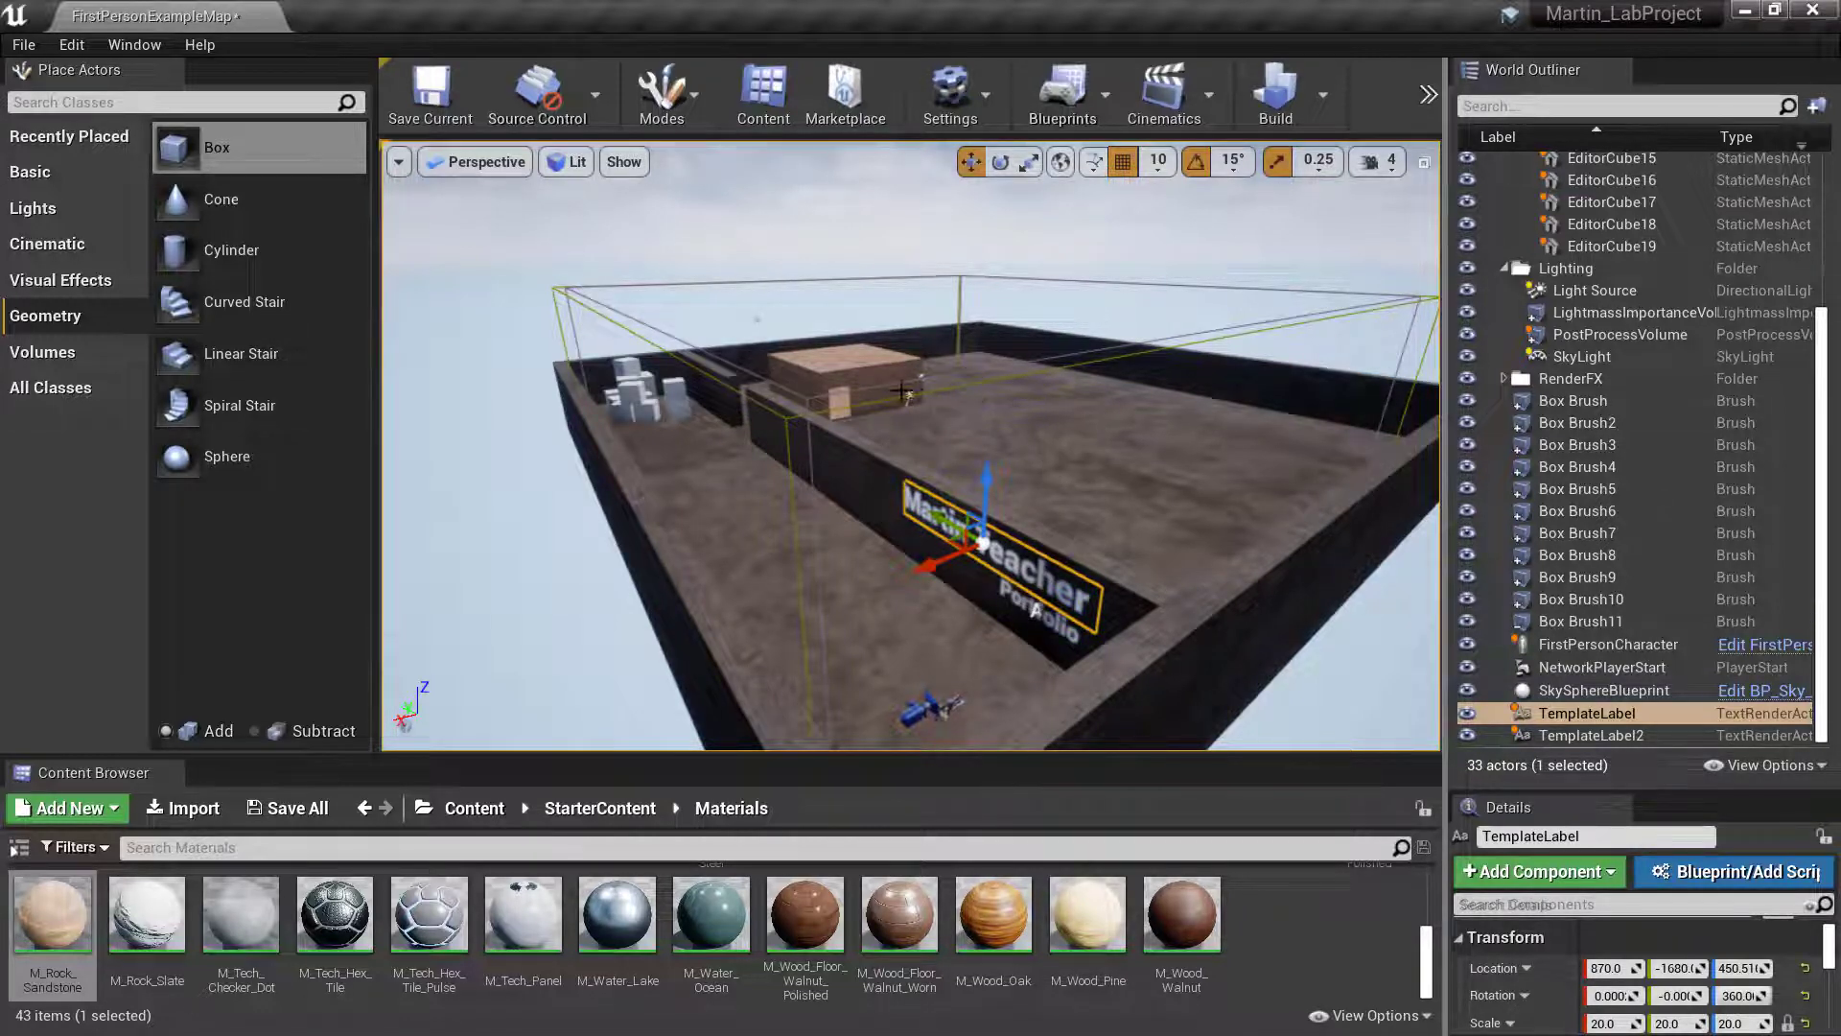
- Rename the outer box brush of the stone building, Box Brush10, as House_Outside
{"action": "mouse_move", "coordinate": [989, 430]}
{"action": "right_mouse_down"}
{"action": "mouse_move", "coordinate": [945, 426]}
{"action": "mouse_move", "coordinate": [929, 376]}
{"action": "mouse_move", "coordinate": [950, 401]}
{"action": "mouse_move", "coordinate": [900, 393]}
{"action": "mouse_move", "coordinate": [959, 429]}
{"action": "right_mouse_up"}
{"action": "key", "text": "w"}
{"action": "key", "text": "w"}
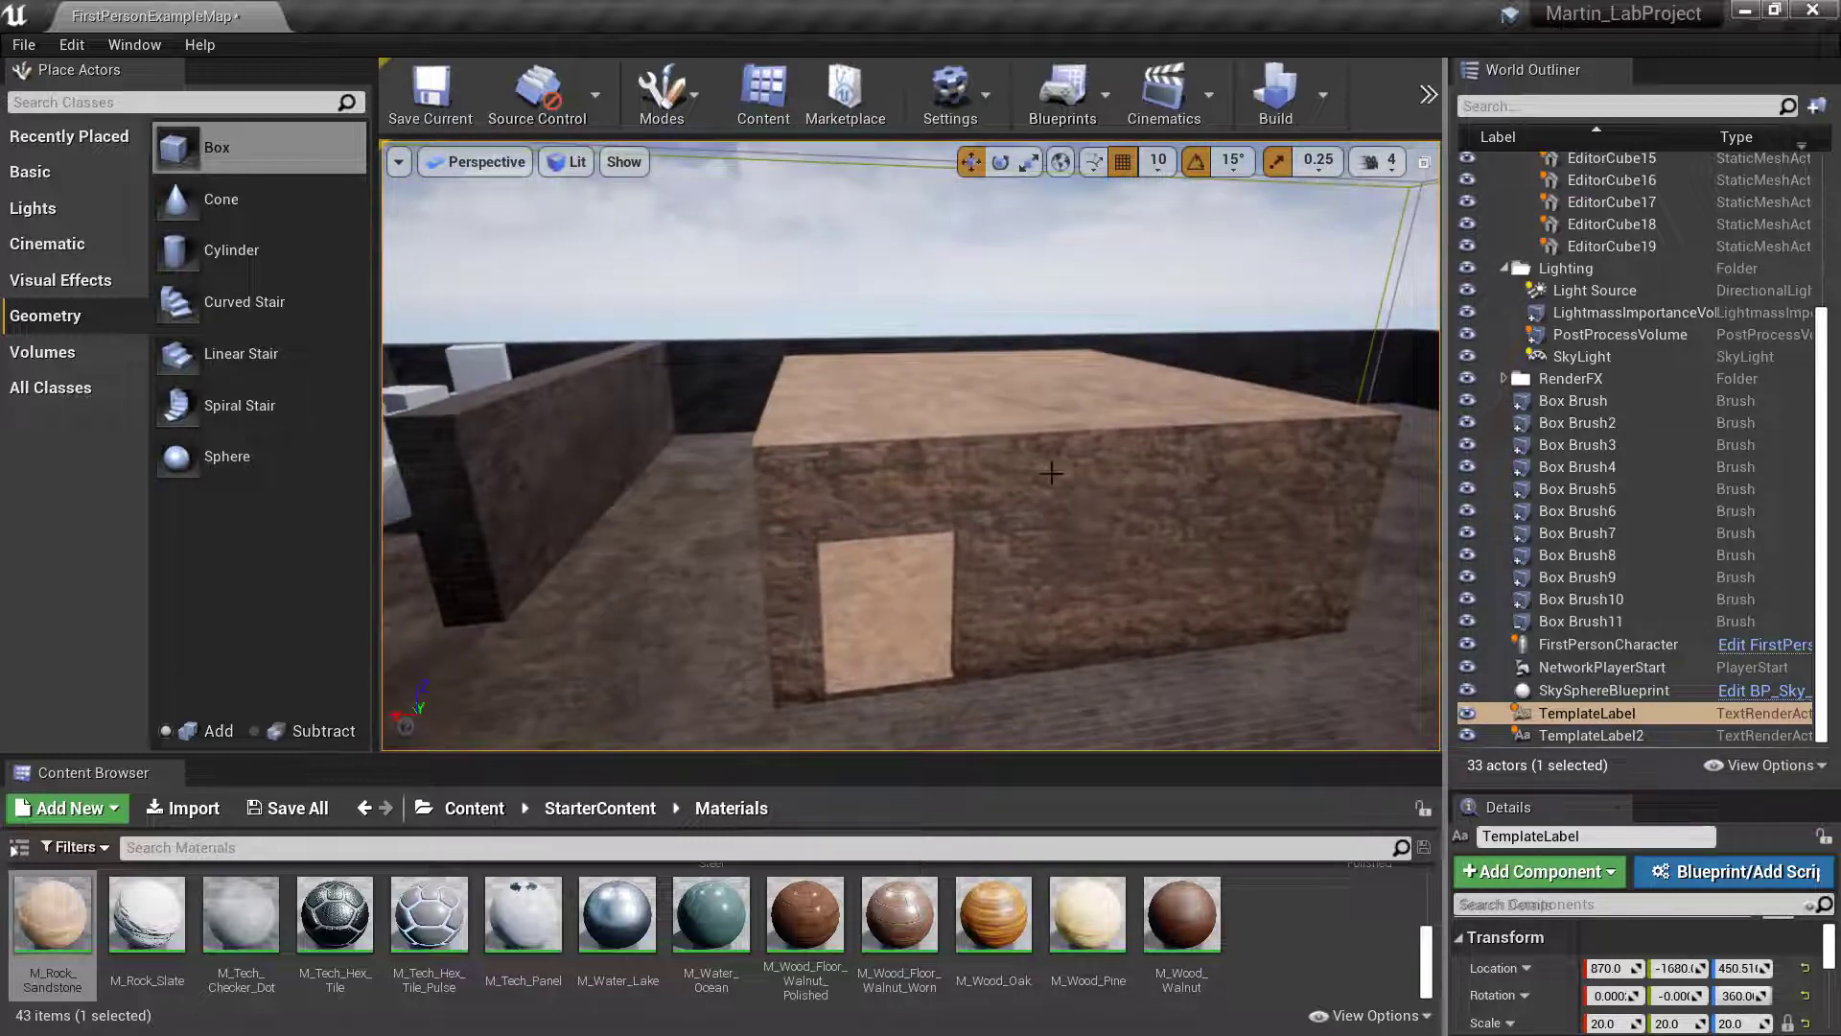
{"action": "left_click", "coordinate": [1039, 502]}
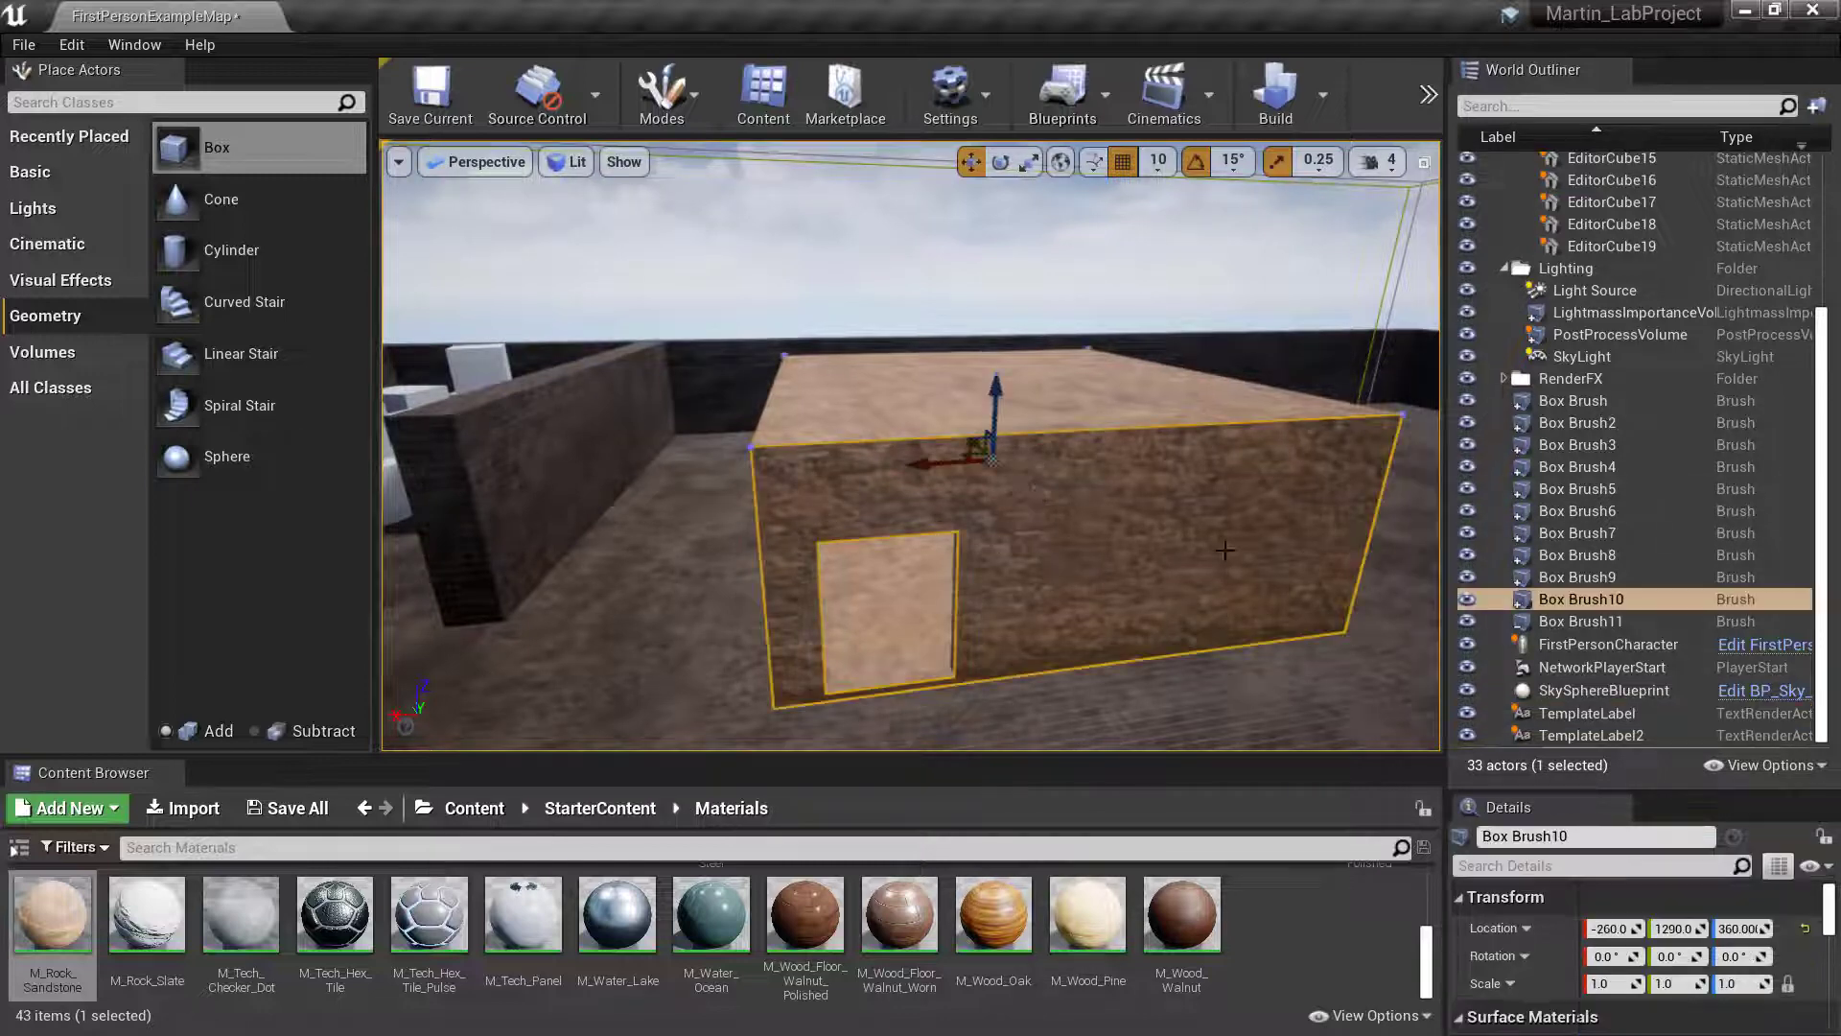
{"action": "left_click", "coordinate": [1557, 596]}
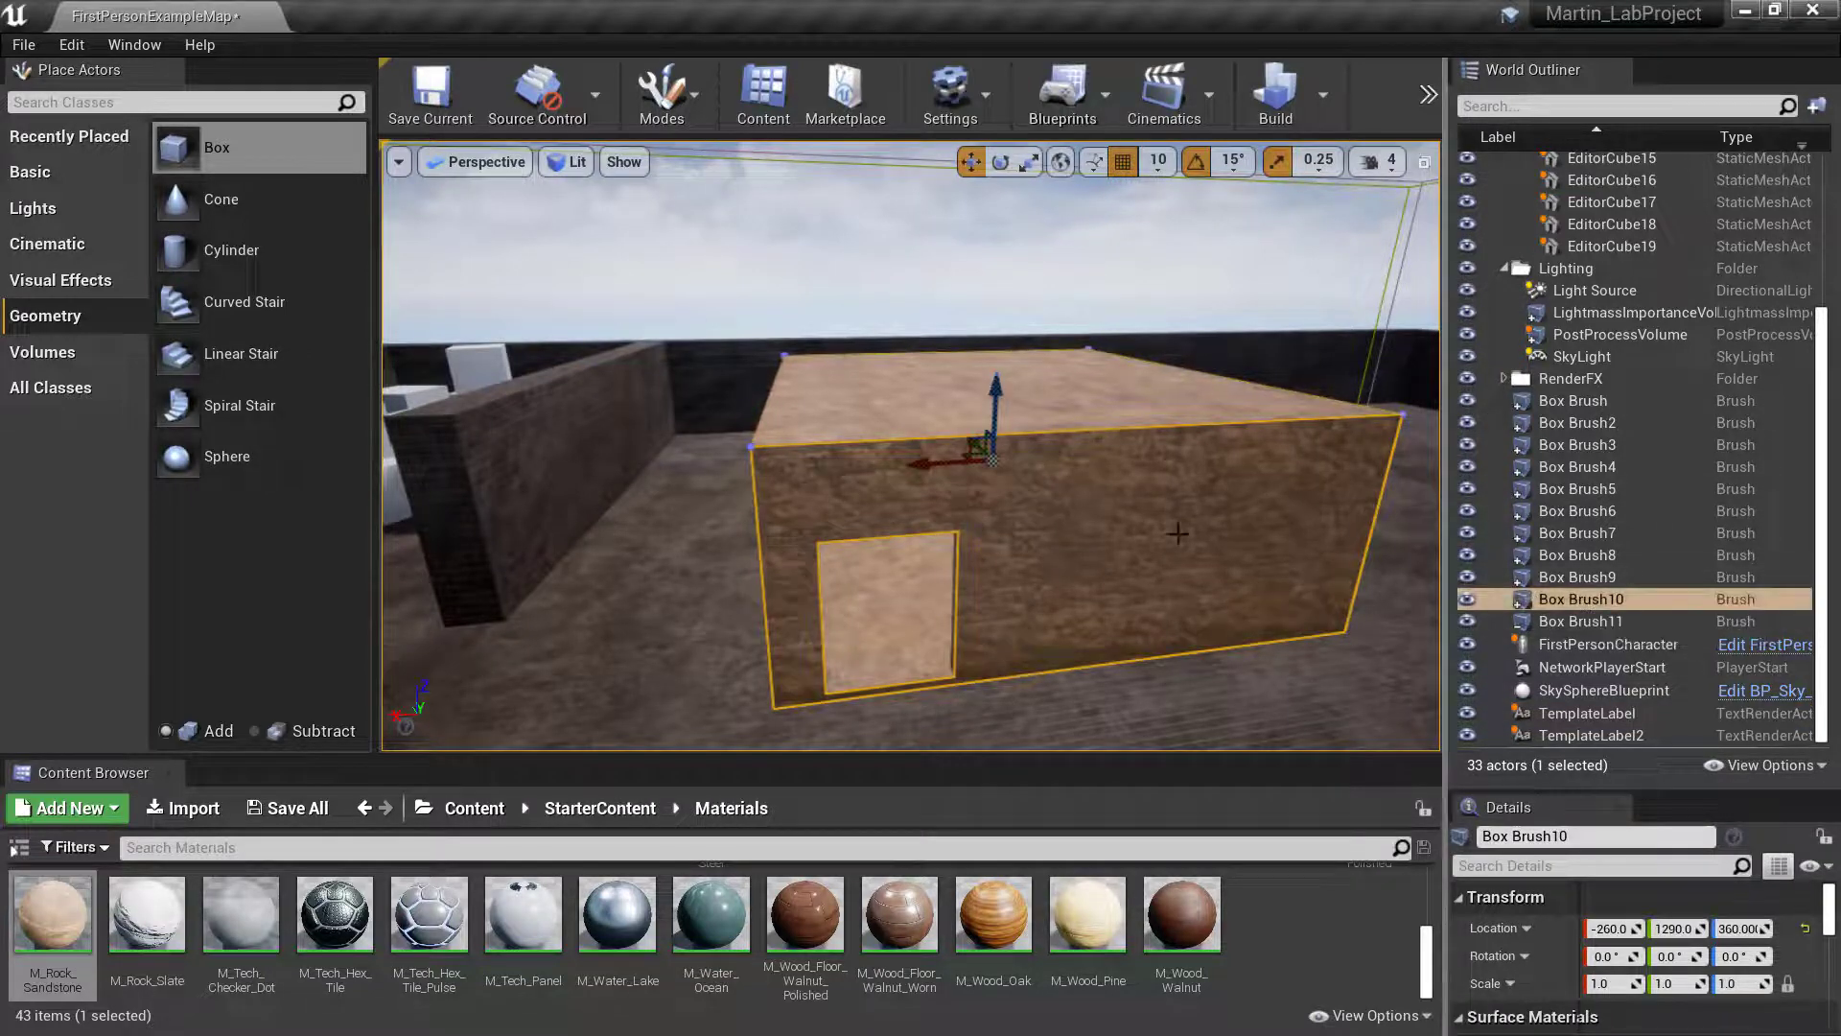
{"action": "right_click", "coordinate": [1544, 599]}
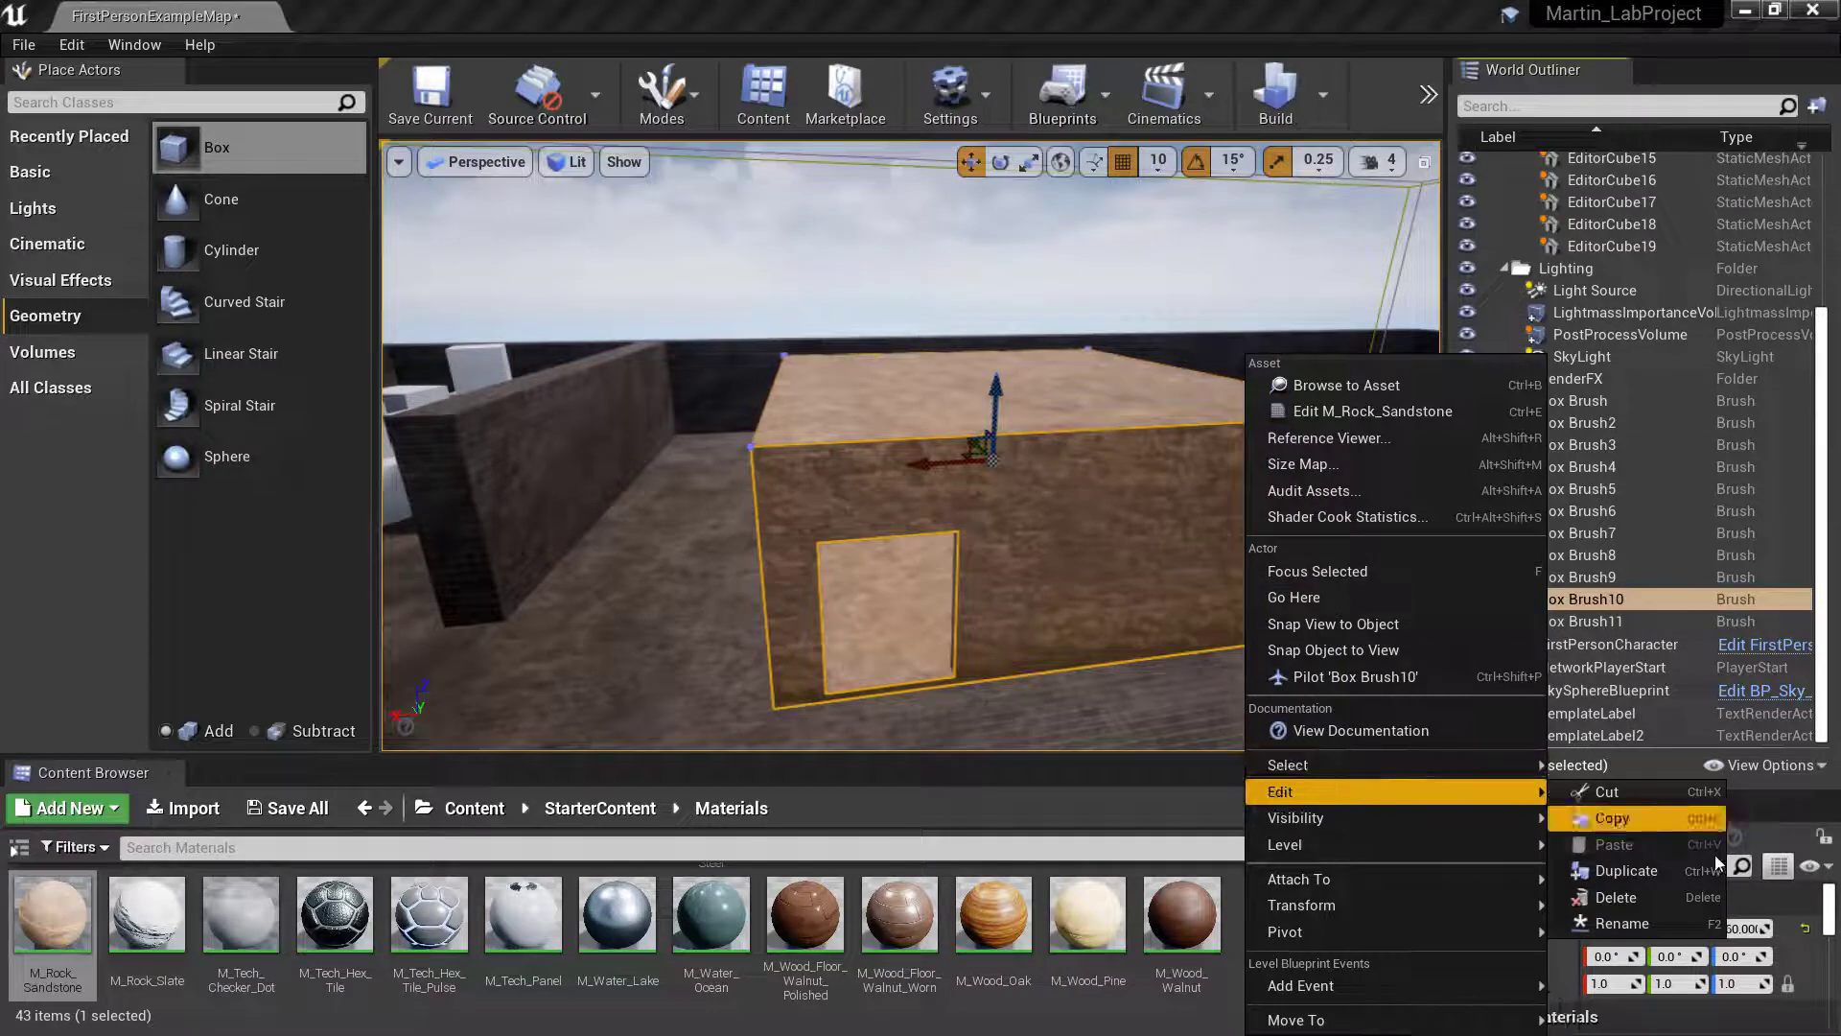
{"action": "left_click", "coordinate": [1687, 939]}
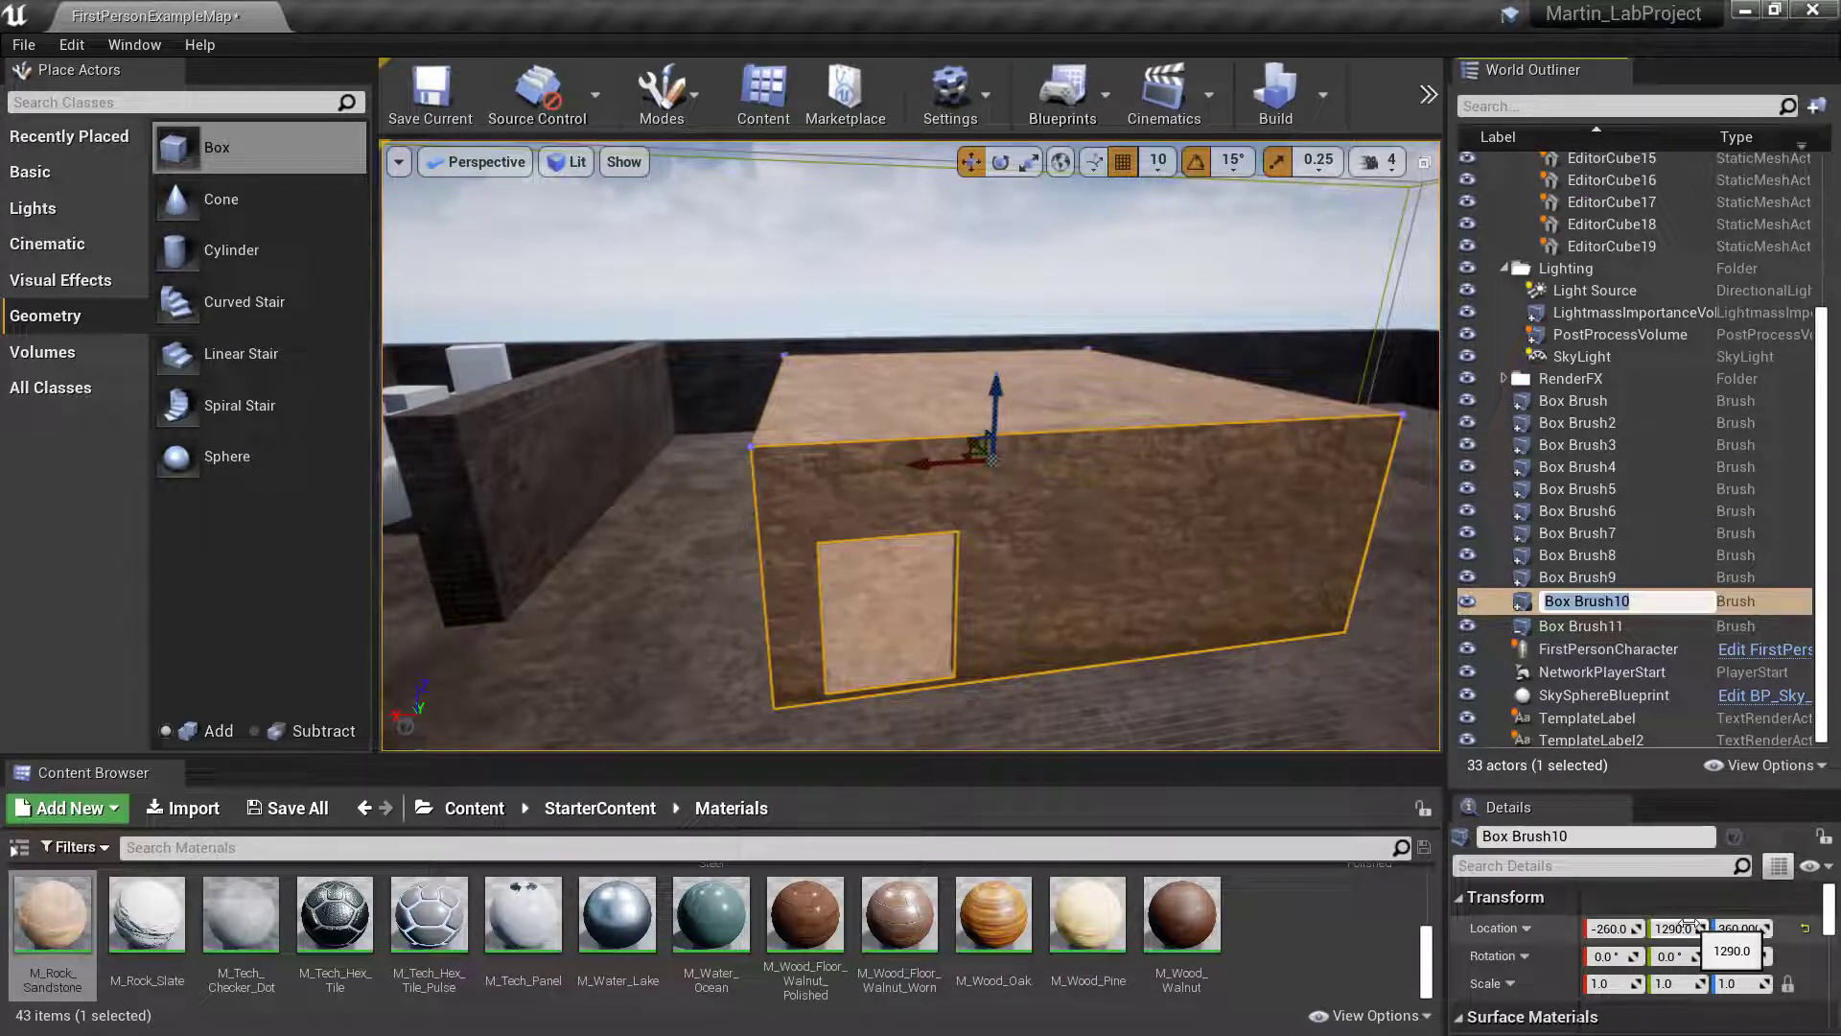
{"action": "type", "text": "House"}
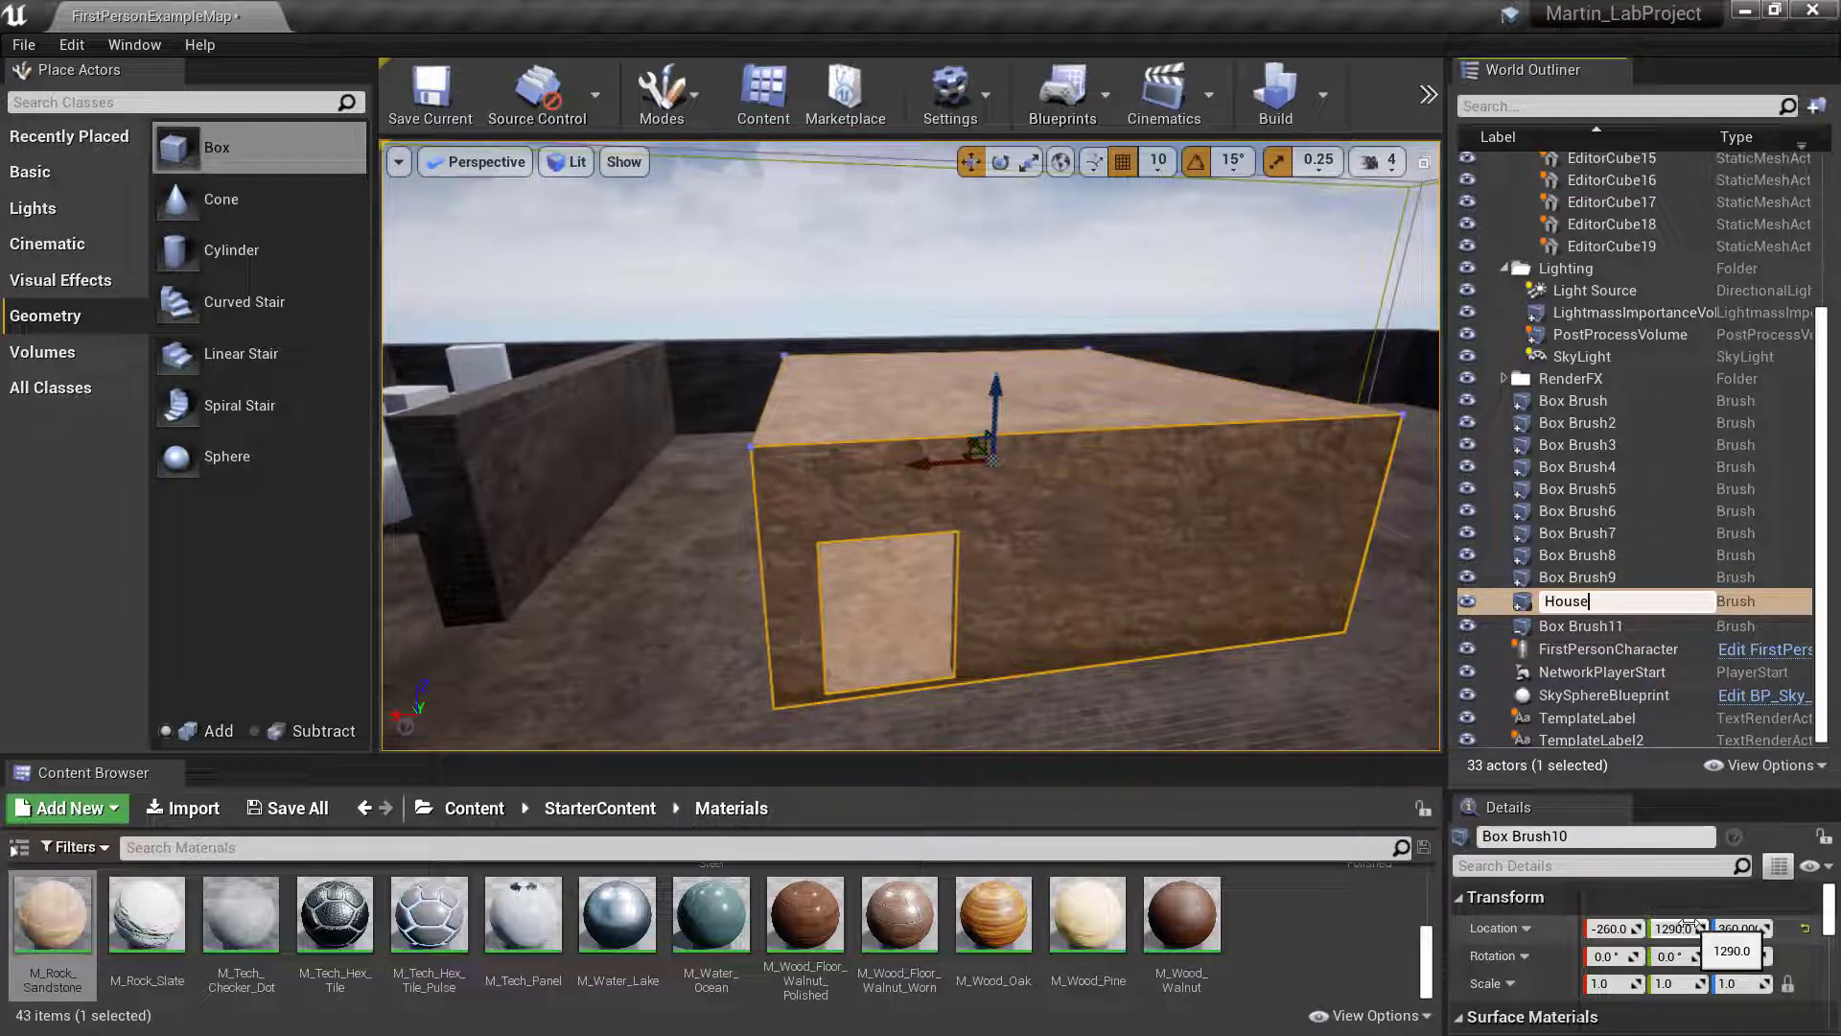
{"action": "type", "text": "_F"}
{"action": "type", "text": "S"}
{"action": "type", "text": "OU"}
{"action": "key", "text": "BackSpace"}
{"action": "key", "text": "BackSpace"}
{"action": "key", "text": "BackSpace"}
{"action": "key", "text": "BackSpace"}
{"action": "key", "text": "BackSpace"}
{"action": "key", "text": "BackSpace"}
{"action": "key", "text": "BackSpace"}
{"action": "key", "text": "BackSpace"}
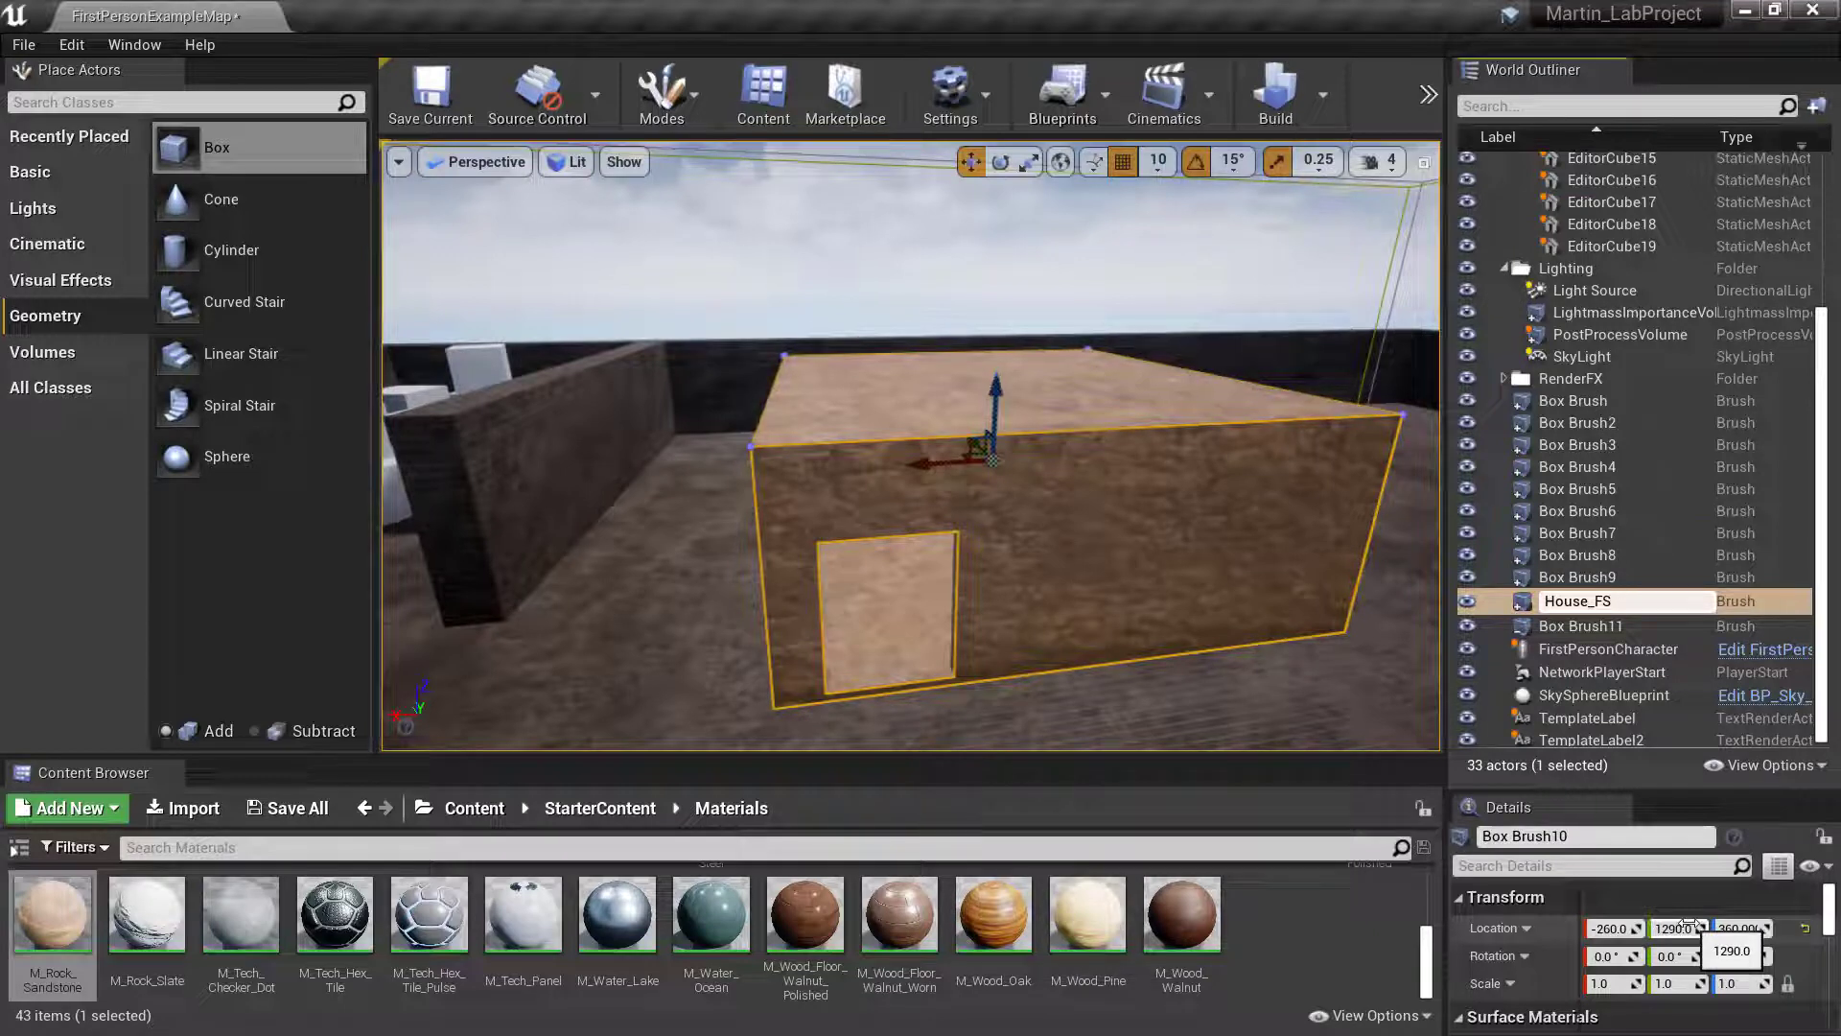
{"action": "type", "text": "use_Ou"}
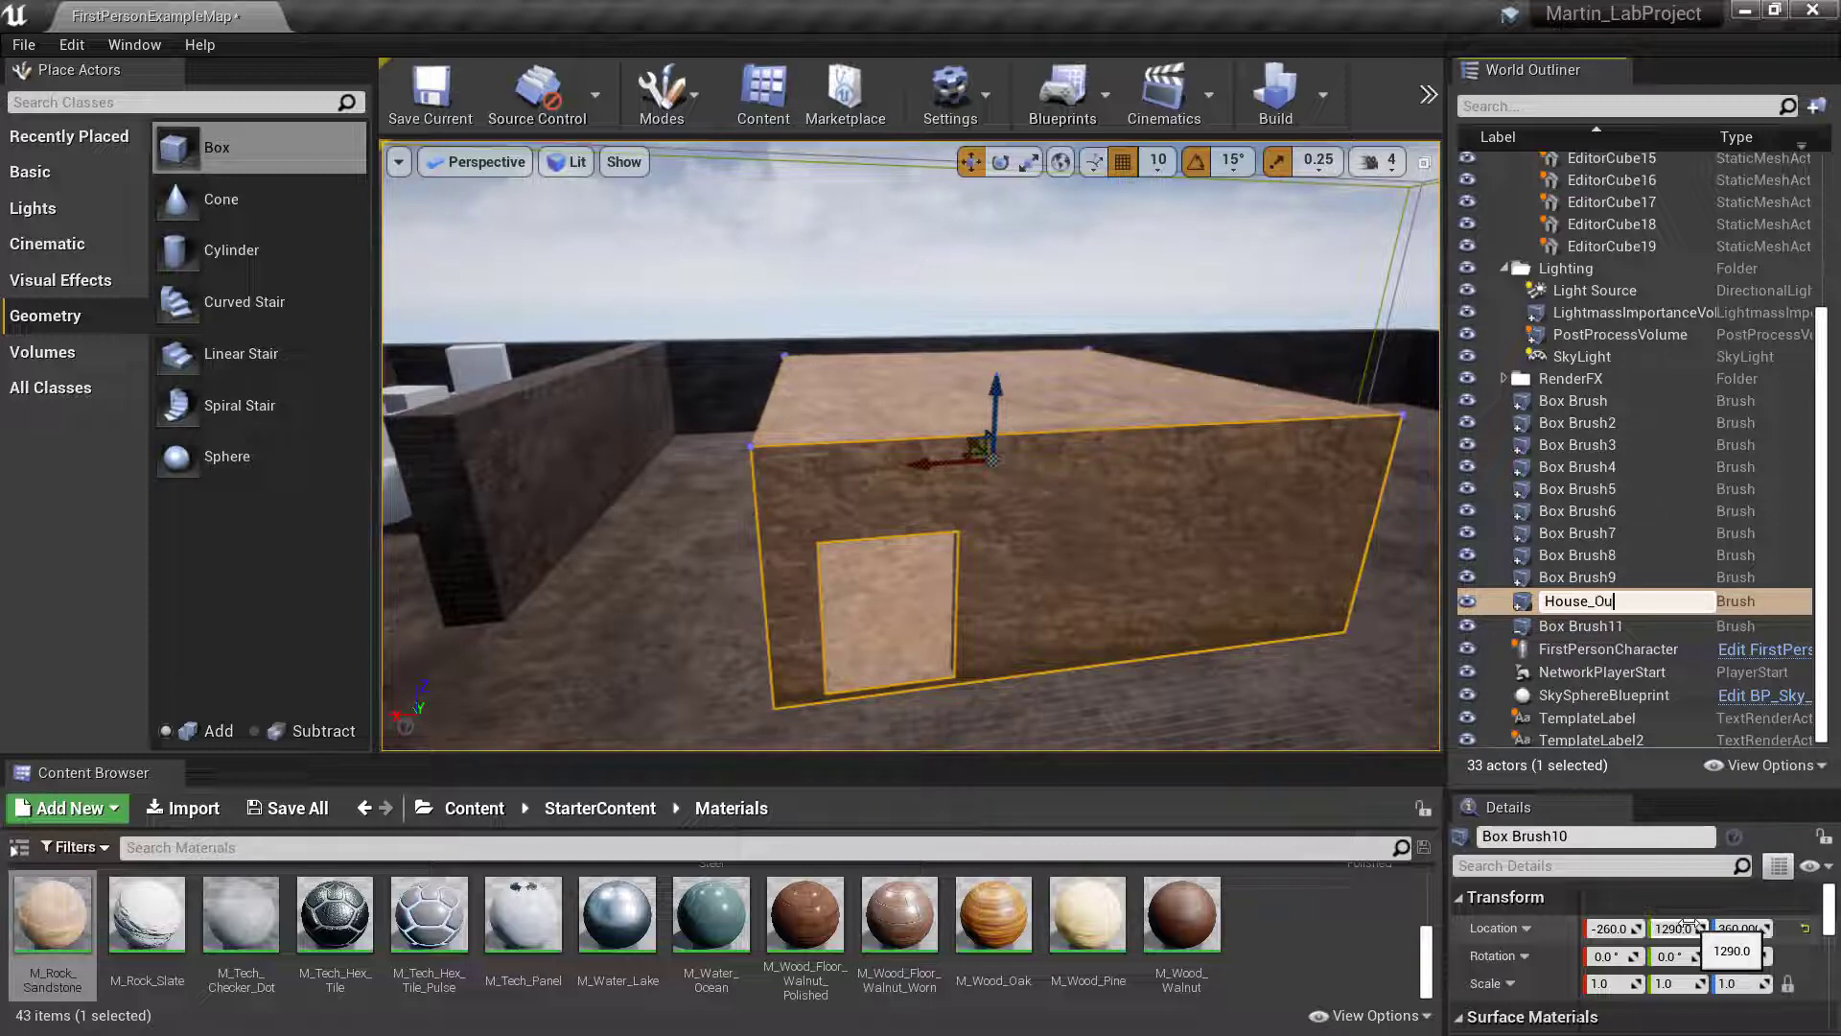
{"action": "type", "text": "tside"}
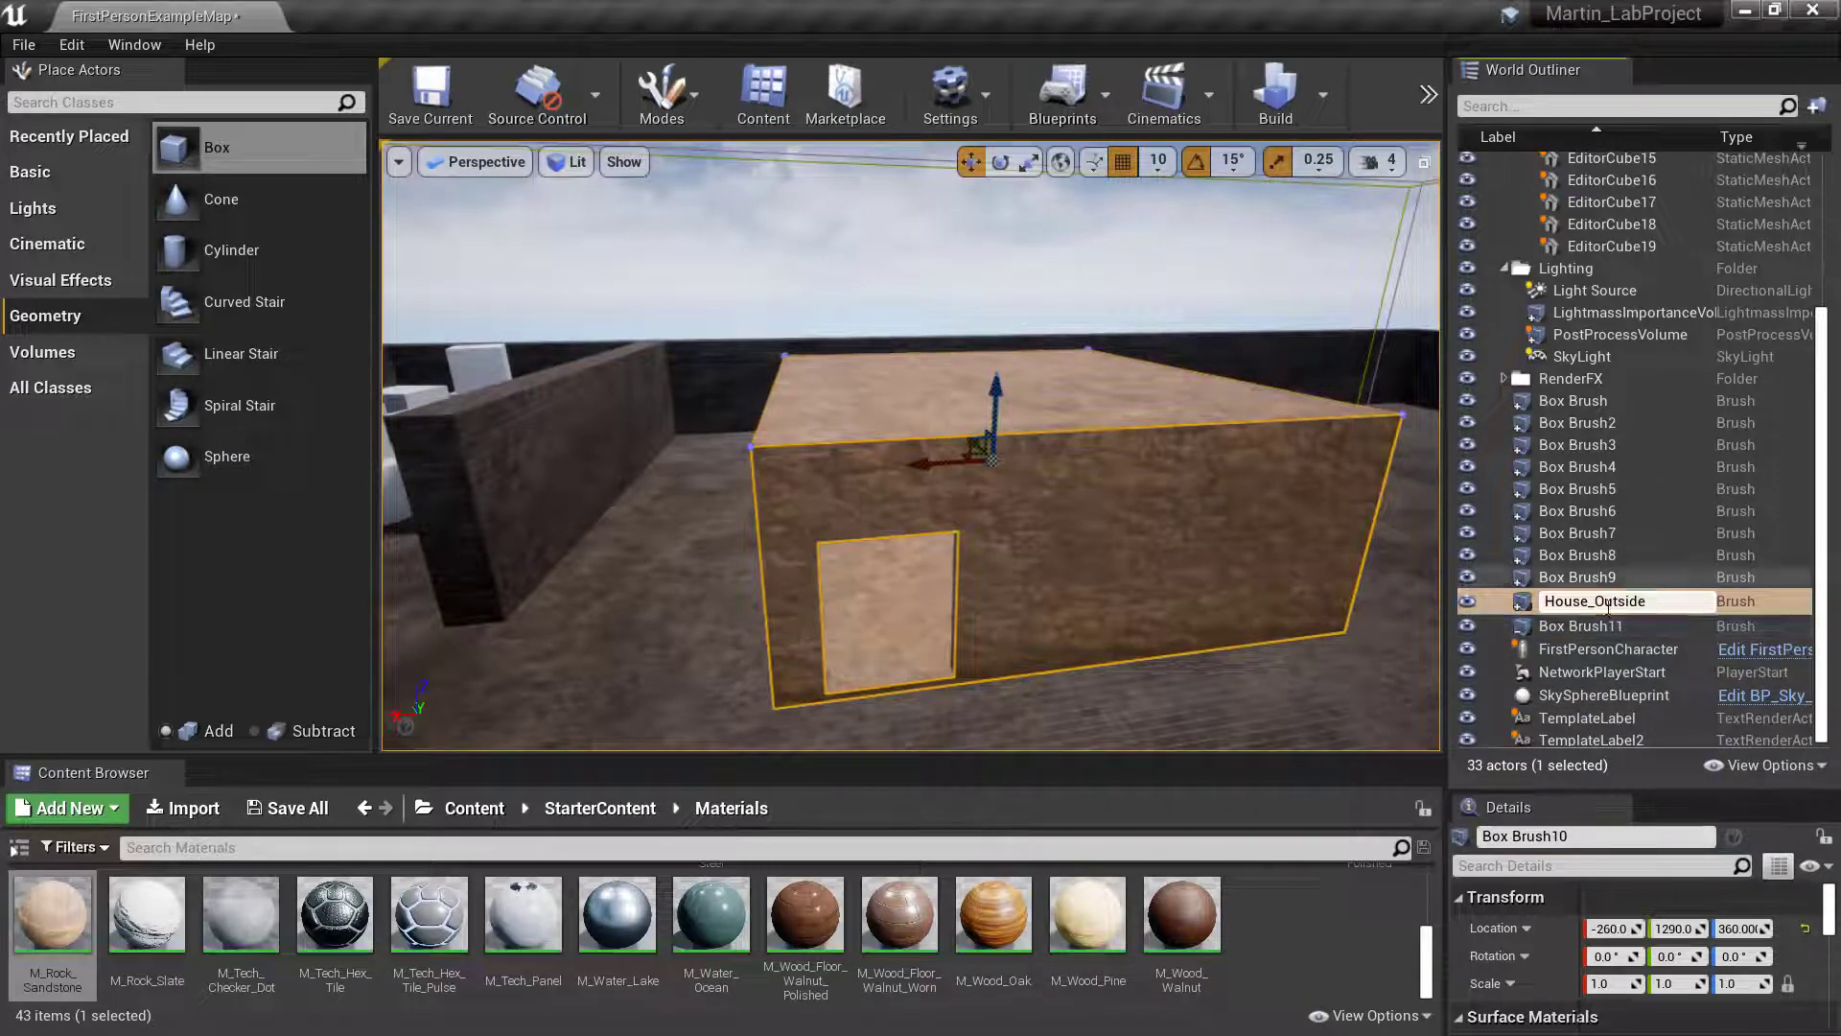
{"action": "key", "text": "Return"}
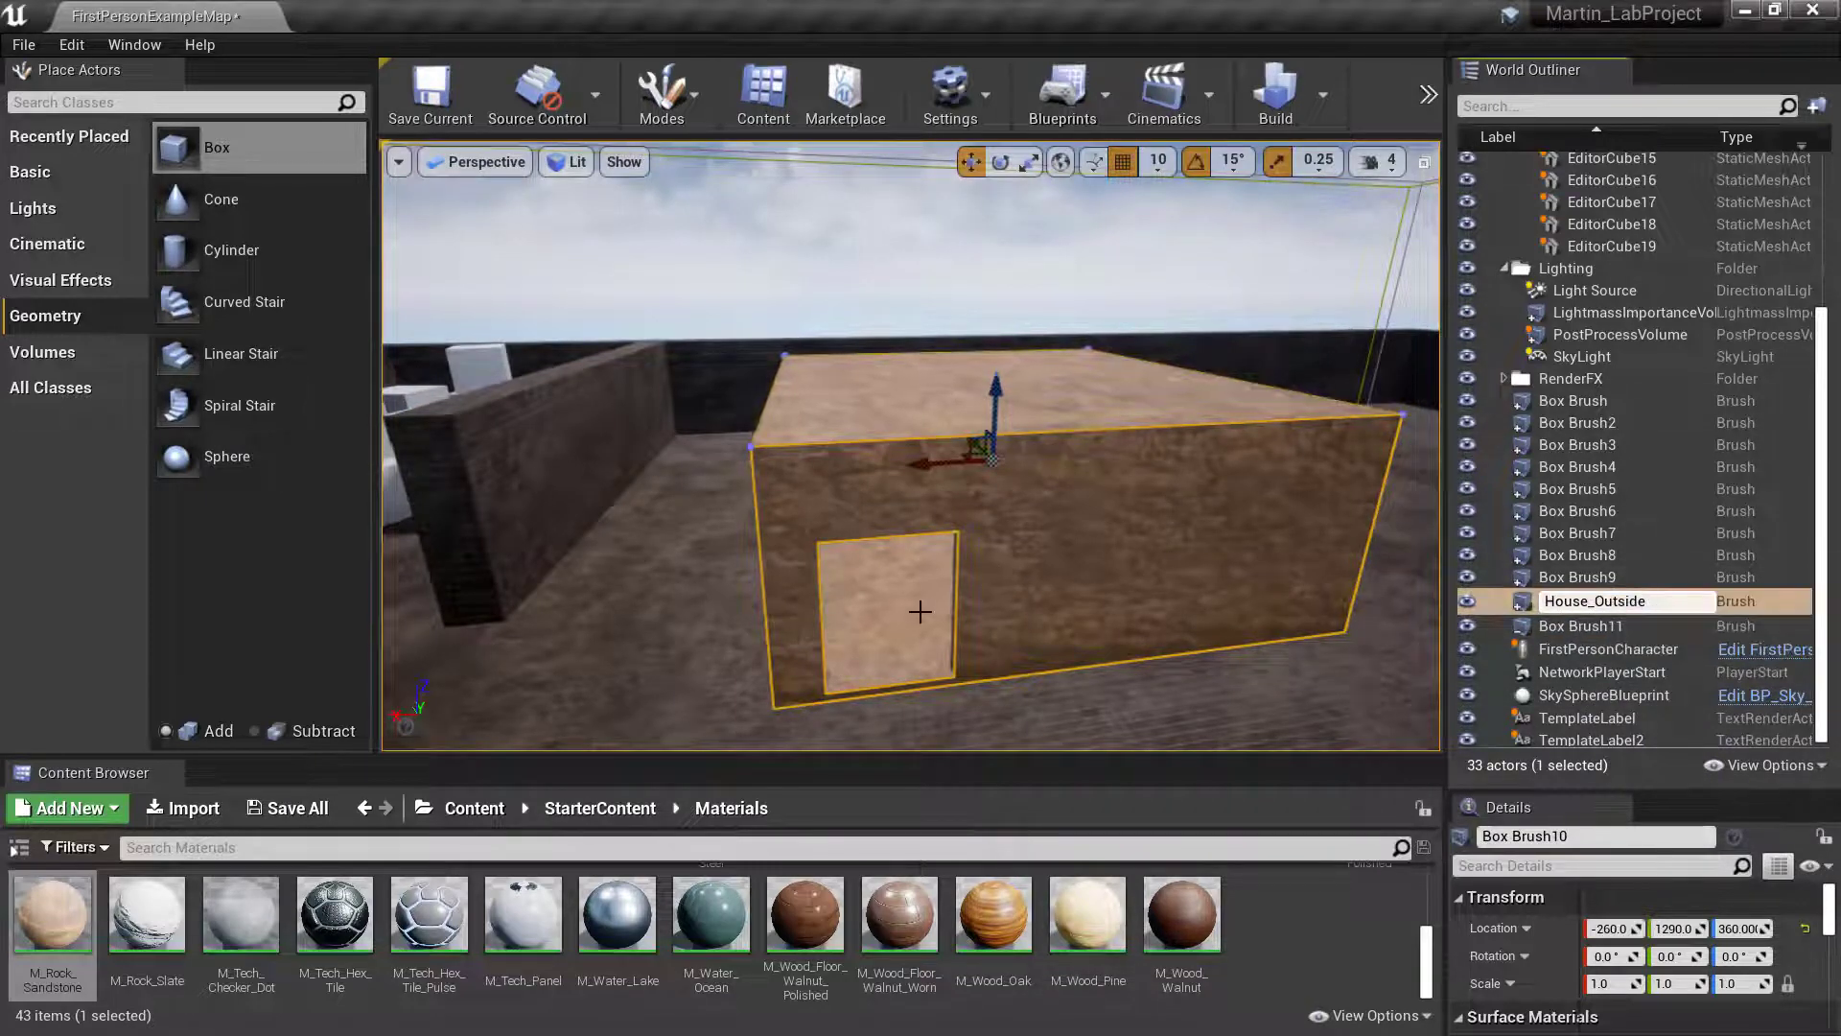
- Rename the brush that hollows out the building's interior, Box Brush9, as House_Inside
{"action": "left_click", "coordinate": [899, 617]}
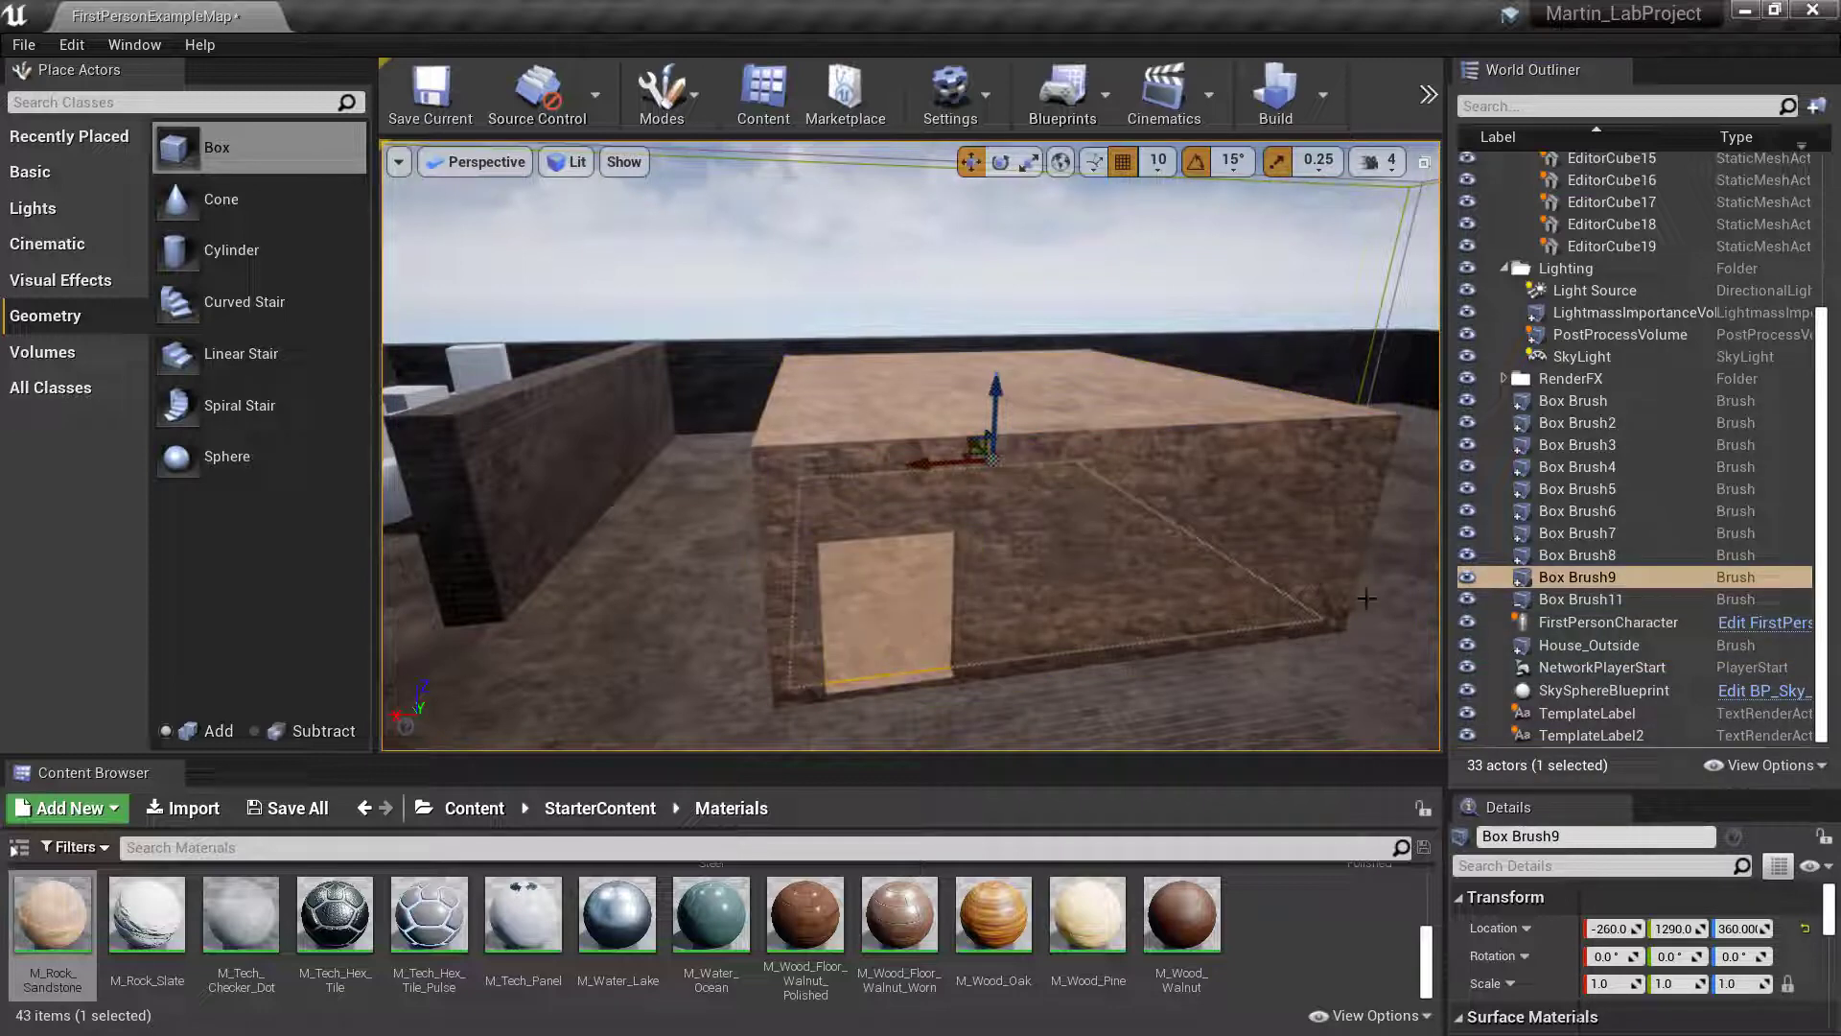
{"action": "left_click", "coordinate": [1577, 579]}
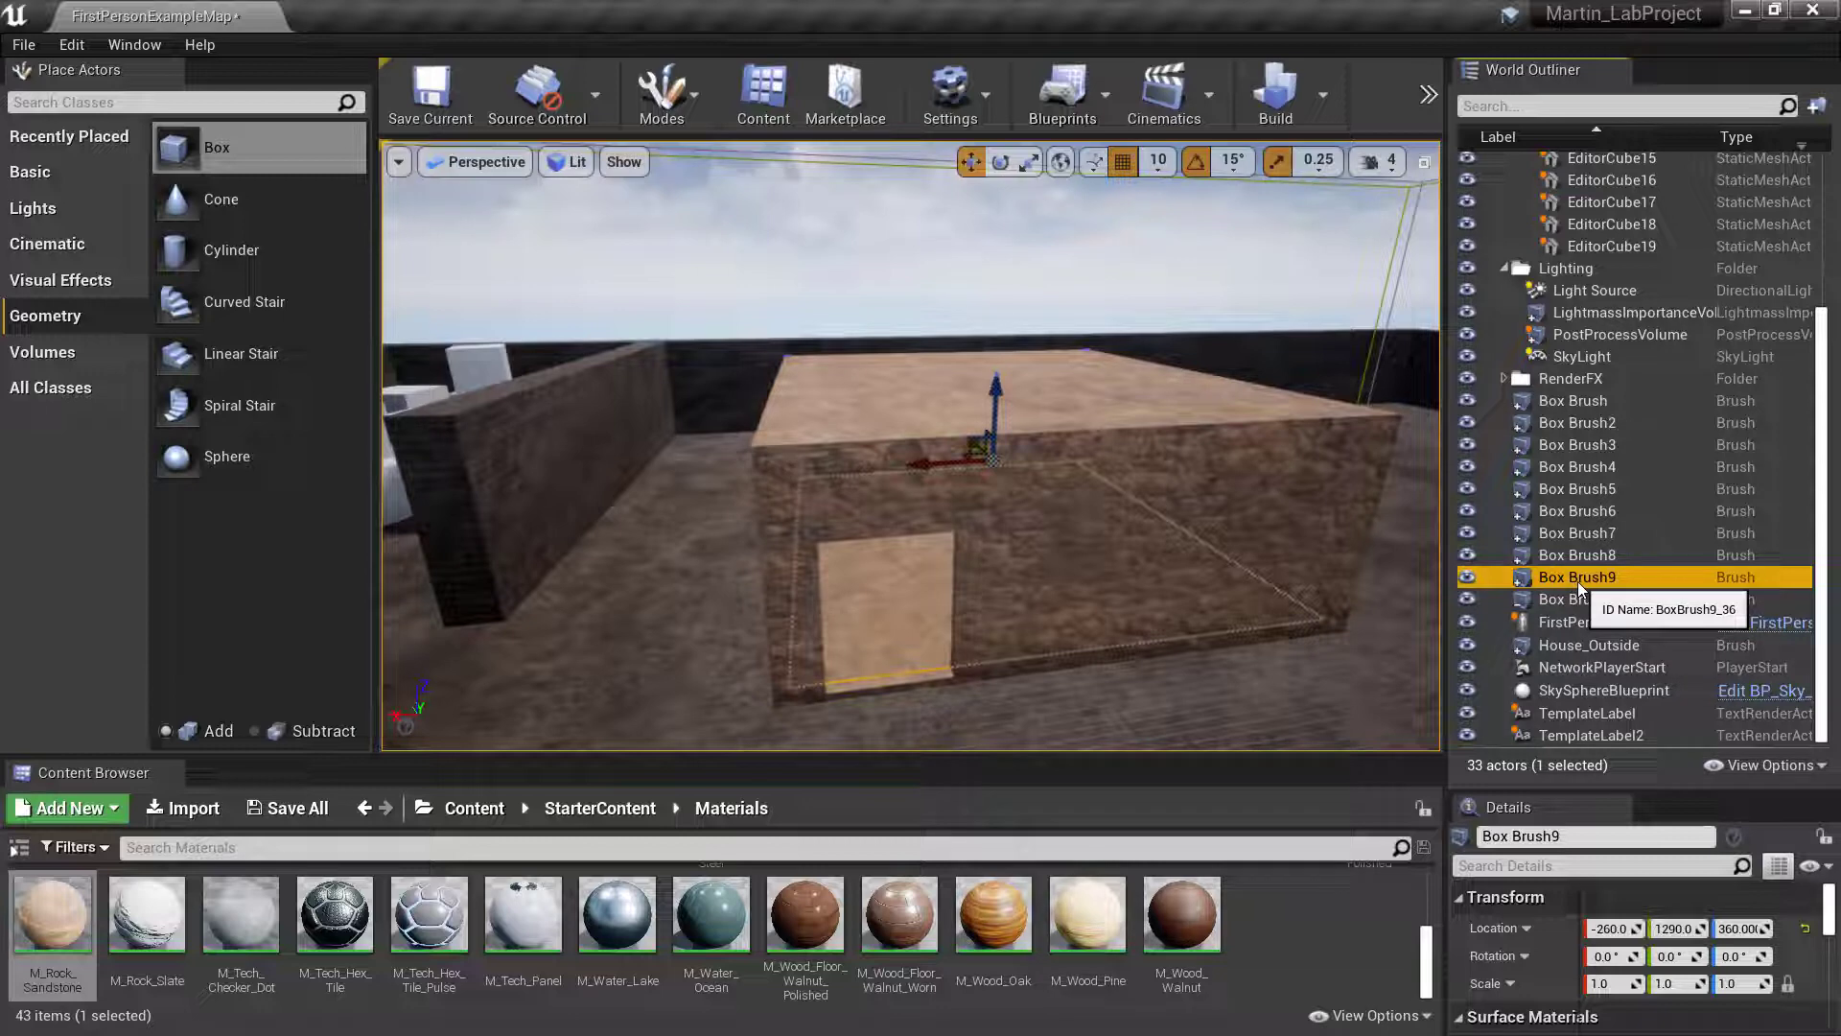
{"action": "left_click", "coordinate": [1579, 582]}
{"action": "key", "text": "BackSpace"}
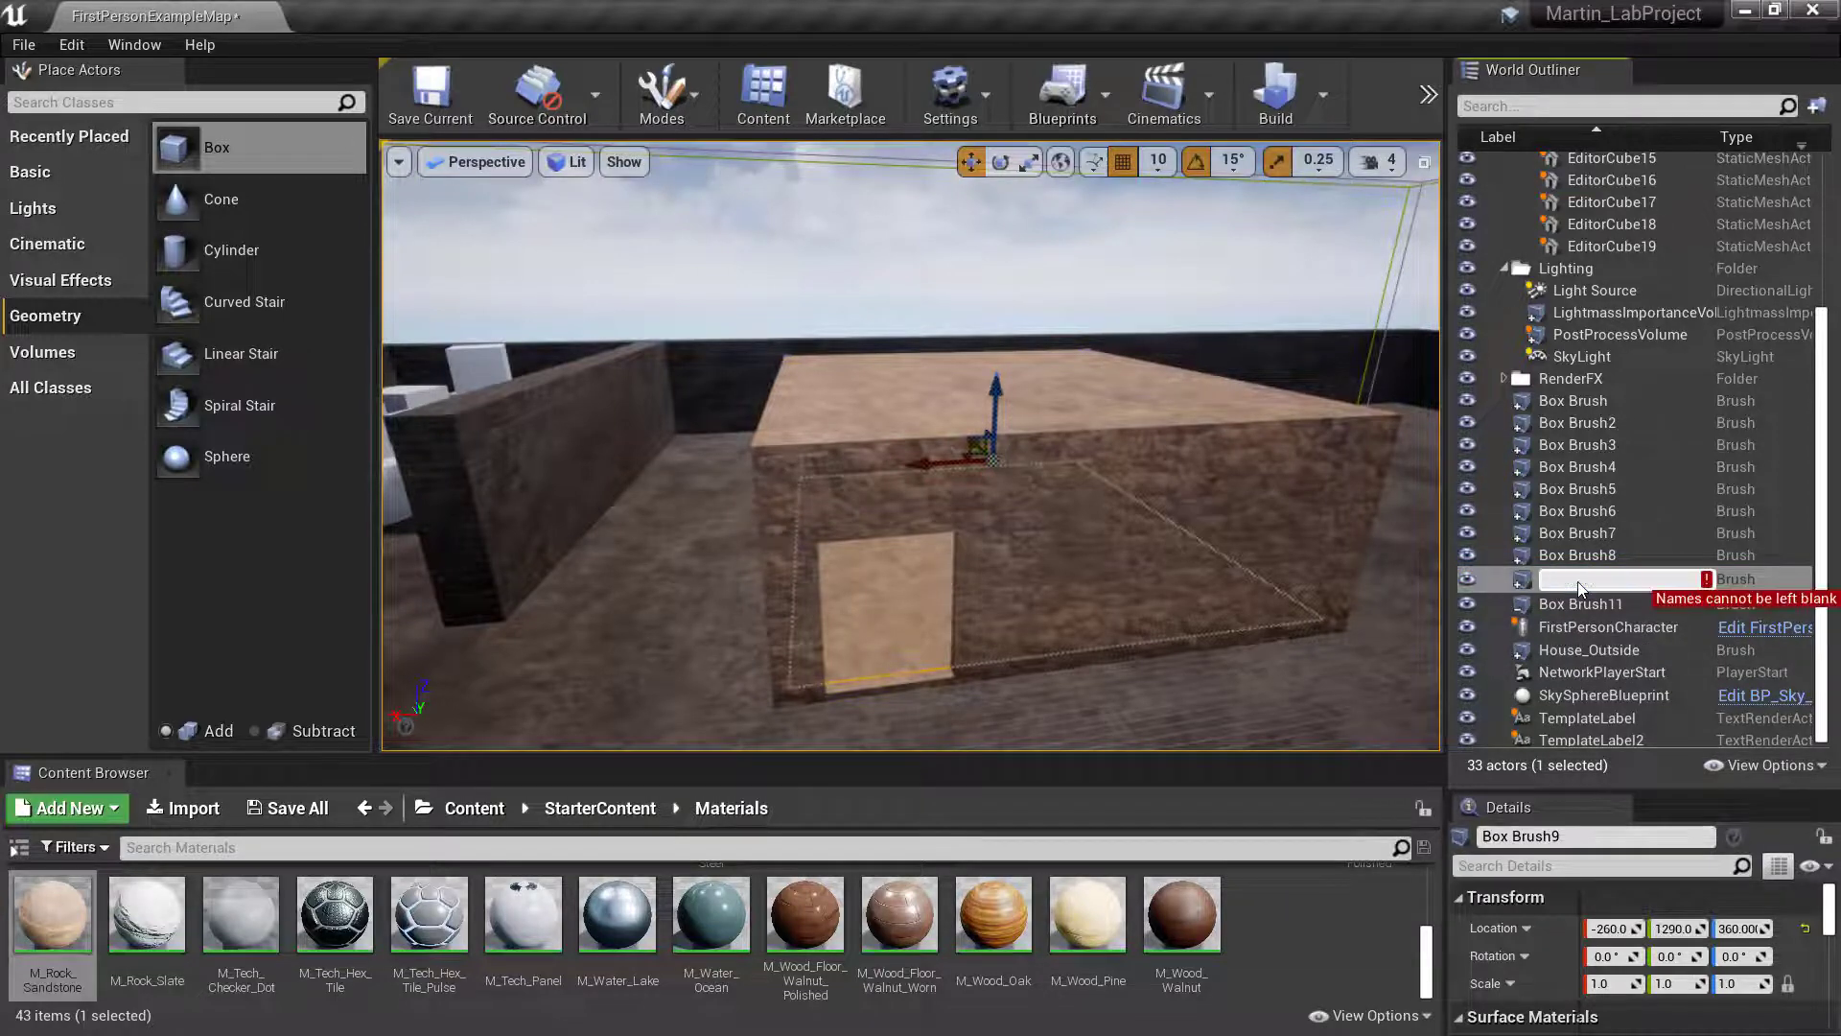
{"action": "type", "text": "House_"}
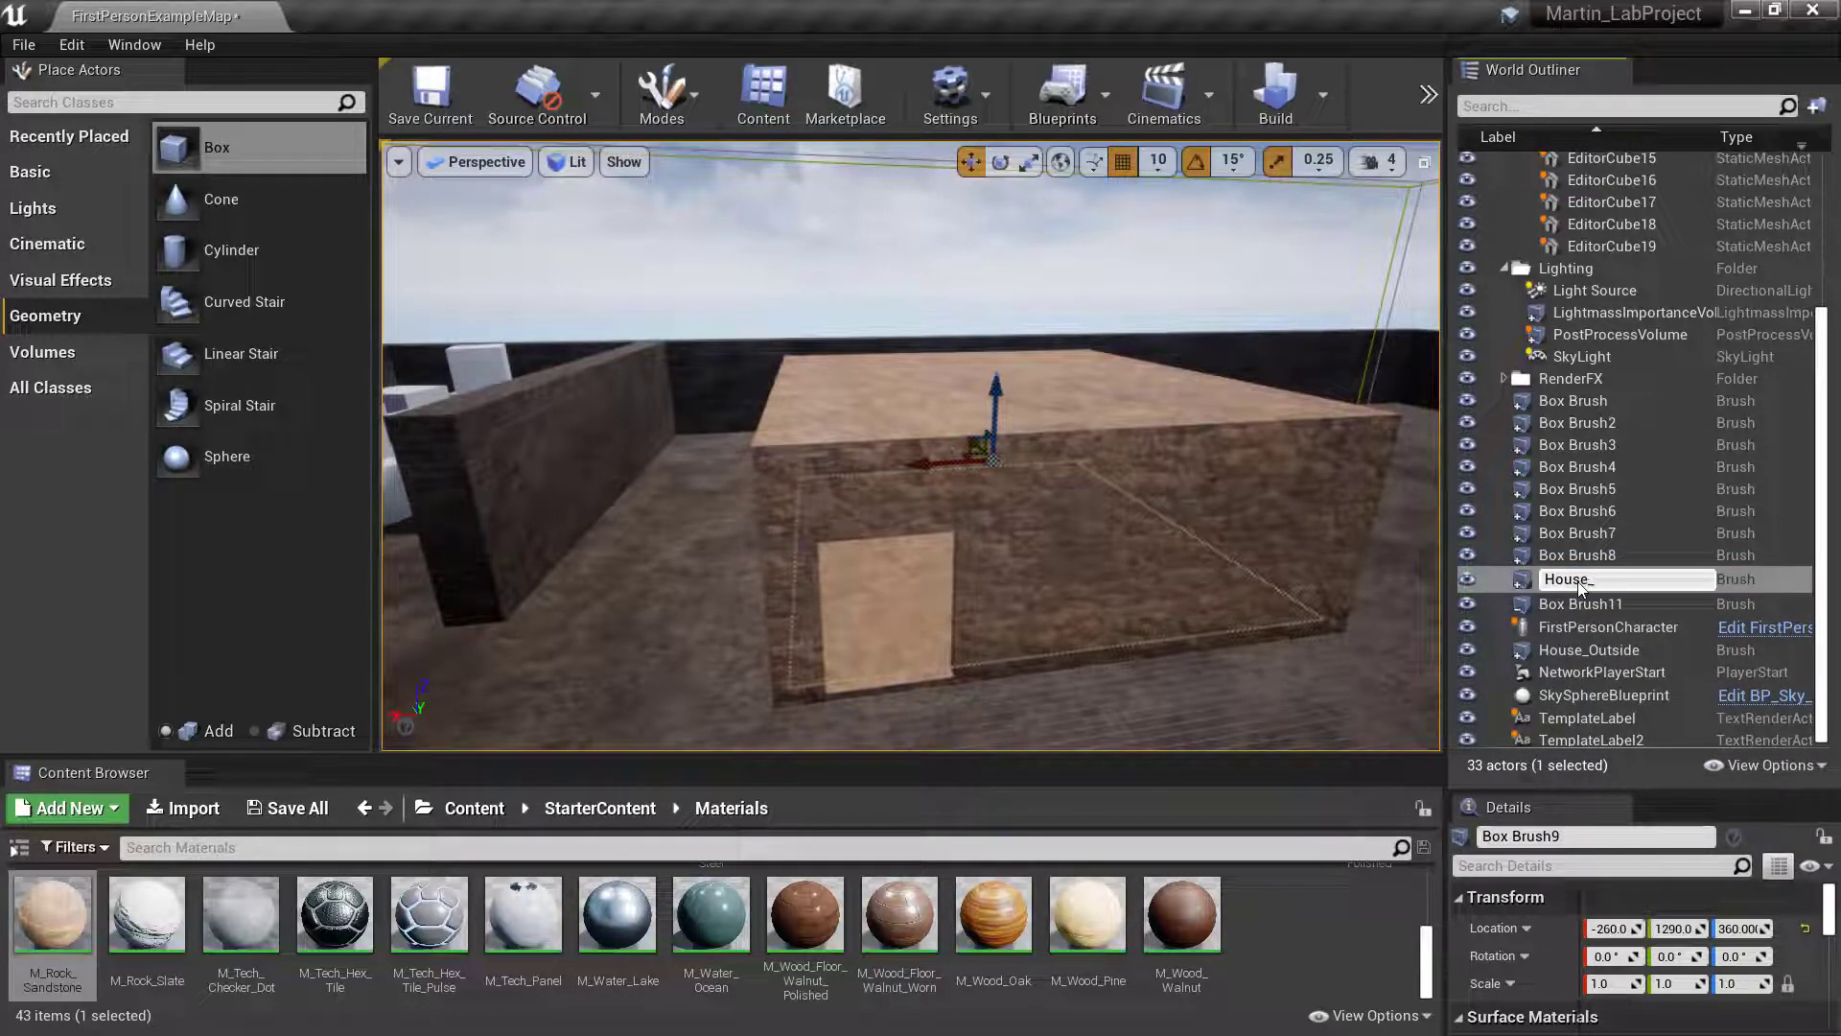
{"action": "type", "text": "Inside"}
{"action": "key", "text": "Return"}
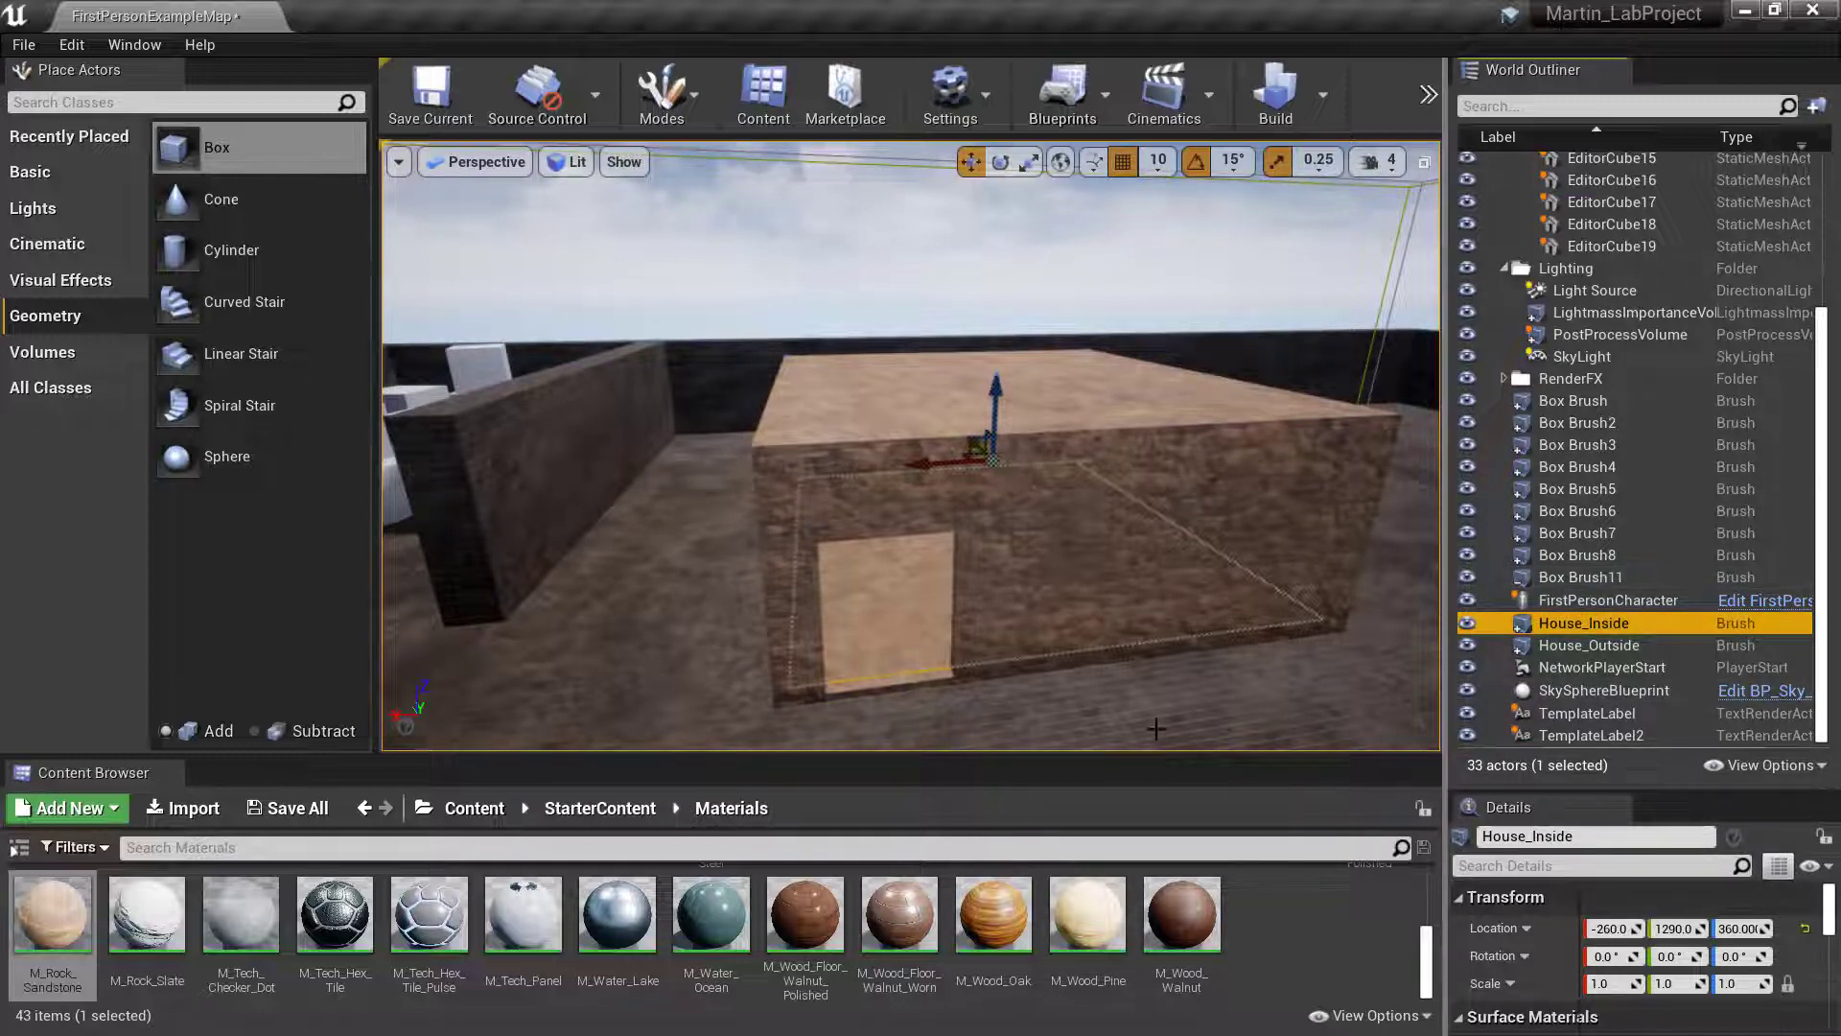
- Rename the brush that cuts the building's doorway, Box Brush11, as Door1_Sub
{"action": "right_click_drag", "start_coordinate": [1028, 614], "coordinate": [1002, 693]}
{"action": "key", "text": "w"}
{"action": "right_click_drag", "start_coordinate": [1026, 505], "coordinate": [935, 537]}
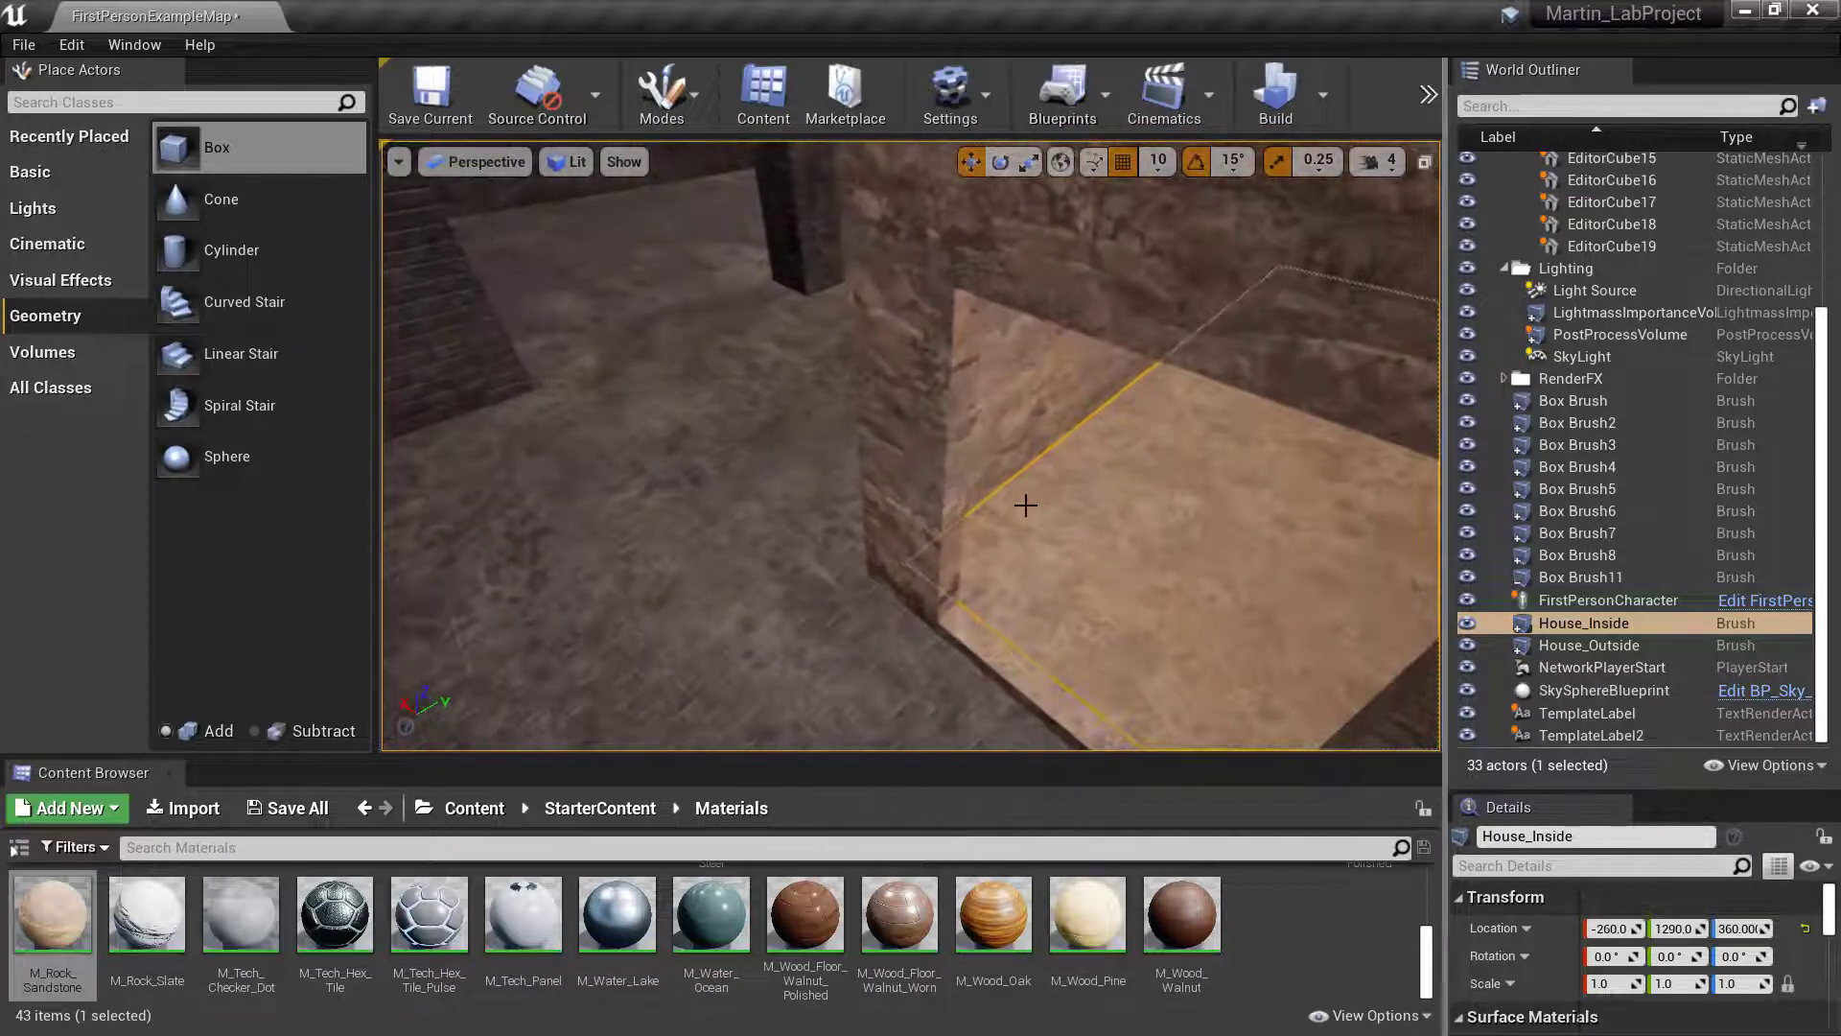
{"action": "left_click", "coordinate": [970, 398]}
{"action": "key", "text": "a"}
{"action": "right_click_drag", "start_coordinate": [1255, 437], "coordinate": [1405, 431]}
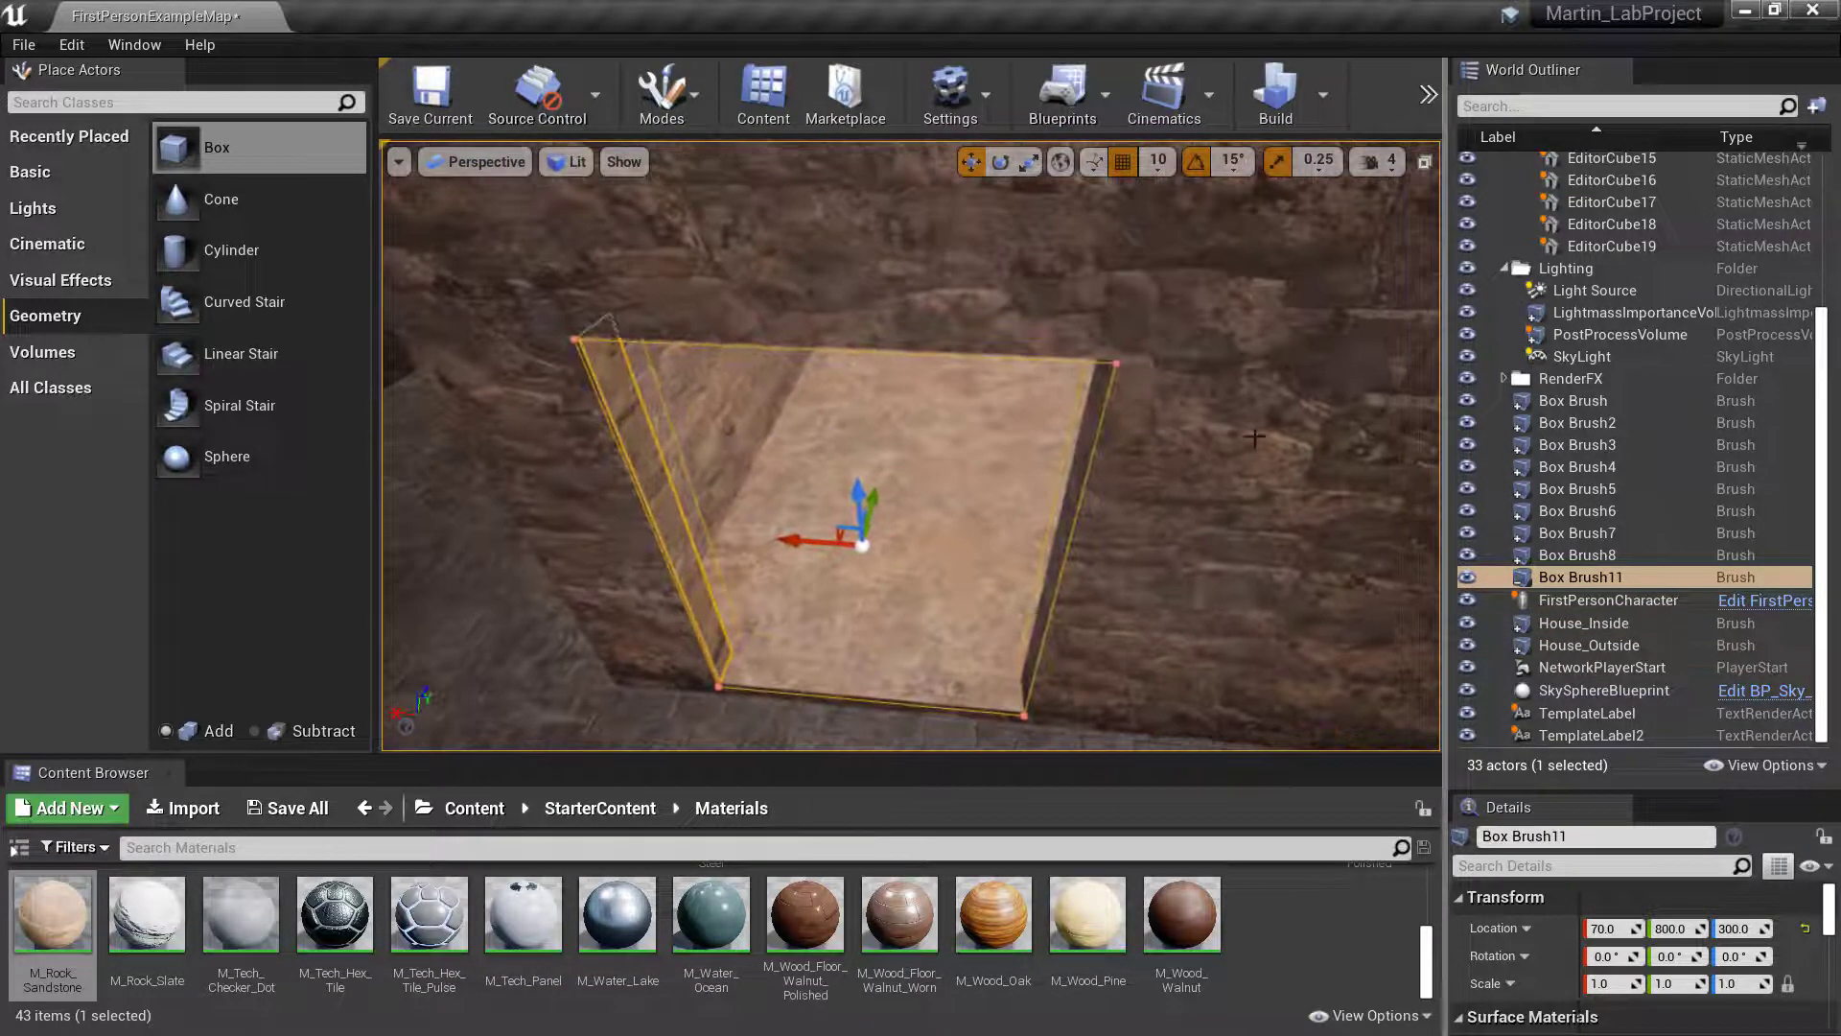
{"action": "right_click", "coordinate": [1582, 578]}
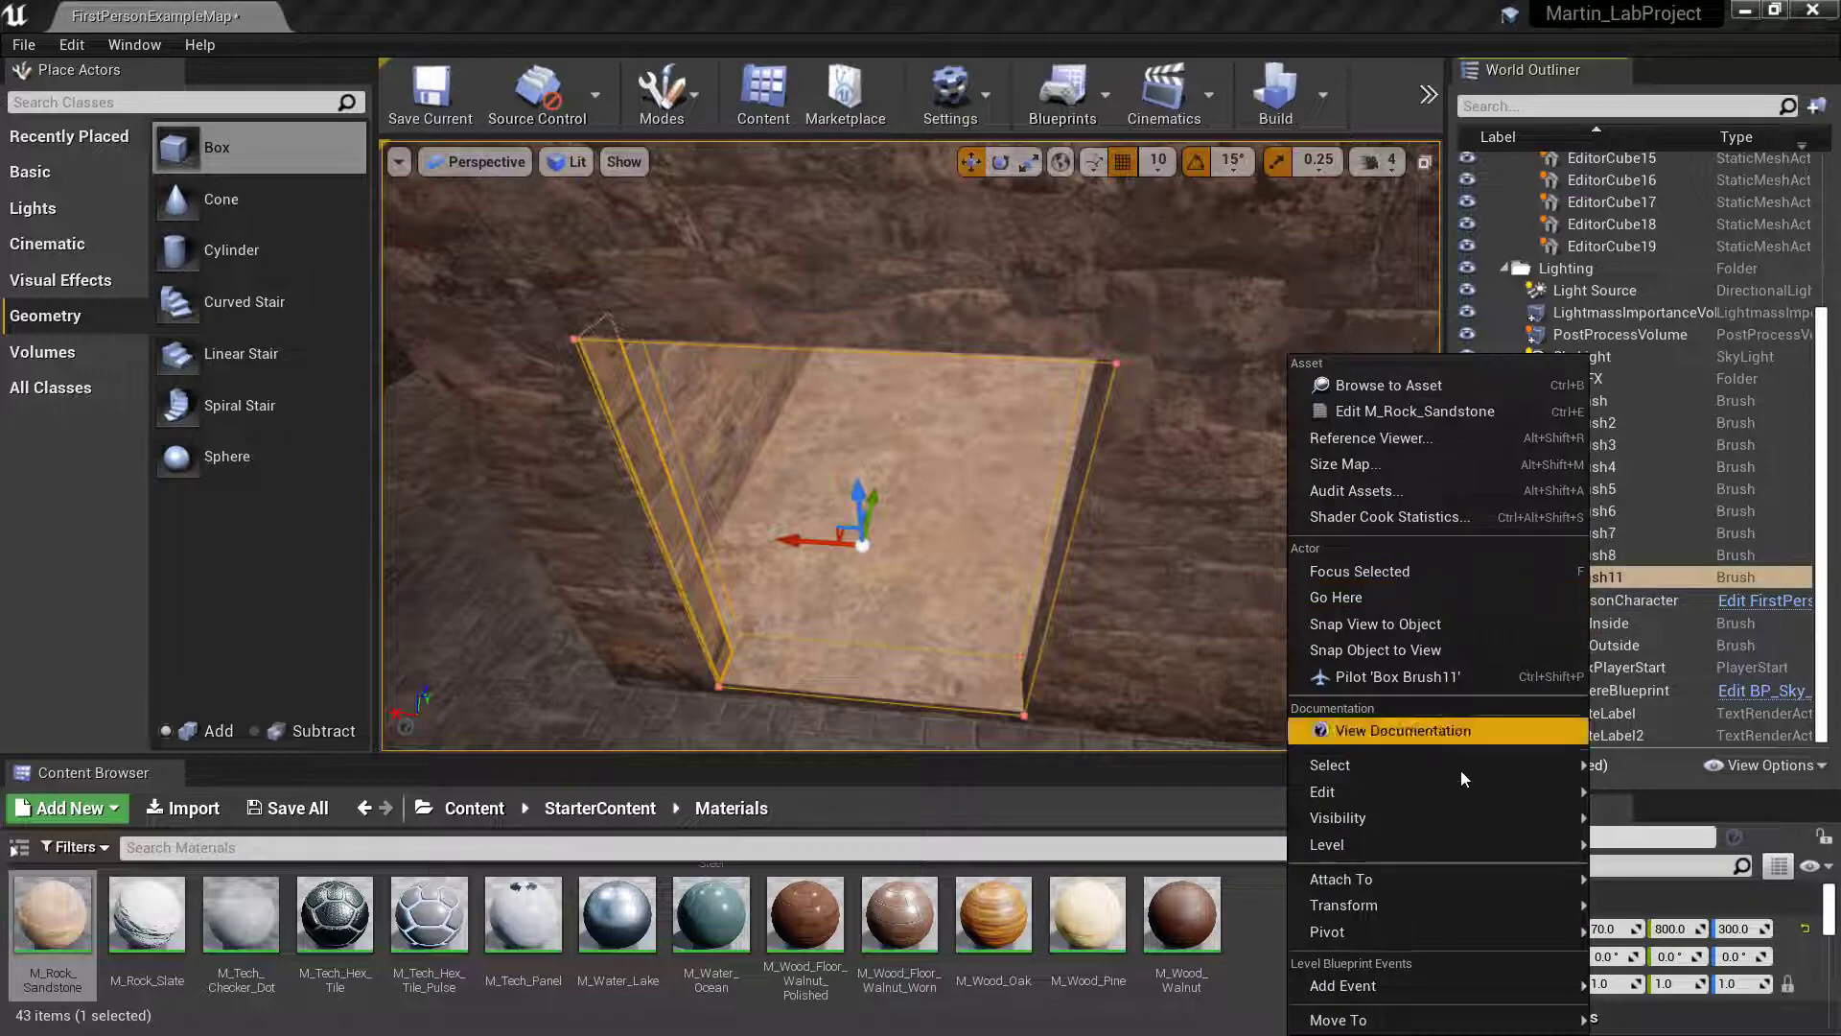
{"action": "mouse_move", "coordinate": [1463, 810]}
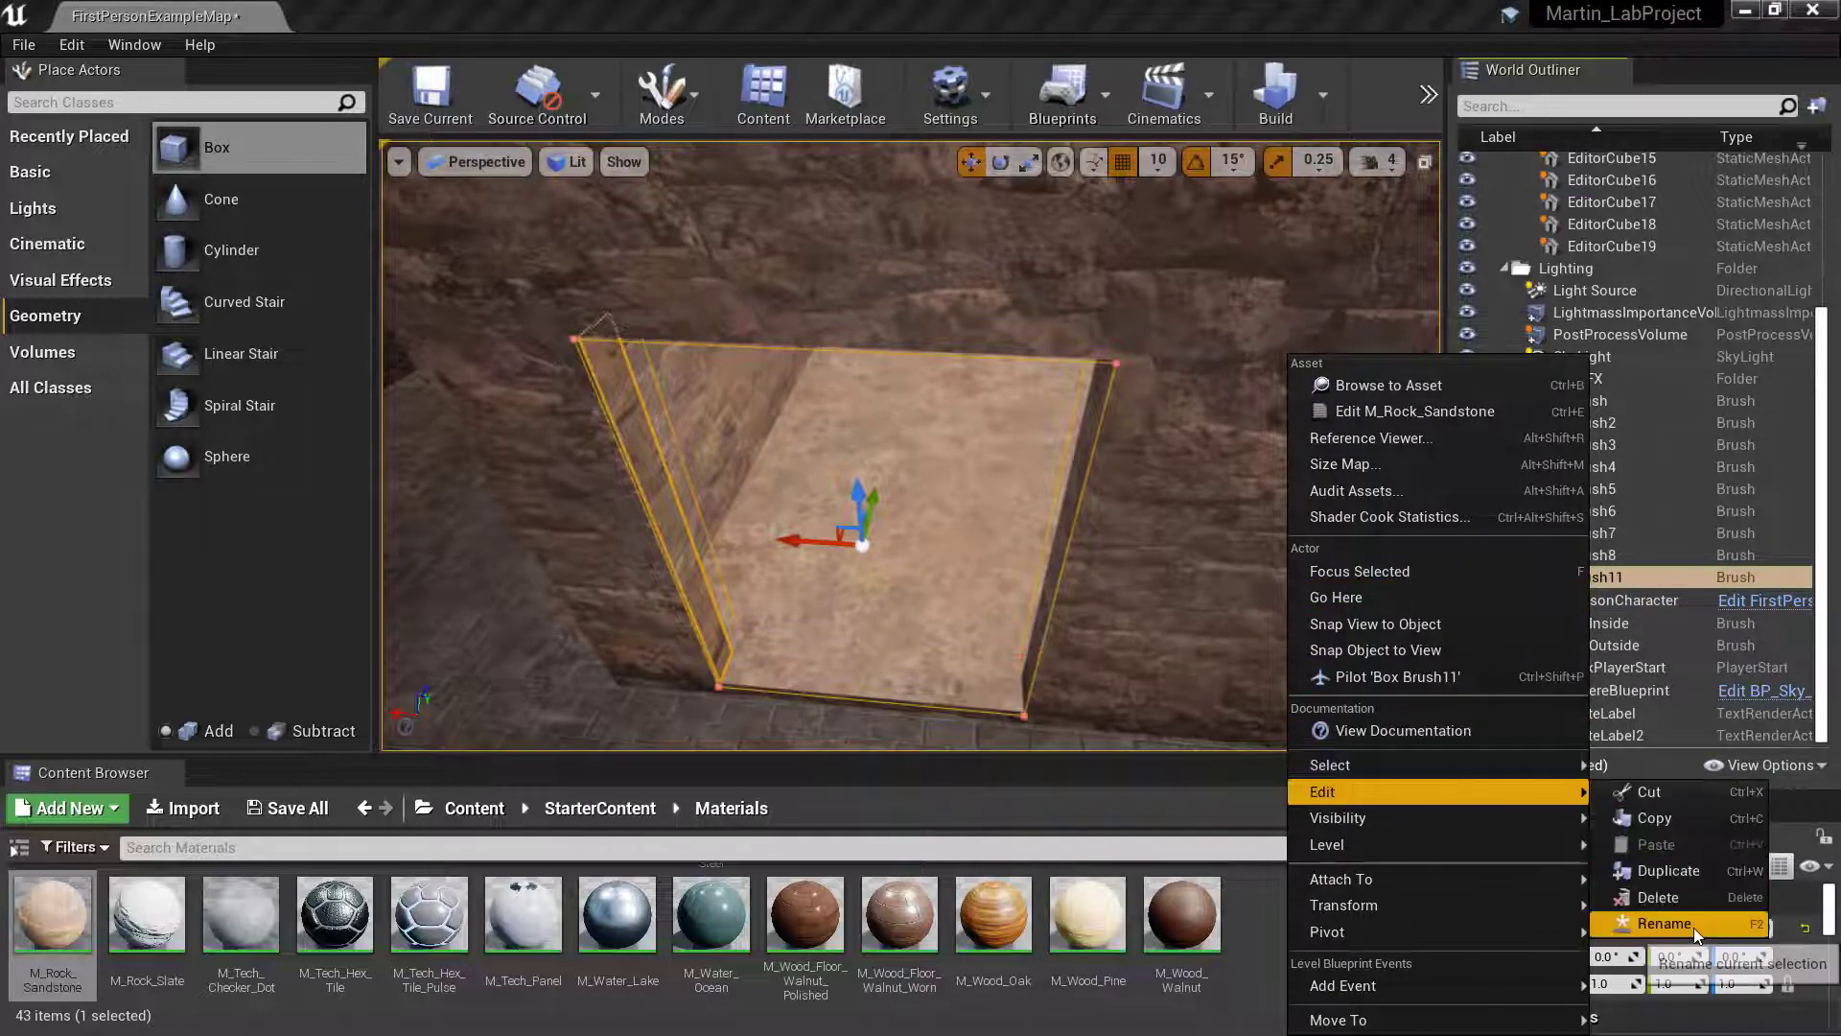
{"action": "left_click", "coordinate": [1669, 923]}
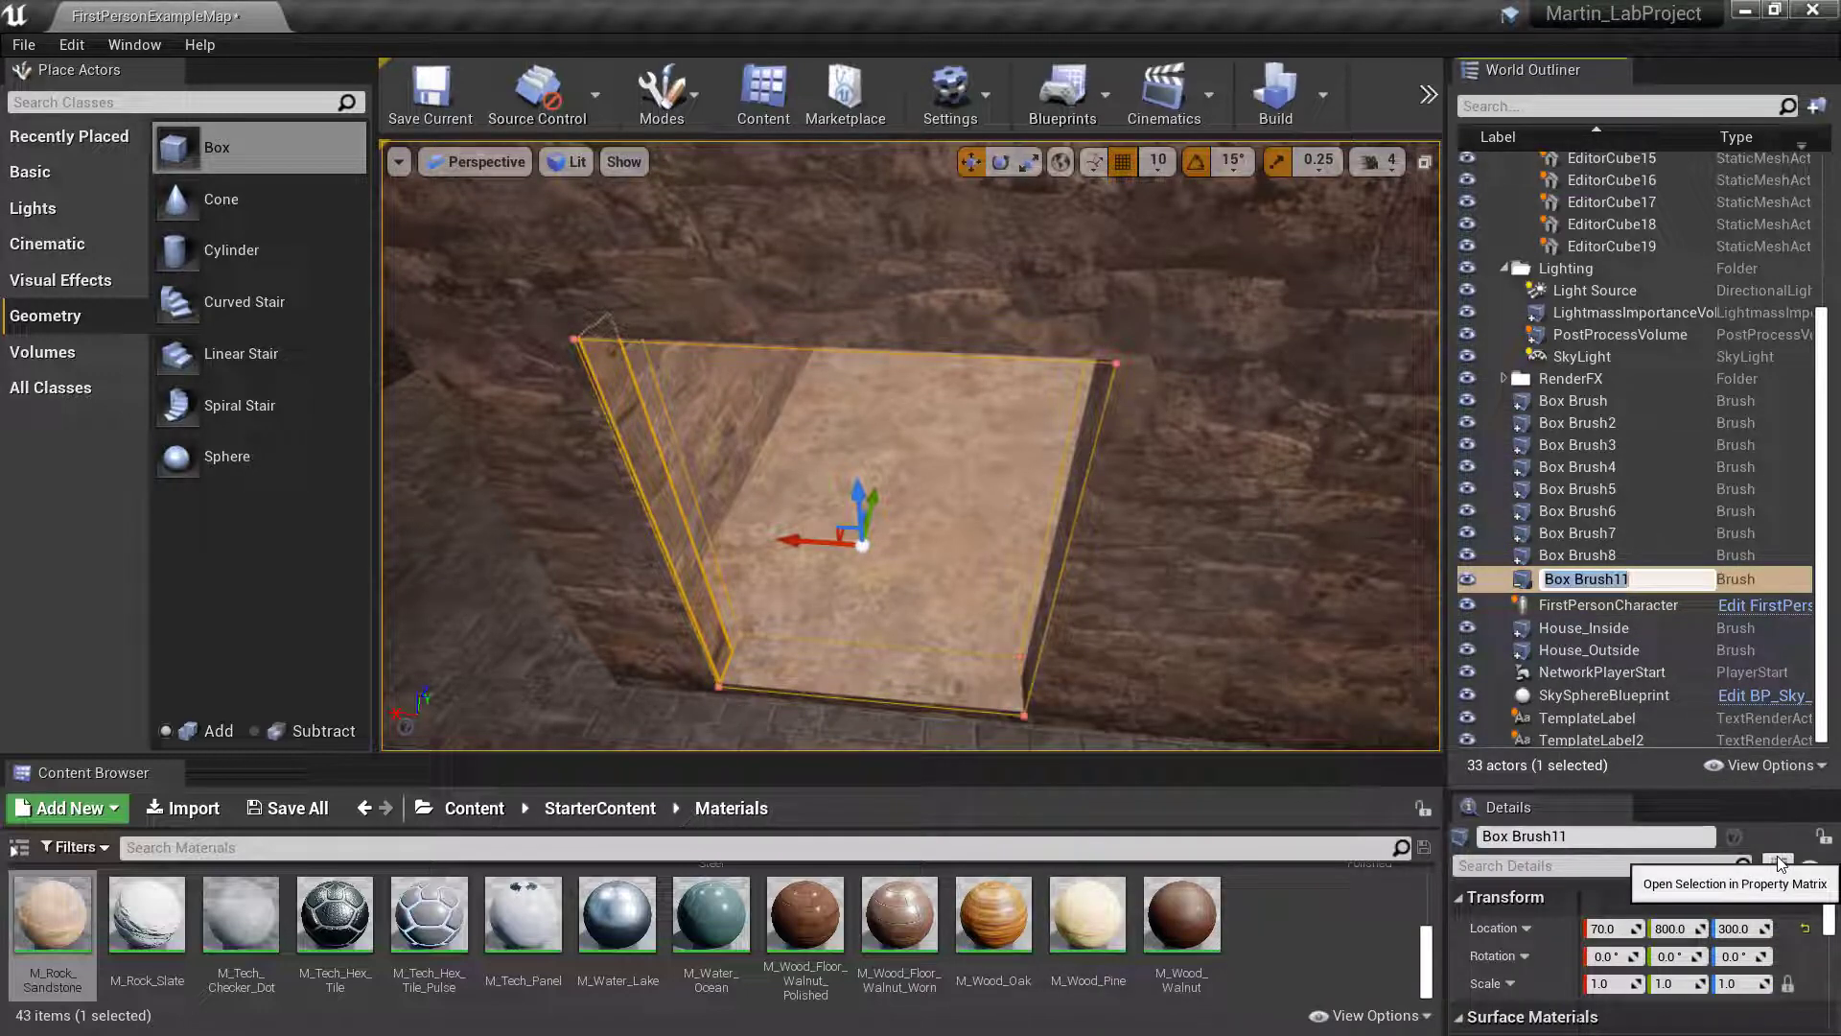
{"action": "key", "text": "BackSpace"}
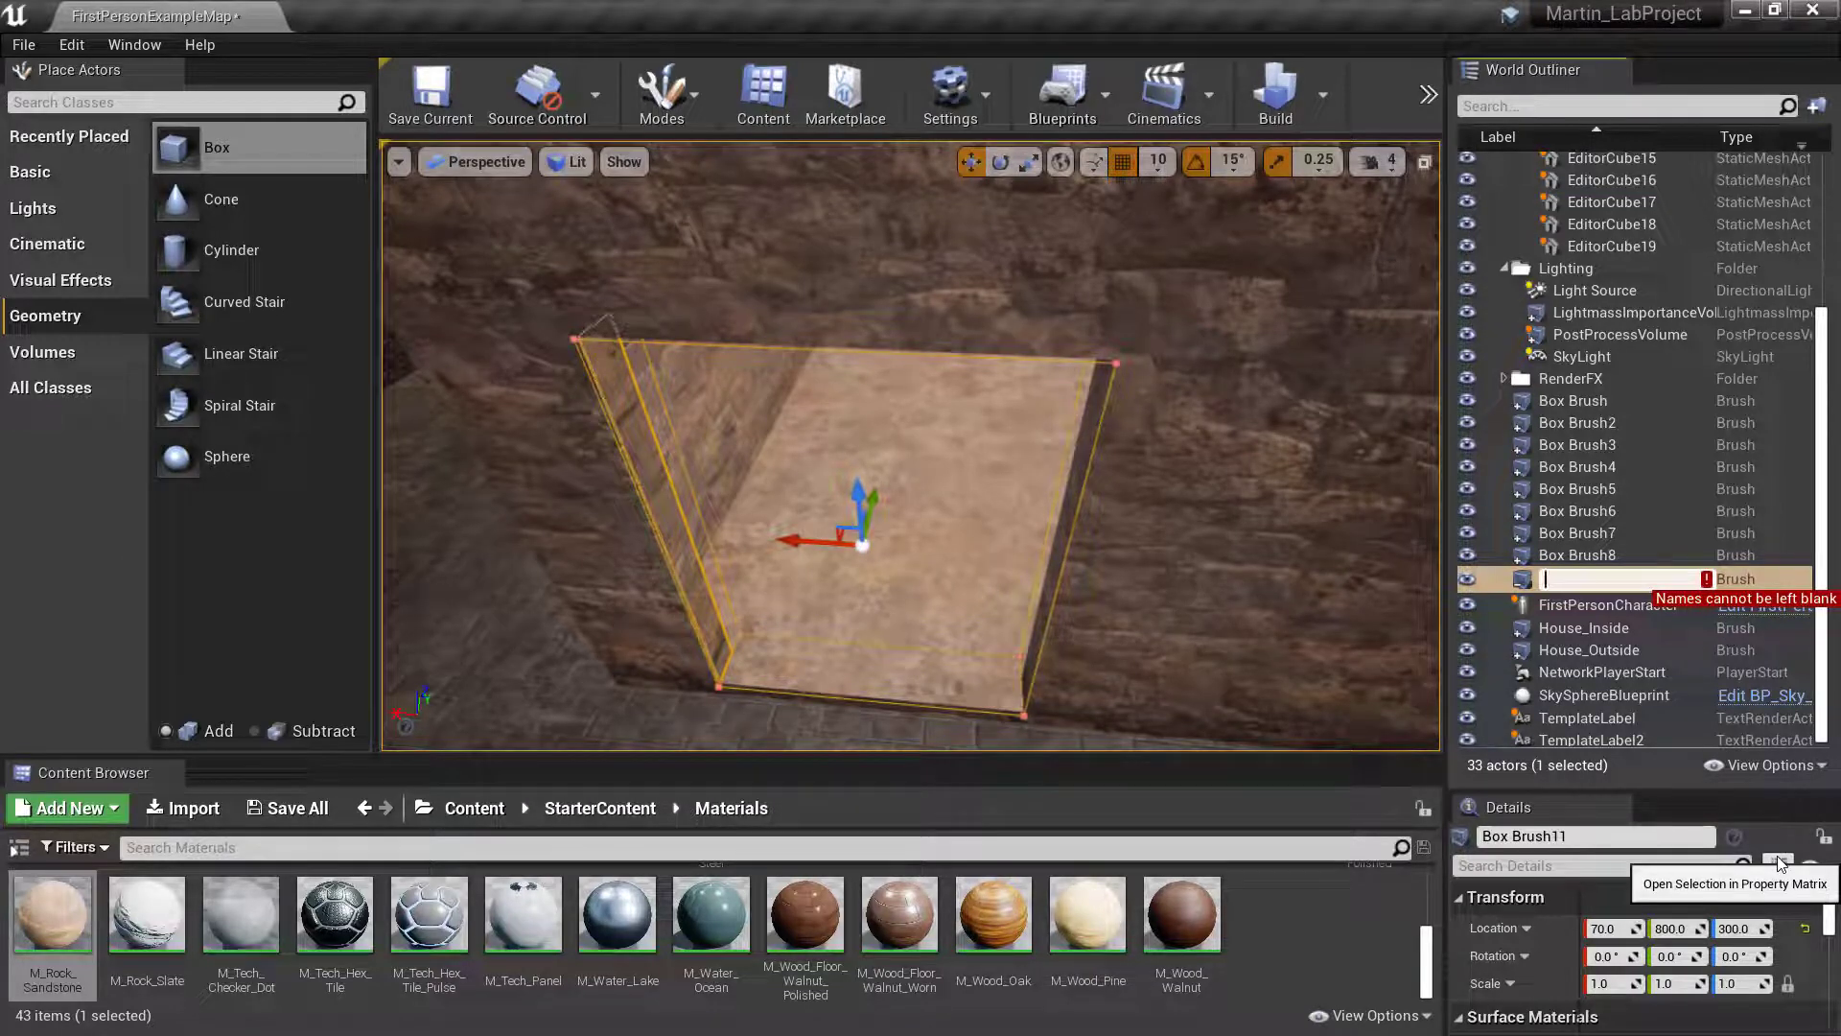
{"action": "type", "text": "Door_"}
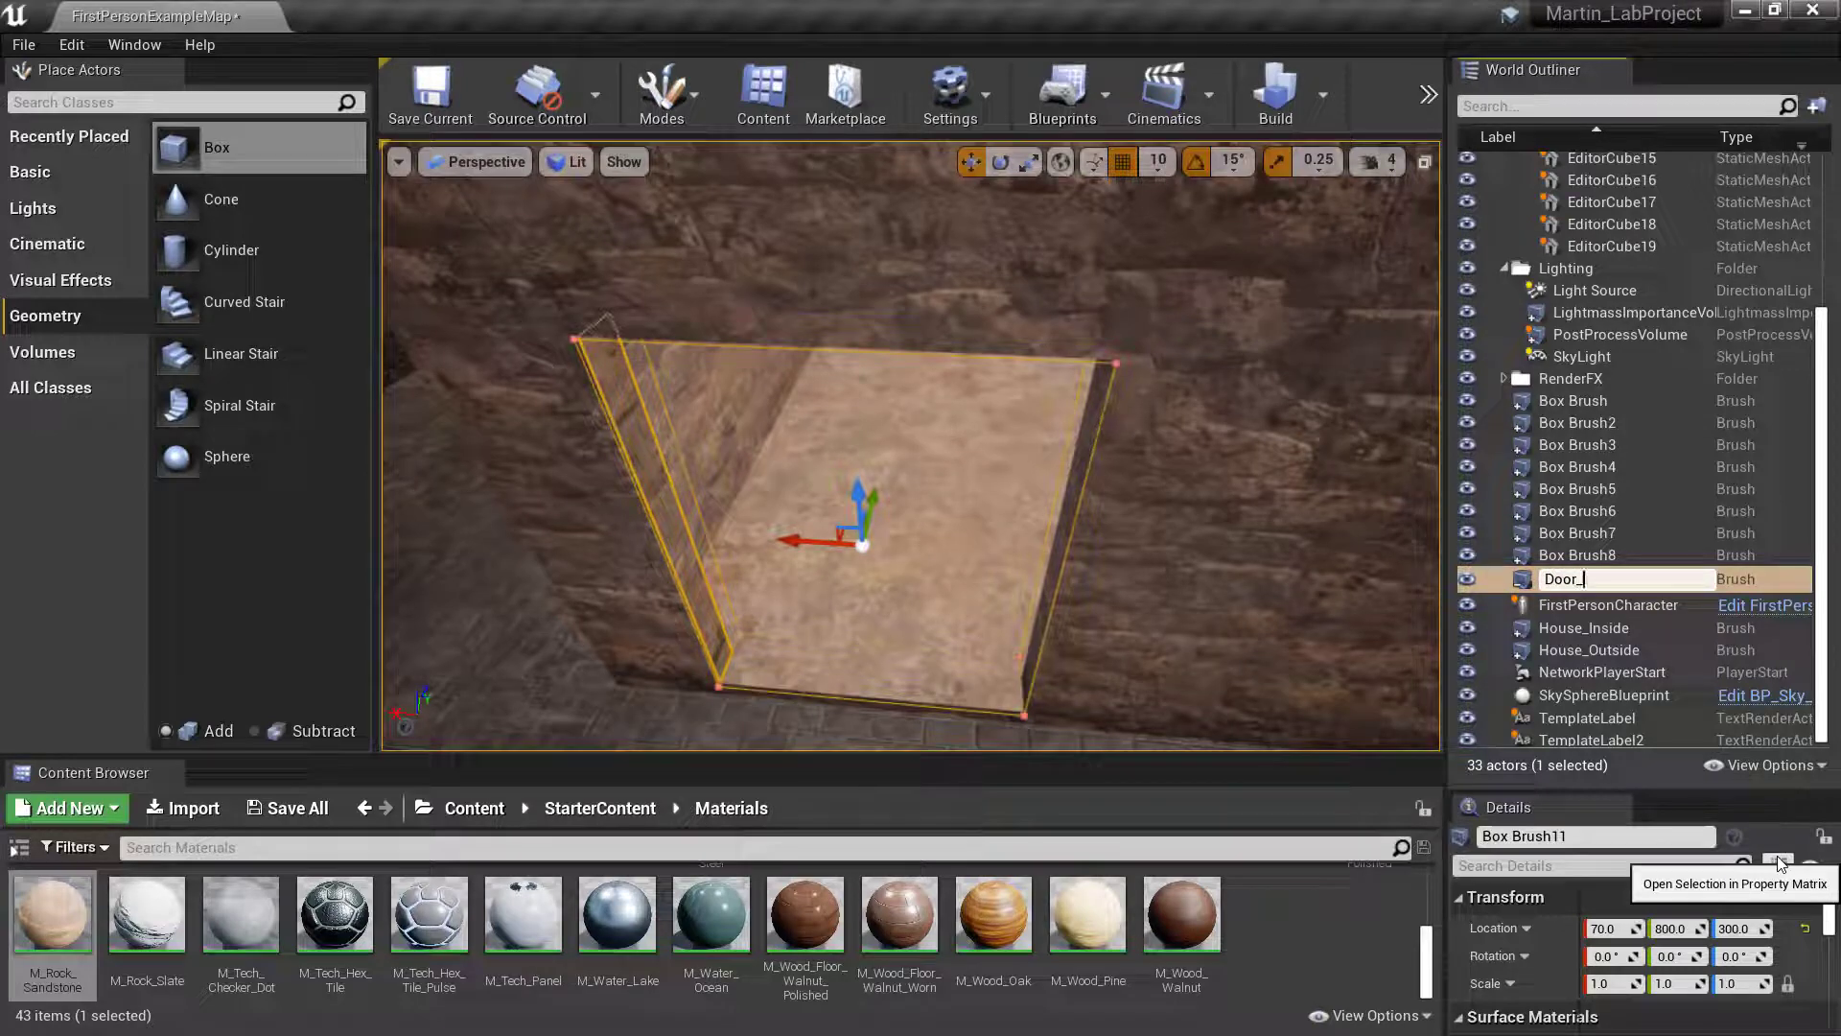
{"action": "type", "text": "Sub"}
{"action": "key", "text": "BackSpace"}
{"action": "key", "text": "BackSpace"}
{"action": "key", "text": "BackSpace"}
{"action": "key", "text": "BackSpace"}
{"action": "key", "text": "BackSpace"}
{"action": "key", "text": "BackSpace"}
{"action": "type", "text": "r1_Sub"}
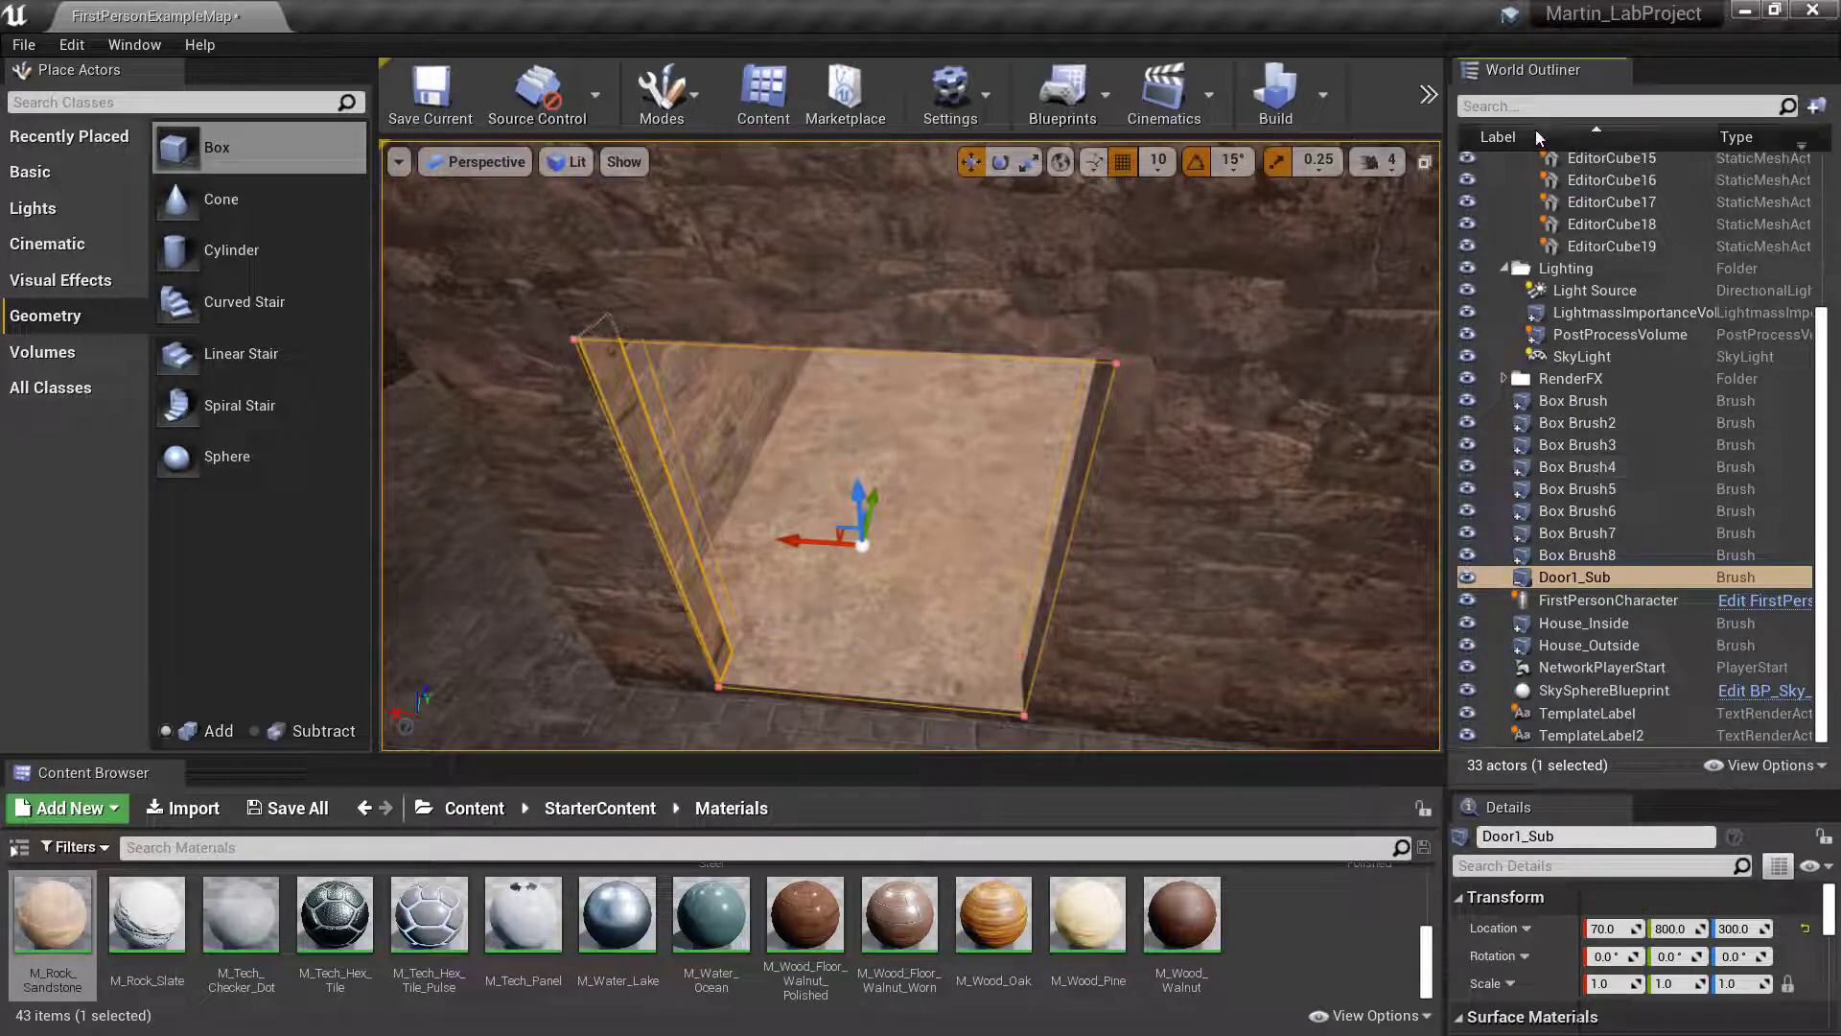
- Search the level's actors for "door" and for "sub", and clear the search
{"action": "left_click", "coordinate": [1488, 107]}
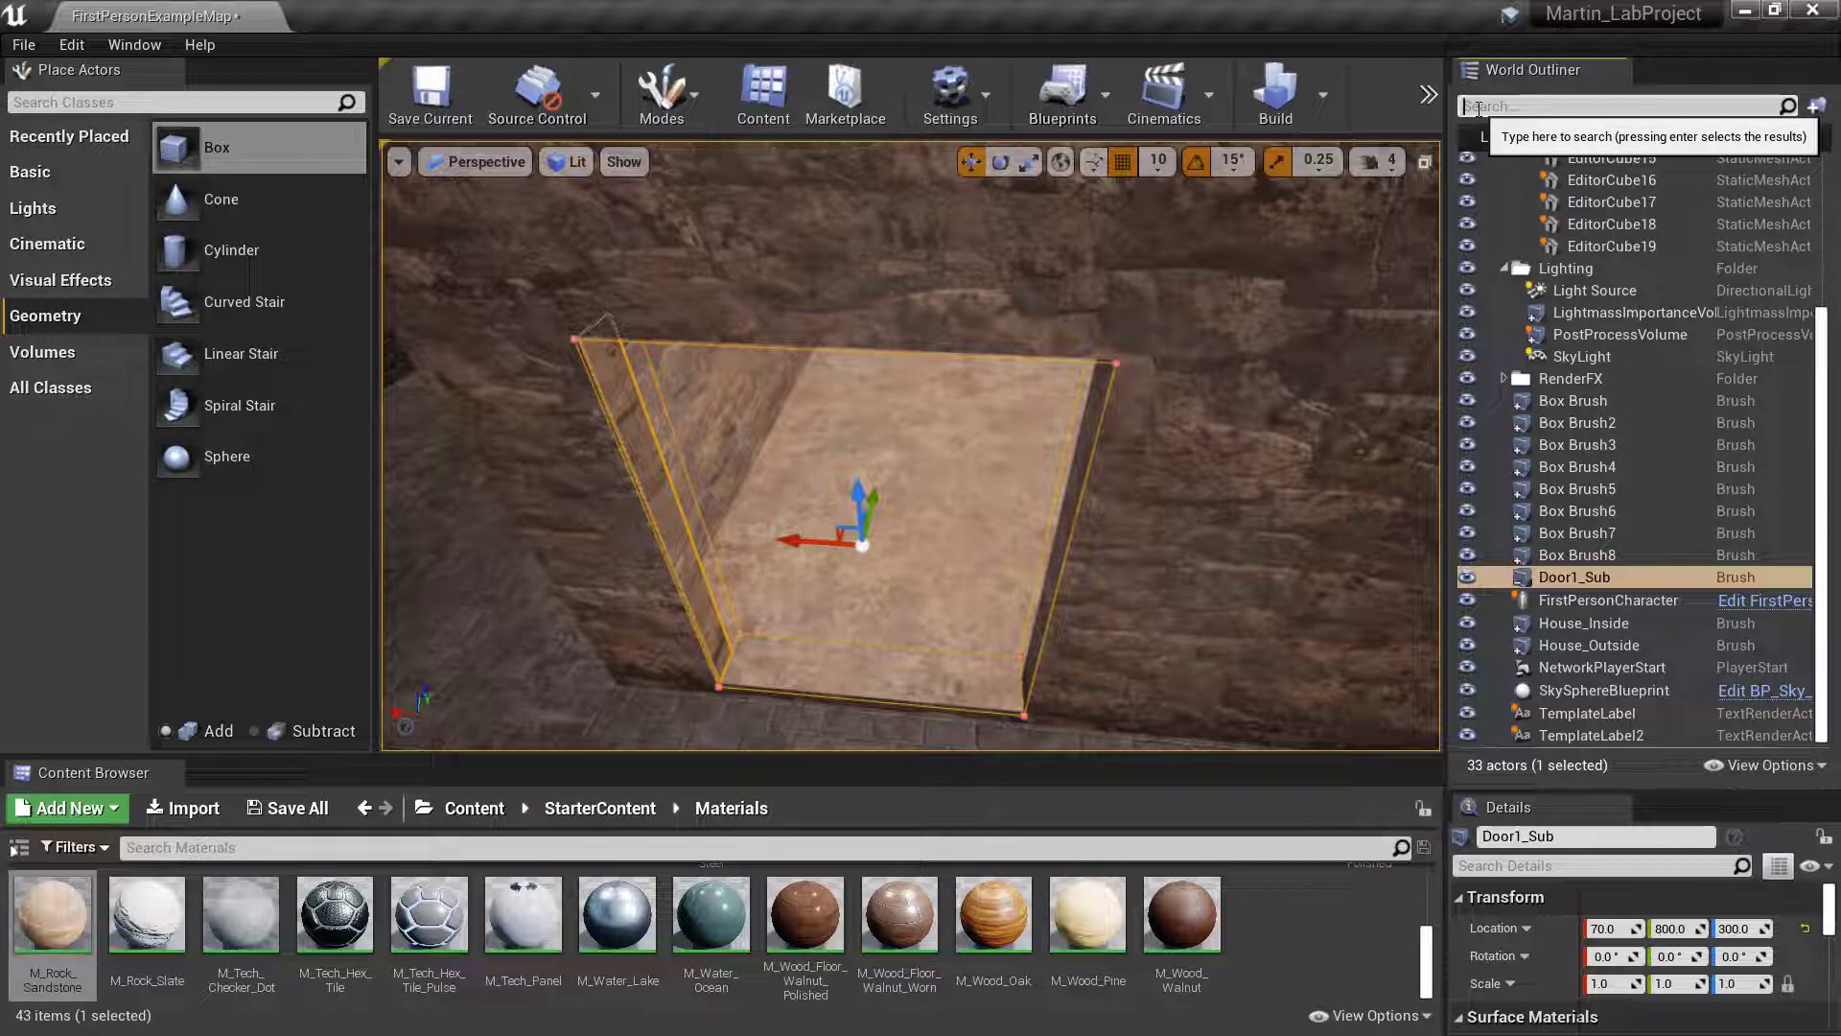
{"action": "type", "text": "door"}
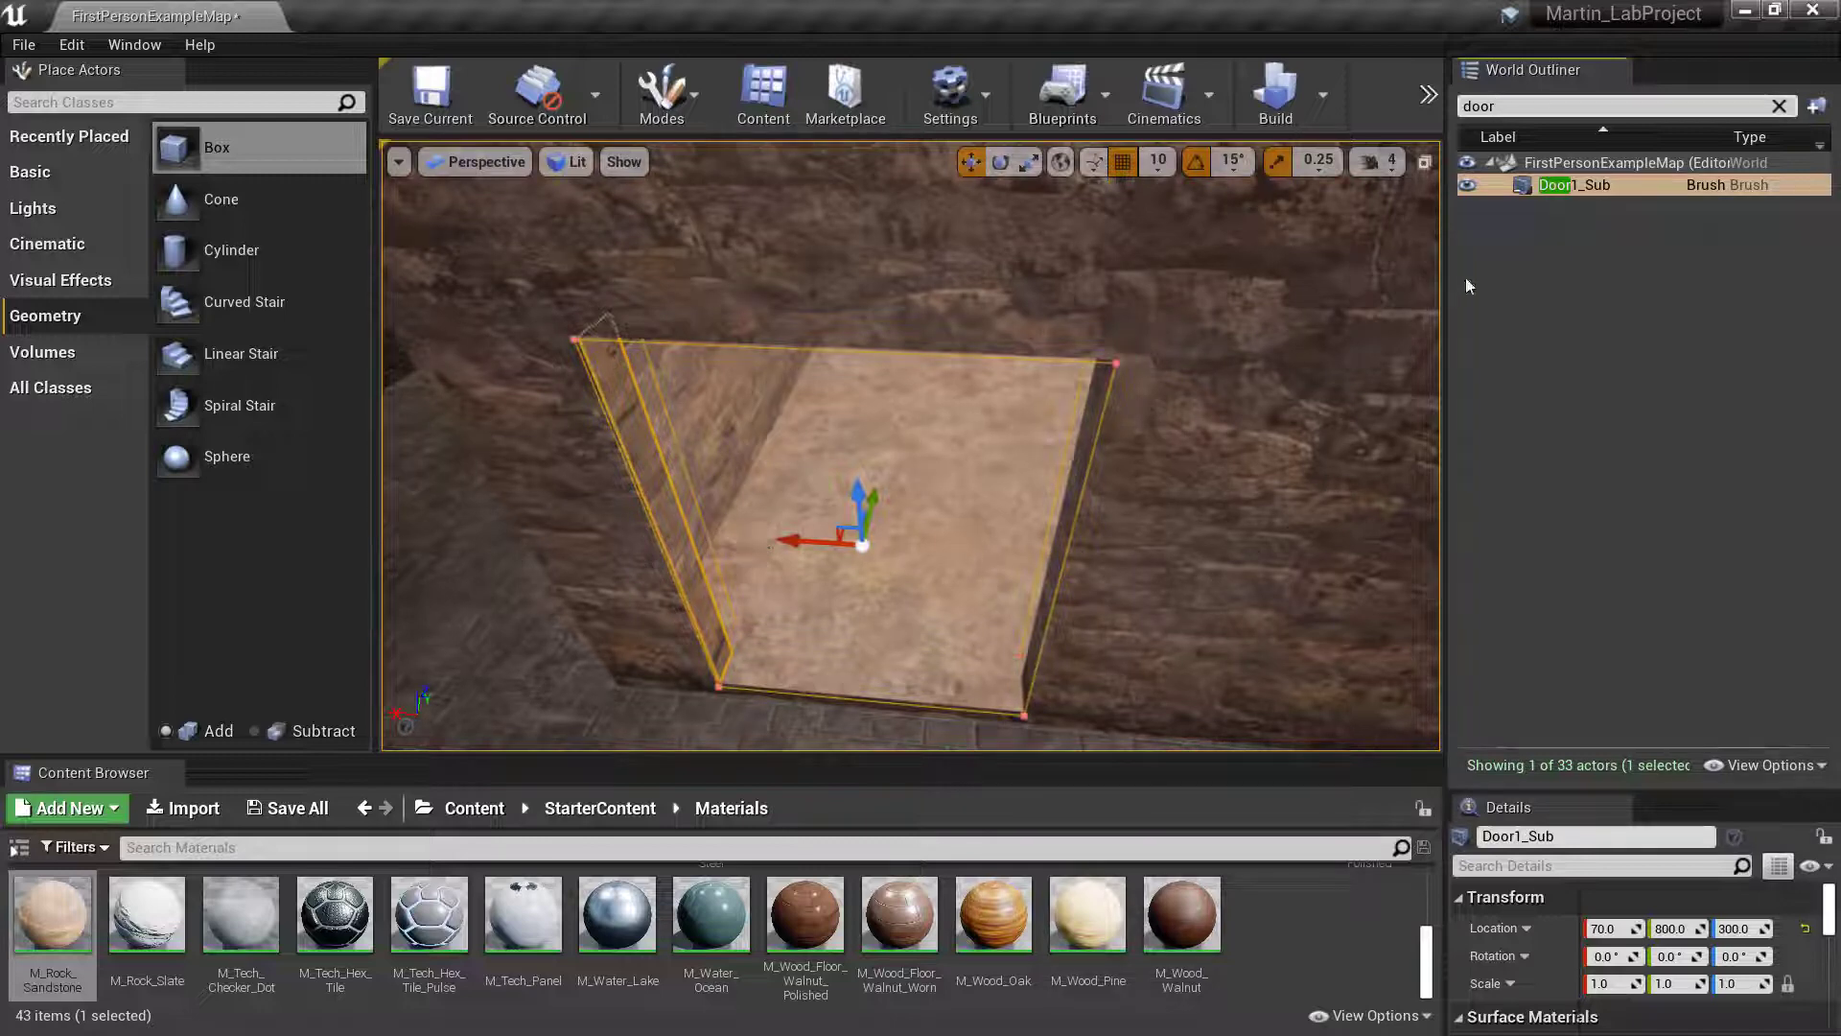
{"action": "key", "text": "BackSpace"}
{"action": "key", "text": "BackSpace"}
{"action": "key", "text": "BackSpace"}
{"action": "key", "text": "BackSpace"}
{"action": "type", "text": "sub"}
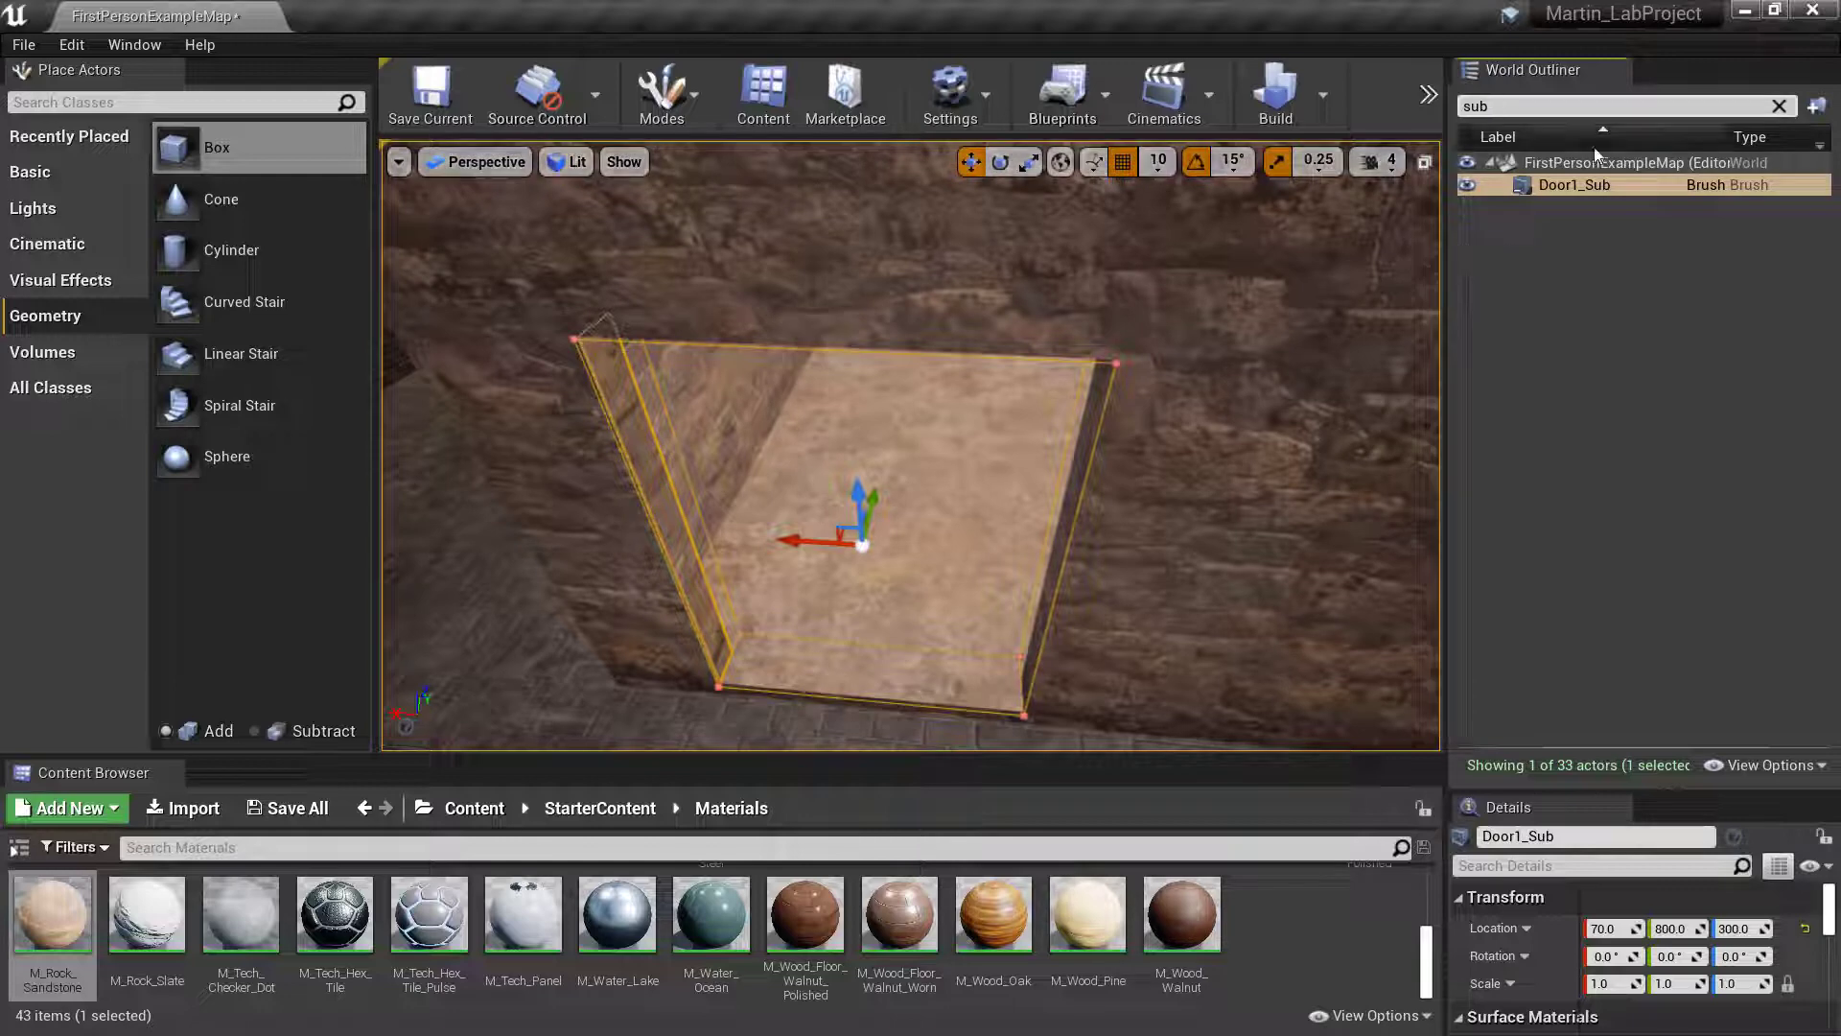
{"action": "key", "text": "BackSpace"}
{"action": "key", "text": "BackSpace"}
{"action": "key", "text": "BackSpace"}
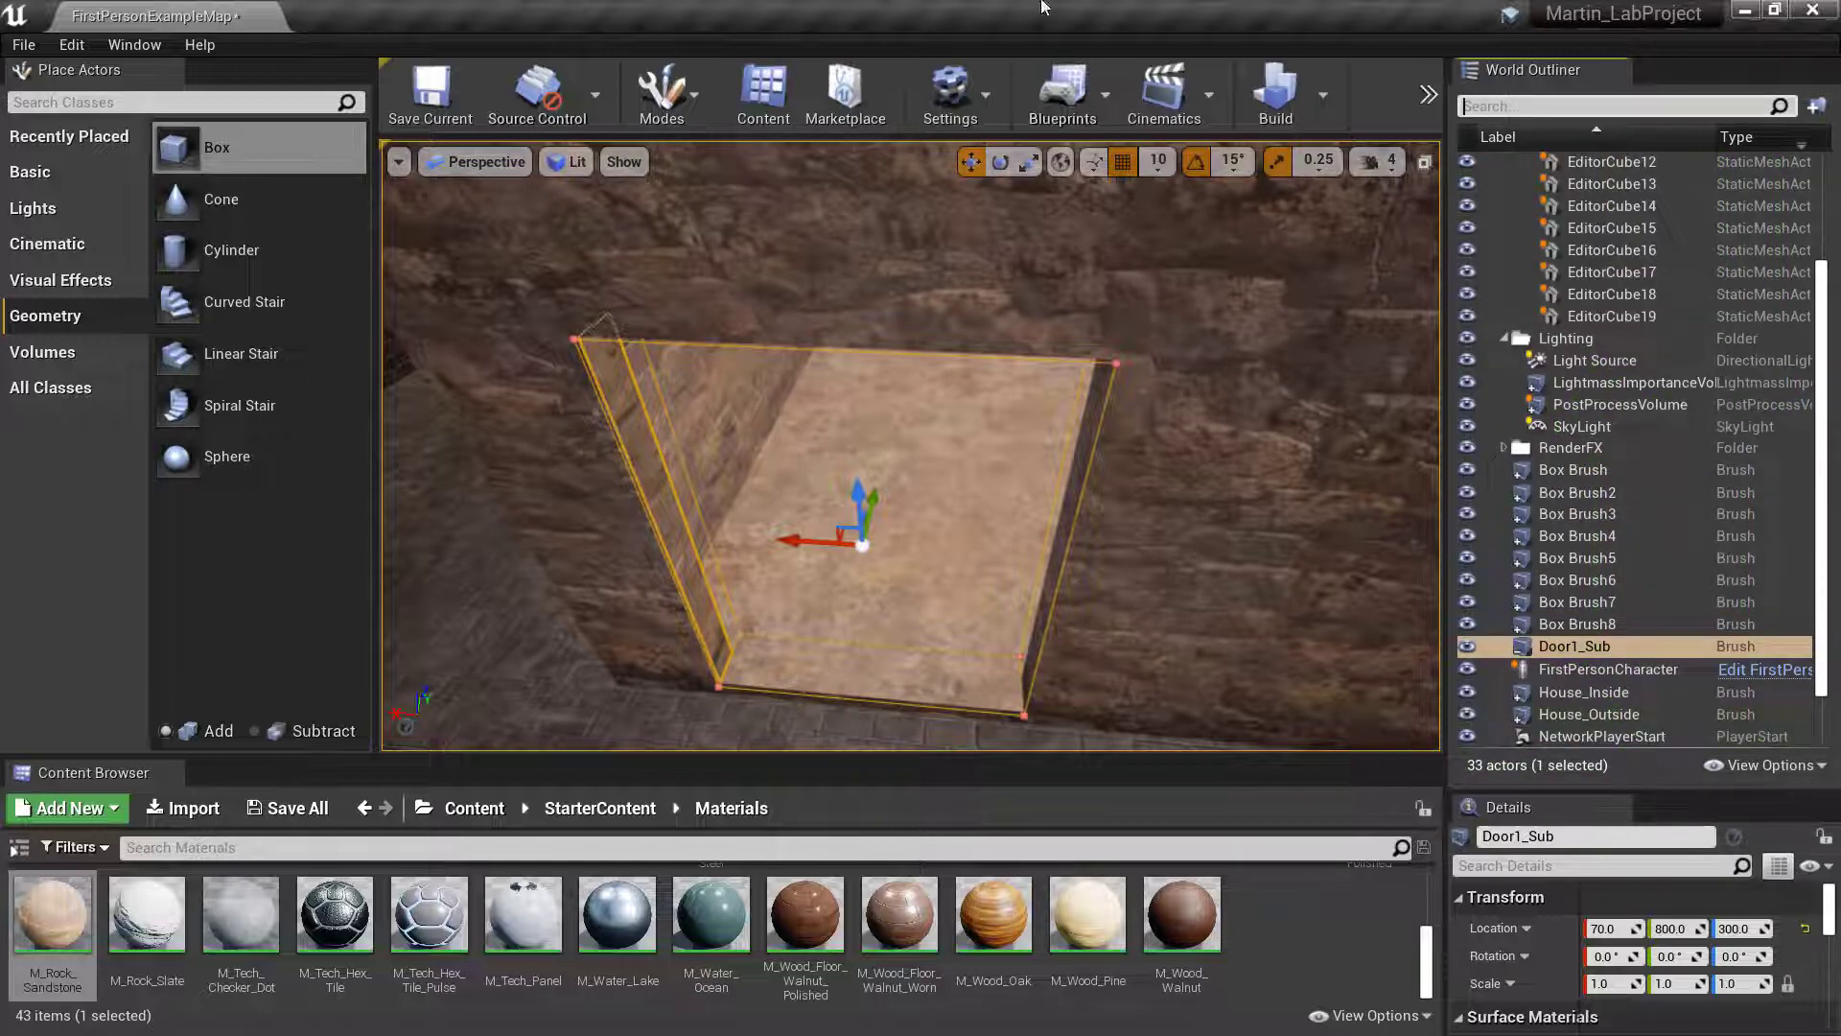
{"action": "mouse_move", "coordinate": [1152, 480]}
{"action": "right_mouse_down"}
{"action": "mouse_move", "coordinate": [1136, 470]}
{"action": "mouse_move", "coordinate": [1146, 594]}
{"action": "mouse_move", "coordinate": [1150, 489]}
{"action": "right_mouse_up"}
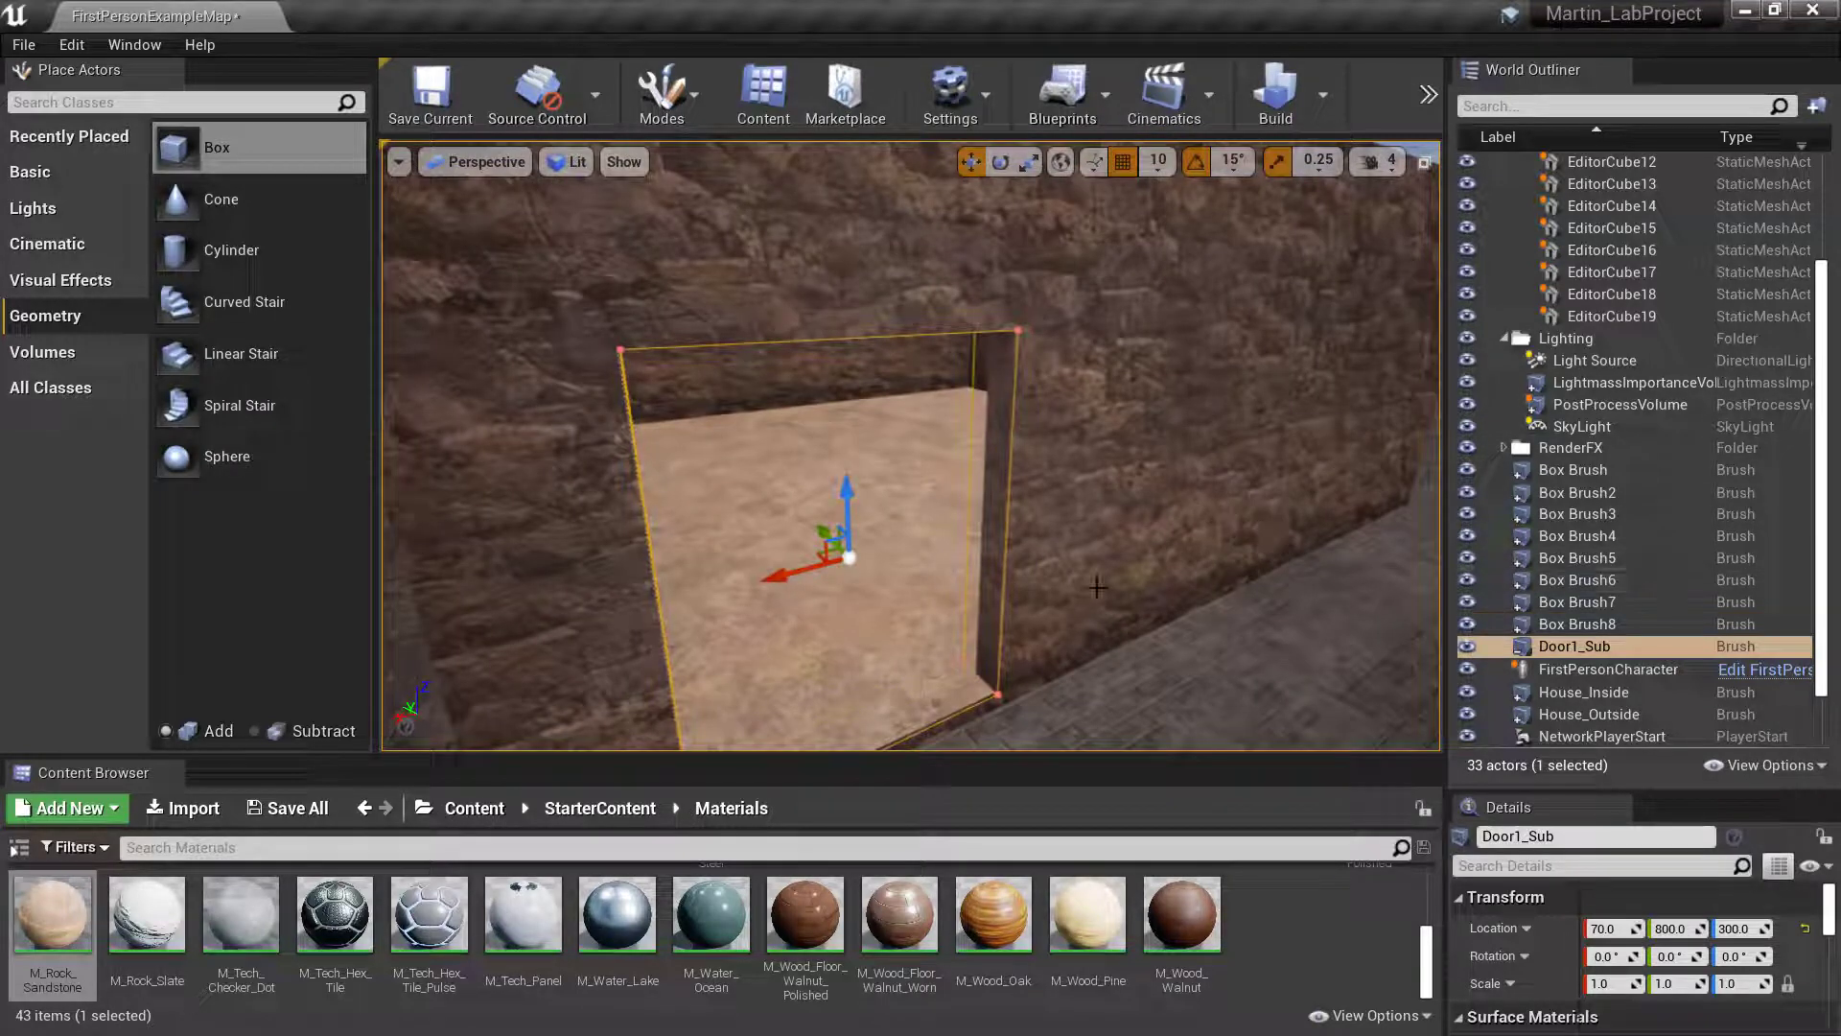
{"action": "mouse_move", "coordinate": [1097, 587]}
{"action": "right_mouse_down"}
{"action": "mouse_move", "coordinate": [1064, 585]}
{"action": "mouse_move", "coordinate": [1112, 587]}
{"action": "right_mouse_up"}
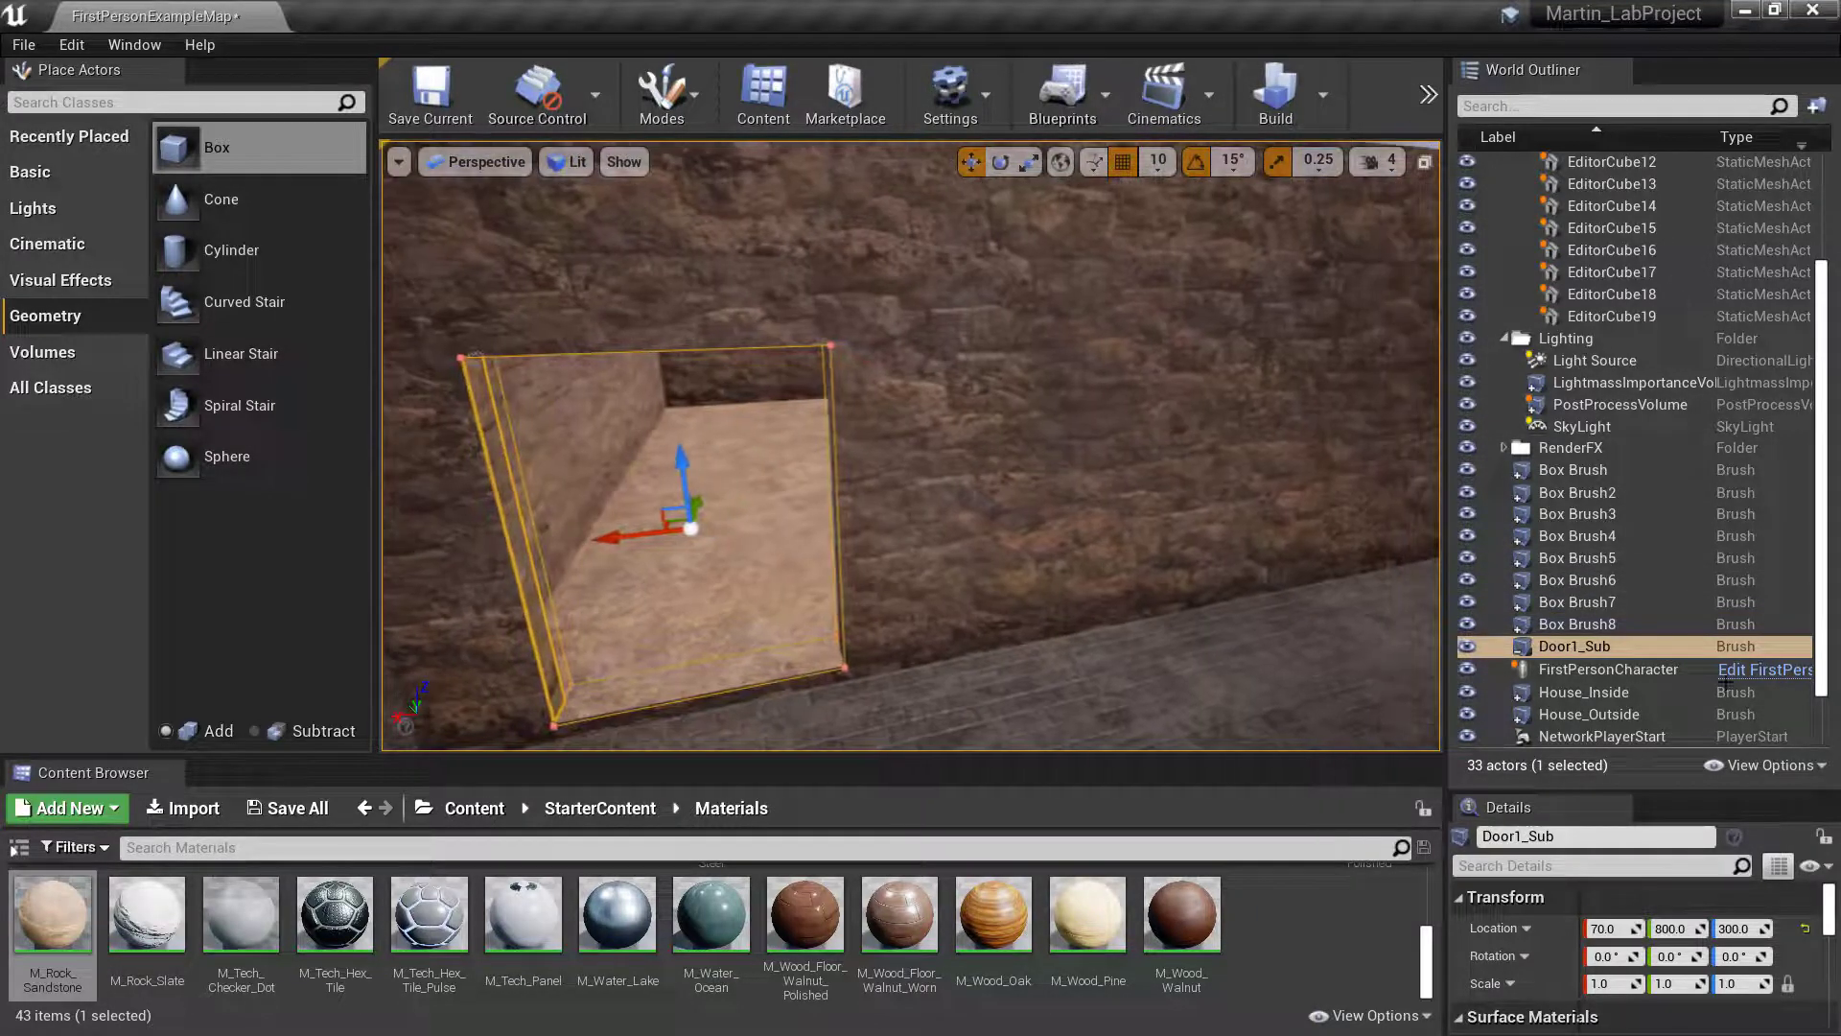
{"action": "scroll", "coordinate": [1671, 679], "scroll_direction": "down", "scroll_amount": 1}
{"action": "scroll", "coordinate": [1532, 642], "scroll_direction": "down", "scroll_amount": 1}
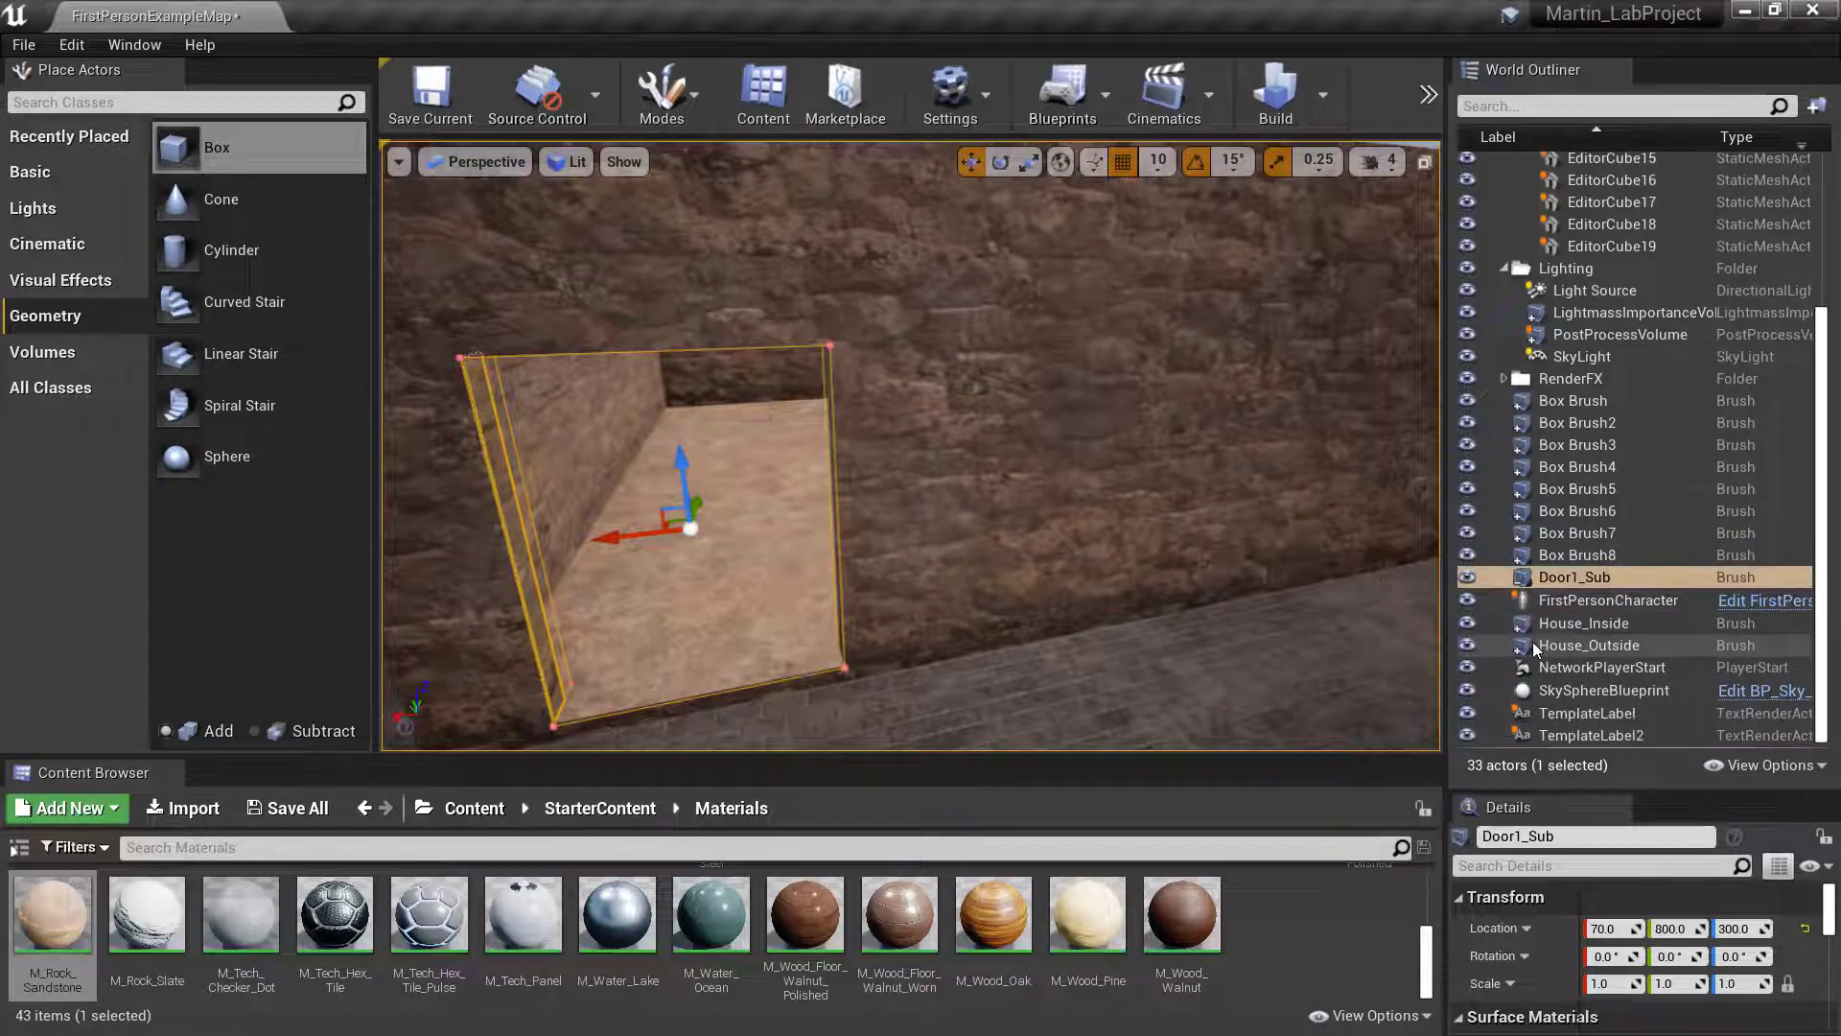
{"action": "left_click", "coordinate": [1590, 571]}
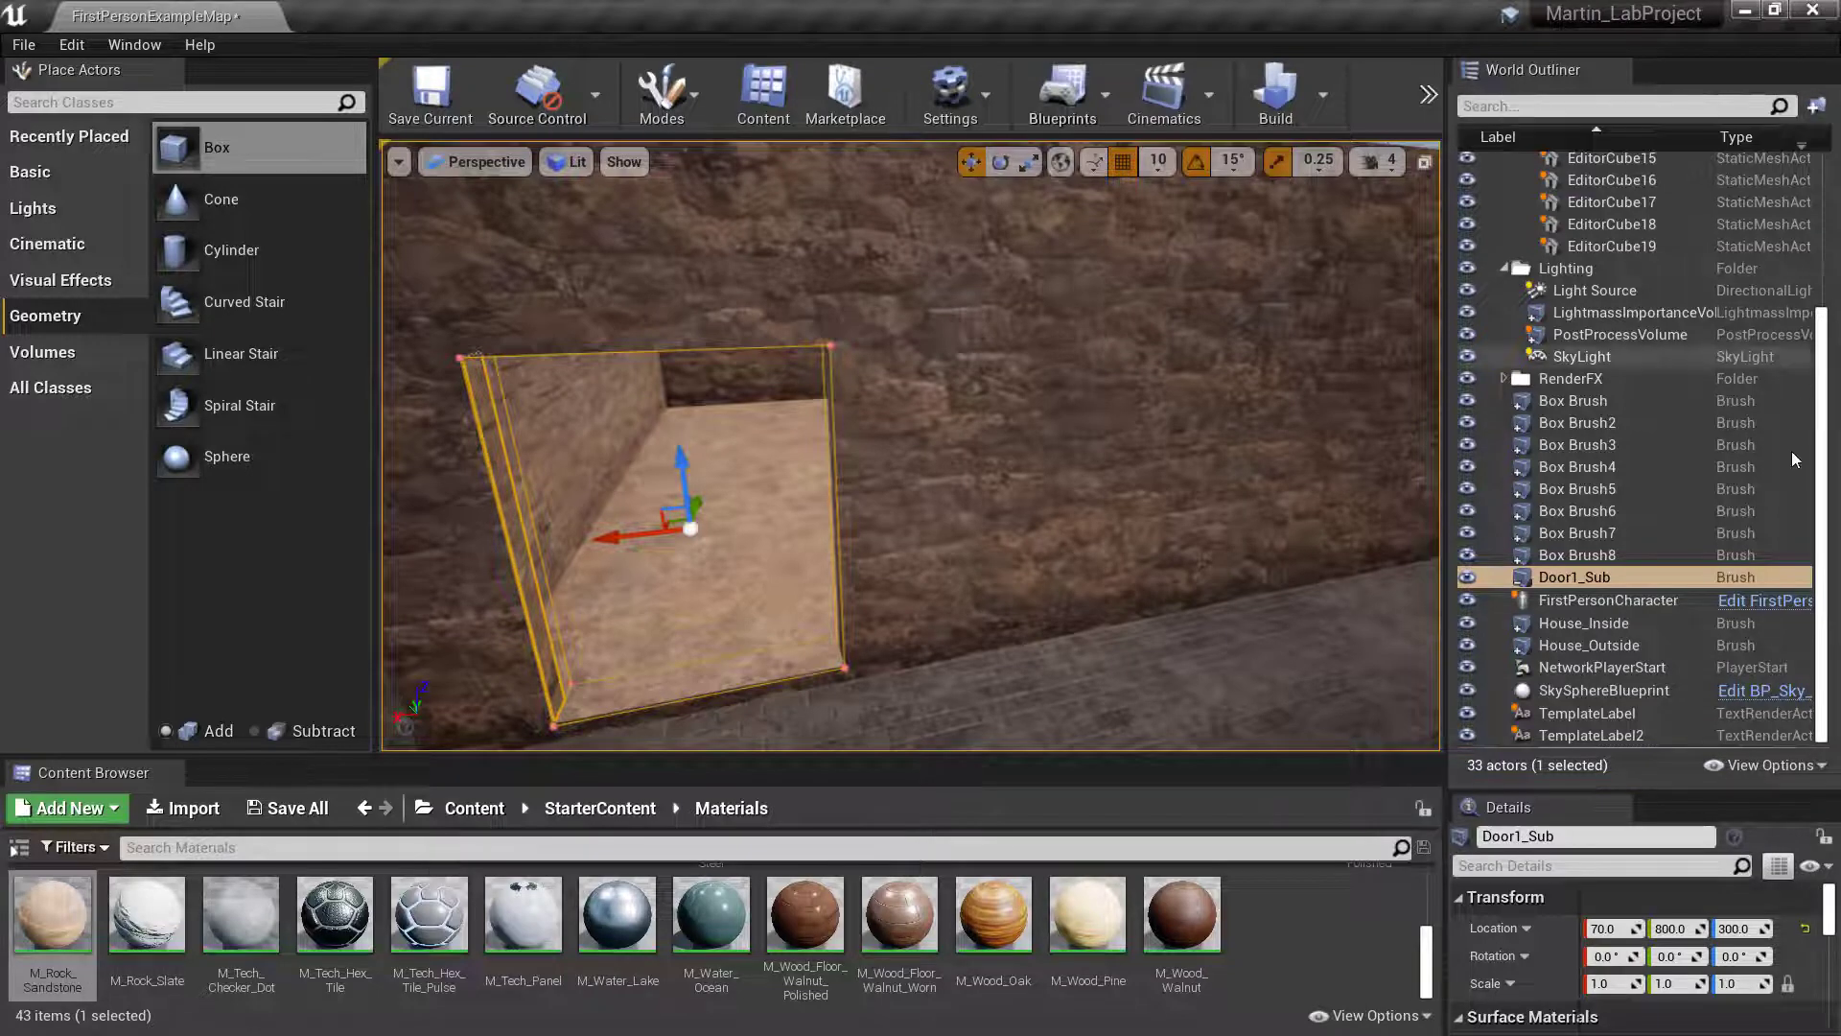
- Deselect the door brush and collapse the ArenaGeometry and Lighting folders in the World Outliner
{"action": "scroll", "coordinate": [1712, 170], "scroll_direction": "up", "scroll_amount": 5}
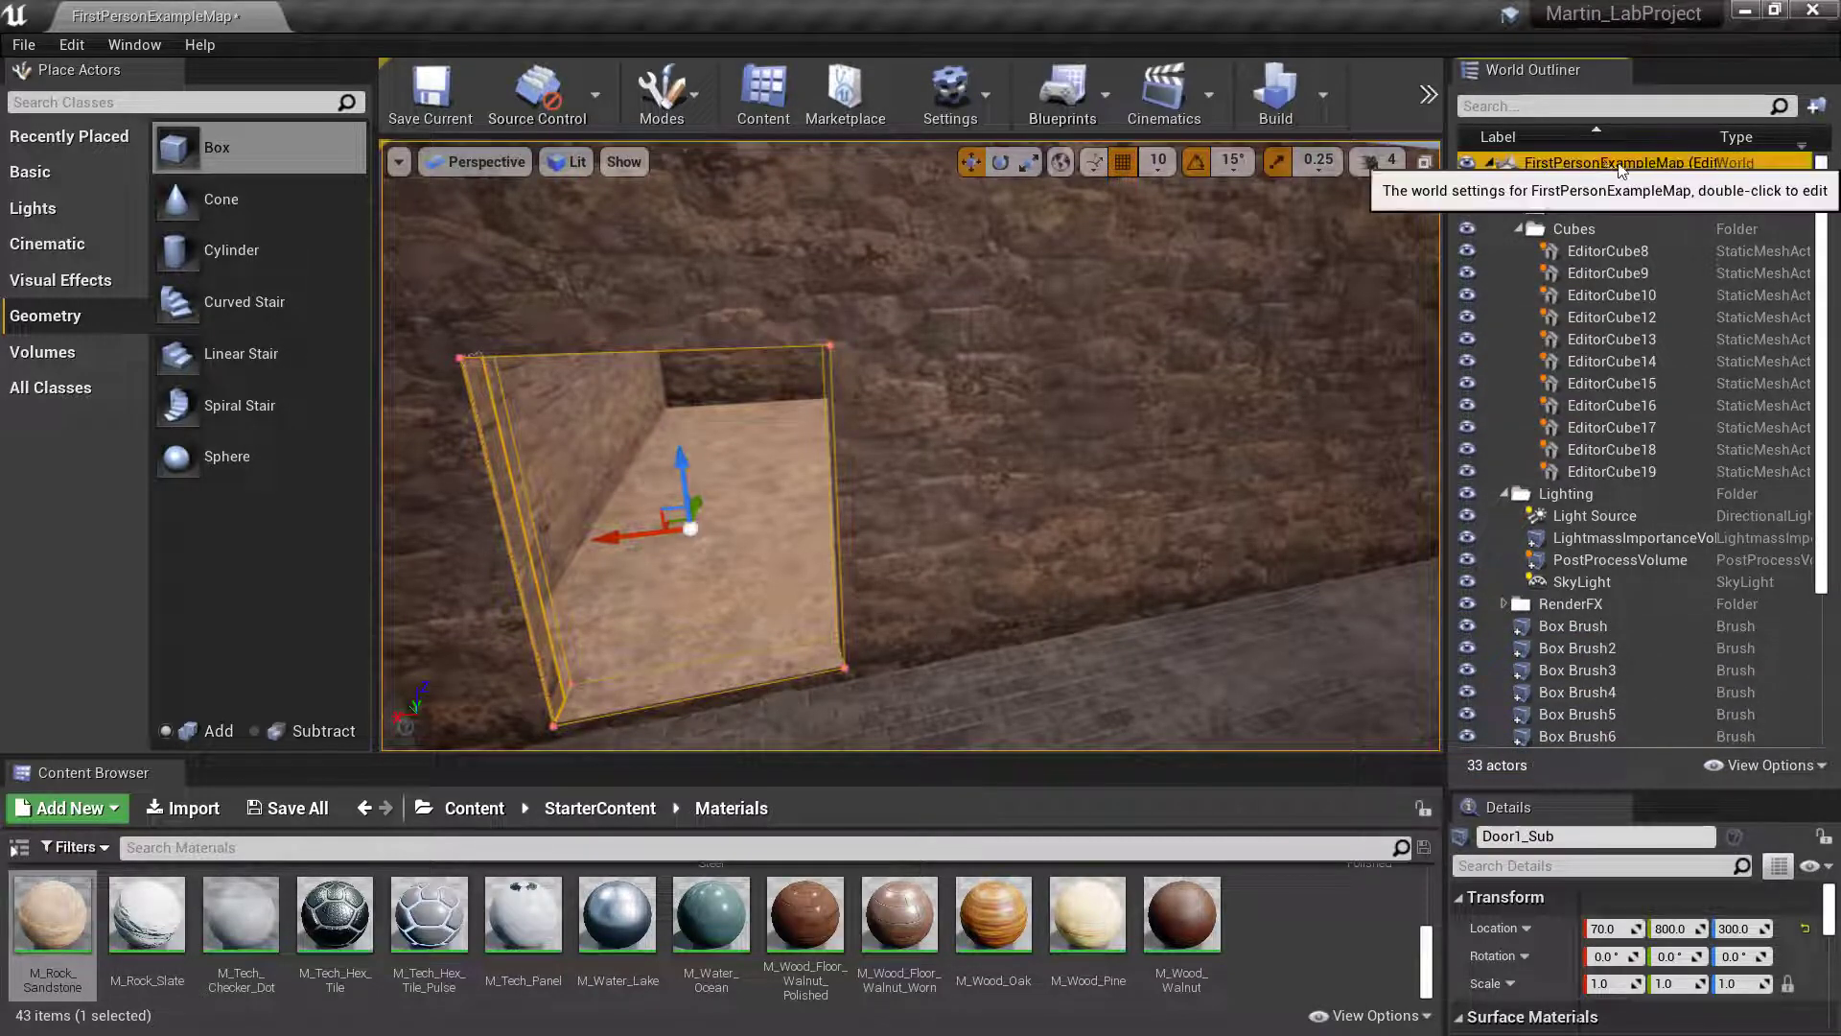
{"action": "left_click", "coordinate": [1712, 166]}
{"action": "left_click", "coordinate": [1505, 185]}
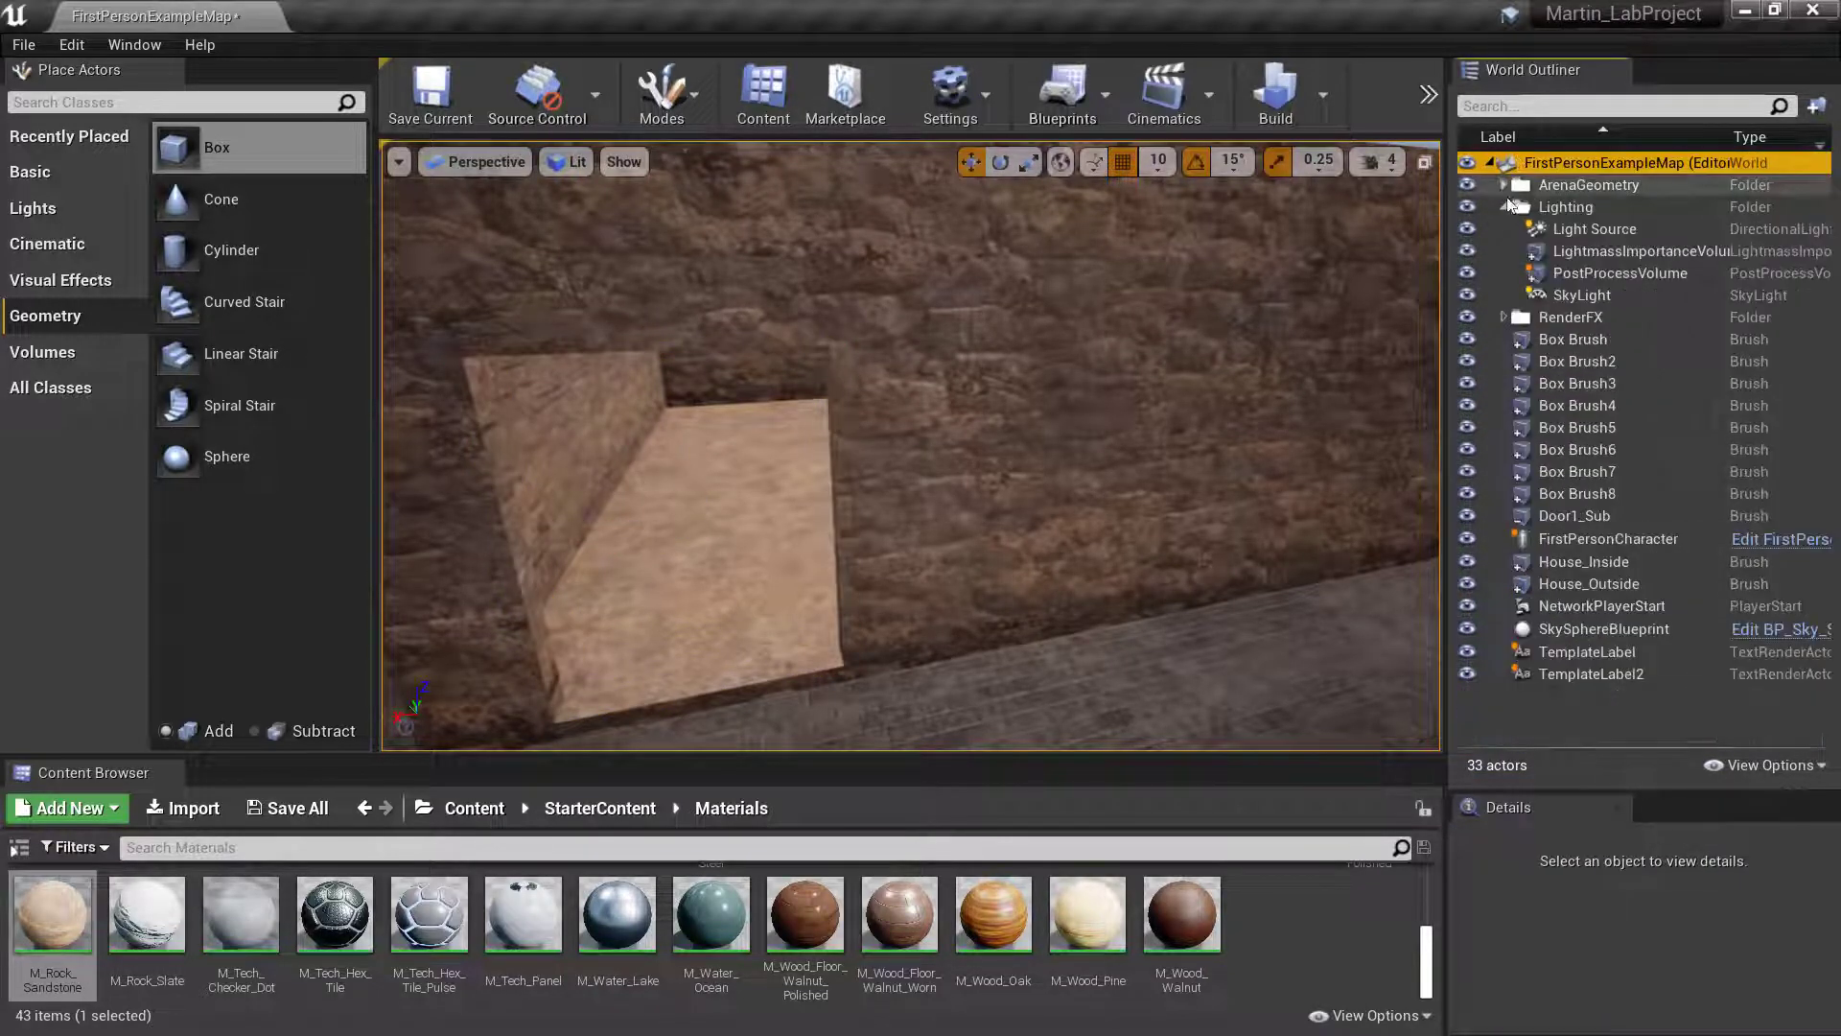
{"action": "left_click", "coordinate": [1504, 207]}
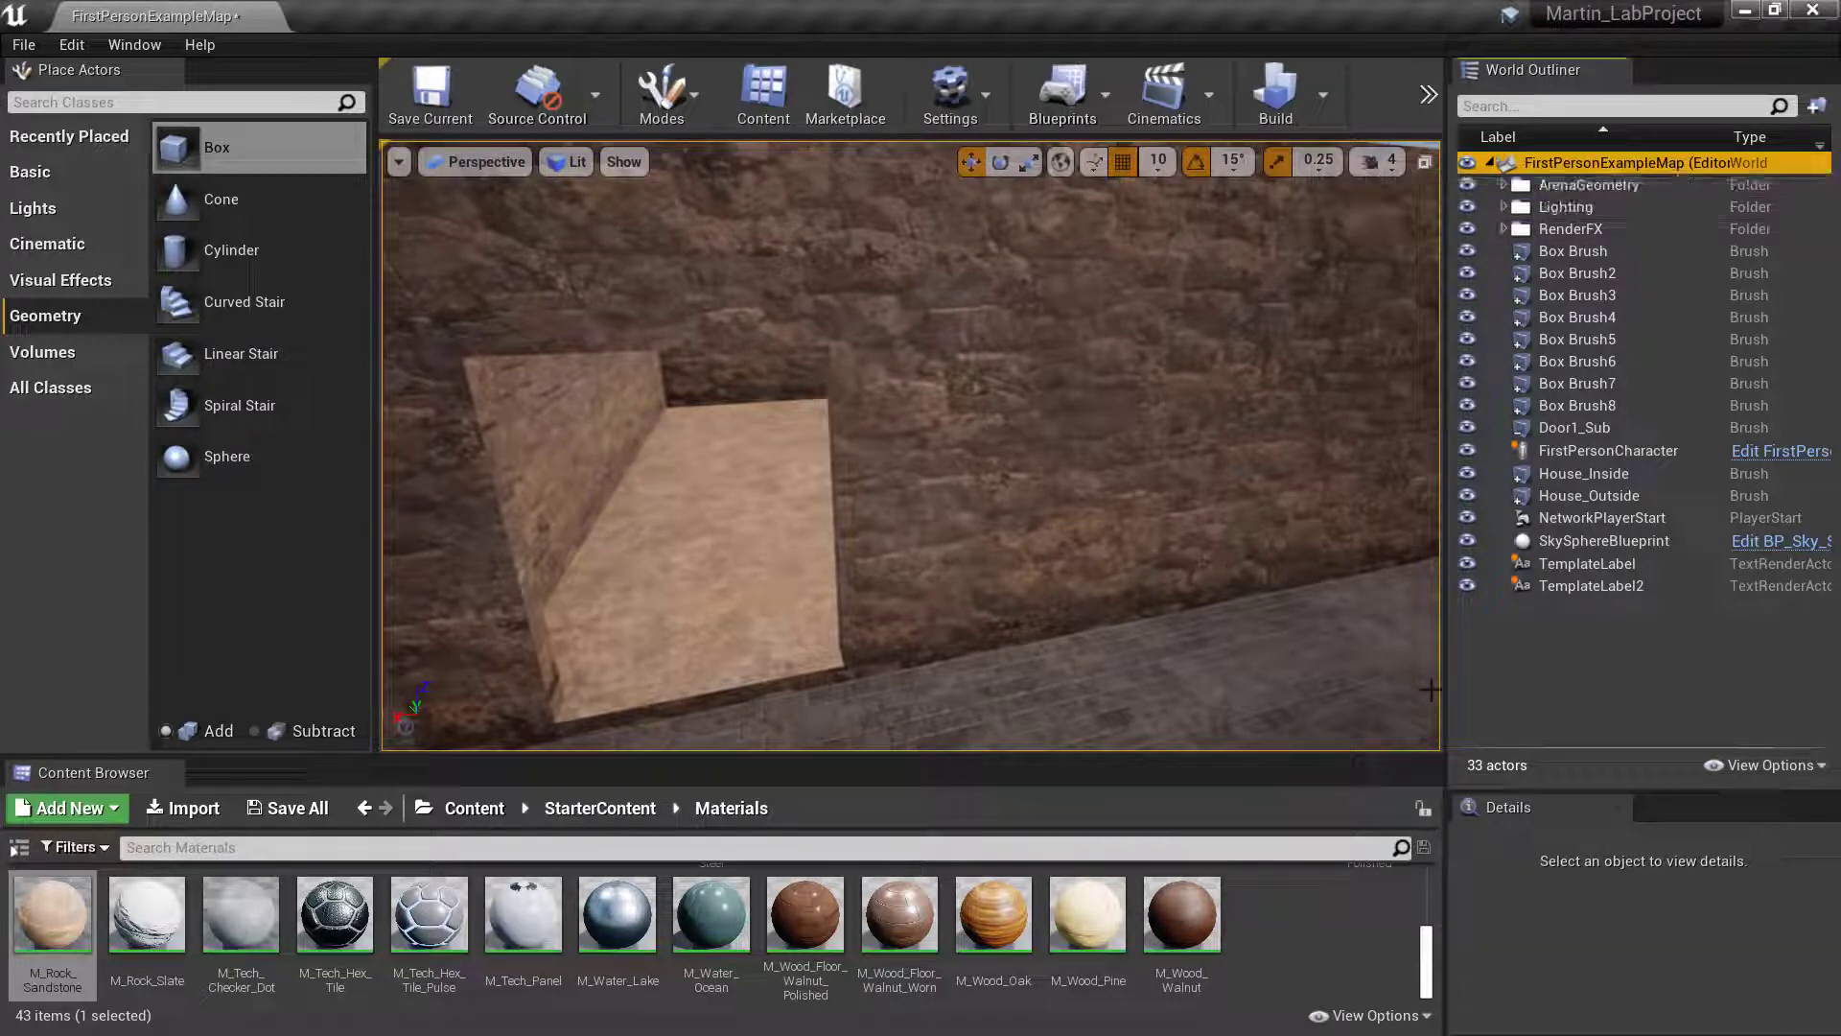
- Go to the root Content folder in the Content Browser
{"action": "left_click", "coordinate": [475, 808]}
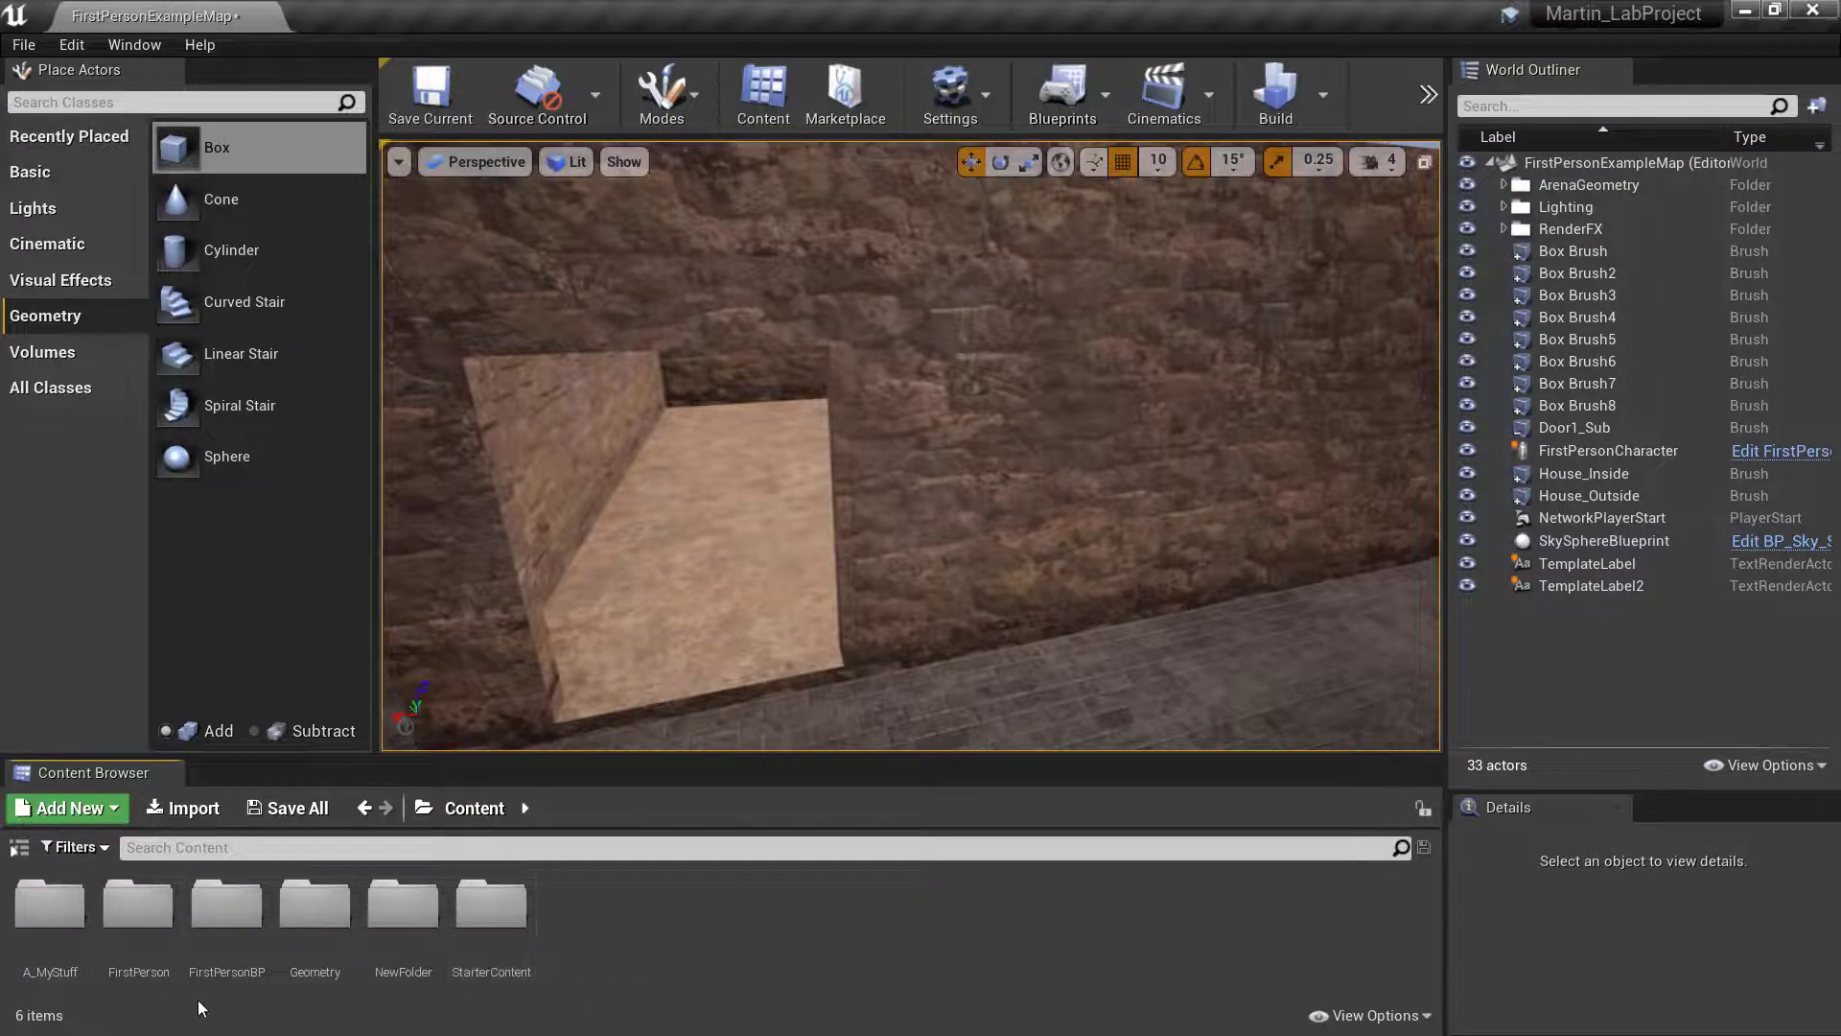
- Look through the FirstPerson content folder and its Character subfolder, returning to the FirstPerson folder
{"action": "double_click", "coordinate": [141, 920]}
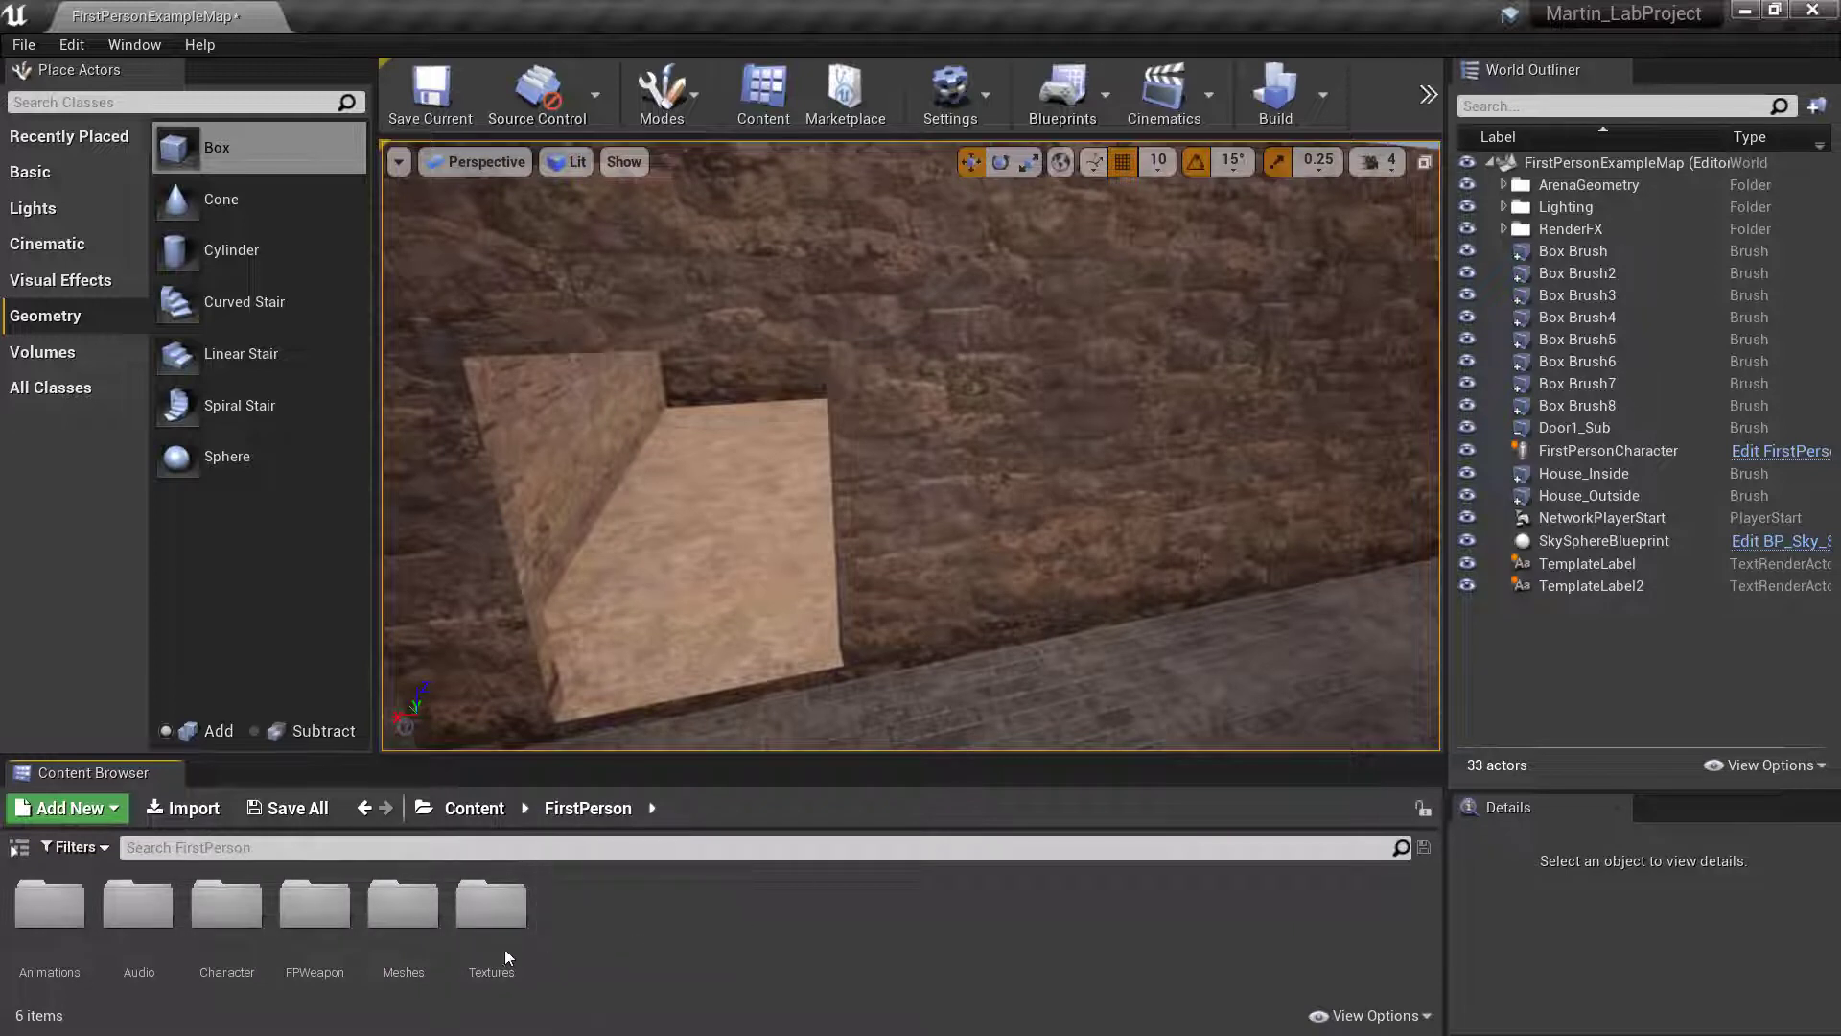
{"action": "double_click", "coordinate": [227, 906]}
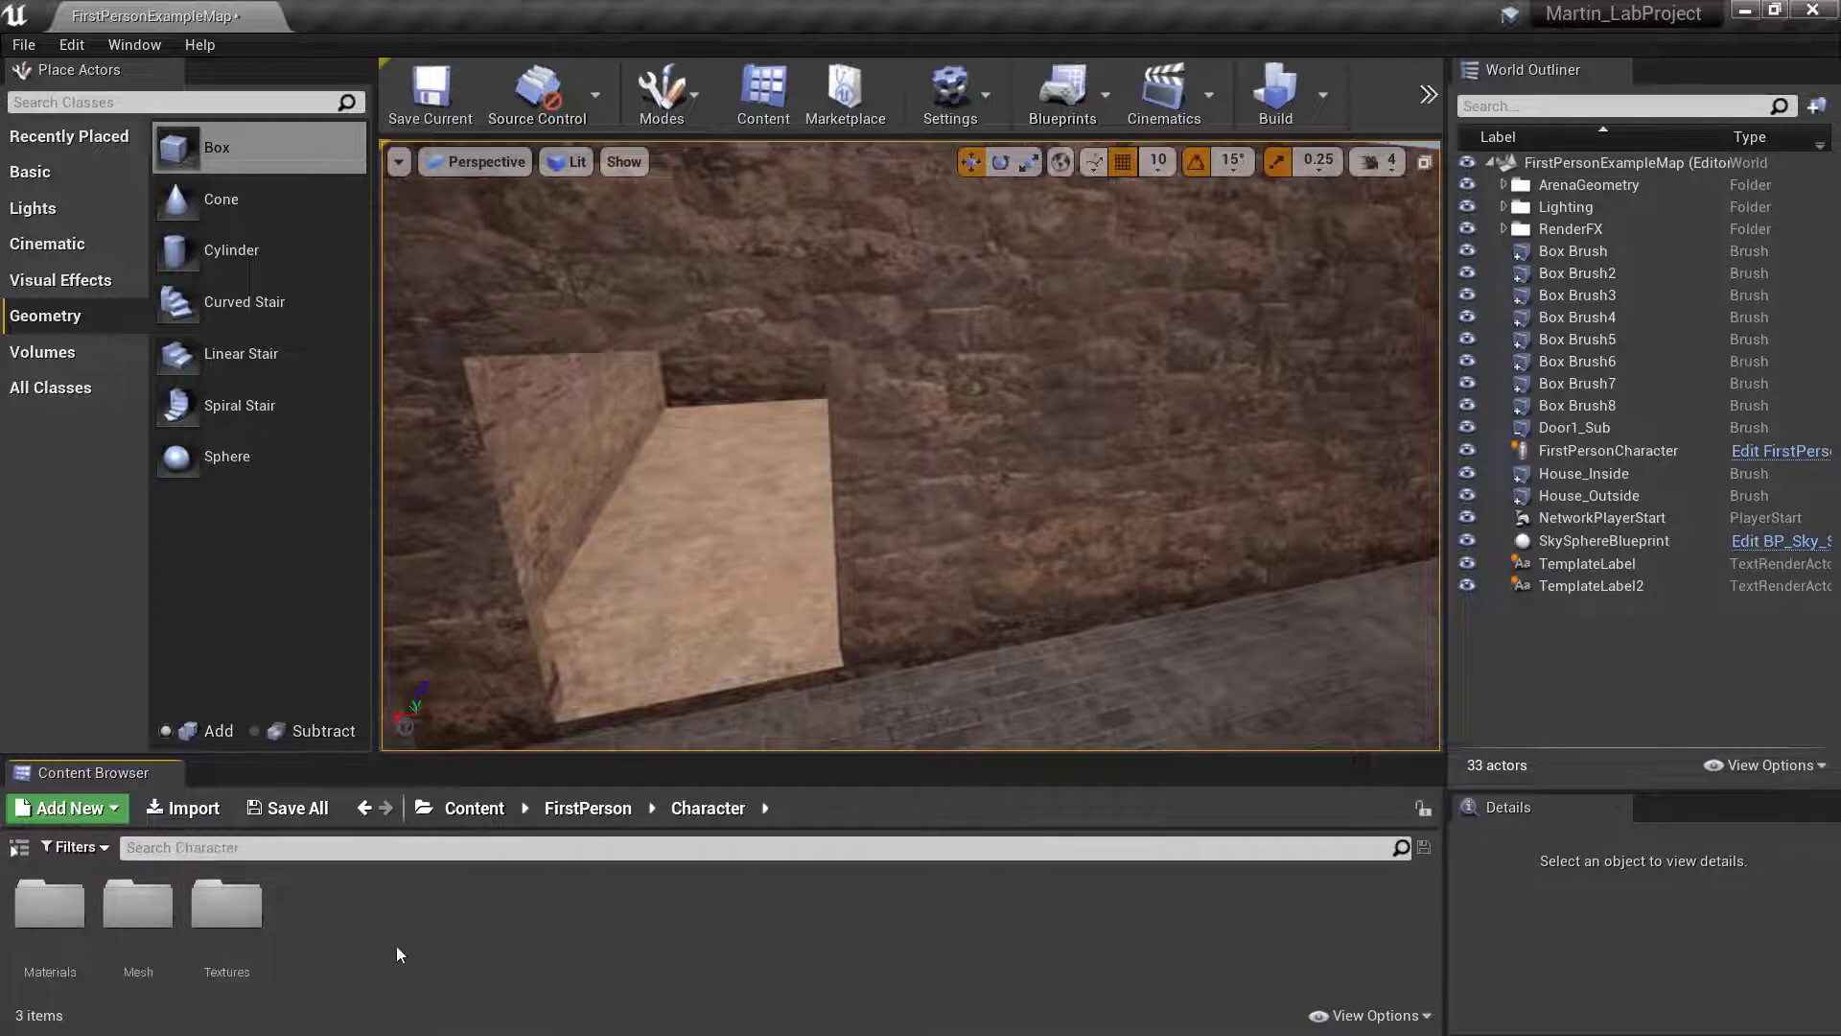
{"action": "left_click", "coordinate": [475, 809]}
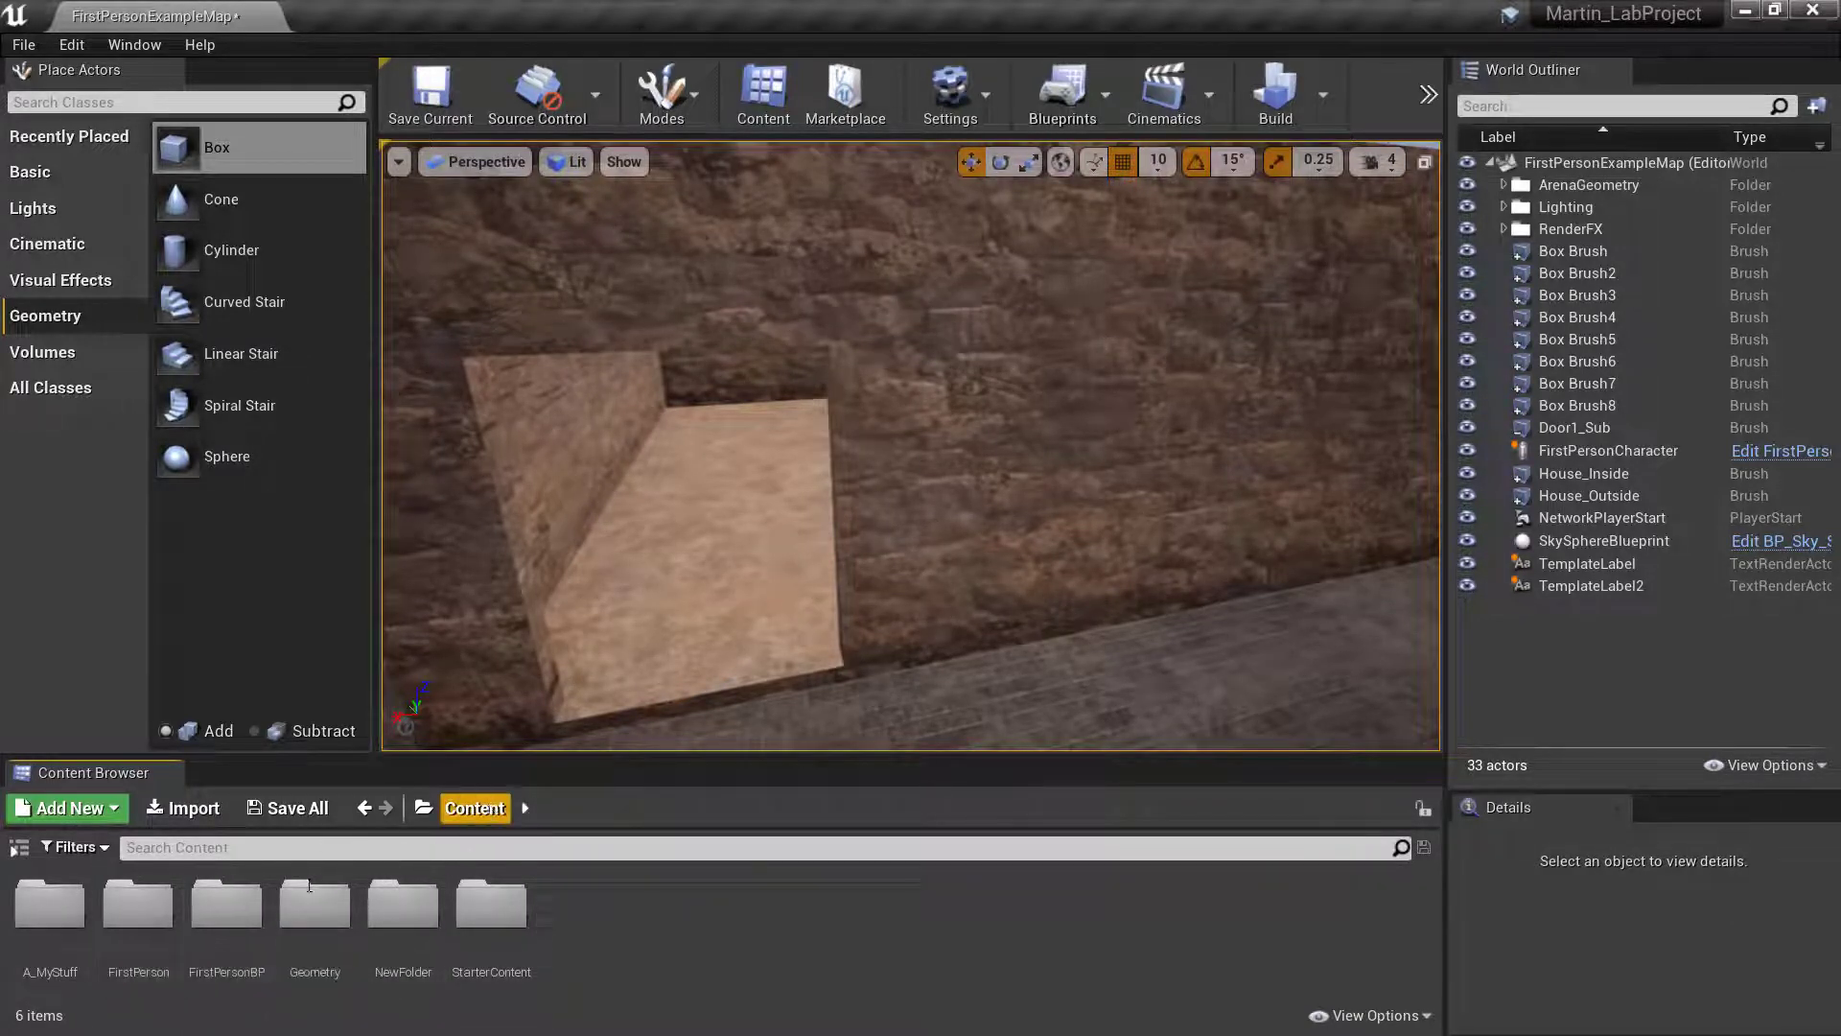
{"action": "left_click", "coordinate": [152, 922]}
{"action": "double_click", "coordinate": [151, 921]}
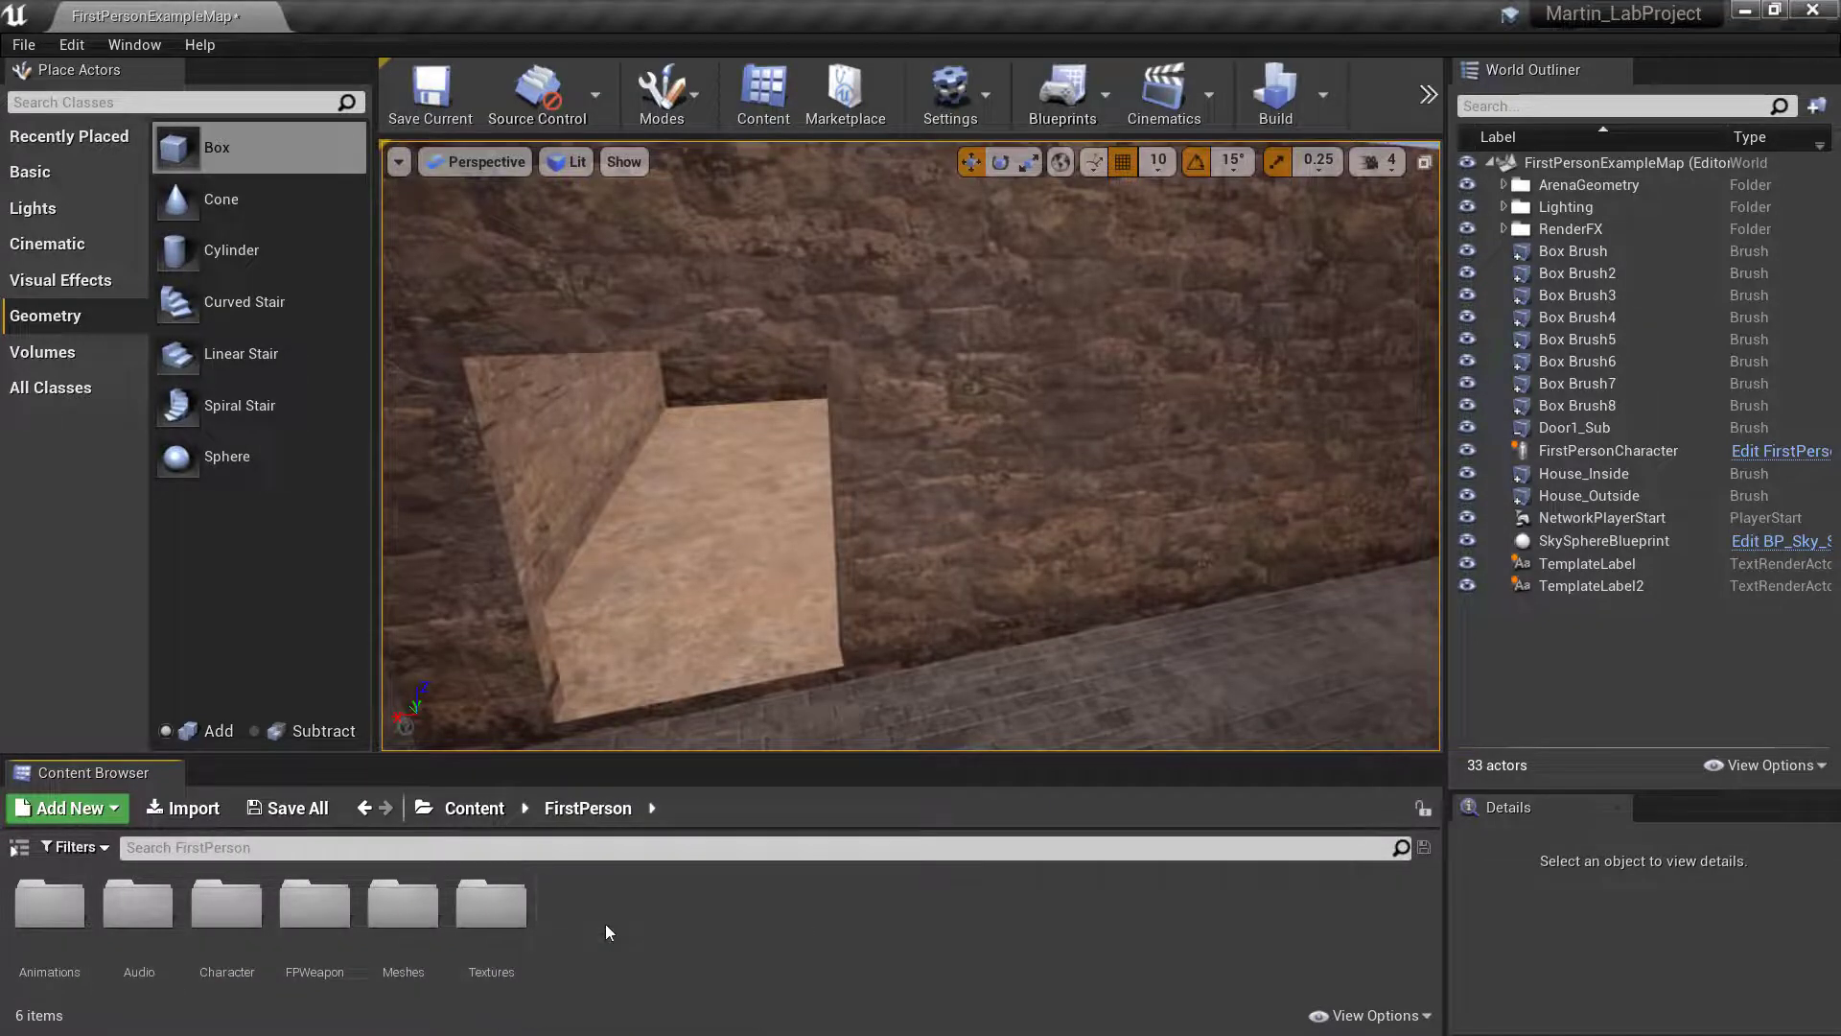
- Search for "map" in the FirstPerson folder and in the root Content folder
{"action": "left_click", "coordinate": [410, 843]}
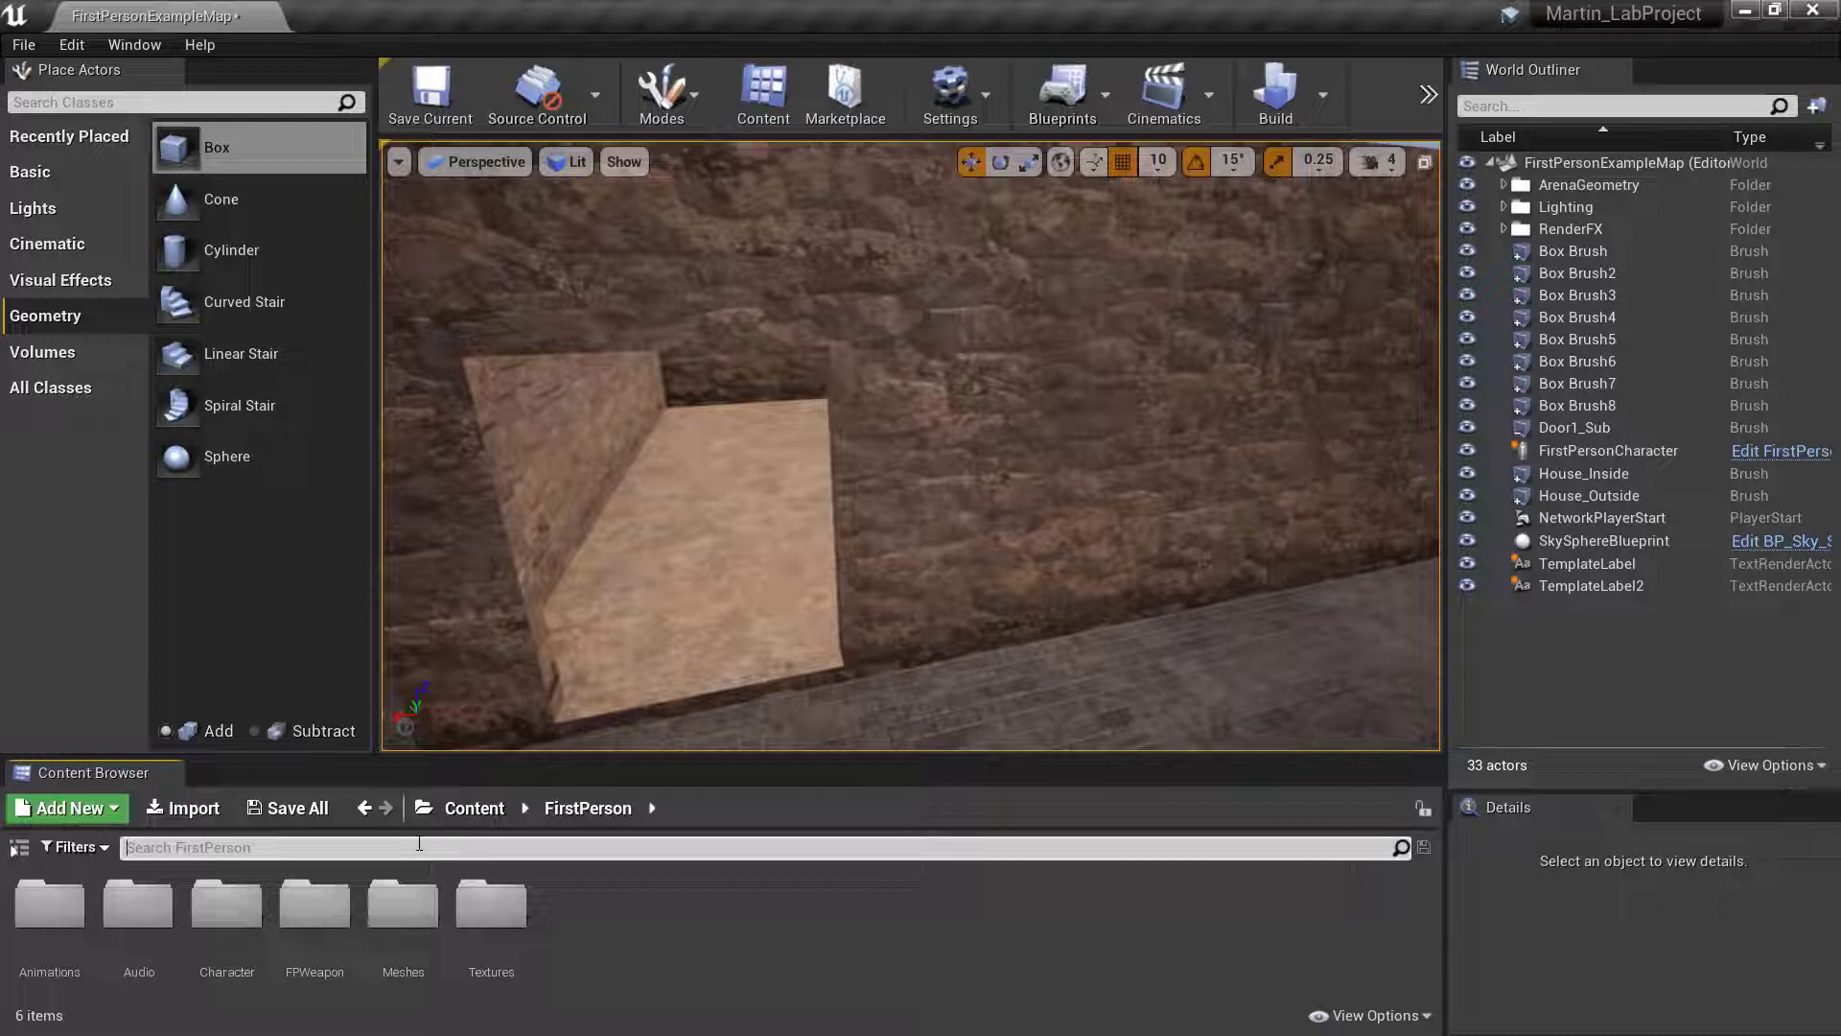
{"action": "type", "text": "map"}
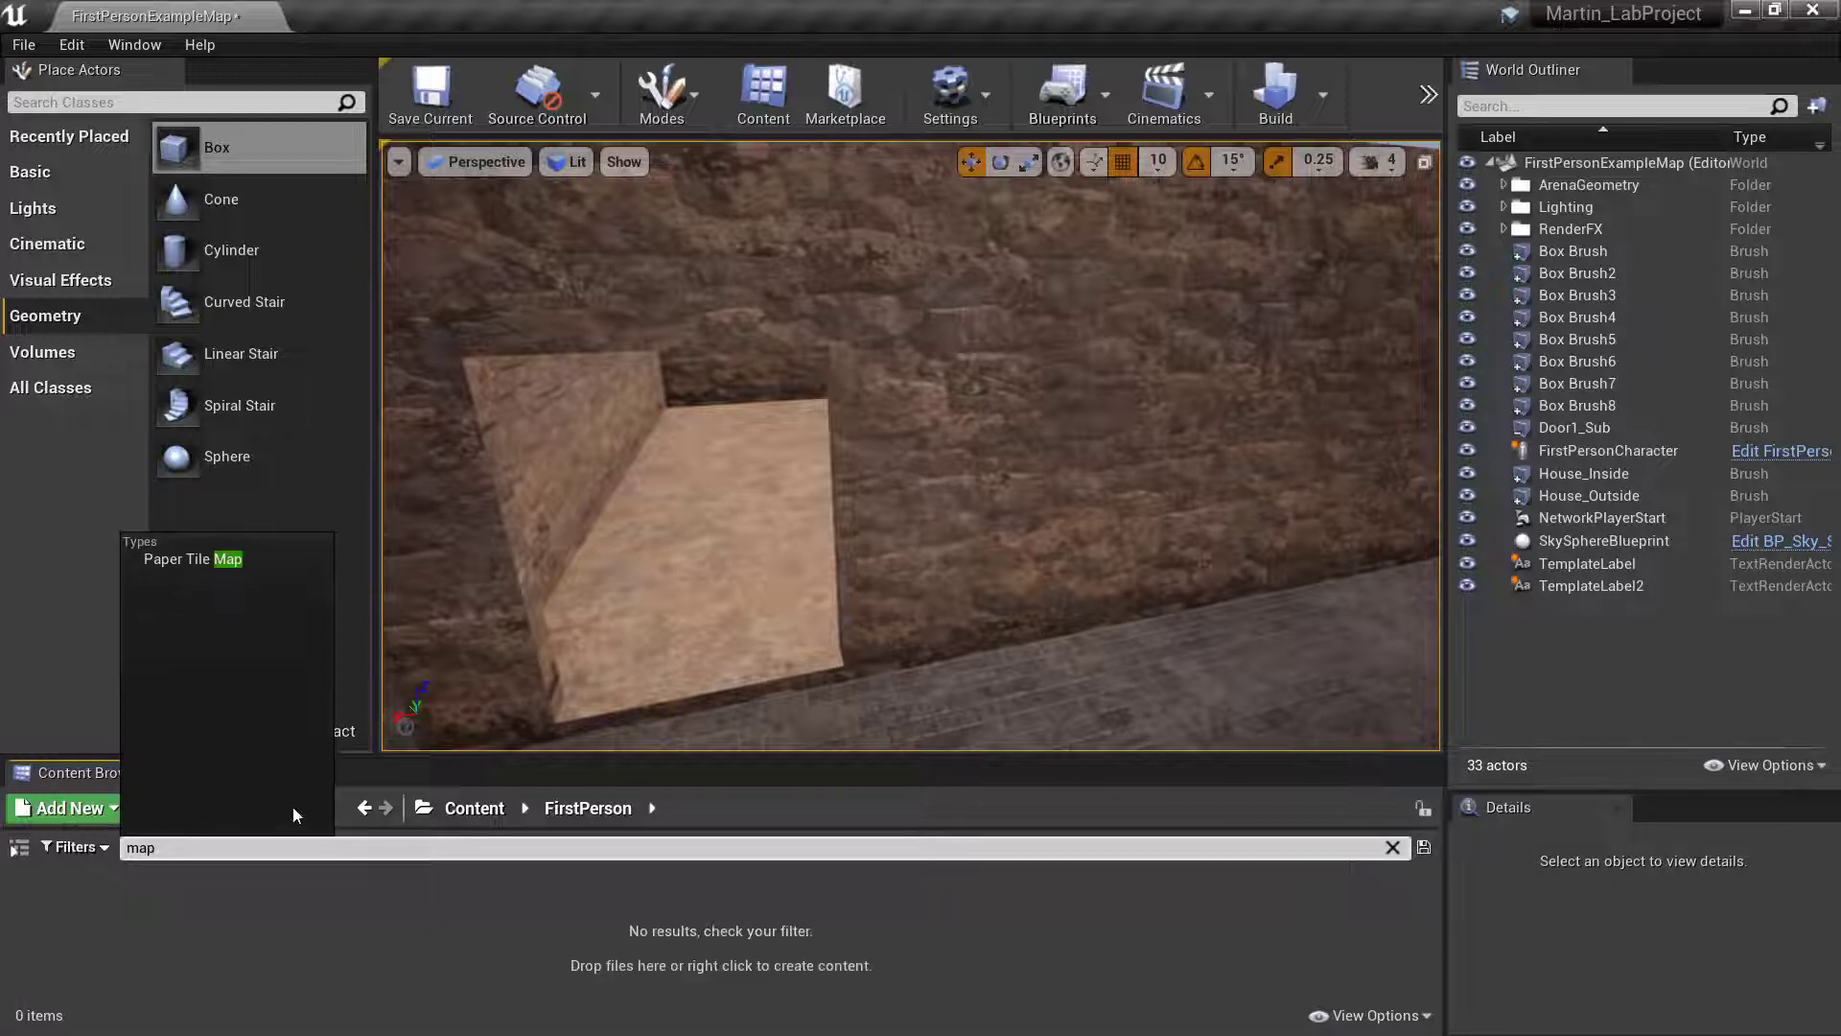
{"action": "key", "text": "BackSpace"}
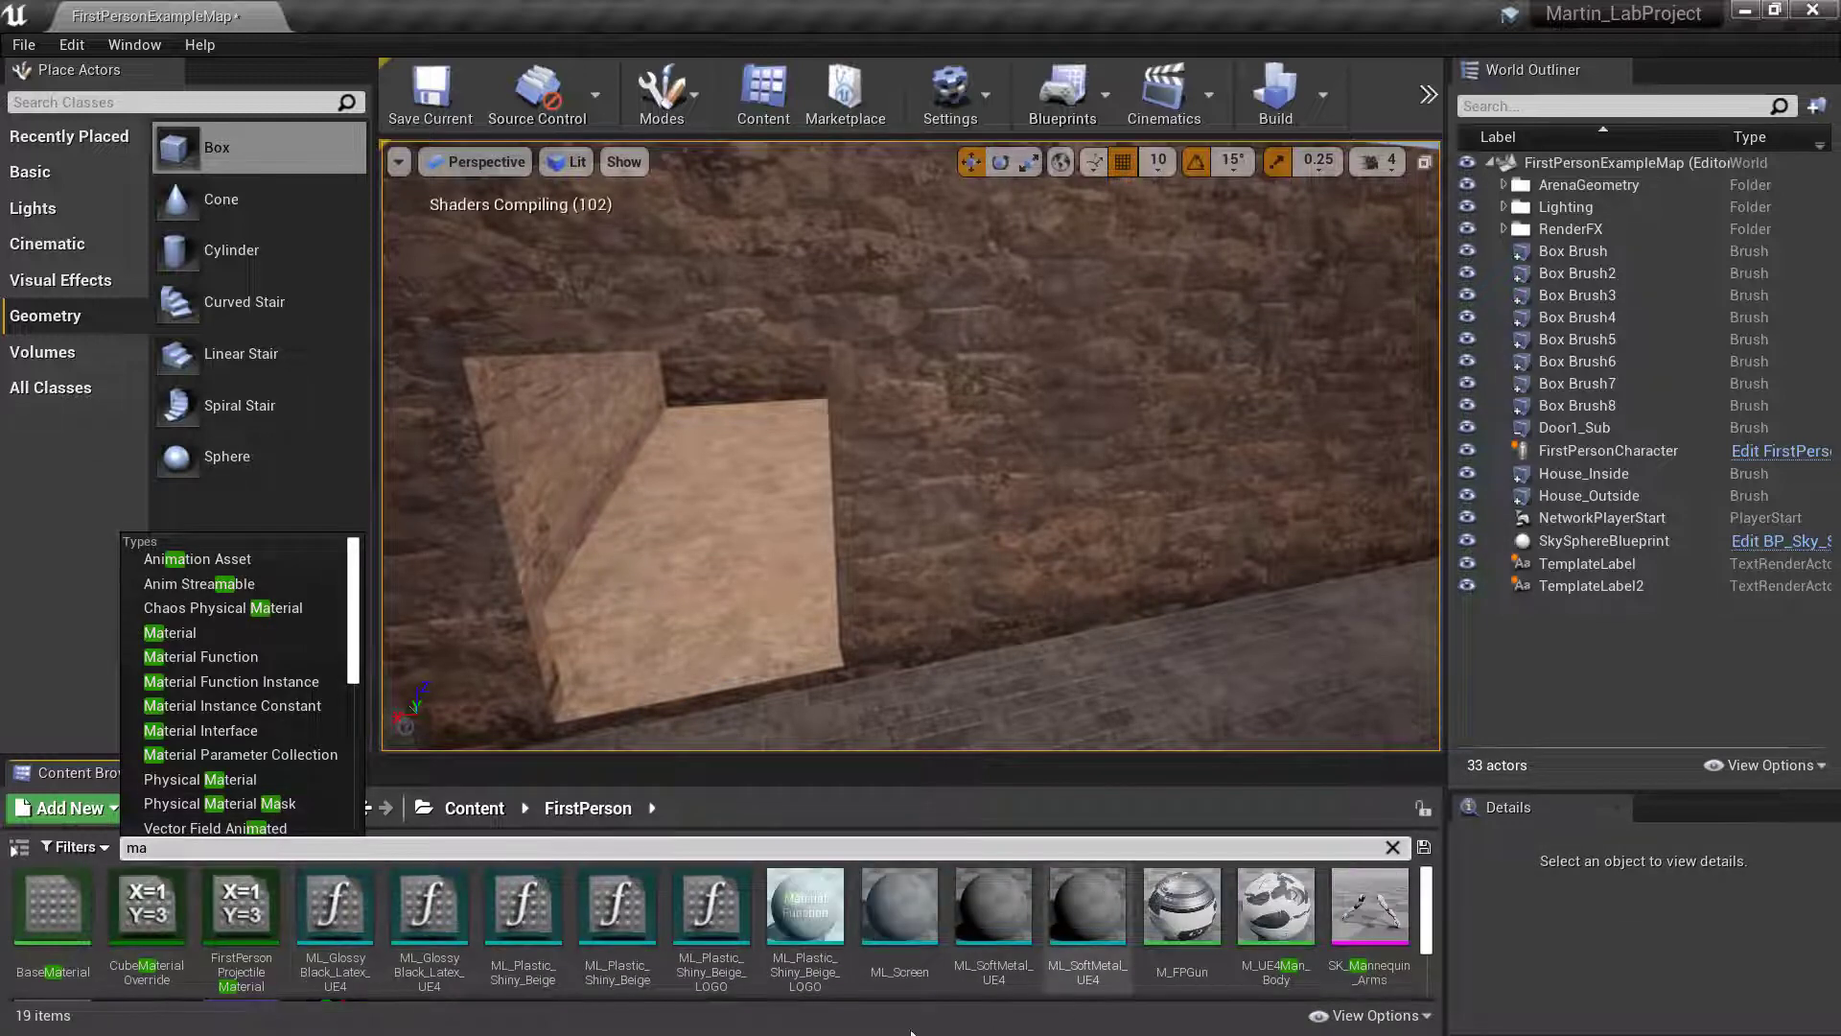
{"action": "left_click", "coordinate": [581, 811]}
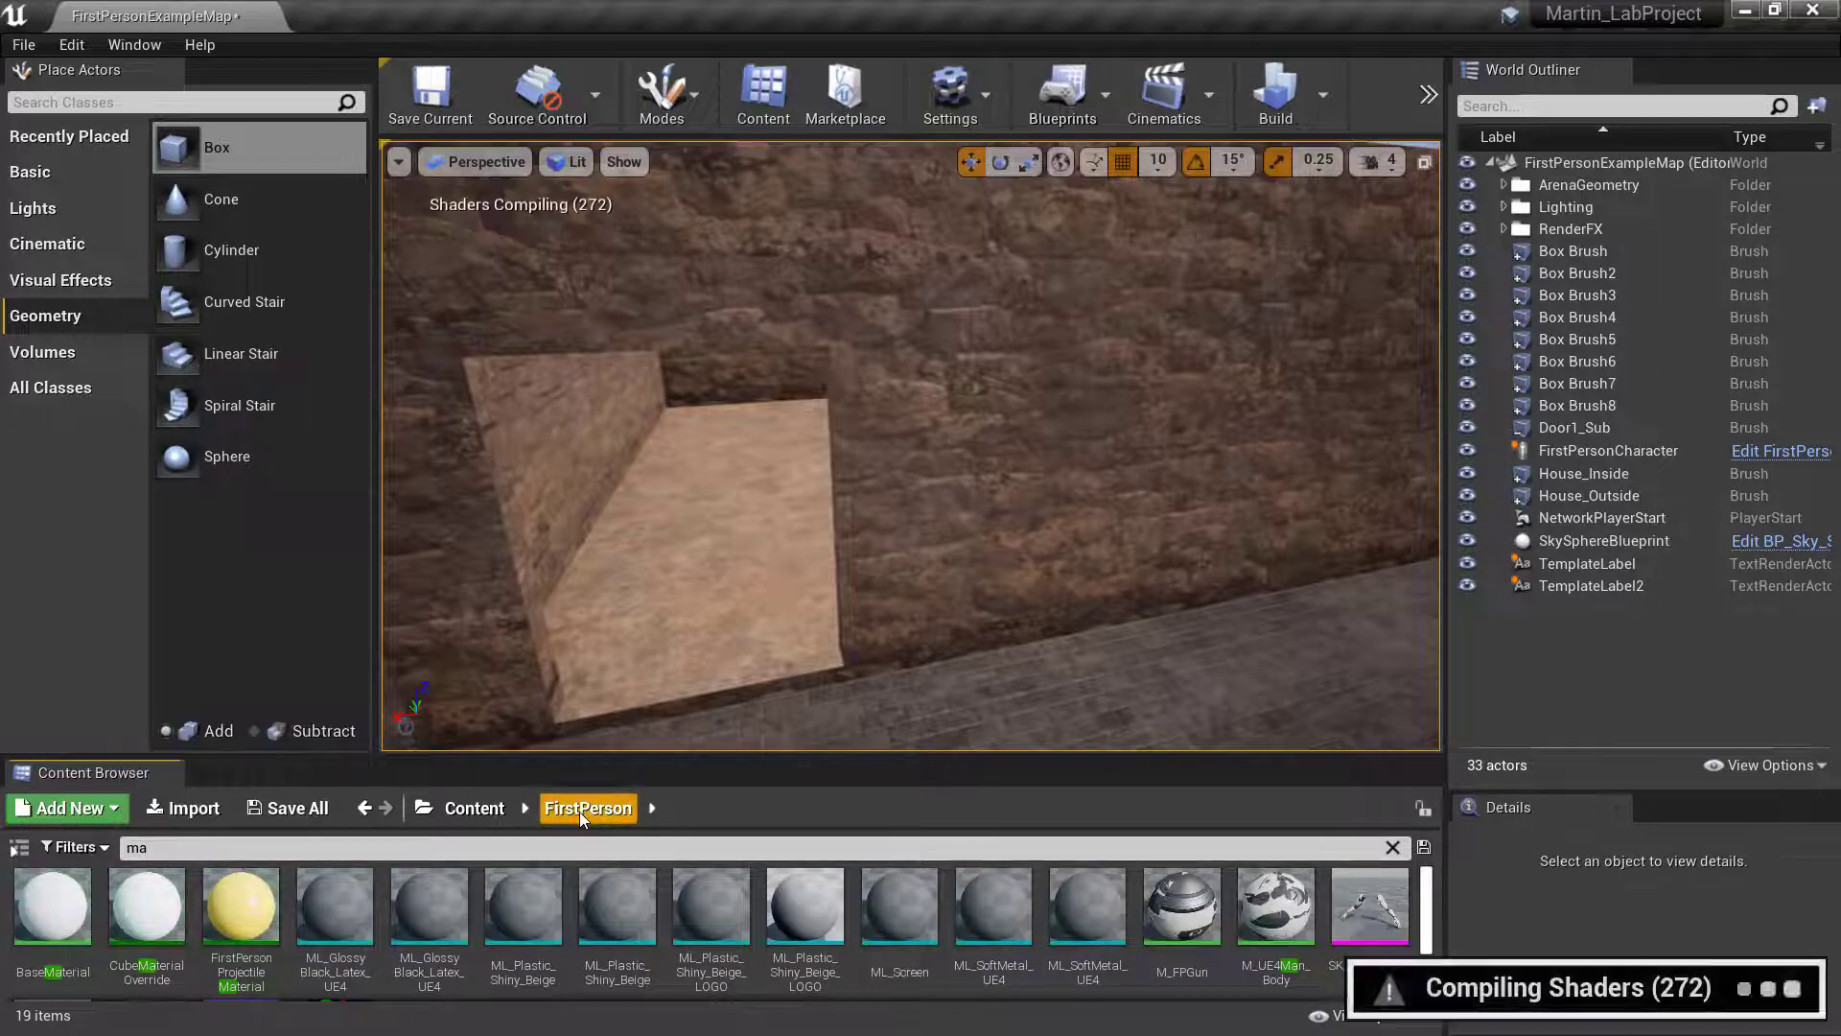
{"action": "left_click", "coordinate": [499, 808]}
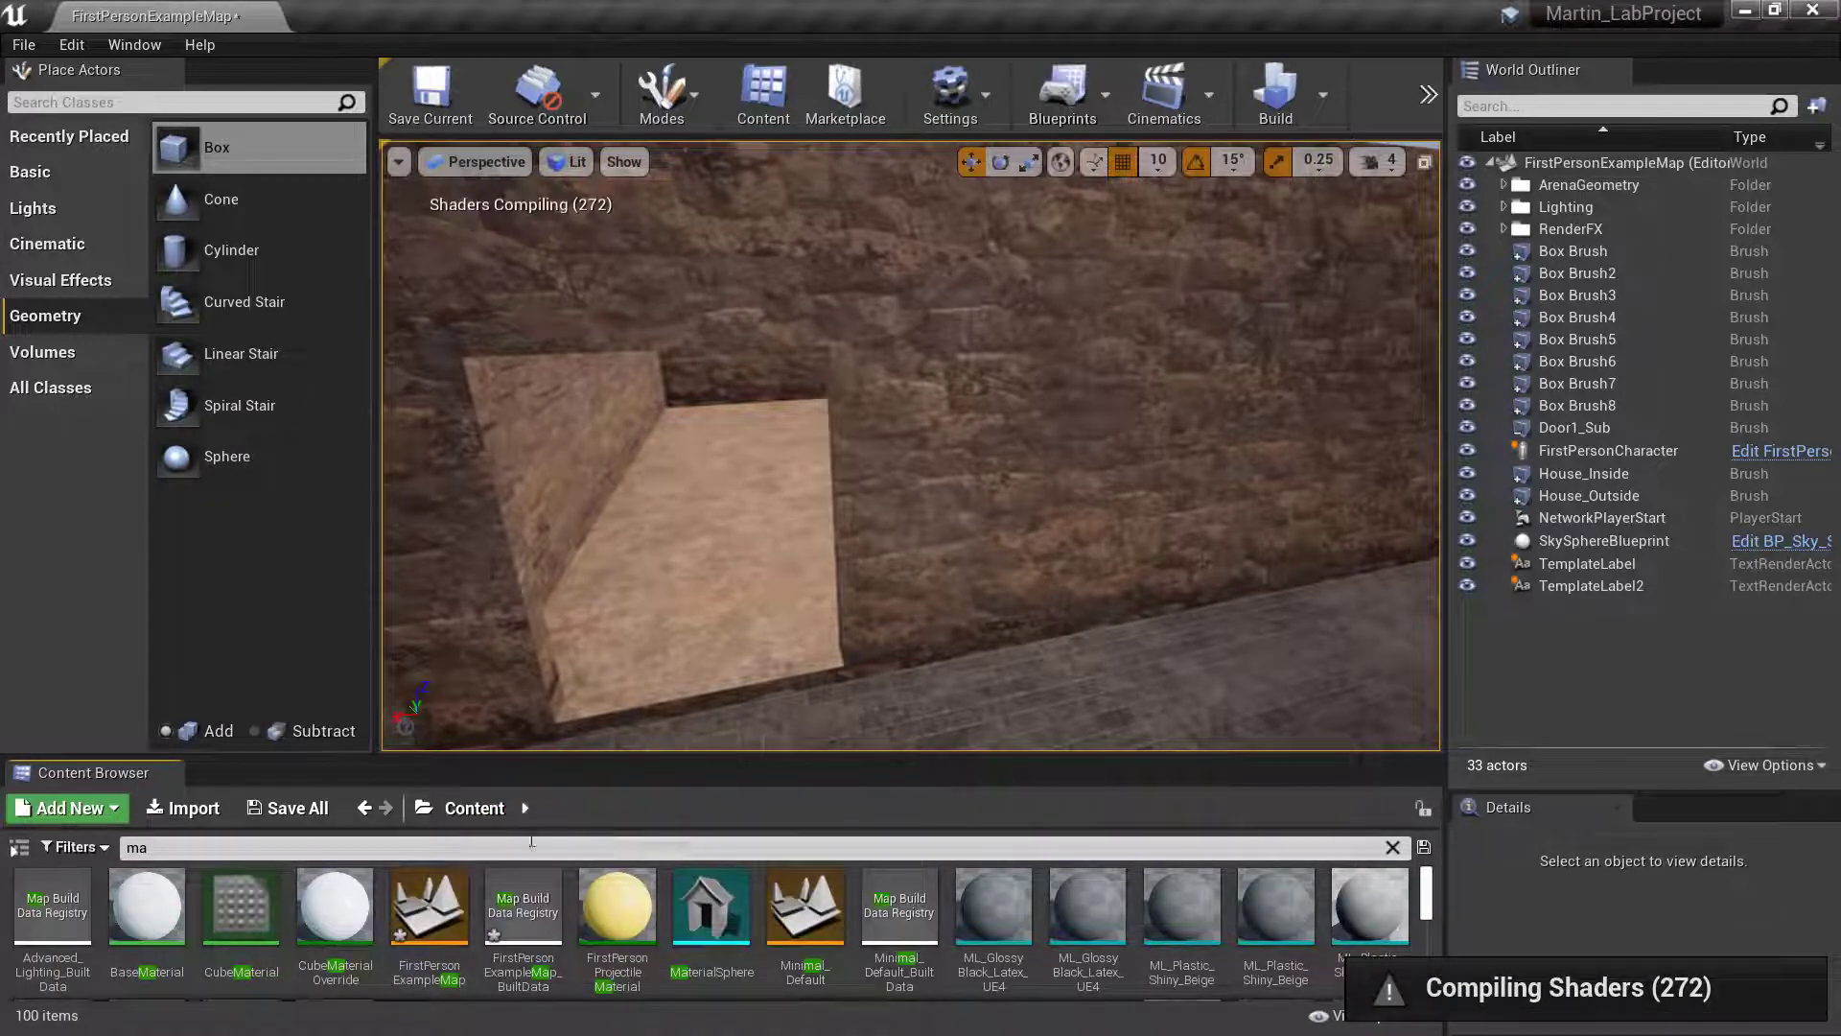
{"action": "left_click", "coordinate": [242, 848]}
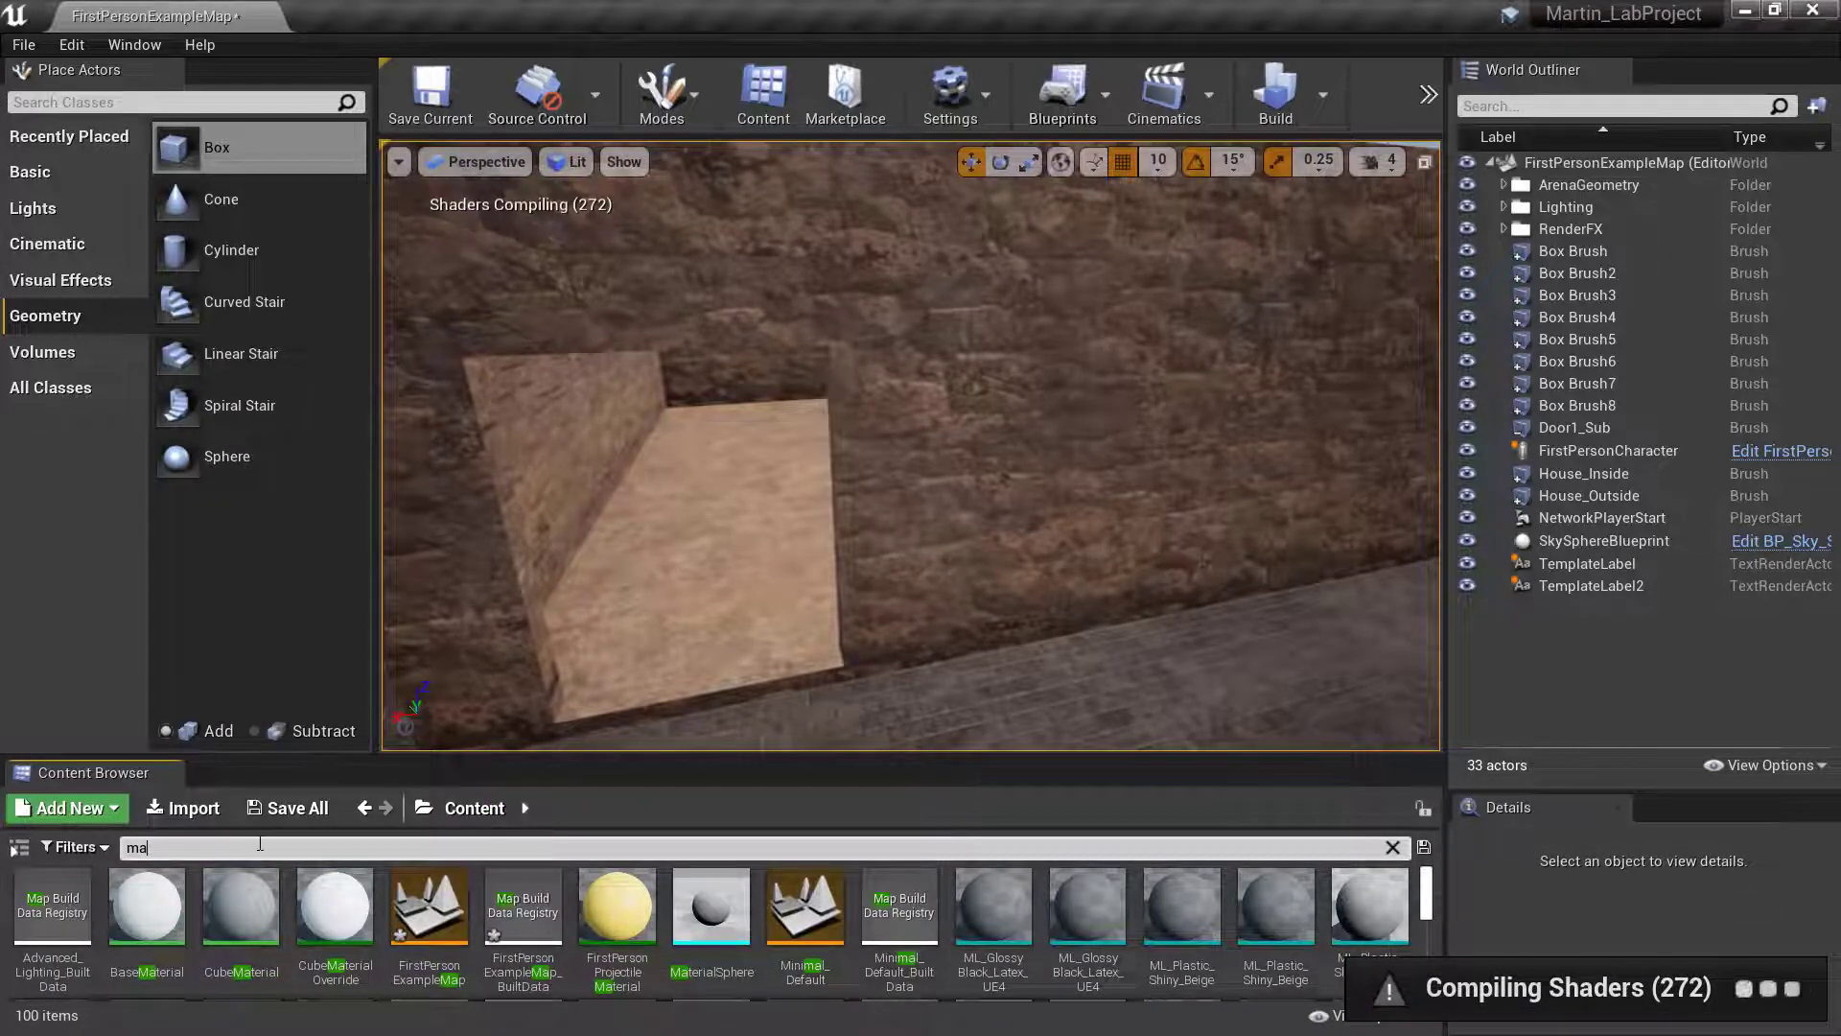
{"action": "type", "text": "p"}
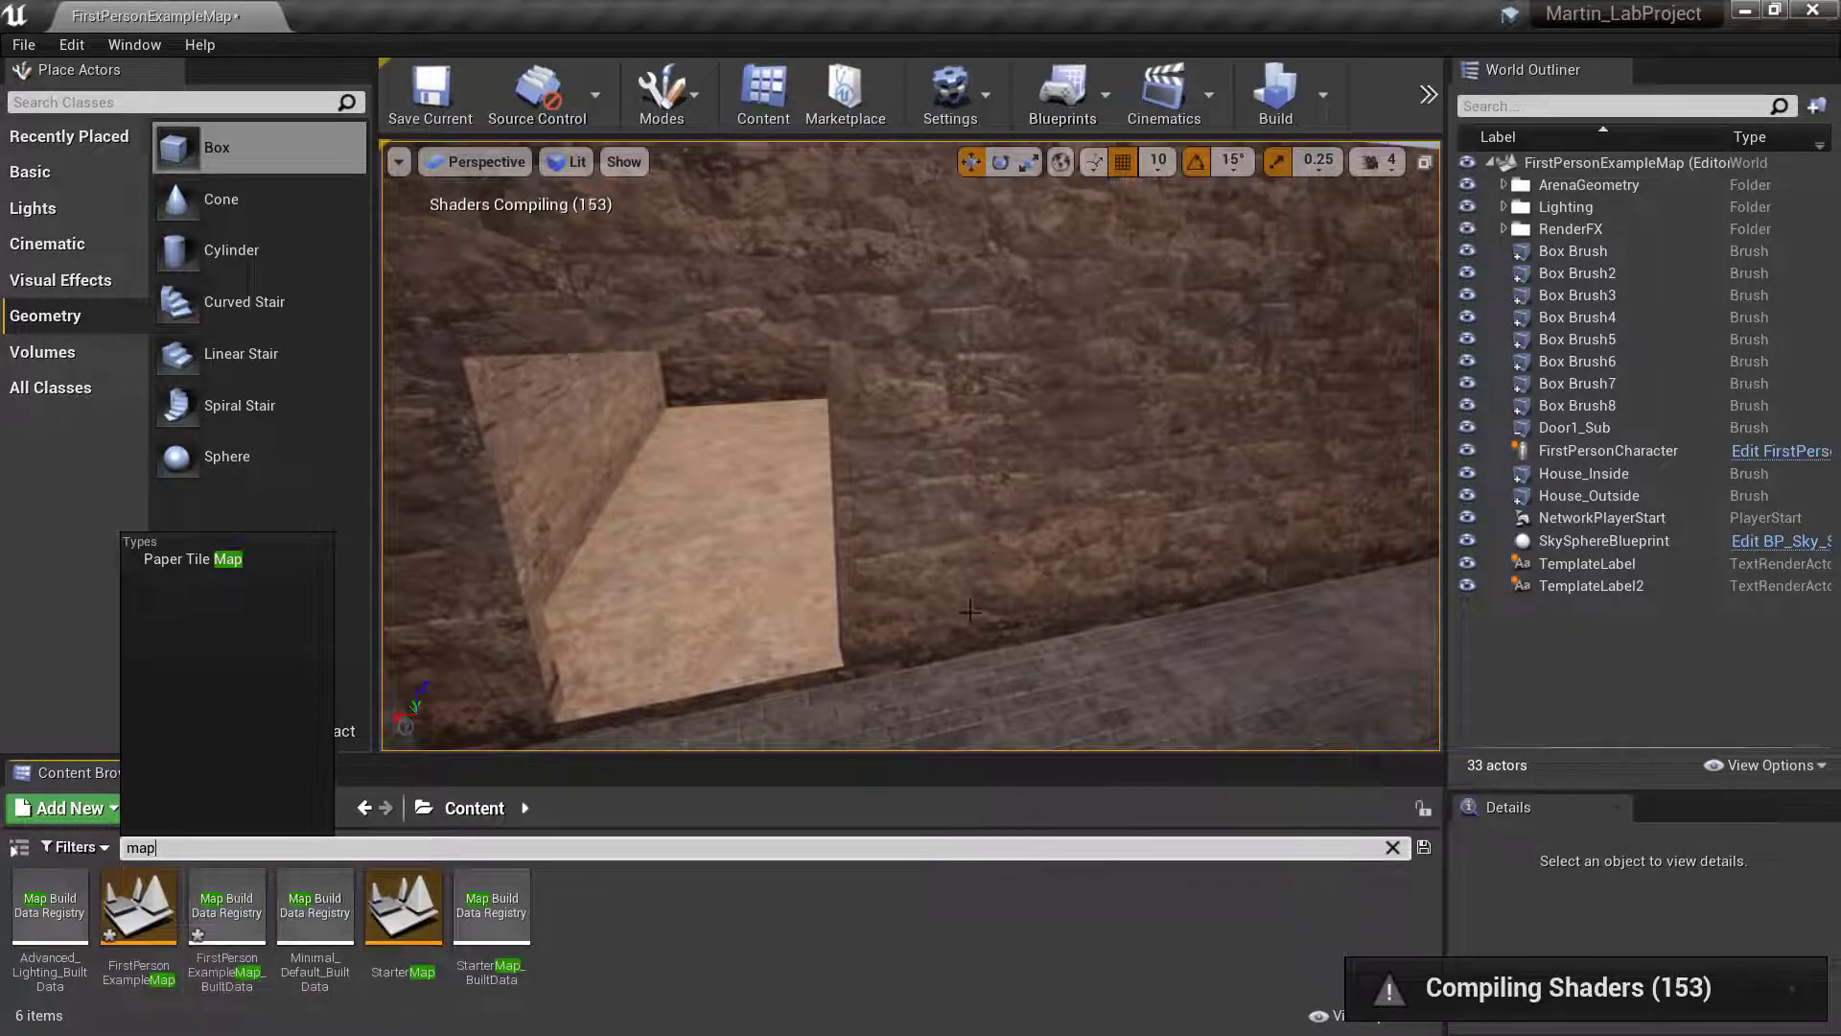
{"action": "left_click", "coordinate": [821, 950]}
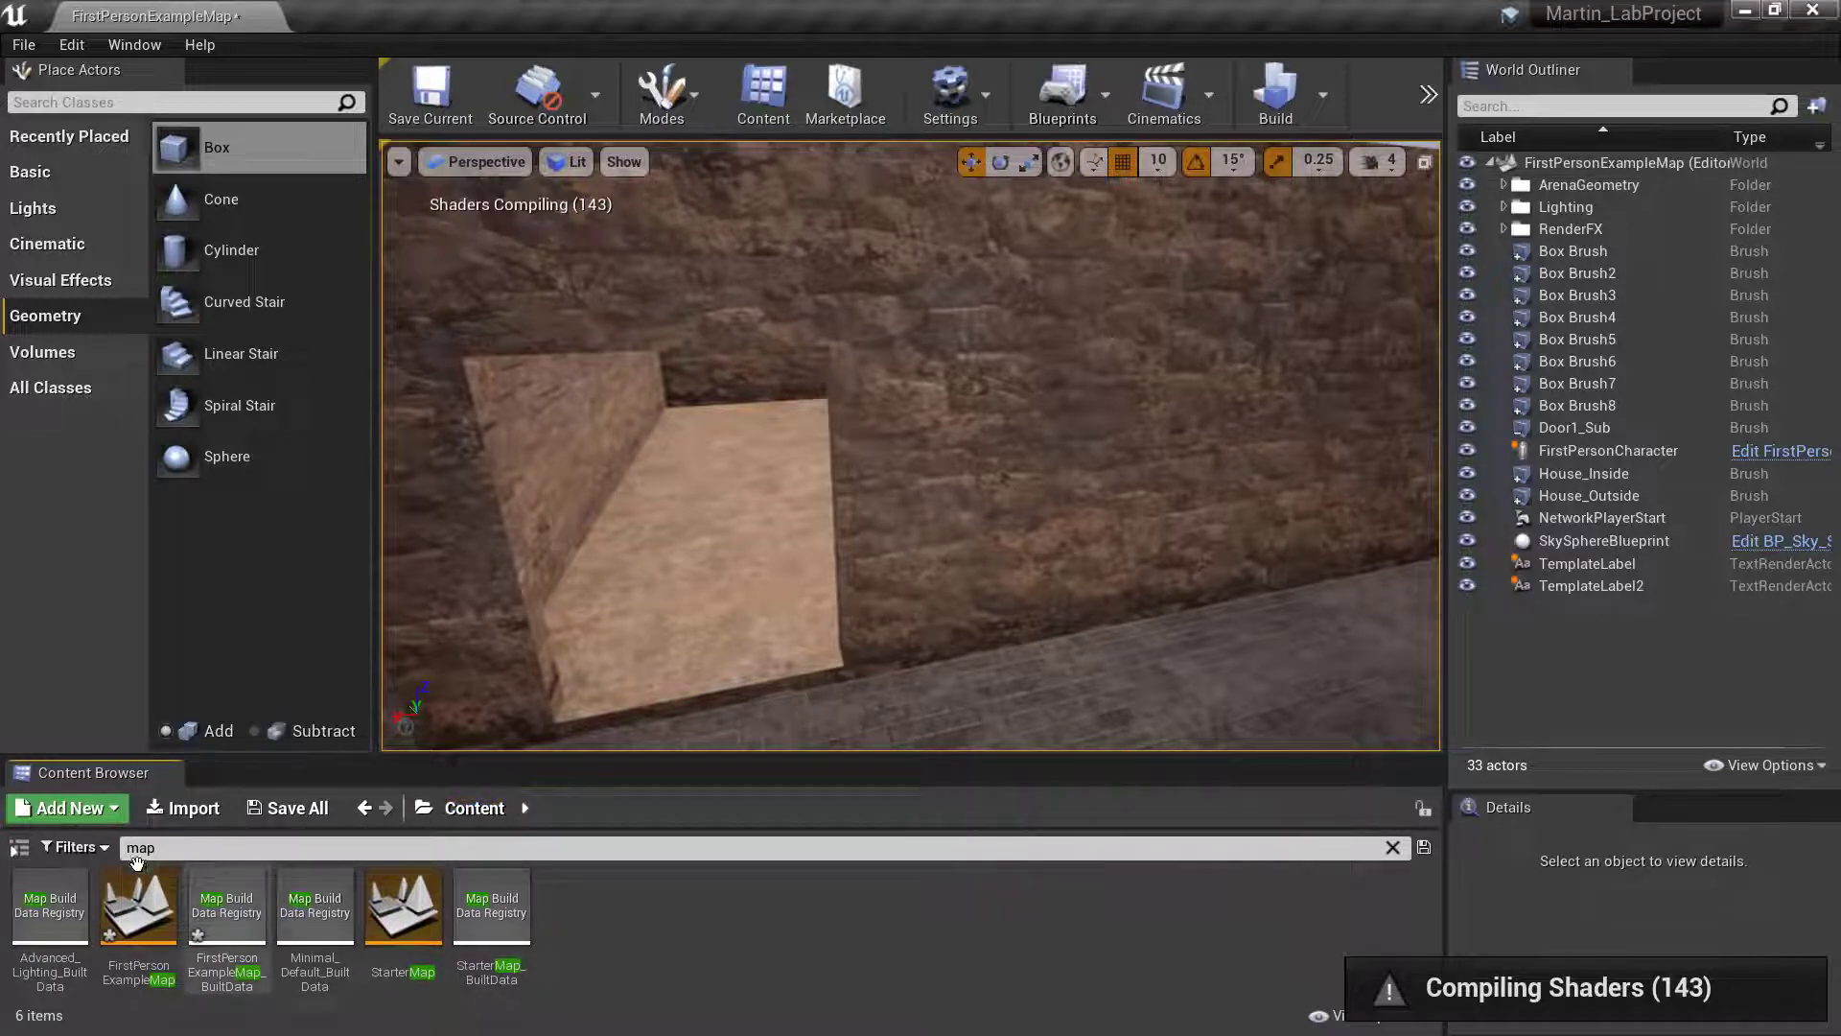
- Clear the asset search in the root Content folder and open the Maps folder inside FirstPersonBP
{"action": "left_click", "coordinate": [368, 811]}
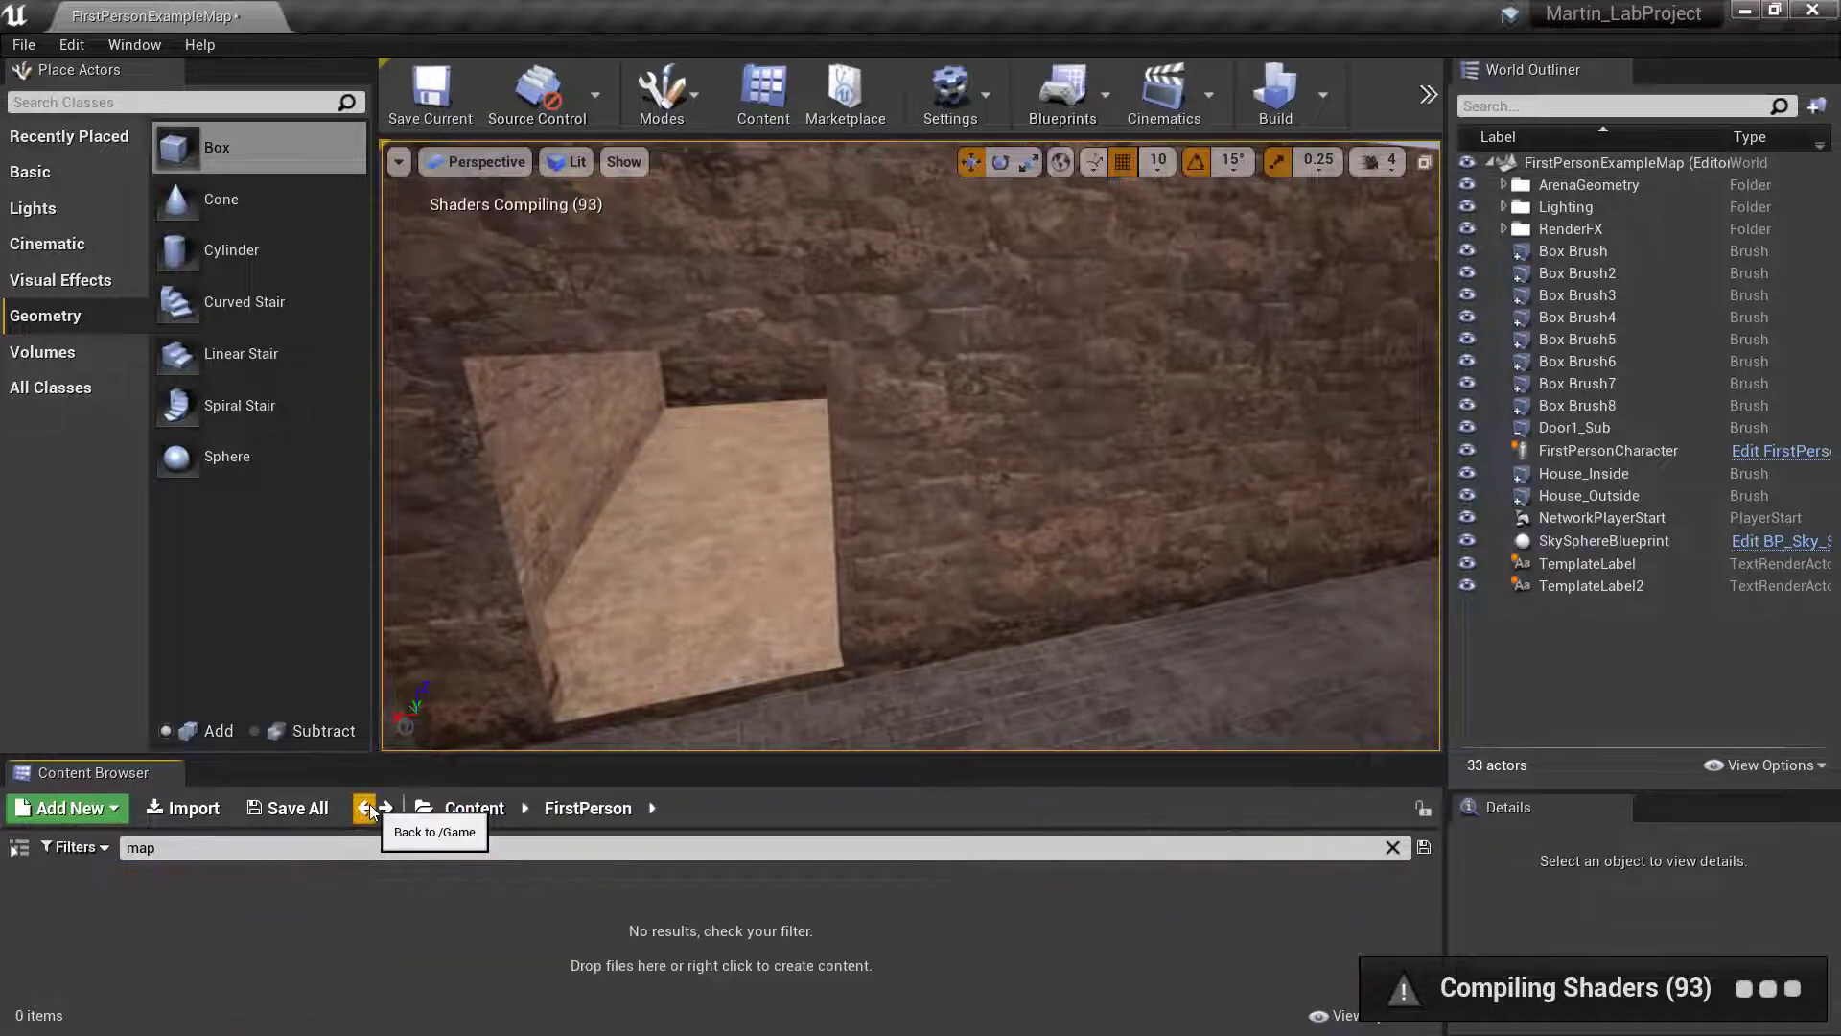
{"action": "left_click", "coordinate": [467, 810]}
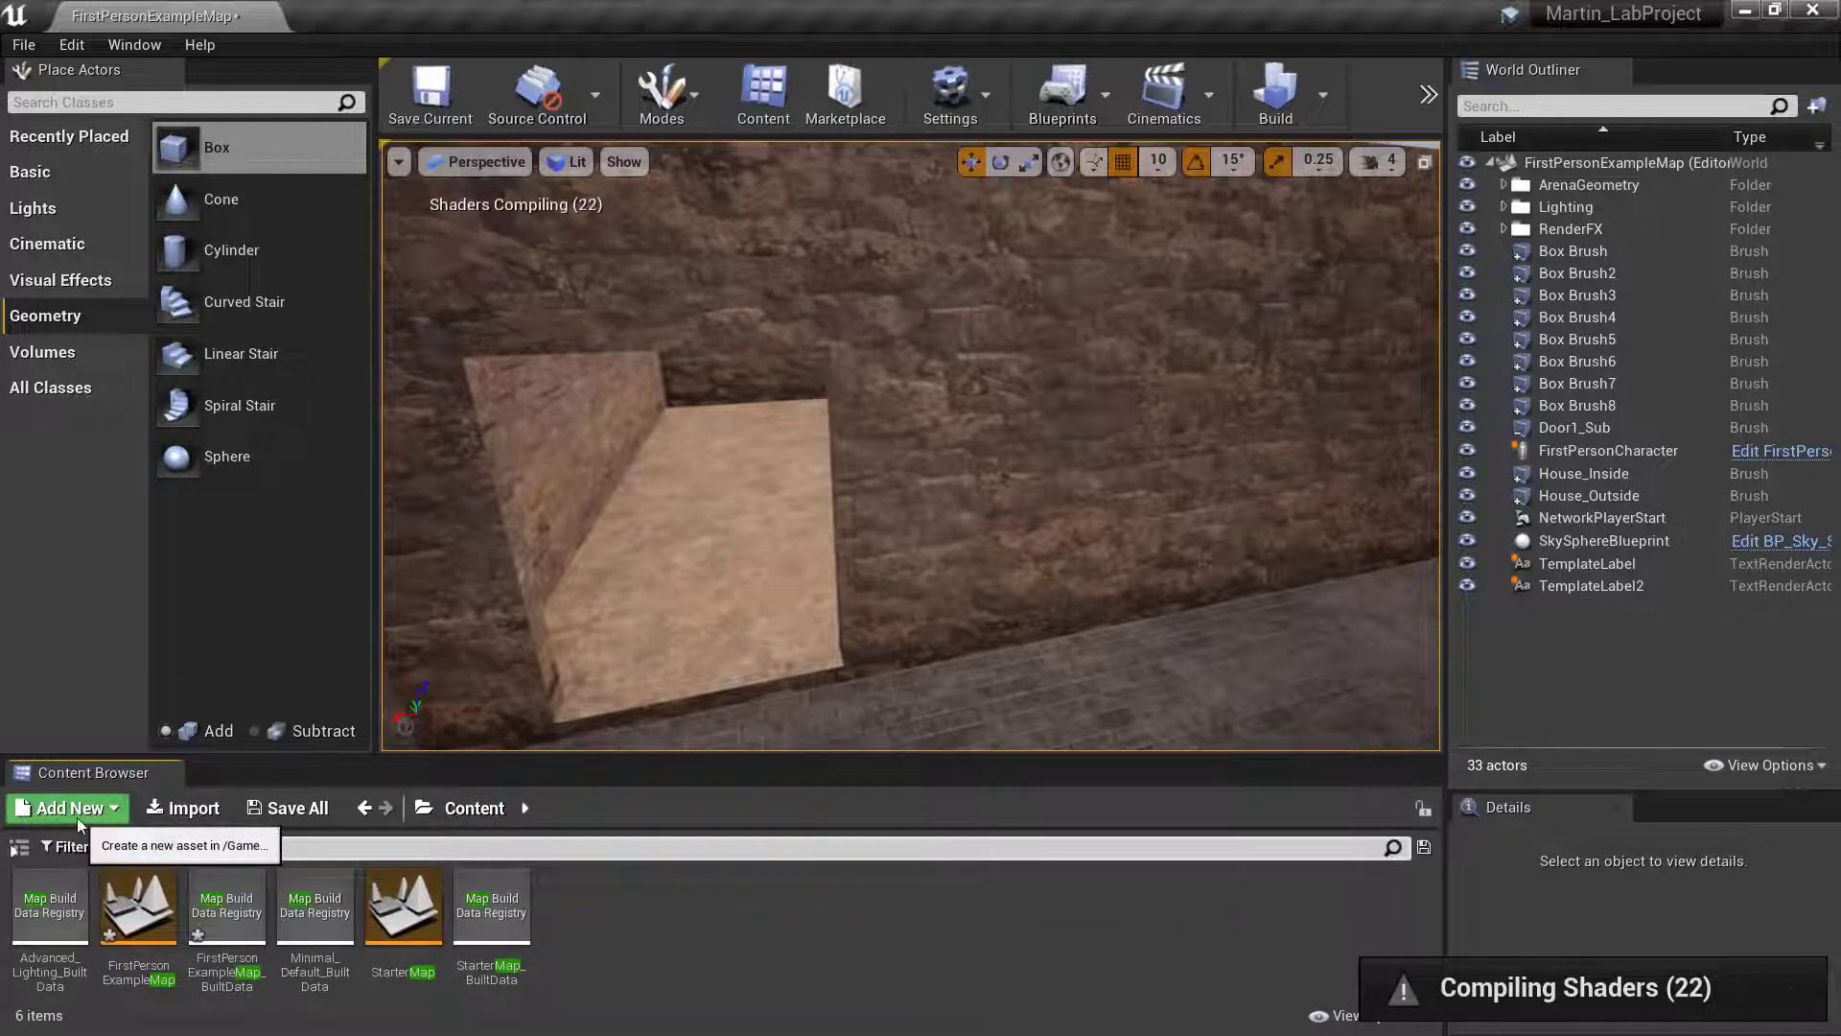
{"action": "key", "text": "BackSpace"}
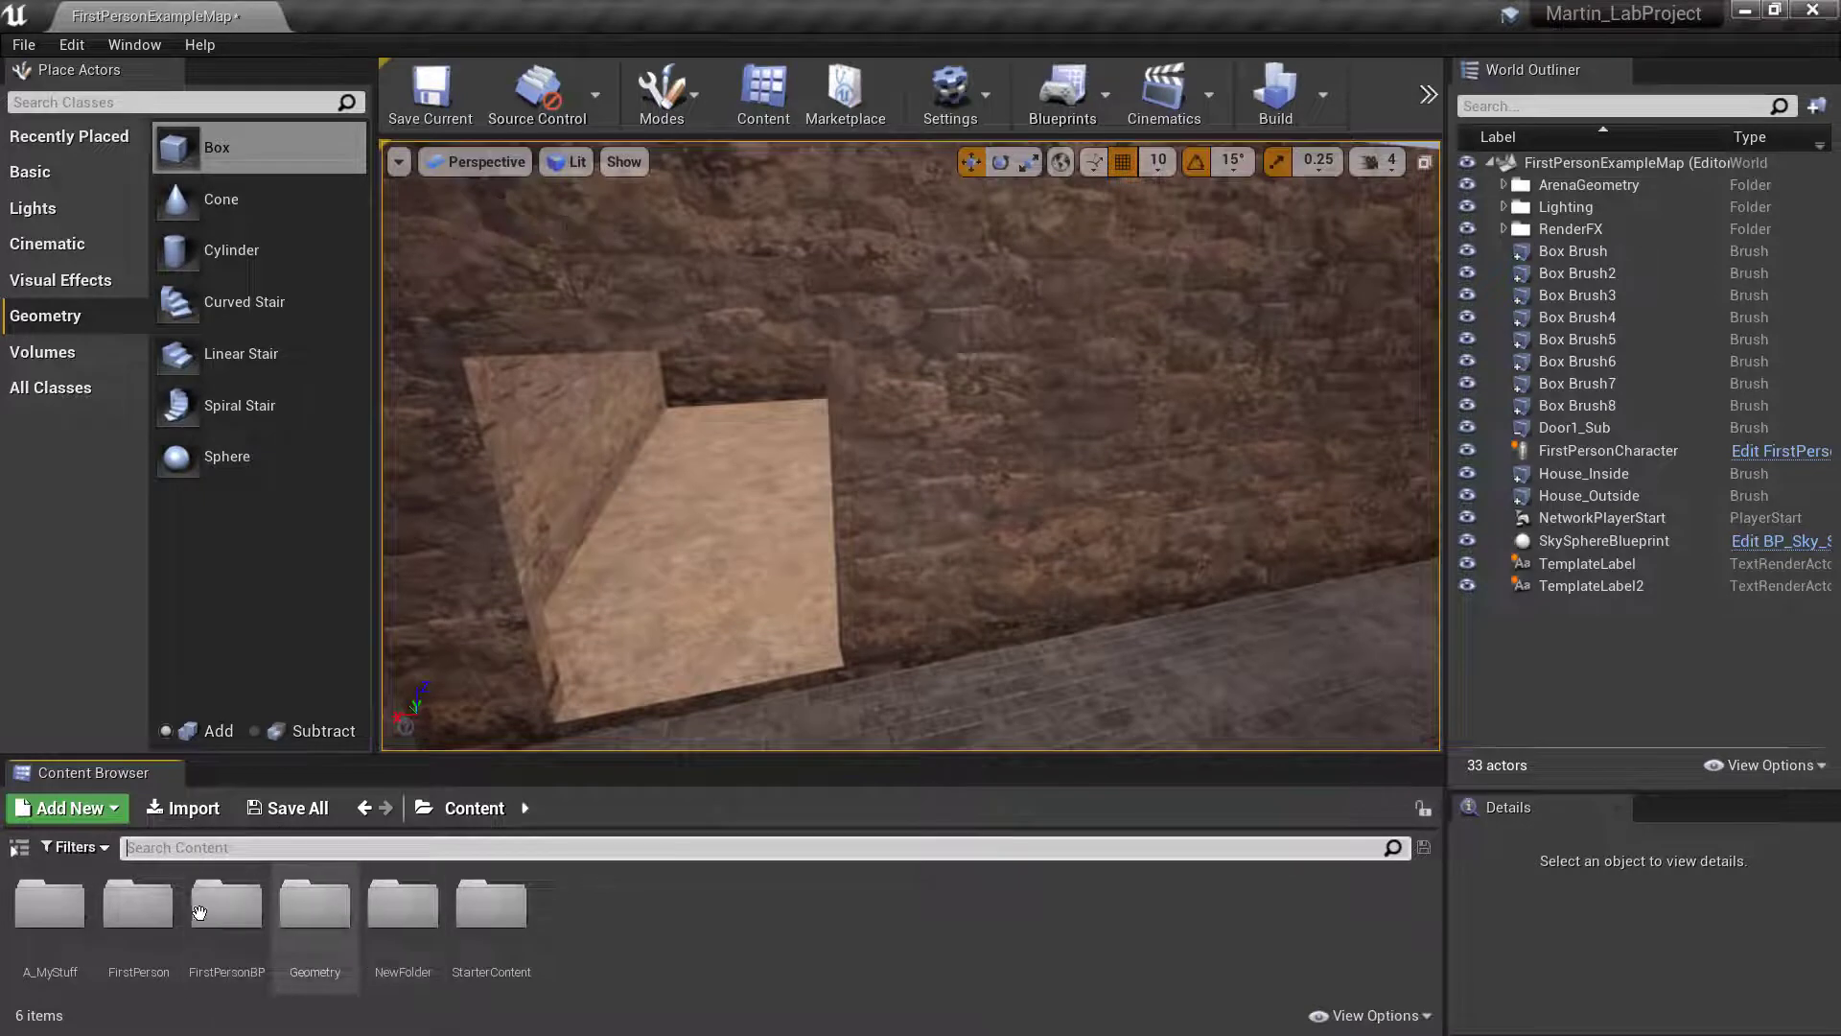
{"action": "double_click", "coordinate": [201, 909]}
{"action": "double_click", "coordinate": [140, 898]}
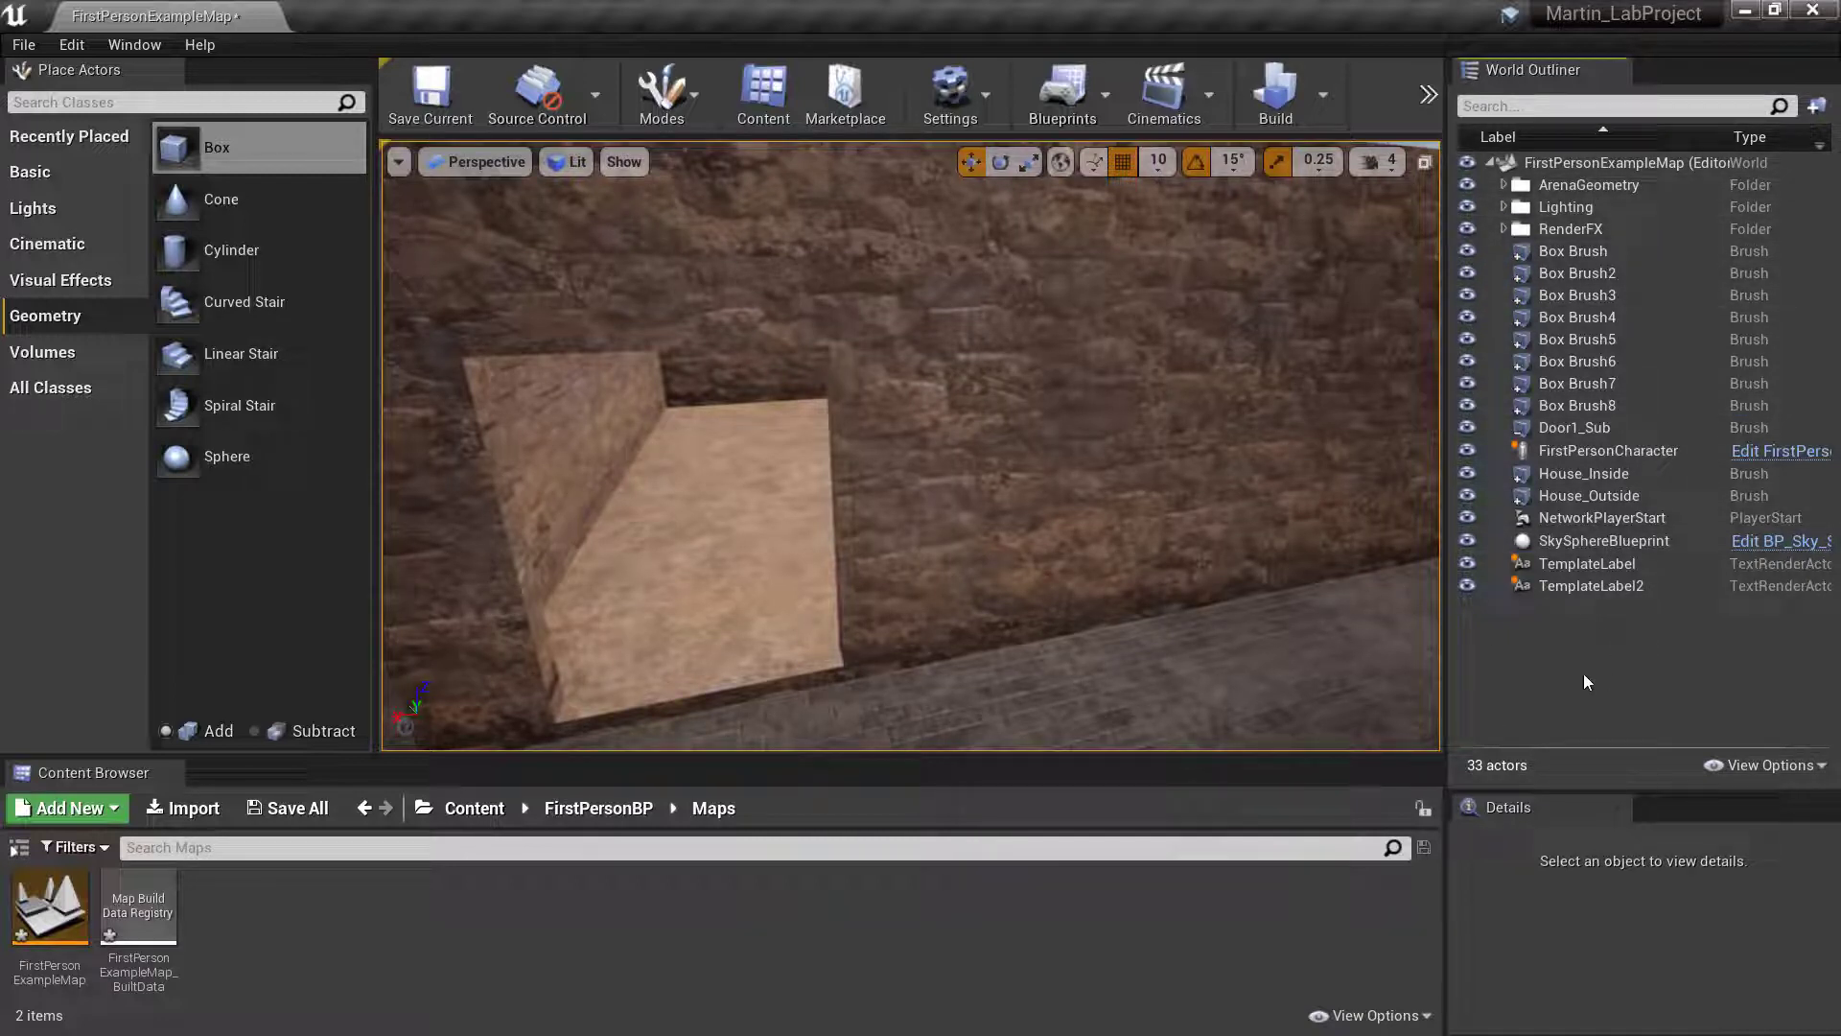
- Reverse and restore the World Outliner's label sorting, collapsing and re-expanding the level's tree in between
{"action": "left_click", "coordinate": [1534, 136]}
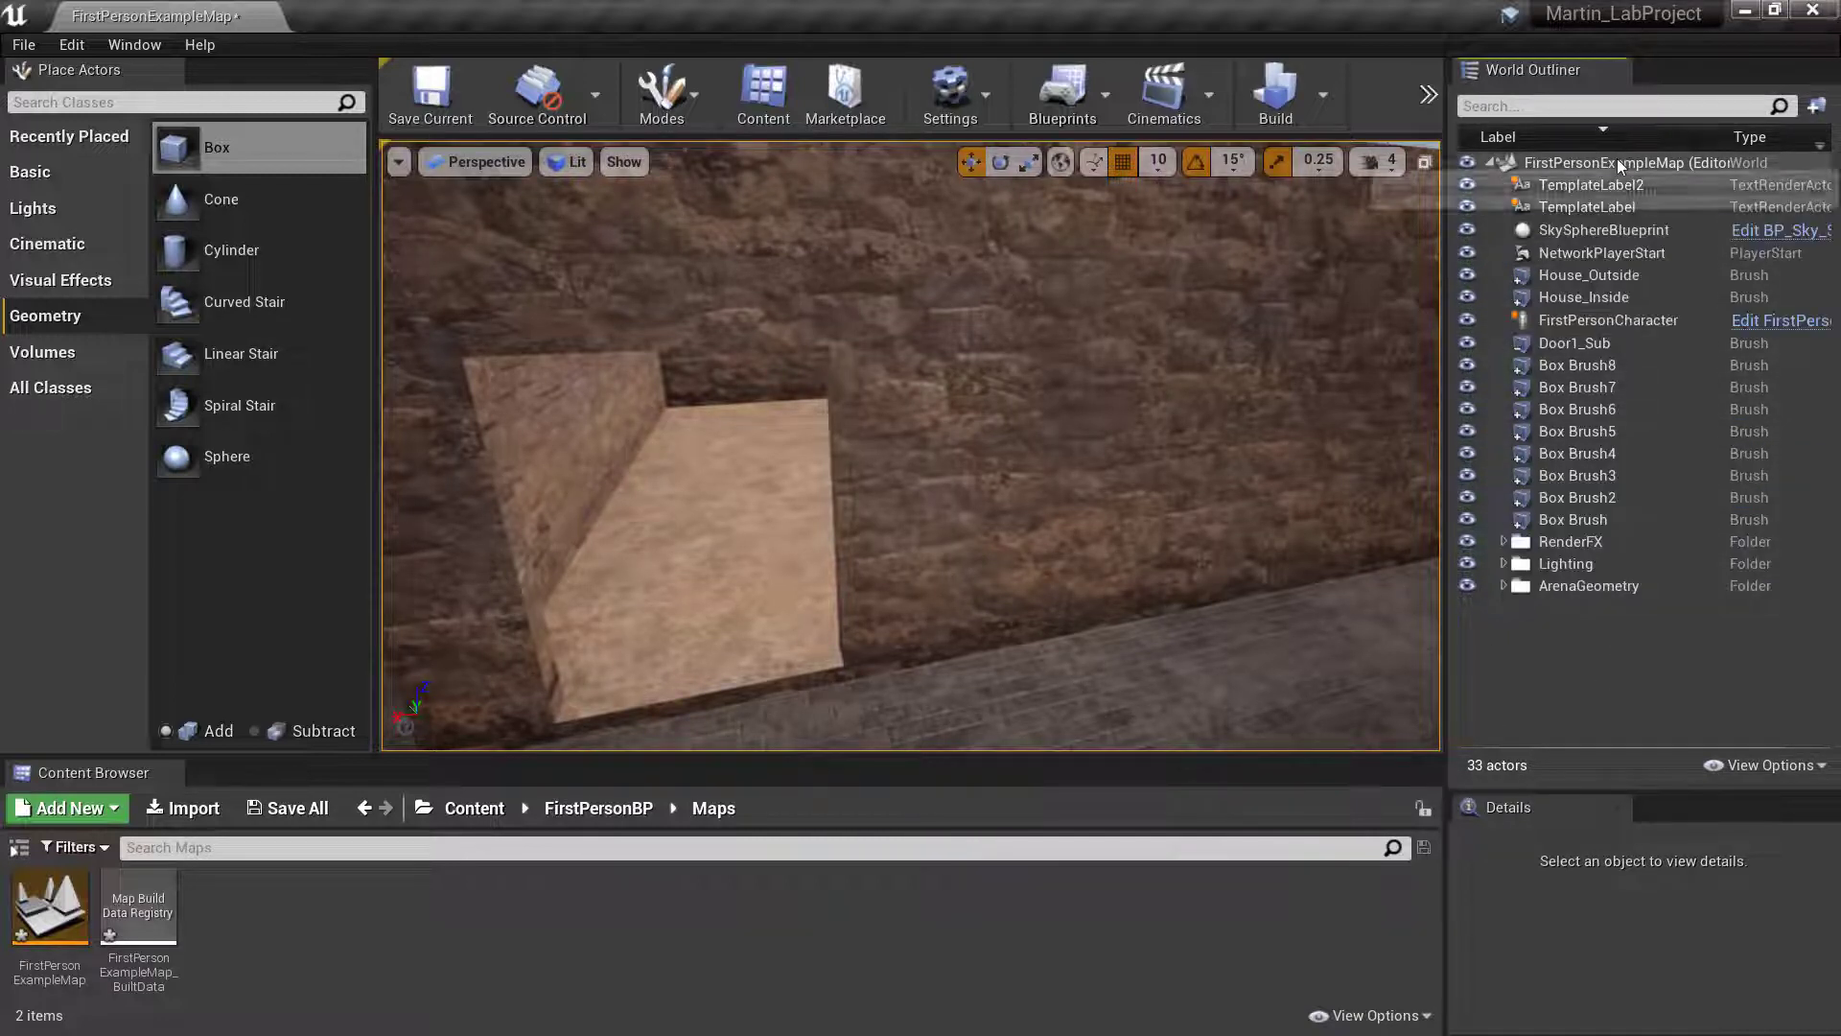
{"action": "left_click", "coordinate": [1617, 162]}
{"action": "left_click", "coordinate": [1491, 163]}
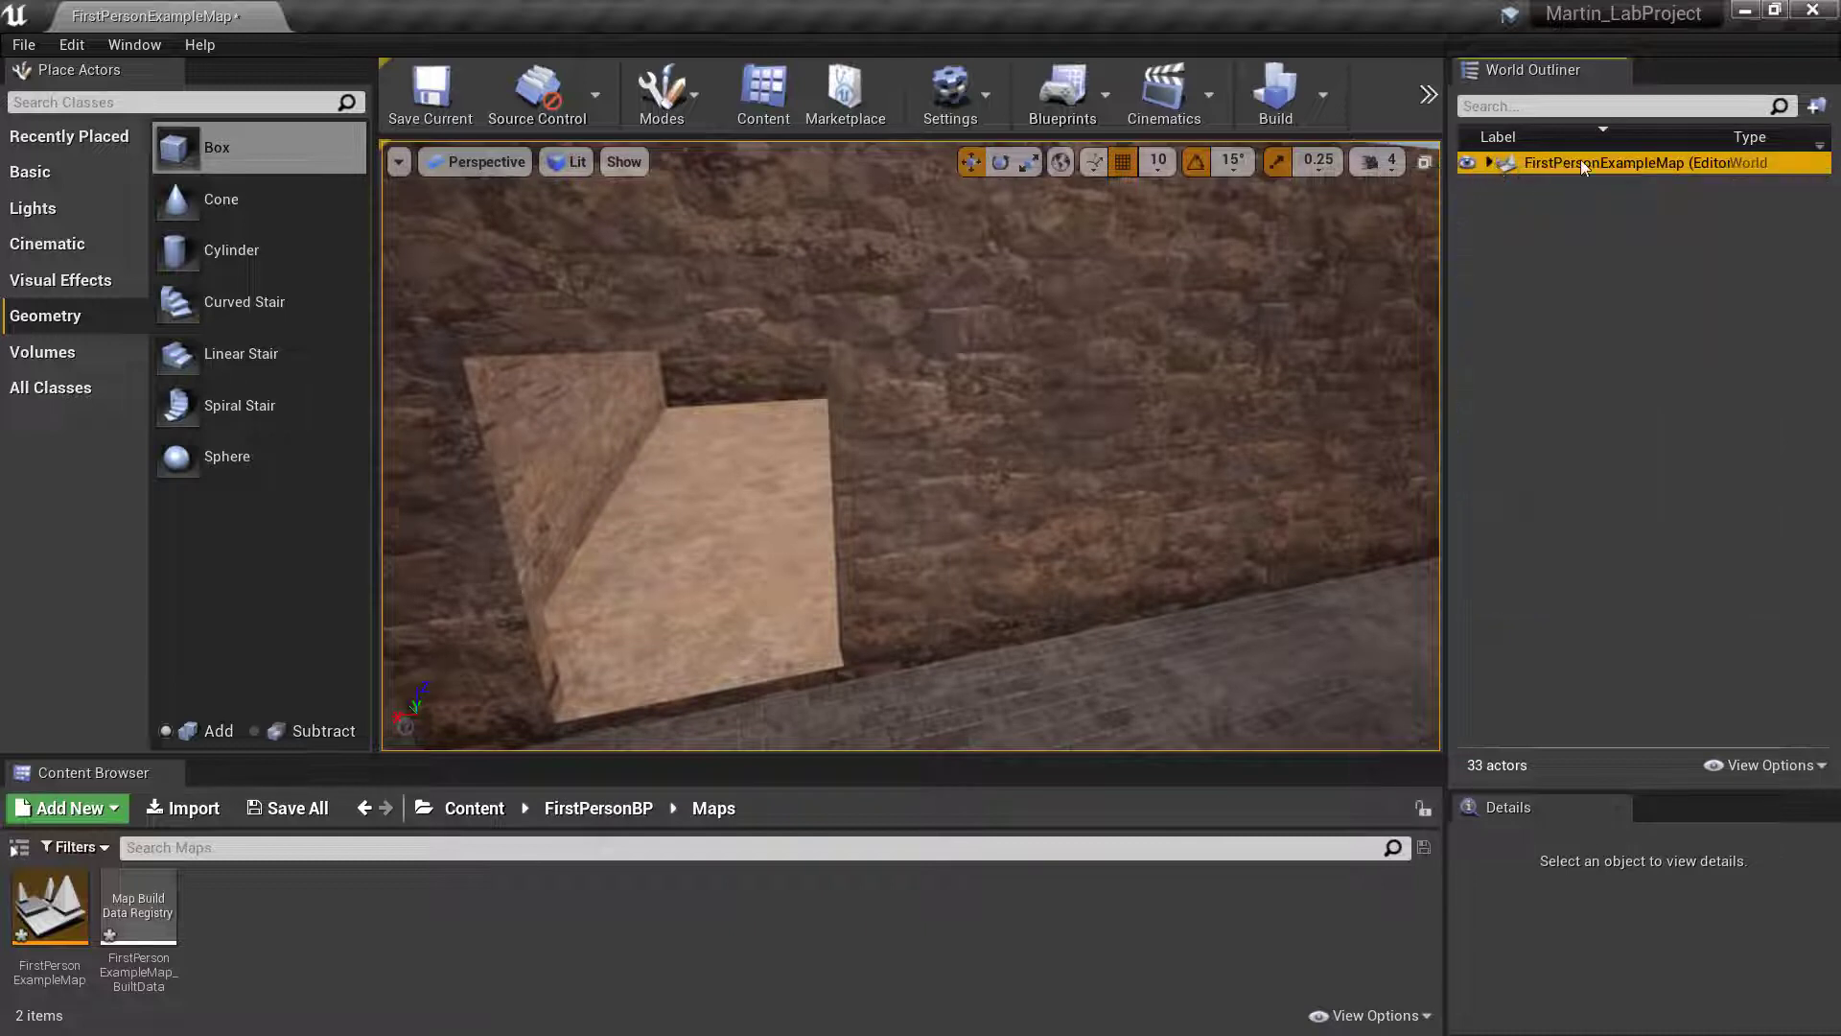
{"action": "left_click", "coordinate": [1488, 161]}
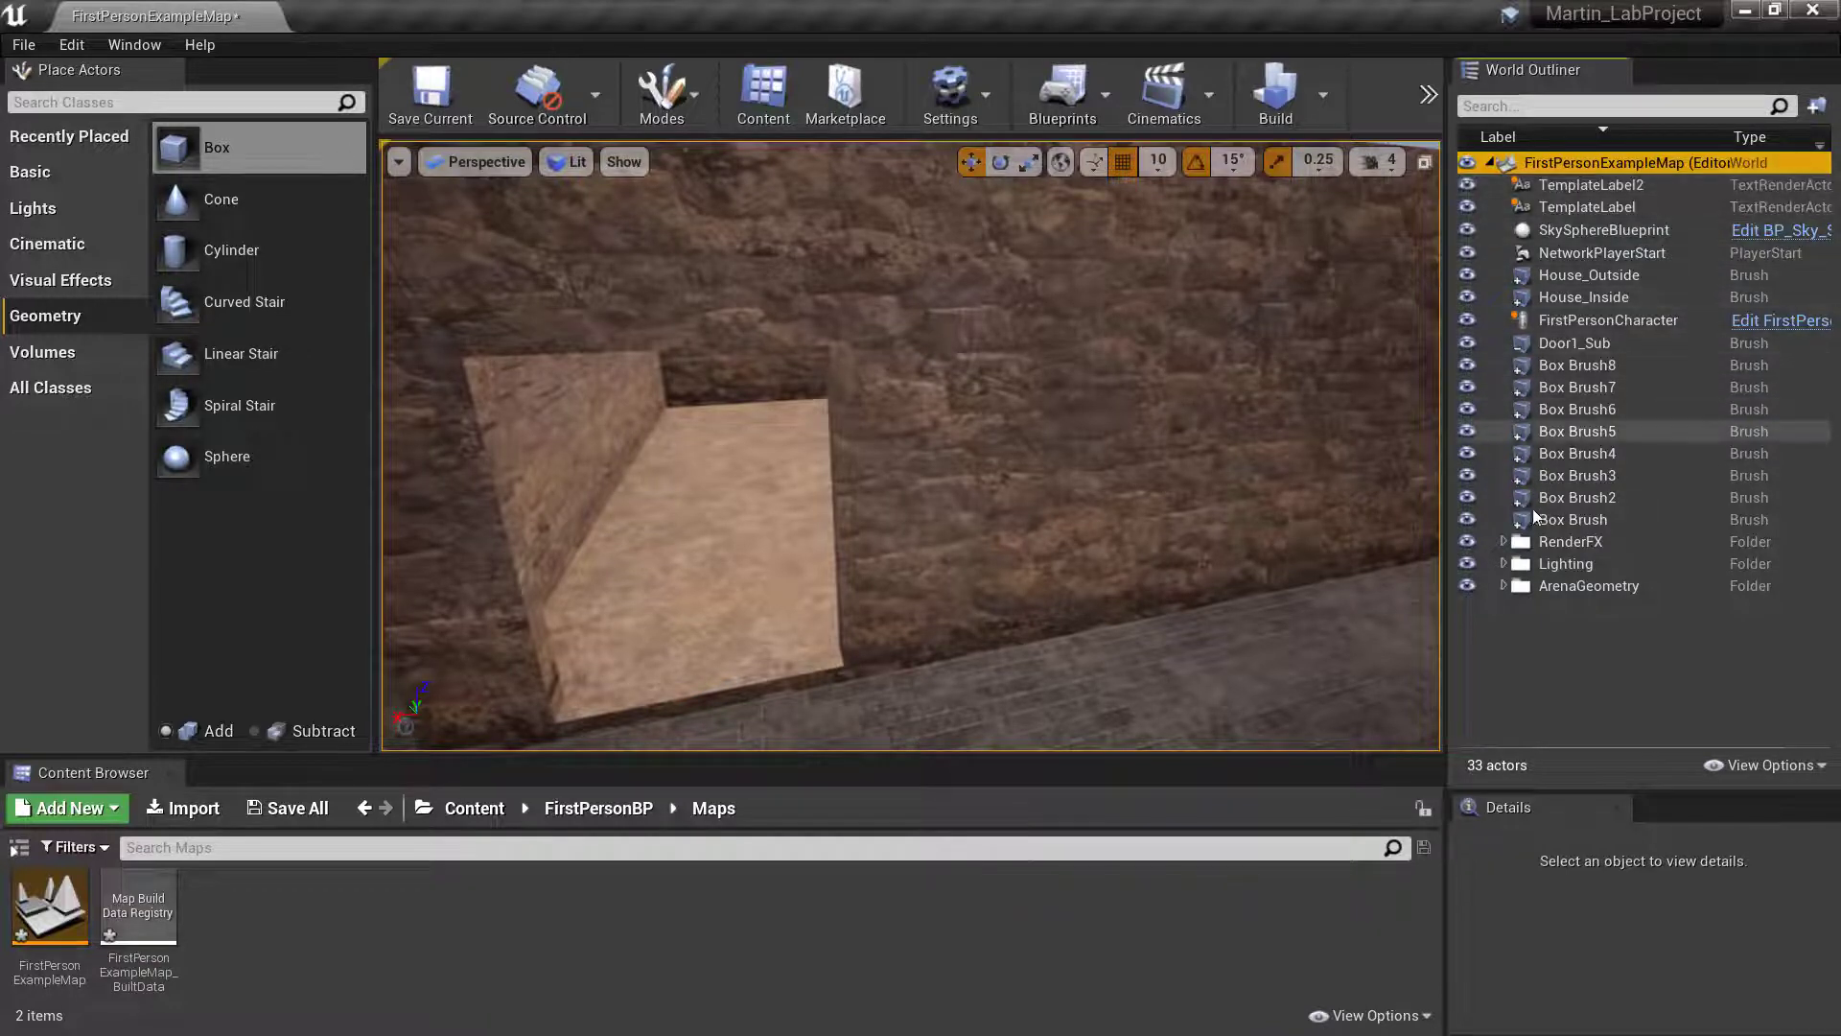
{"action": "left_click", "coordinate": [1602, 135]}
- Create a new folder named House in the World Outliner
{"action": "left_click", "coordinate": [1816, 105]}
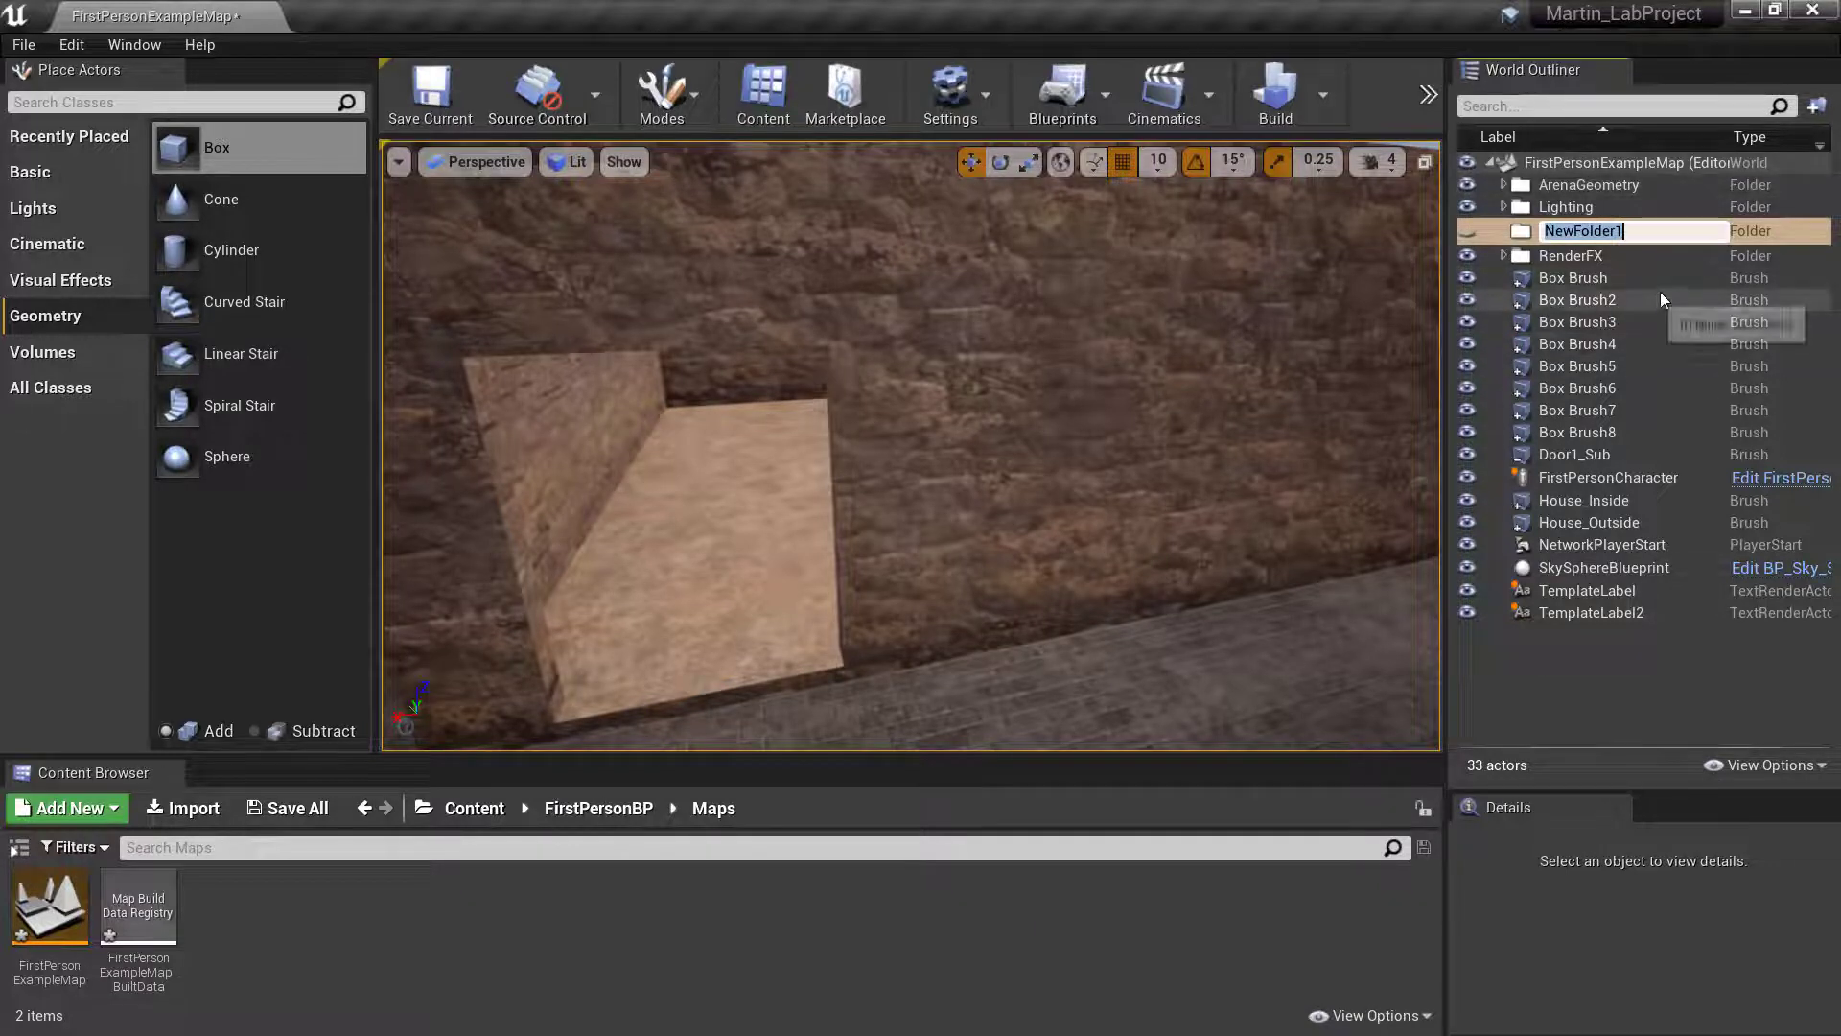
{"action": "key", "text": "BackSpace"}
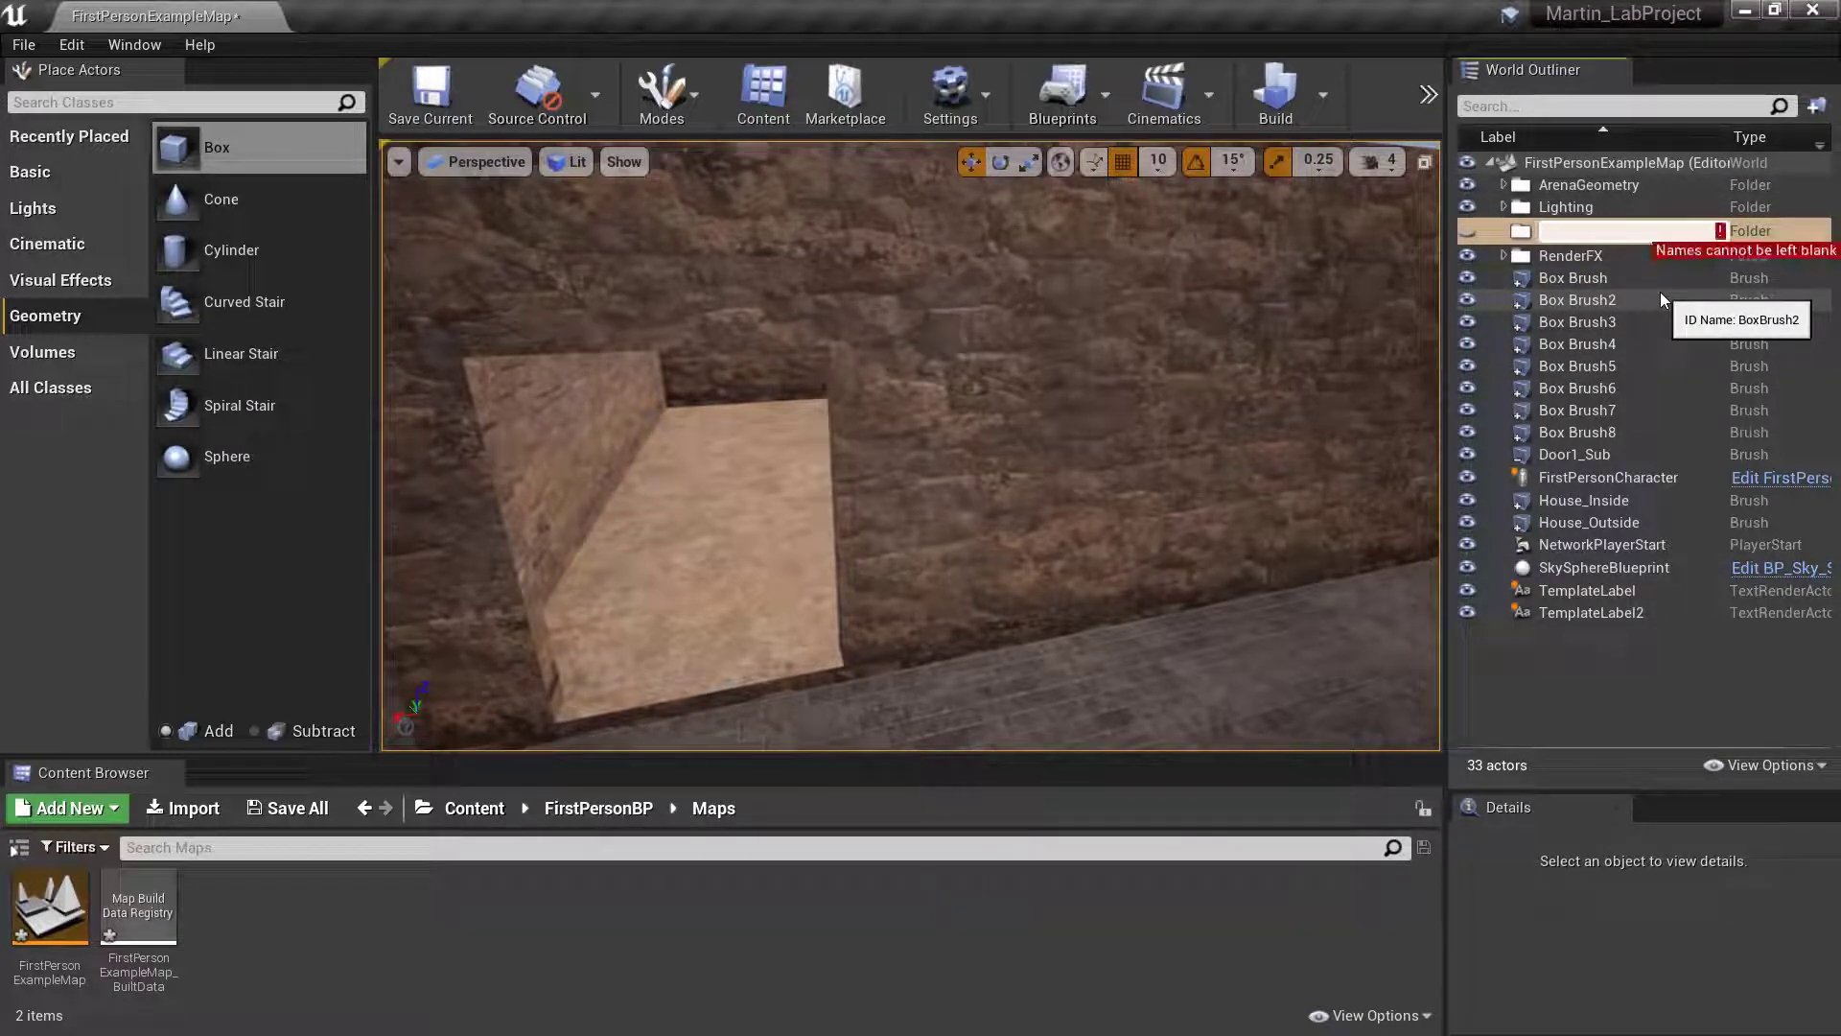
{"action": "type", "text": "House"}
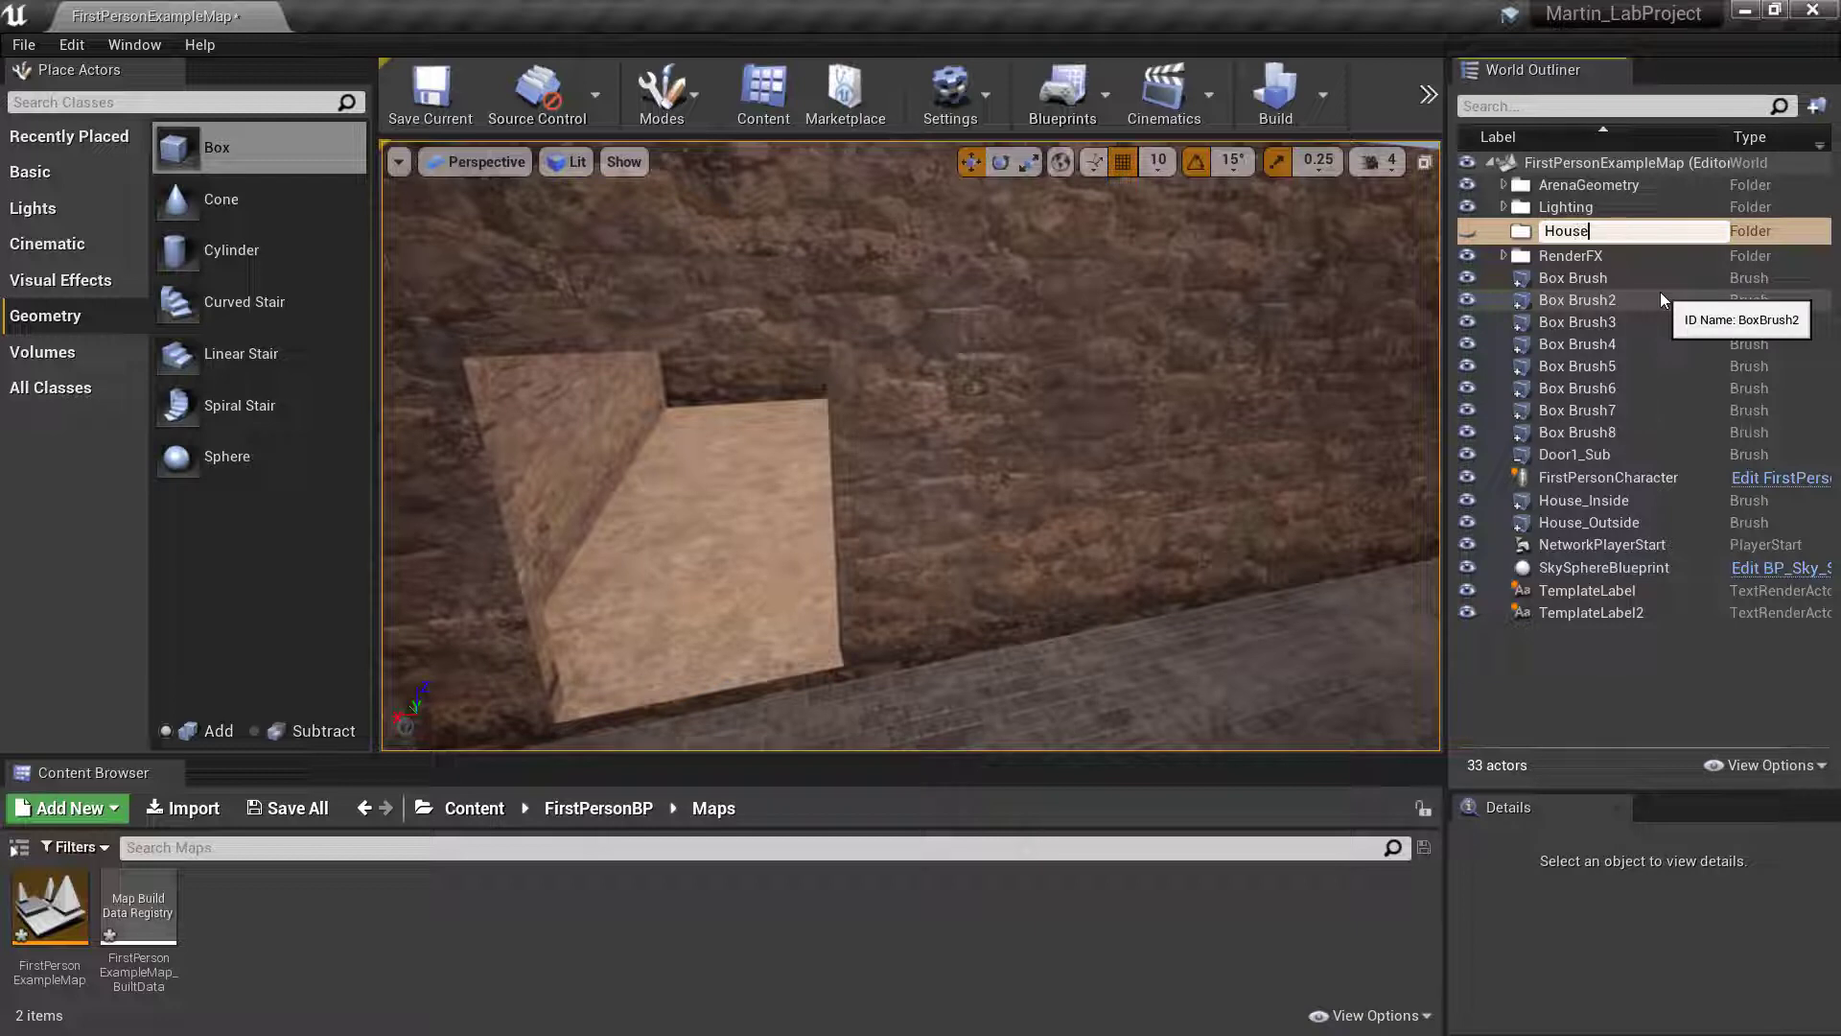
{"action": "left_click", "coordinate": [1596, 701]}
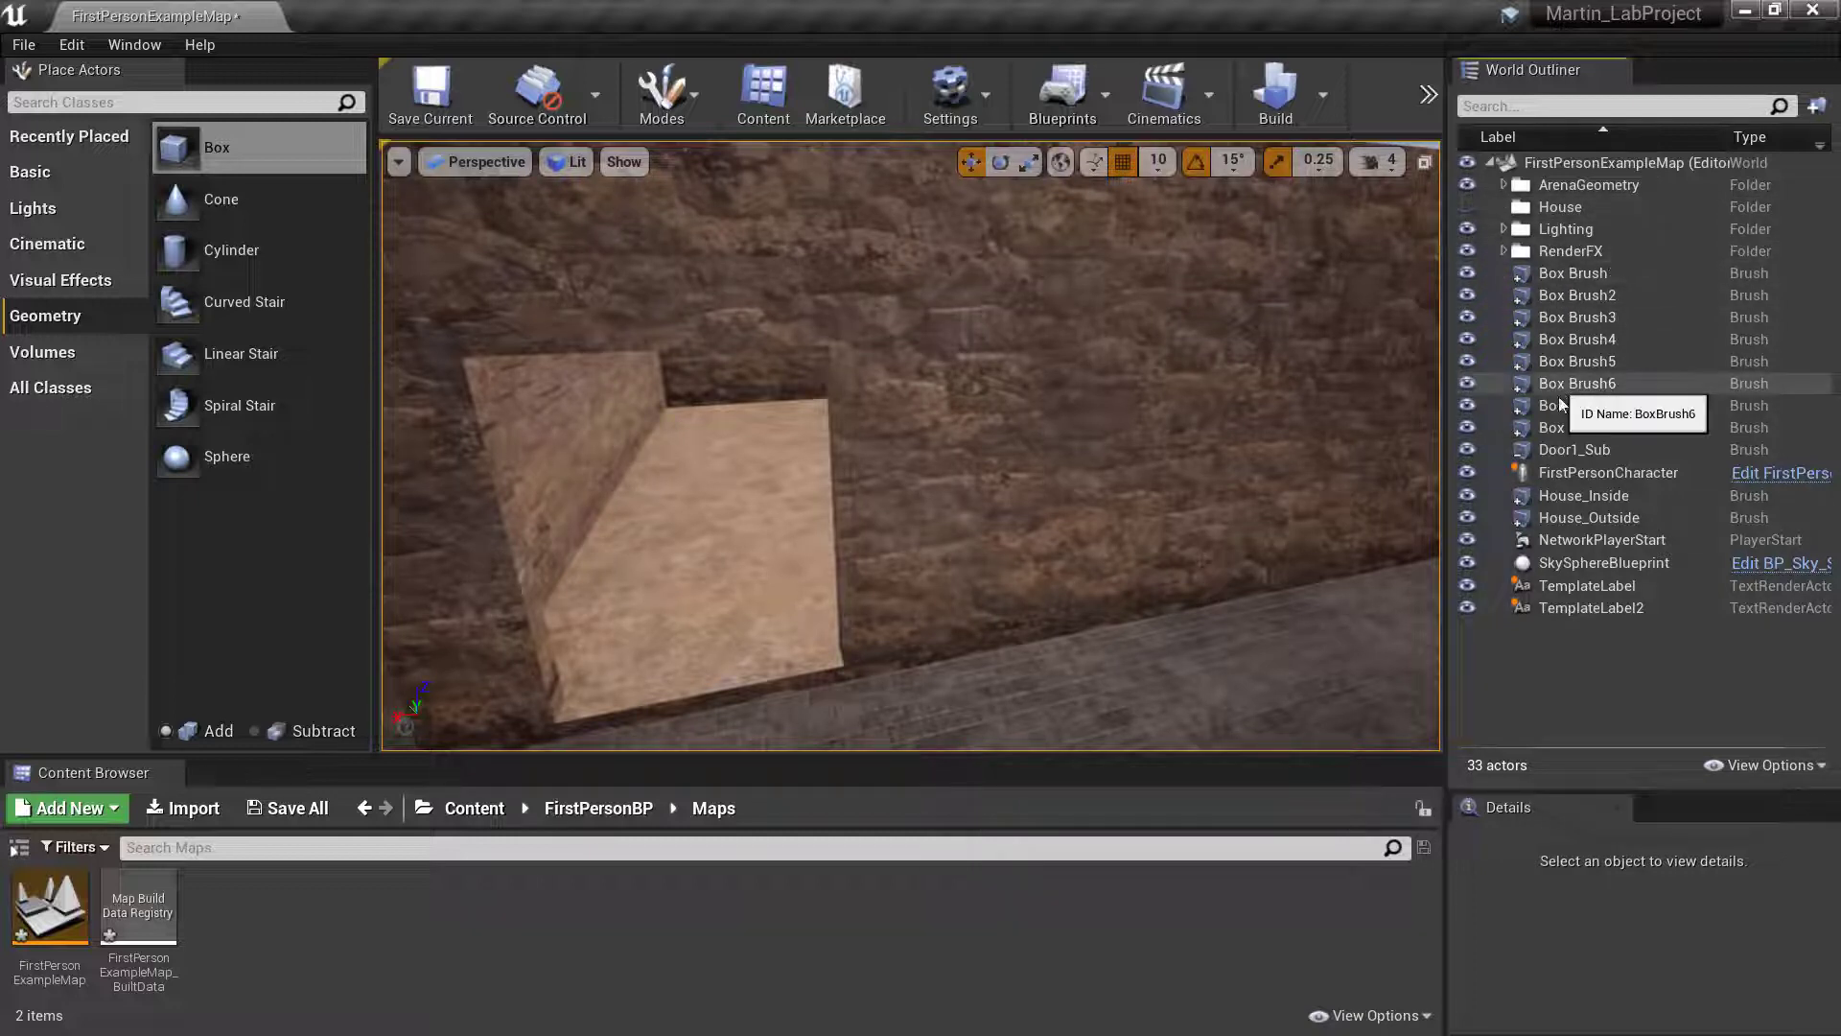
- Move the Door1_Sub brush into the House folder of the World Outliner
{"action": "left_click", "coordinate": [1527, 450]}
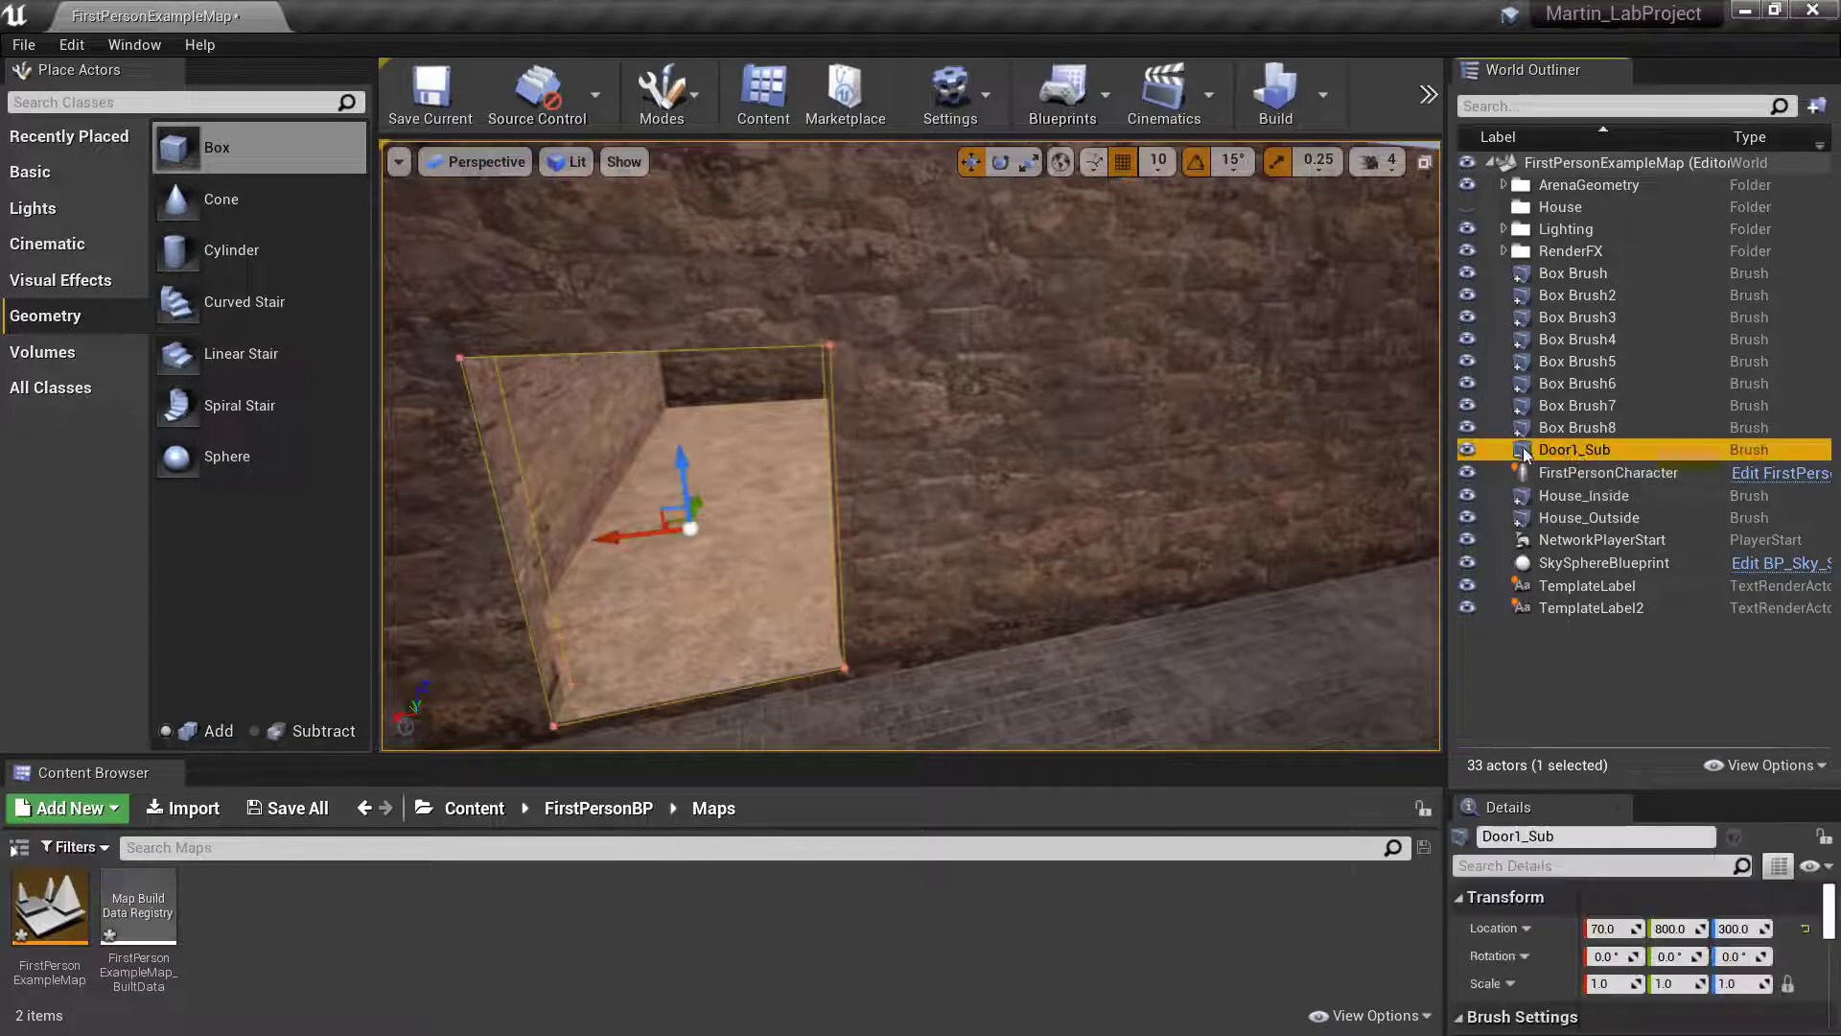
{"action": "left_click_drag", "start_coordinate": [1535, 460], "coordinate": [1522, 212]}
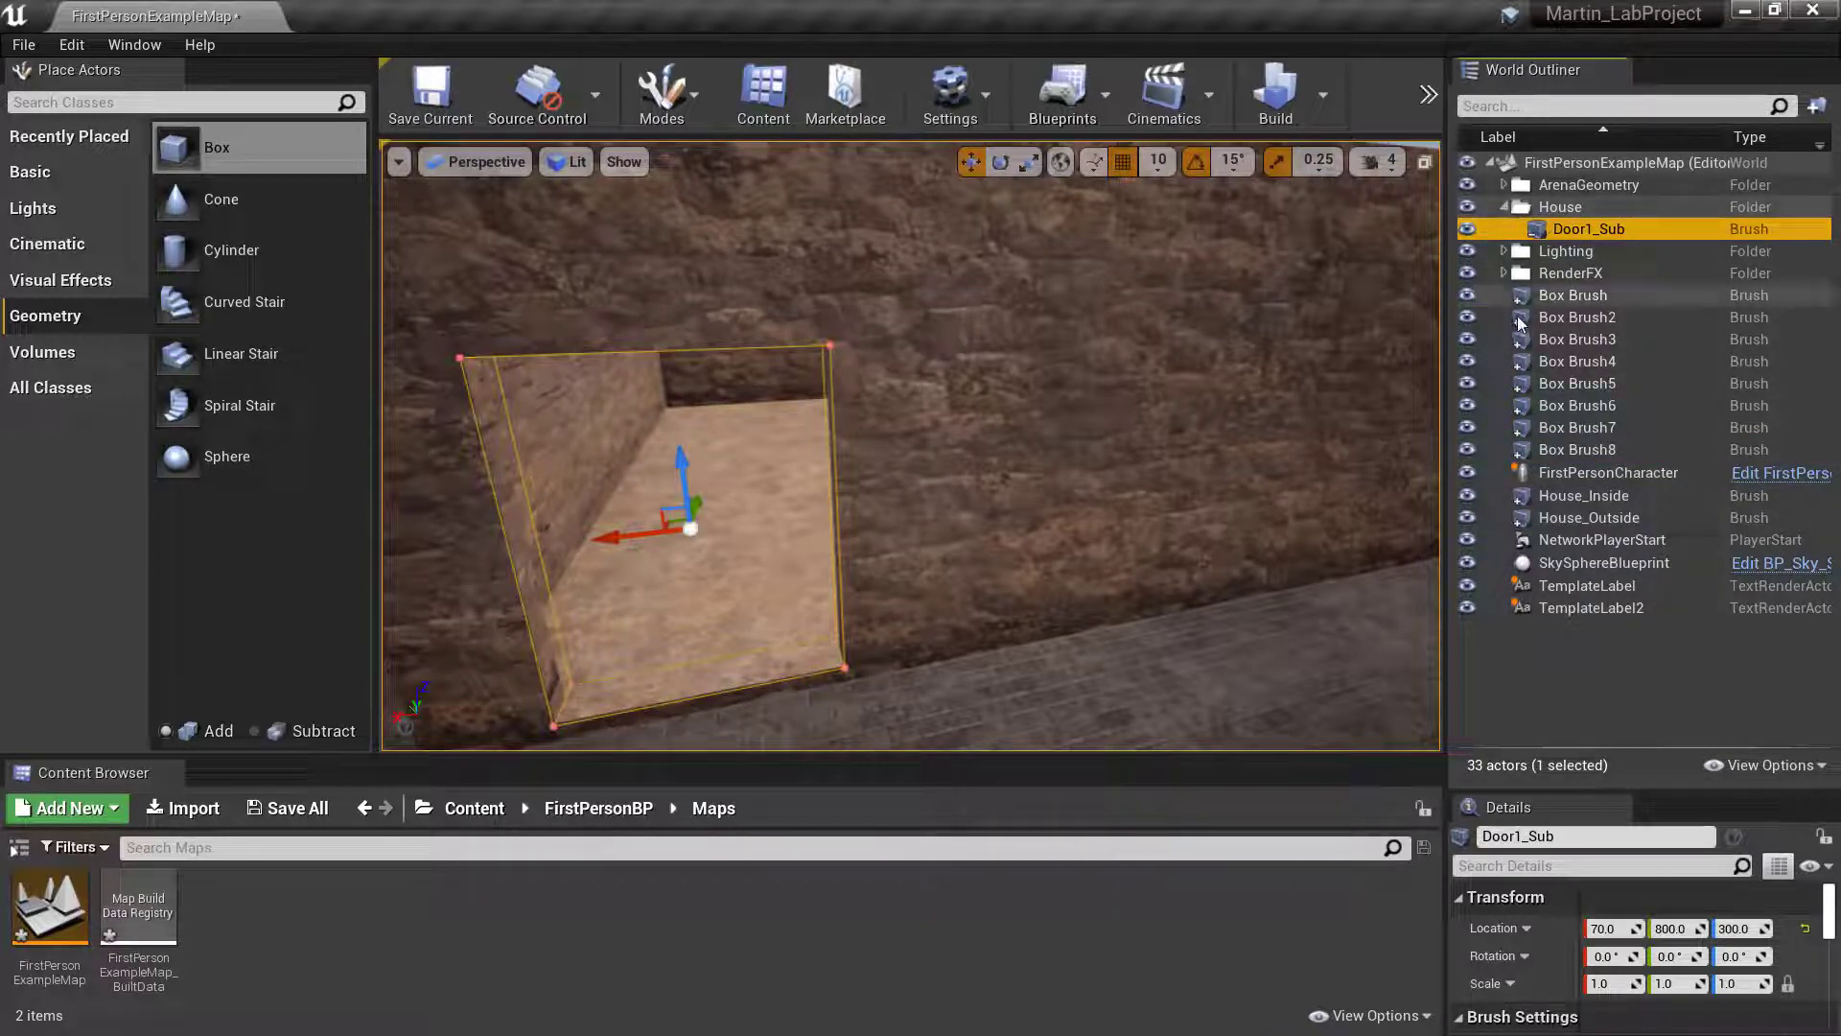
- Collapse and re-expand the House folder repeatedly, leaving it expanded
{"action": "left_click", "coordinate": [1504, 207]}
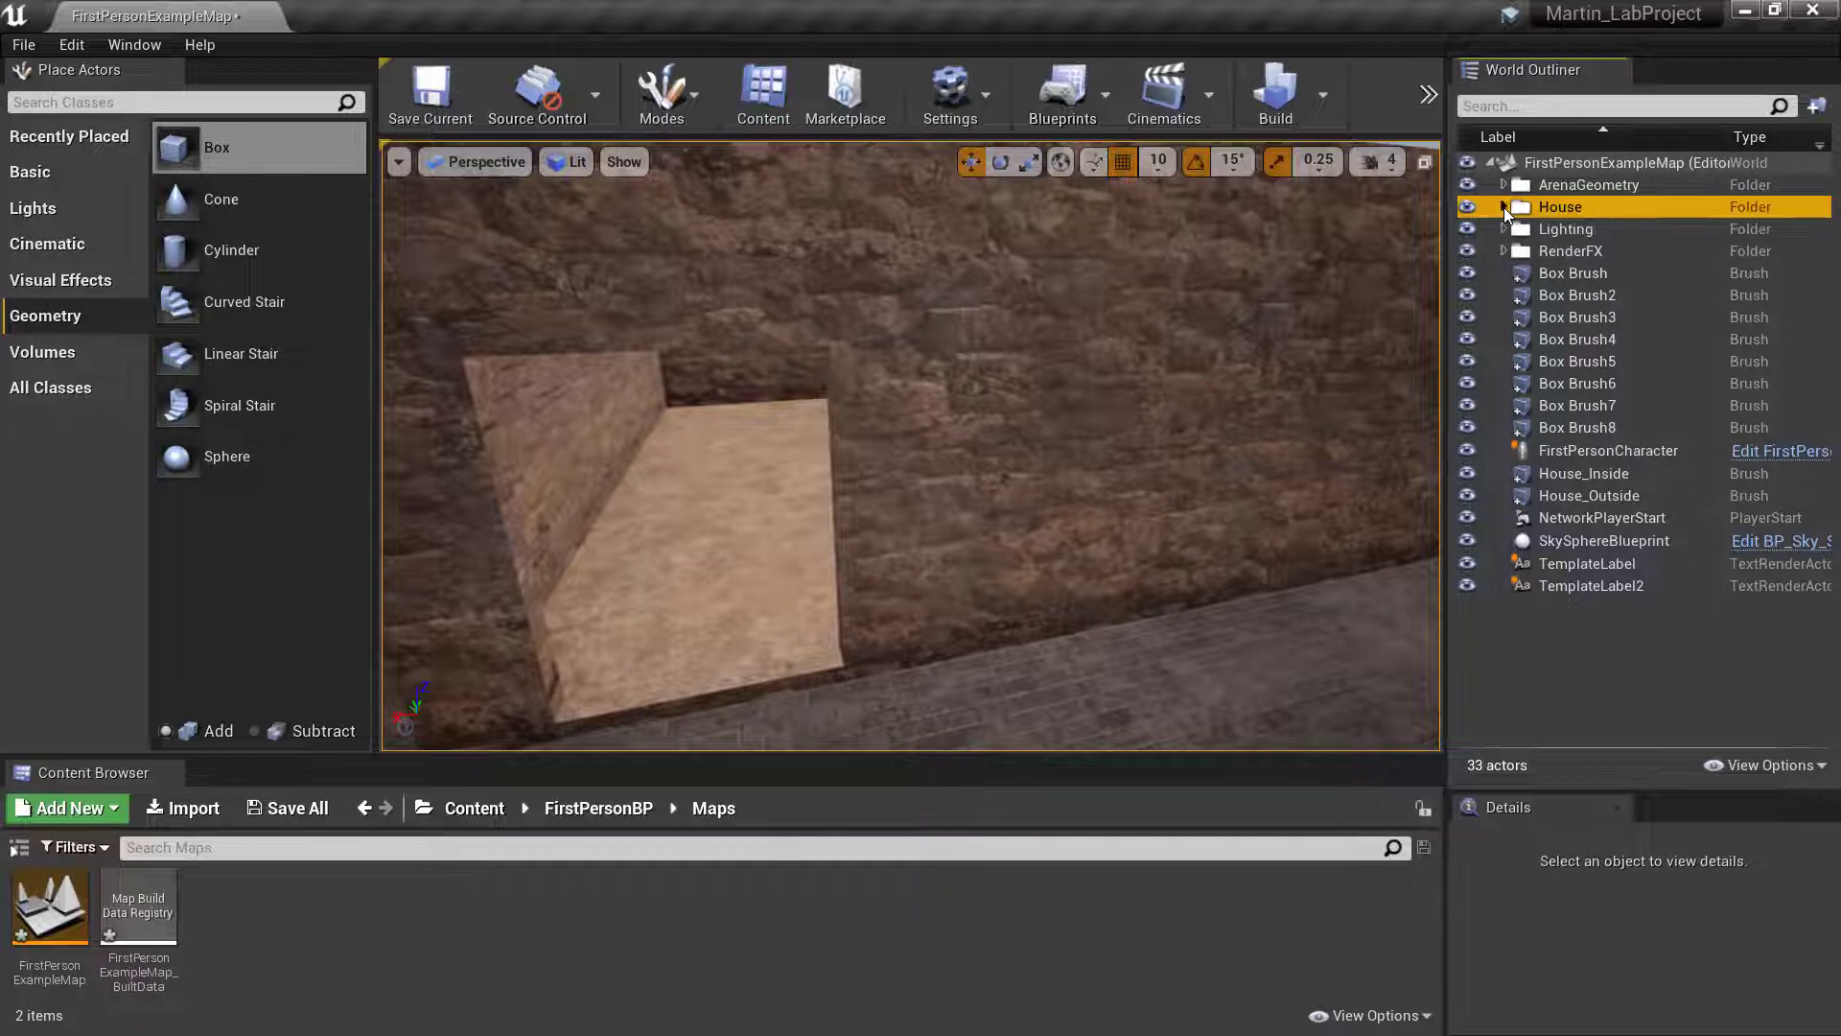
{"action": "left_click", "coordinate": [1504, 207]}
{"action": "left_click", "coordinate": [1504, 206]}
{"action": "left_click", "coordinate": [1506, 206]}
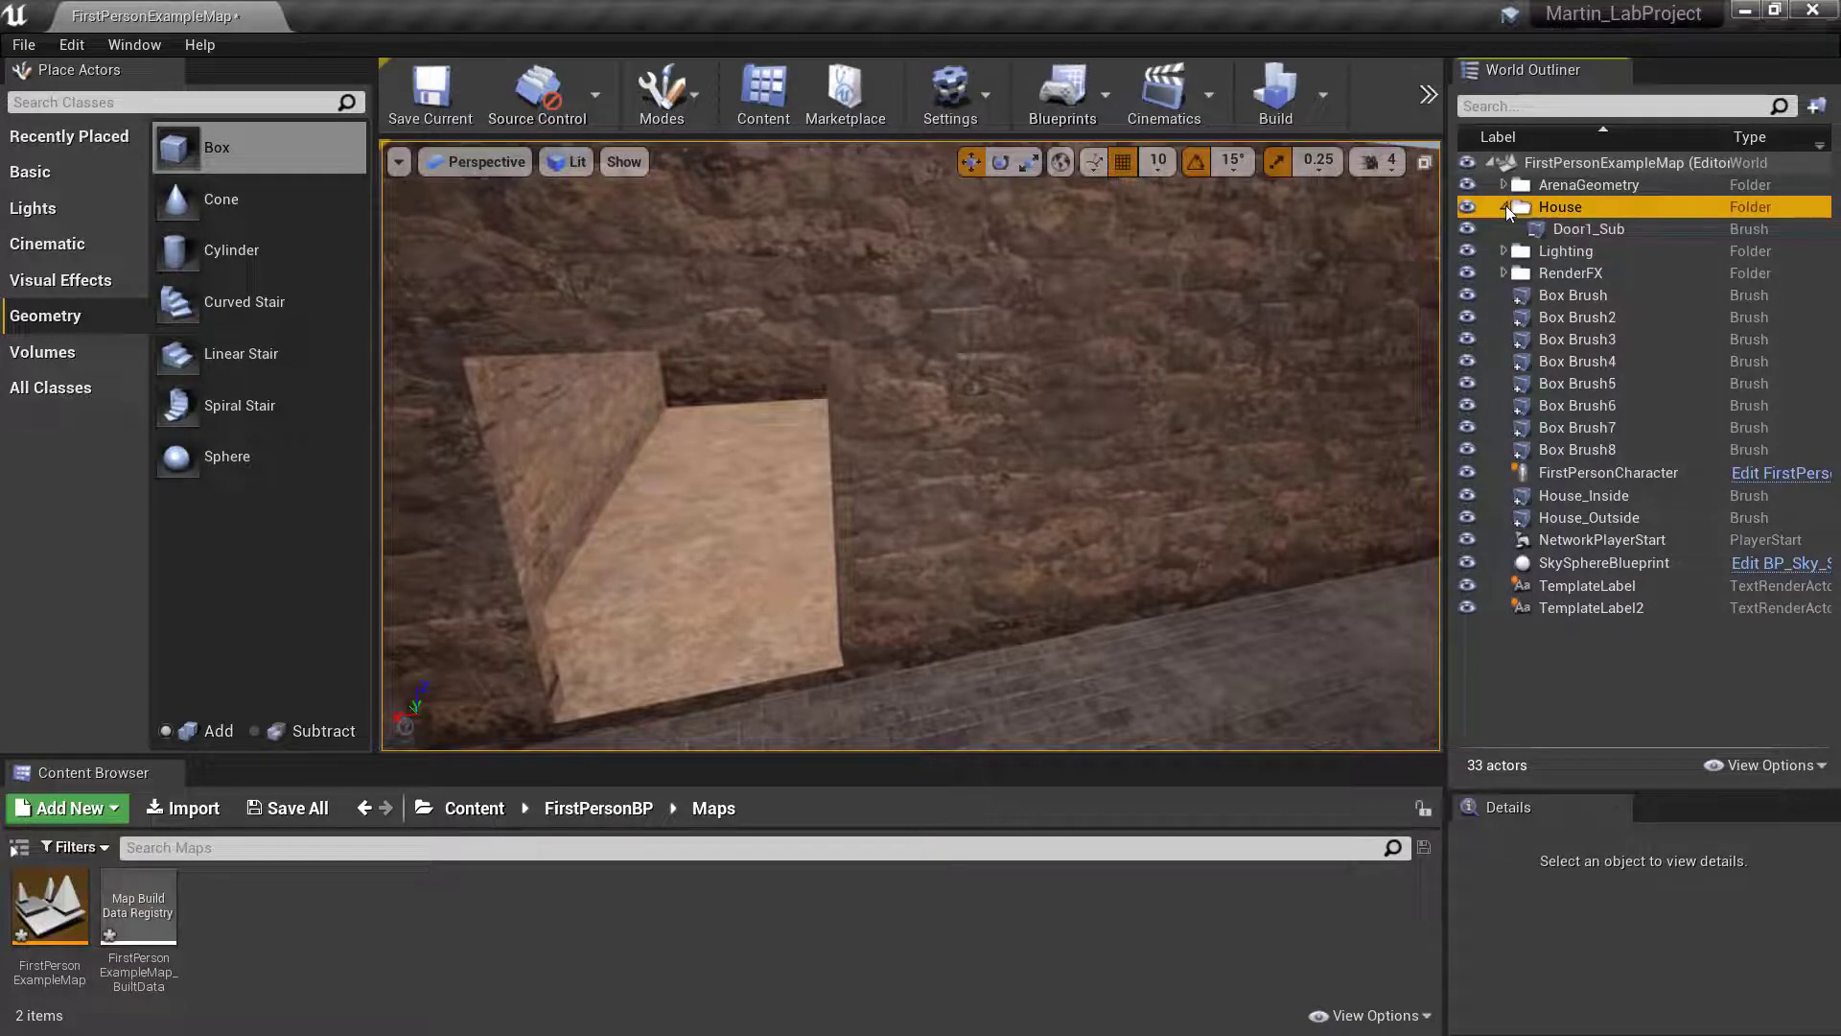
{"action": "left_click", "coordinate": [1504, 206]}
{"action": "left_click", "coordinate": [1505, 205]}
{"action": "left_click", "coordinate": [1505, 204]}
{"action": "left_click", "coordinate": [1504, 204]}
{"action": "left_click", "coordinate": [1504, 204]}
{"action": "left_click", "coordinate": [1503, 204]}
{"action": "left_click", "coordinate": [1504, 205]}
{"action": "left_click", "coordinate": [1504, 205]}
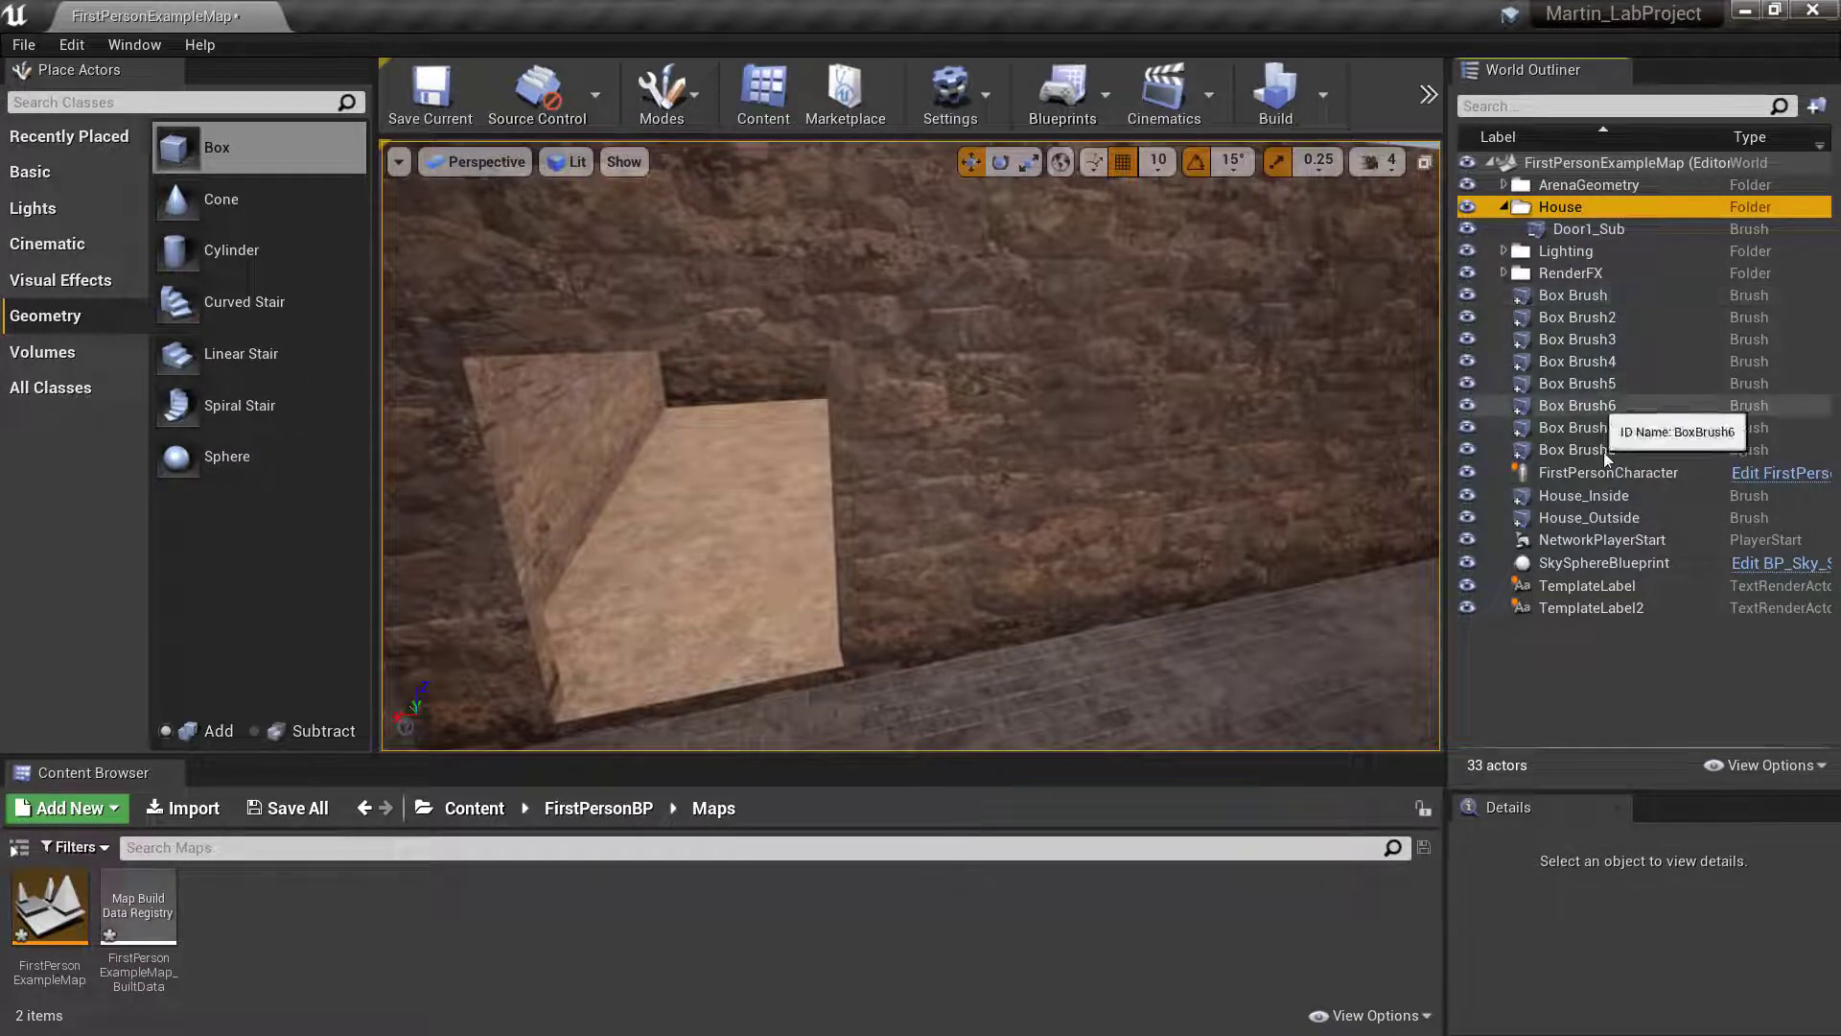
- Move the House_Inside and House_Outside brushes together into the House folder and collapse the folder
{"action": "left_click", "coordinate": [1571, 498]}
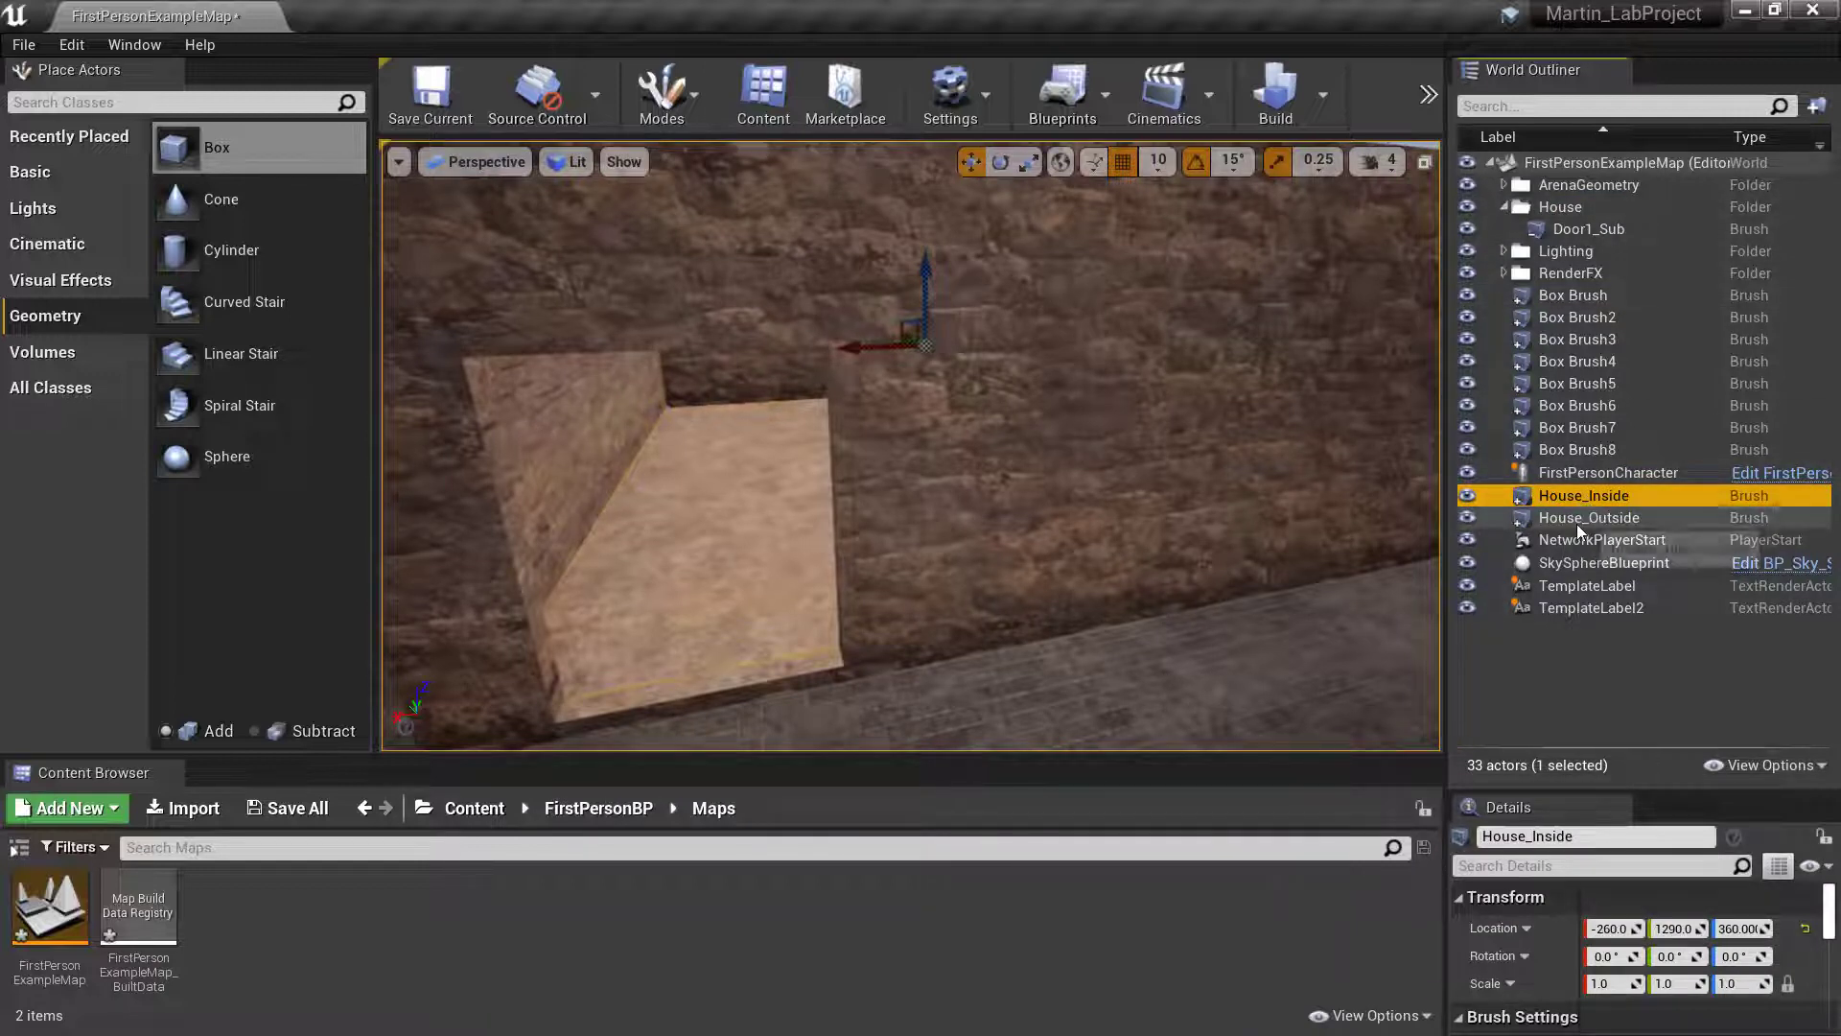
{"action": "left_click", "coordinate": [1581, 518], "text": "ctrl"}
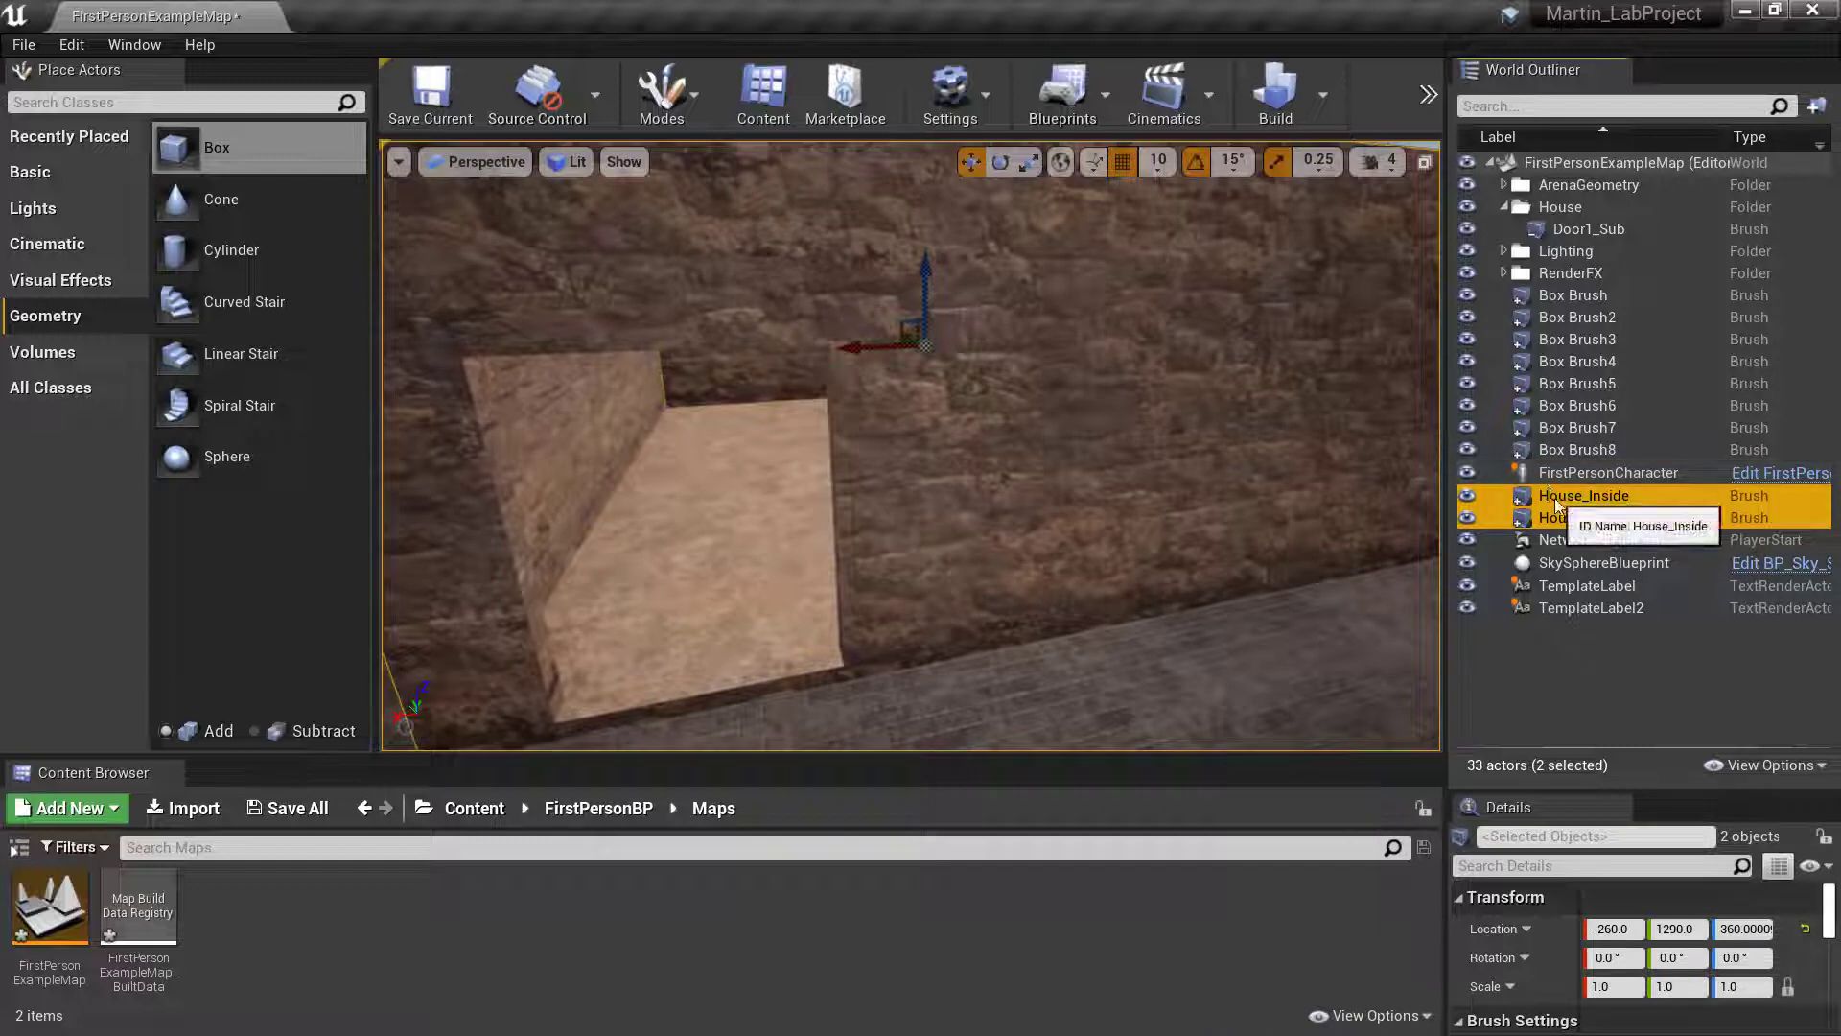
{"action": "left_click_drag", "start_coordinate": [1556, 502], "coordinate": [1550, 201]}
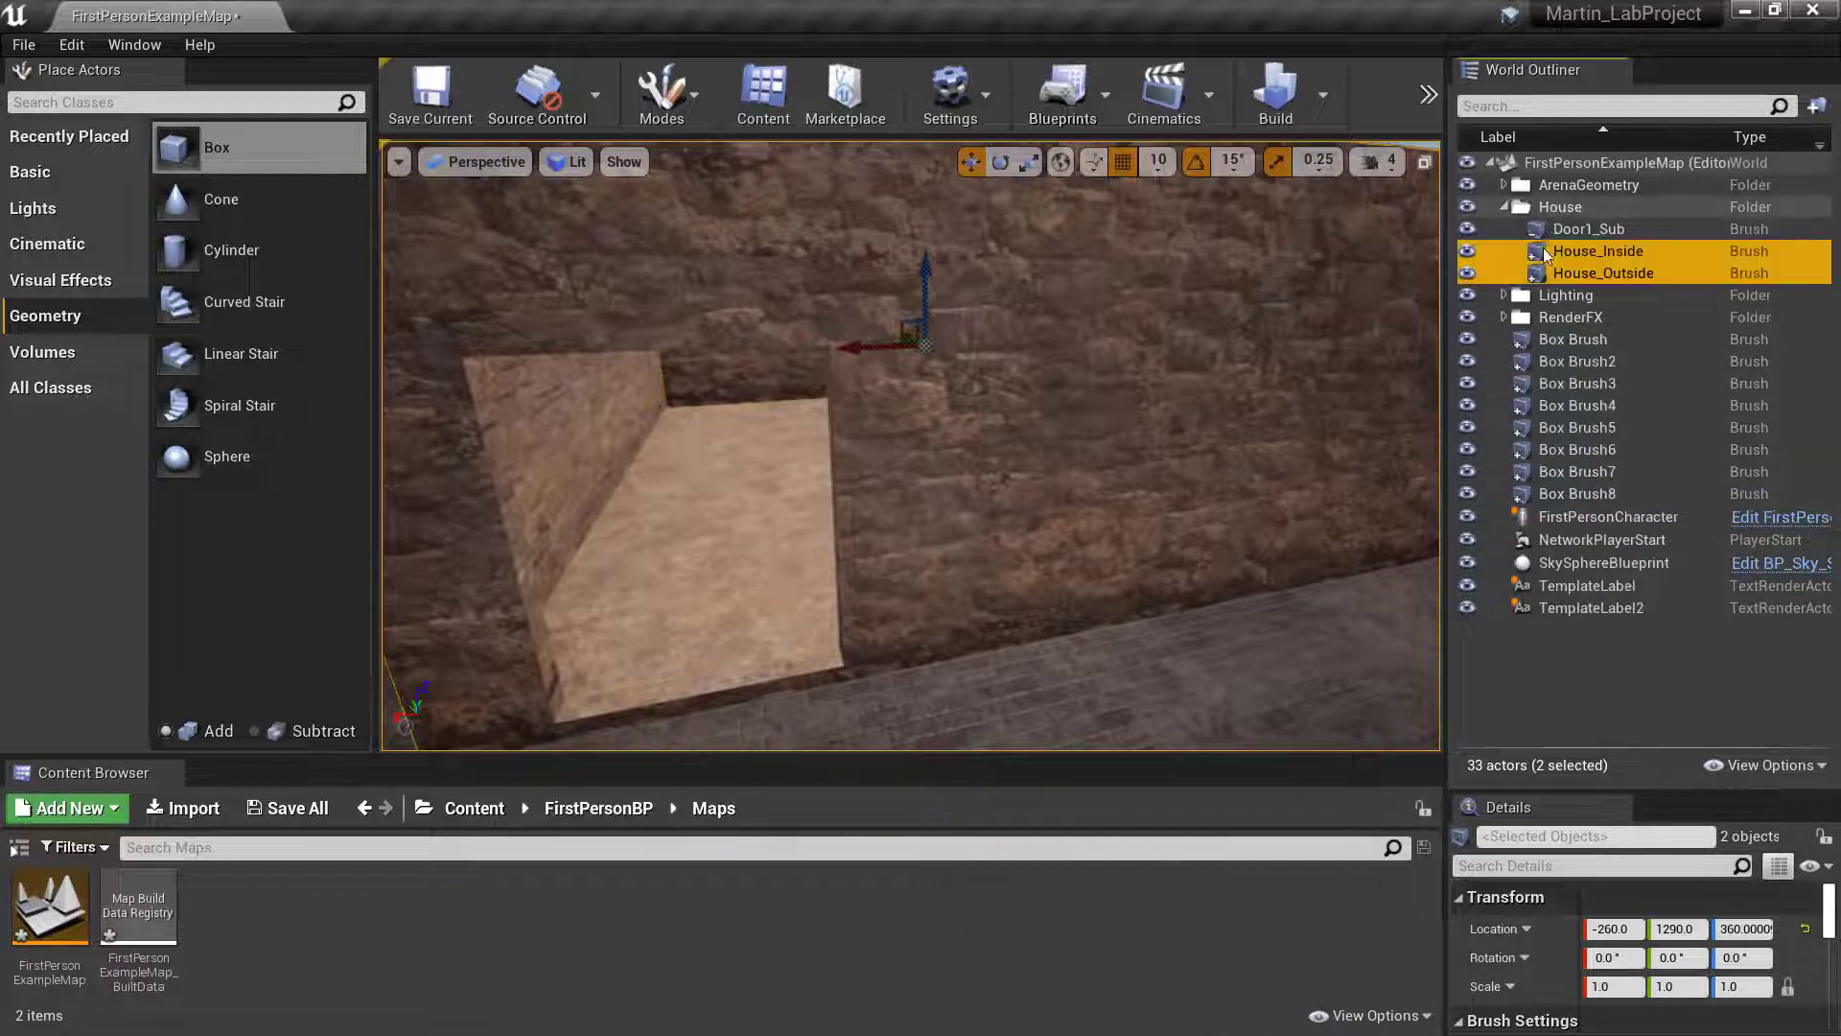
{"action": "left_click", "coordinate": [1504, 206]}
- Hide the whole House folder and show it again, viewing the building's site in the level
{"action": "left_click", "coordinate": [1473, 206]}
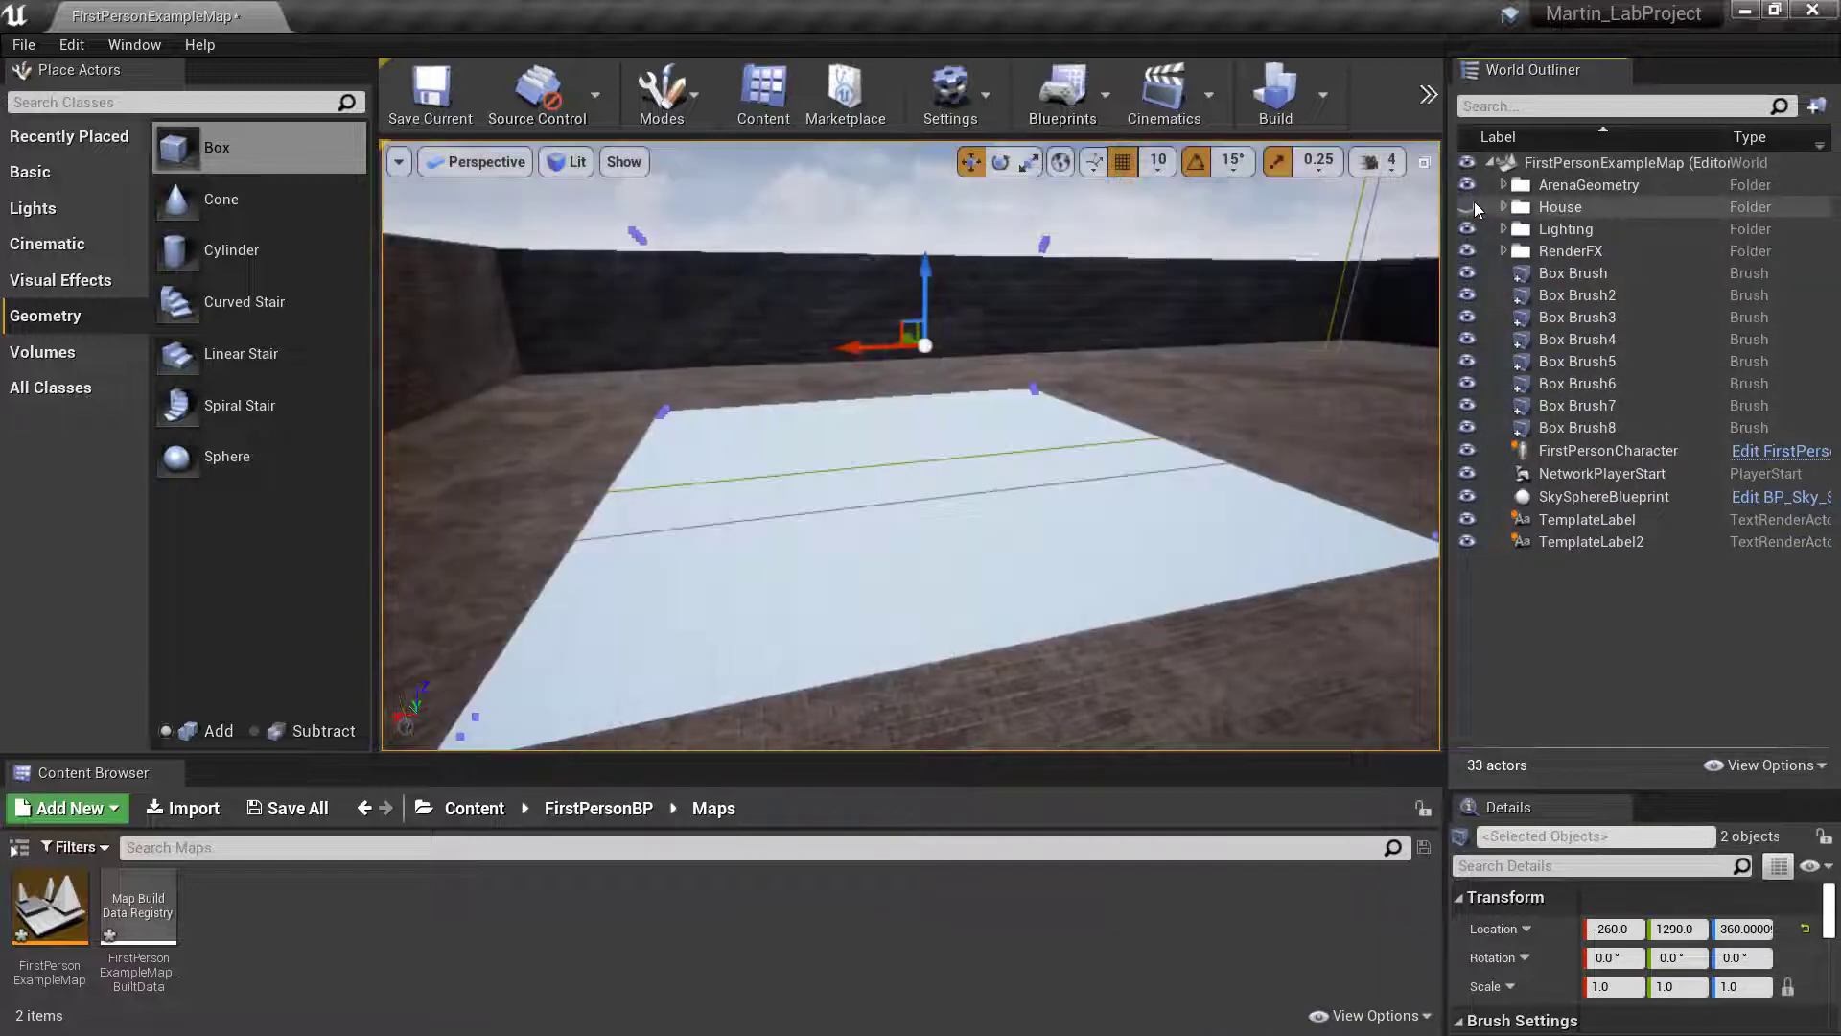
{"action": "mouse_move", "coordinate": [1151, 384]}
{"action": "right_mouse_down"}
{"action": "mouse_move", "coordinate": [1155, 401]}
{"action": "mouse_move", "coordinate": [1138, 378]}
{"action": "mouse_move", "coordinate": [1093, 407]}
{"action": "mouse_move", "coordinate": [1080, 374]}
{"action": "mouse_move", "coordinate": [1043, 399]}
{"action": "mouse_move", "coordinate": [1103, 372]}
{"action": "mouse_move", "coordinate": [1142, 395]}
{"action": "mouse_move", "coordinate": [1158, 380]}
{"action": "right_mouse_up"}
{"action": "key", "text": "s"}
{"action": "key", "text": "w"}
{"action": "key", "text": "s"}
{"action": "key", "text": "w"}
{"action": "key", "text": "w"}
{"action": "key", "text": "s"}
{"action": "key", "text": "a"}
{"action": "left_click", "coordinate": [1465, 206]}
{"action": "key", "text": "w"}
{"action": "key", "text": "s"}
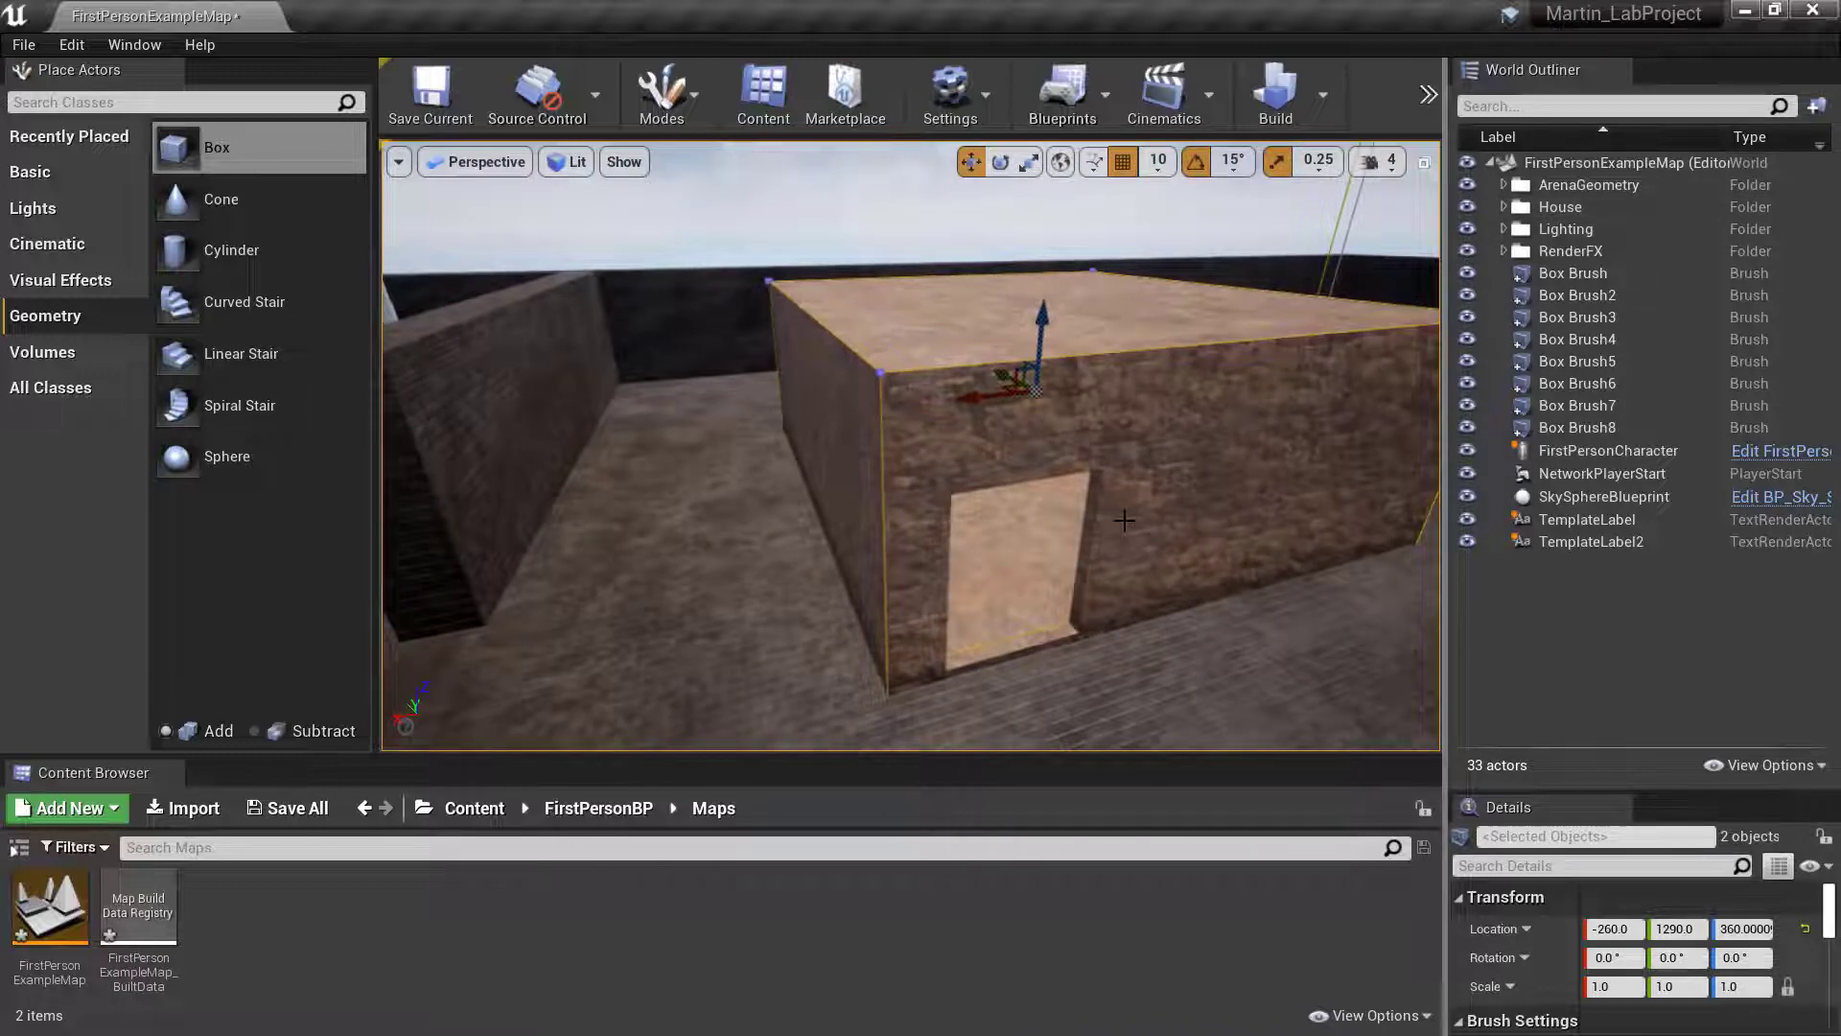
{"action": "key", "text": "s"}
{"action": "mouse_move", "coordinate": [1048, 470]}
{"action": "right_mouse_down"}
{"action": "mouse_move", "coordinate": [1117, 523]}
{"action": "mouse_move", "coordinate": [1039, 483]}
{"action": "right_mouse_up"}
{"action": "key", "text": "w"}
{"action": "key", "text": "d"}
- Duplicate the House folder in the World Outliner
{"action": "left_click", "coordinate": [1528, 210]}
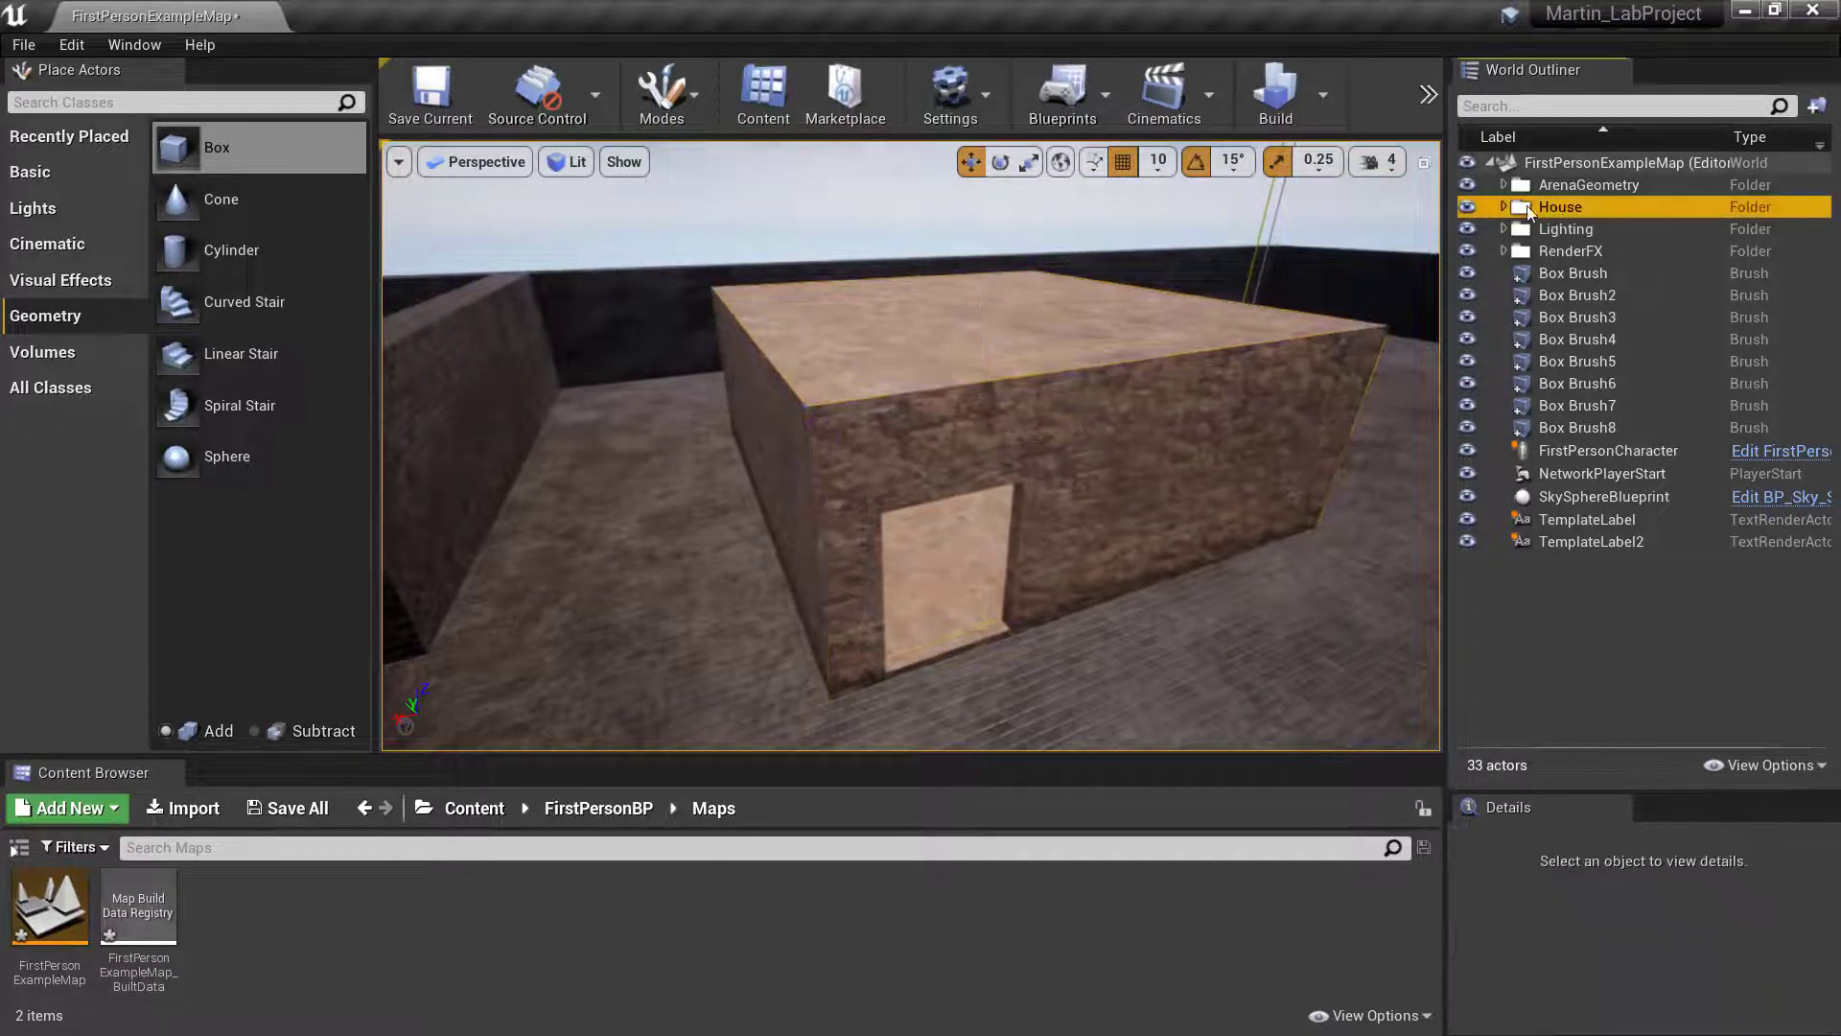
{"action": "right_click", "coordinate": [1575, 209]}
{"action": "mouse_move", "coordinate": [1615, 313]}
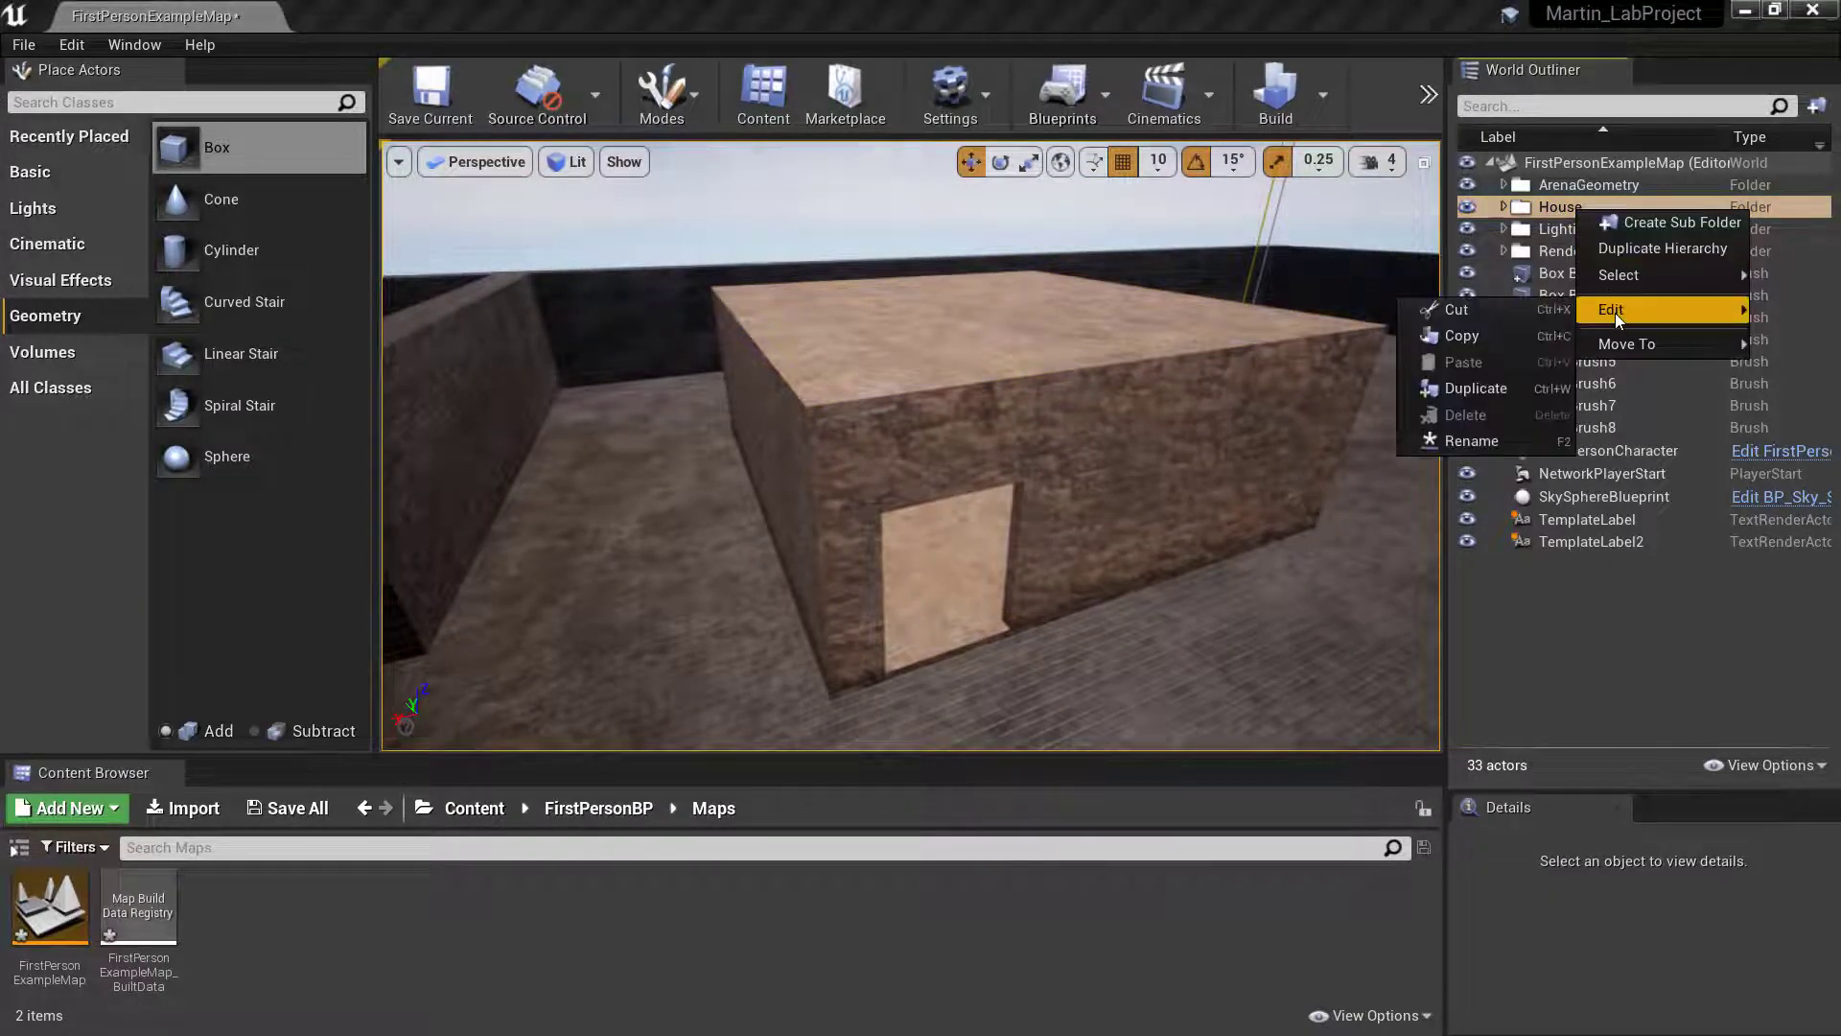
{"action": "left_click", "coordinate": [1495, 387]}
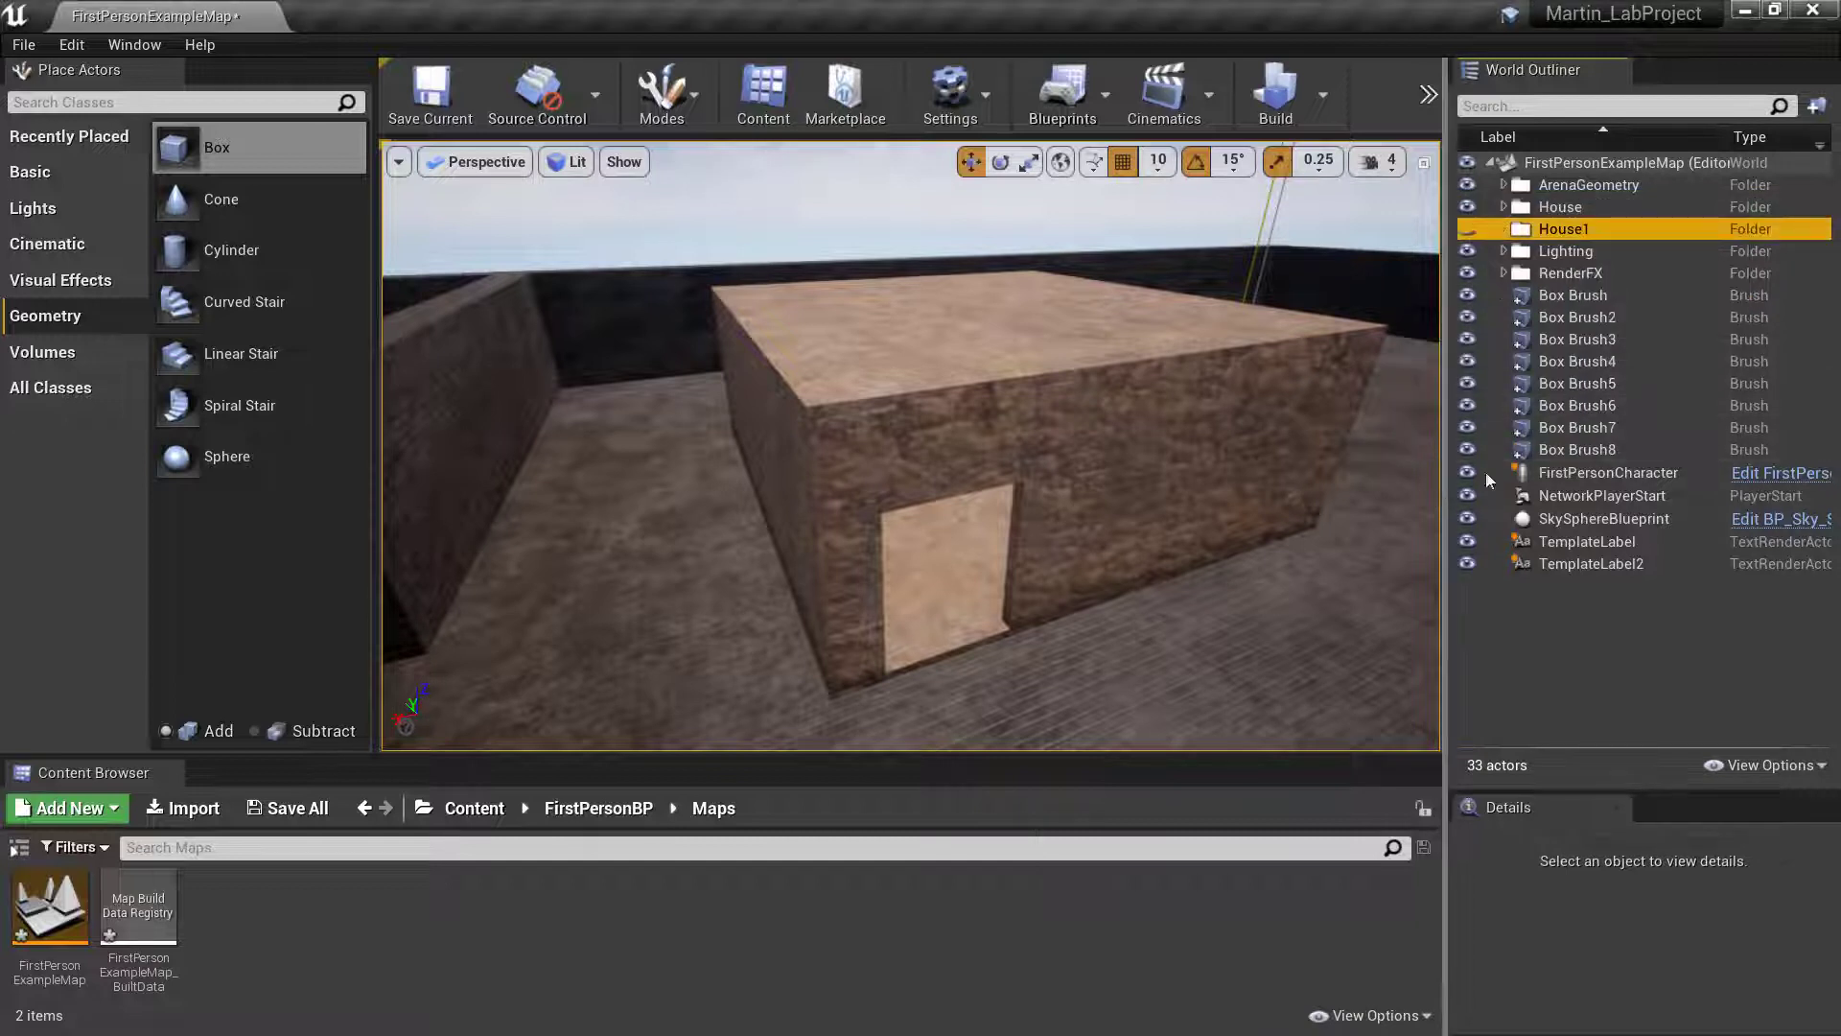
{"action": "left_click", "coordinate": [1468, 230]}
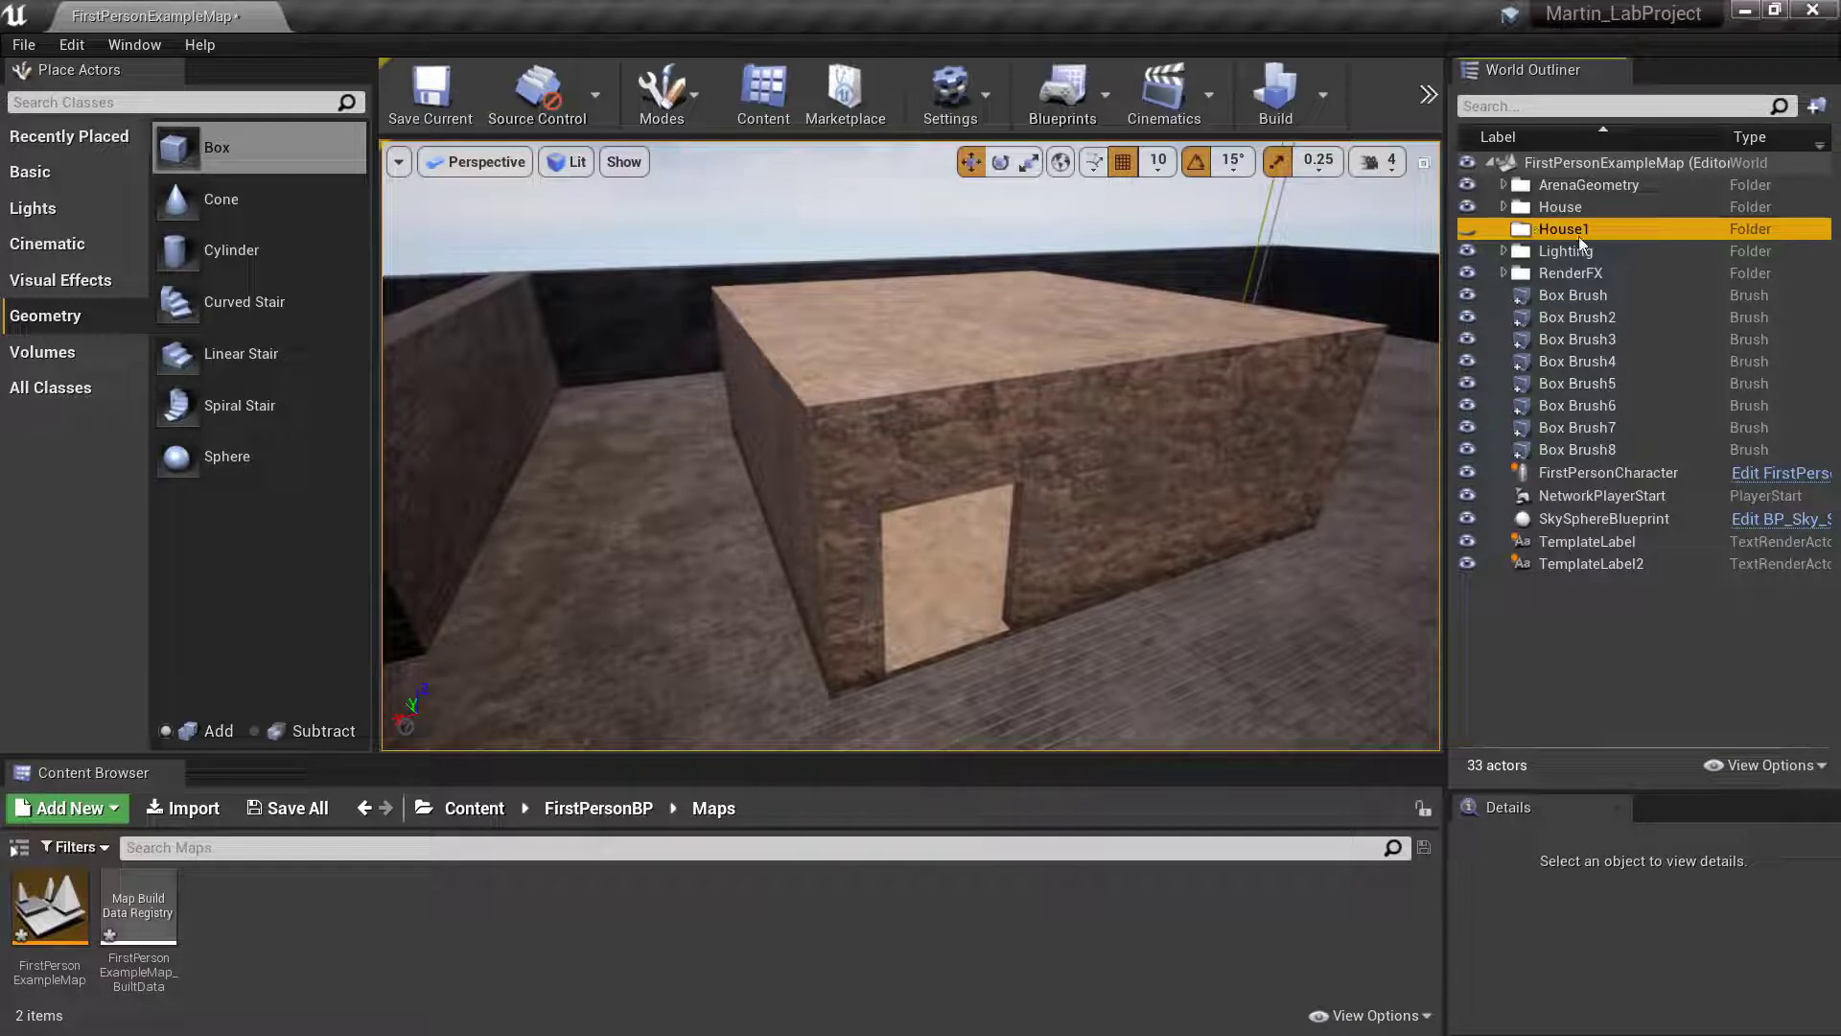
- Duplicate the Door1_Sub, House_Inside and House_Outside brushes together and move the copies into the House1 folder
{"action": "left_click", "coordinate": [1504, 207]}
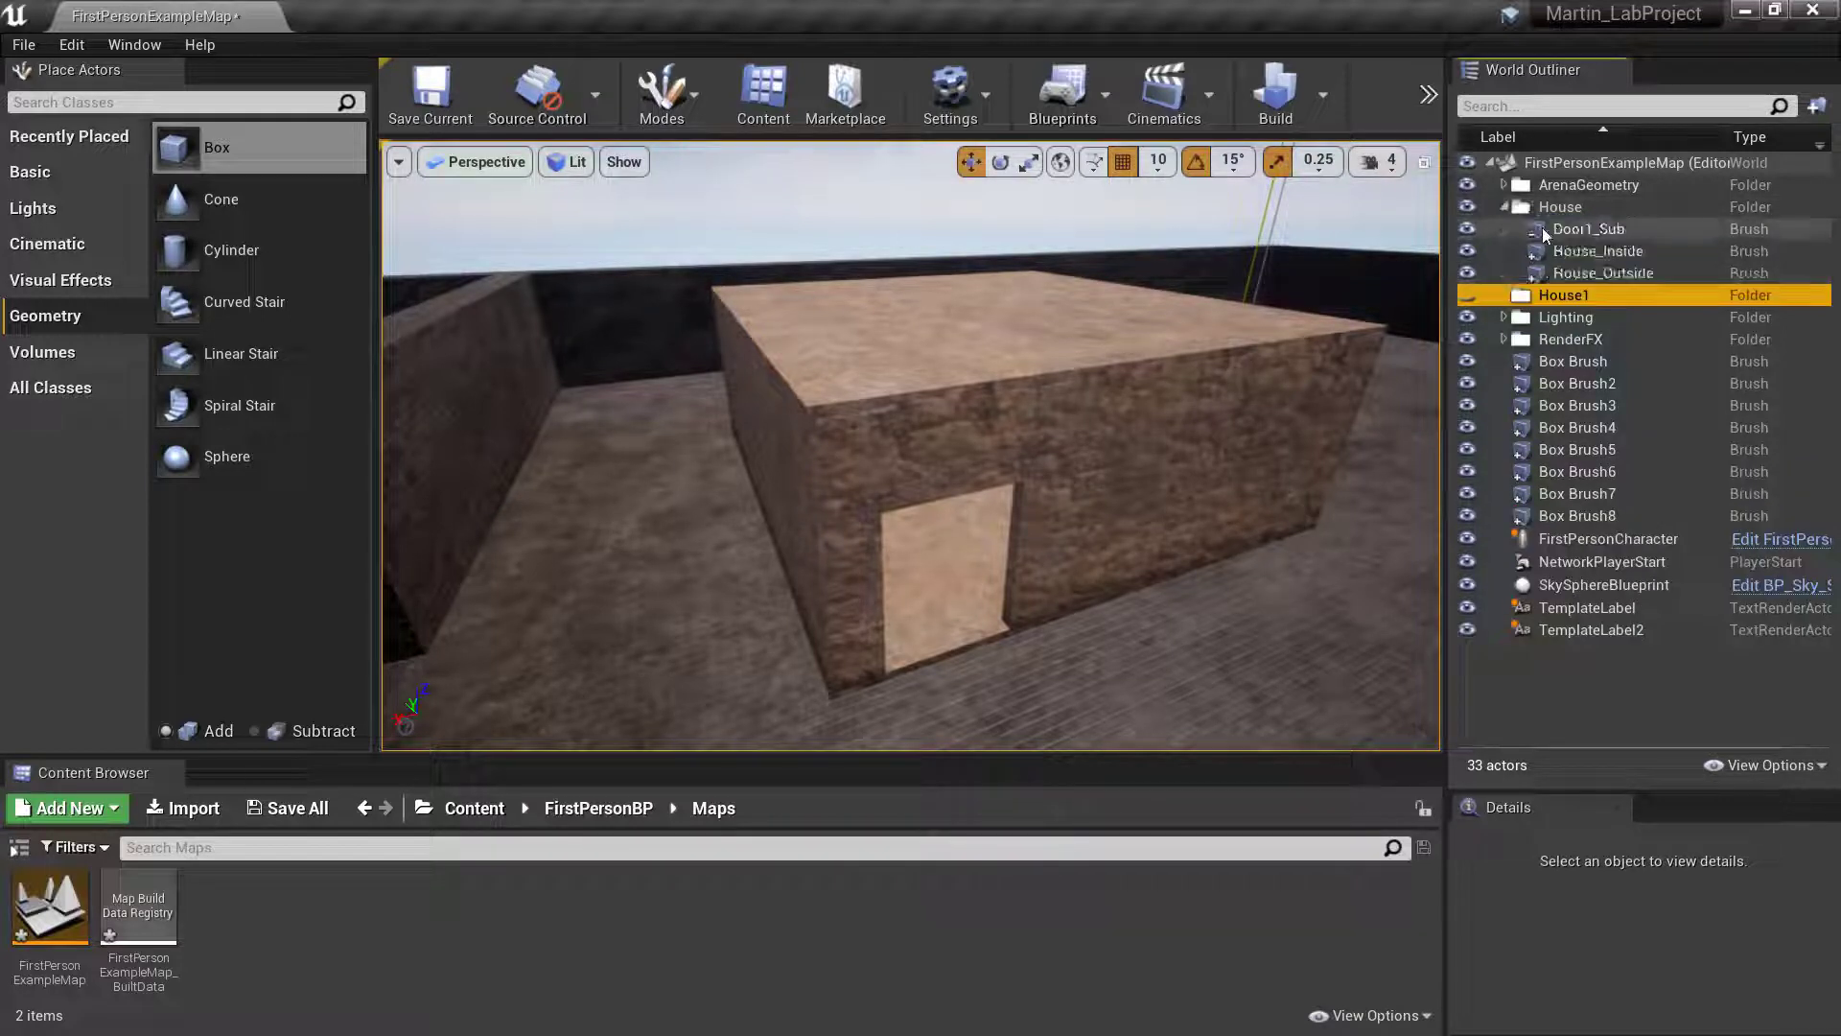
{"action": "left_click", "coordinate": [1557, 230]}
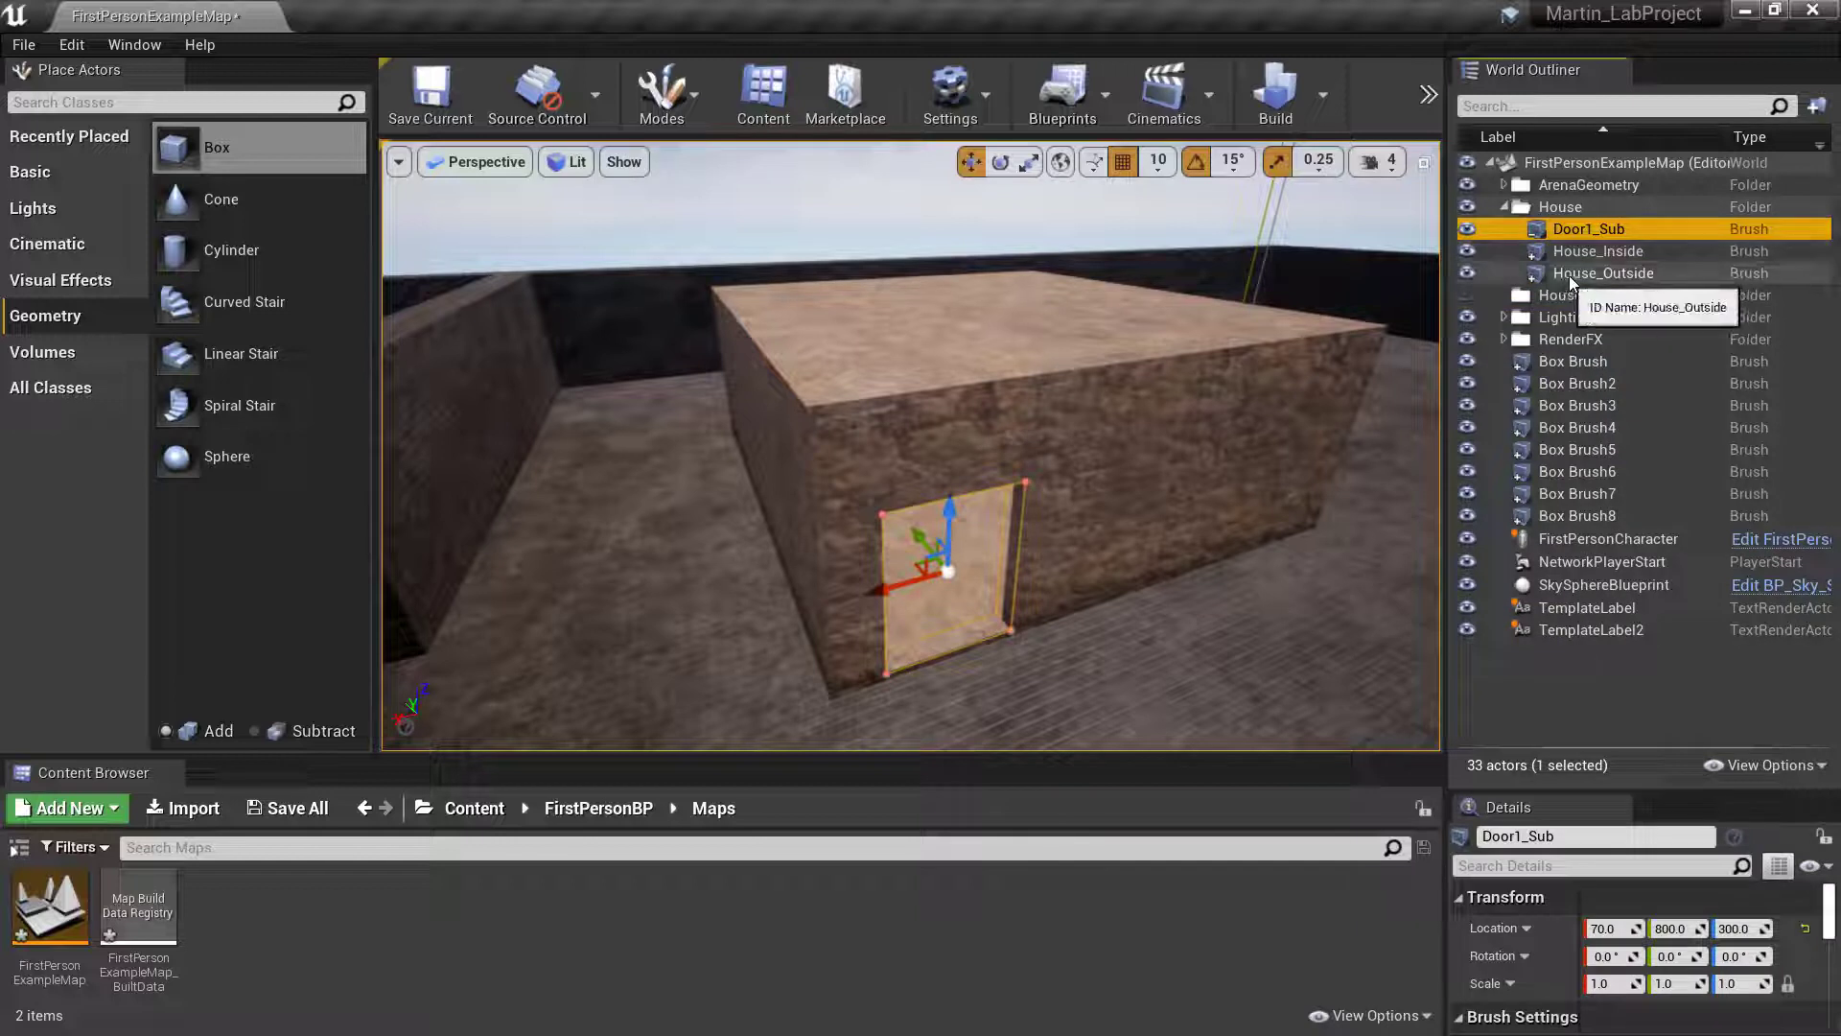
{"action": "left_click", "coordinate": [1569, 275], "text": "shift"}
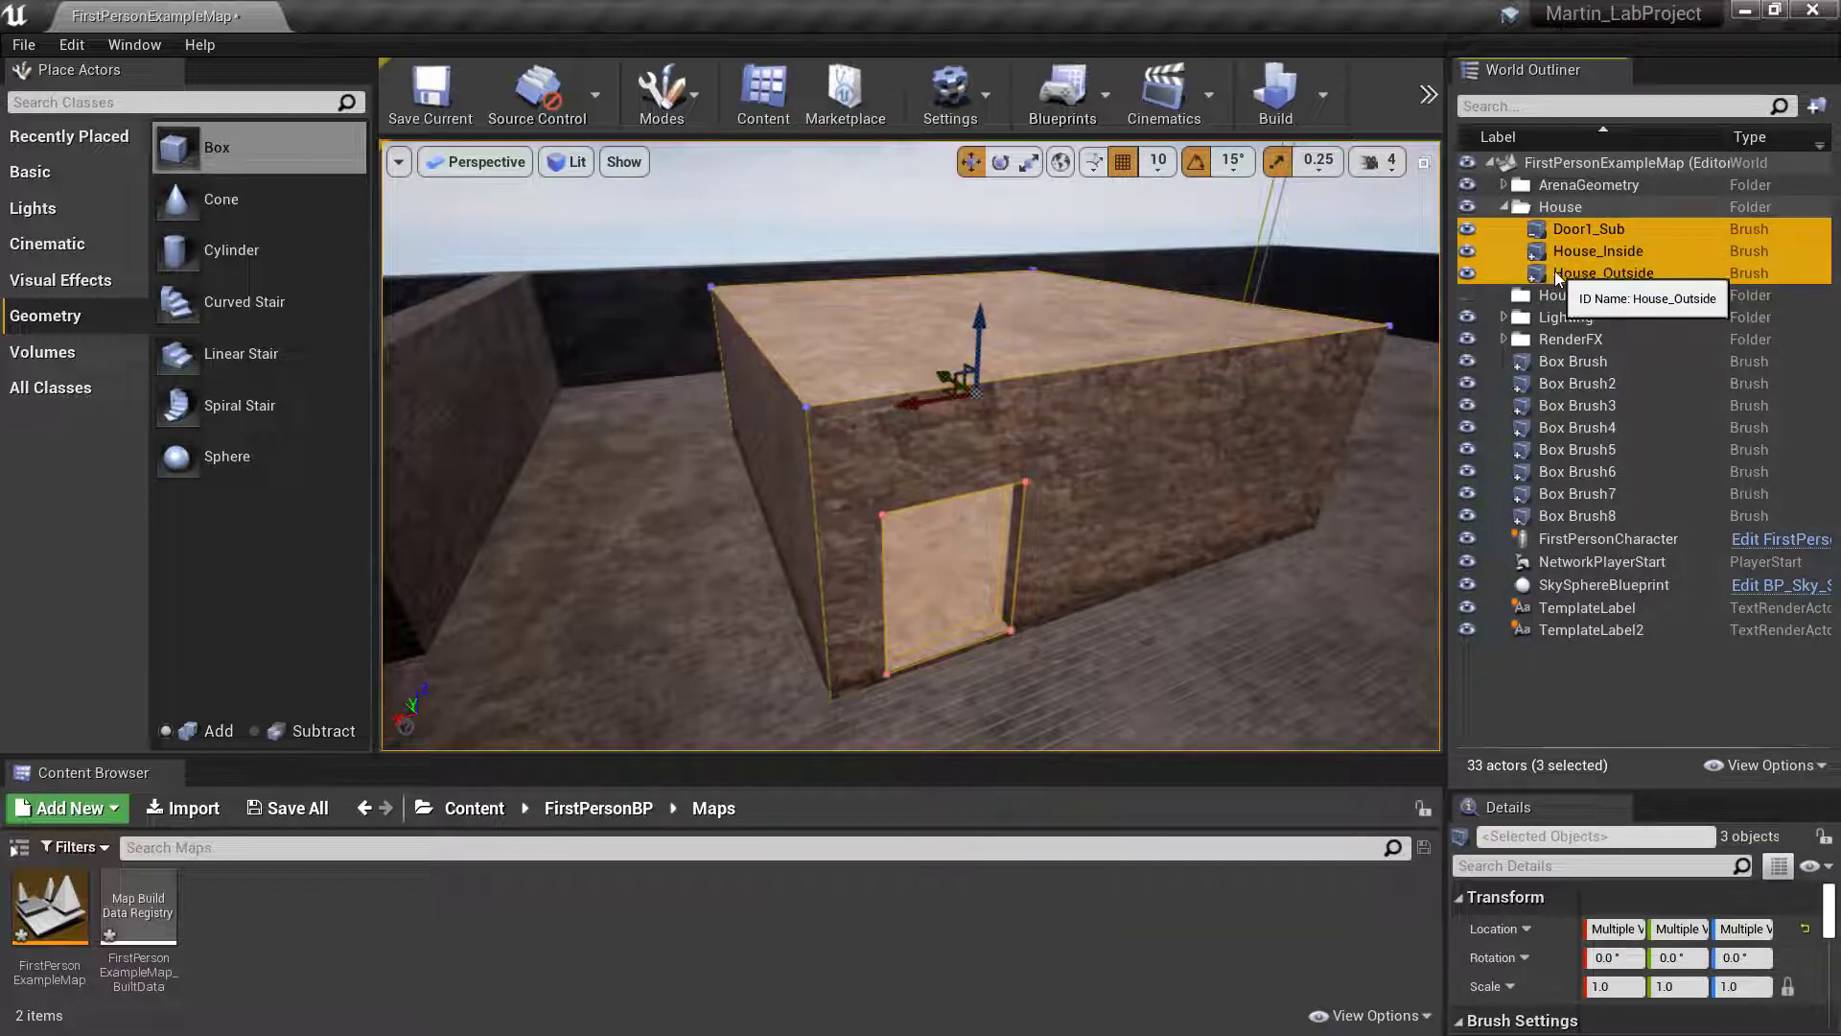
{"action": "right_click", "coordinate": [1563, 276]}
{"action": "mouse_move", "coordinate": [1642, 500]}
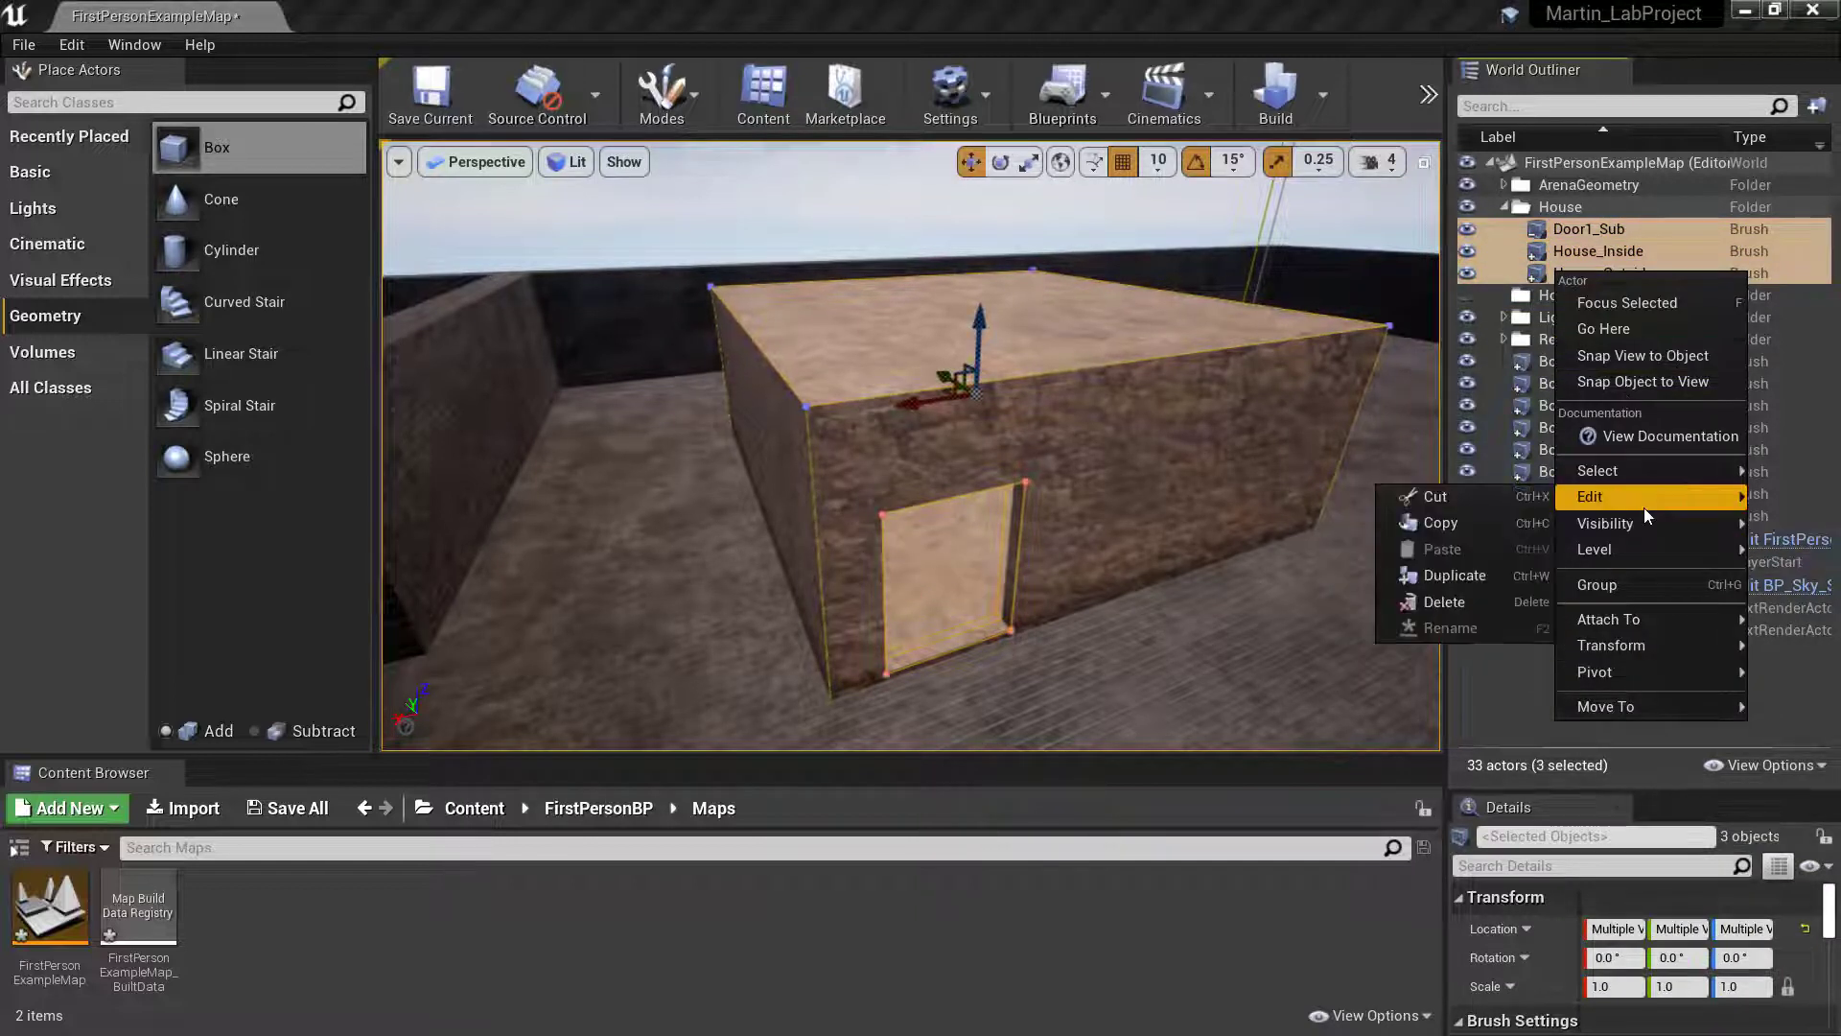
{"action": "left_click", "coordinate": [1461, 579]}
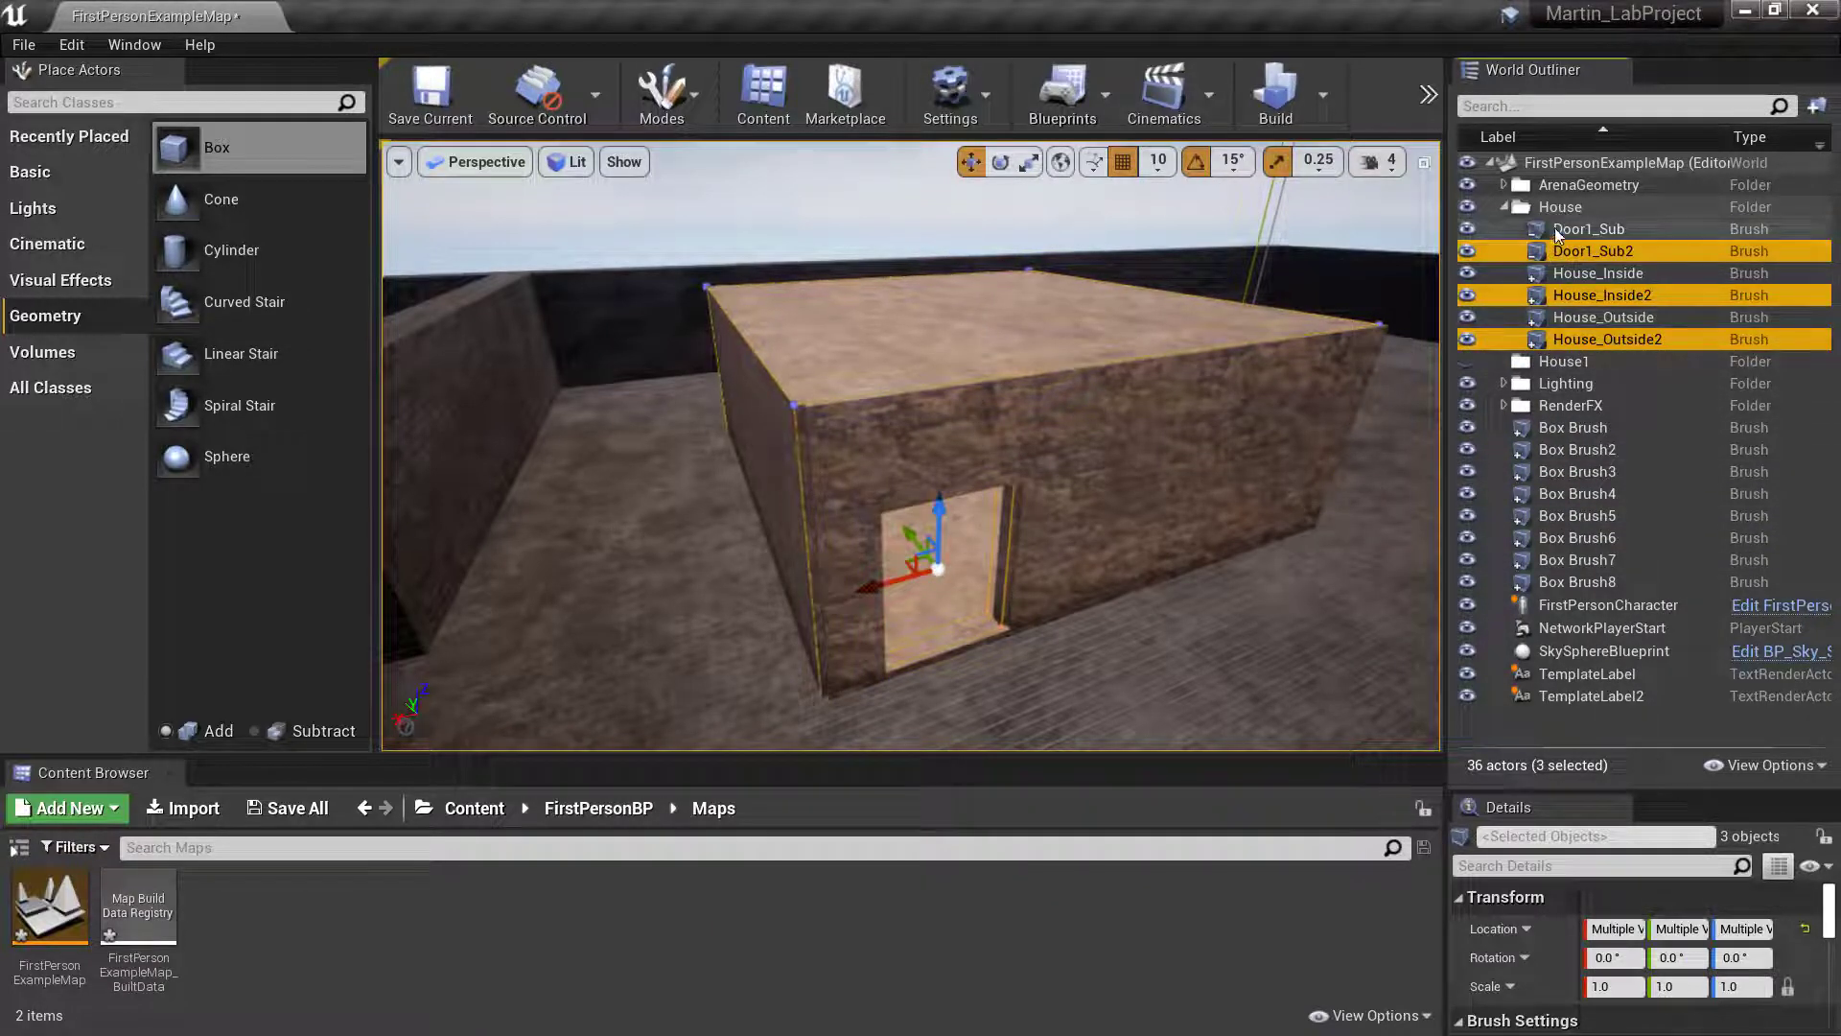
{"action": "left_click_drag", "start_coordinate": [1538, 255], "coordinate": [1545, 362]}
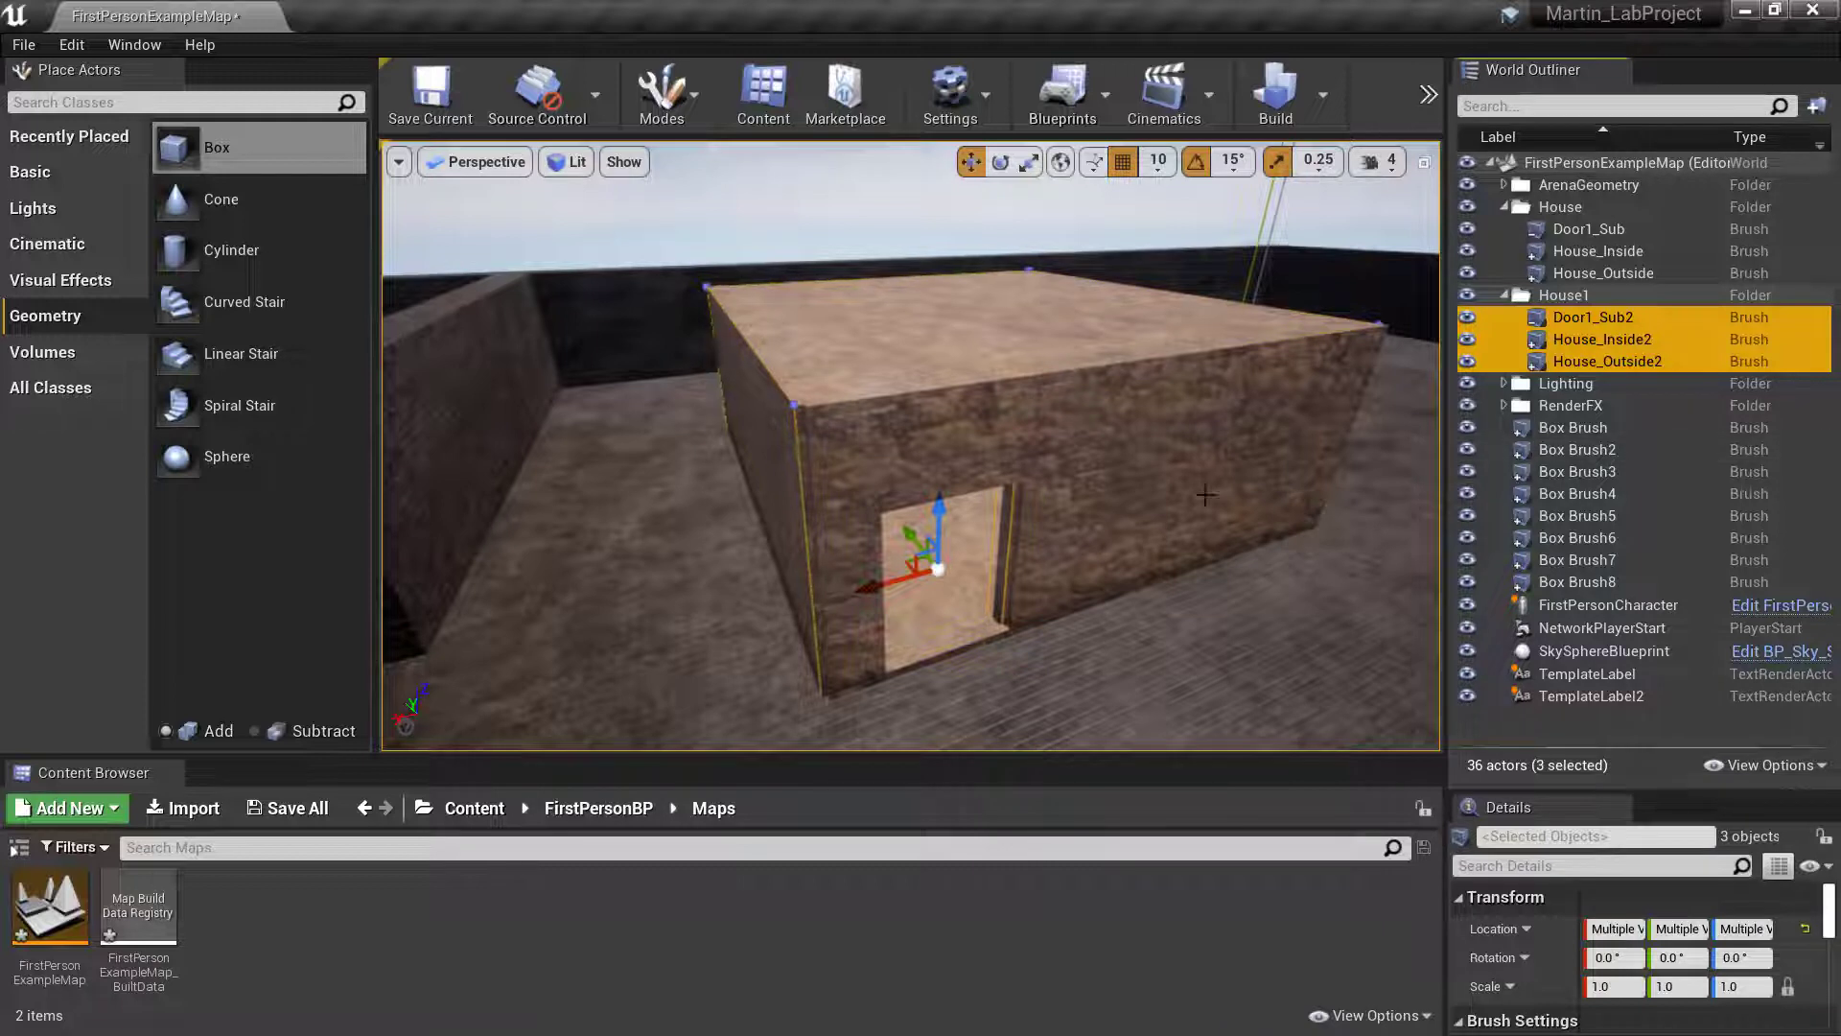
- Raise the copied brushes about 420 units to form an upper storey and shift them towards the lower walls
{"action": "mouse_move", "coordinate": [939, 500]}
{"action": "left_mouse_down"}
{"action": "mouse_move", "coordinate": [914, 119]}
{"action": "mouse_move", "coordinate": [939, 211]}
{"action": "left_mouse_up"}
{"action": "right_click_drag", "start_coordinate": [997, 408], "coordinate": [1122, 301]}
{"action": "key", "text": "d"}
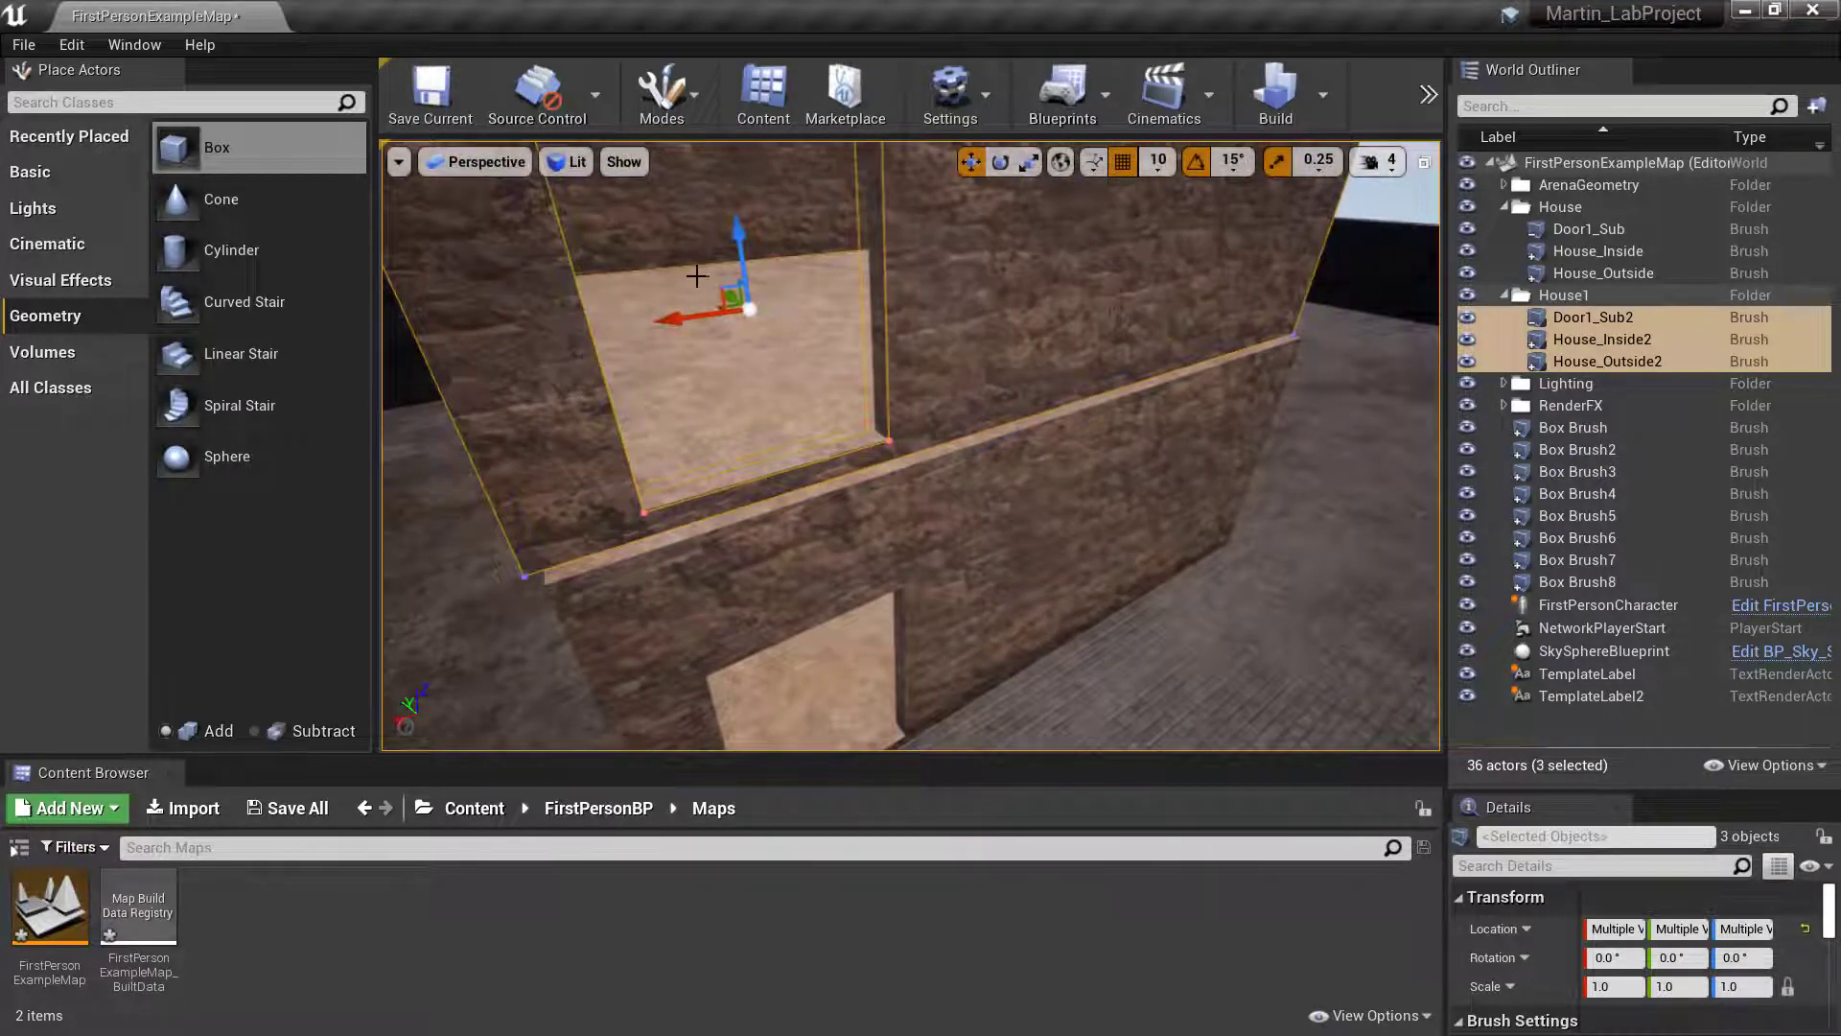
{"action": "left_click_drag", "start_coordinate": [674, 324], "coordinate": [695, 315]}
{"action": "key", "text": "a"}
{"action": "right_click_drag", "start_coordinate": [896, 304], "coordinate": [895, 304]}
{"action": "key", "text": "s"}
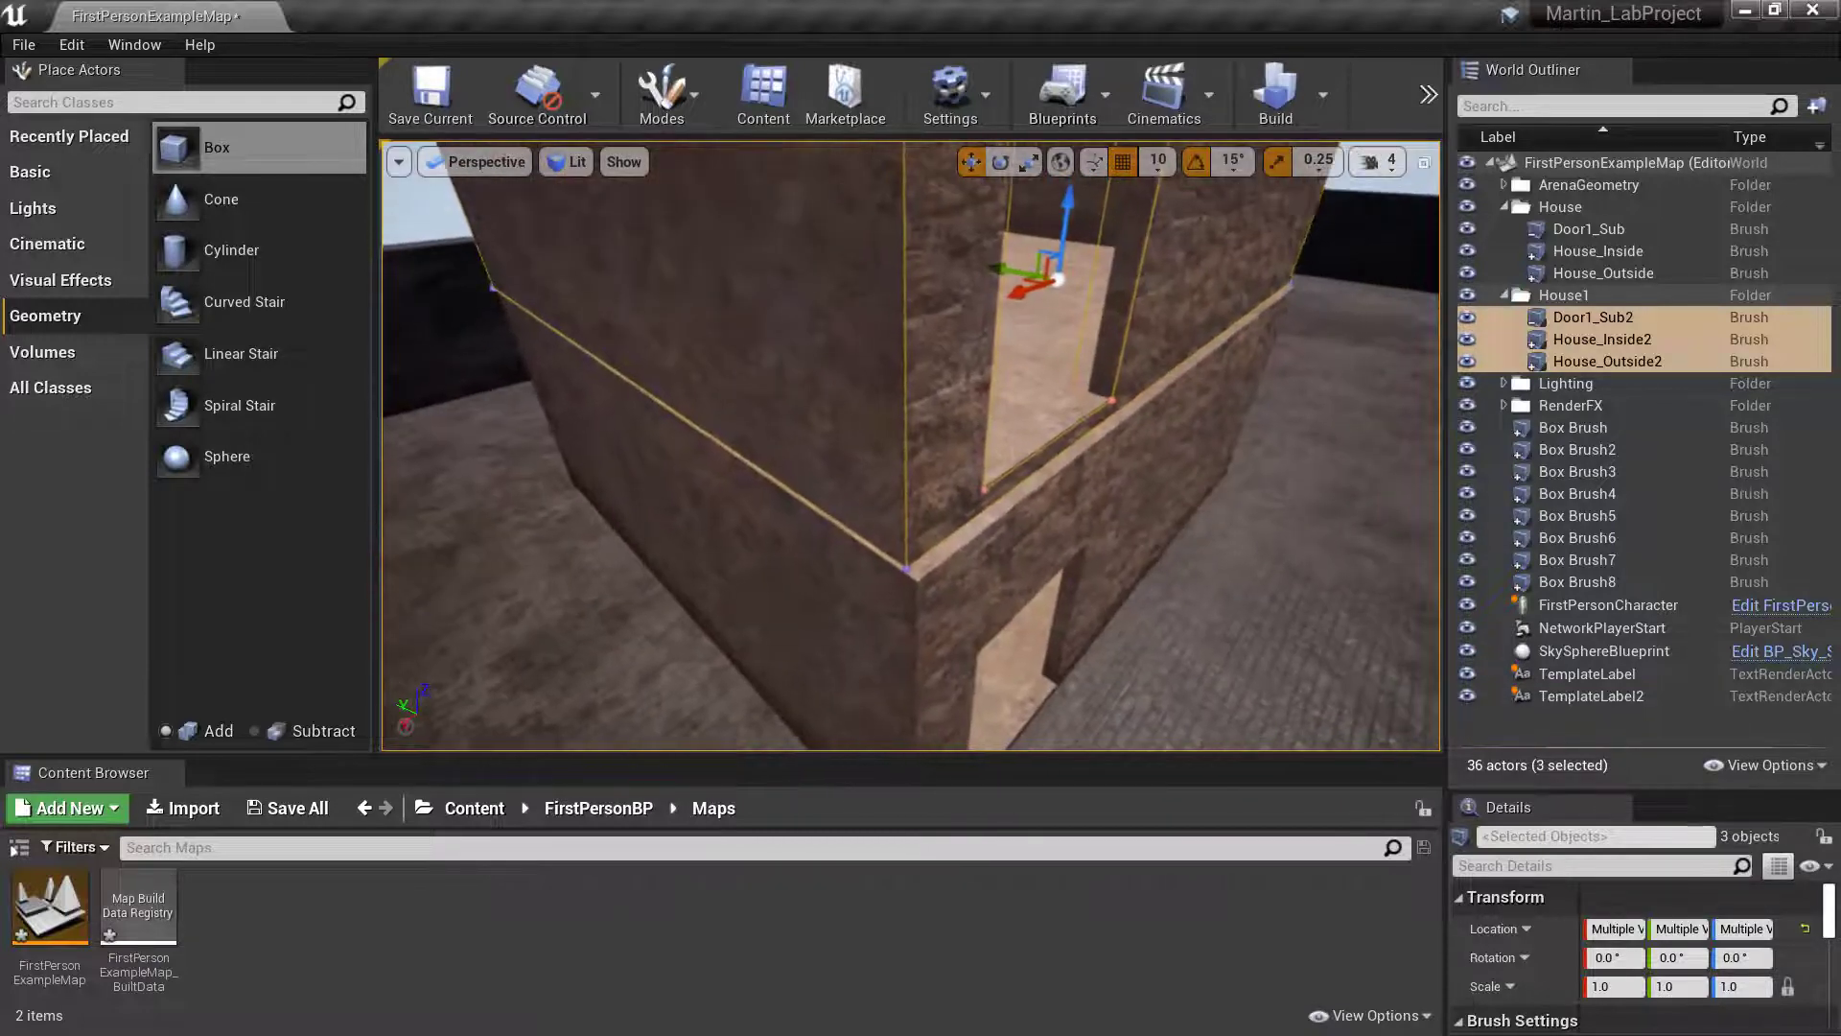
{"action": "left_click_drag", "start_coordinate": [1010, 268], "coordinate": [1022, 273]}
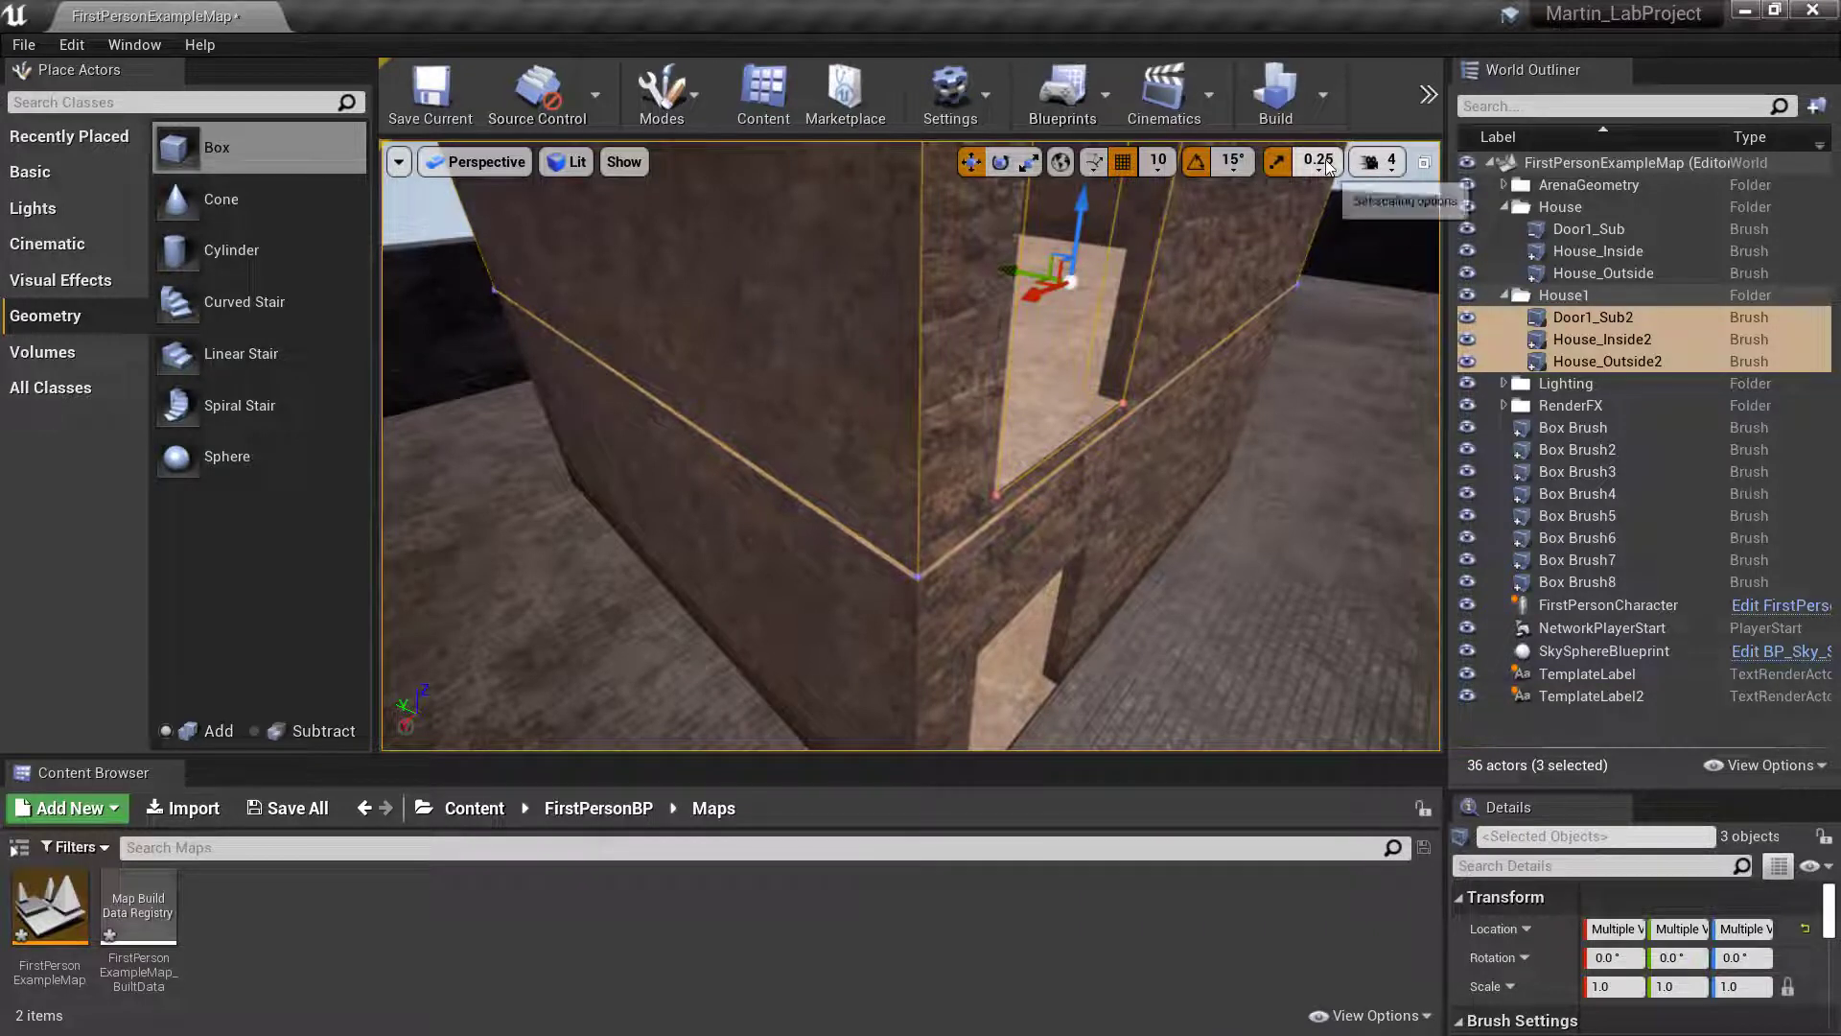
- Set the position grid snap to 1 and finely align the upper storey with the lower house's walls
{"action": "left_click", "coordinate": [1159, 161]}
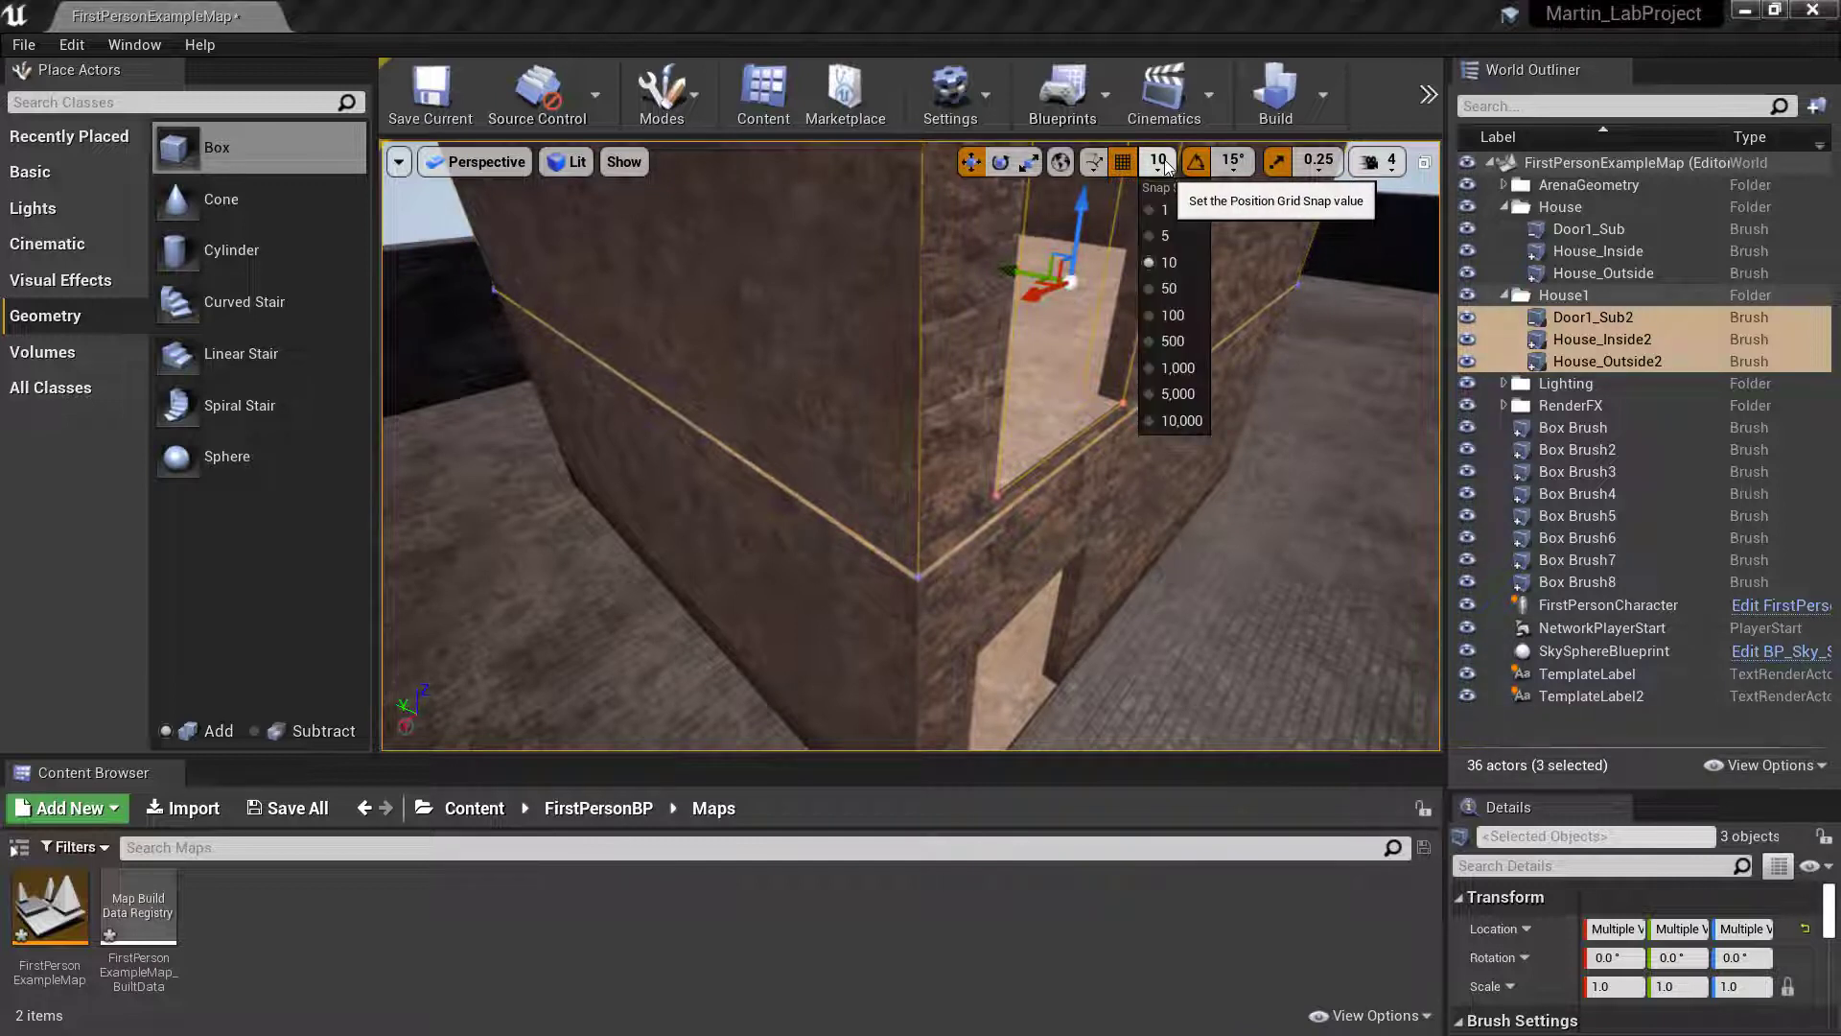
{"action": "left_click", "coordinate": [1164, 213]}
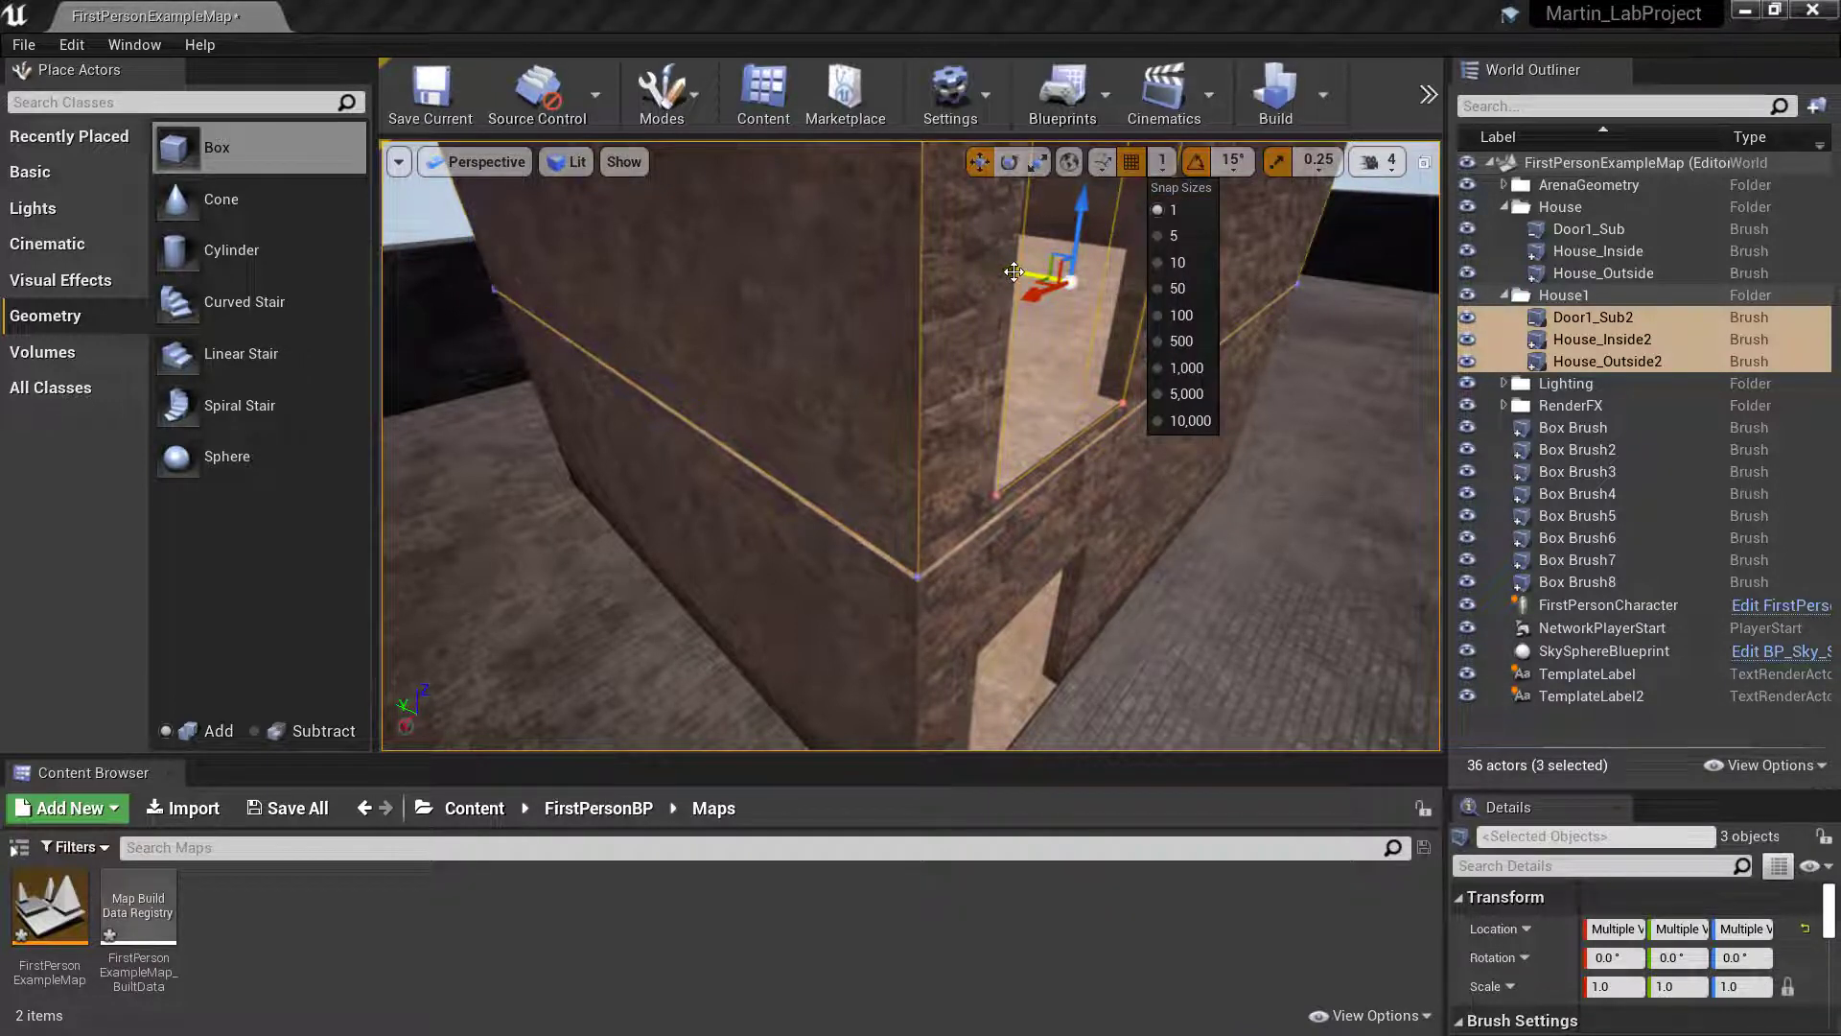
{"action": "left_click_drag", "start_coordinate": [1010, 270], "coordinate": [1018, 270]}
{"action": "mouse_move", "coordinate": [1013, 272]}
{"action": "right_mouse_down"}
{"action": "mouse_move", "coordinate": [1017, 293]}
{"action": "mouse_move", "coordinate": [986, 240]}
{"action": "right_mouse_up"}
{"action": "key", "text": "w"}
{"action": "key", "text": "s"}
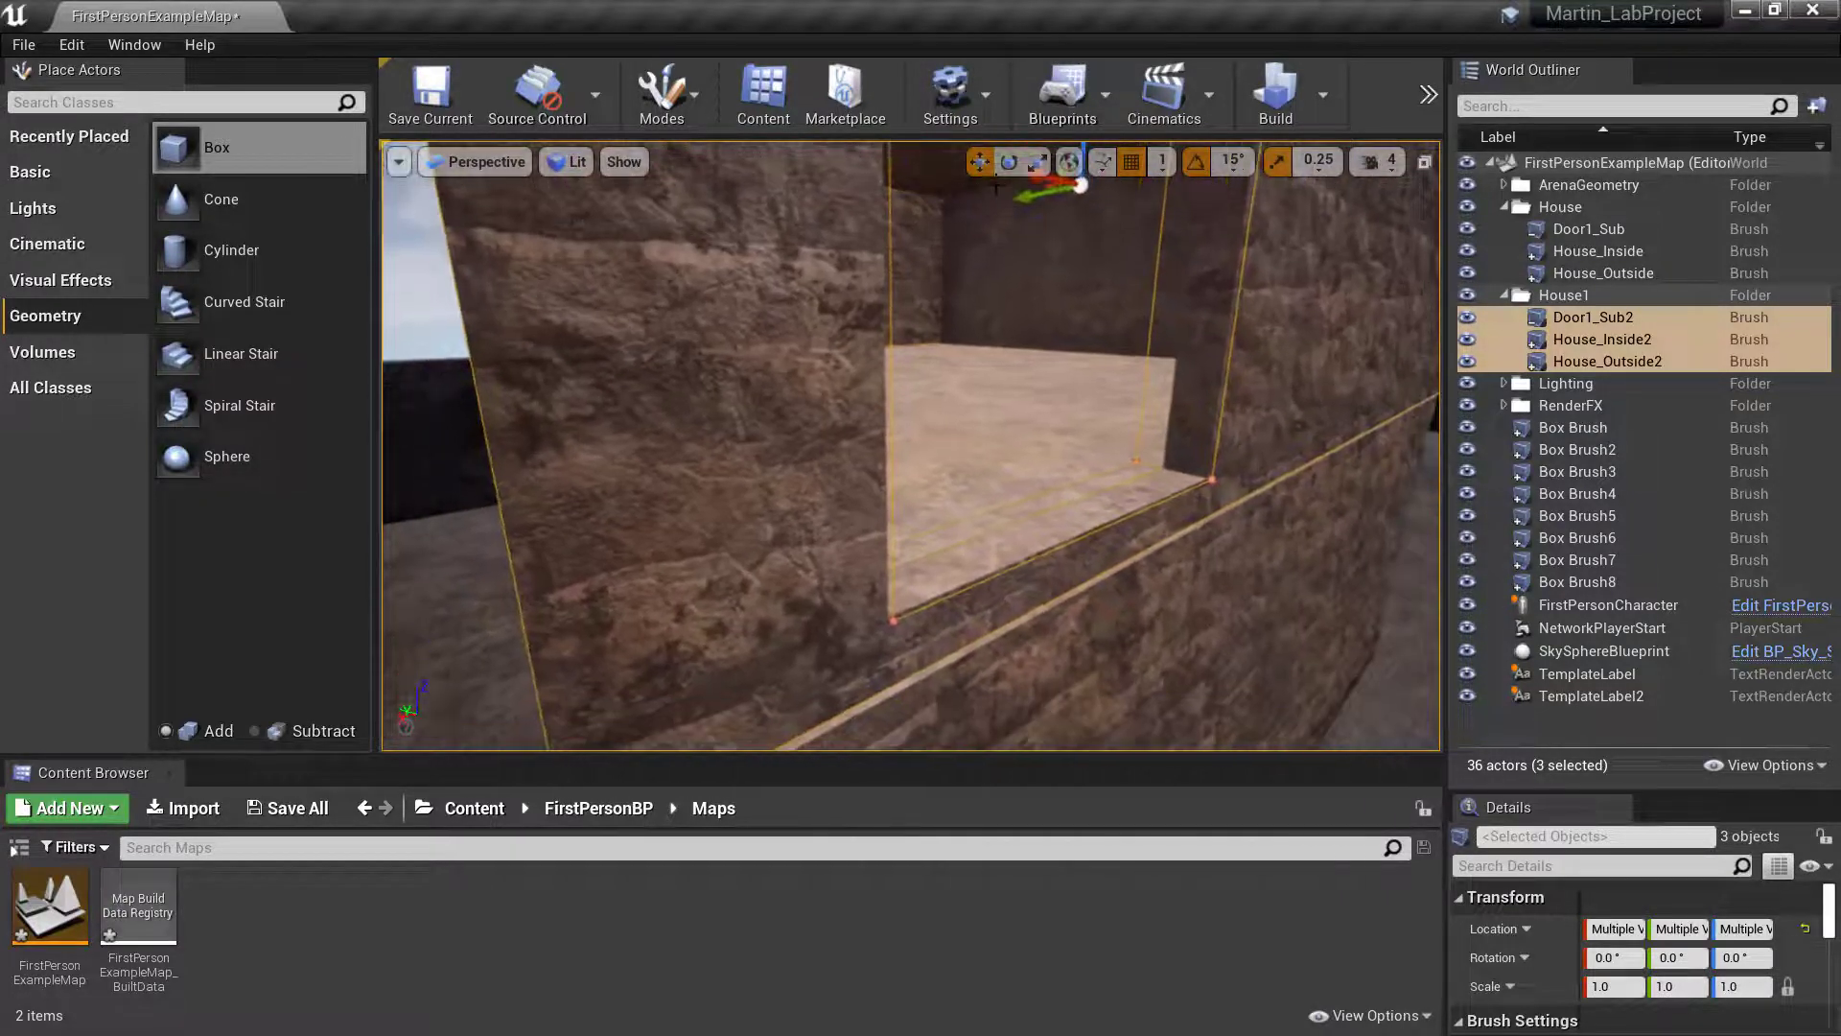
{"action": "left_click_drag", "start_coordinate": [1019, 204], "coordinate": [1028, 201]}
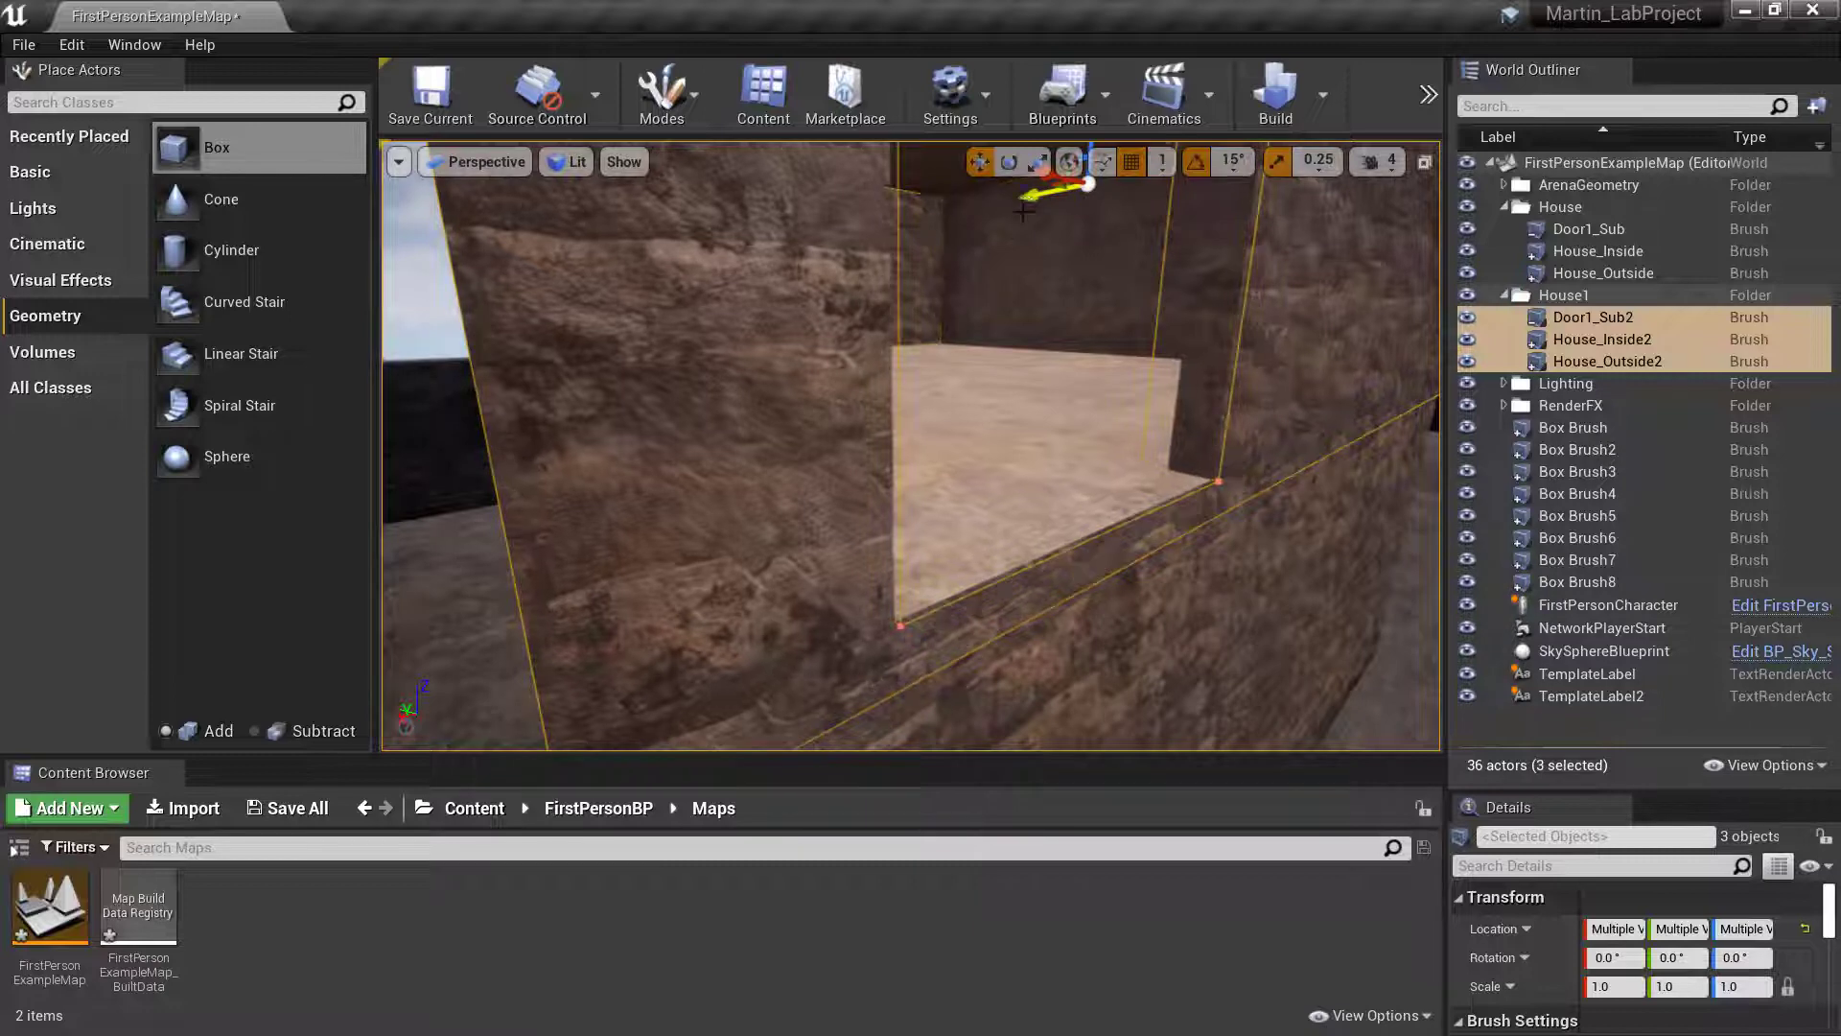
- Try snapping the upper-storey brushes to the floor twice, undoing the snap each time
{"action": "mouse_move", "coordinate": [1009, 303]}
{"action": "right_mouse_down"}
{"action": "mouse_move", "coordinate": [978, 343]}
{"action": "mouse_move", "coordinate": [1005, 341]}
{"action": "mouse_move", "coordinate": [982, 326]}
{"action": "mouse_move", "coordinate": [963, 355]}
{"action": "mouse_move", "coordinate": [1055, 438]}
{"action": "right_mouse_up"}
{"action": "key", "text": "a"}
{"action": "key", "text": "f"}
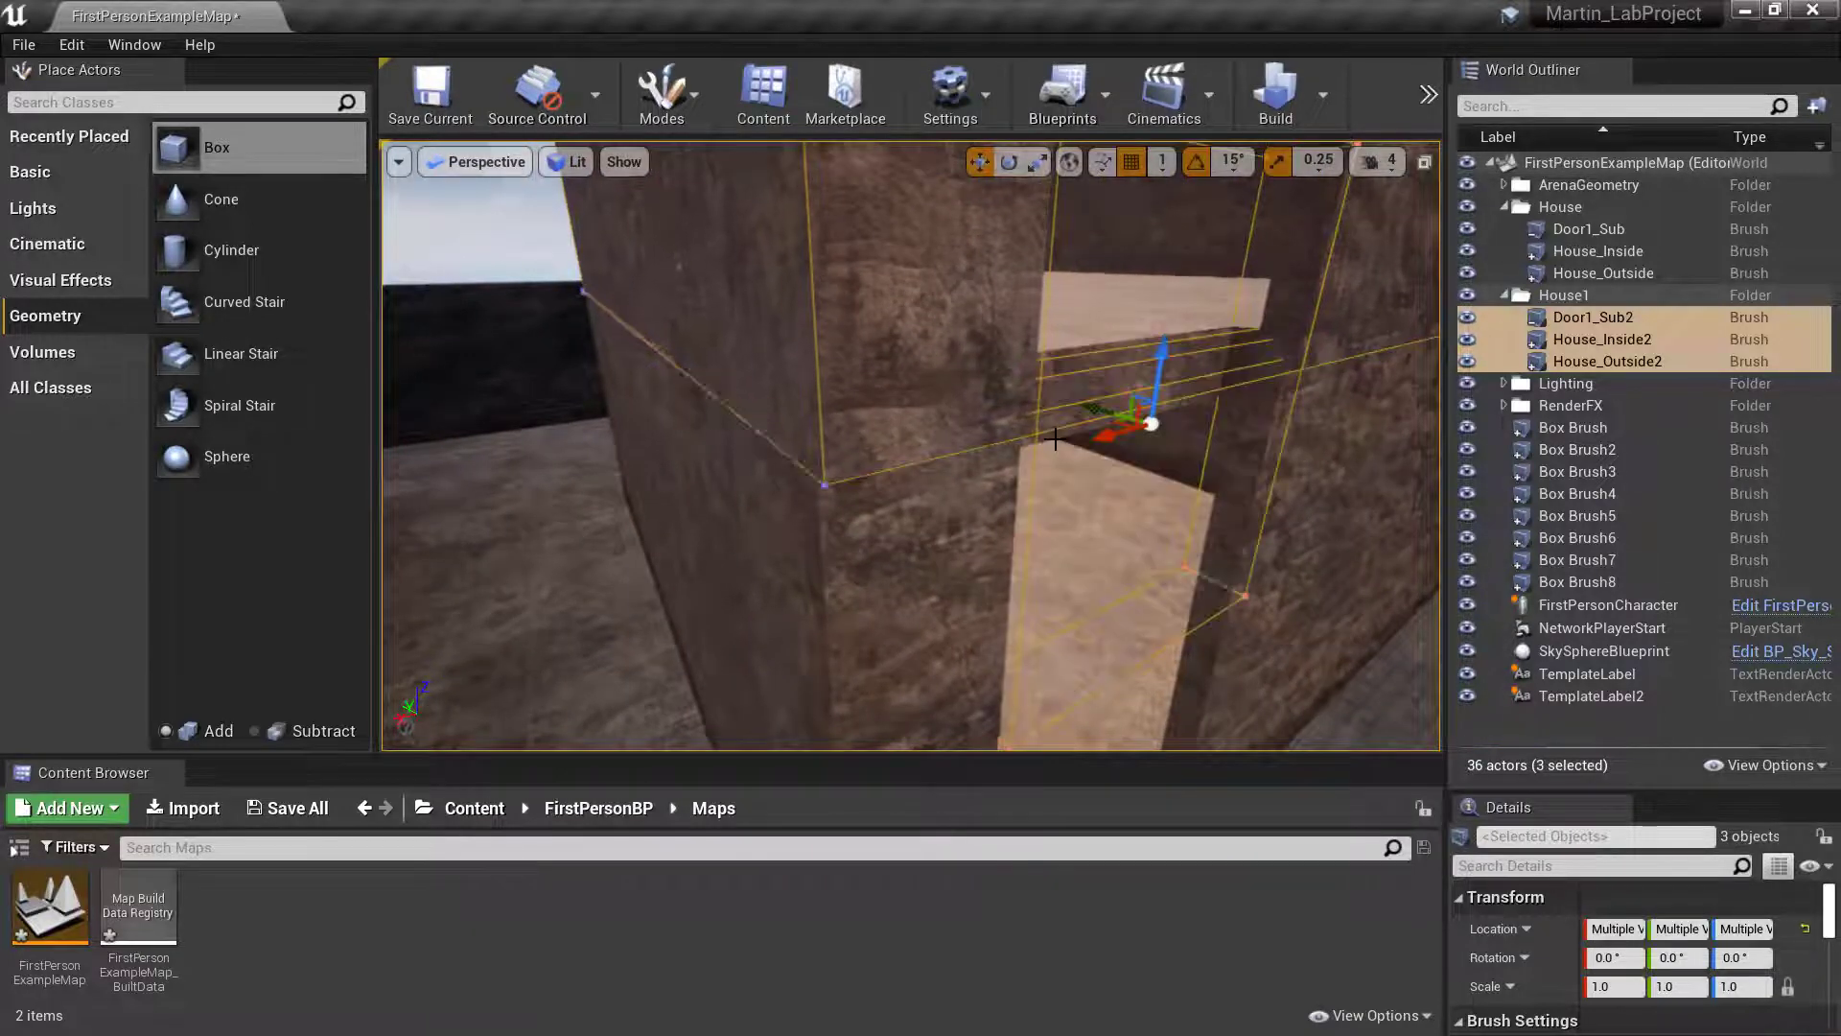
{"action": "key", "text": "ctrl+z"}
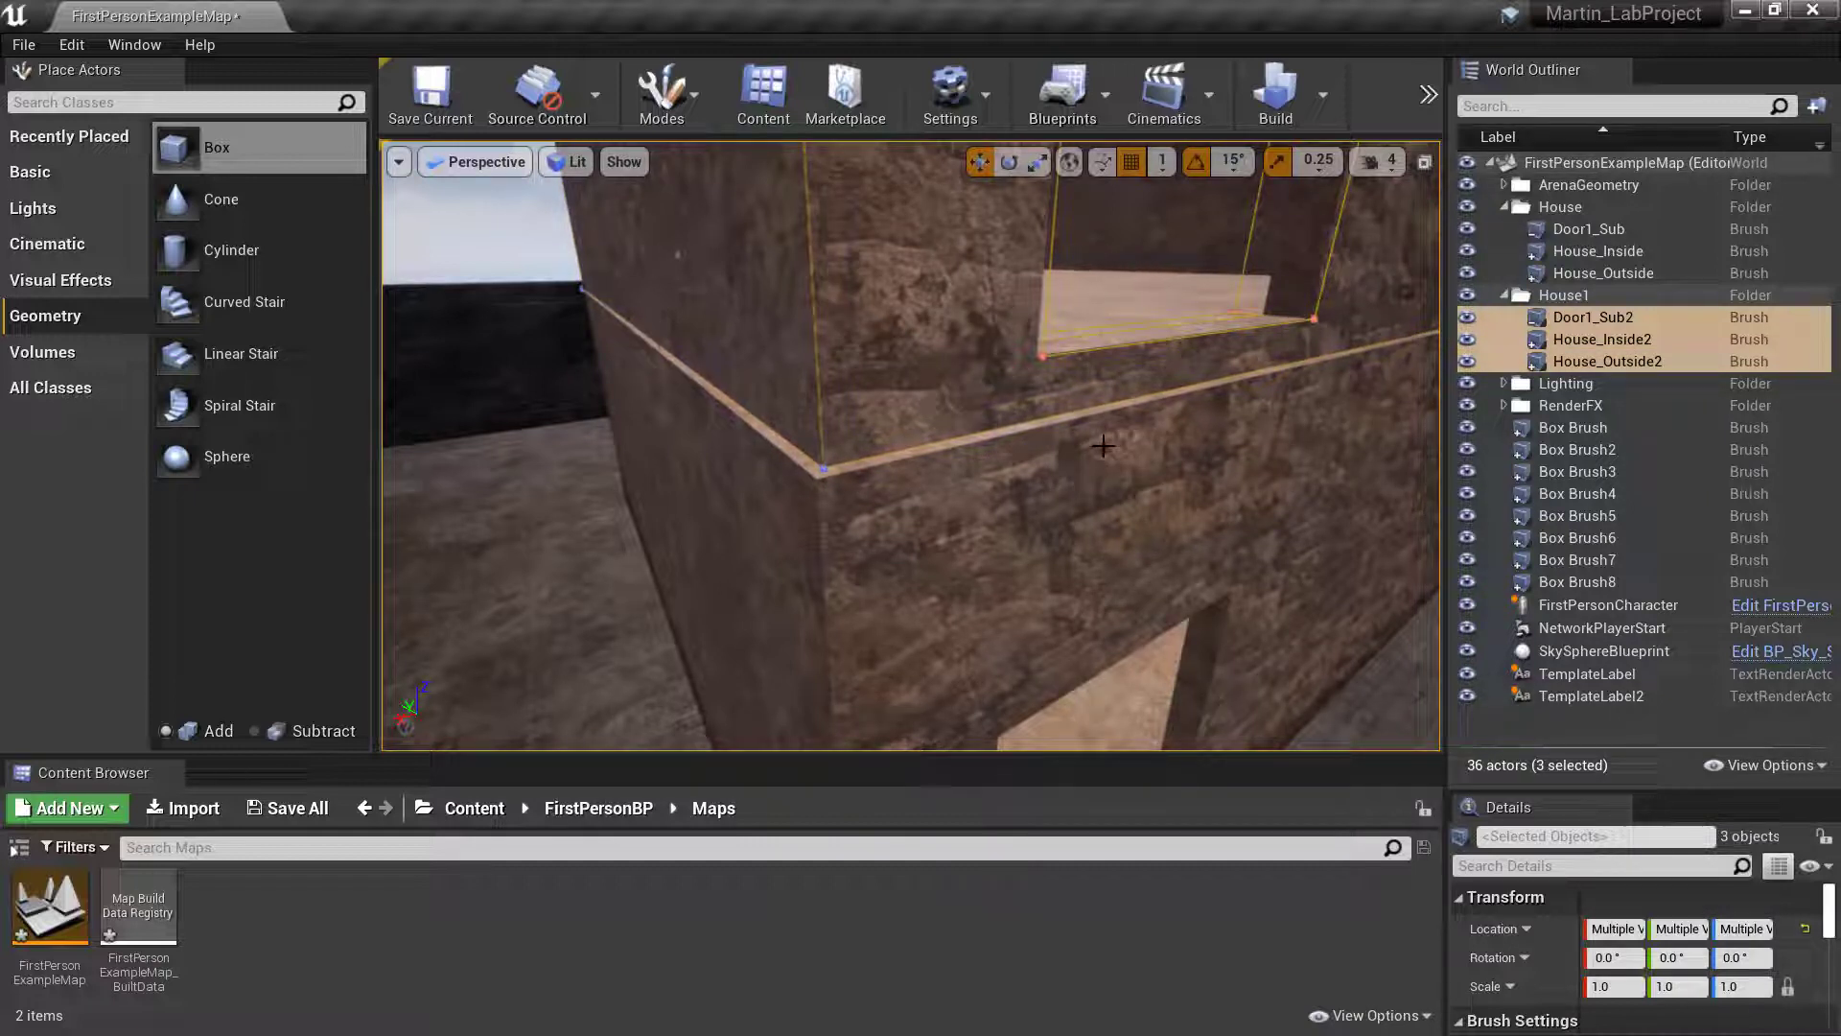
{"action": "key", "text": "f"}
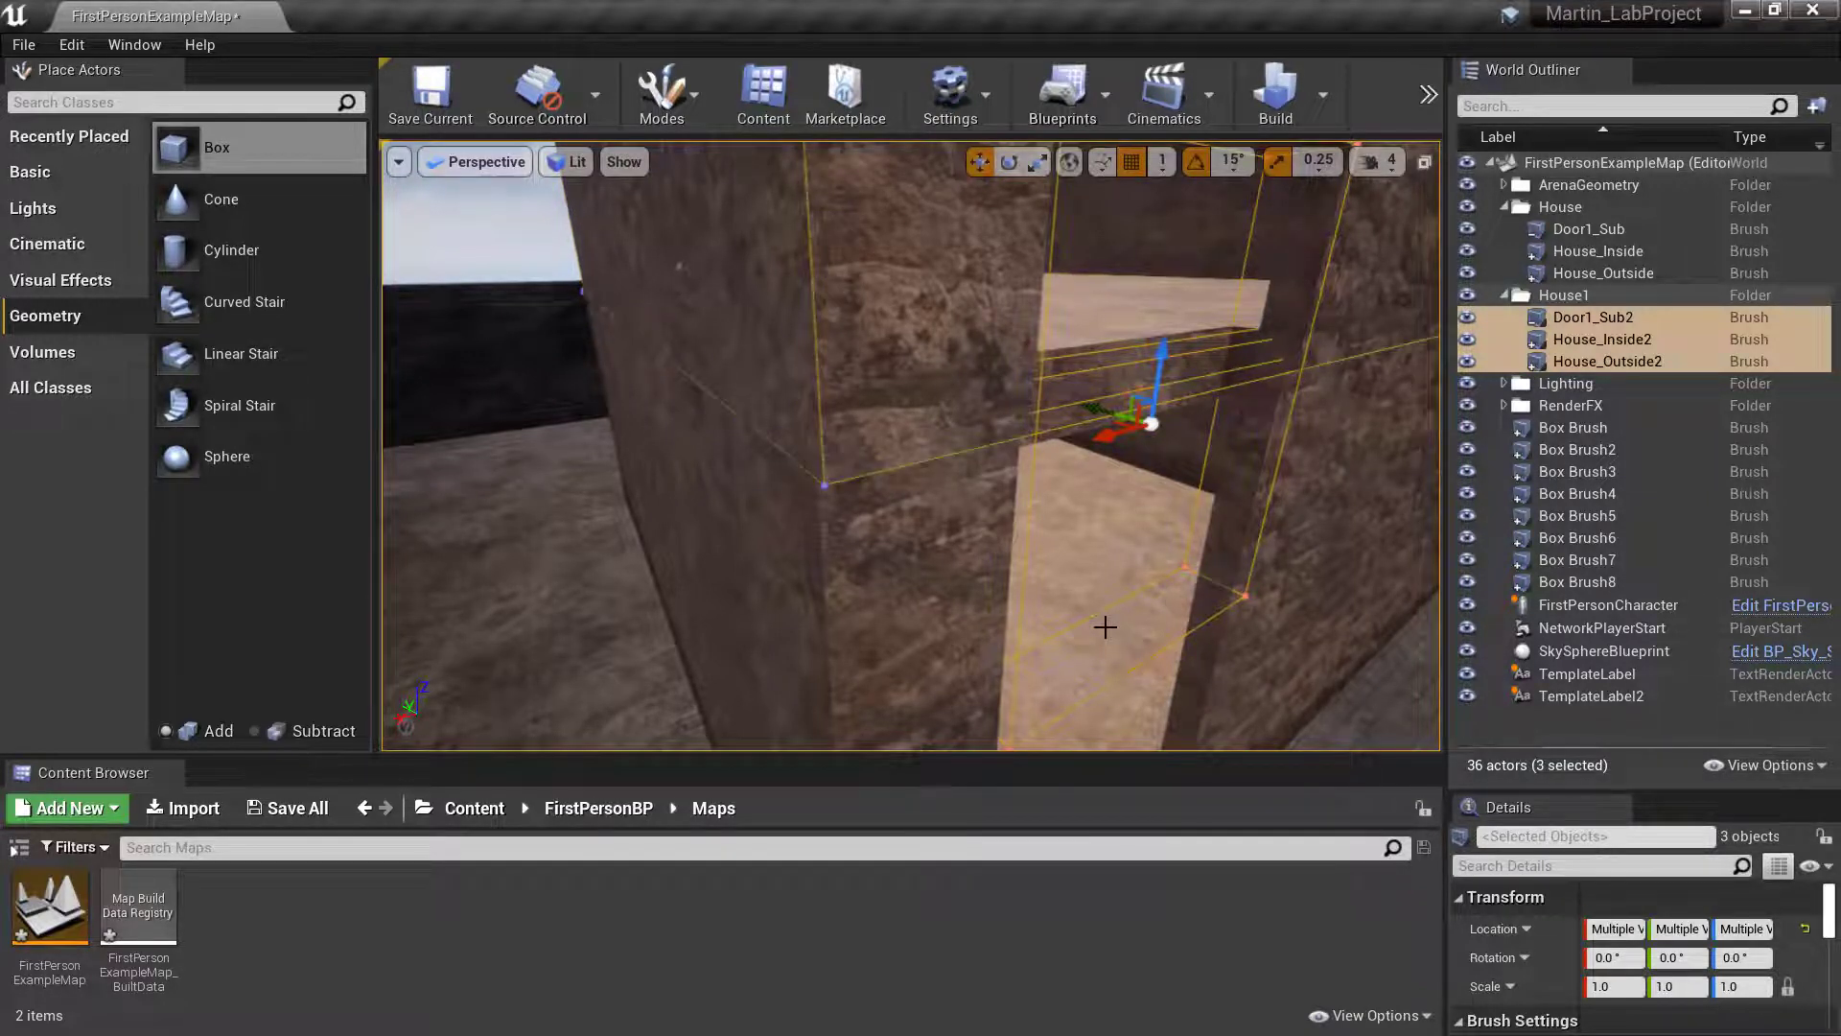
{"action": "key", "text": "ctrl+z"}
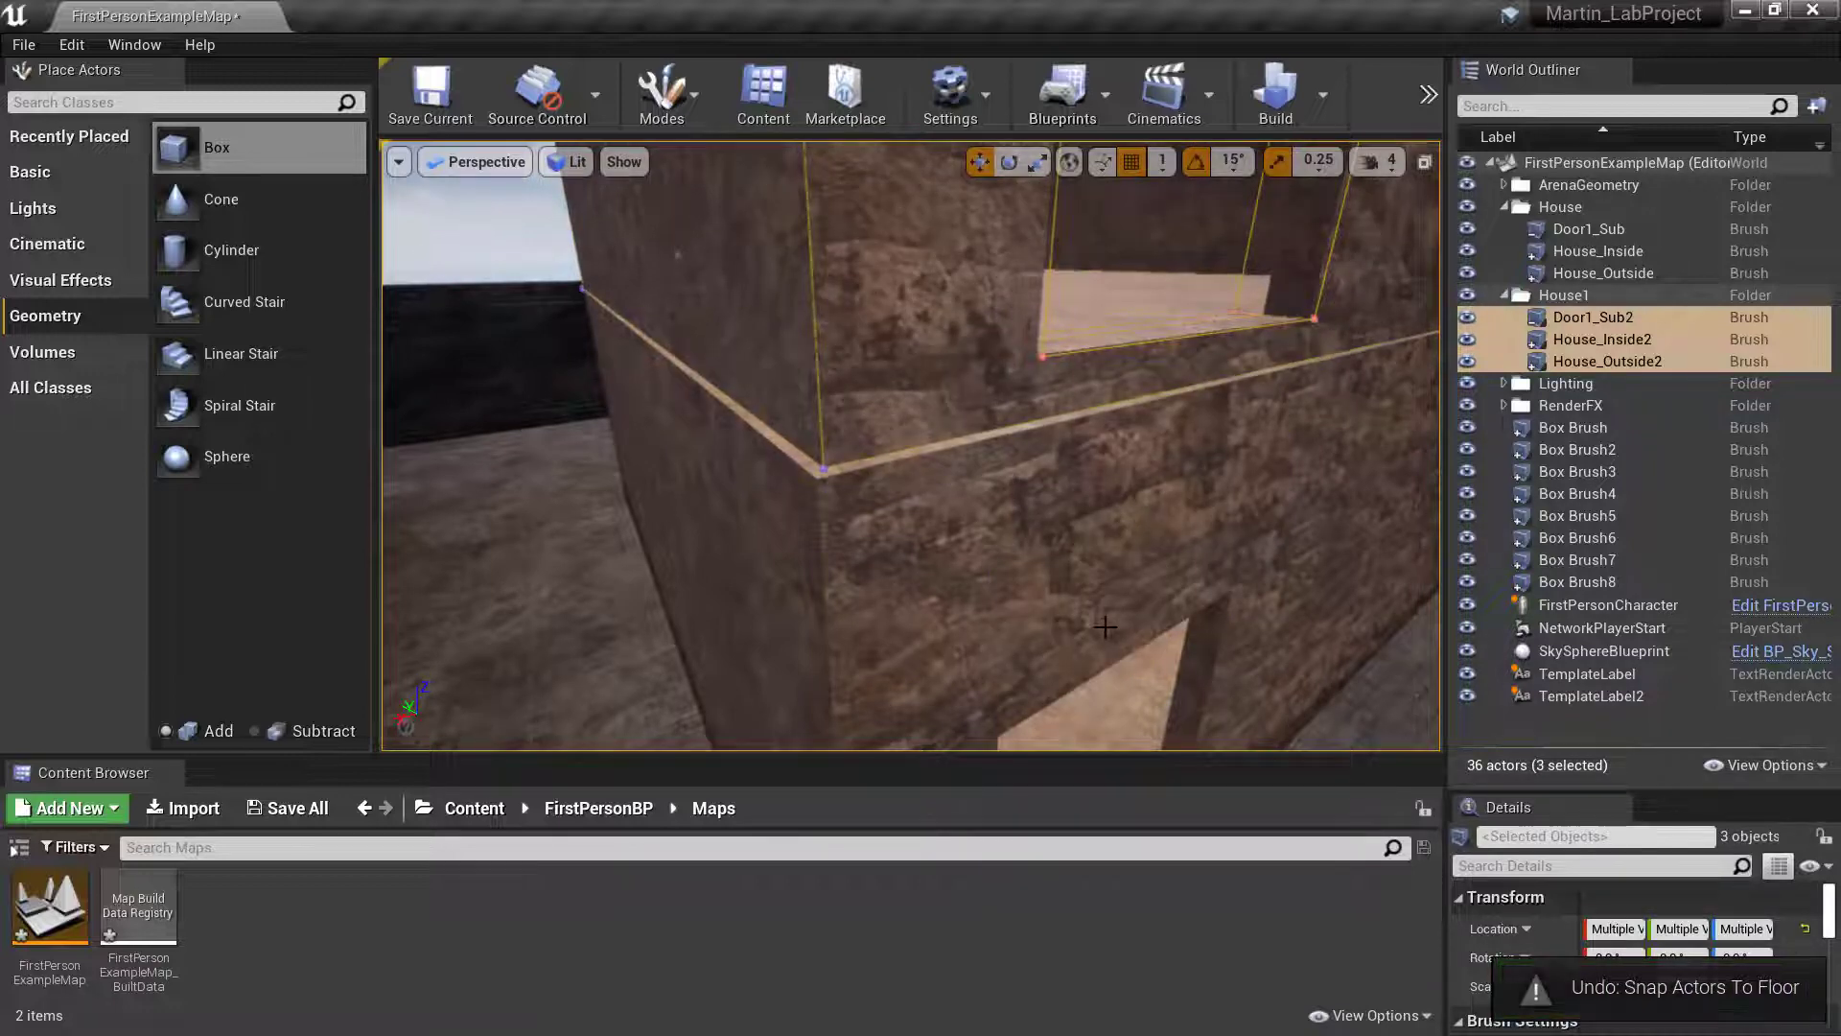
- Examine the actor options for the three House1 brushes, and select the lower and upper outer walls individually in the level
{"action": "left_click", "coordinate": [1586, 323]}
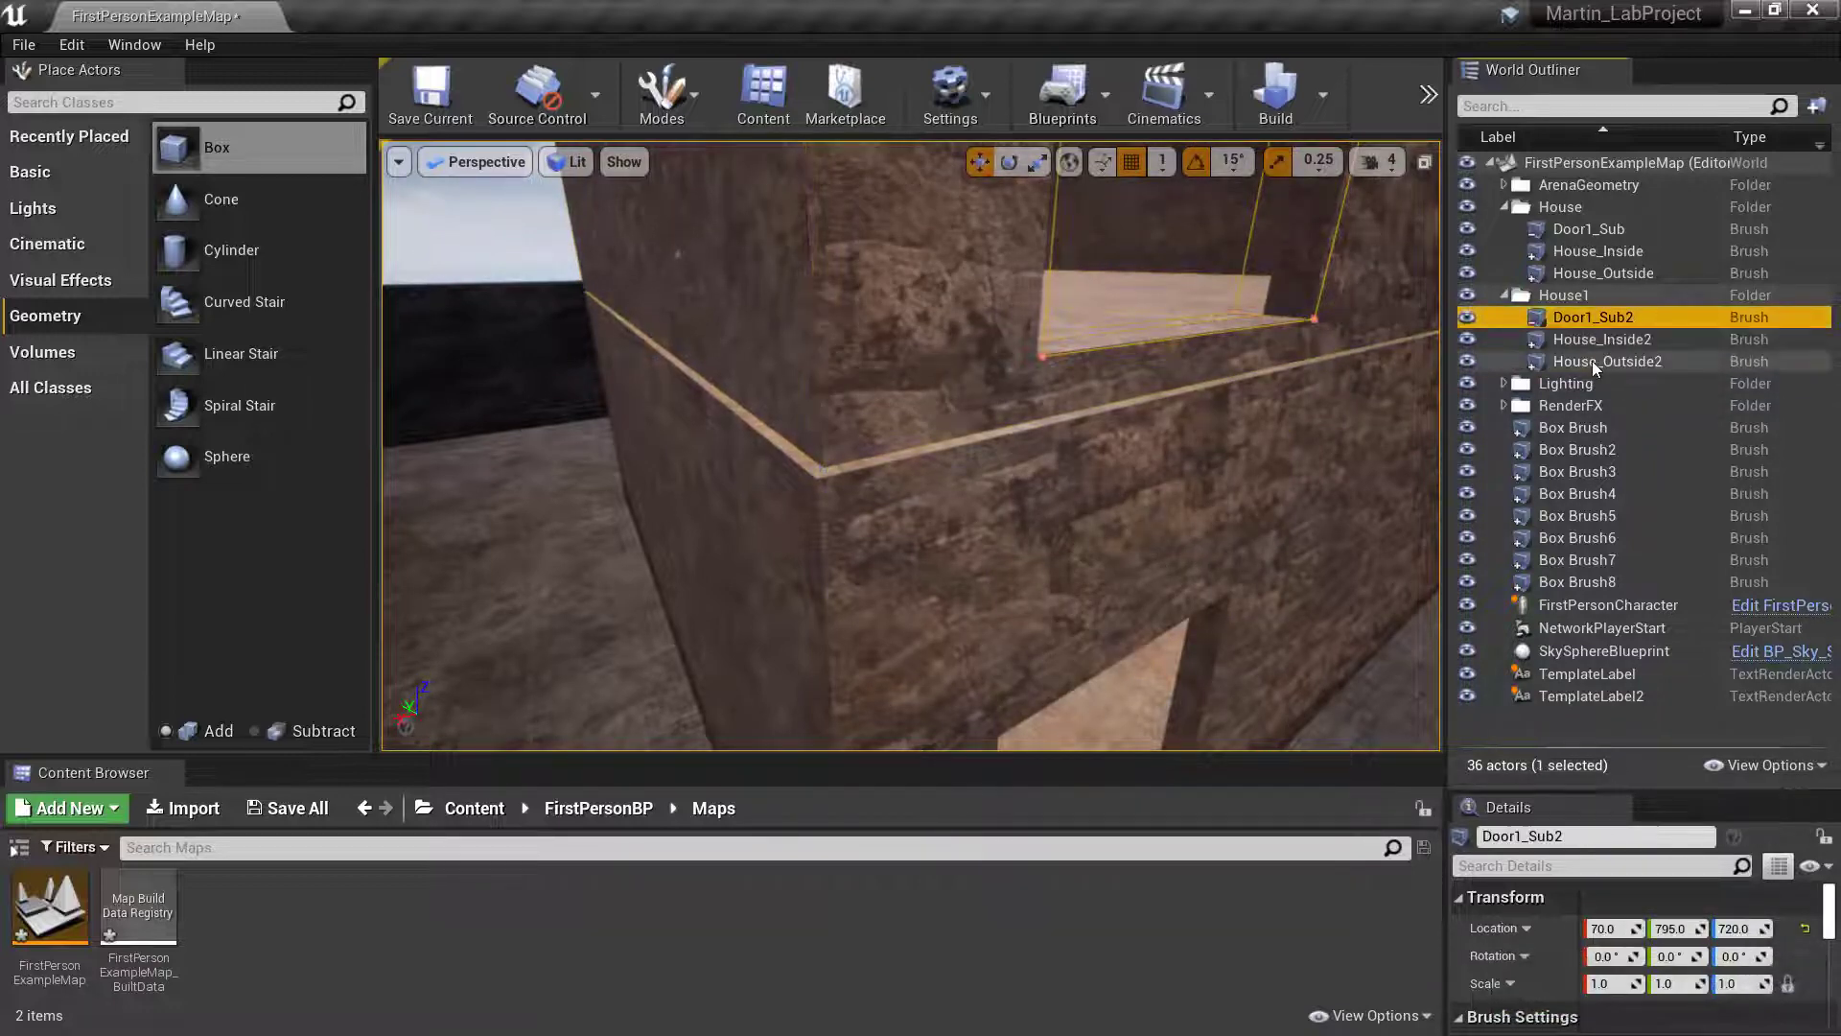
{"action": "left_click", "coordinate": [1596, 362], "text": "shift"}
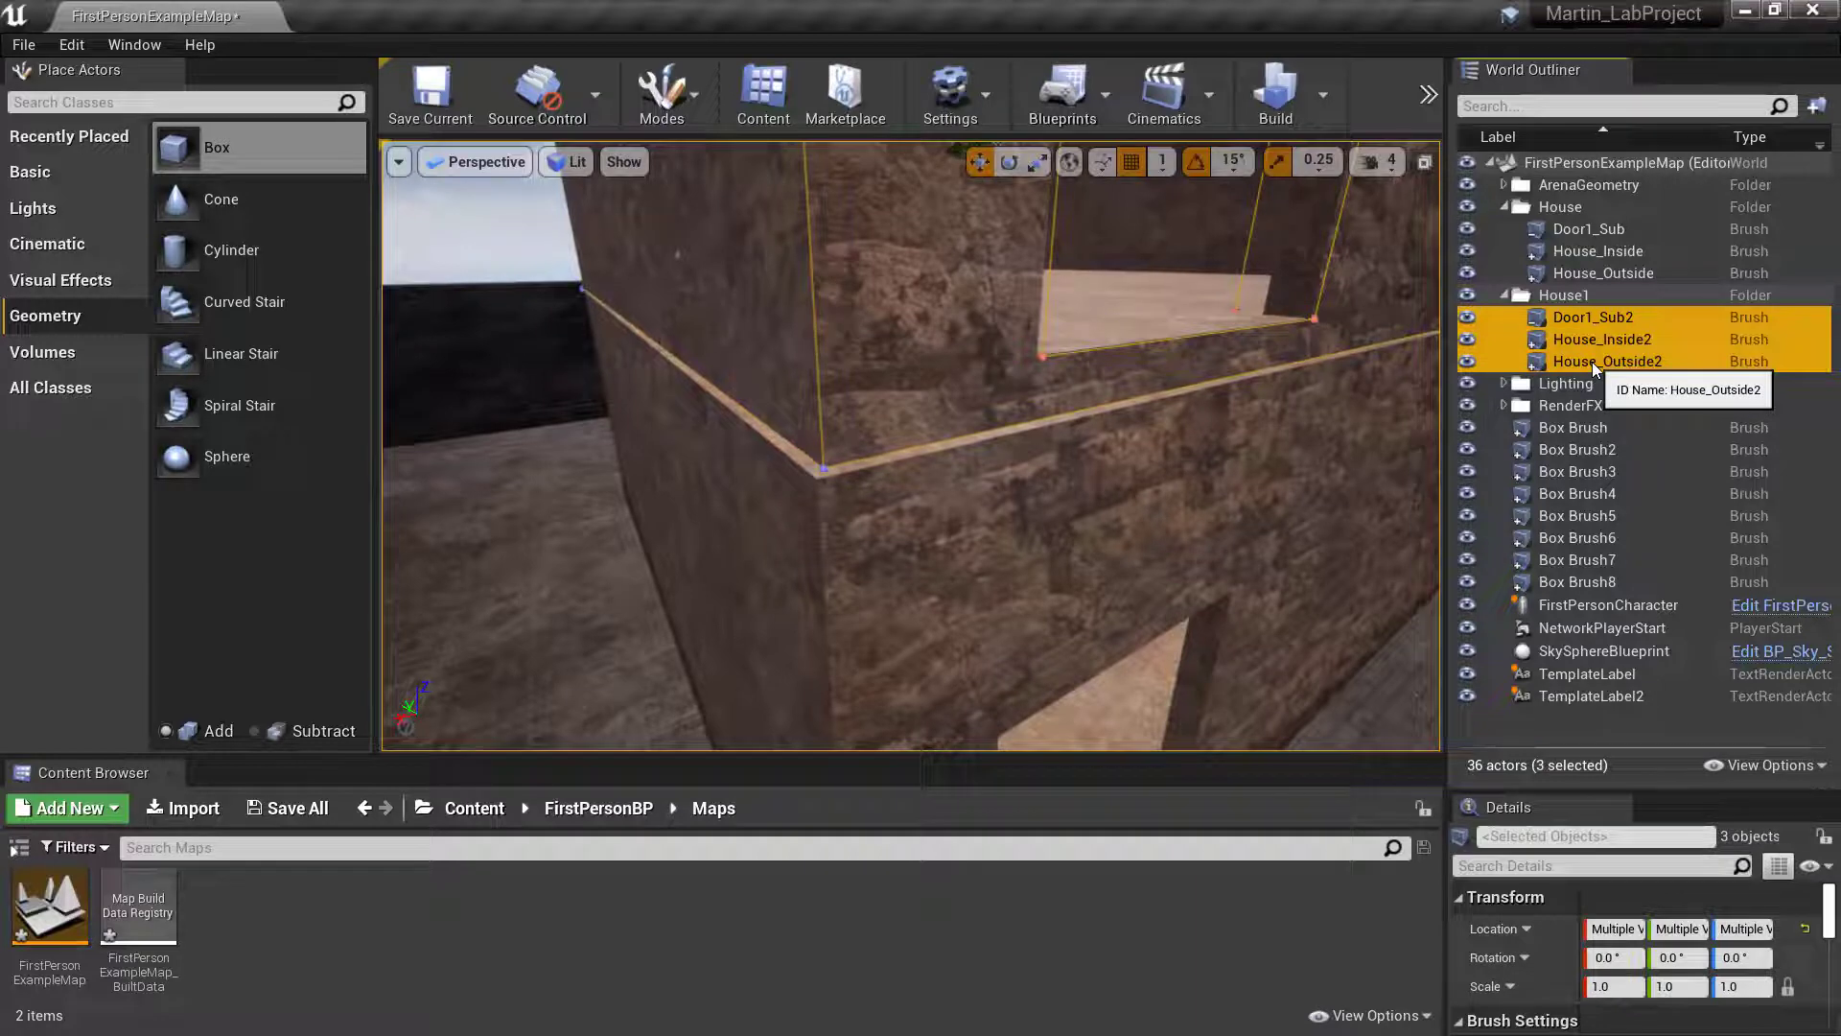
{"action": "right_click", "coordinate": [1614, 338]}
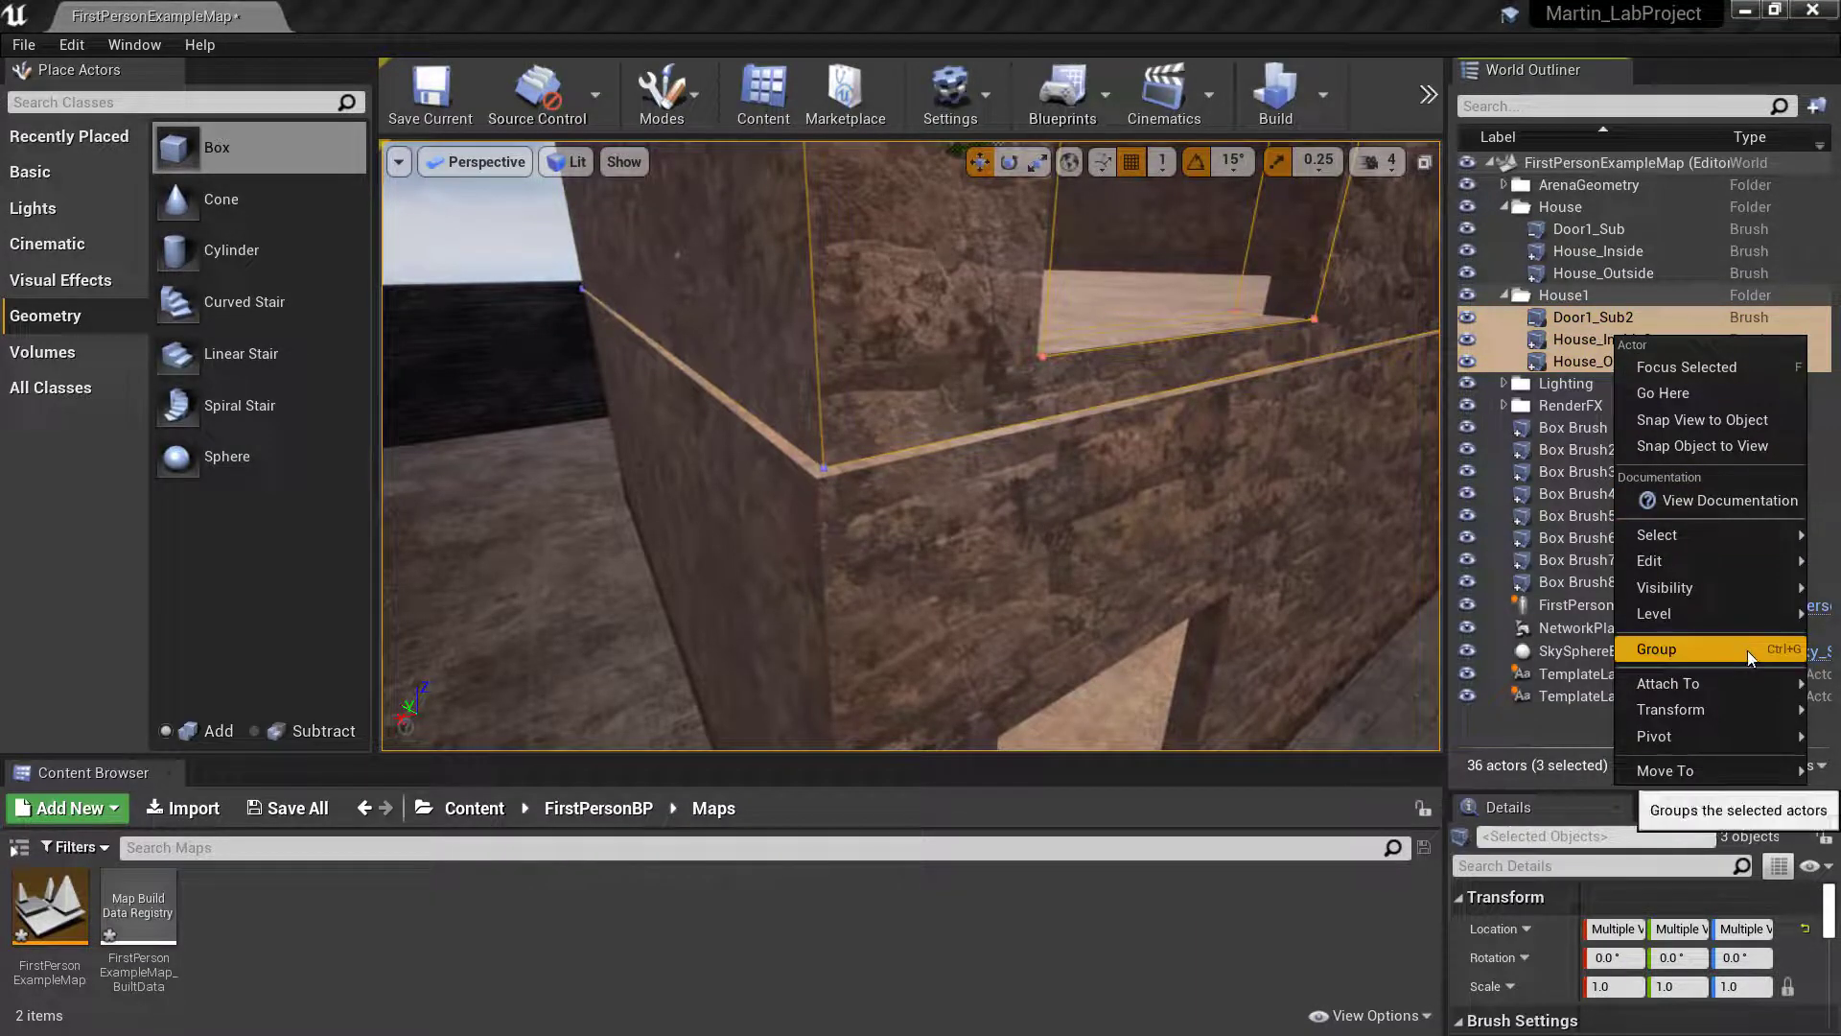
{"action": "mouse_move", "coordinate": [1669, 613]}
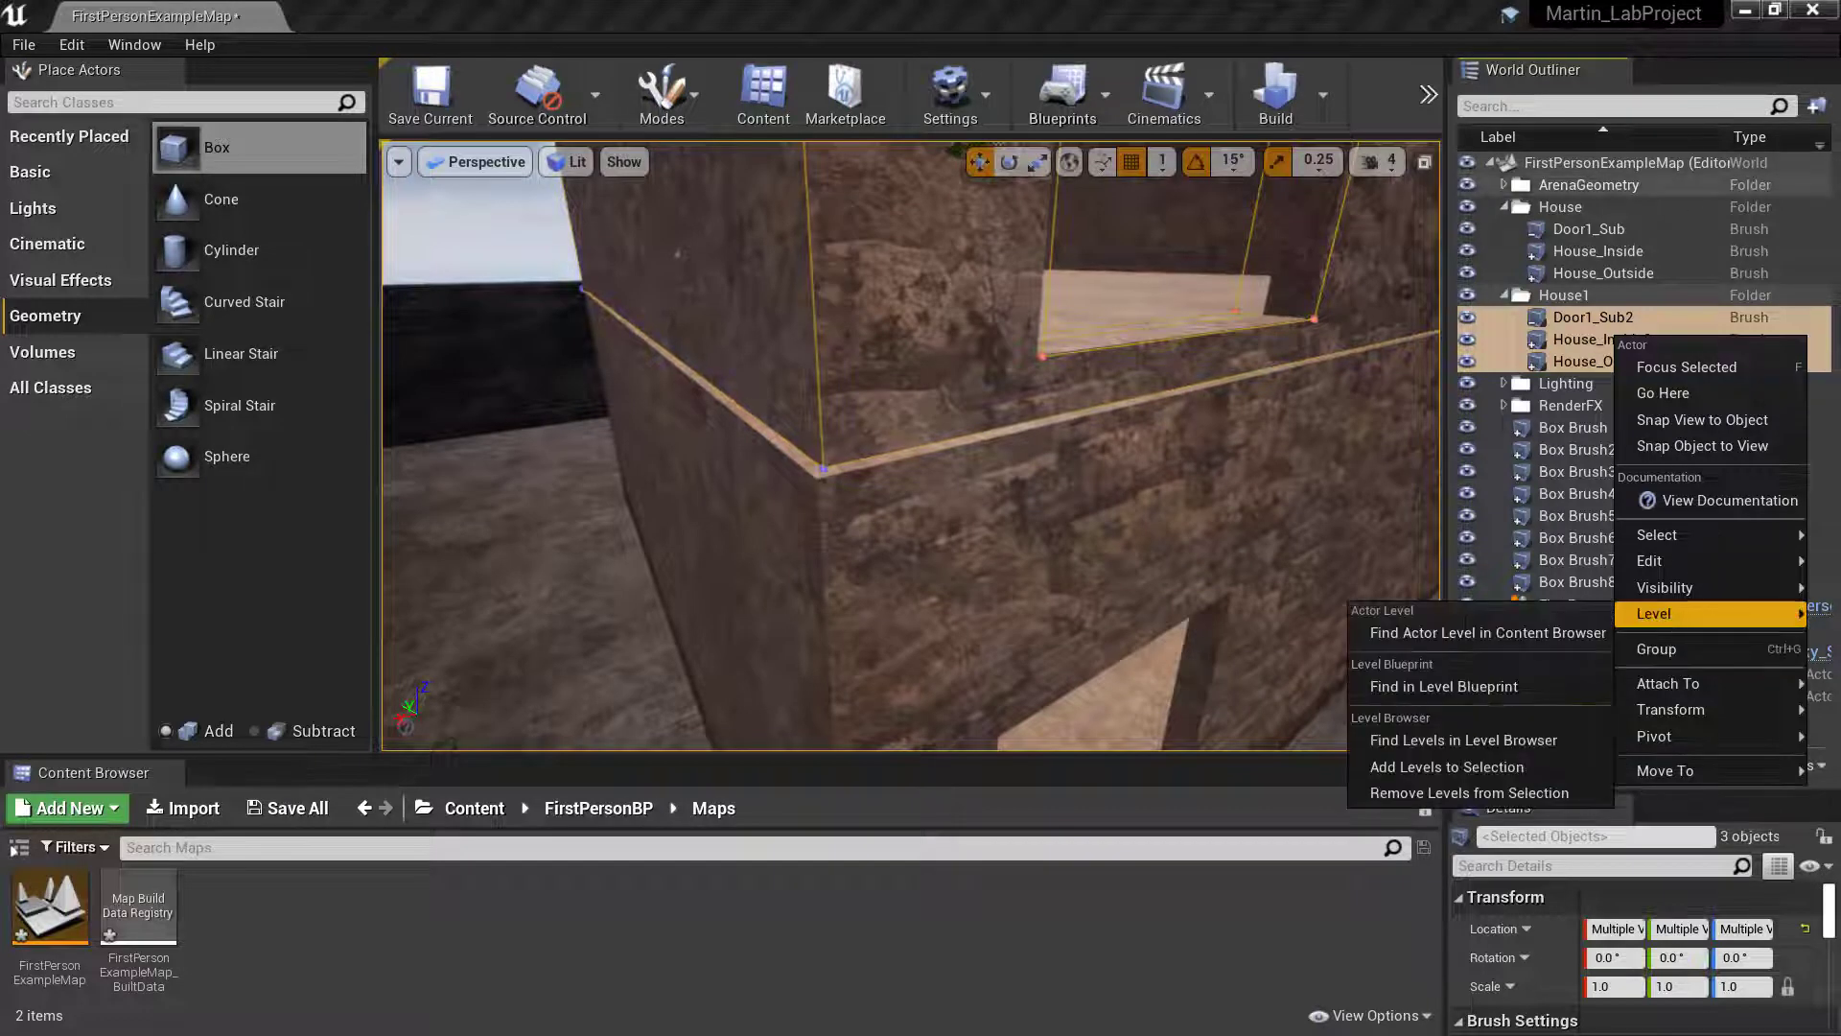
{"action": "left_click", "coordinate": [1410, 20]}
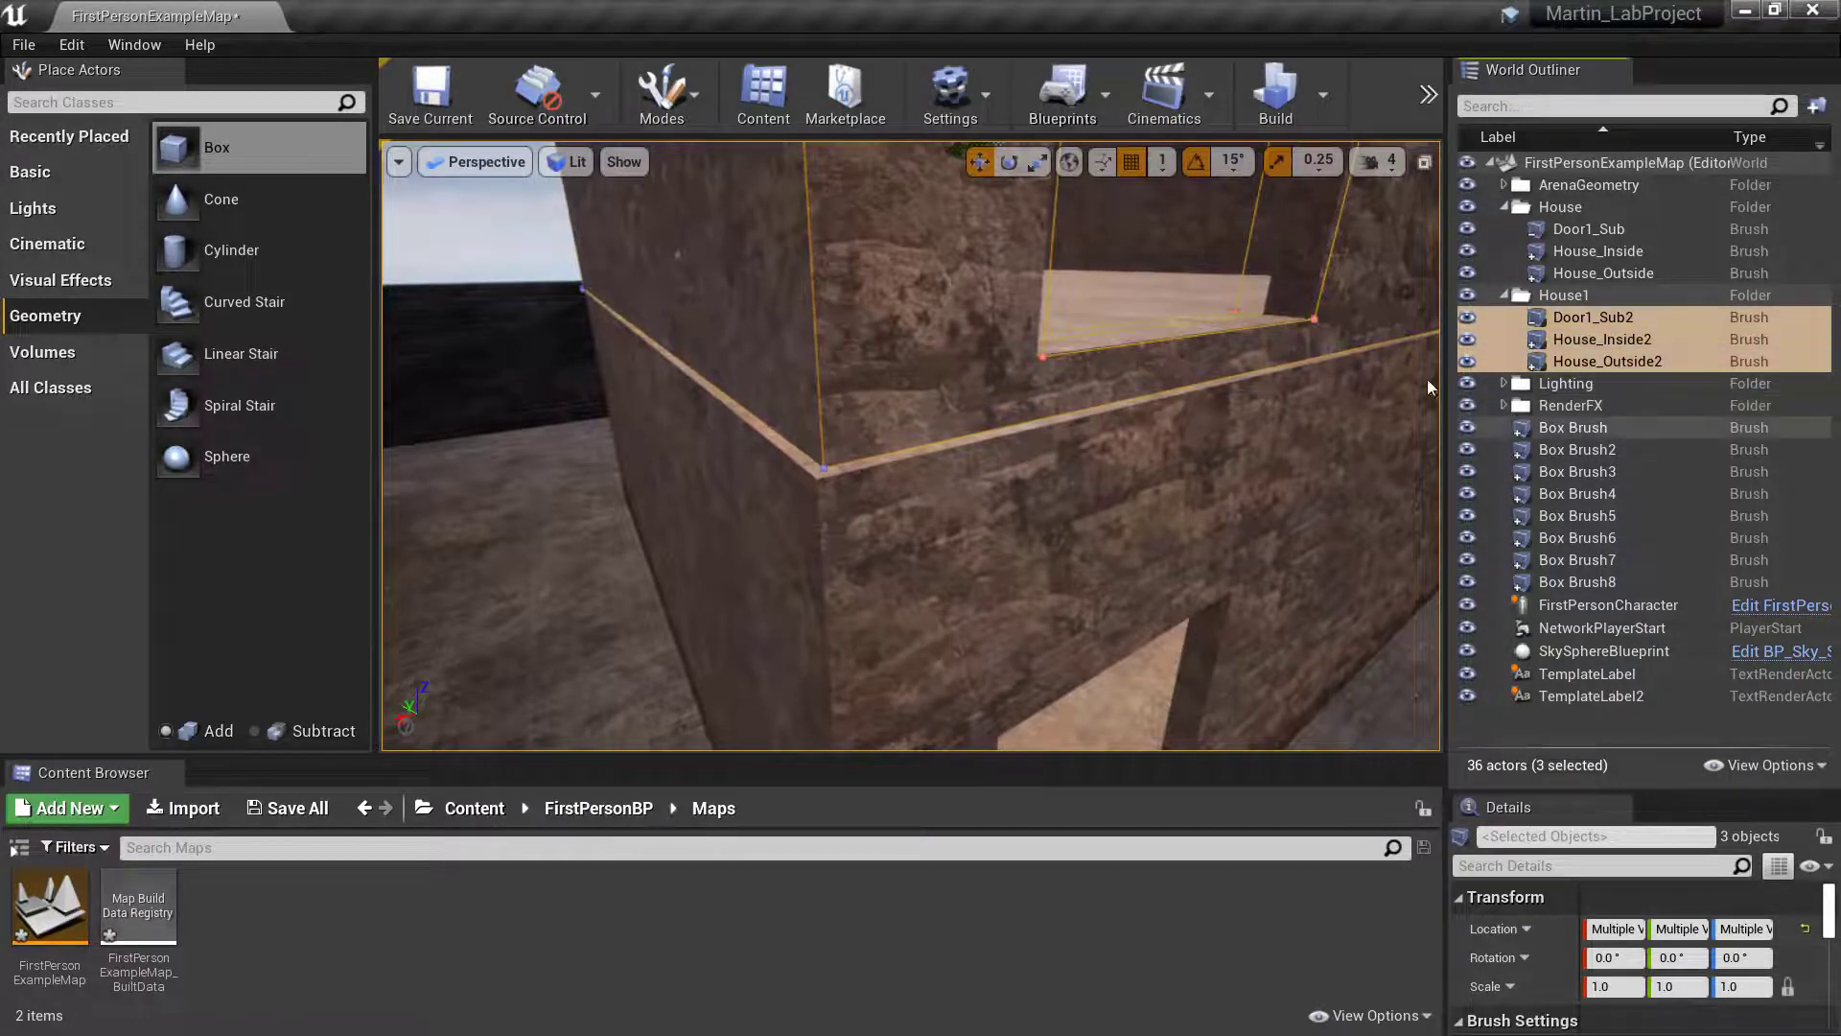
{"action": "left_click", "coordinate": [1055, 551]}
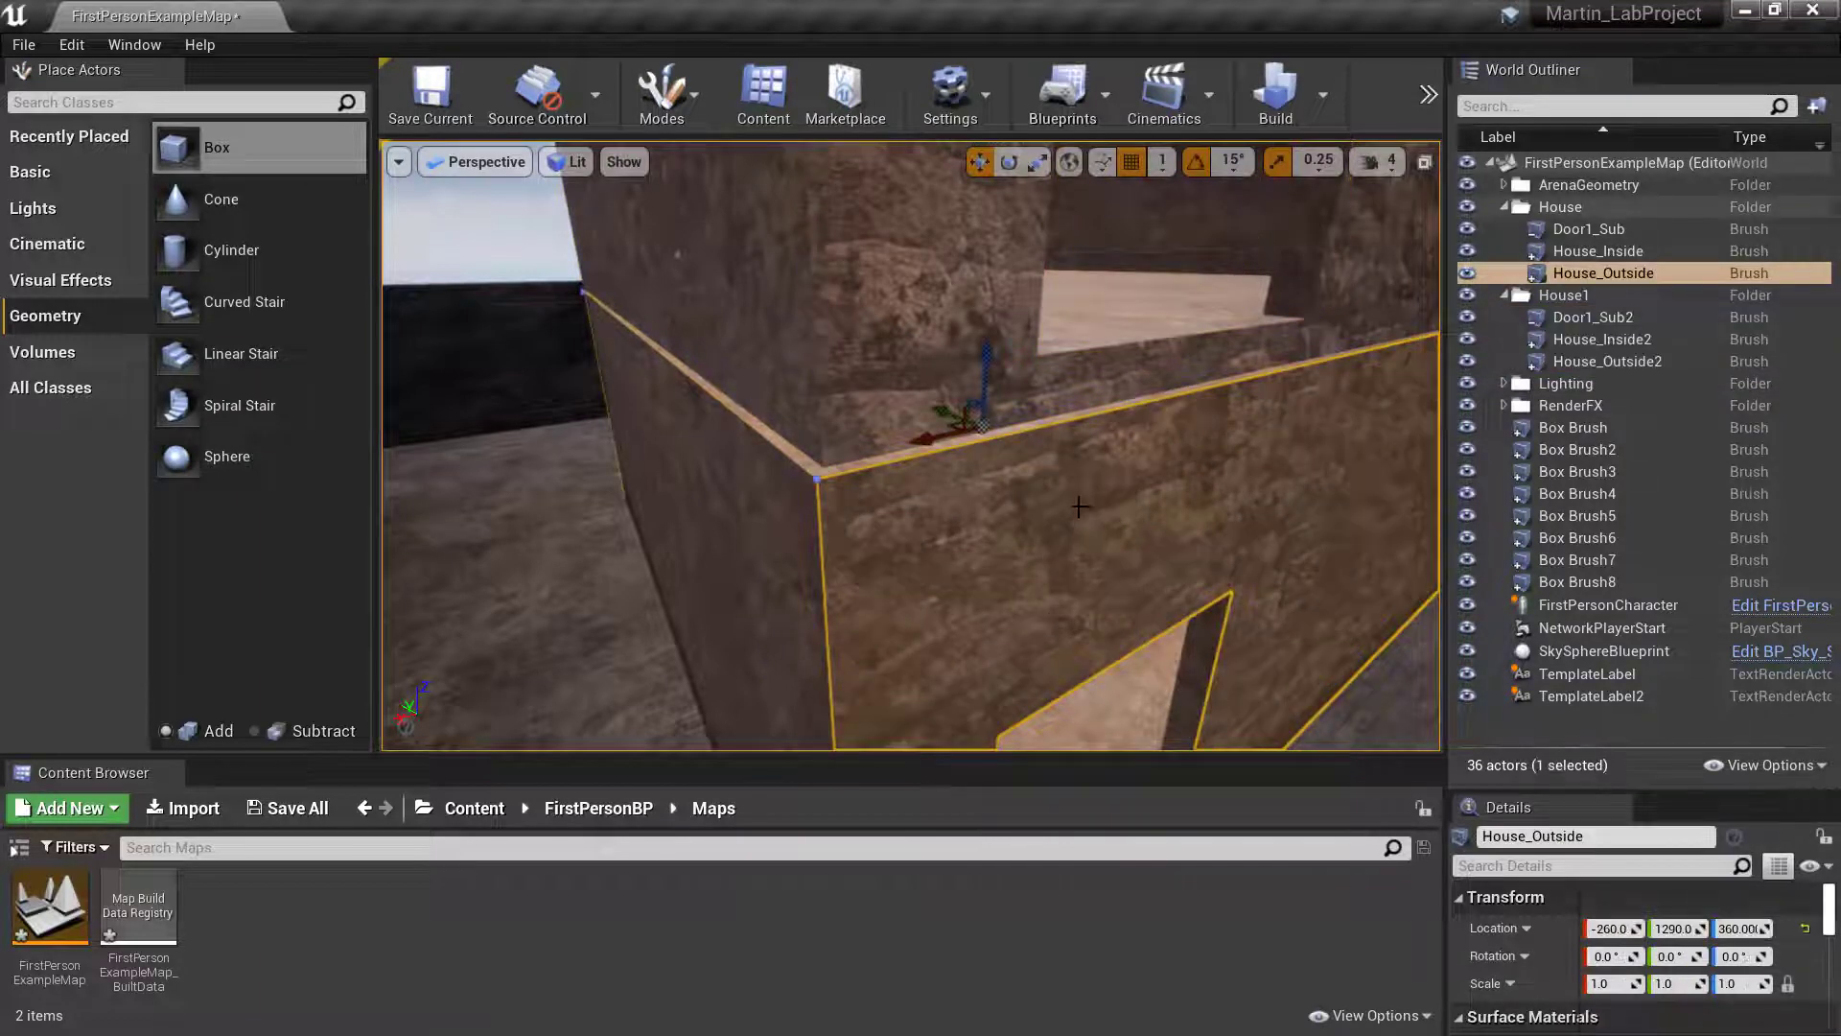
{"action": "left_click", "coordinate": [936, 301]}
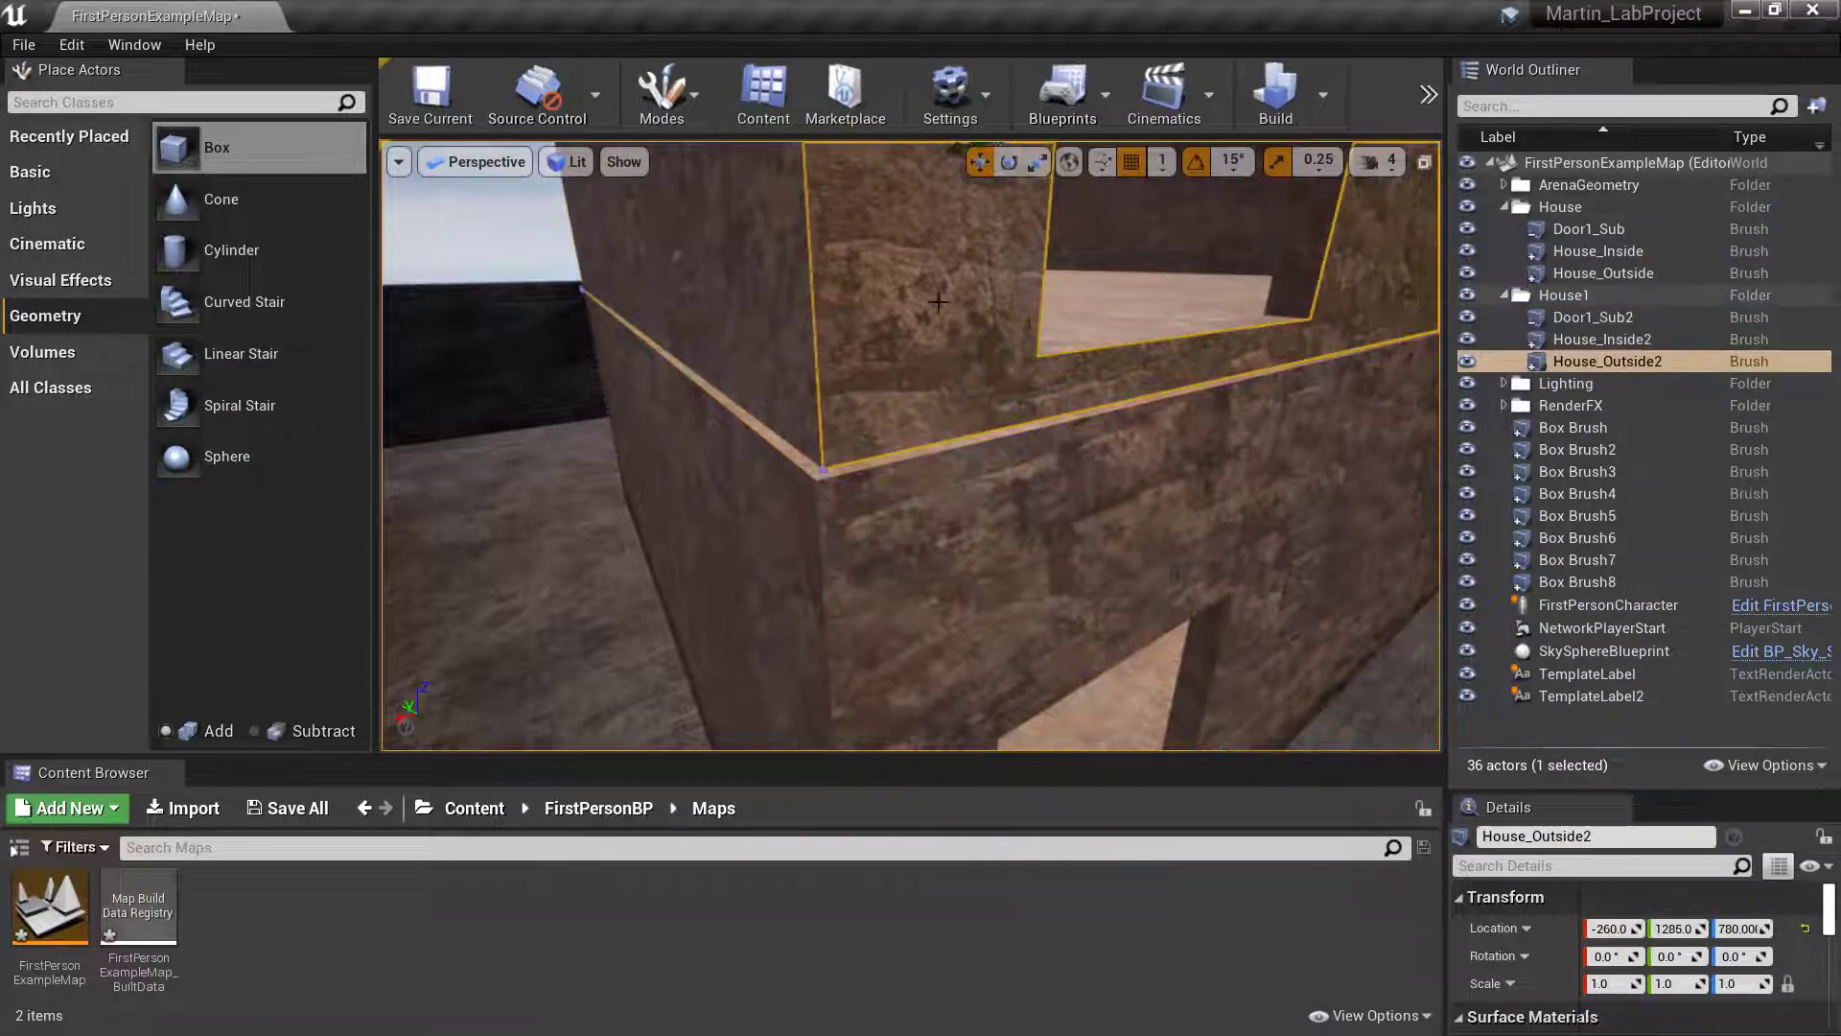
- Try grouping the Door1_Sub2, House_Inside2 and House_Outside2 brushes, and undo the grouping
{"action": "left_click", "coordinate": [1588, 324]}
{"action": "left_click", "coordinate": [1592, 365], "text": "shift"}
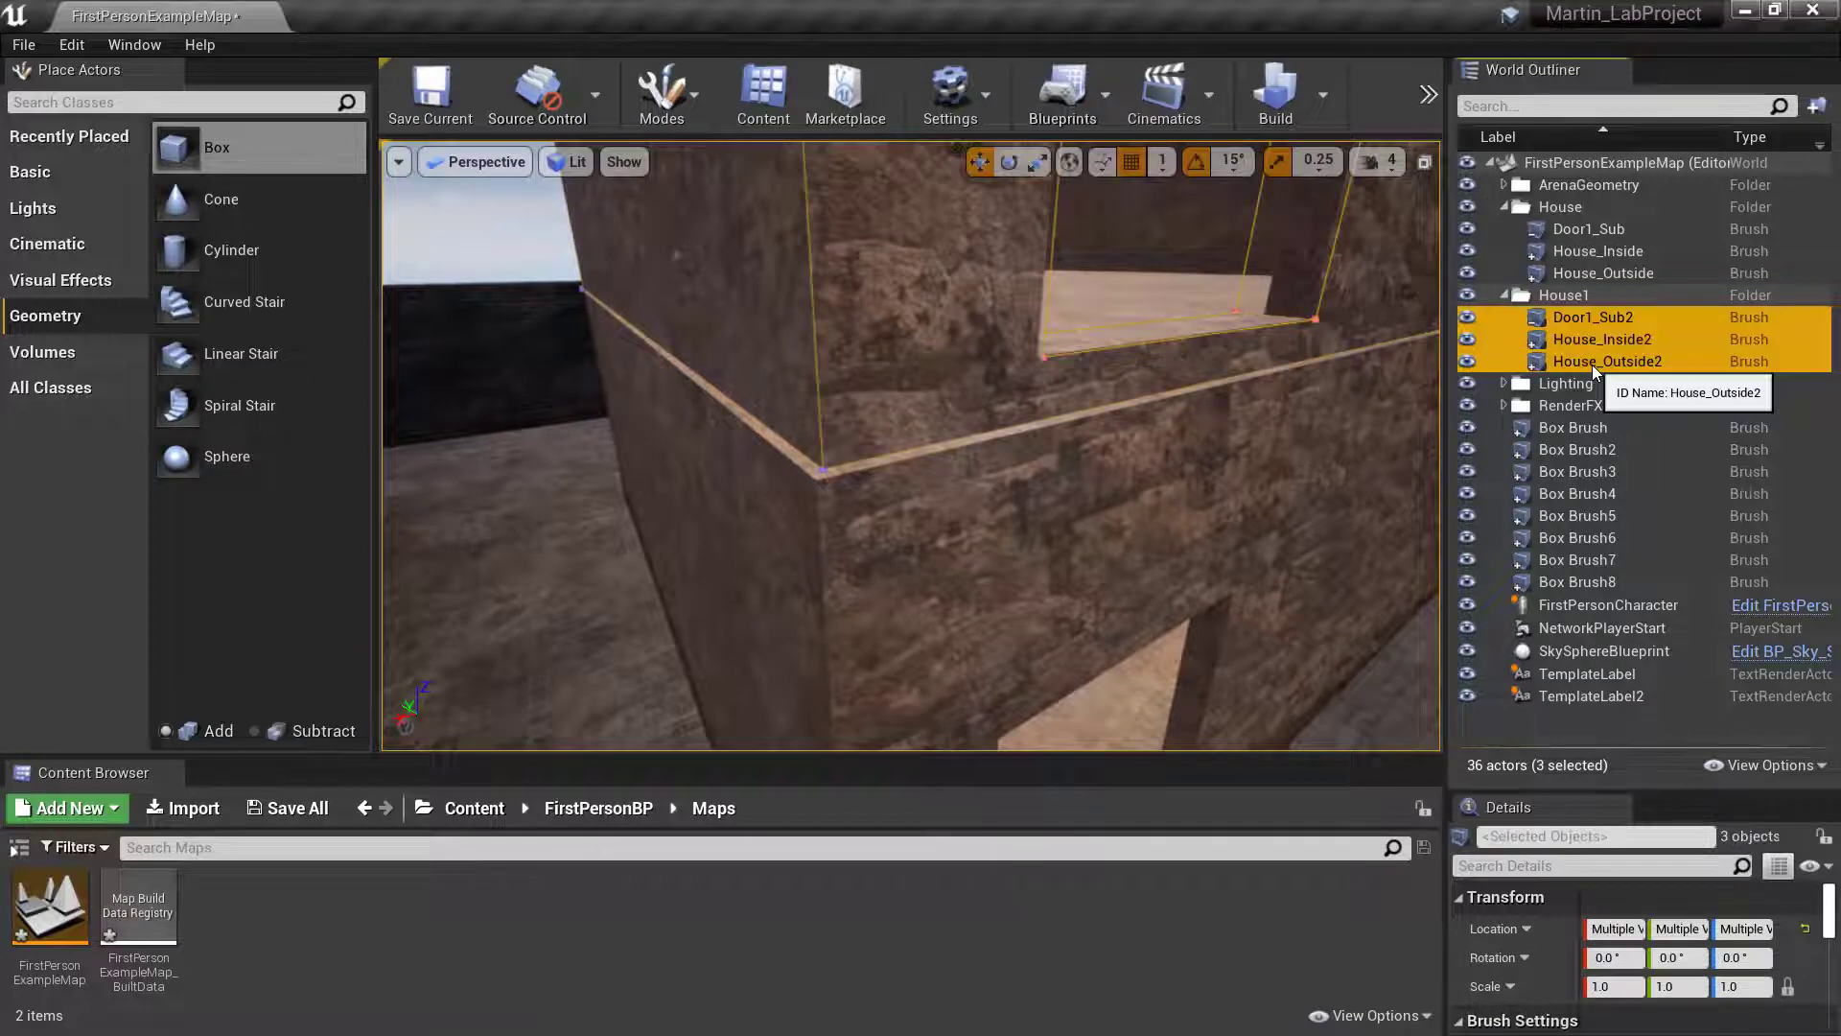
{"action": "key", "text": "ctrl+g"}
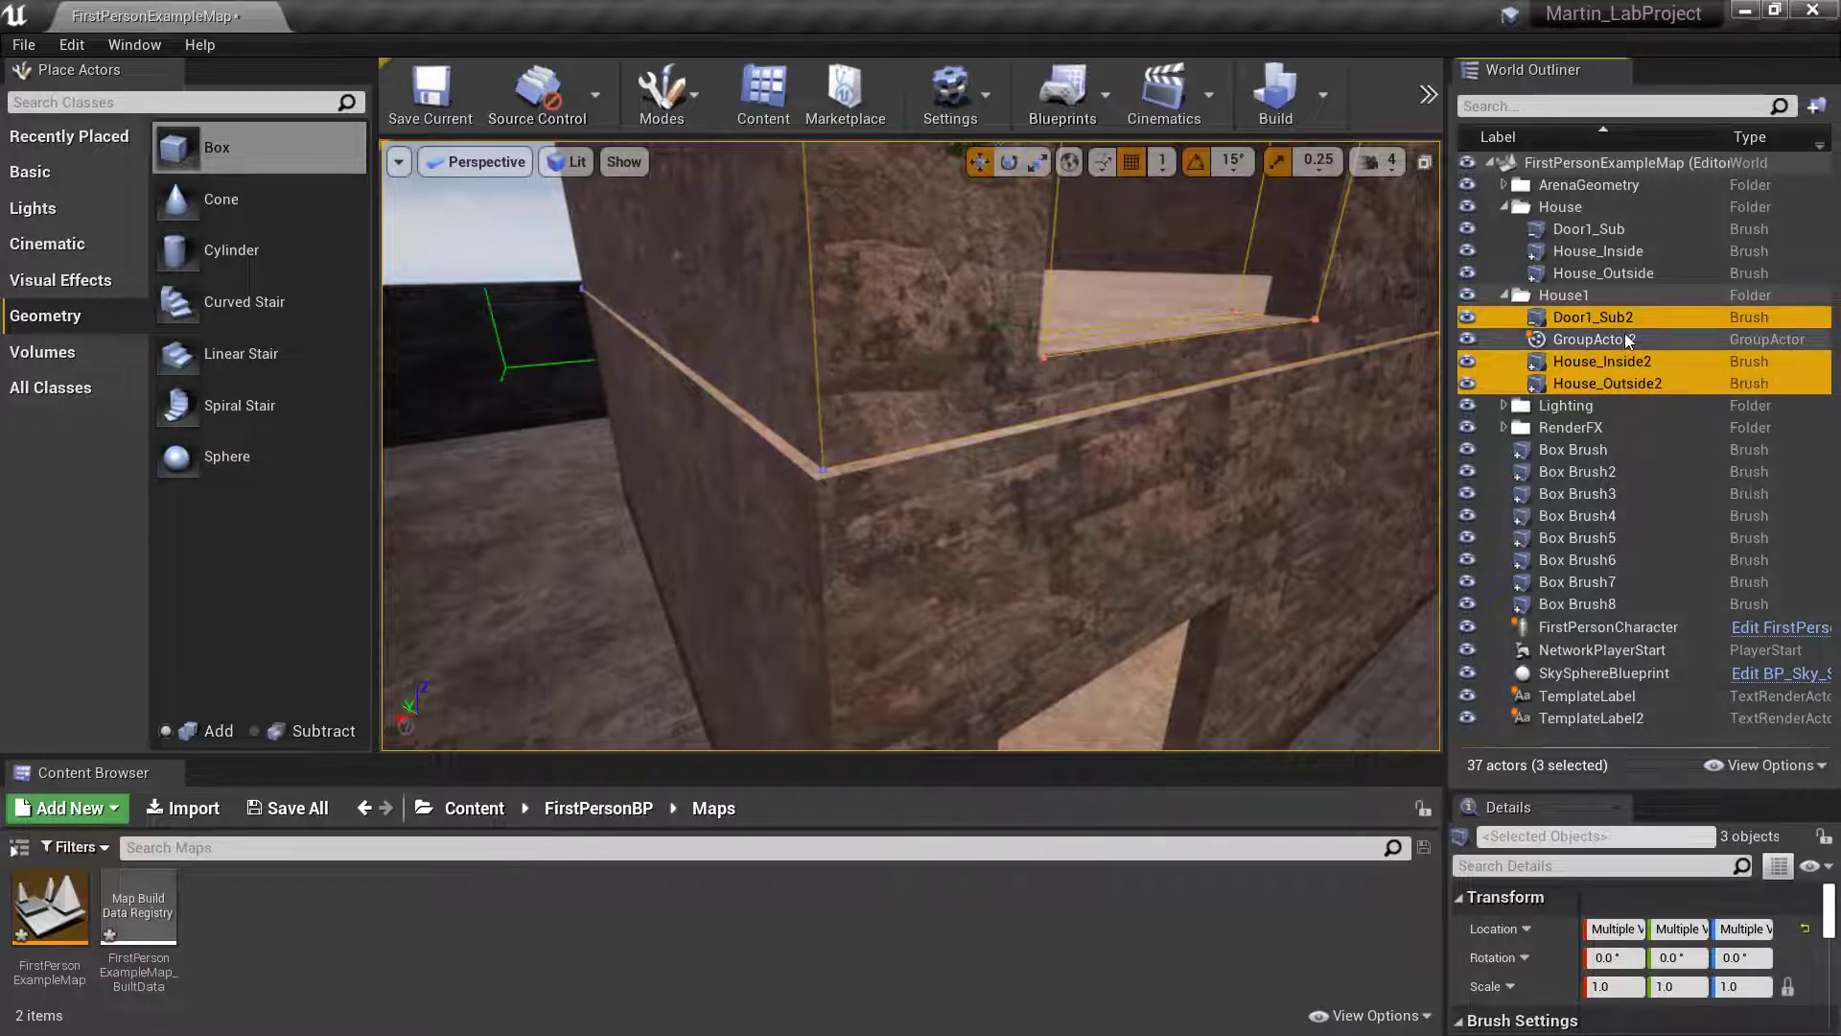
{"action": "key", "text": "ctrl+z"}
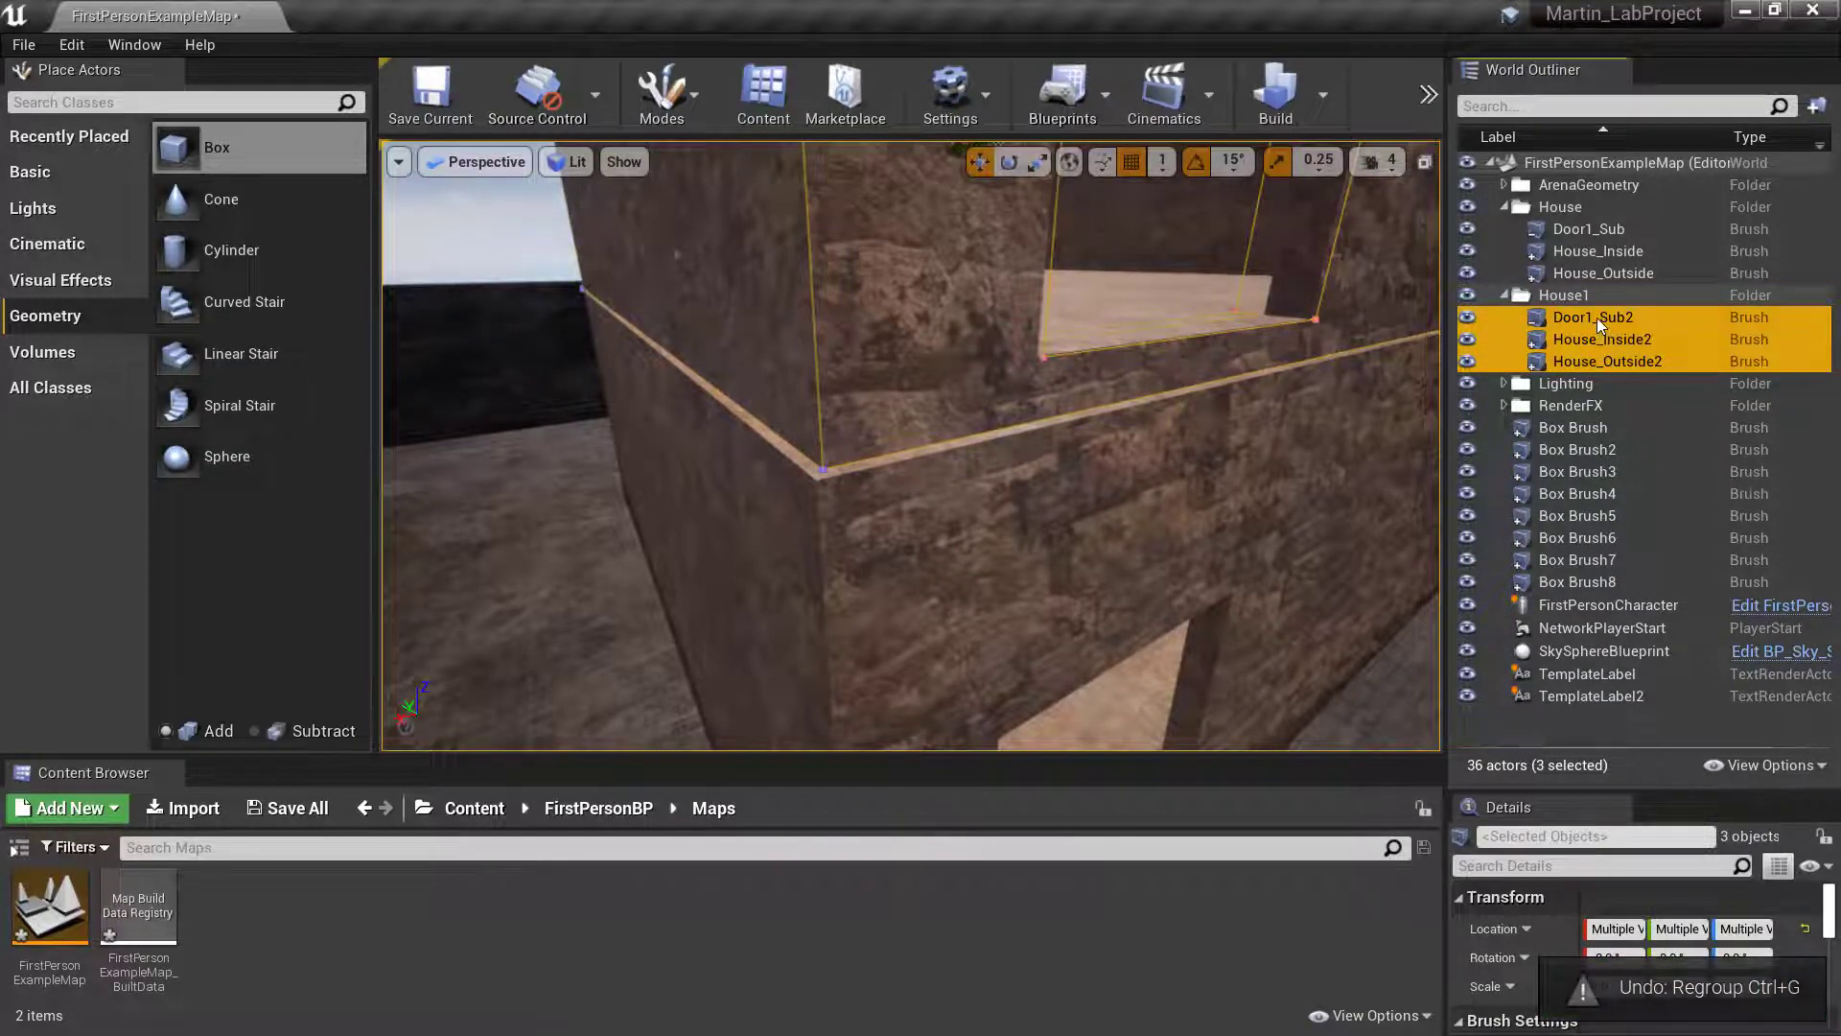
- Group the Door1_Sub2, House_Inside2 and House_Outside2 brushes, and reselect the group's three brushes after clearing the selection
{"action": "right_click", "coordinate": [1598, 323]}
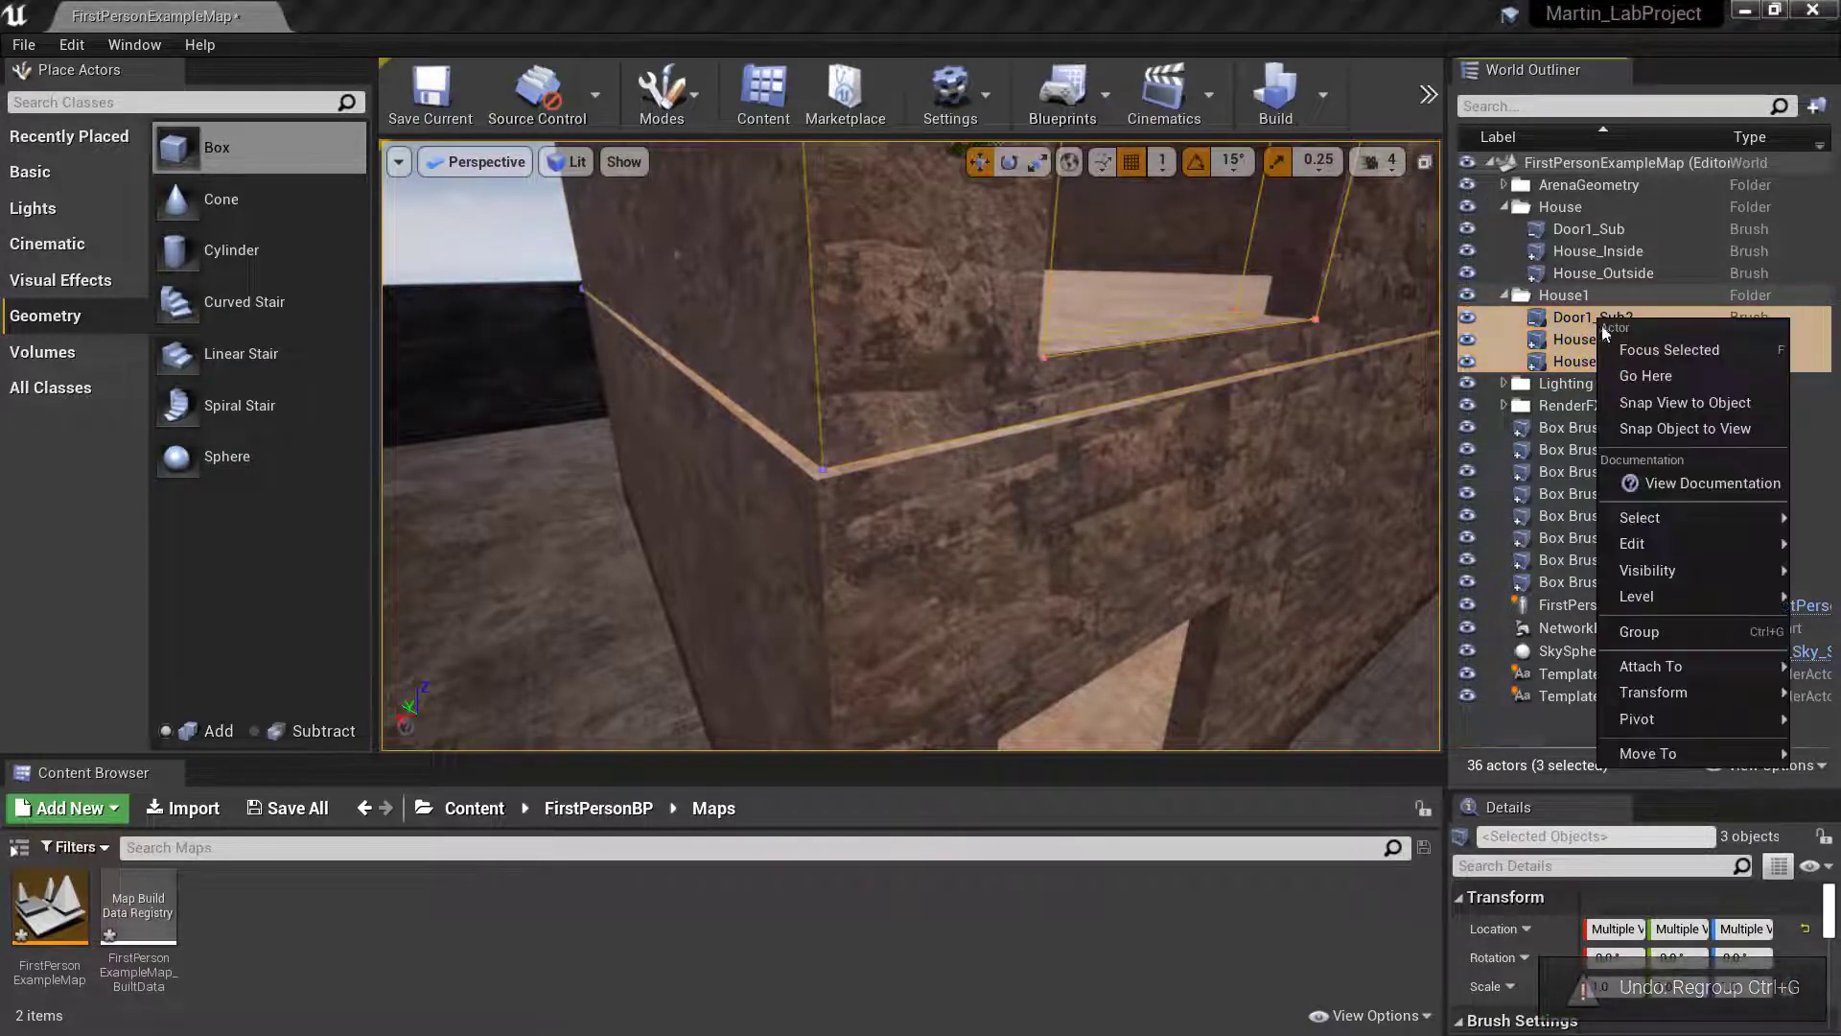
{"action": "left_click", "coordinate": [1677, 637]}
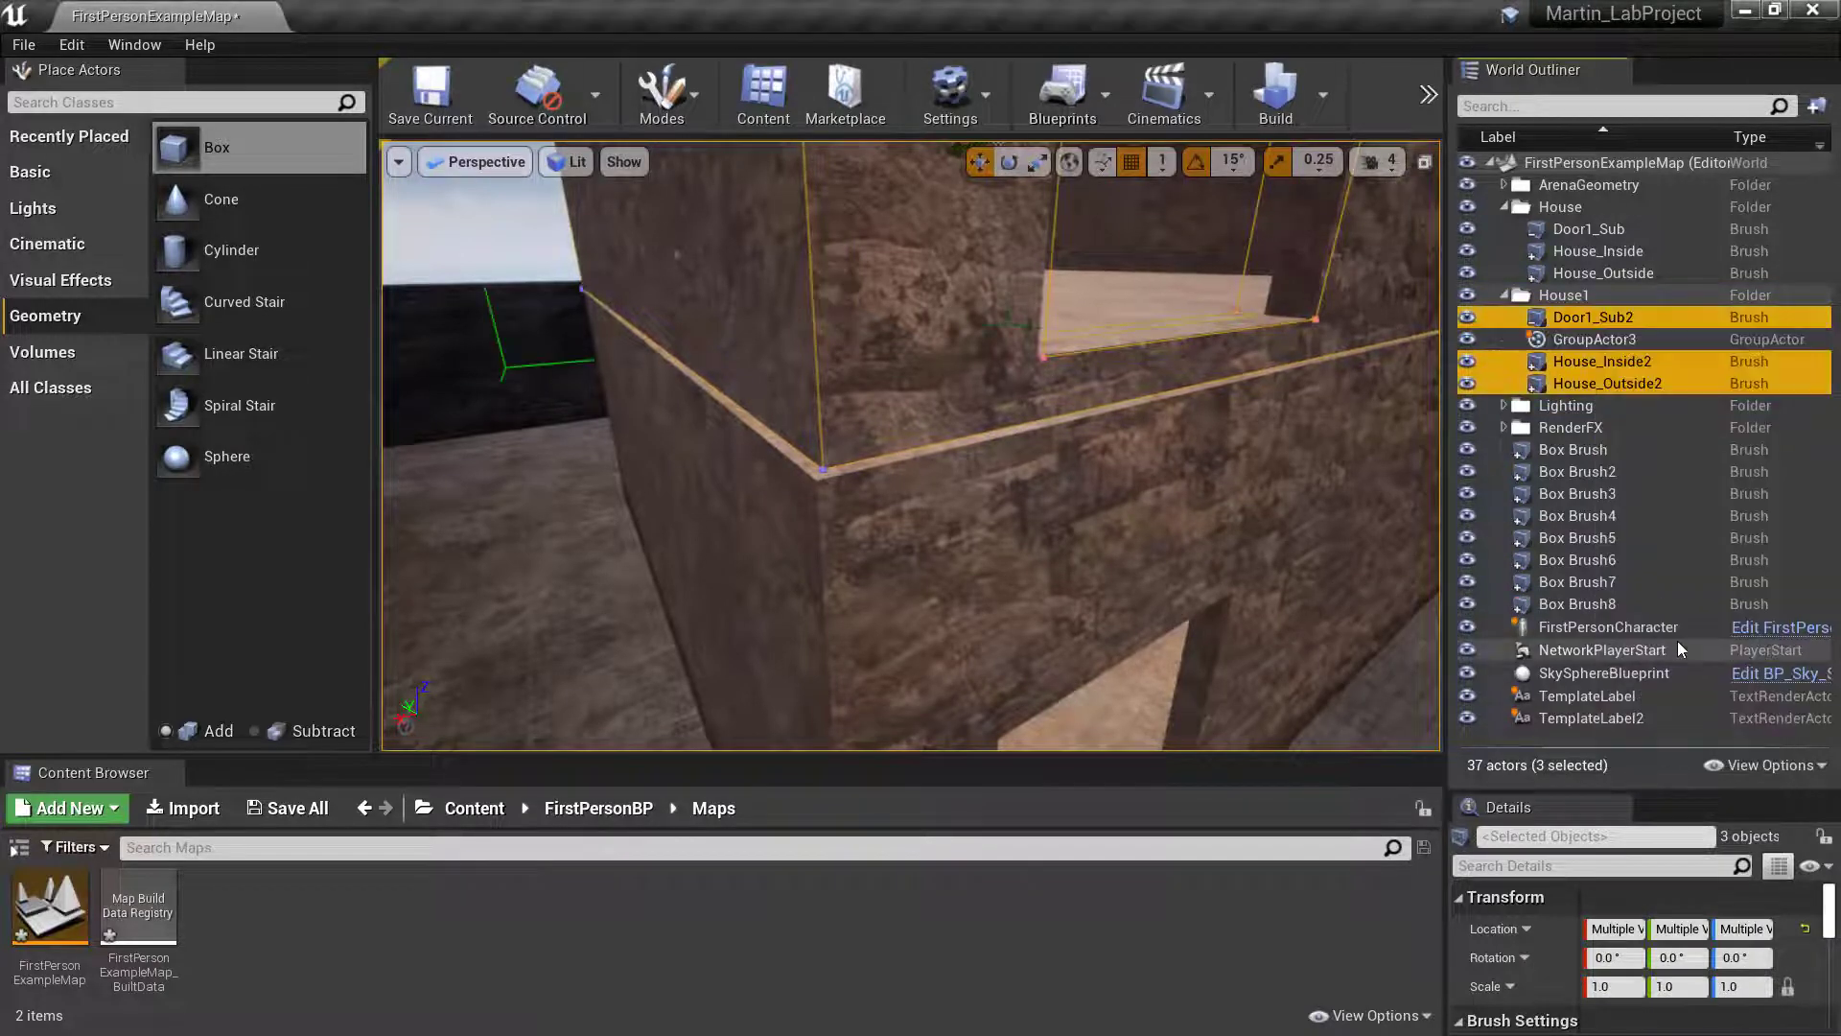
{"action": "left_click", "coordinate": [1587, 342]}
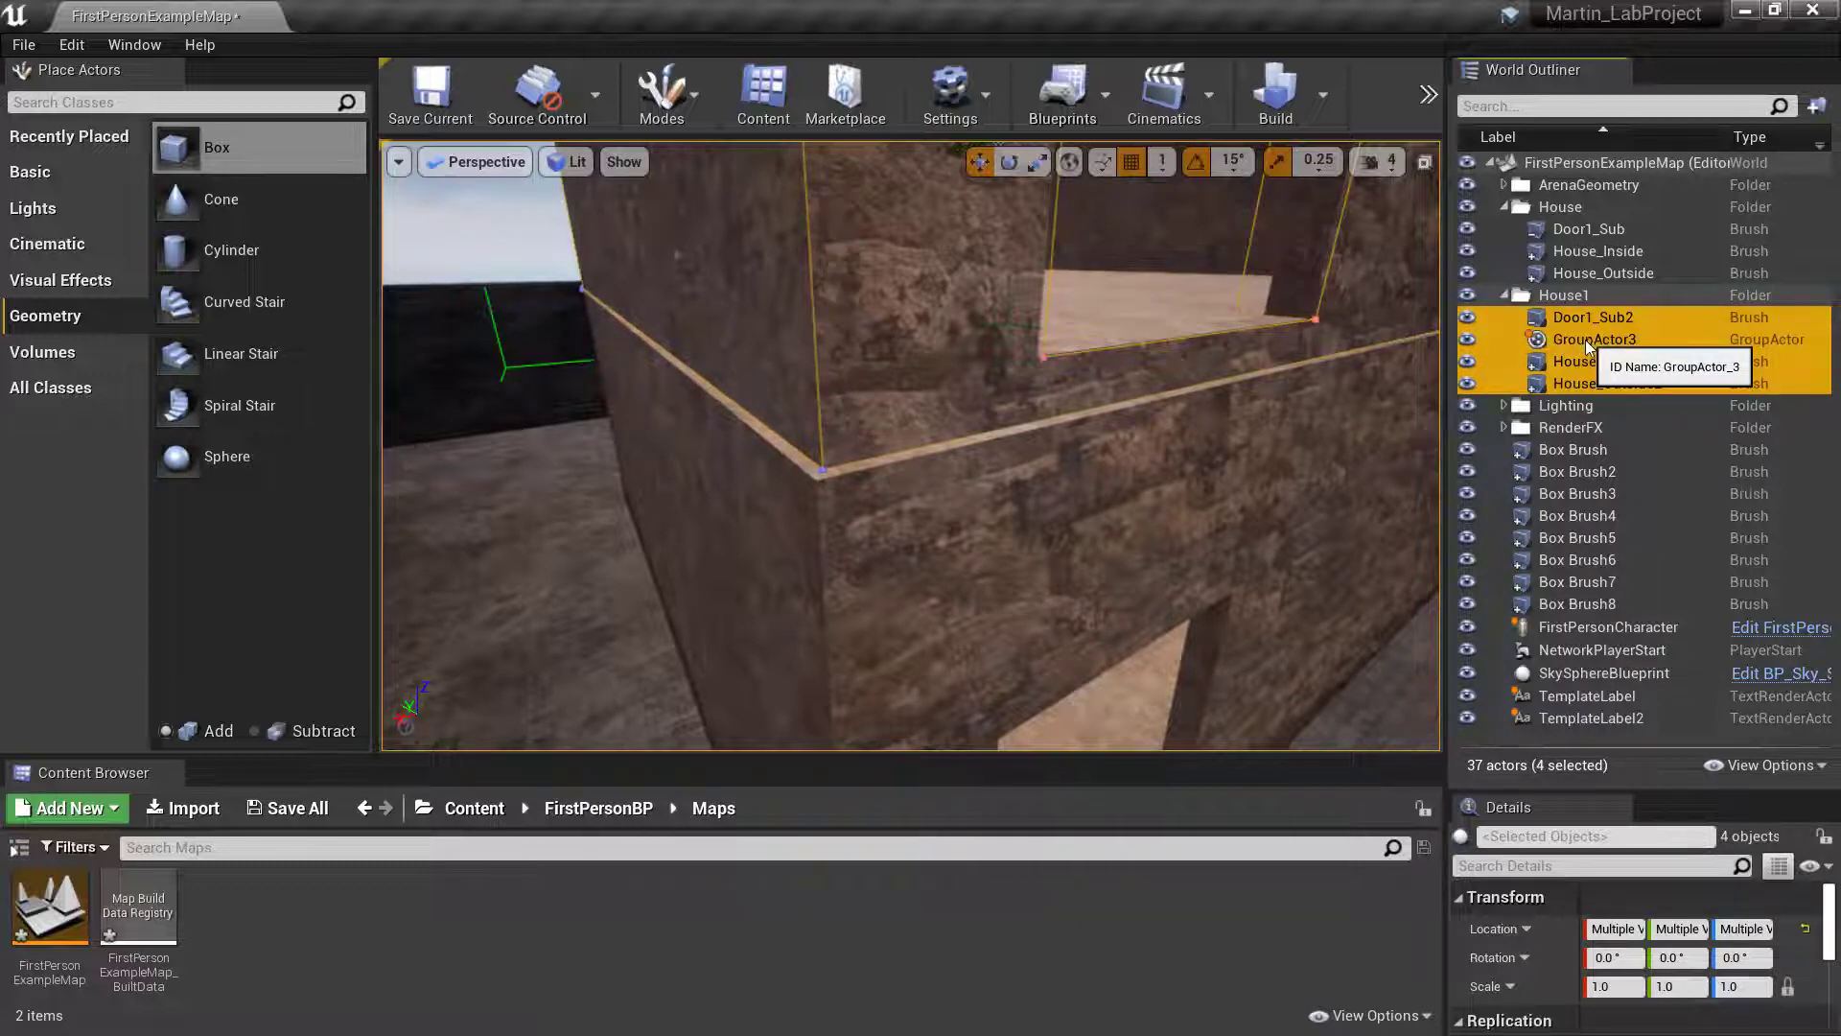
{"action": "left_click", "coordinate": [1418, 378]}
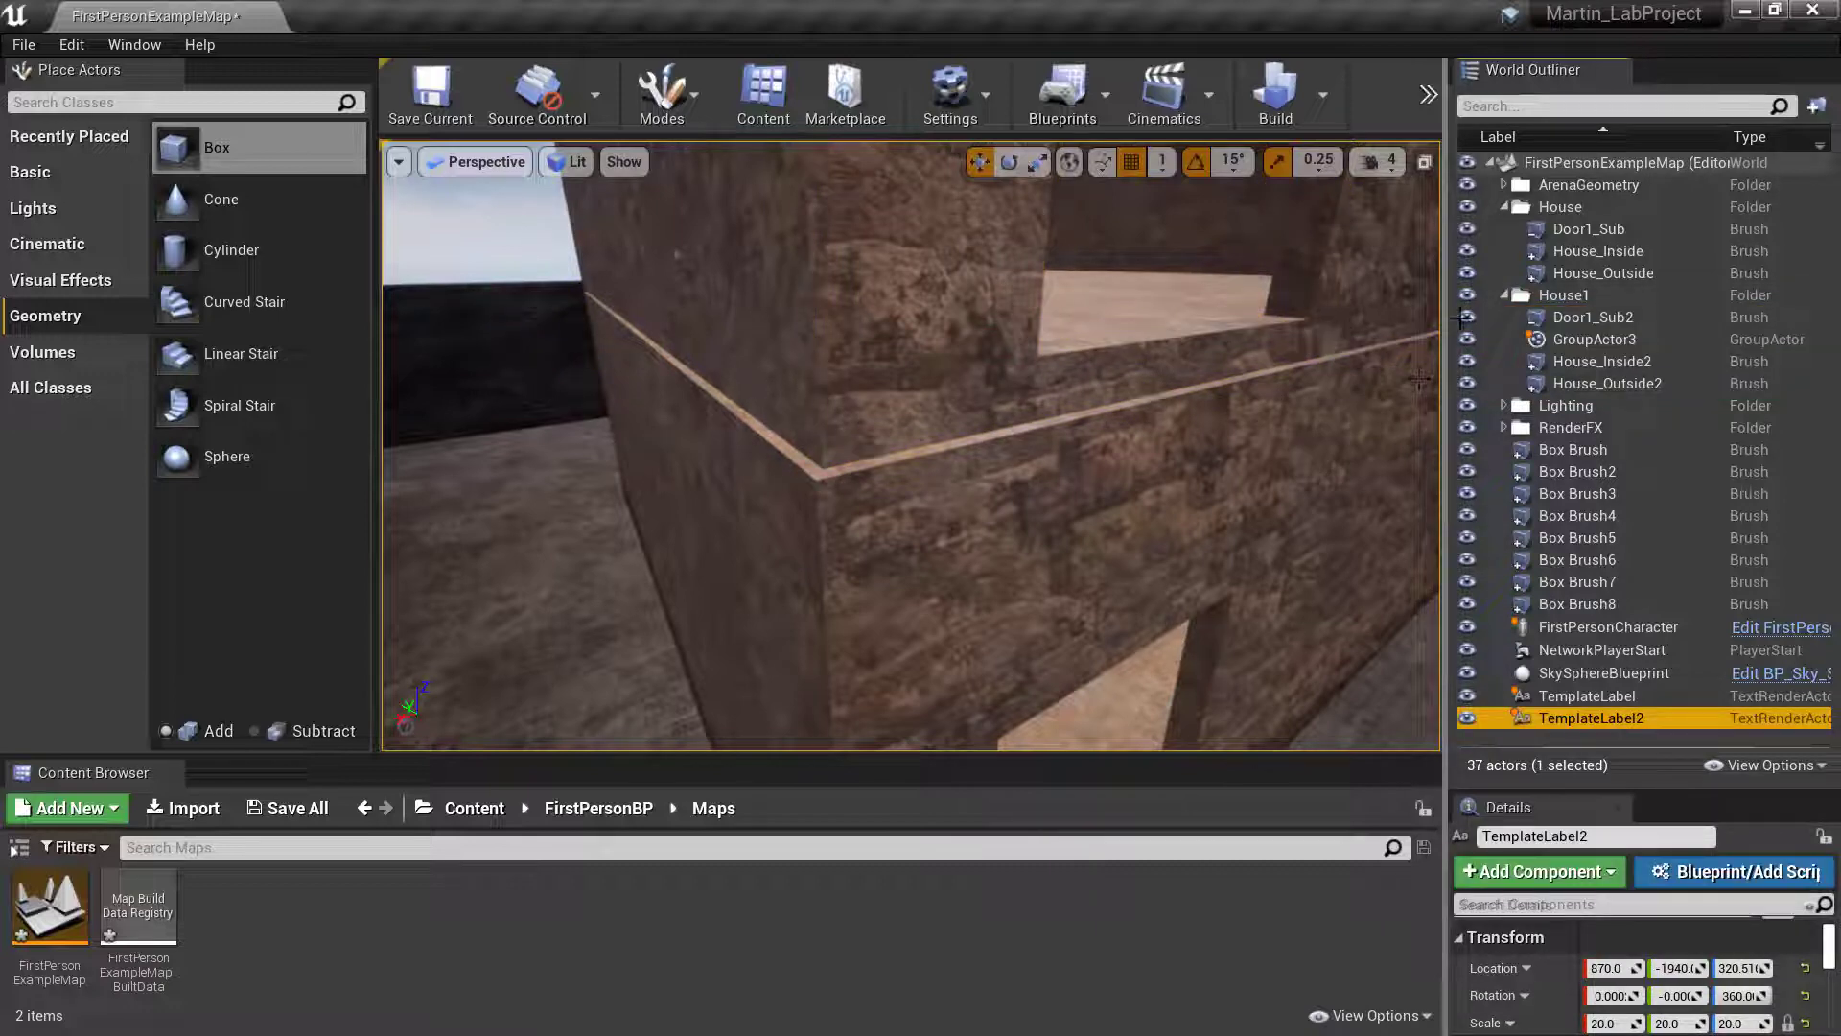
{"action": "left_click", "coordinate": [1593, 319]}
{"action": "left_click", "coordinate": [1597, 384], "text": "shift"}
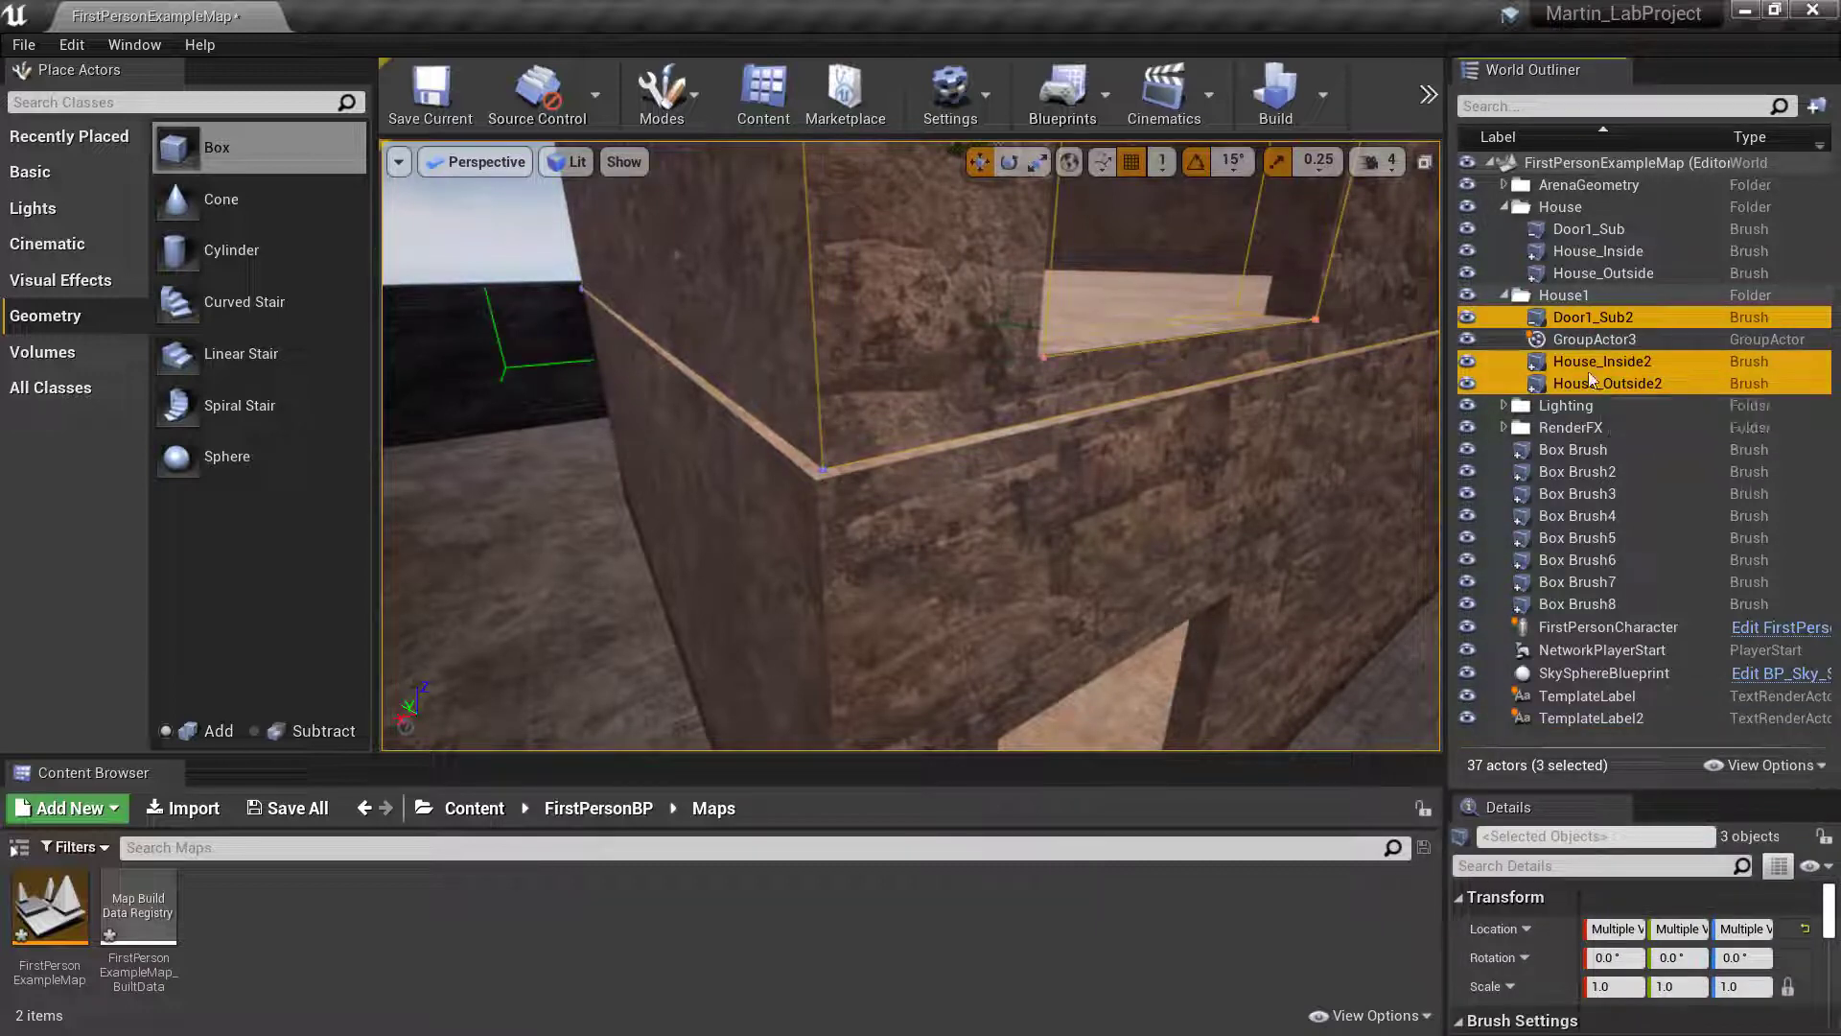
- Reselect the grouped House1 brushes and undo the recent selection changes
{"action": "key", "text": "ctrl+z"}
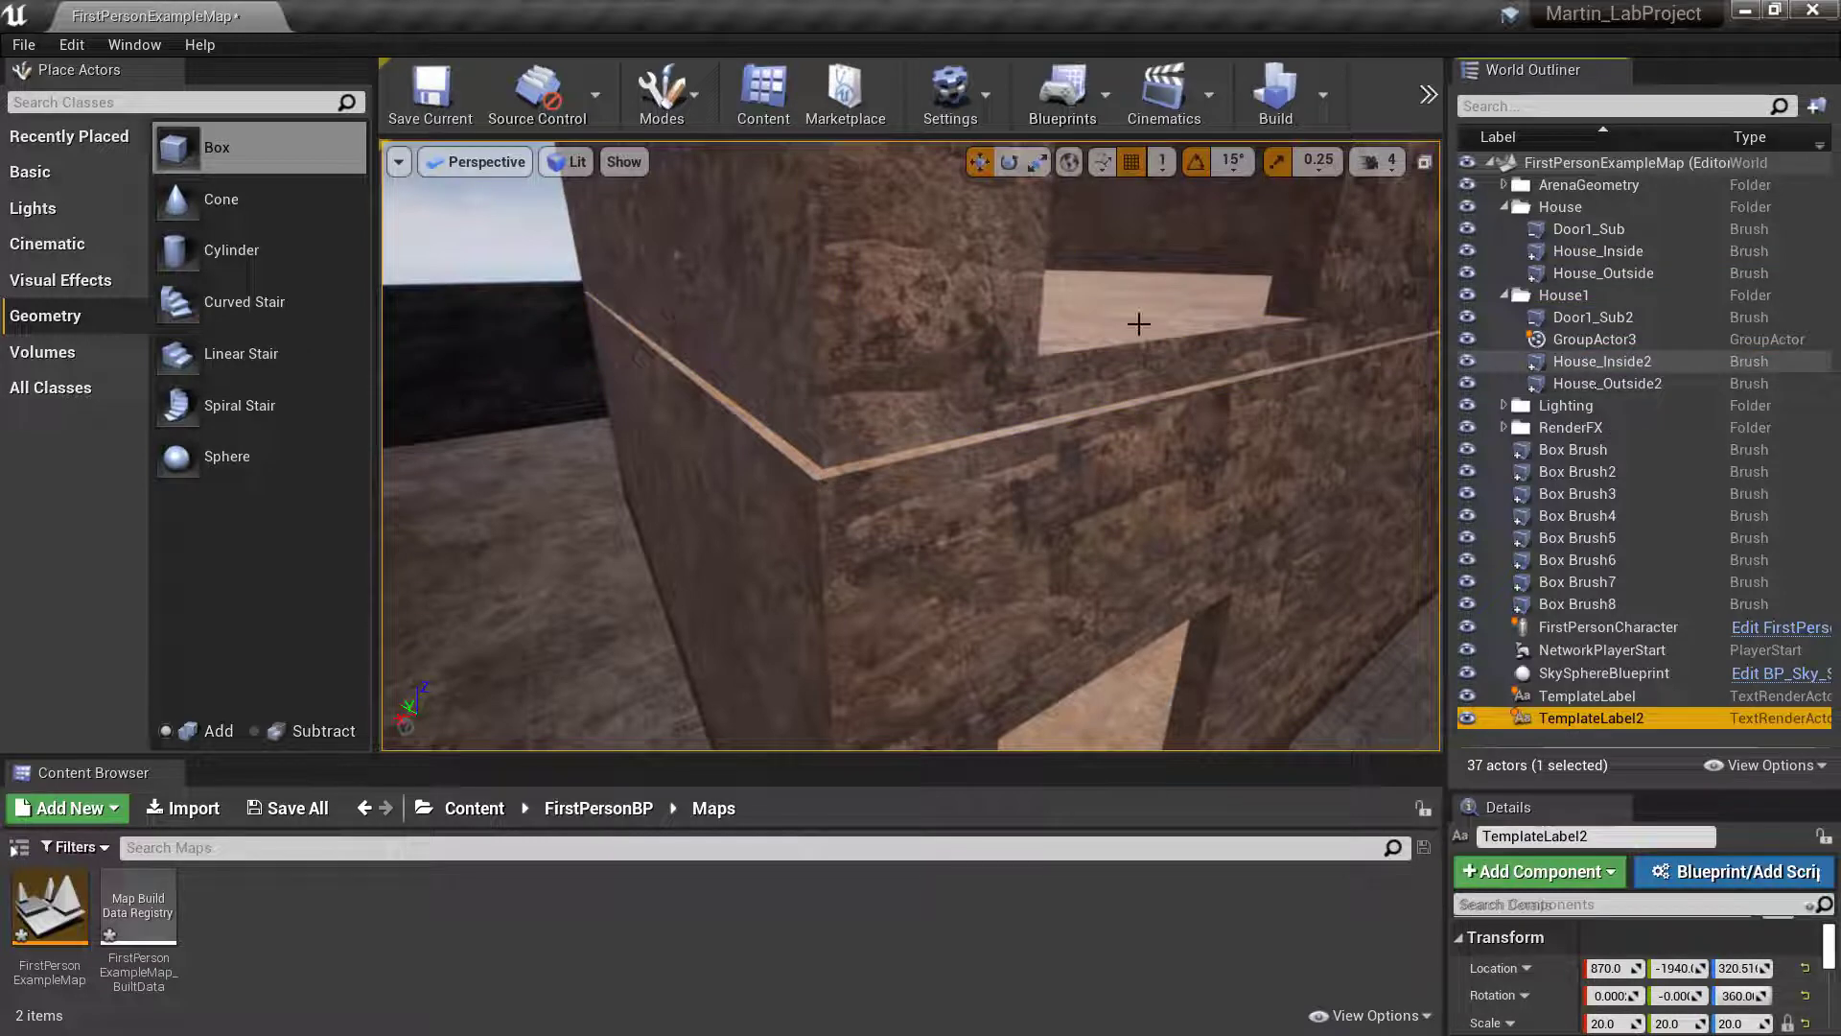
{"action": "left_click", "coordinate": [1591, 322]}
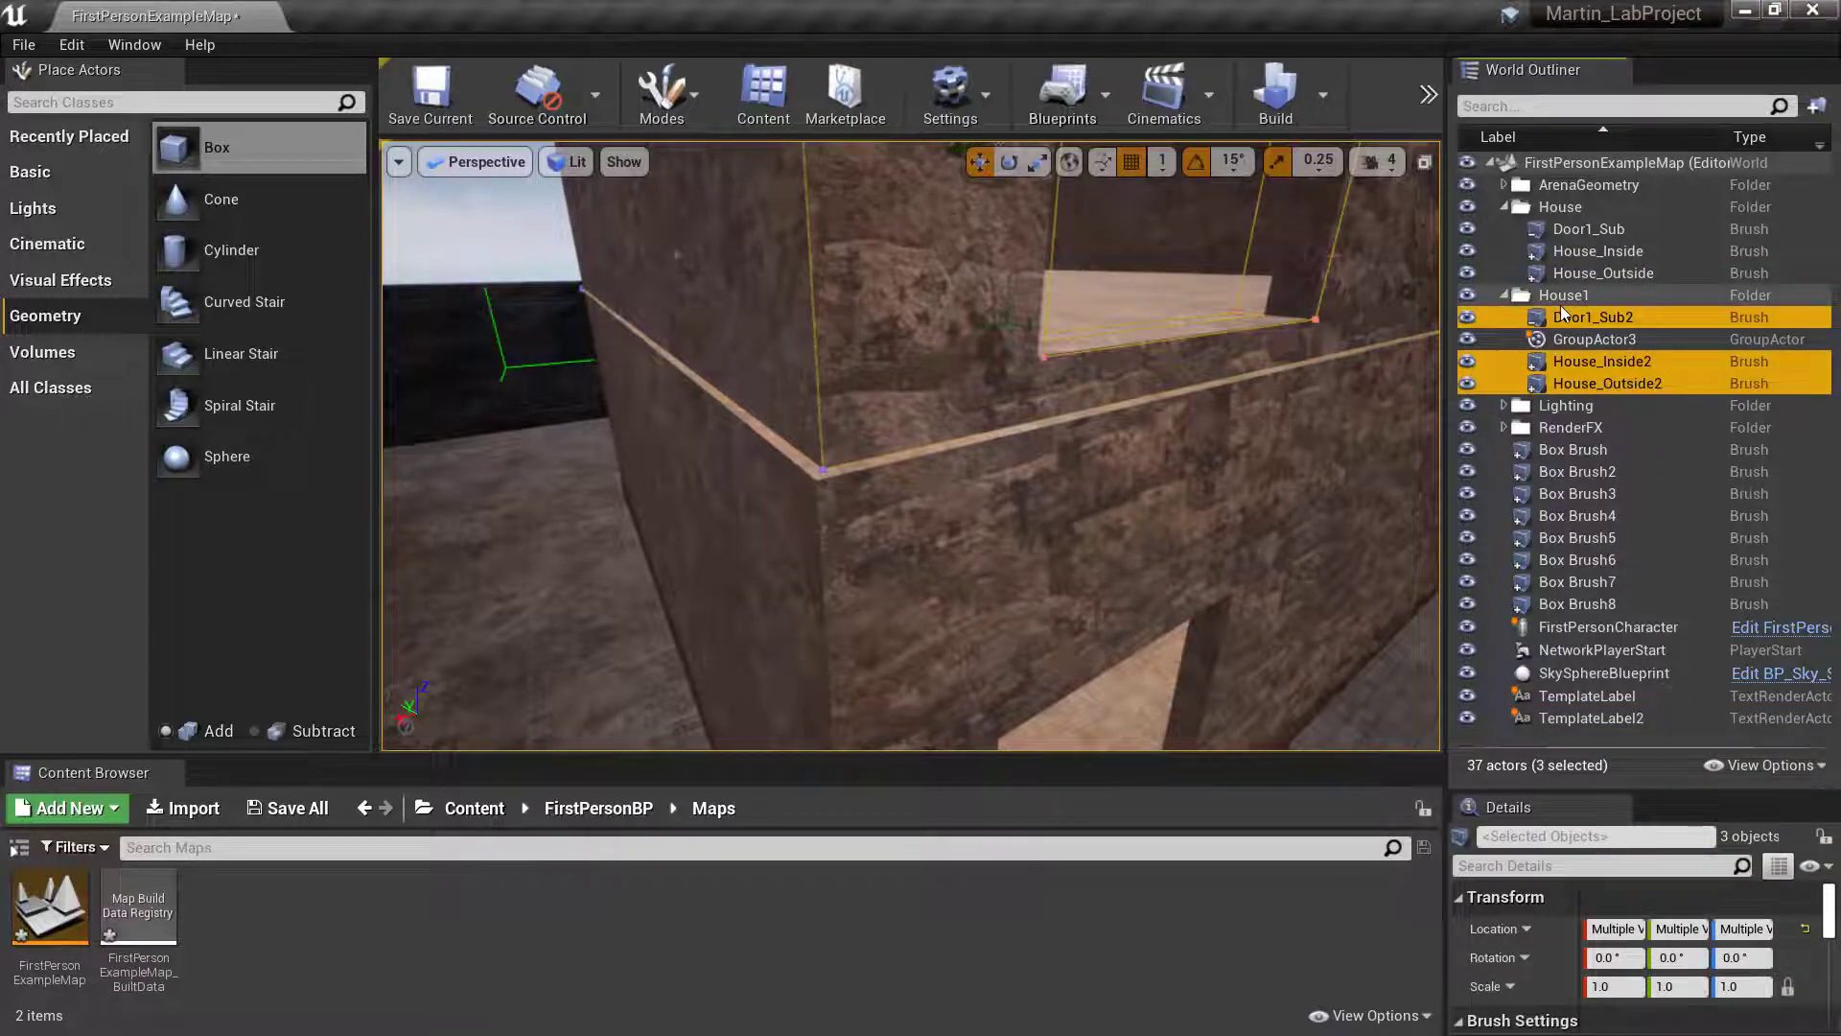
{"action": "key", "text": "ctrl+z"}
{"action": "key", "text": "ctrl+z"}
{"action": "key", "text": "ctrl+z"}
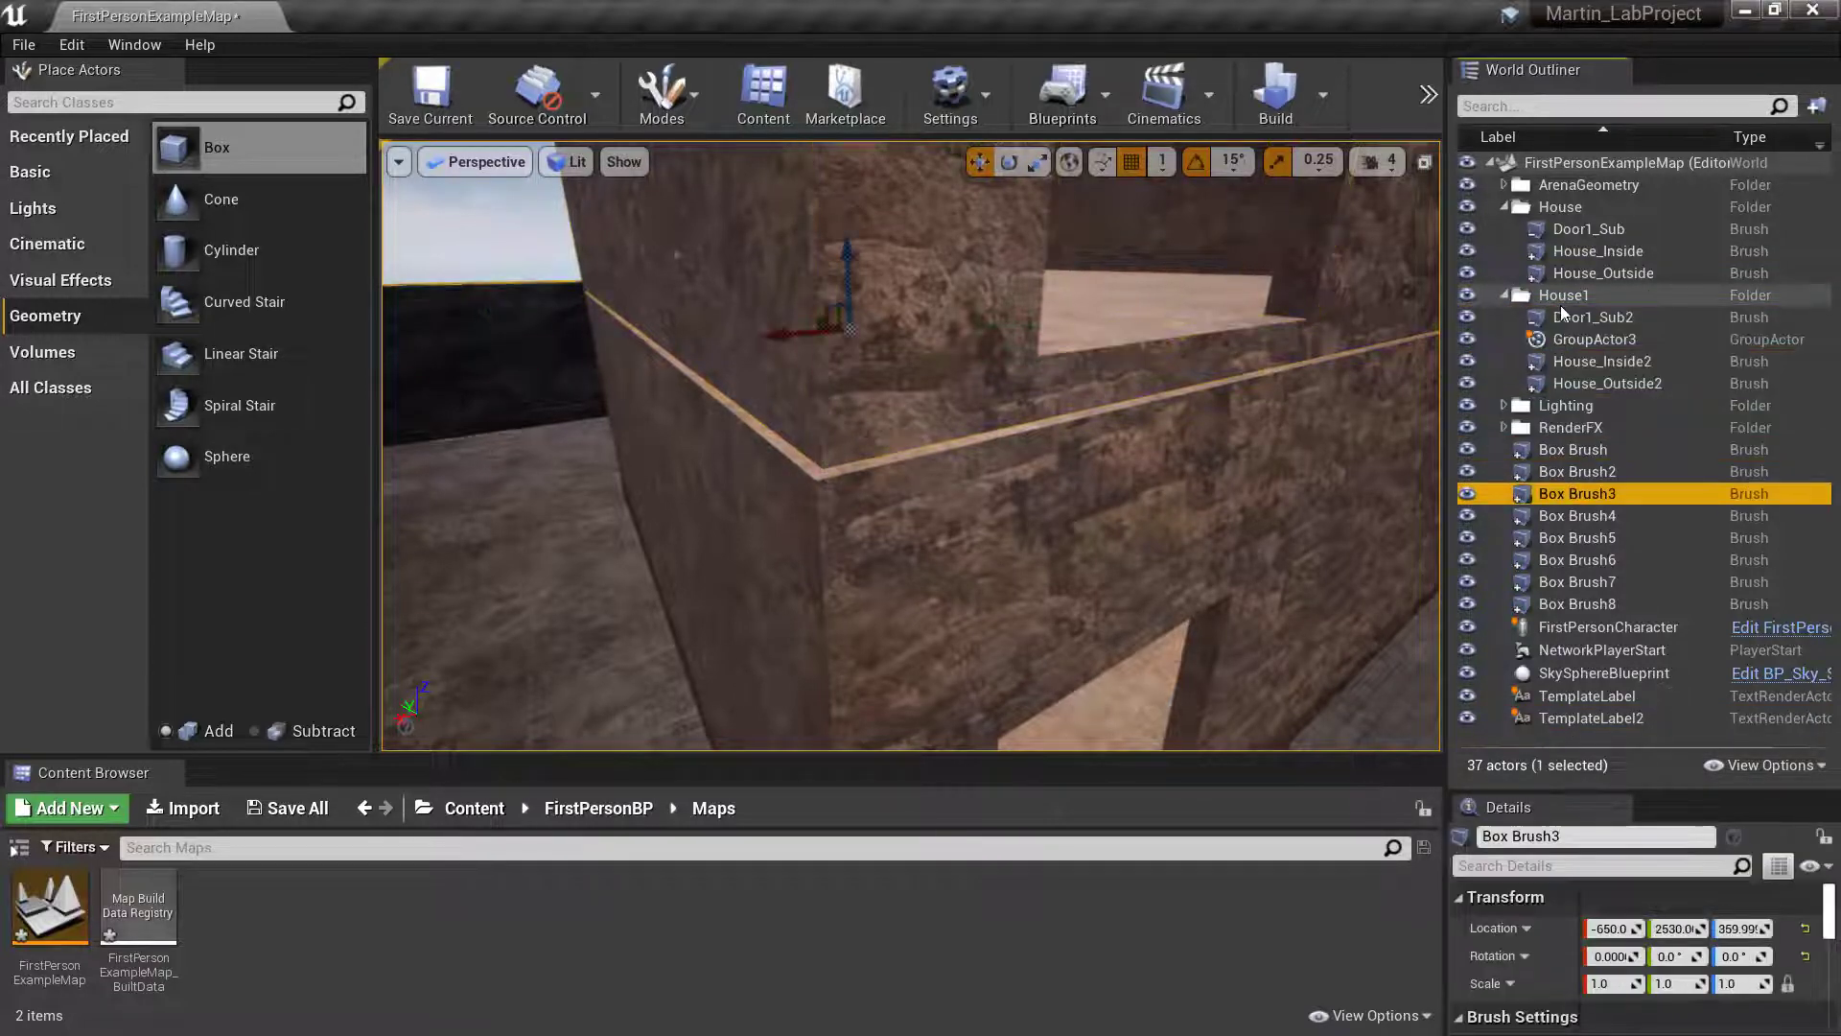
- Select the grouped House1 brushes and lower them onto the top of the lower house
{"action": "left_click", "coordinate": [1562, 317]}
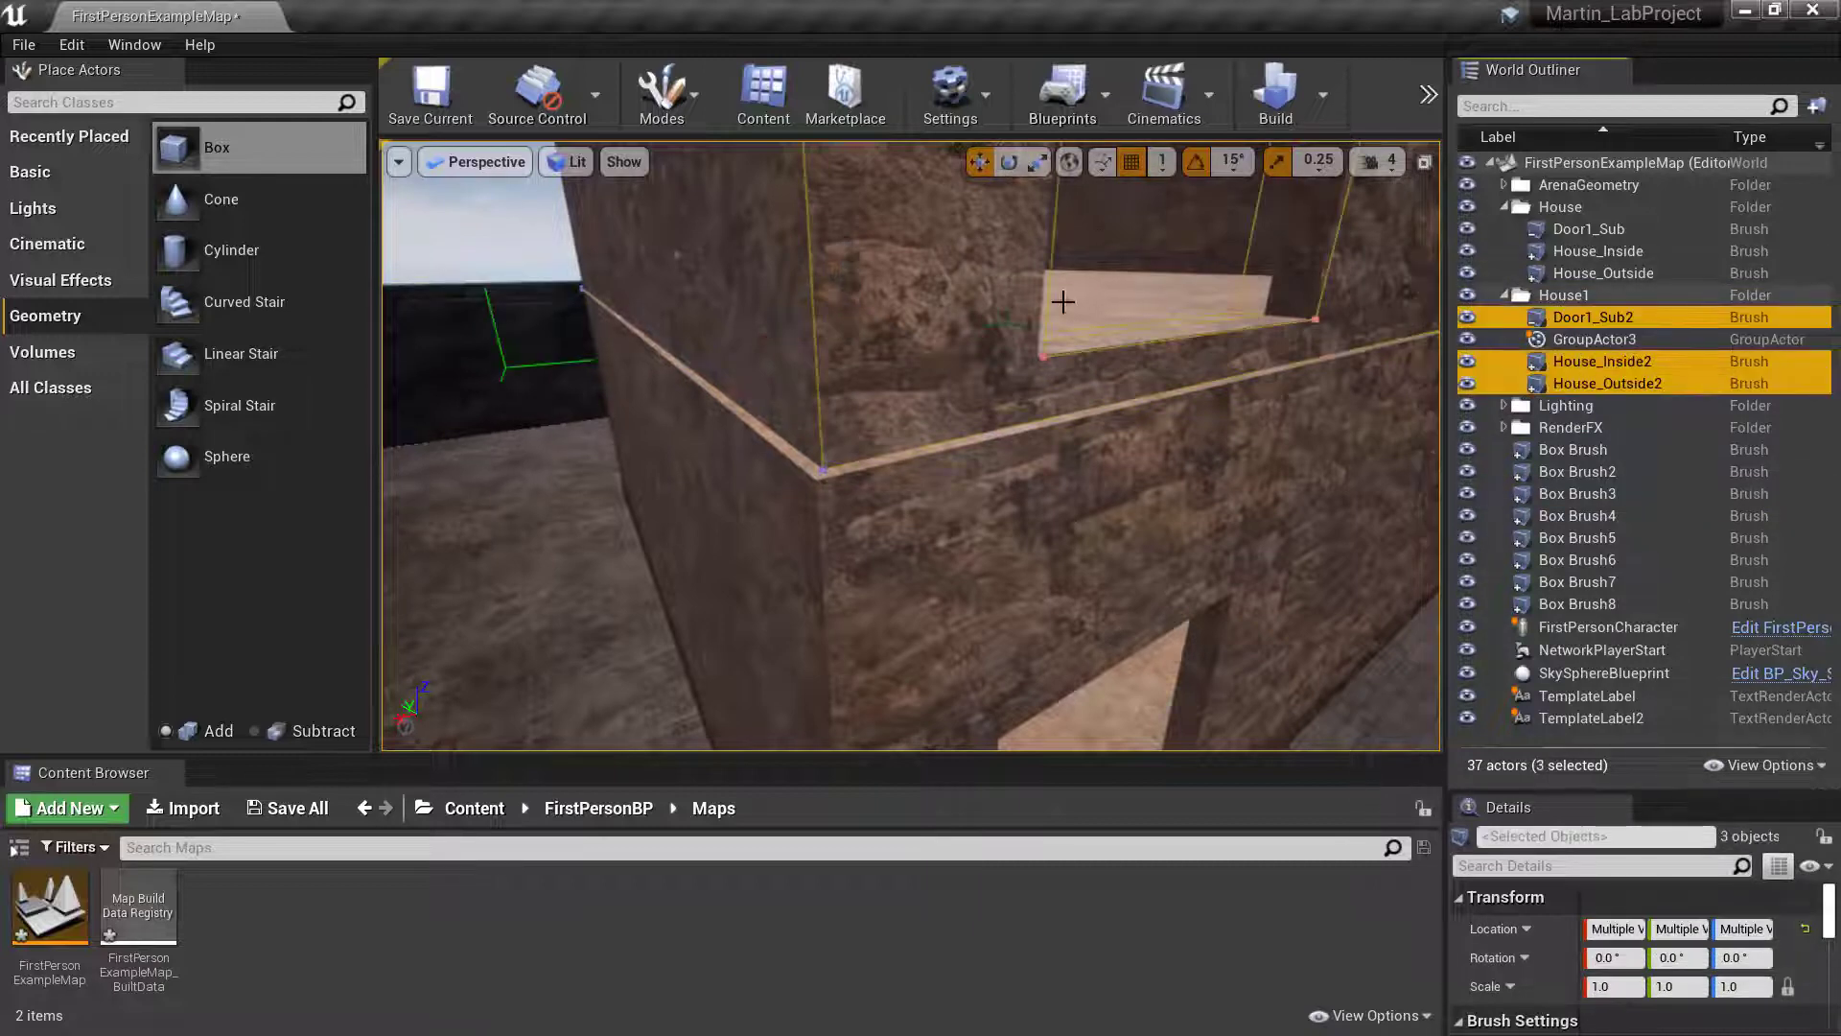
{"action": "right_click_drag", "start_coordinate": [911, 446], "coordinate": [909, 379]}
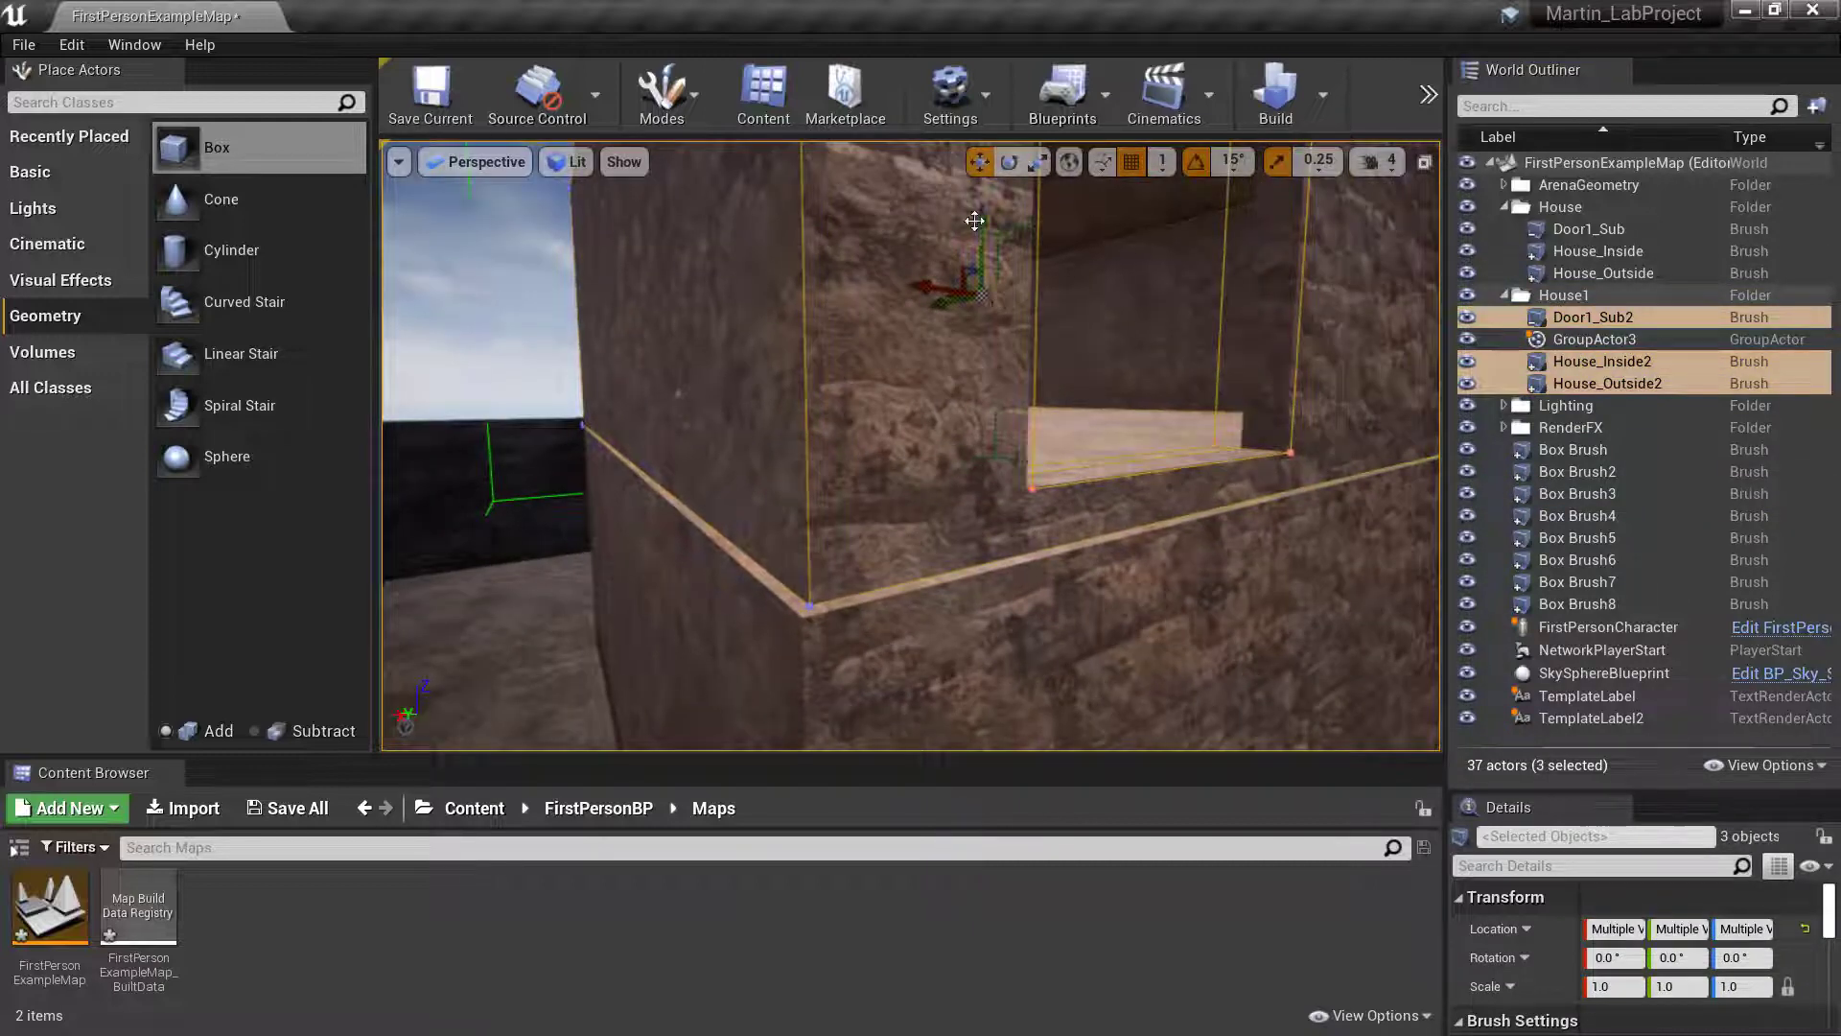
{"action": "left_click_drag", "start_coordinate": [983, 208], "coordinate": [979, 220]}
{"action": "right_click_drag", "start_coordinate": [1172, 252], "coordinate": [967, 409]}
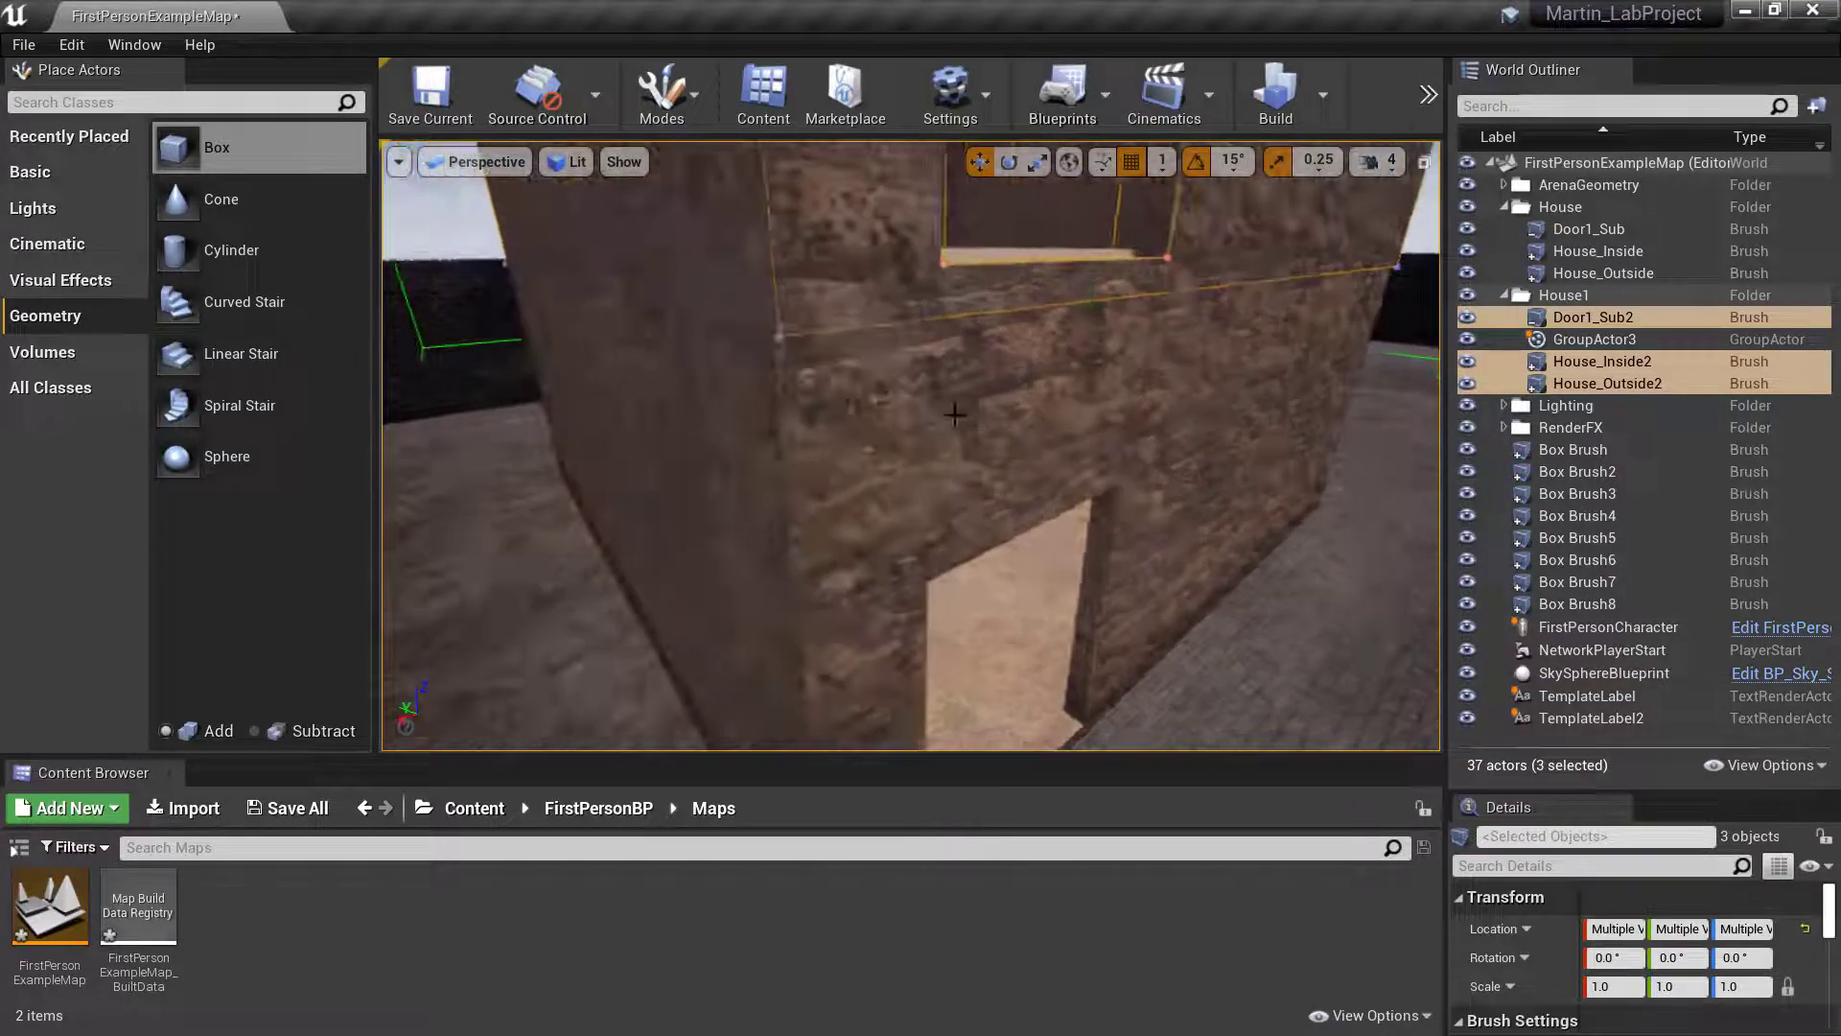
- Examine the location settings of the lower House_Outside brush and the House1 group, enlarging the details area
{"action": "left_click", "coordinate": [967, 409]}
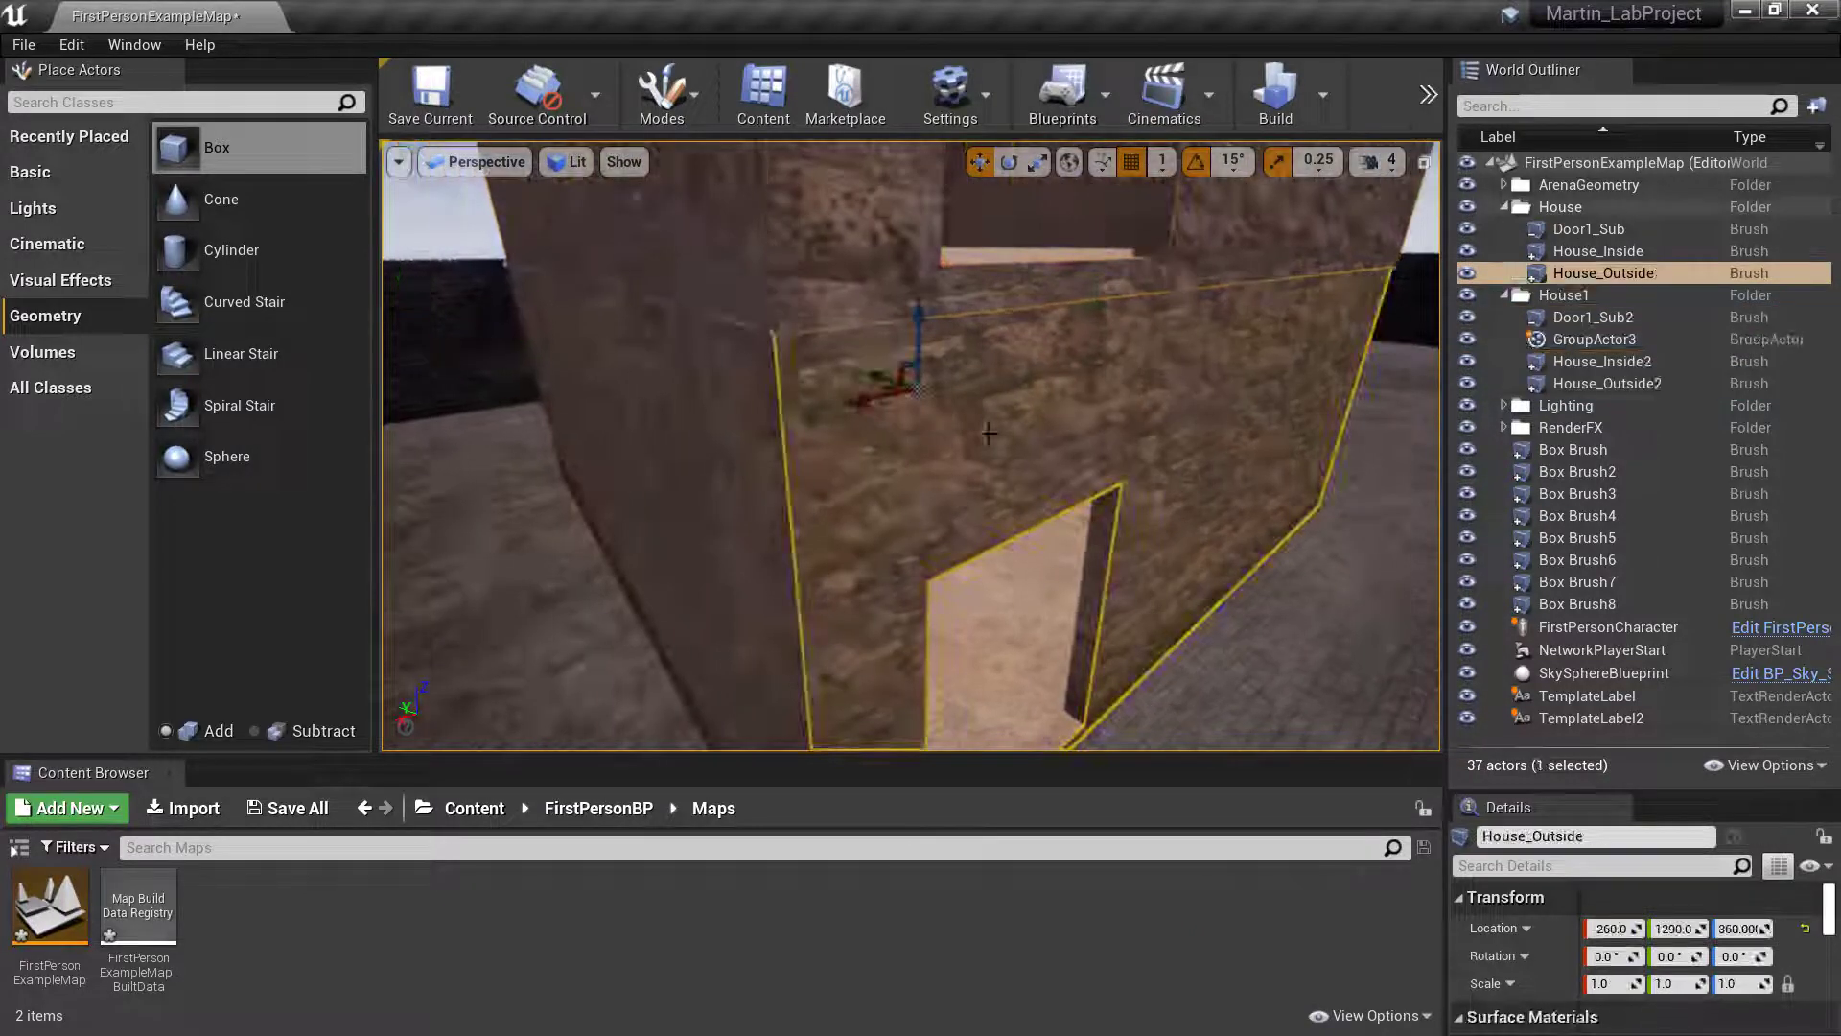
{"action": "right_click", "coordinate": [1493, 928]}
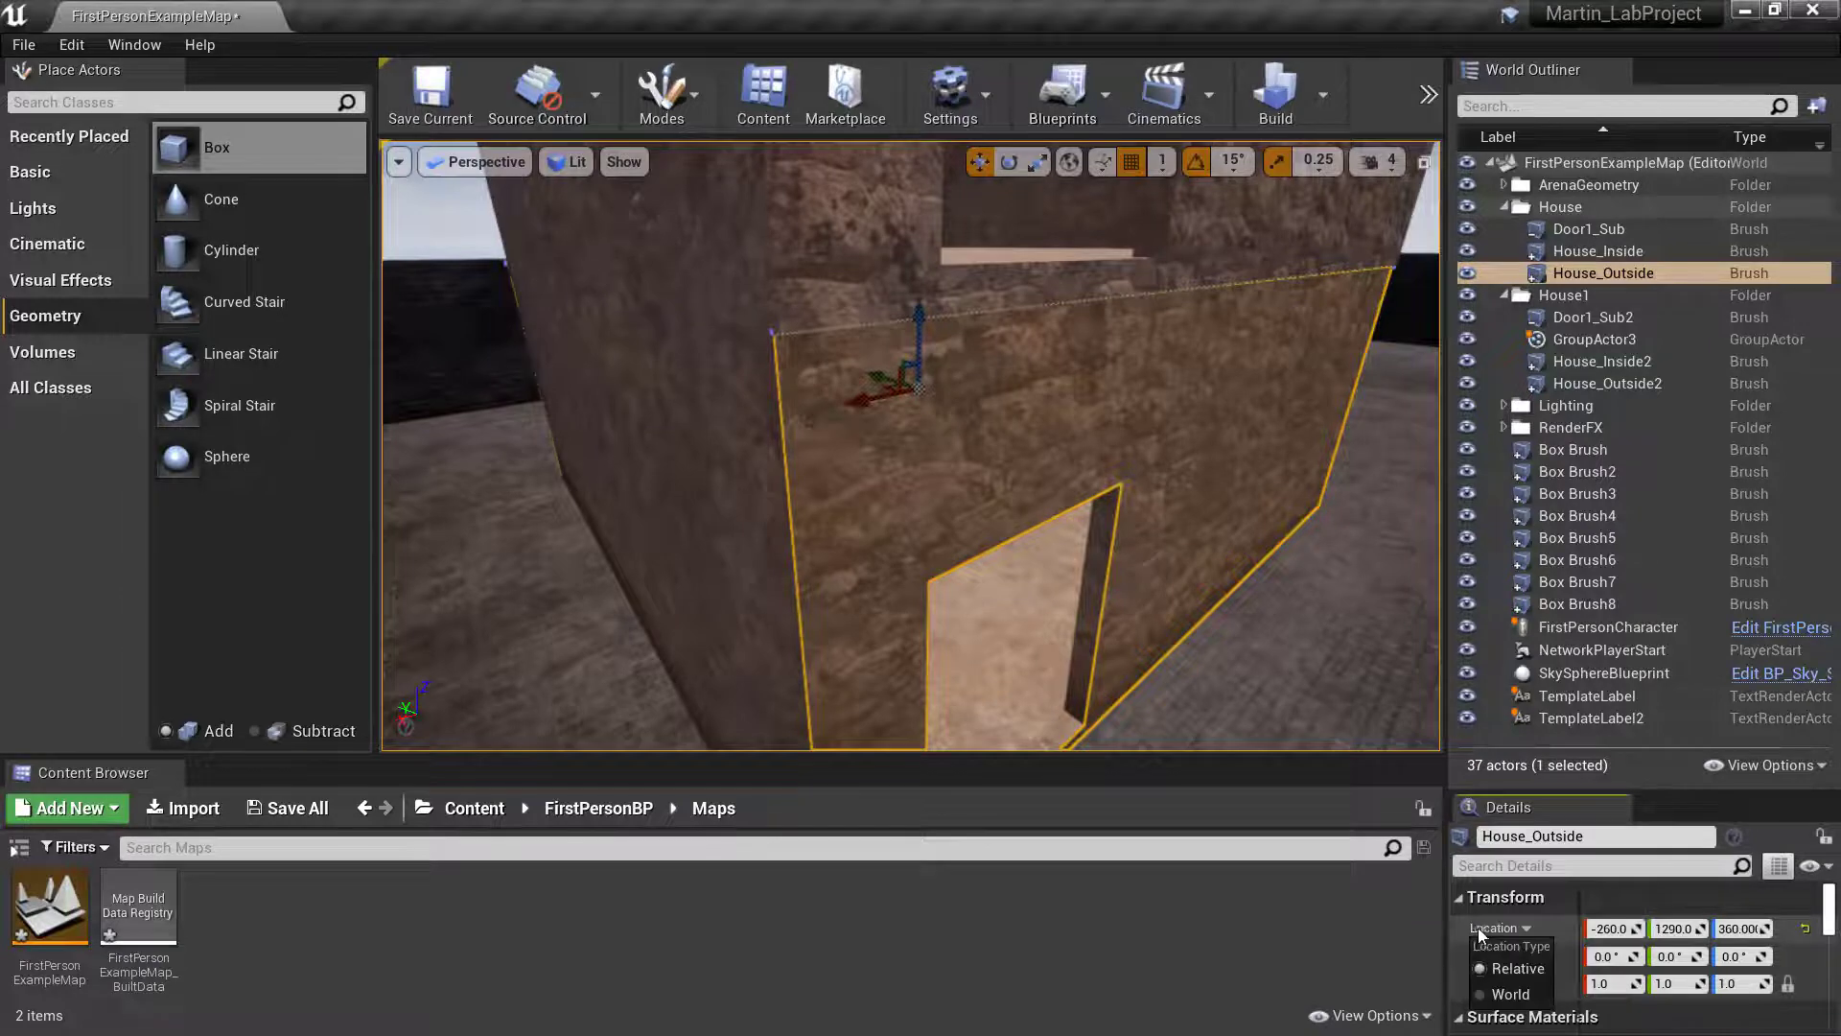
{"action": "left_click", "coordinate": [1487, 929]}
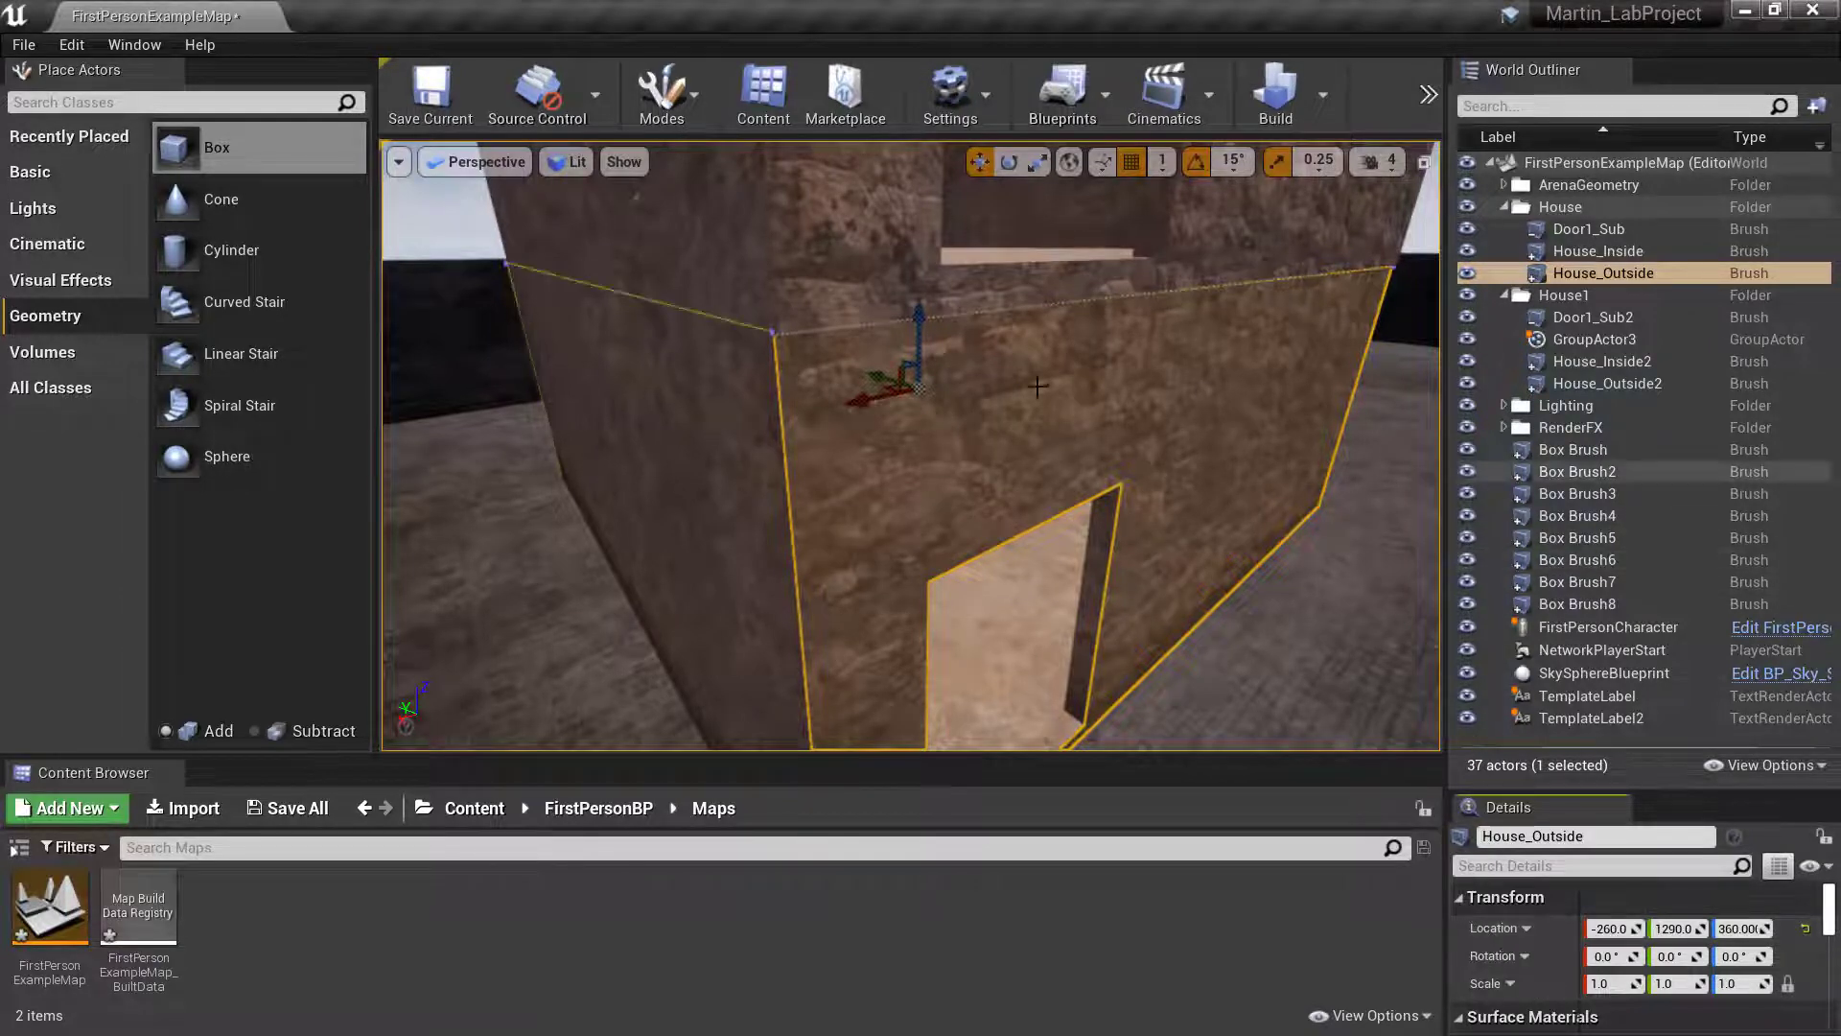
{"action": "mouse_move", "coordinate": [1074, 352]}
{"action": "right_mouse_down"}
{"action": "mouse_move", "coordinate": [1069, 259]}
{"action": "mouse_move", "coordinate": [1076, 384]}
{"action": "mouse_move", "coordinate": [1079, 273]}
{"action": "right_mouse_up"}
{"action": "left_click", "coordinate": [1074, 352]}
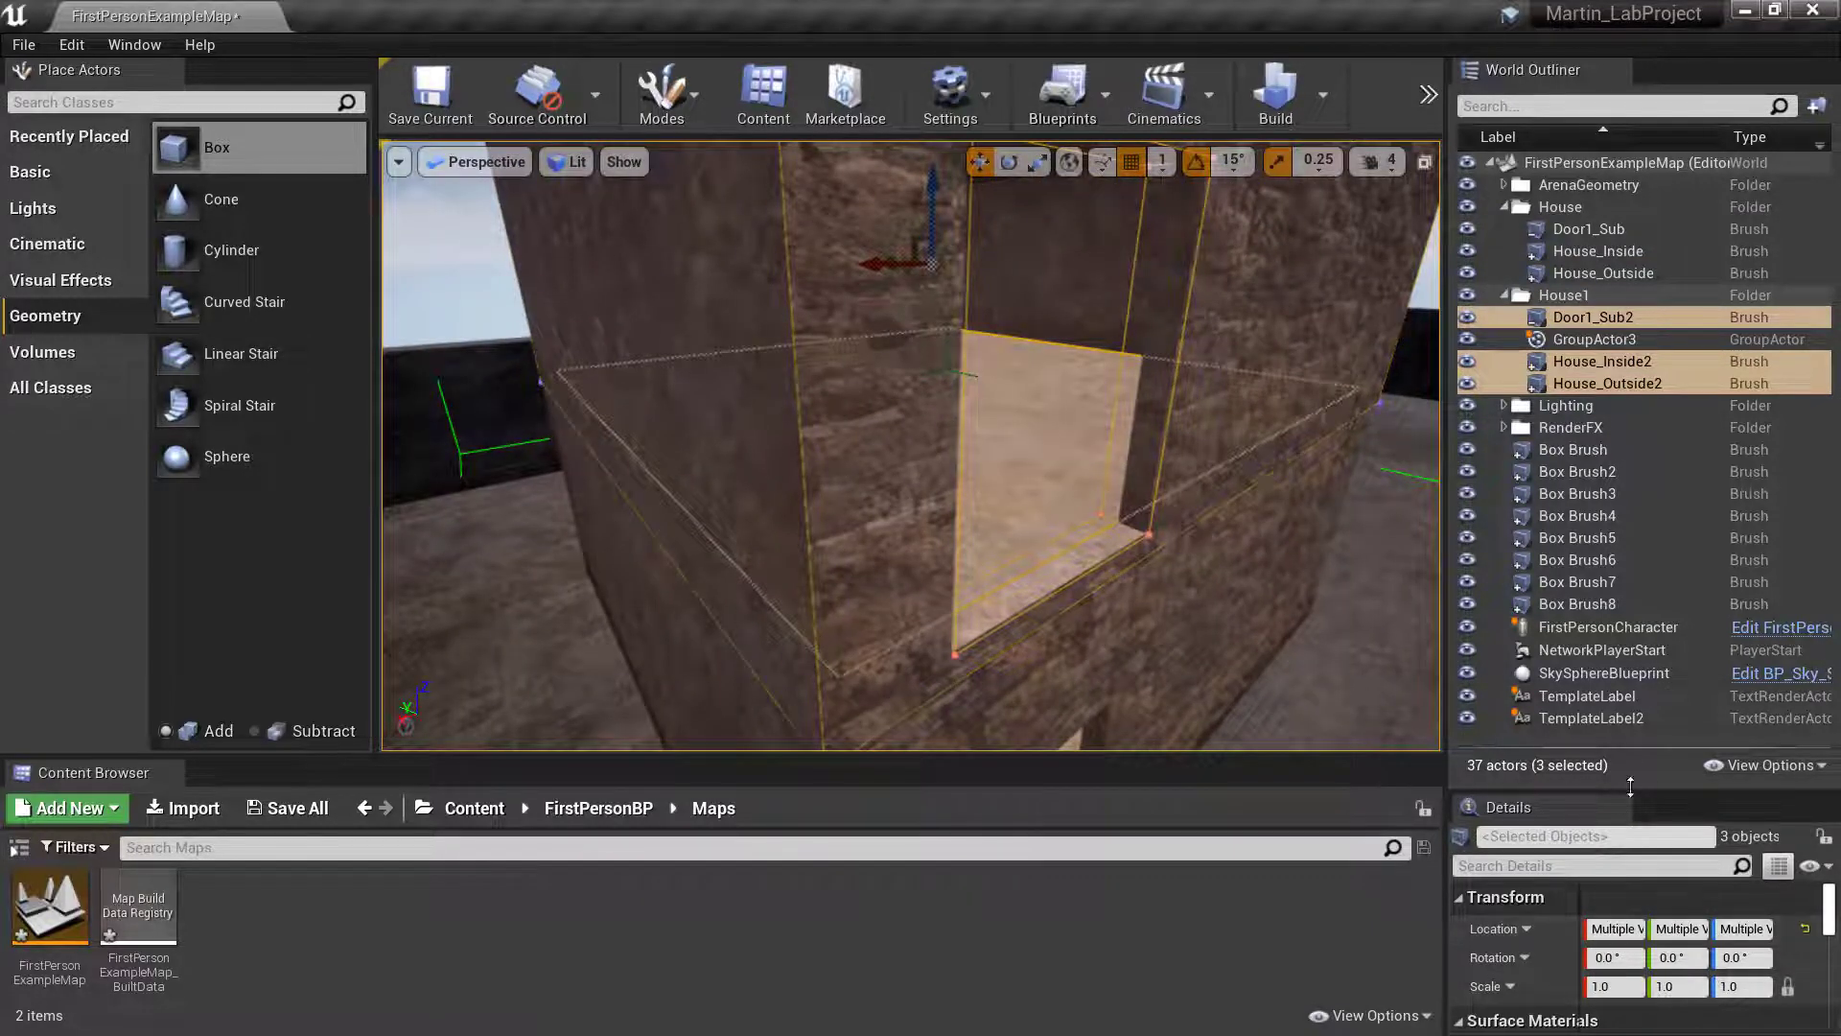
{"action": "left_click_drag", "start_coordinate": [1663, 794], "coordinate": [1663, 683]}
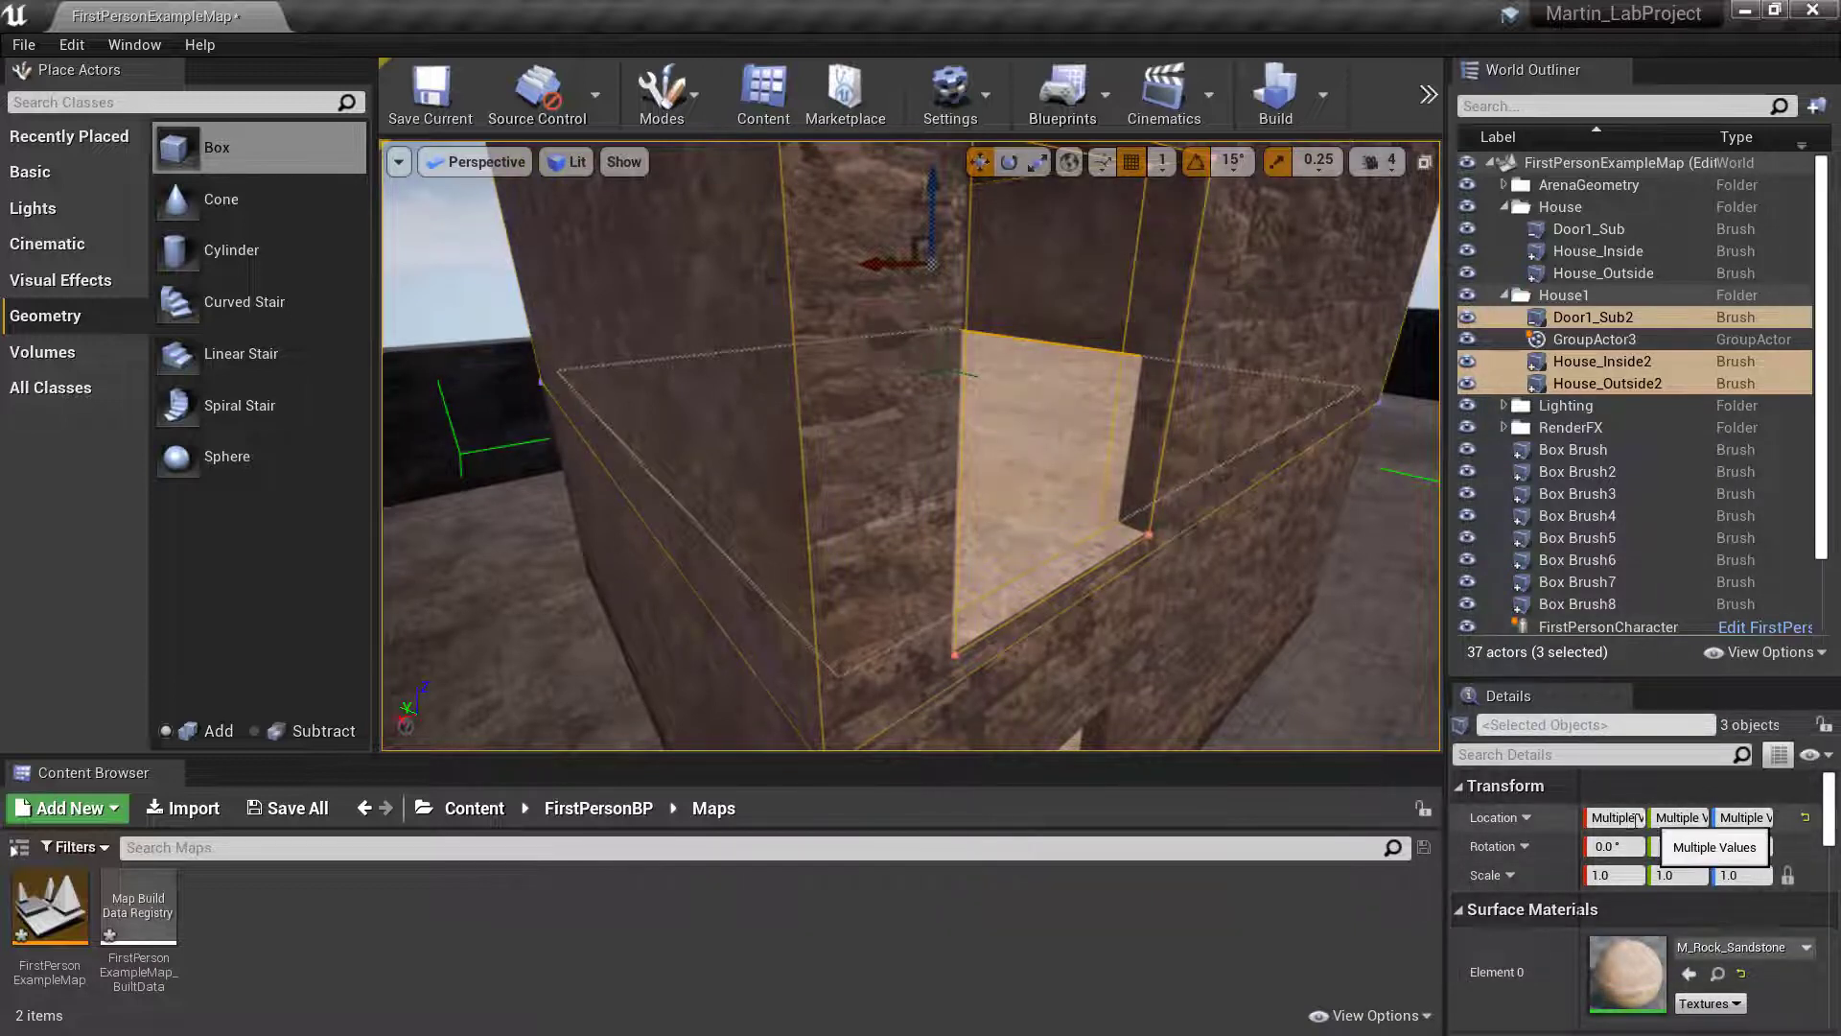
- Shift the House1 group horizontally in small moves to line its walls up with the lower house
{"action": "right_click_drag", "start_coordinate": [1183, 574], "coordinate": [1096, 363]}
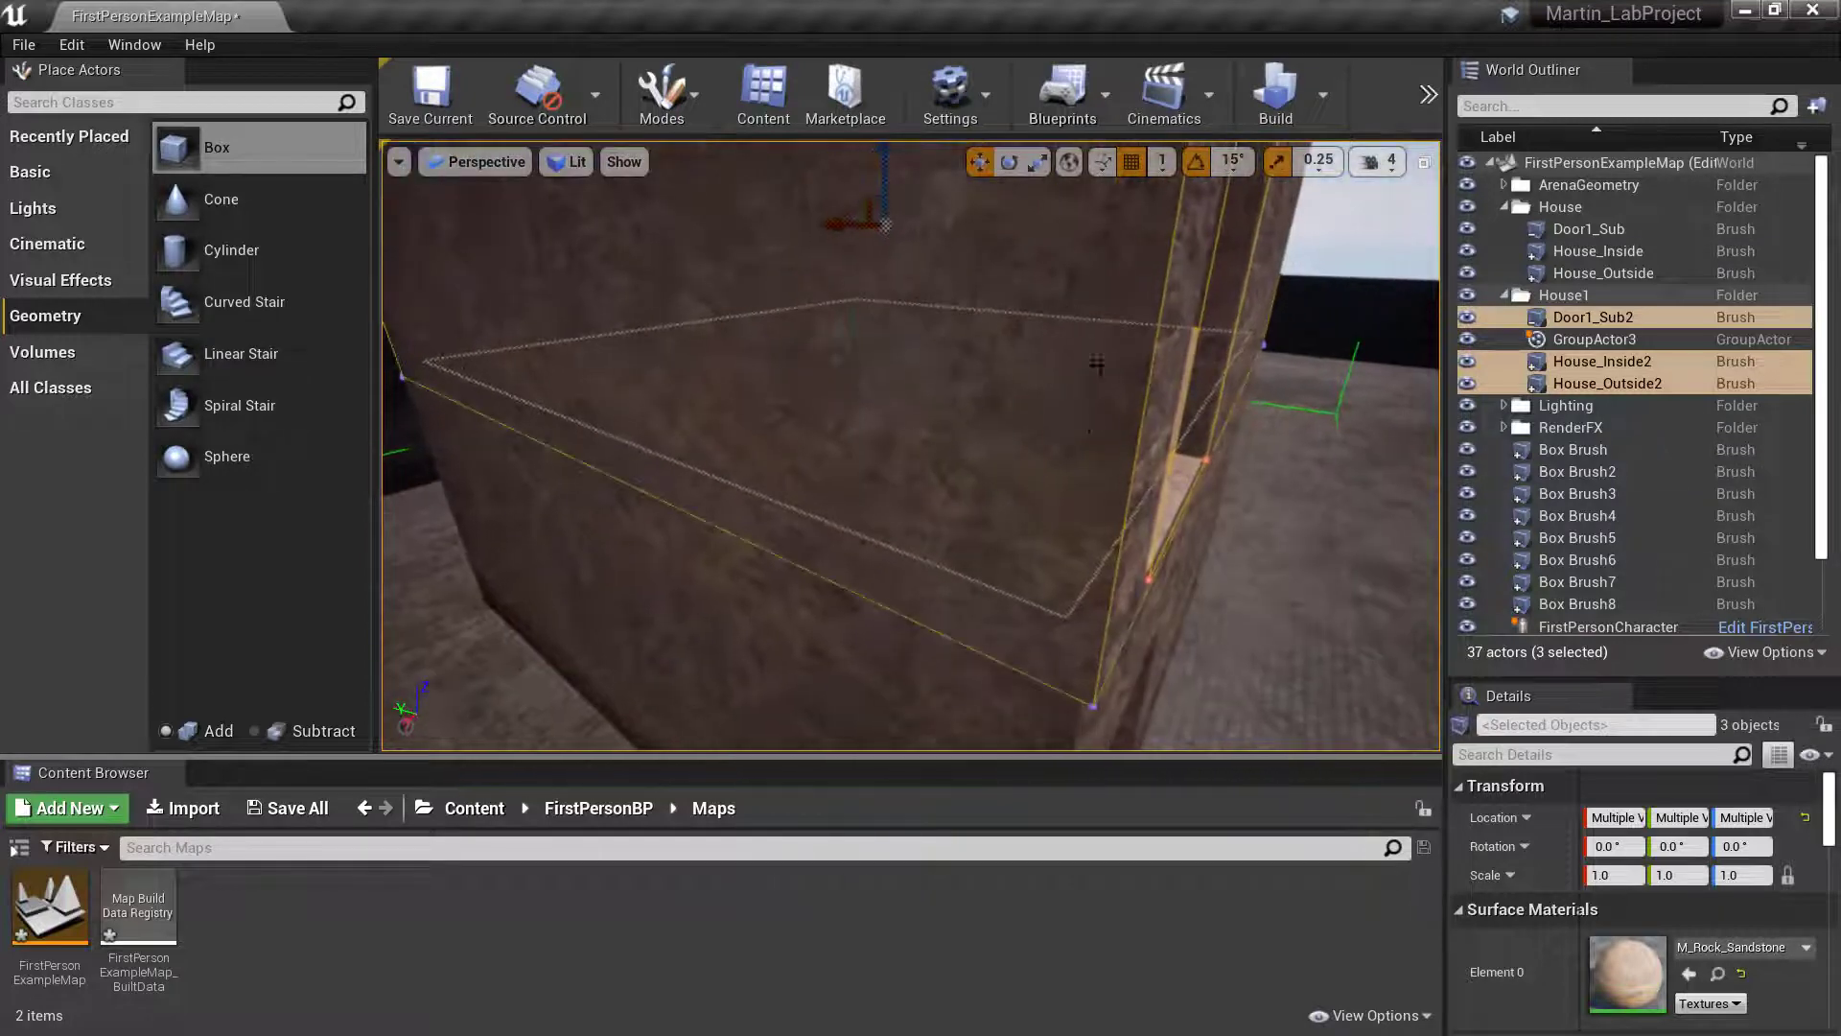
{"action": "right_click_drag", "start_coordinate": [1027, 247], "coordinate": [825, 255]}
{"action": "left_click_drag", "start_coordinate": [1027, 247], "coordinate": [1035, 248]}
{"action": "mouse_move", "coordinate": [1036, 248]}
{"action": "right_mouse_down"}
{"action": "mouse_move", "coordinate": [1029, 317]}
{"action": "mouse_move", "coordinate": [863, 278]}
{"action": "mouse_move", "coordinate": [896, 274]}
{"action": "right_mouse_up"}
{"action": "mouse_move", "coordinate": [1112, 284]}
{"action": "right_mouse_down"}
{"action": "mouse_move", "coordinate": [1208, 278]}
{"action": "mouse_move", "coordinate": [1112, 284]}
{"action": "right_mouse_up"}
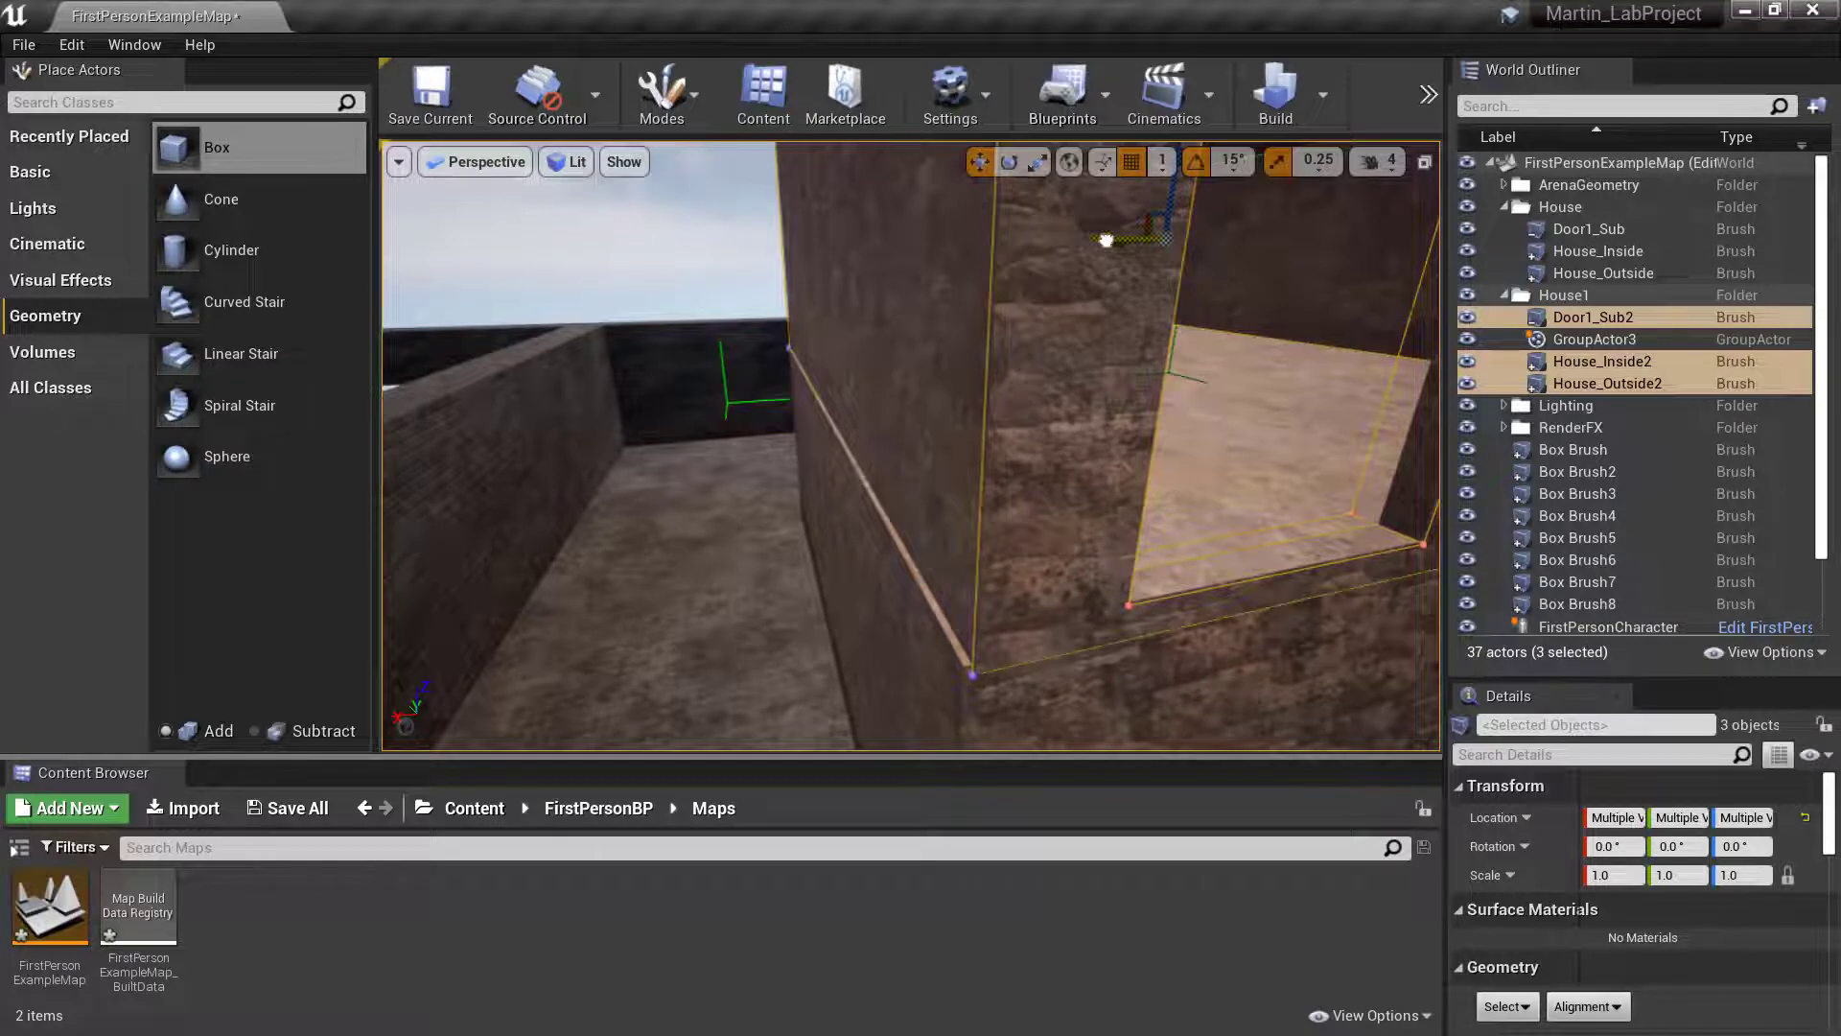
{"action": "left_click_drag", "start_coordinate": [1105, 239], "coordinate": [1103, 239]}
{"action": "right_click_drag", "start_coordinate": [1104, 242], "coordinate": [1130, 206]}
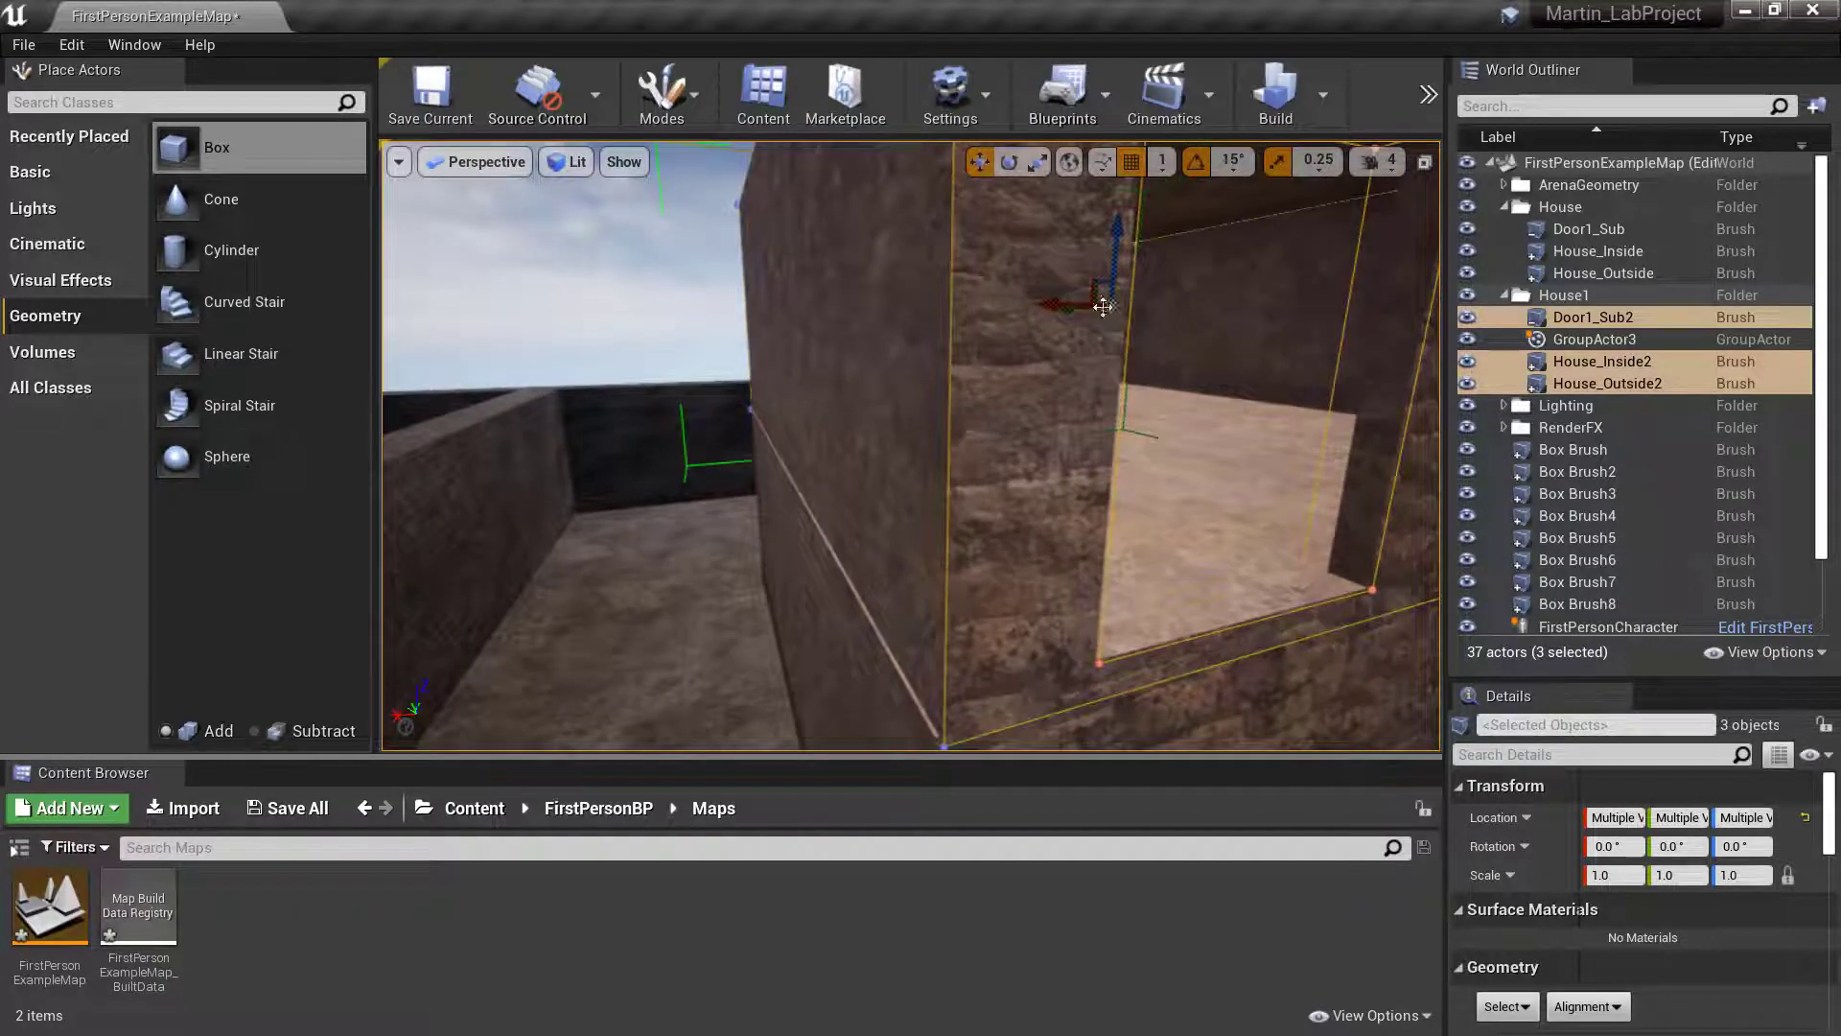
{"action": "left_click_drag", "start_coordinate": [1066, 302], "coordinate": [1060, 303]}
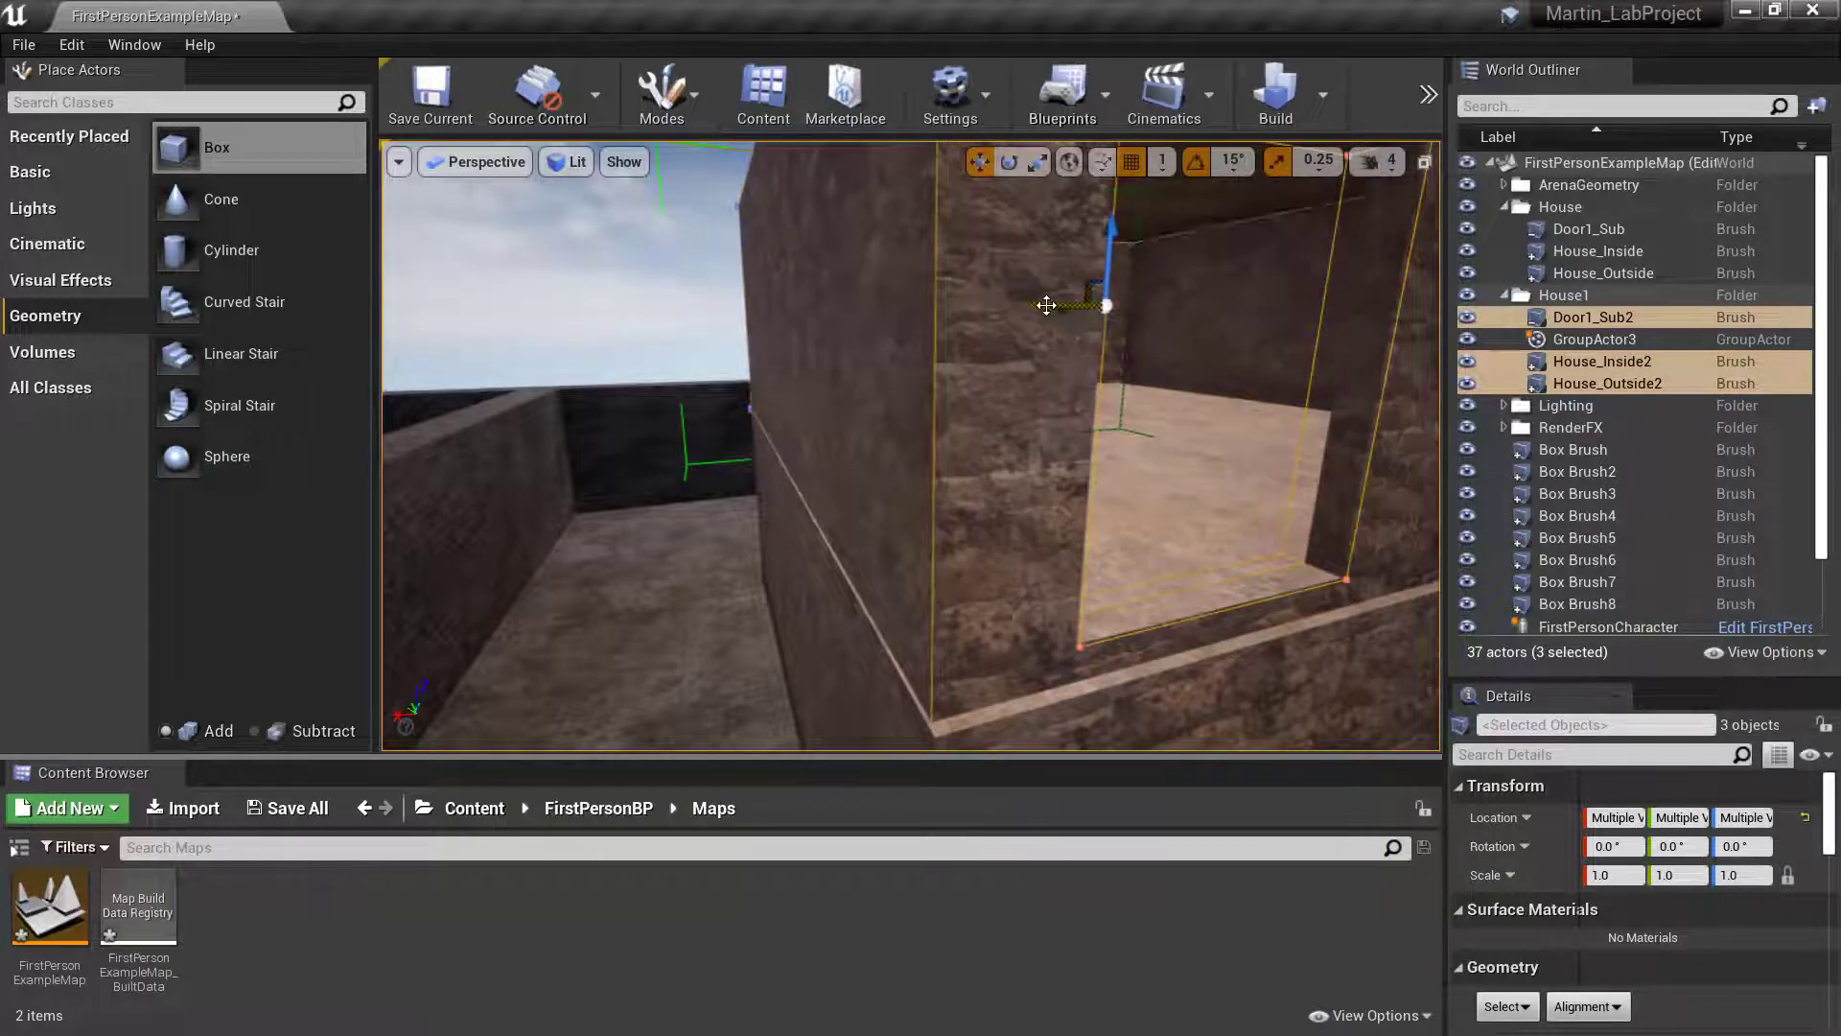
{"action": "left_click_drag", "start_coordinate": [1044, 305], "coordinate": [1055, 304]}
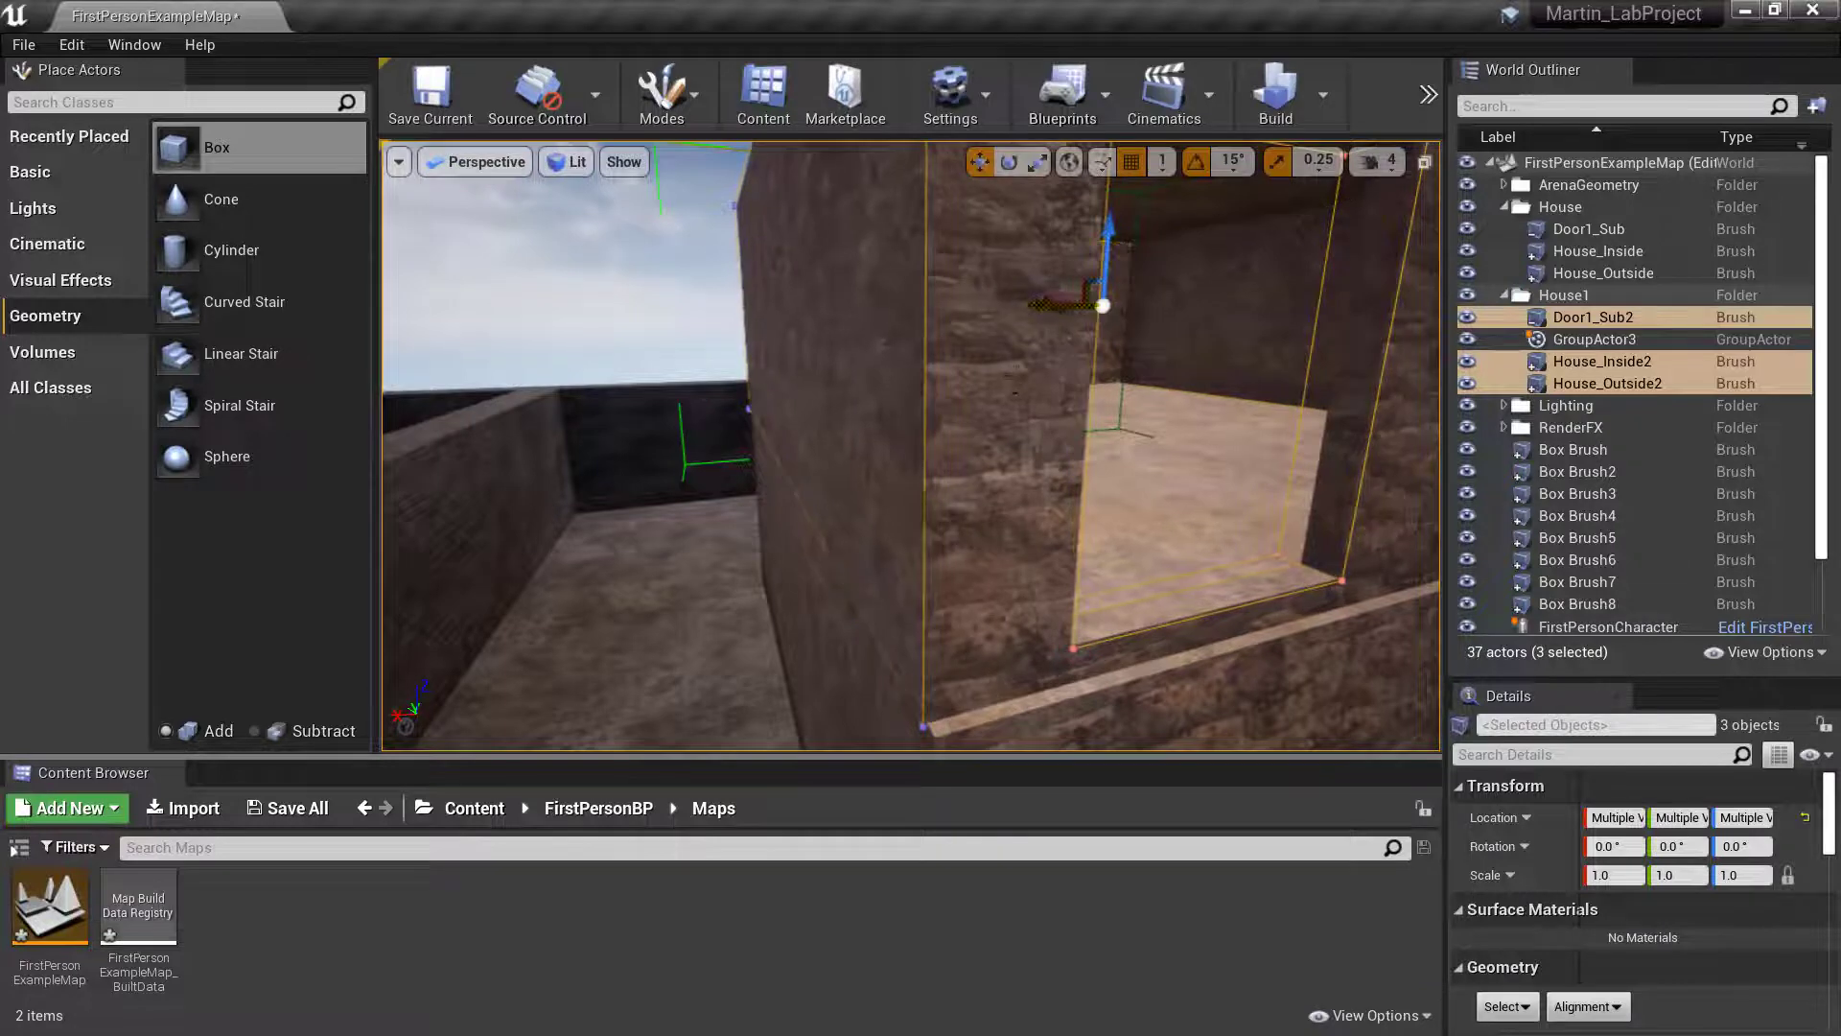
- Check the storeys' alignment by selecting the lower outer wall, the upper storey and GroupActor3 in turn, and clear the group selection
{"action": "key", "text": "a"}
{"action": "mouse_move", "coordinate": [1055, 304]}
{"action": "right_mouse_down"}
{"action": "mouse_move", "coordinate": [1050, 402]}
{"action": "mouse_move", "coordinate": [1103, 230]}
{"action": "mouse_move", "coordinate": [1141, 288]}
{"action": "mouse_move", "coordinate": [1017, 211]}
{"action": "mouse_move", "coordinate": [1031, 192]}
{"action": "mouse_move", "coordinate": [959, 226]}
{"action": "mouse_move", "coordinate": [987, 216]}
{"action": "mouse_move", "coordinate": [978, 374]}
{"action": "mouse_move", "coordinate": [1007, 364]}
{"action": "mouse_move", "coordinate": [1114, 467]}
{"action": "right_mouse_up"}
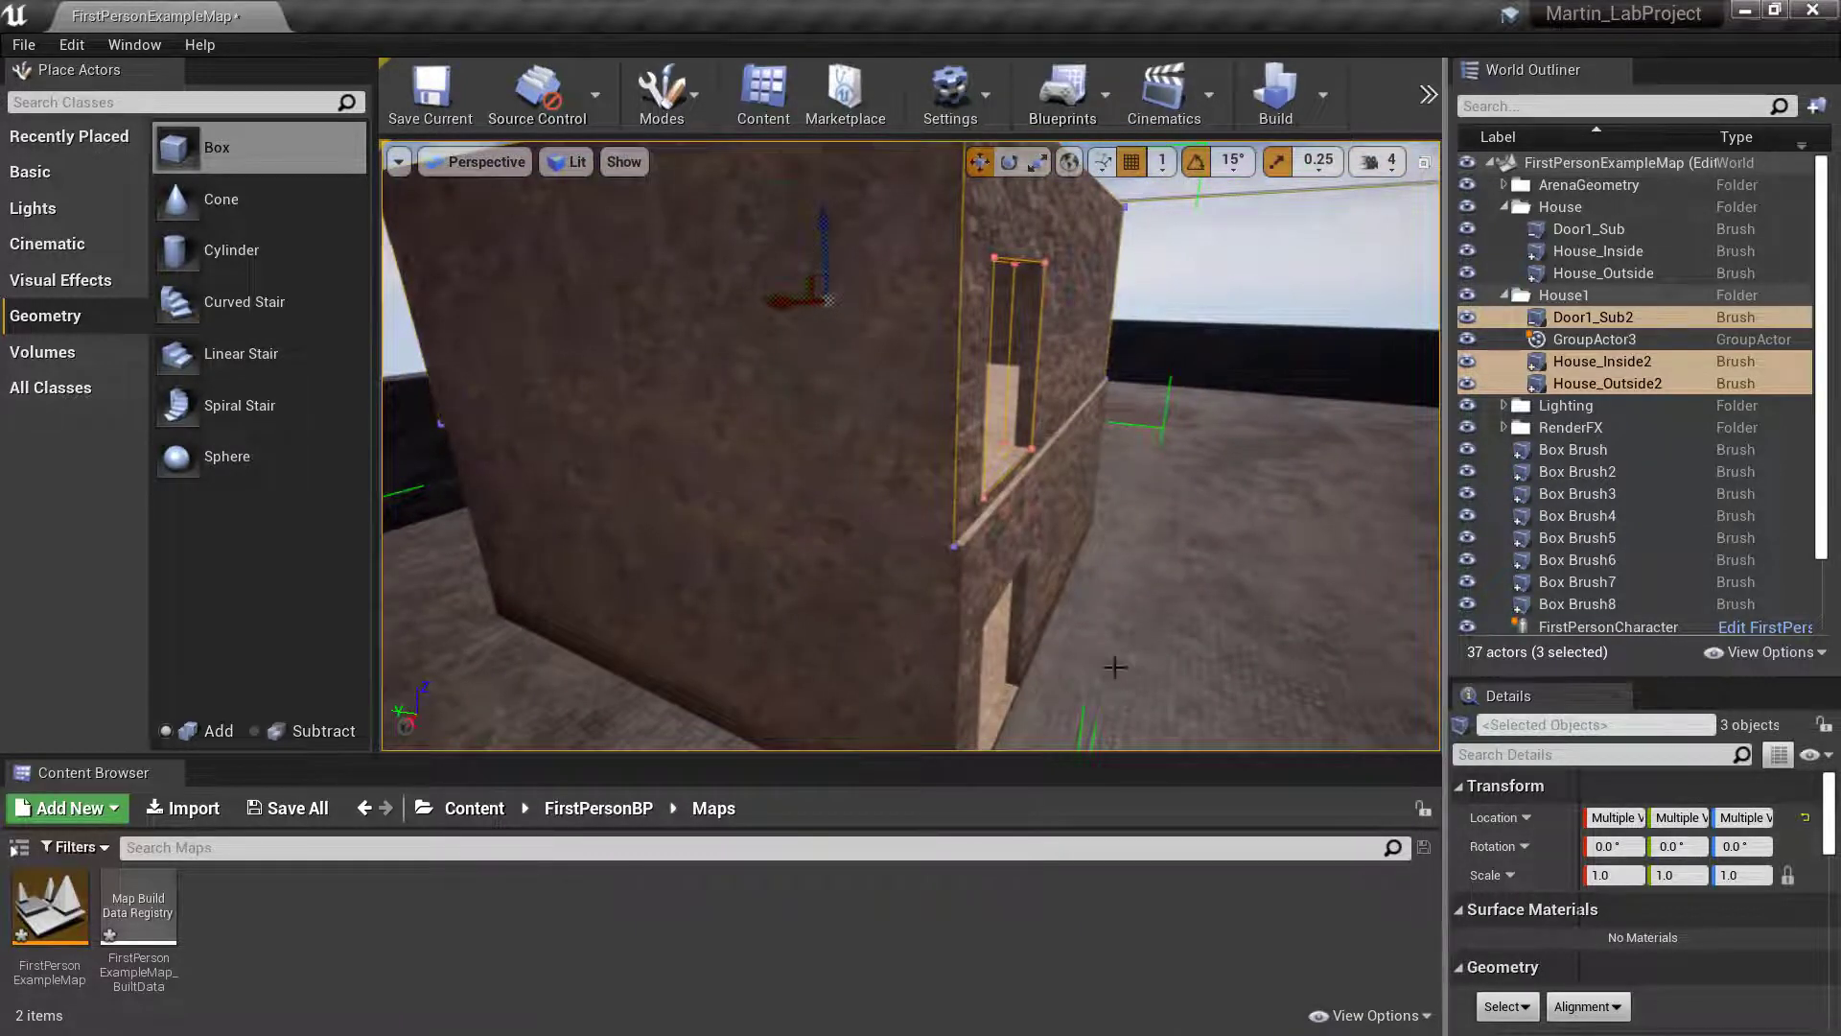
{"action": "left_click", "coordinate": [902, 626]}
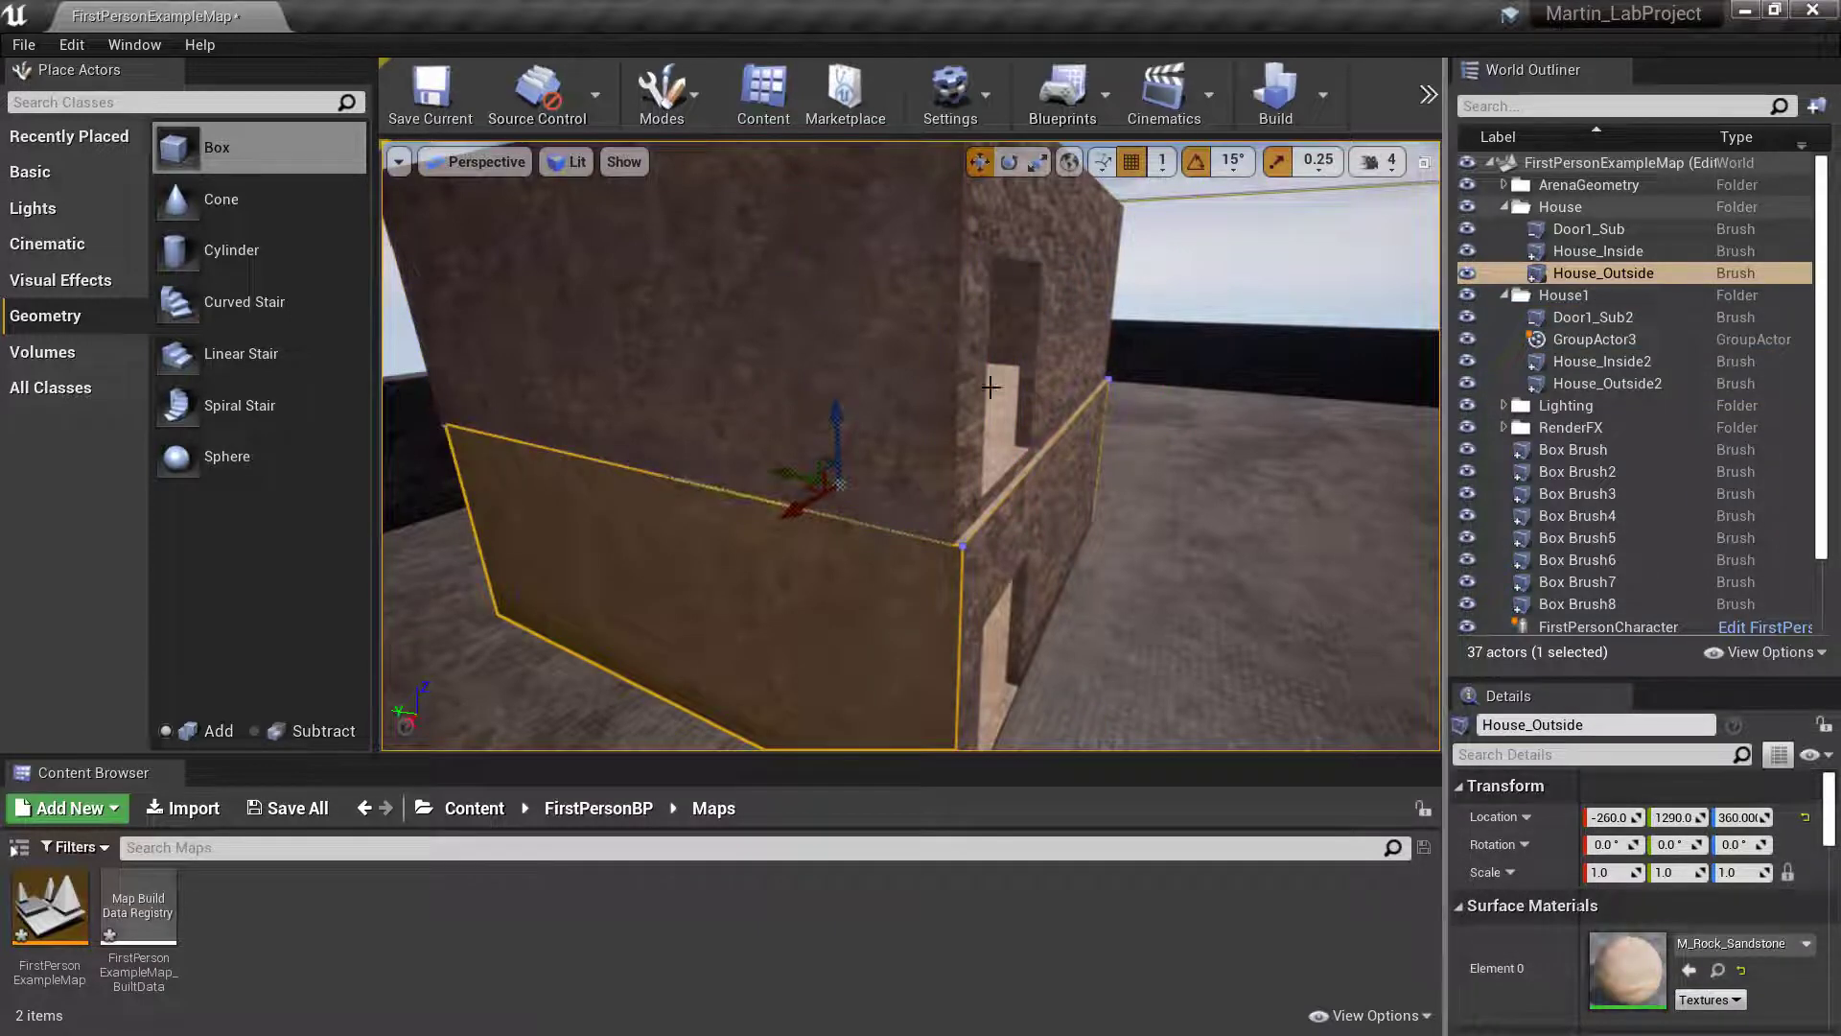
{"action": "left_click", "coordinate": [906, 408]}
{"action": "left_click", "coordinate": [1595, 343]}
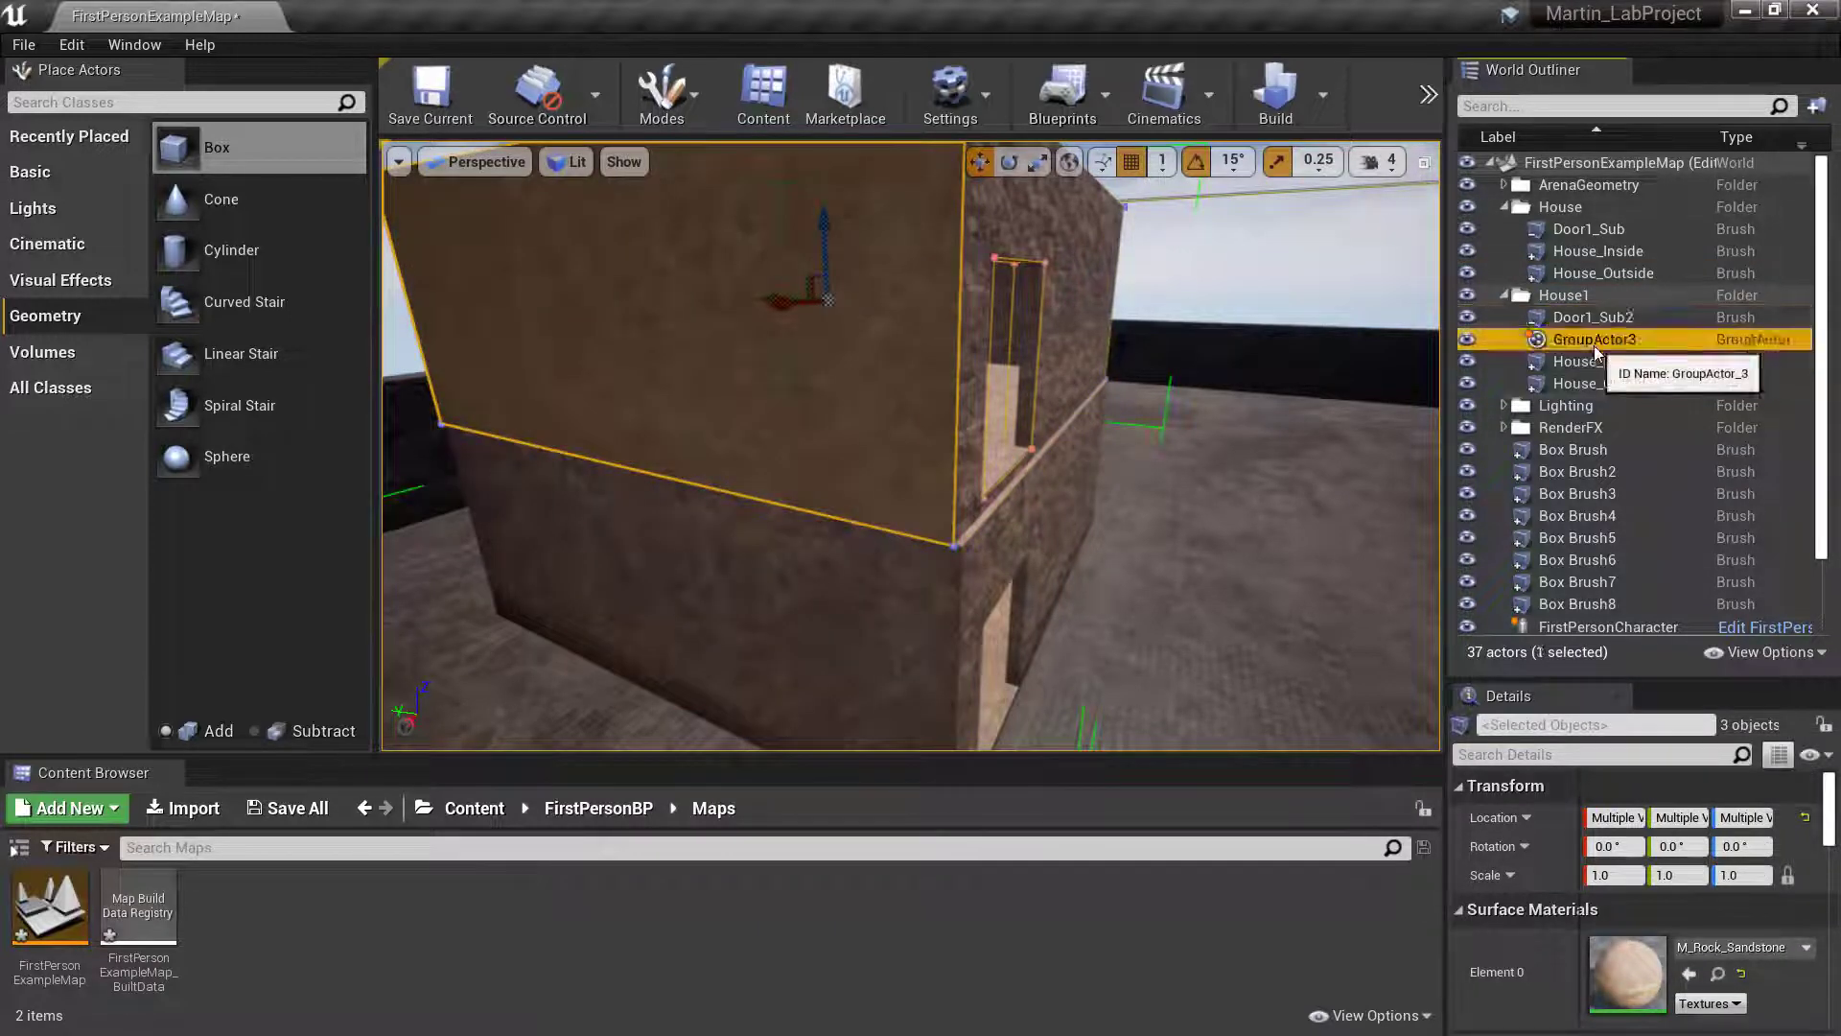
{"action": "left_click", "coordinate": [1091, 494]}
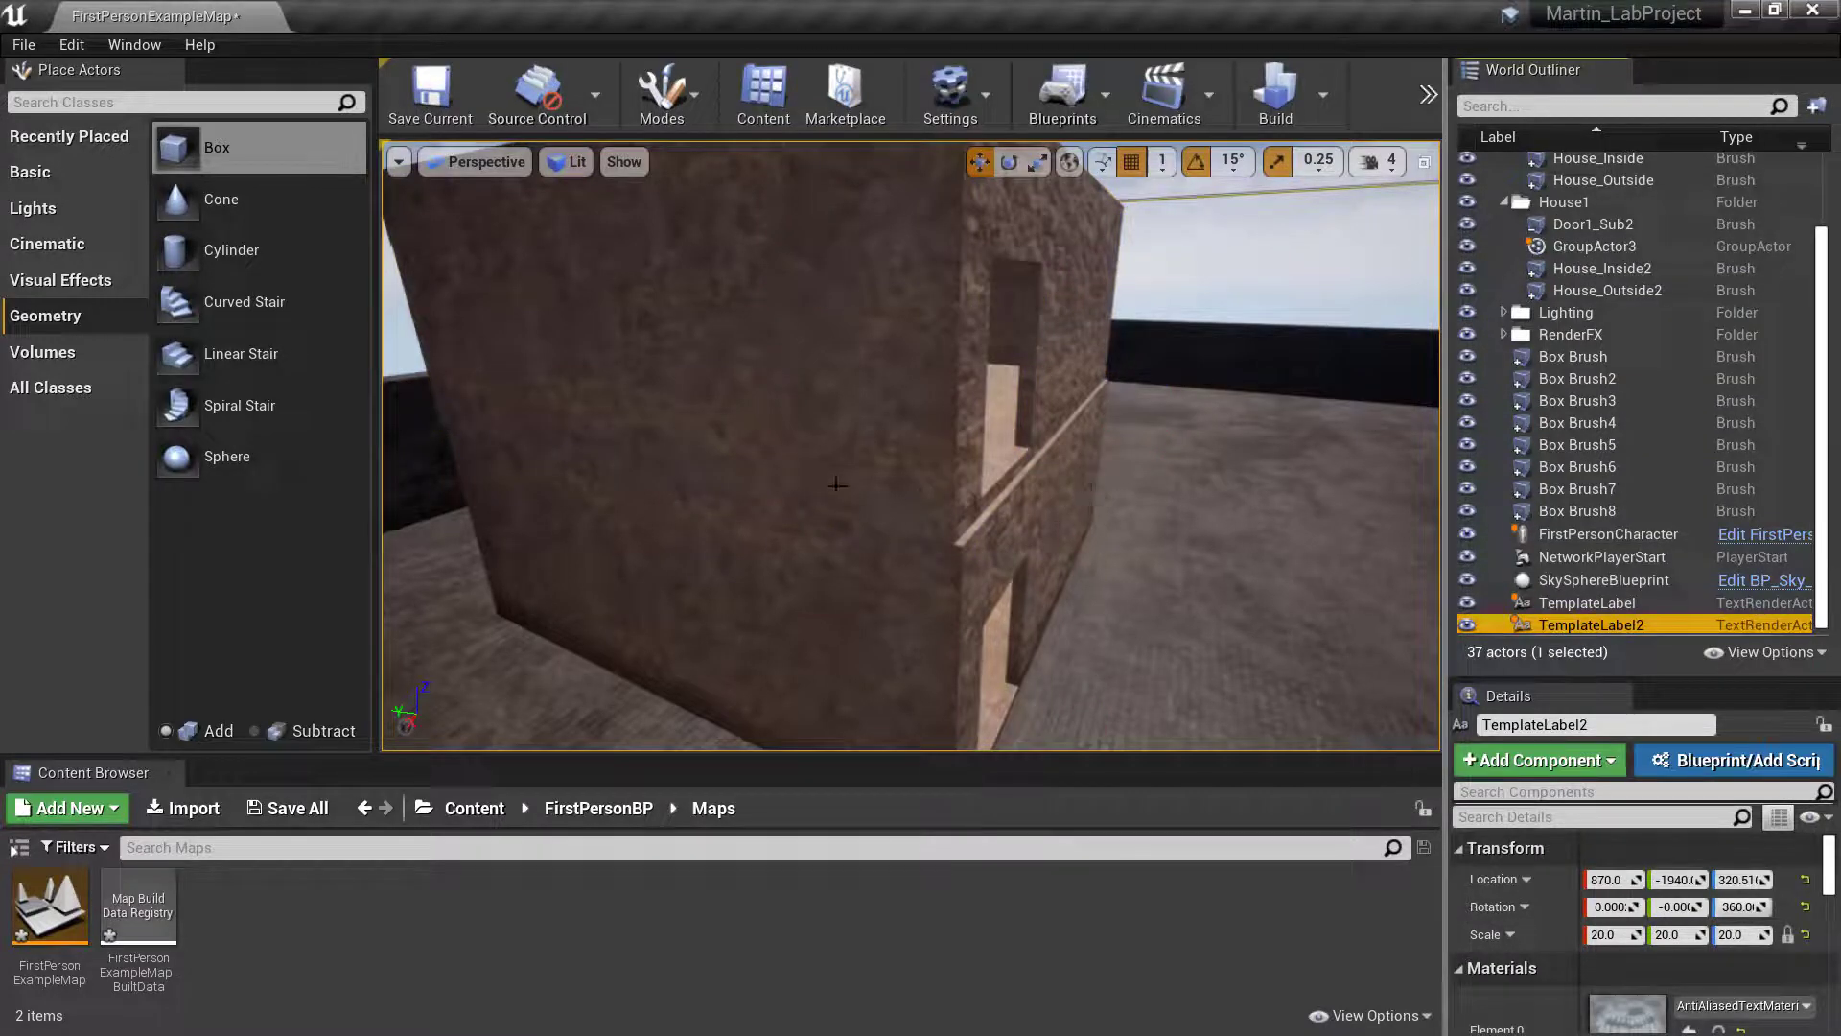
- Raise the House1 group above the lower house and snap it down to the surface below, twice
{"action": "right_click_drag", "start_coordinate": [836, 484], "coordinate": [771, 462]}
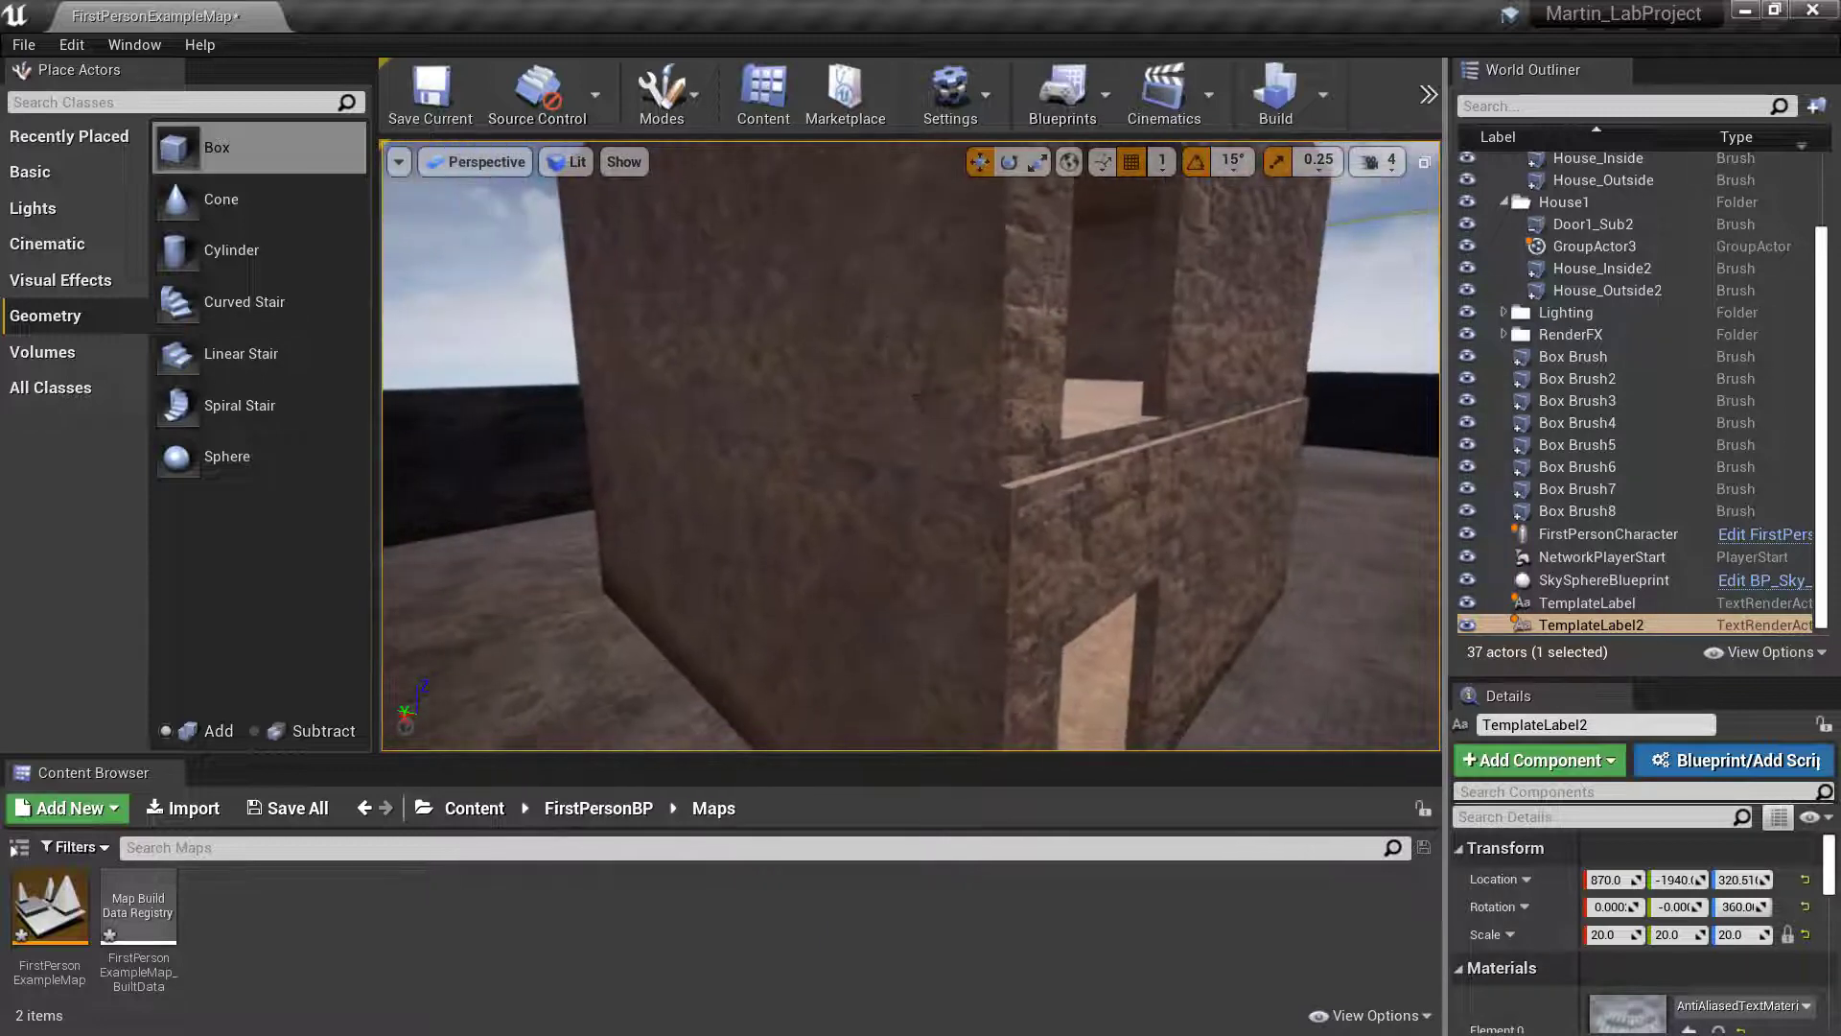
{"action": "left_click", "coordinate": [915, 193]}
{"action": "left_click_drag", "start_coordinate": [942, 251], "coordinate": [947, 204]}
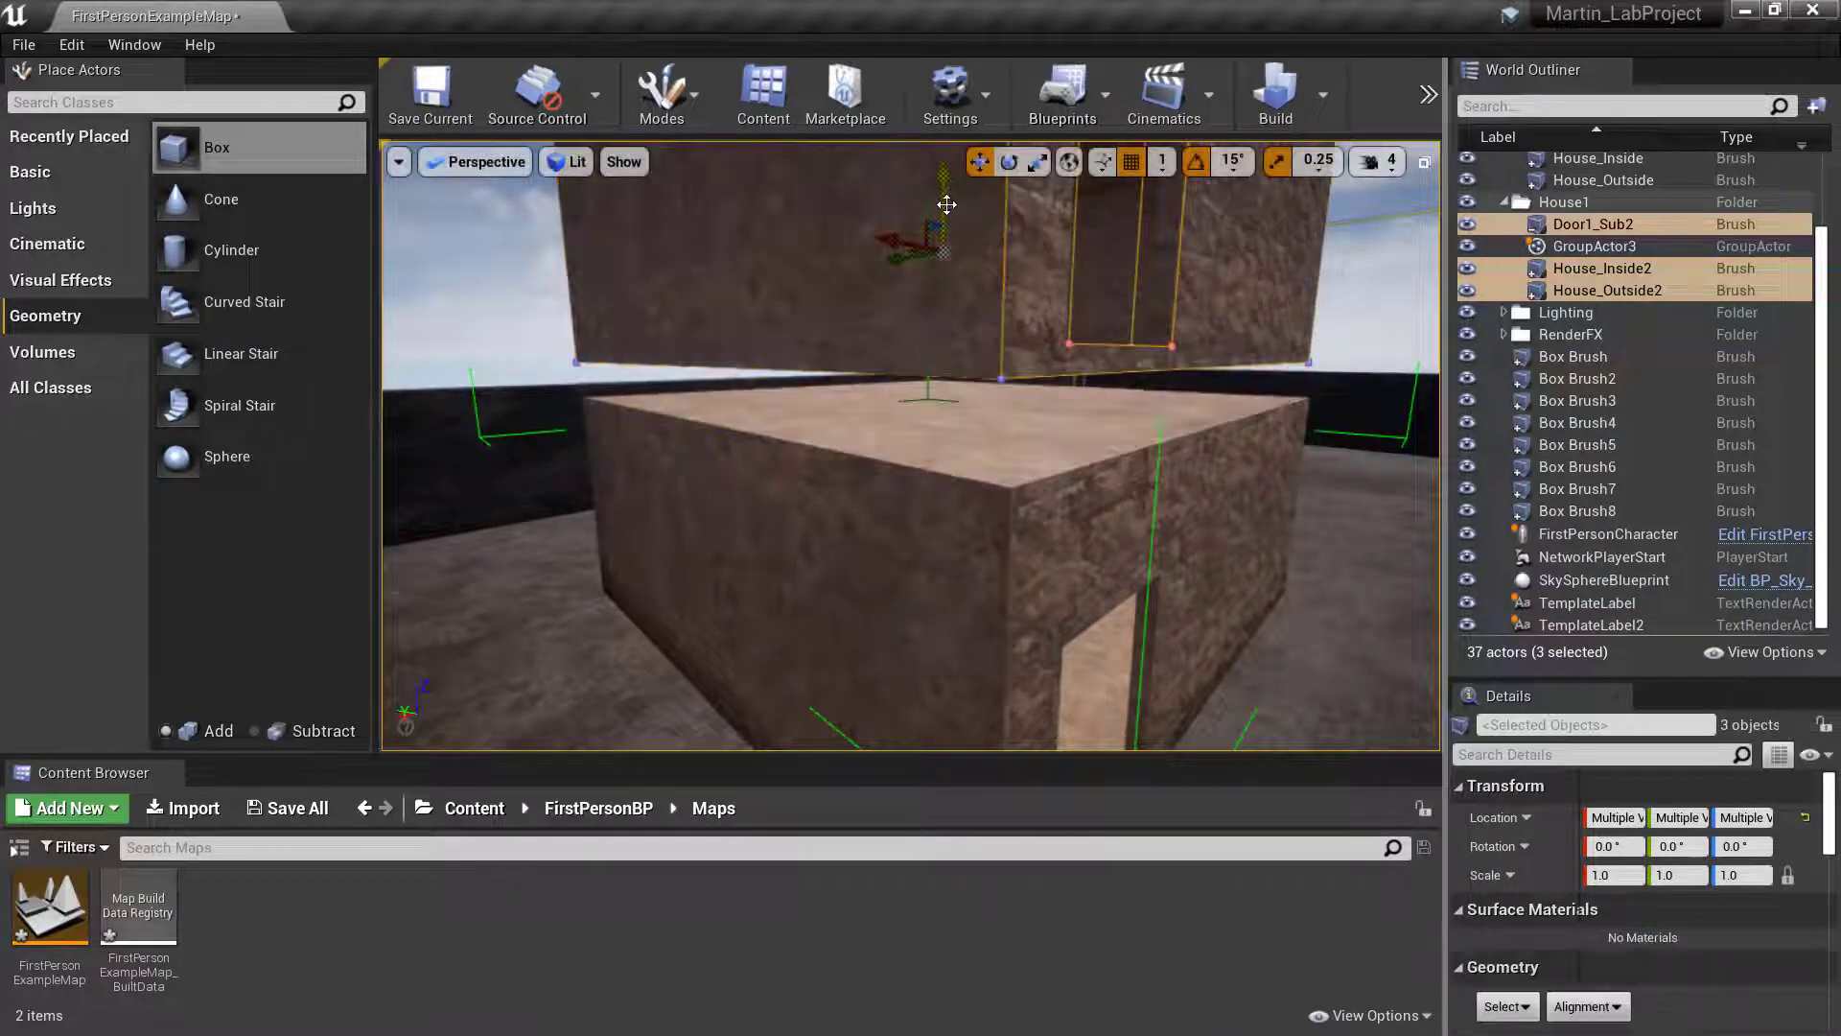
{"action": "key", "text": "End"}
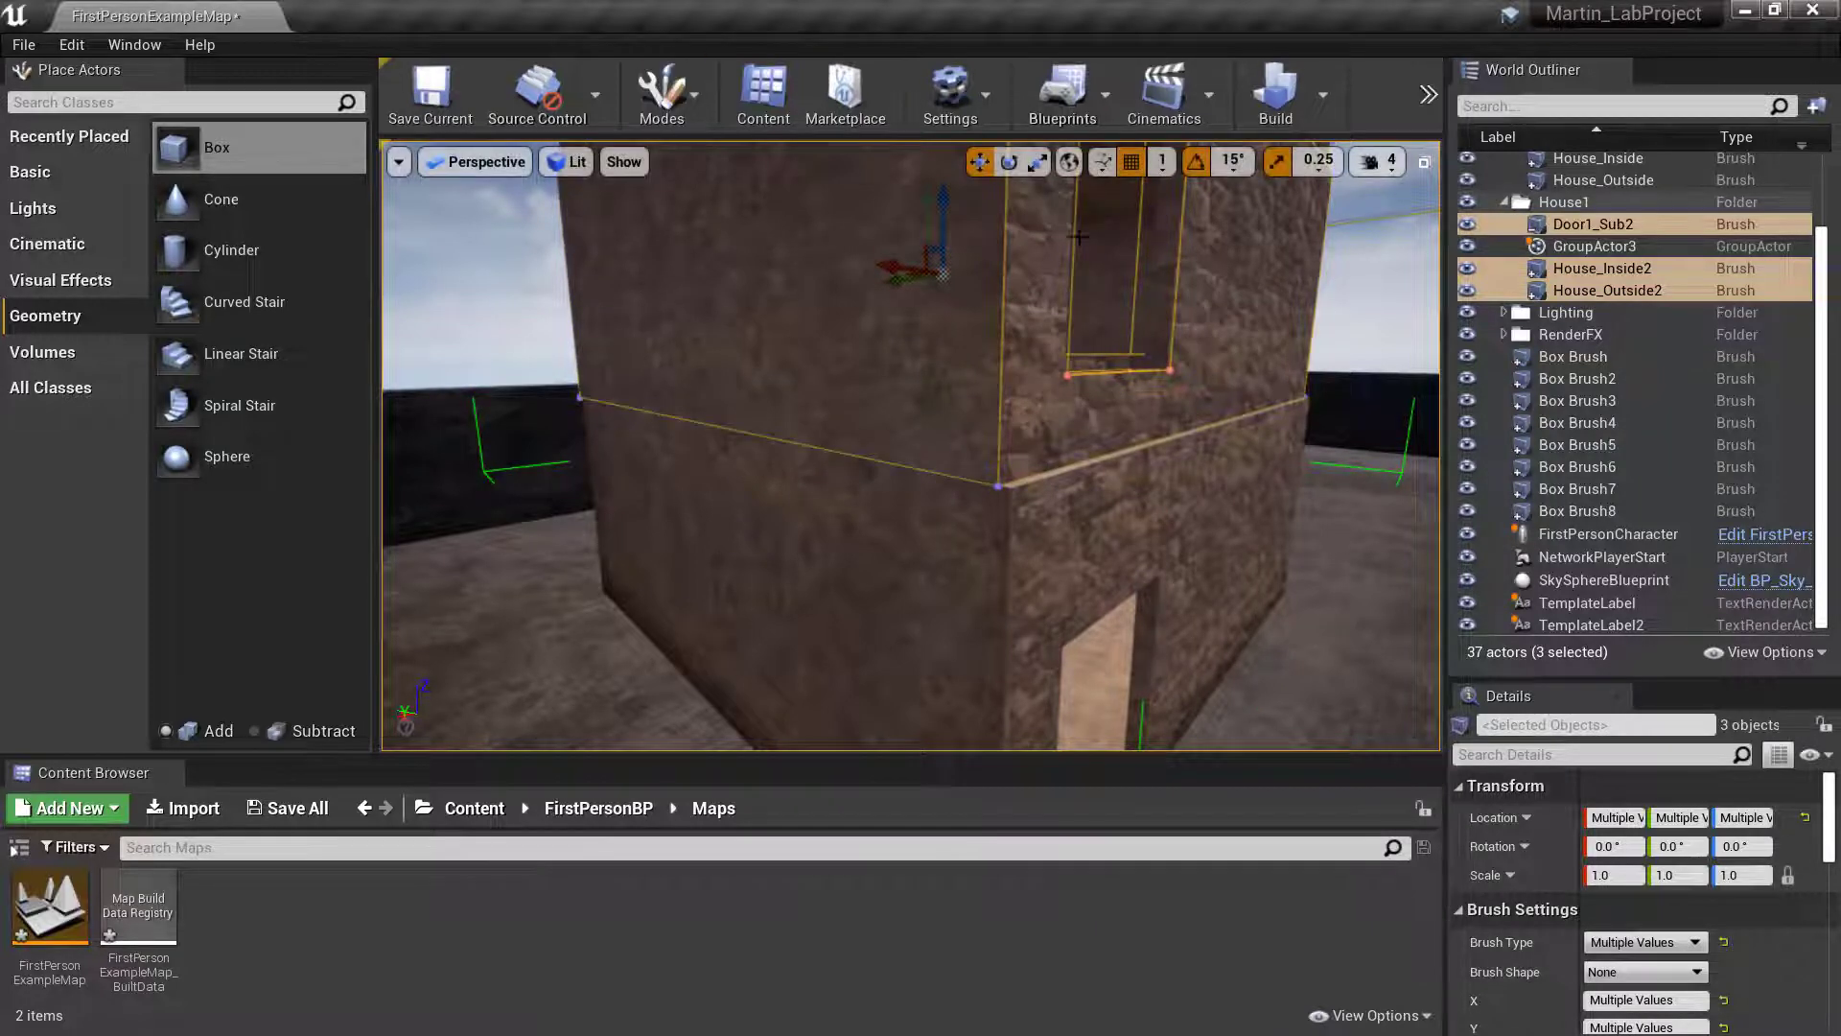
{"action": "left_click_drag", "start_coordinate": [944, 199], "coordinate": [988, 170]}
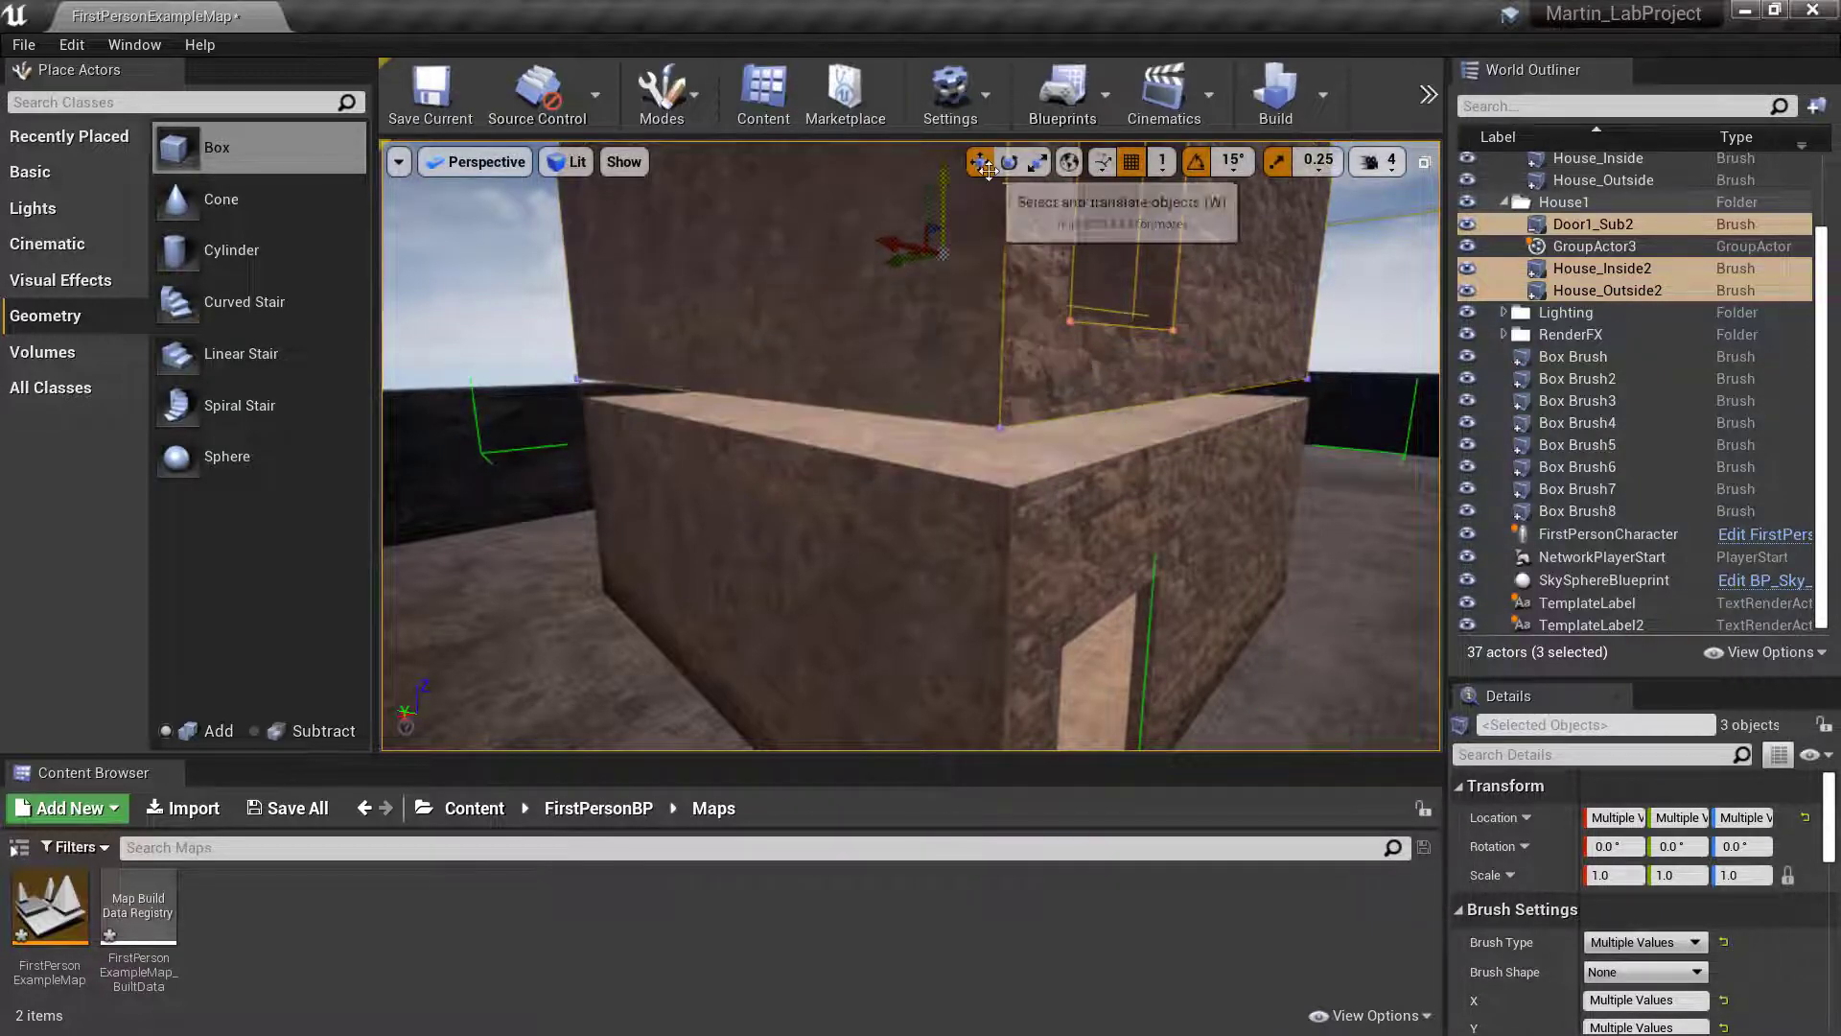
{"action": "key", "text": "End"}
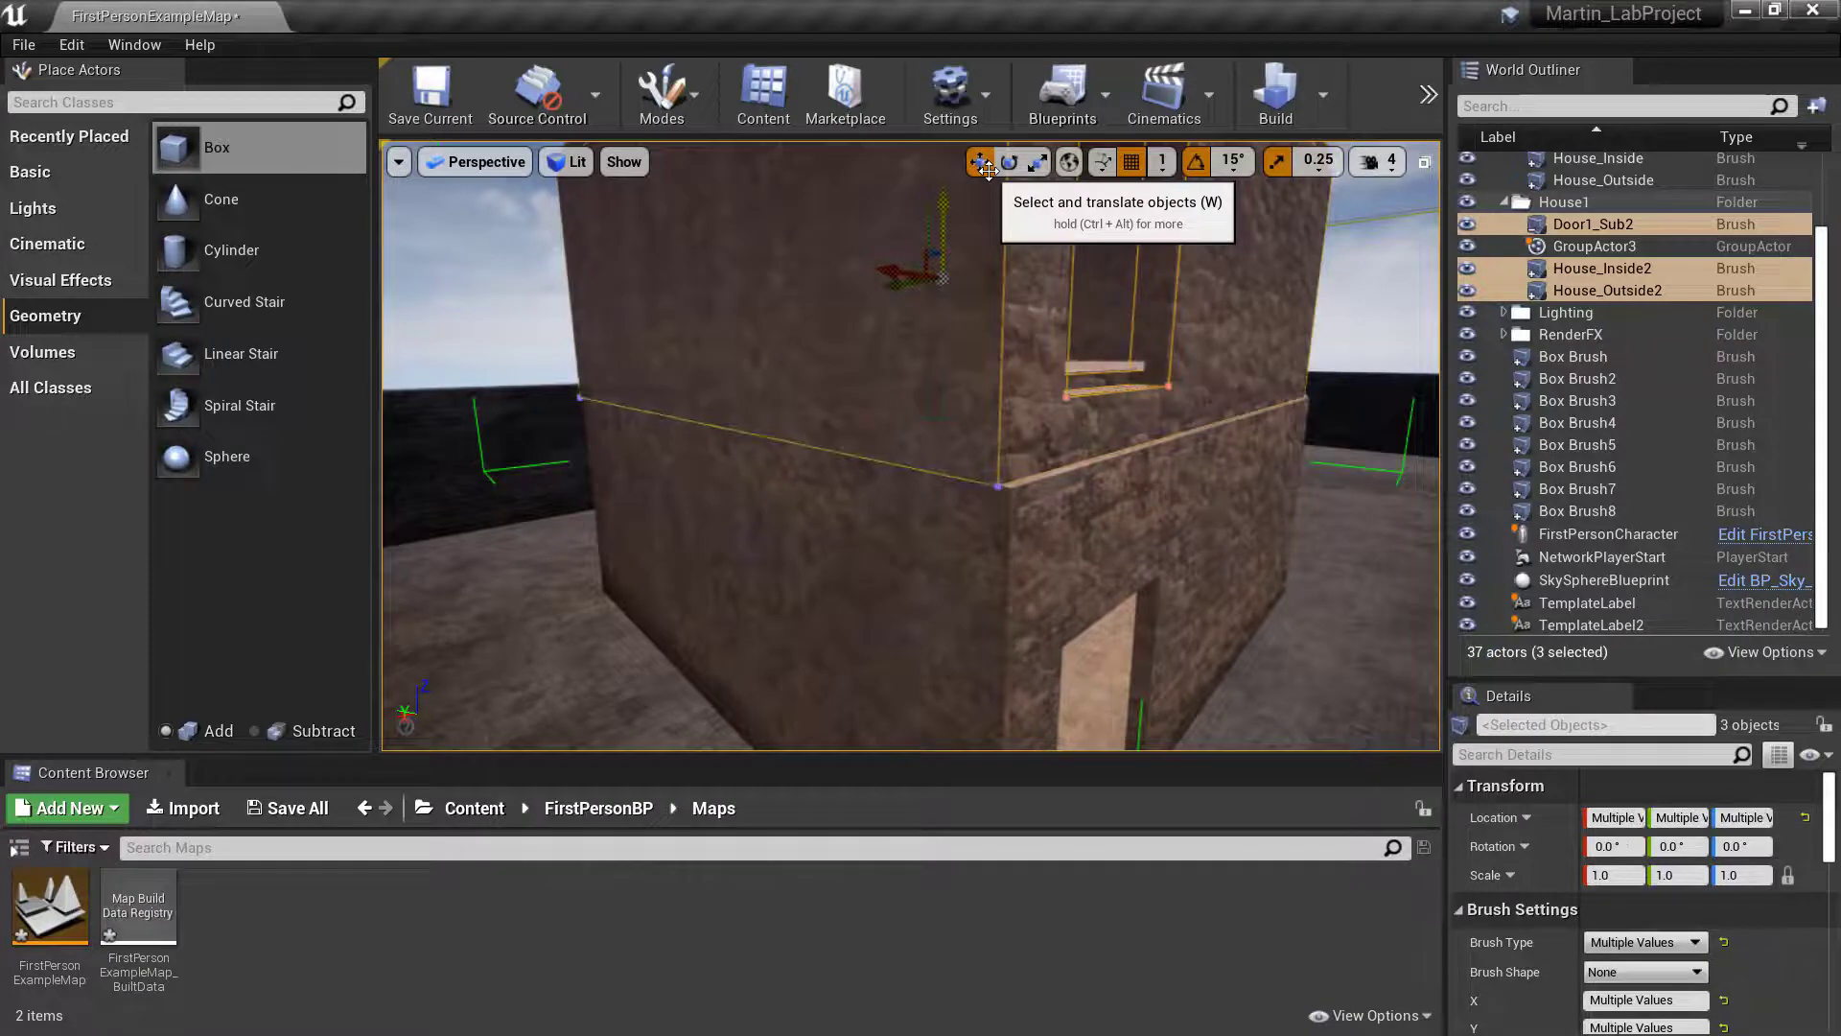
- Try deleting the upper storey's door opening while its brushes are grouped, and undo the deletion
{"action": "mouse_move", "coordinate": [1039, 265]}
{"action": "right_mouse_down"}
{"action": "mouse_move", "coordinate": [834, 273]}
{"action": "mouse_move", "coordinate": [940, 302]}
{"action": "mouse_move", "coordinate": [930, 283]}
{"action": "mouse_move", "coordinate": [837, 284]}
{"action": "right_mouse_up"}
{"action": "left_click", "coordinate": [1092, 522]}
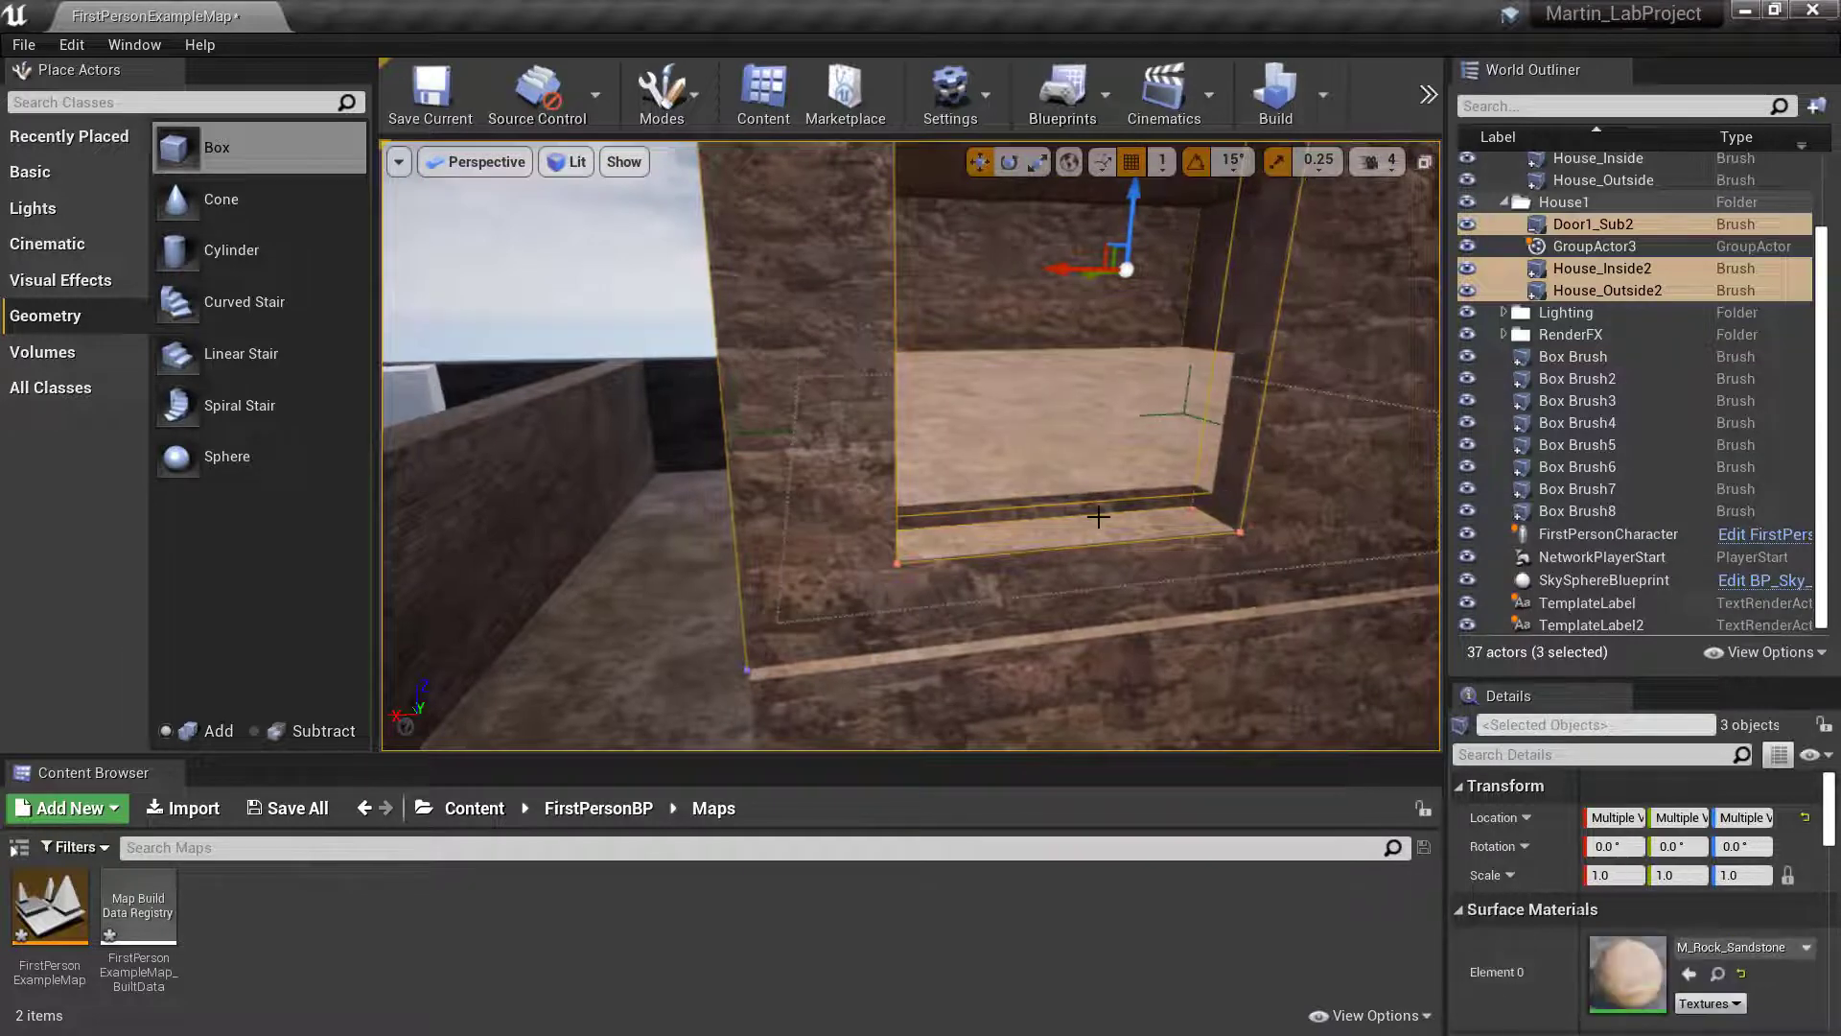
{"action": "right_click_drag", "start_coordinate": [1093, 351], "coordinate": [1120, 378]}
{"action": "left_click", "coordinate": [1189, 287]}
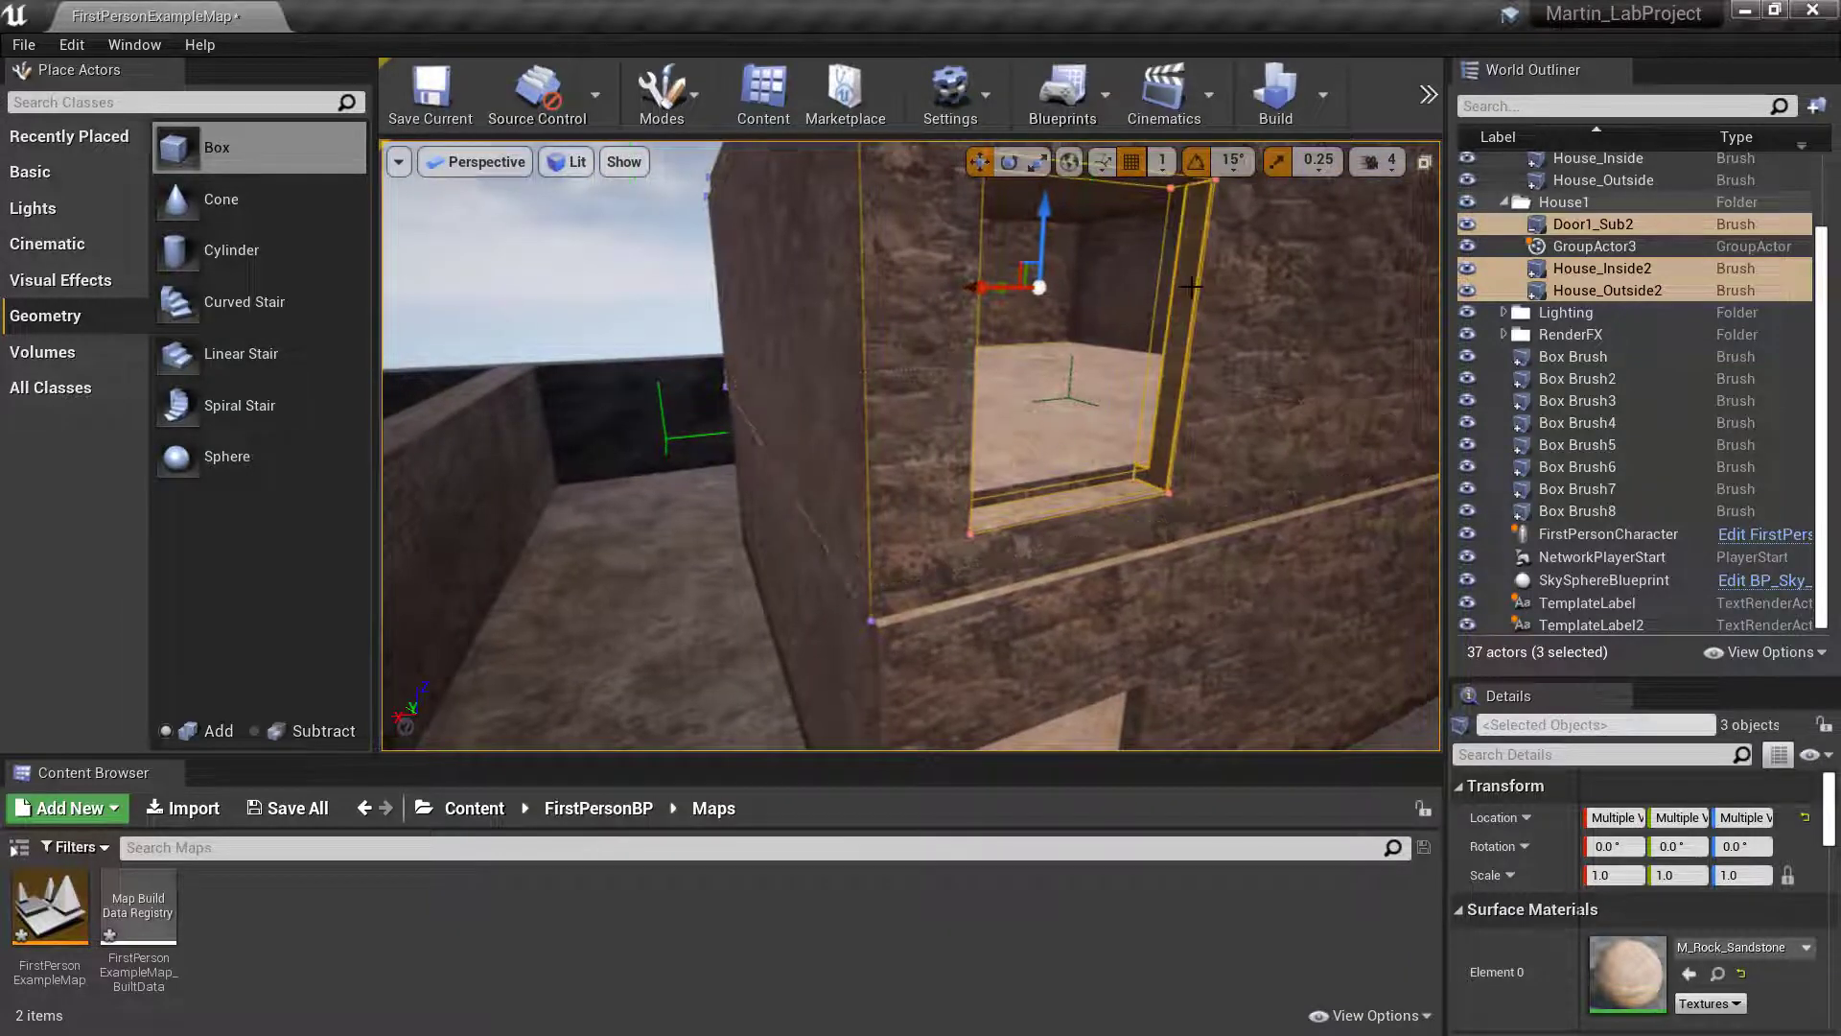
{"action": "key", "text": "Delete"}
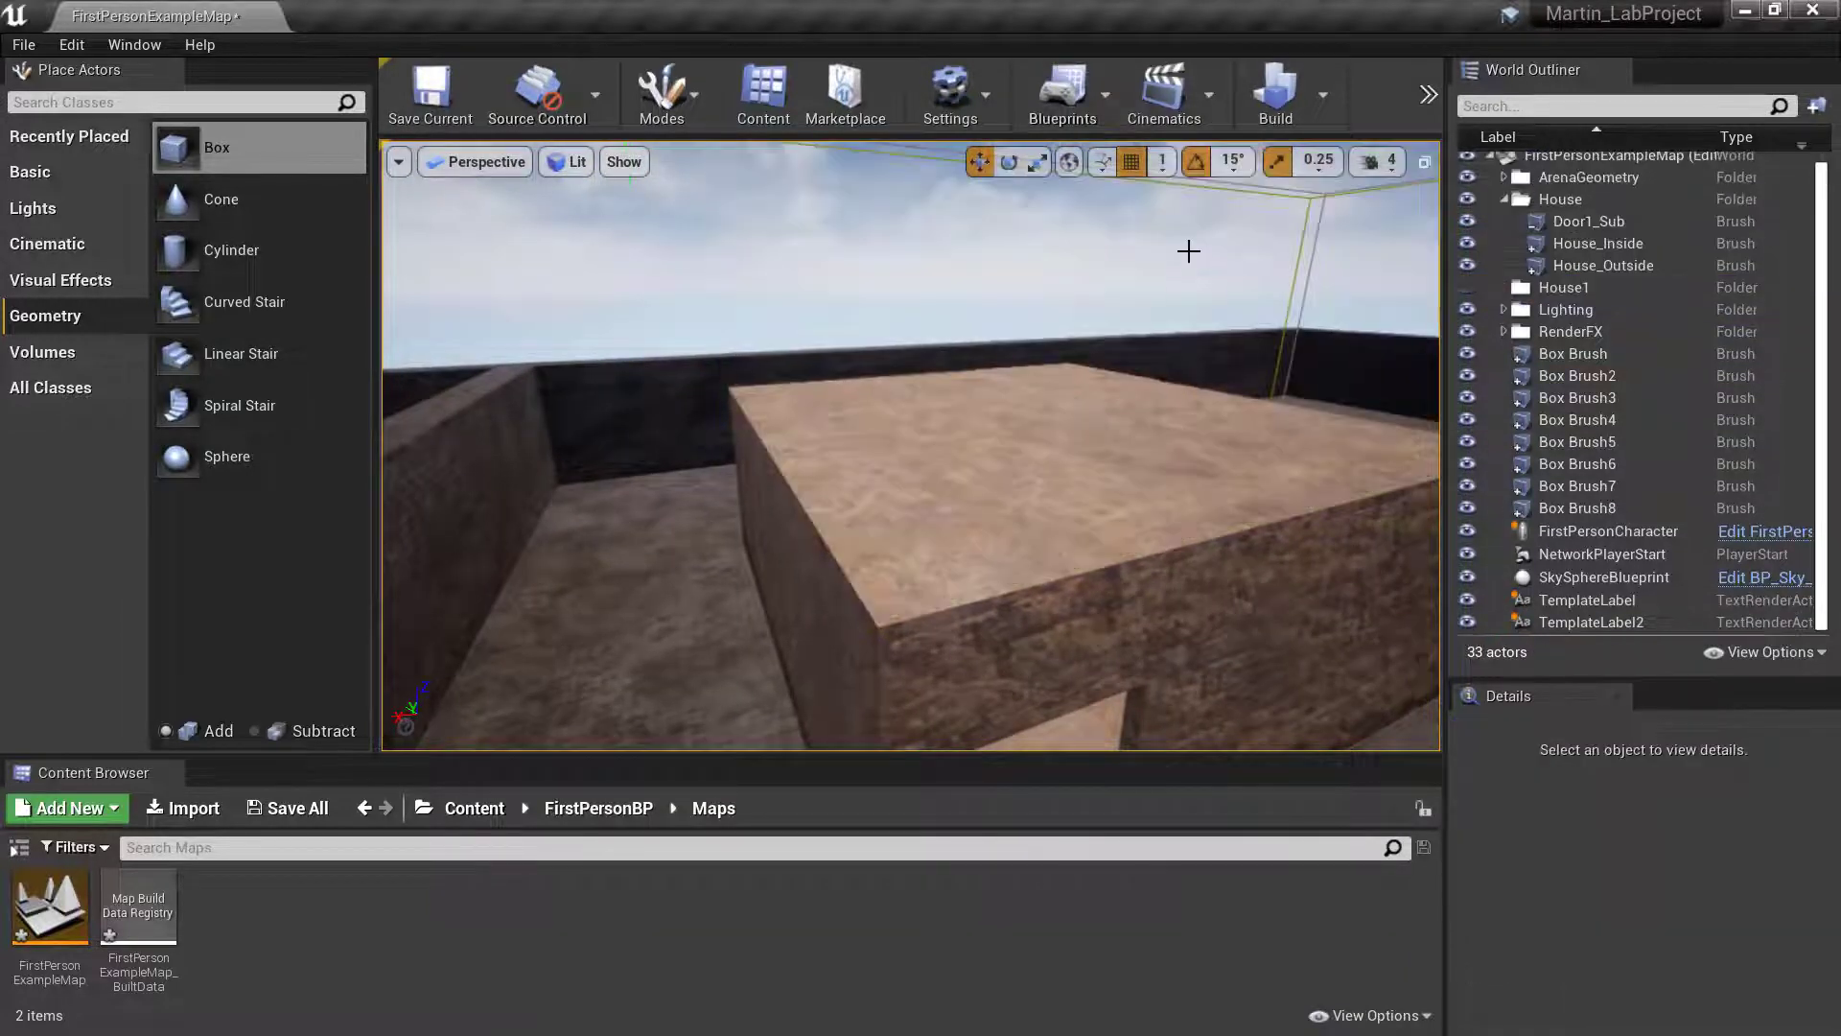
{"action": "key", "text": "ctrl+z"}
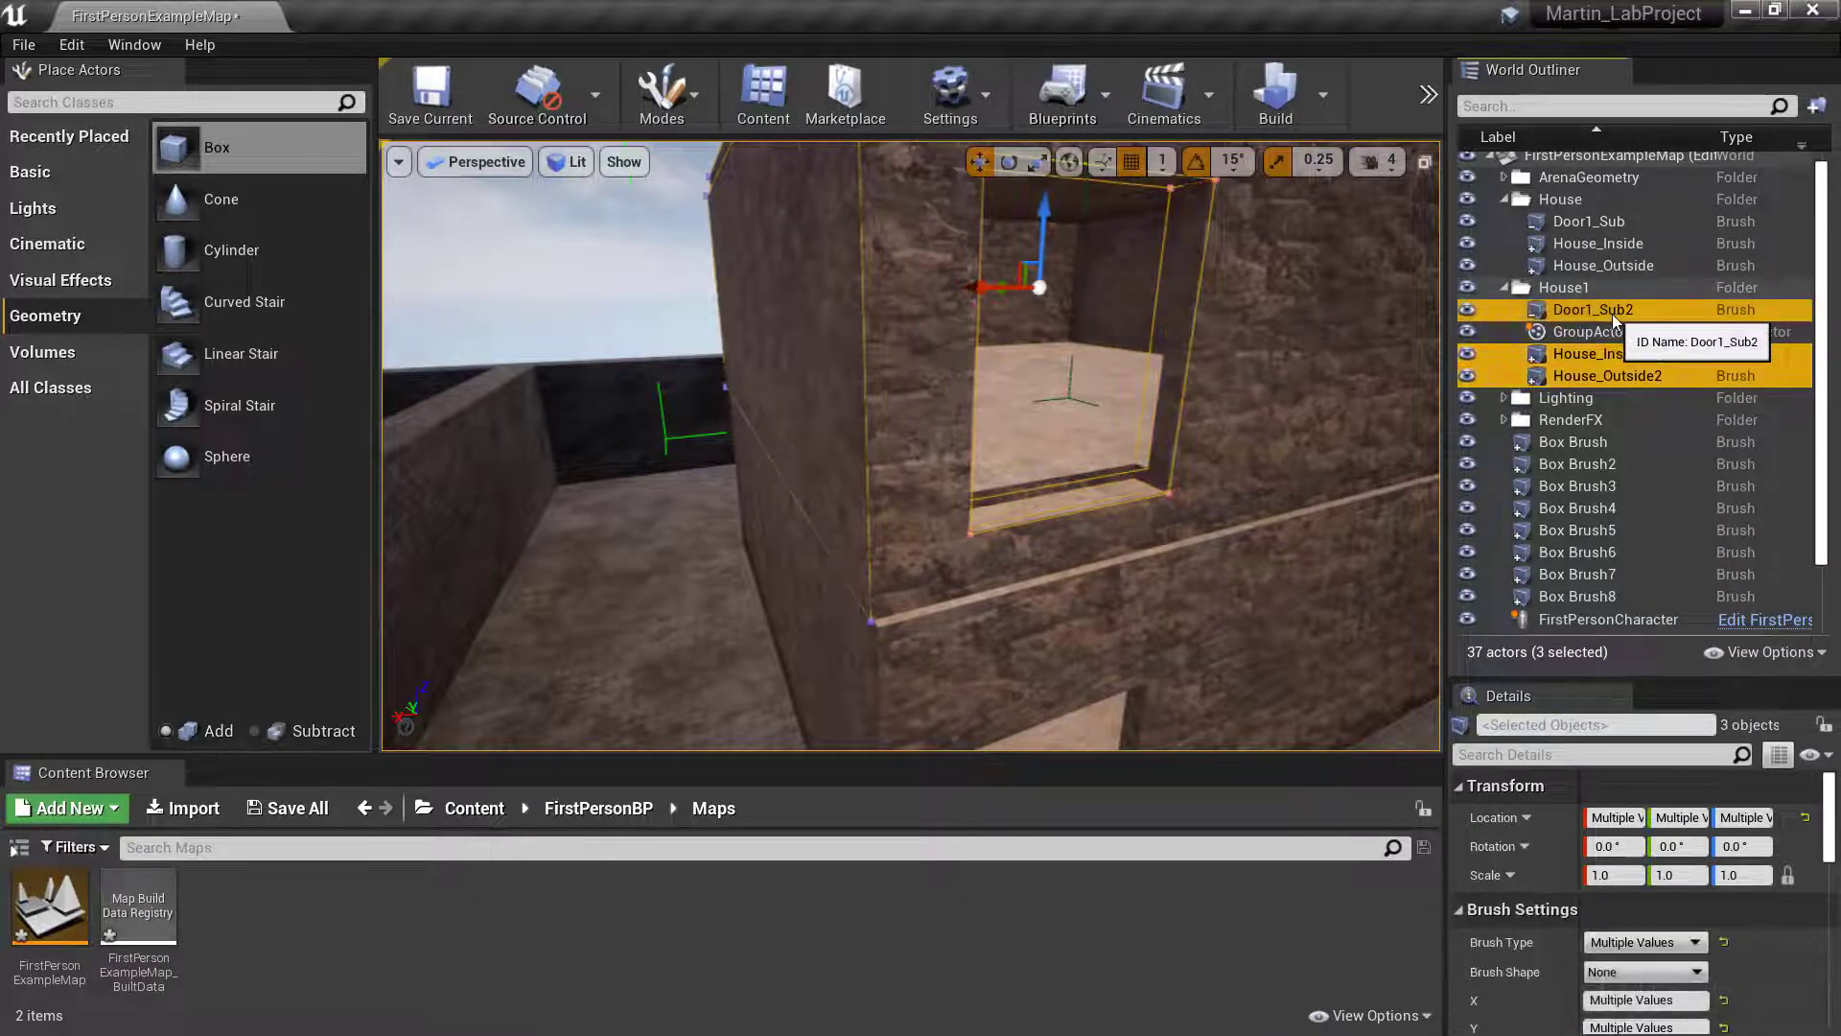
- Ungroup the three House1 brushes and delete the Door1_Sub2 brush from the upper storey
{"action": "right_click", "coordinate": [1611, 317]}
{"action": "mouse_move", "coordinate": [1712, 643]}
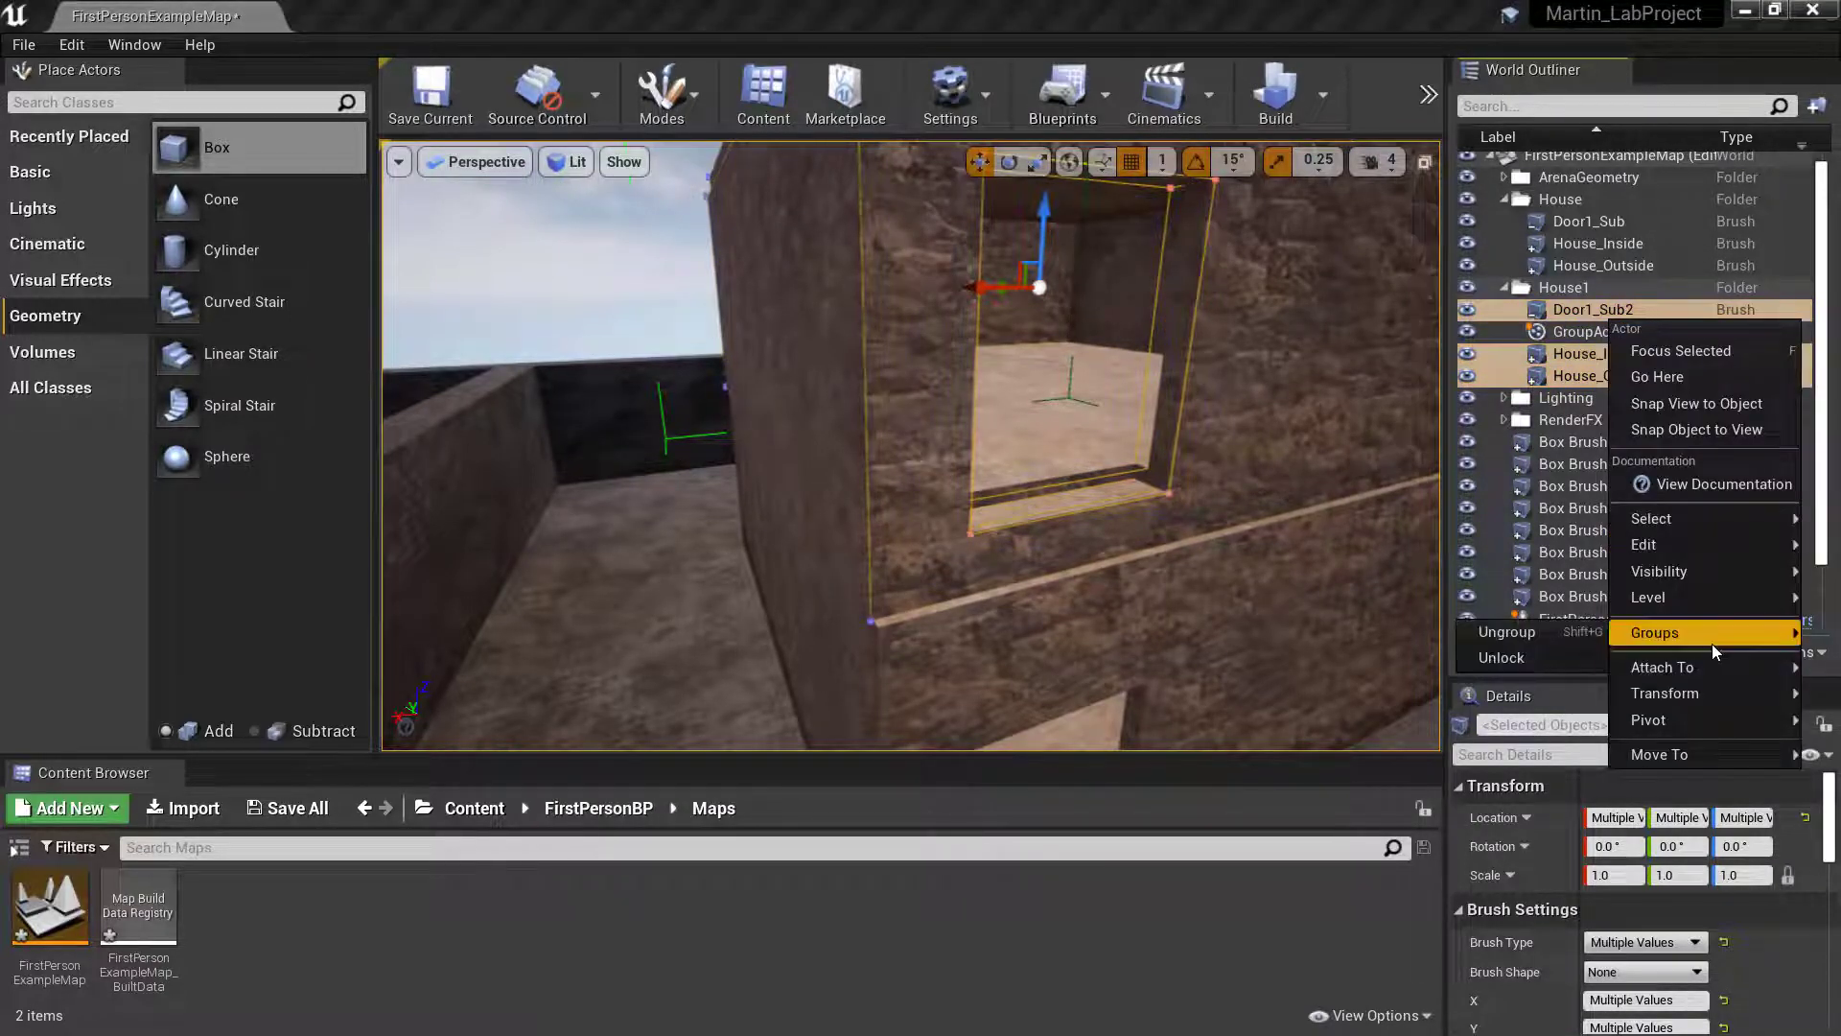
{"action": "left_click", "coordinate": [1544, 628]}
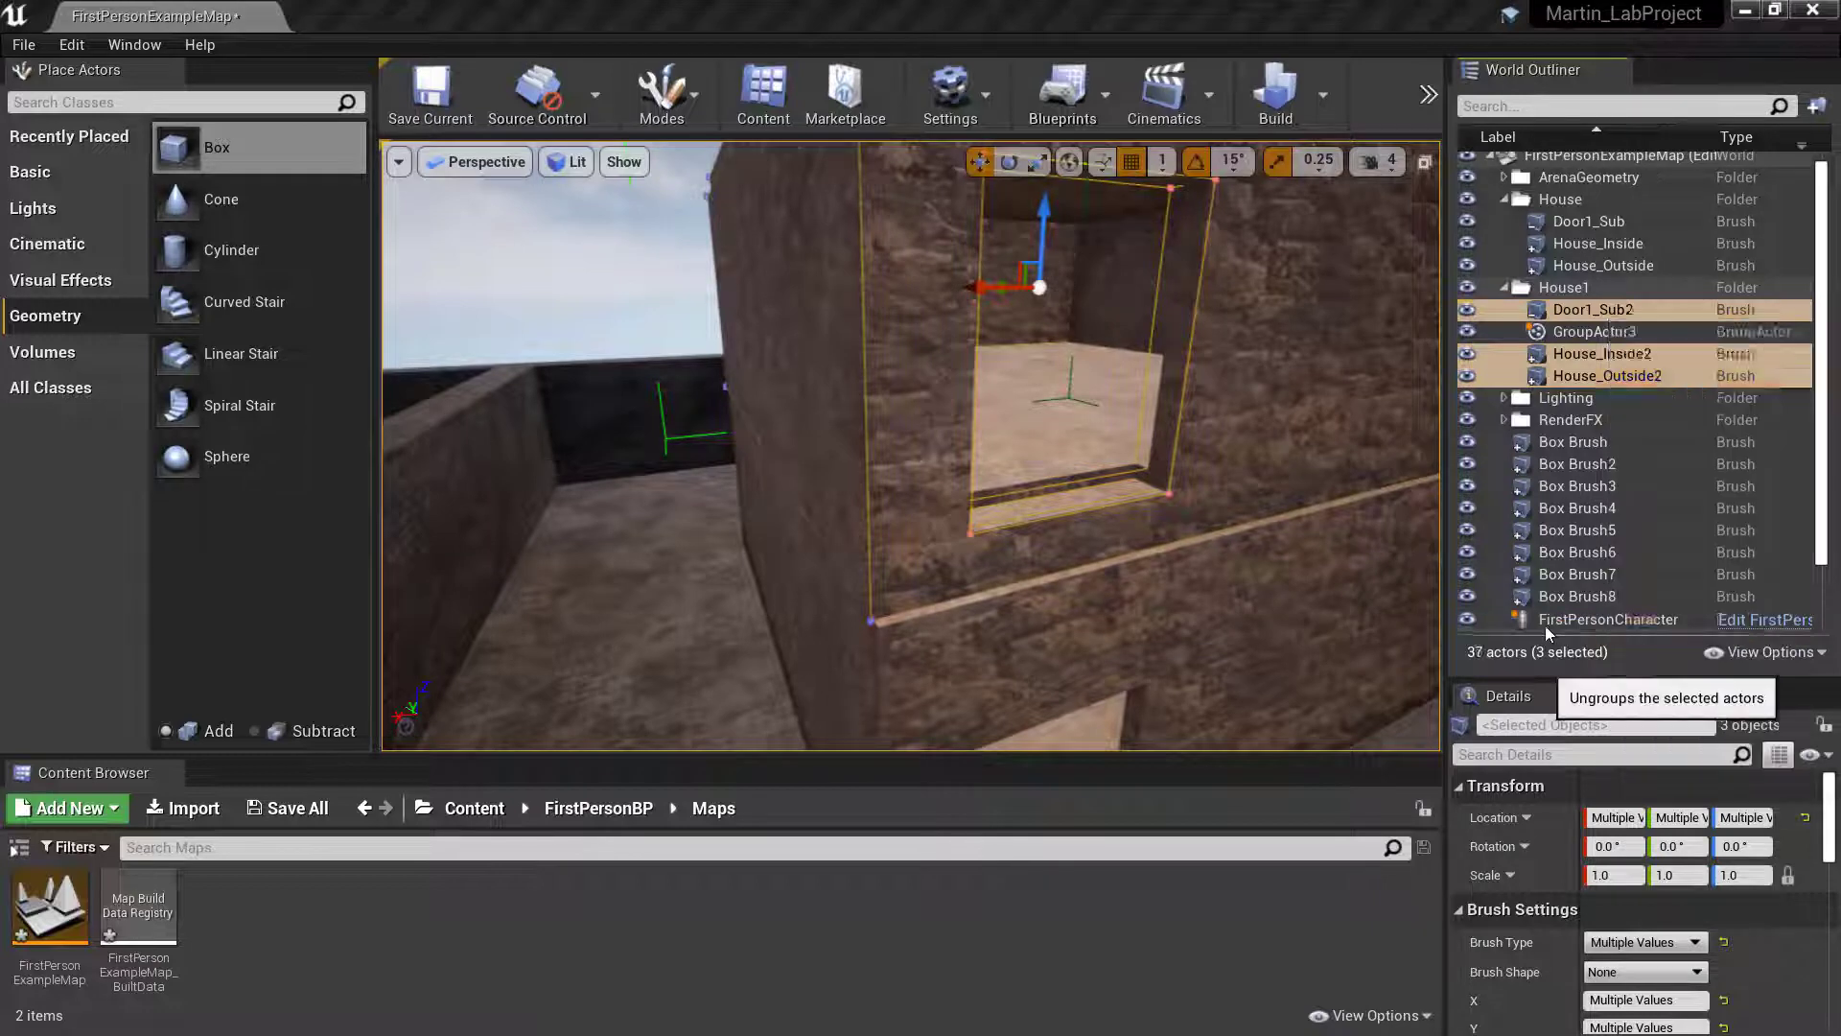
{"action": "left_click", "coordinate": [1175, 363]}
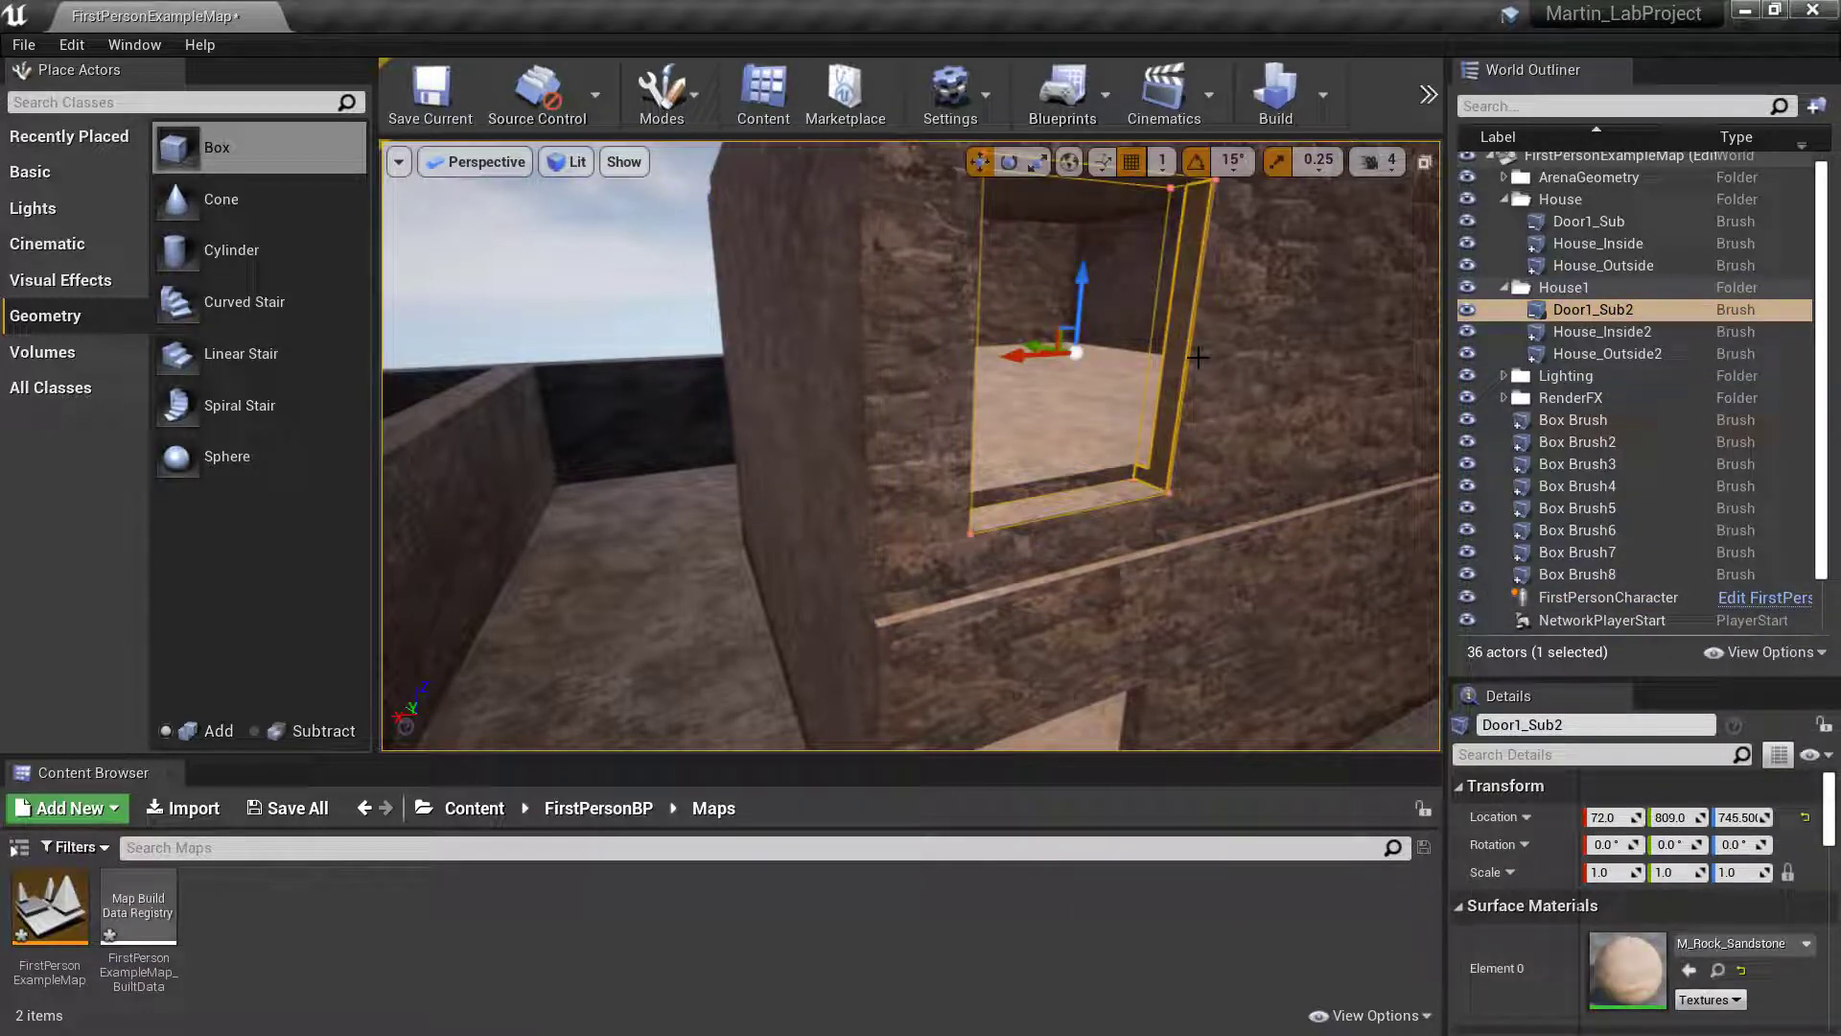
{"action": "key", "text": "Delete"}
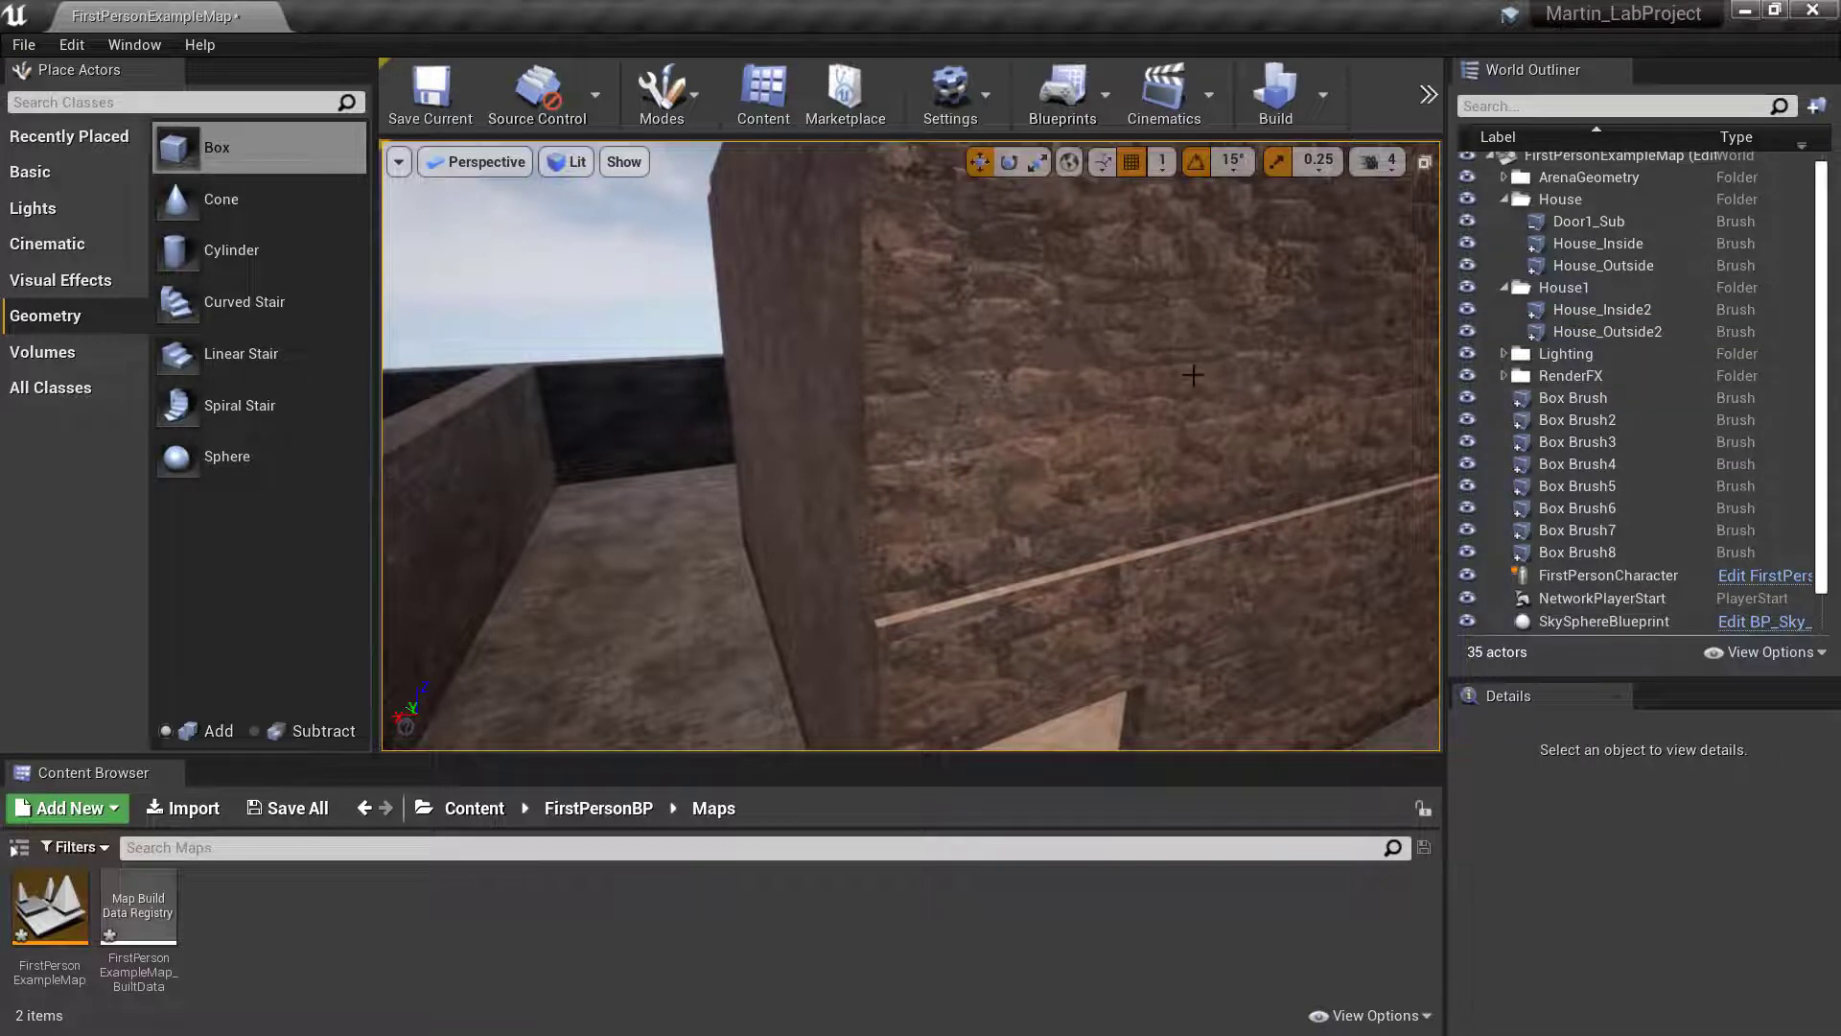
- Group the upper storey's House_Inside2 and House_Outside2 brushes
{"action": "left_click", "coordinate": [1138, 370]}
{"action": "right_click_drag", "start_coordinate": [1138, 370], "coordinate": [1297, 361]}
{"action": "key", "text": "w"}
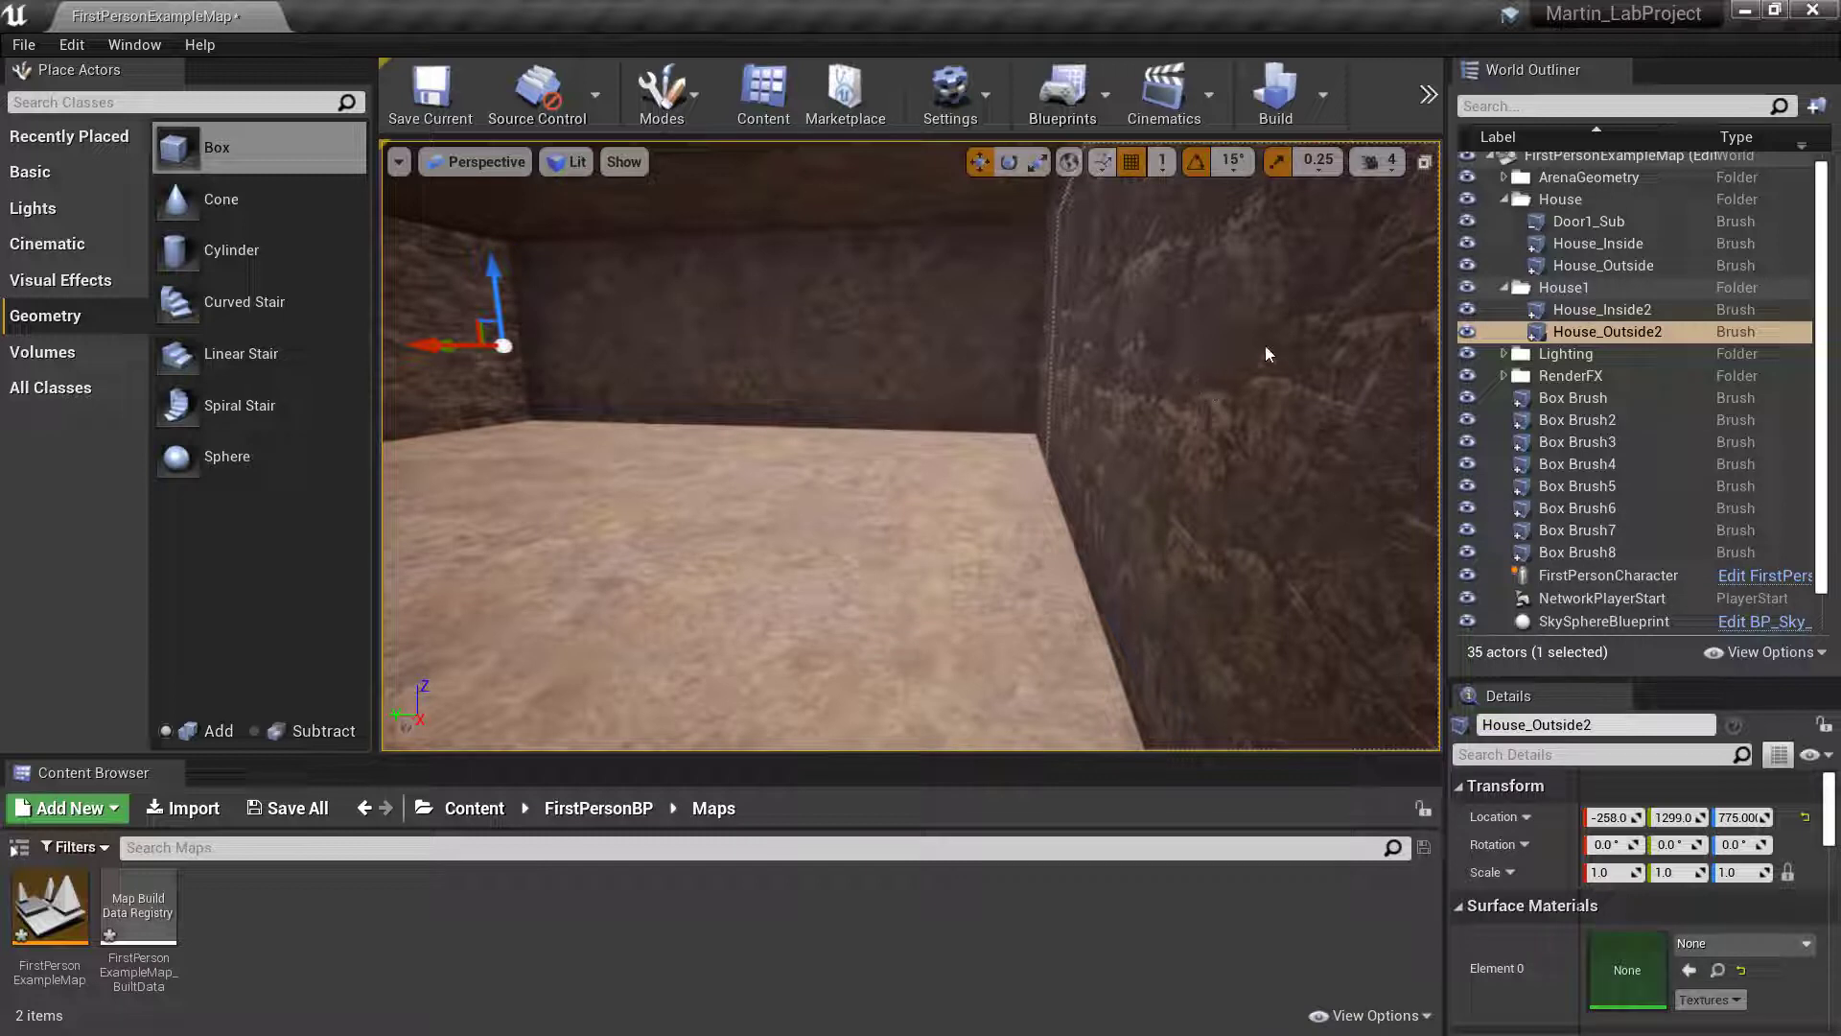
{"action": "left_click", "coordinate": [1605, 313], "text": "ctrl"}
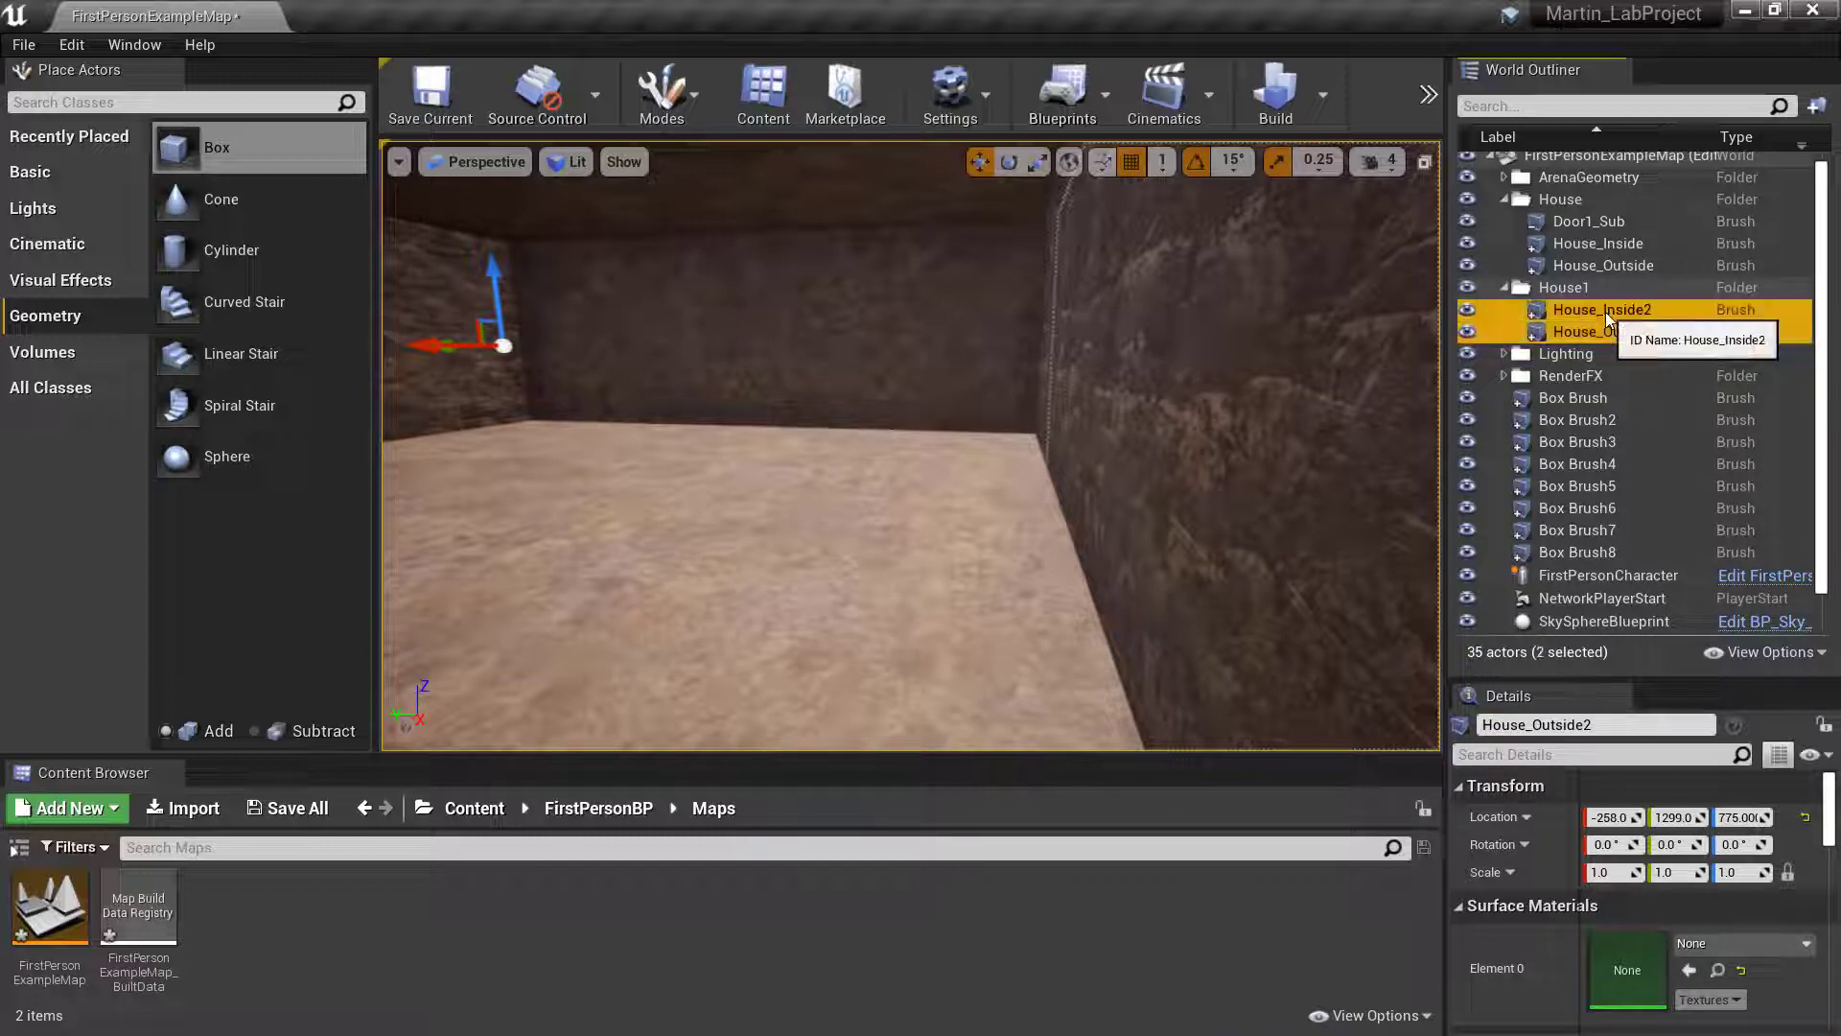
{"action": "right_click", "coordinate": [1606, 320]}
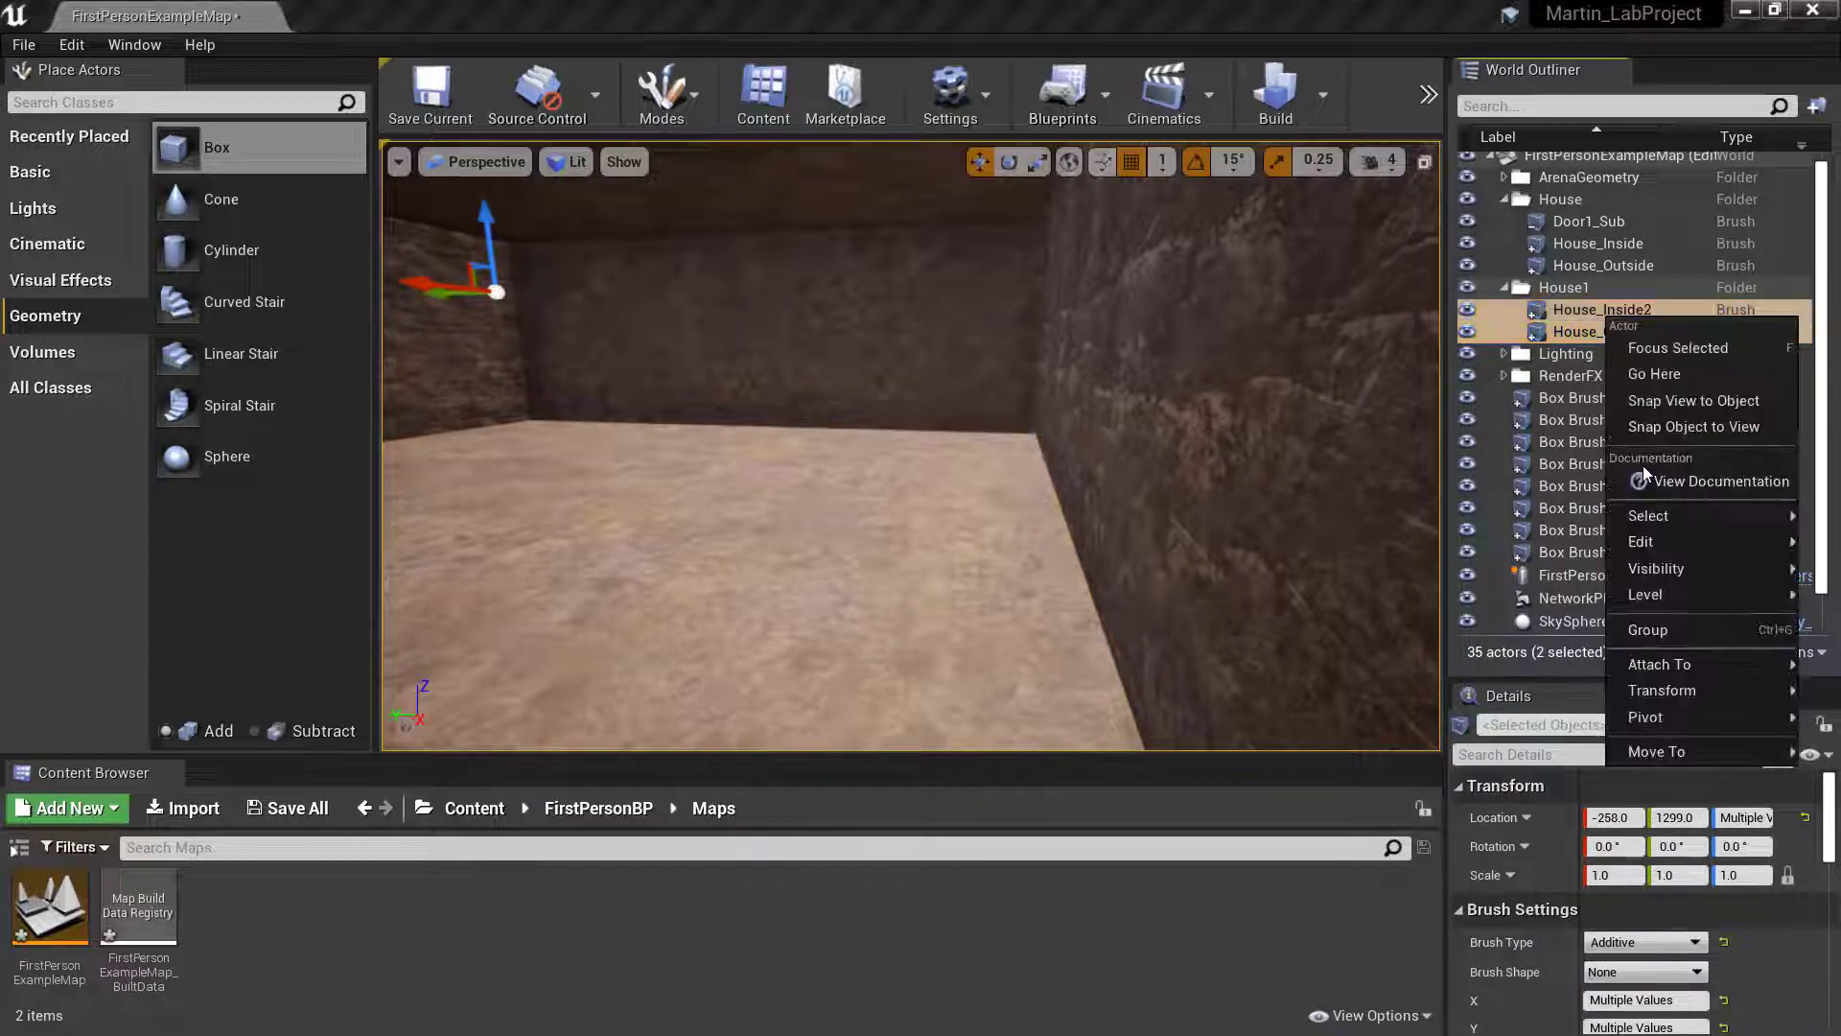
{"action": "left_click", "coordinate": [1667, 629]}
{"action": "key", "text": "s"}
{"action": "right_click_drag", "start_coordinate": [911, 446], "coordinate": [813, 436]}
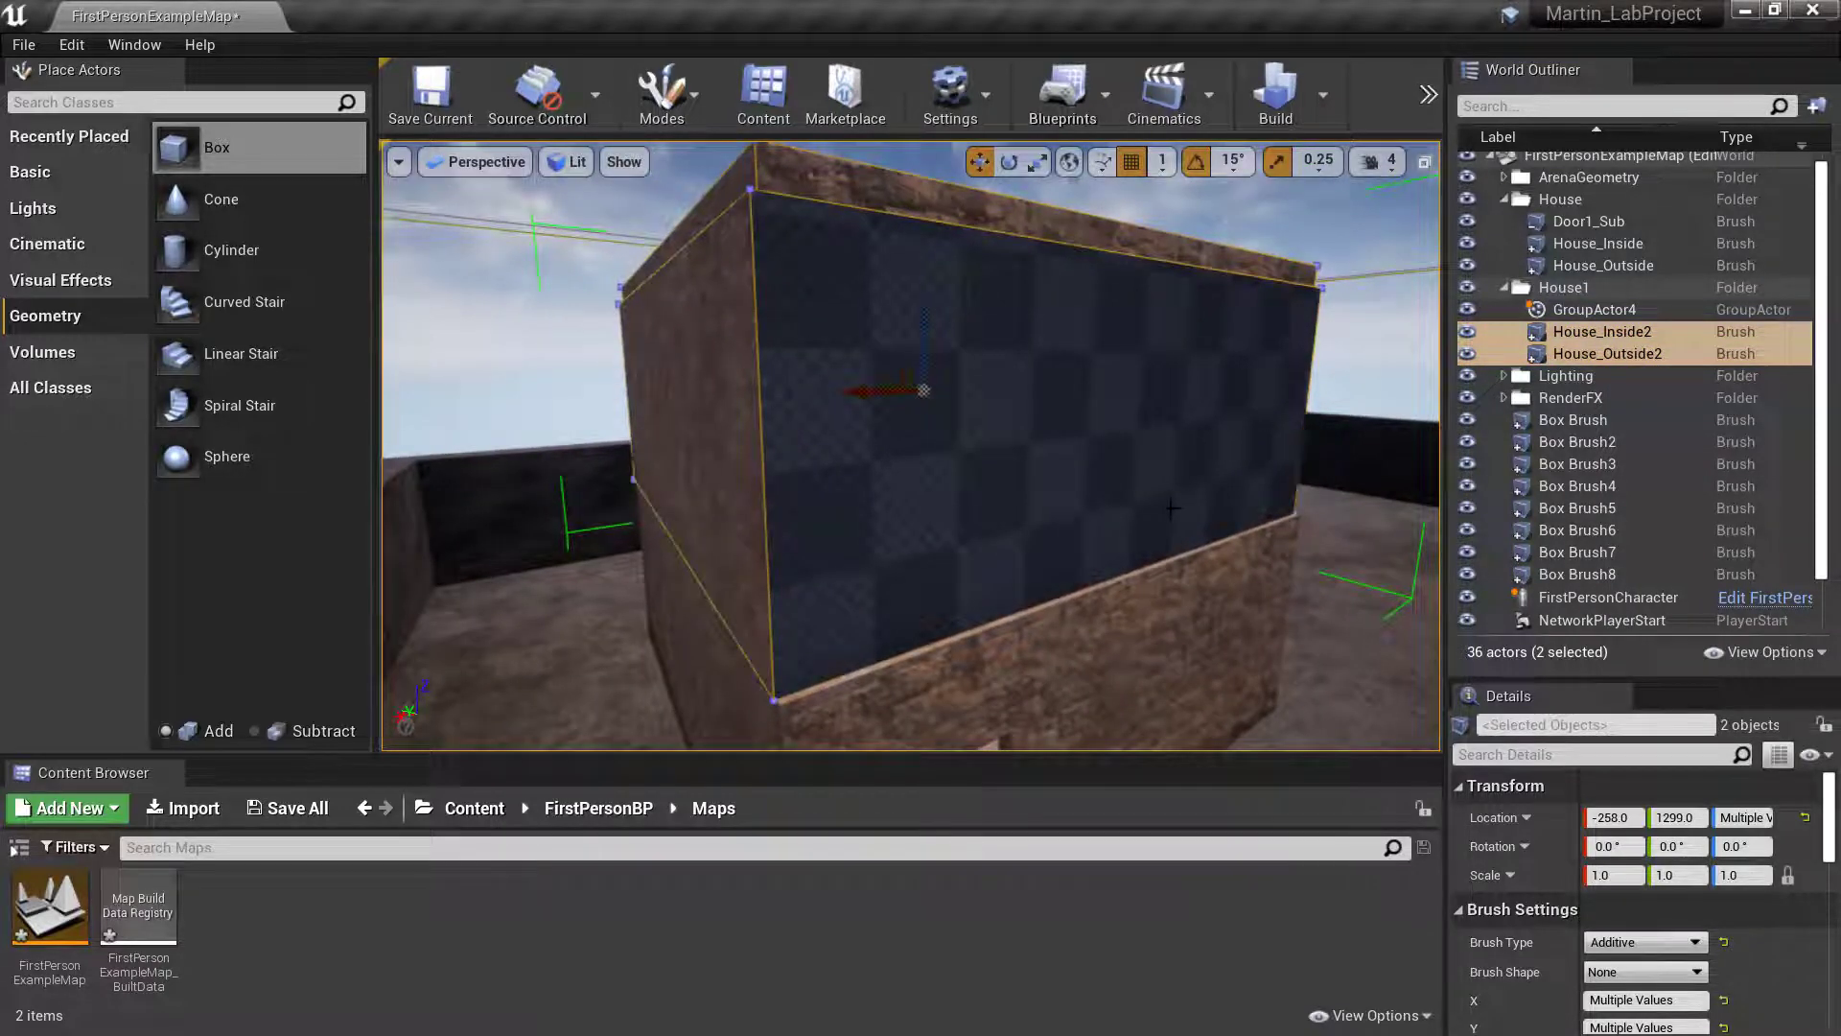
- Undo the brush grouping, the last selection and the material change on the upper storey's outer wall
{"action": "key", "text": "ctrl+z"}
{"action": "key", "text": "w"}
{"action": "mouse_move", "coordinate": [1172, 508]}
{"action": "right_mouse_down"}
{"action": "mouse_move", "coordinate": [1295, 501]}
{"action": "mouse_move", "coordinate": [1084, 500]}
{"action": "mouse_move", "coordinate": [1189, 500]}
{"action": "right_mouse_up"}
{"action": "key", "text": "a"}
{"action": "key", "text": "d"}
{"action": "key", "text": "s"}
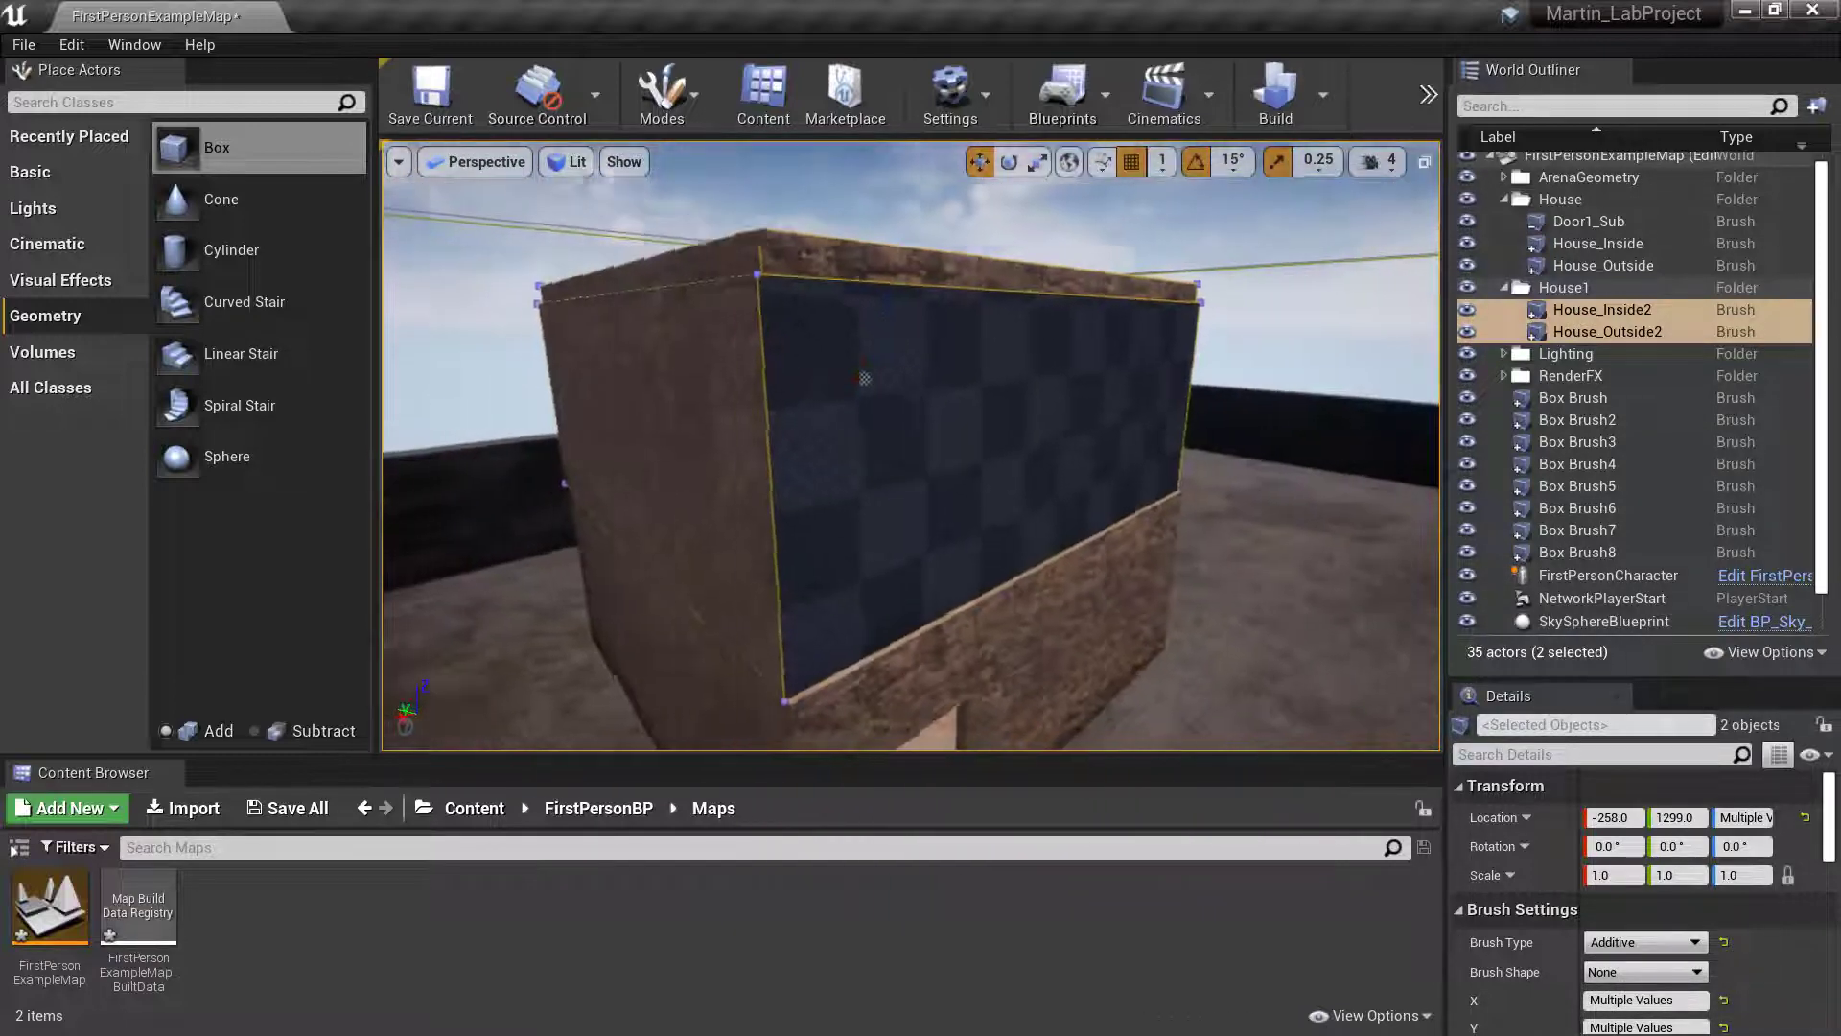
{"action": "key", "text": "a"}
{"action": "right_click_drag", "start_coordinate": [1189, 405], "coordinate": [1262, 405]}
{"action": "key", "text": "ctrl+z"}
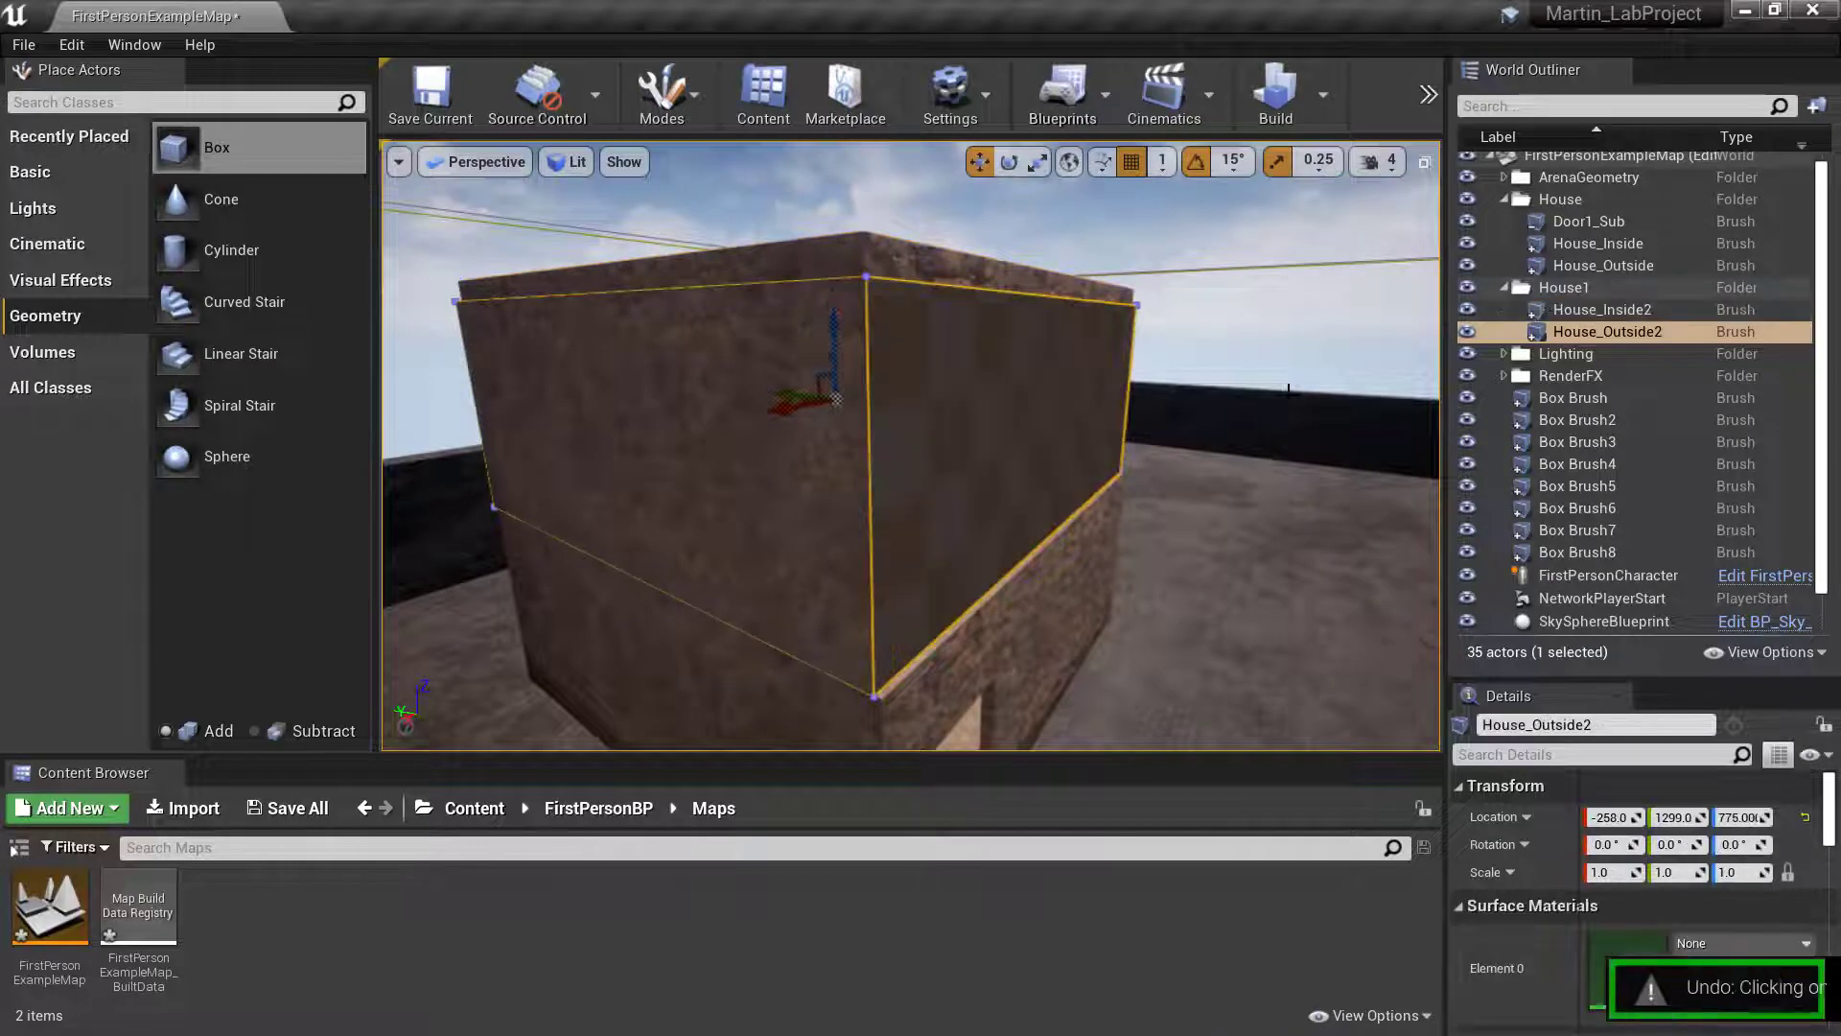
{"action": "key", "text": "ctrl+z"}
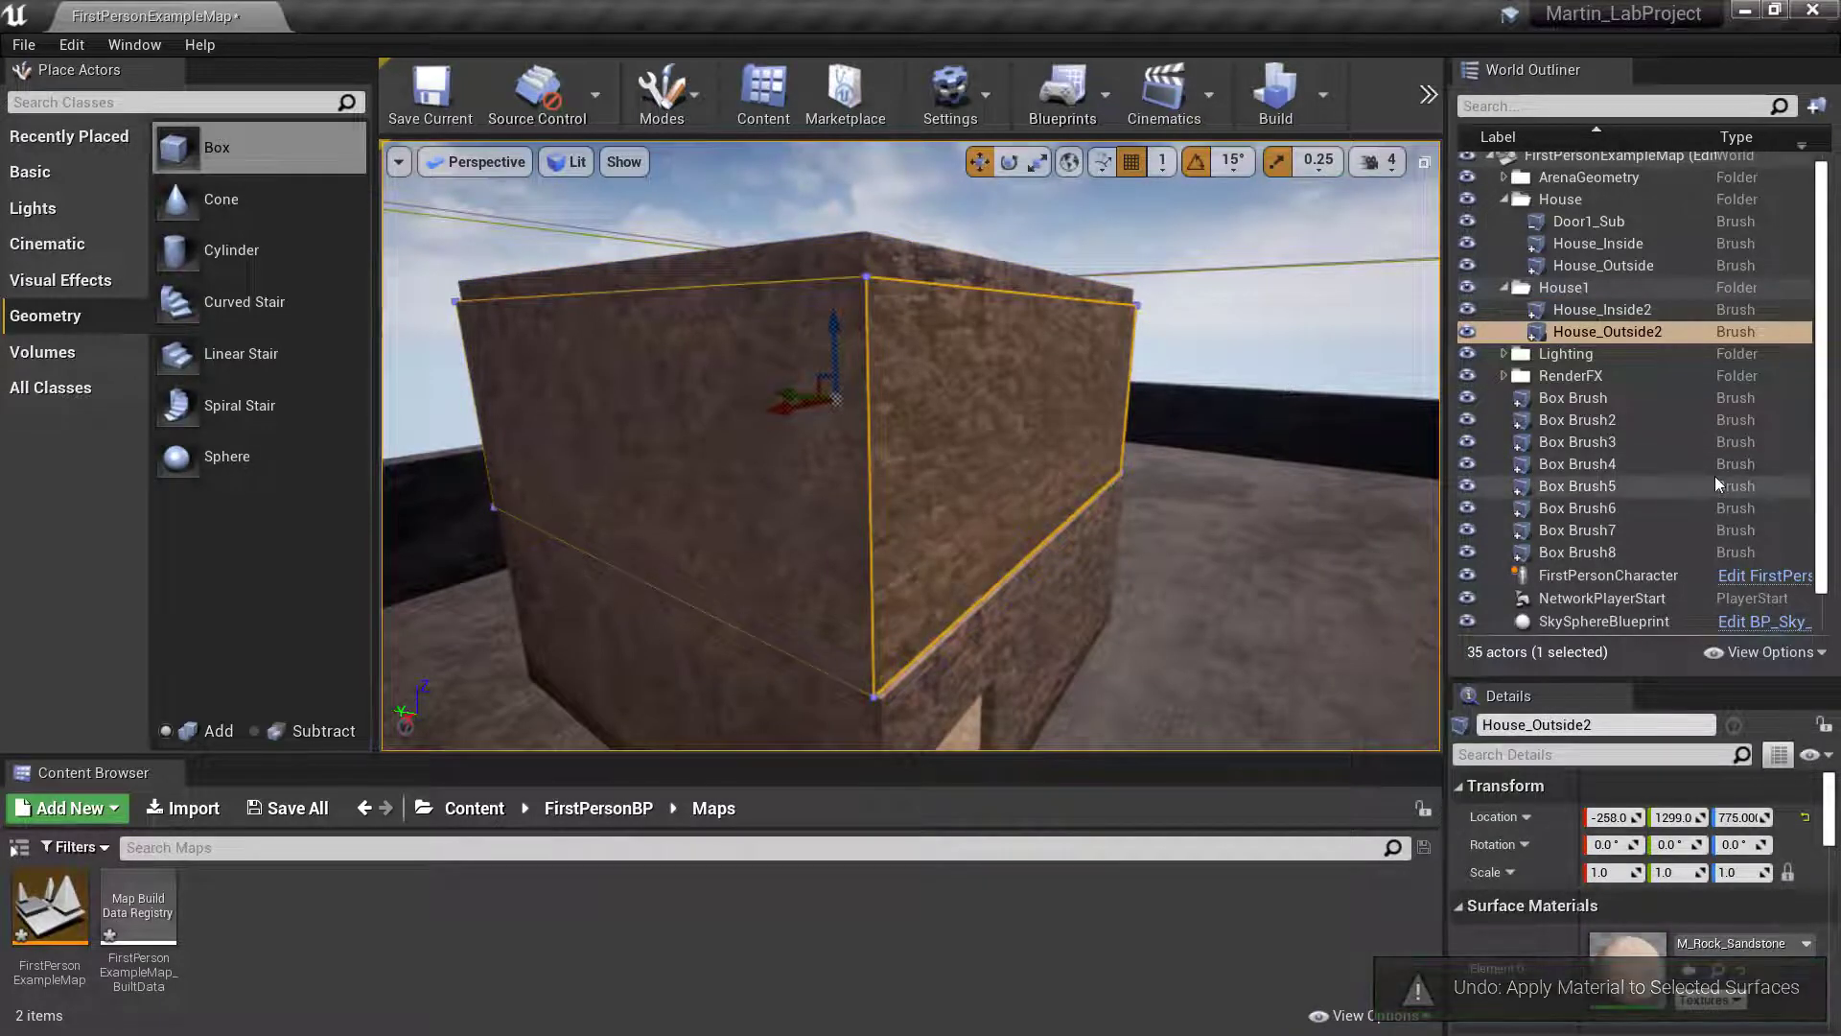
- Raise House_Inside2 and House_Outside2 above the lower storey, and snap them down onto it as one group
{"action": "left_click", "coordinate": [1646, 305], "text": "ctrl"}
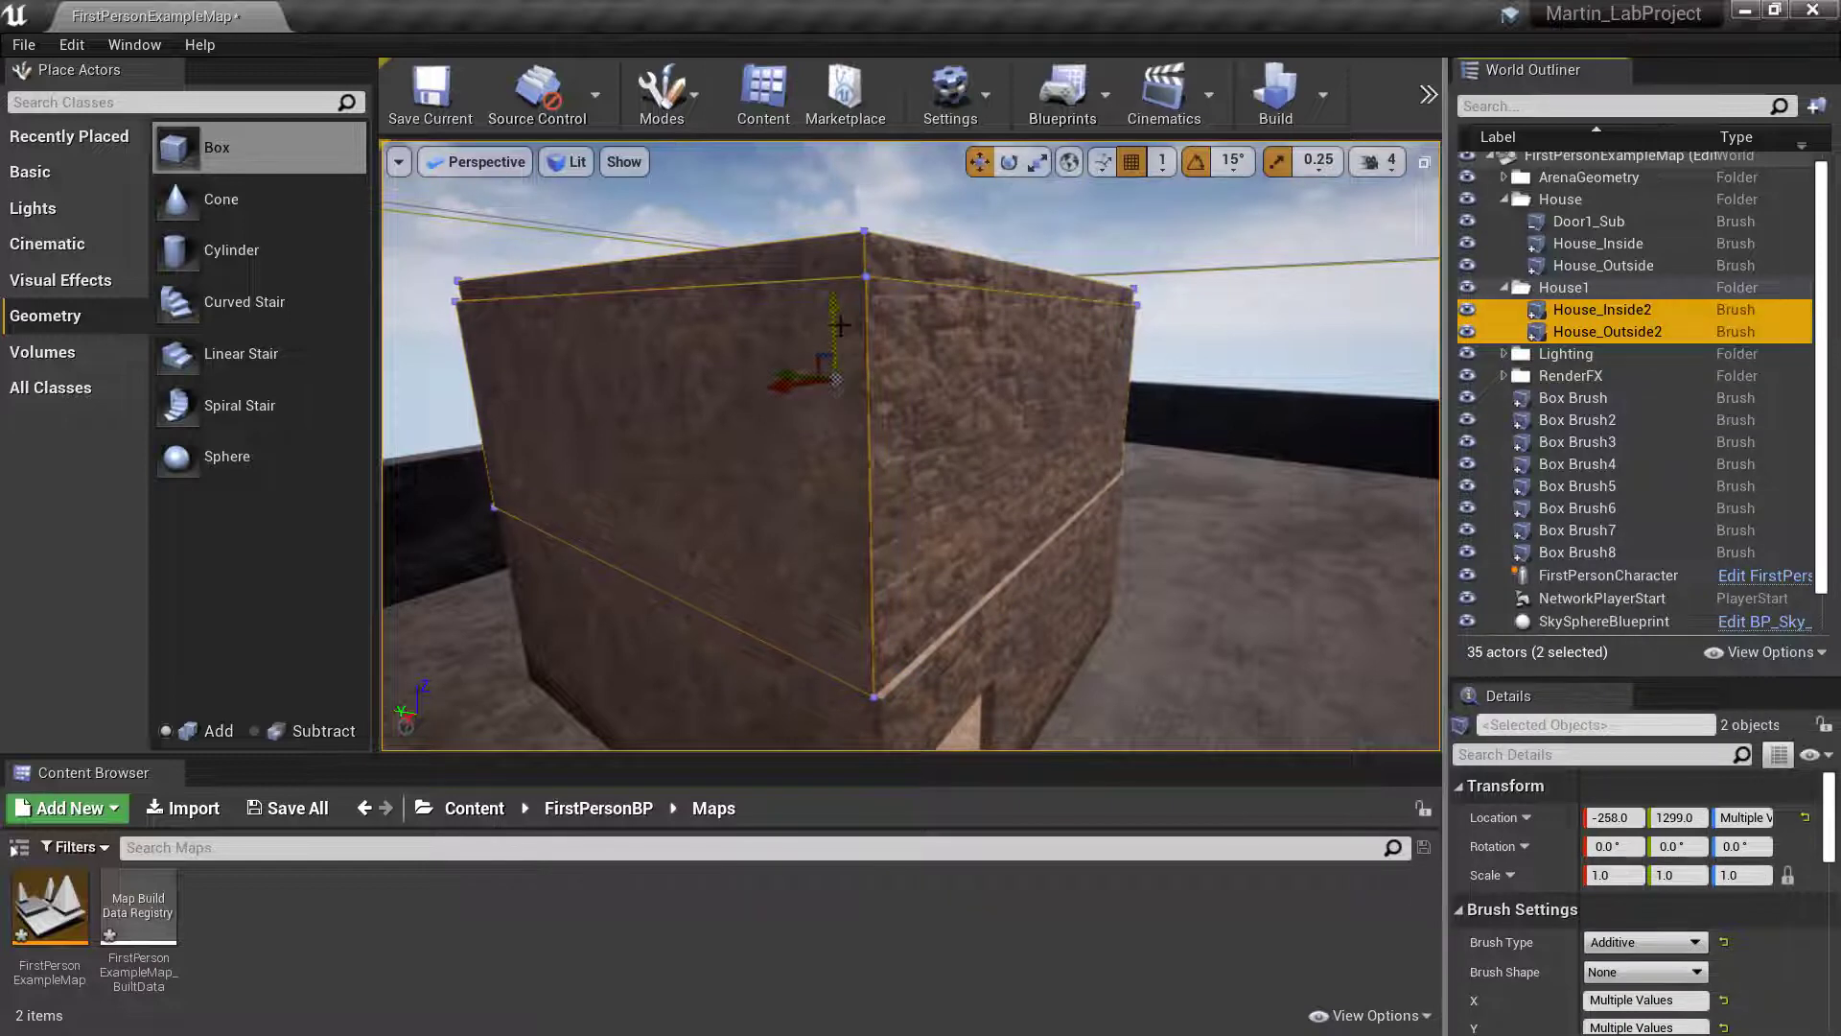
{"action": "left_click_drag", "start_coordinate": [834, 327], "coordinate": [834, 262]}
{"action": "right_click_drag", "start_coordinate": [1018, 336], "coordinate": [945, 268]}
{"action": "key", "text": "ctrl+g"}
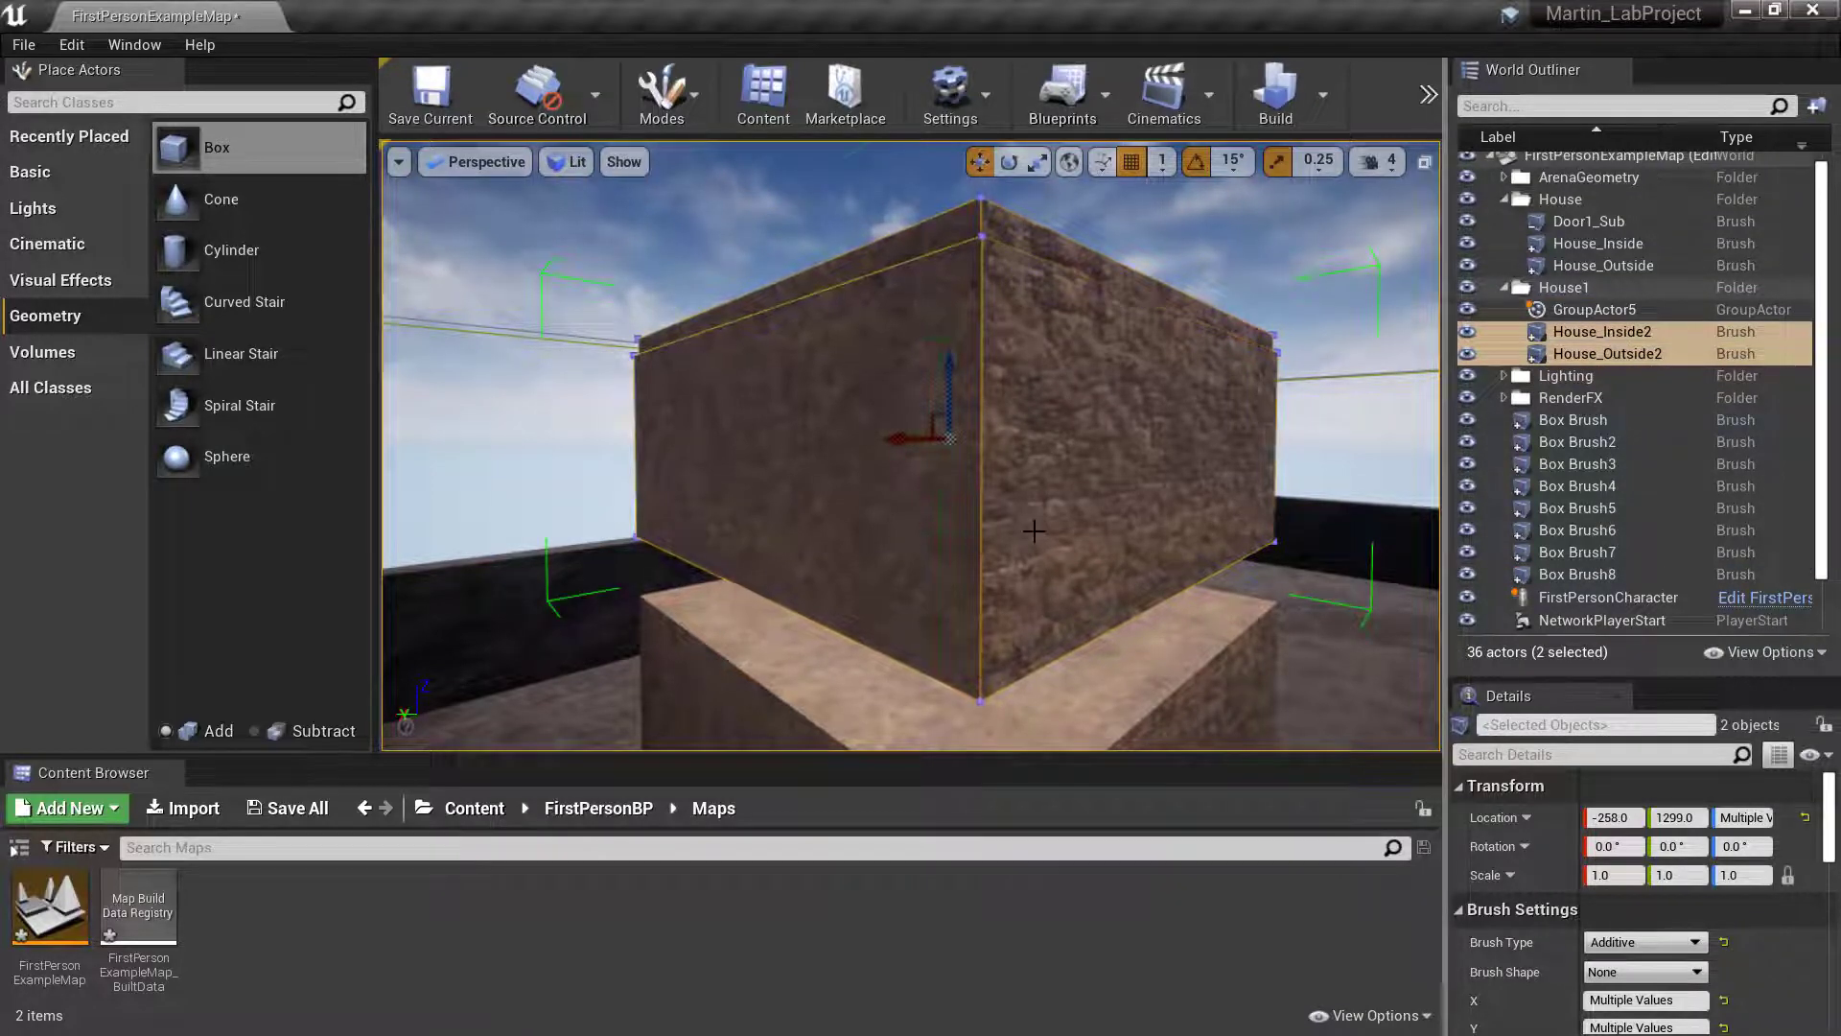
{"action": "key", "text": "End"}
{"action": "right_click_drag", "start_coordinate": [900, 566], "coordinate": [944, 628]}
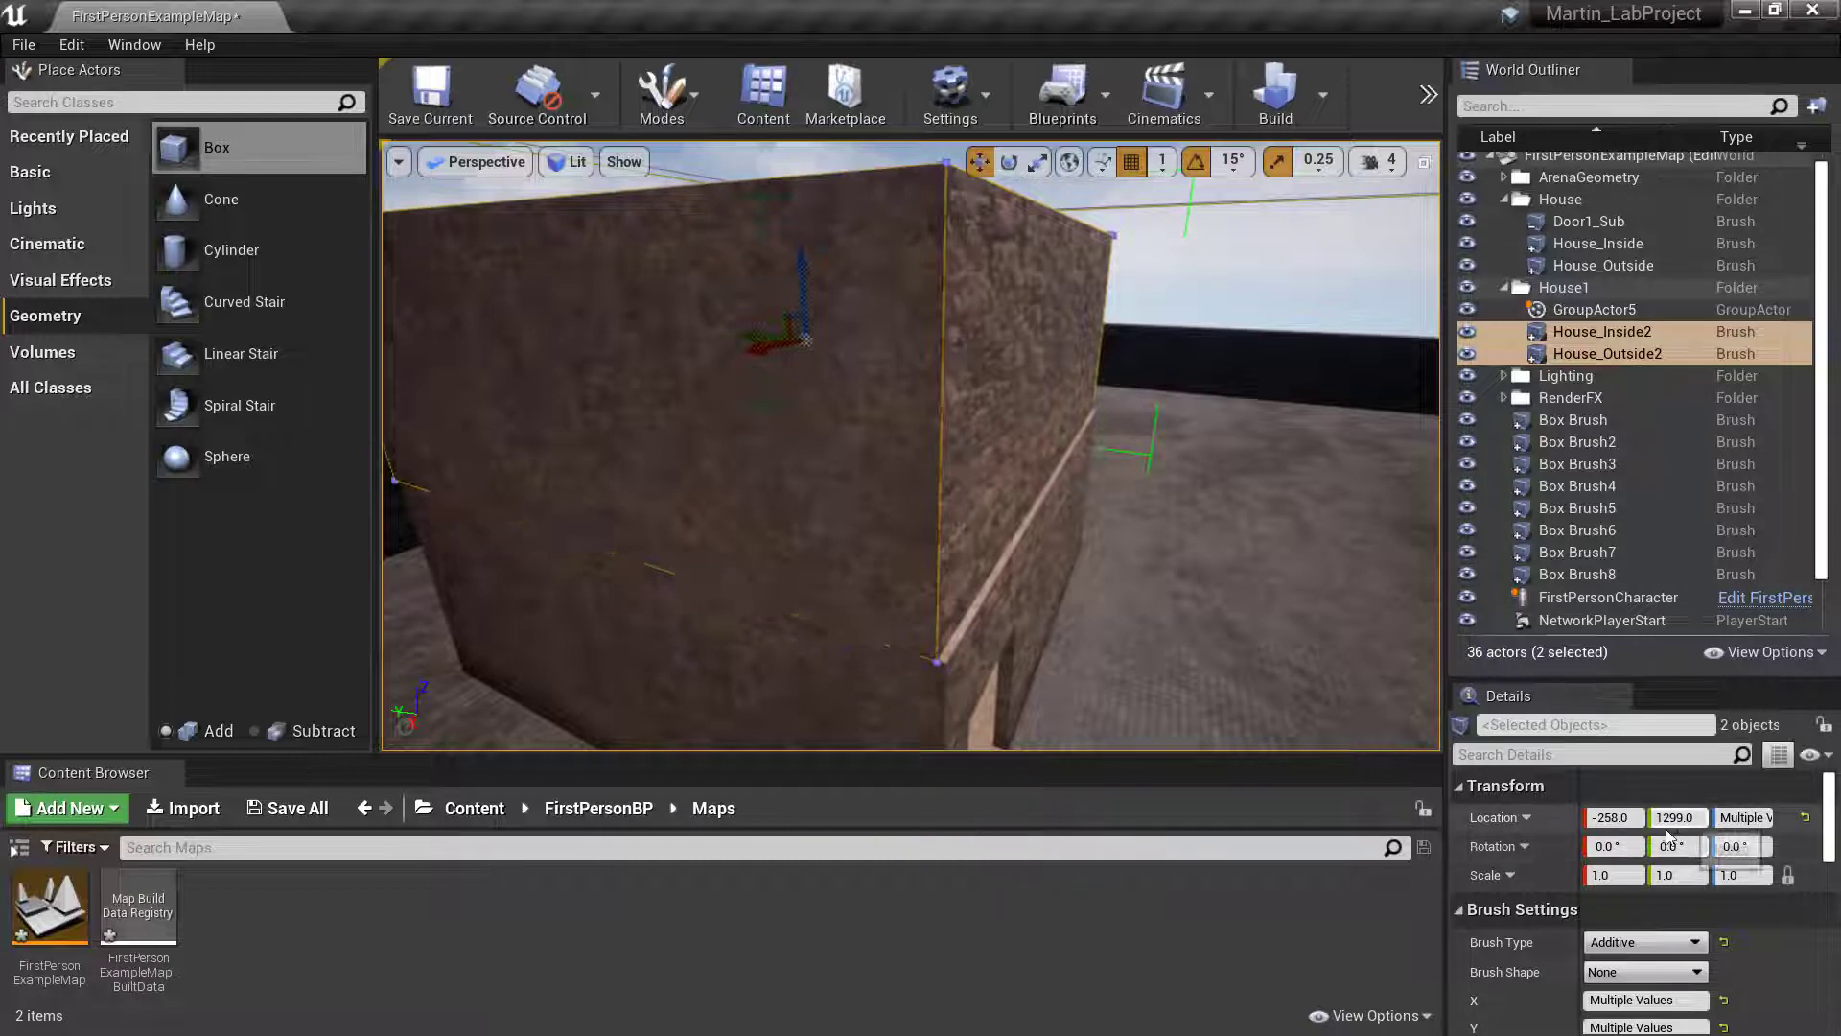
- Shift the grouped upper storey brushes horizontally to line their outer walls up with the lower storey, and clear the group selection
{"action": "left_click", "coordinate": [1594, 311]}
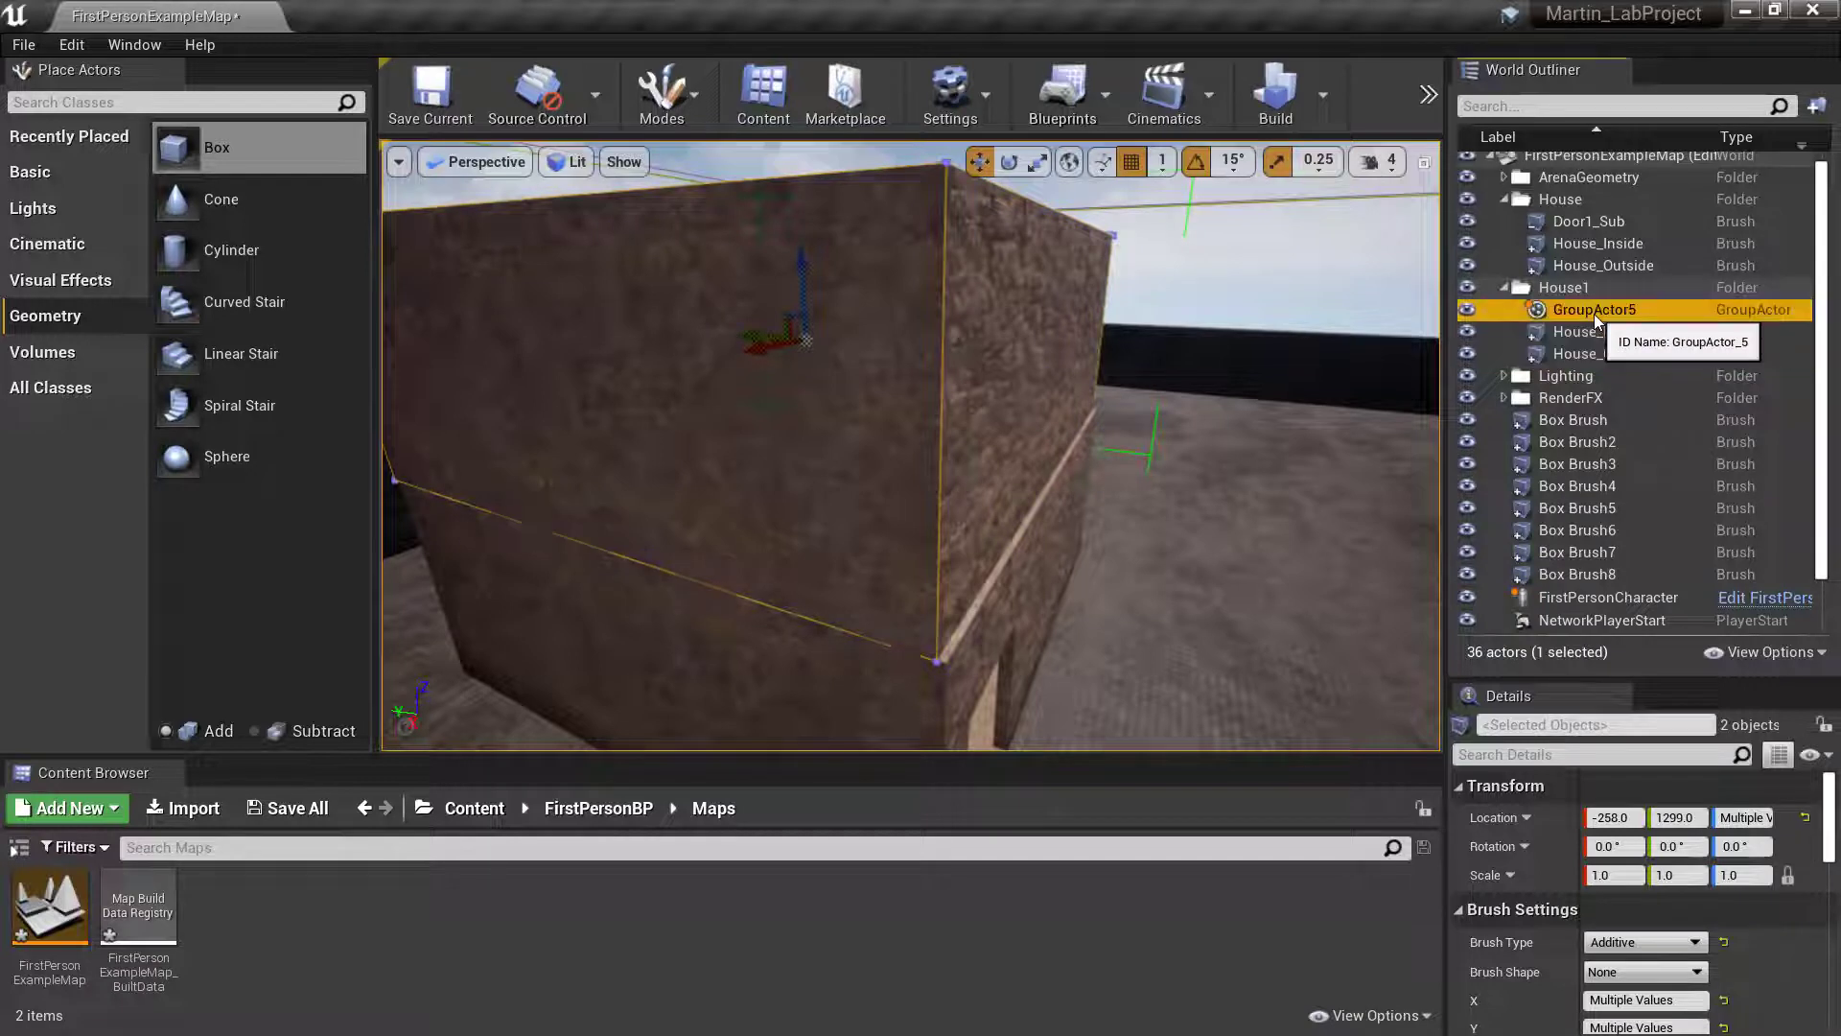
{"action": "left_click", "coordinate": [1544, 330]}
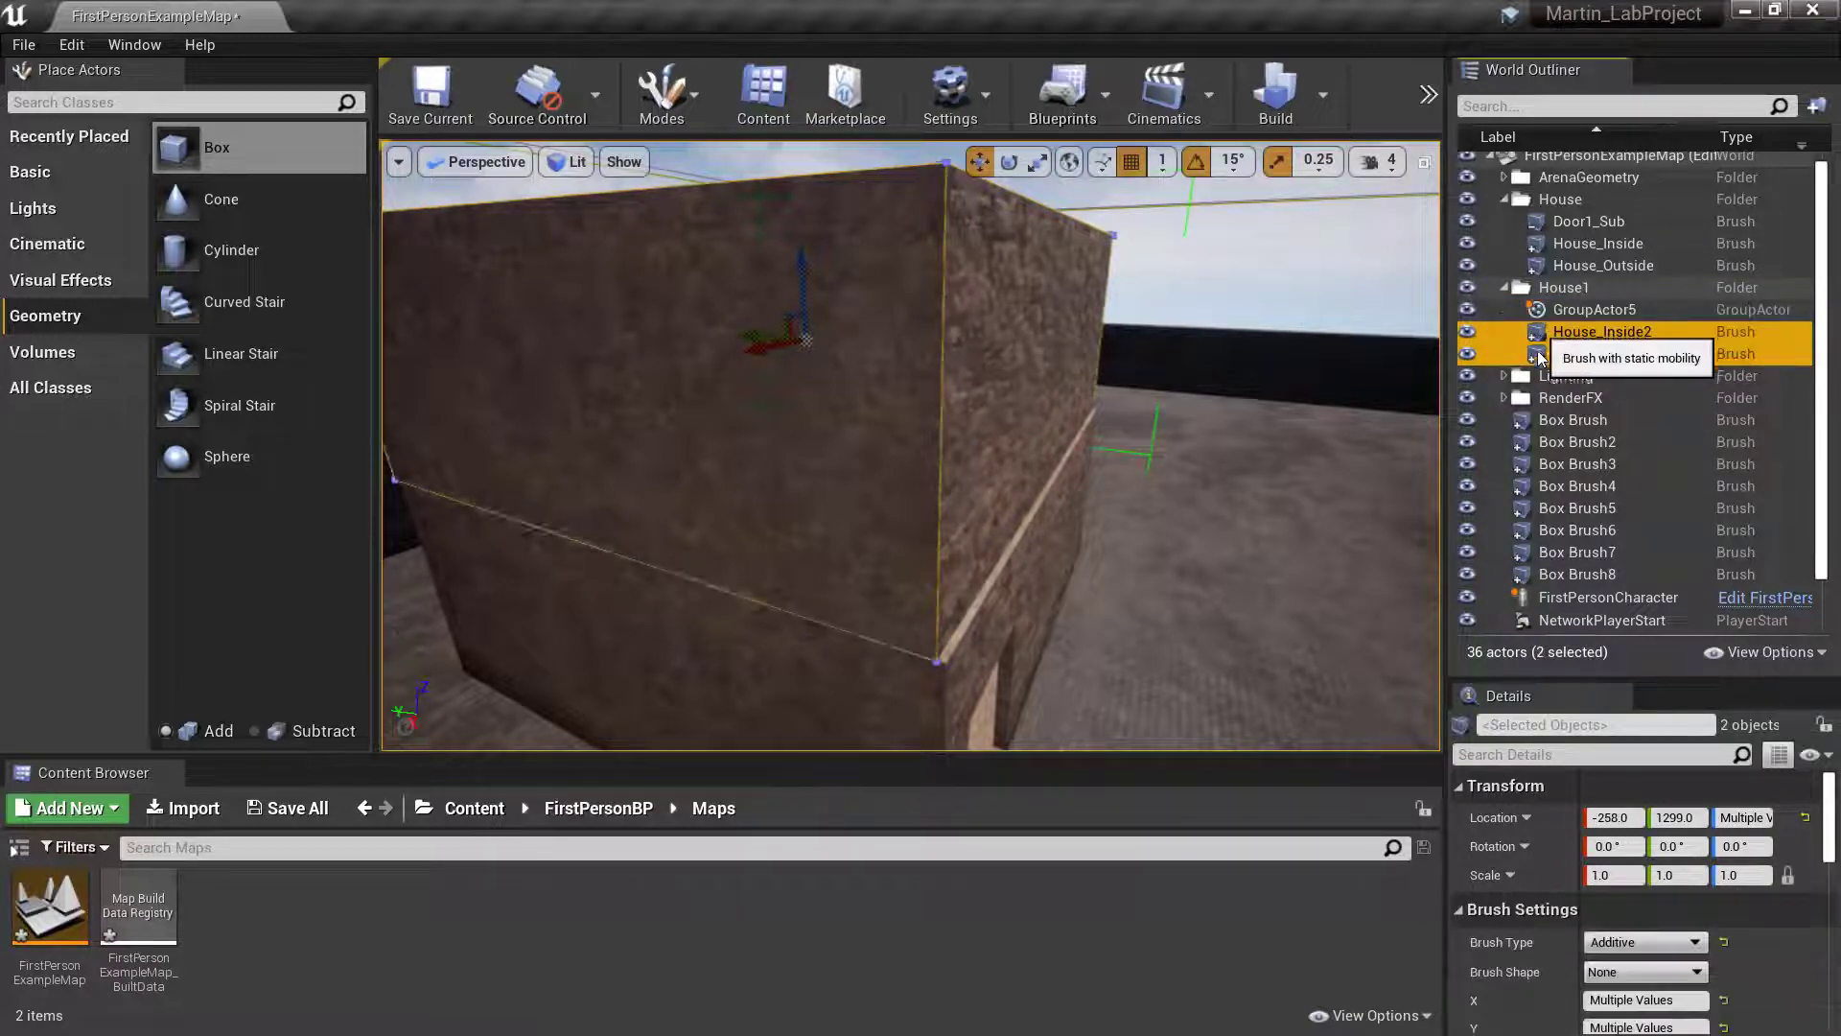
{"action": "scroll", "coordinate": [1759, 916], "scroll_direction": "down", "scroll_amount": 2}
{"action": "scroll", "coordinate": [1764, 914], "scroll_direction": "down", "scroll_amount": 2}
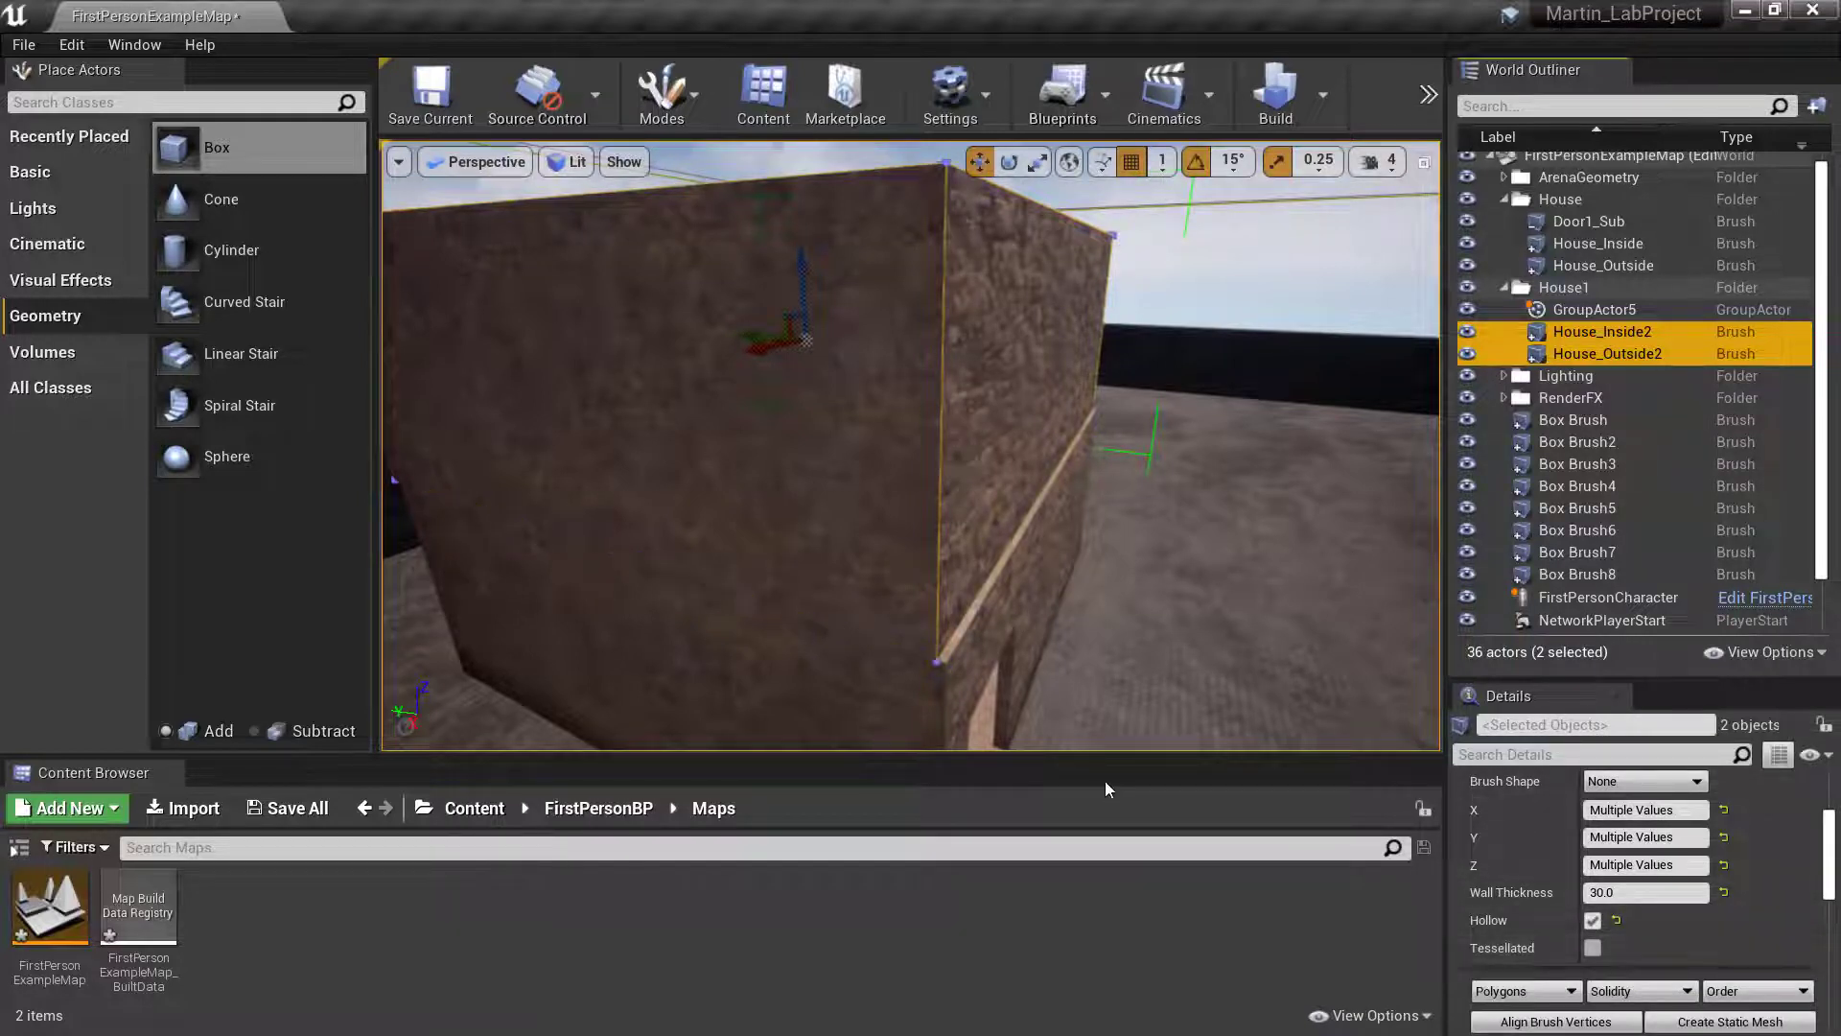
{"action": "left_click_drag", "start_coordinate": [744, 335], "coordinate": [753, 335]}
{"action": "right_click_drag", "start_coordinate": [850, 443], "coordinate": [614, 509]}
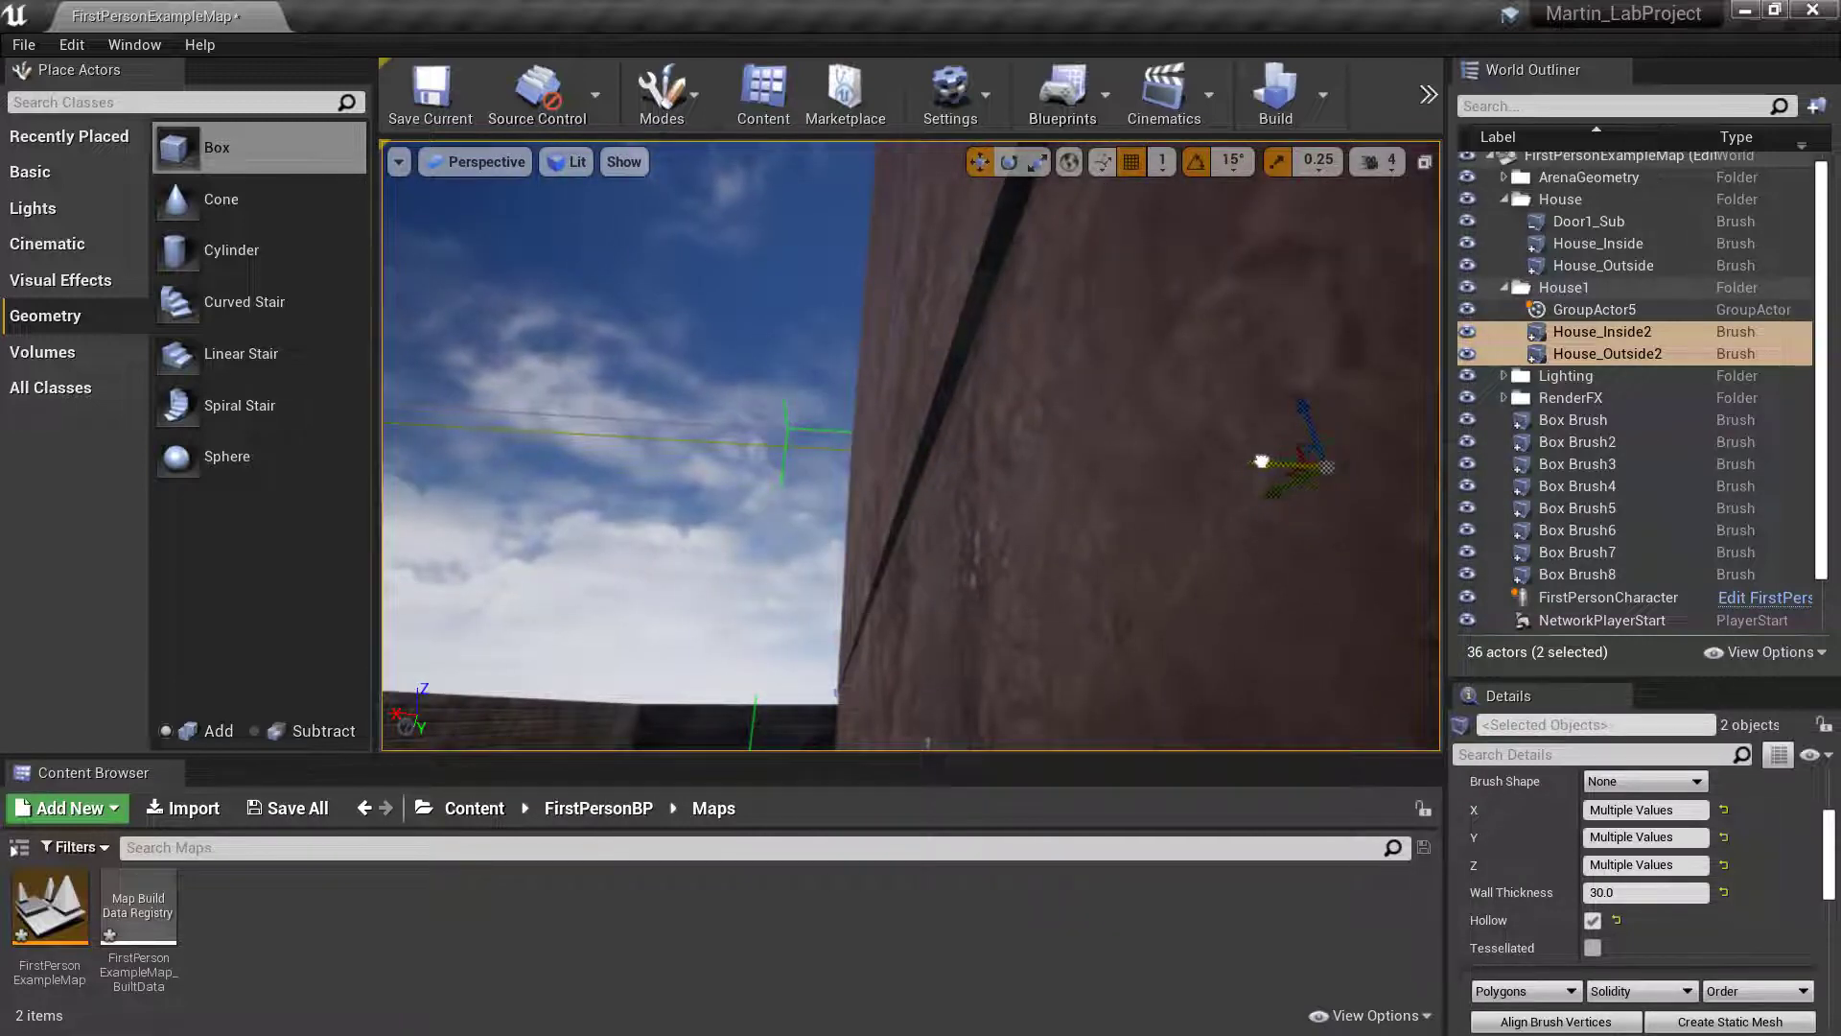
{"action": "right_click_drag", "start_coordinate": [1239, 455], "coordinate": [1295, 431]}
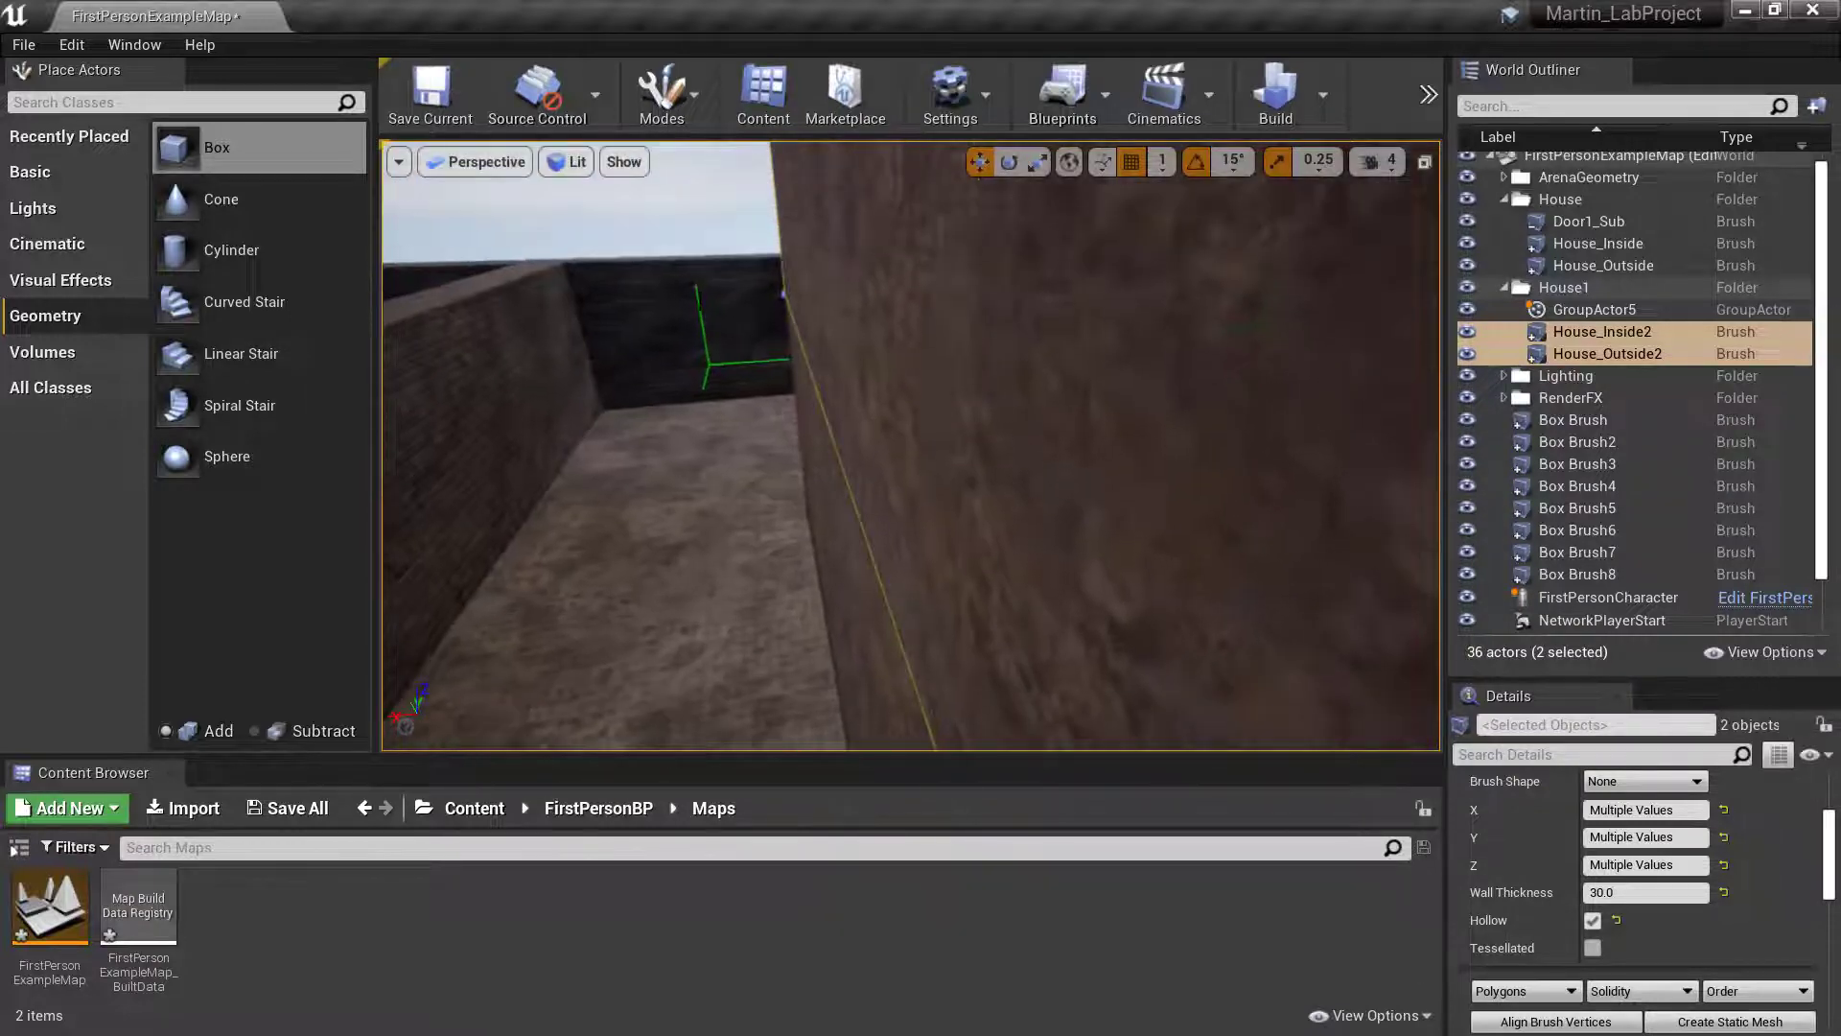
{"action": "left_click", "coordinate": [696, 256]}
{"action": "mouse_move", "coordinate": [696, 256]}
{"action": "right_mouse_down"}
{"action": "mouse_move", "coordinate": [757, 288]}
{"action": "mouse_move", "coordinate": [873, 287]}
{"action": "mouse_move", "coordinate": [815, 355]}
{"action": "mouse_move", "coordinate": [1323, 365]}
{"action": "mouse_move", "coordinate": [1016, 370]}
{"action": "mouse_move", "coordinate": [1045, 432]}
{"action": "mouse_move", "coordinate": [1122, 355]}
{"action": "mouse_move", "coordinate": [1142, 446]}
{"action": "mouse_move", "coordinate": [1199, 432]}
{"action": "mouse_move", "coordinate": [1275, 489]}
{"action": "mouse_move", "coordinate": [1257, 460]}
{"action": "mouse_move", "coordinate": [1198, 451]}
{"action": "mouse_move", "coordinate": [1194, 383]}
{"action": "mouse_move", "coordinate": [1204, 460]}
{"action": "mouse_move", "coordinate": [1160, 395]}
{"action": "right_mouse_up"}
{"action": "scroll", "coordinate": [1582, 287], "scroll_direction": "up", "scroll_amount": 1}
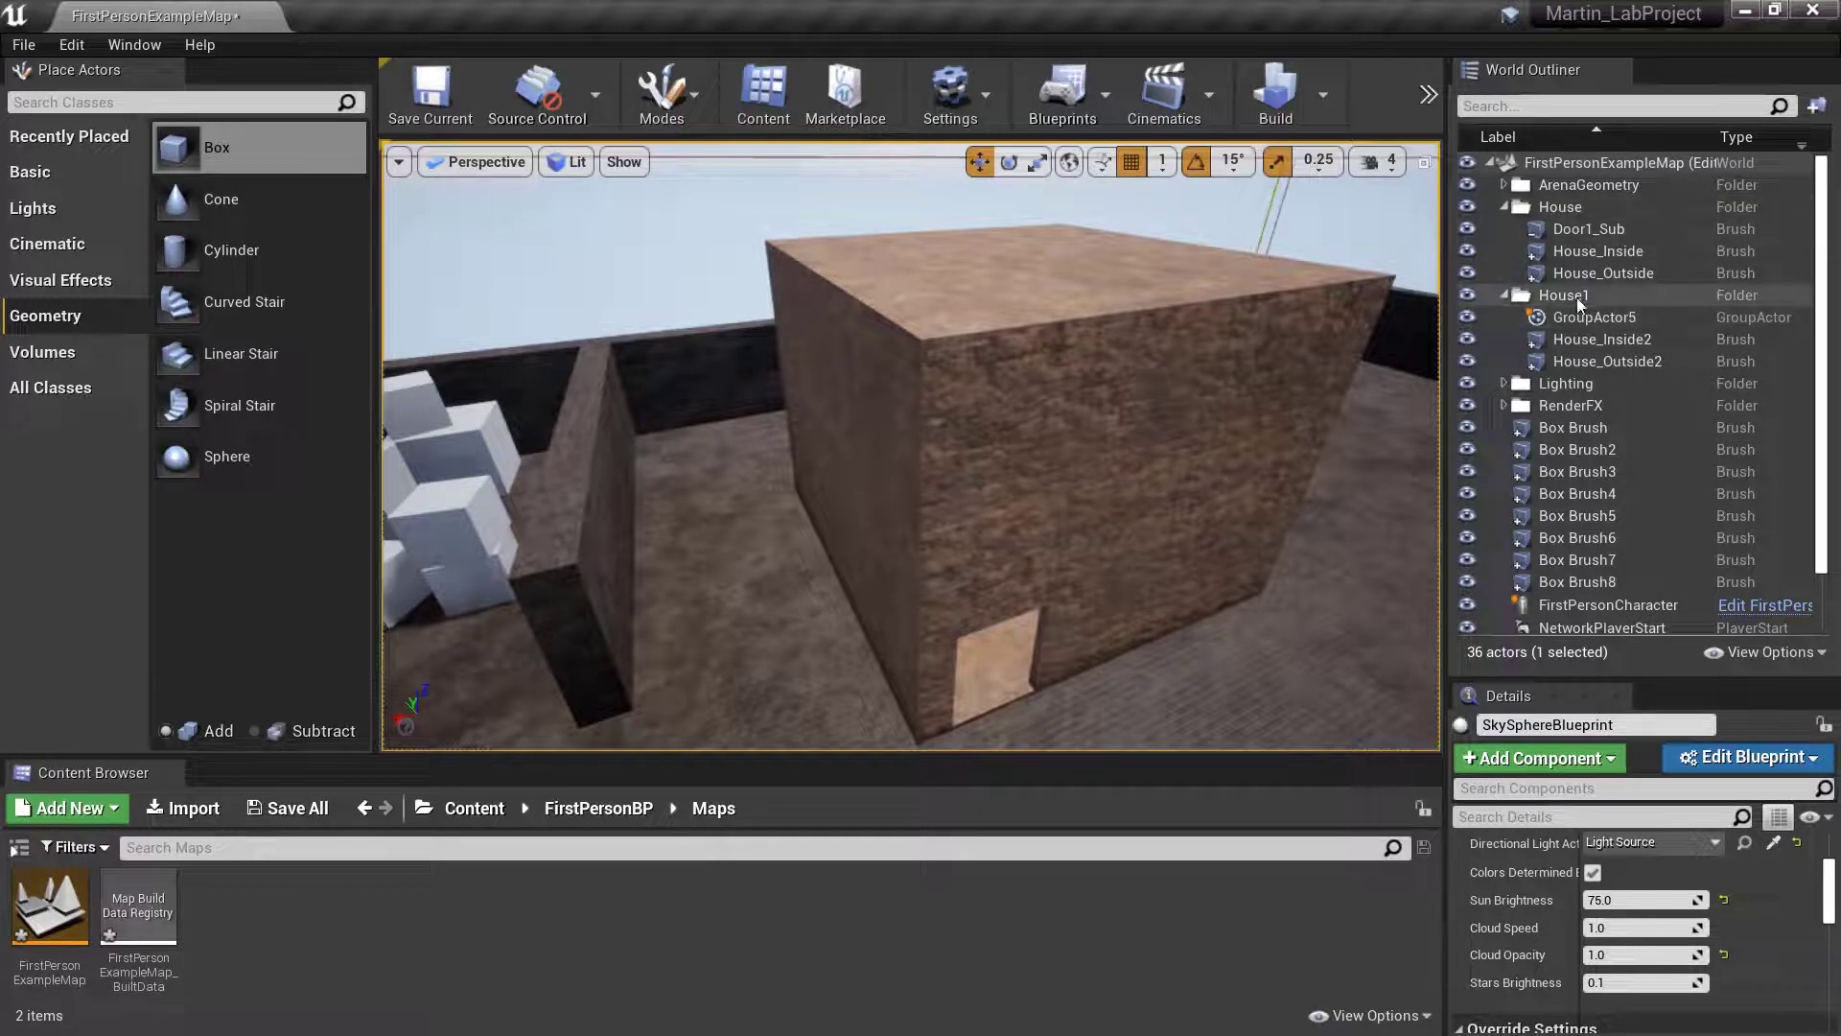
- Rename the lower storey's House folder as House_ST1
{"action": "right_click", "coordinate": [1555, 207]}
{"action": "mouse_move", "coordinate": [1598, 283]}
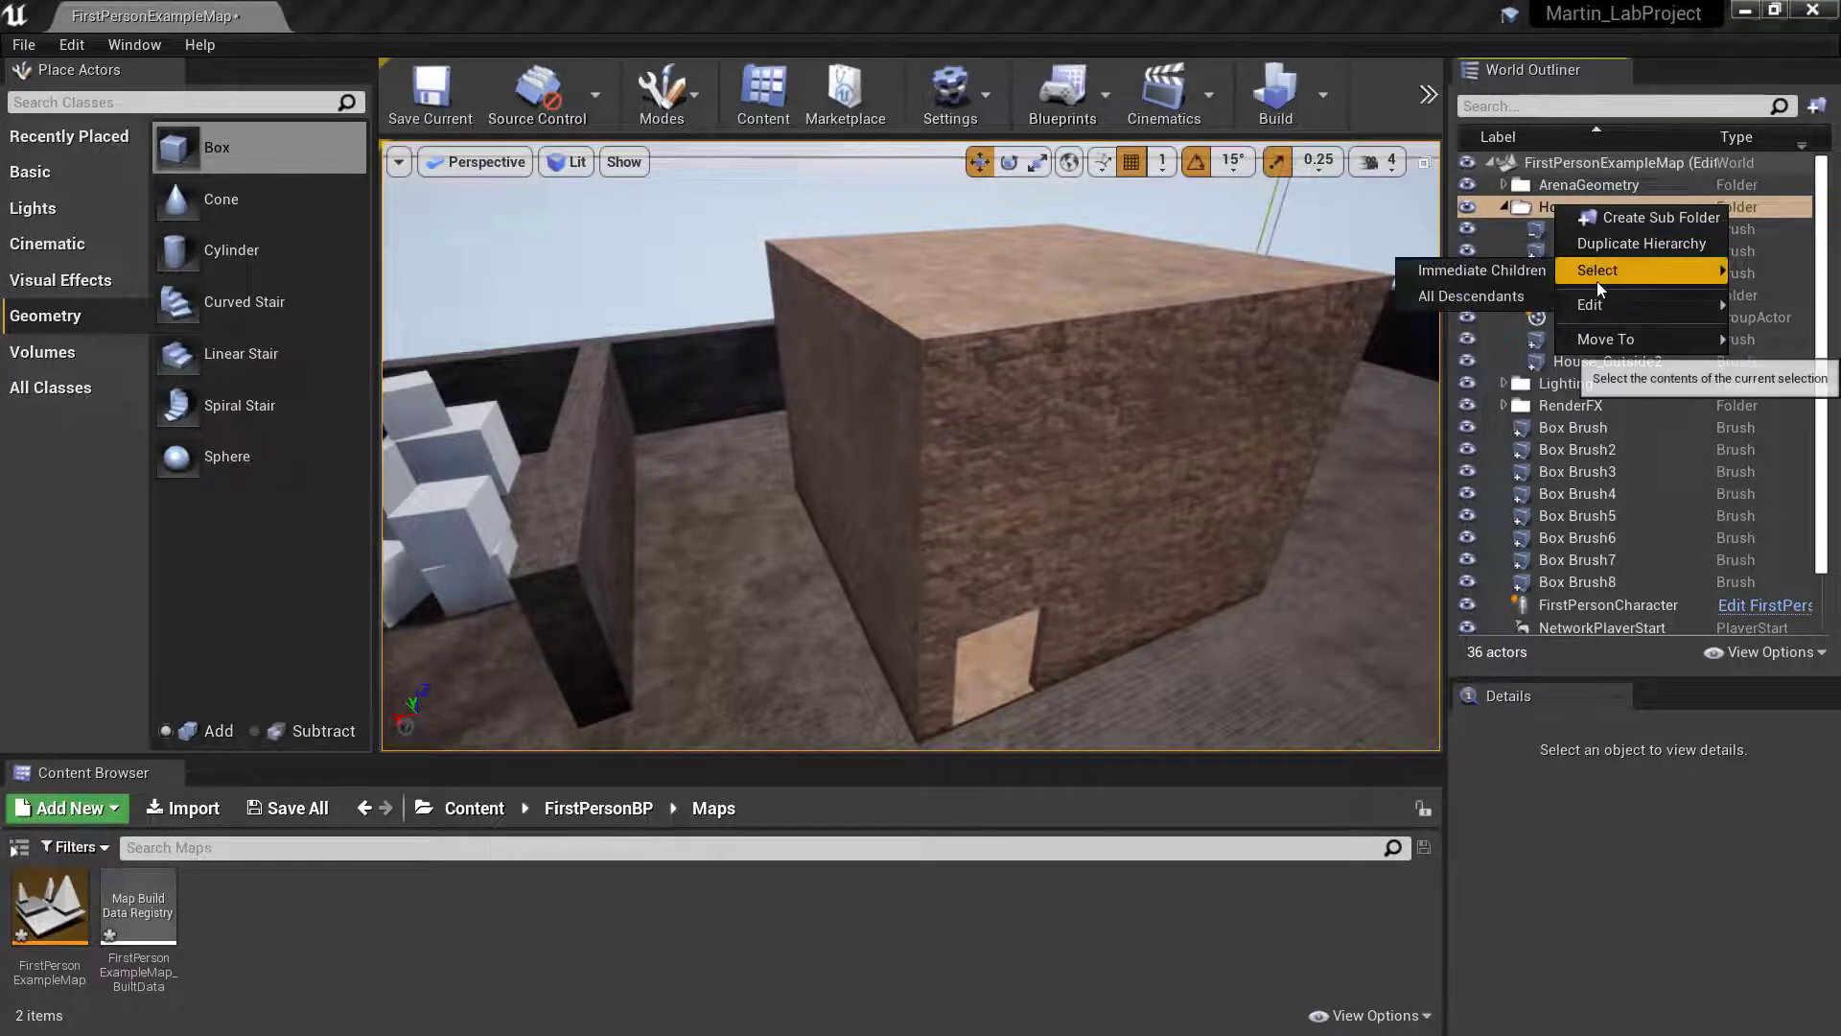
{"action": "left_click", "coordinate": [1539, 209]}
{"action": "left_click", "coordinate": [1550, 205]}
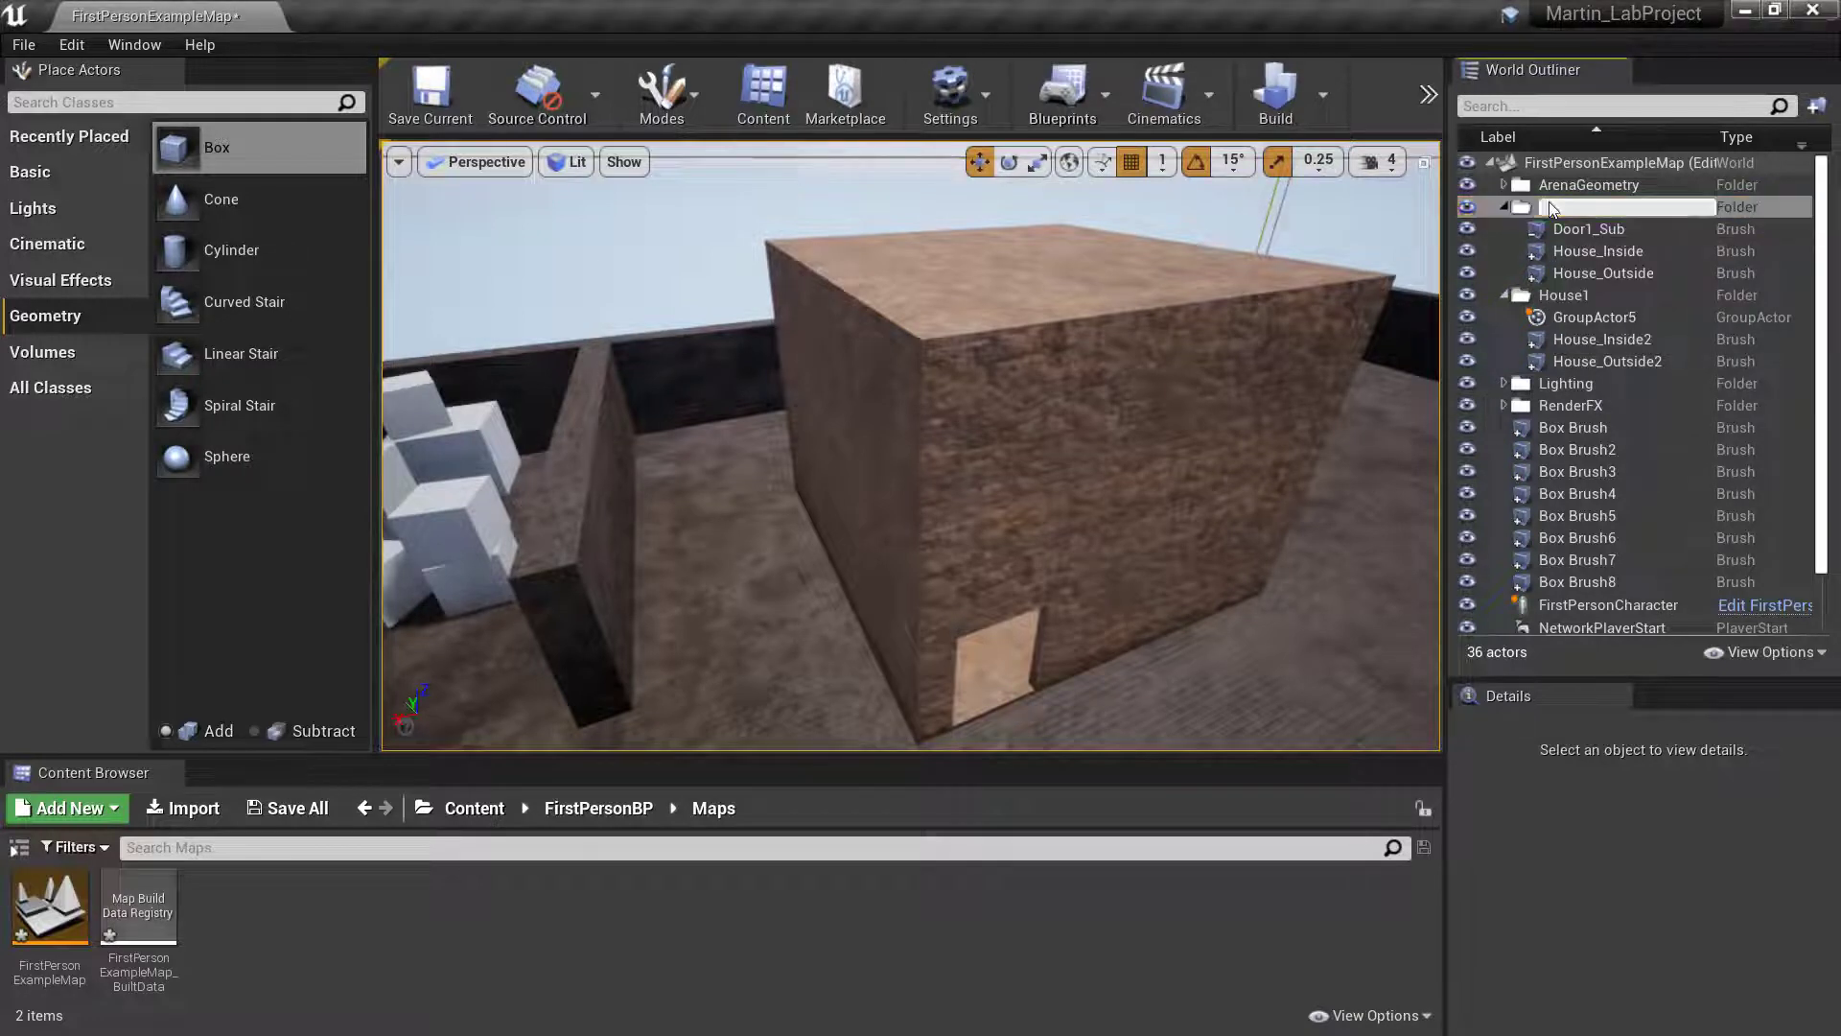
{"action": "key", "text": "BackSpace"}
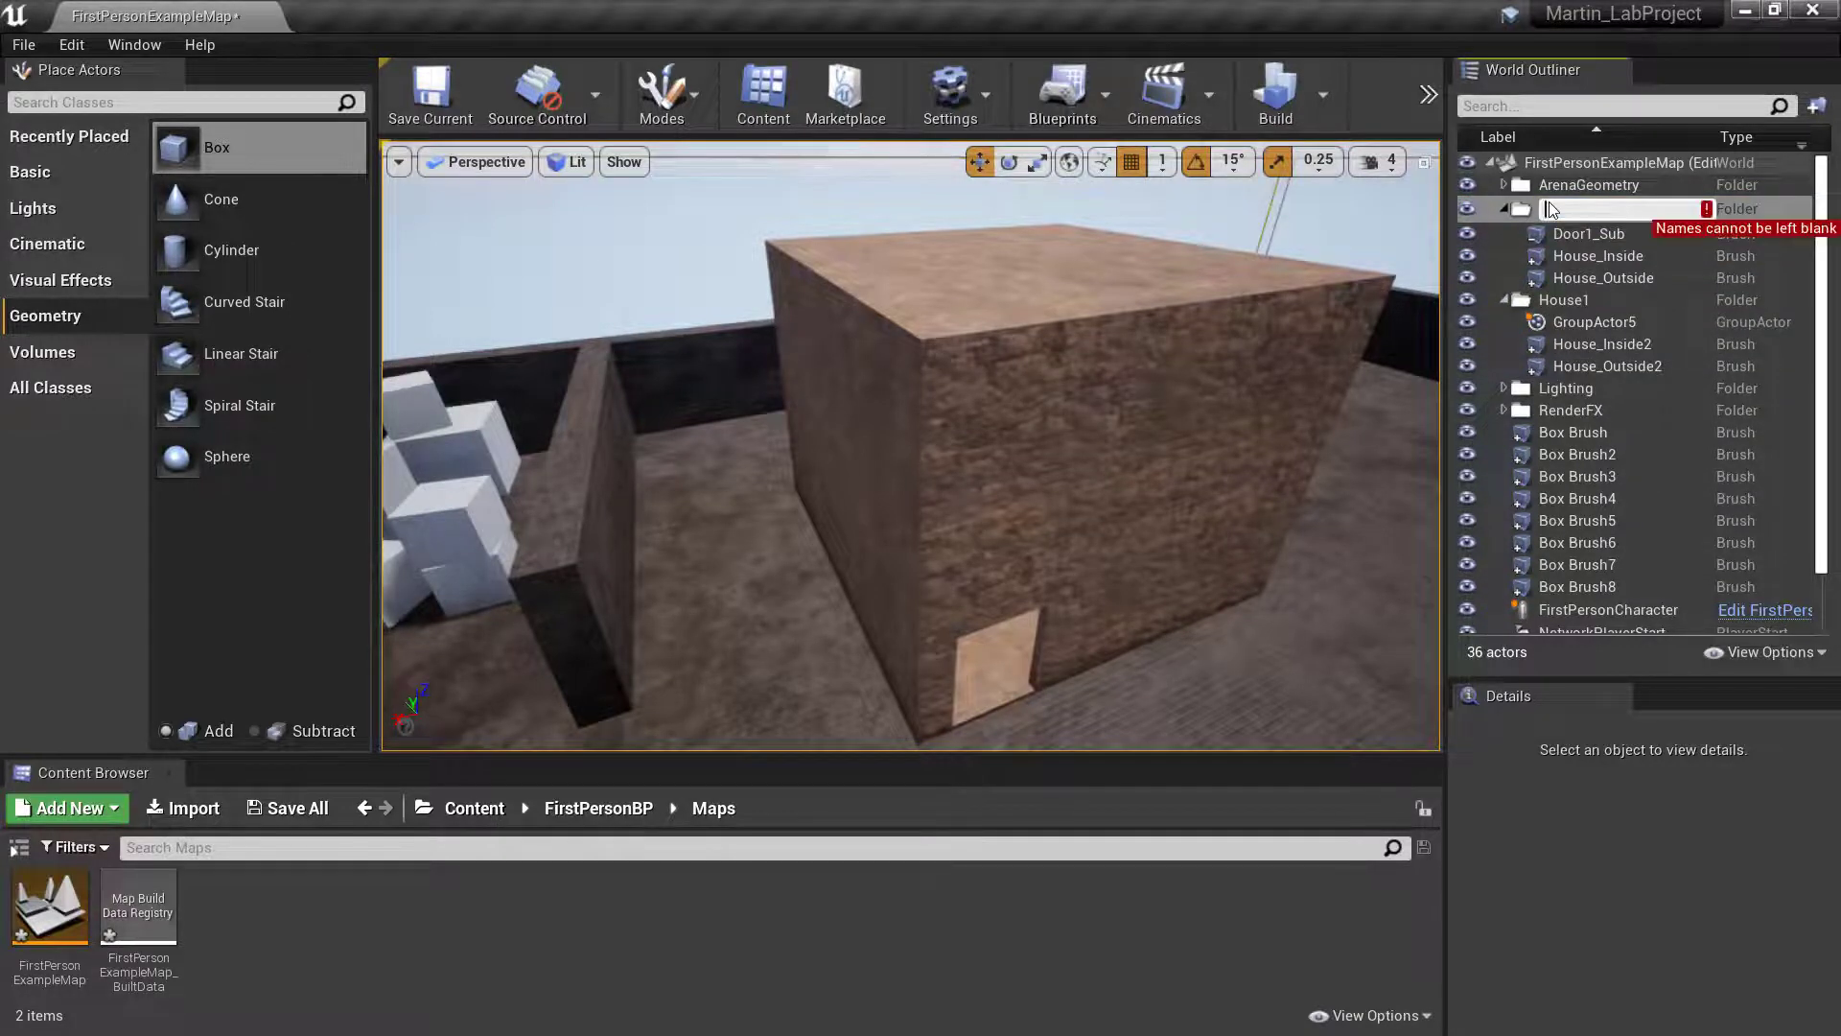
{"action": "type", "text": "House_ST1"}
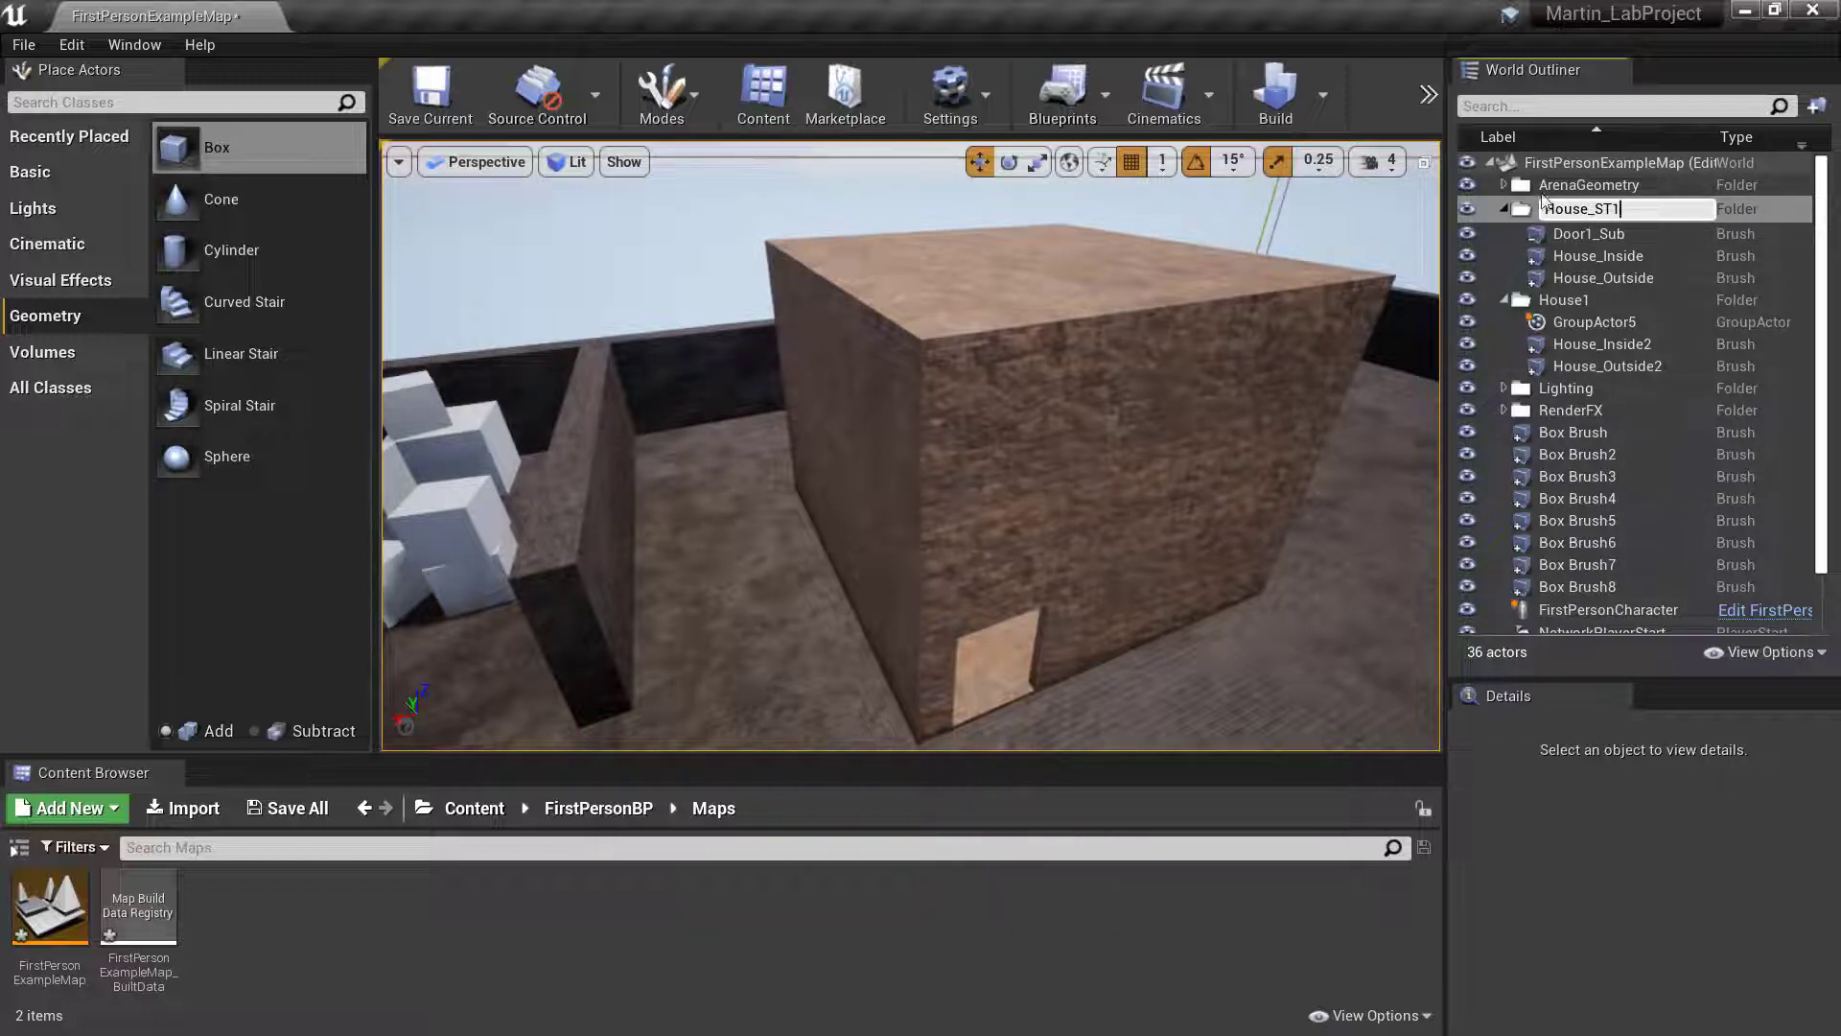
{"action": "key", "text": "Return"}
- Rename the upper storey's House1 folder as House_ST2
{"action": "left_click", "coordinate": [1561, 299]}
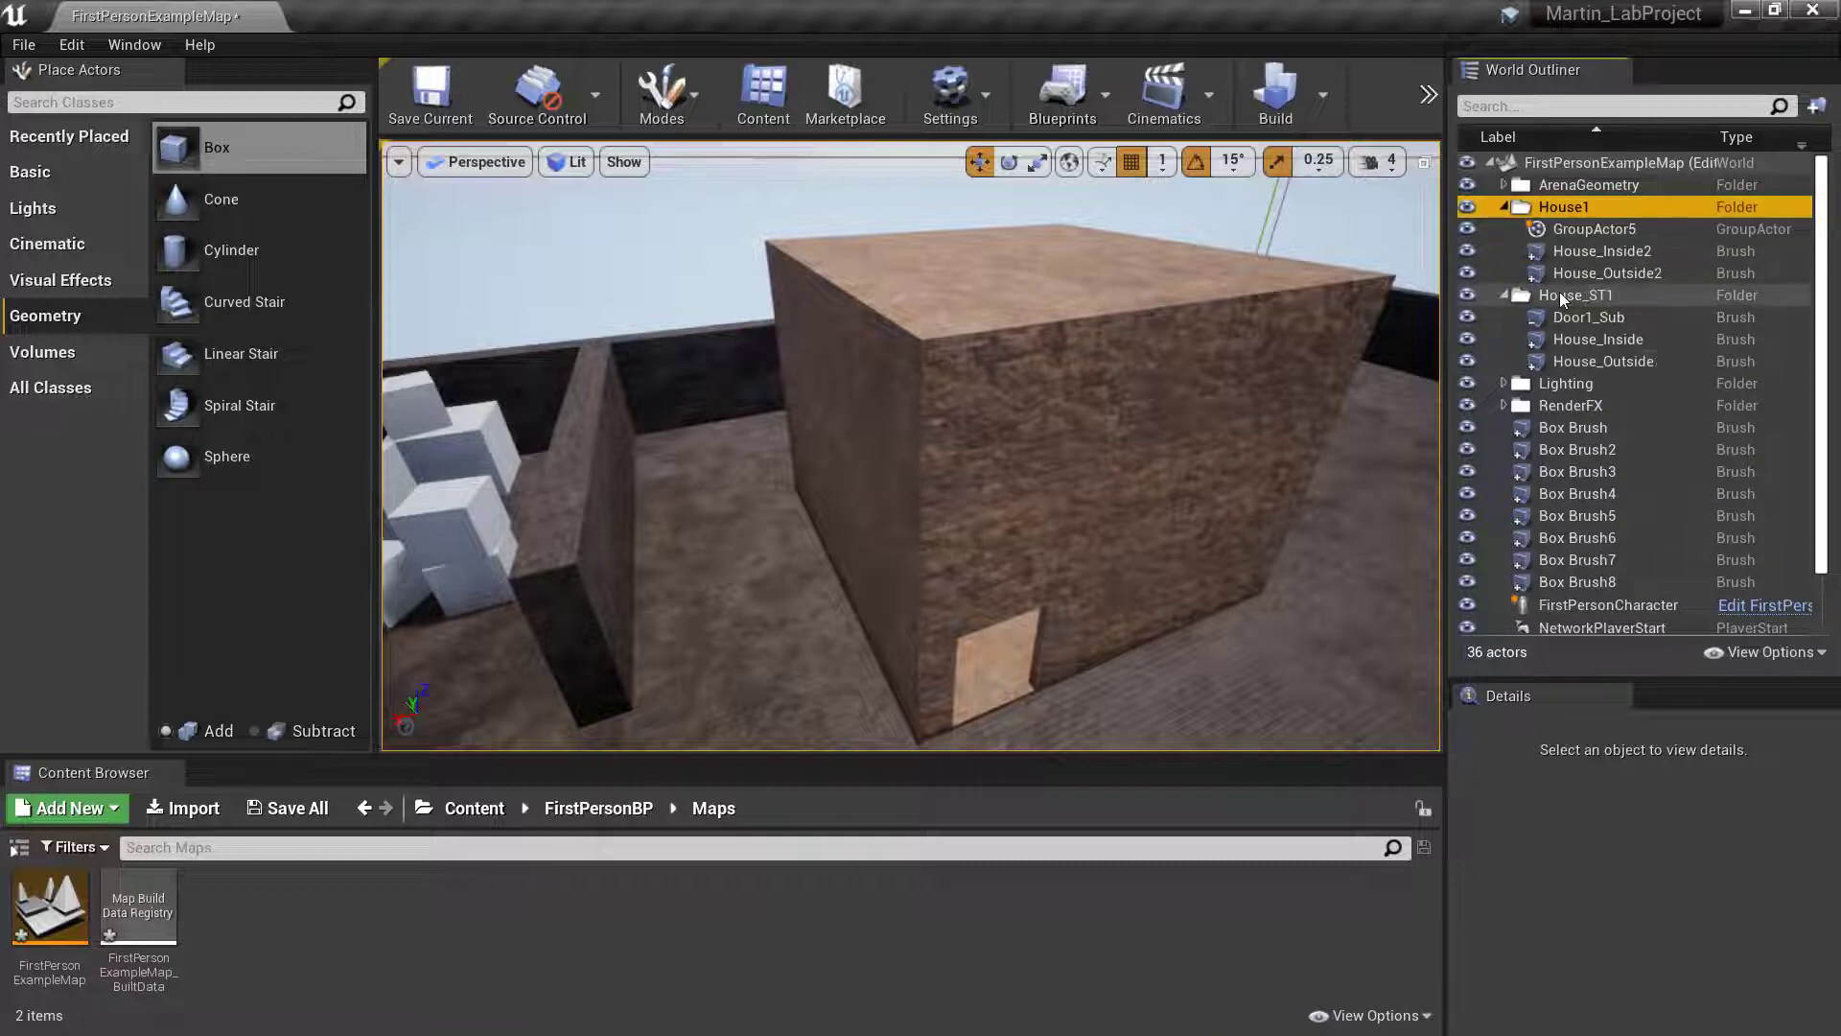
{"action": "right_click", "coordinate": [1558, 213]}
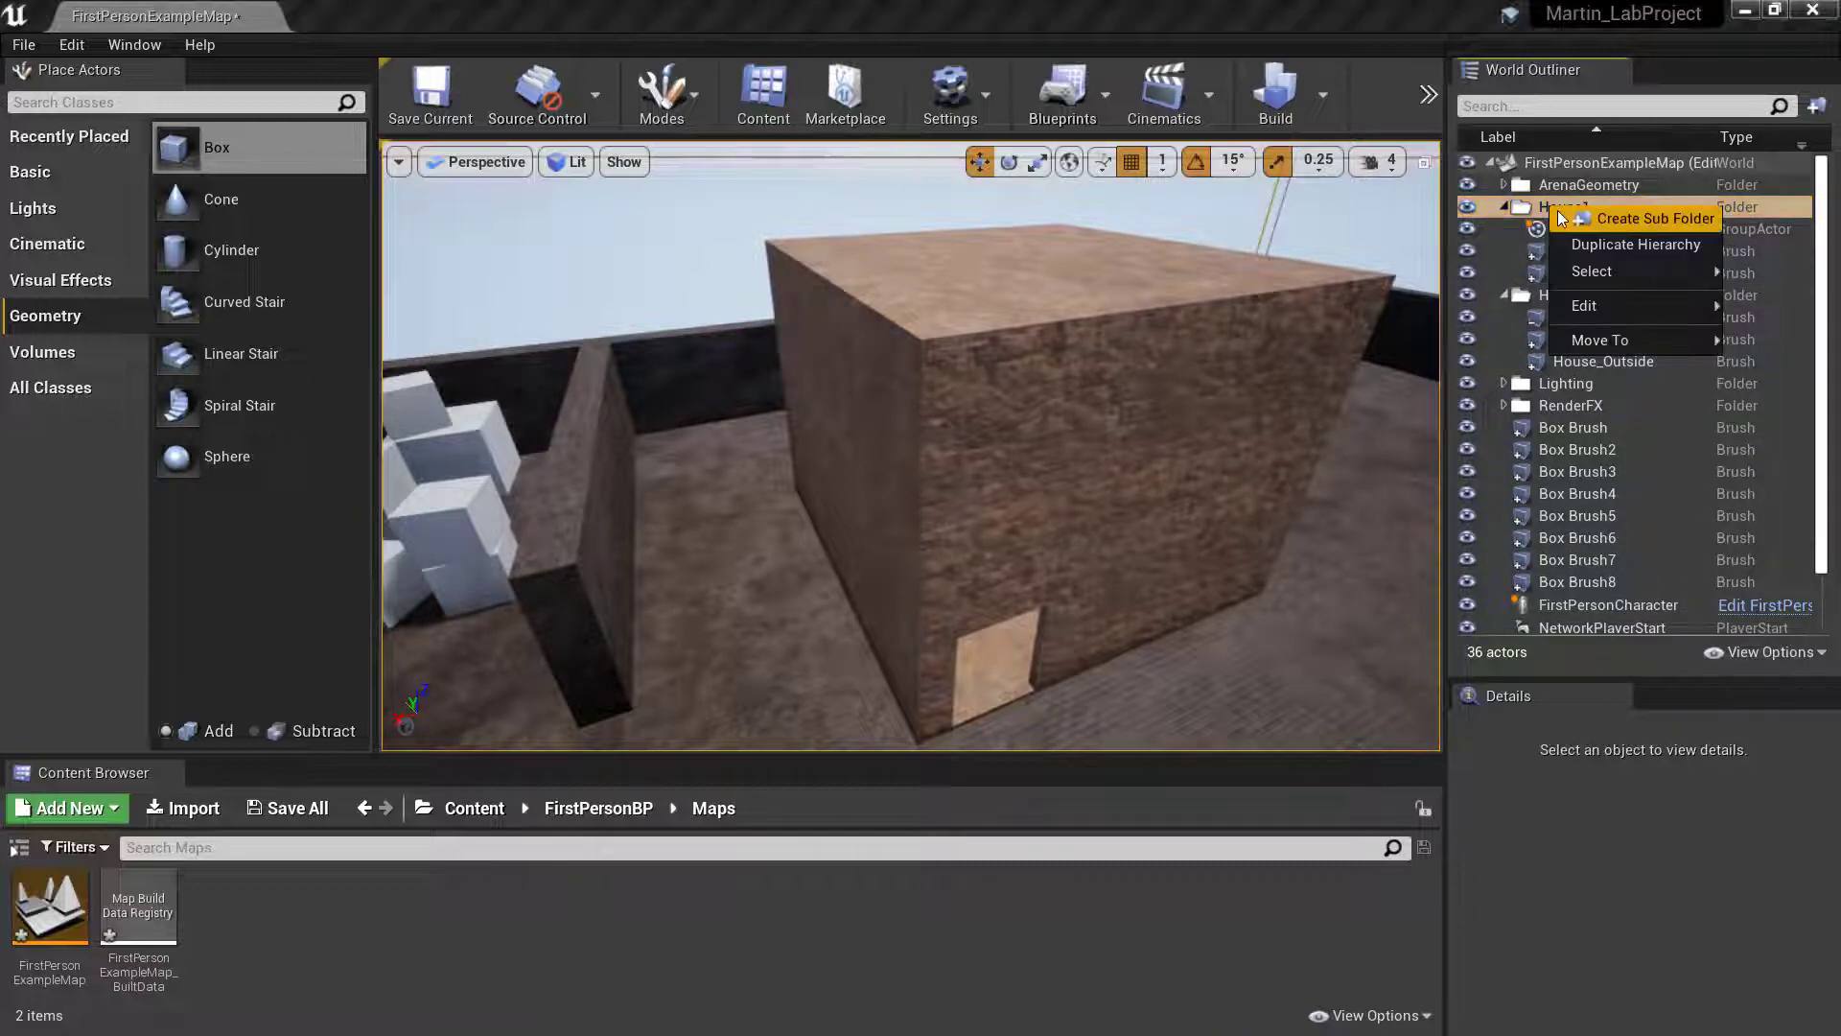
{"action": "left_click", "coordinate": [1533, 211]}
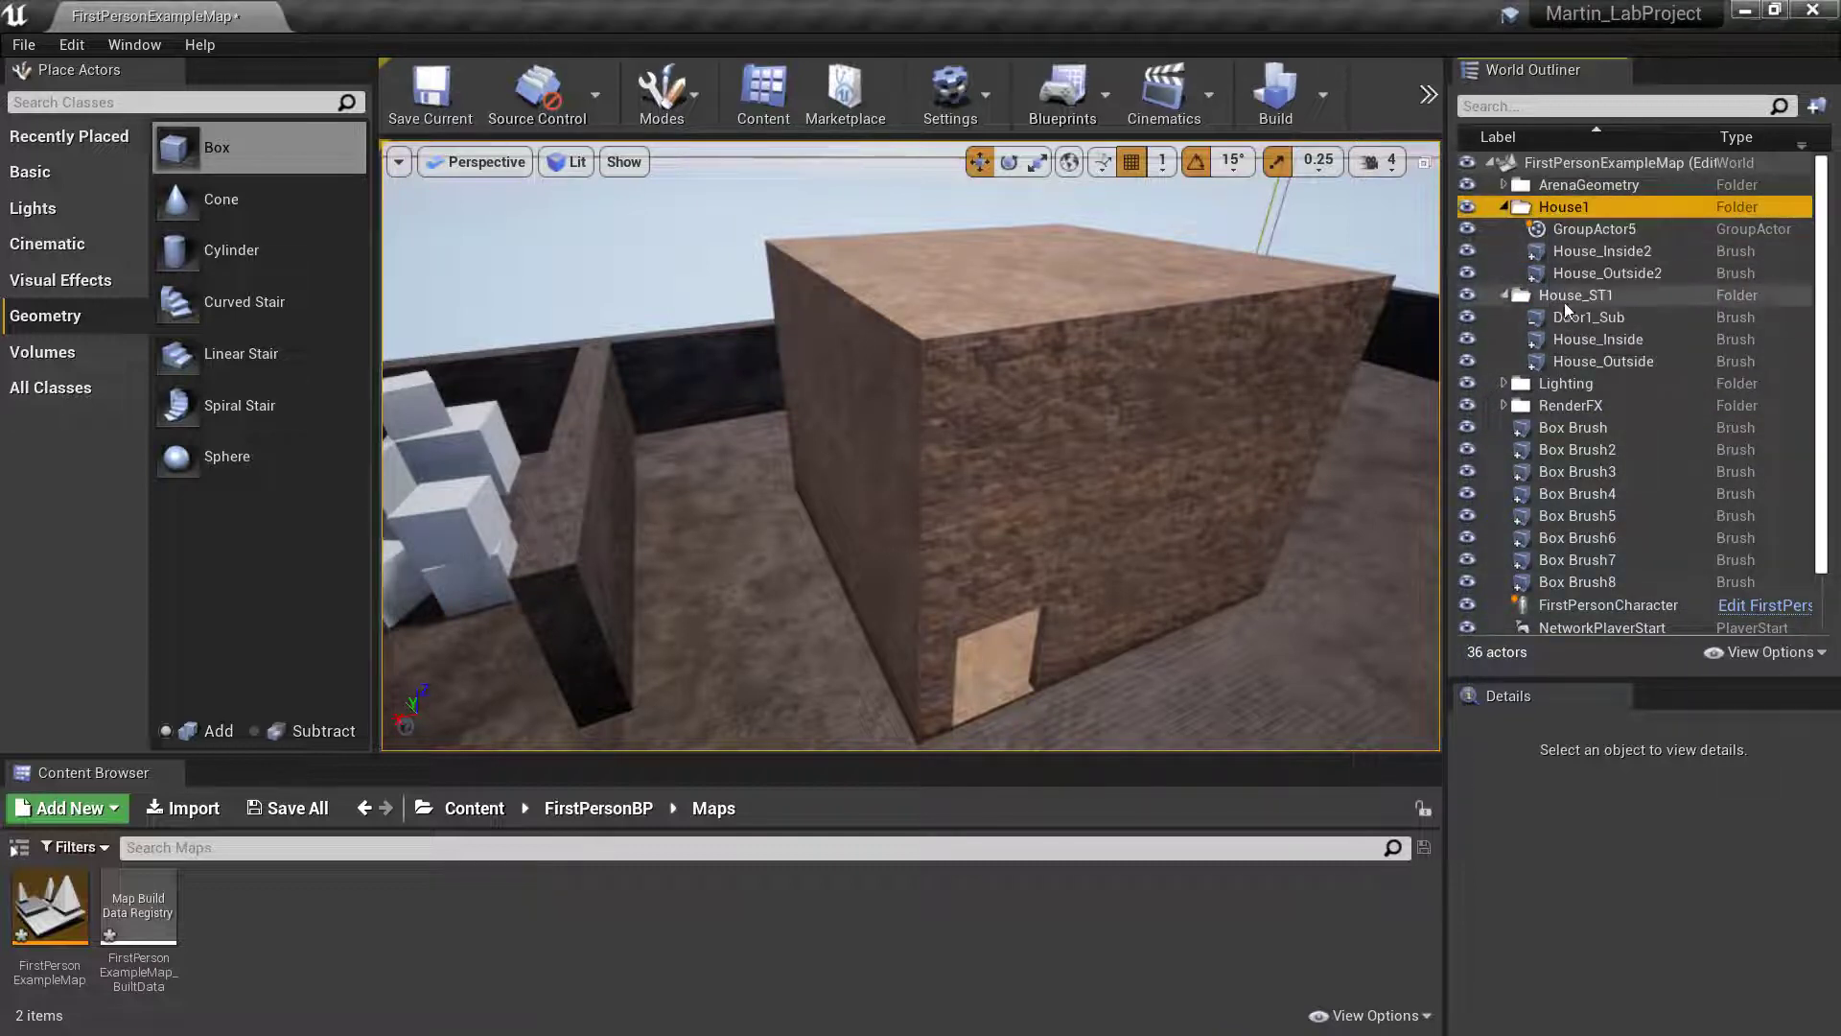
{"action": "right_click", "coordinate": [1563, 208]}
{"action": "mouse_move", "coordinate": [1604, 276]}
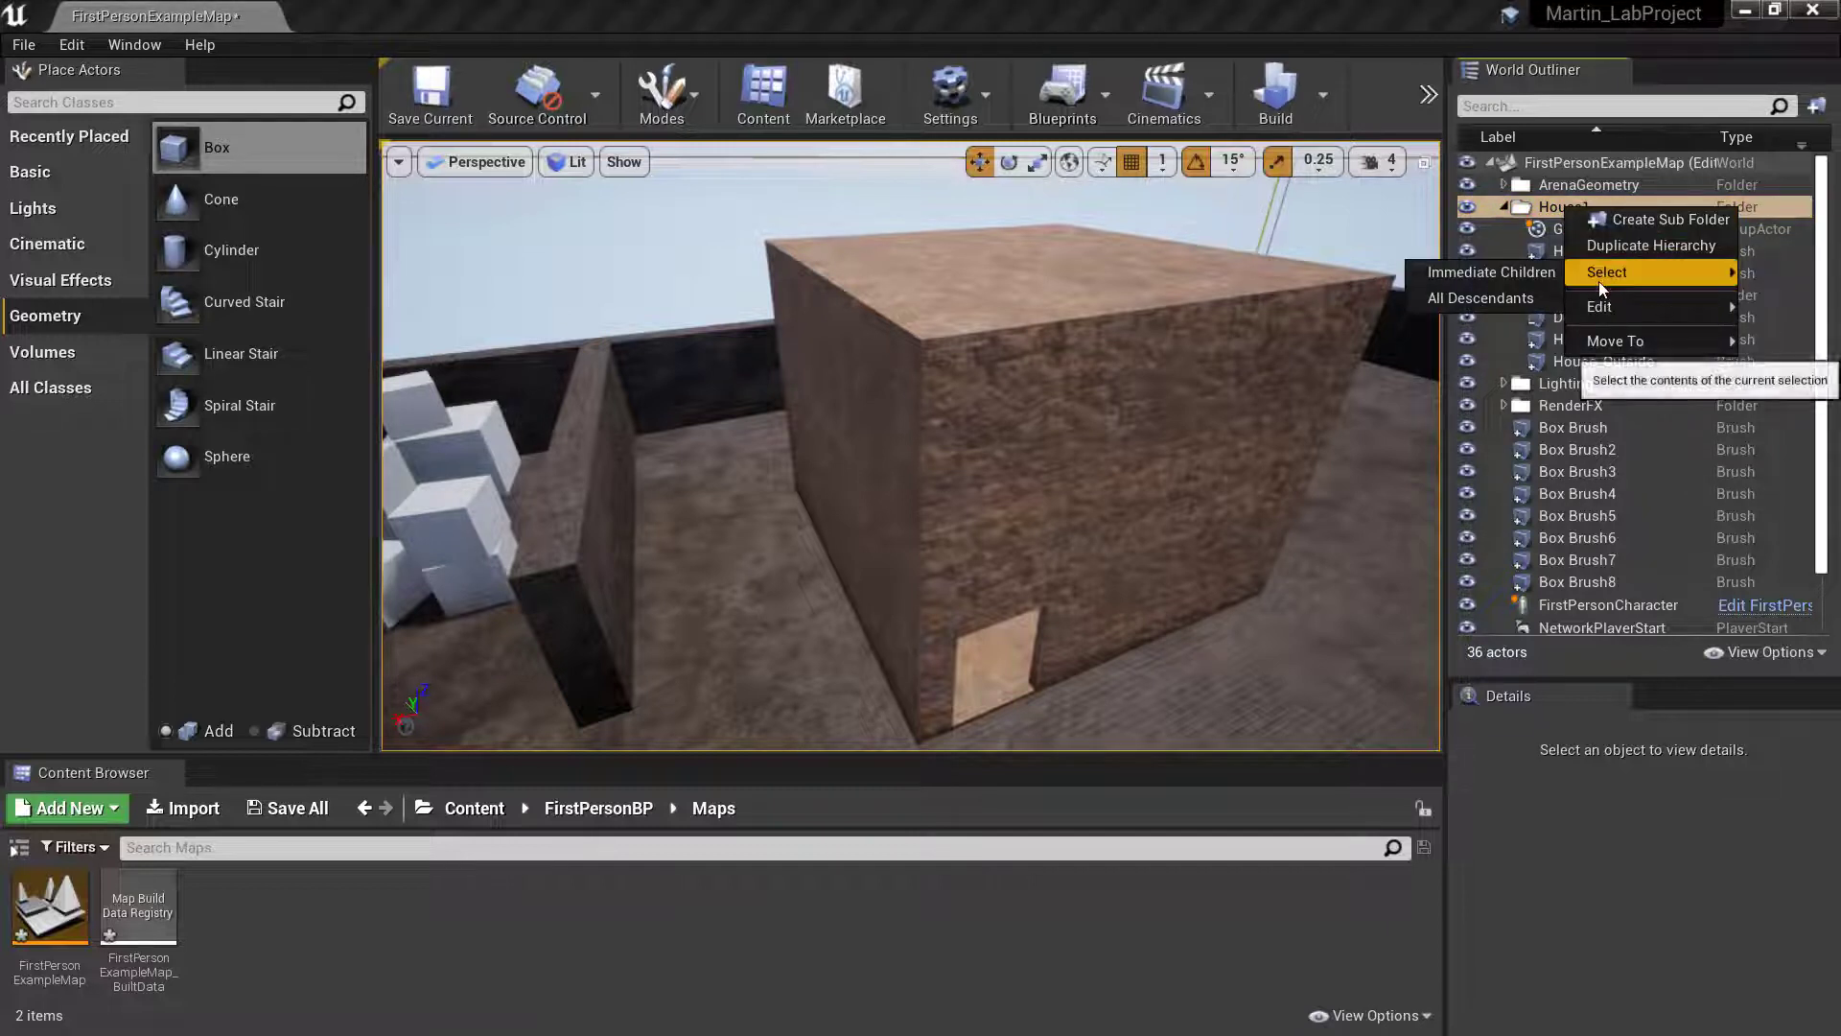
{"action": "left_click", "coordinate": [1549, 207]}
{"action": "left_click", "coordinate": [1550, 207]}
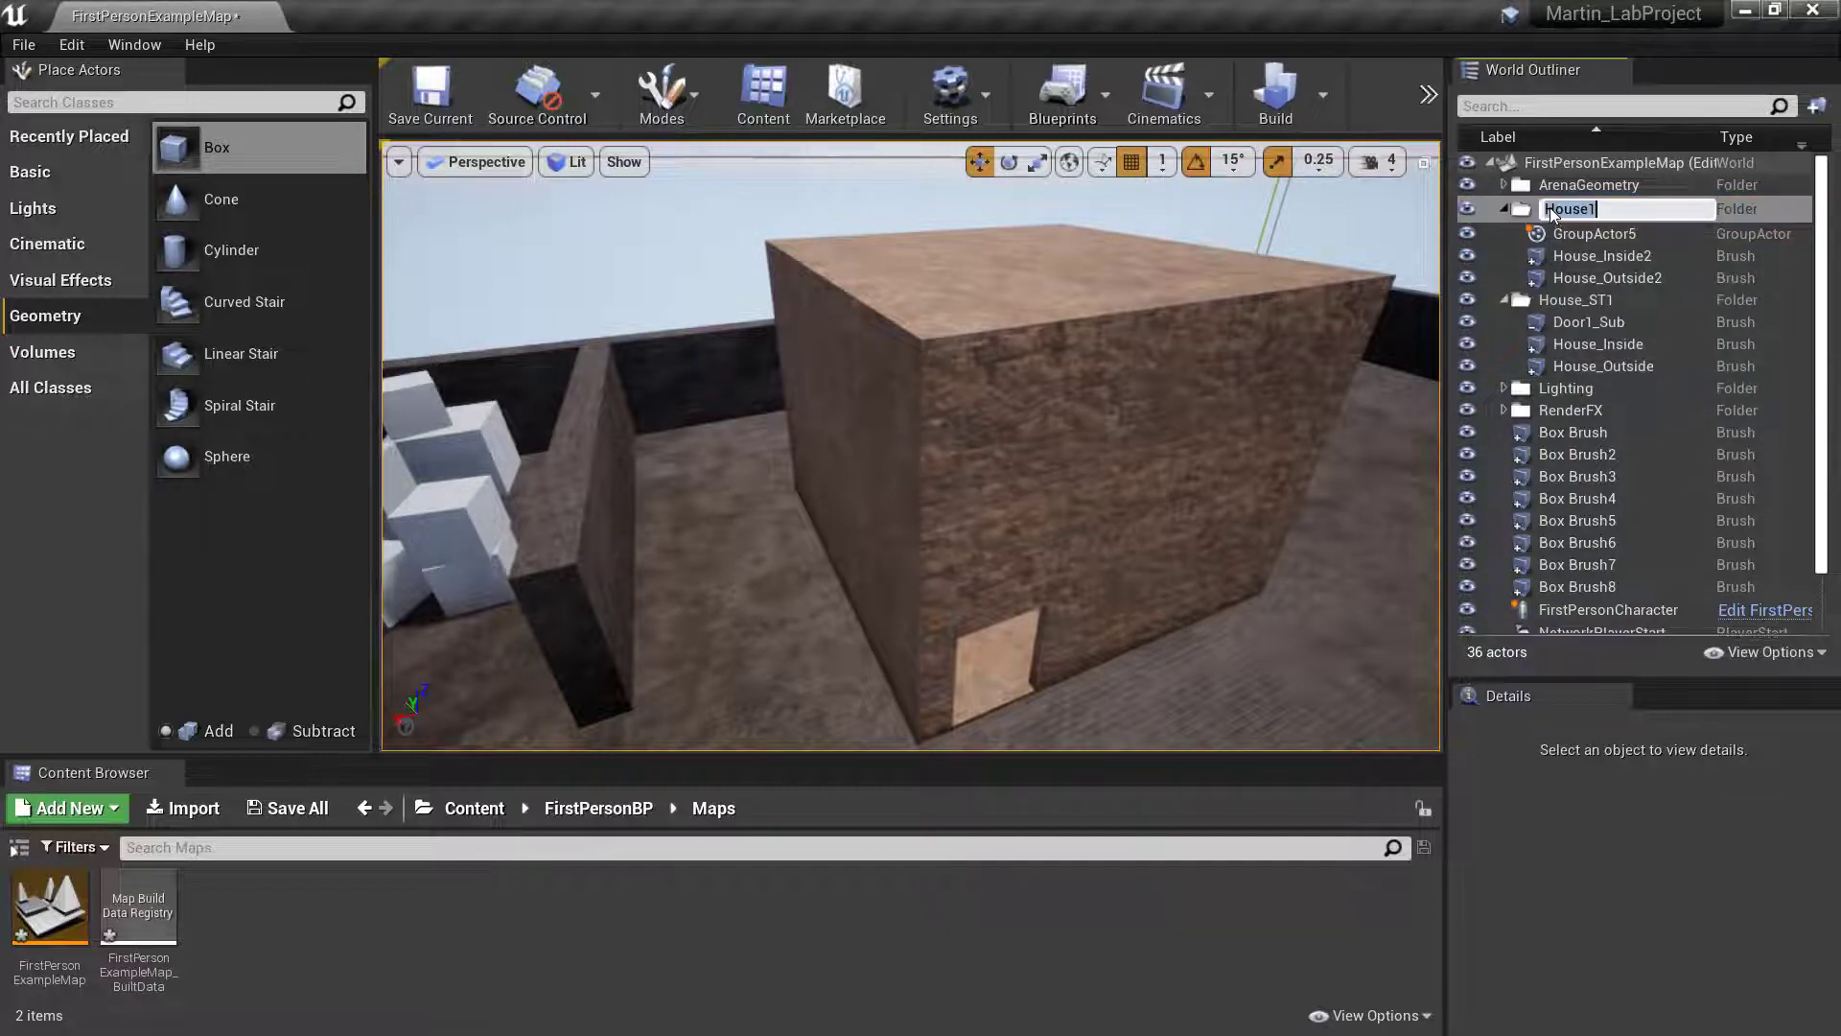
{"action": "key", "text": "BackSpace"}
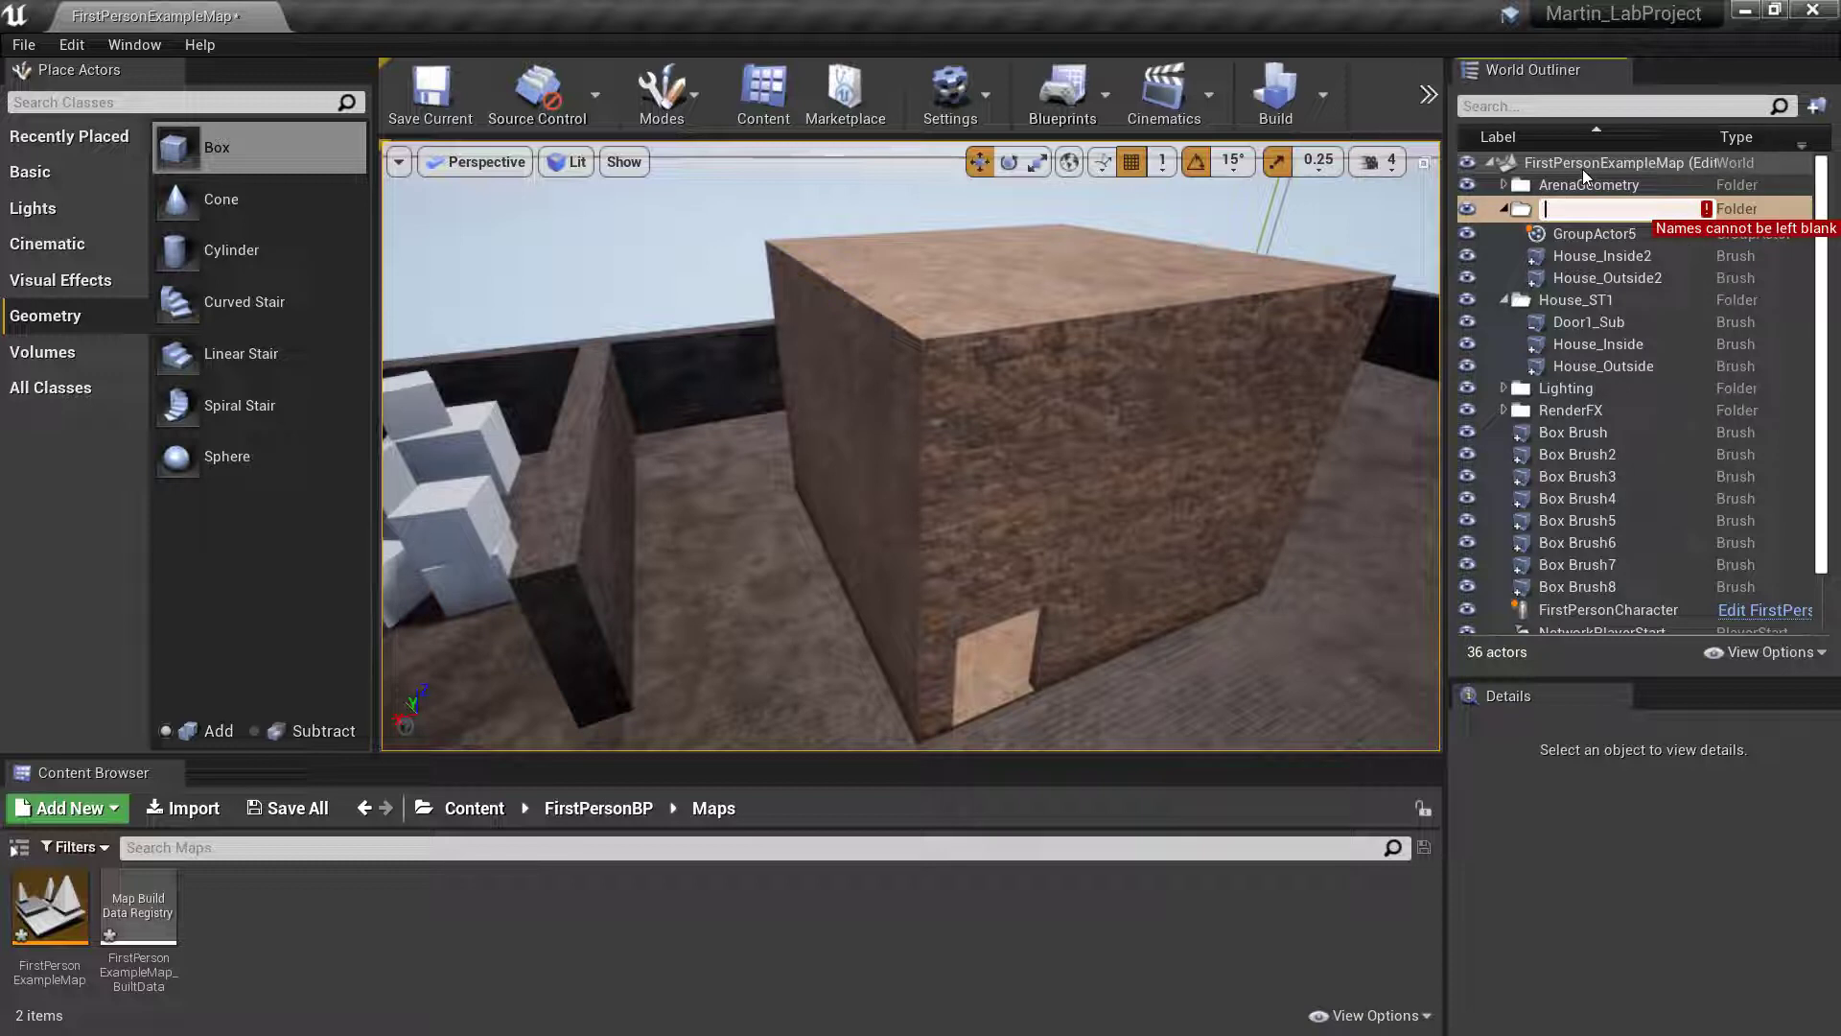
{"action": "type", "text": "House_ST2"}
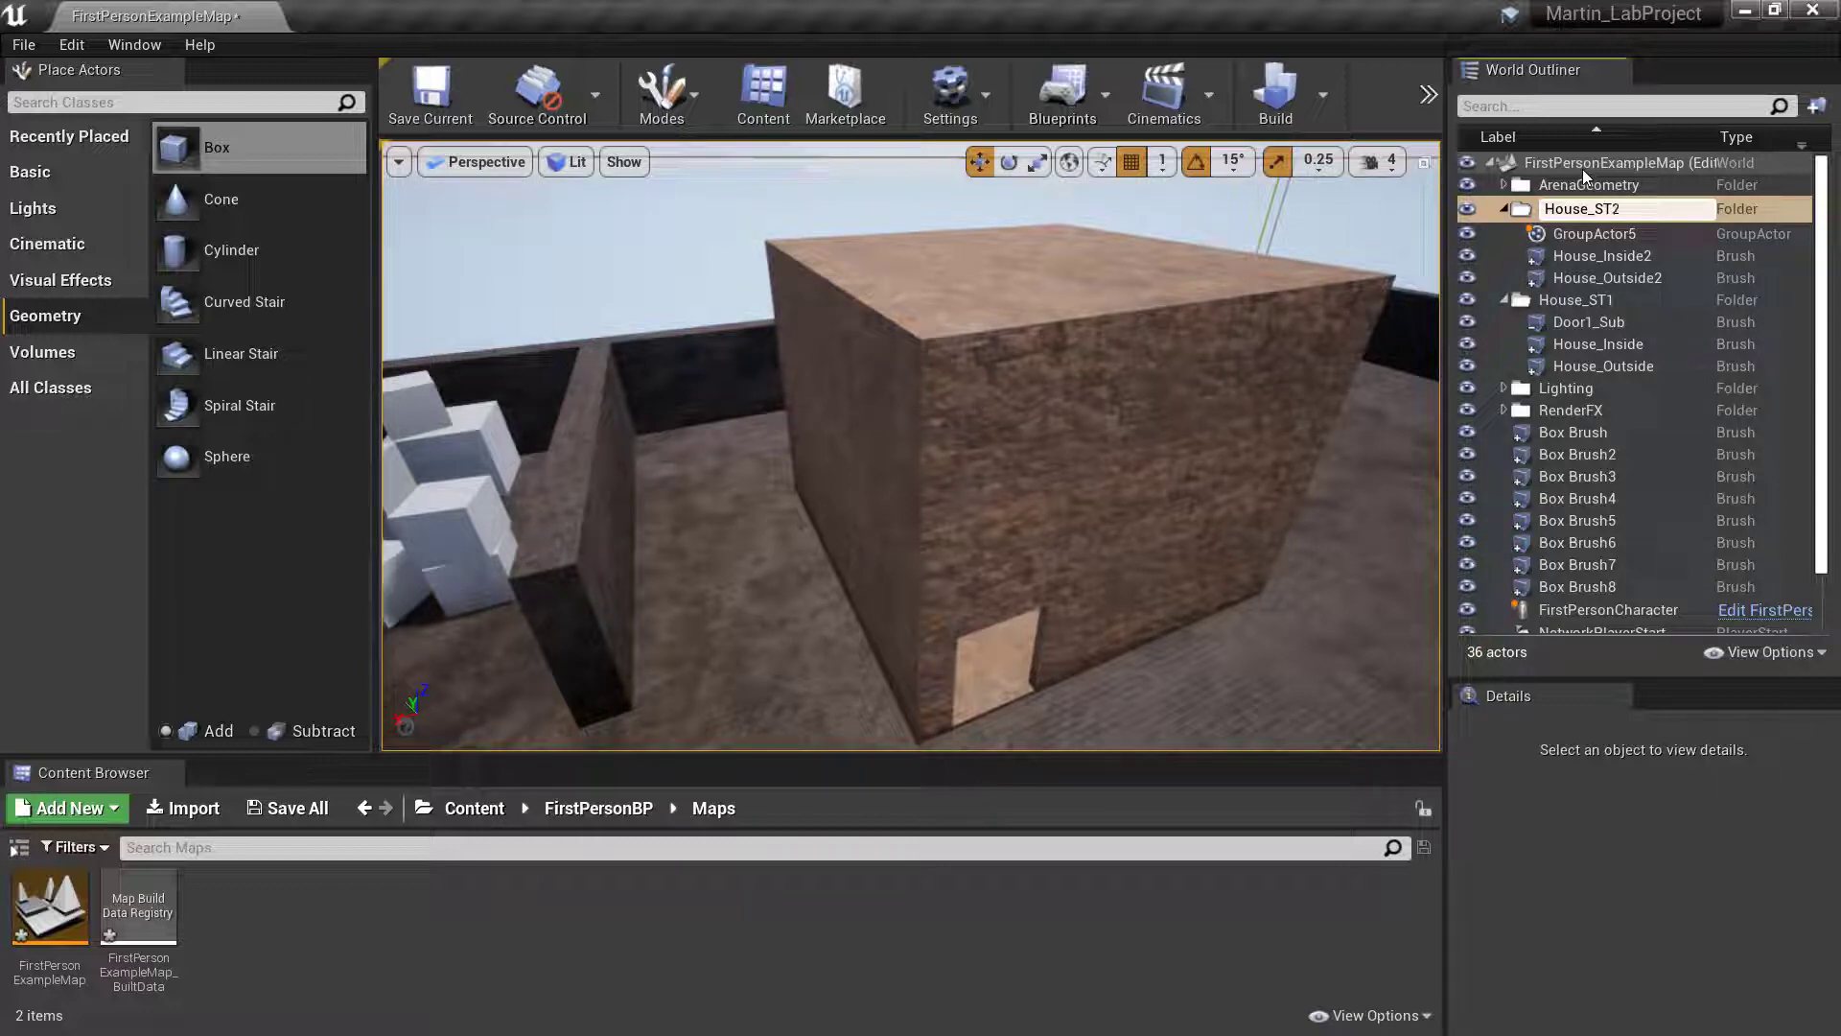
{"action": "key", "text": "Return"}
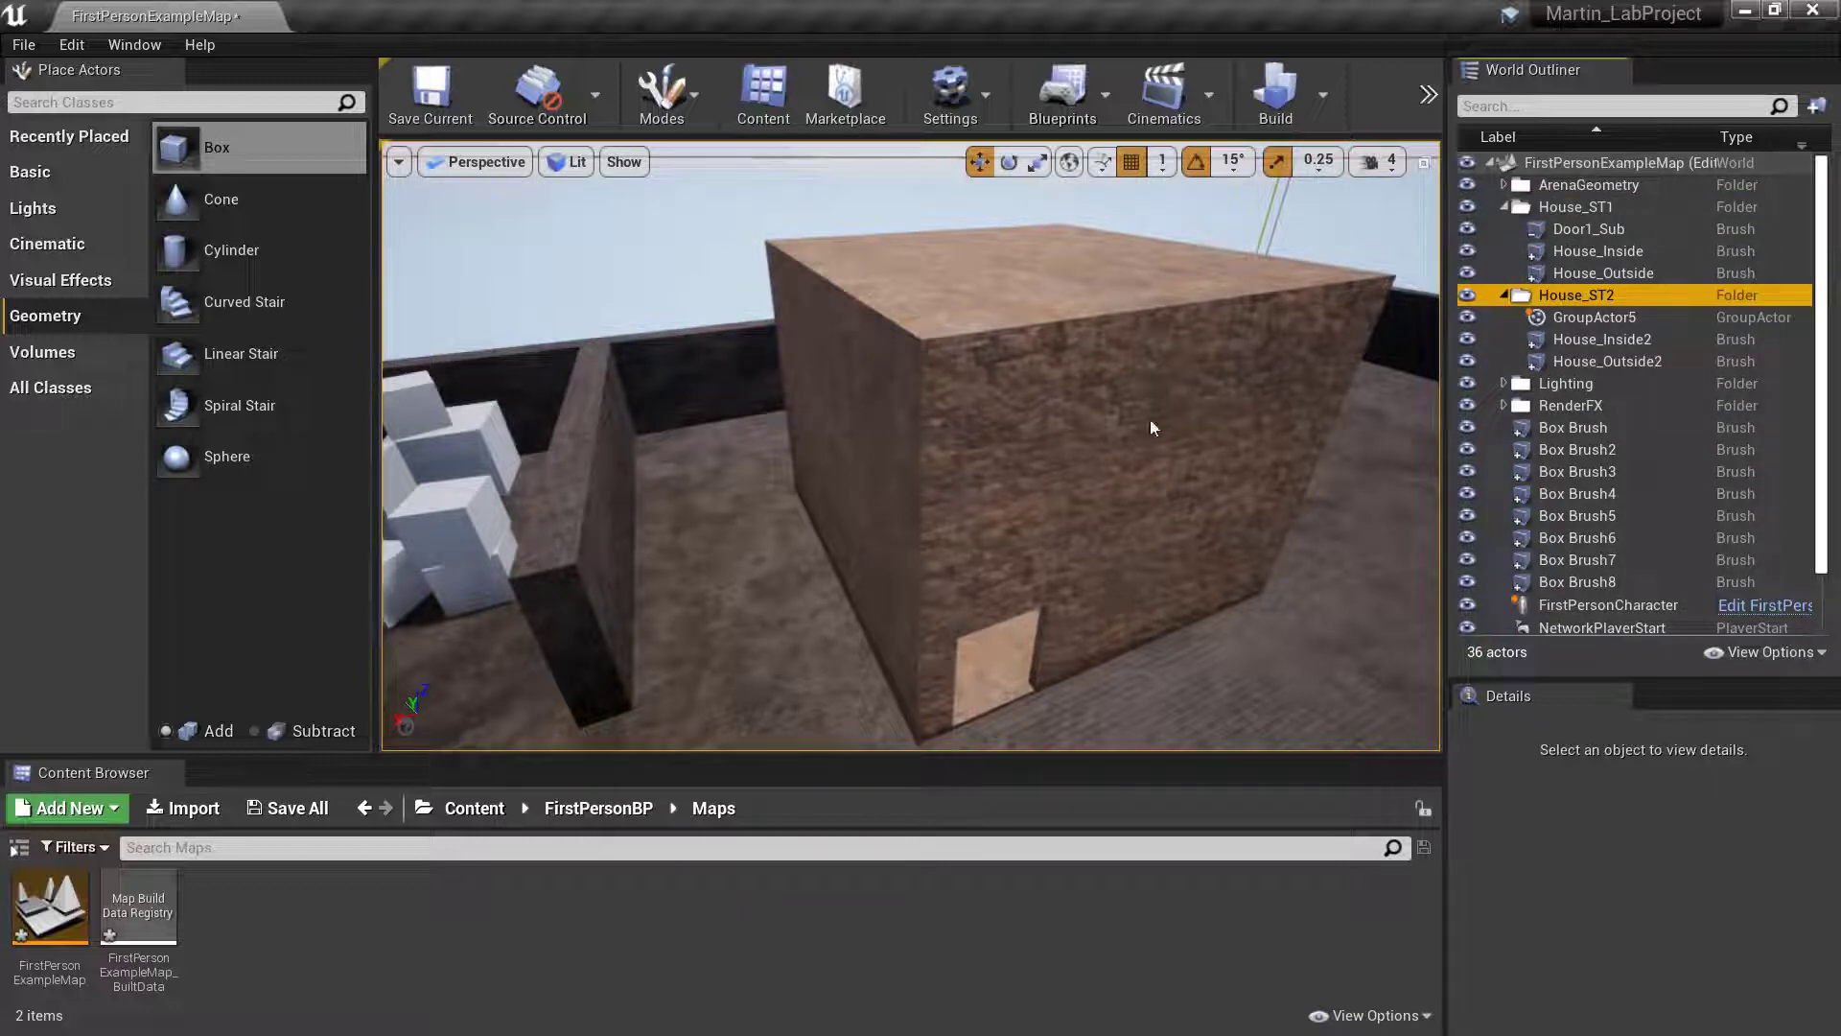
- Ungroup the House_Inside2 and House_Outside2 brushes in the House_ST2 folder
{"action": "left_click", "coordinate": [1599, 339]}
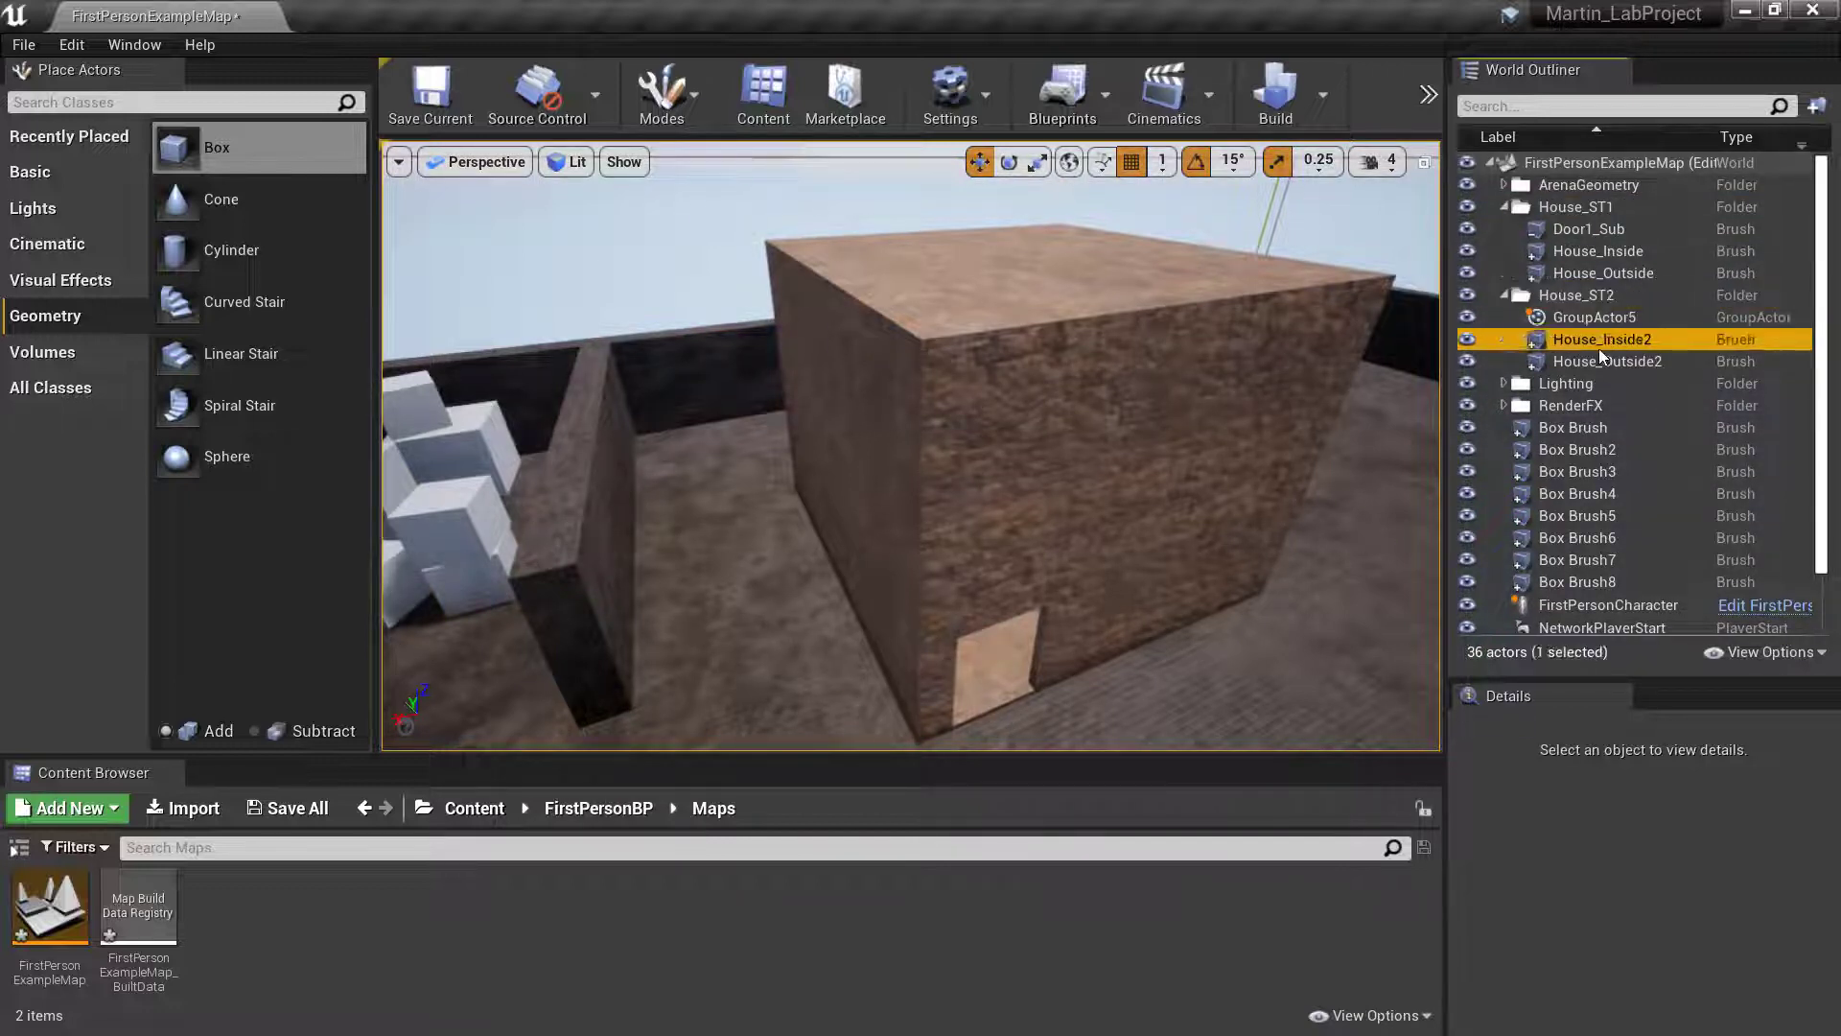
{"action": "left_click", "coordinate": [1596, 363], "text": "shift"}
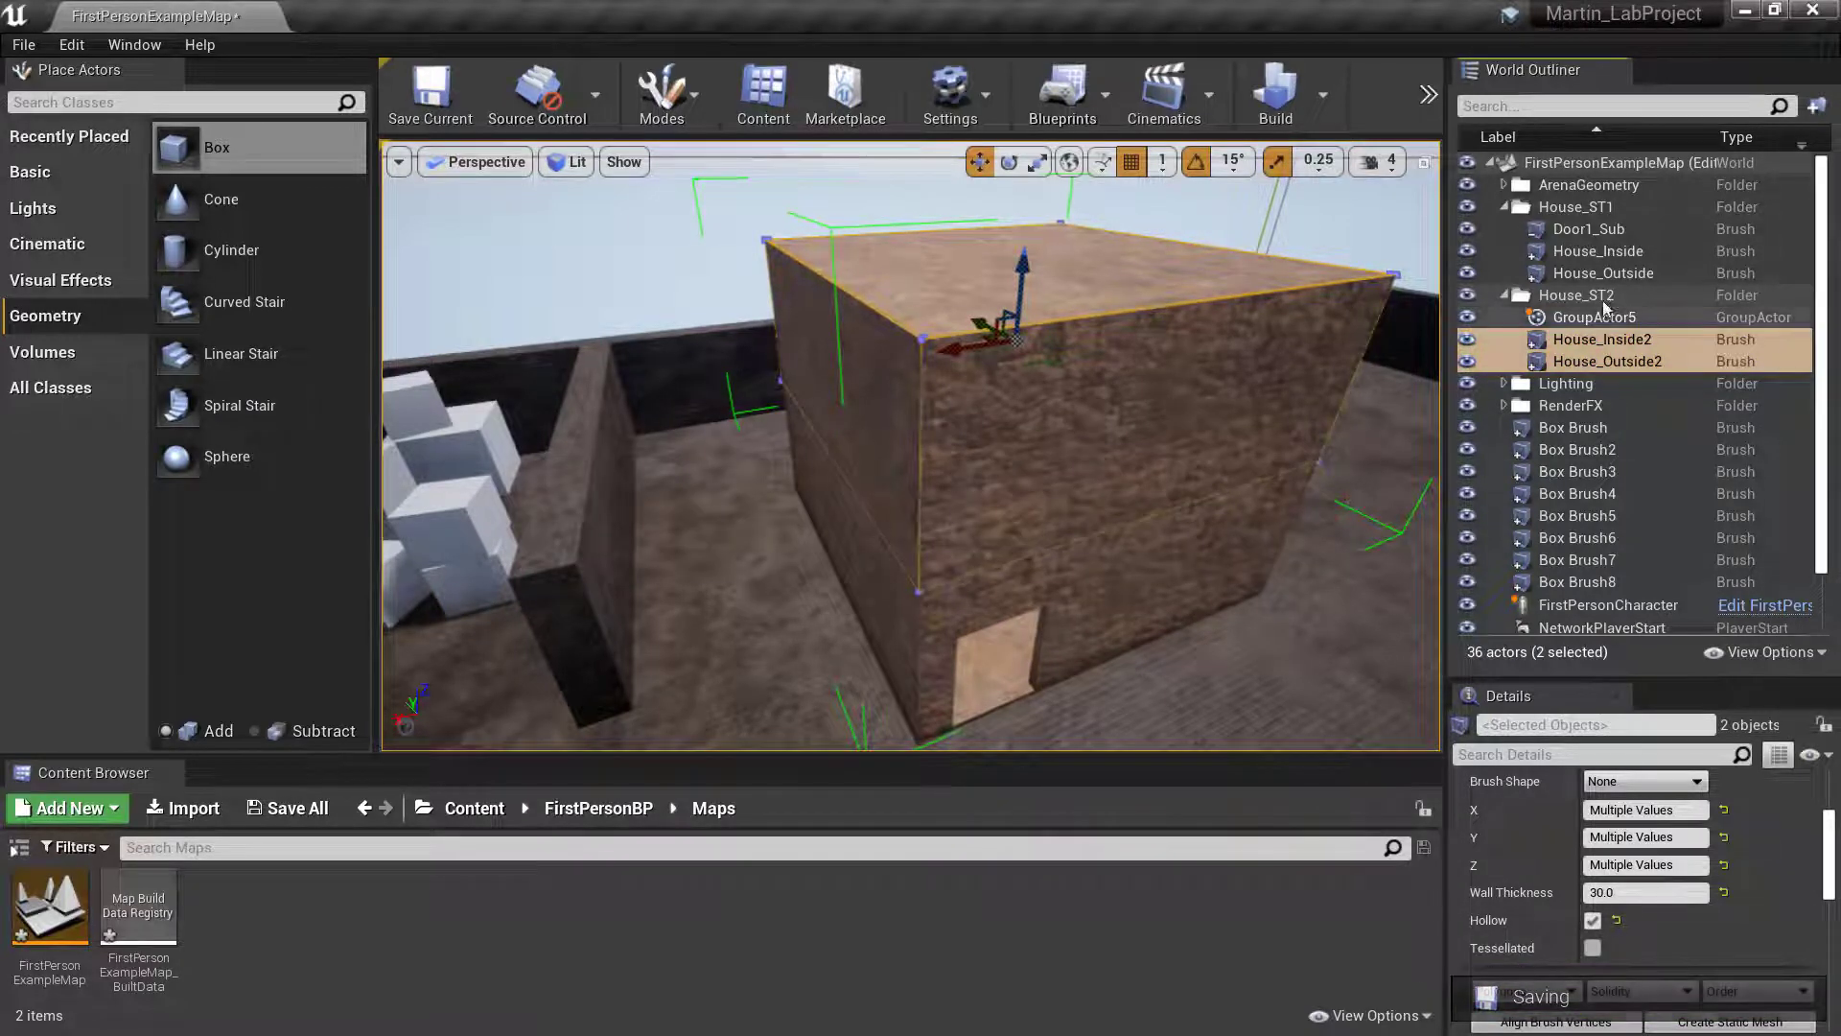
{"action": "mouse_move", "coordinate": [1591, 336]}
{"action": "left_mouse_down"}
{"action": "mouse_move", "coordinate": [1597, 351]}
{"action": "mouse_move", "coordinate": [1590, 337]}
{"action": "left_mouse_up"}
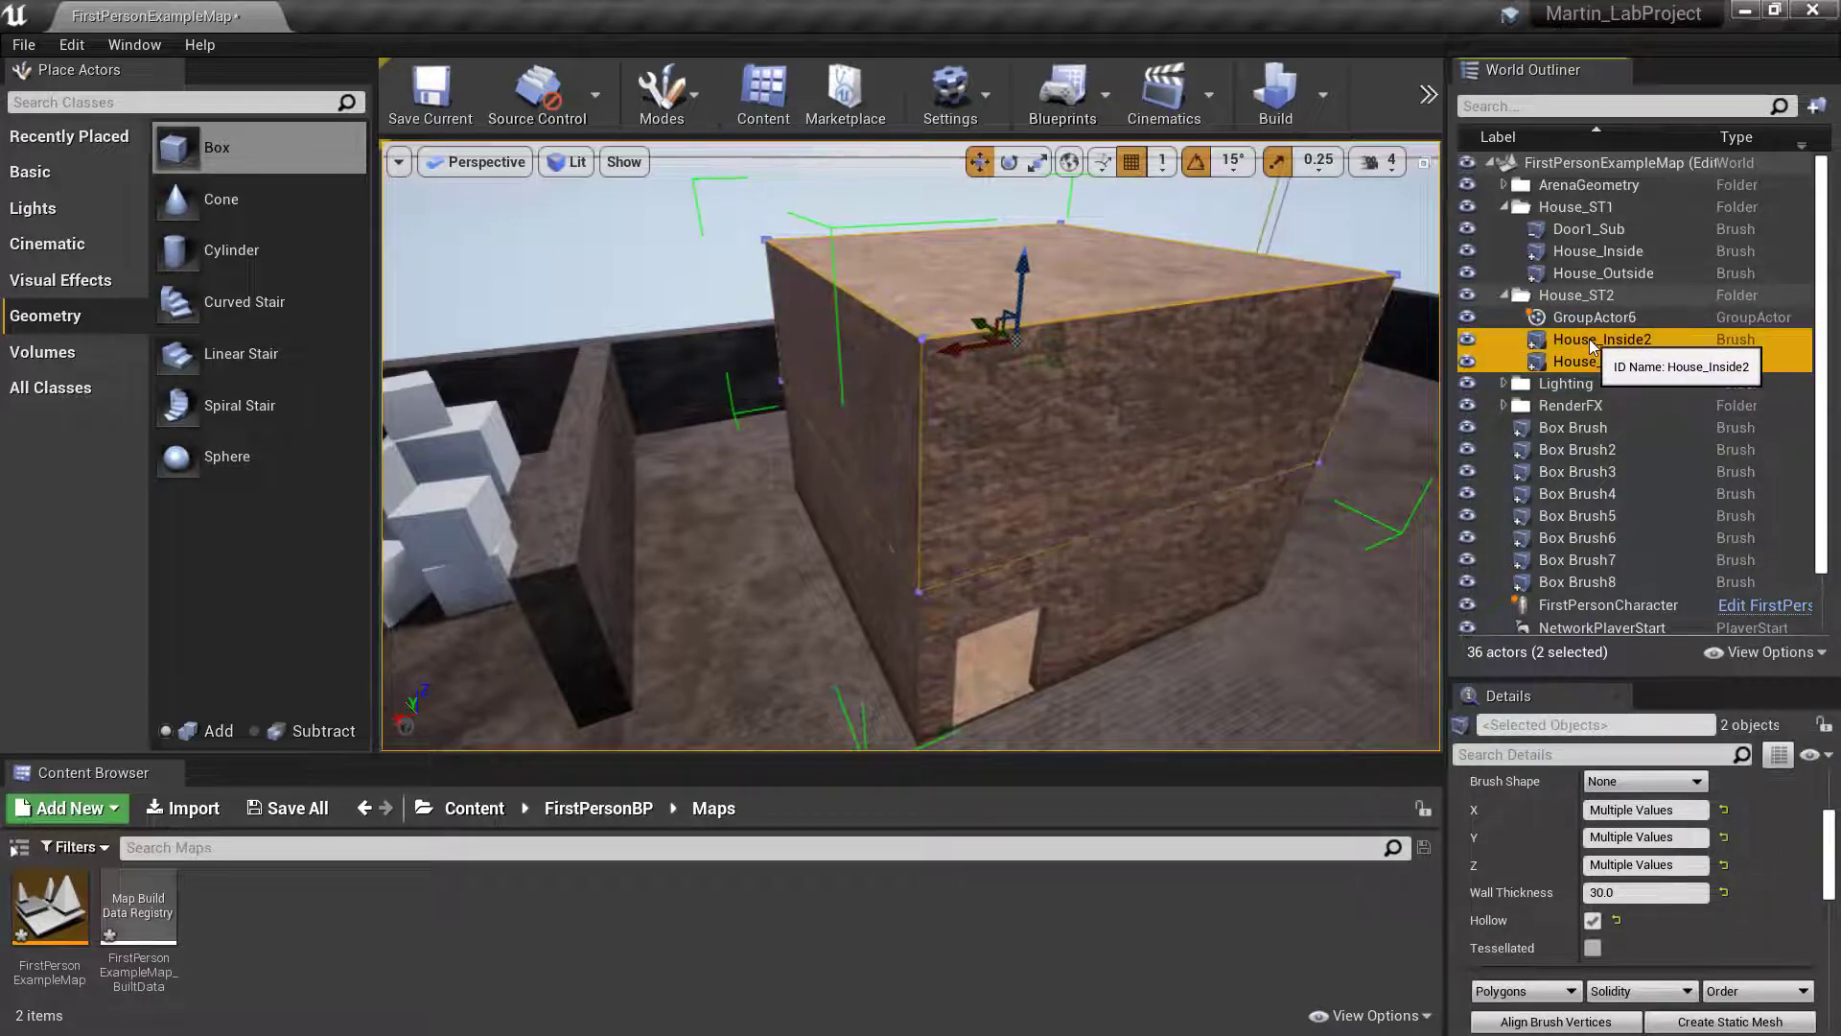
{"action": "right_click", "coordinate": [1591, 345]}
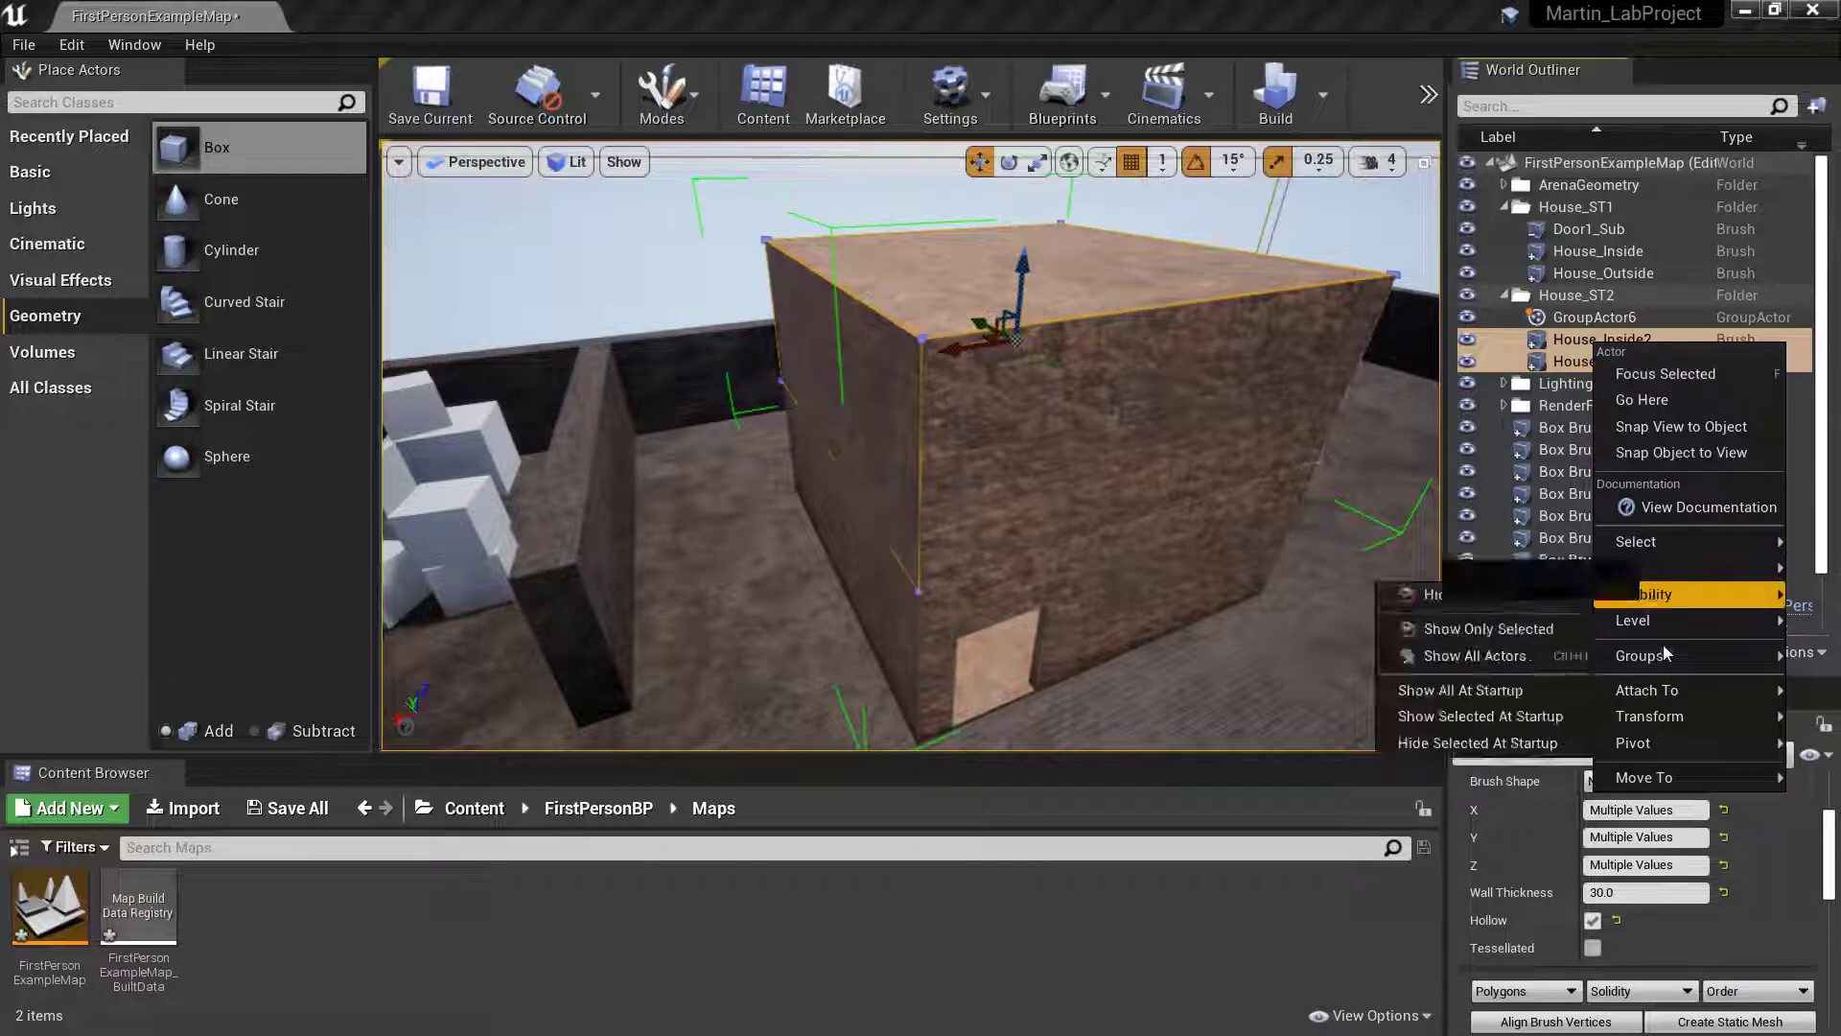
{"action": "mouse_move", "coordinate": [1665, 658]}
{"action": "left_click", "coordinate": [1544, 653]}
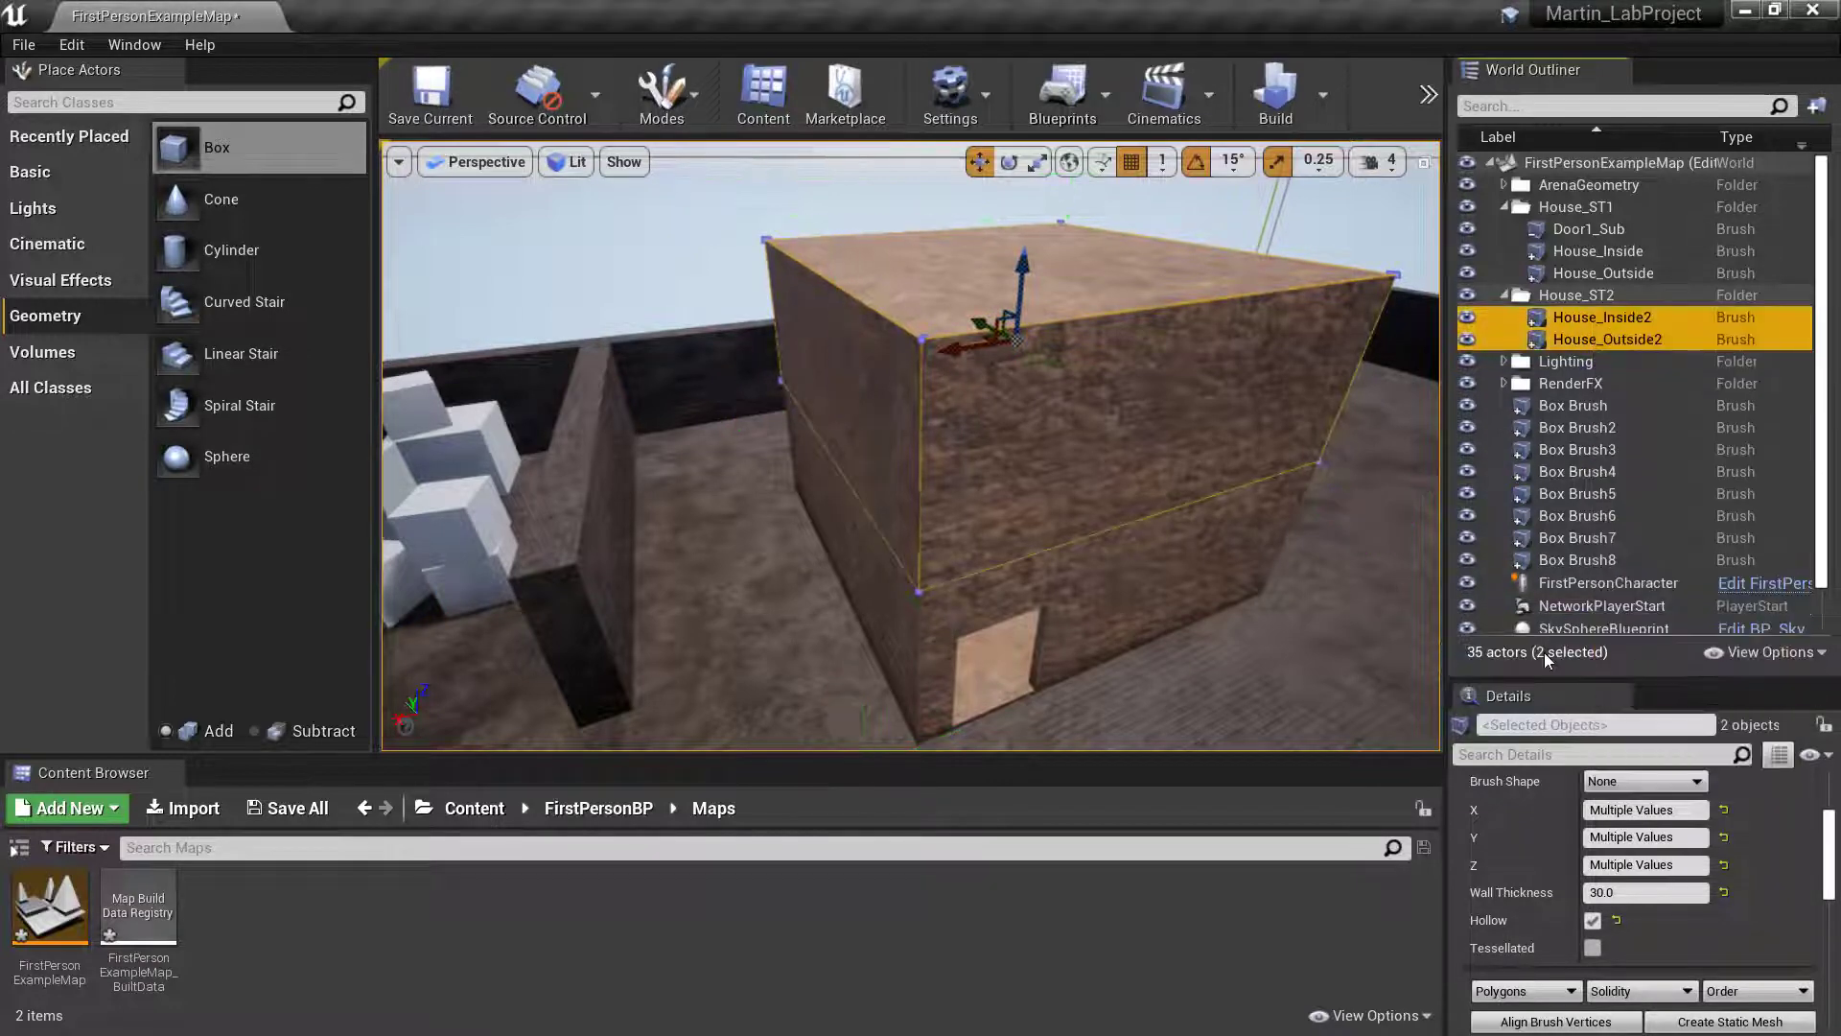
- Select House_Inside2 and House_Outside2 one at a time to check whether they can be selected separately
{"action": "left_click", "coordinate": [1572, 364]}
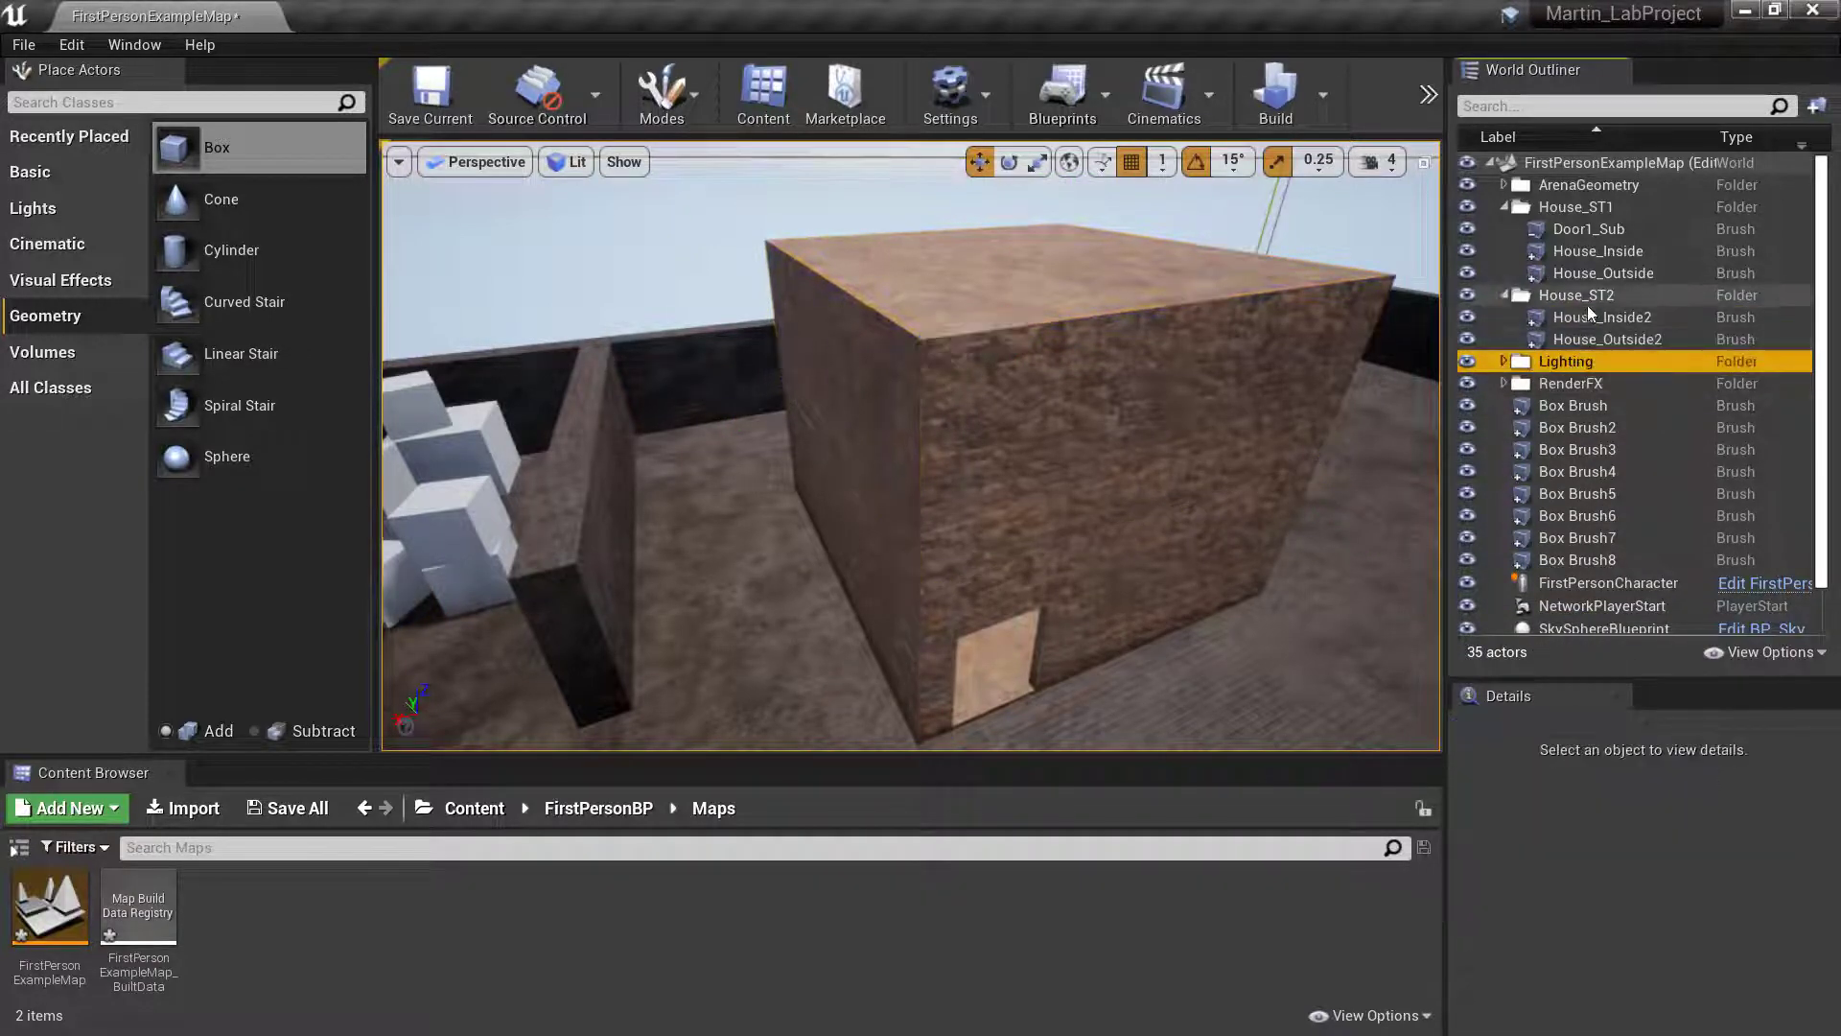
{"action": "left_click", "coordinate": [1584, 320]}
{"action": "left_click", "coordinate": [1584, 341]}
{"action": "left_click", "coordinate": [1586, 317]}
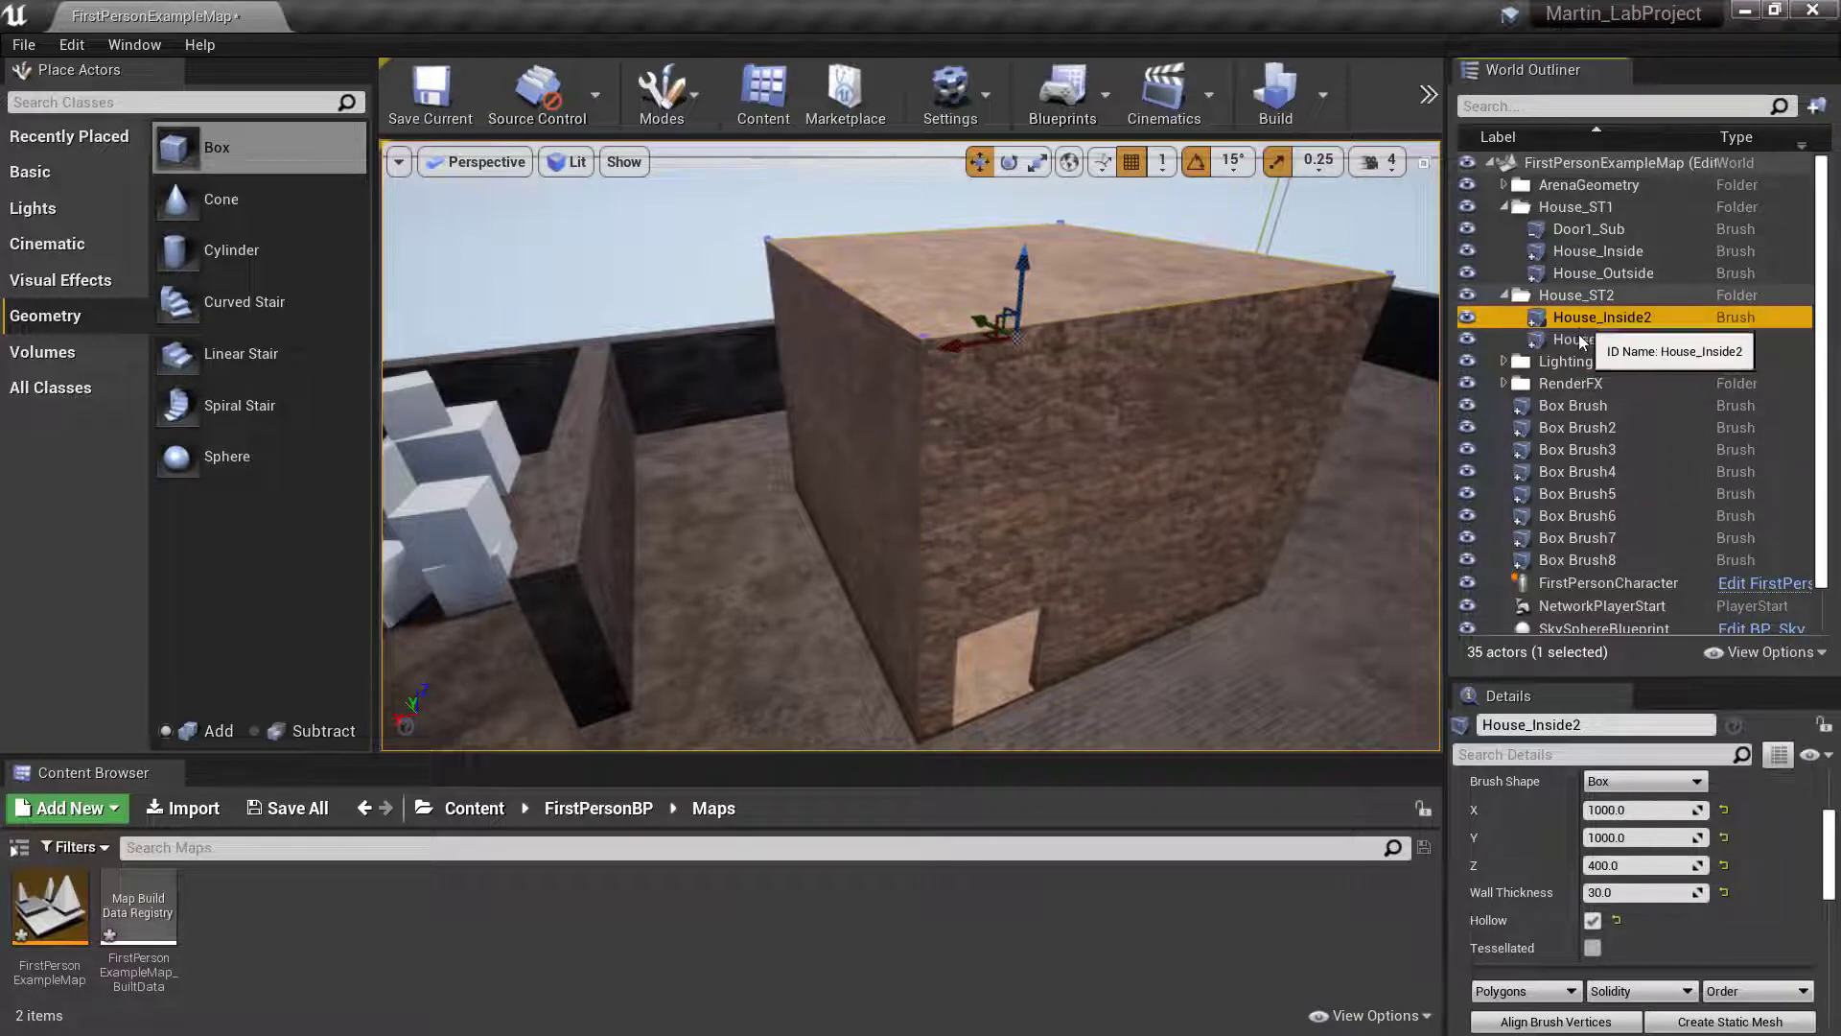
- Hide the House_Outside2 brush in the House_ST2 folder
{"action": "left_click", "coordinate": [1580, 338]}
{"action": "left_click", "coordinate": [1585, 317]}
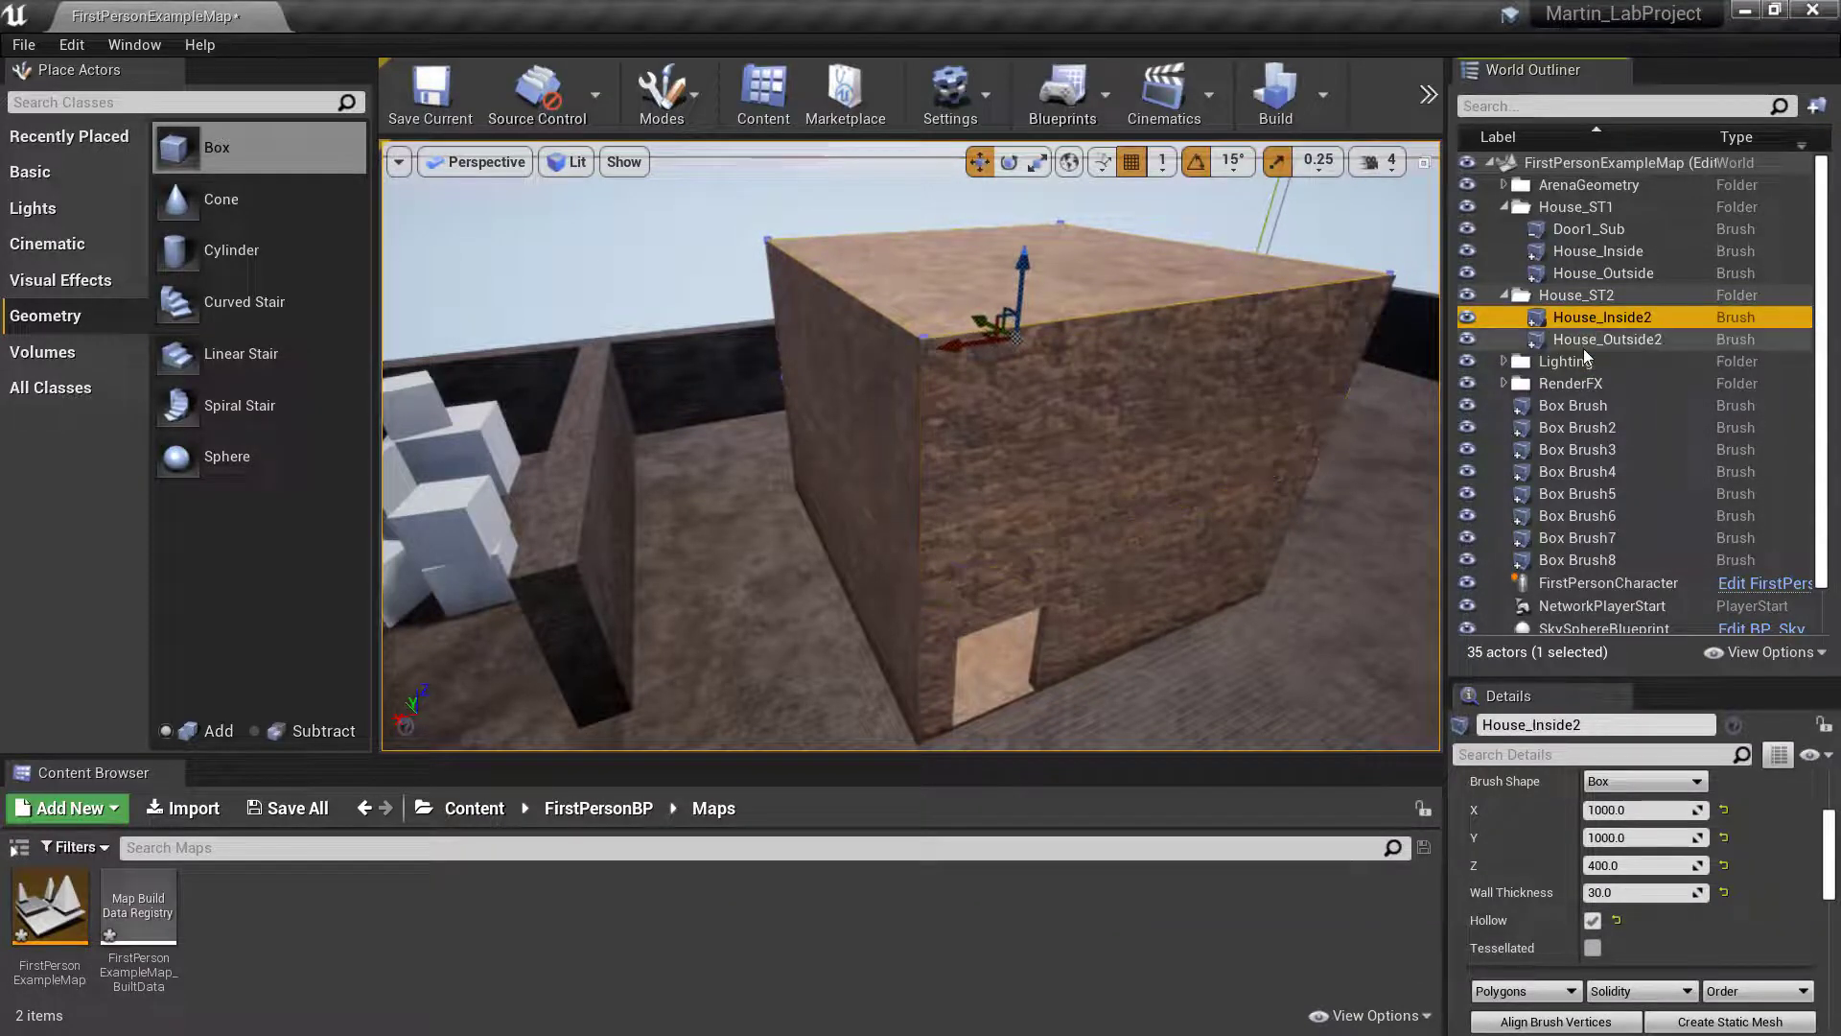
{"action": "left_click", "coordinate": [1584, 347]}
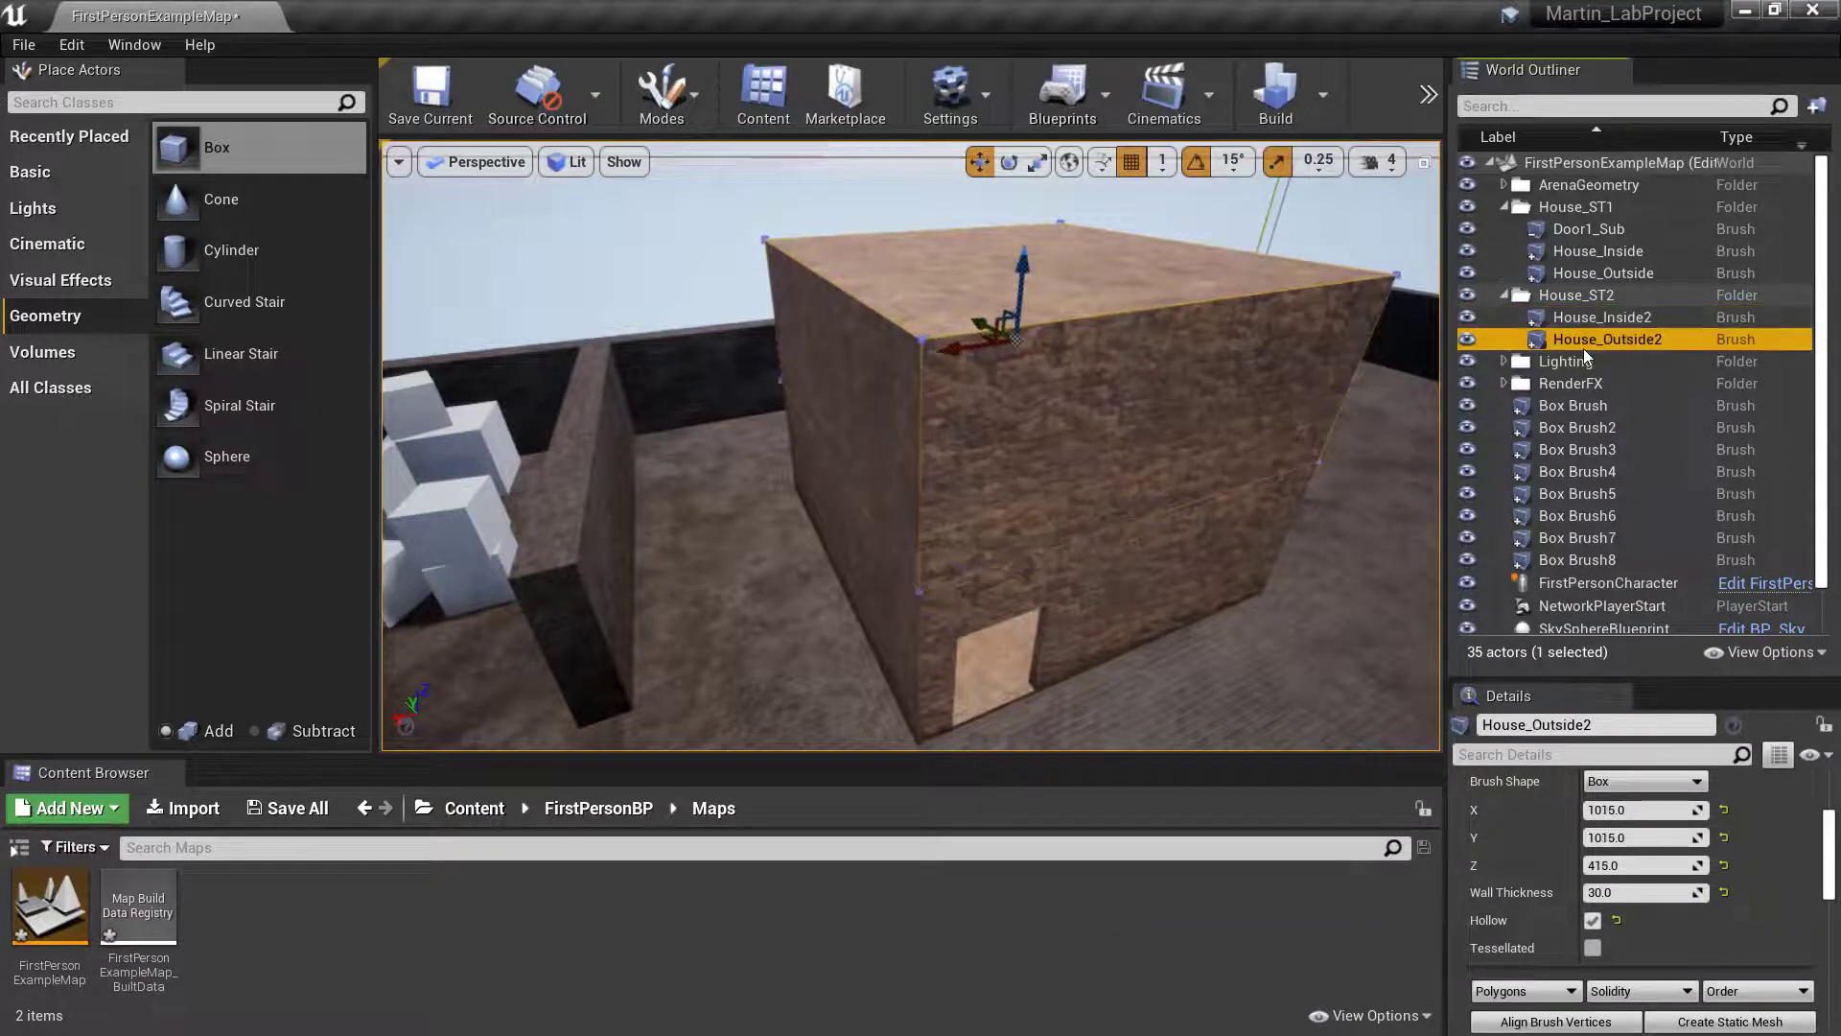
{"action": "left_click", "coordinate": [1468, 339]}
- Add a box brush on the upper storey's floor near a corner of the house
{"action": "right_click_drag", "start_coordinate": [1132, 383], "coordinate": [935, 494]}
{"action": "key", "text": "w"}
{"action": "key", "text": "s"}
{"action": "key", "text": "d"}
{"action": "key", "text": "w"}
{"action": "key", "text": "s"}
{"action": "key", "text": "a"}
{"action": "key", "text": "s"}
{"action": "key", "text": "w"}
{"action": "key", "text": "s"}
{"action": "key", "text": "w"}
{"action": "key", "text": "a"}
{"action": "key", "text": "s"}
{"action": "key", "text": "w"}
{"action": "key", "text": "s"}
{"action": "key", "text": "w"}
{"action": "key", "text": "s"}
{"action": "key", "text": "a"}
{"action": "key", "text": "s"}
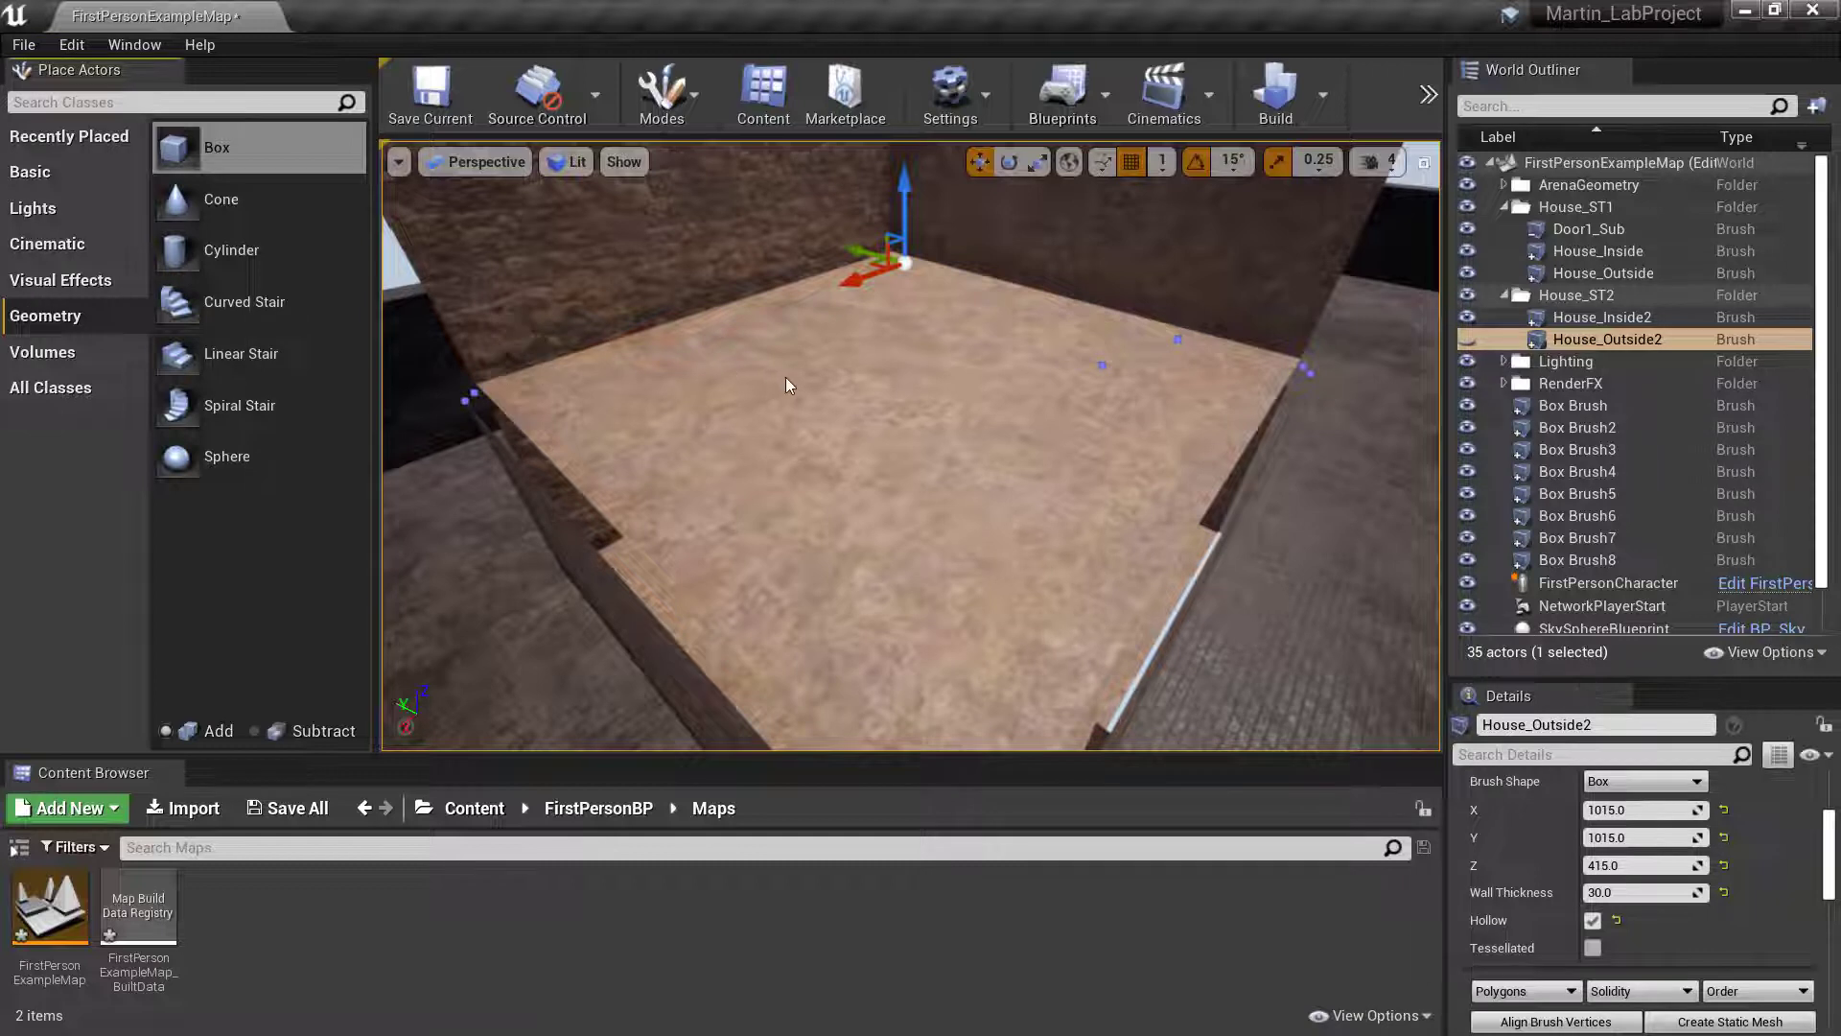
{"action": "mouse_move", "coordinate": [217, 148]}
{"action": "left_mouse_down"}
{"action": "mouse_move", "coordinate": [547, 284]}
{"action": "mouse_move", "coordinate": [876, 308]}
{"action": "mouse_move", "coordinate": [946, 232]}
{"action": "mouse_move", "coordinate": [893, 273]}
{"action": "left_mouse_up"}
{"action": "mouse_move", "coordinate": [893, 272]}
{"action": "right_mouse_down"}
{"action": "mouse_move", "coordinate": [863, 158]}
{"action": "mouse_move", "coordinate": [906, 288]}
{"action": "mouse_move", "coordinate": [955, 263]}
{"action": "right_mouse_up"}
{"action": "key", "text": "w"}
{"action": "key", "text": "a"}
{"action": "key", "text": "s"}
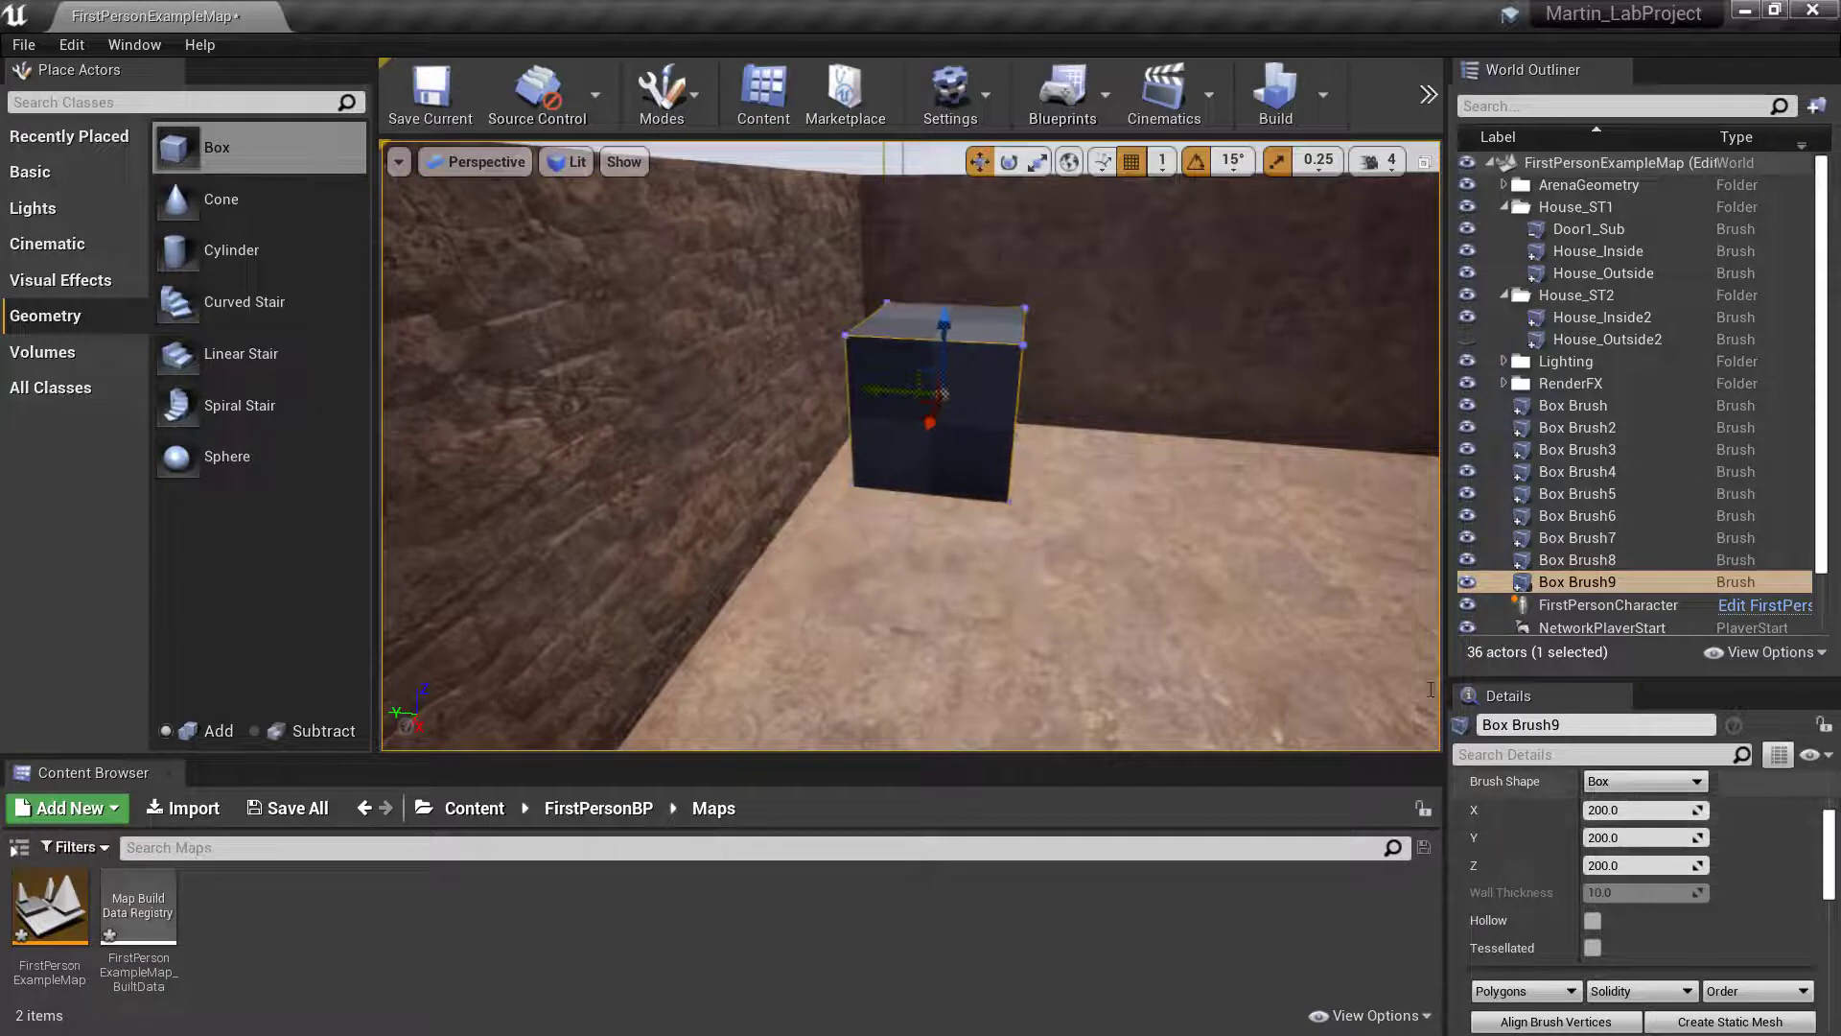
- Enlarge the Details area and change the new box brush's type to Subtractive
{"action": "scroll", "coordinate": [1665, 866], "scroll_direction": "down", "scroll_amount": 3}
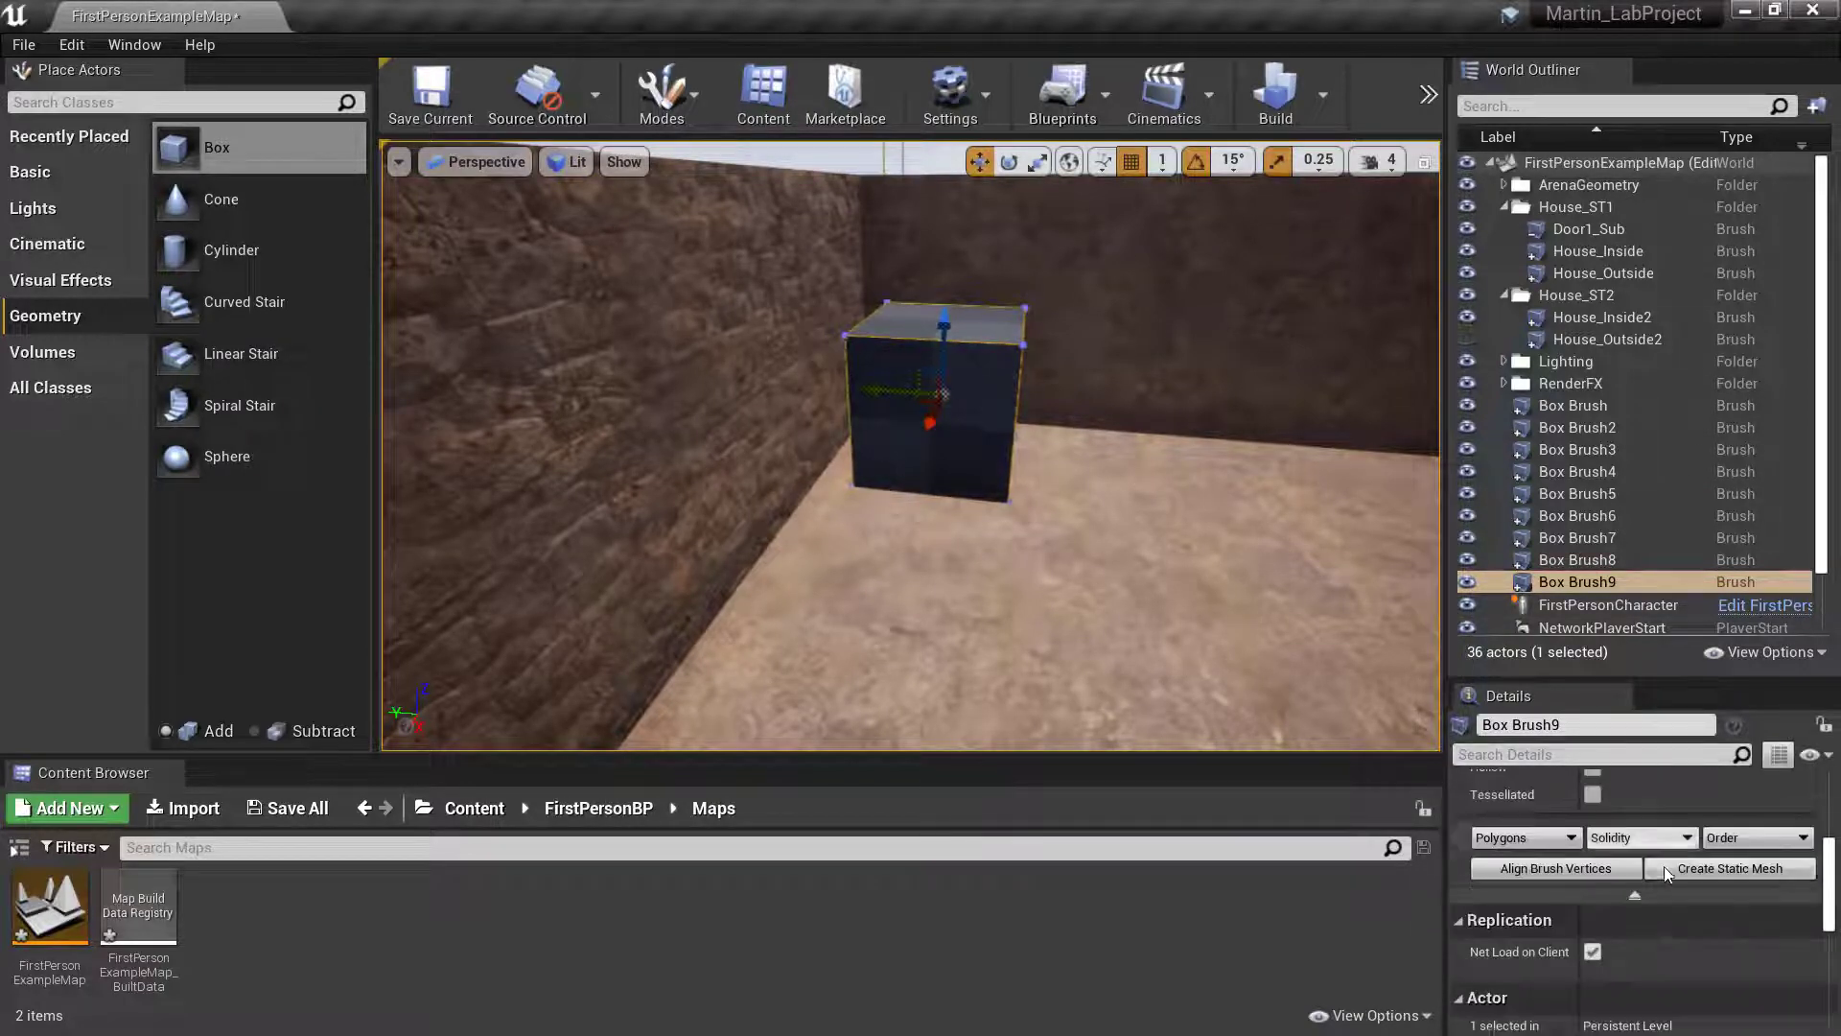
{"action": "scroll", "coordinate": [1668, 873], "scroll_direction": "up", "scroll_amount": 4}
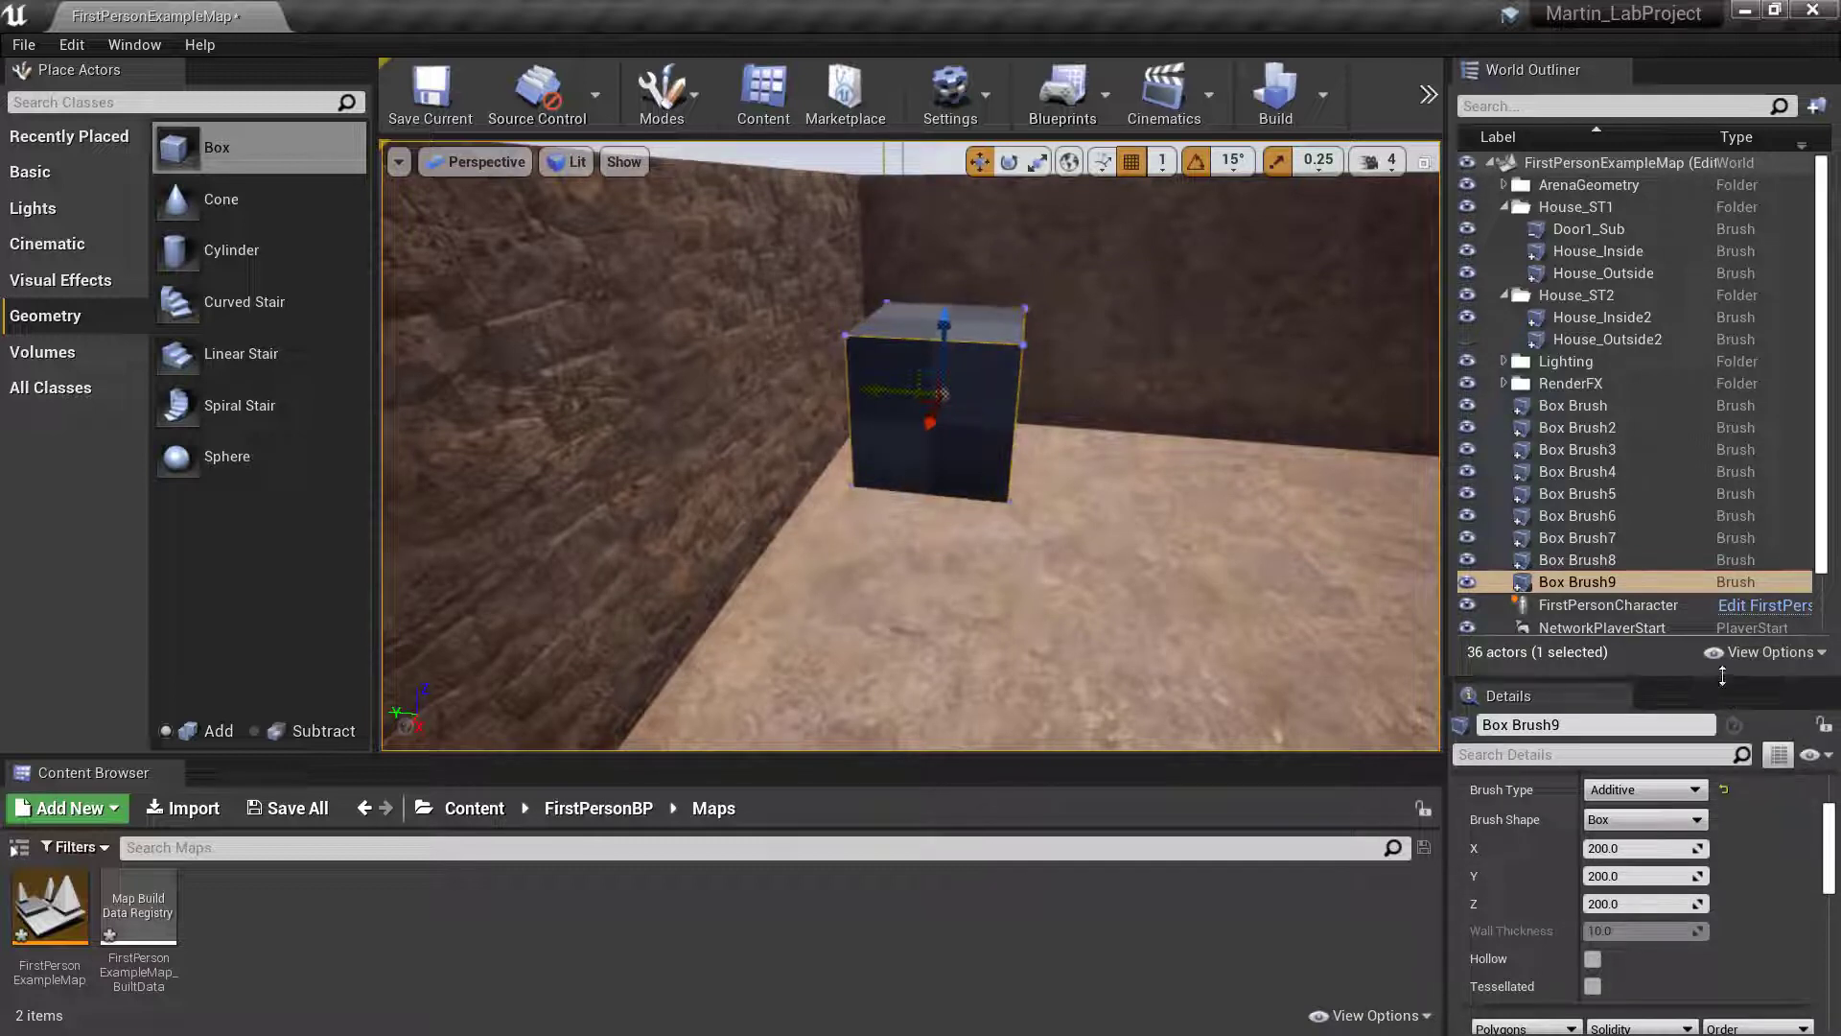
{"action": "left_click_drag", "start_coordinate": [1717, 680], "coordinate": [1697, 188]}
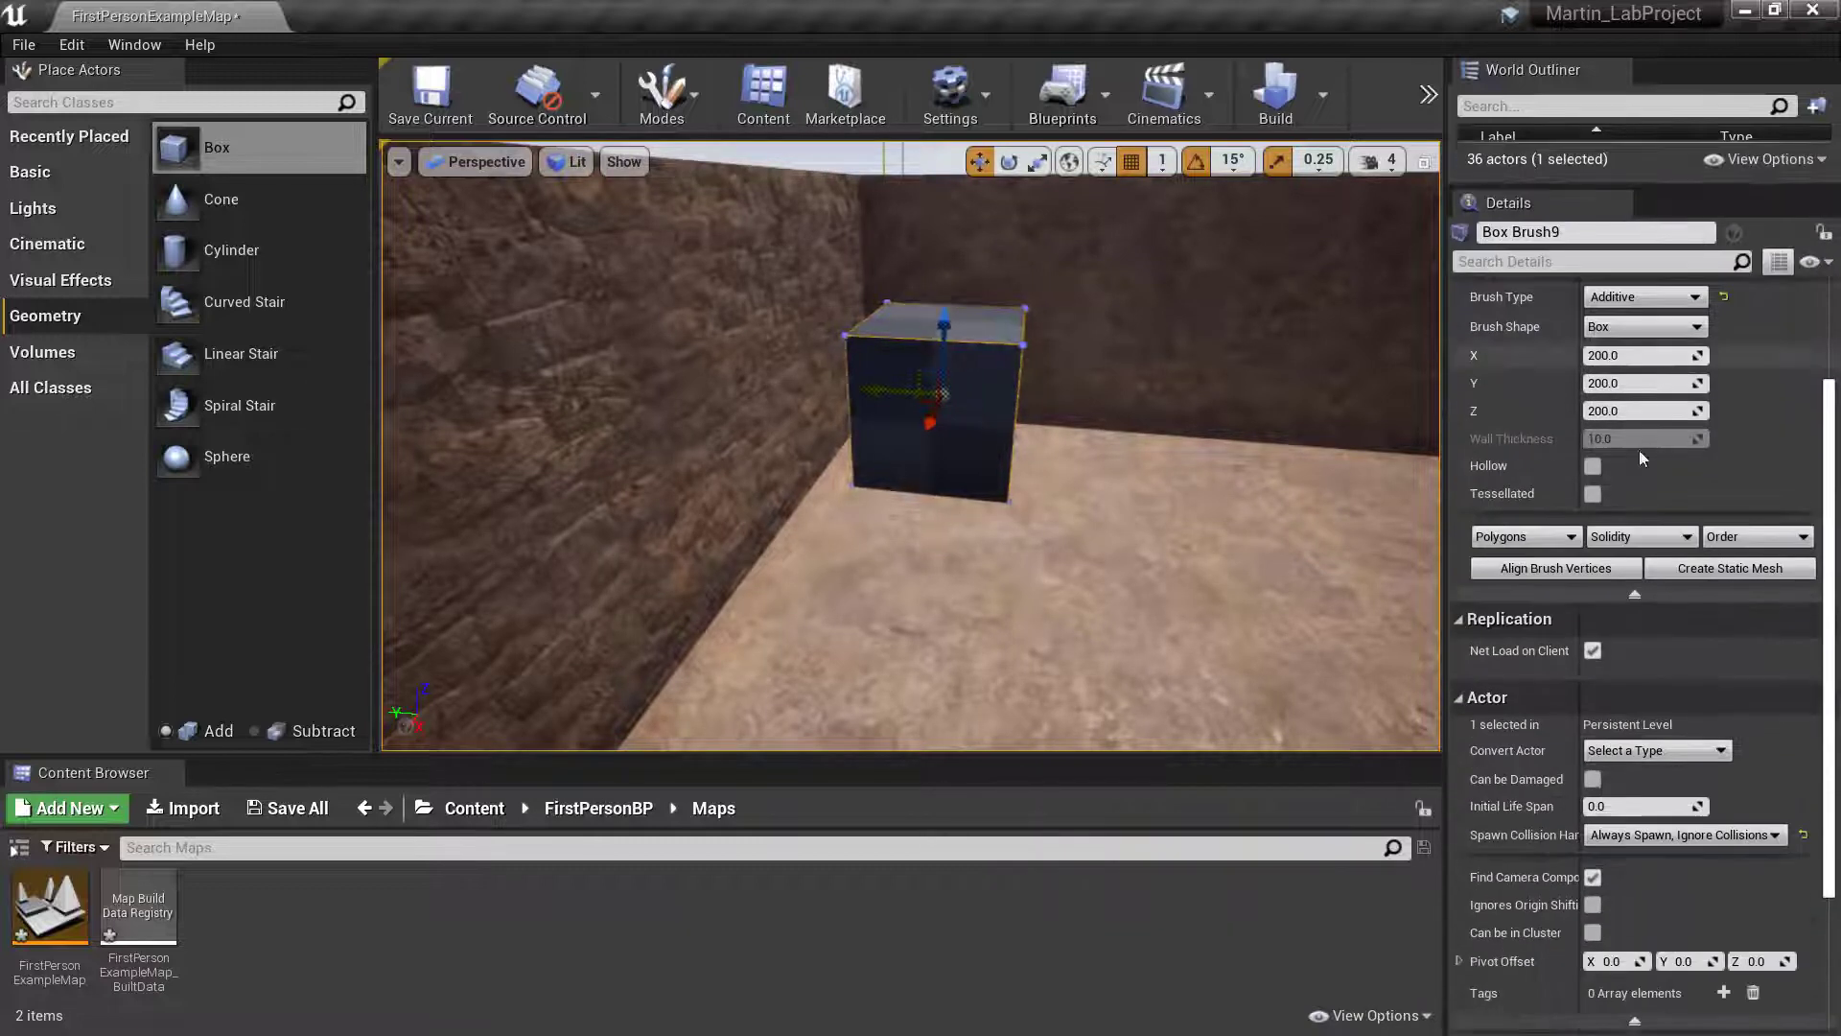
{"action": "left_click", "coordinate": [1644, 445]}
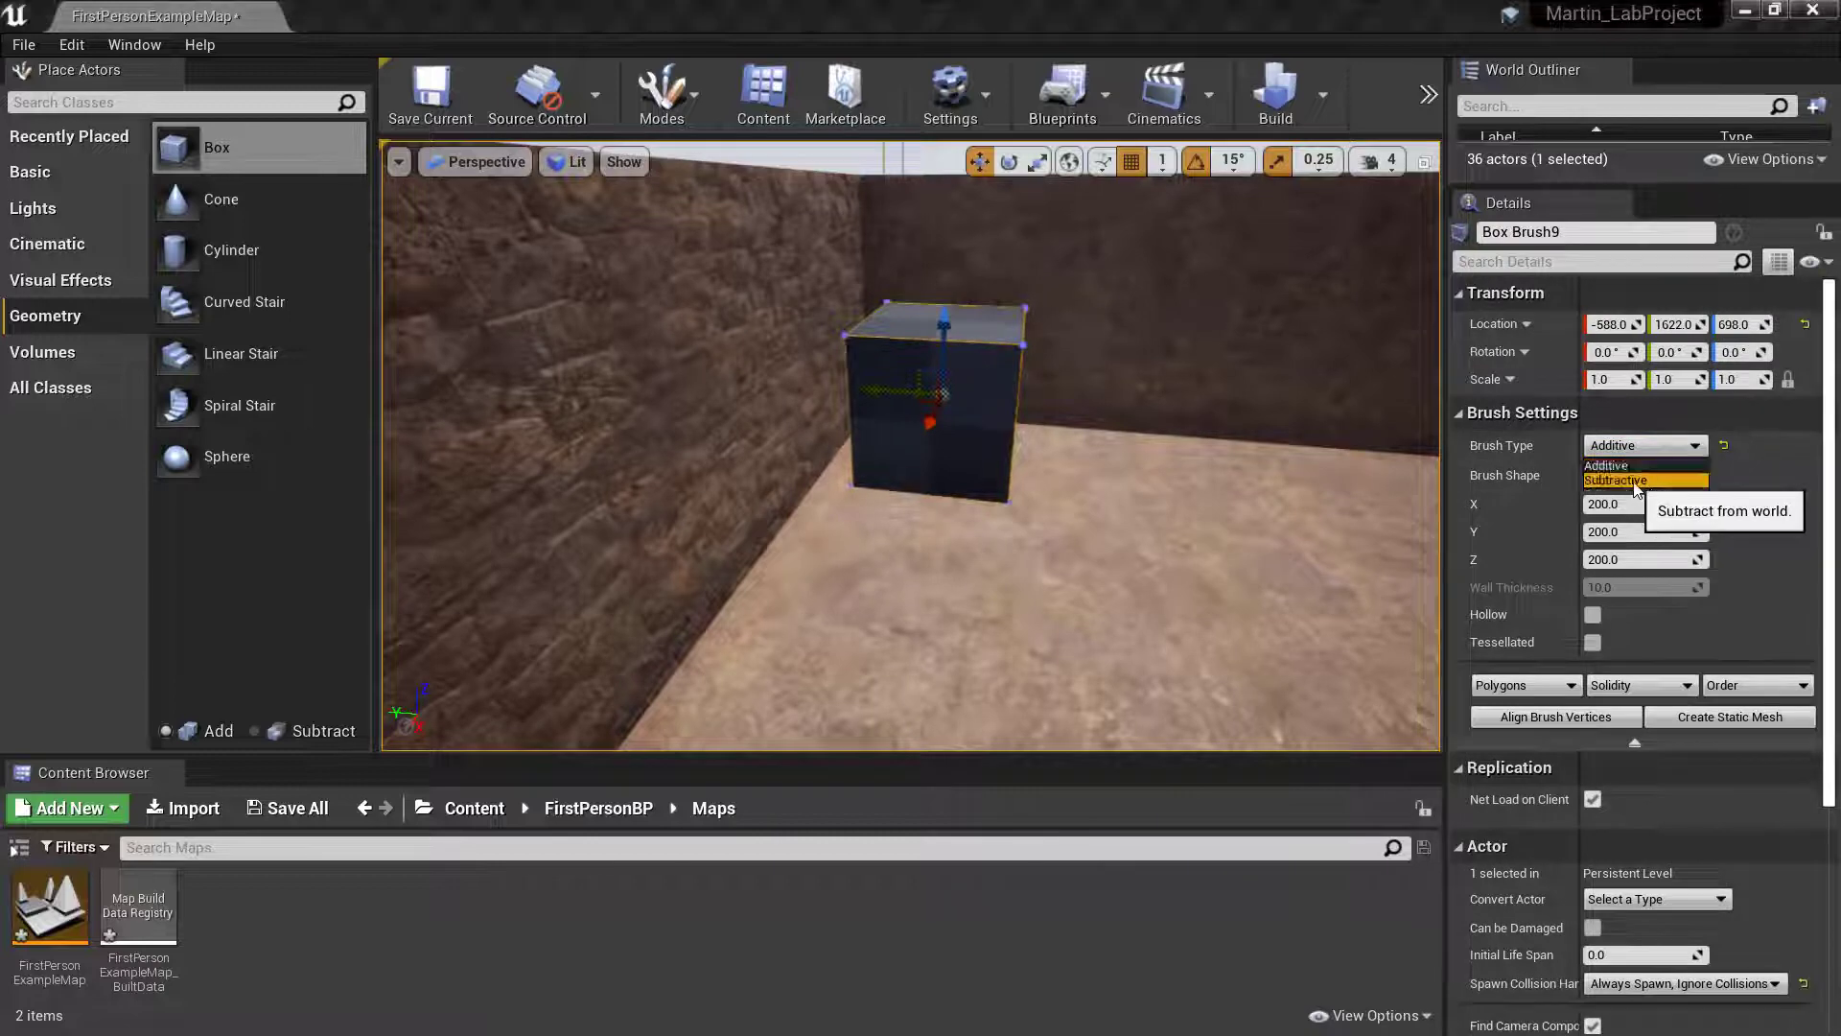
{"action": "left_click", "coordinate": [1630, 484]}
- Lower the subtractive box into the upper storey's floor to a Z location of about 564, cutting an opening
{"action": "left_click_drag", "start_coordinate": [949, 351], "coordinate": [946, 417]}
{"action": "mouse_move", "coordinate": [946, 416]}
{"action": "right_mouse_down"}
{"action": "mouse_move", "coordinate": [925, 360]}
{"action": "mouse_move", "coordinate": [916, 456]}
{"action": "mouse_move", "coordinate": [744, 480]}
{"action": "mouse_move", "coordinate": [633, 522]}
{"action": "mouse_move", "coordinate": [559, 456]}
{"action": "mouse_move", "coordinate": [652, 479]}
{"action": "mouse_move", "coordinate": [834, 468]}
{"action": "mouse_move", "coordinate": [825, 451]}
{"action": "mouse_move", "coordinate": [940, 480]}
{"action": "mouse_move", "coordinate": [1055, 446]}
{"action": "mouse_move", "coordinate": [1050, 489]}
{"action": "mouse_move", "coordinate": [1084, 422]}
{"action": "right_mouse_up"}
{"action": "key", "text": "w"}
{"action": "key", "text": "d"}
{"action": "key", "text": "w"}
{"action": "key", "text": "s"}
{"action": "key", "text": "a"}
{"action": "key", "text": "s"}
{"action": "key", "text": "a"}
{"action": "key", "text": "s"}
{"action": "key", "text": "w"}
{"action": "key", "text": "e"}
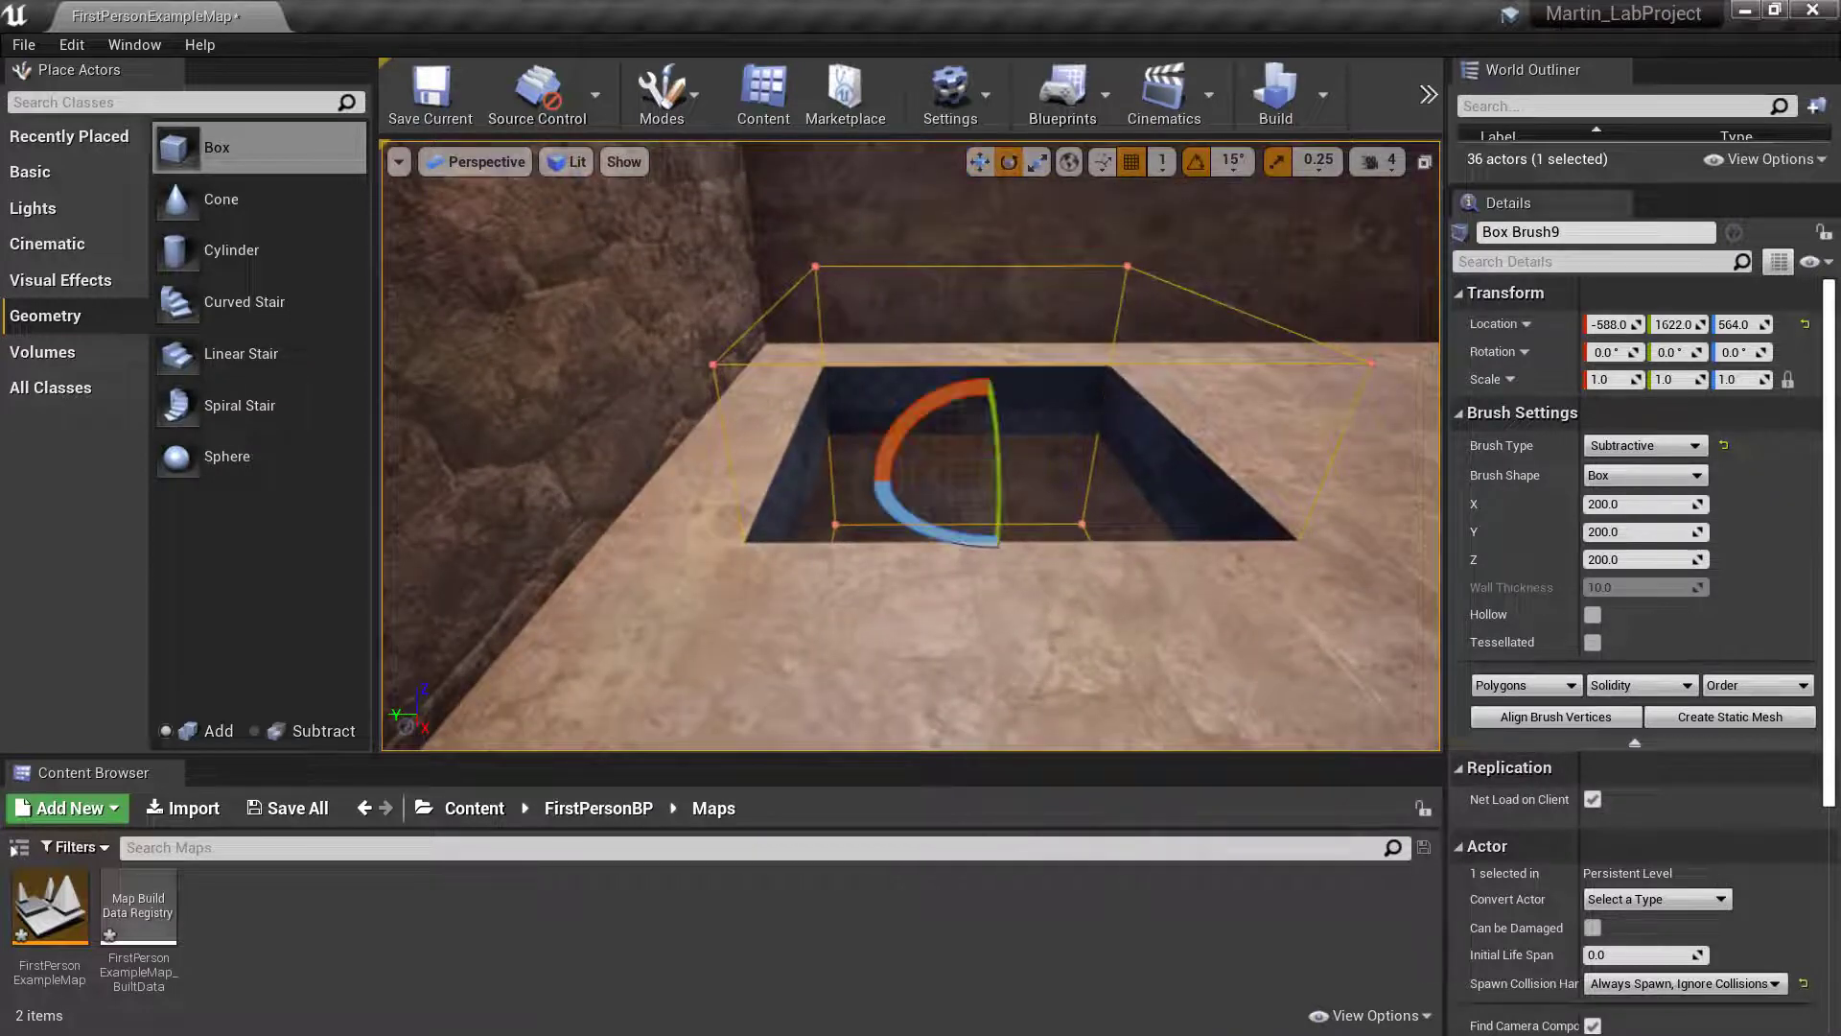
{"action": "key", "text": "r"}
{"action": "key", "text": "e"}
{"action": "key", "text": "r"}
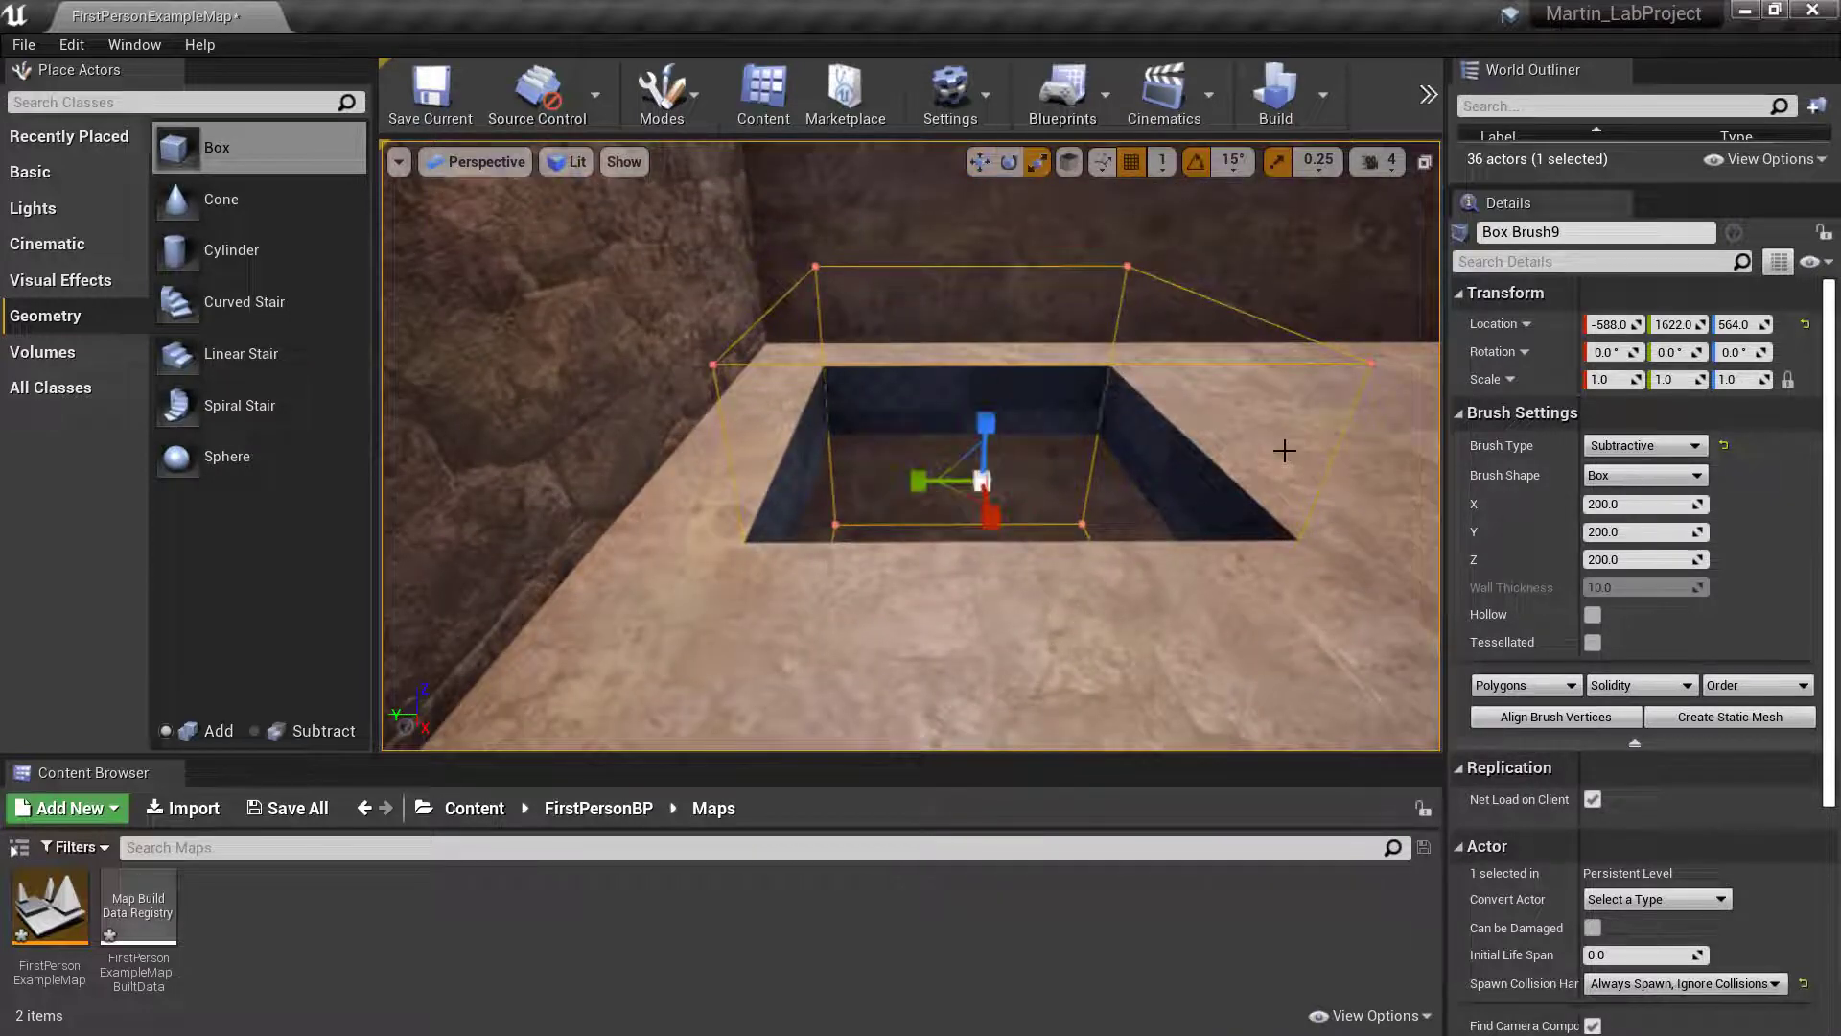
{"action": "key", "text": "w"}
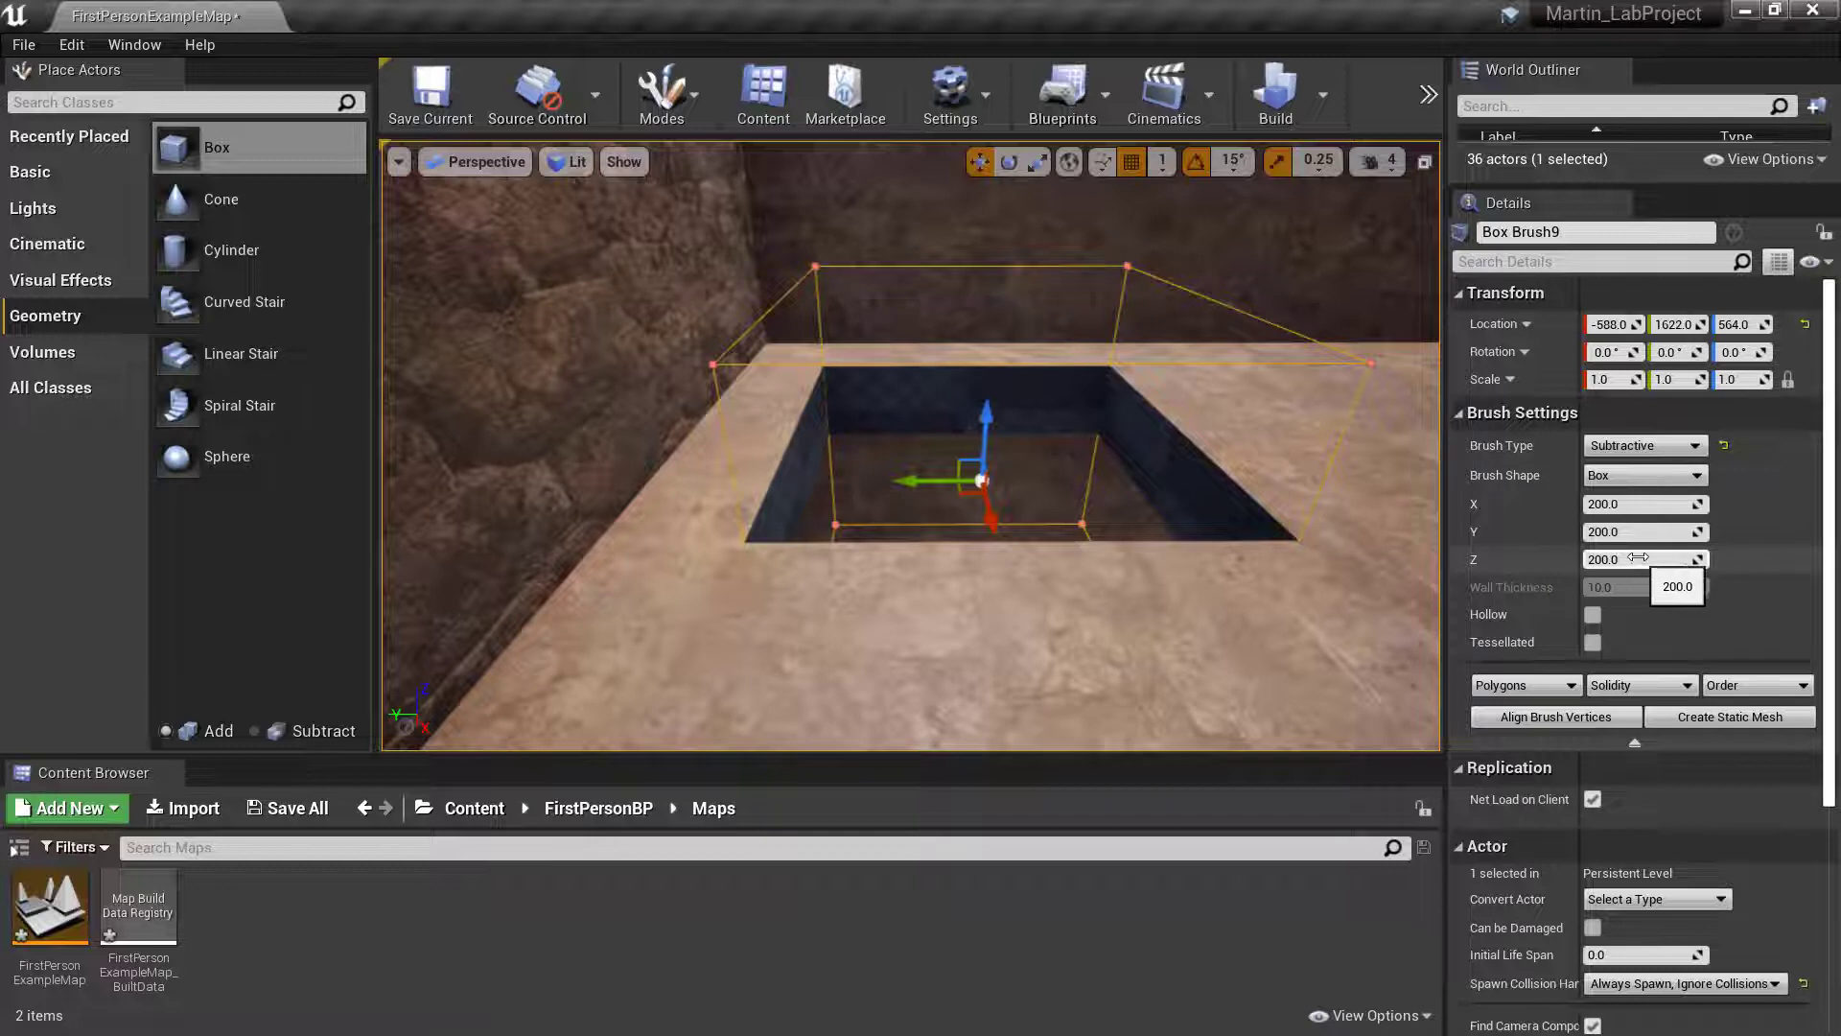
- Reduce the subtractive box's Z size to 70 and set its Z location to 580
{"action": "left_click_drag", "start_coordinate": [1630, 558], "coordinate": [1533, 558]}
{"action": "scroll", "coordinate": [1141, 523], "scroll_direction": "up", "scroll_amount": 5}
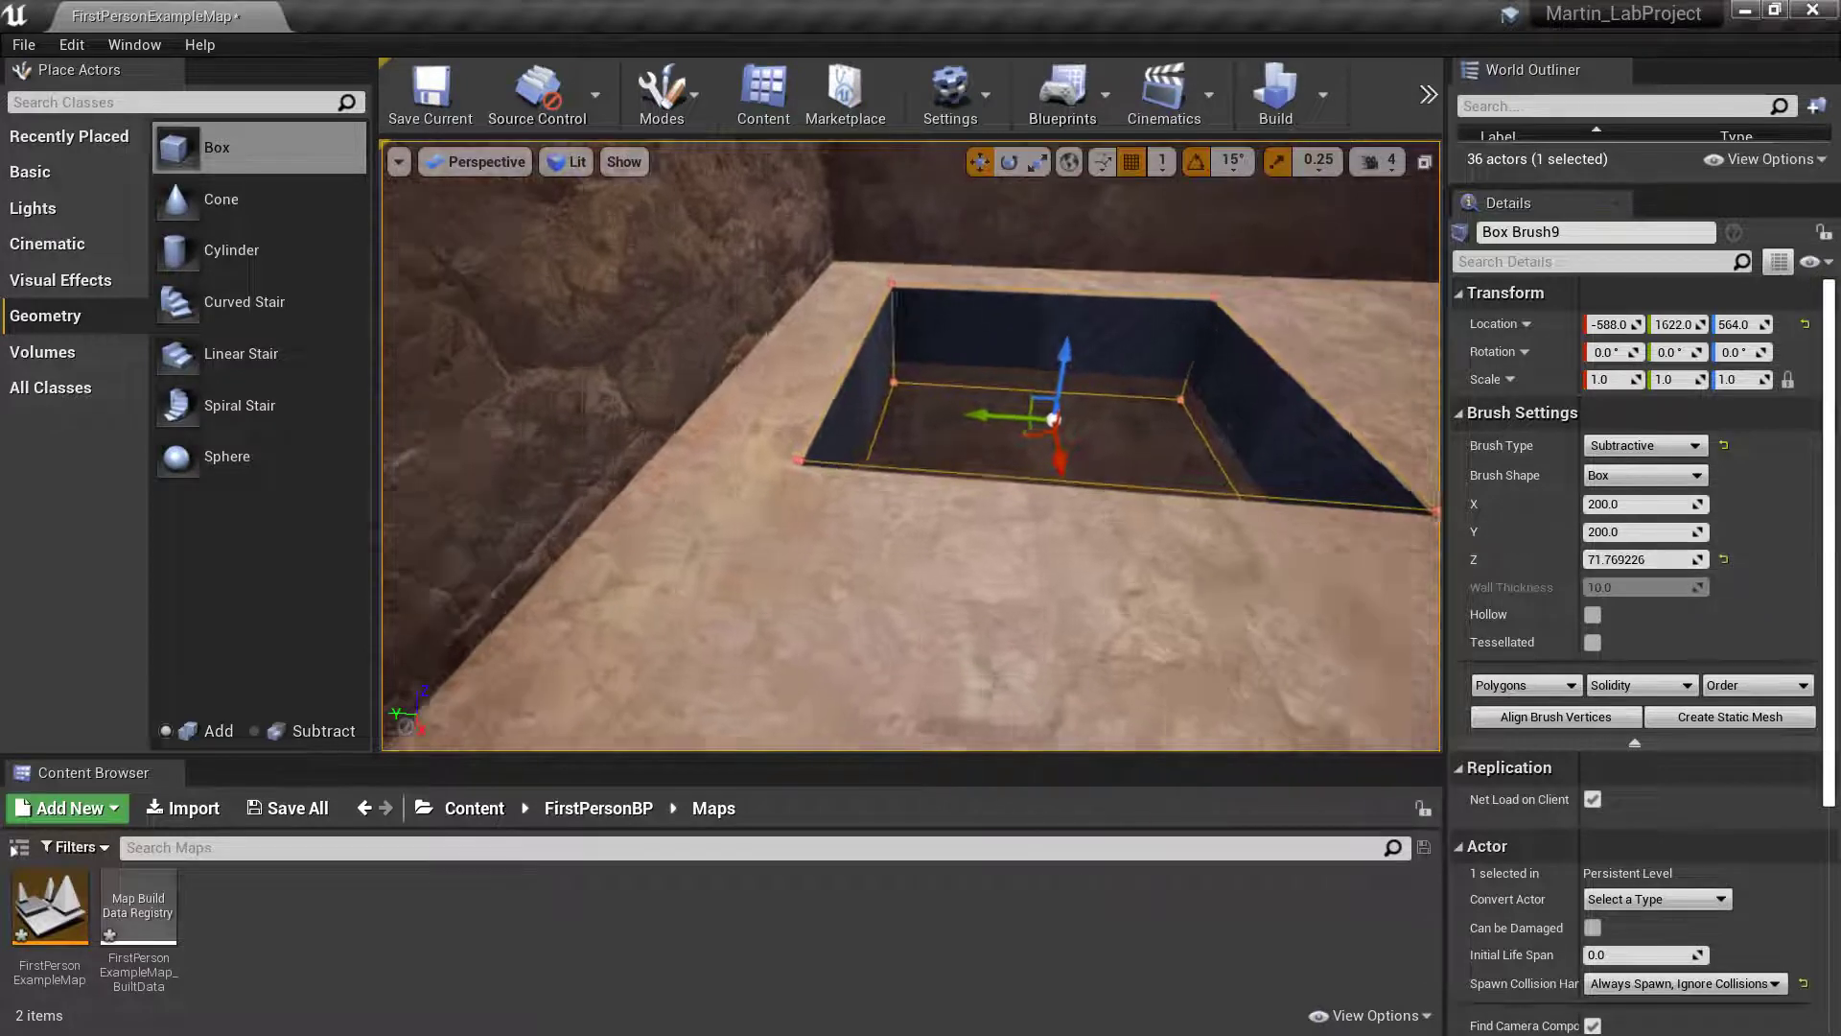
{"action": "left_click_drag", "start_coordinate": [1131, 417], "coordinate": [1141, 365]}
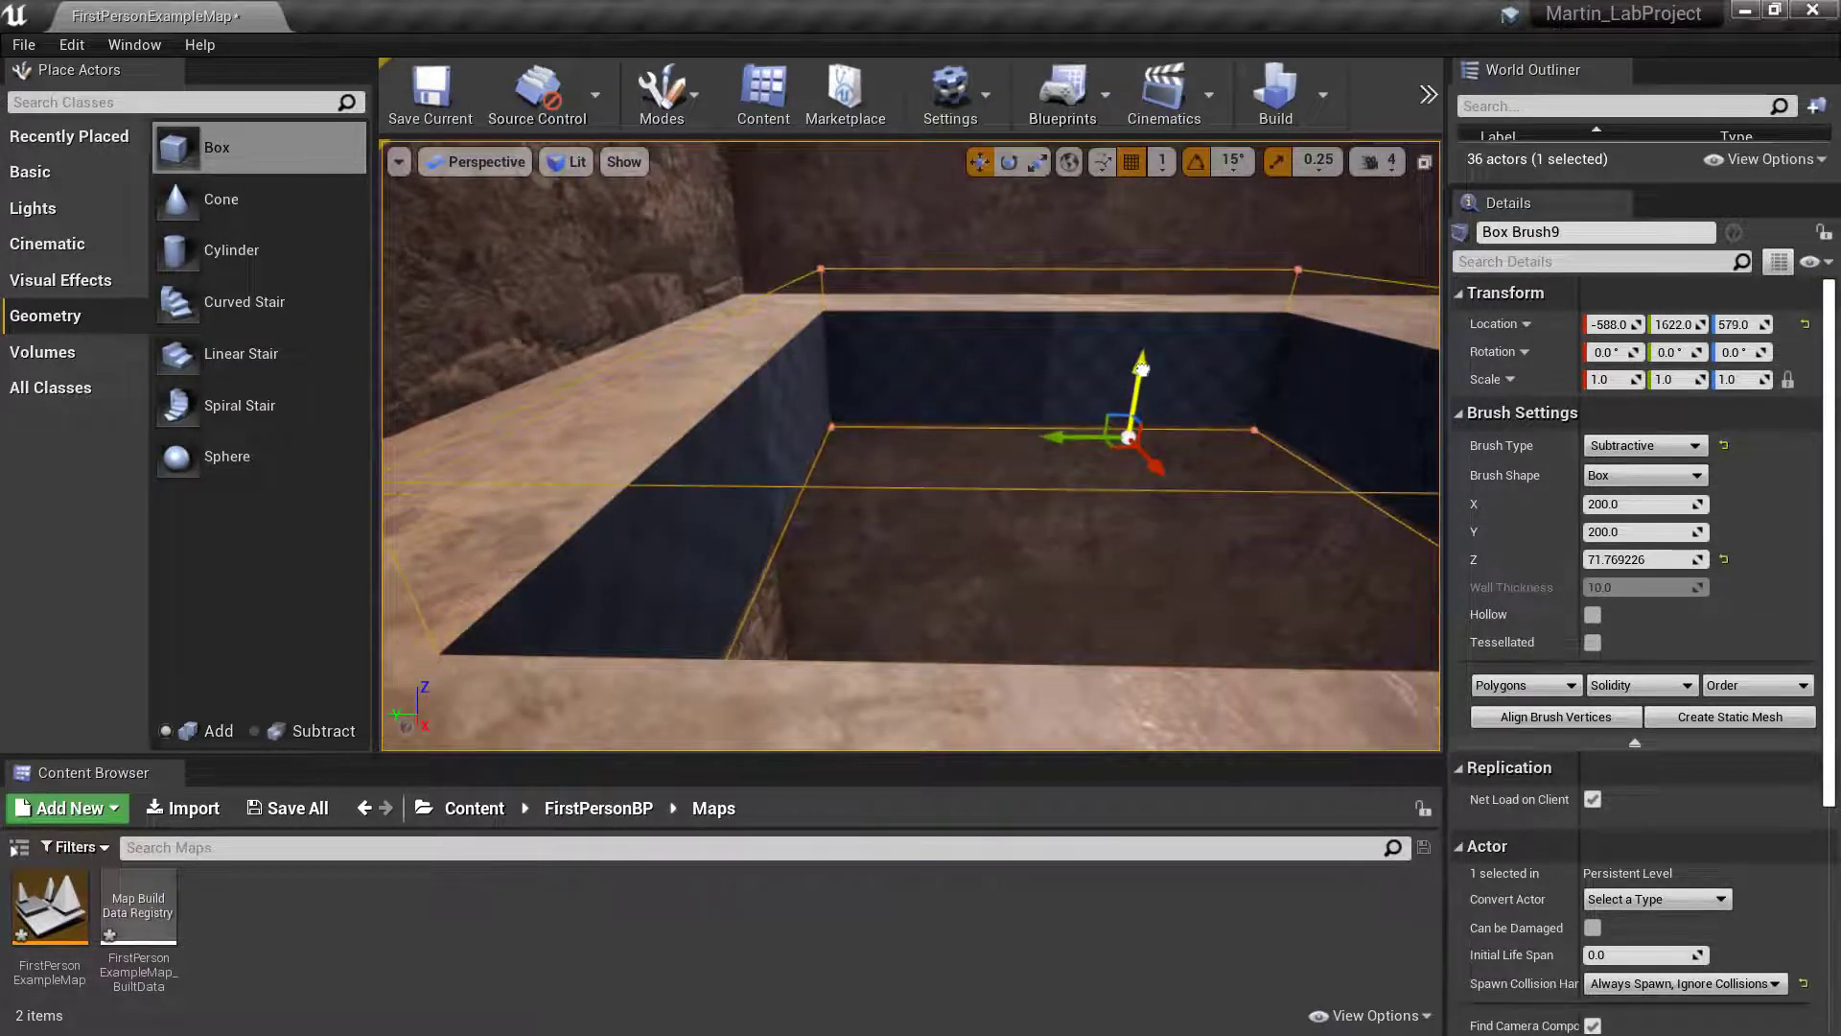
{"action": "mouse_move", "coordinate": [1141, 383]}
{"action": "right_mouse_down"}
{"action": "mouse_move", "coordinate": [1122, 432]}
{"action": "mouse_move", "coordinate": [604, 436]}
{"action": "right_mouse_up"}
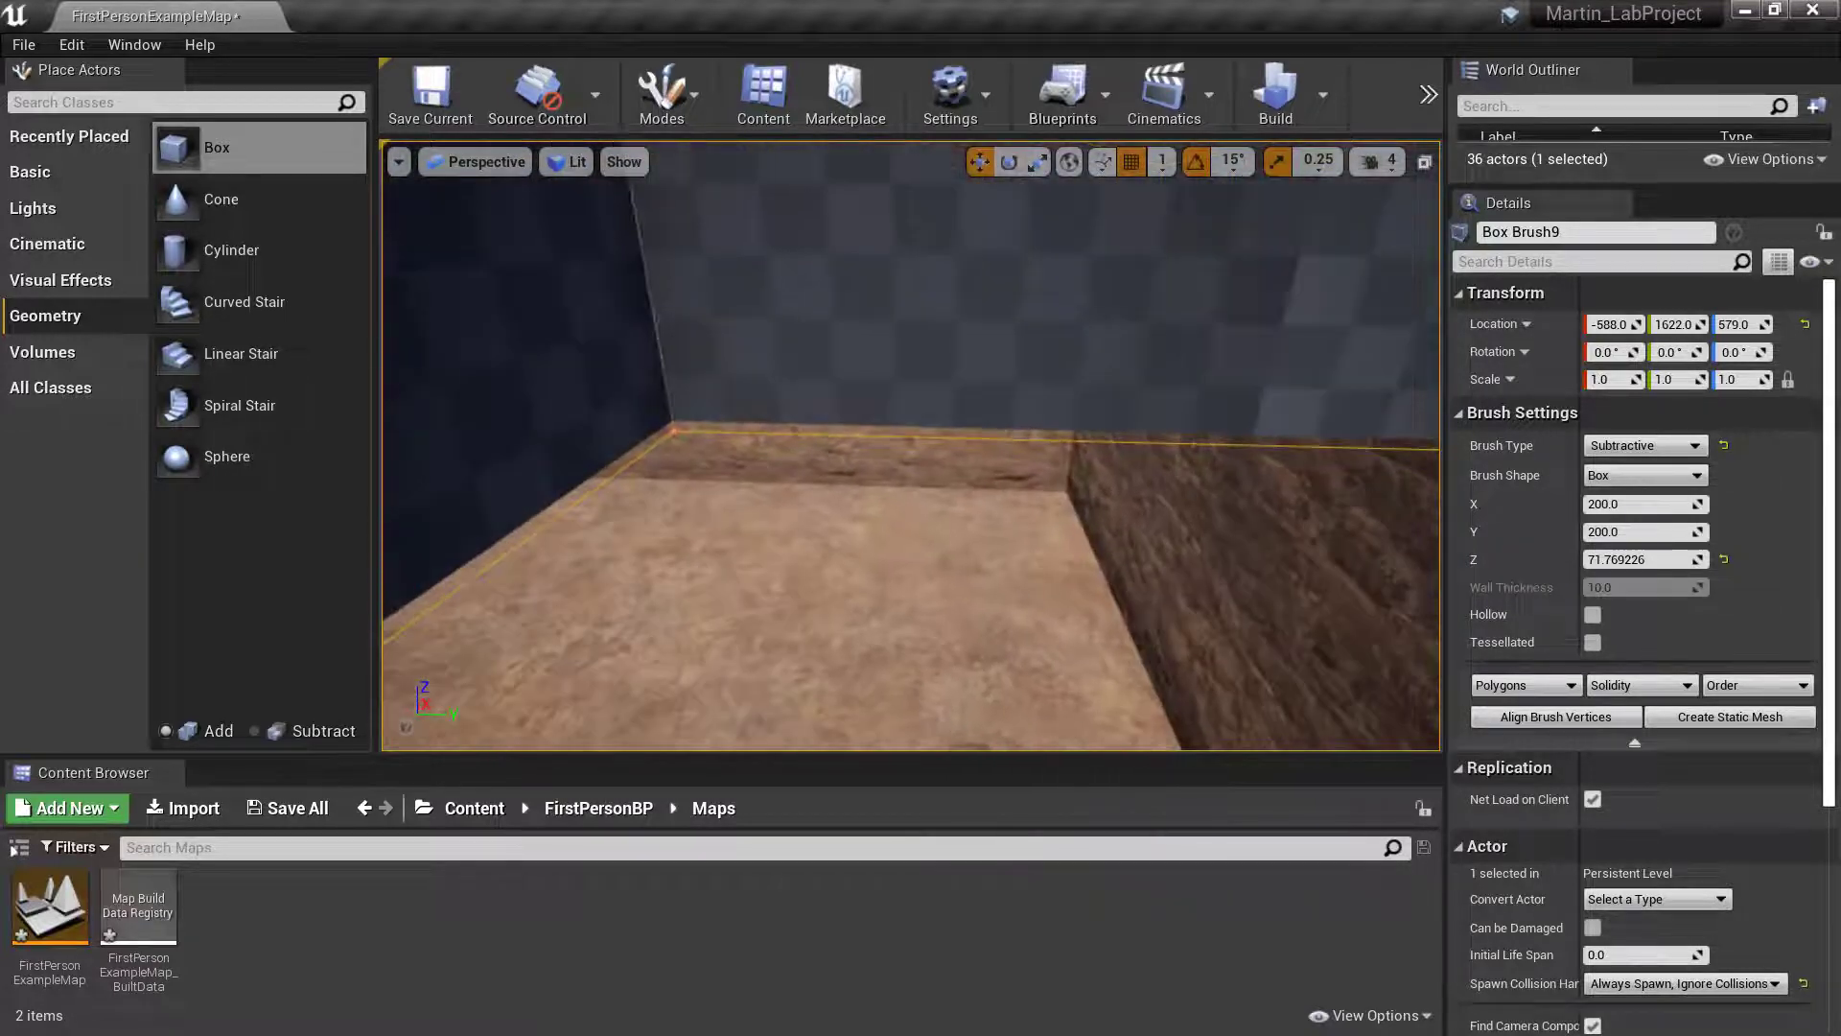
{"action": "left_click", "coordinate": [1635, 560]}
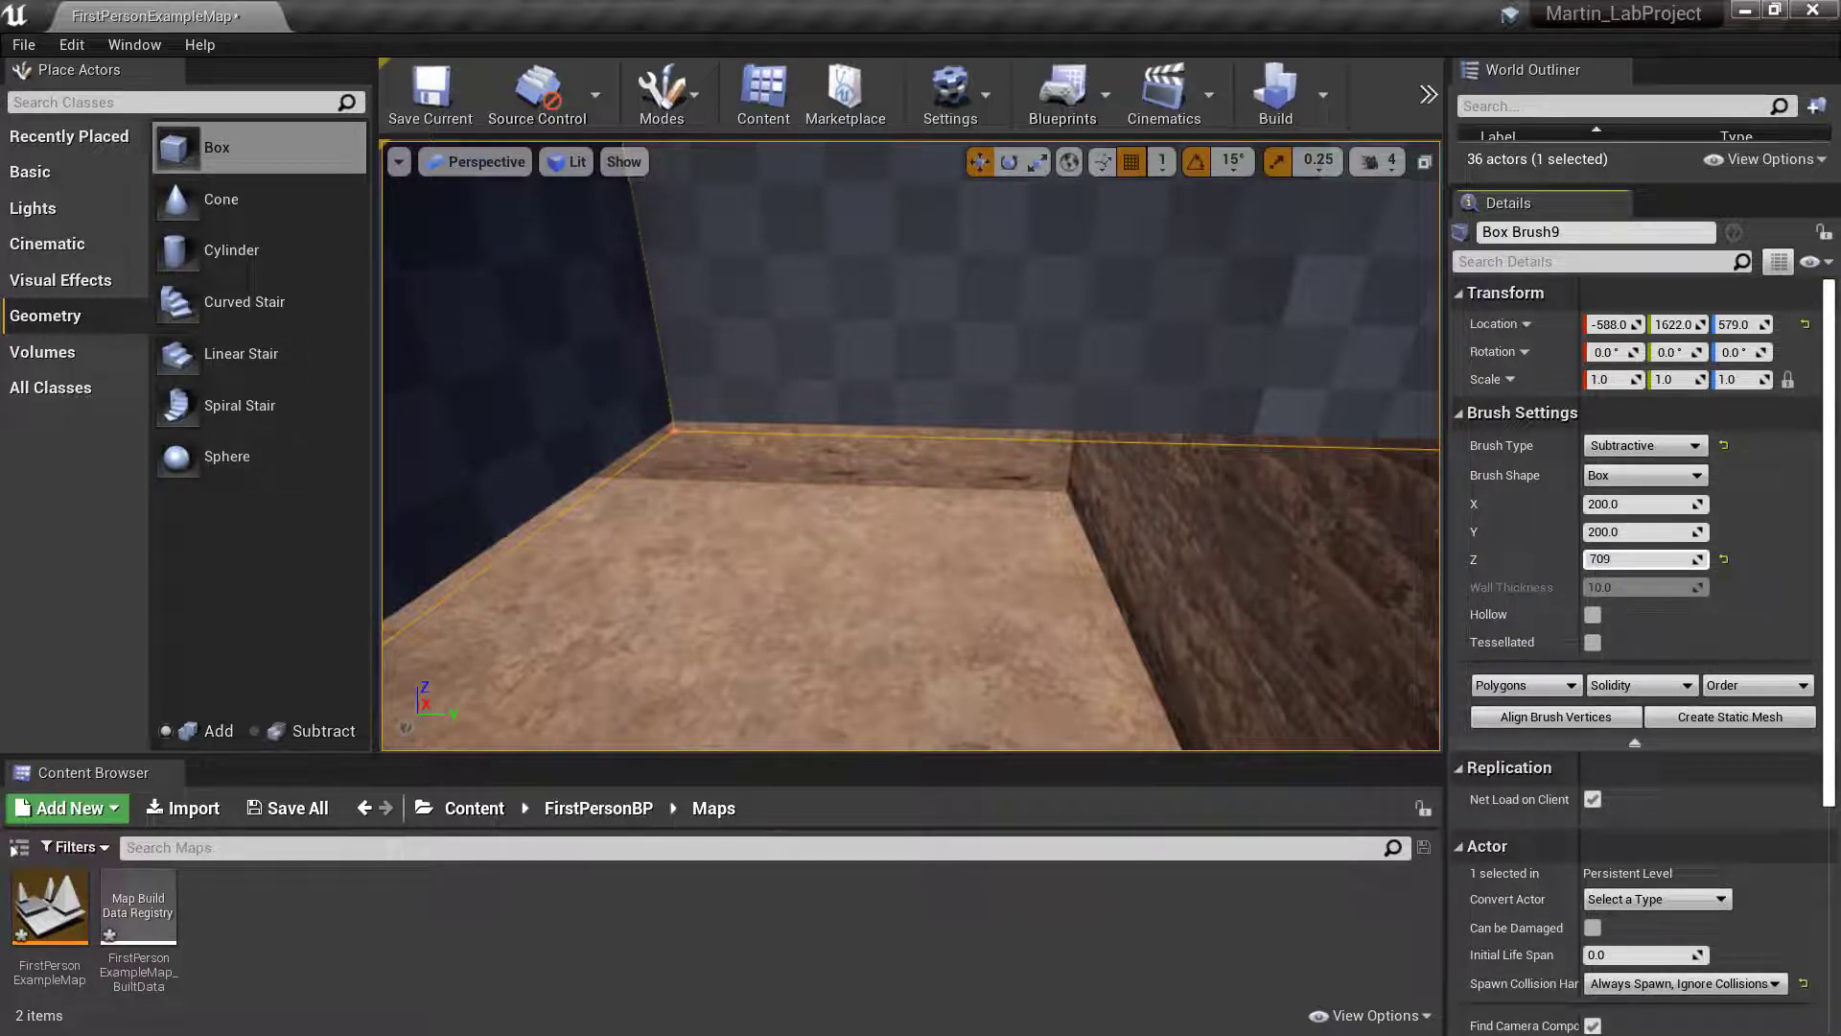
{"action": "type", "text": "70"}
{"action": "key", "text": "Return"}
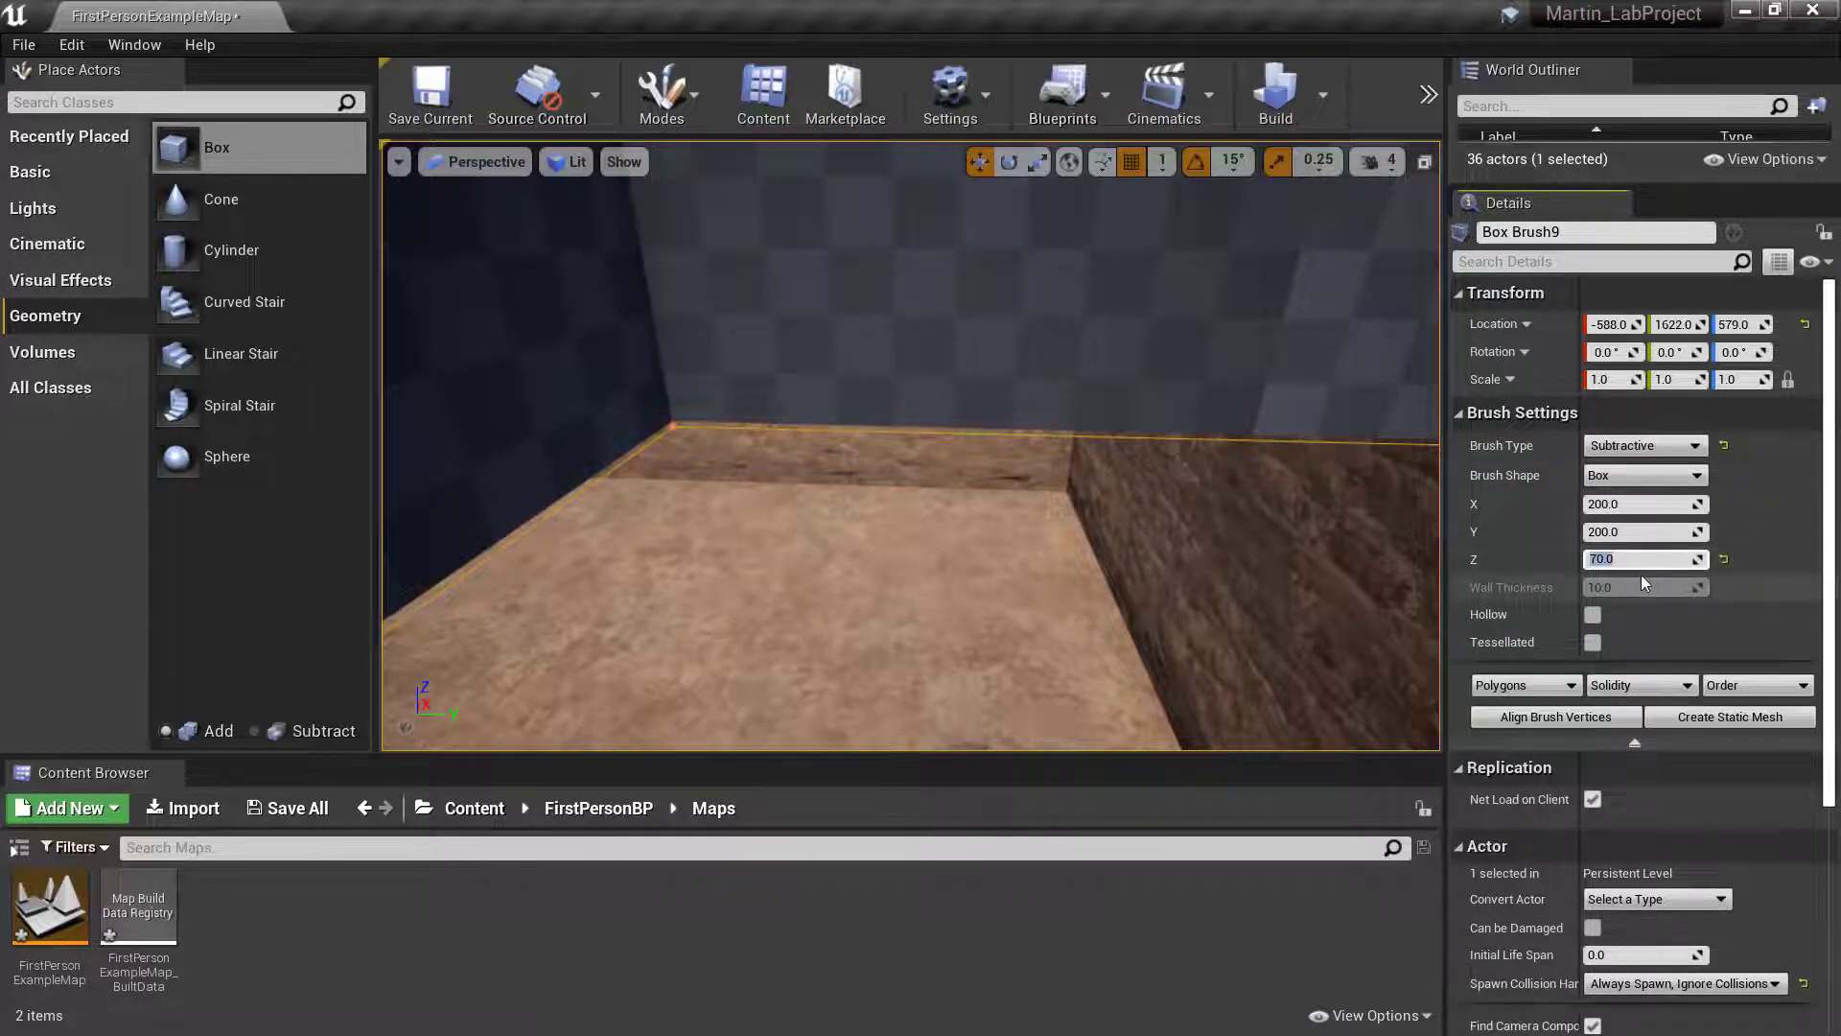
{"action": "key", "text": "f"}
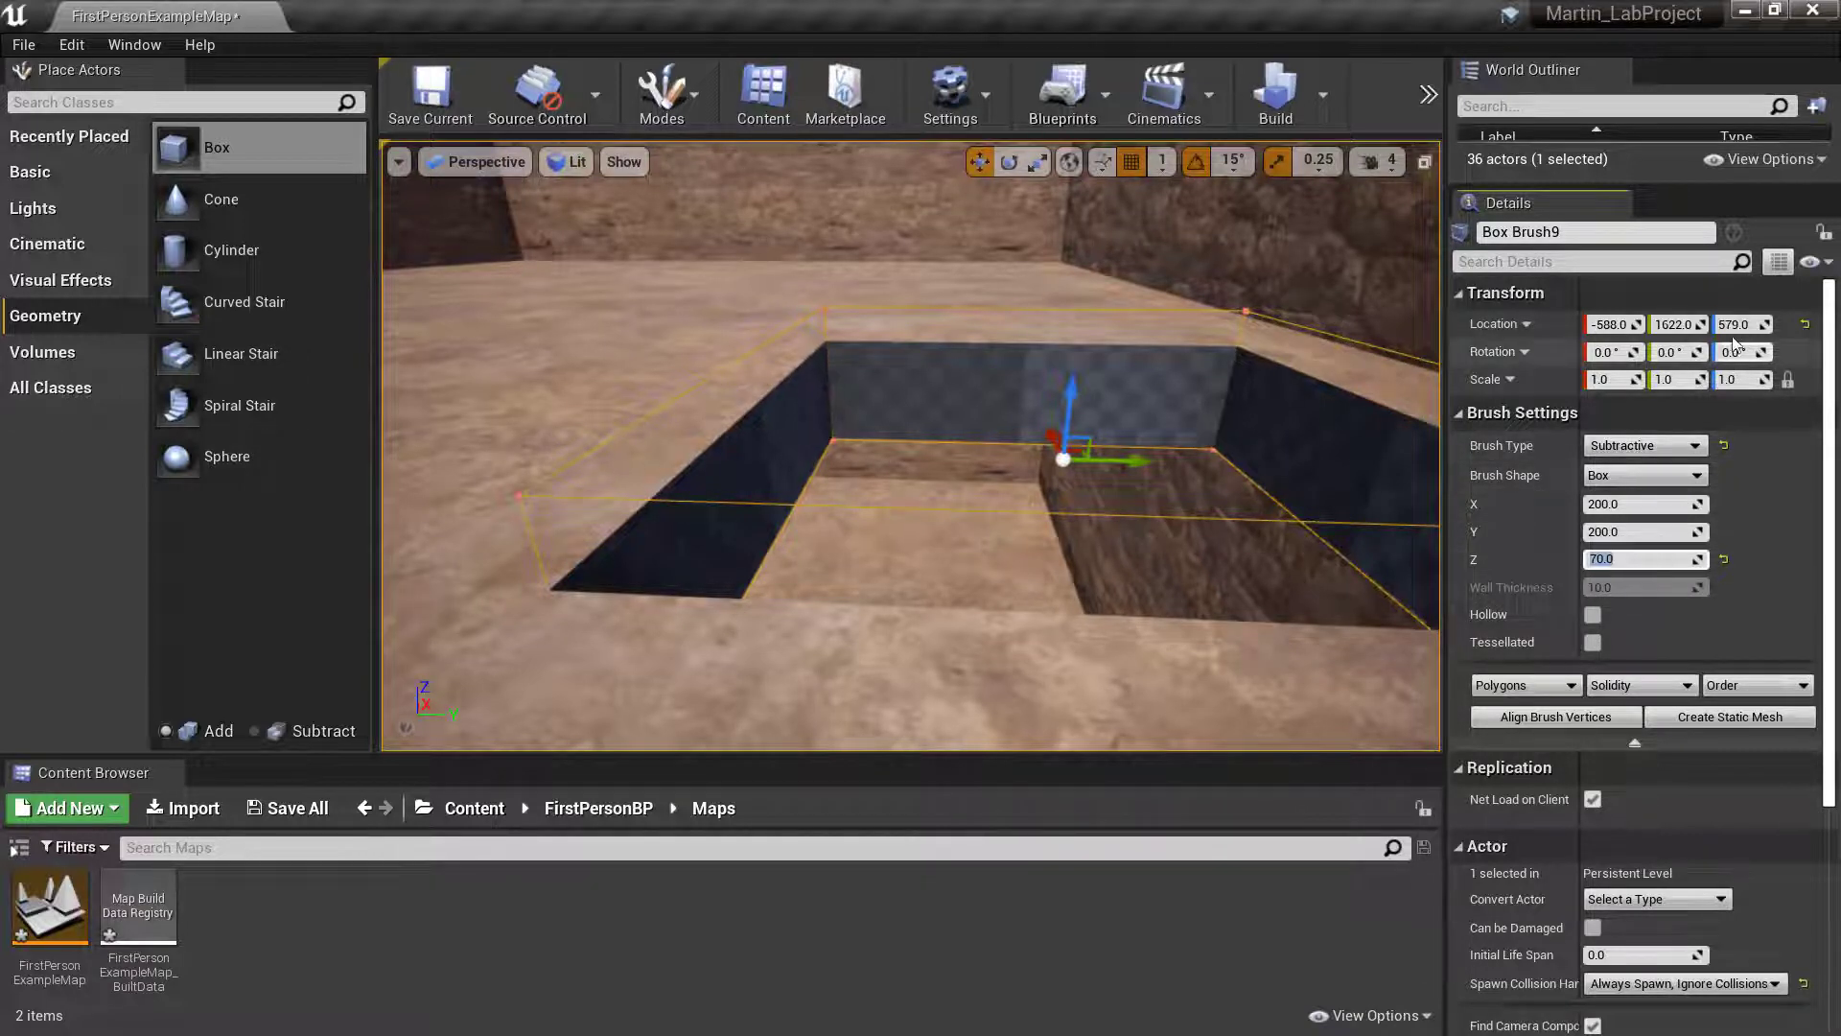
{"action": "left_click", "coordinate": [1761, 324]}
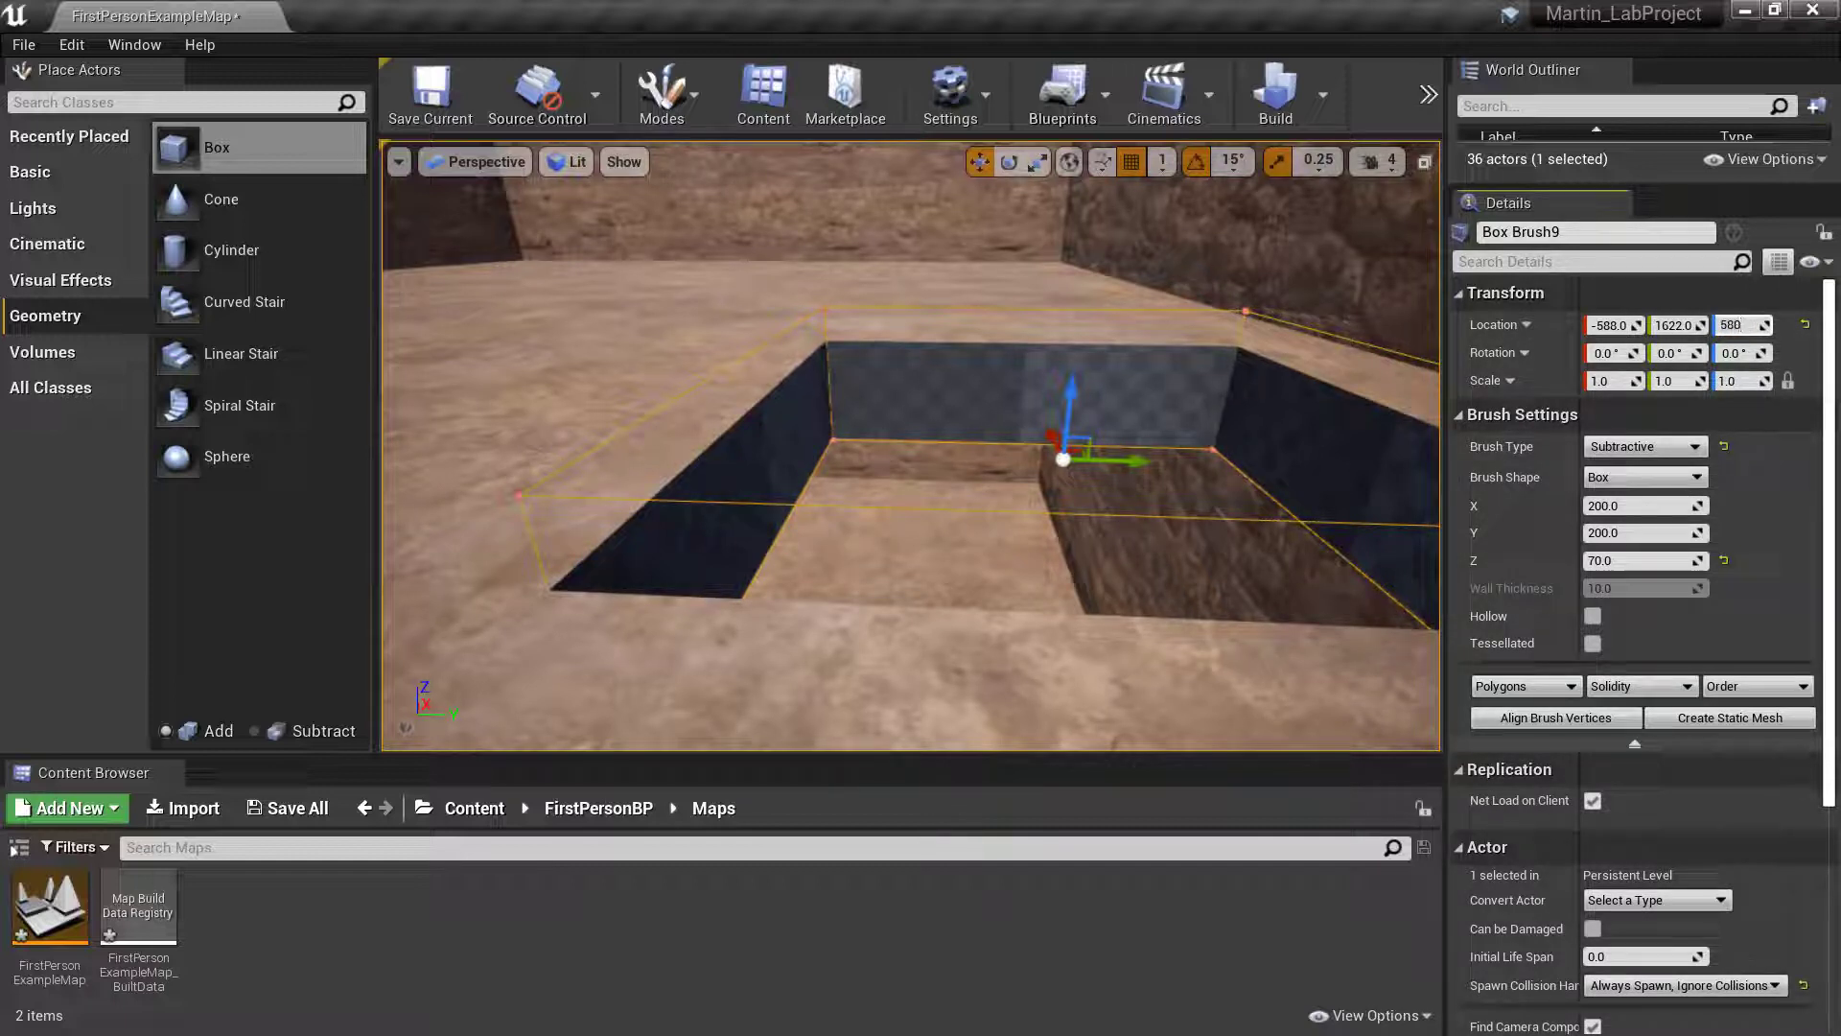
{"action": "key", "text": "Return"}
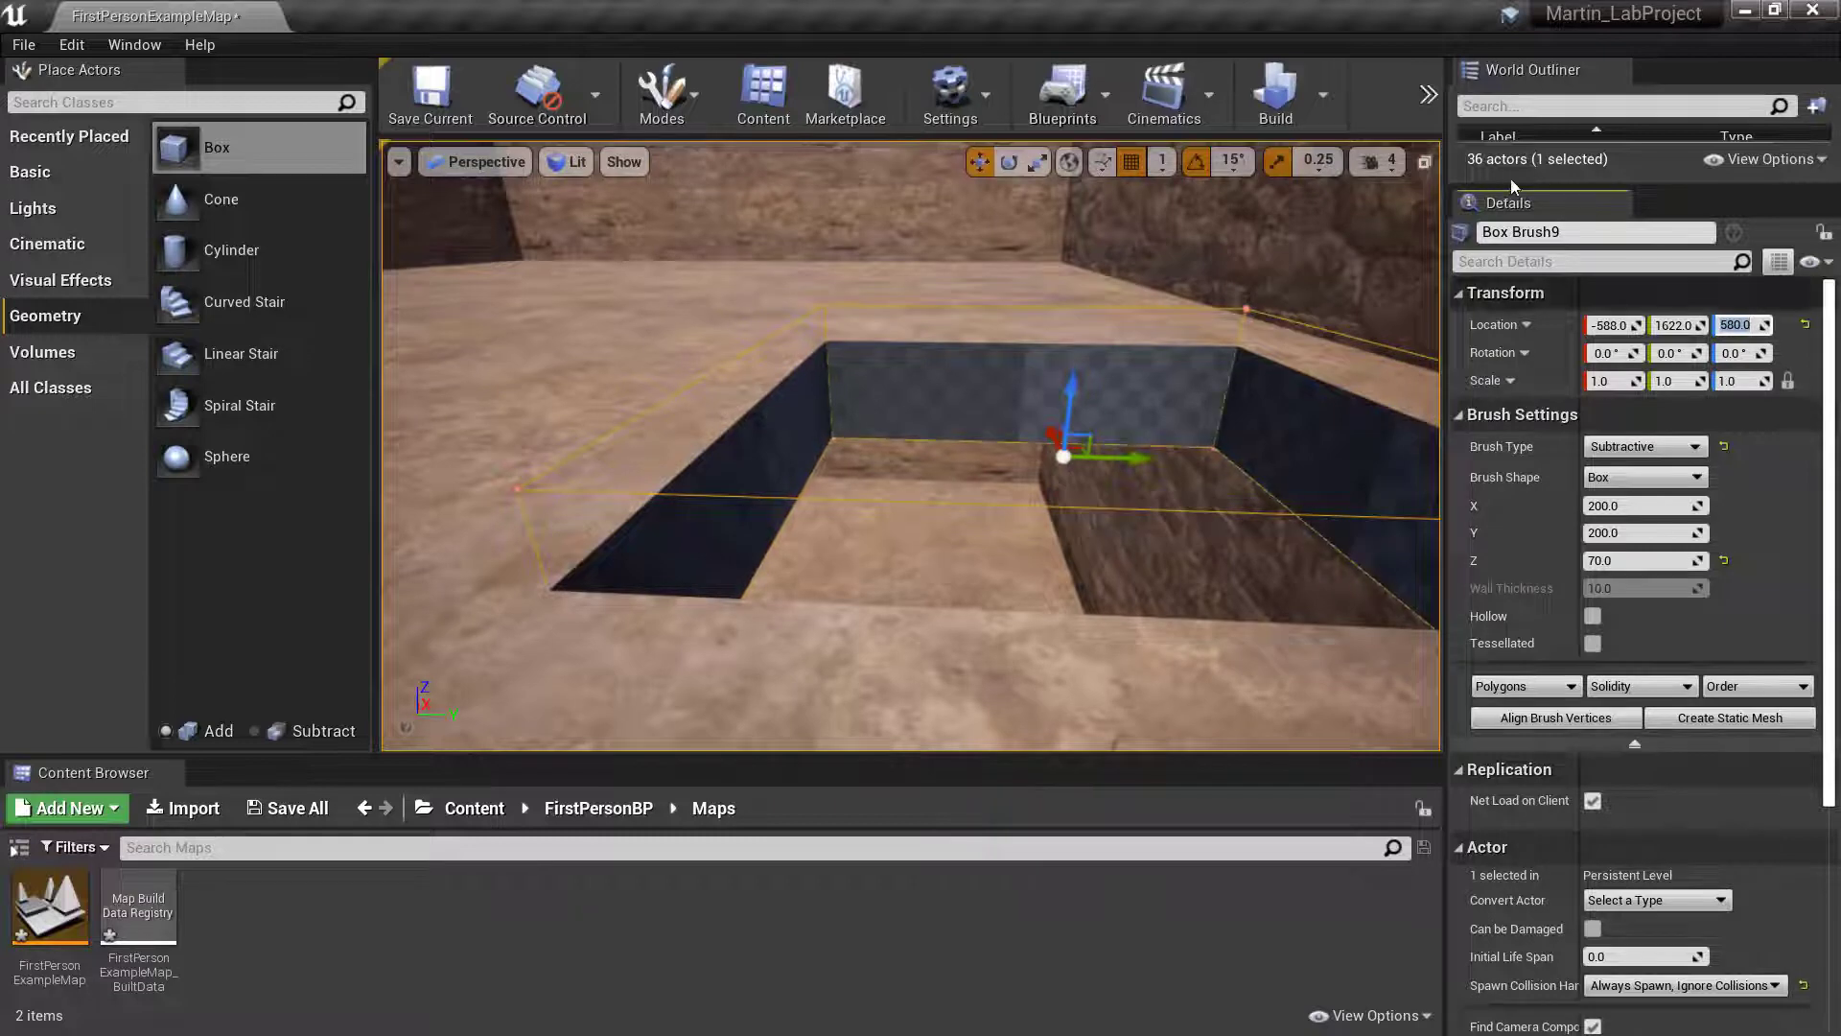
- Examine the opening between the storeys from the upper room and from the lower room
{"action": "key", "text": "w"}
{"action": "mouse_move", "coordinate": [969, 432]}
{"action": "right_mouse_down"}
{"action": "mouse_move", "coordinate": [921, 422]}
{"action": "mouse_move", "coordinate": [969, 412]}
{"action": "mouse_move", "coordinate": [834, 422]}
{"action": "mouse_move", "coordinate": [892, 456]}
{"action": "mouse_move", "coordinate": [991, 448]}
{"action": "mouse_move", "coordinate": [955, 439]}
{"action": "right_mouse_up"}
{"action": "key", "text": "s"}
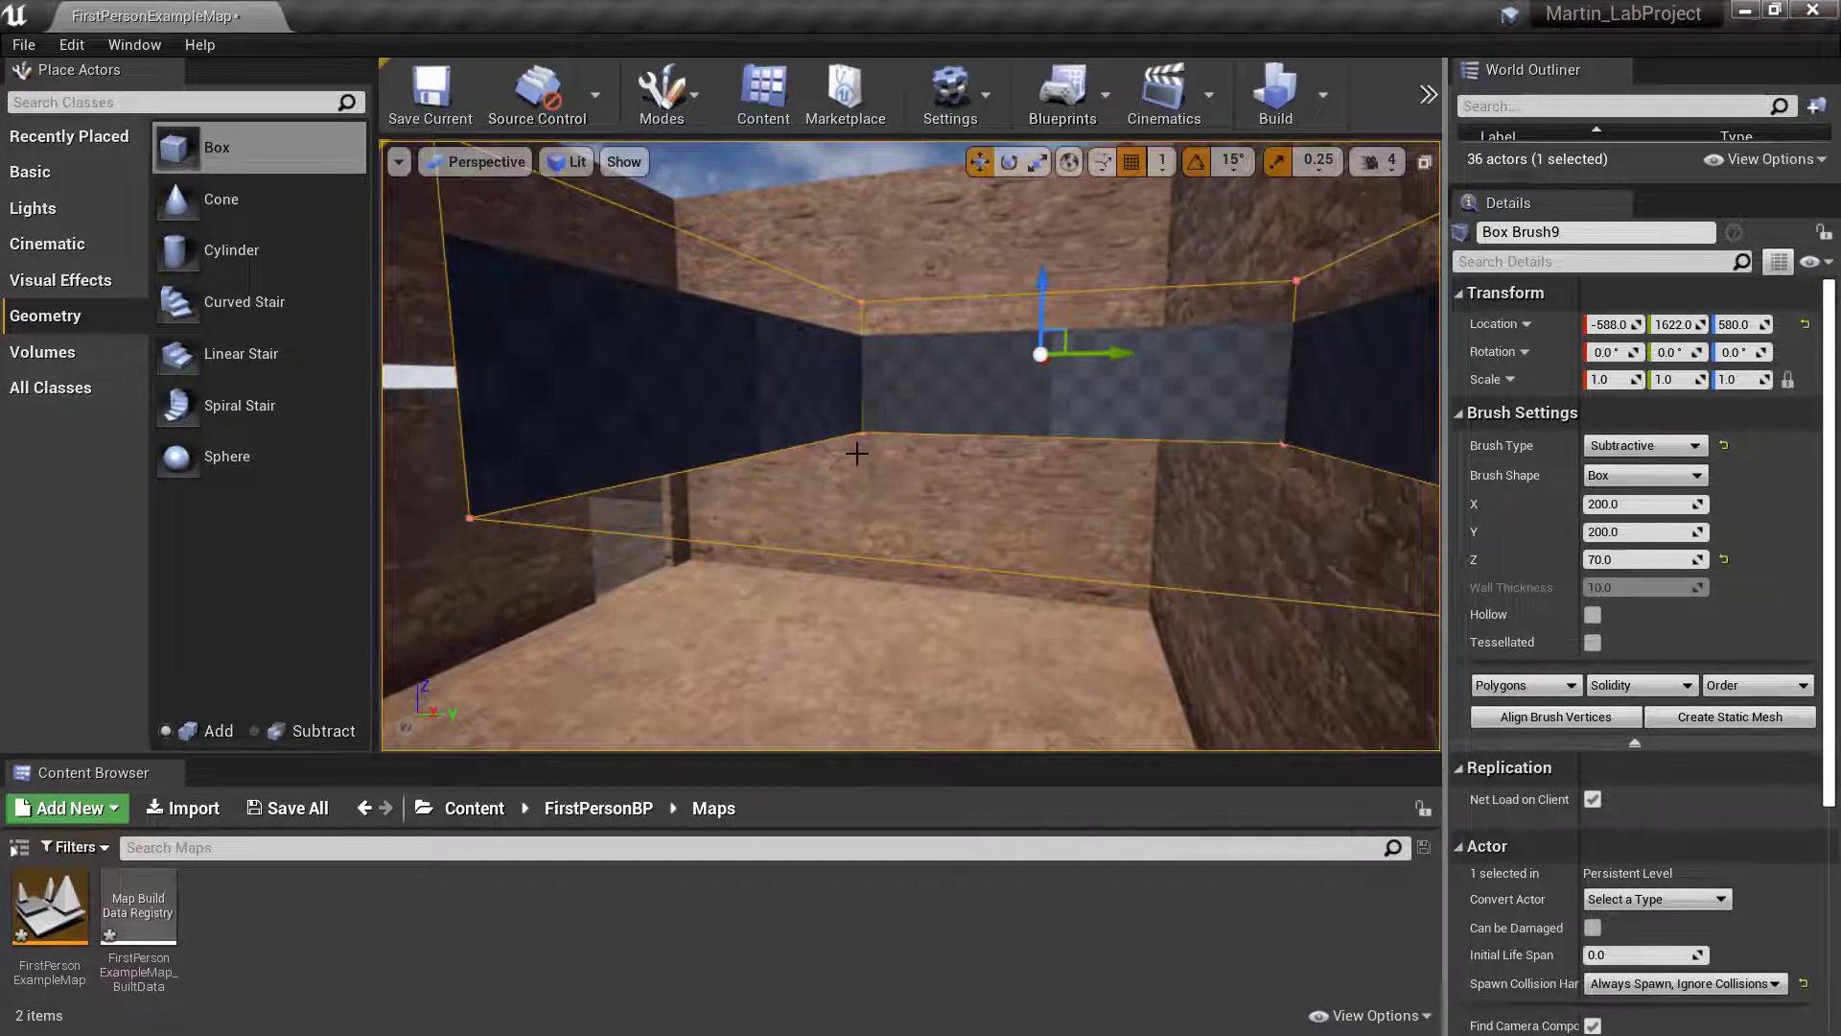
{"action": "mouse_move", "coordinate": [1017, 417]}
{"action": "right_mouse_down"}
{"action": "mouse_move", "coordinate": [949, 426]}
{"action": "mouse_move", "coordinate": [1218, 427]}
{"action": "mouse_move", "coordinate": [1198, 518]}
{"action": "right_mouse_up"}
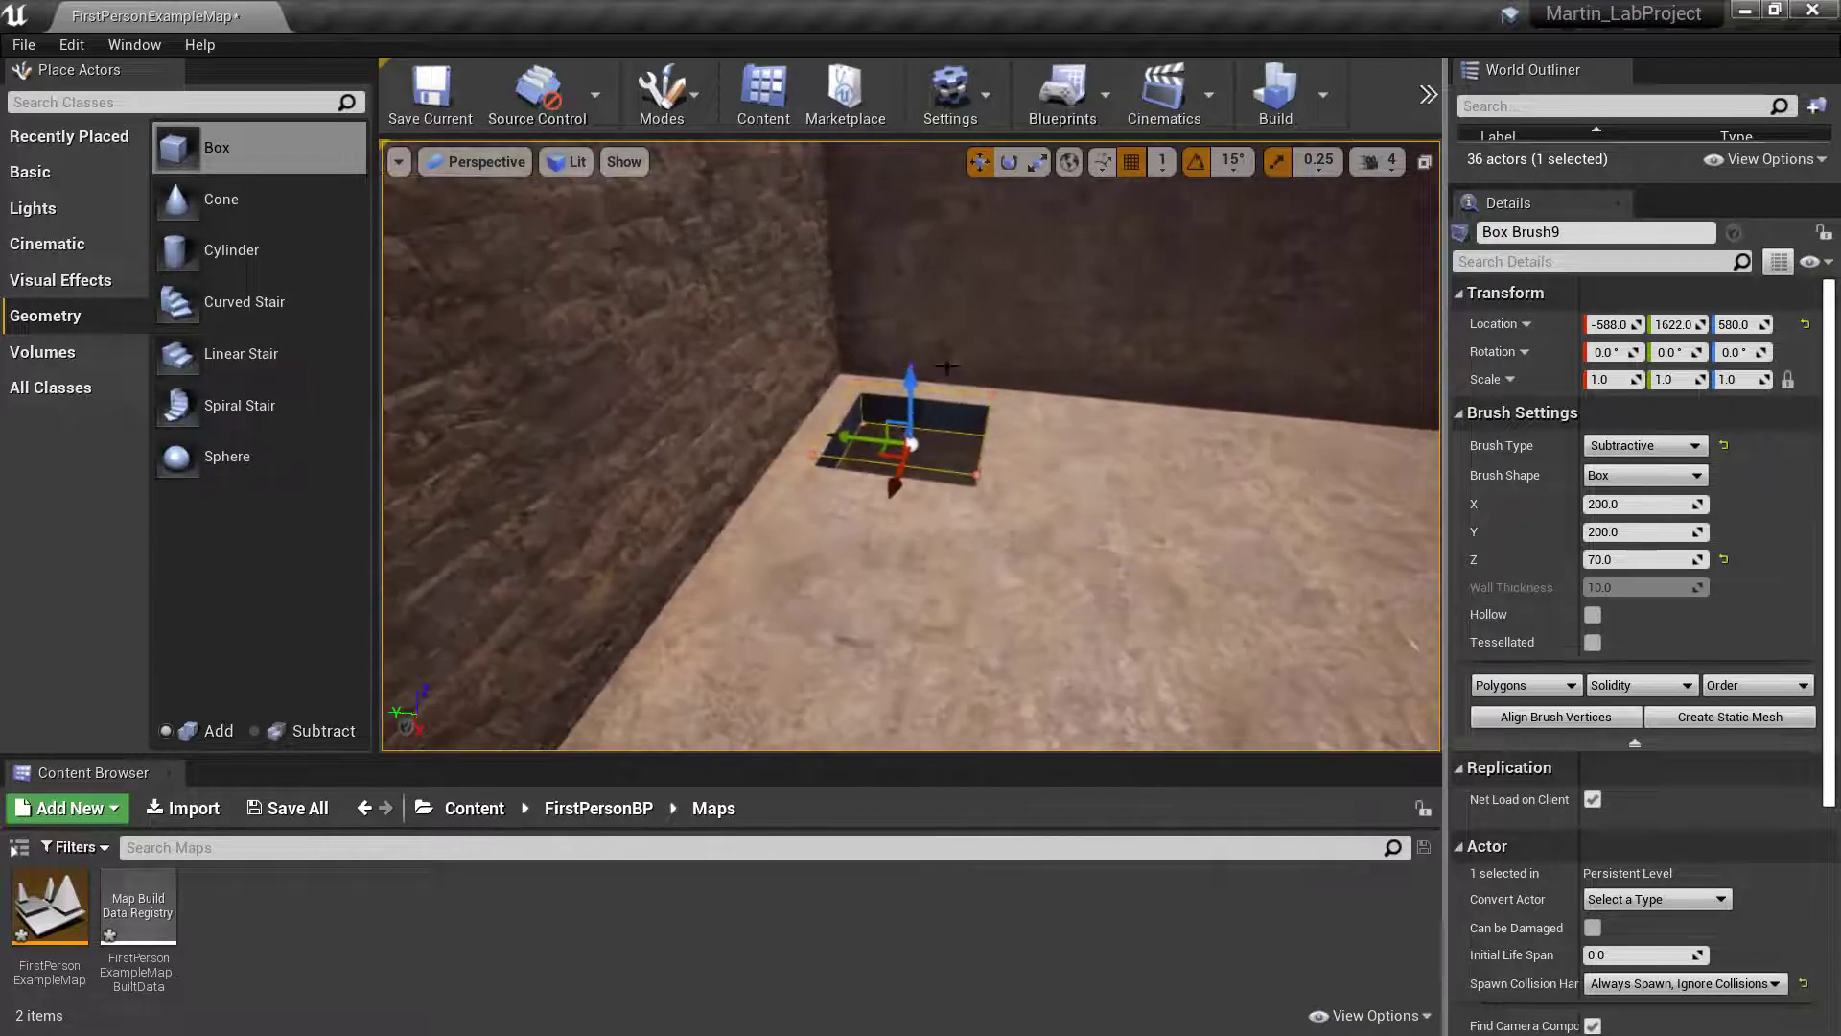
{"action": "mouse_move", "coordinate": [911, 446]}
{"action": "right_mouse_down"}
{"action": "mouse_move", "coordinate": [988, 436]}
{"action": "mouse_move", "coordinate": [921, 441]}
{"action": "mouse_move", "coordinate": [969, 498]}
{"action": "mouse_move", "coordinate": [959, 446]}
{"action": "right_mouse_up"}
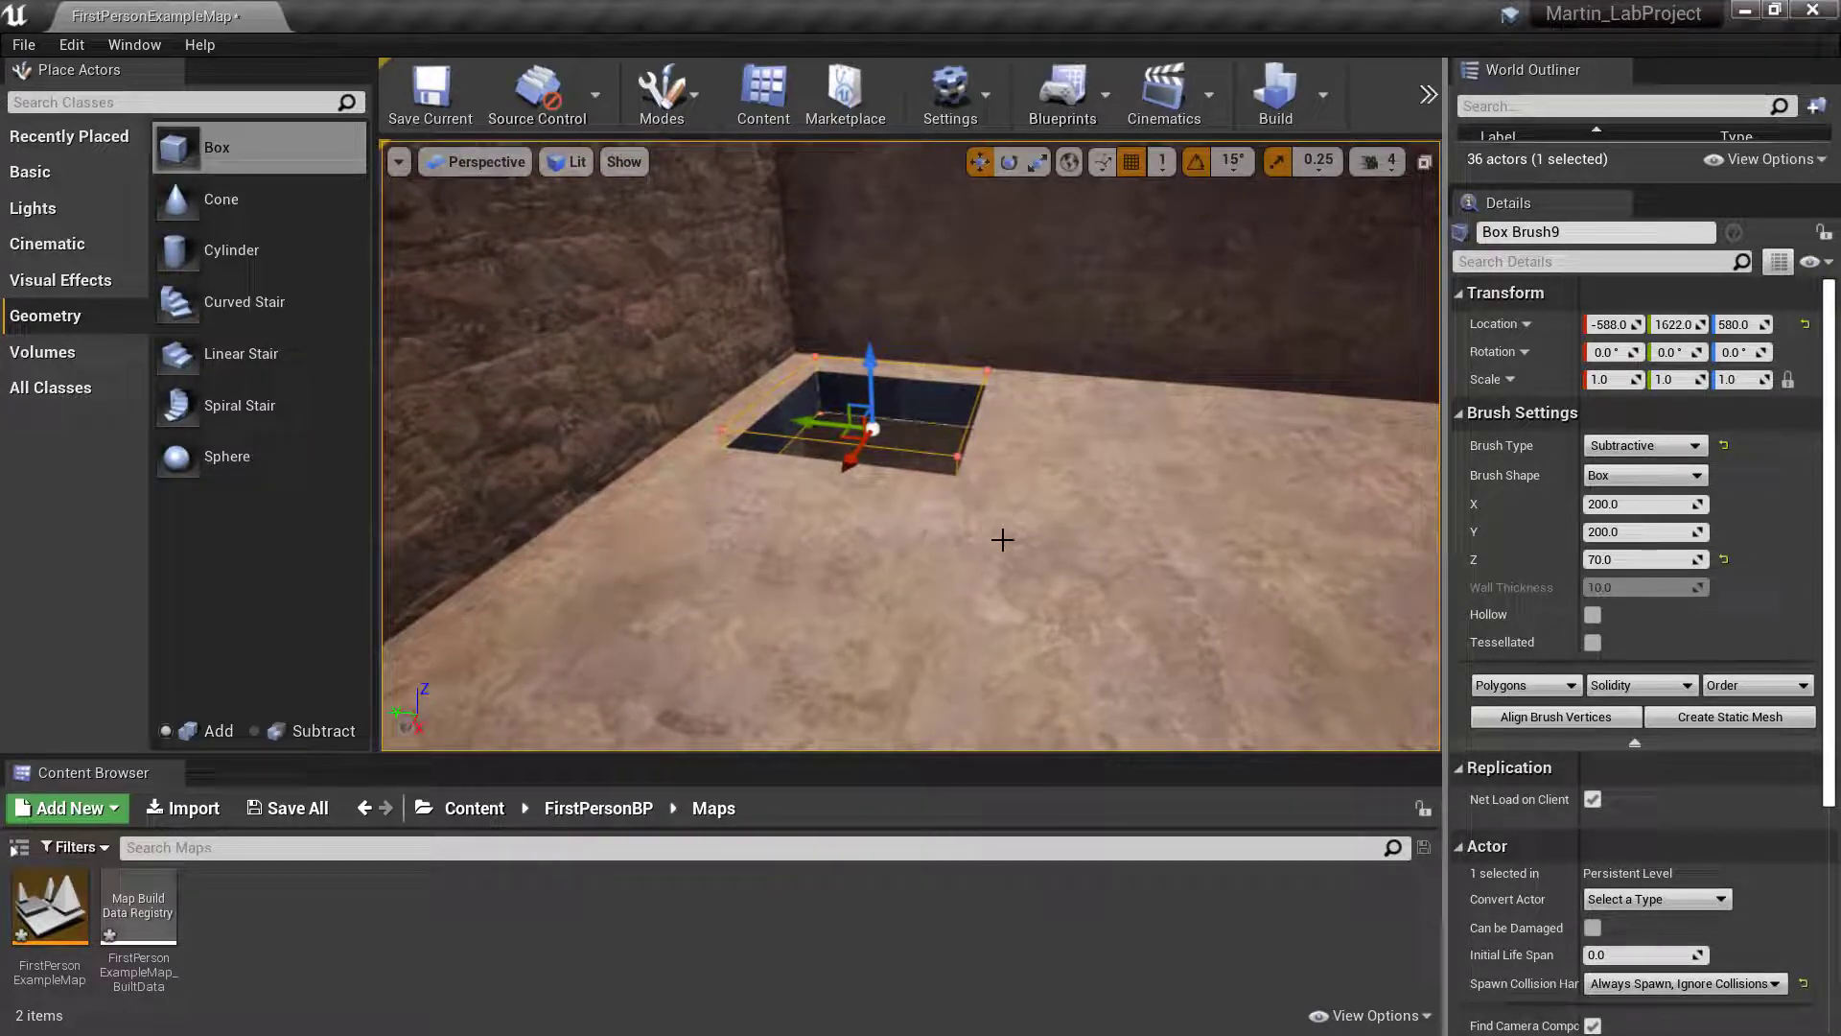
{"action": "mouse_move", "coordinate": [959, 446]}
{"action": "right_mouse_down"}
{"action": "mouse_move", "coordinate": [796, 469]}
{"action": "mouse_move", "coordinate": [671, 455]}
{"action": "mouse_move", "coordinate": [671, 508]}
{"action": "mouse_move", "coordinate": [565, 532]}
{"action": "mouse_move", "coordinate": [532, 465]}
{"action": "mouse_move", "coordinate": [546, 427]}
{"action": "mouse_move", "coordinate": [441, 489]}
{"action": "mouse_move", "coordinate": [412, 455]}
{"action": "mouse_move", "coordinate": [407, 422]}
{"action": "mouse_move", "coordinate": [479, 427]}
{"action": "right_mouse_up"}
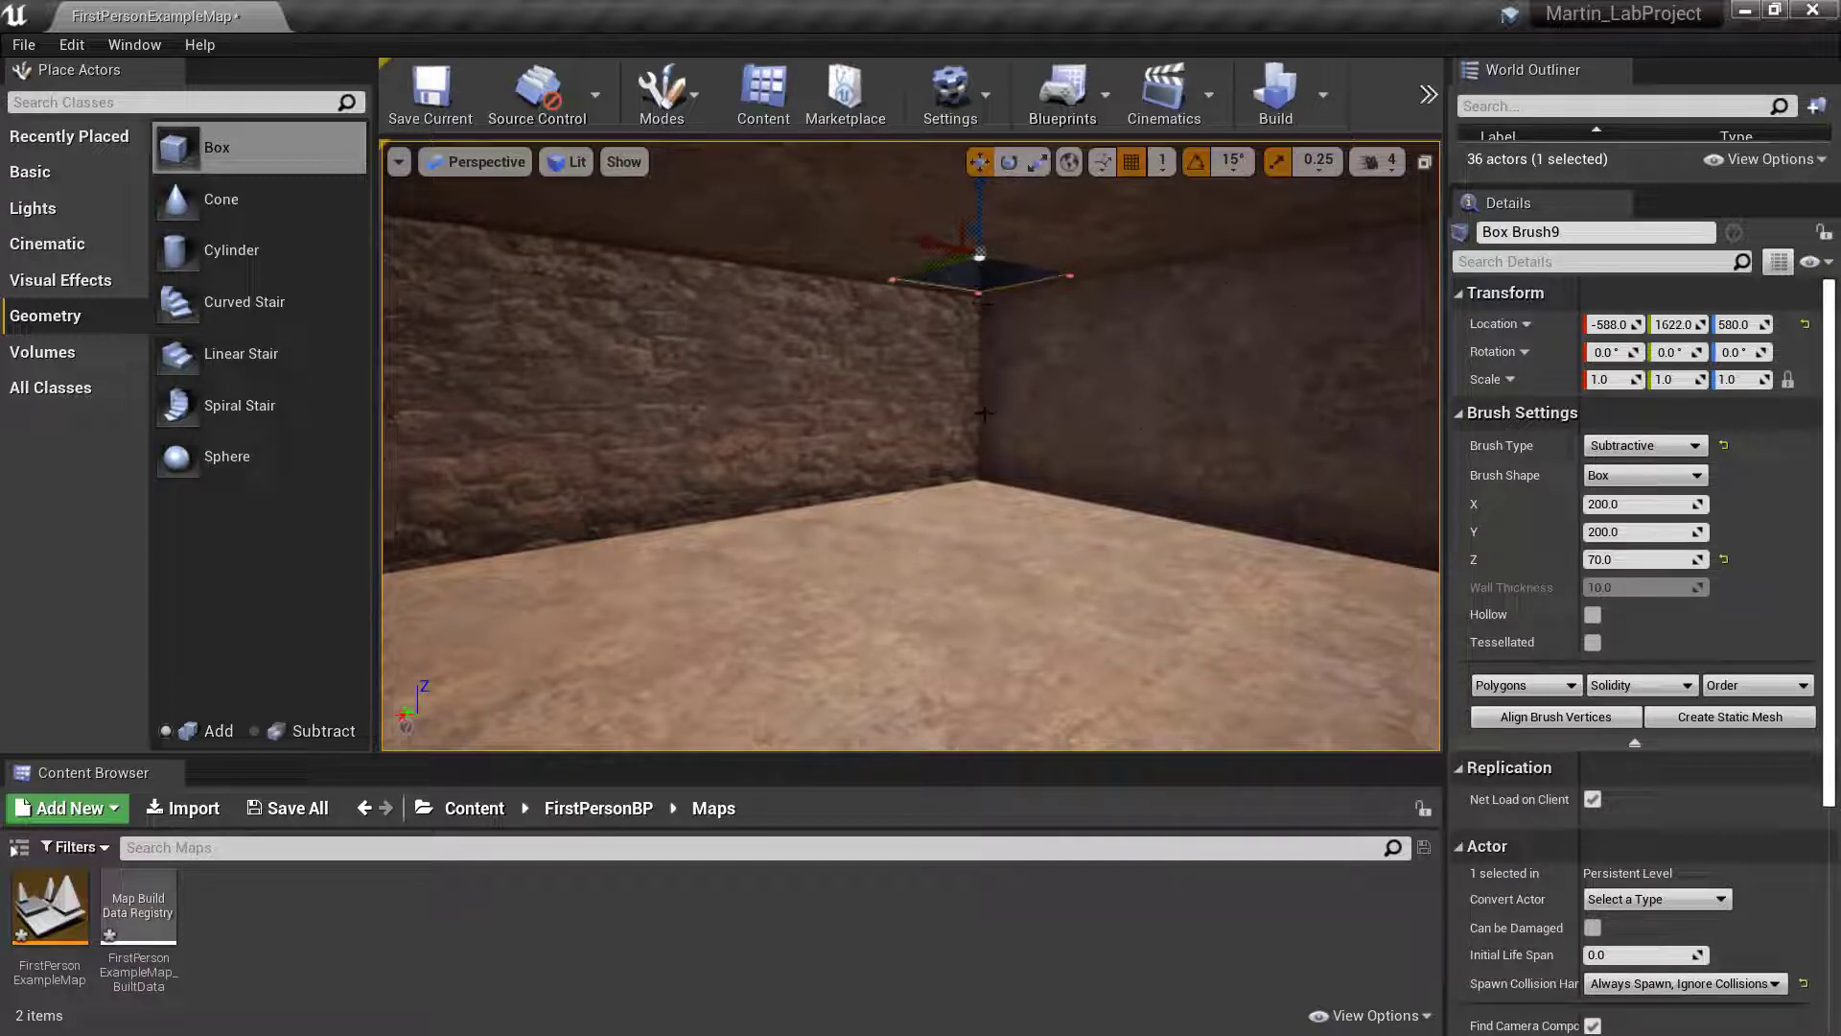
{"action": "right_click_drag", "start_coordinate": [985, 413], "coordinate": [993, 387]}
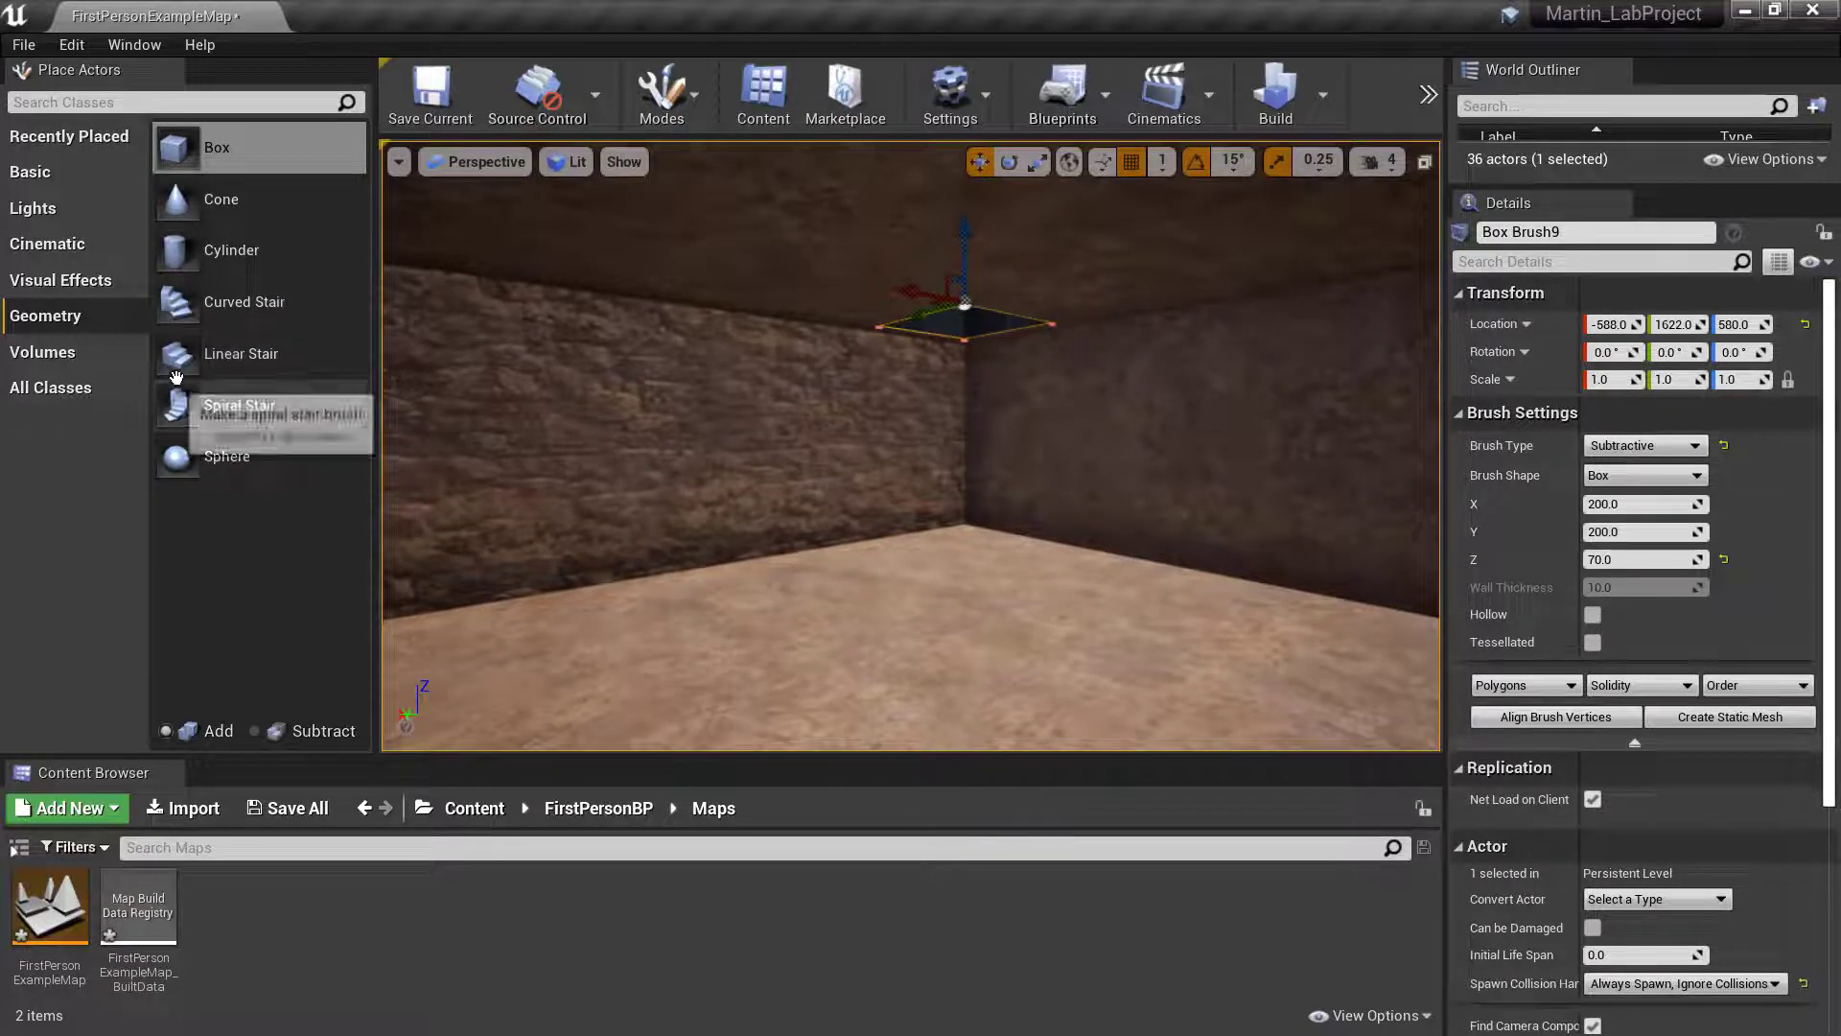
- Add a Linear Stair brush on the lower storey's floor near the opening and rotate it 90° about Z
{"action": "mouse_move", "coordinate": [183, 356]}
{"action": "left_mouse_down"}
{"action": "mouse_move", "coordinate": [489, 407]}
{"action": "mouse_move", "coordinate": [1136, 586]}
{"action": "mouse_move", "coordinate": [1046, 578]}
{"action": "mouse_move", "coordinate": [1065, 580]}
{"action": "left_mouse_up"}
{"action": "key", "text": "e"}
{"action": "mouse_move", "coordinate": [1182, 580]}
{"action": "left_mouse_down"}
{"action": "mouse_move", "coordinate": [1026, 578]}
{"action": "mouse_move", "coordinate": [980, 596]}
{"action": "mouse_move", "coordinate": [1046, 554]}
{"action": "left_mouse_up"}
- Move the linear stair away from the wall to about X -519, Y 1180, Z 195
{"action": "key", "text": "w"}
{"action": "mouse_move", "coordinate": [1047, 554]}
{"action": "right_mouse_down"}
{"action": "mouse_move", "coordinate": [1238, 541]}
{"action": "mouse_move", "coordinate": [1179, 546]}
{"action": "right_mouse_up"}
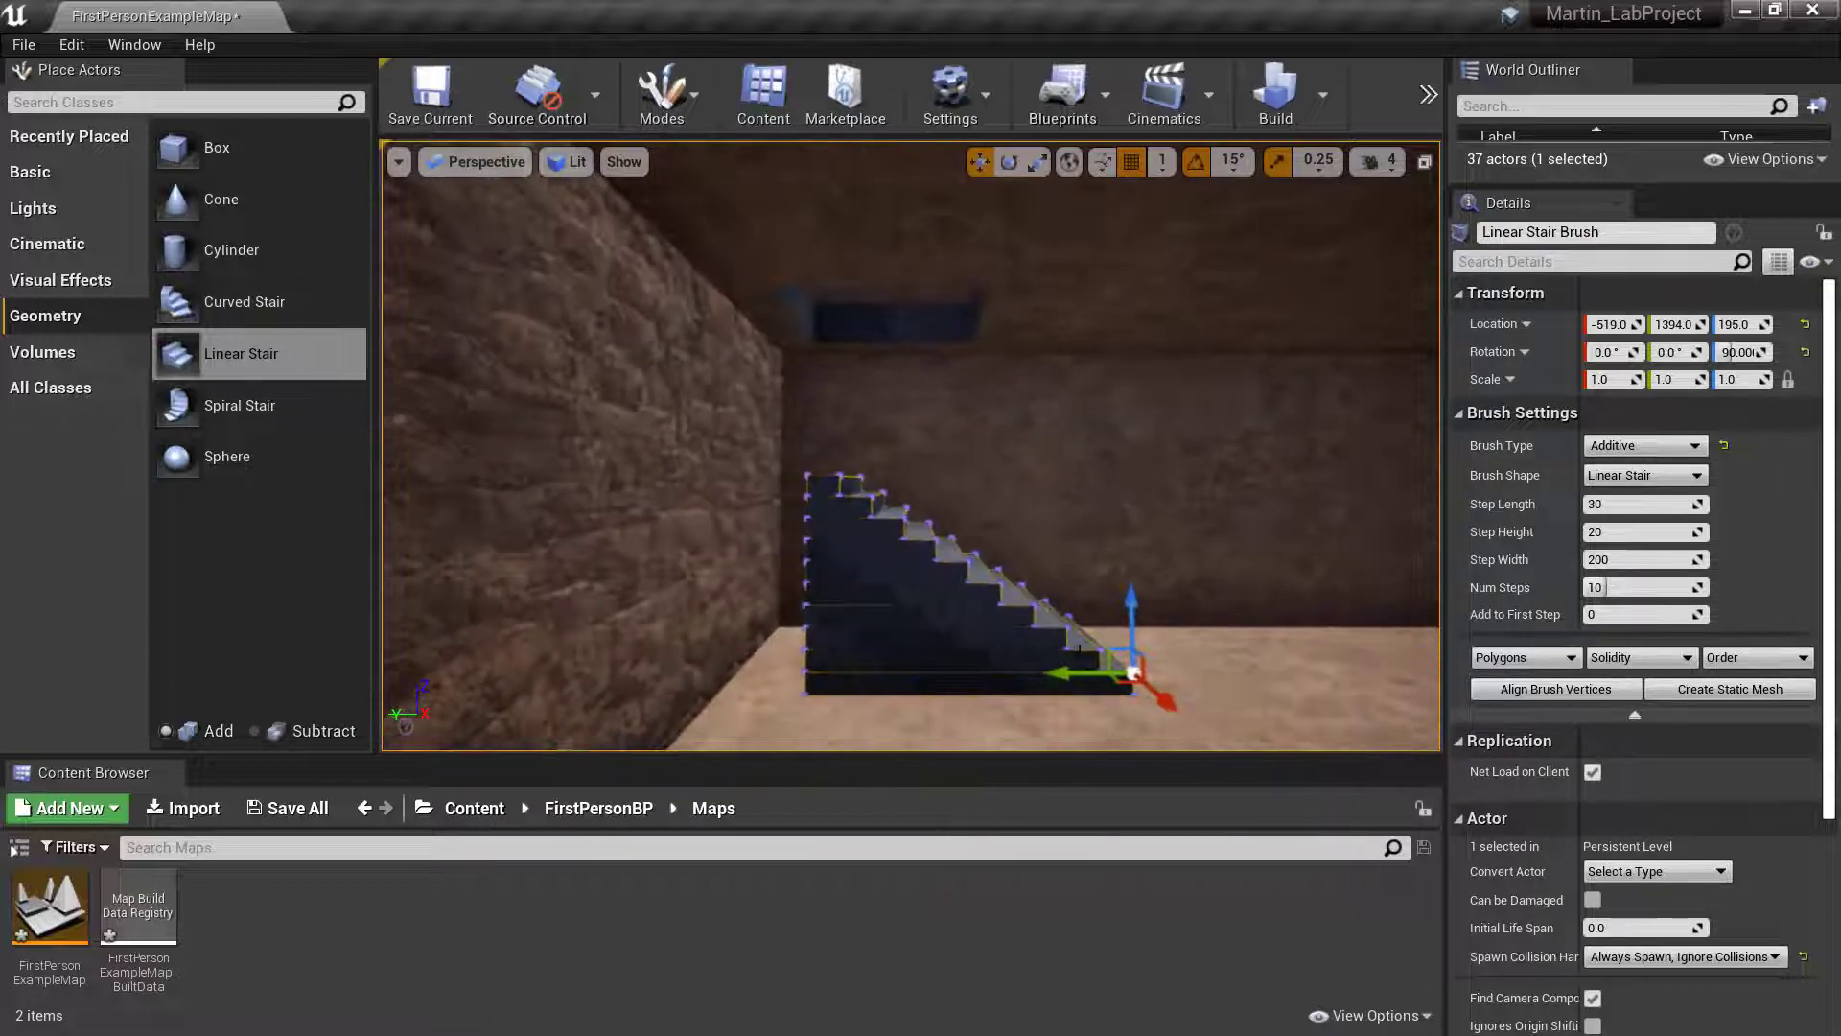
{"action": "left_click_drag", "start_coordinate": [1059, 678], "coordinate": [1302, 672]}
{"action": "right_click_drag", "start_coordinate": [1303, 671], "coordinate": [1237, 683]}
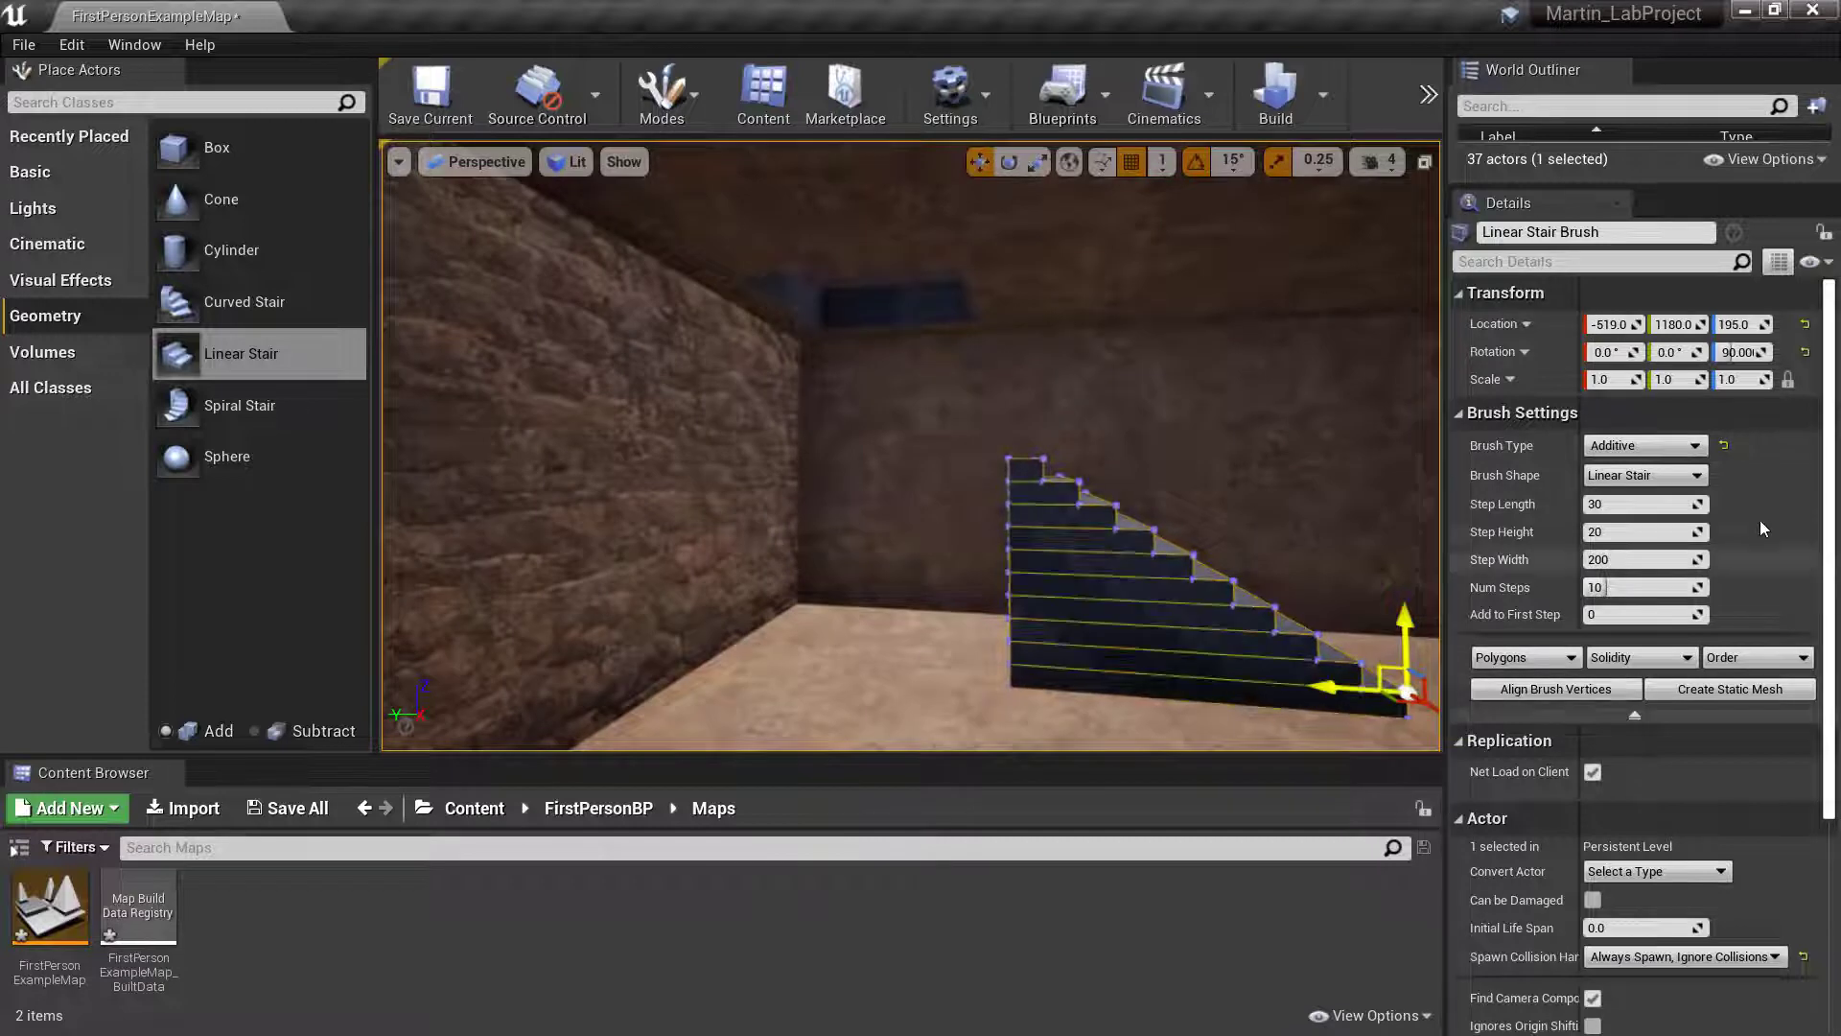
{"action": "key", "text": "d"}
{"action": "right_click_drag", "start_coordinate": [1308, 578], "coordinate": [1320, 579]}
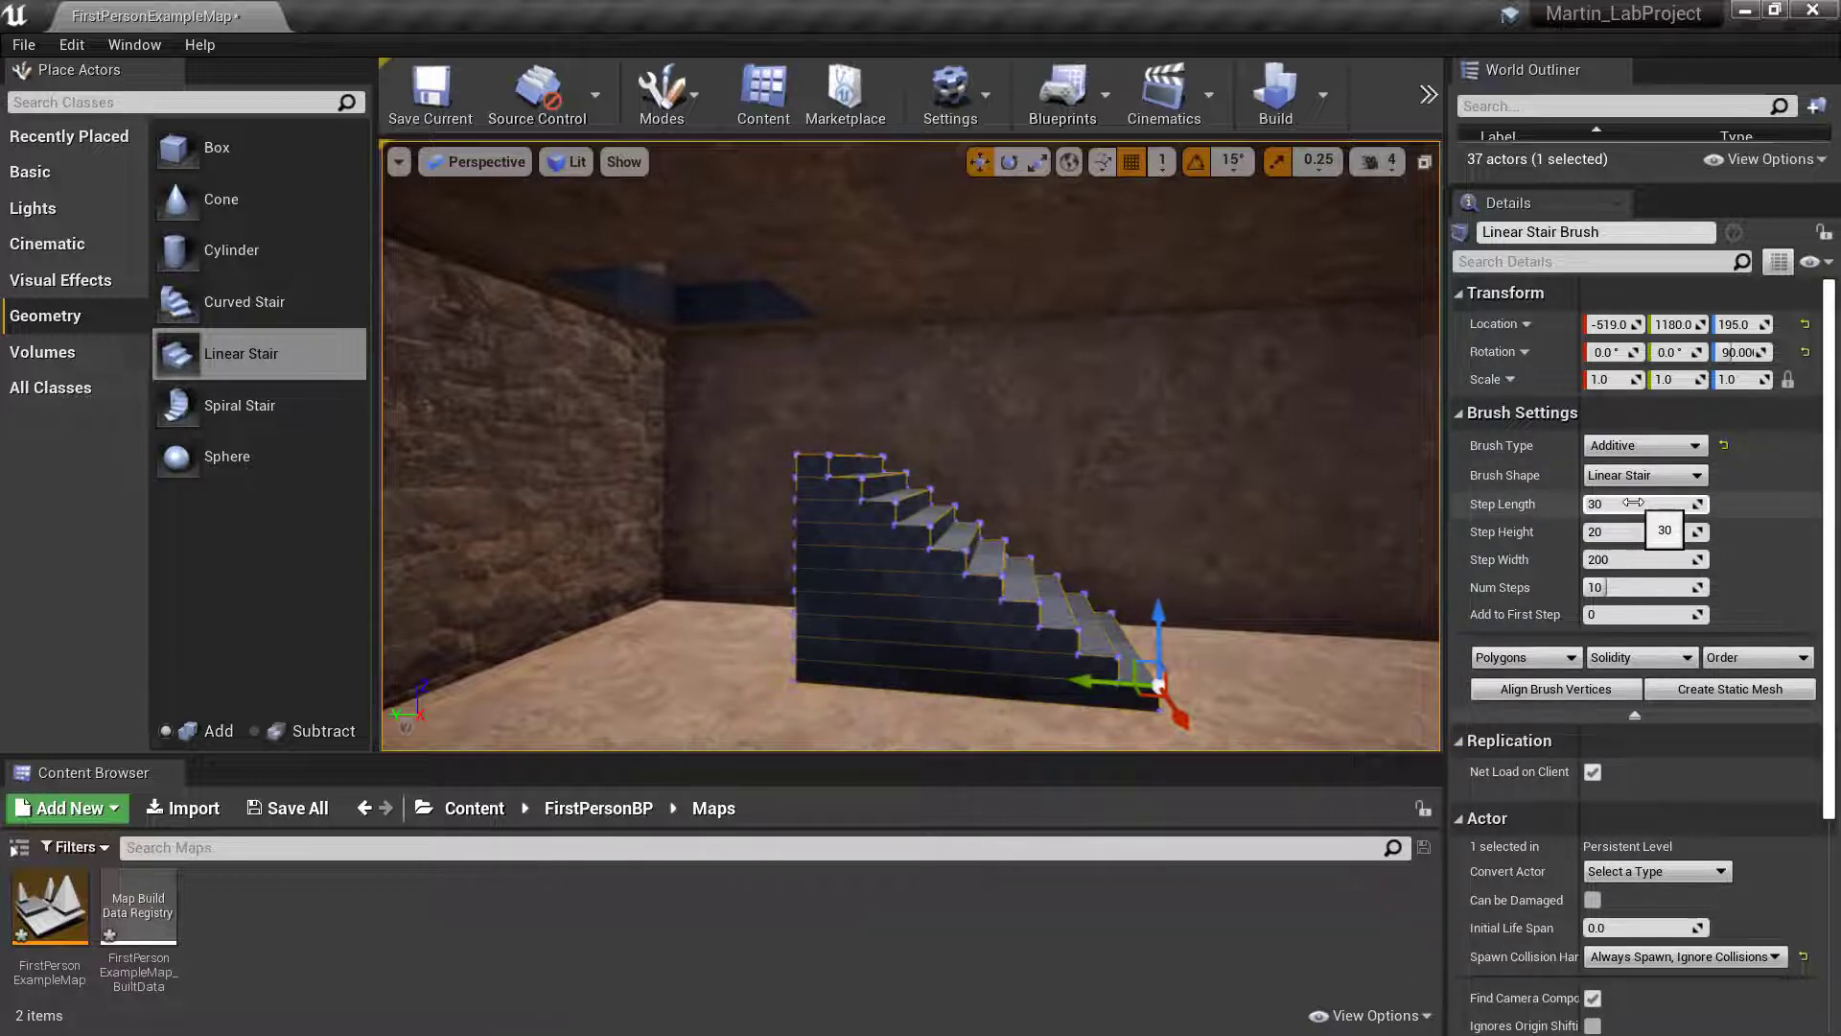
- Set the linear stair's step length to 40
{"action": "left_click_drag", "start_coordinate": [1639, 503], "coordinate": [1665, 504]}
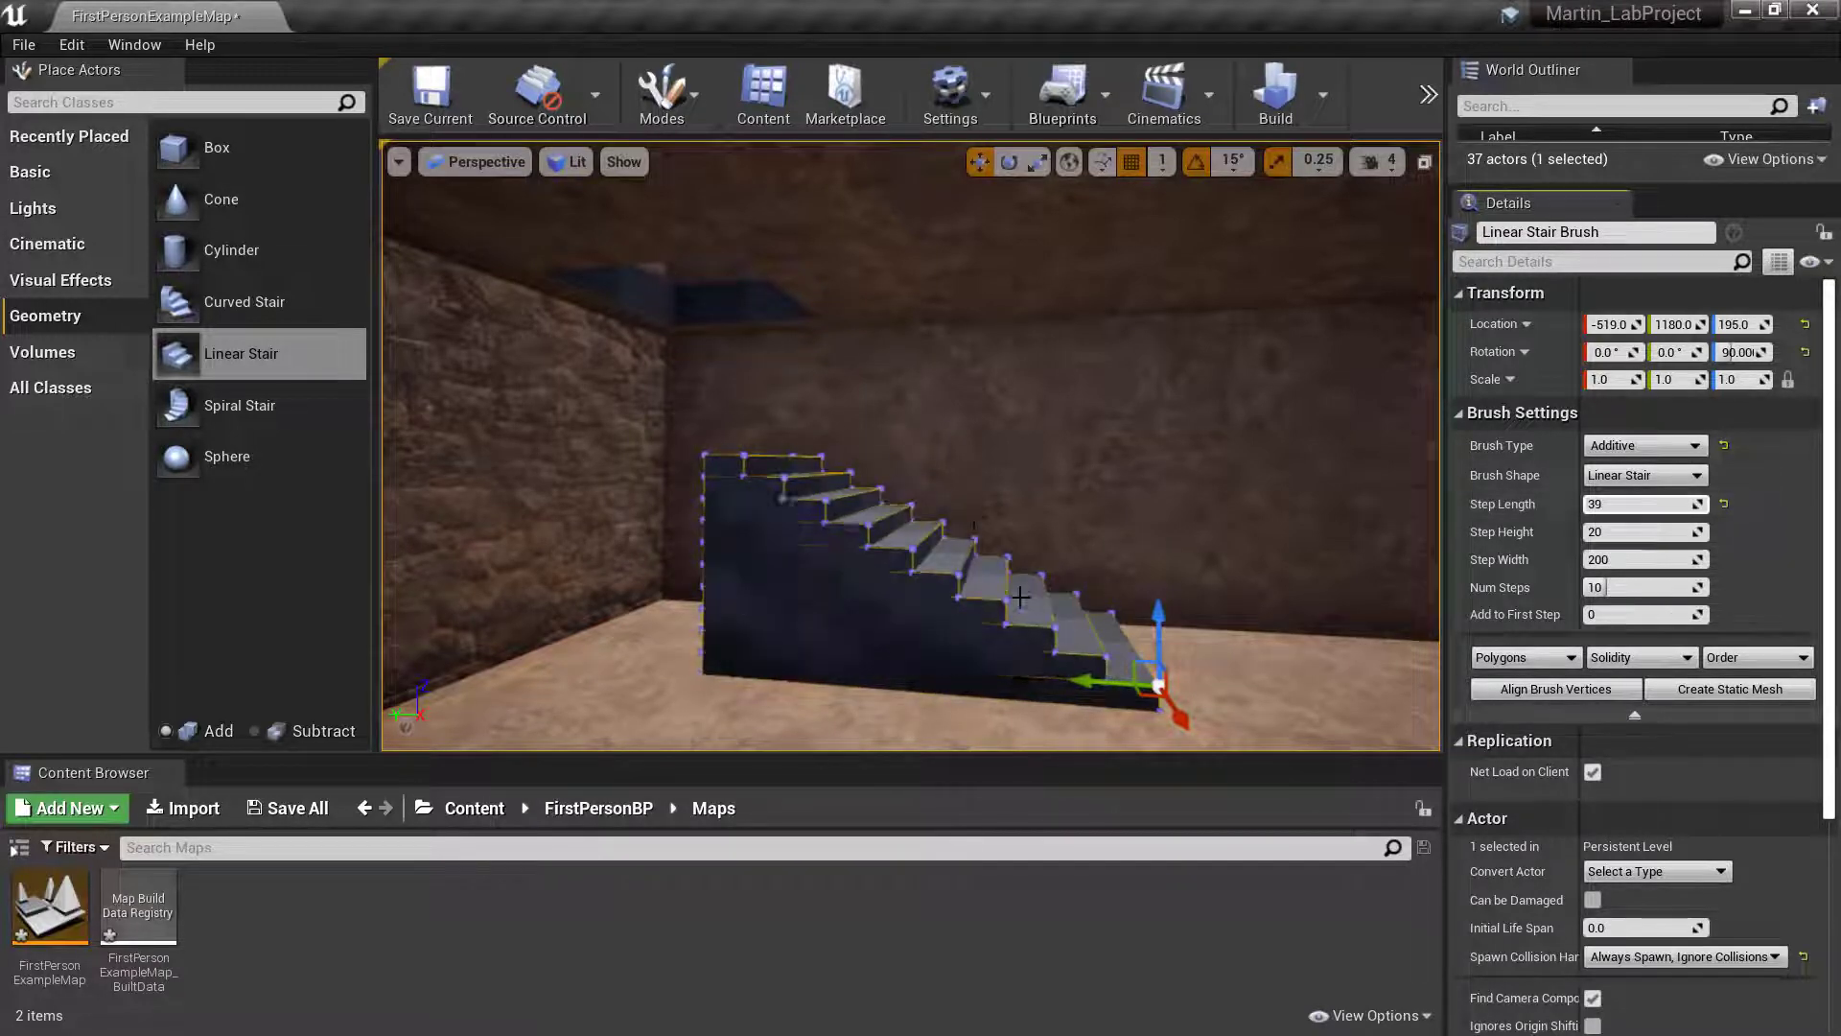
{"action": "left_click", "coordinate": [1642, 504]}
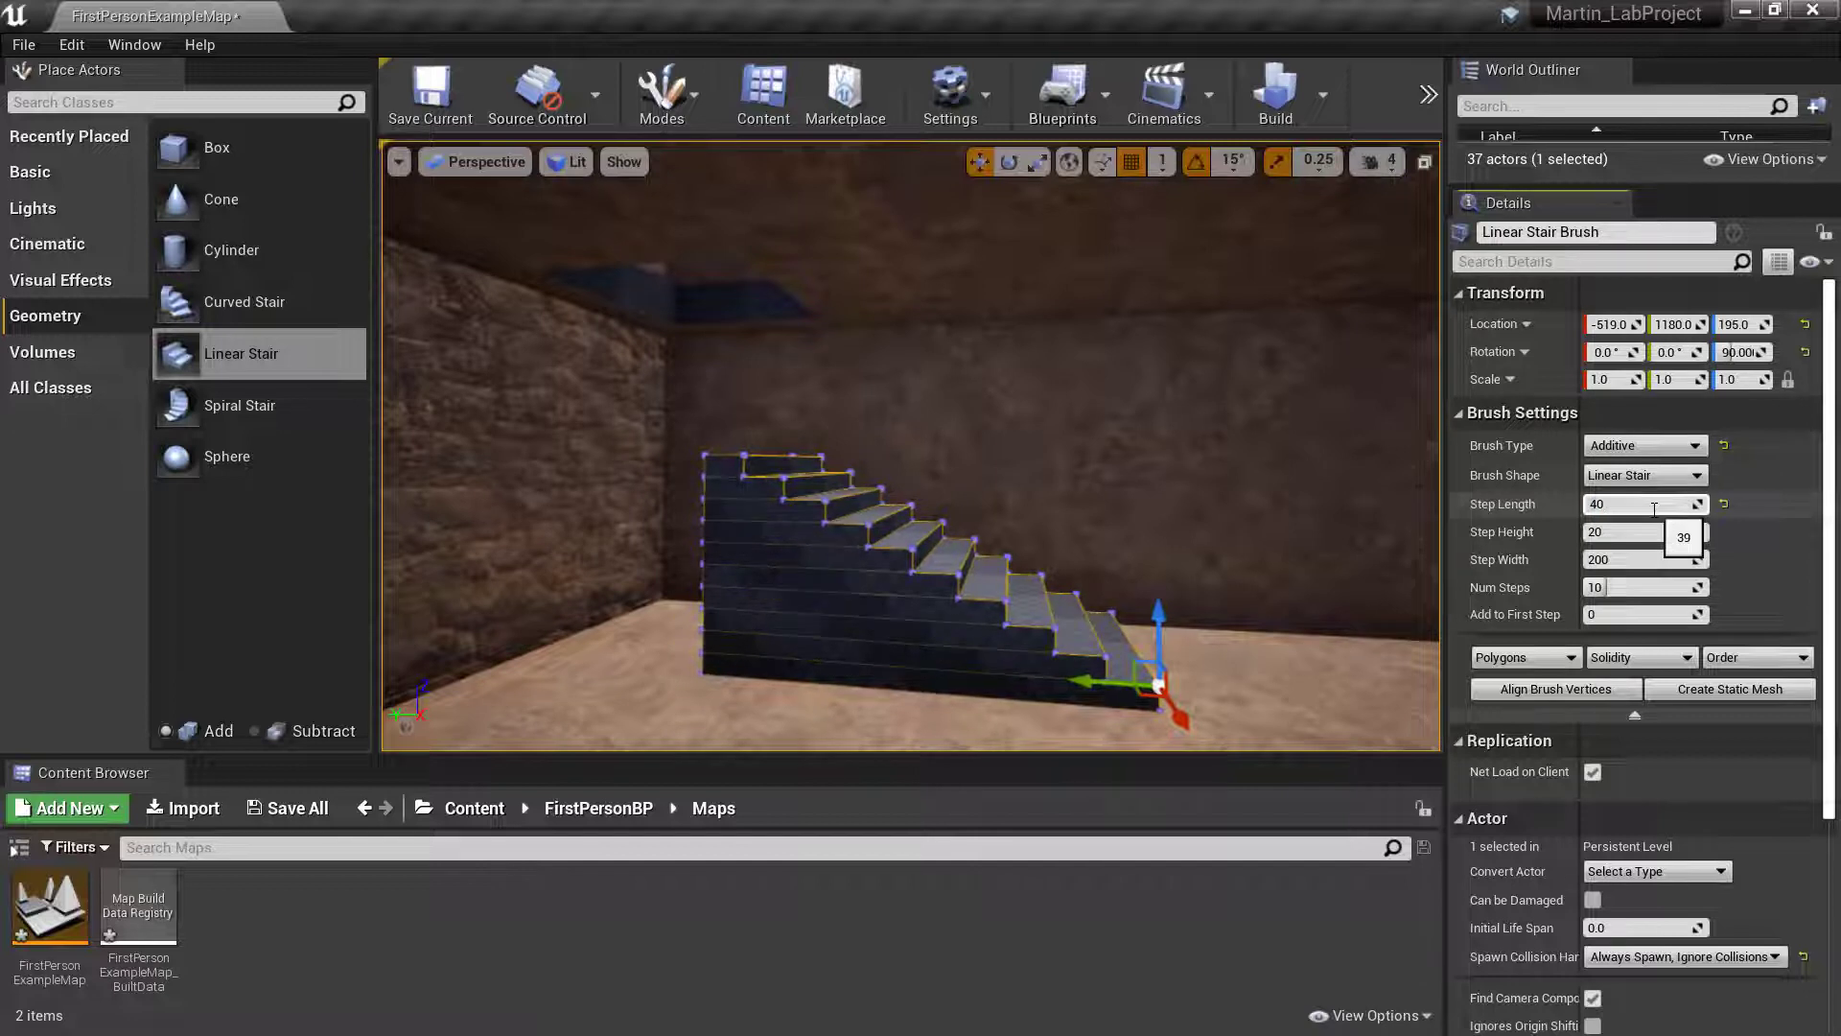
{"action": "type", "text": "40"}
{"action": "key", "text": "Return"}
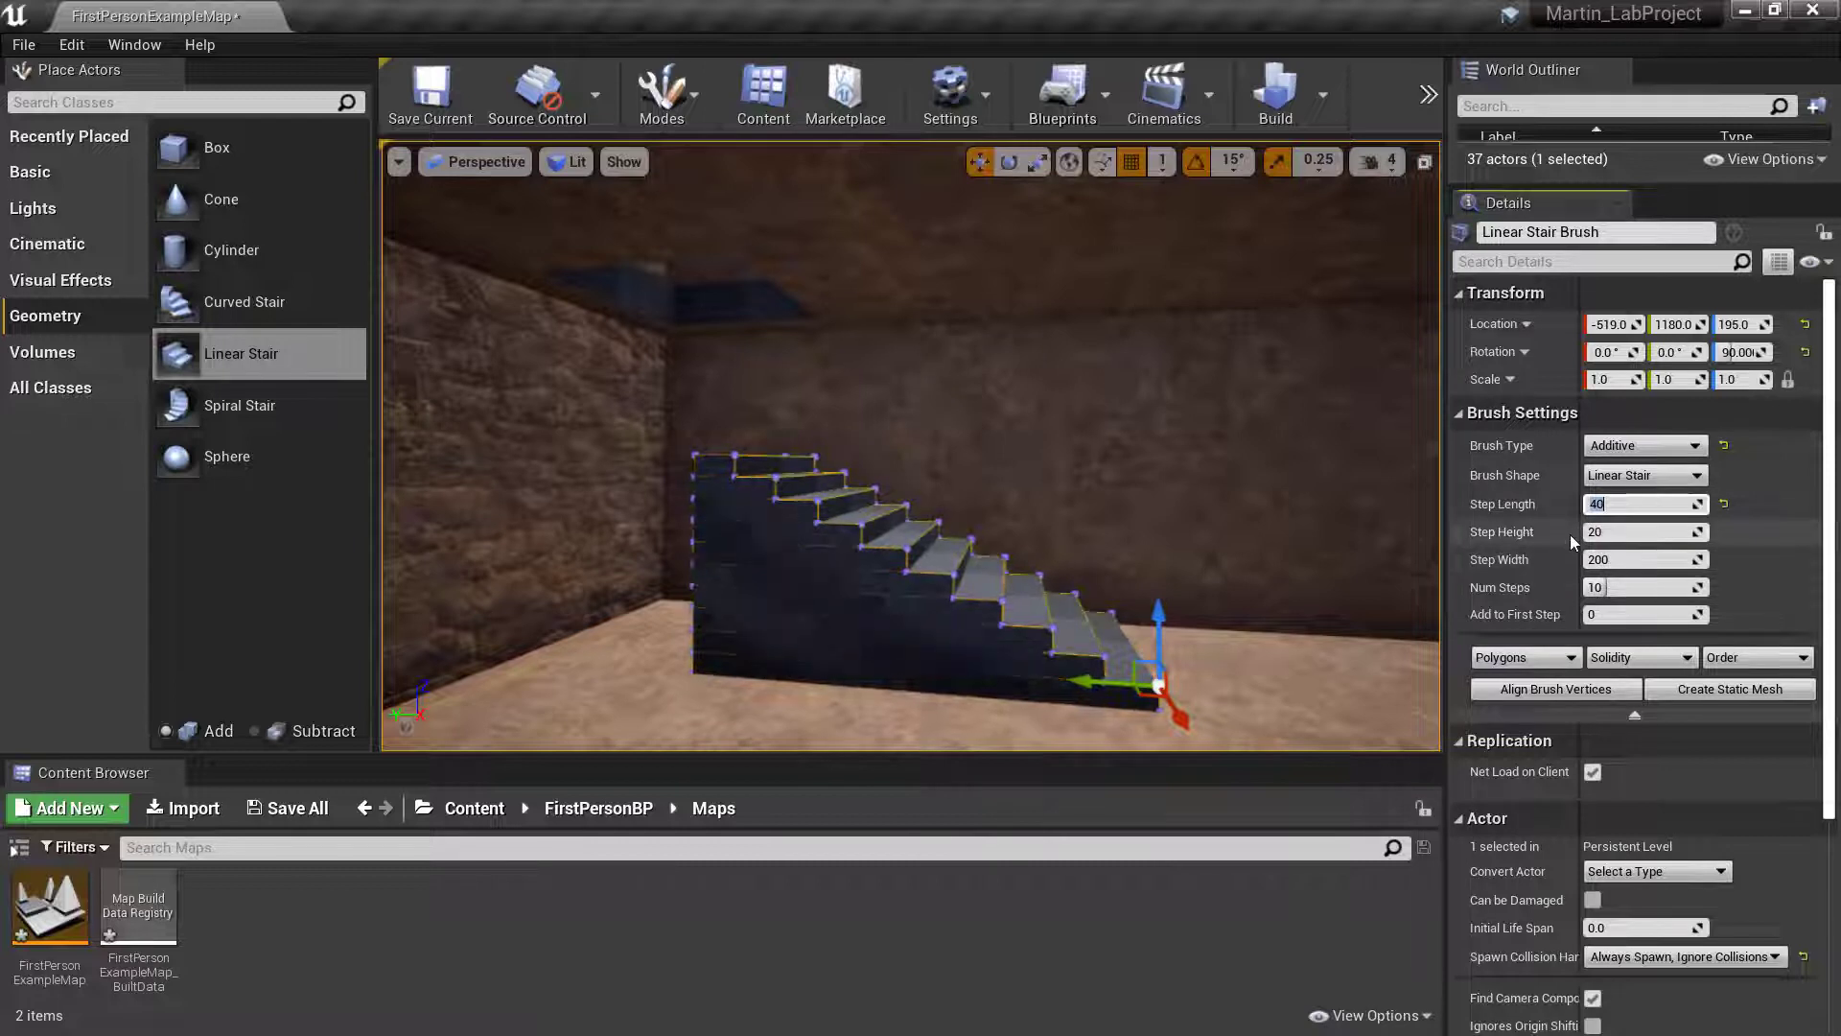
- Try a step height of 60 on the linear stair and set it back to 20
{"action": "left_click", "coordinate": [1609, 533]}
{"action": "left_click", "coordinate": [1607, 533]}
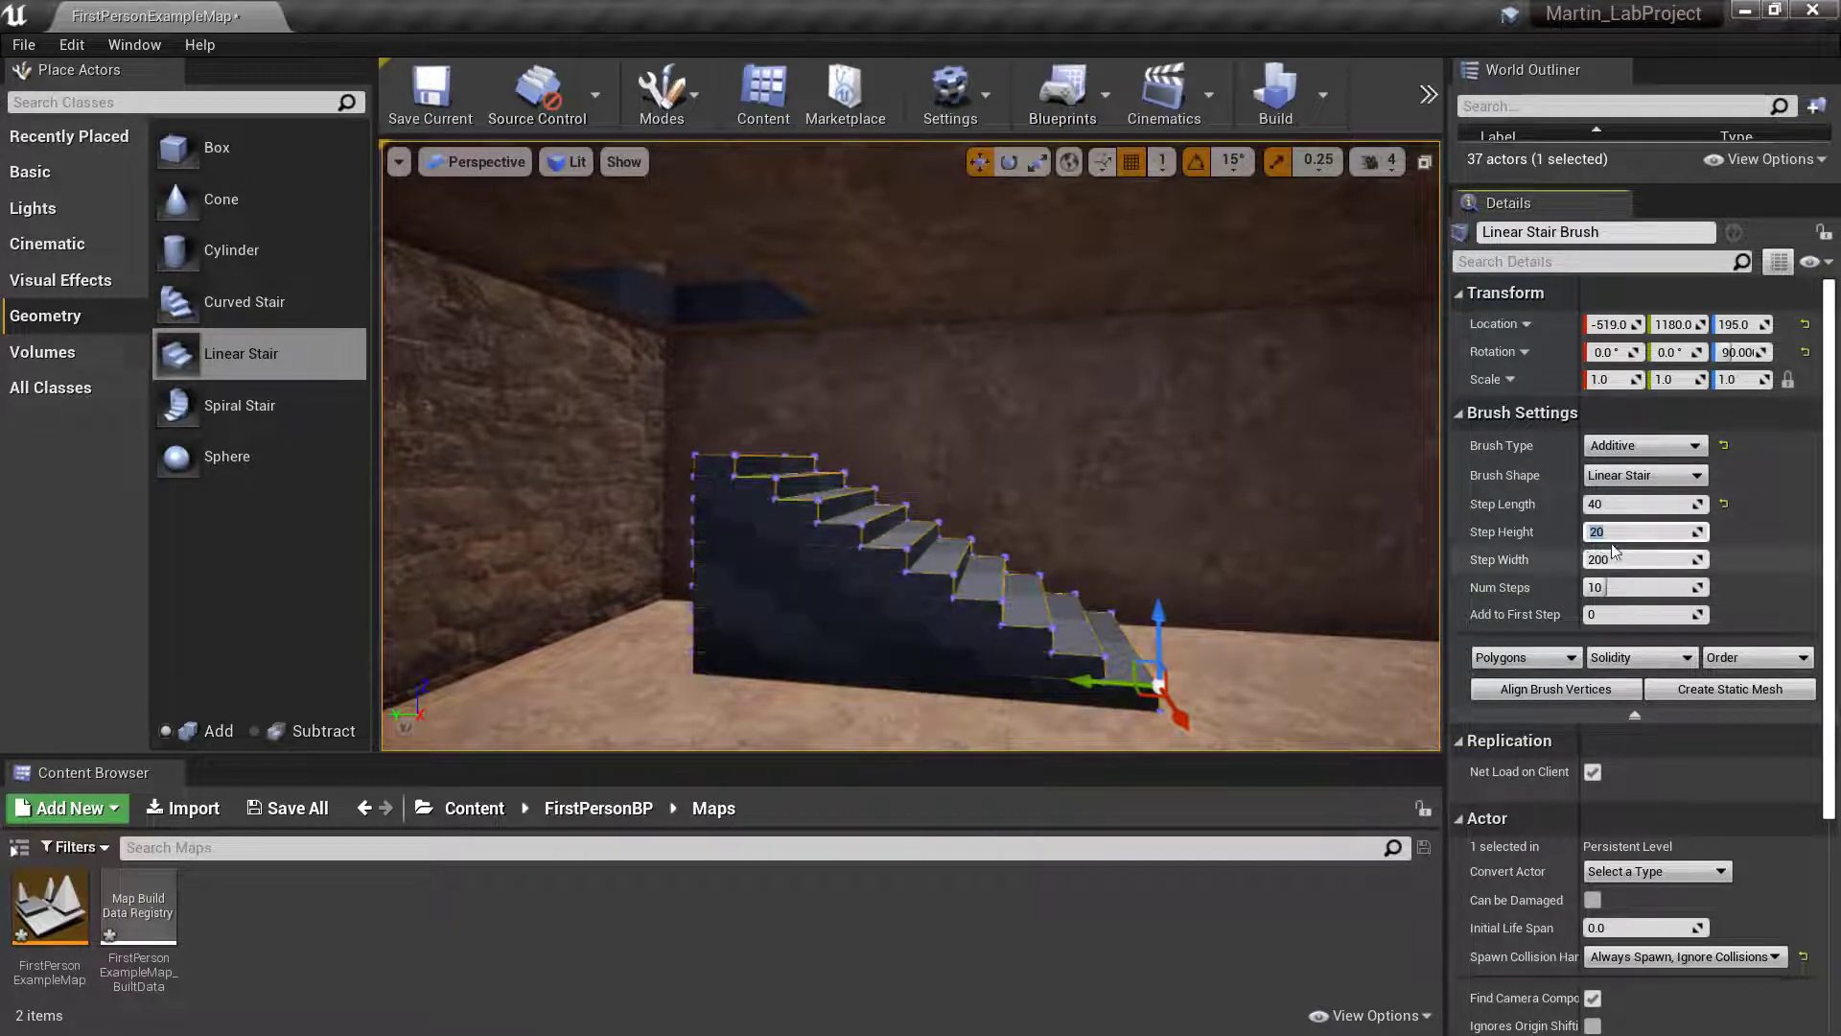
{"action": "type", "text": "60"}
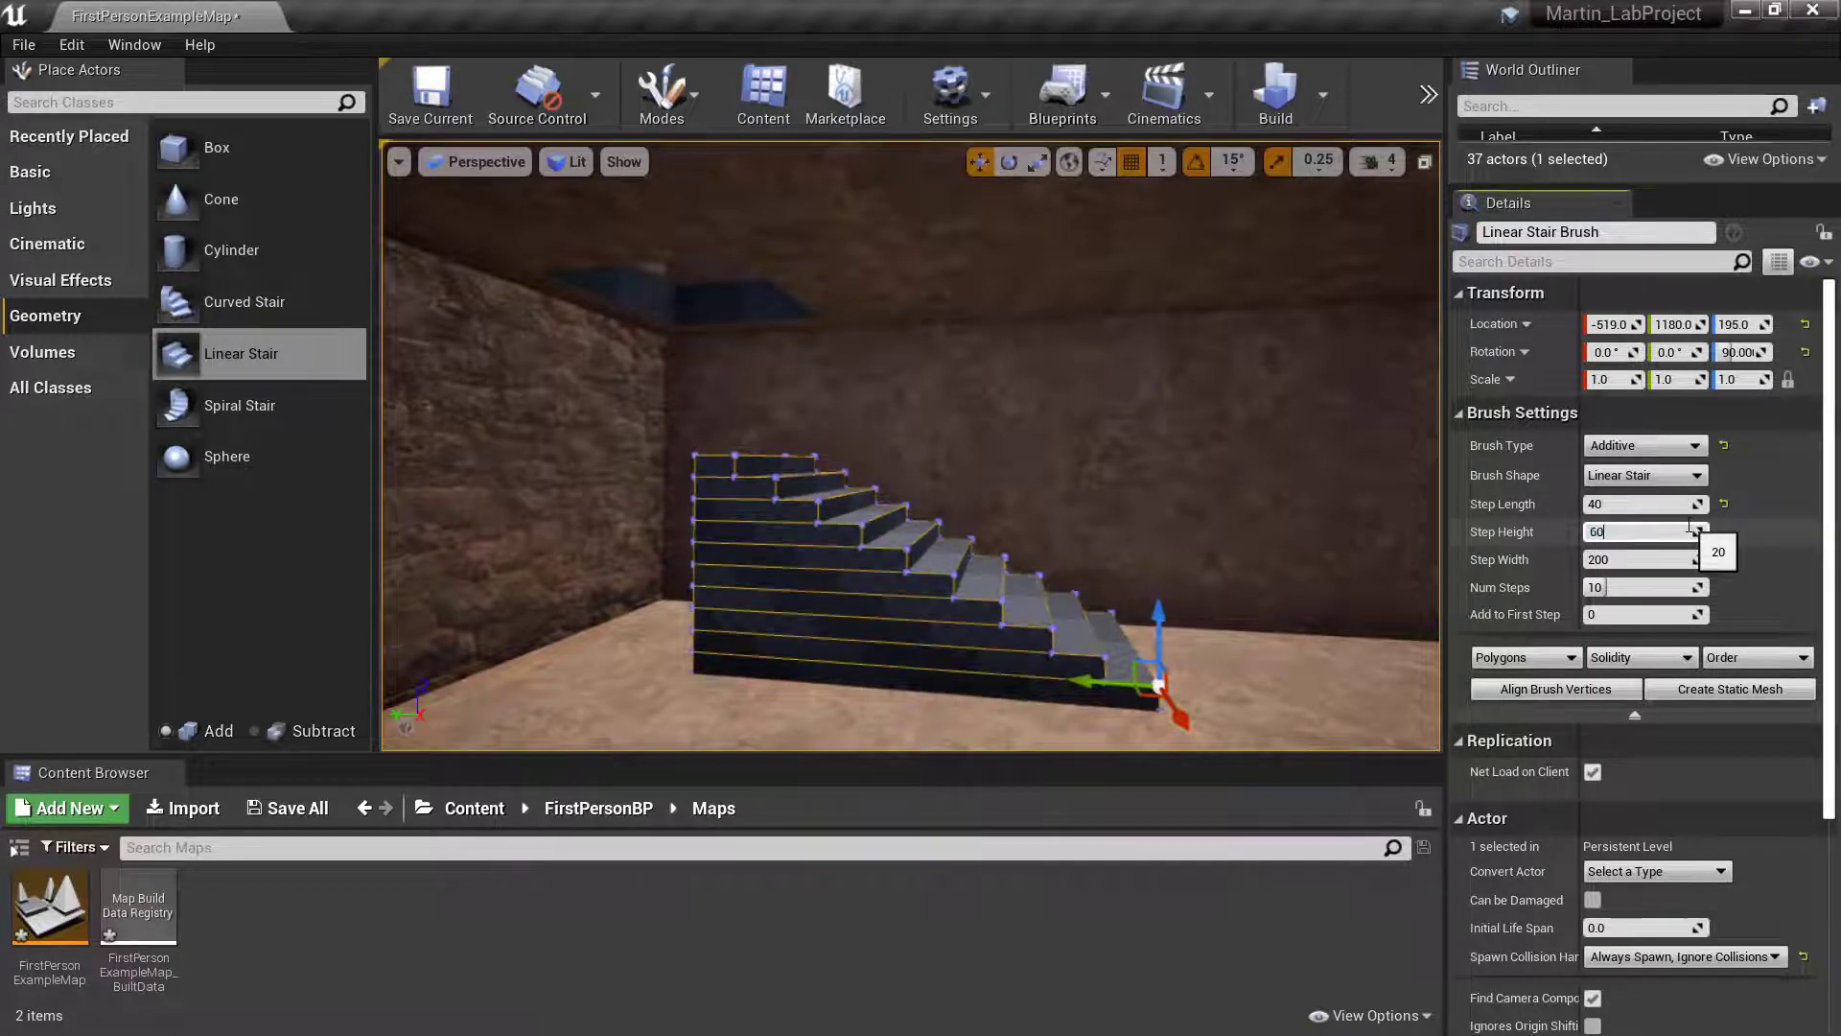
{"action": "key", "text": "Return"}
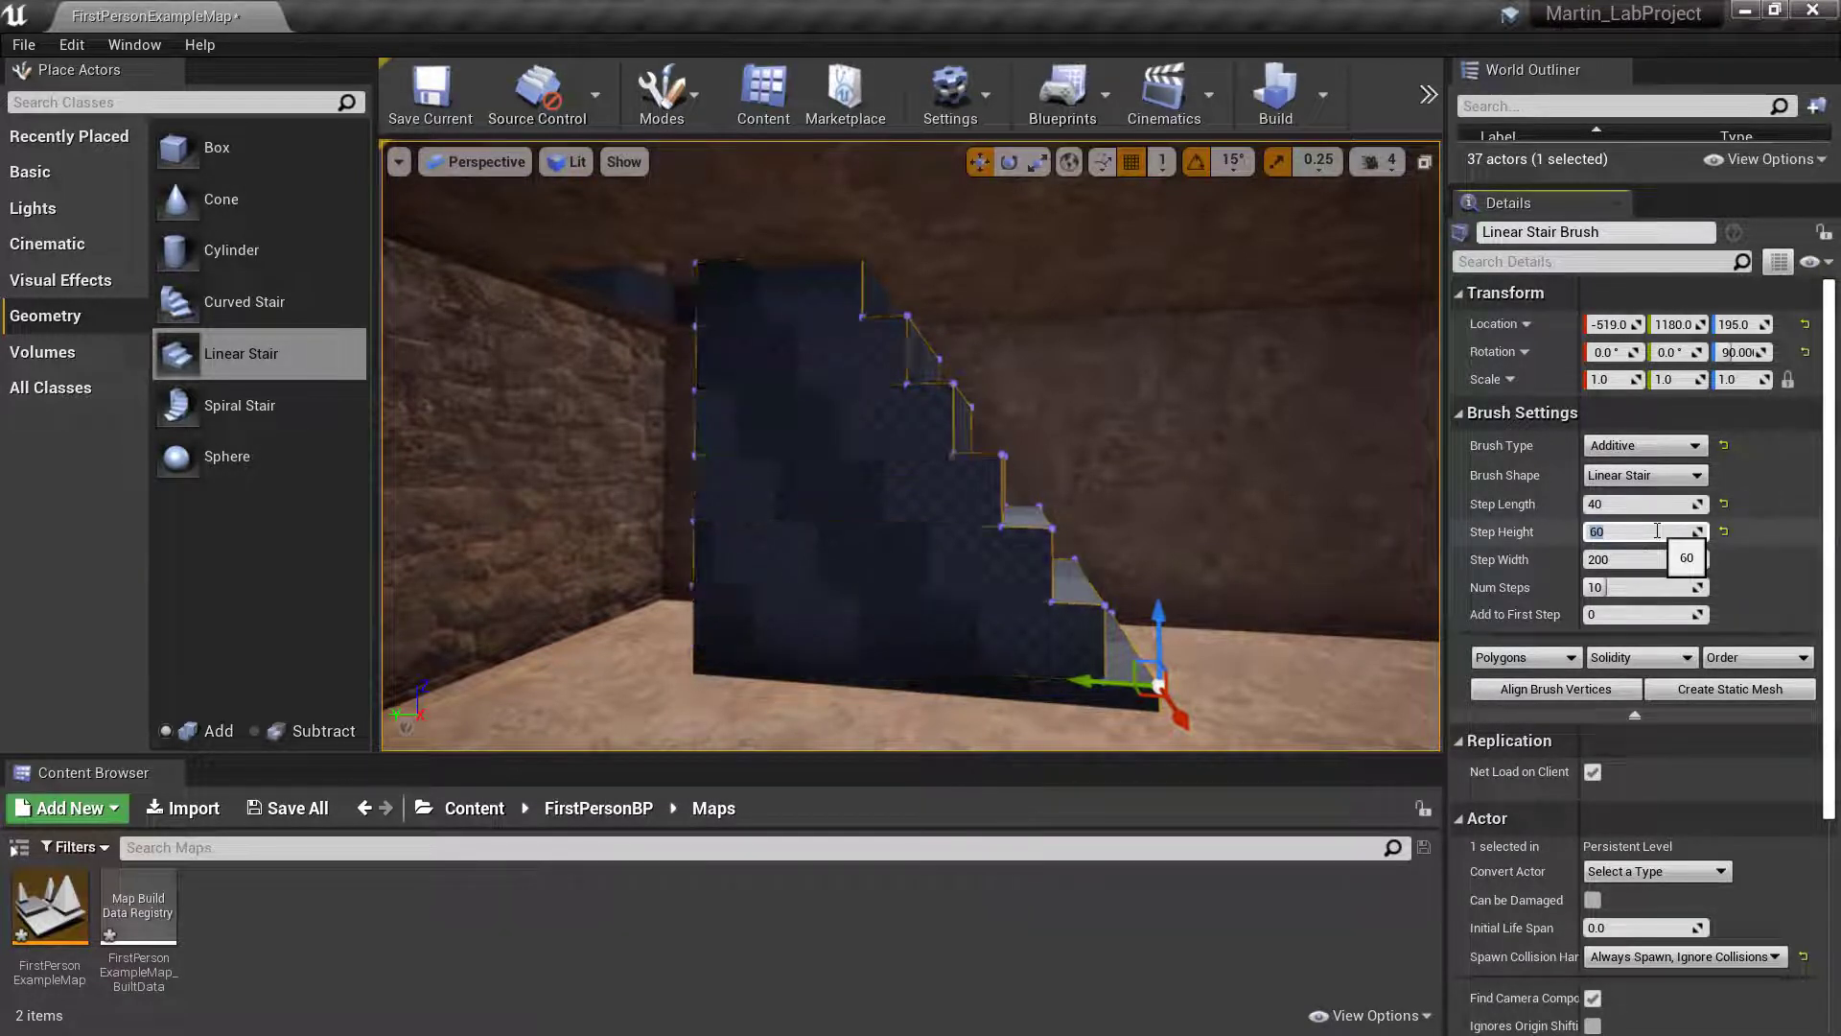
{"action": "type", "text": "20"}
{"action": "key", "text": "Return"}
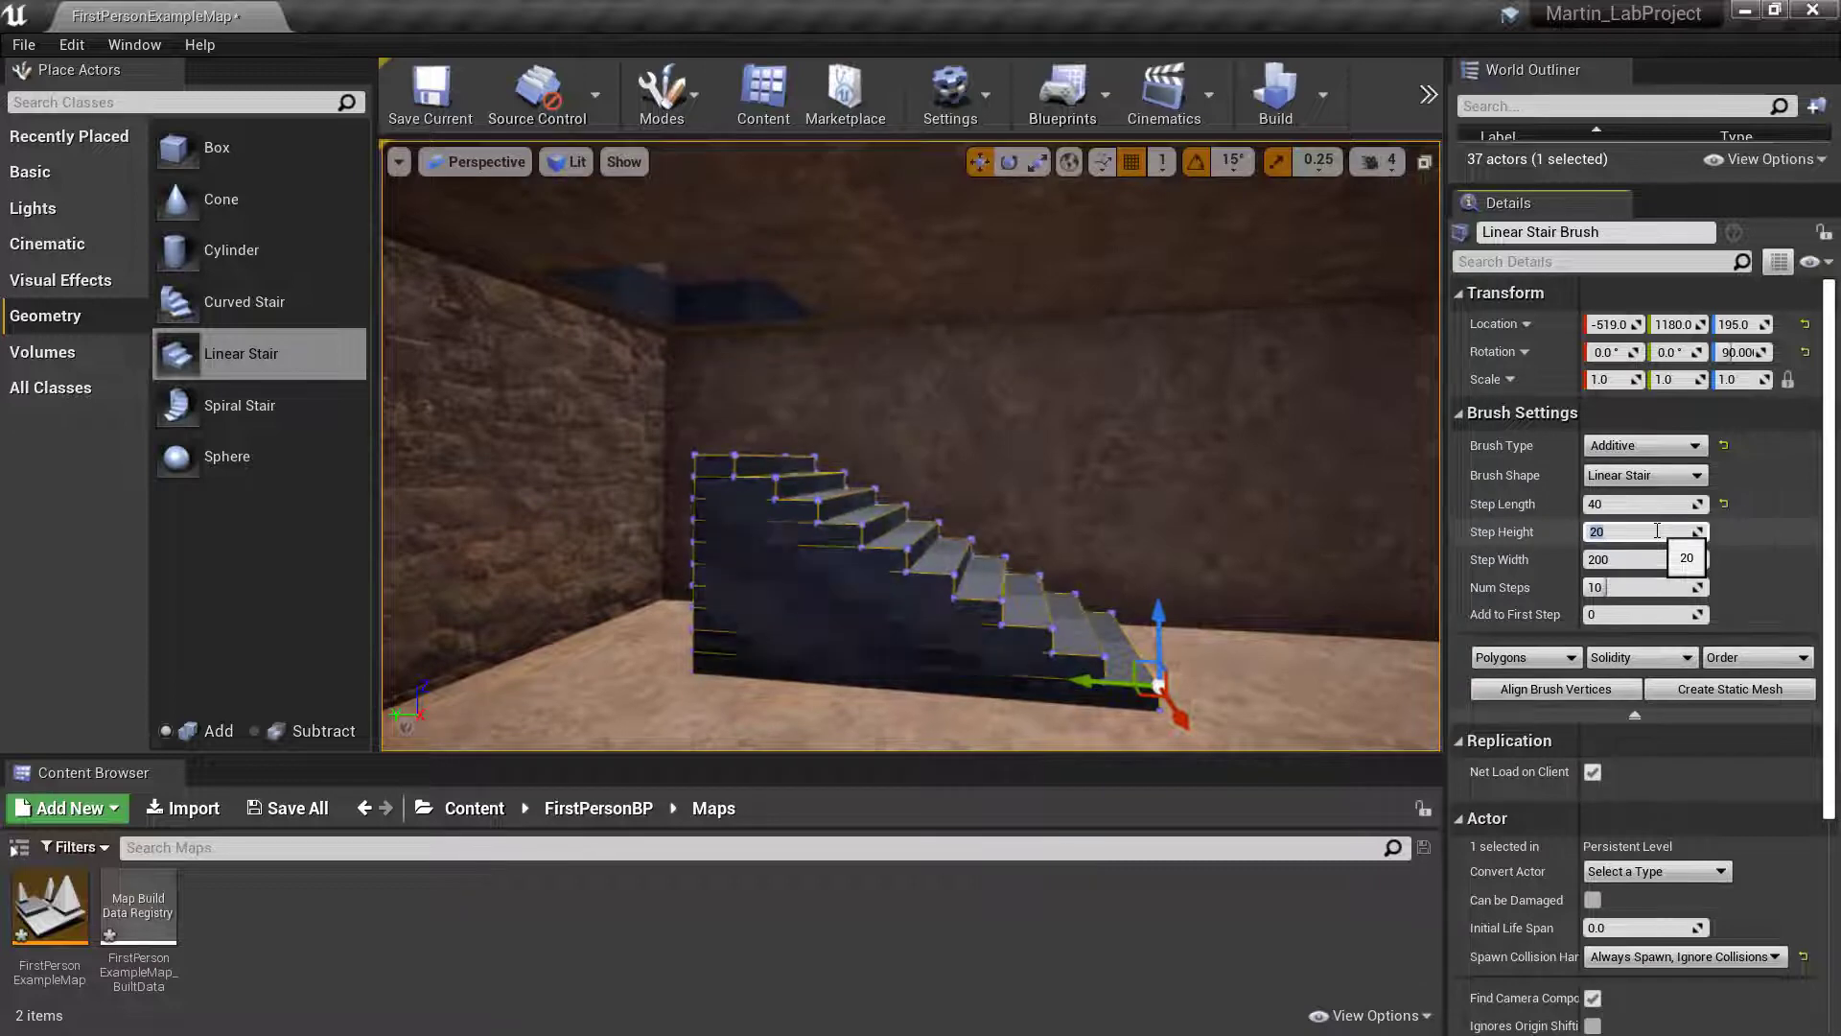
{"action": "key", "text": "Tab"}
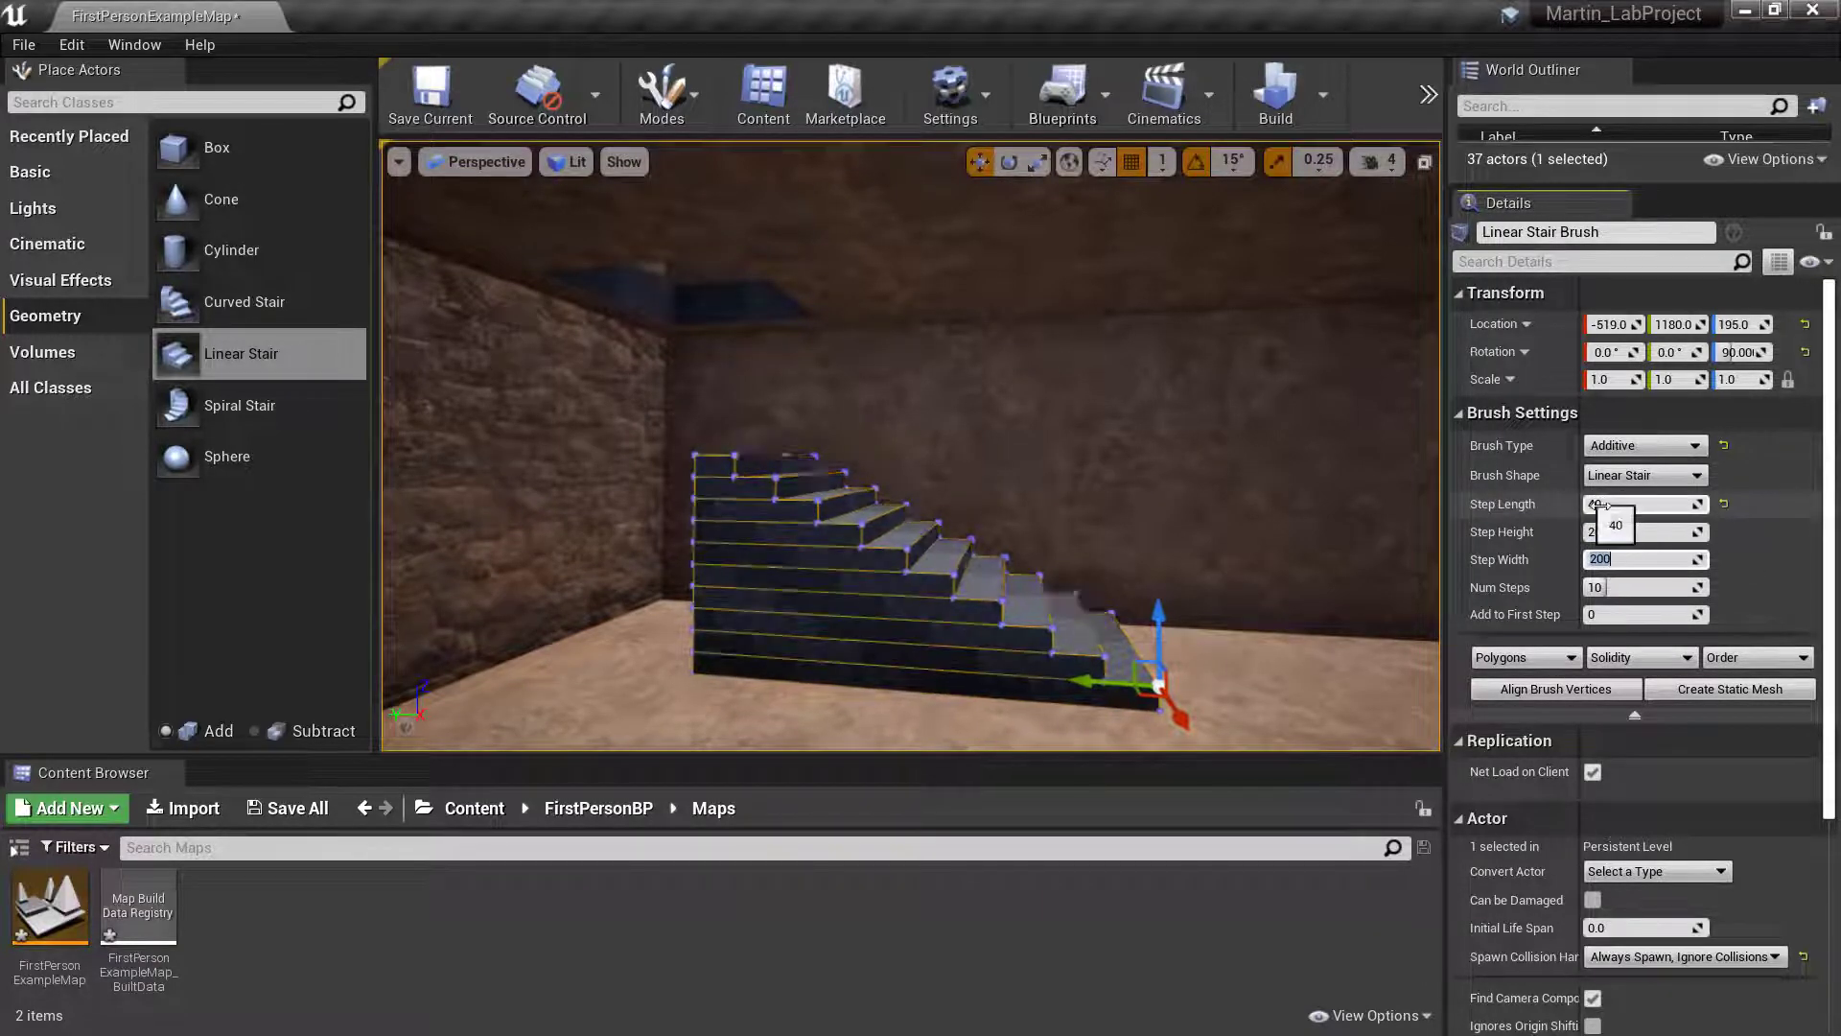
- Try the default step length of 30 on the linear stair and set it back to 40
{"action": "left_click", "coordinate": [1723, 504]}
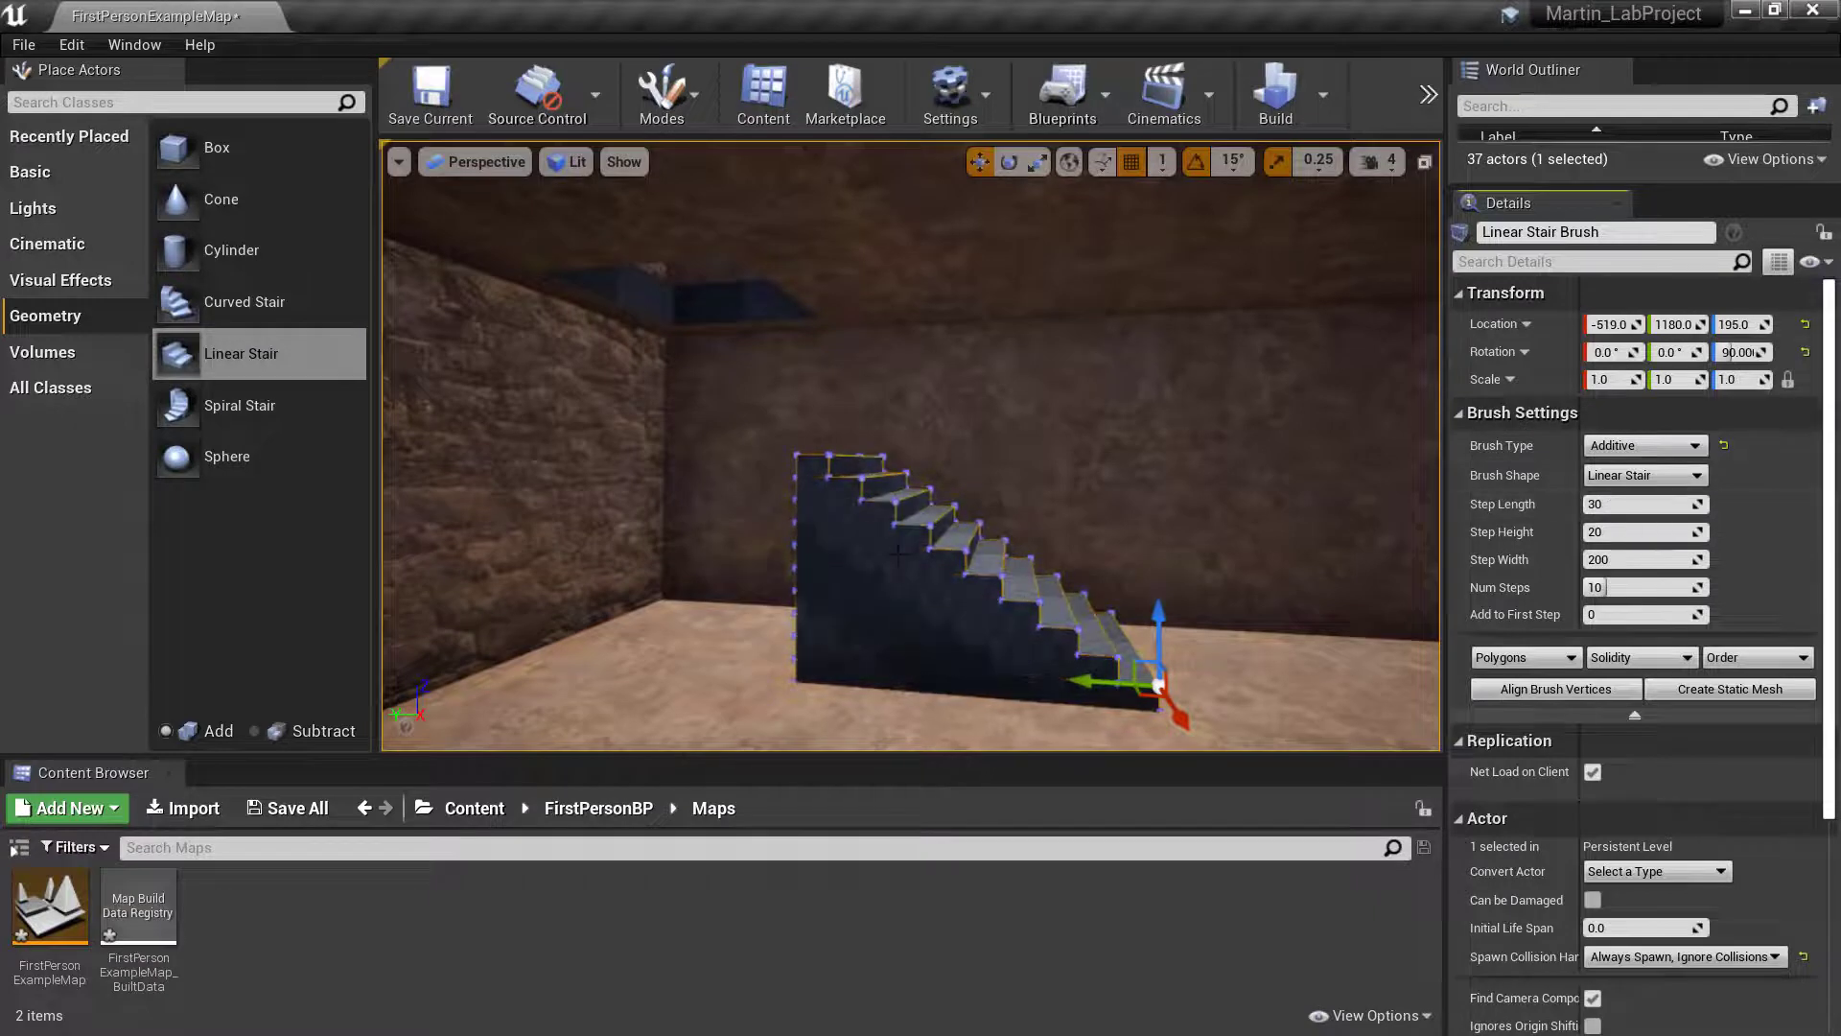
{"action": "left_click", "coordinate": [1674, 502]}
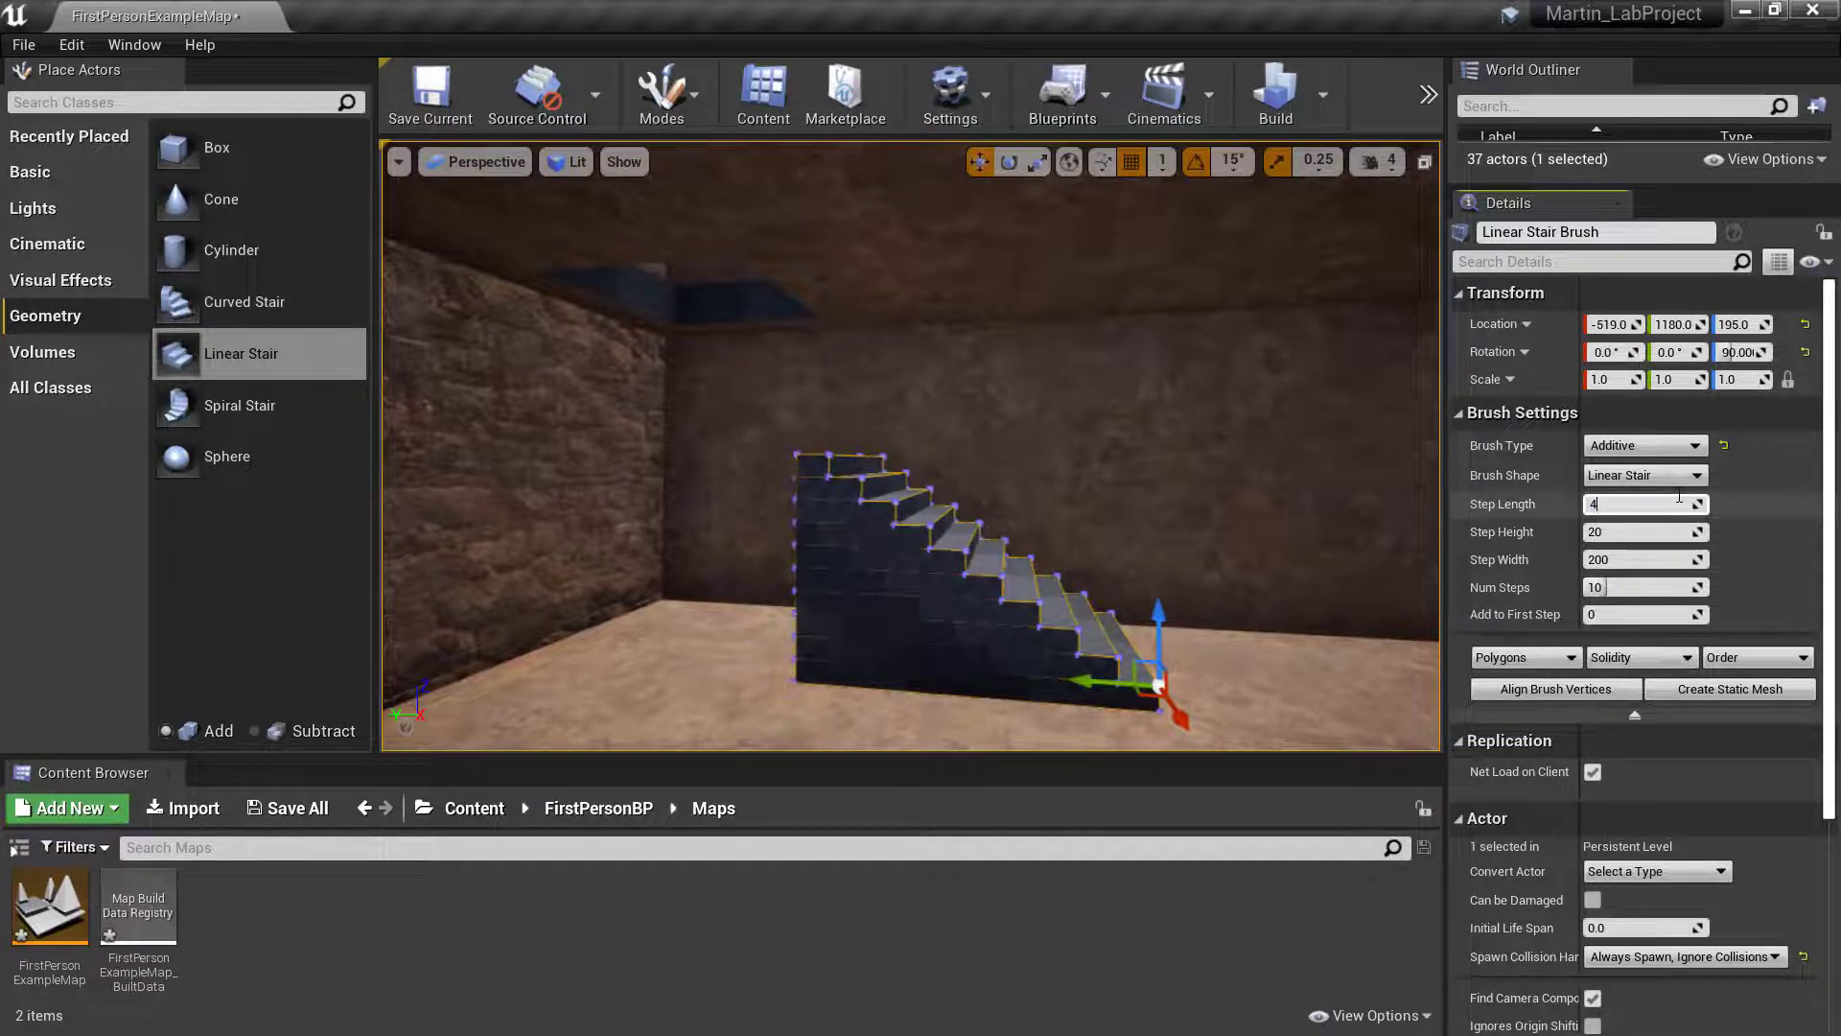
{"action": "key", "text": "Return"}
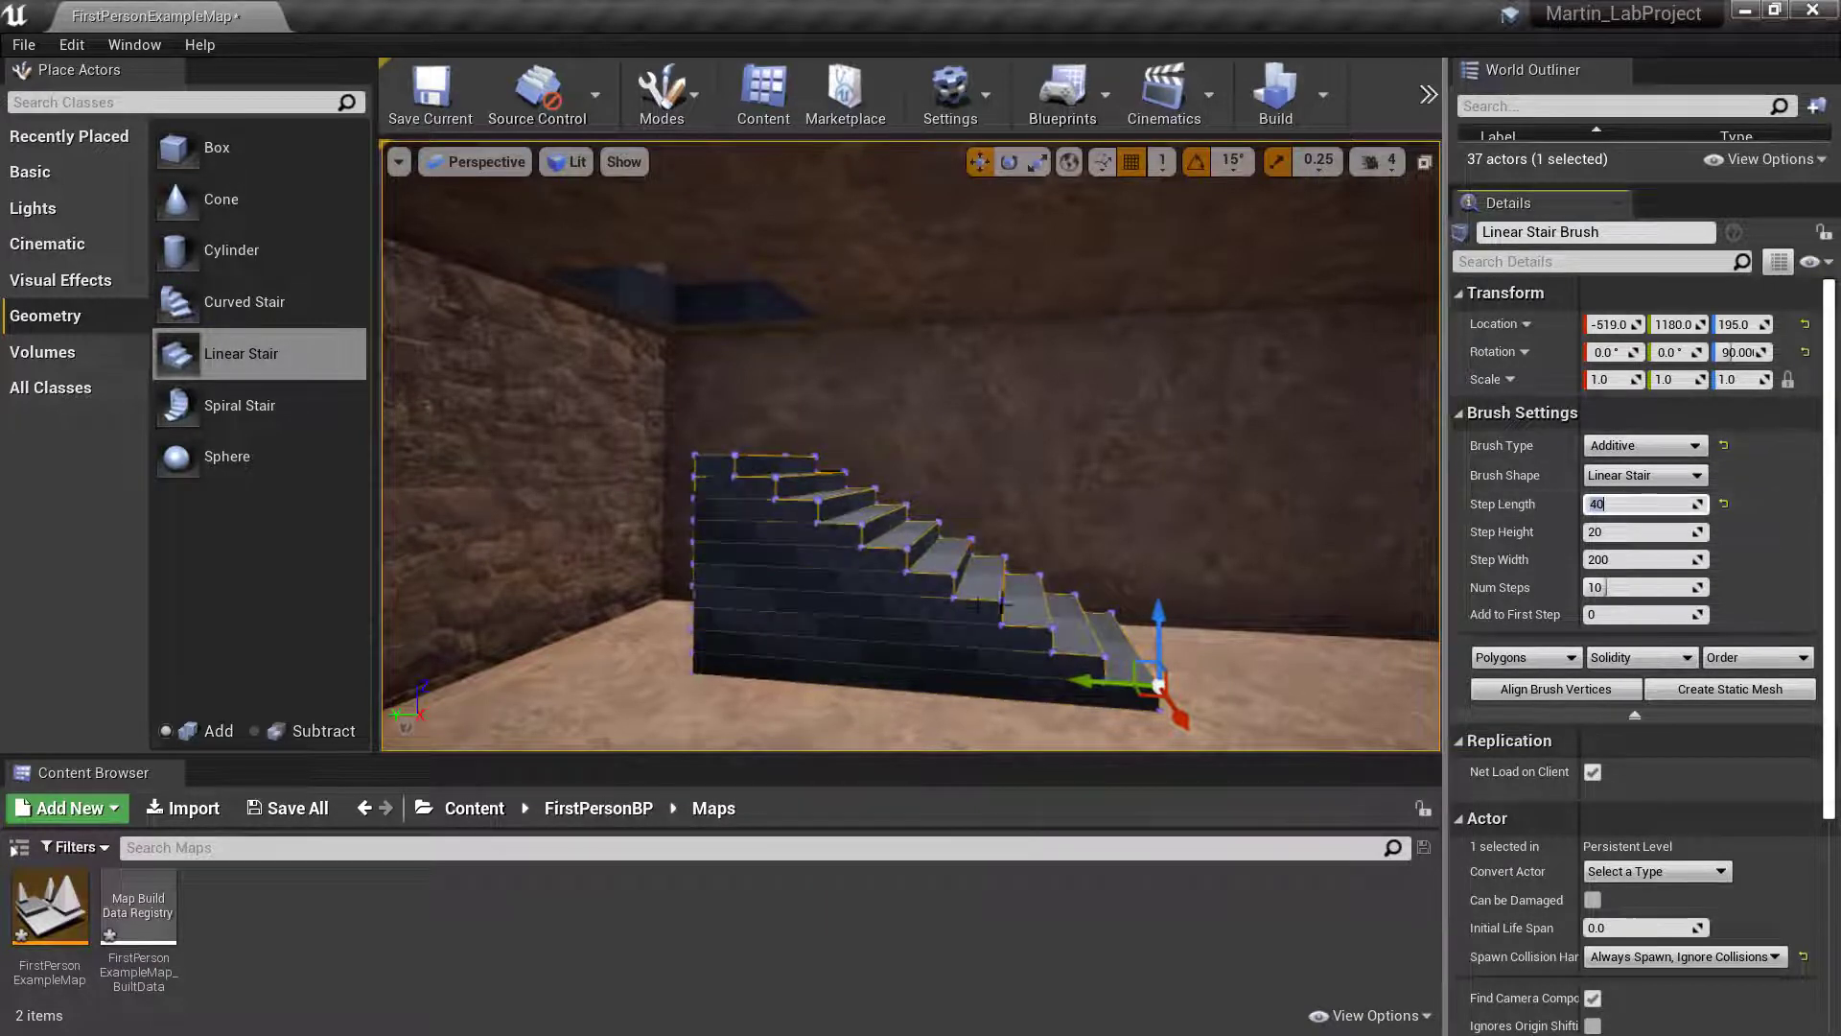
- Try a step width of 400 with the stair moved to about X -339, and reset the width to 200
{"action": "left_click", "coordinate": [1634, 561]}
{"action": "right_click_drag", "start_coordinate": [1103, 537], "coordinate": [762, 539]}
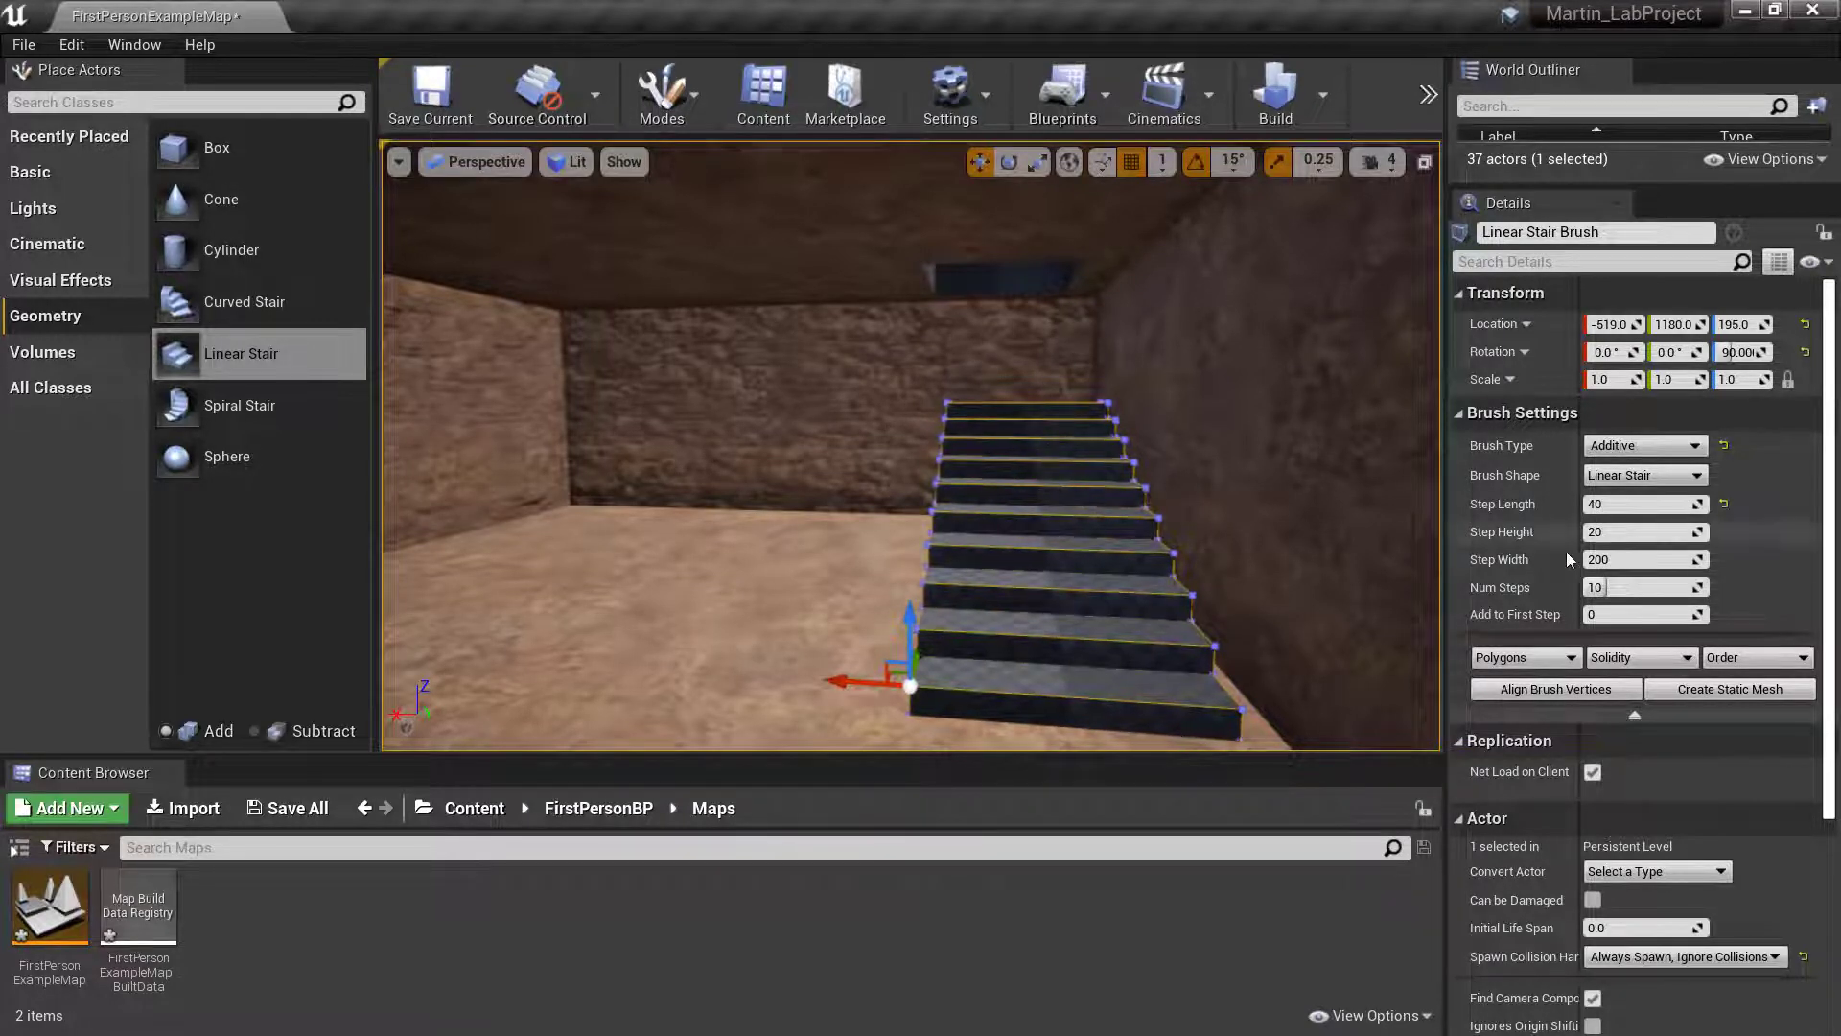
{"action": "left_click", "coordinate": [1662, 564]}
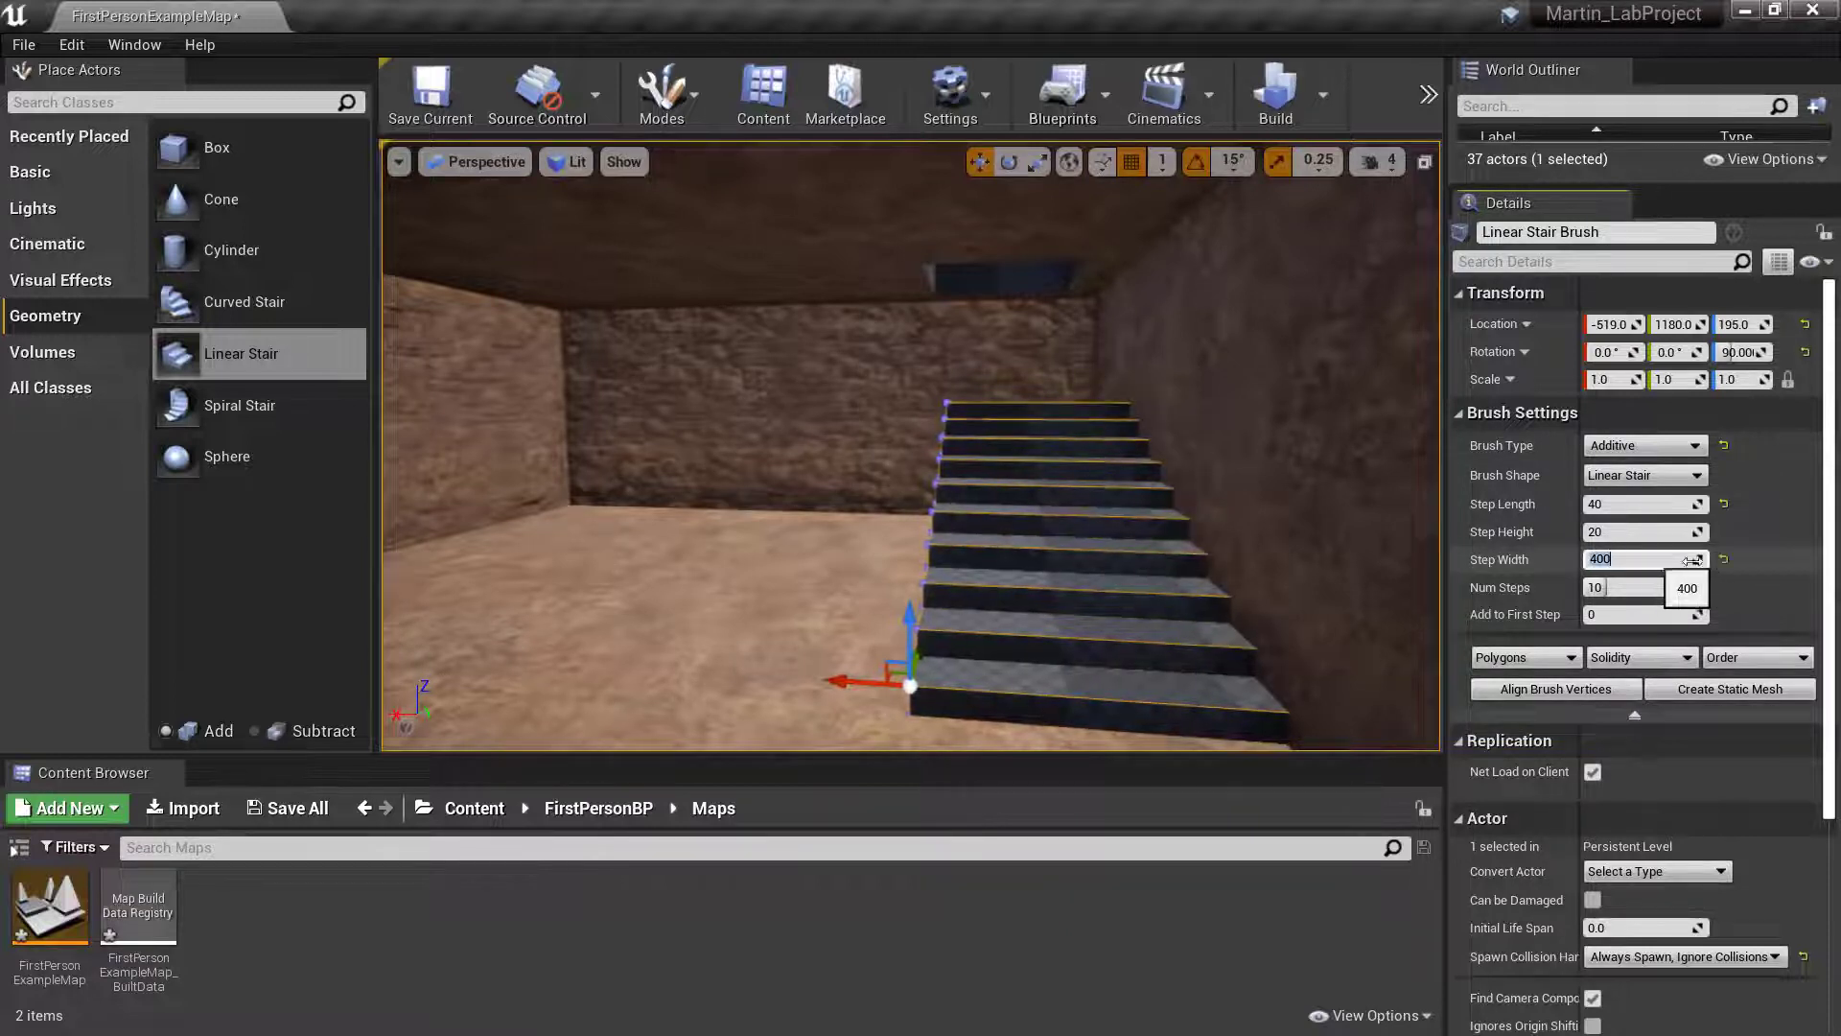
{"action": "mouse_move", "coordinate": [854, 679]}
{"action": "left_mouse_down"}
{"action": "mouse_move", "coordinate": [537, 687]}
{"action": "mouse_move", "coordinate": [656, 734]}
{"action": "left_mouse_up"}
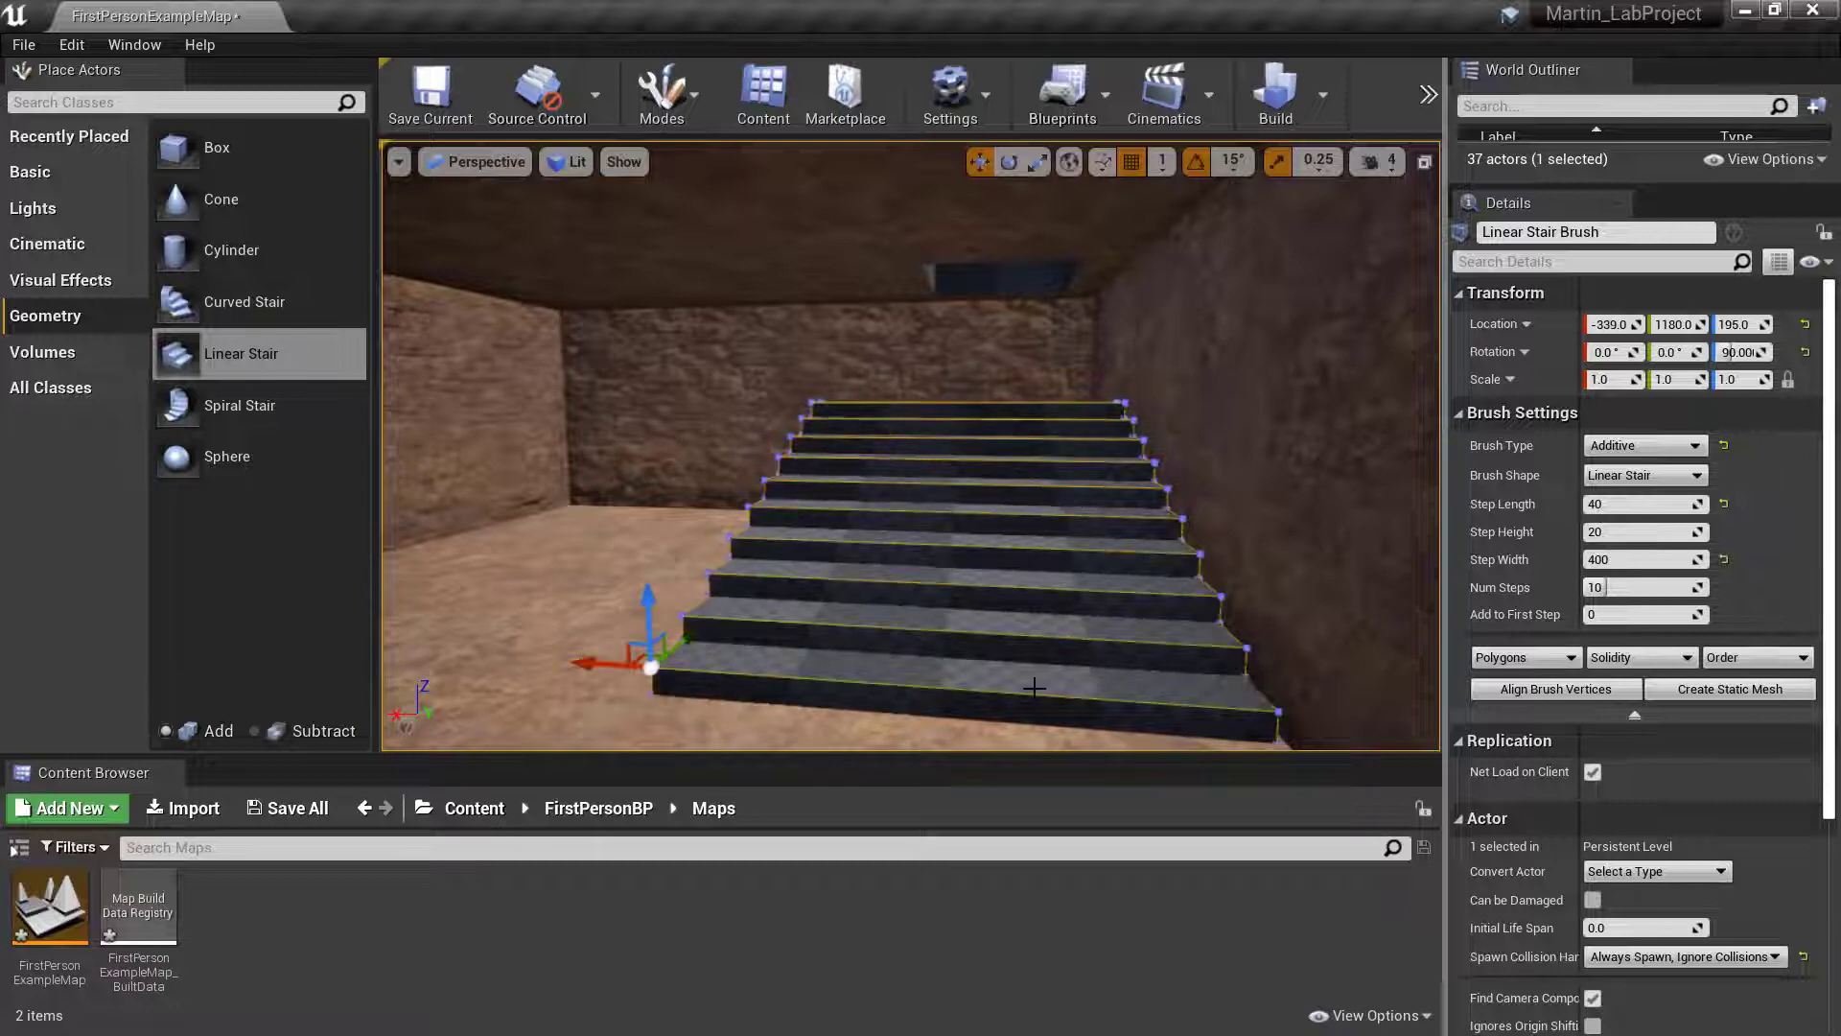
{"action": "left_click", "coordinate": [1723, 559]}
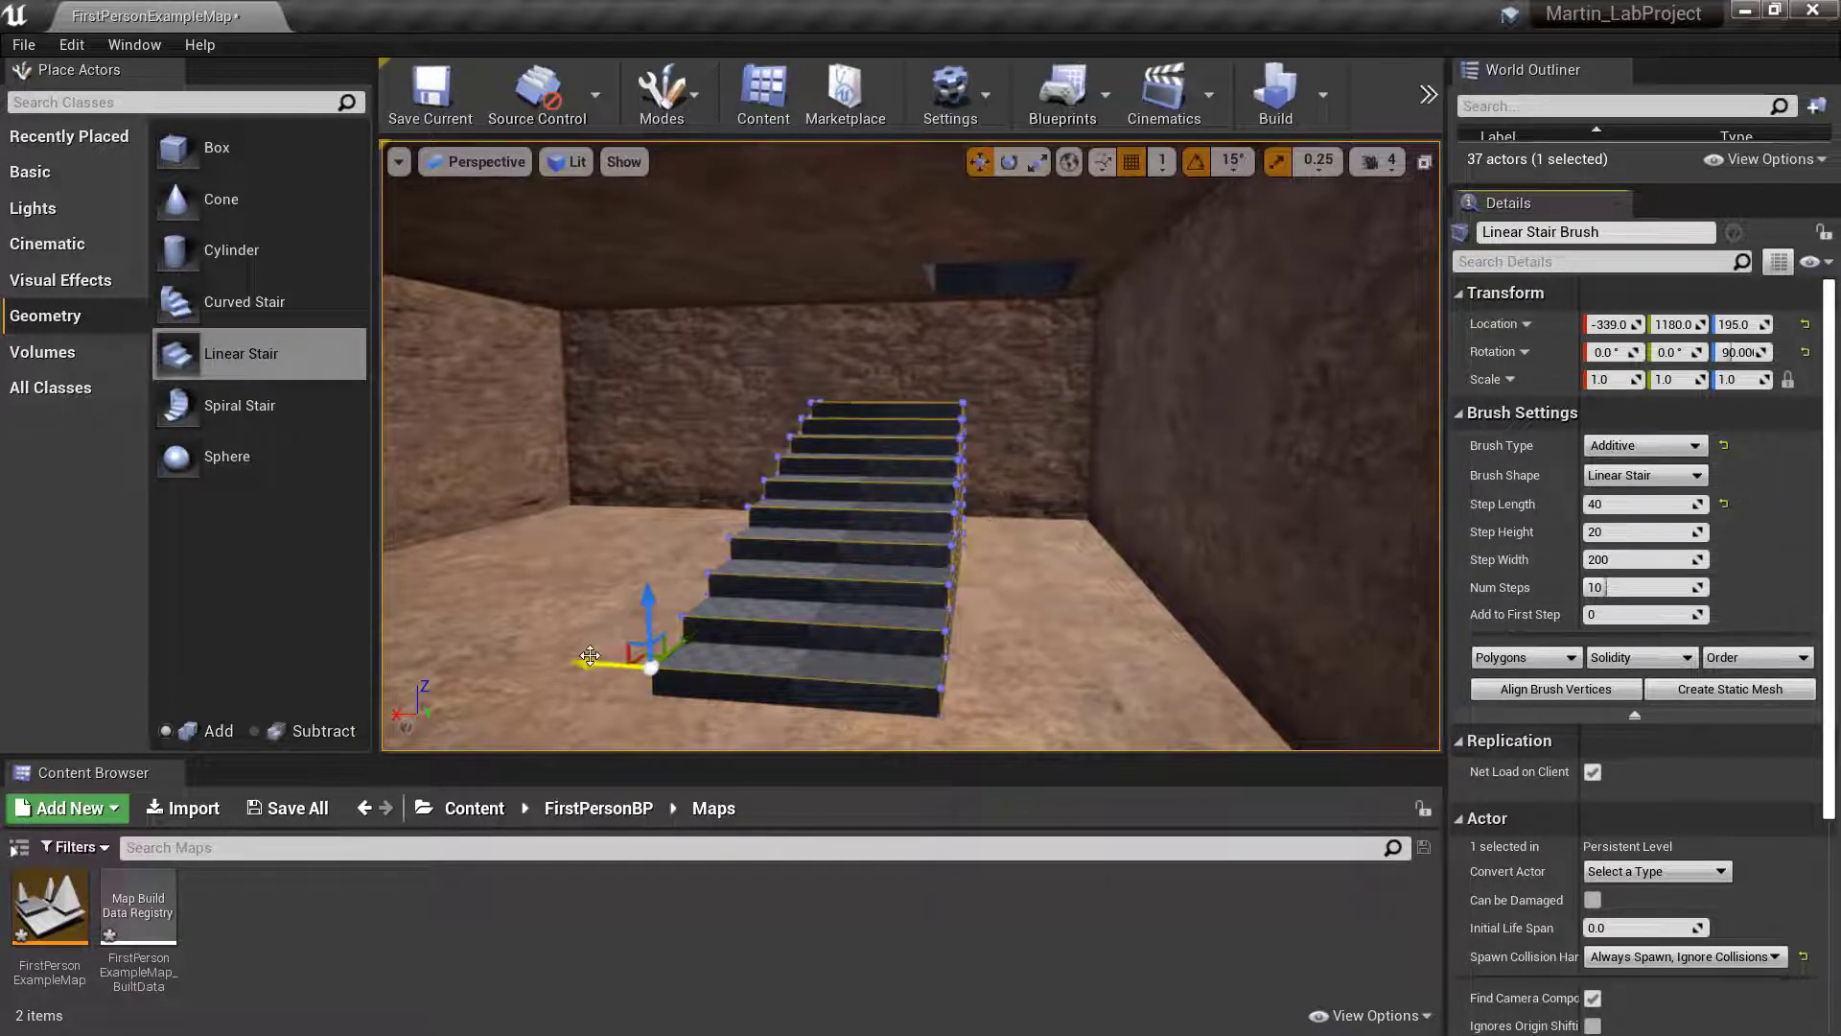
- Move the linear stair back against the side wall to about X -544
{"action": "left_click_drag", "start_coordinate": [590, 656], "coordinate": [832, 690]}
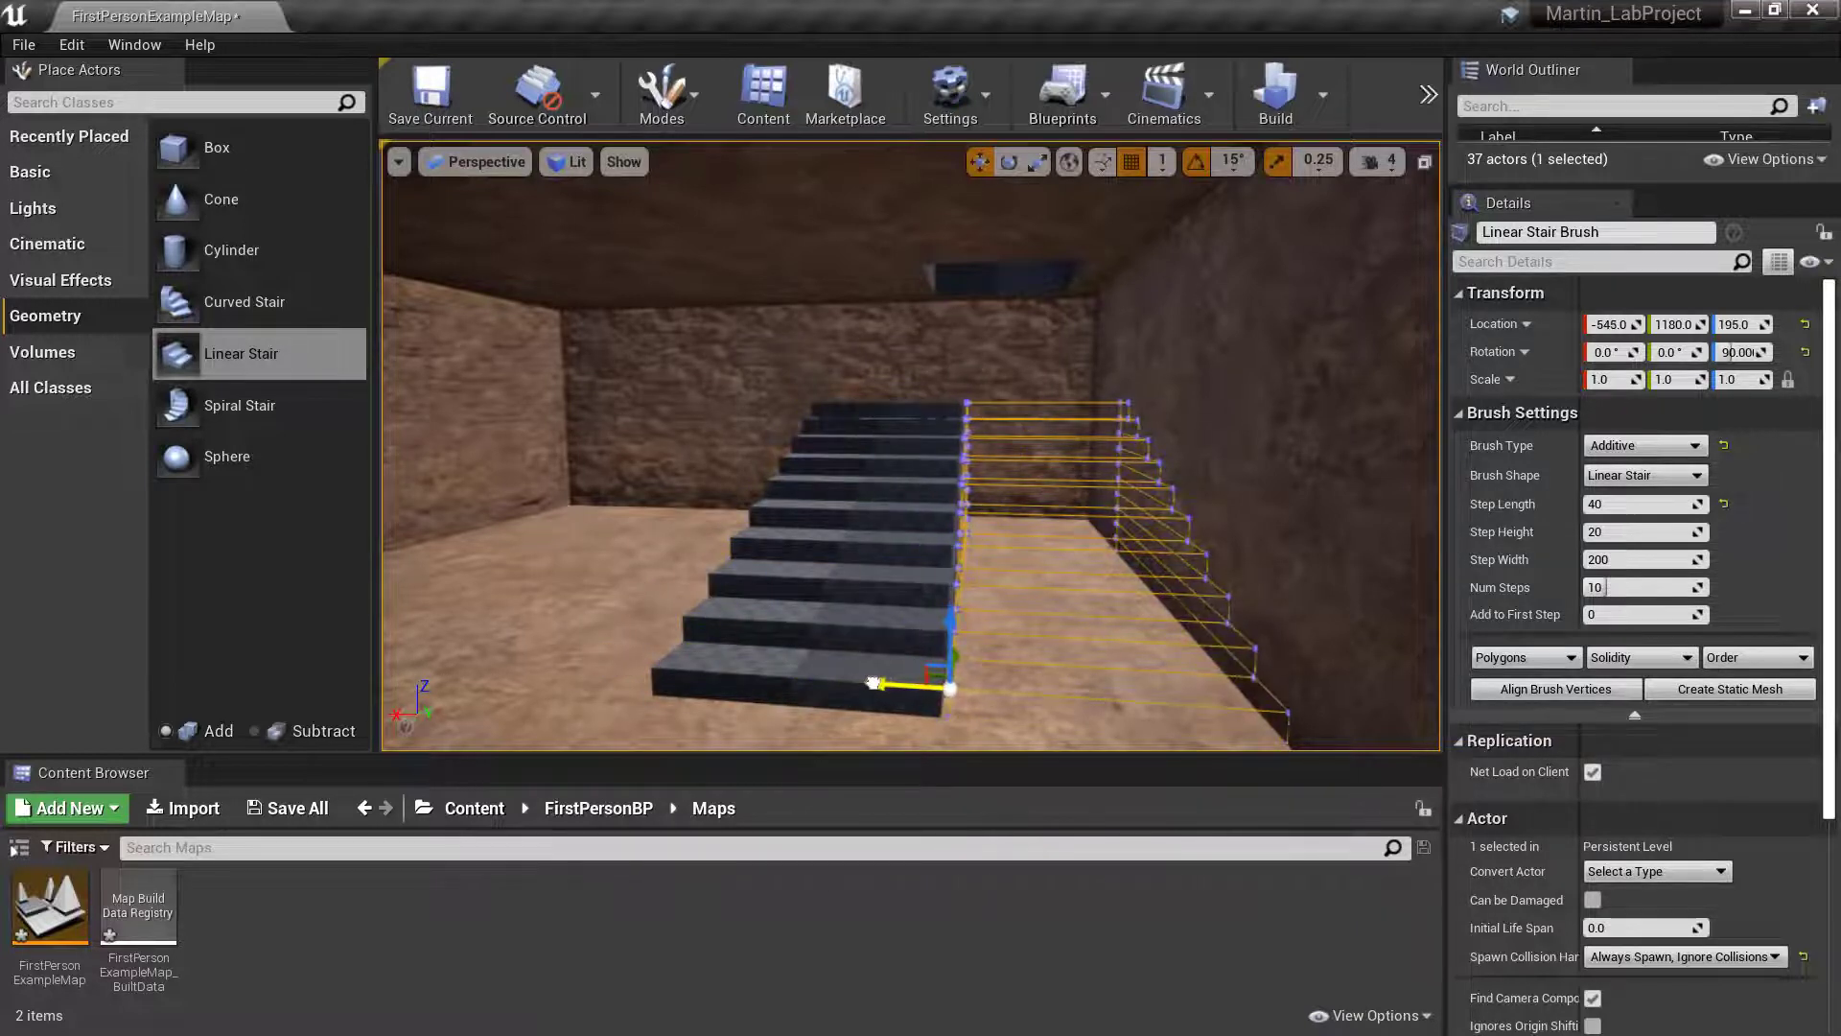
{"action": "left_click_drag", "start_coordinate": [872, 682], "coordinate": [872, 683]}
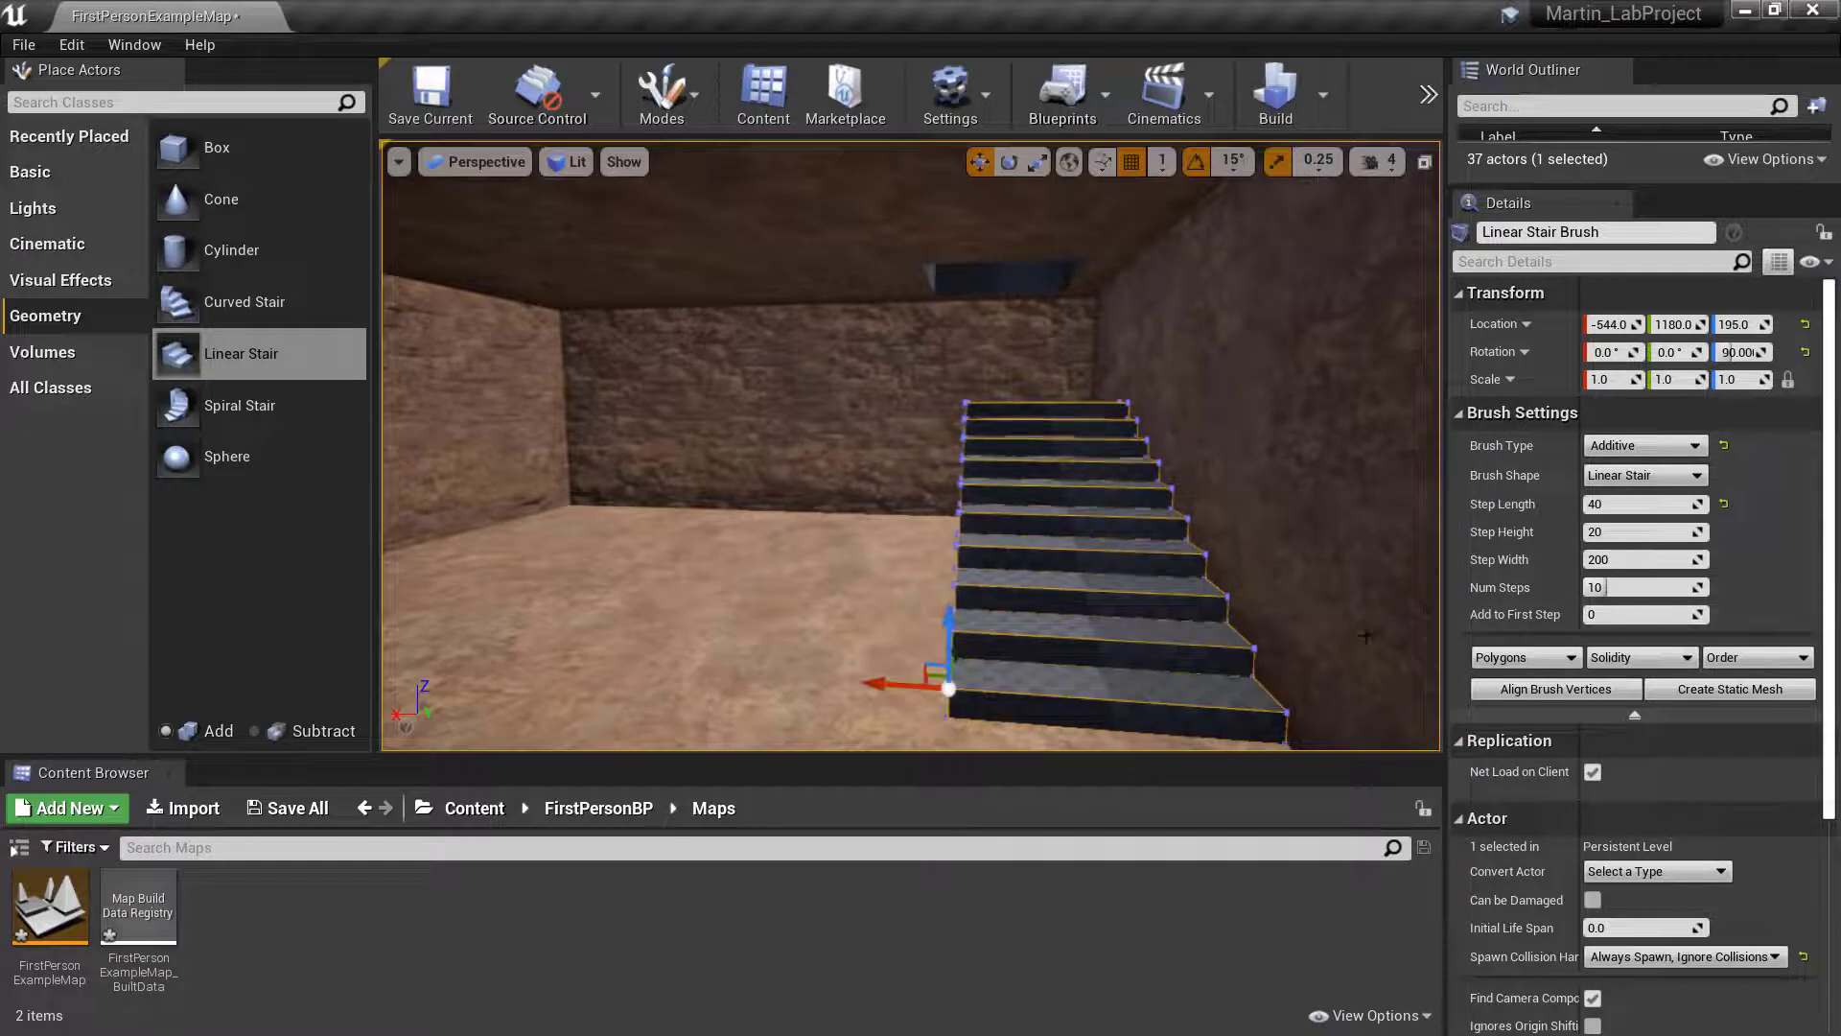
{"action": "mouse_move", "coordinate": [911, 446]}
{"action": "right_mouse_down"}
{"action": "mouse_move", "coordinate": [969, 441]}
{"action": "mouse_move", "coordinate": [911, 436]}
{"action": "mouse_move", "coordinate": [901, 576]}
{"action": "mouse_move", "coordinate": [892, 446]}
{"action": "mouse_move", "coordinate": [988, 442]}
{"action": "mouse_move", "coordinate": [911, 446]}
{"action": "mouse_move", "coordinate": [974, 460]}
{"action": "mouse_move", "coordinate": [906, 446]}
{"action": "right_mouse_up"}
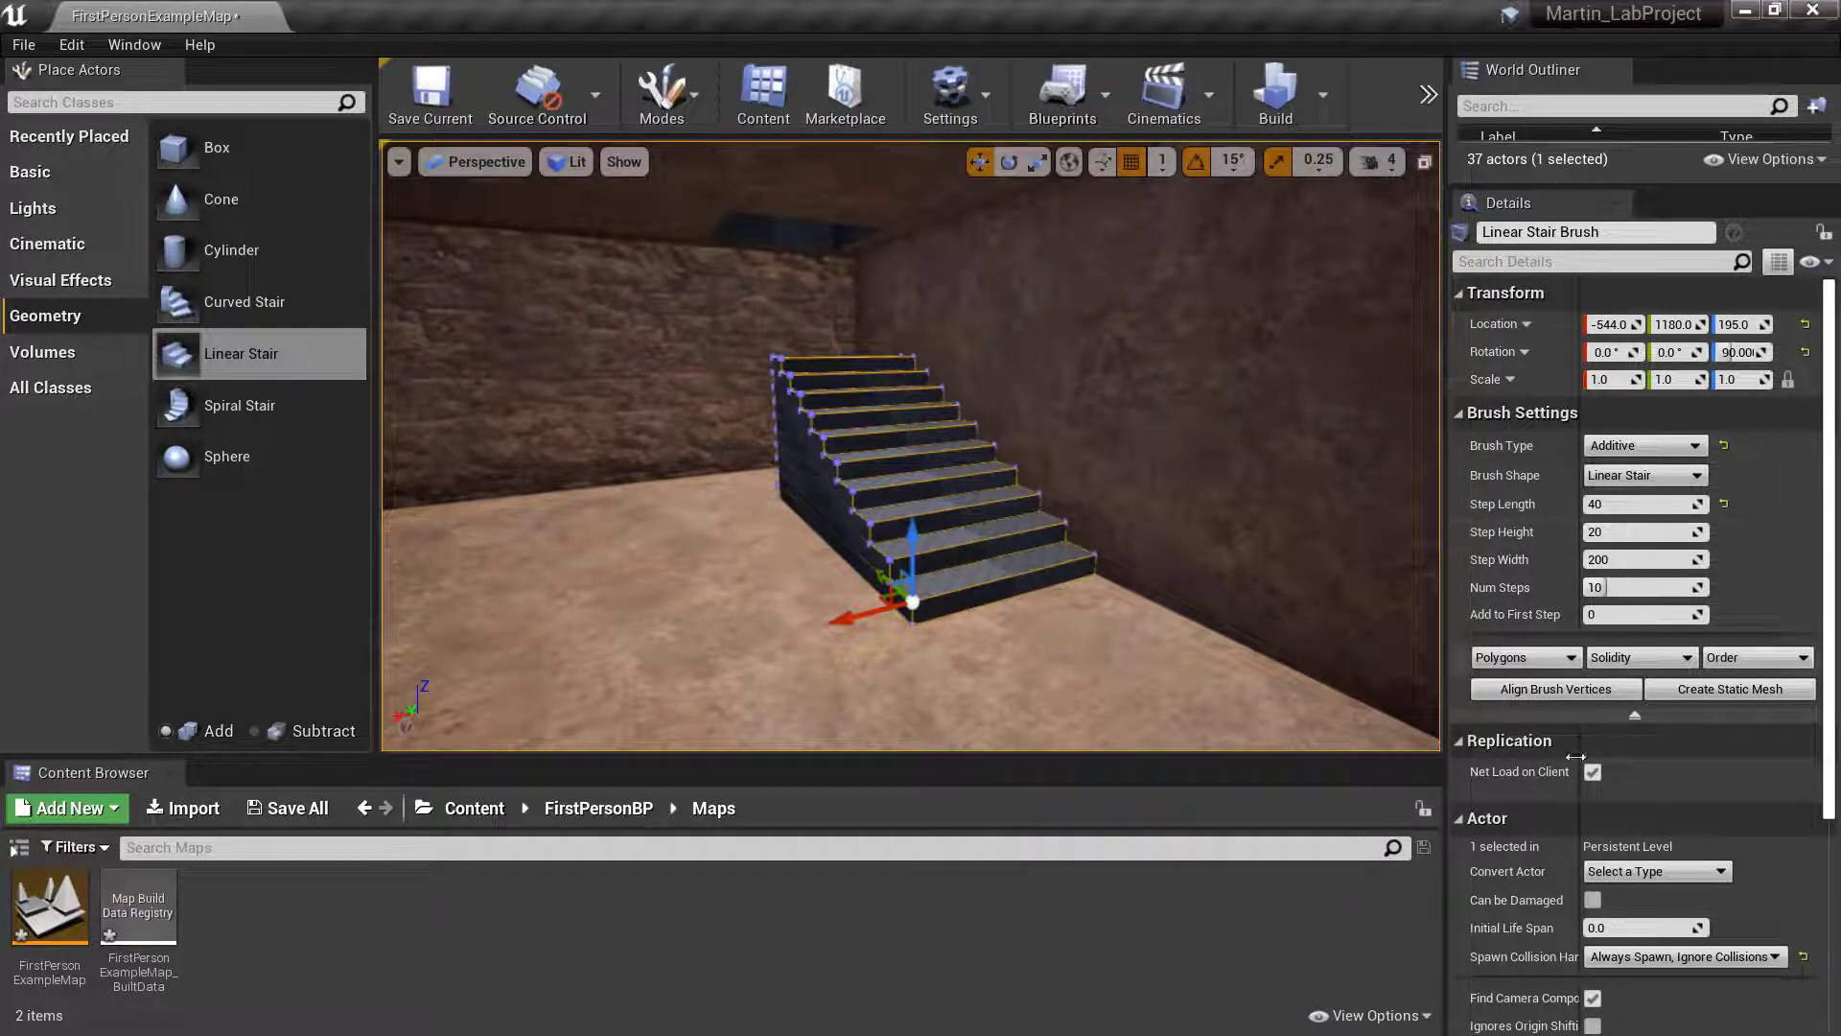
- Raise the linear stair's number of steps to 21 and move it along Y to about 800
{"action": "mouse_move", "coordinate": [1355, 636]}
{"action": "right_mouse_down"}
{"action": "mouse_move", "coordinate": [1496, 632]}
{"action": "mouse_move", "coordinate": [1353, 635]}
{"action": "right_mouse_up"}
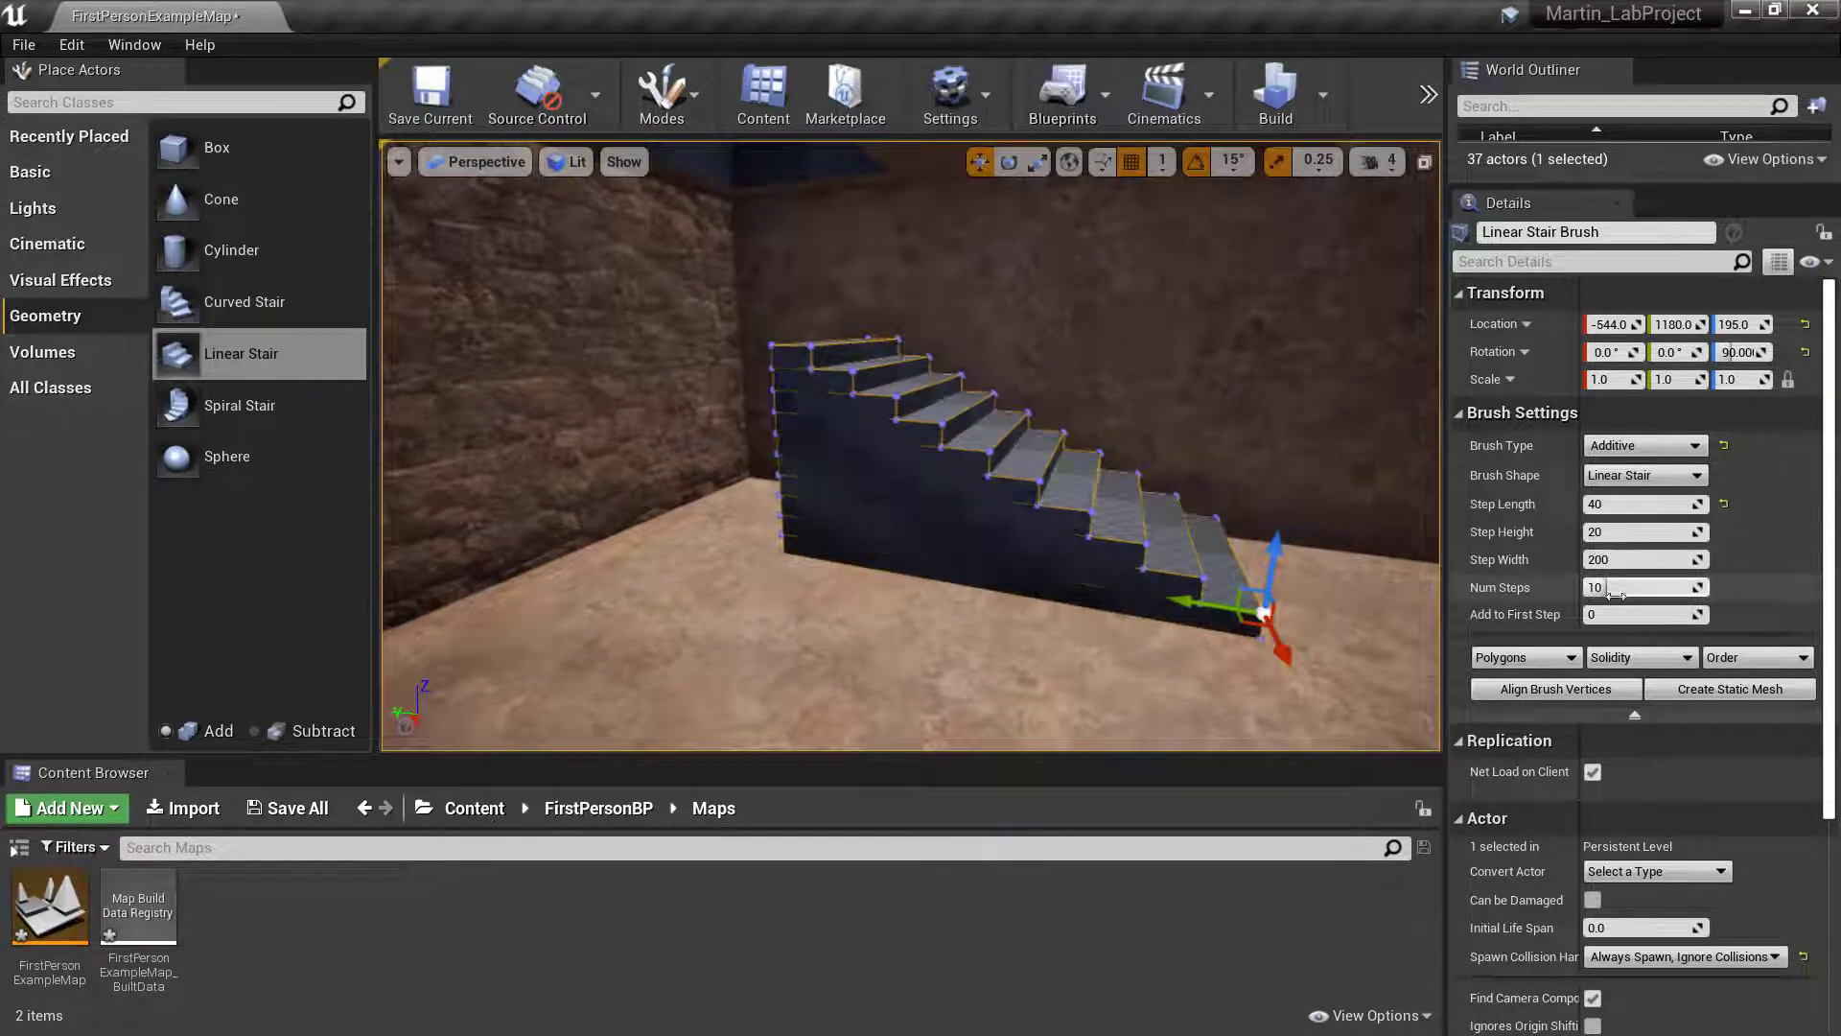
{"action": "left_click_drag", "start_coordinate": [1605, 591], "coordinate": [1662, 592]}
{"action": "right_click_drag", "start_coordinate": [987, 467], "coordinate": [991, 485]}
{"action": "left_click_drag", "start_coordinate": [1069, 509], "coordinate": [1407, 585]}
{"action": "mouse_move", "coordinate": [1407, 584]}
{"action": "right_mouse_down"}
{"action": "mouse_move", "coordinate": [1390, 575]}
{"action": "mouse_move", "coordinate": [1386, 595]}
{"action": "mouse_move", "coordinate": [1434, 589]}
{"action": "right_mouse_up"}
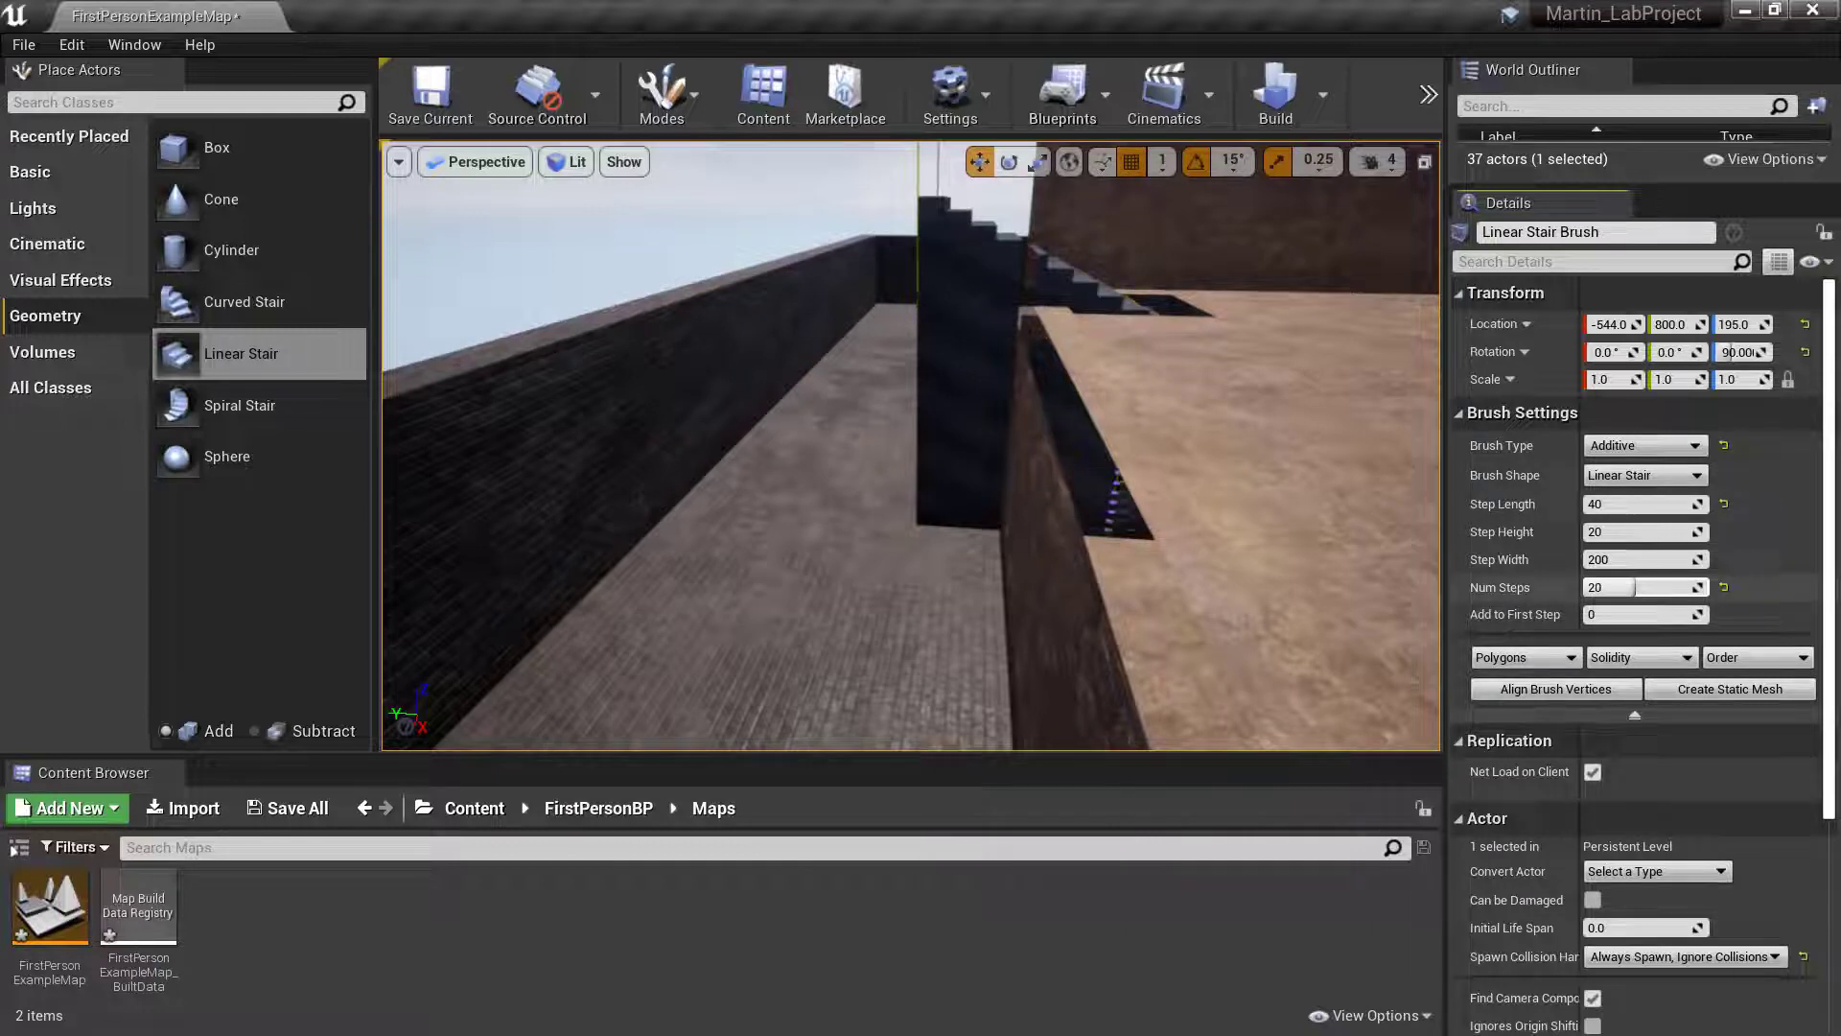
{"action": "left_click_drag", "start_coordinate": [1640, 587], "coordinate": [1638, 586]}
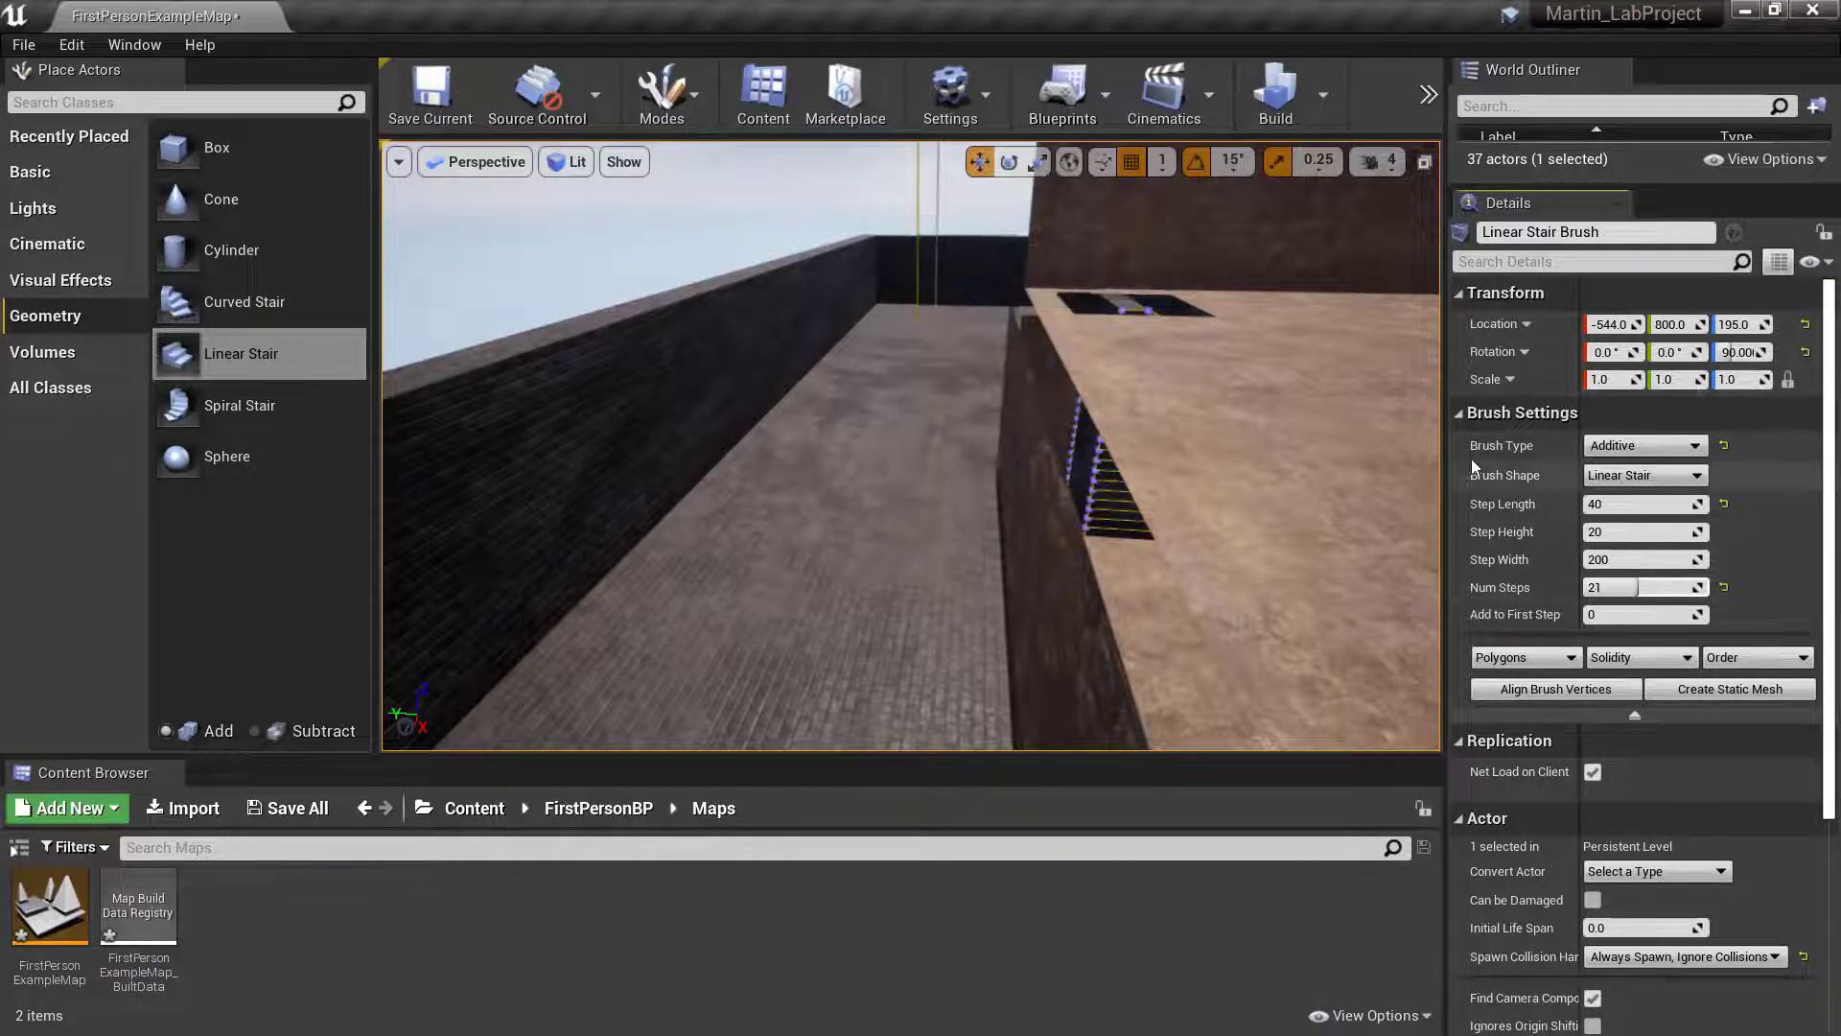
{"action": "mouse_move", "coordinate": [1301, 268]}
{"action": "right_mouse_down"}
{"action": "mouse_move", "coordinate": [1300, 235]}
{"action": "mouse_move", "coordinate": [1103, 293]}
{"action": "mouse_move", "coordinate": [1209, 287]}
{"action": "mouse_move", "coordinate": [1294, 326]}
{"action": "mouse_move", "coordinate": [1275, 359]}
{"action": "mouse_move", "coordinate": [1301, 316]}
{"action": "right_mouse_up"}
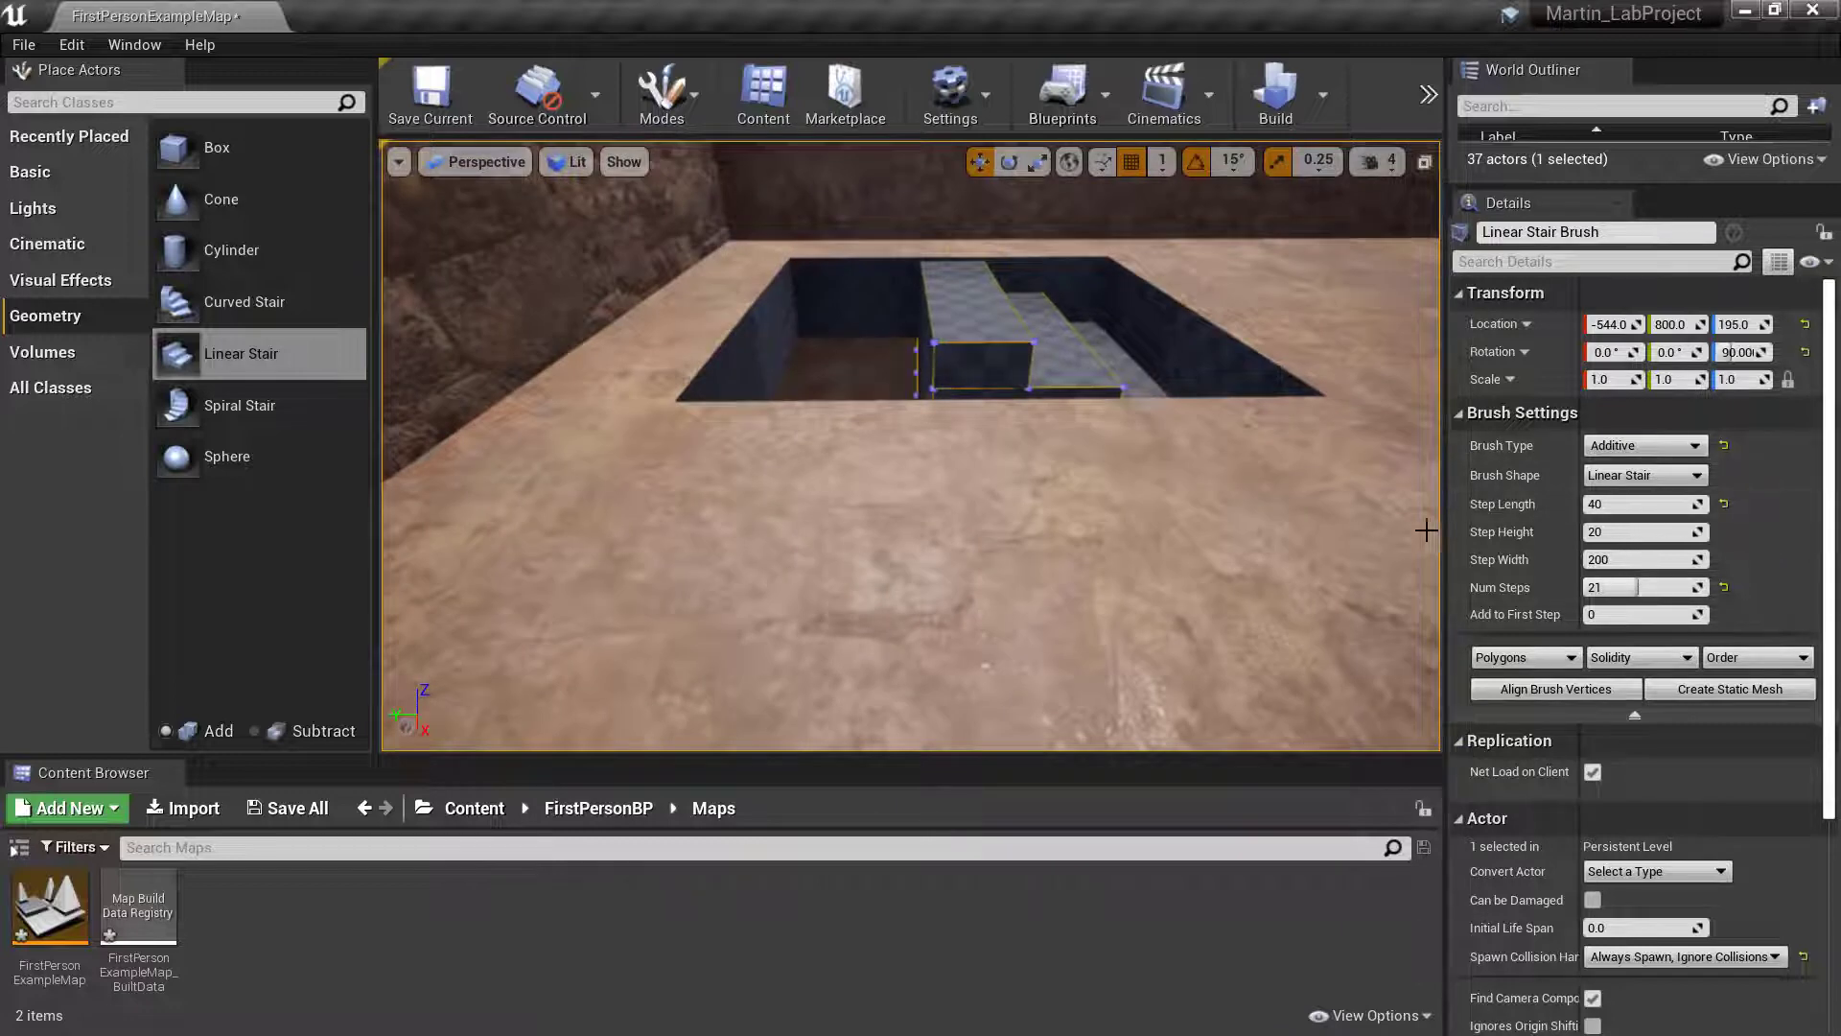
{"action": "mouse_move", "coordinate": [1253, 419]}
{"action": "right_mouse_down"}
{"action": "mouse_move", "coordinate": [1390, 427]}
{"action": "mouse_move", "coordinate": [1348, 427]}
{"action": "mouse_move", "coordinate": [1338, 408]}
{"action": "mouse_move", "coordinate": [1362, 436]}
{"action": "right_mouse_up"}
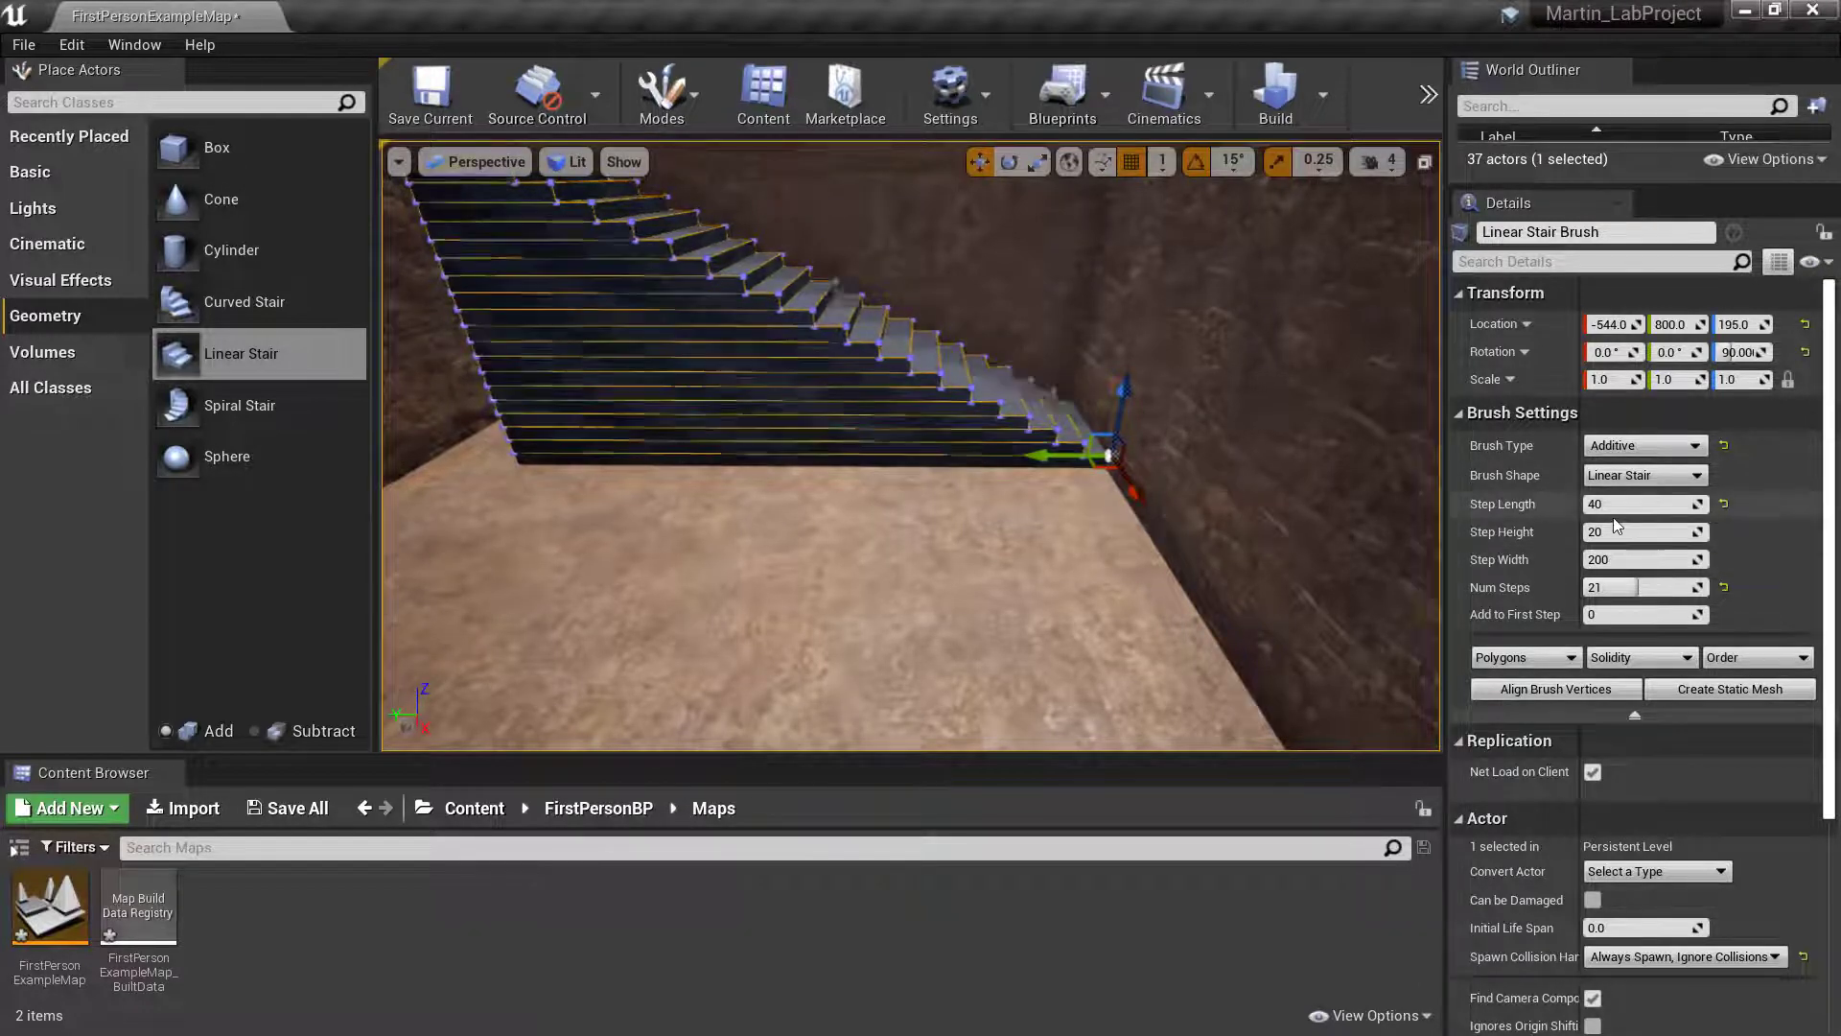
- Try a step length of 20 on the linear stair
{"action": "left_click", "coordinate": [1665, 503]}
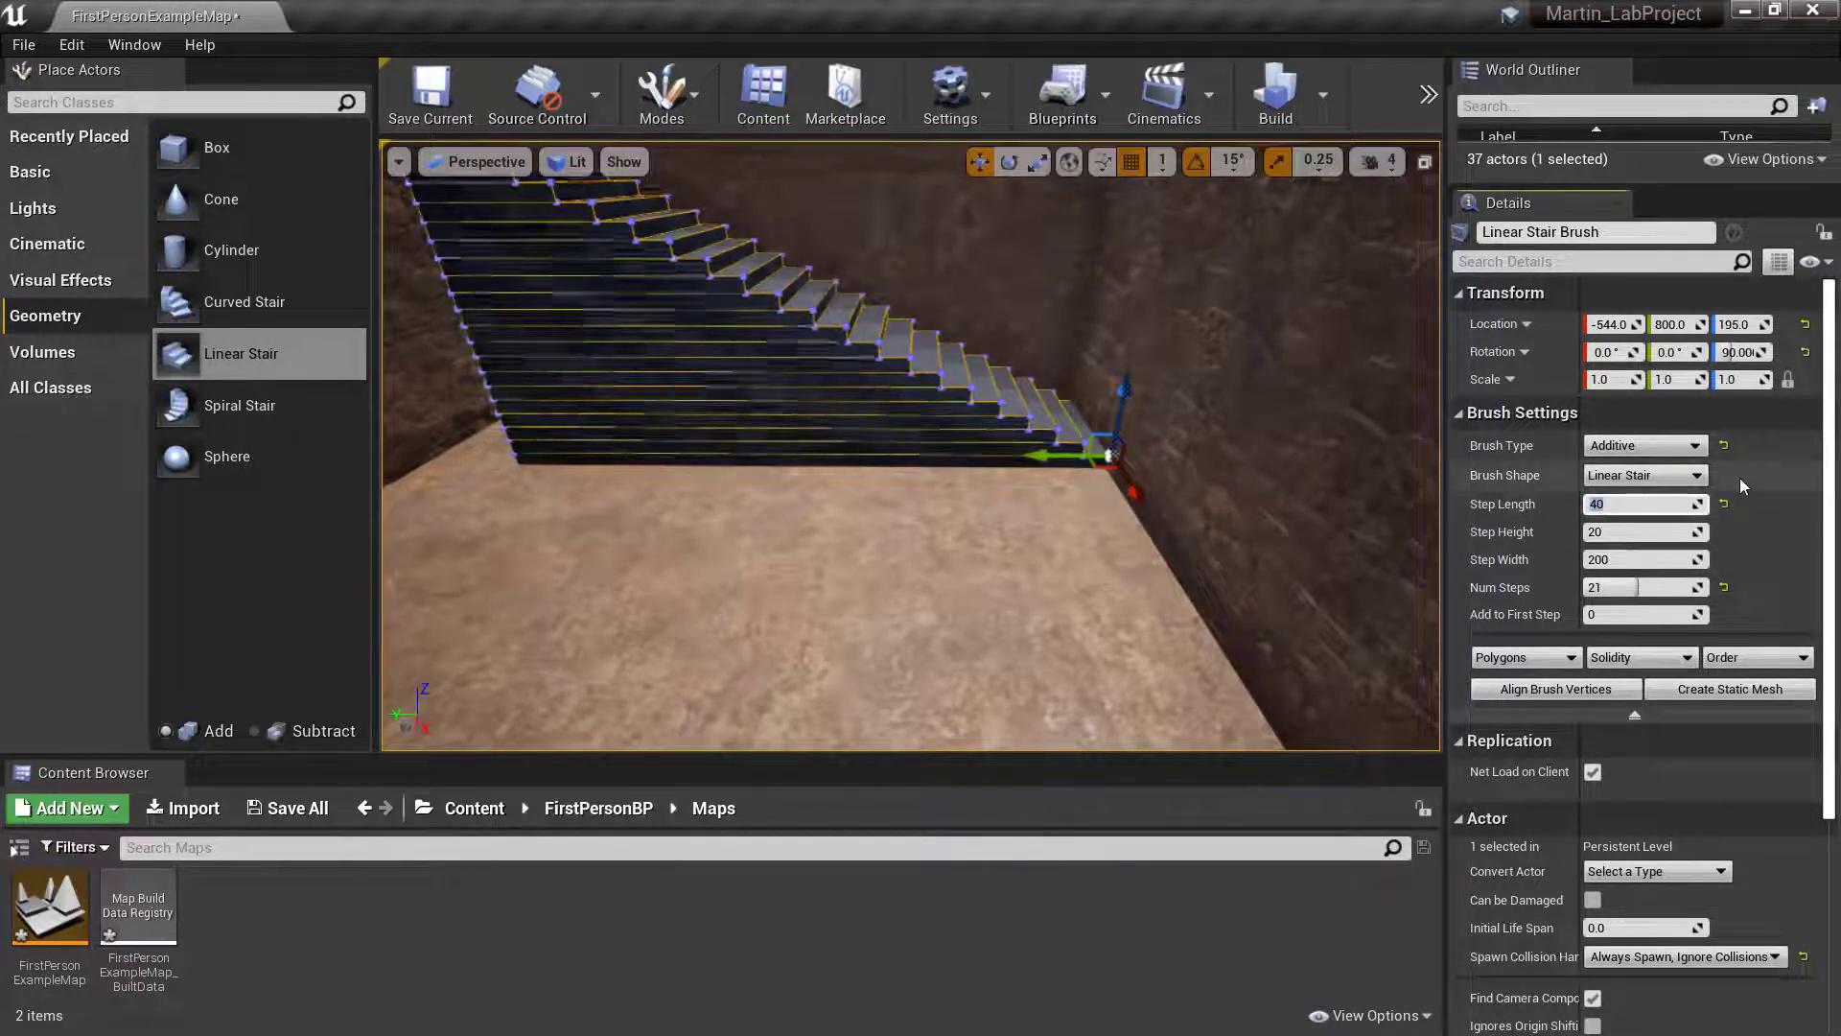
{"action": "type", "text": "20"}
{"action": "key", "text": "Return"}
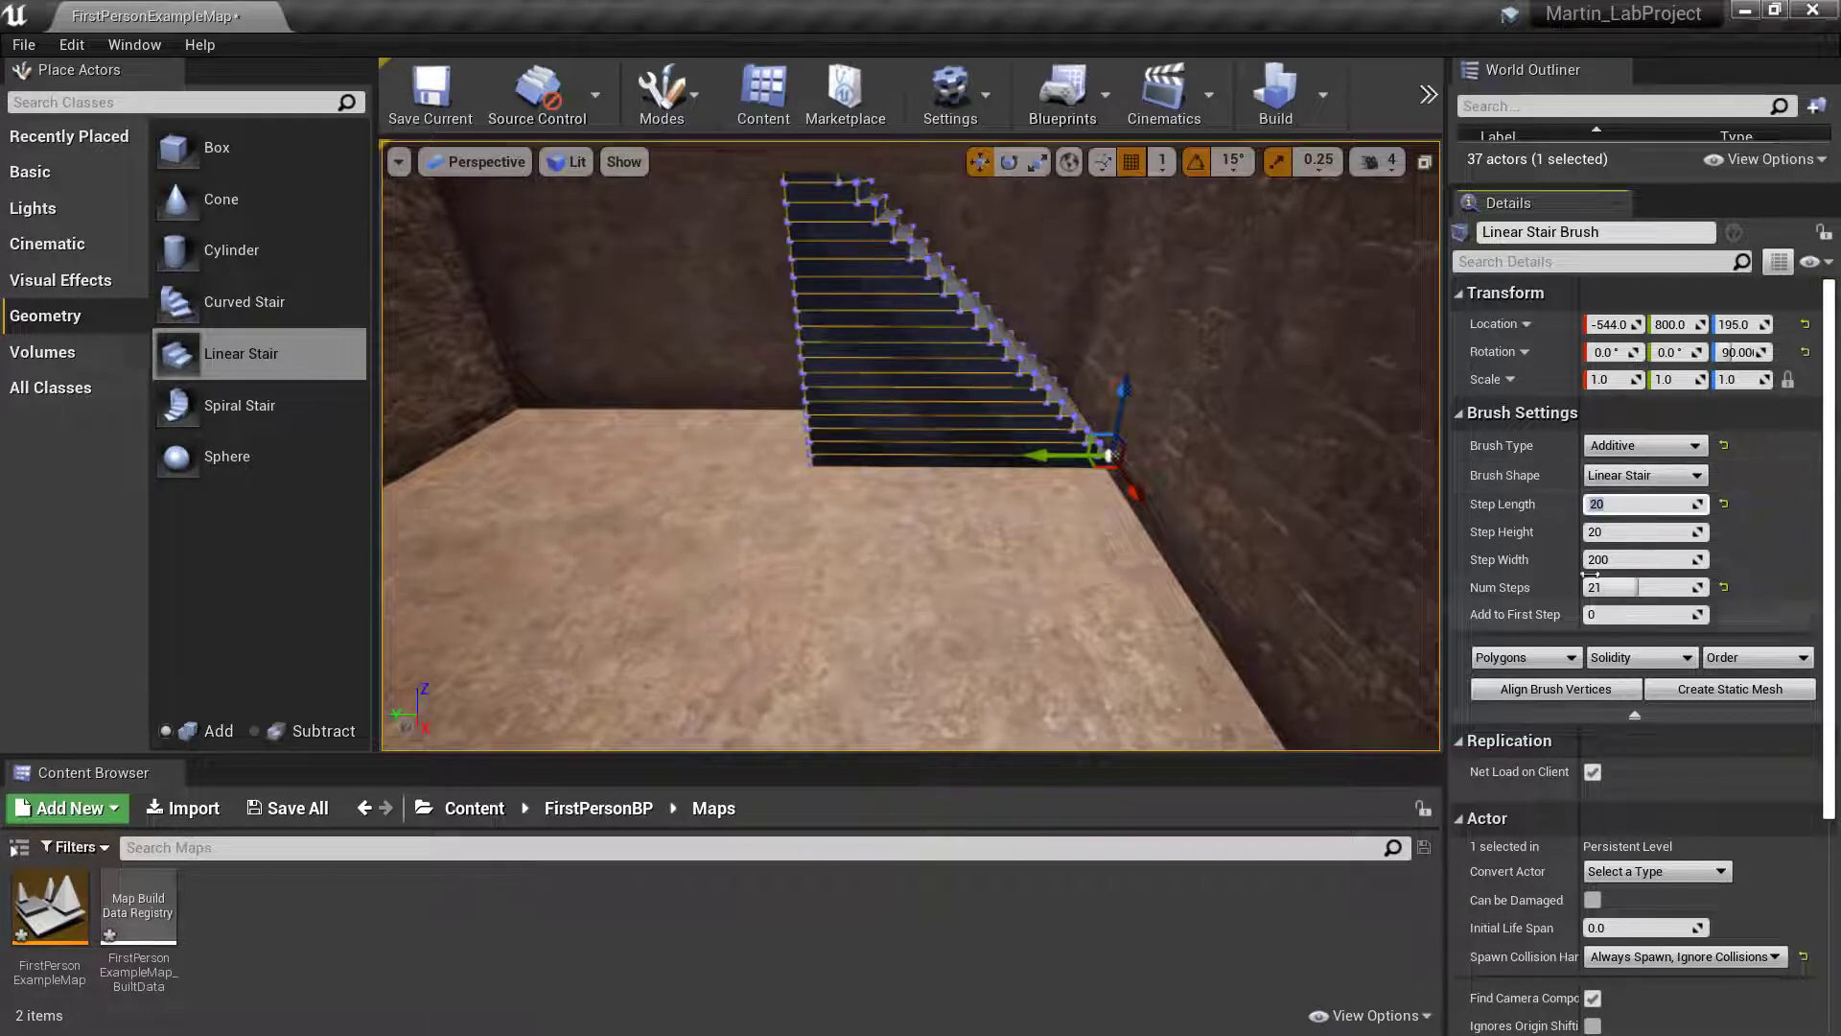
- Reset the linear stair's step length to 30 and move it along Y to about 917
{"action": "left_click", "coordinate": [1726, 507]}
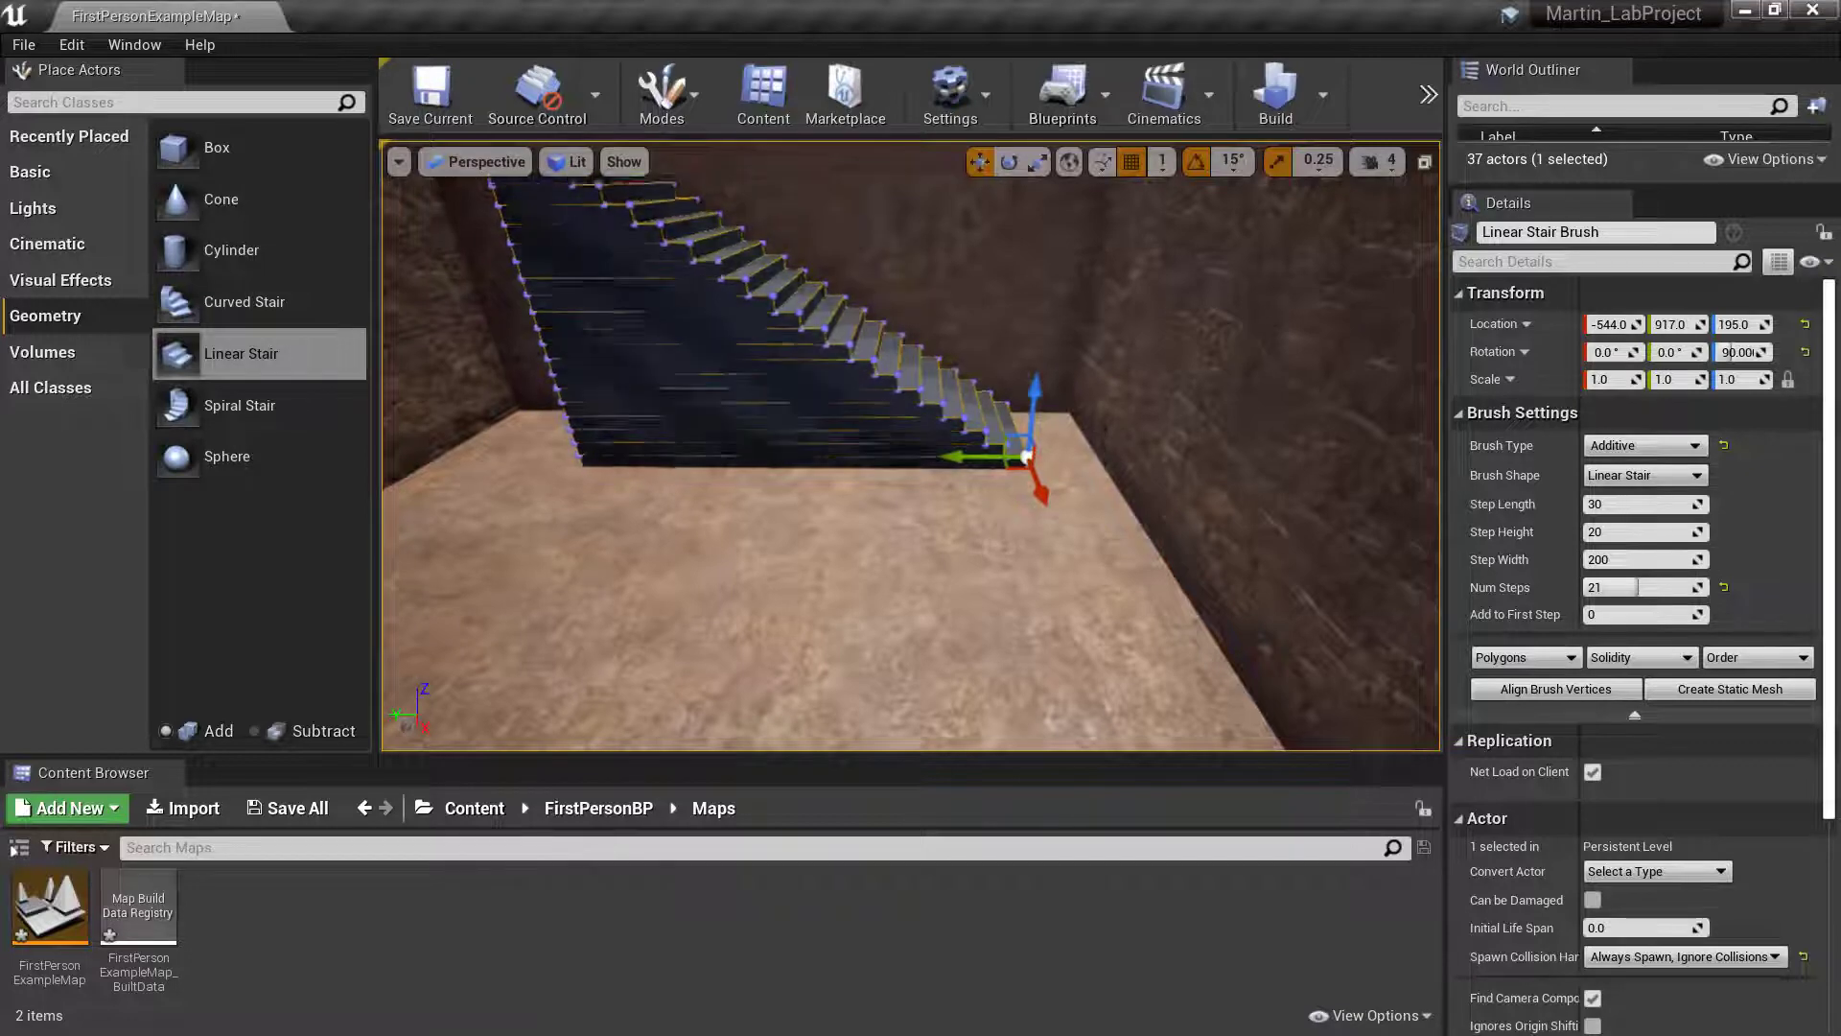
{"action": "right_click_drag", "start_coordinate": [911, 446], "coordinate": [561, 748]}
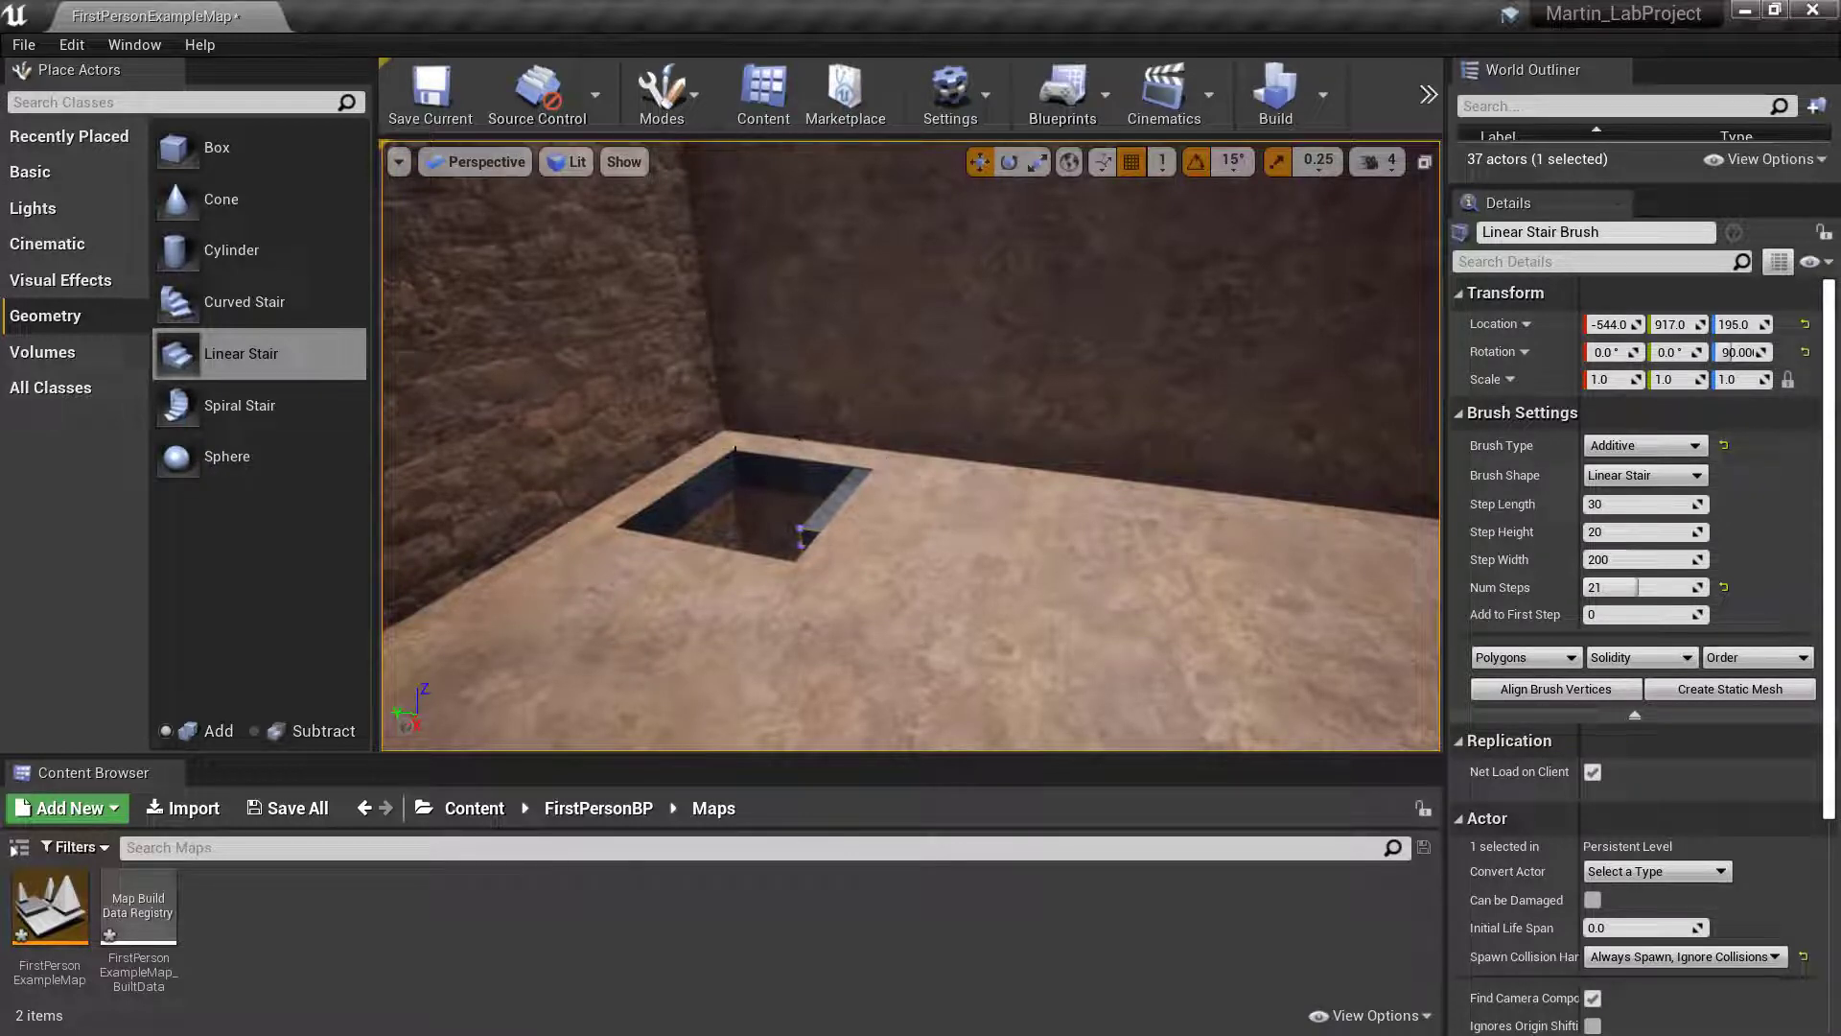
{"action": "right_click_drag", "start_coordinate": [911, 446], "coordinate": [1428, 422]}
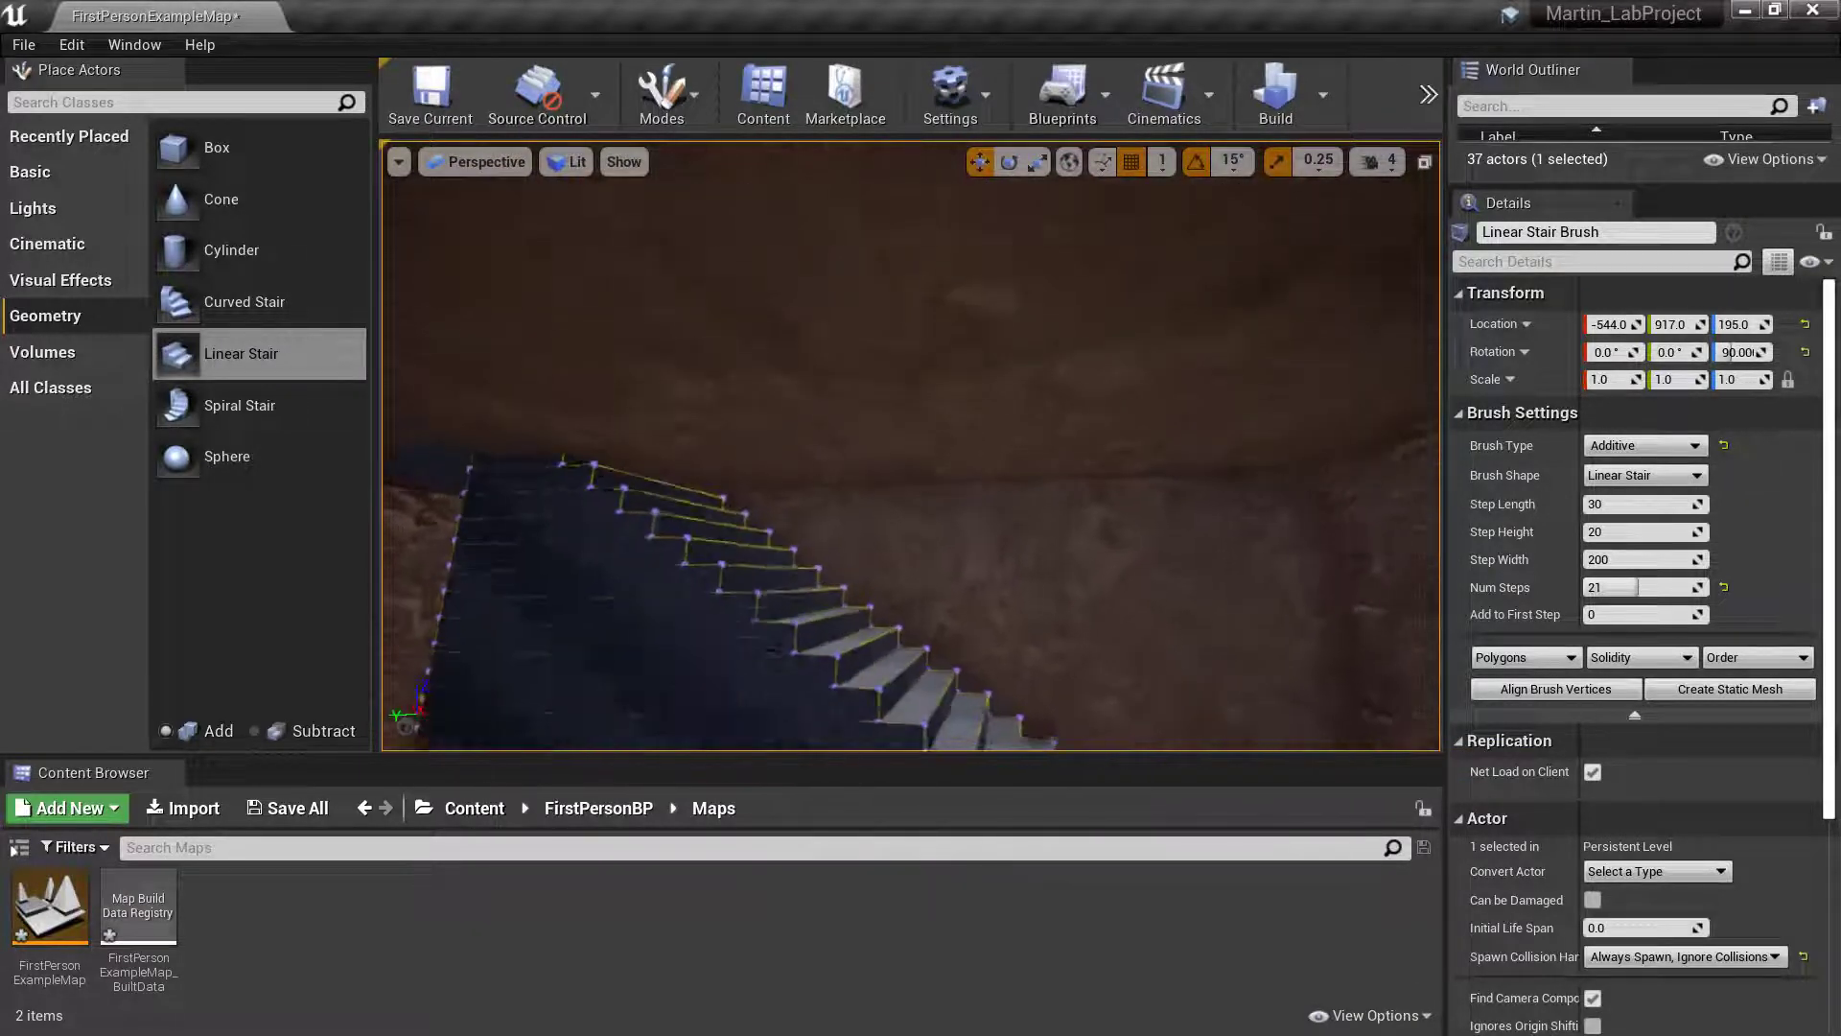
{"action": "mouse_move", "coordinate": [911, 446]}
{"action": "right_mouse_down"}
{"action": "mouse_move", "coordinate": [844, 499]}
{"action": "mouse_move", "coordinate": [935, 513]}
{"action": "mouse_move", "coordinate": [969, 431]}
{"action": "mouse_move", "coordinate": [959, 326]}
{"action": "mouse_move", "coordinate": [1007, 412]}
{"action": "mouse_move", "coordinate": [1122, 441]}
{"action": "mouse_move", "coordinate": [1247, 432]}
{"action": "mouse_move", "coordinate": [945, 522]}
{"action": "mouse_move", "coordinate": [1065, 475]}
{"action": "mouse_move", "coordinate": [1189, 585]}
{"action": "mouse_move", "coordinate": [1256, 576]}
{"action": "mouse_move", "coordinate": [1016, 451]}
{"action": "mouse_move", "coordinate": [978, 575]}
{"action": "mouse_move", "coordinate": [921, 537]}
{"action": "mouse_move", "coordinate": [978, 384]}
{"action": "mouse_move", "coordinate": [1131, 398]}
{"action": "mouse_move", "coordinate": [1040, 379]}
{"action": "right_mouse_up"}
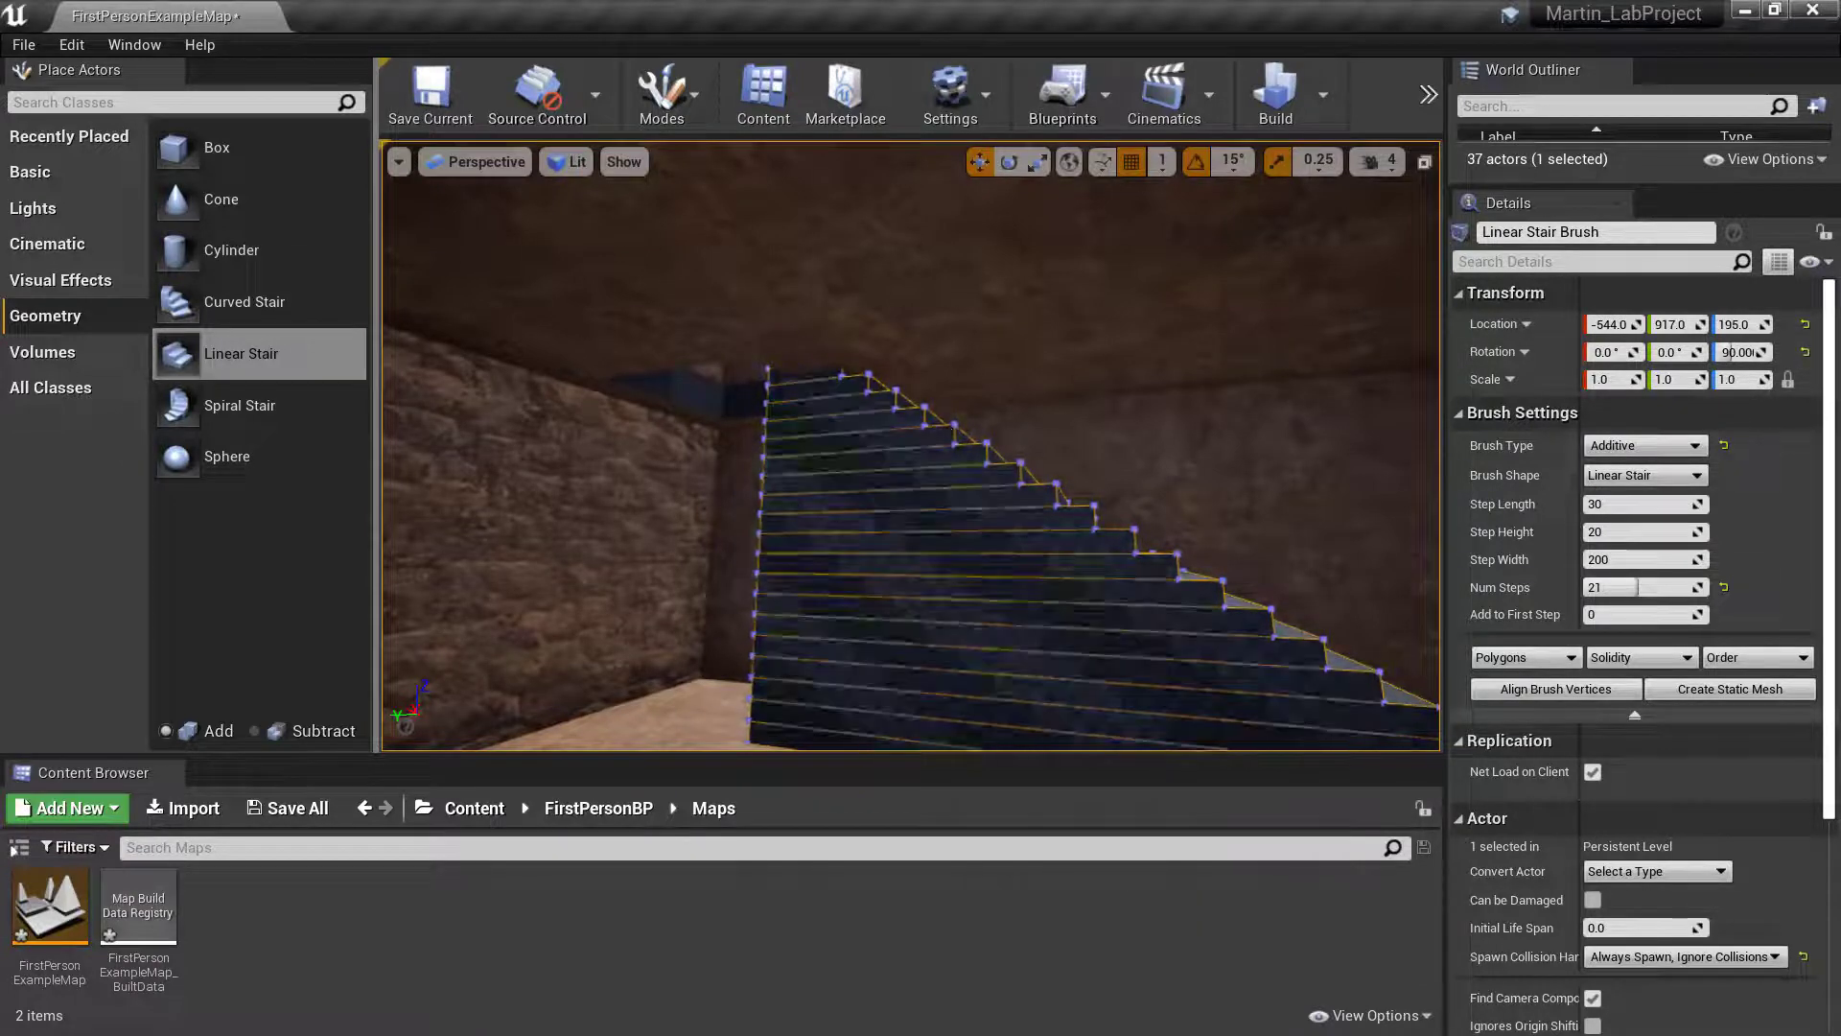
- Select the subtractive box brush of the upper floor opening and move it along Y to about 1445
{"action": "key", "text": "w"}
{"action": "mouse_move", "coordinate": [849, 465]}
{"action": "right_mouse_down"}
{"action": "mouse_move", "coordinate": [850, 422]}
{"action": "mouse_move", "coordinate": [835, 451]}
{"action": "mouse_move", "coordinate": [796, 431]}
{"action": "mouse_move", "coordinate": [710, 479]}
{"action": "mouse_move", "coordinate": [768, 480]}
{"action": "mouse_move", "coordinate": [662, 508]}
{"action": "mouse_move", "coordinate": [729, 484]}
{"action": "right_mouse_up"}
{"action": "key", "text": "w"}
{"action": "key", "text": "s"}
{"action": "key", "text": "w"}
{"action": "right_click_drag", "start_coordinate": [1154, 623], "coordinate": [1153, 660]}
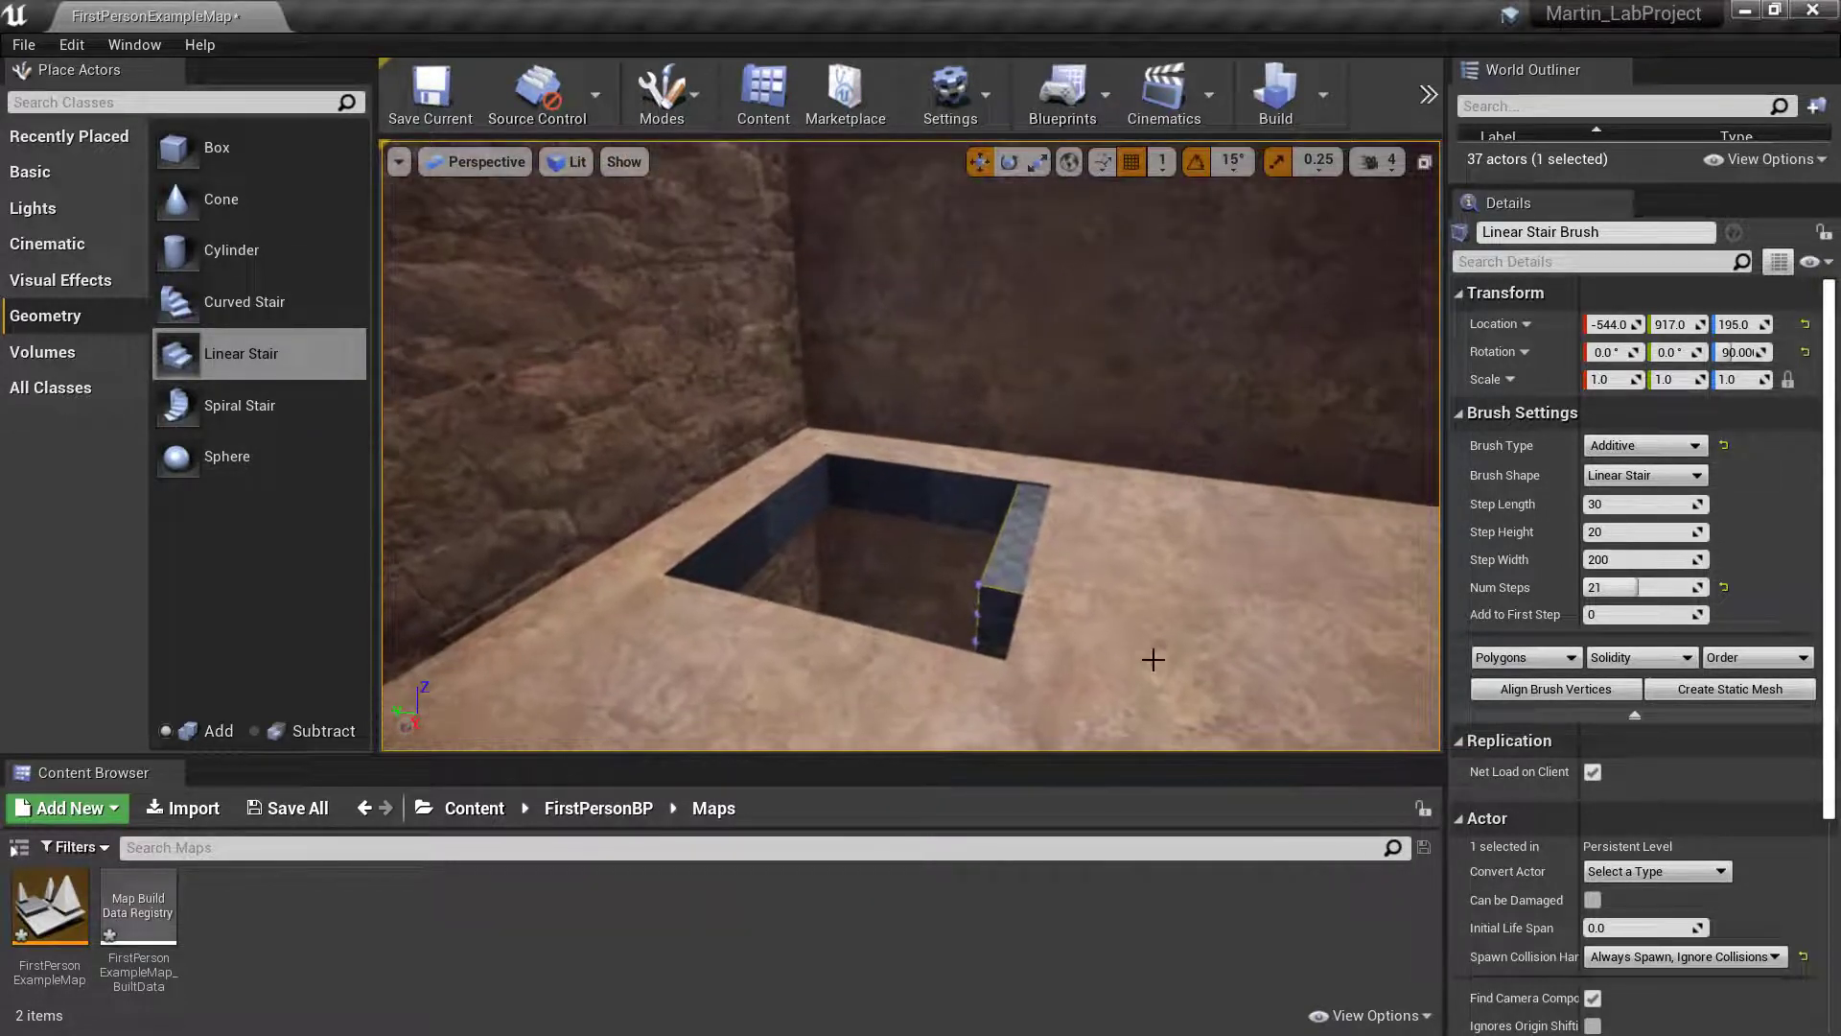
{"action": "left_click", "coordinate": [906, 494]}
{"action": "key", "text": "s"}
{"action": "right_click_drag", "start_coordinate": [906, 494], "coordinate": [849, 494]}
{"action": "right_click_drag", "start_coordinate": [1299, 583], "coordinate": [1299, 582]}
{"action": "key", "text": "d"}
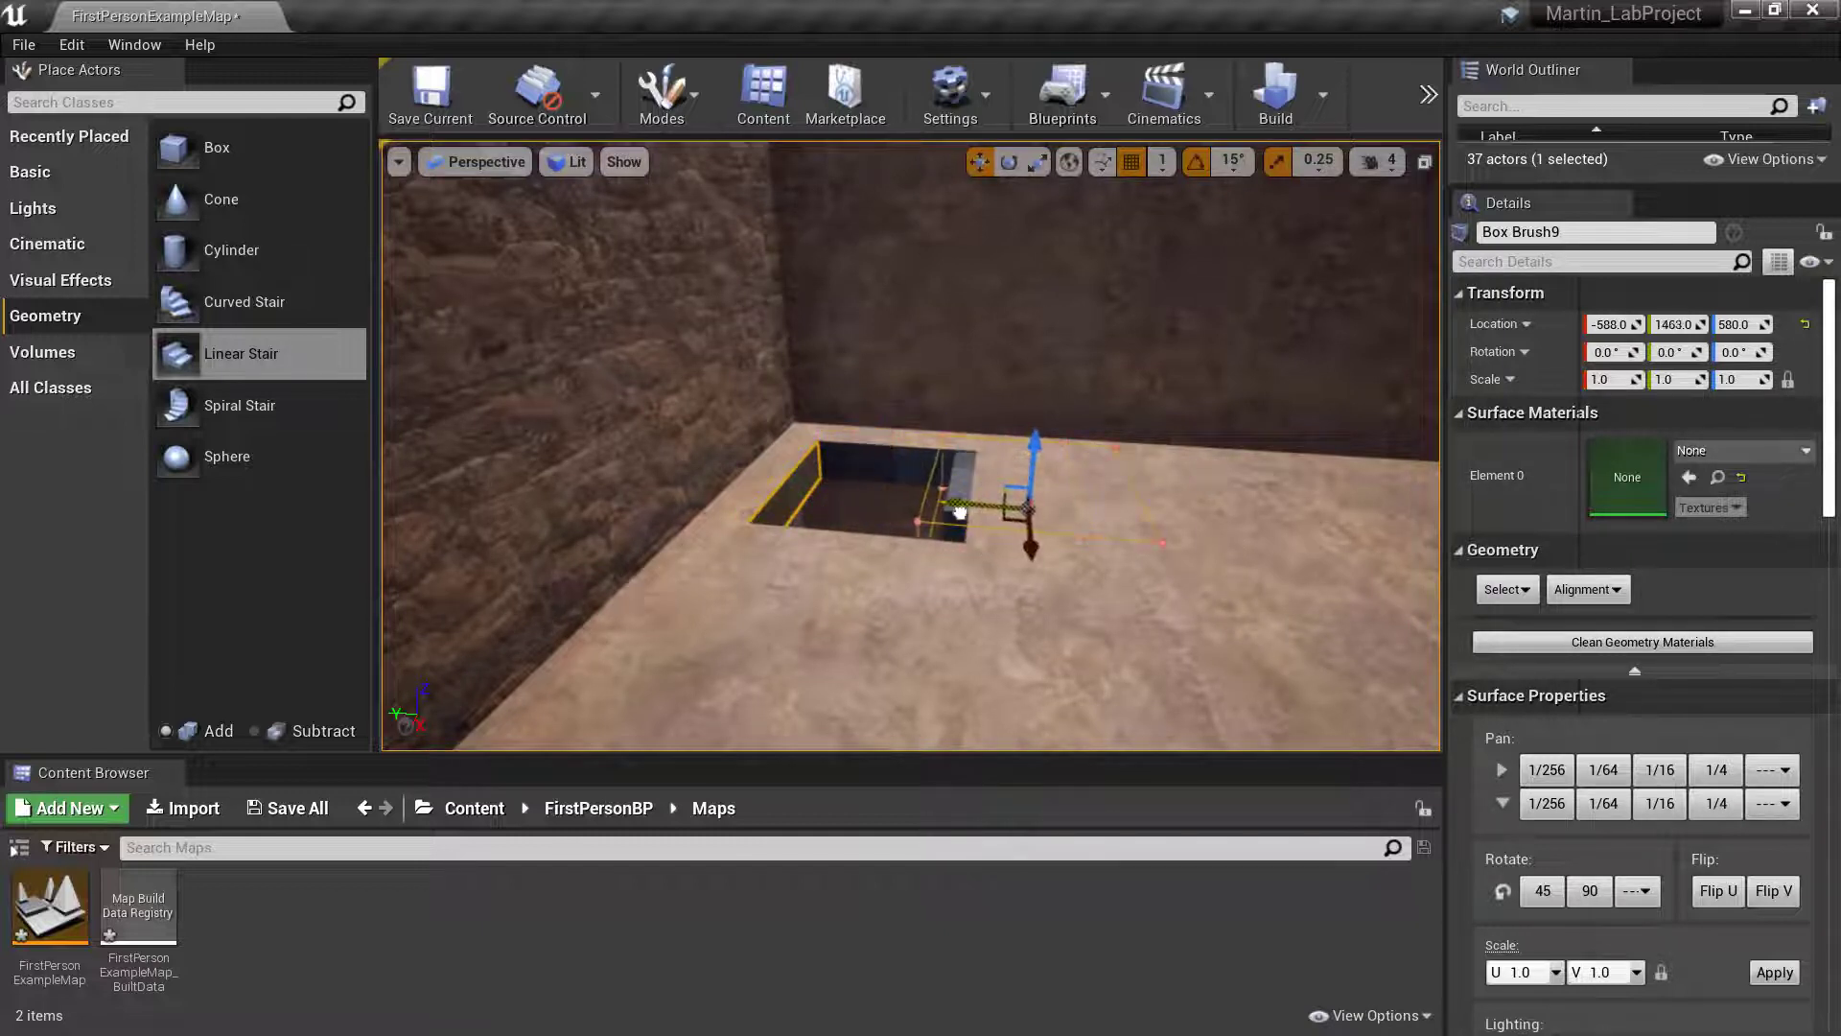
{"action": "left_click_drag", "start_coordinate": [979, 513], "coordinate": [976, 513]}
{"action": "mouse_move", "coordinate": [977, 513]}
{"action": "right_mouse_down"}
{"action": "mouse_move", "coordinate": [966, 470]}
{"action": "mouse_move", "coordinate": [961, 522]}
{"action": "right_mouse_up"}
{"action": "key", "text": "w"}
{"action": "key", "text": "s"}
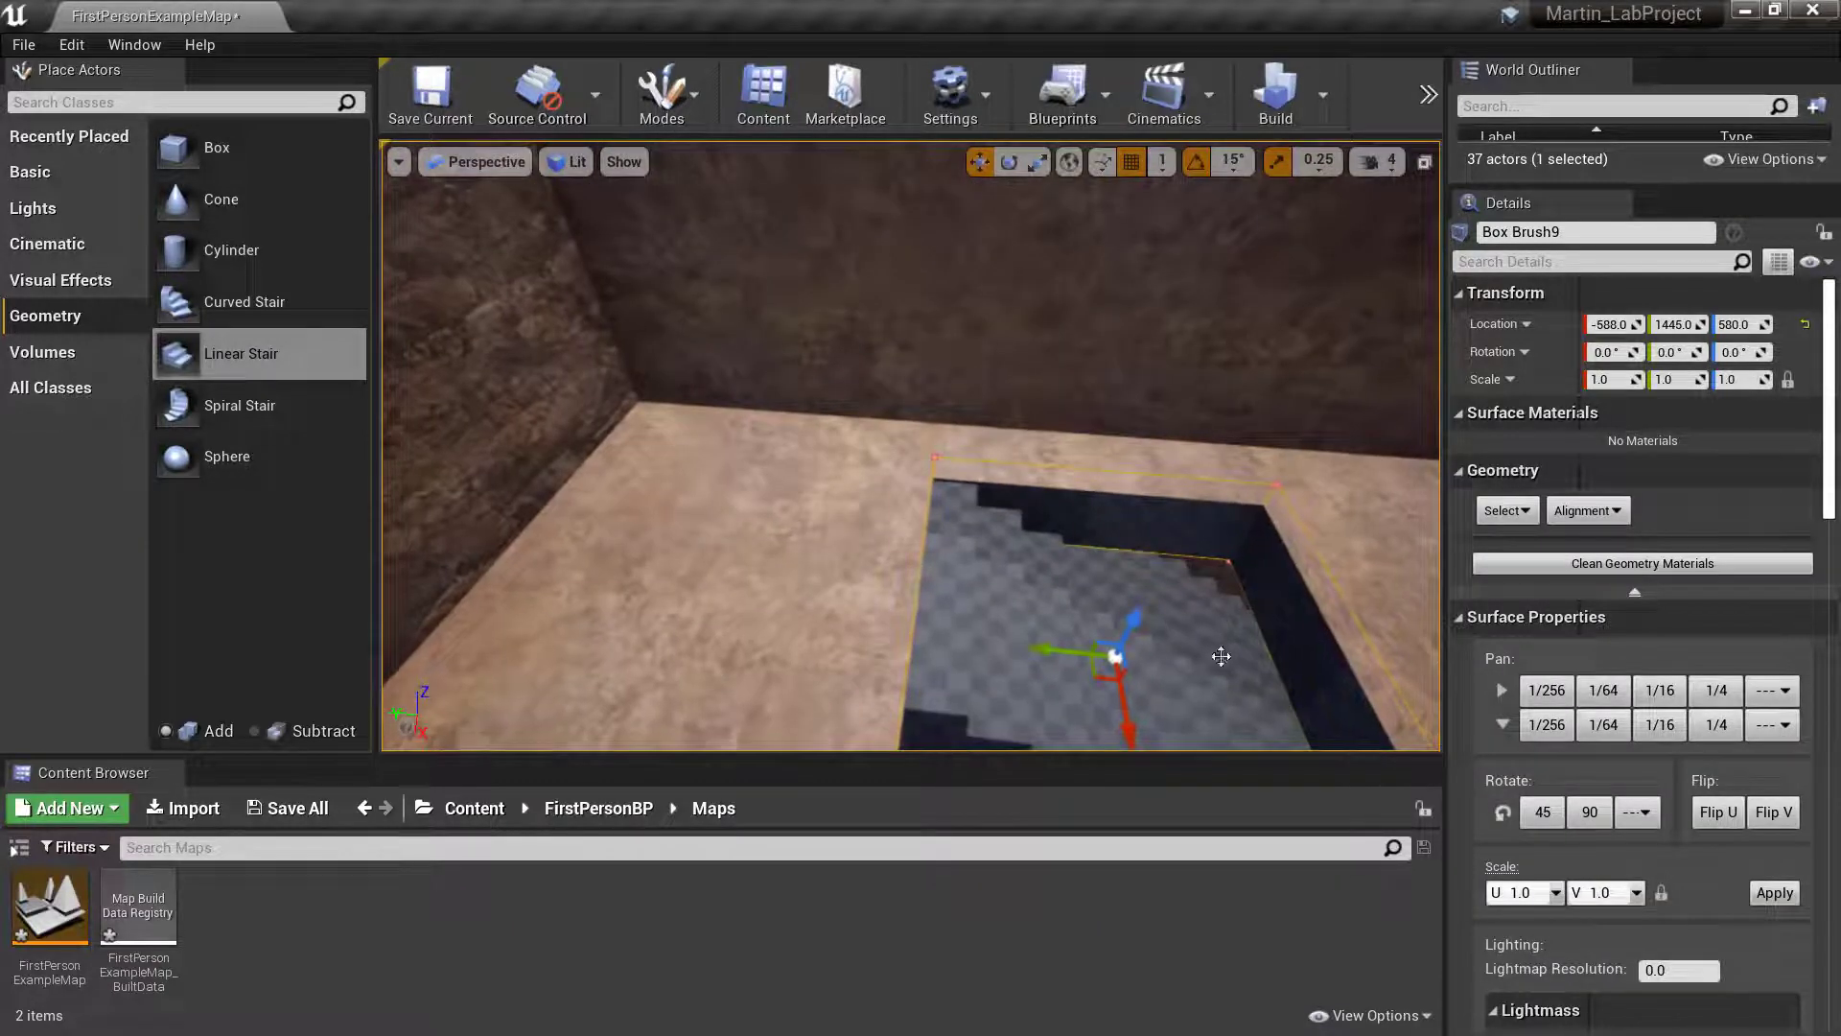
- Move the floor opening brush along X to about -644 so it lines up with the stair's width
{"action": "right_click_drag", "start_coordinate": [1220, 657], "coordinate": [1434, 671]}
{"action": "key", "text": "s"}
{"action": "key", "text": "a"}
{"action": "key", "text": "w"}
{"action": "key", "text": "s"}
{"action": "right_click_drag", "start_coordinate": [1074, 538], "coordinate": [1074, 538]}
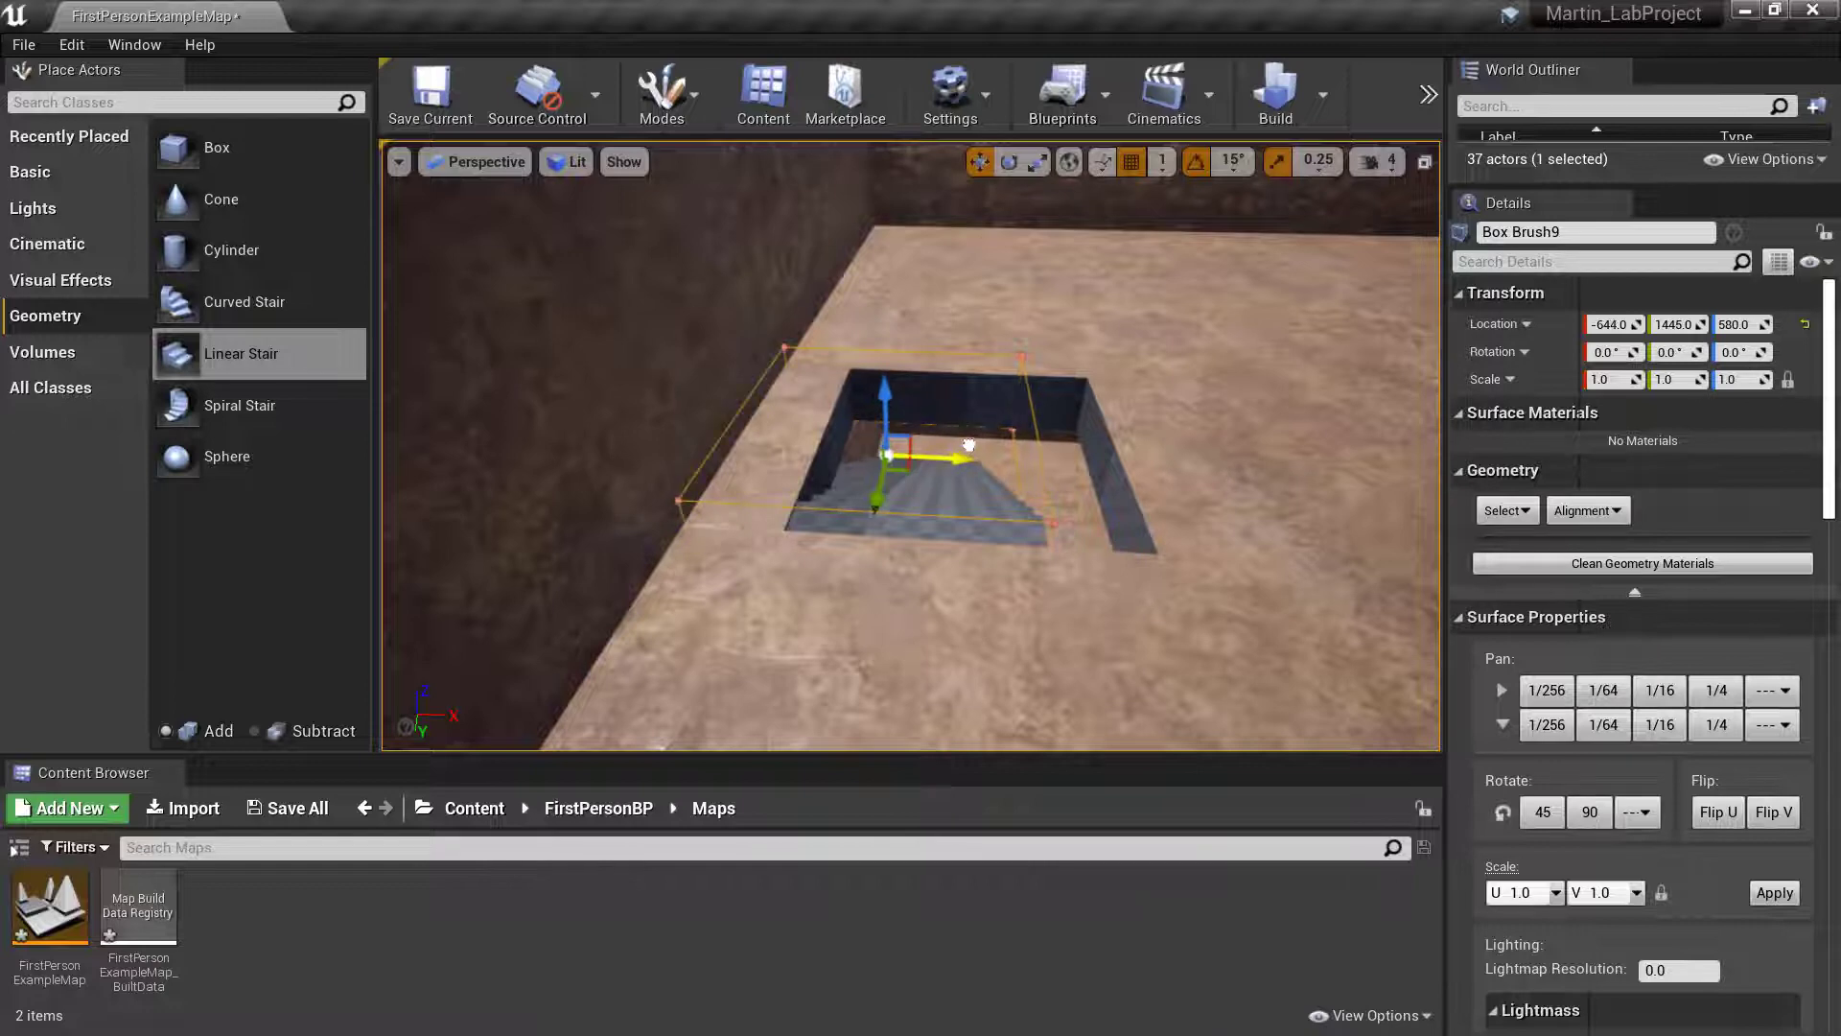
{"action": "key", "text": "w"}
{"action": "mouse_move", "coordinate": [868, 529]}
{"action": "right_mouse_down"}
{"action": "mouse_move", "coordinate": [871, 480]}
{"action": "mouse_move", "coordinate": [887, 547]}
{"action": "mouse_move", "coordinate": [869, 529]}
{"action": "right_mouse_up"}
{"action": "key", "text": "s"}
- Lengthen the floor opening brush along the stair by setting its Y size to about 479
{"action": "scroll", "coordinate": [1646, 522], "scroll_direction": "down", "scroll_amount": 8}
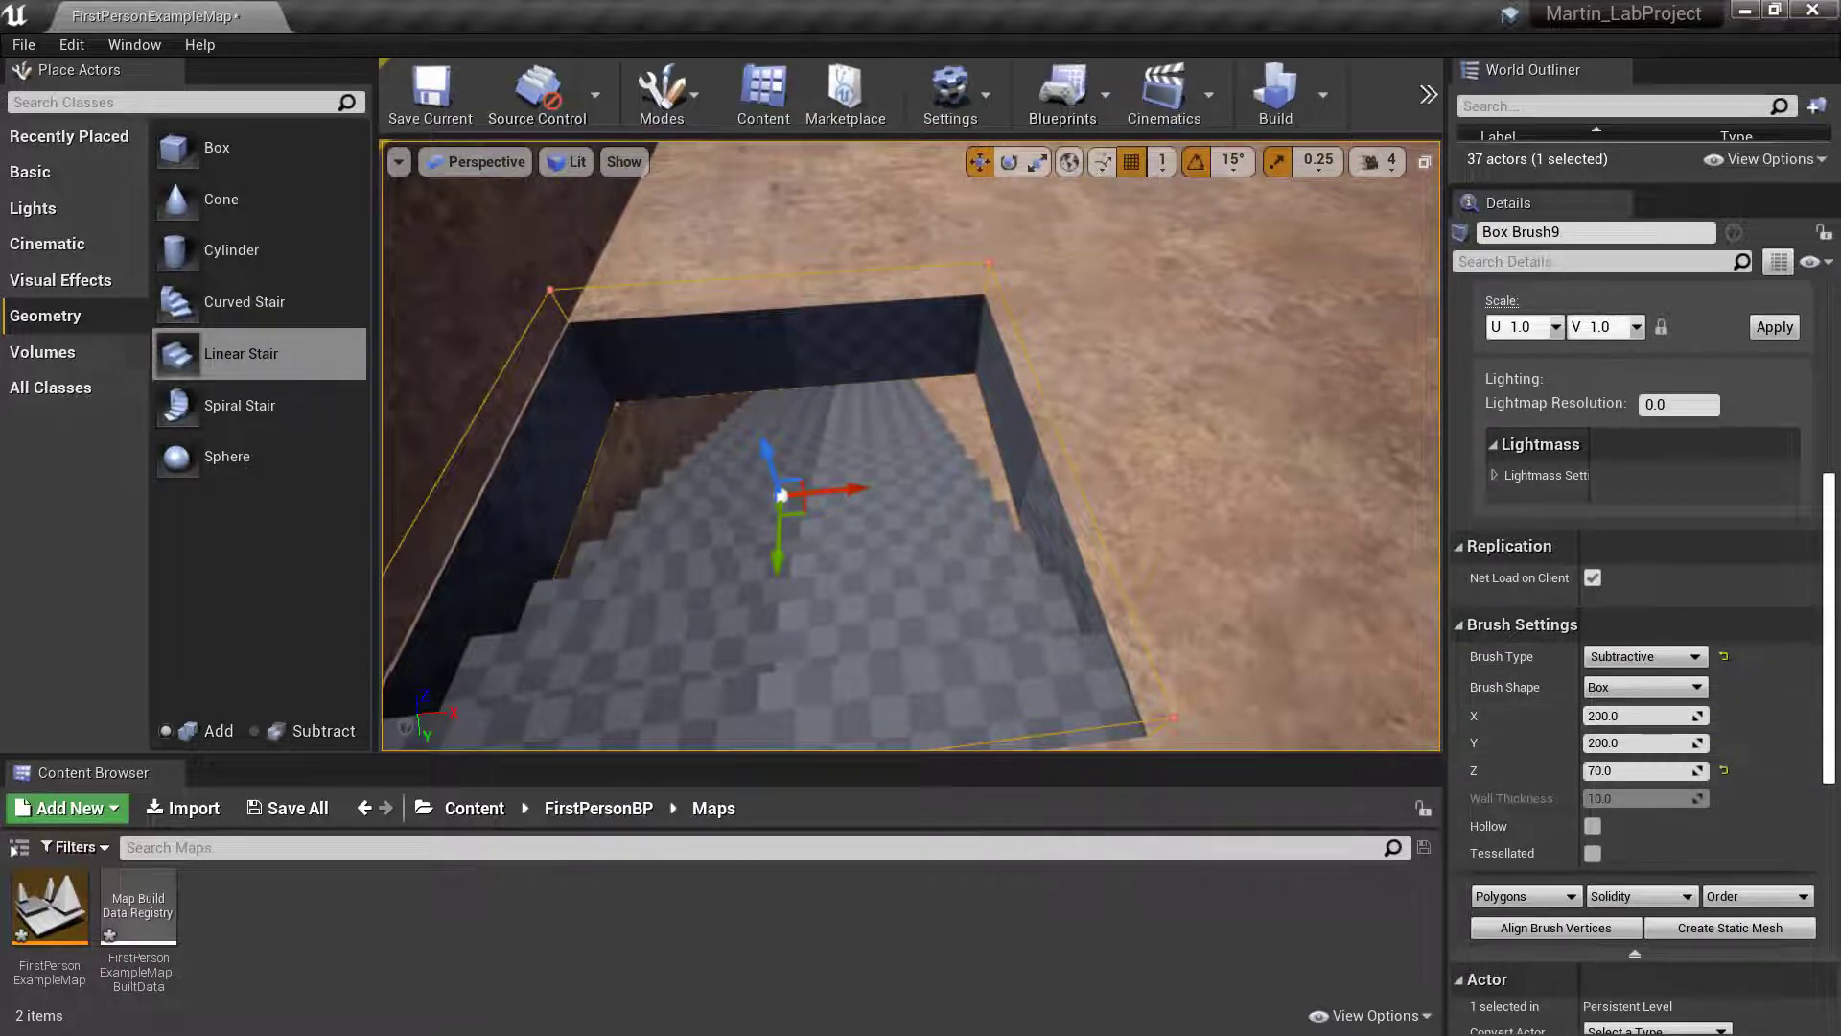
{"action": "key", "text": "s"}
{"action": "right_click_drag", "start_coordinate": [1016, 547], "coordinate": [743, 541]}
{"action": "key", "text": "d"}
{"action": "key", "text": "w"}
{"action": "key", "text": "s"}
{"action": "key", "text": "a"}
{"action": "key", "text": "w"}
{"action": "key", "text": "d"}
{"action": "key", "text": "s"}
{"action": "key", "text": "w"}
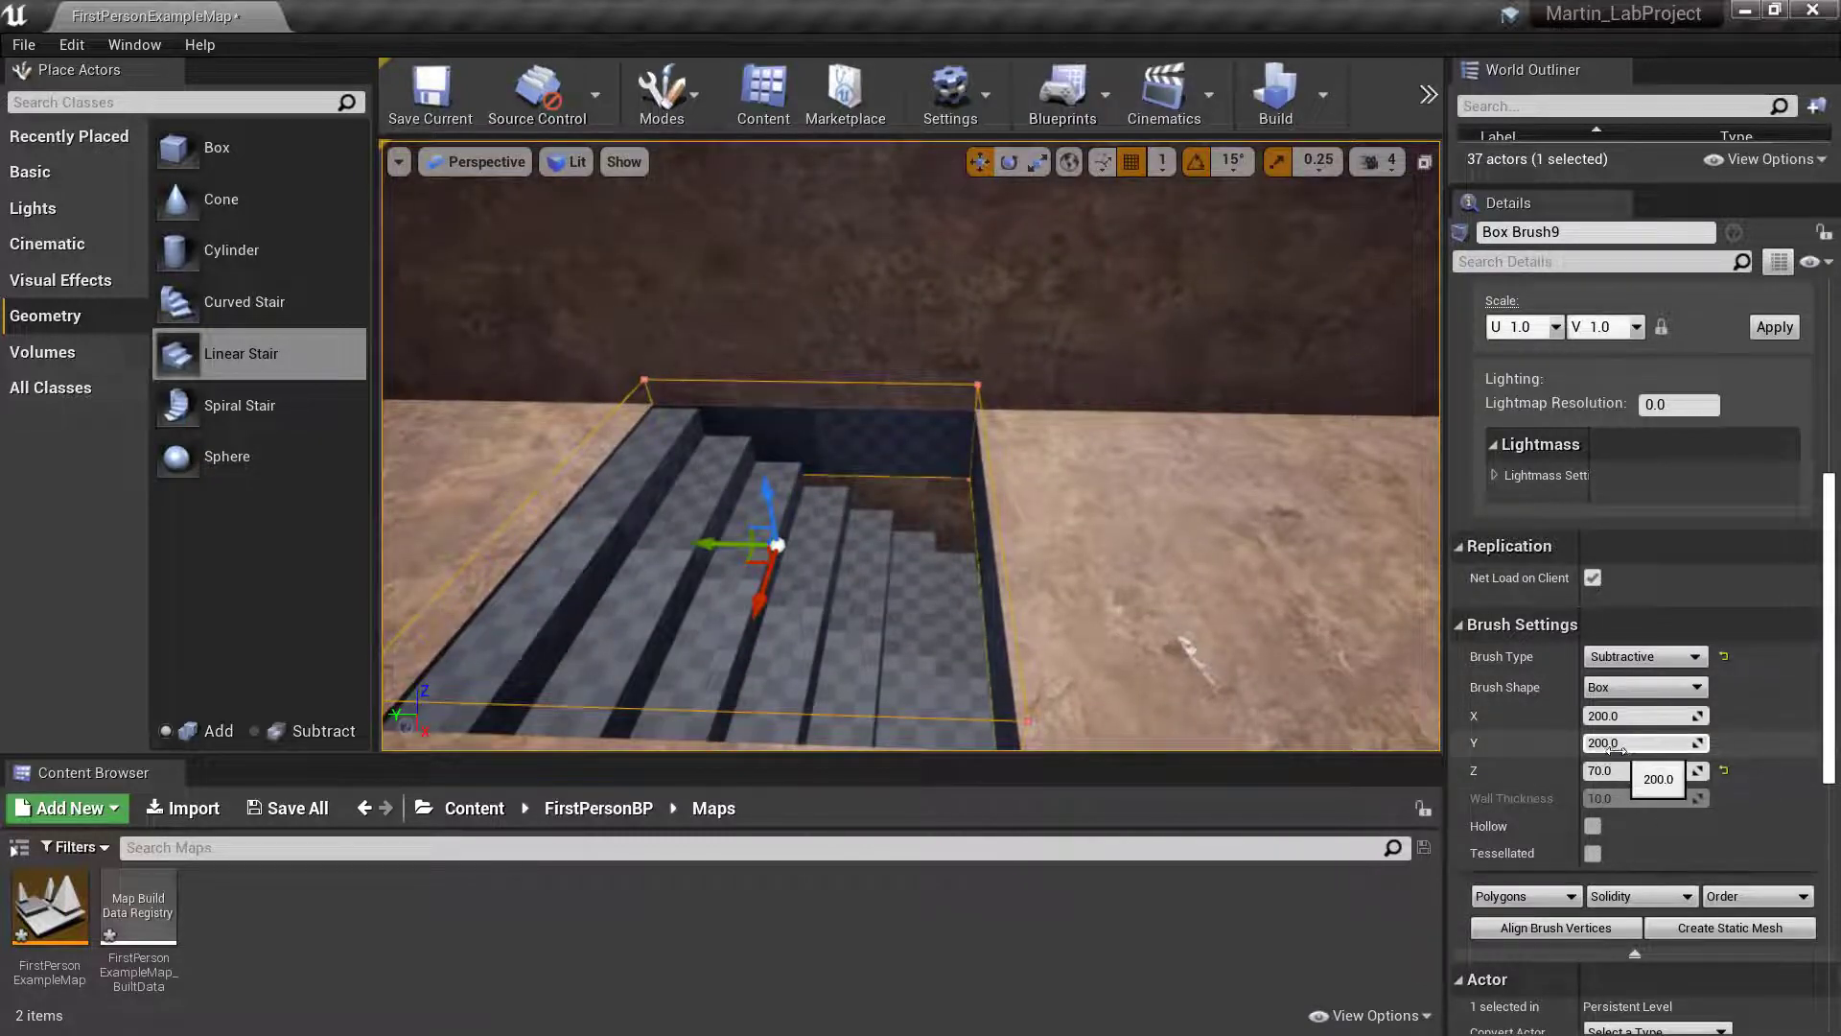
{"action": "left_click_drag", "start_coordinate": [1611, 750], "coordinate": [1707, 749]}
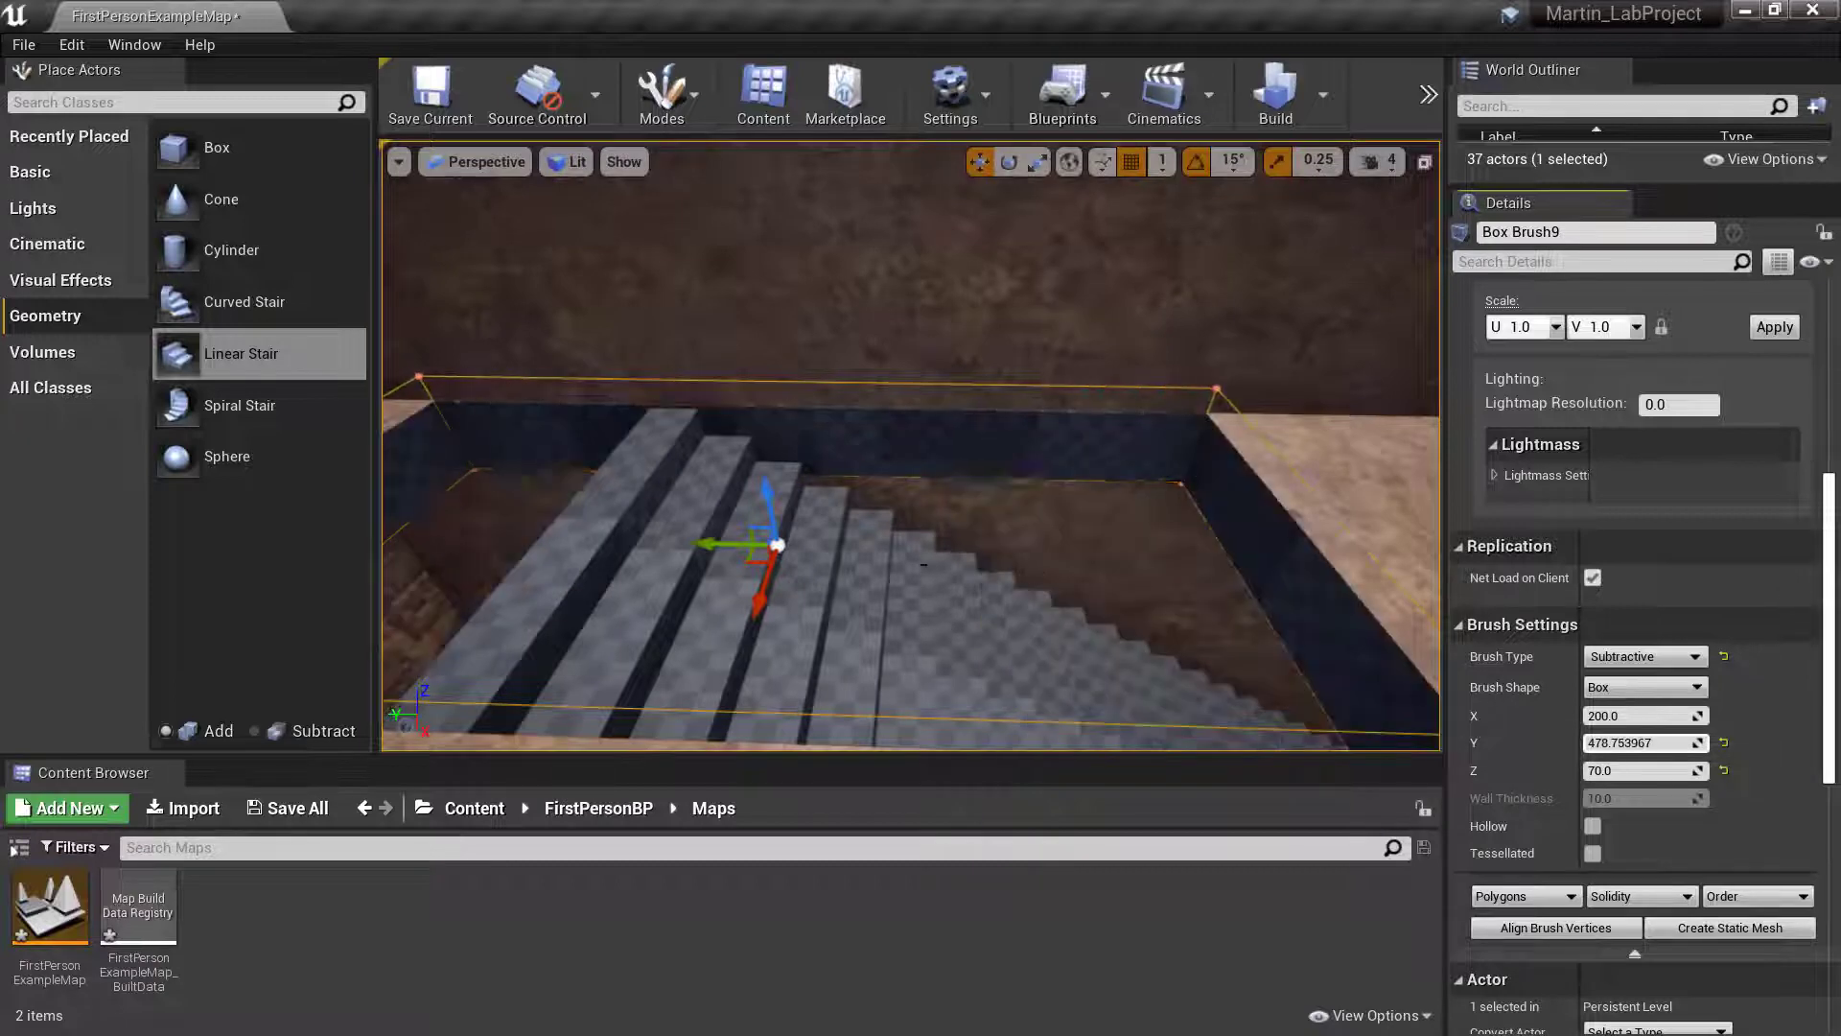
- Shift the lengthened opening brush along Y over the descending part of the stair
{"action": "key", "text": "s"}
{"action": "right_click_drag", "start_coordinate": [748, 511], "coordinate": [784, 521]}
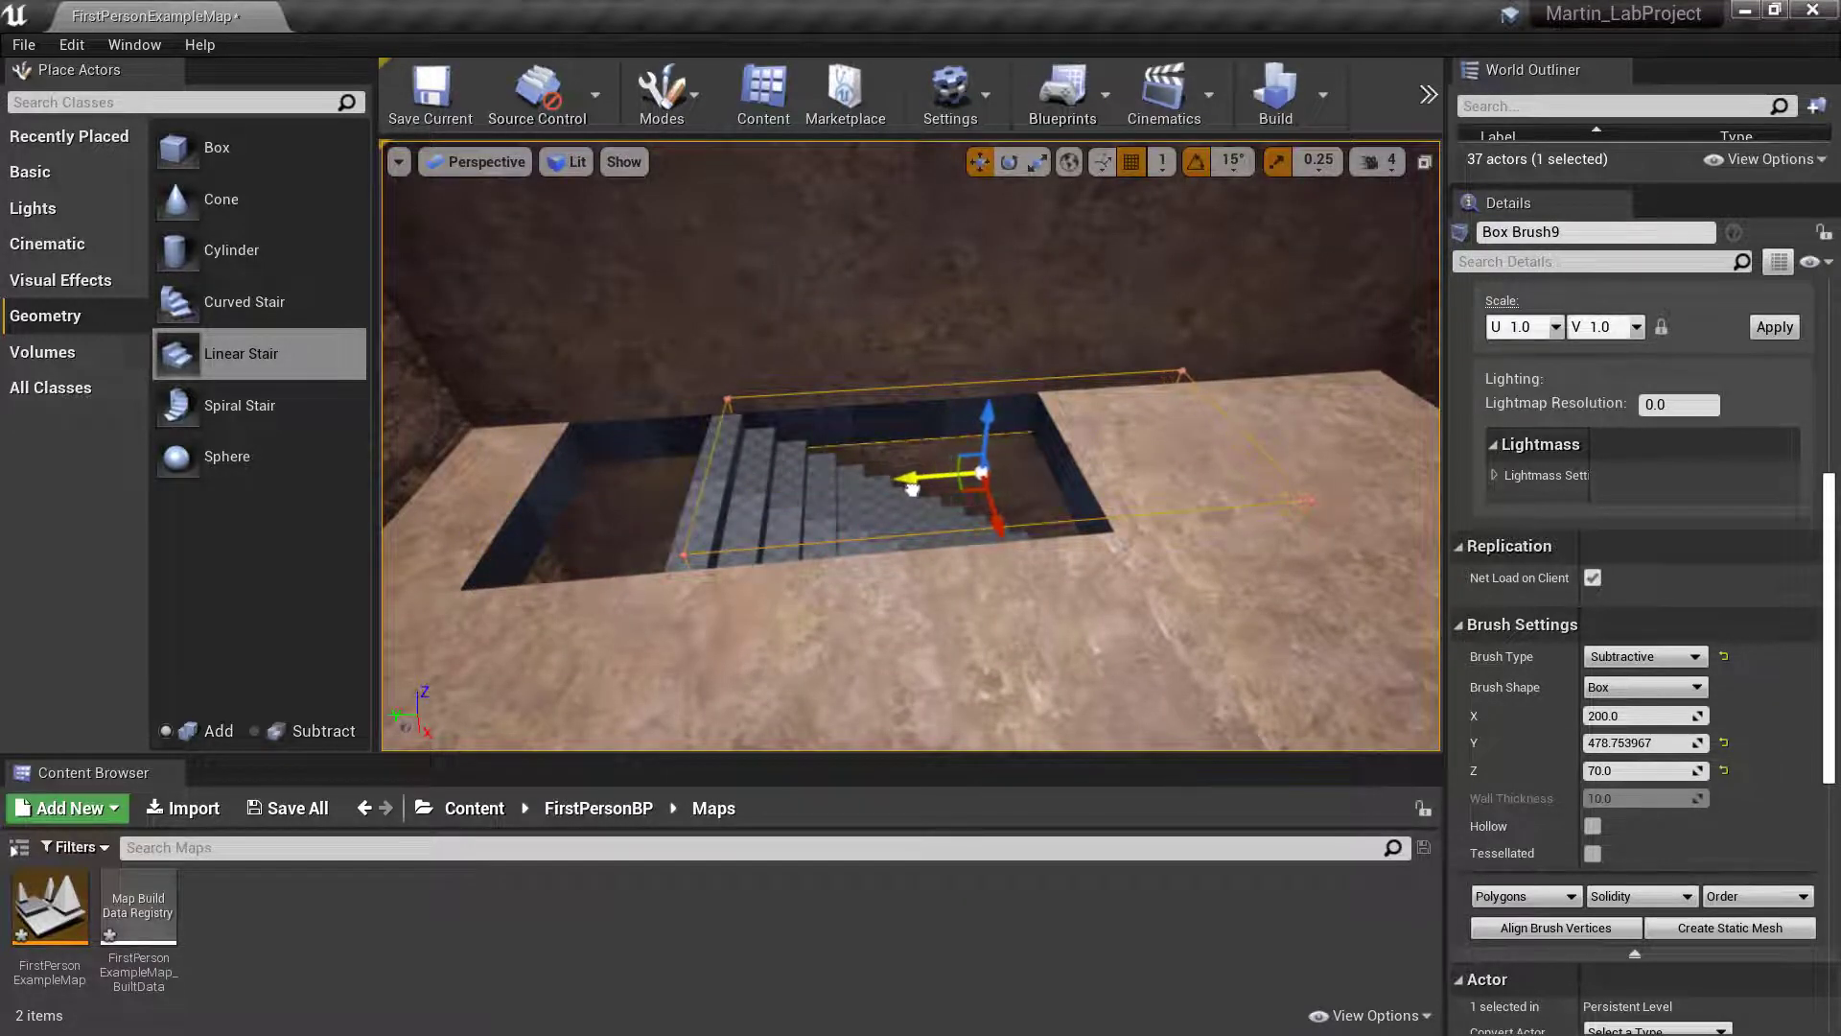
{"action": "left_click_drag", "start_coordinate": [891, 491], "coordinate": [888, 491]}
{"action": "mouse_move", "coordinate": [769, 508]}
{"action": "right_mouse_down"}
{"action": "mouse_move", "coordinate": [1036, 518]}
{"action": "mouse_move", "coordinate": [652, 528]}
{"action": "right_mouse_up"}
{"action": "key", "text": "a"}
{"action": "key", "text": "d"}
{"action": "key", "text": "s"}
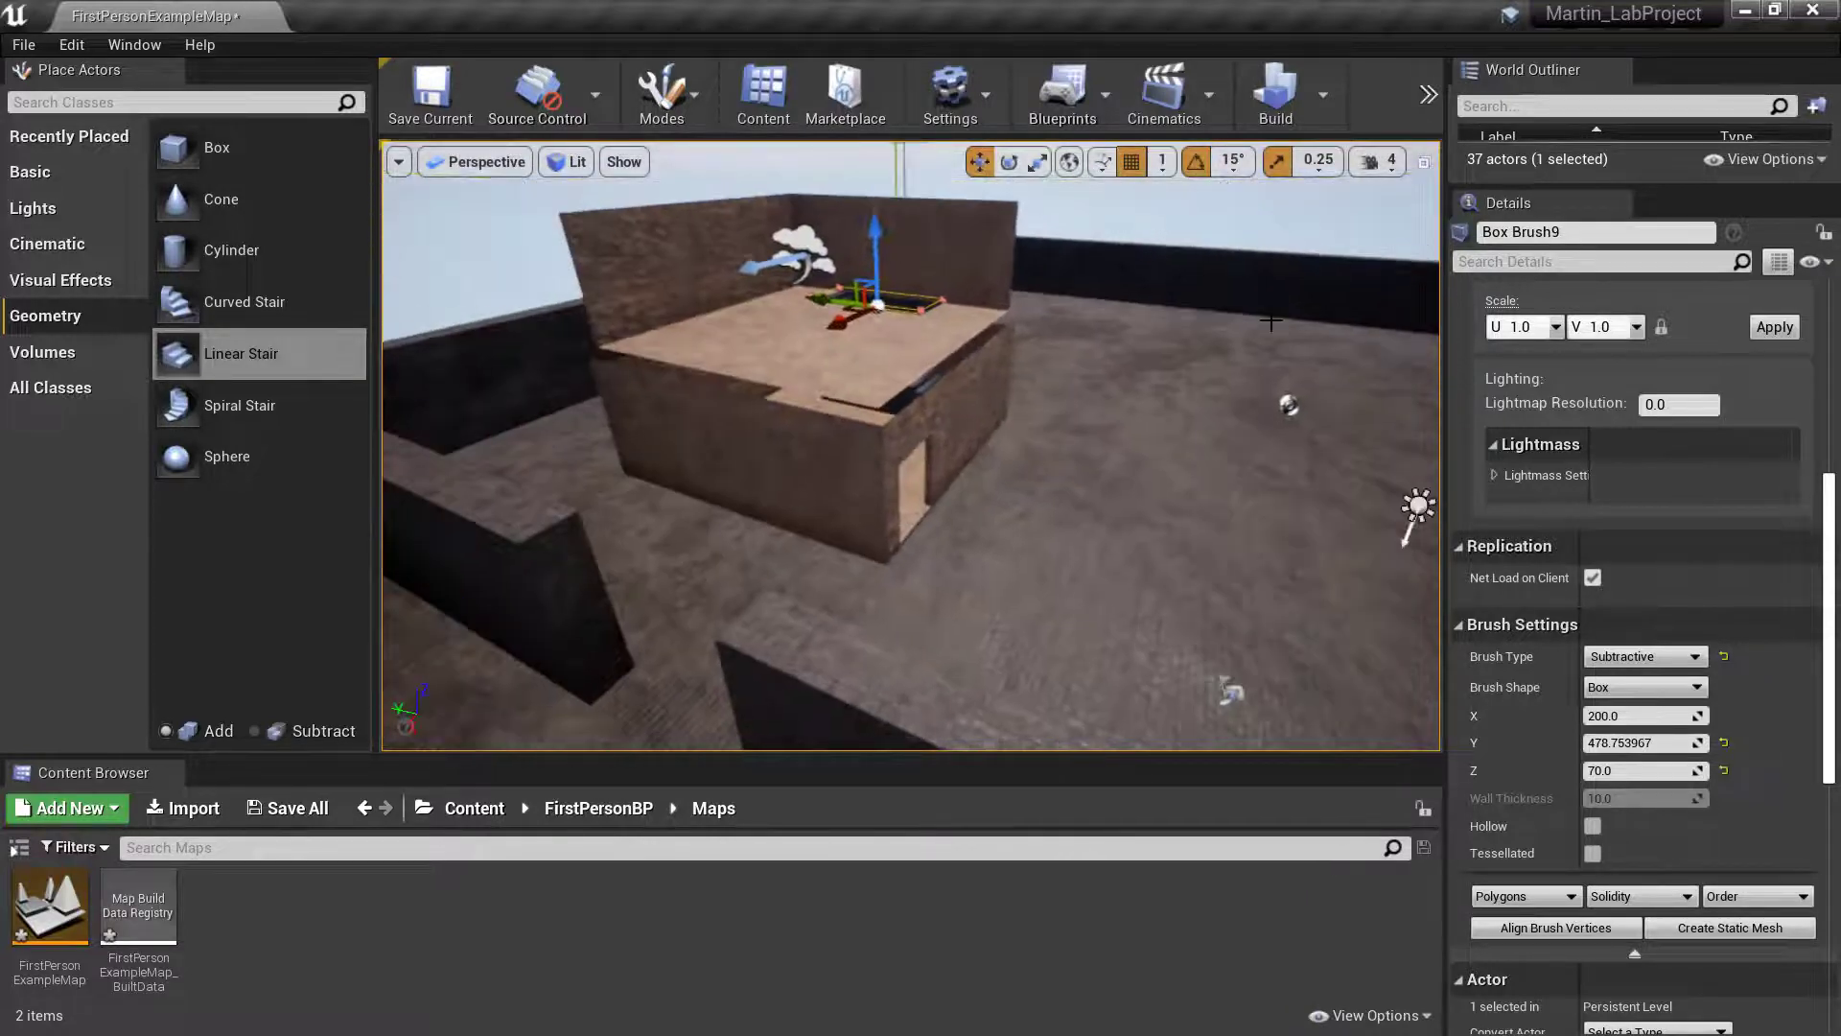
- Play the level and walk through the house doorway and up the stair to test access to the upper storey
{"action": "left_click", "coordinate": [1428, 93]}
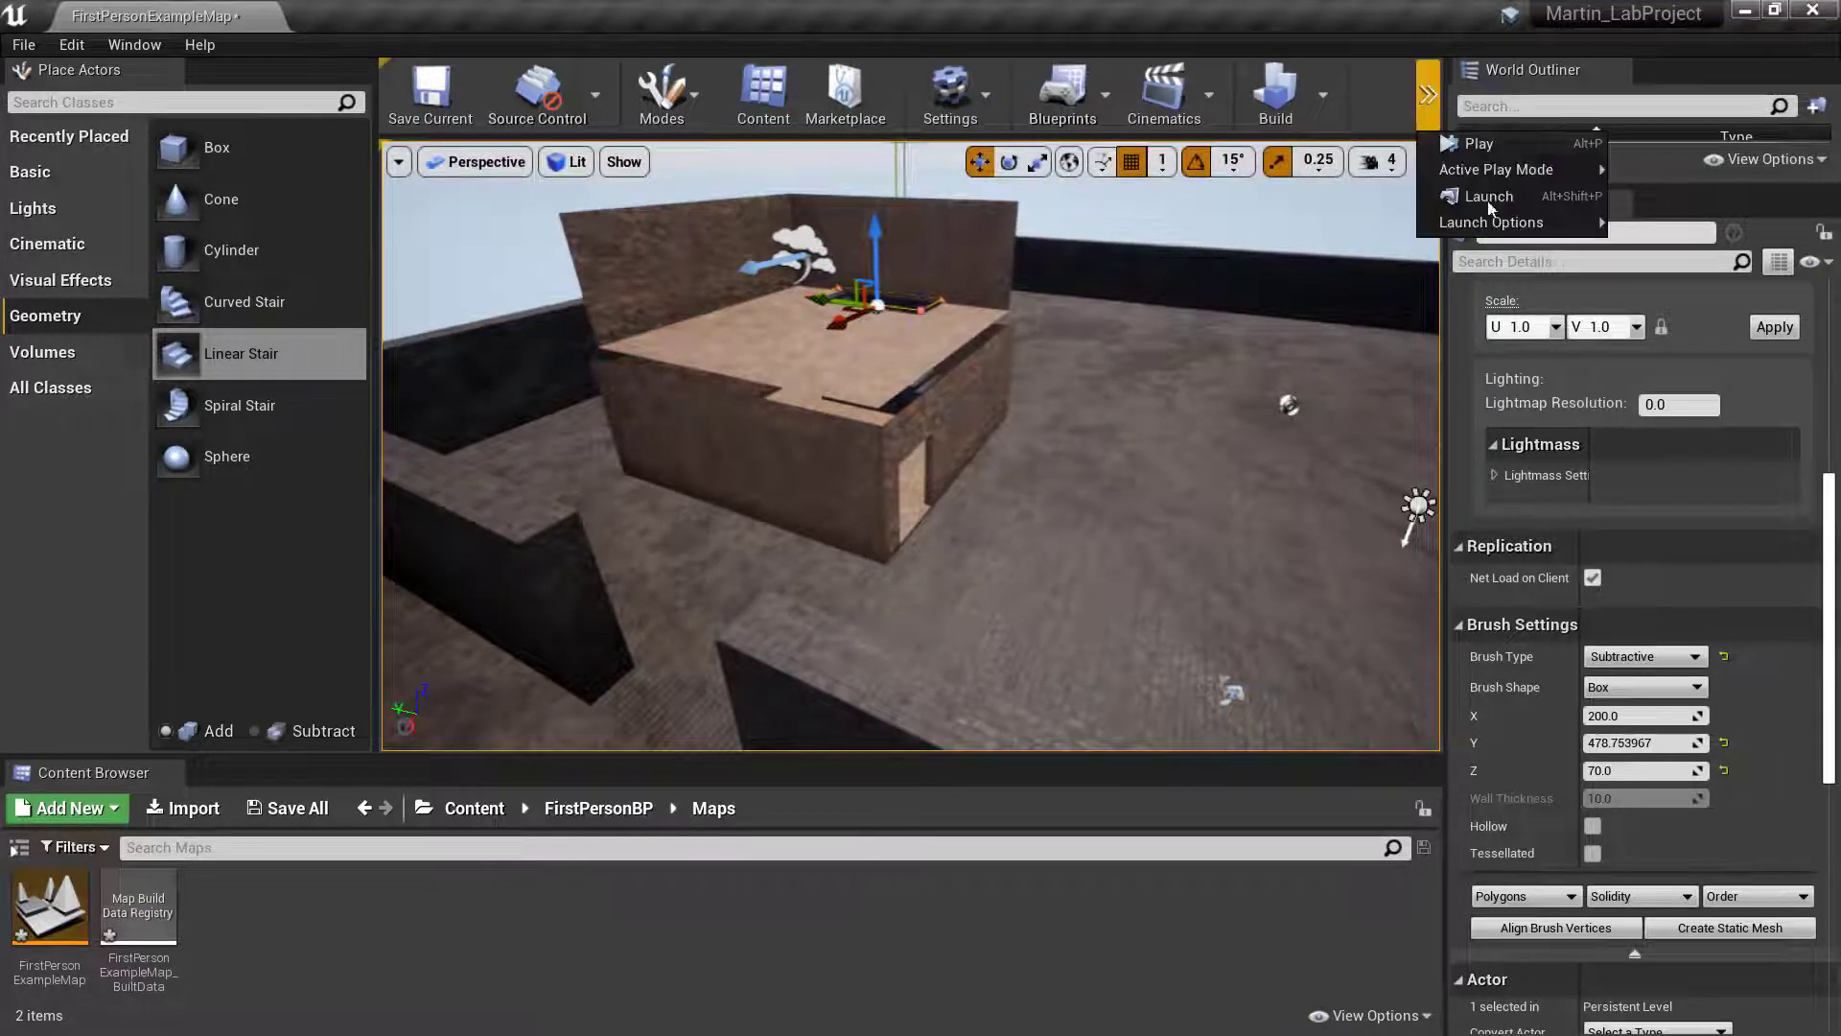
{"action": "left_click", "coordinate": [1471, 142]}
{"action": "key", "text": "w"}
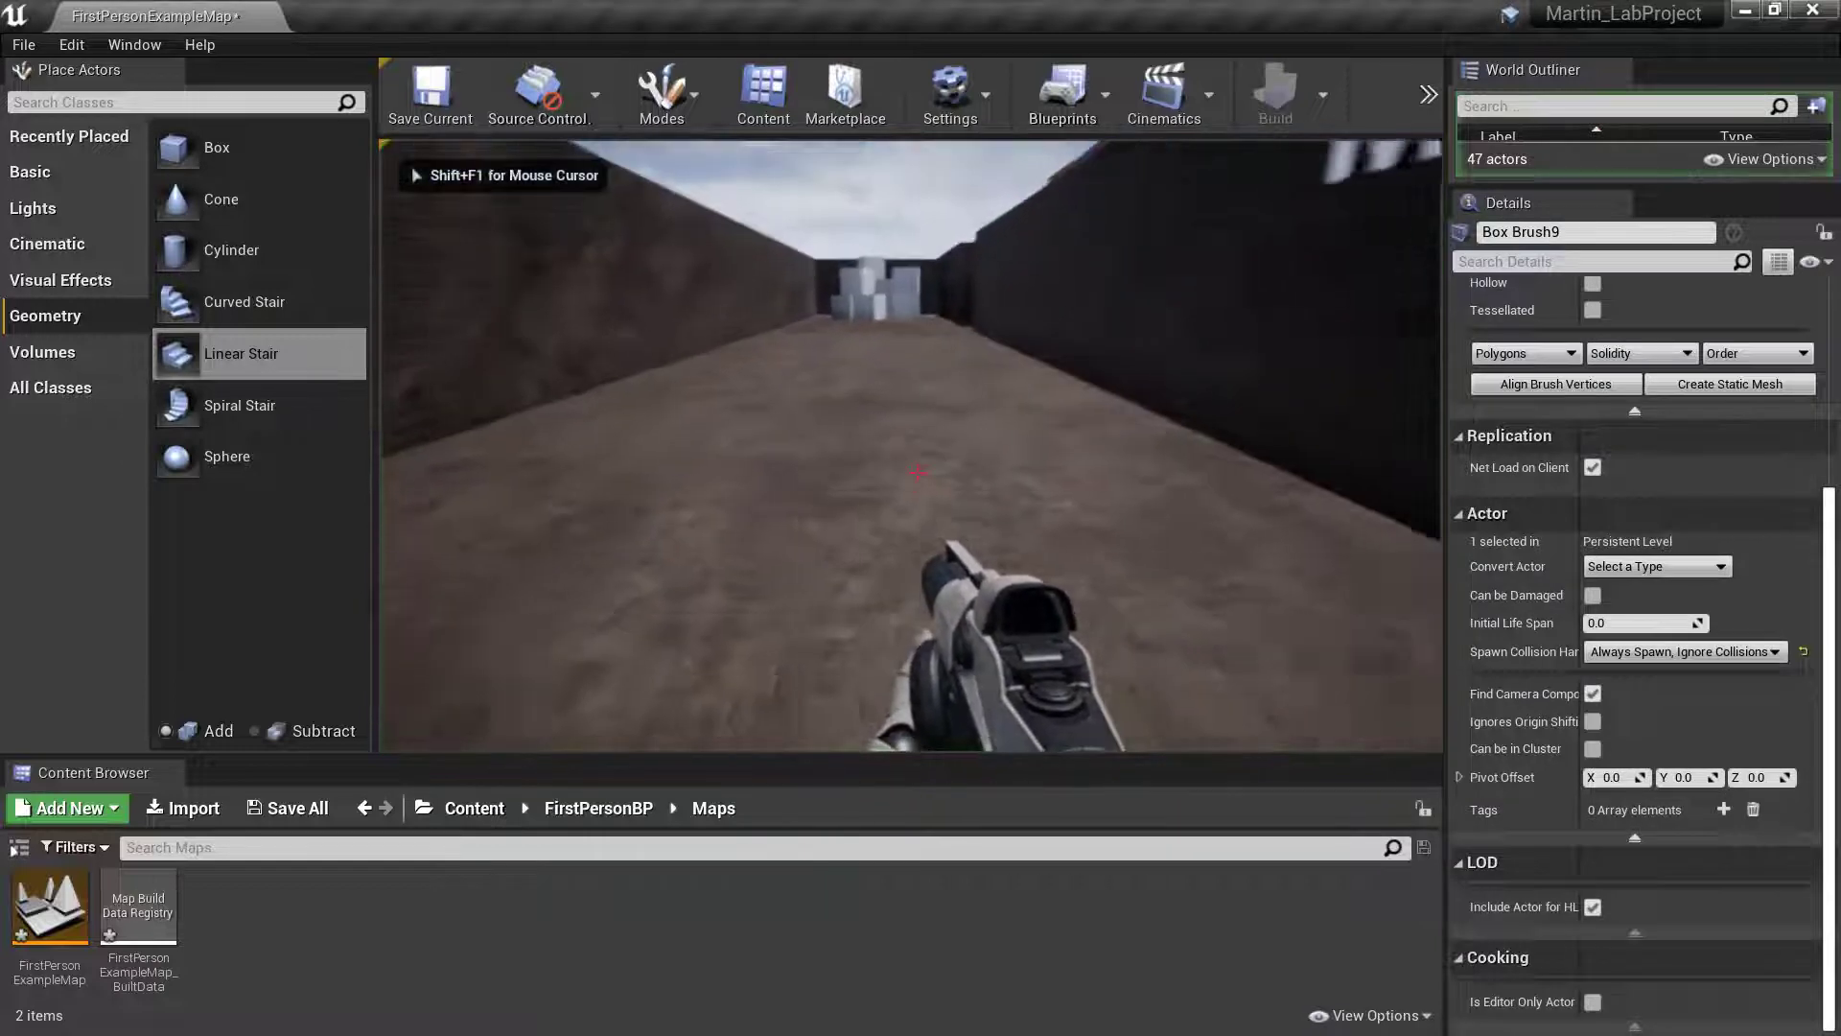
{"action": "key", "text": "w"}
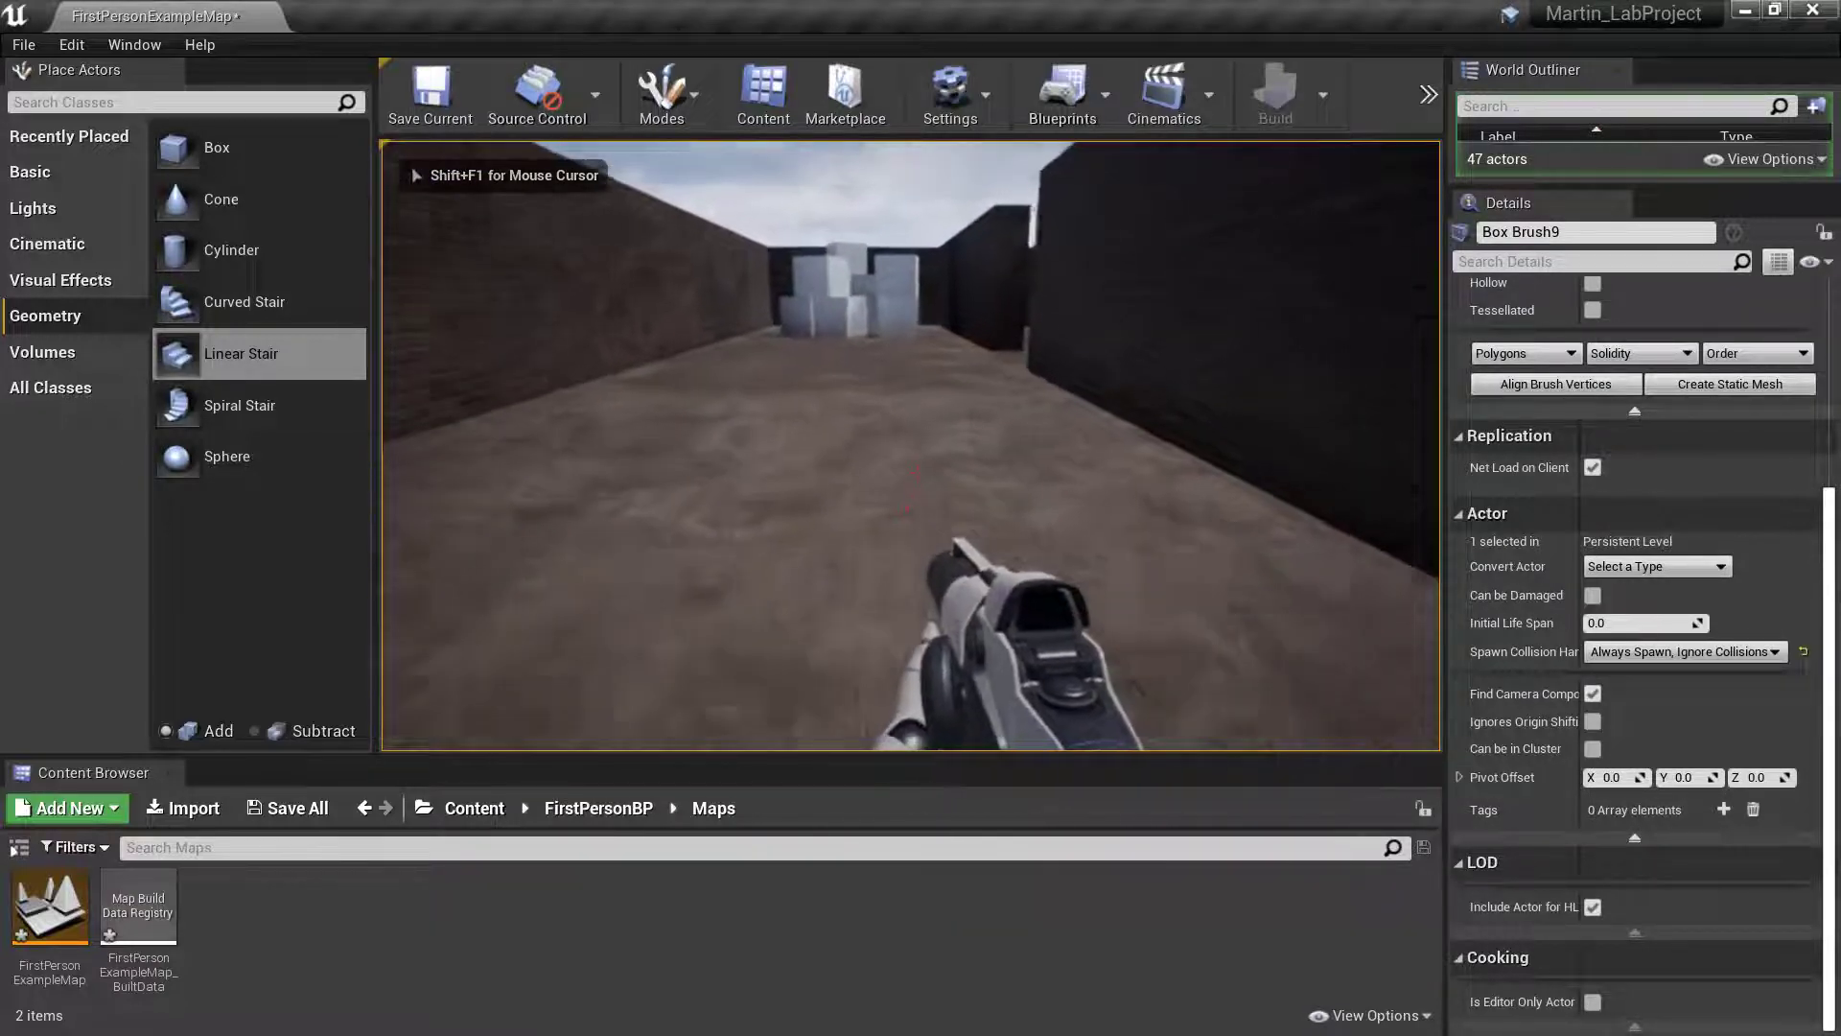
{"action": "key", "text": "w"}
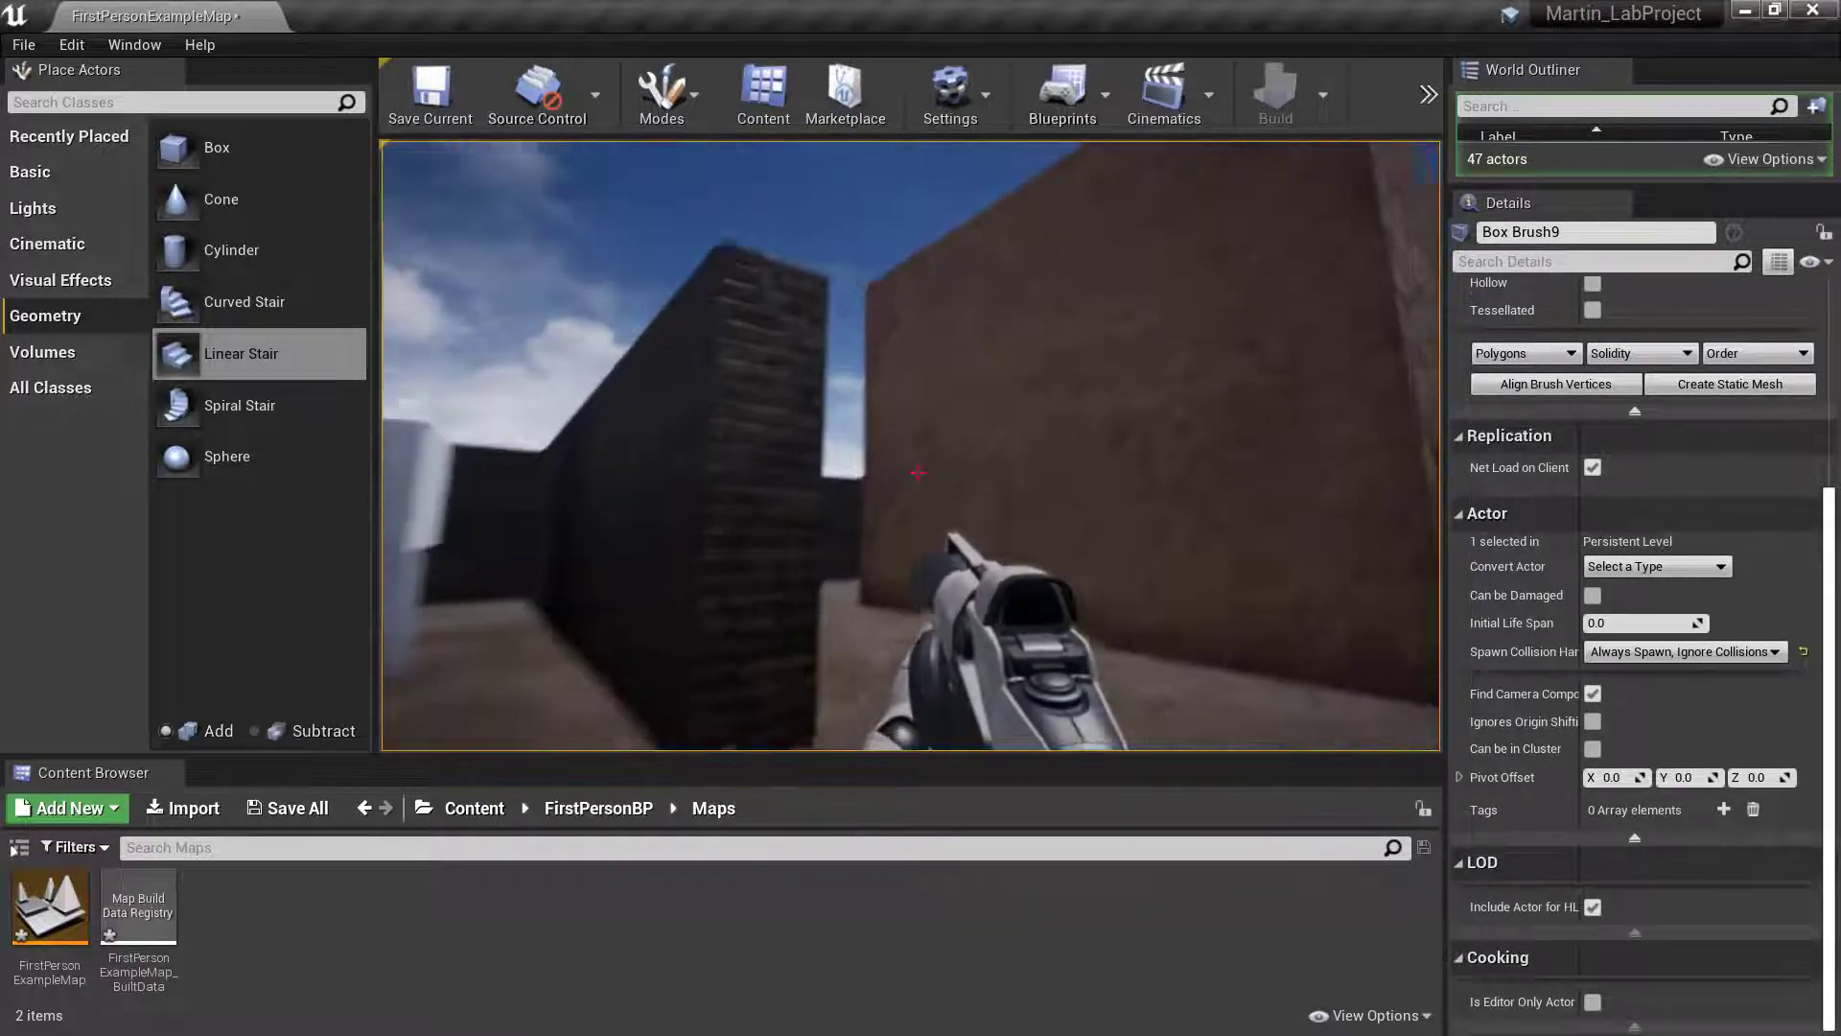
{"action": "key", "text": "w"}
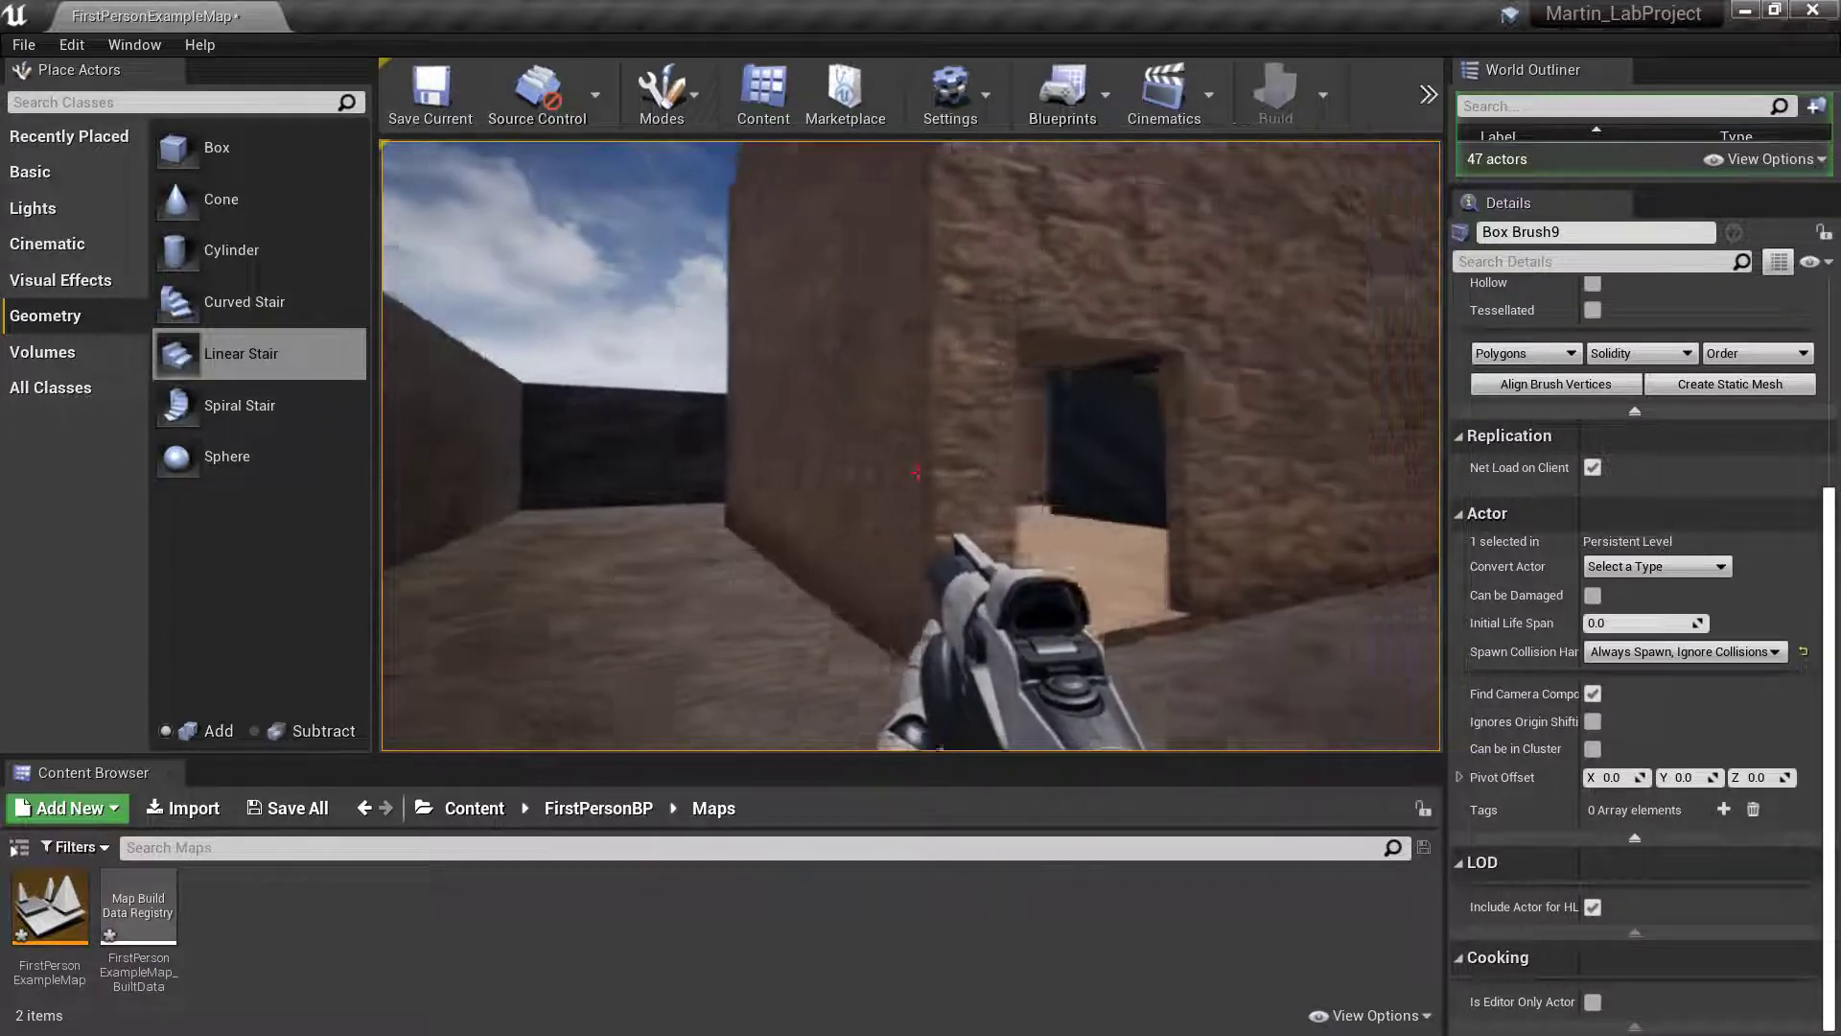
{"action": "key", "text": "w"}
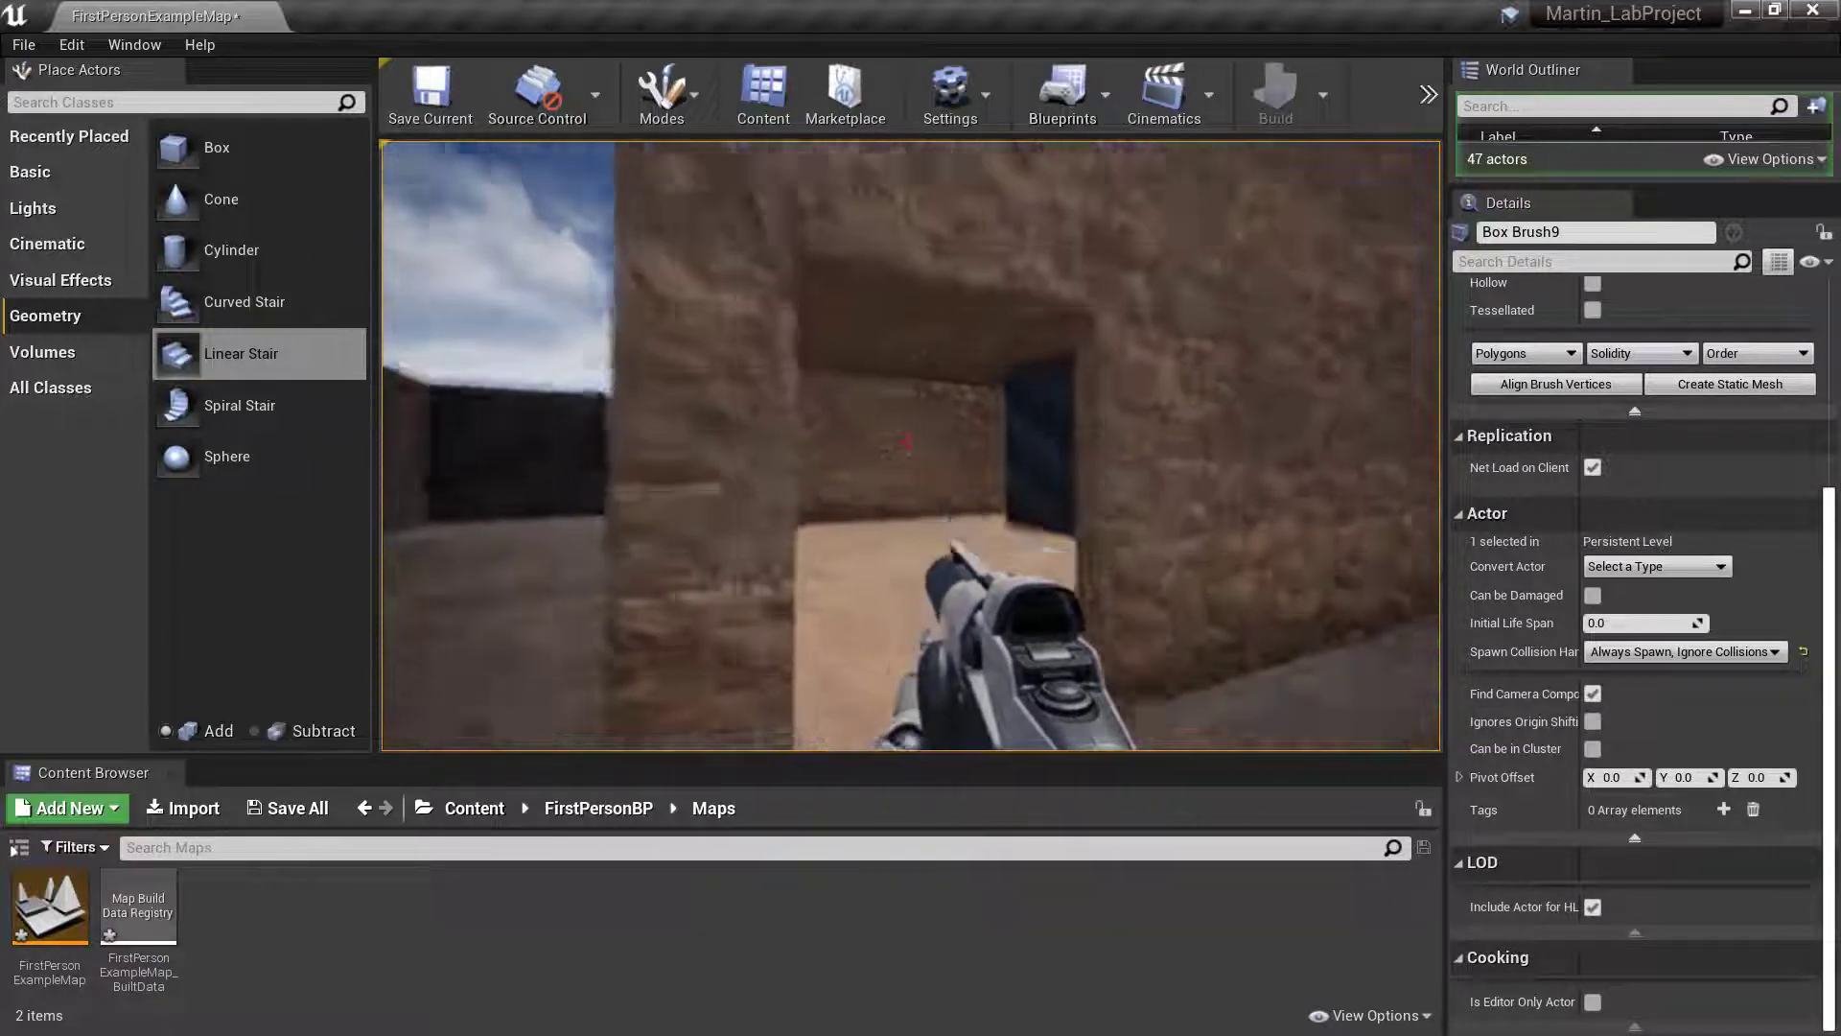
{"action": "key", "text": "w"}
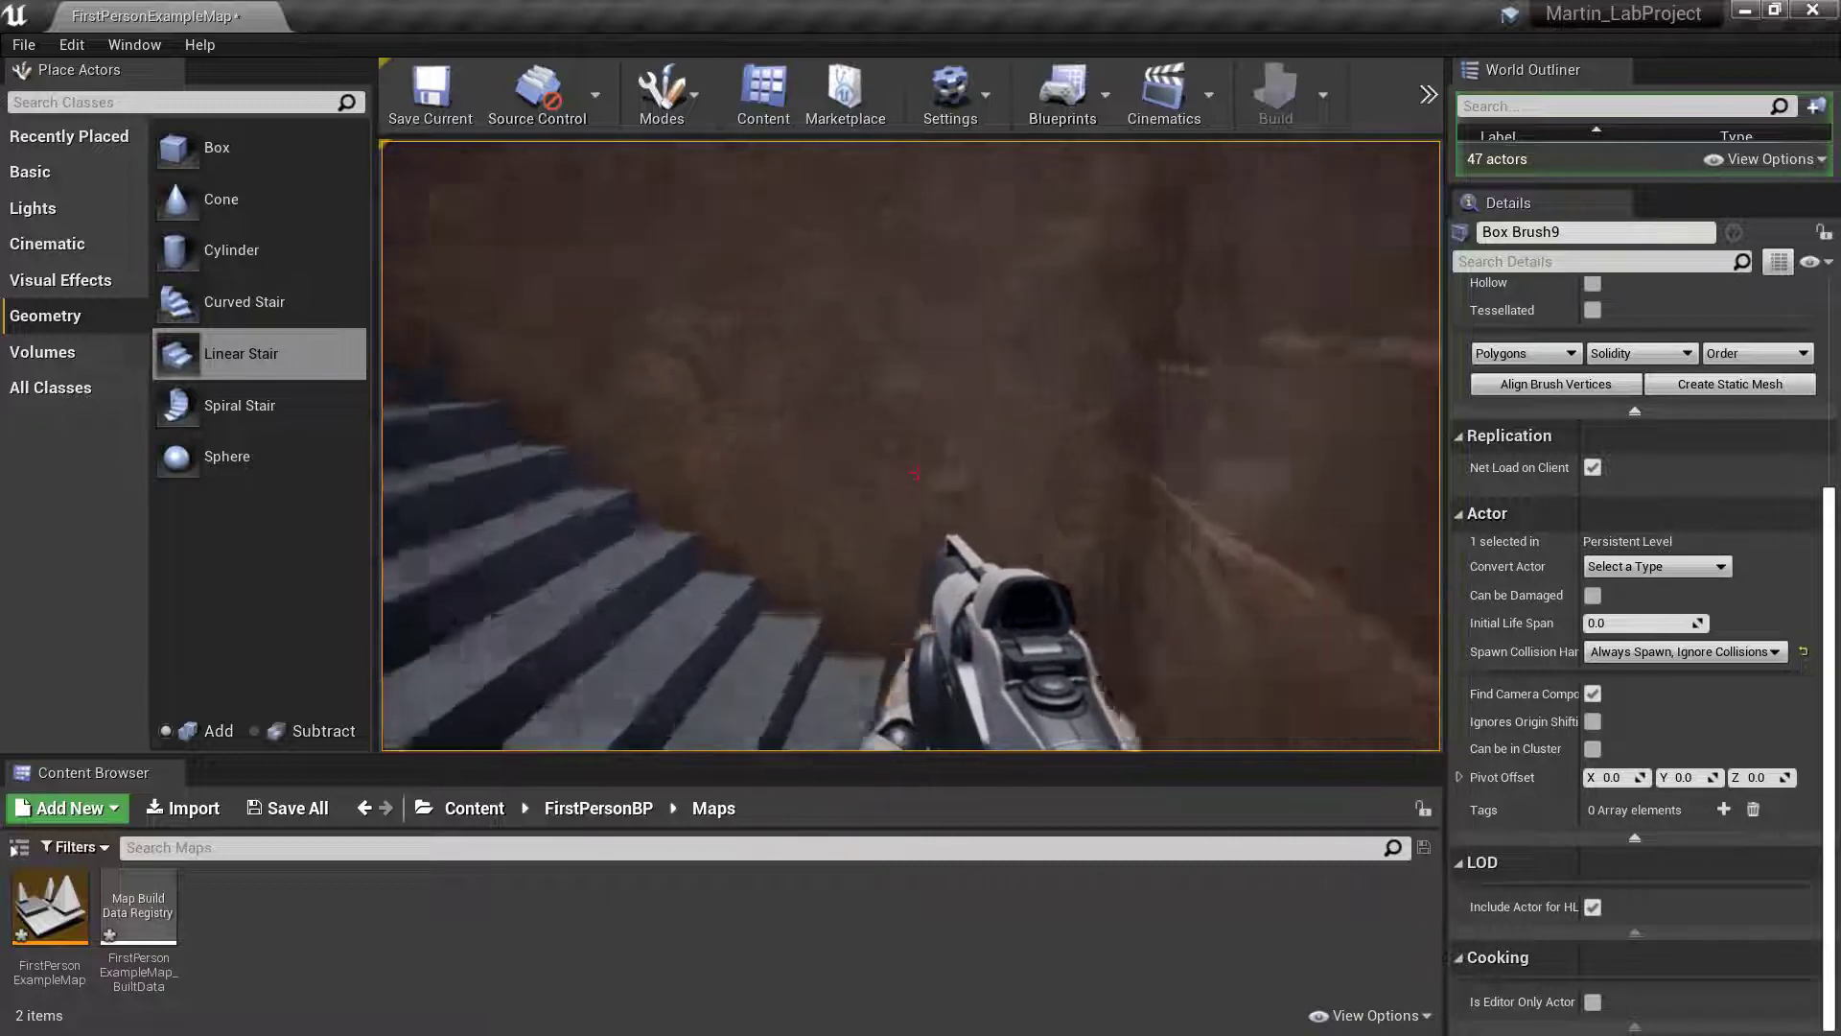
{"action": "key", "text": "w"}
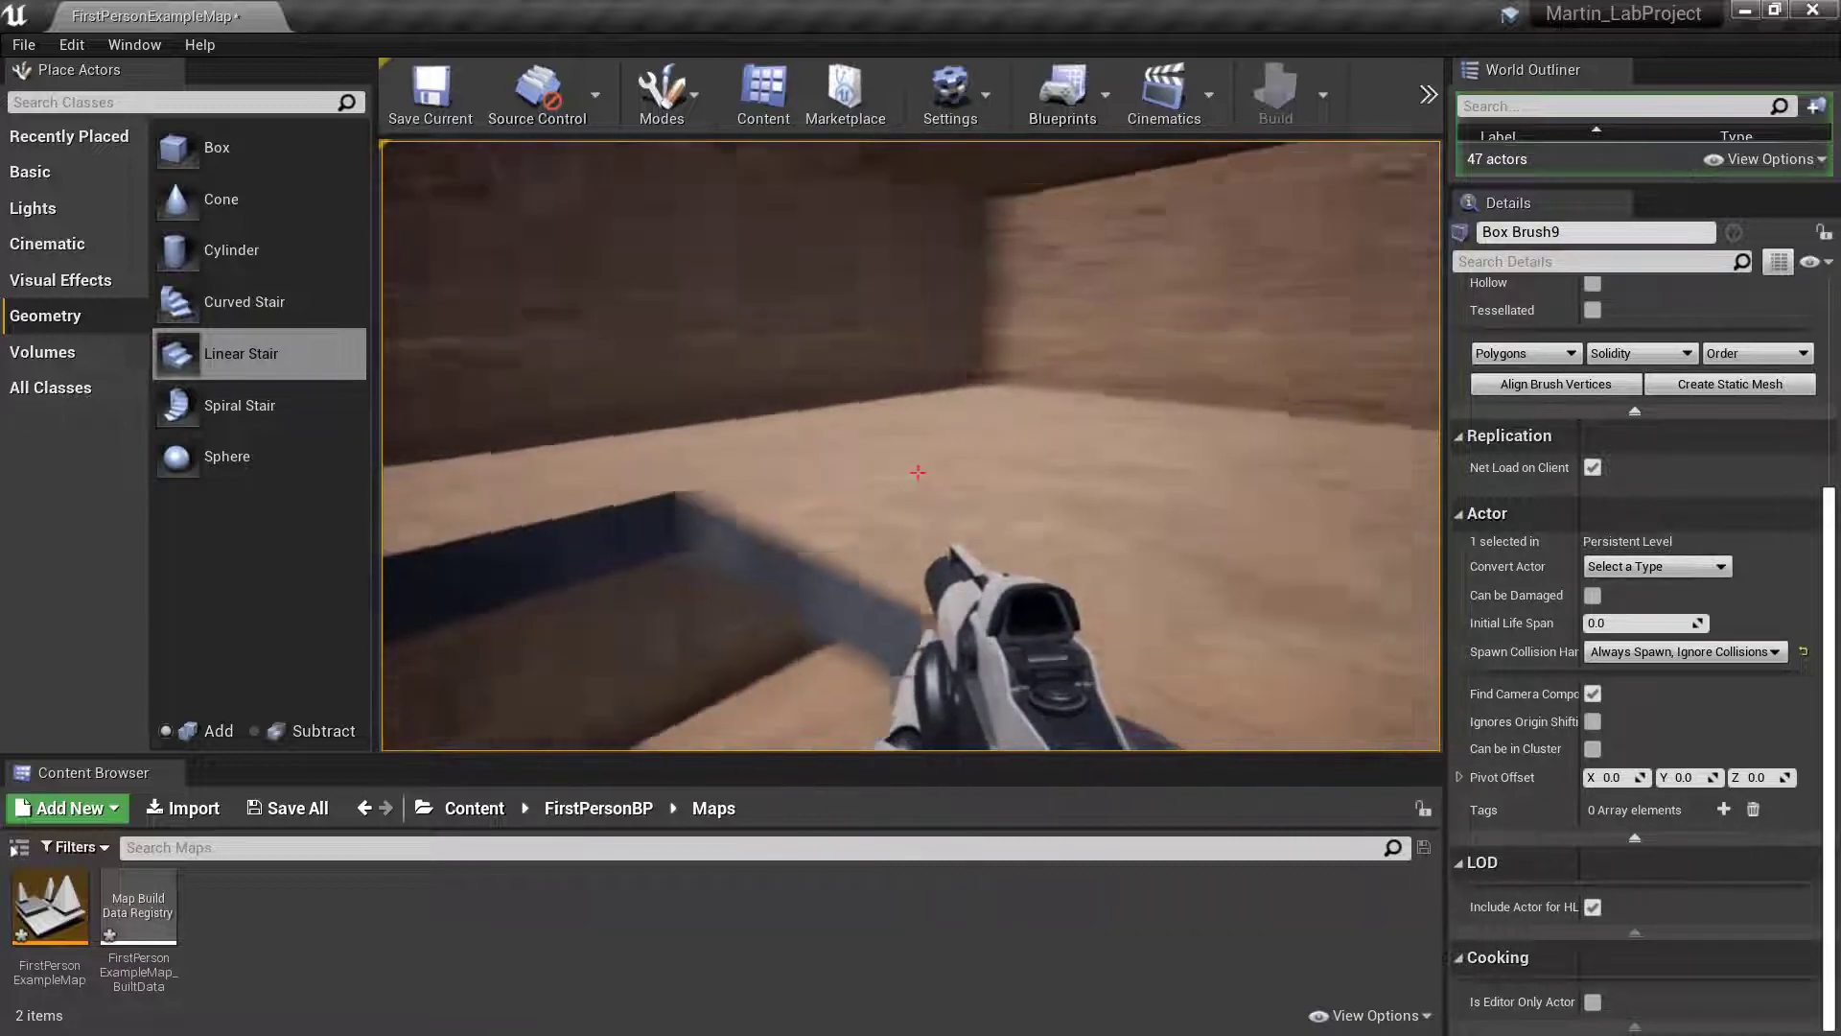
{"action": "key", "text": "space"}
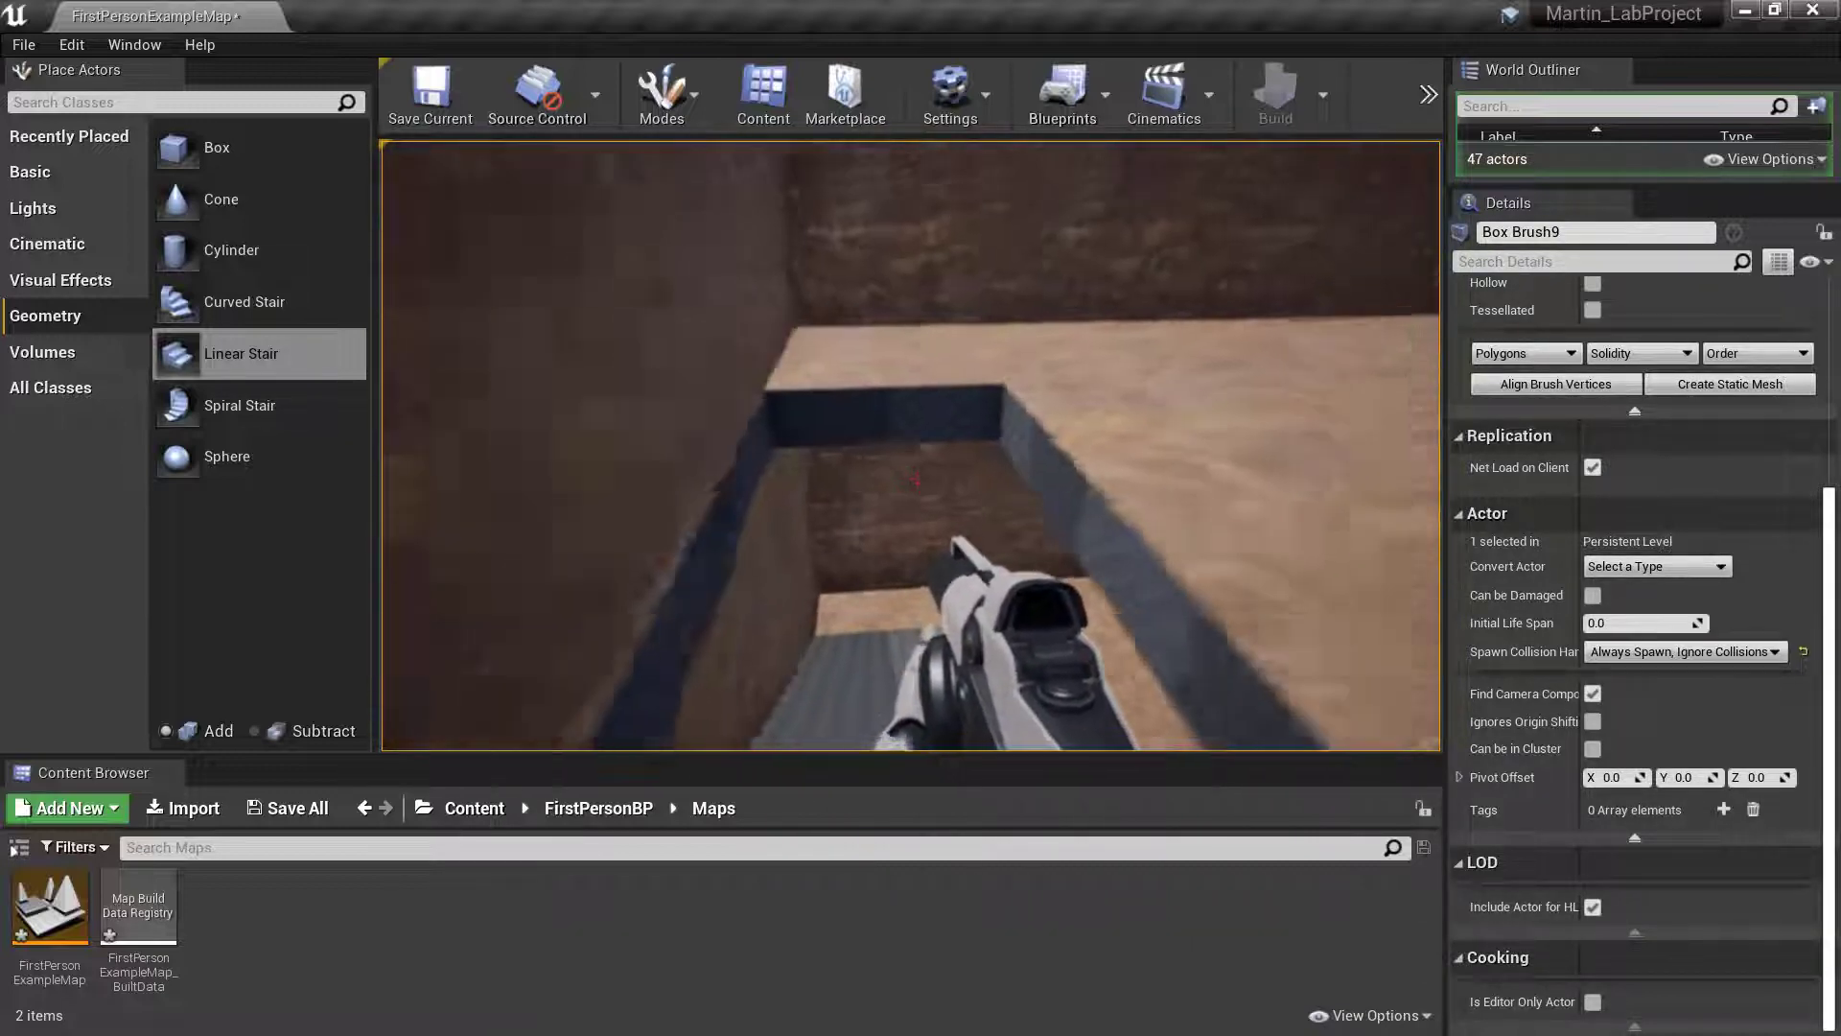
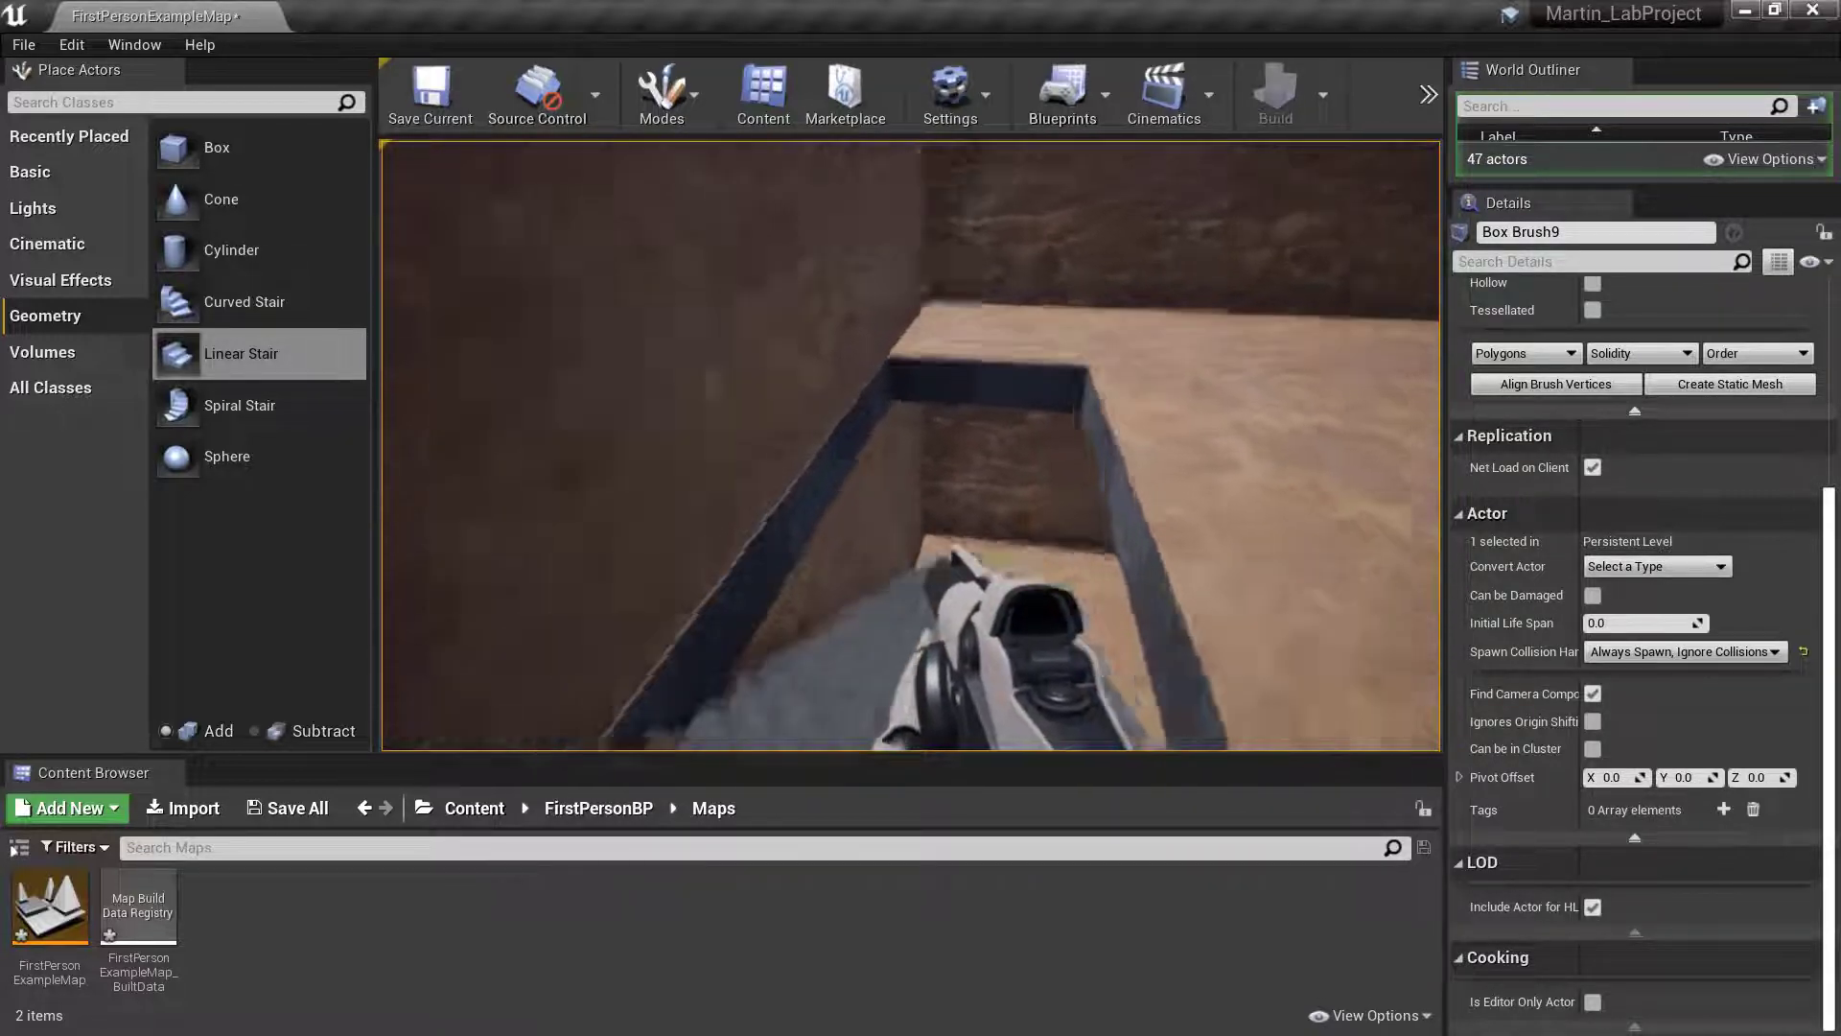
- Walk up and down the stair in play to examine the floor opening's fit, and end the play test
{"action": "key", "text": "w"}
{"action": "key", "text": "s"}
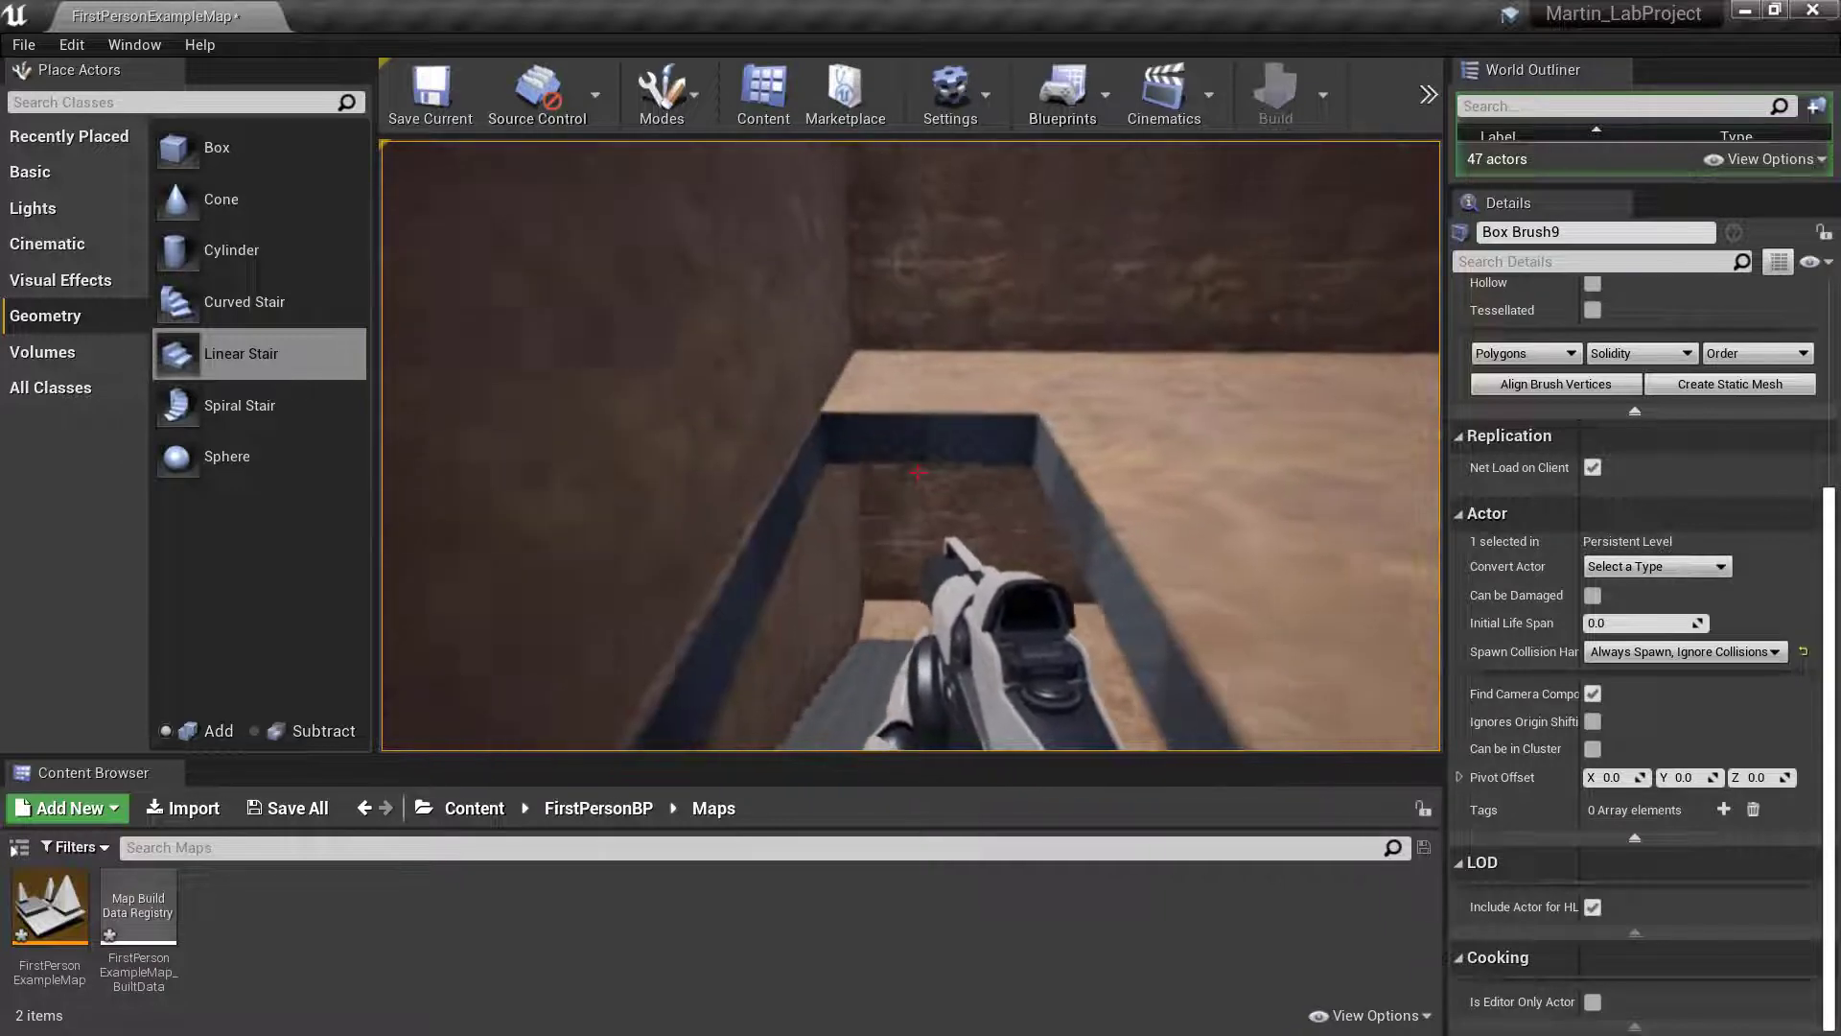
{"action": "key", "text": "w"}
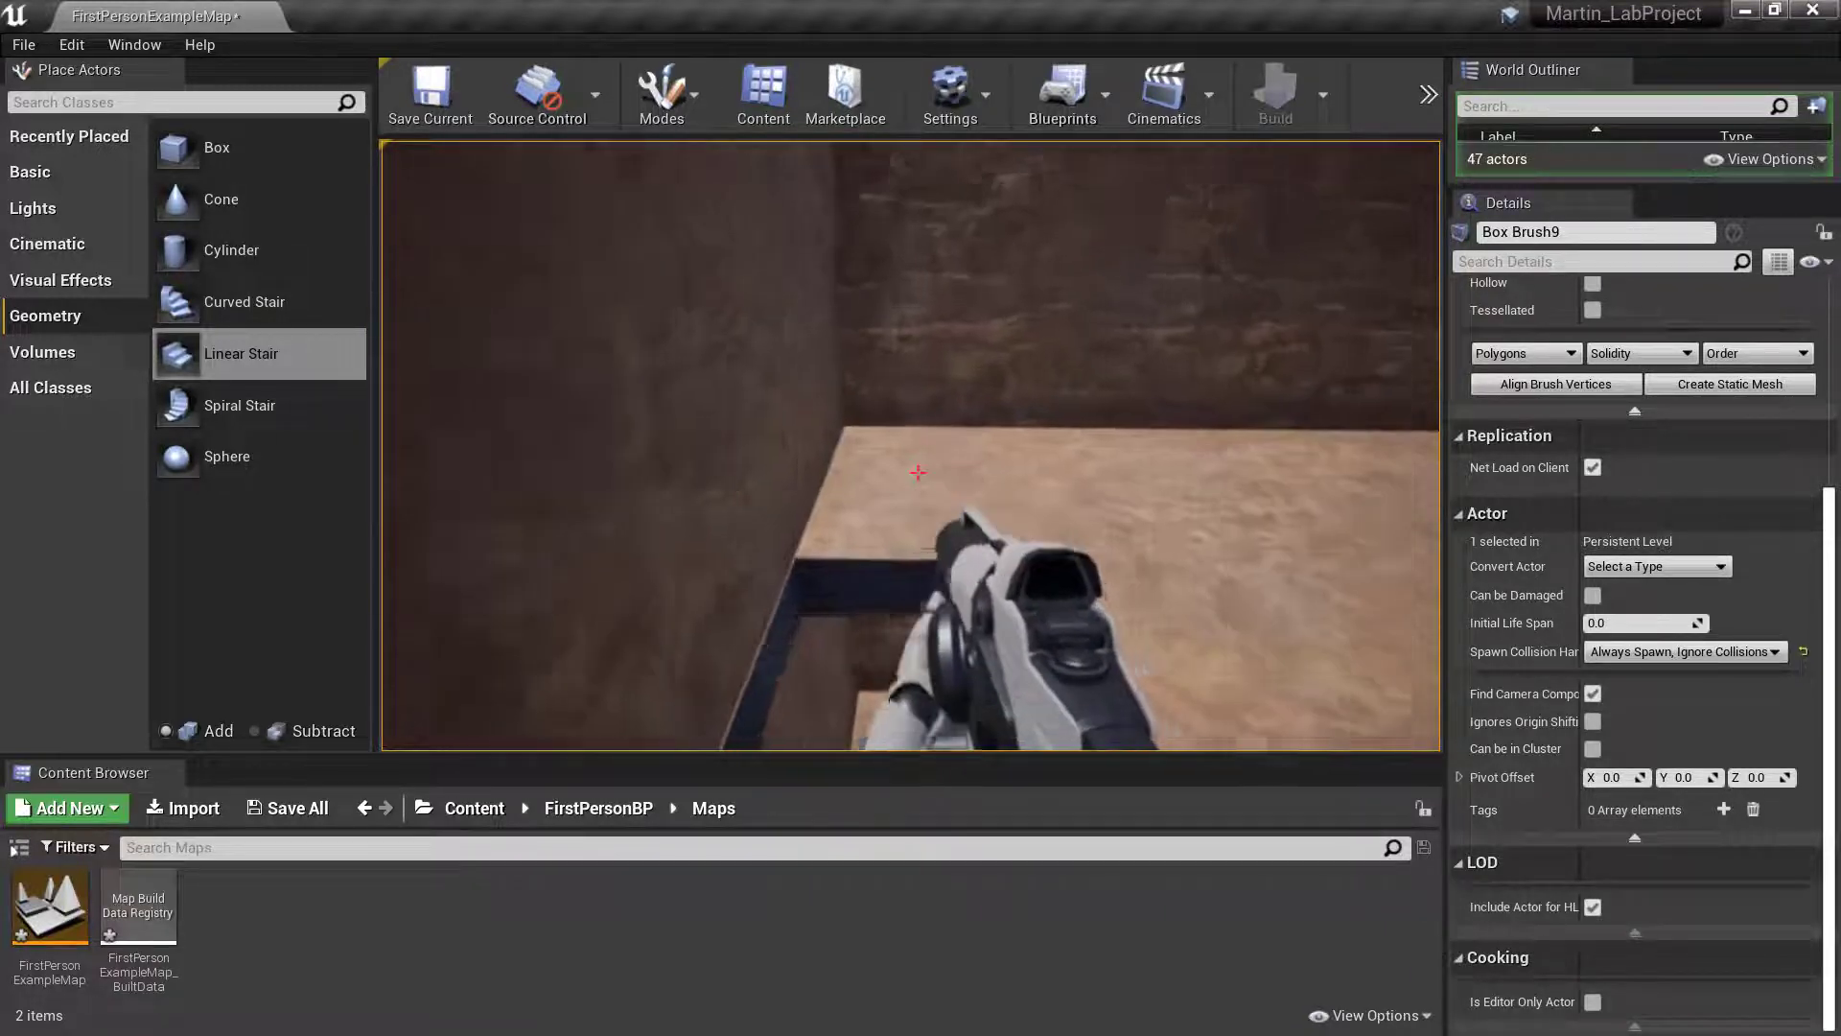
{"action": "key", "text": "w"}
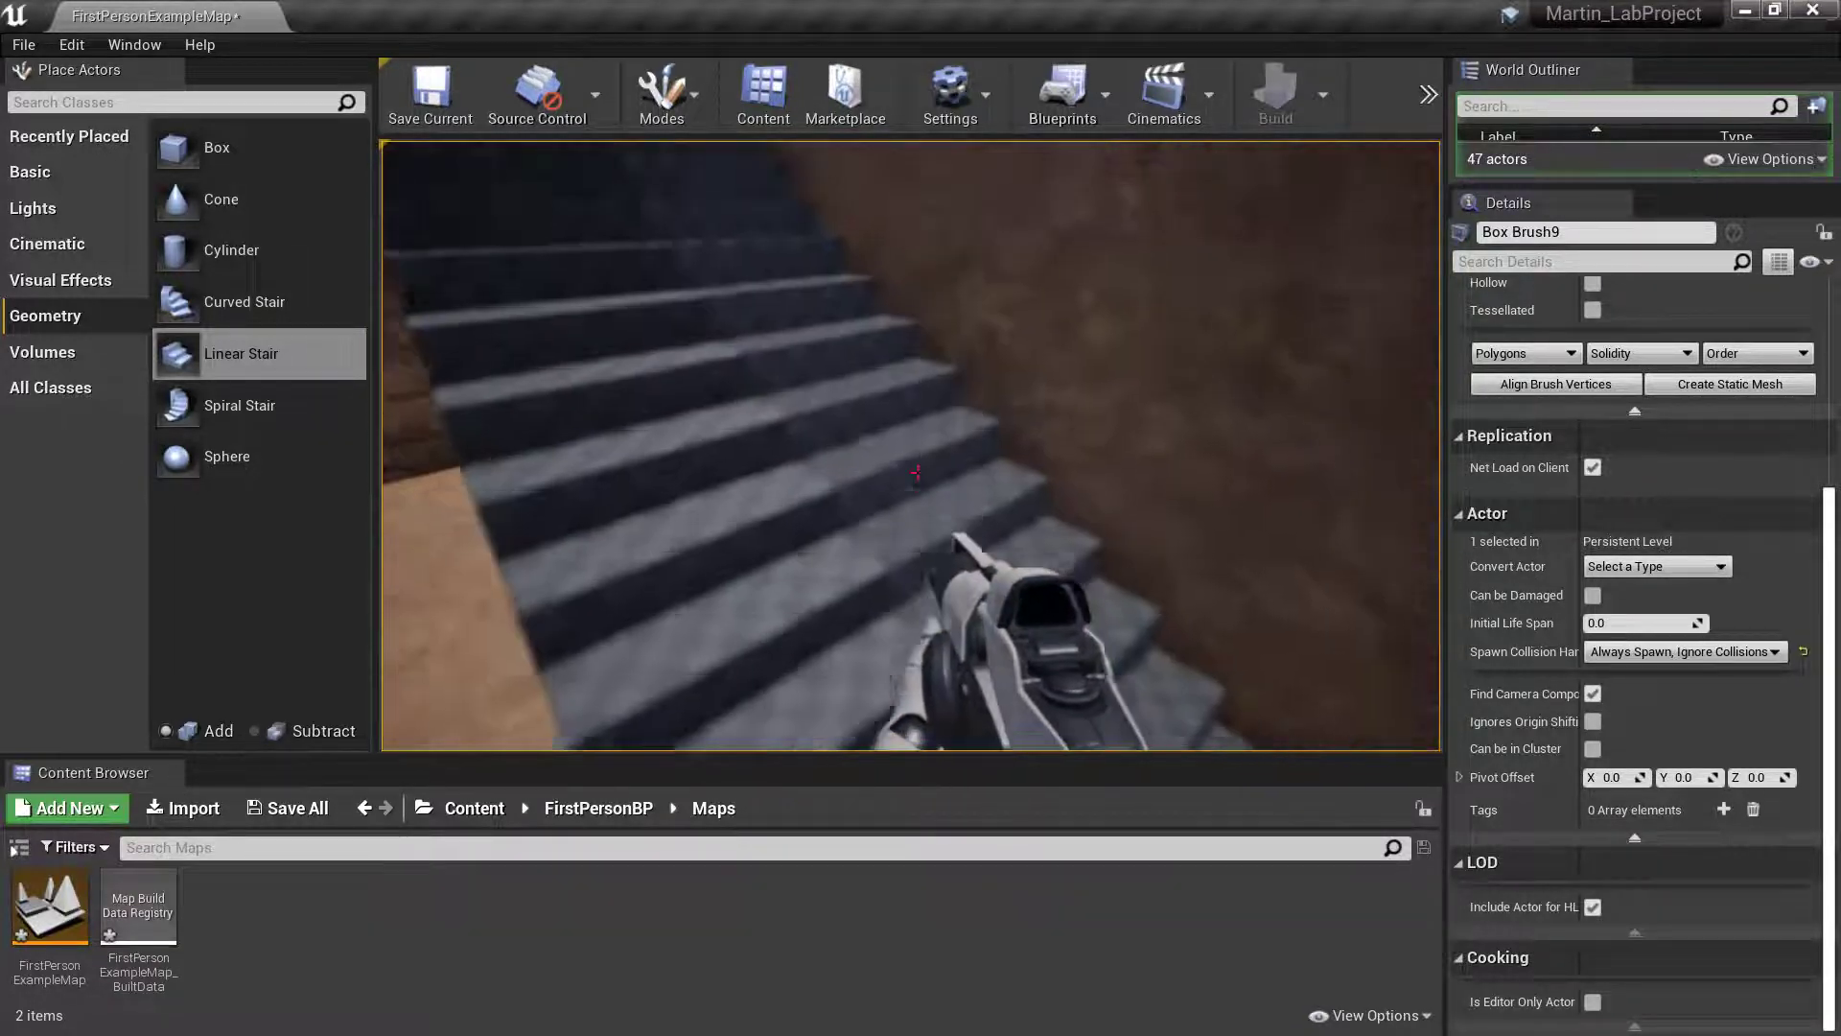
{"action": "key", "text": "s"}
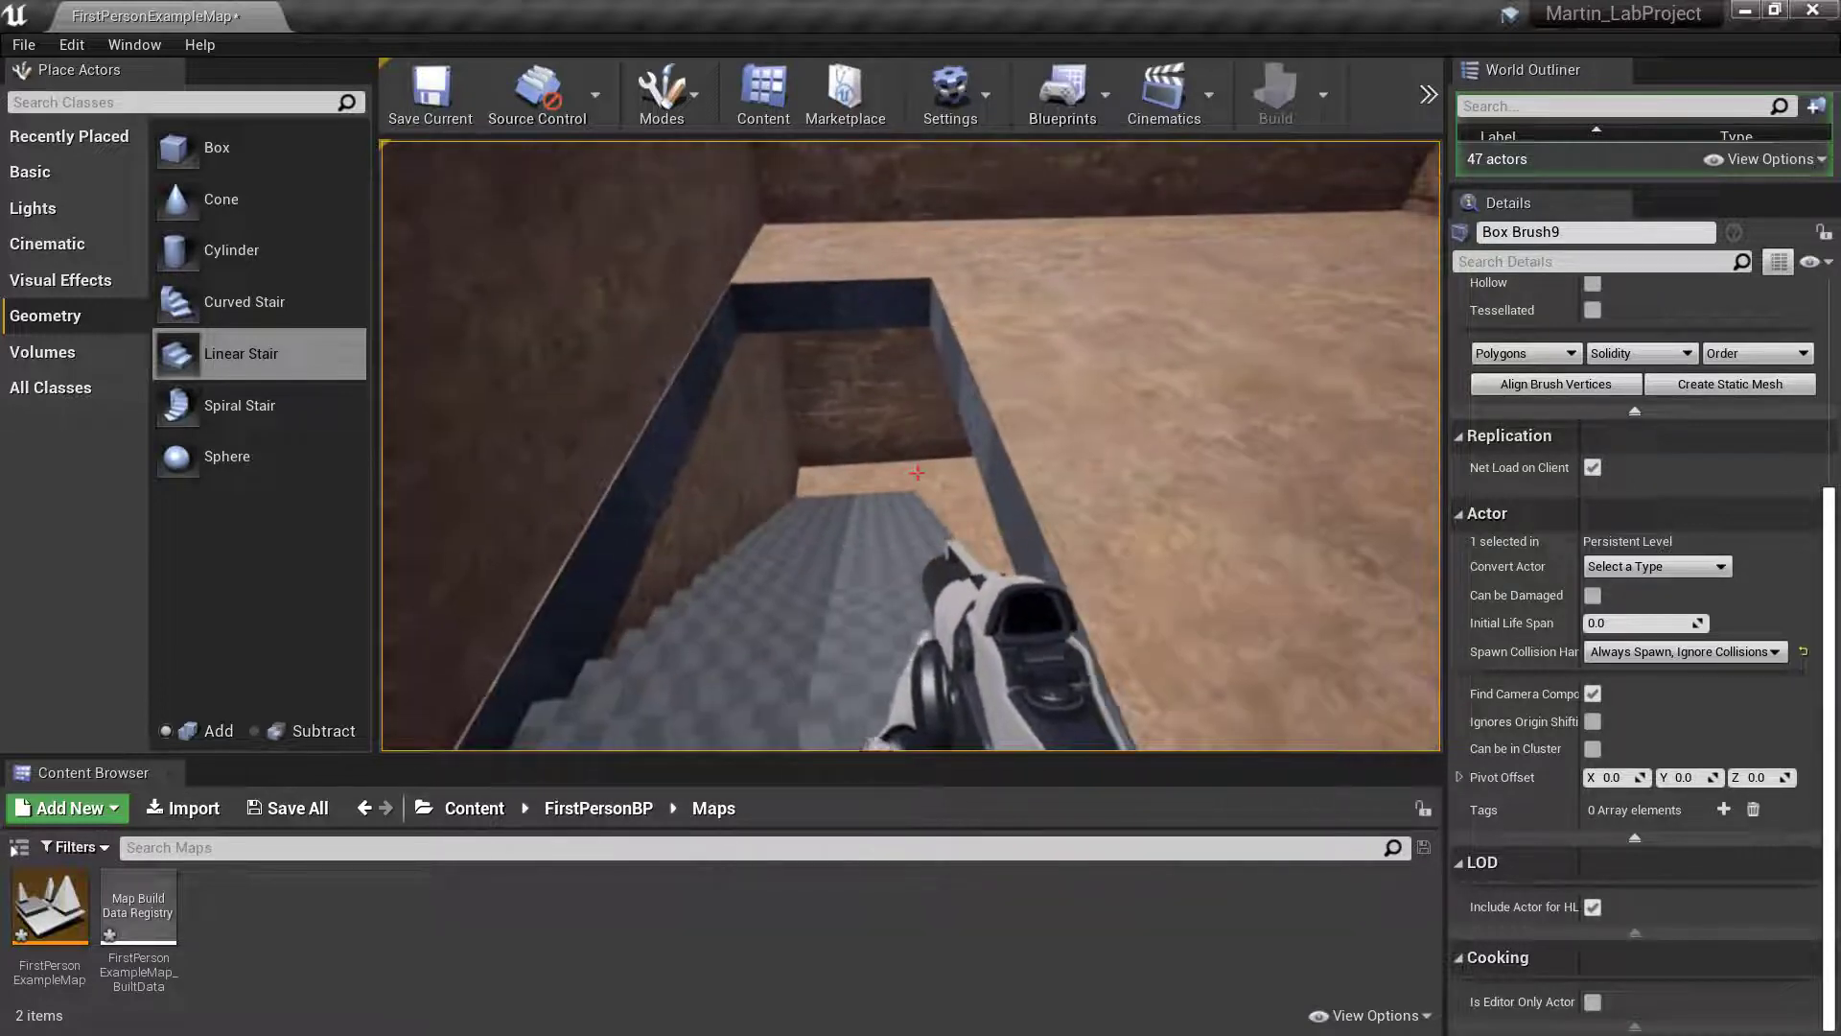
{"action": "key", "text": "w"}
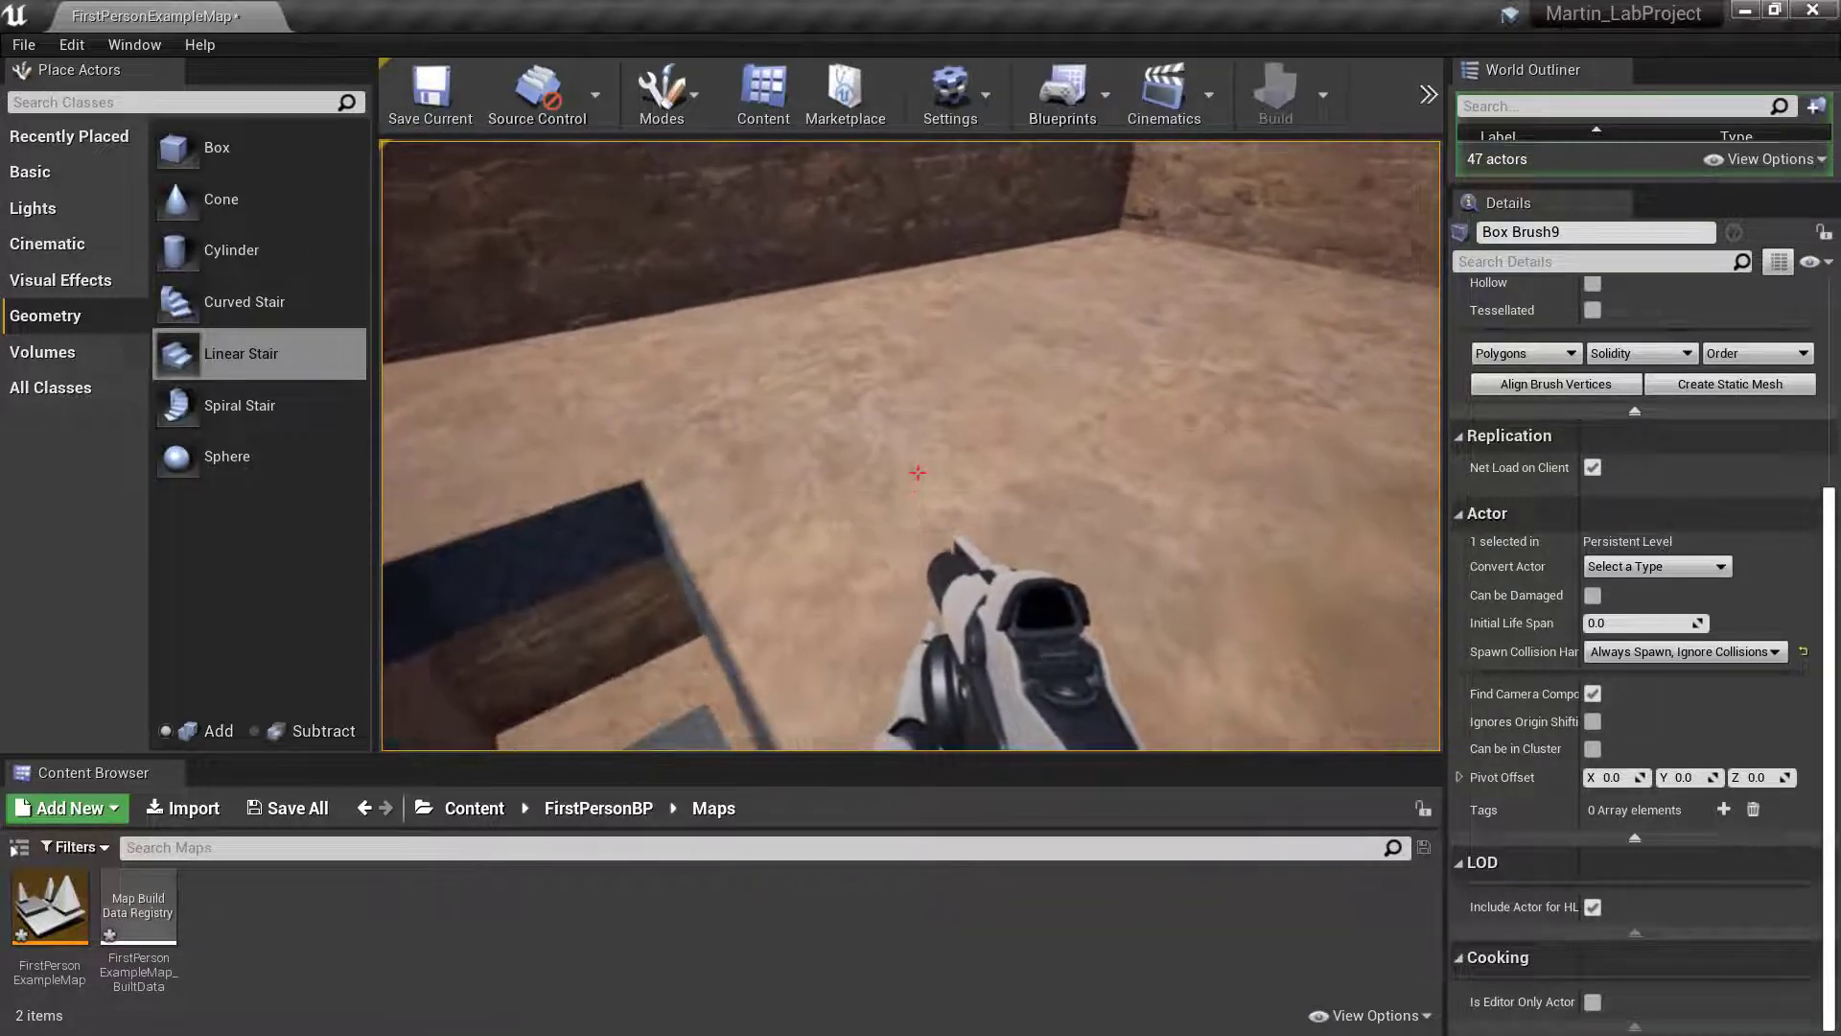
{"action": "key", "text": "s"}
{"action": "key", "text": "w"}
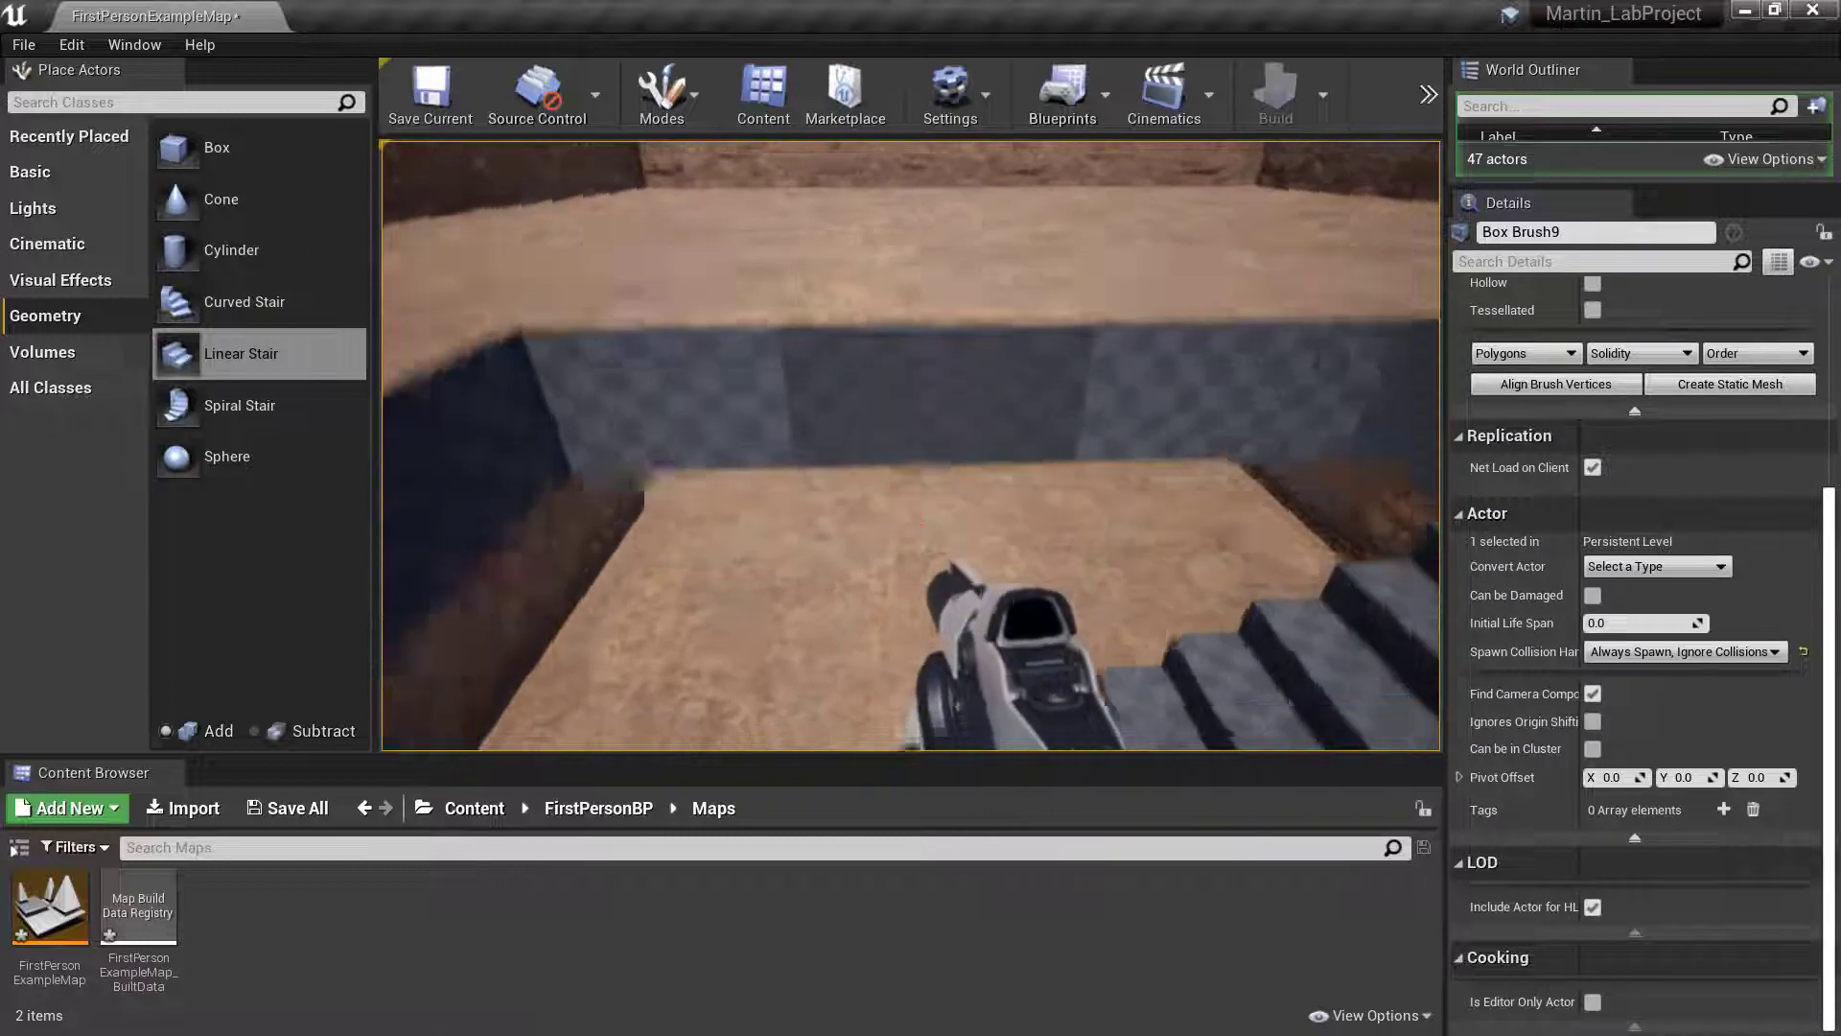
{"action": "key", "text": "s"}
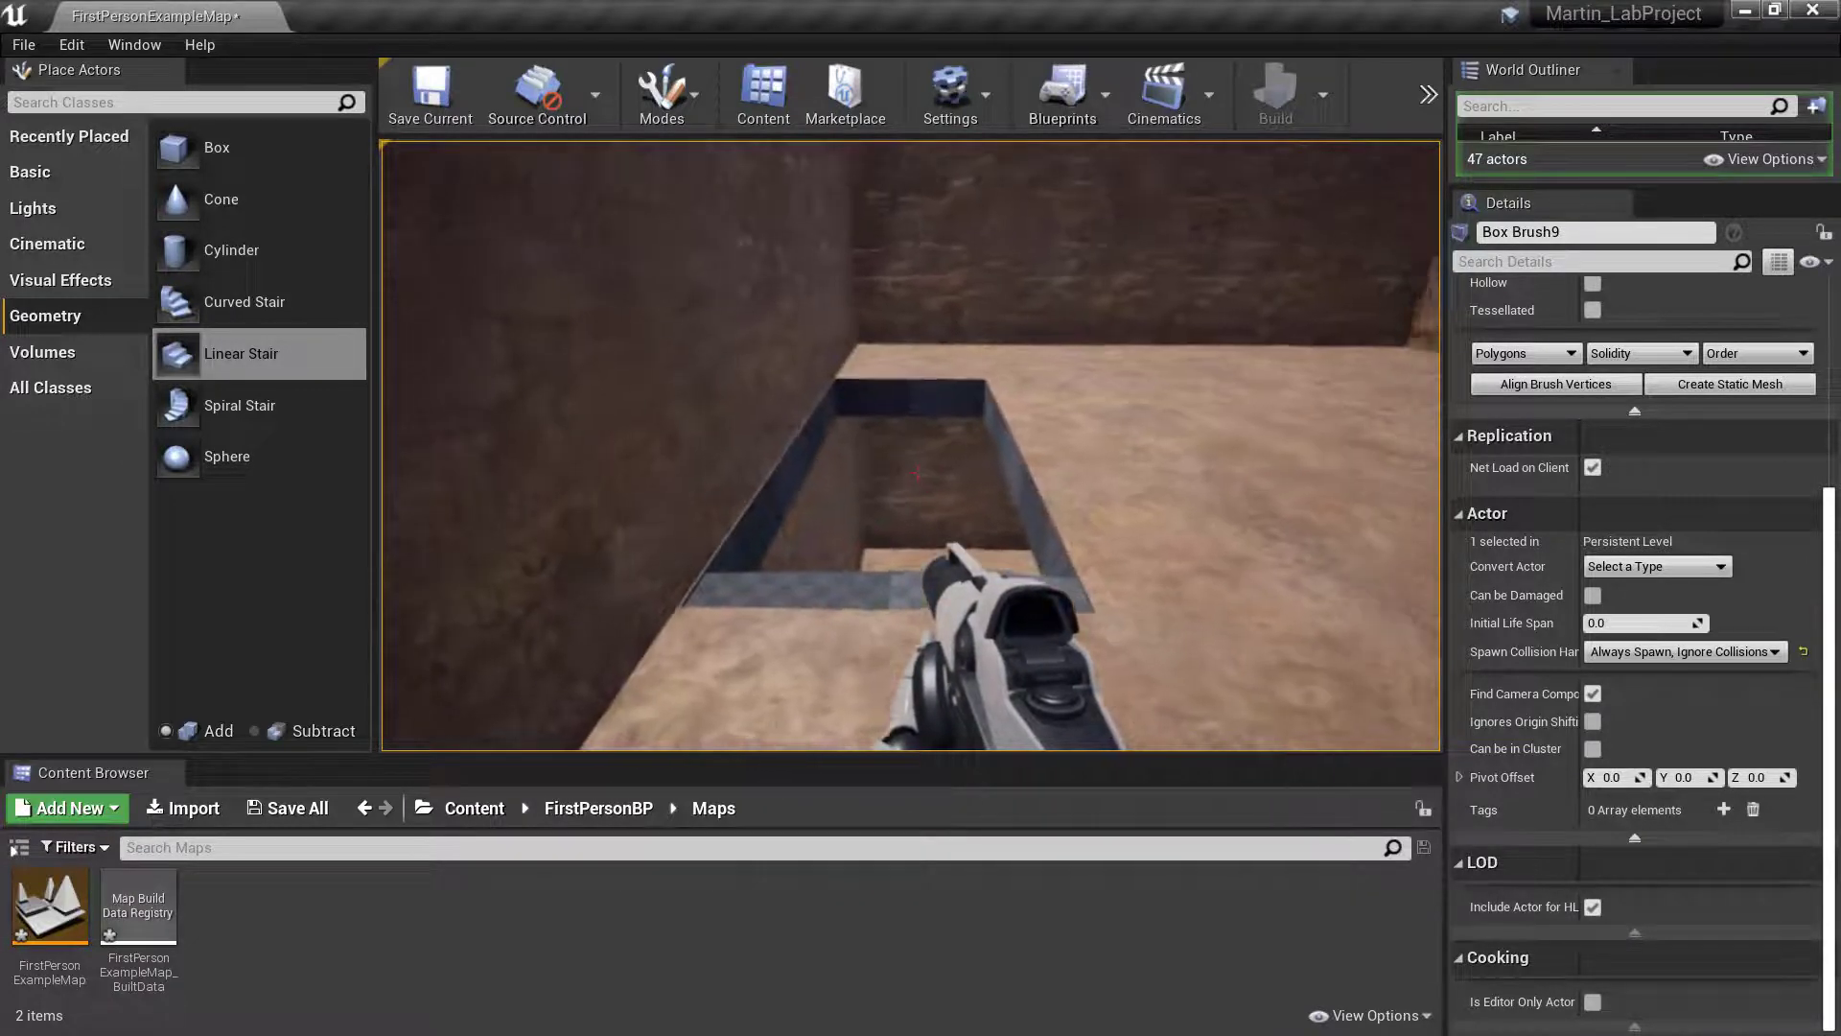
{"action": "key", "text": "Escape"}
- Select the subtractive floor opening brush and try nudging it along X against the wall beside the stair
{"action": "scroll", "coordinate": [746, 462], "scroll_direction": "up", "scroll_amount": 6}
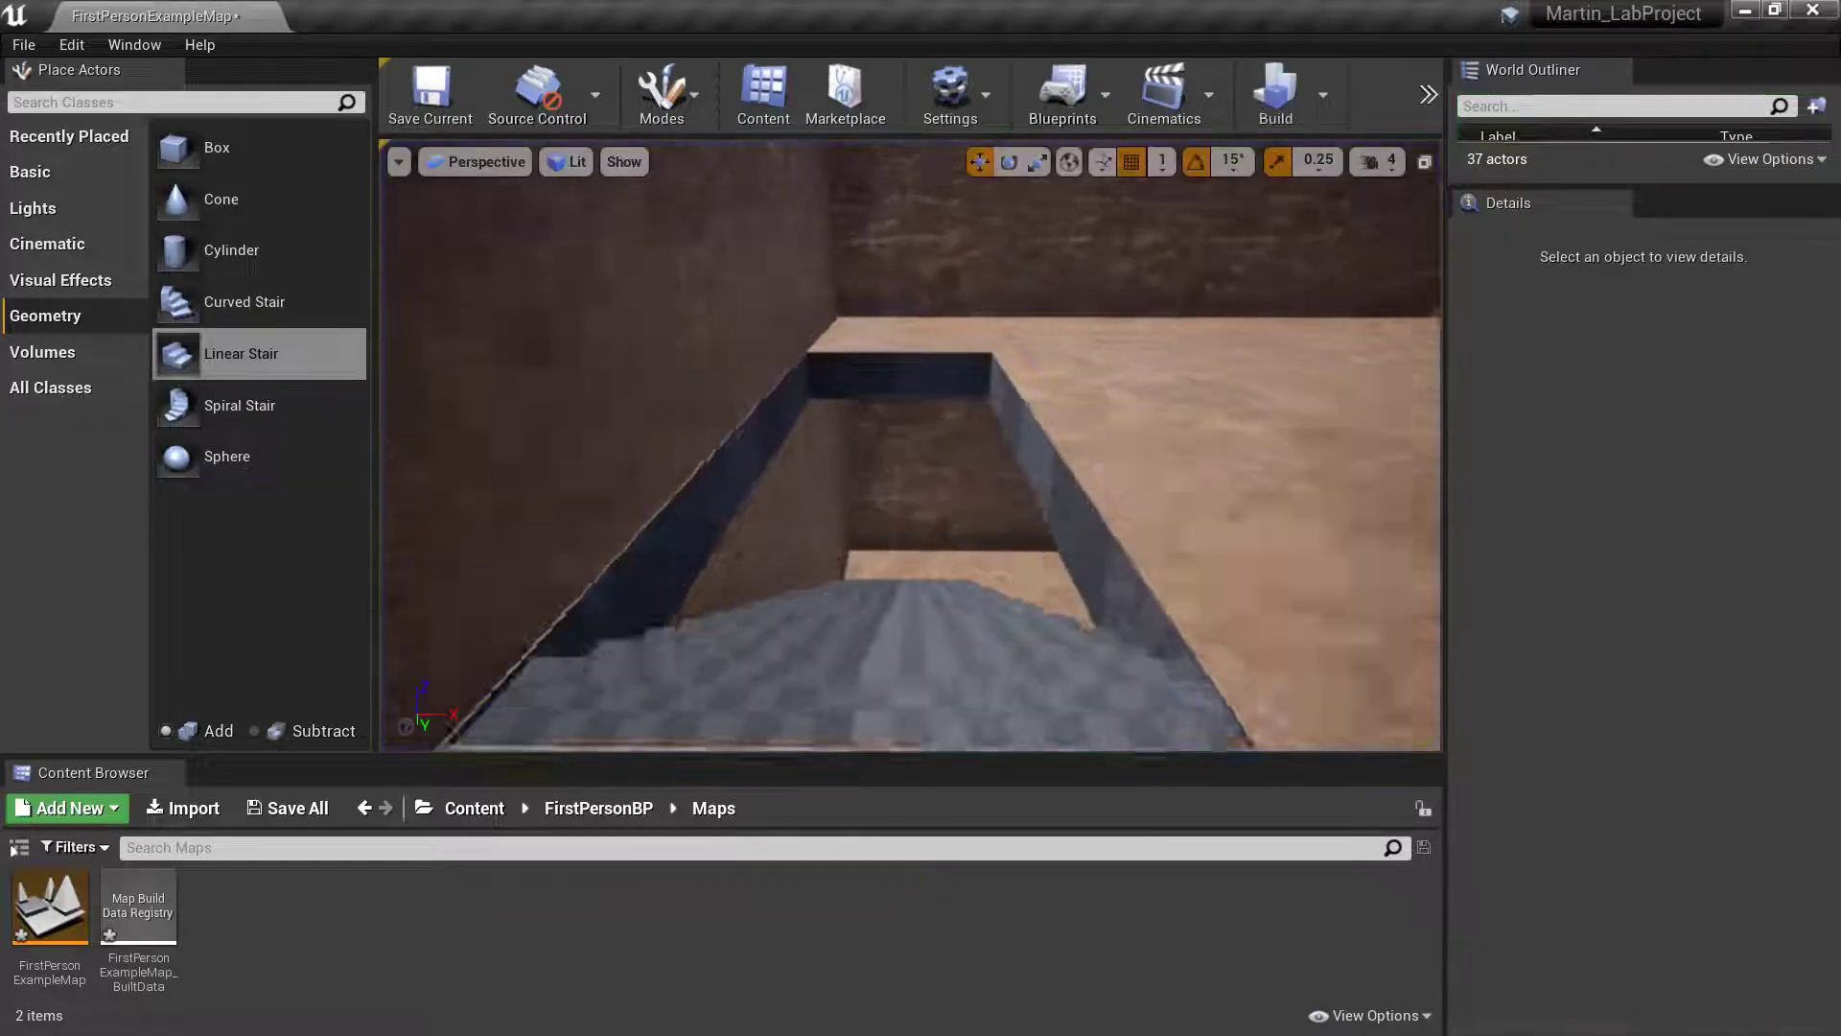
{"action": "left_click", "coordinate": [665, 422]}
{"action": "right_click_drag", "start_coordinate": [666, 422], "coordinate": [708, 443]}
{"action": "key", "text": "d"}
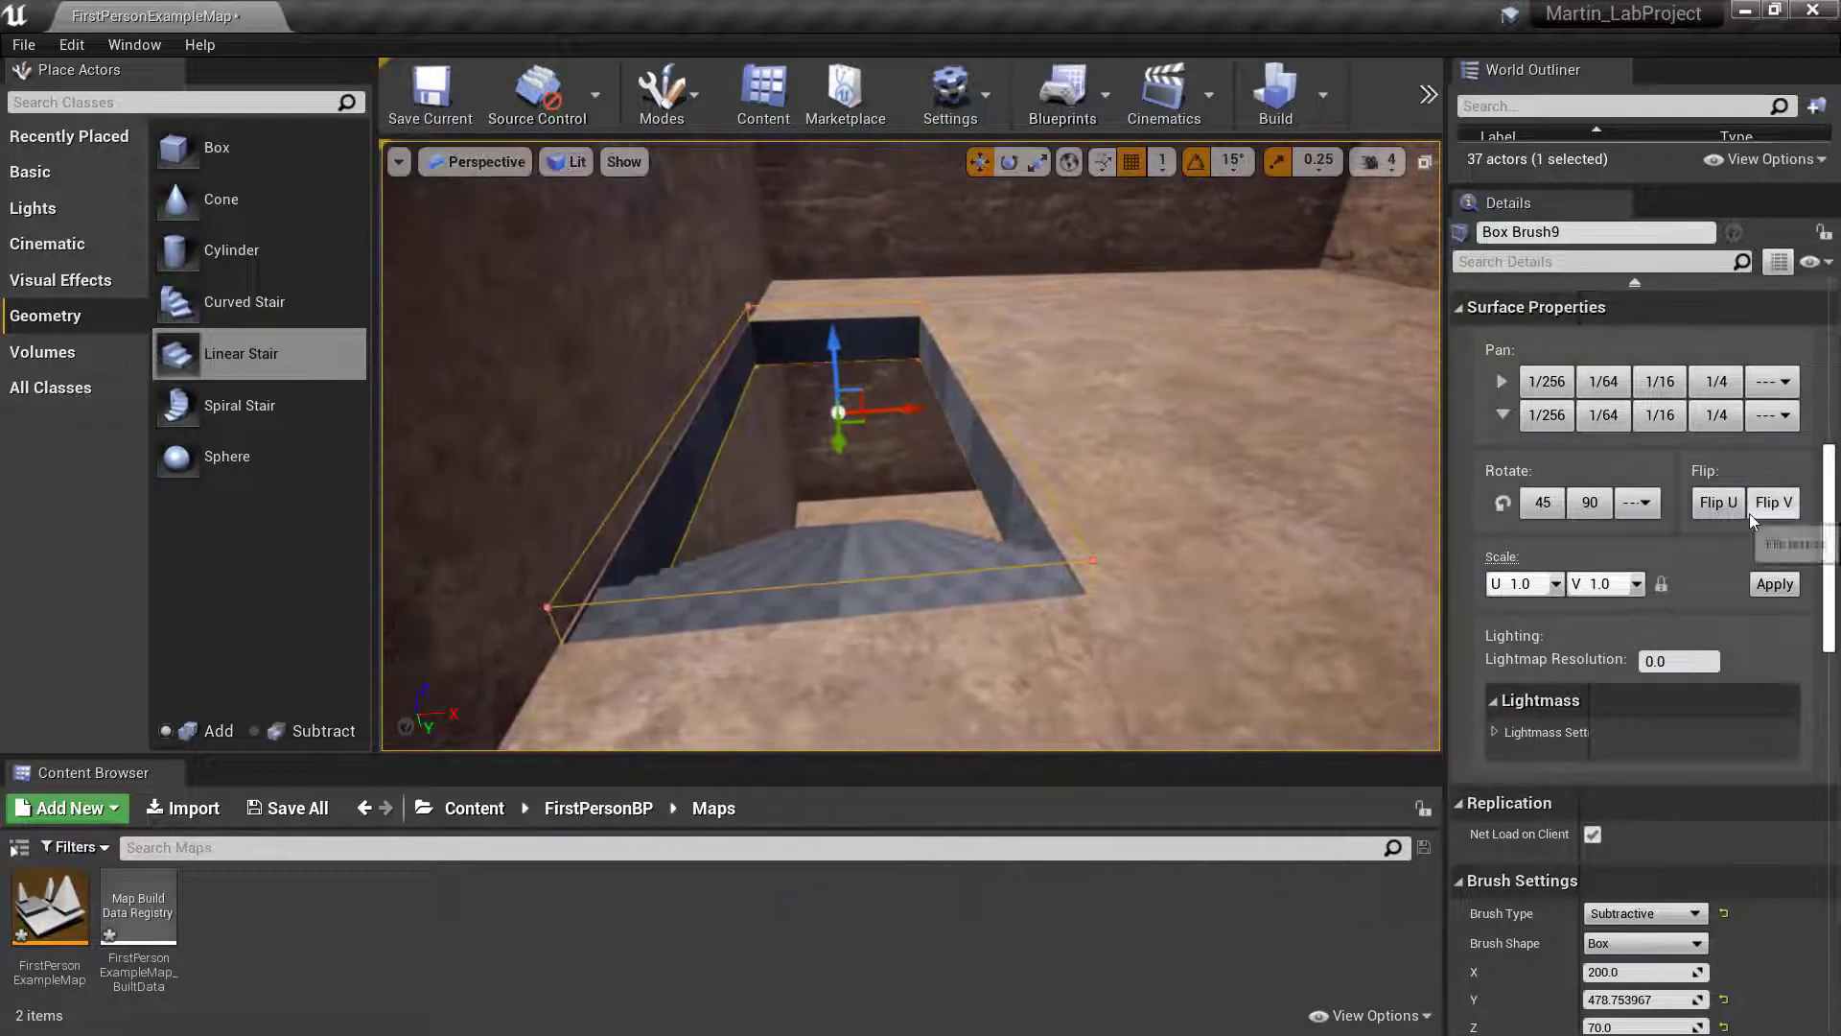
{"action": "right_click_drag", "start_coordinate": [870, 413], "coordinate": [844, 428]}
{"action": "key", "text": "a"}
{"action": "key", "text": "d"}
{"action": "right_click_drag", "start_coordinate": [781, 491], "coordinate": [785, 490]}
{"action": "right_click_drag", "start_coordinate": [1049, 359], "coordinate": [1029, 365]}
{"action": "key", "text": "d"}
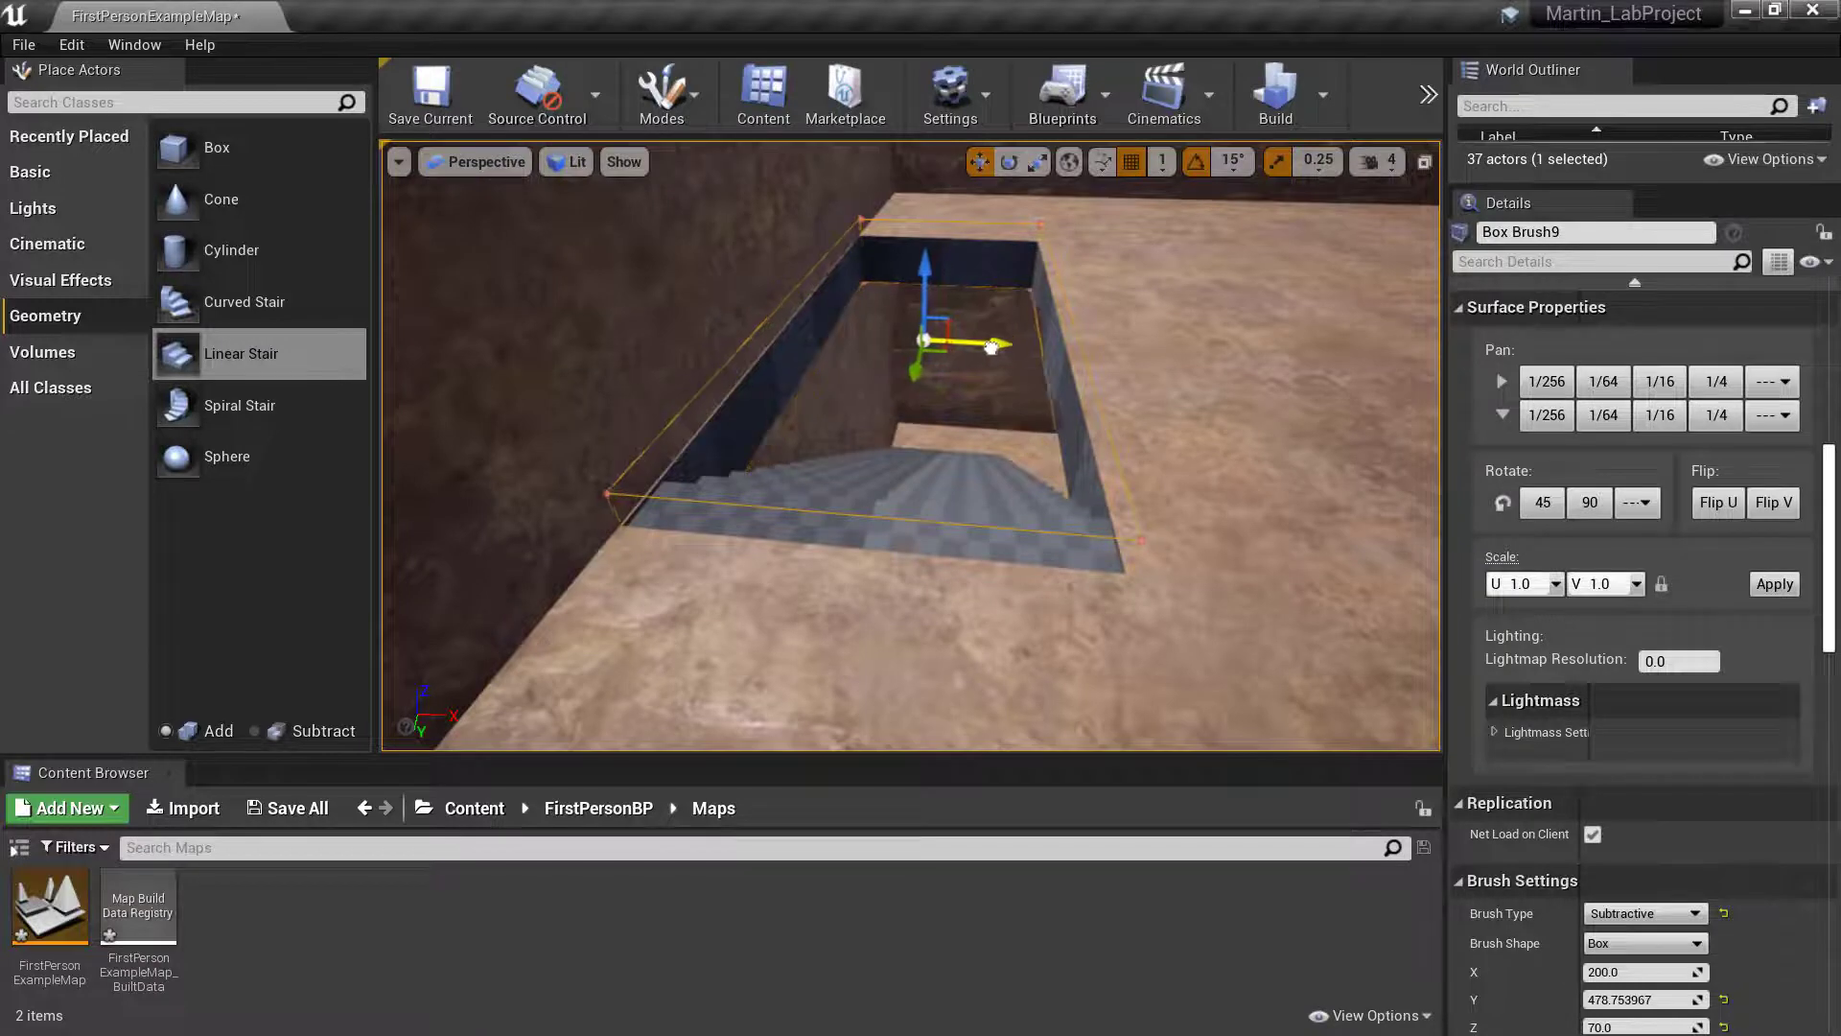
{"action": "left_click_drag", "start_coordinate": [988, 348], "coordinate": [984, 347]}
{"action": "key", "text": "w"}
{"action": "mouse_move", "coordinate": [969, 403]}
{"action": "right_mouse_down"}
{"action": "mouse_move", "coordinate": [970, 432]}
{"action": "mouse_move", "coordinate": [921, 388]}
{"action": "mouse_move", "coordinate": [923, 436]}
{"action": "right_mouse_up"}
{"action": "key", "text": "s"}
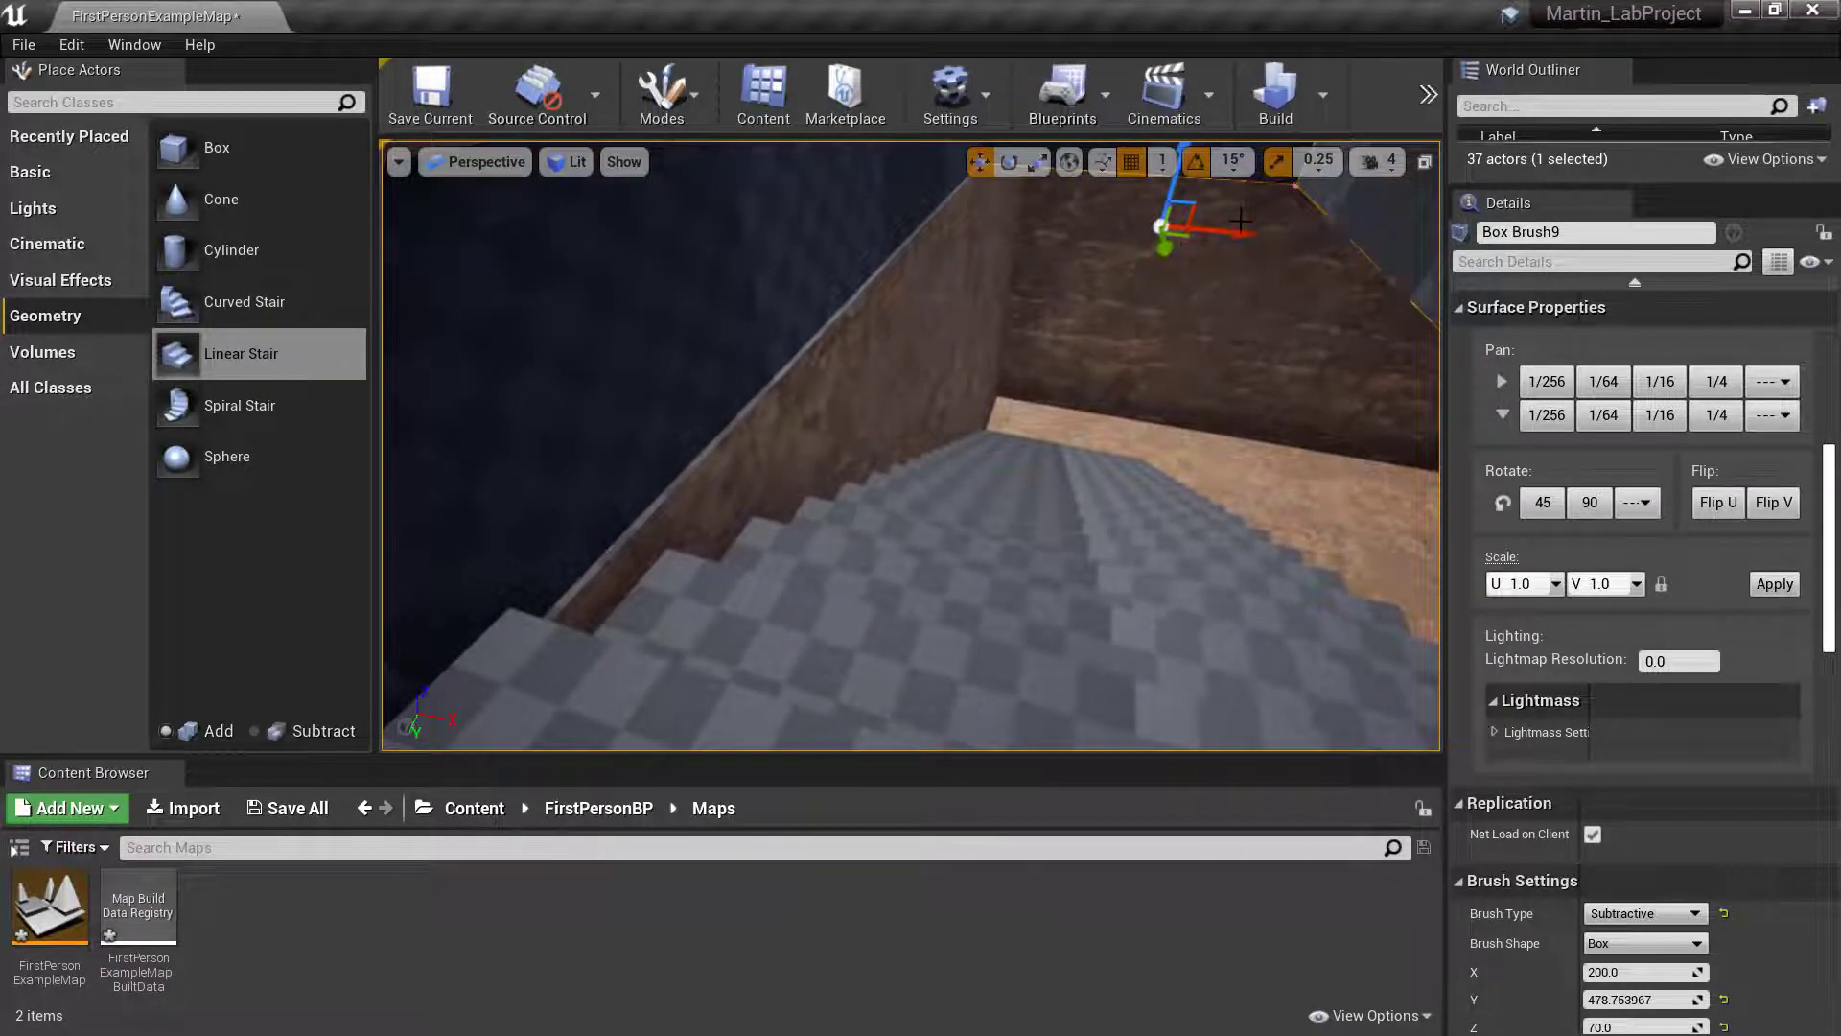
{"action": "left_click_drag", "start_coordinate": [1238, 230], "coordinate": [1249, 231]}
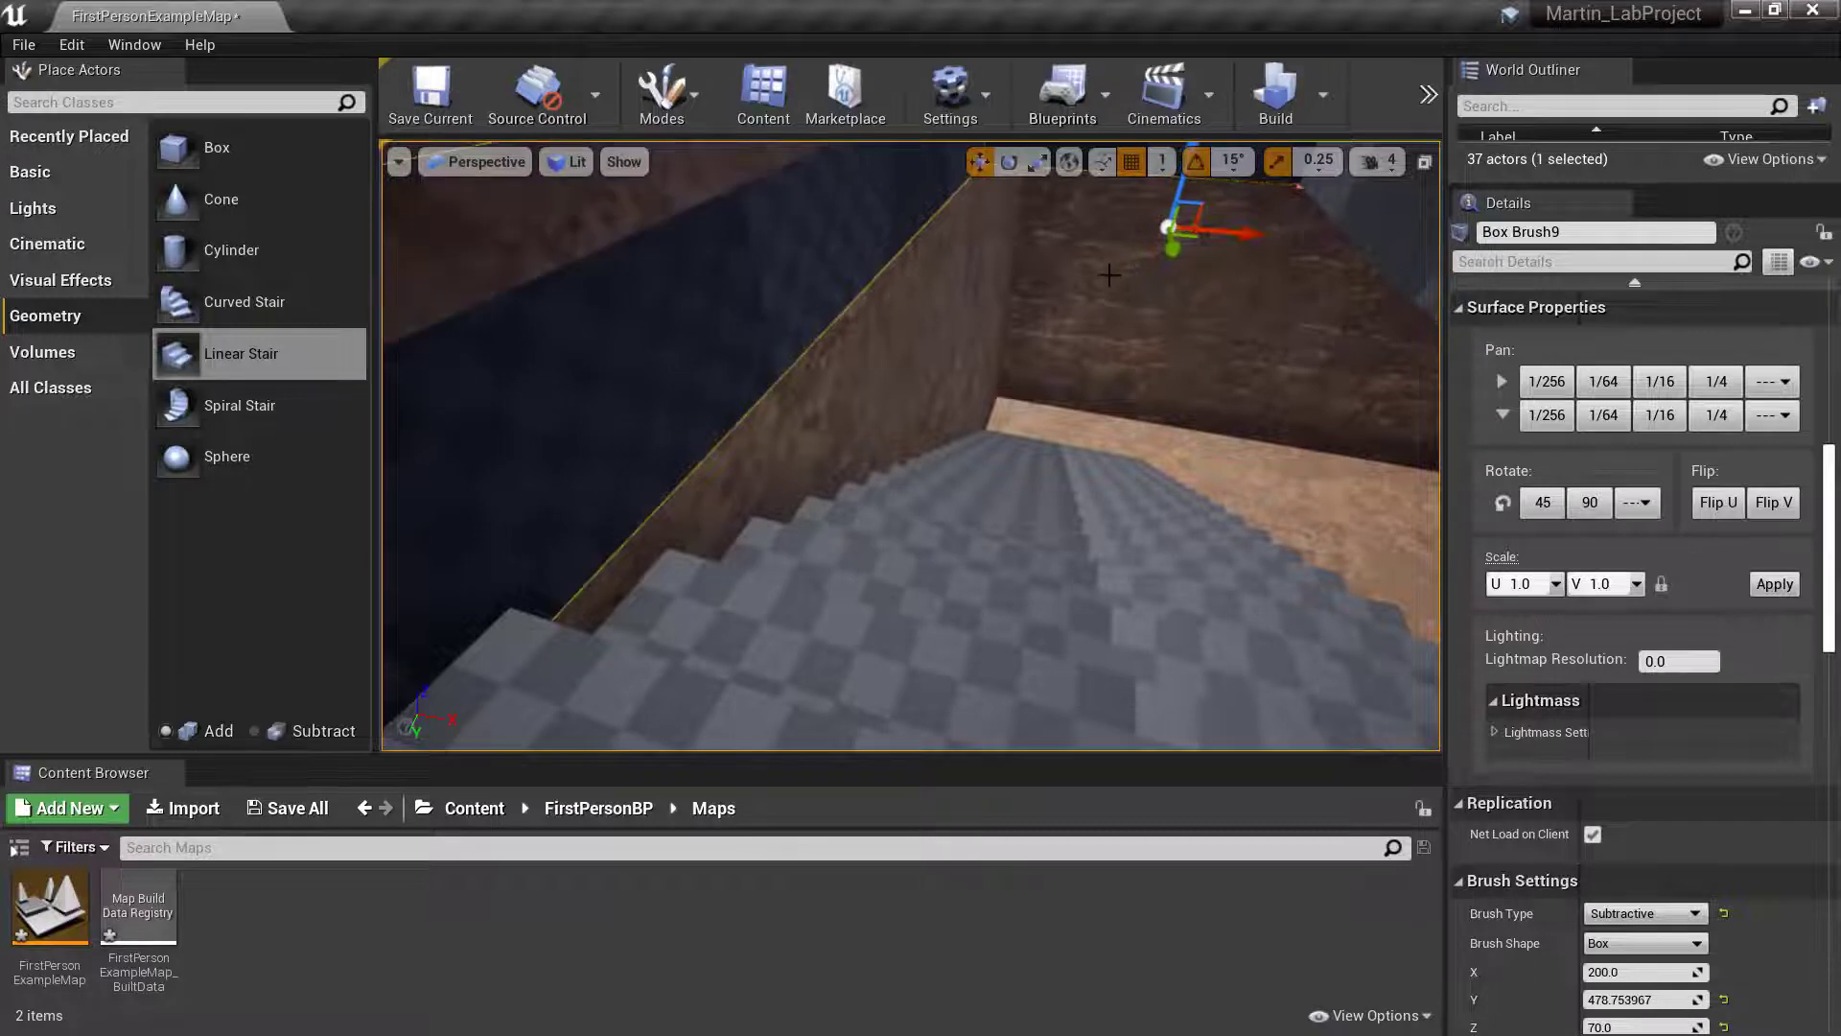
{"action": "right_click_drag", "start_coordinate": [1131, 264], "coordinate": [1132, 275]}
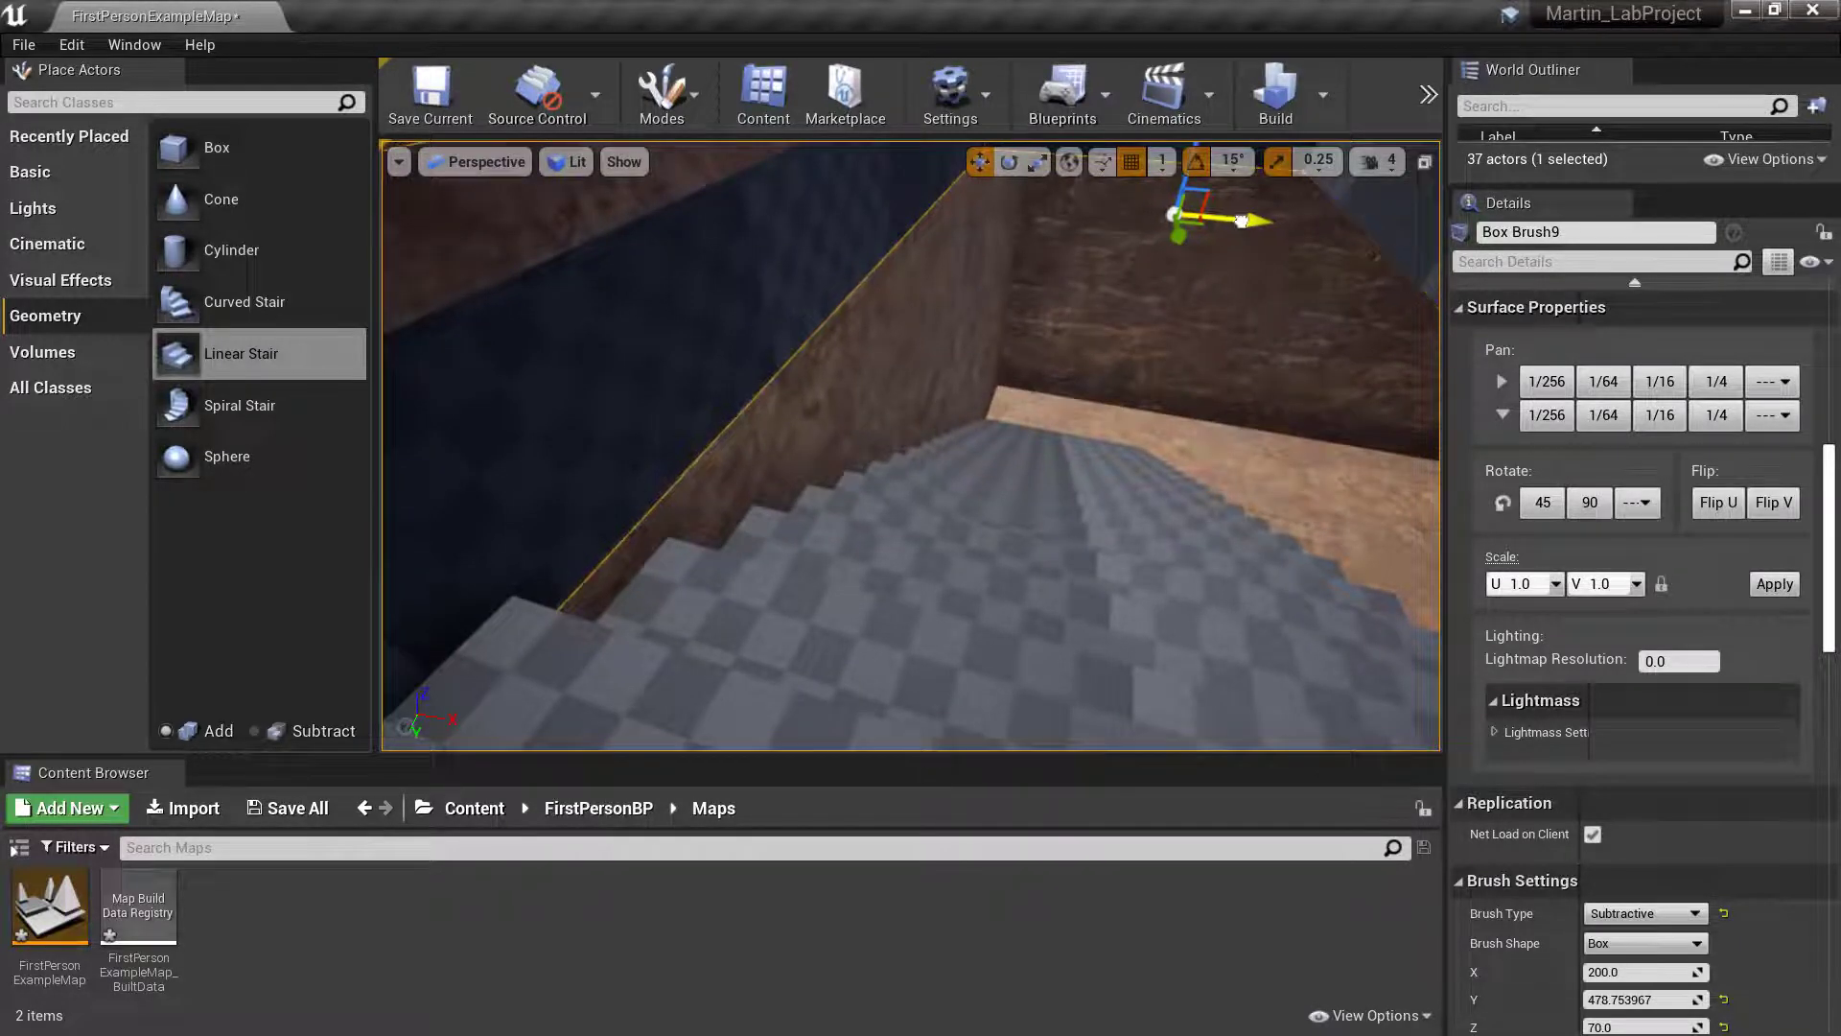
- Try the House_Inside brush at a Z location of 355 and return it to 360
{"action": "left_click", "coordinate": [1119, 294]}
{"action": "right_click_drag", "start_coordinate": [1120, 295], "coordinate": [1119, 281]}
{"action": "scroll", "coordinate": [1377, 309], "scroll_direction": "down", "scroll_amount": 4}
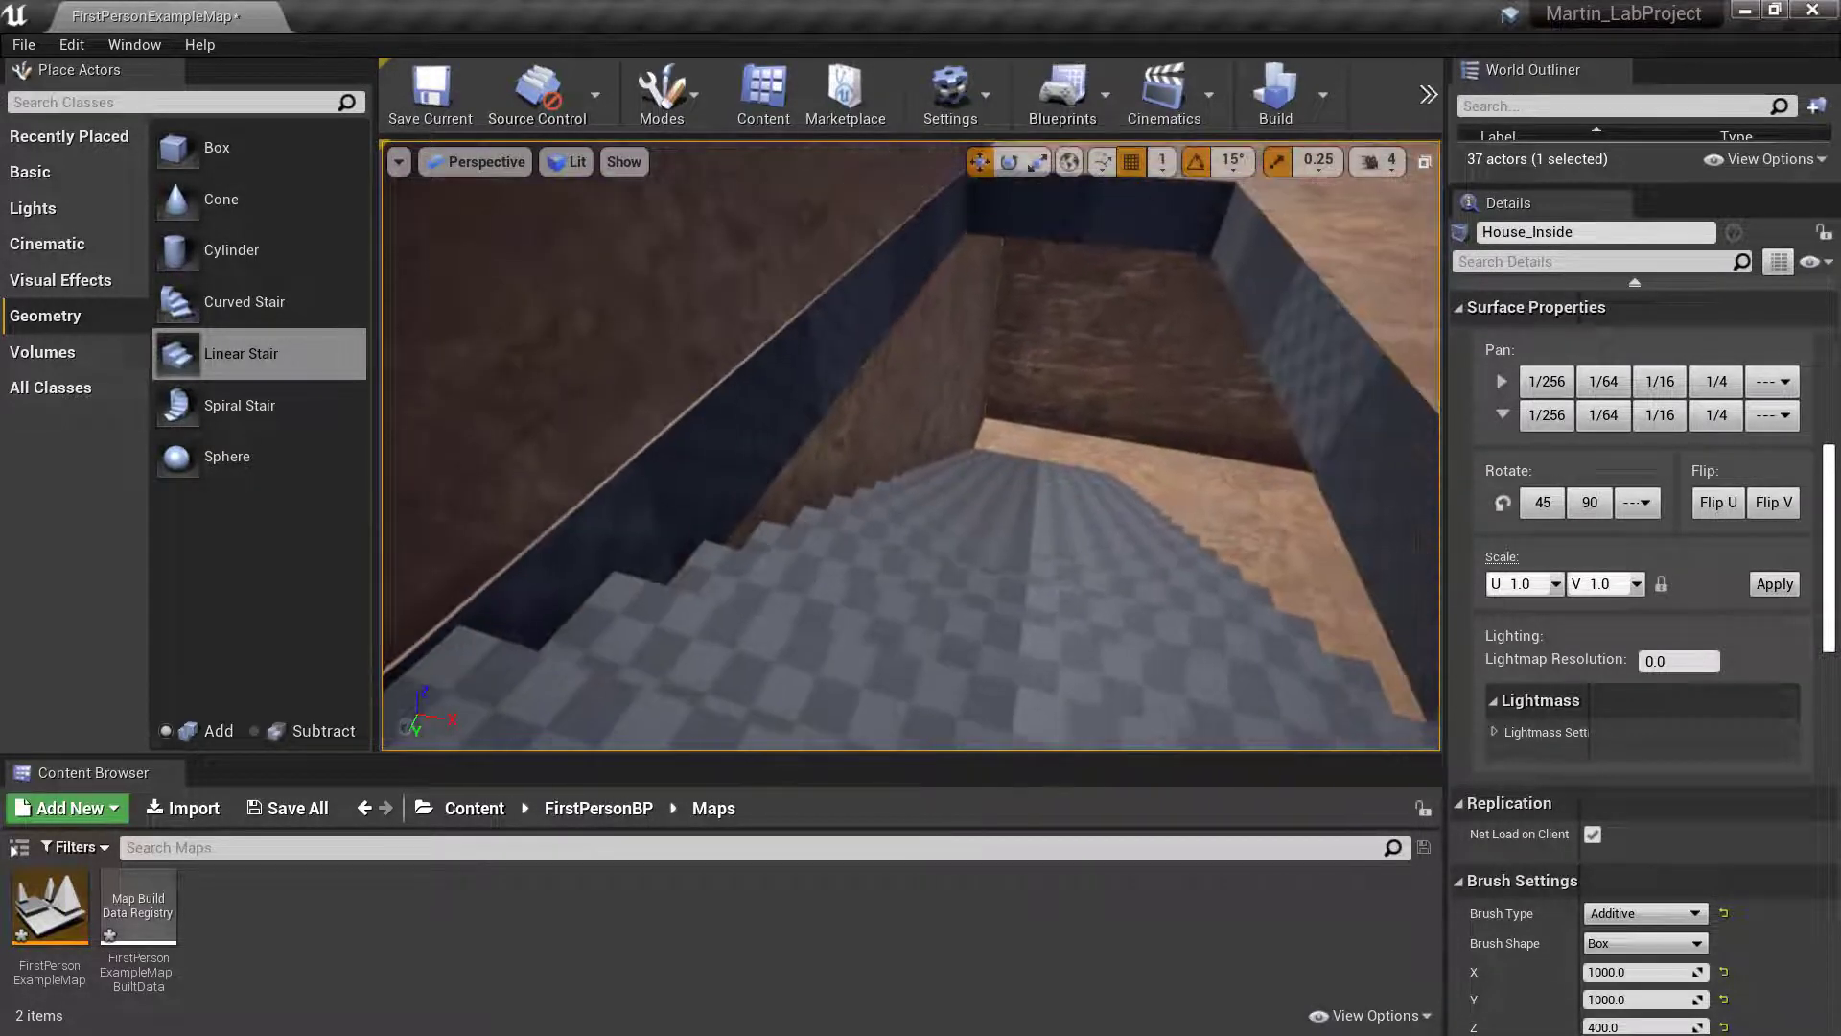
{"action": "scroll", "coordinate": [1377, 310], "scroll_direction": "up", "scroll_amount": 2}
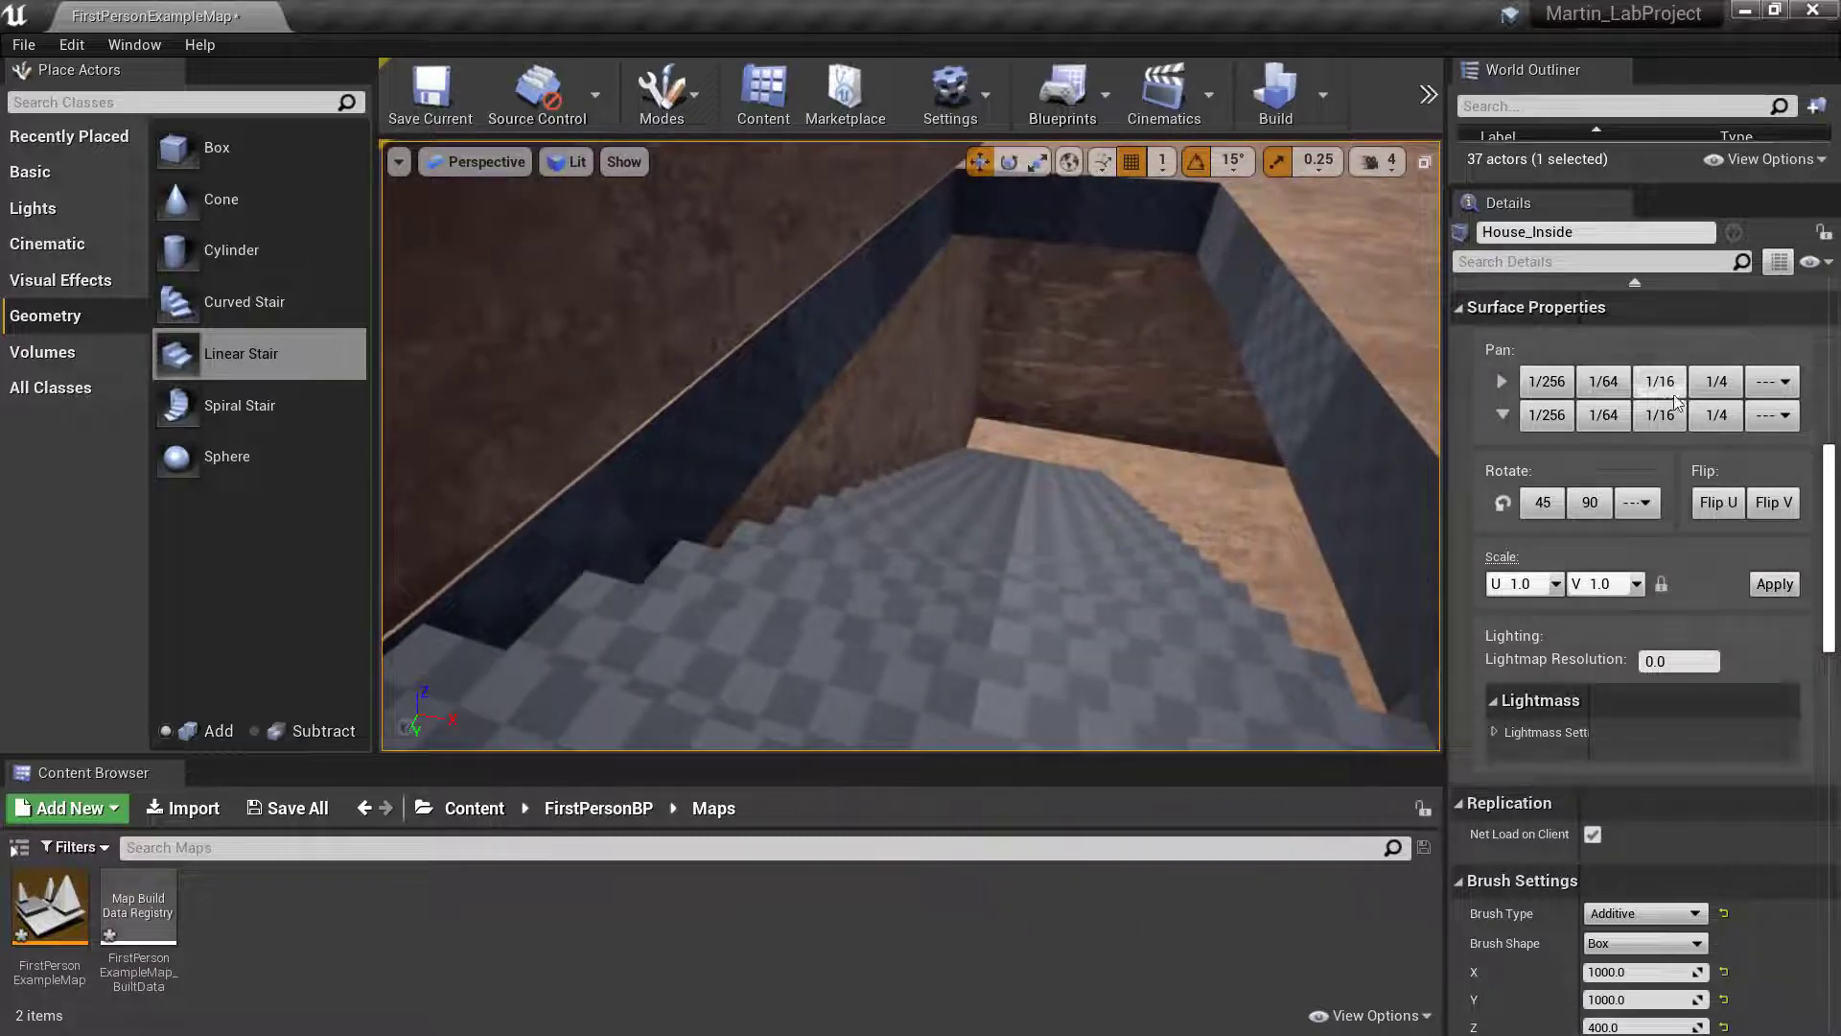
{"action": "scroll", "coordinate": [1701, 446], "scroll_direction": "up", "scroll_amount": 5}
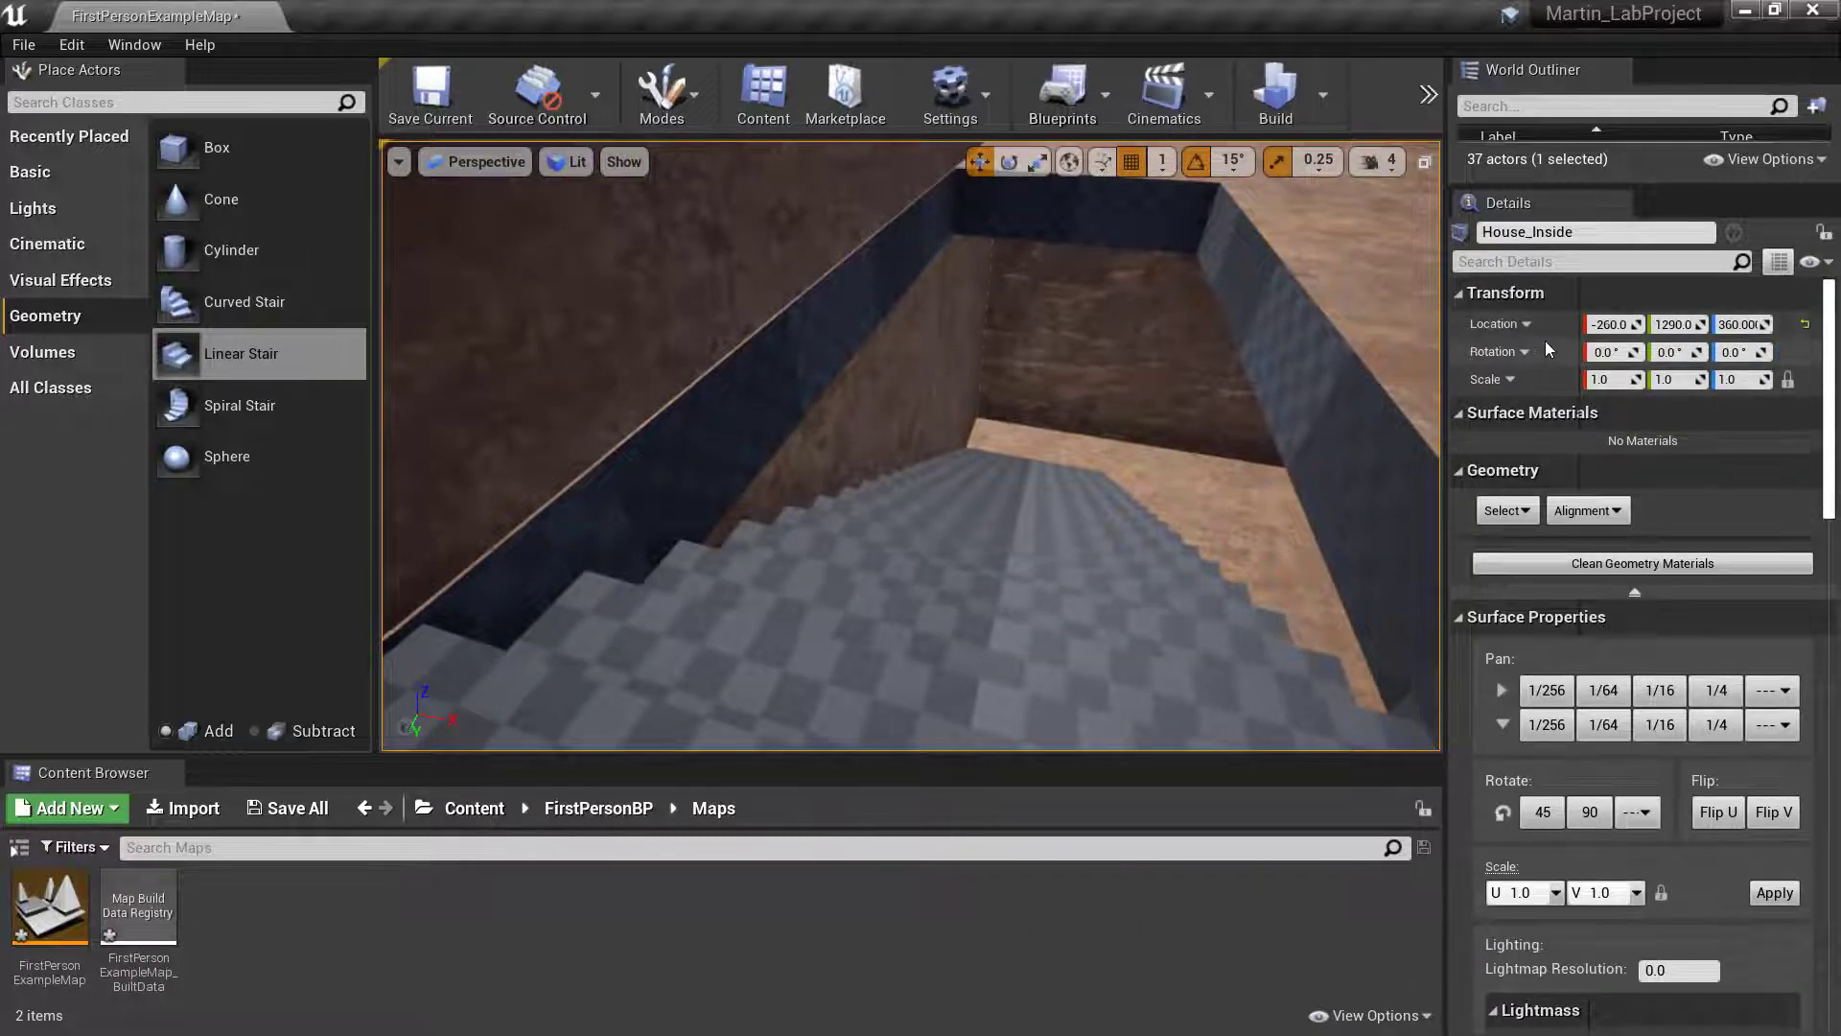
{"action": "left_click", "coordinate": [1743, 325]}
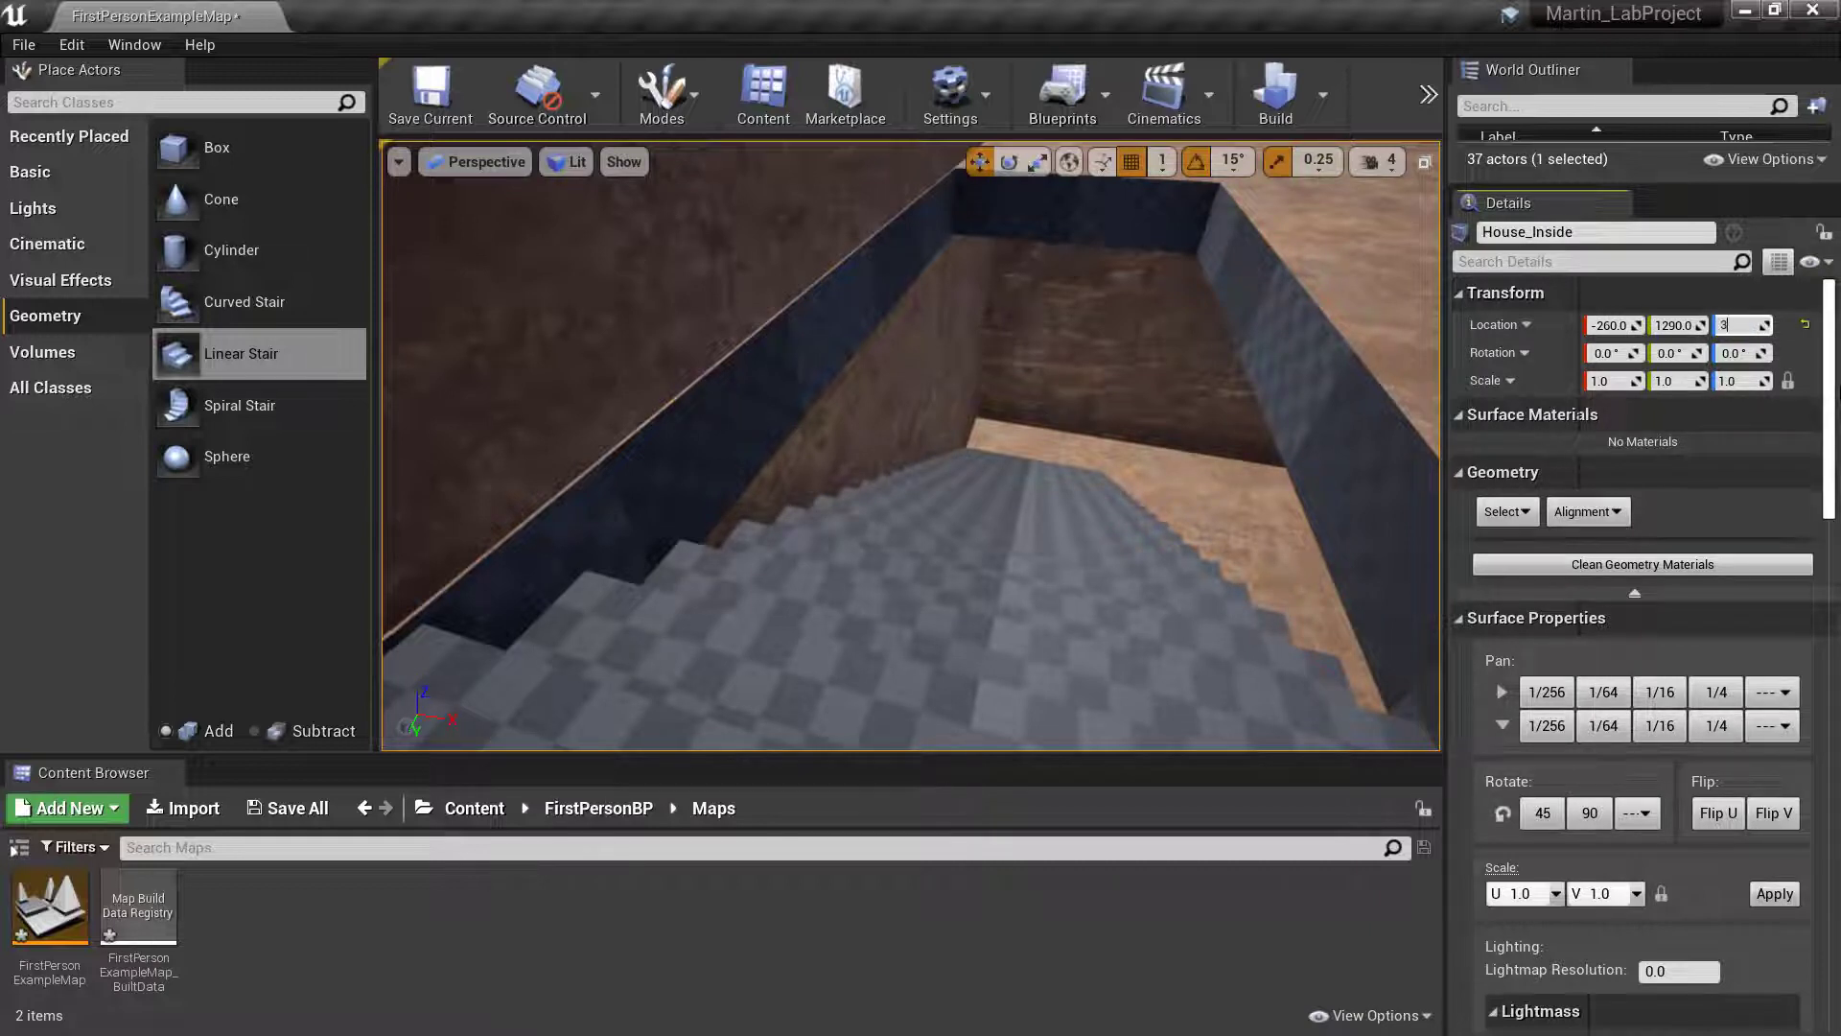
{"action": "type", "text": "55"}
{"action": "key", "text": "Return"}
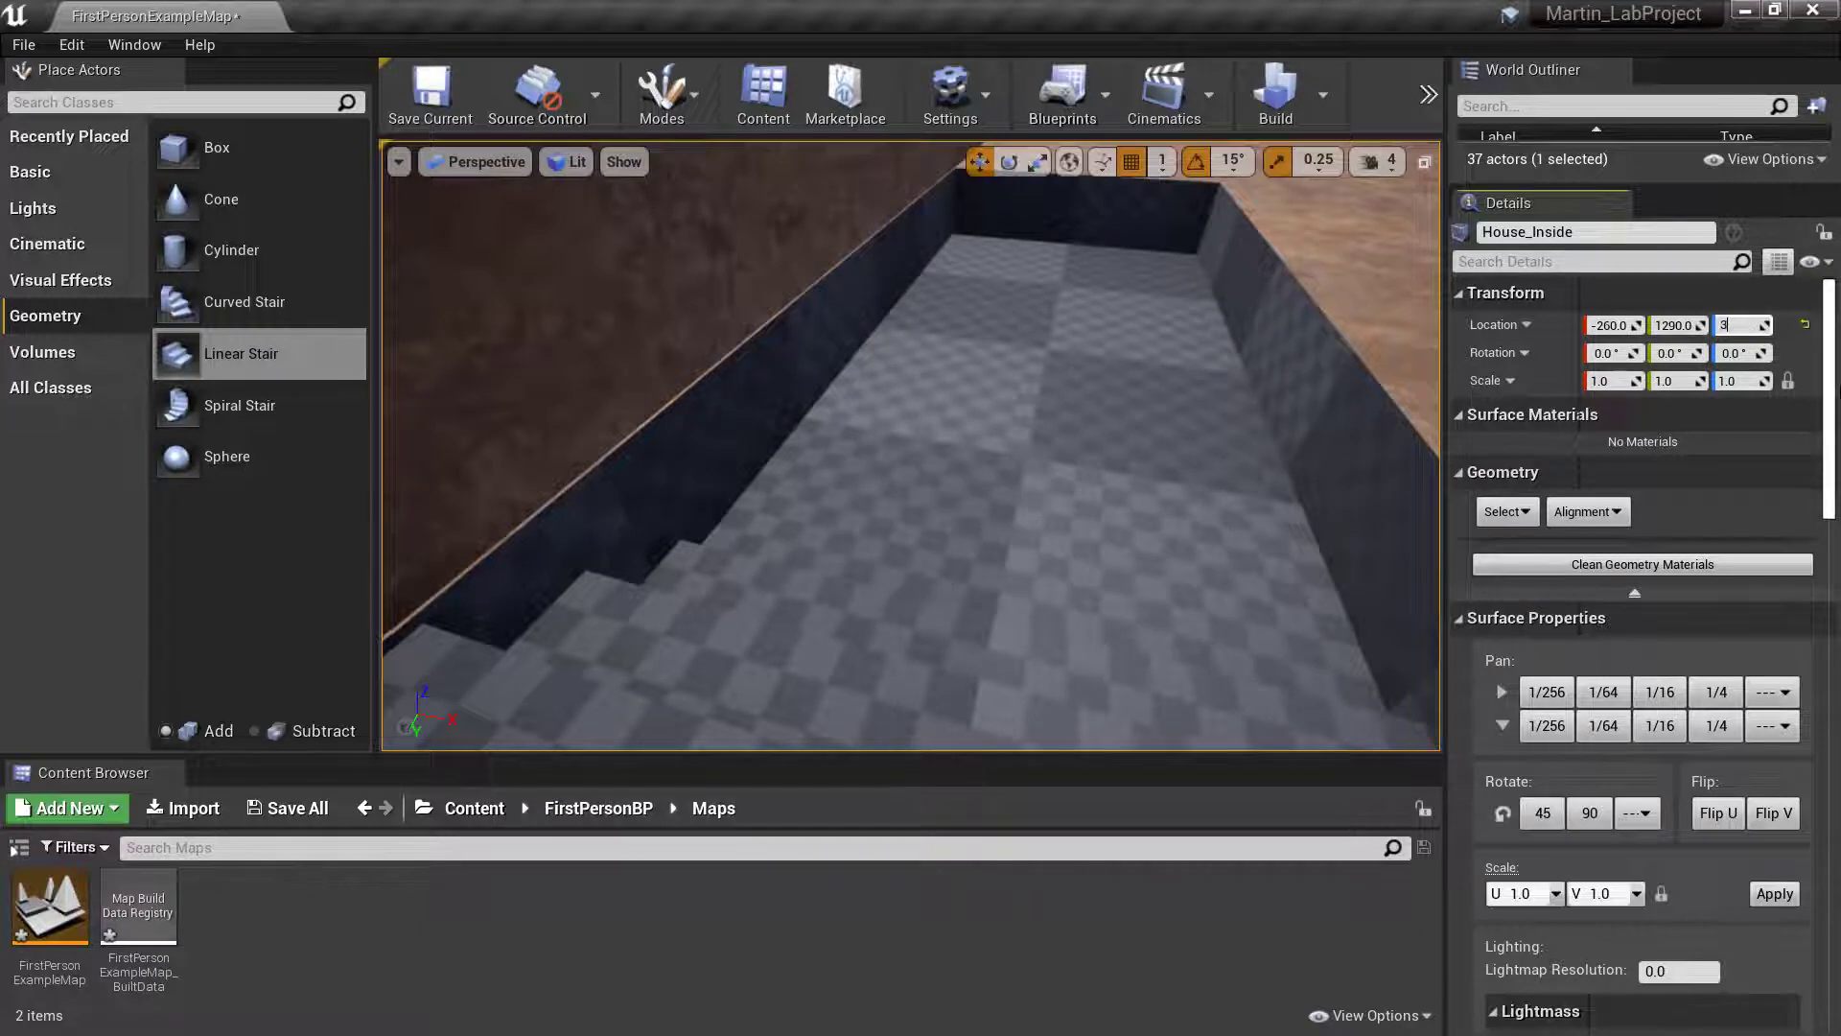
{"action": "key", "text": "Return"}
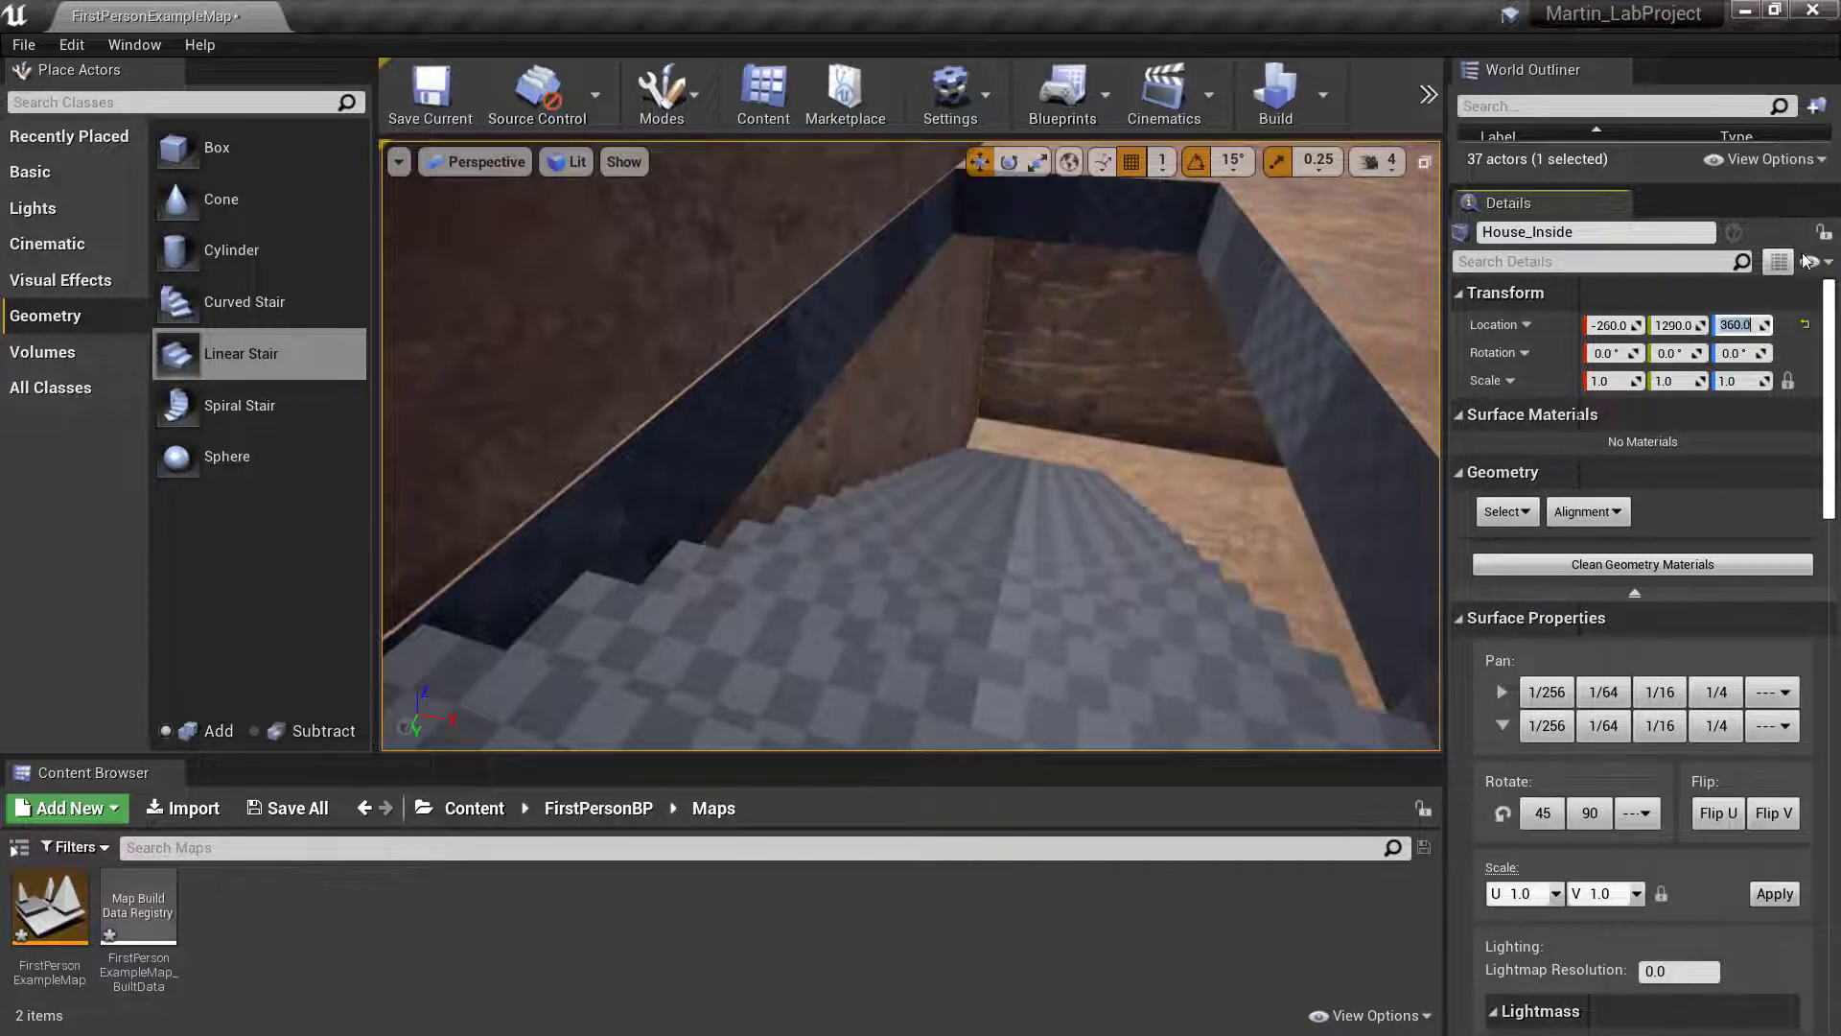
- Try X locations of -640 and -650 for the floor opening brush beside the wall
{"action": "right_click_drag", "start_coordinate": [1103, 422], "coordinate": [1131, 378]}
{"action": "left_click", "coordinate": [1120, 381]}
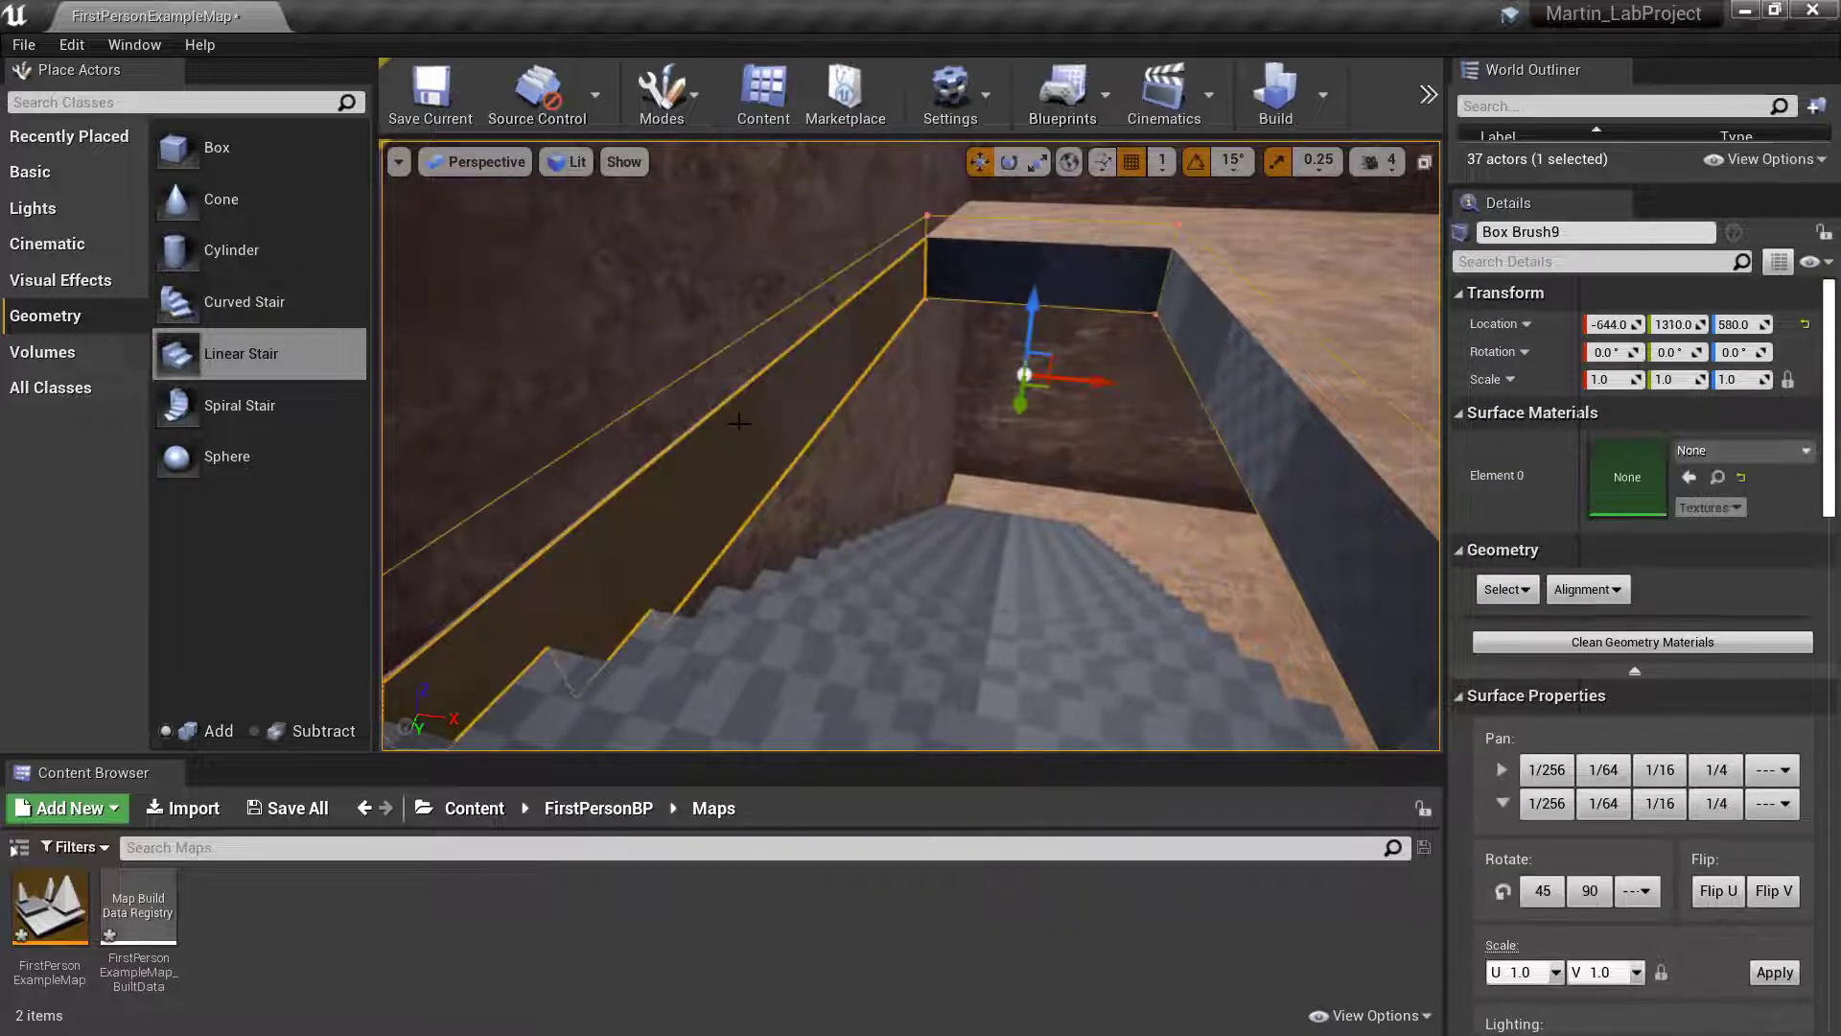
{"action": "left_click", "coordinate": [1611, 324]}
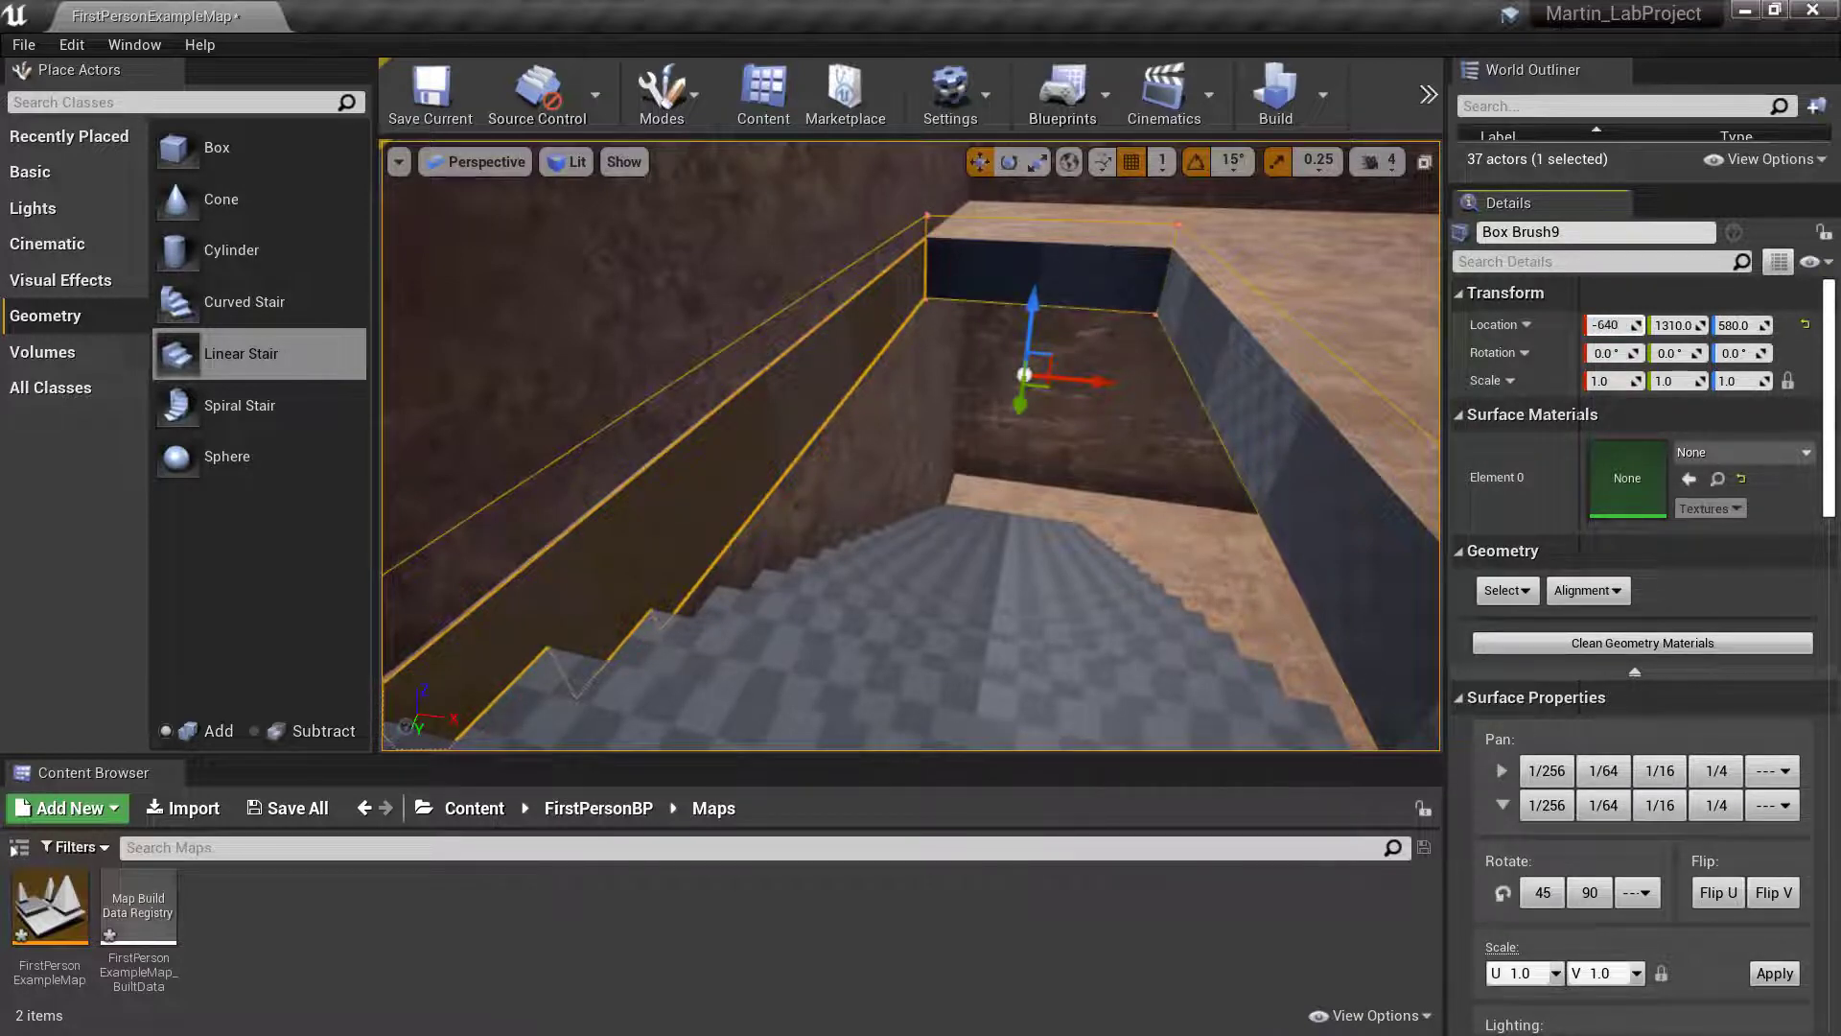
{"action": "key", "text": "Return"}
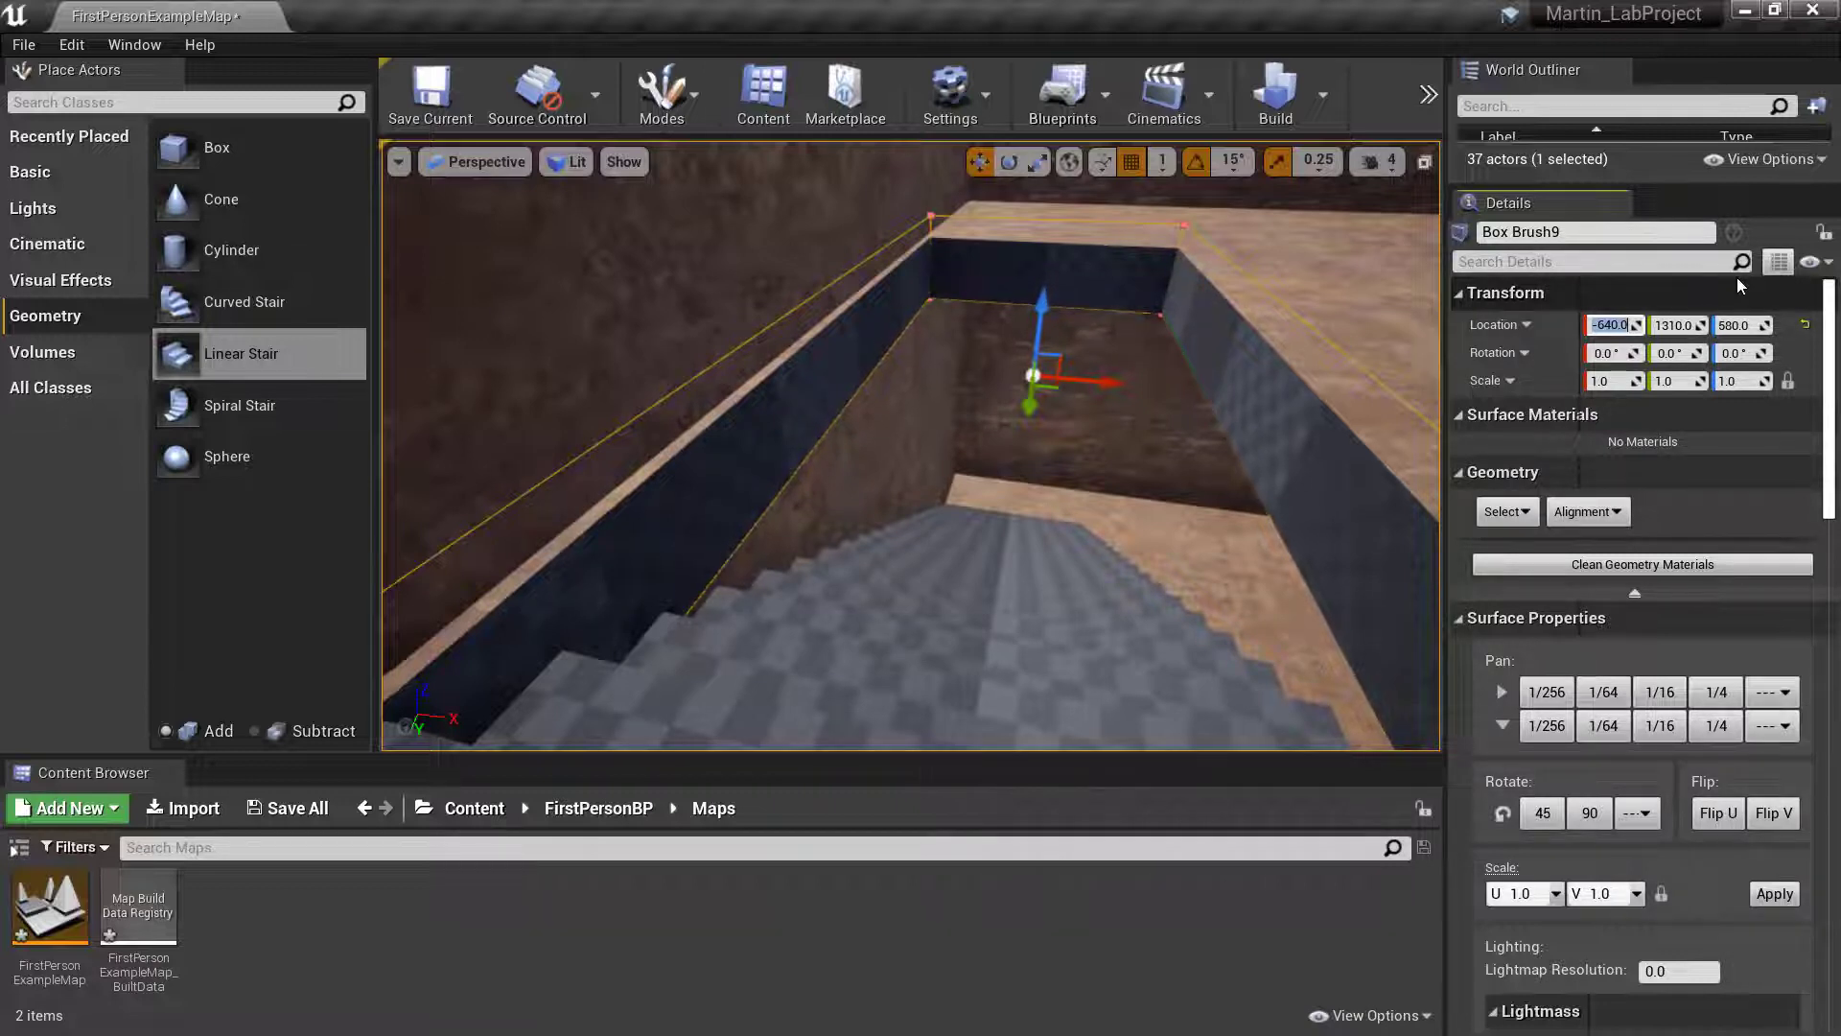
{"action": "type", "text": "-65"}
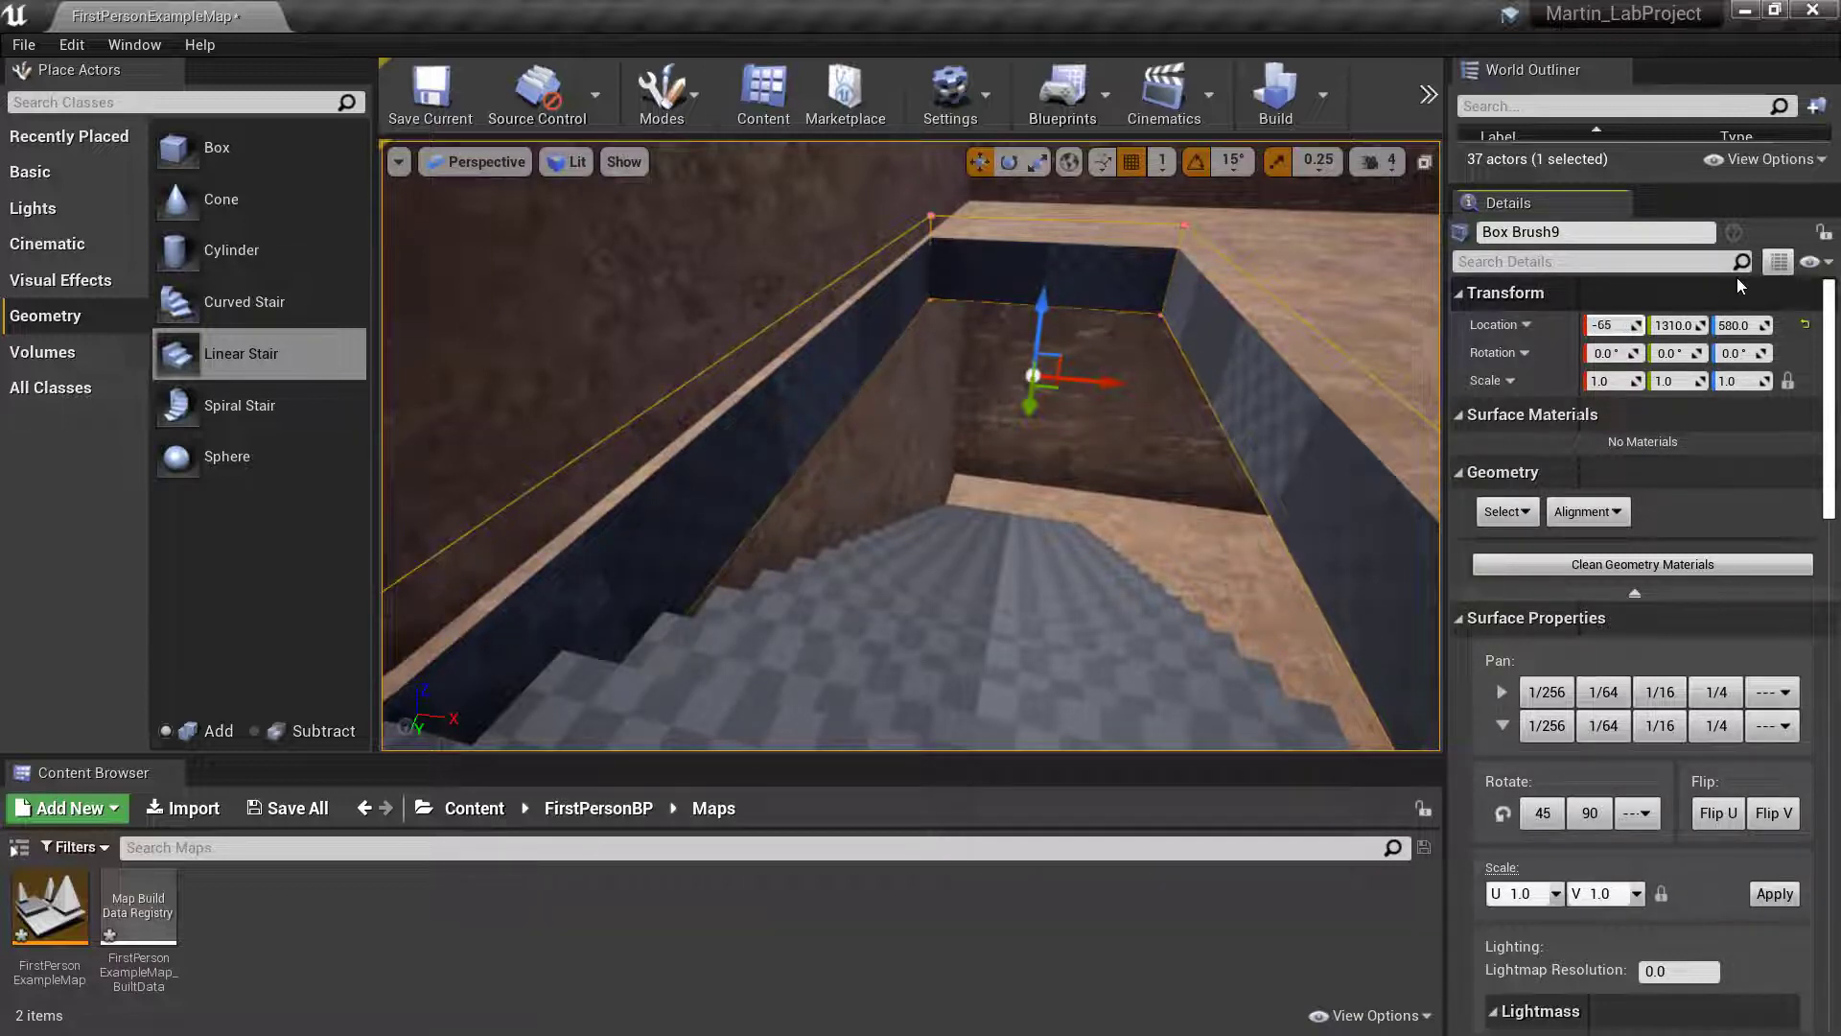
{"action": "type", "text": "0"}
{"action": "key", "text": "Return"}
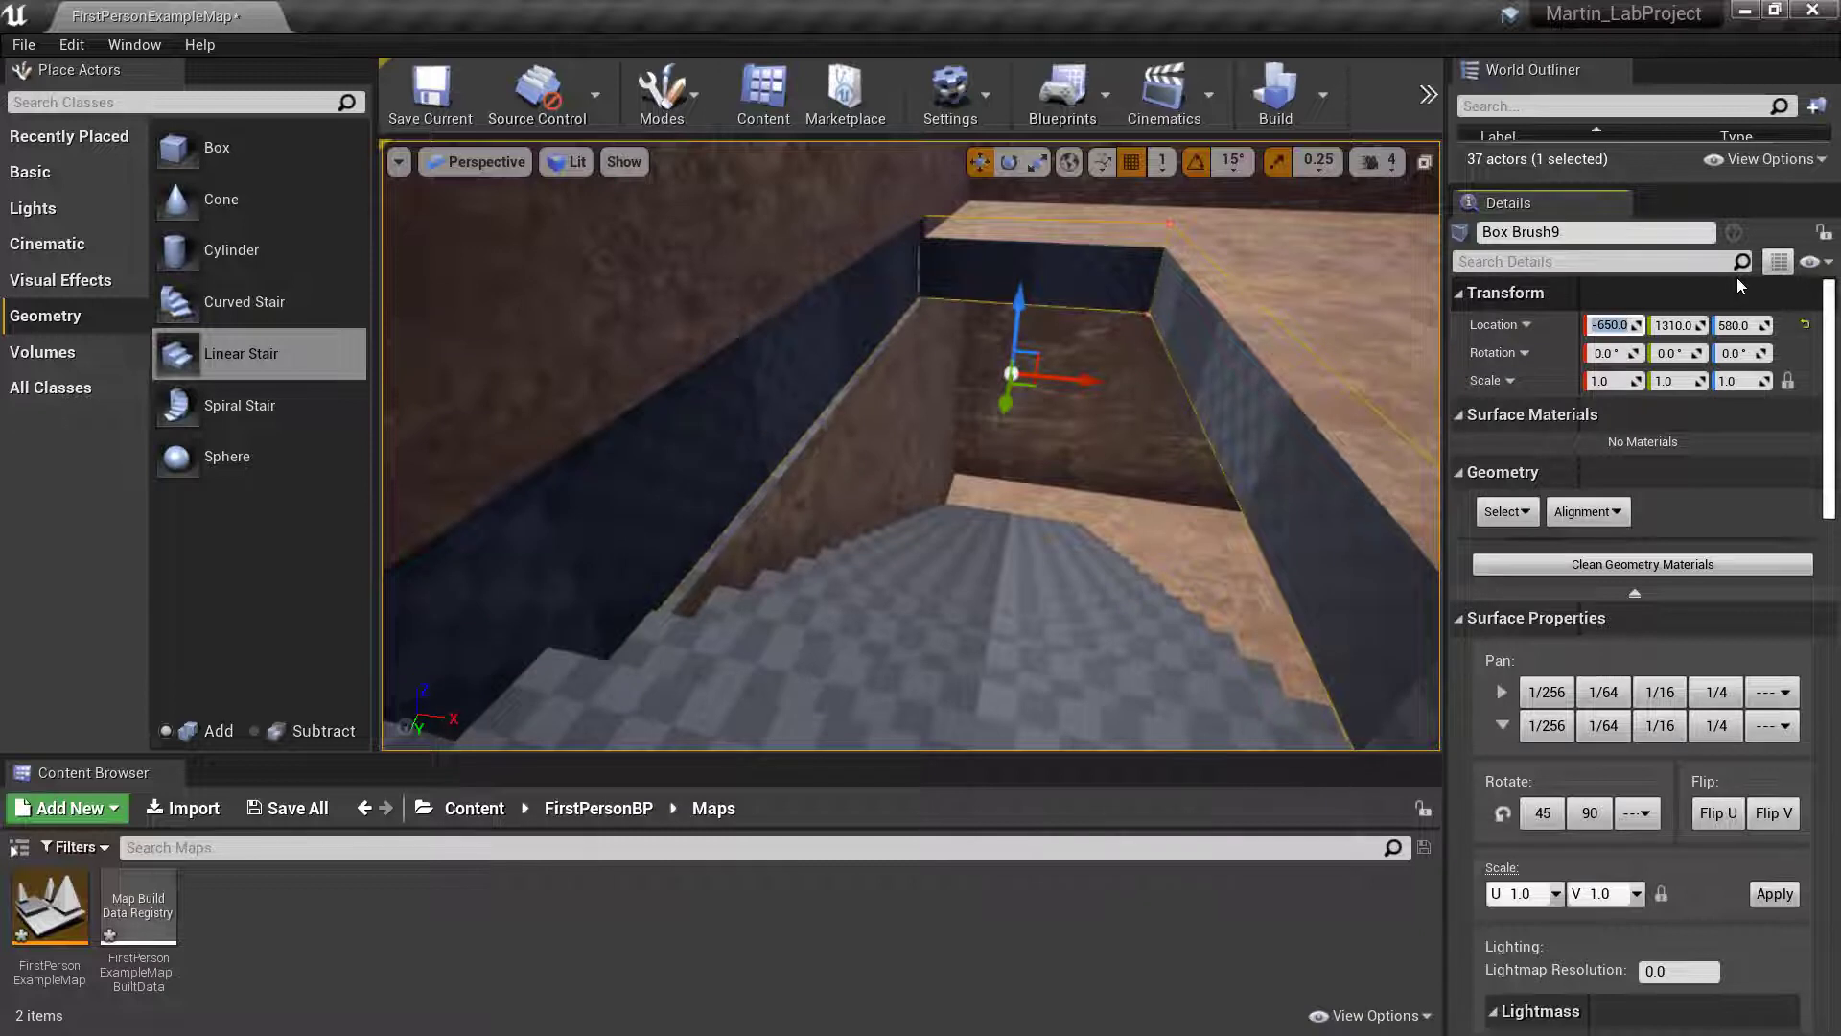
- Step the floor opening brush's X location through -649, -648, -647 and -646 to compare the gap along the wall
{"action": "key", "text": "BackSpace"}
{"action": "type", "text": "-"}
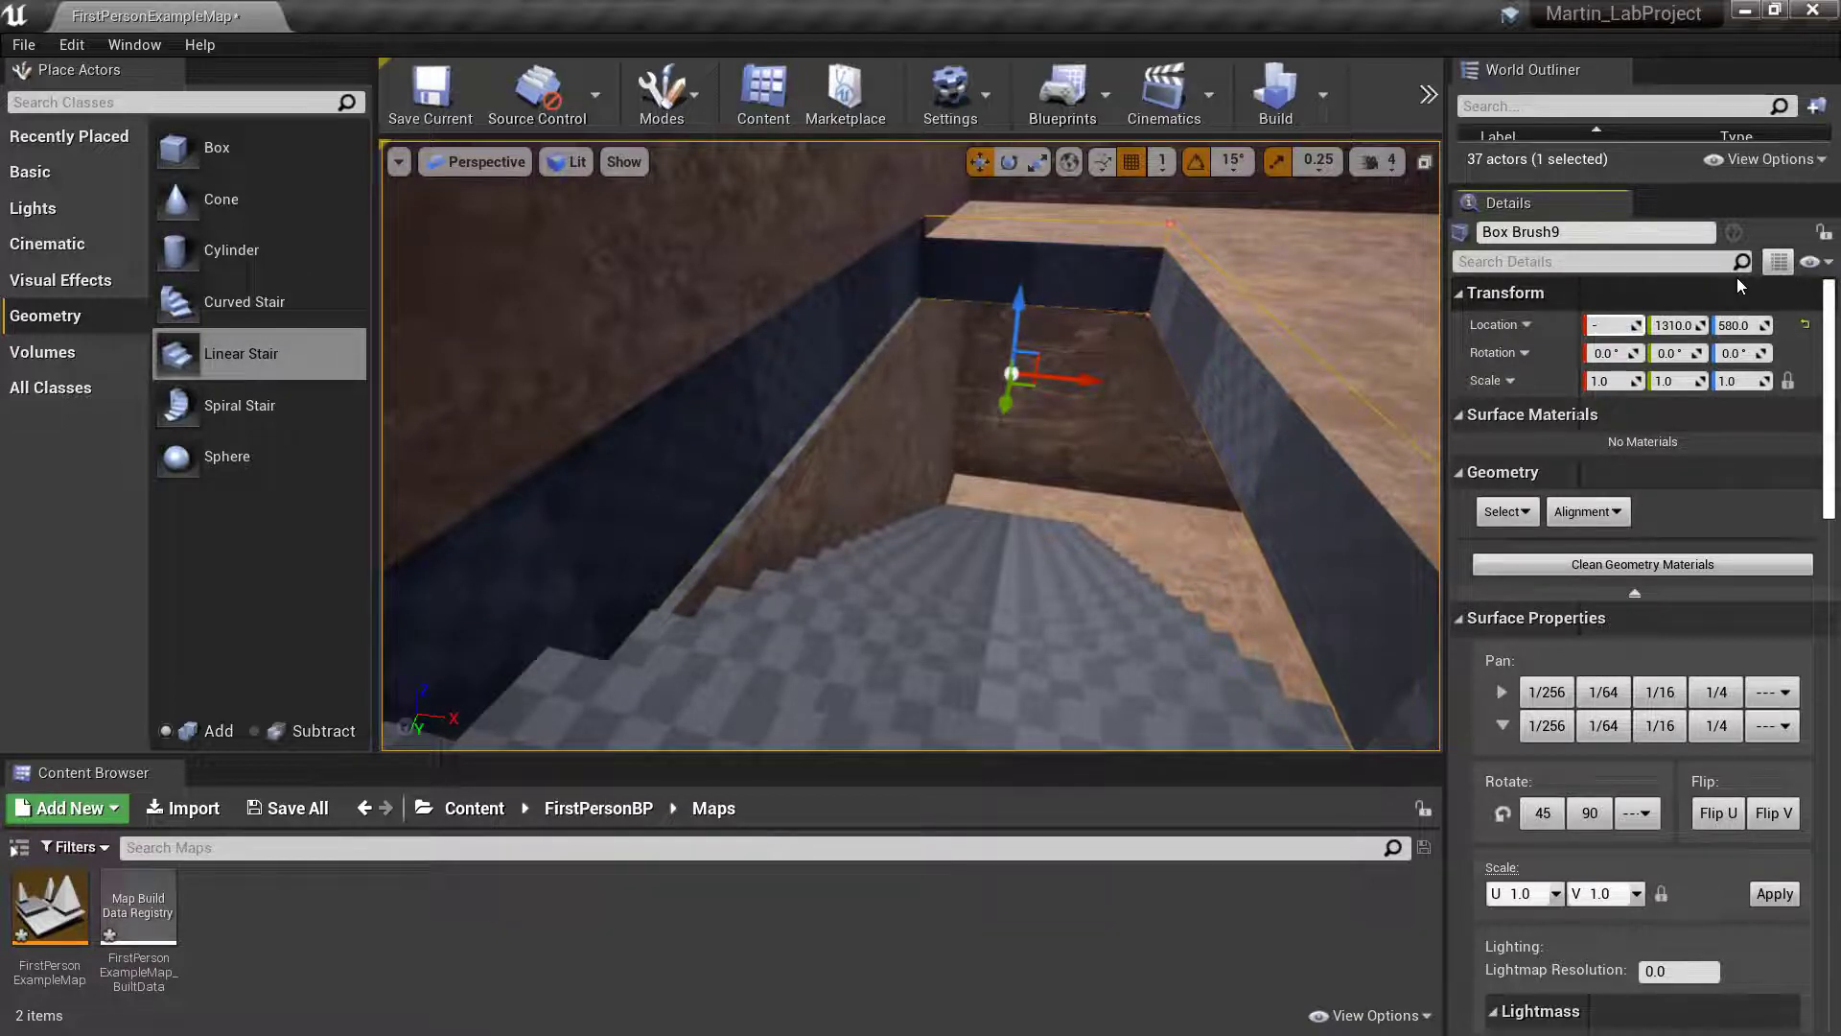
{"action": "type", "text": "649"}
{"action": "key", "text": "Return"}
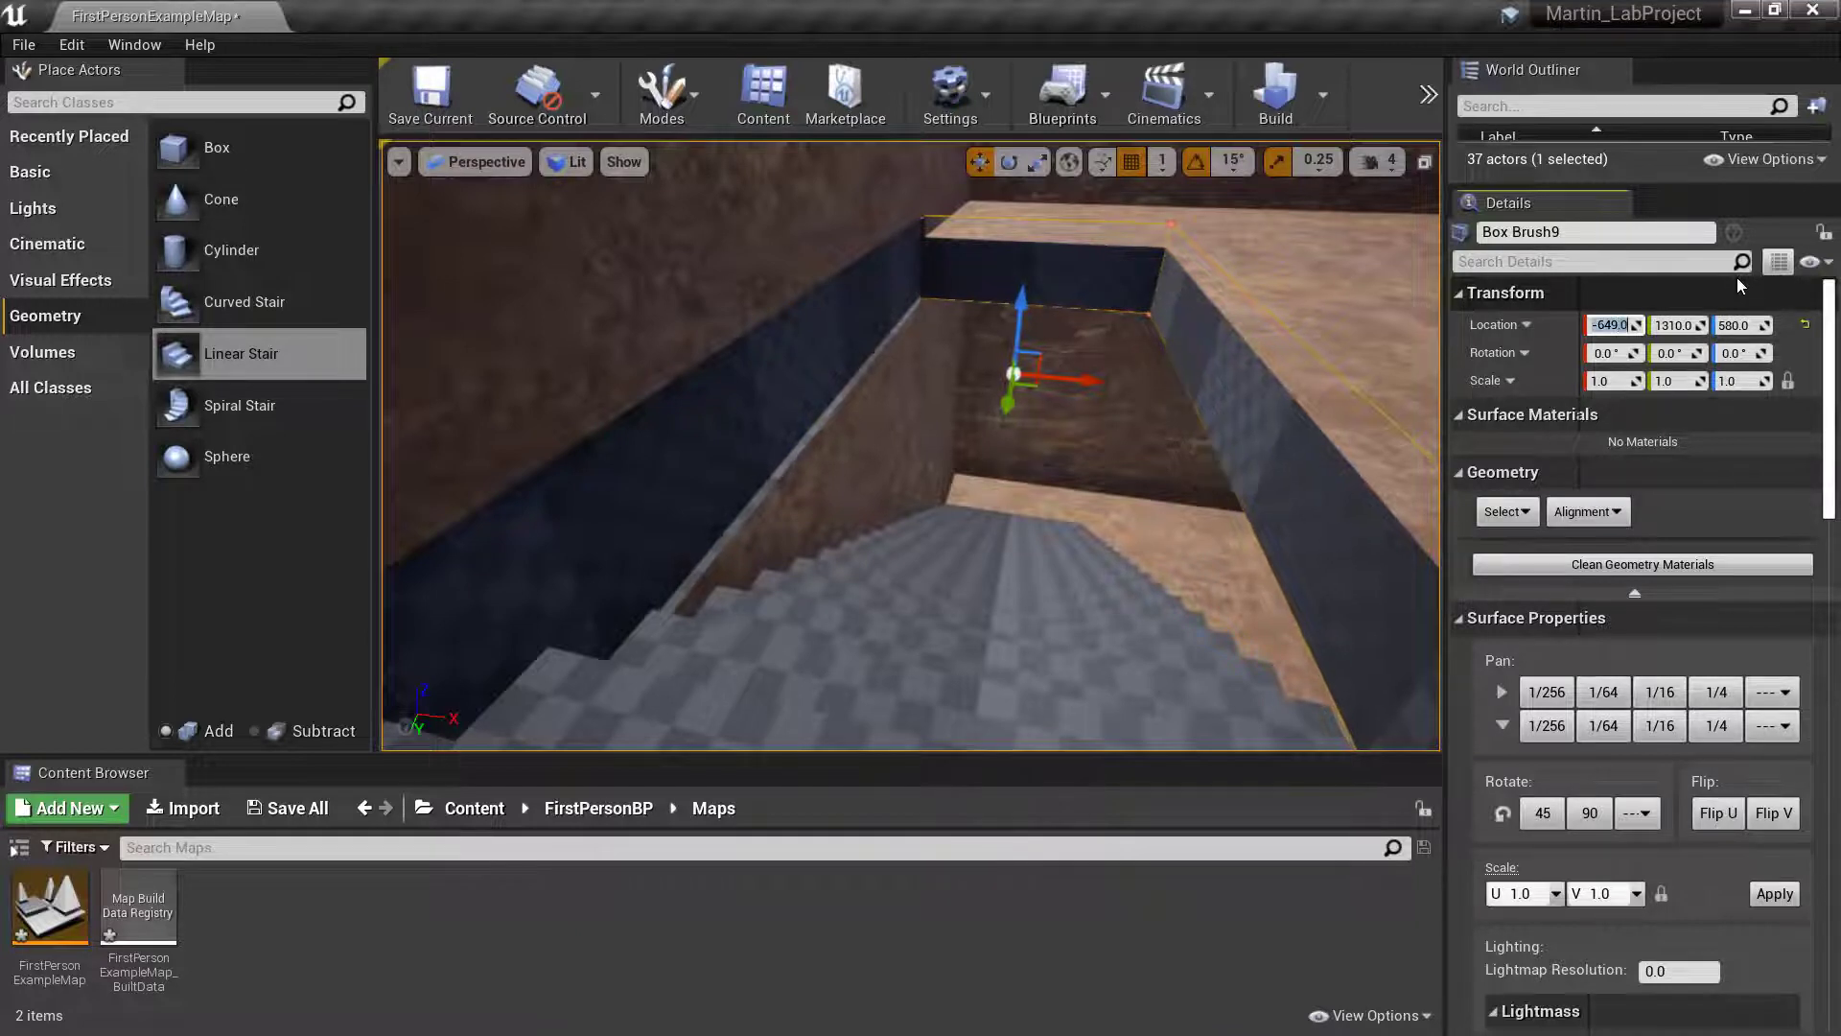
{"action": "type", "text": "-648"}
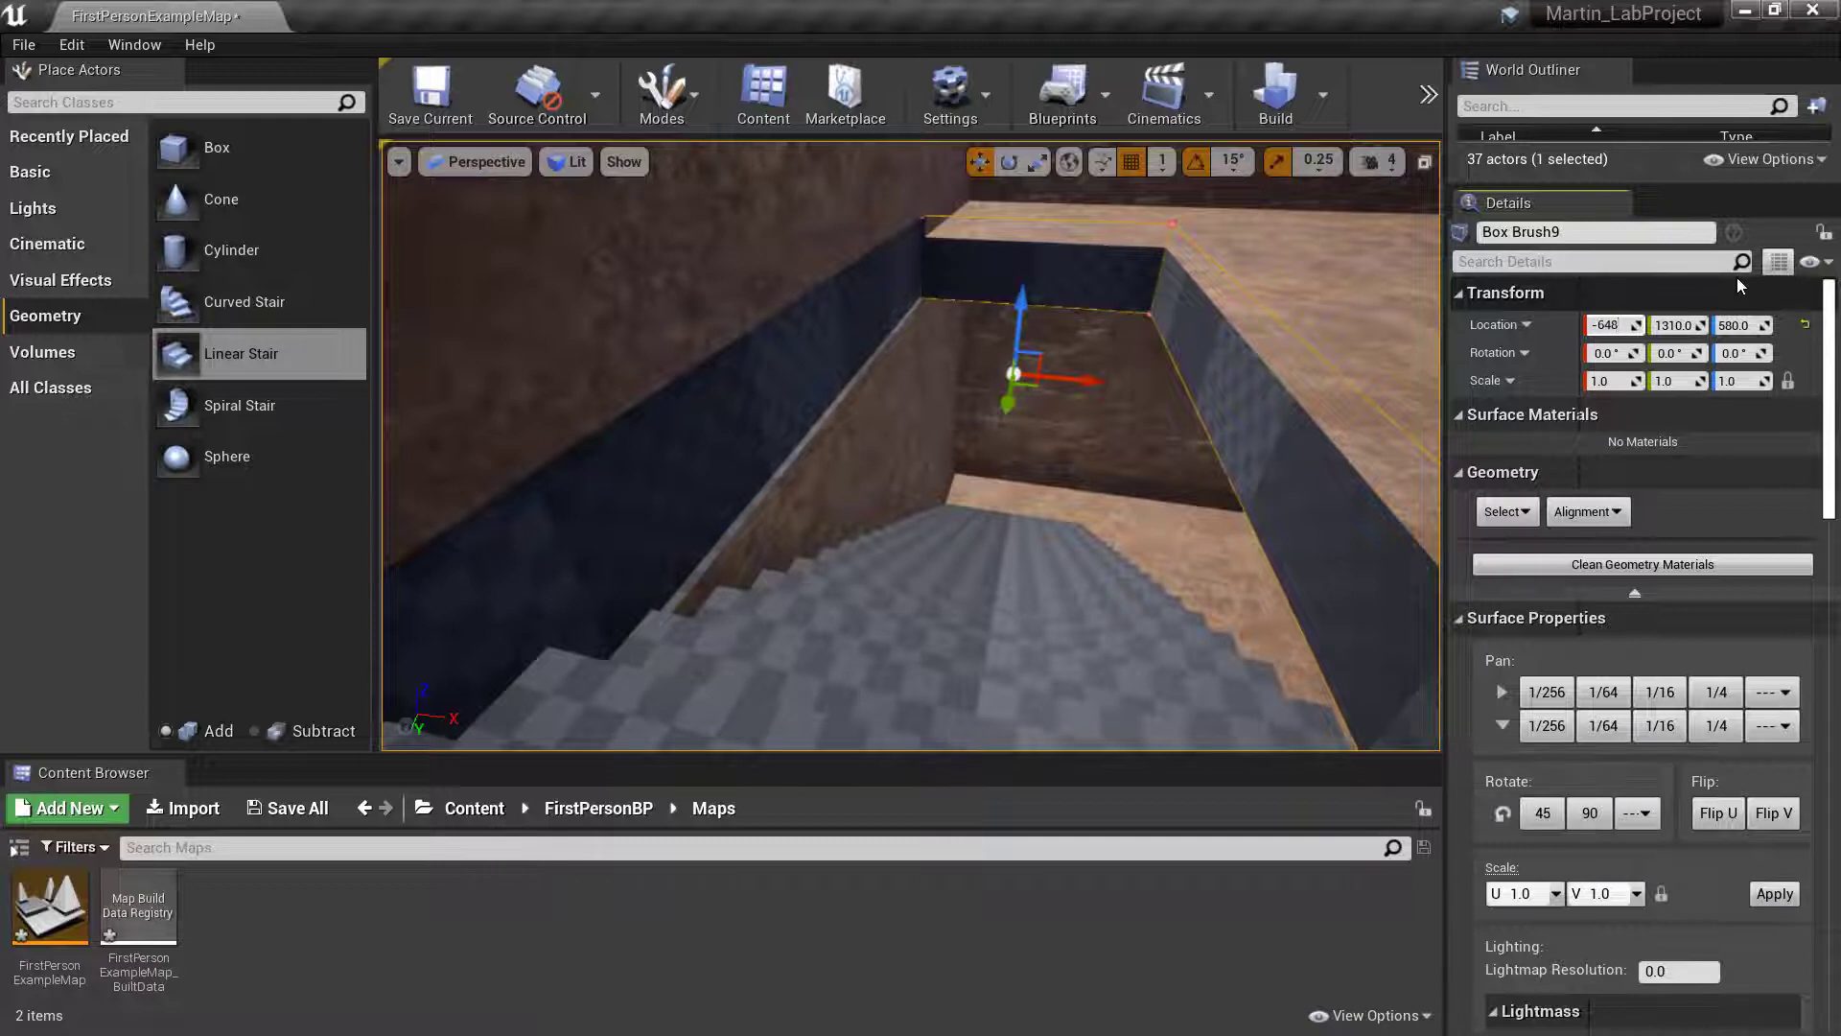
{"action": "key", "text": "Return"}
{"action": "type", "text": "-6"}
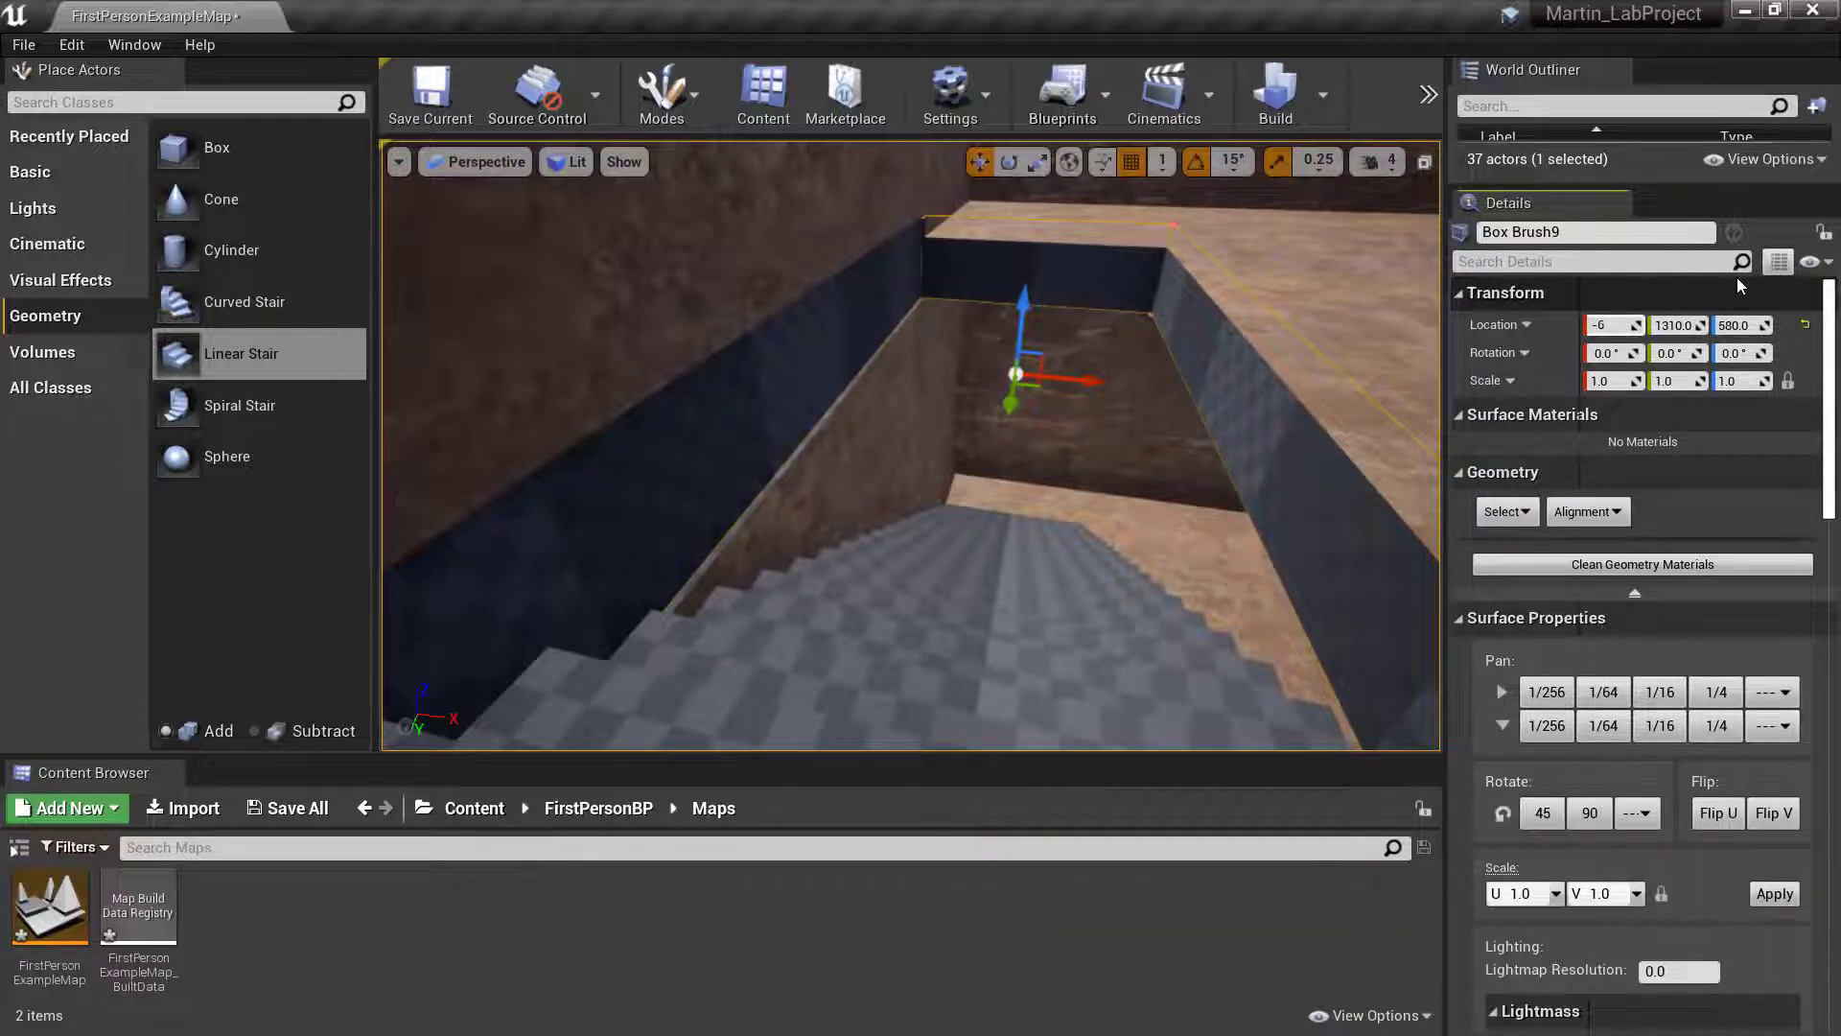
{"action": "type", "text": "47"}
{"action": "key", "text": "Return"}
{"action": "key", "text": "BackSpace"}
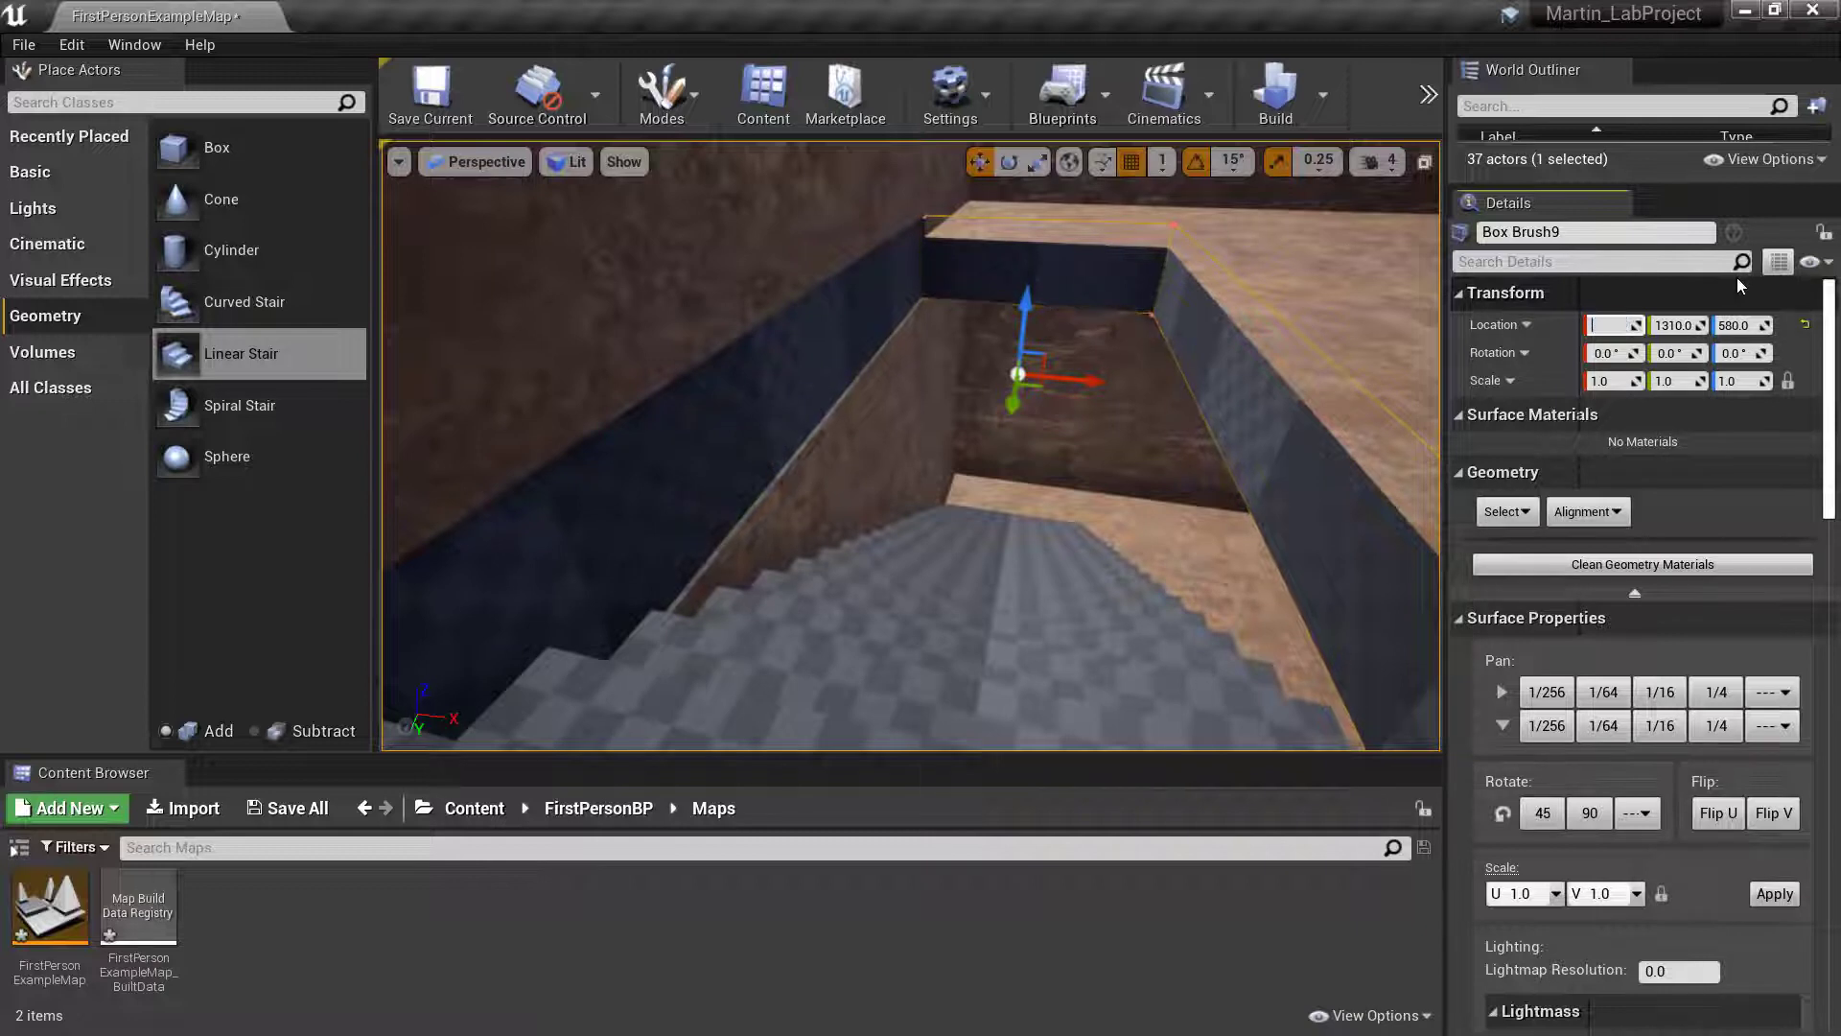
{"action": "type", "text": "-646"}
{"action": "key", "text": "Return"}
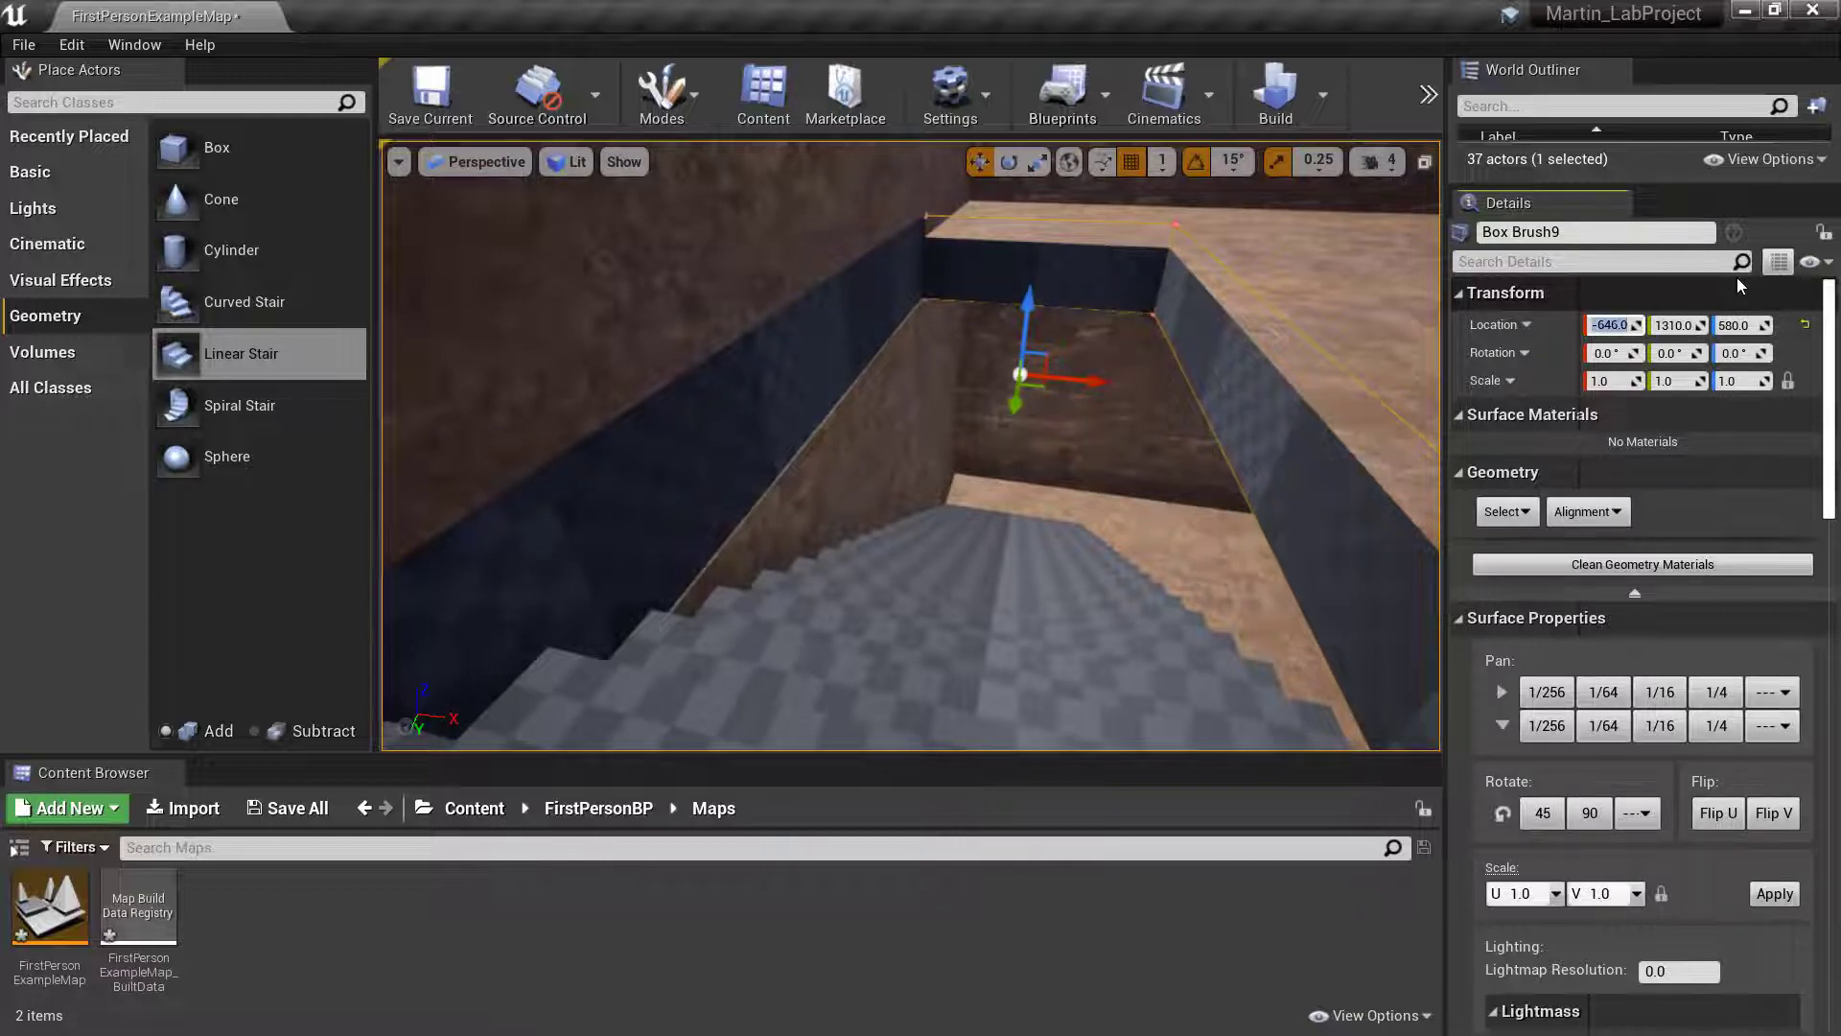
- Set the floor opening brush's X location to -645 and check its edge against the wall from several angles
{"action": "key", "text": "BackSpace"}
{"action": "type", "text": "-645"}
{"action": "key", "text": "Return"}
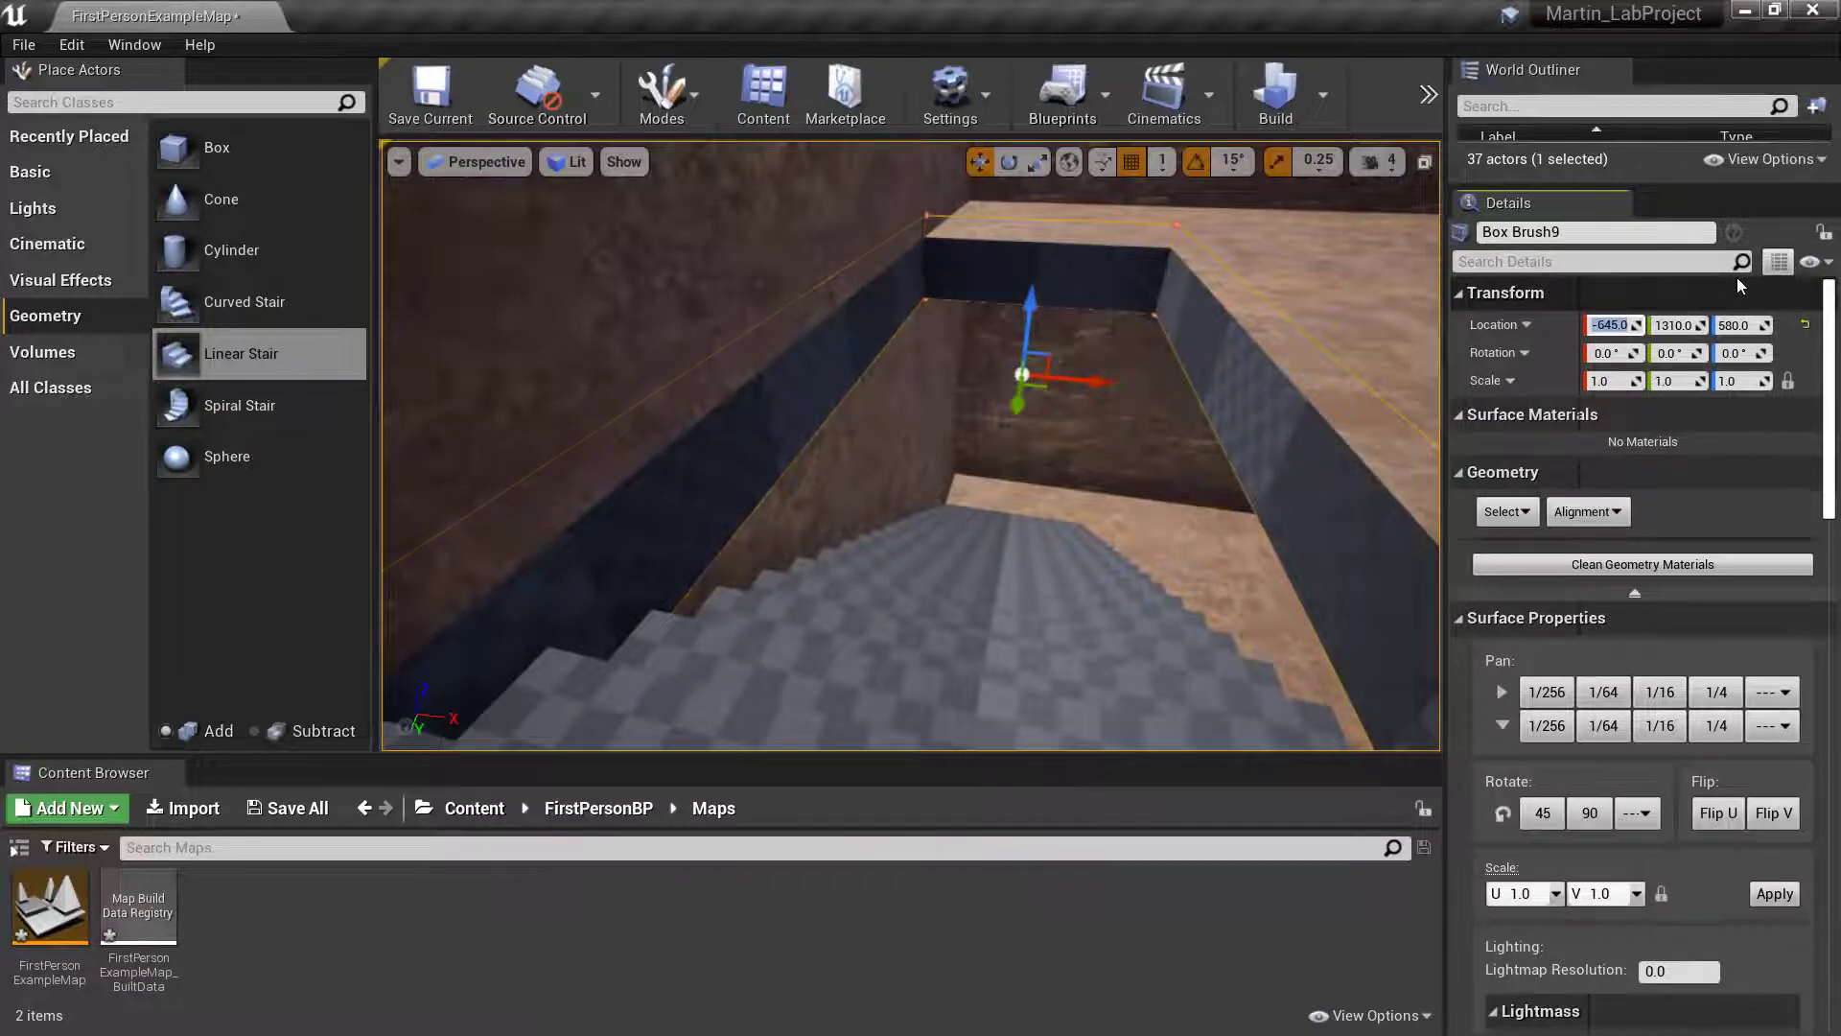
{"action": "key", "text": "w"}
{"action": "mouse_move", "coordinate": [1208, 279]}
{"action": "right_mouse_down"}
{"action": "mouse_move", "coordinate": [1206, 316]}
{"action": "mouse_move", "coordinate": [1201, 173]}
{"action": "mouse_move", "coordinate": [1191, 305]}
{"action": "mouse_move", "coordinate": [1183, 241]}
{"action": "mouse_move", "coordinate": [1400, 253]}
{"action": "mouse_move", "coordinate": [1404, 292]}
{"action": "mouse_move", "coordinate": [1315, 307]}
{"action": "mouse_move", "coordinate": [1383, 309]}
{"action": "mouse_move", "coordinate": [1398, 293]}
{"action": "mouse_move", "coordinate": [1314, 291]}
{"action": "mouse_move", "coordinate": [1299, 310]}
{"action": "mouse_move", "coordinate": [1345, 291]}
{"action": "right_mouse_up"}
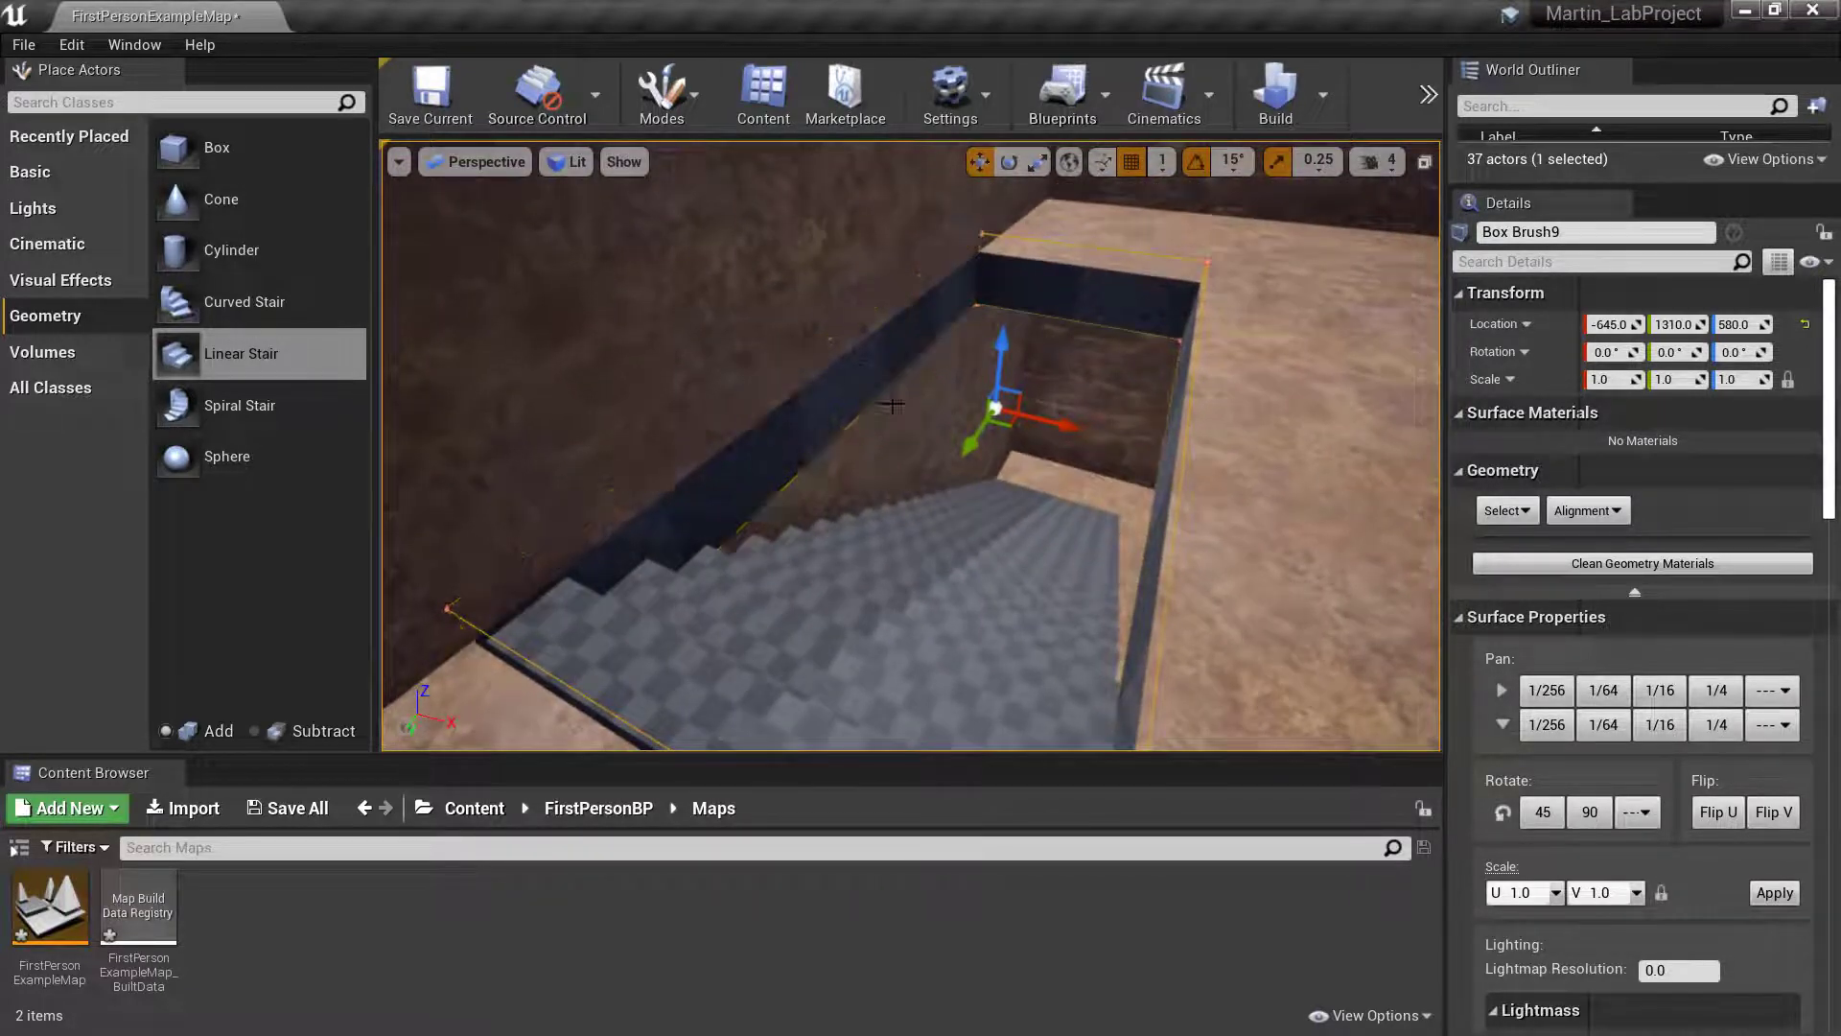
{"action": "mouse_move", "coordinate": [845, 409]}
{"action": "right_mouse_down"}
{"action": "mouse_move", "coordinate": [851, 432]}
{"action": "mouse_move", "coordinate": [845, 390]}
{"action": "right_mouse_up"}
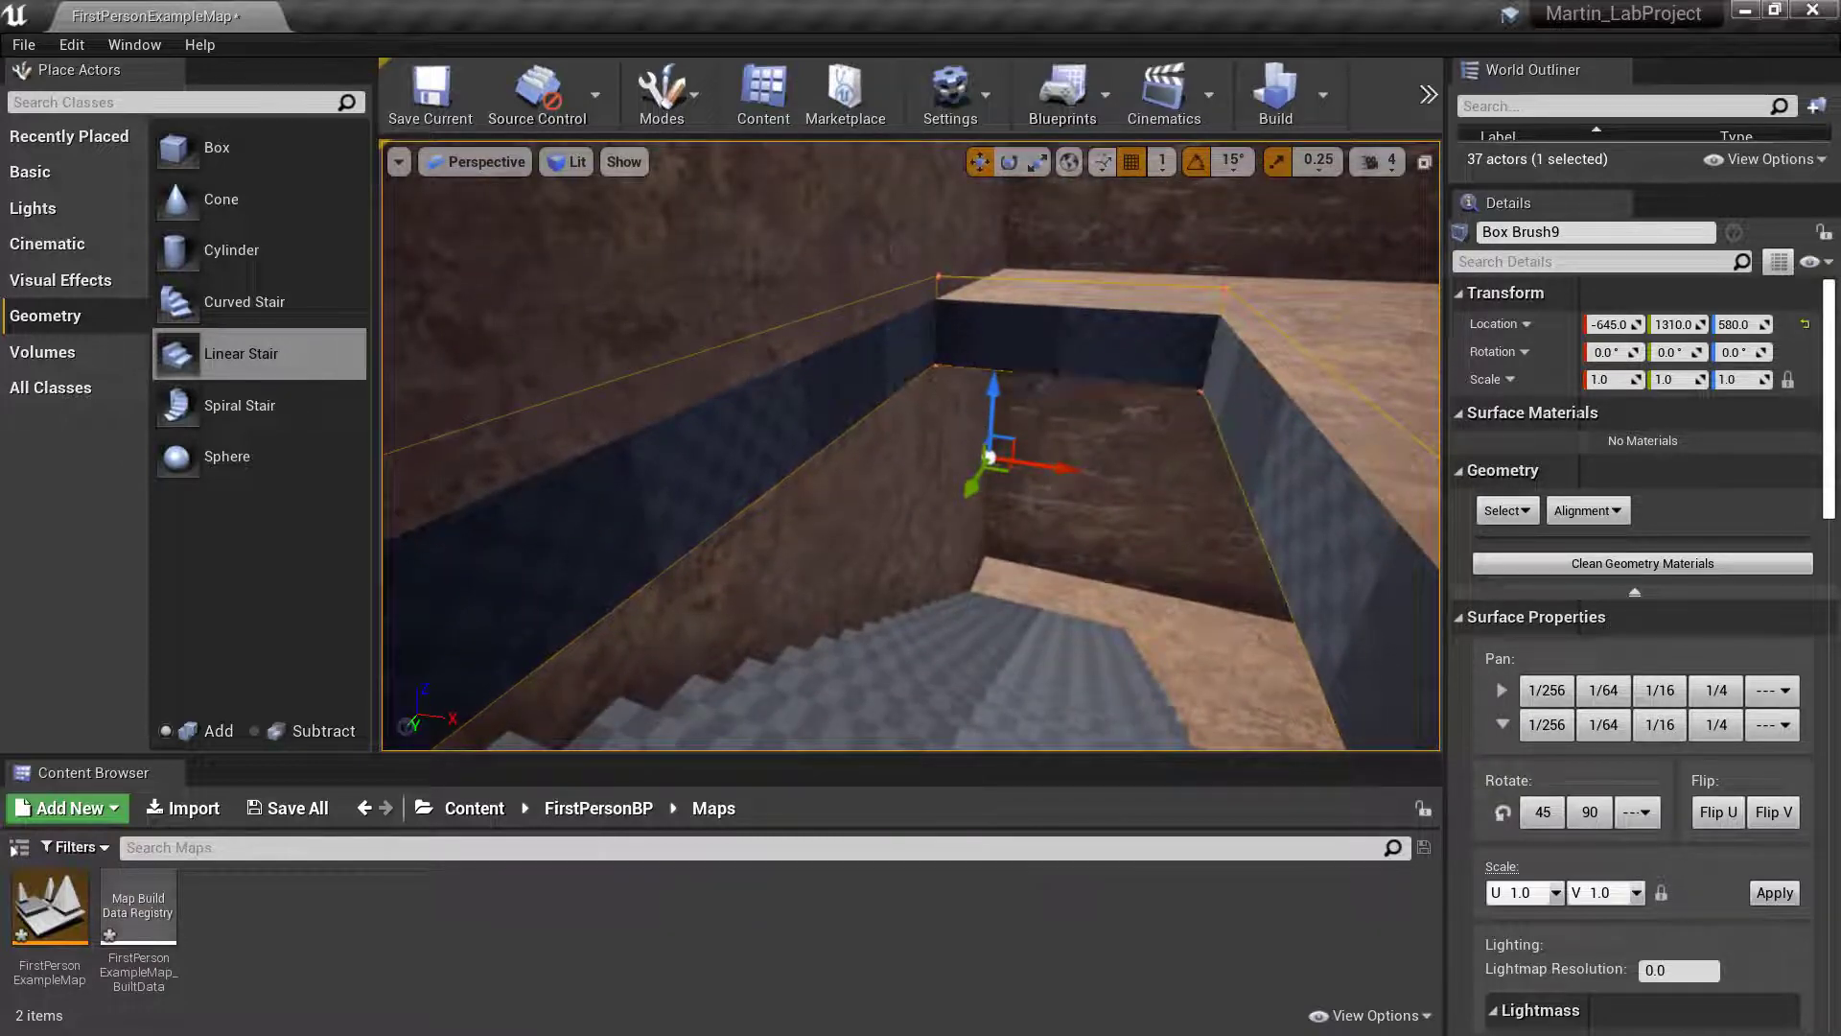
{"action": "right_click_drag", "start_coordinate": [1020, 450], "coordinate": [790, 425]}
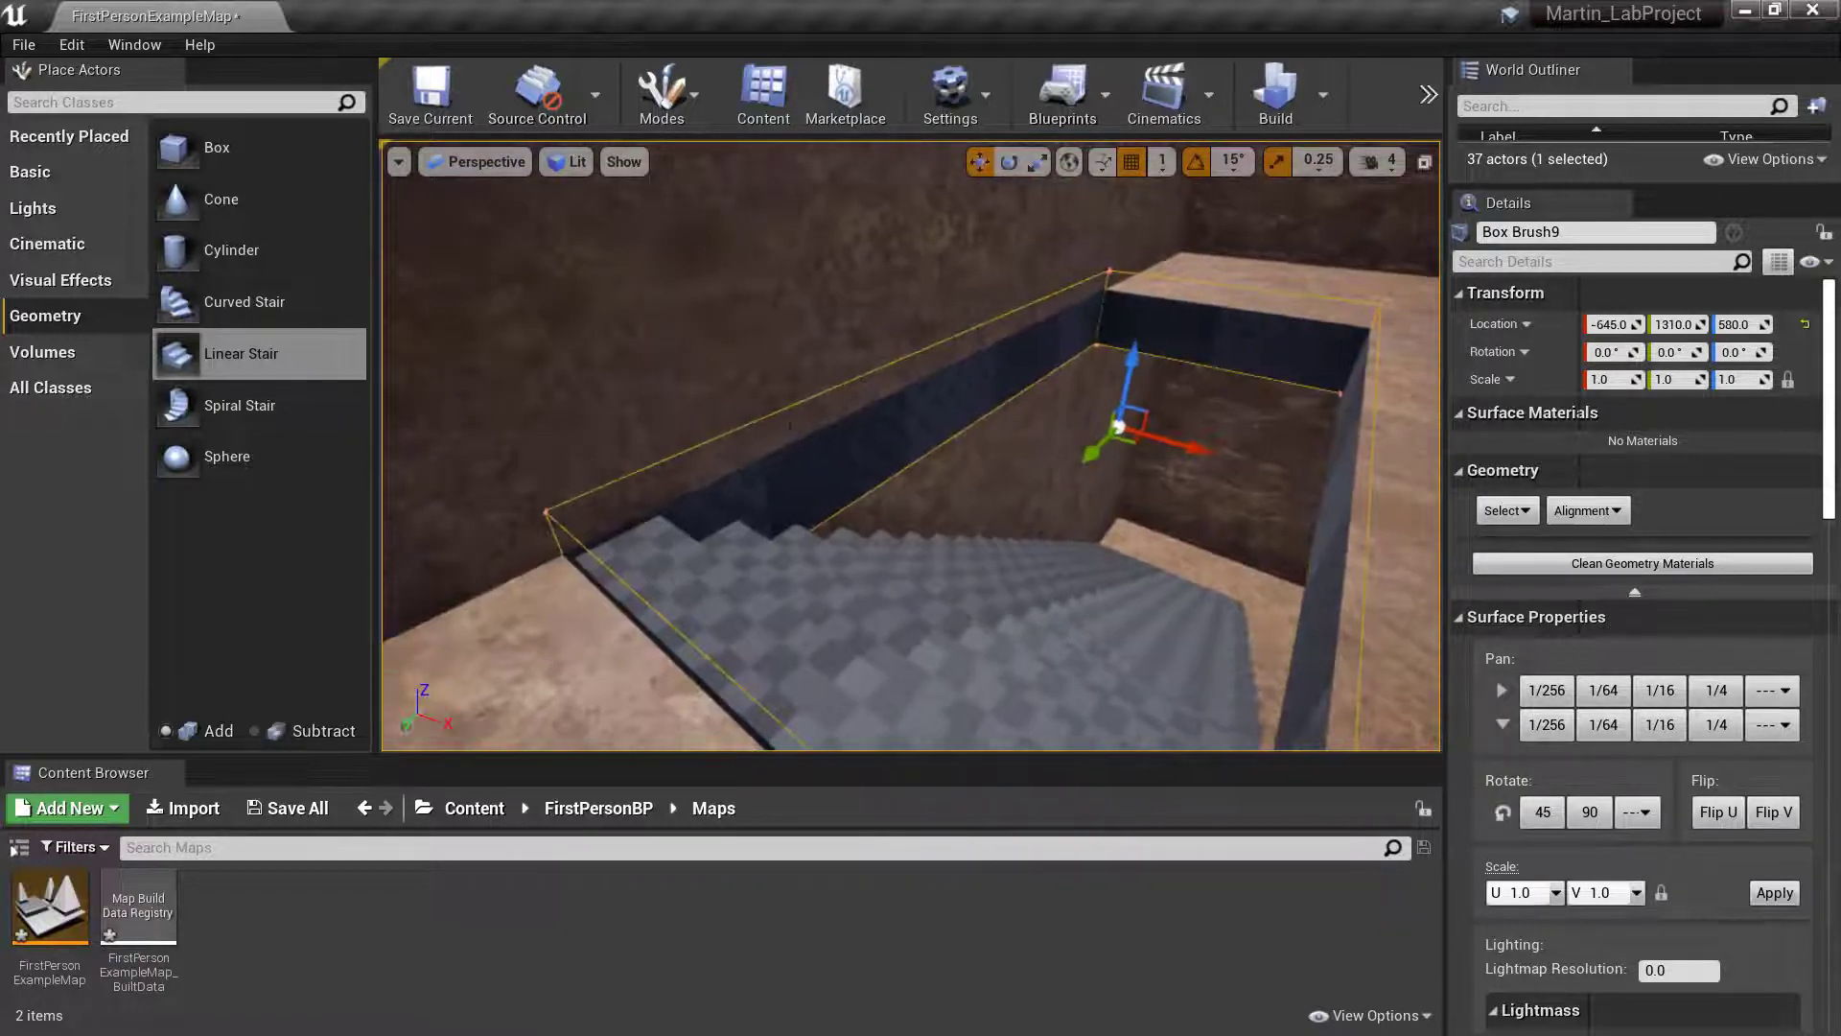
- Open the StarterContent Materials folder and pick the M_Rock_Sandstone material
{"action": "left_click", "coordinate": [495, 811]}
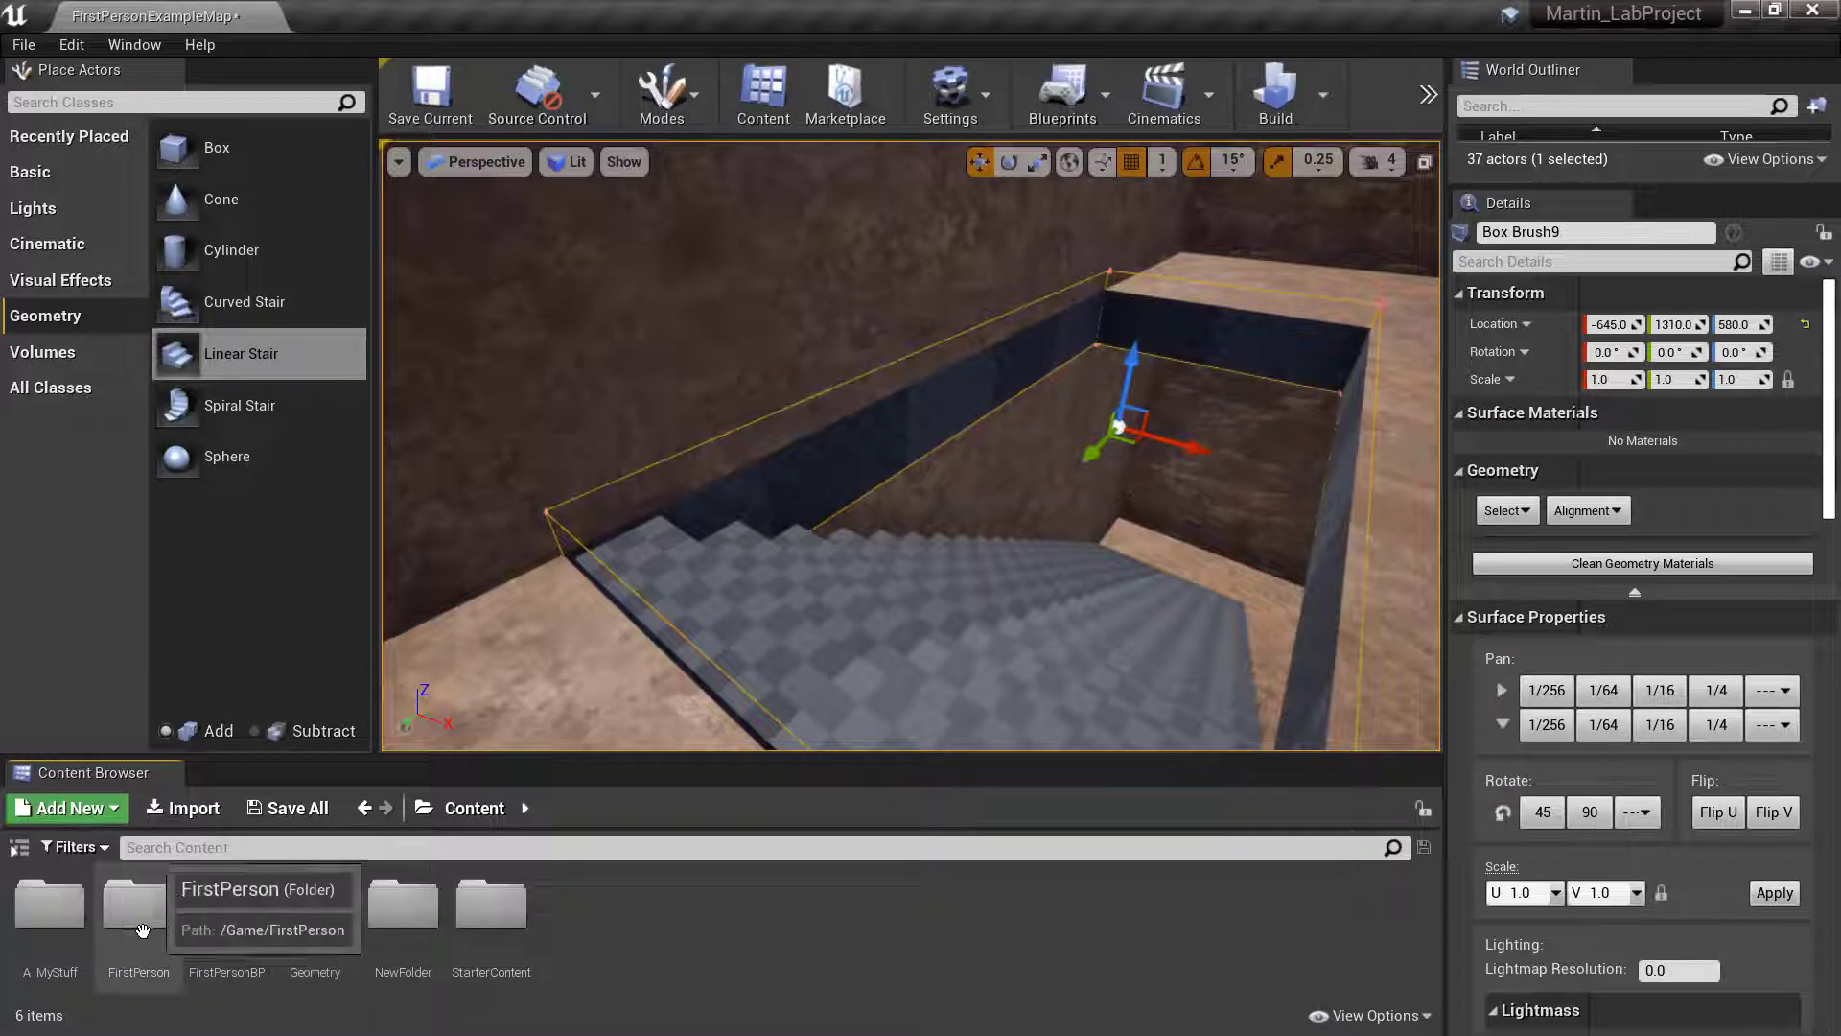
{"action": "double_click", "coordinate": [490, 921]}
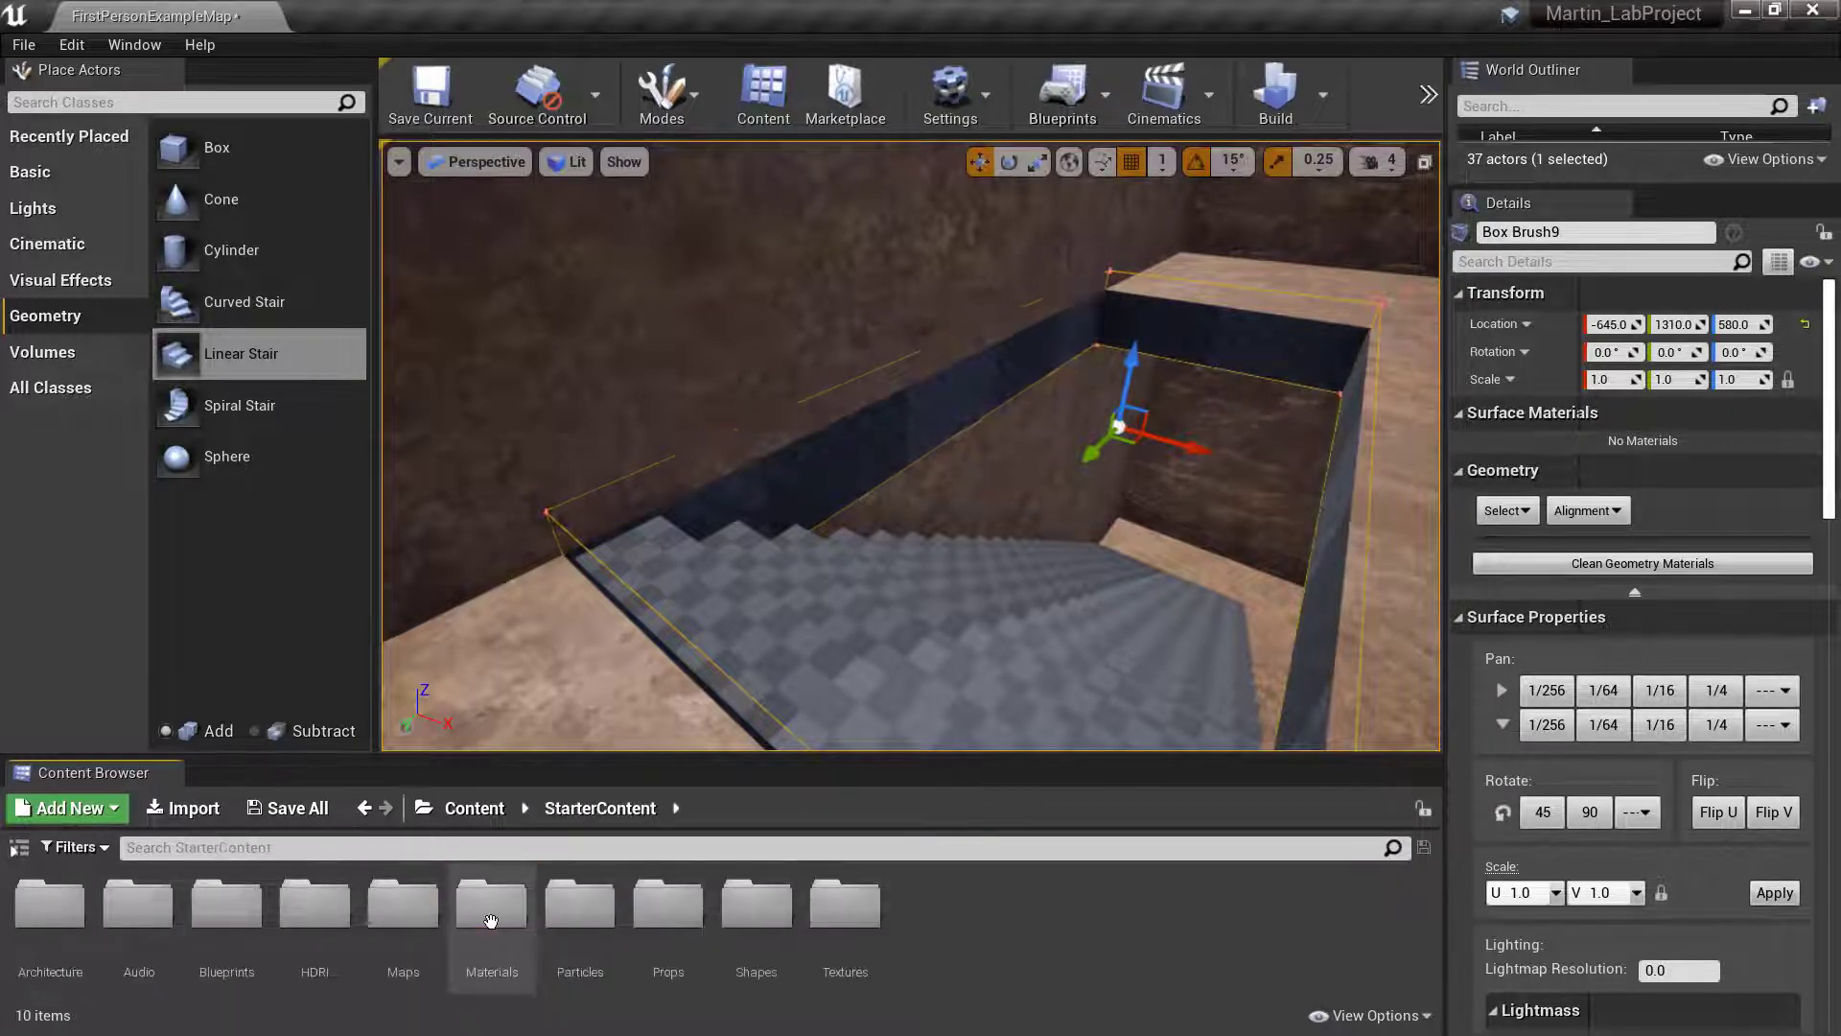
{"action": "double_click", "coordinate": [487, 916]}
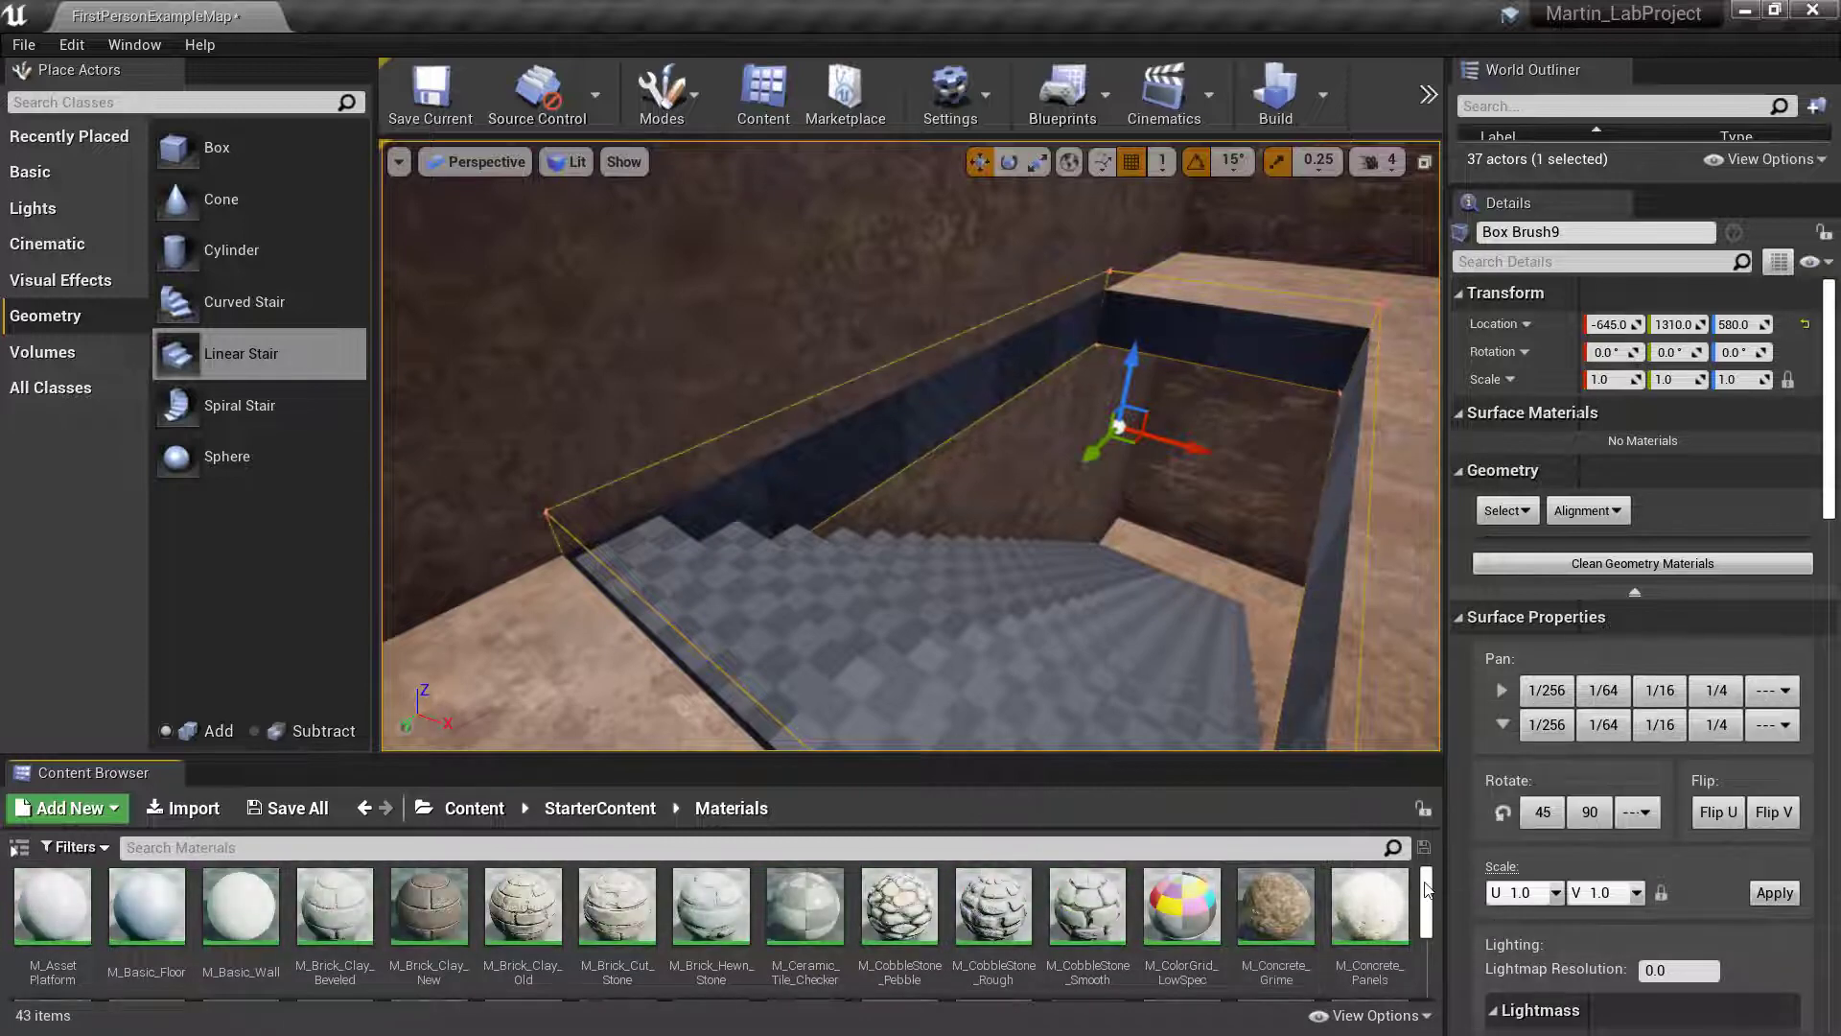
{"action": "left_click_drag", "start_coordinate": [1426, 890], "coordinate": [1426, 954]}
{"action": "left_click", "coordinate": [63, 923]}
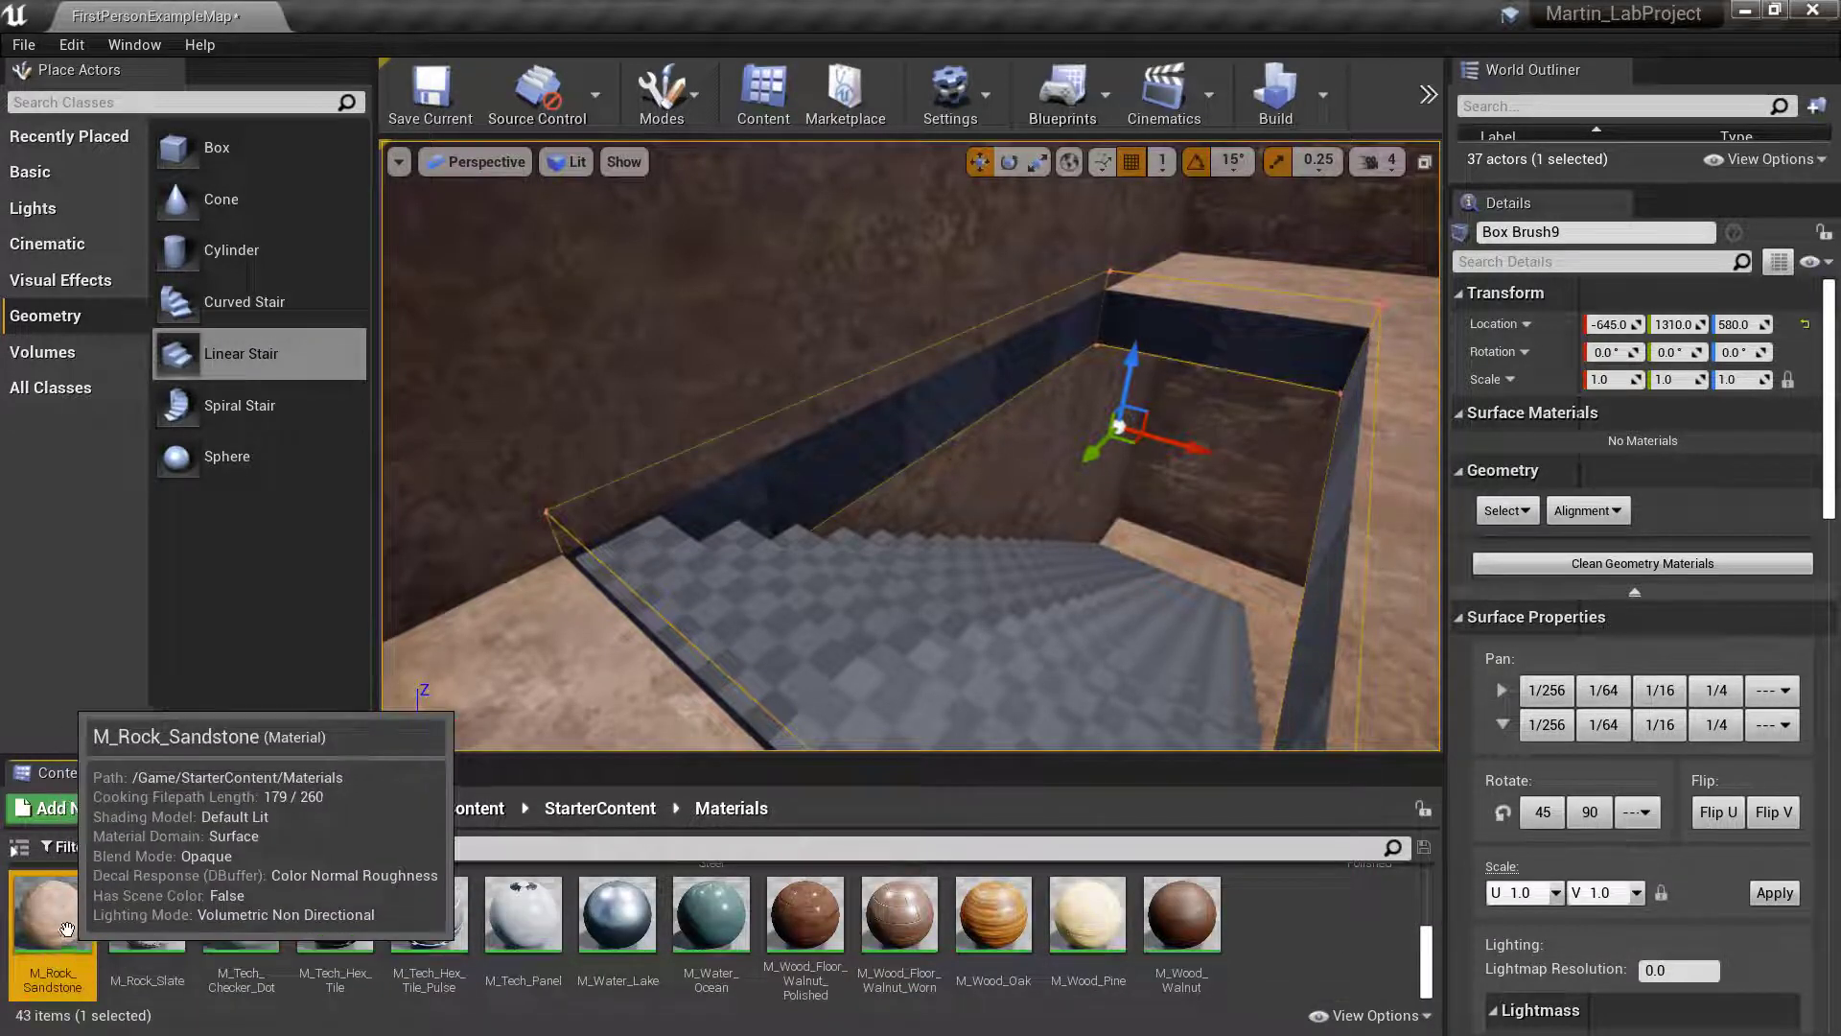
- Apply M_Rock_Sandstone to the checkered side faces of the floor opening above the stair
{"action": "left_click_drag", "start_coordinate": [66, 929], "coordinate": [852, 448]}
{"action": "right_click_drag", "start_coordinate": [851, 447], "coordinate": [987, 389]}
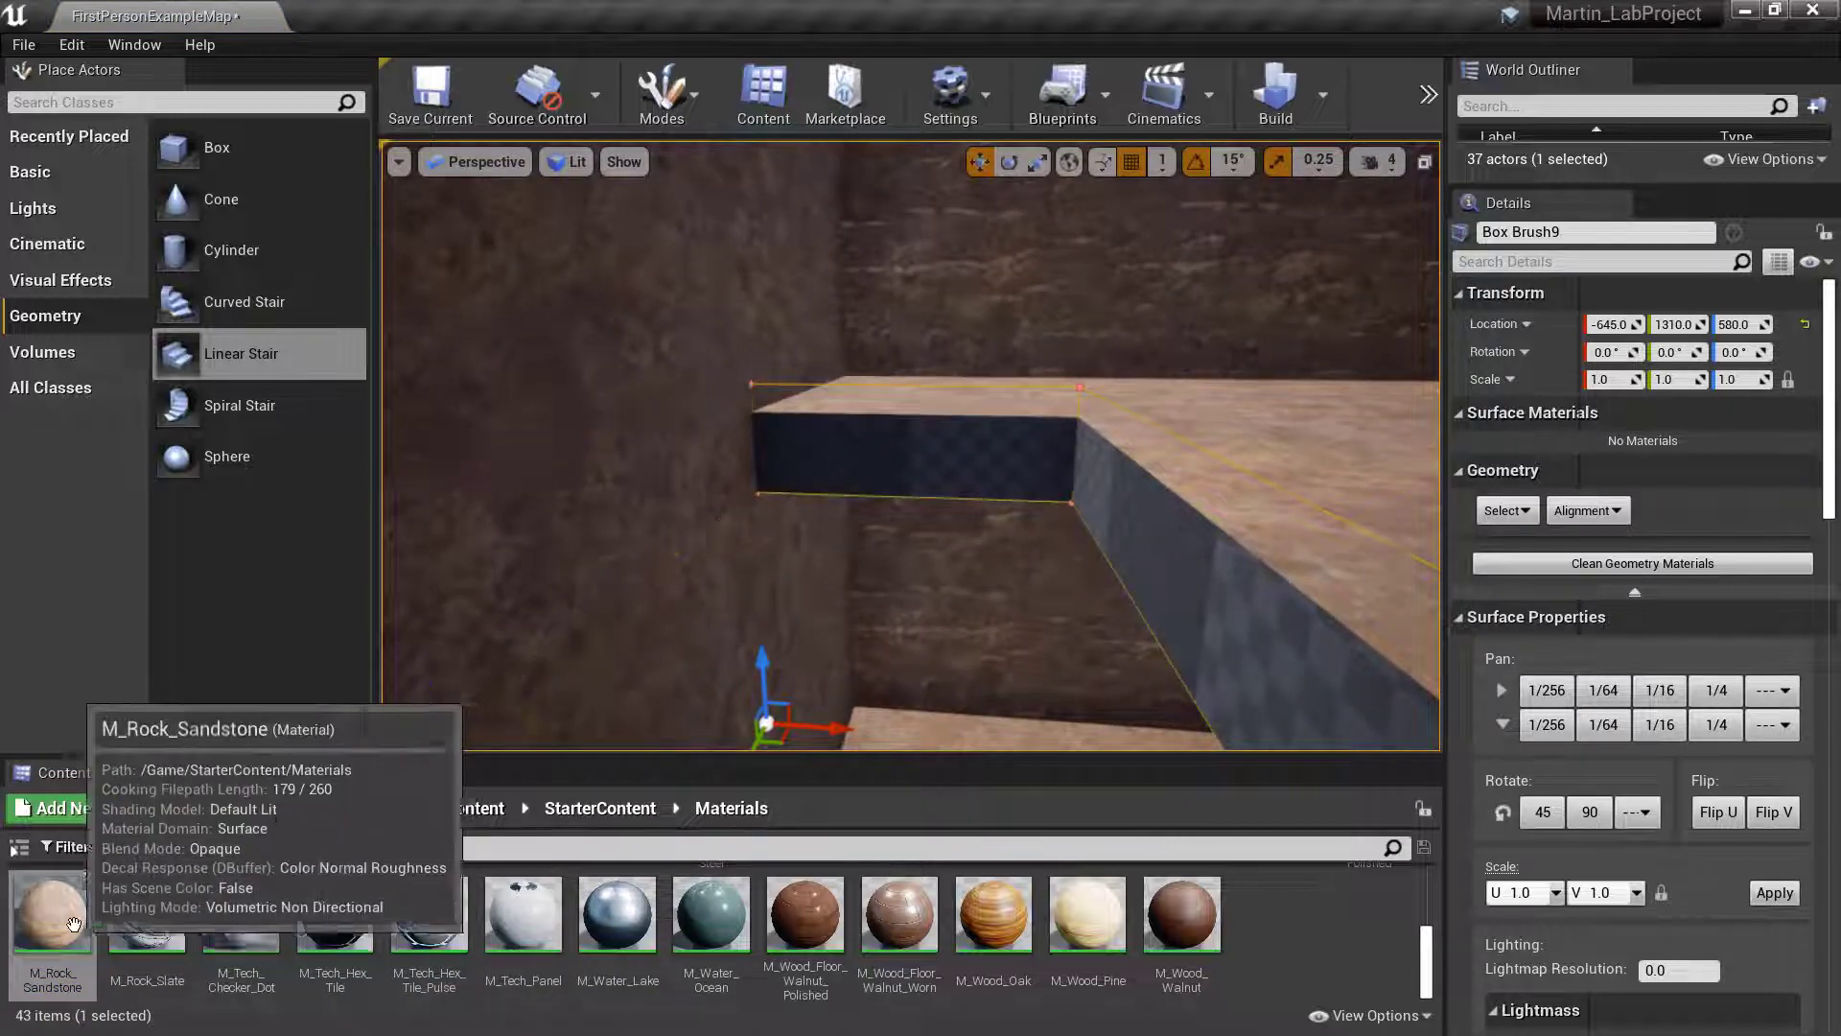
{"action": "left_click_drag", "start_coordinate": [74, 923], "coordinate": [916, 431]}
{"action": "right_click_drag", "start_coordinate": [915, 431], "coordinate": [1040, 450]}
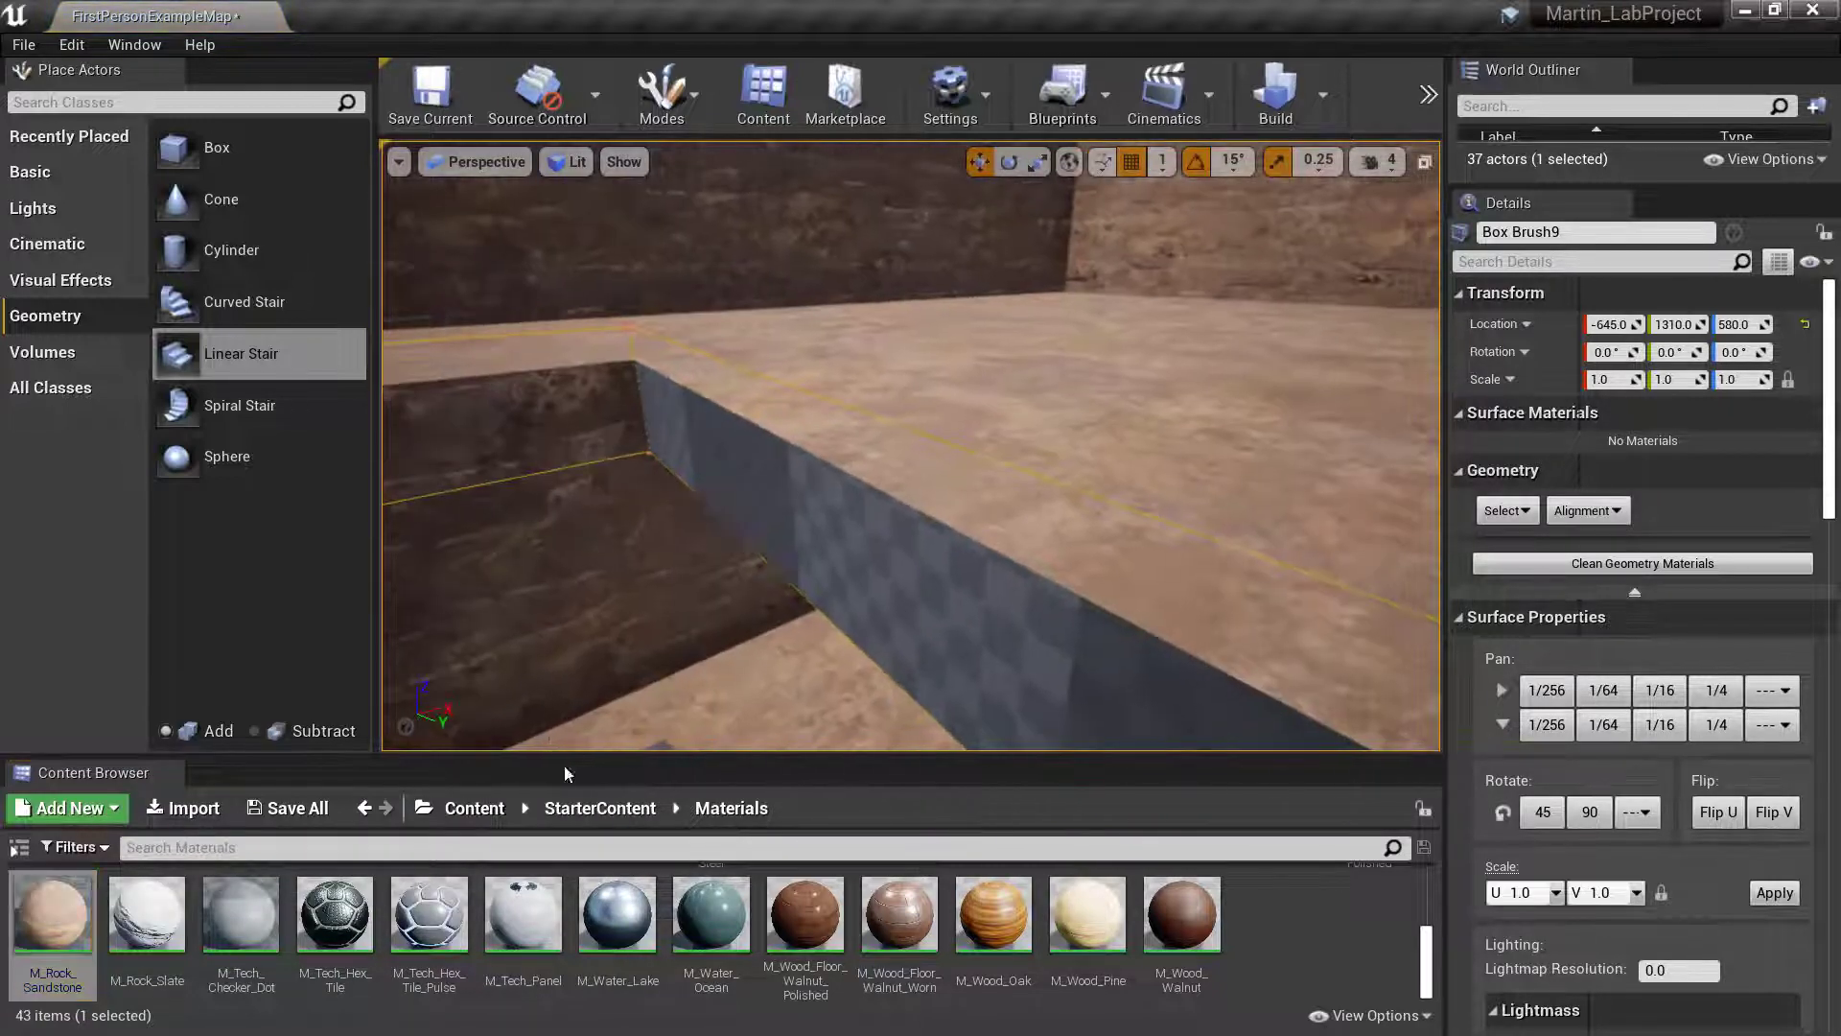
{"action": "left_click_drag", "start_coordinate": [53, 916], "coordinate": [813, 525]}
{"action": "right_click_drag", "start_coordinate": [442, 702], "coordinate": [820, 640]}
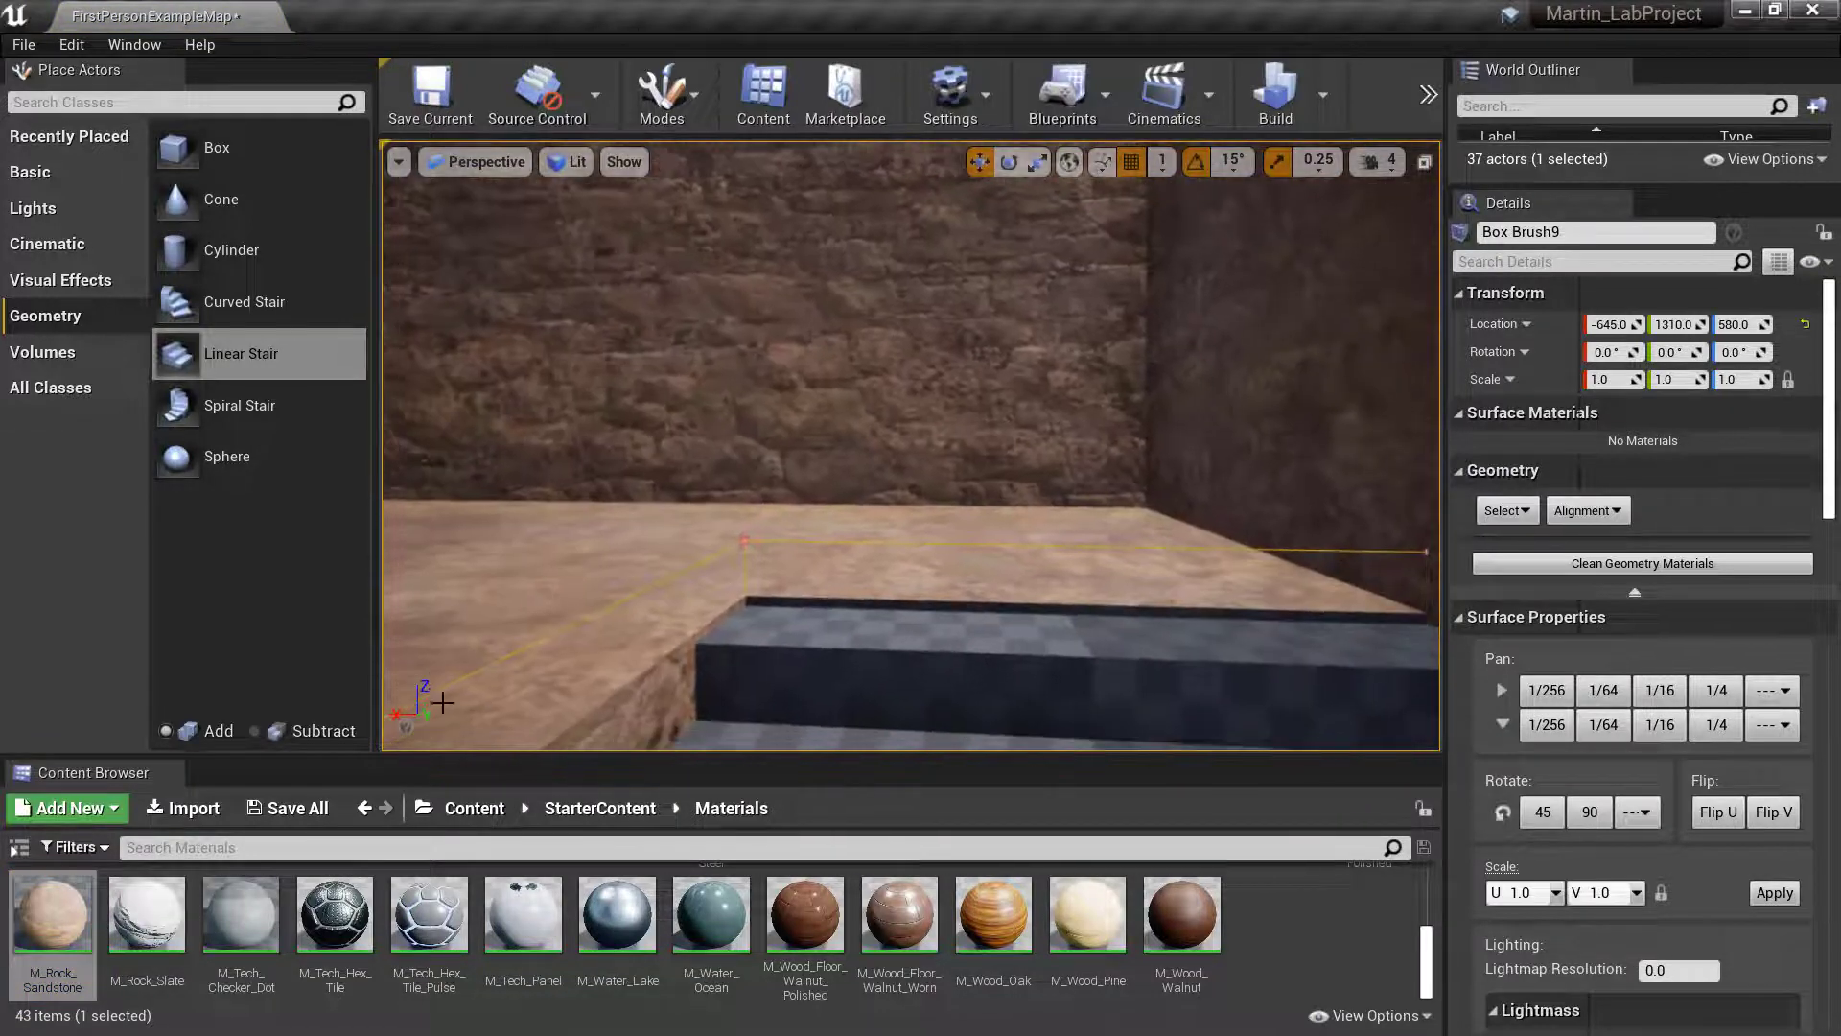
{"action": "left_click_drag", "start_coordinate": [52, 916], "coordinate": [797, 609]}
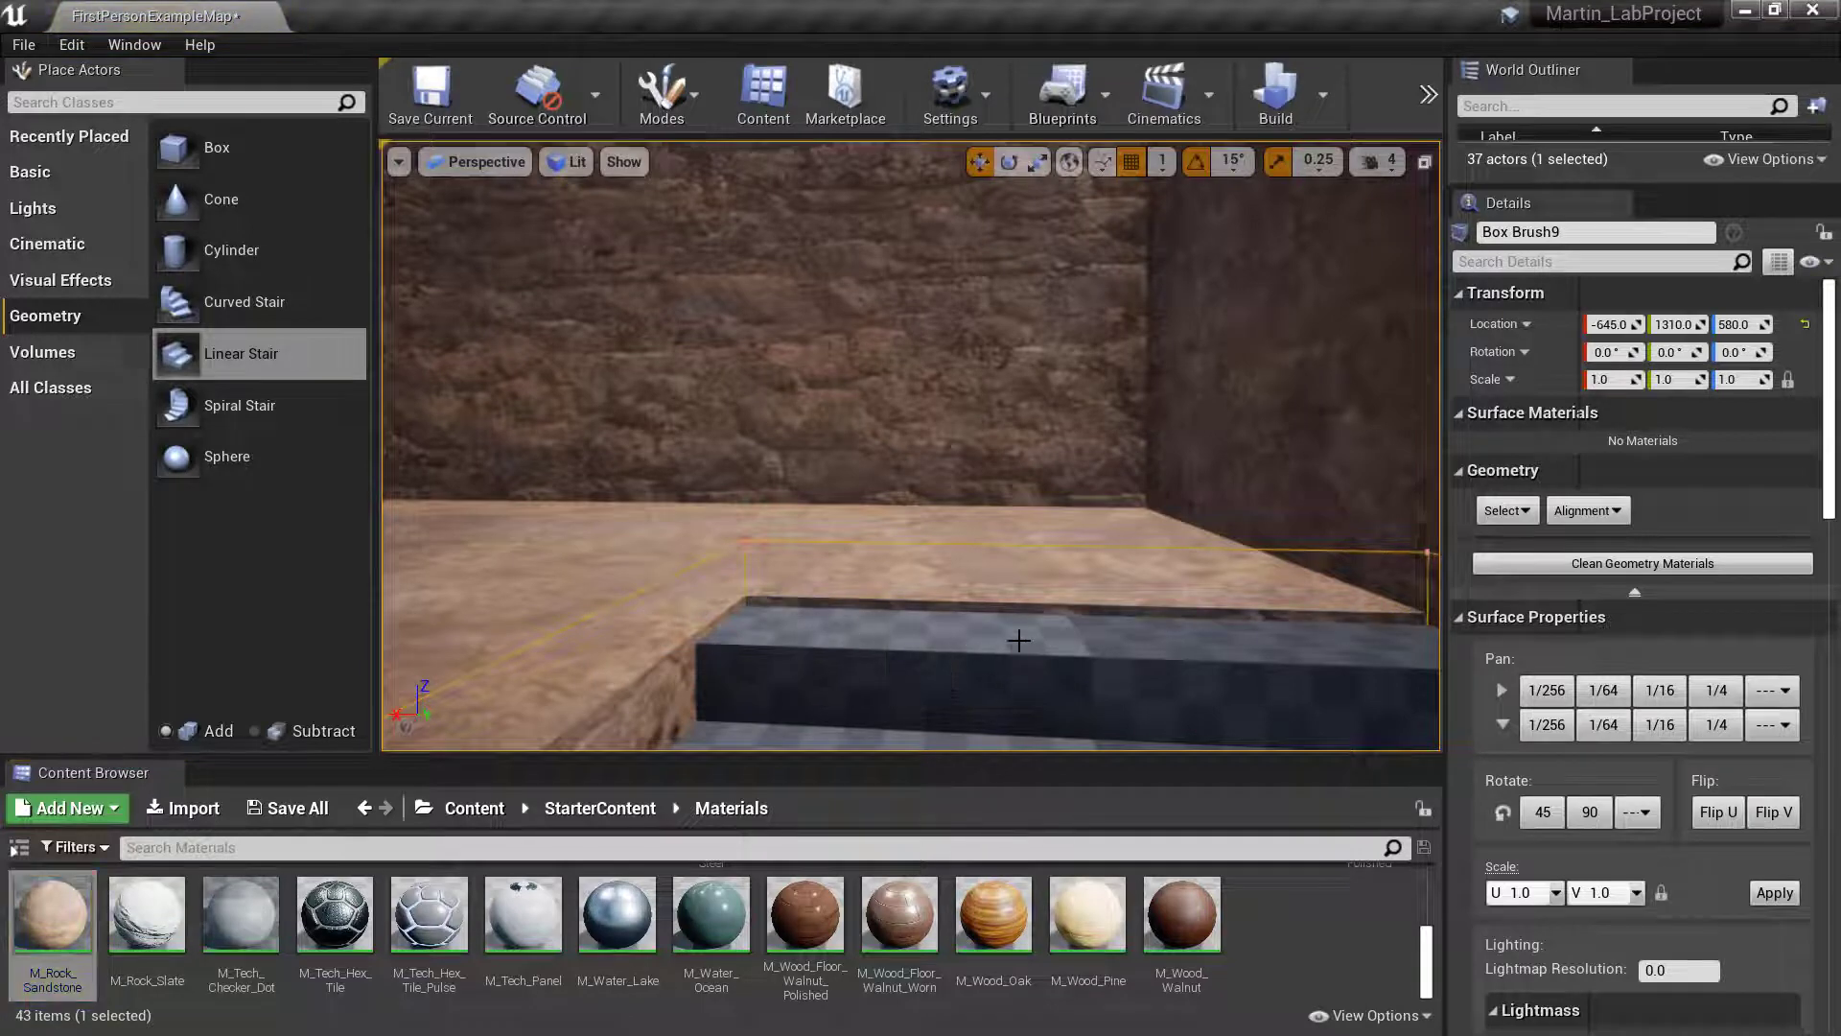
{"action": "mouse_move", "coordinate": [1019, 640]}
{"action": "right_mouse_down"}
{"action": "mouse_move", "coordinate": [1275, 629]}
{"action": "mouse_move", "coordinate": [1343, 499]}
{"action": "mouse_move", "coordinate": [1318, 701]}
{"action": "mouse_move", "coordinate": [1256, 652]}
{"action": "mouse_move", "coordinate": [1266, 604]}
{"action": "mouse_move", "coordinate": [1199, 623]}
{"action": "mouse_move", "coordinate": [1203, 537]}
{"action": "mouse_move", "coordinate": [1194, 652]}
{"action": "right_mouse_up"}
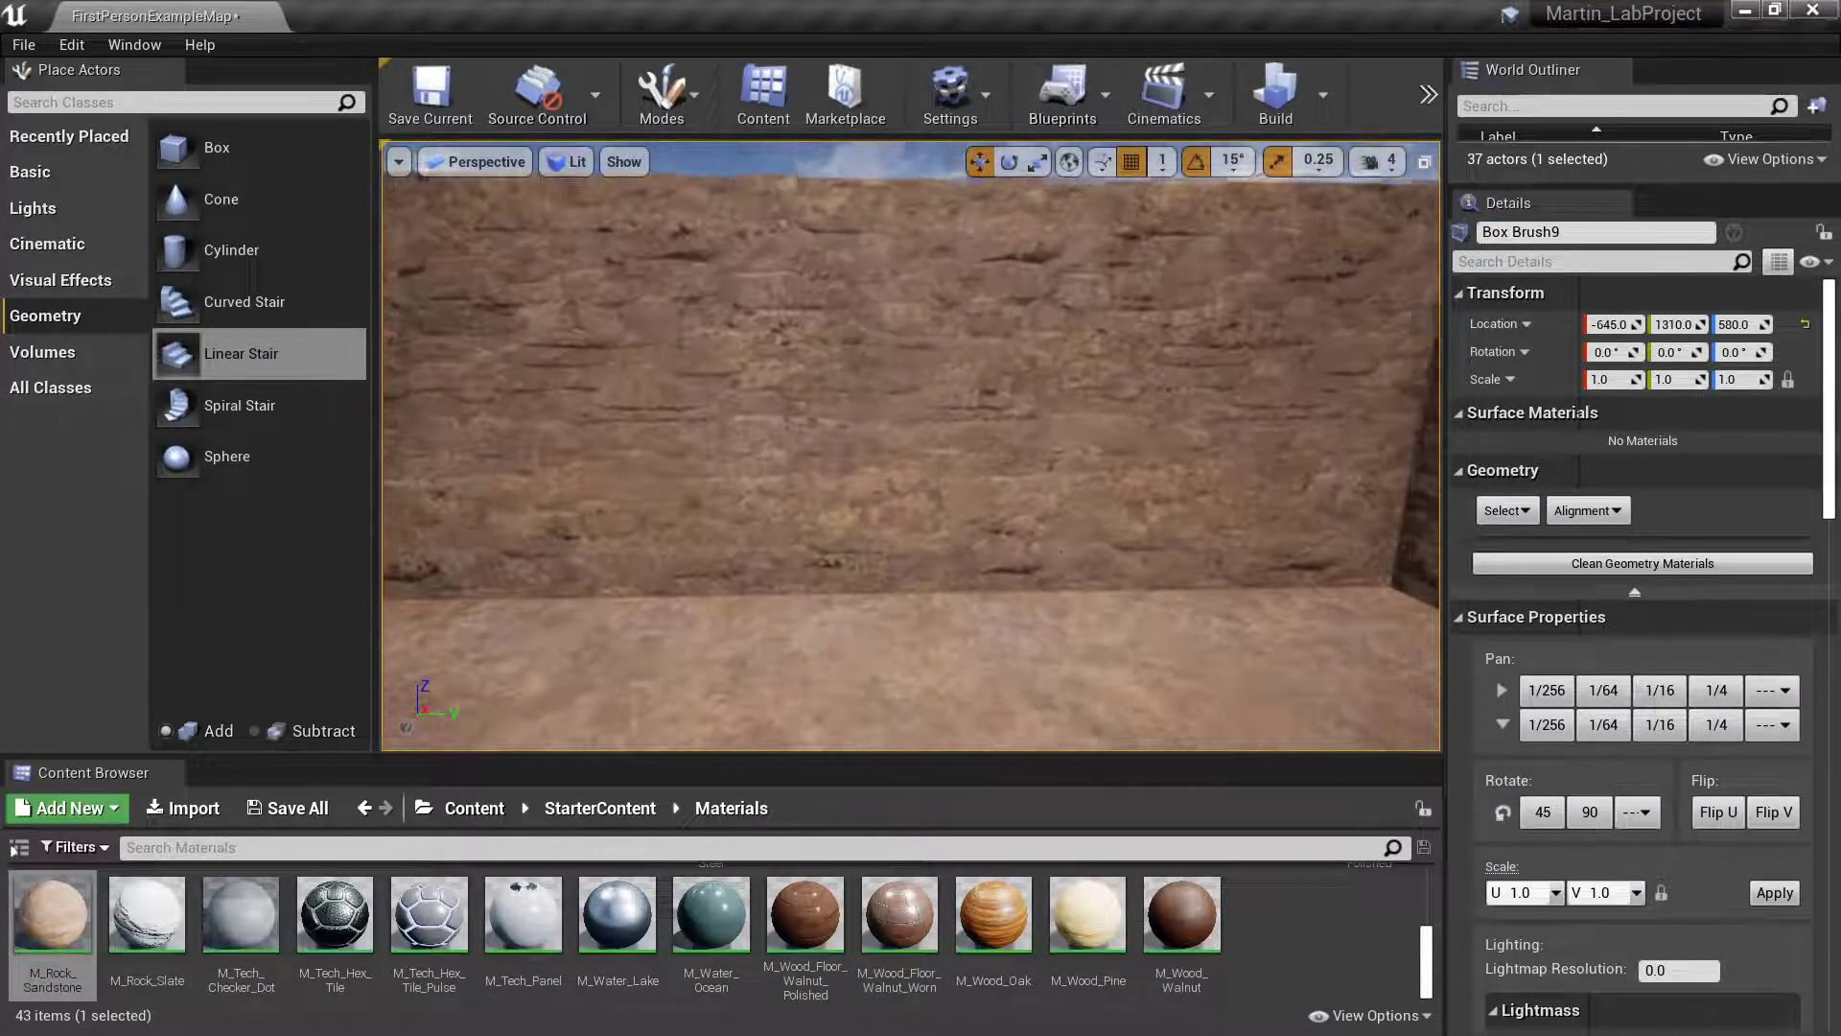
- Place an additive box brush on the upper floor and move it into the side wall at an X location of 282
{"action": "mouse_move", "coordinate": [1060, 551]}
{"action": "right_mouse_down"}
{"action": "mouse_move", "coordinate": [1237, 470]}
{"action": "mouse_move", "coordinate": [1208, 518]}
{"action": "mouse_move", "coordinate": [1199, 422]}
{"action": "mouse_move", "coordinate": [1141, 548]}
{"action": "right_mouse_up"}
{"action": "mouse_move", "coordinate": [184, 151]}
{"action": "left_mouse_down"}
{"action": "mouse_move", "coordinate": [1052, 370]}
{"action": "mouse_move", "coordinate": [1144, 469]}
{"action": "left_mouse_up"}
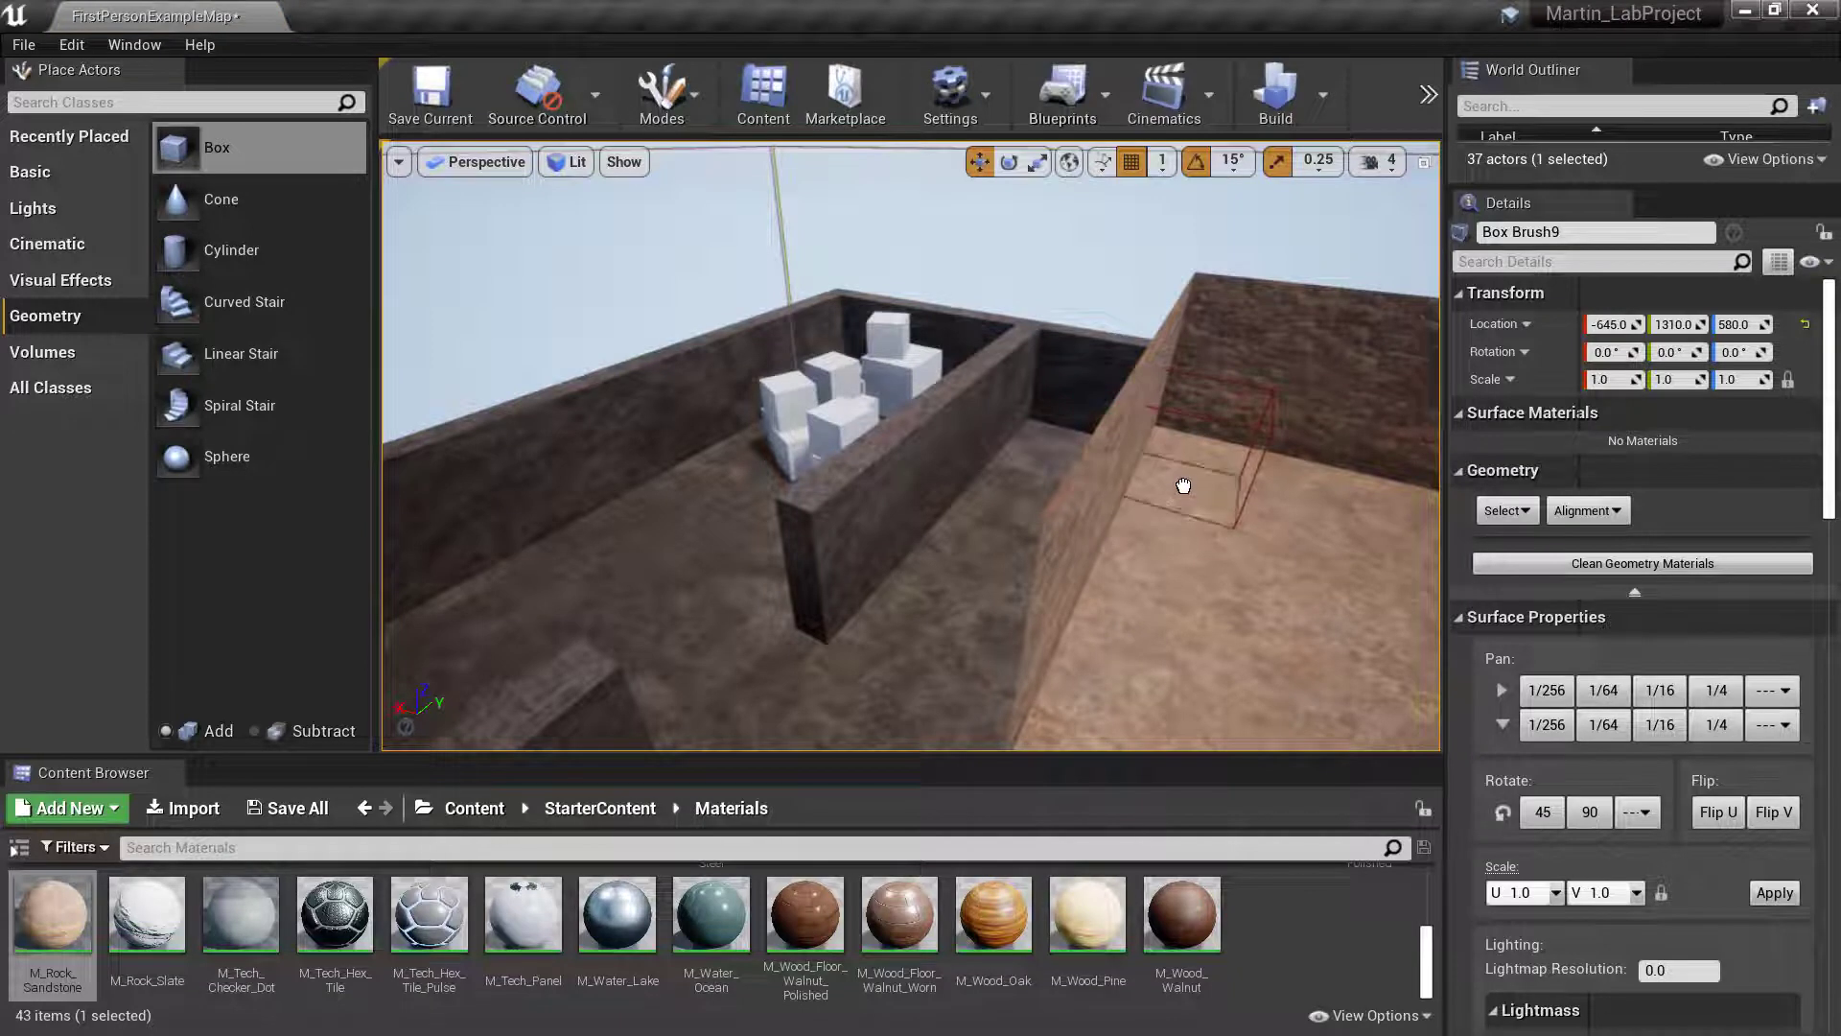
{"action": "left_click_drag", "start_coordinate": [1262, 511], "coordinate": [1290, 501]}
{"action": "right_click_drag", "start_coordinate": [1290, 500], "coordinate": [1306, 504]}
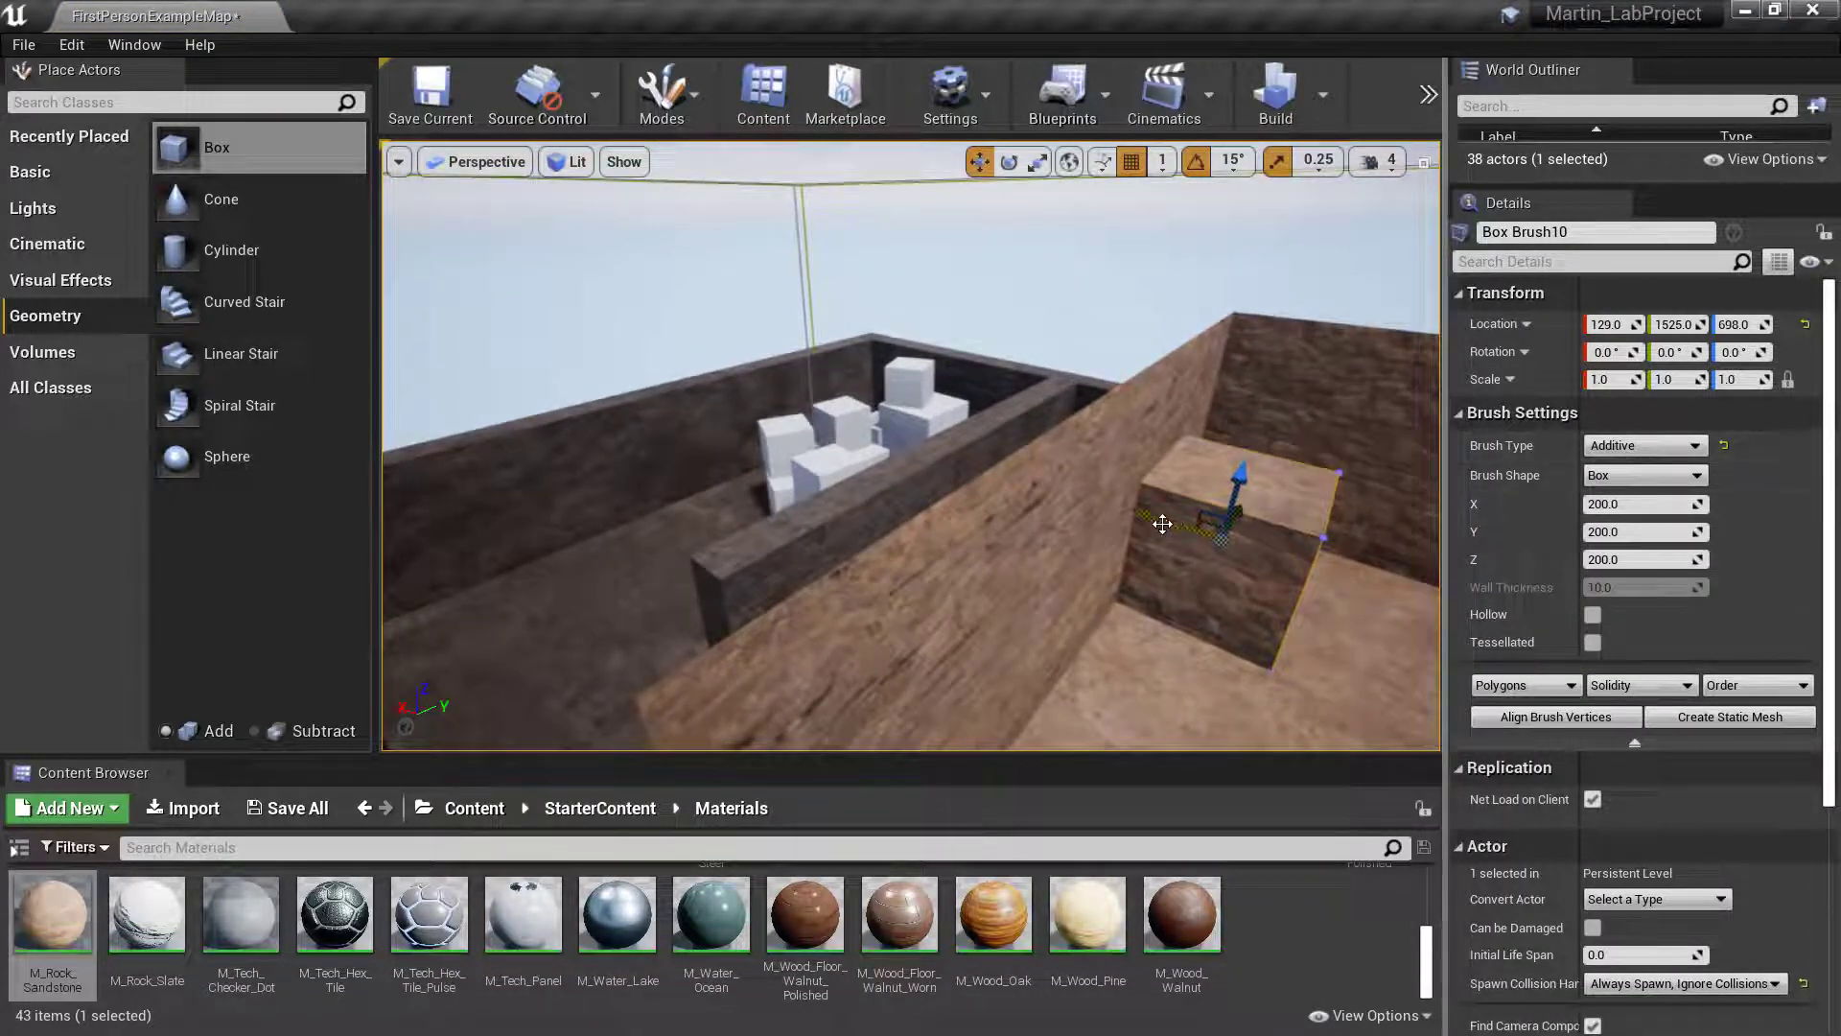
{"action": "left_click_drag", "start_coordinate": [1069, 480], "coordinate": [1069, 480]}
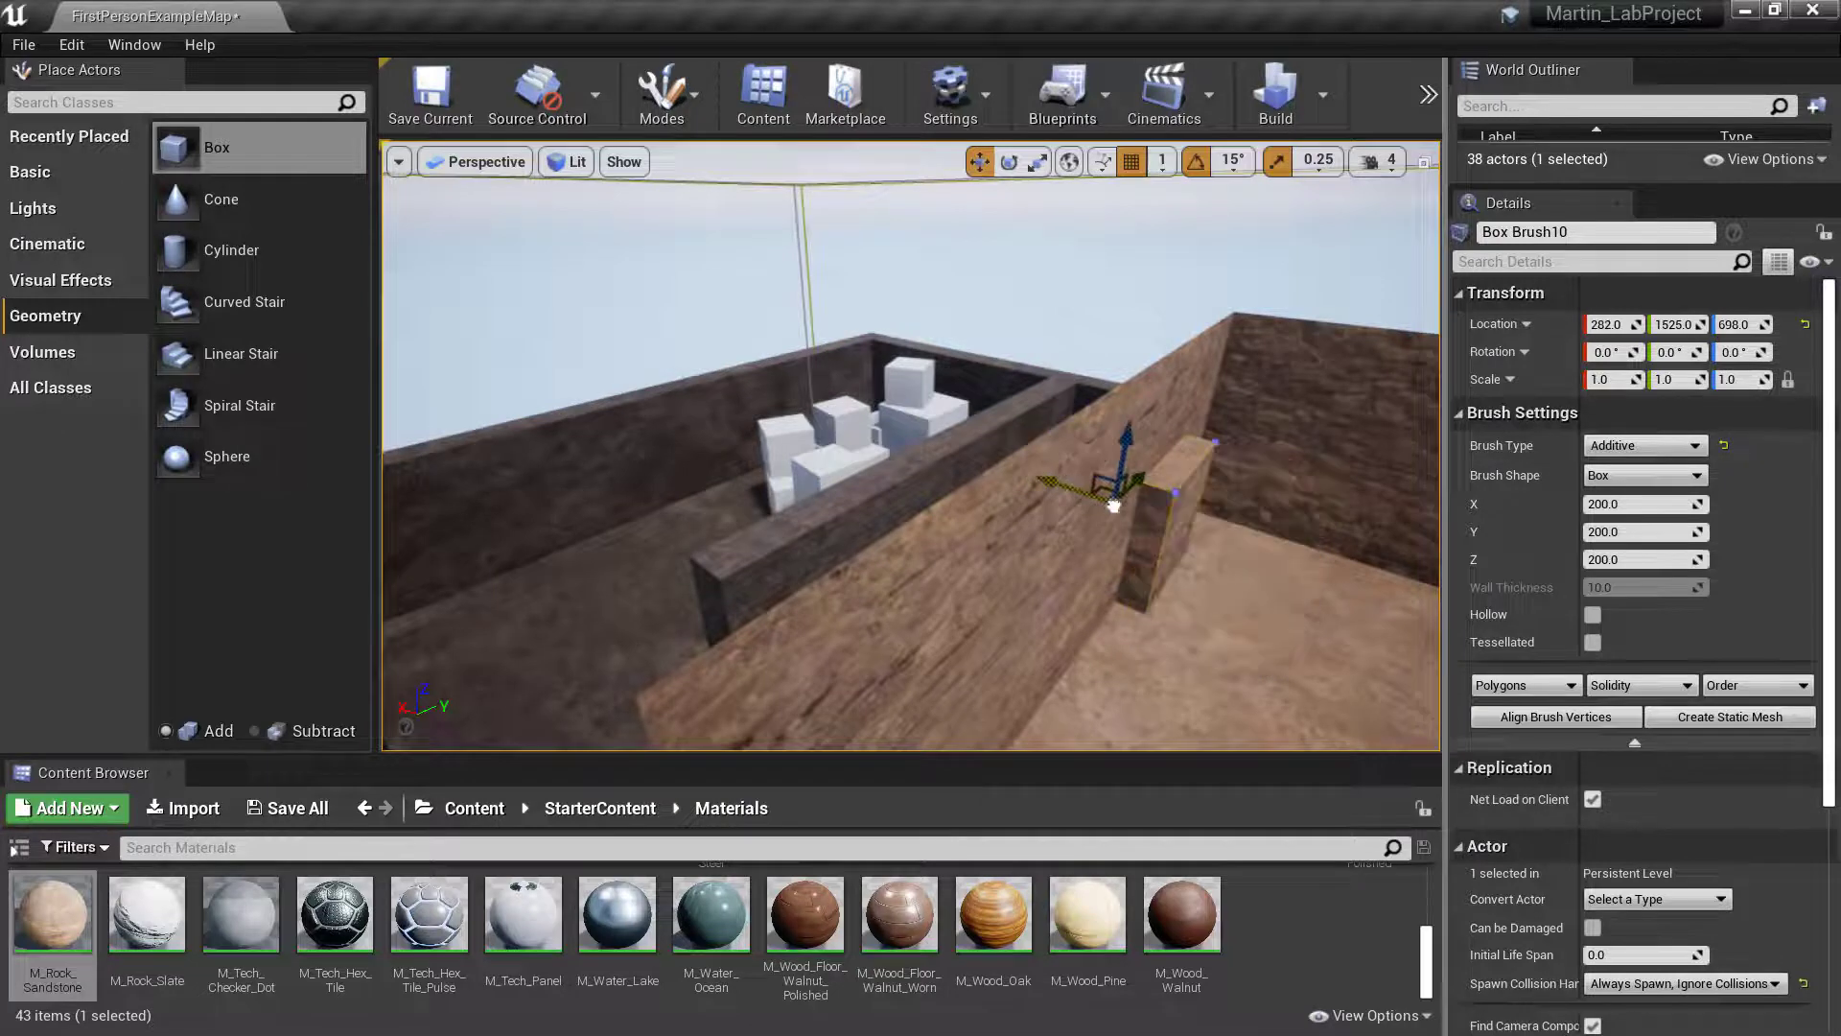
{"action": "right_click_drag", "start_coordinate": [1118, 488], "coordinate": [1136, 489]}
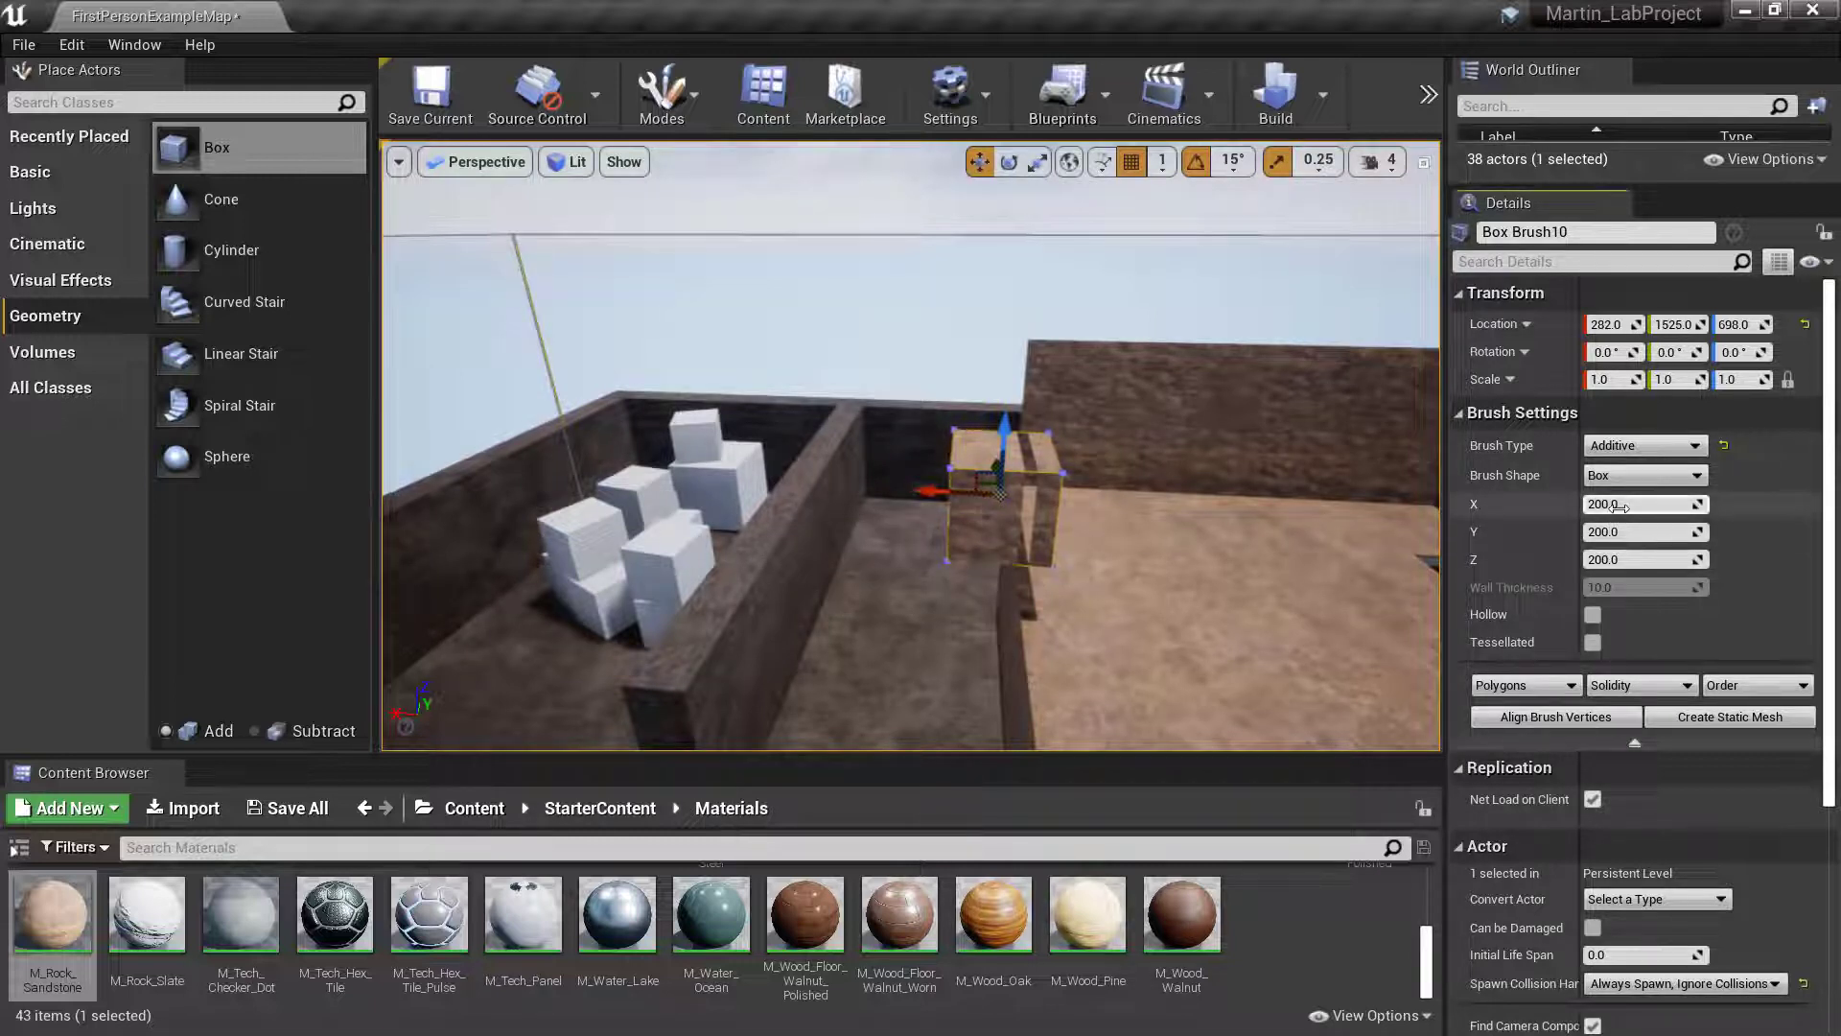
- Set the new box brush's X size to 40 and align it with the wall at an X location of 240
{"action": "key", "text": "Return"}
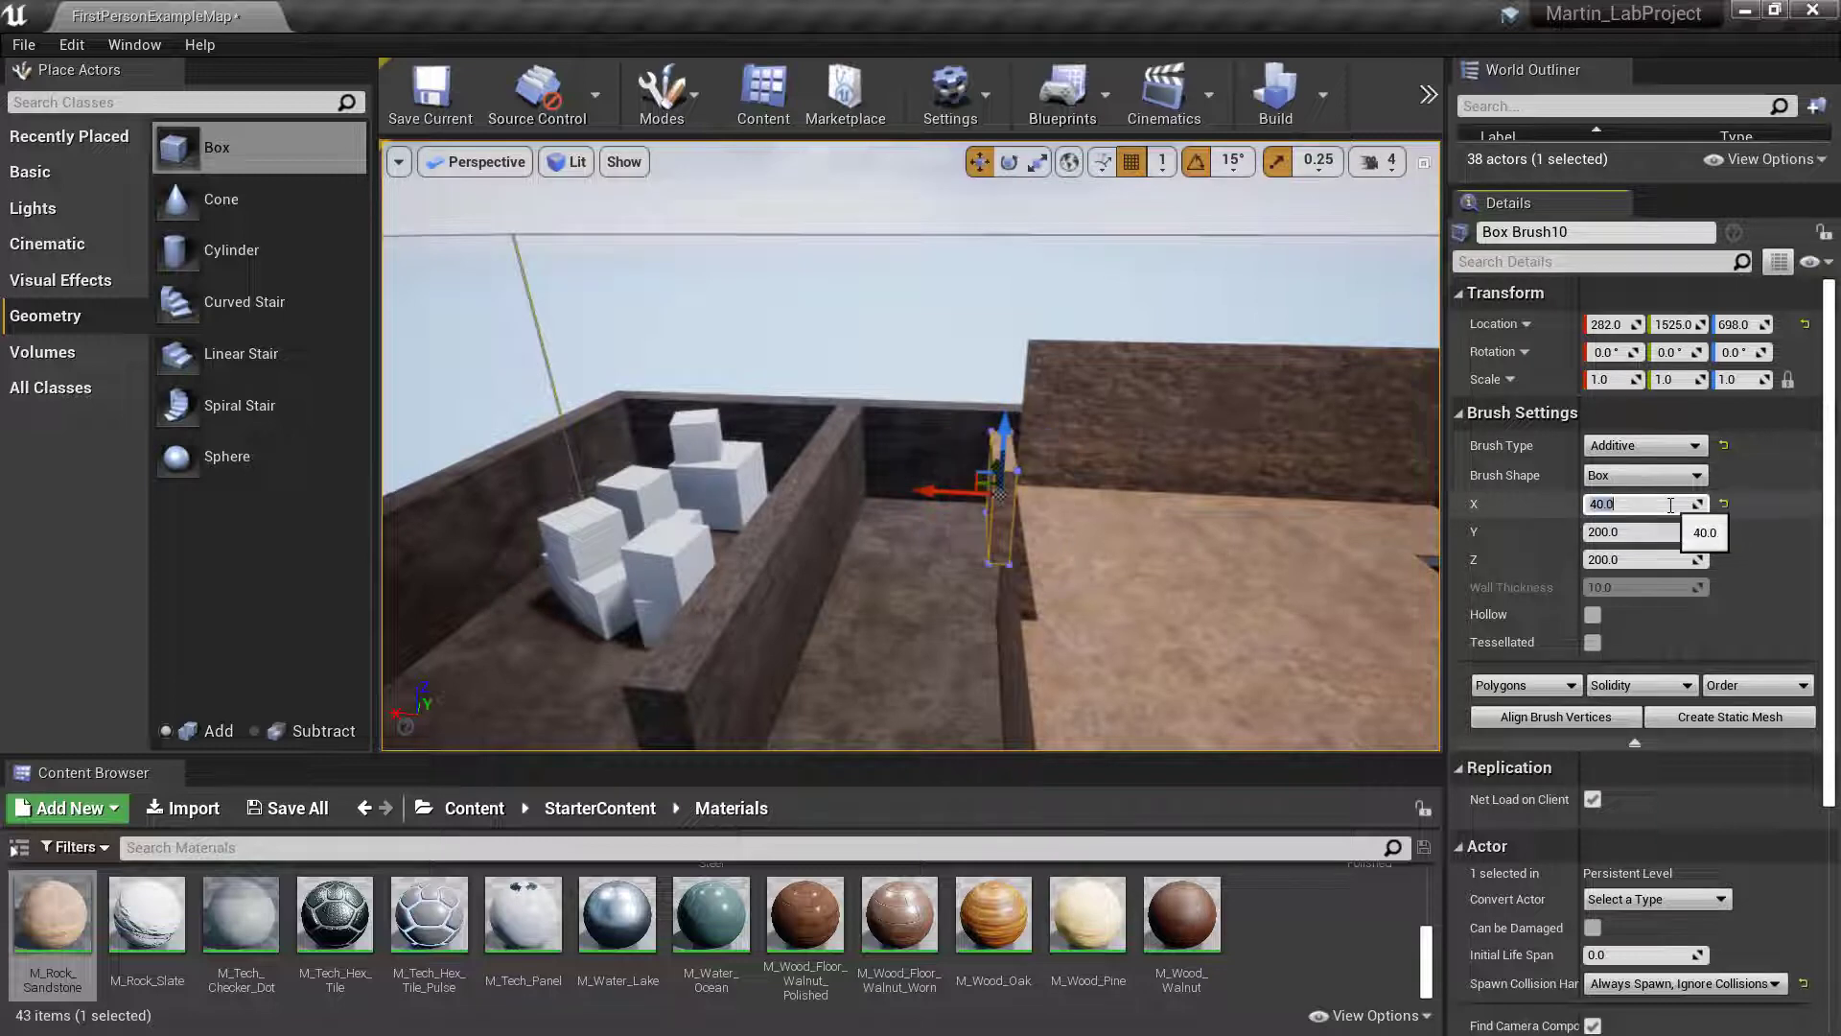
{"action": "right_click_drag", "start_coordinate": [1237, 384], "coordinate": [1223, 499]}
{"action": "key", "text": "w"}
{"action": "mouse_move", "coordinate": [922, 425]}
{"action": "right_mouse_down"}
{"action": "mouse_move", "coordinate": [978, 461]}
{"action": "mouse_move", "coordinate": [922, 426]}
{"action": "right_mouse_up"}
{"action": "key", "text": "s"}
{"action": "left_click_drag", "start_coordinate": [916, 394], "coordinate": [959, 401]}
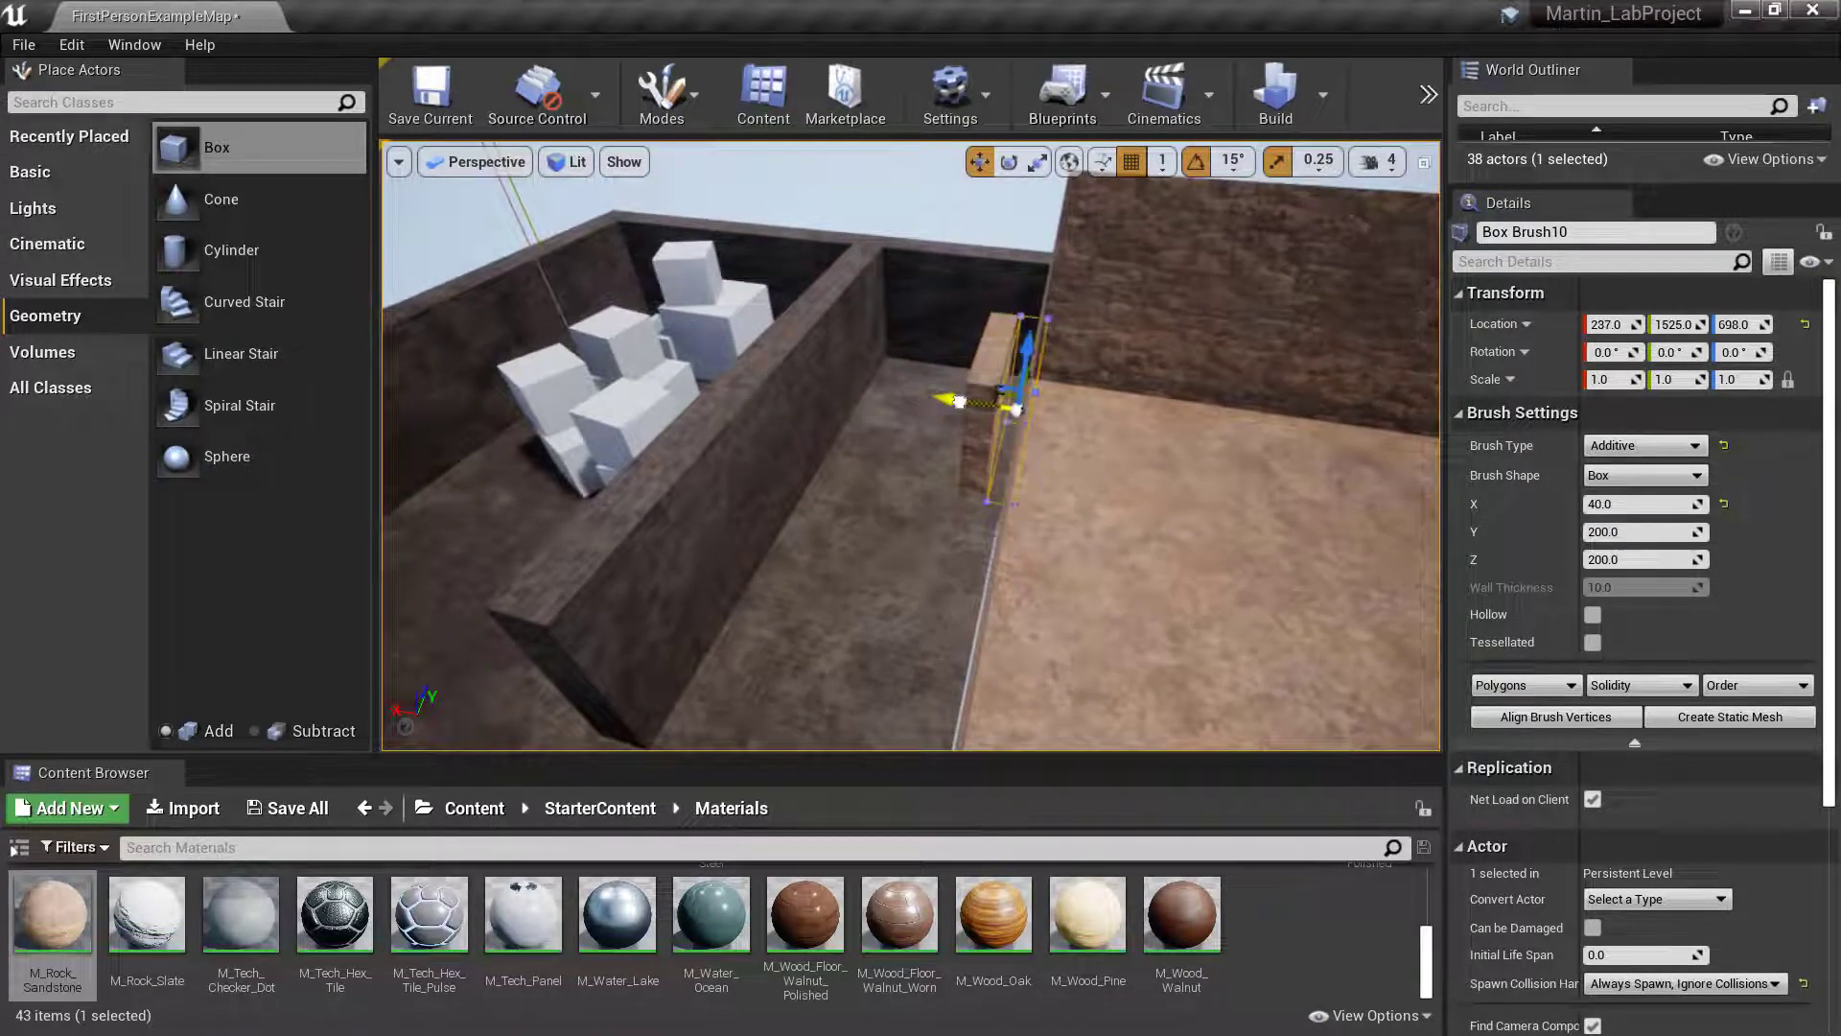
{"action": "mouse_move", "coordinate": [965, 402]}
{"action": "right_mouse_down"}
{"action": "mouse_move", "coordinate": [997, 436]}
{"action": "mouse_move", "coordinate": [911, 374]}
{"action": "mouse_move", "coordinate": [1007, 423]}
{"action": "mouse_move", "coordinate": [926, 398]}
{"action": "right_mouse_up"}
{"action": "key", "text": "d"}
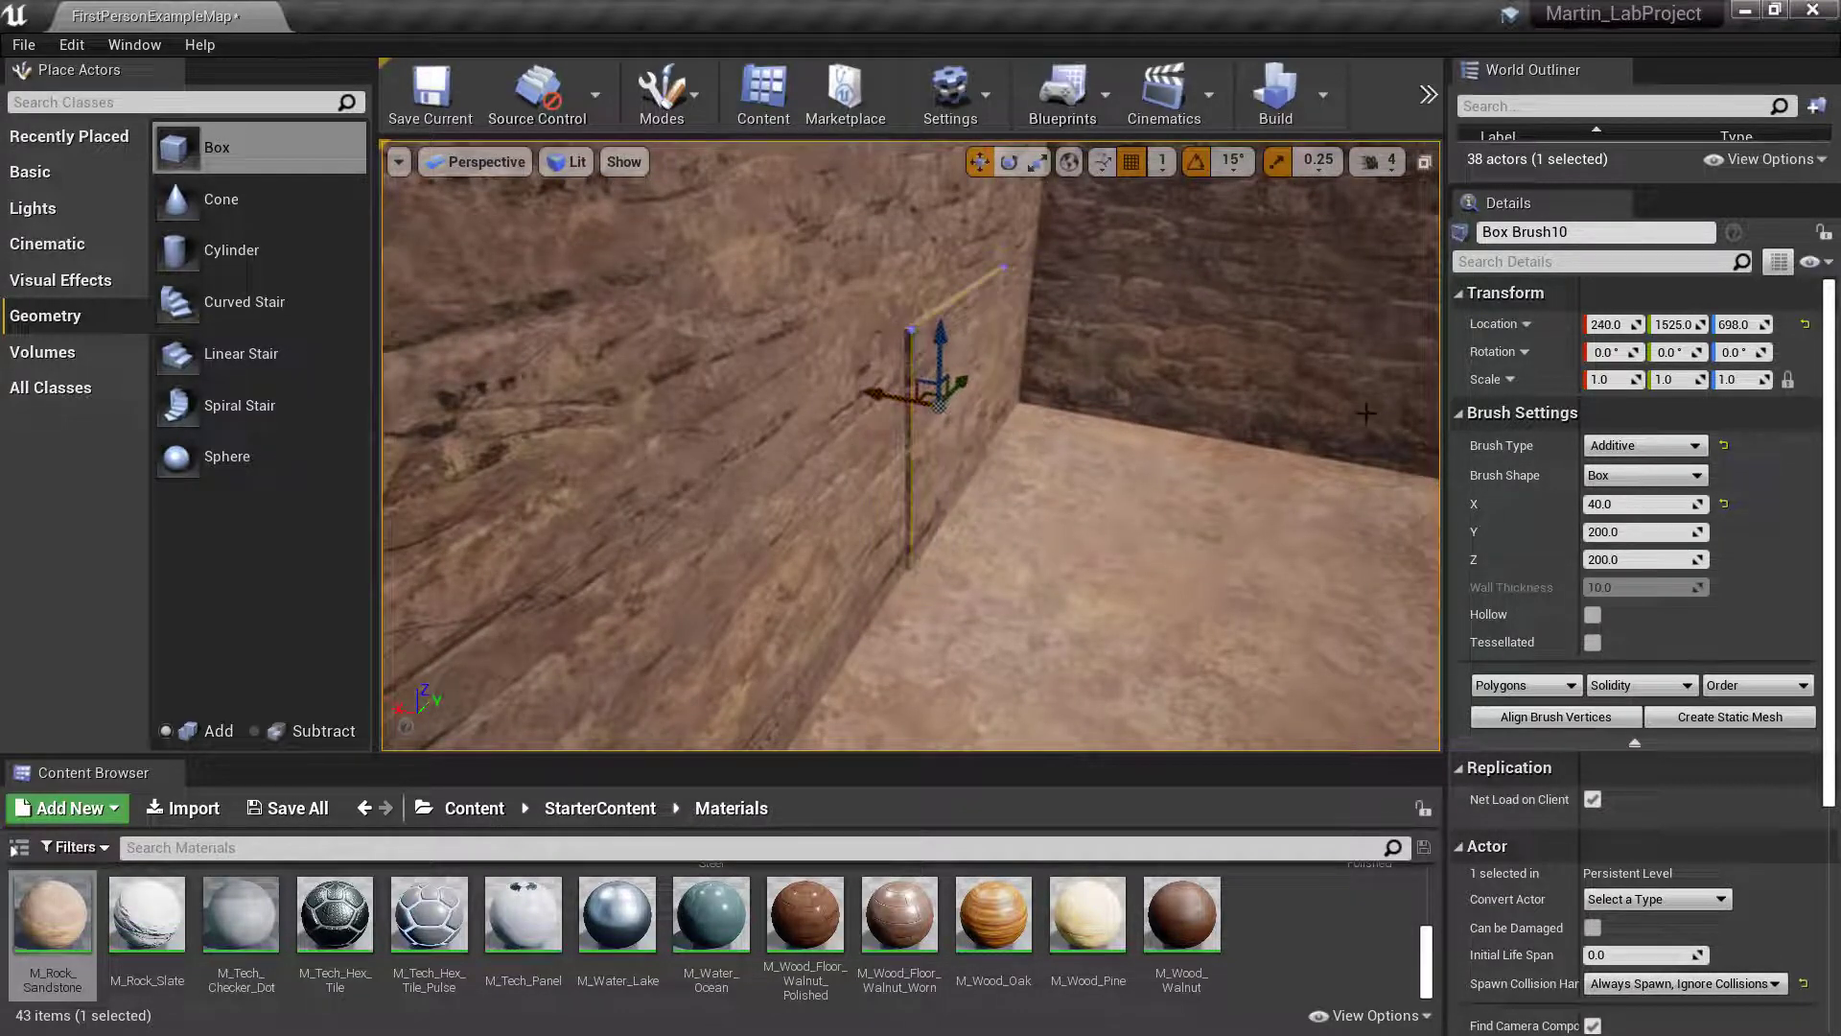
- Make the wall box brush subtractive to cut a window, and raise it to a Z location of about 788
{"action": "left_click", "coordinate": [1644, 445]}
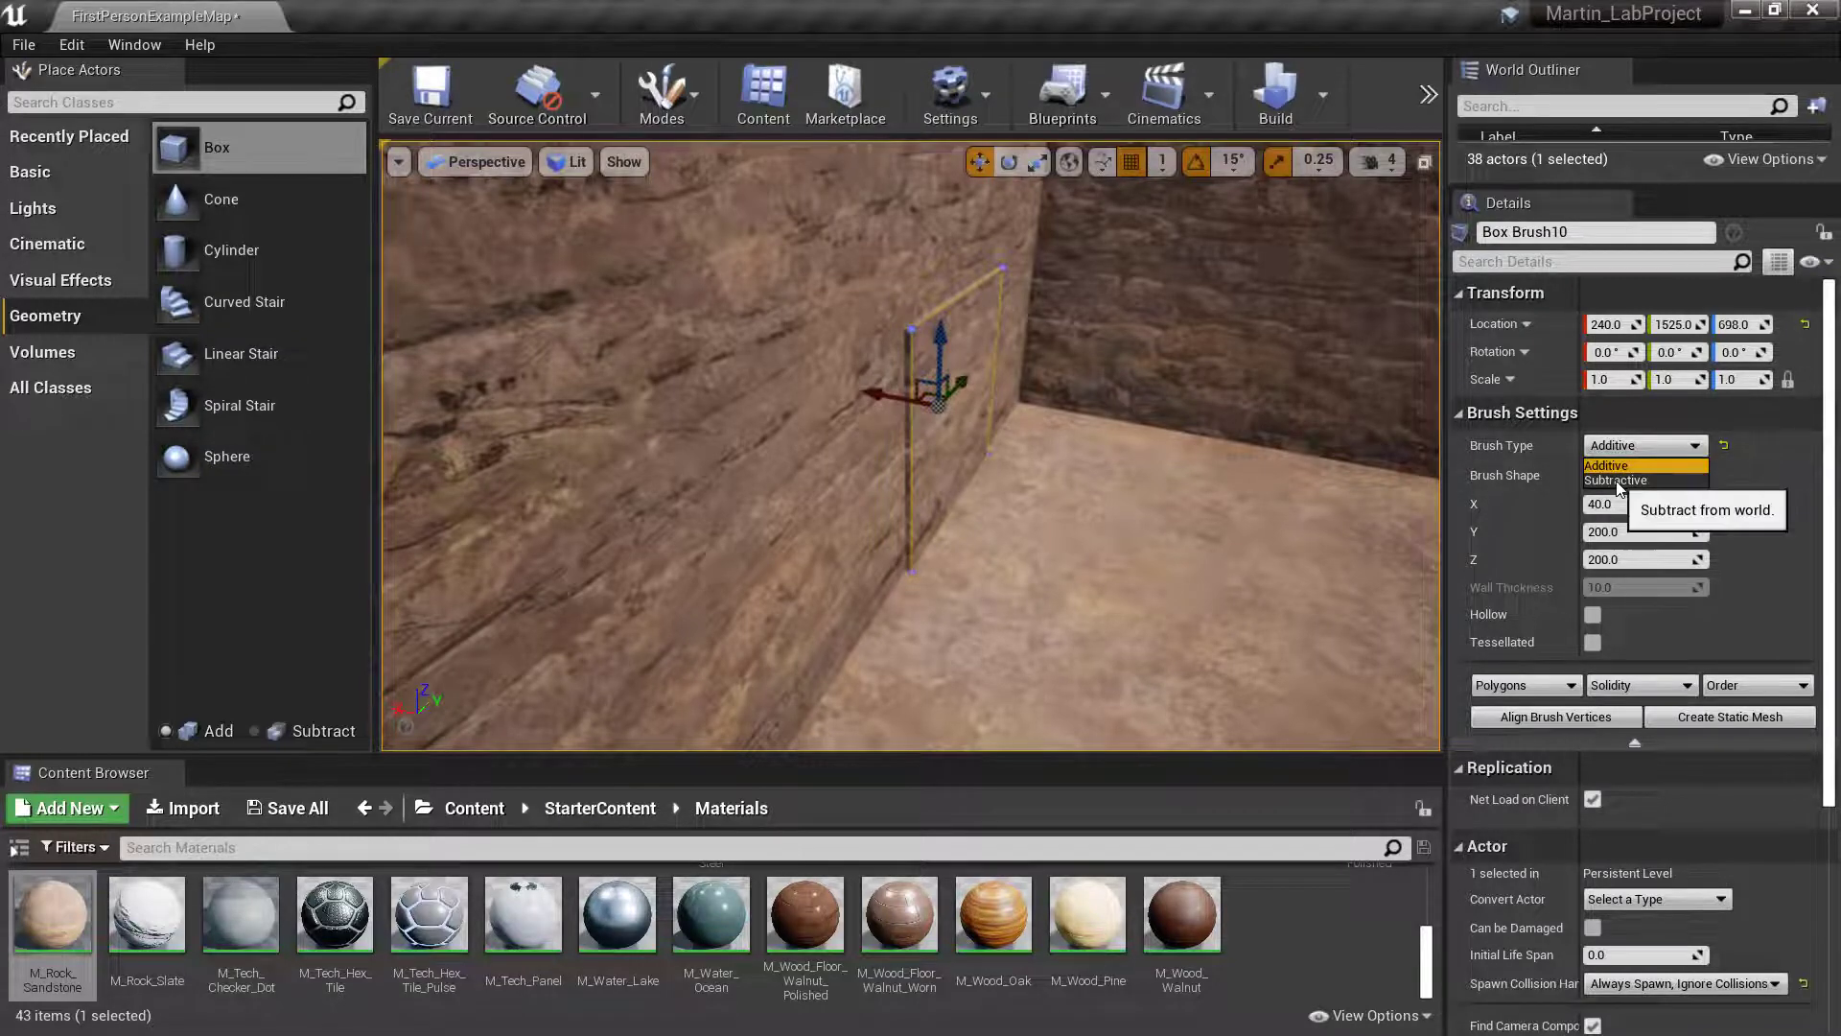
{"action": "left_click", "coordinate": [1619, 487]}
{"action": "mouse_move", "coordinate": [1312, 530]}
{"action": "right_mouse_down"}
{"action": "mouse_move", "coordinate": [1218, 494]}
{"action": "mouse_move", "coordinate": [1036, 518]}
{"action": "mouse_move", "coordinate": [1254, 511]}
{"action": "right_mouse_up"}
{"action": "key", "text": "d"}
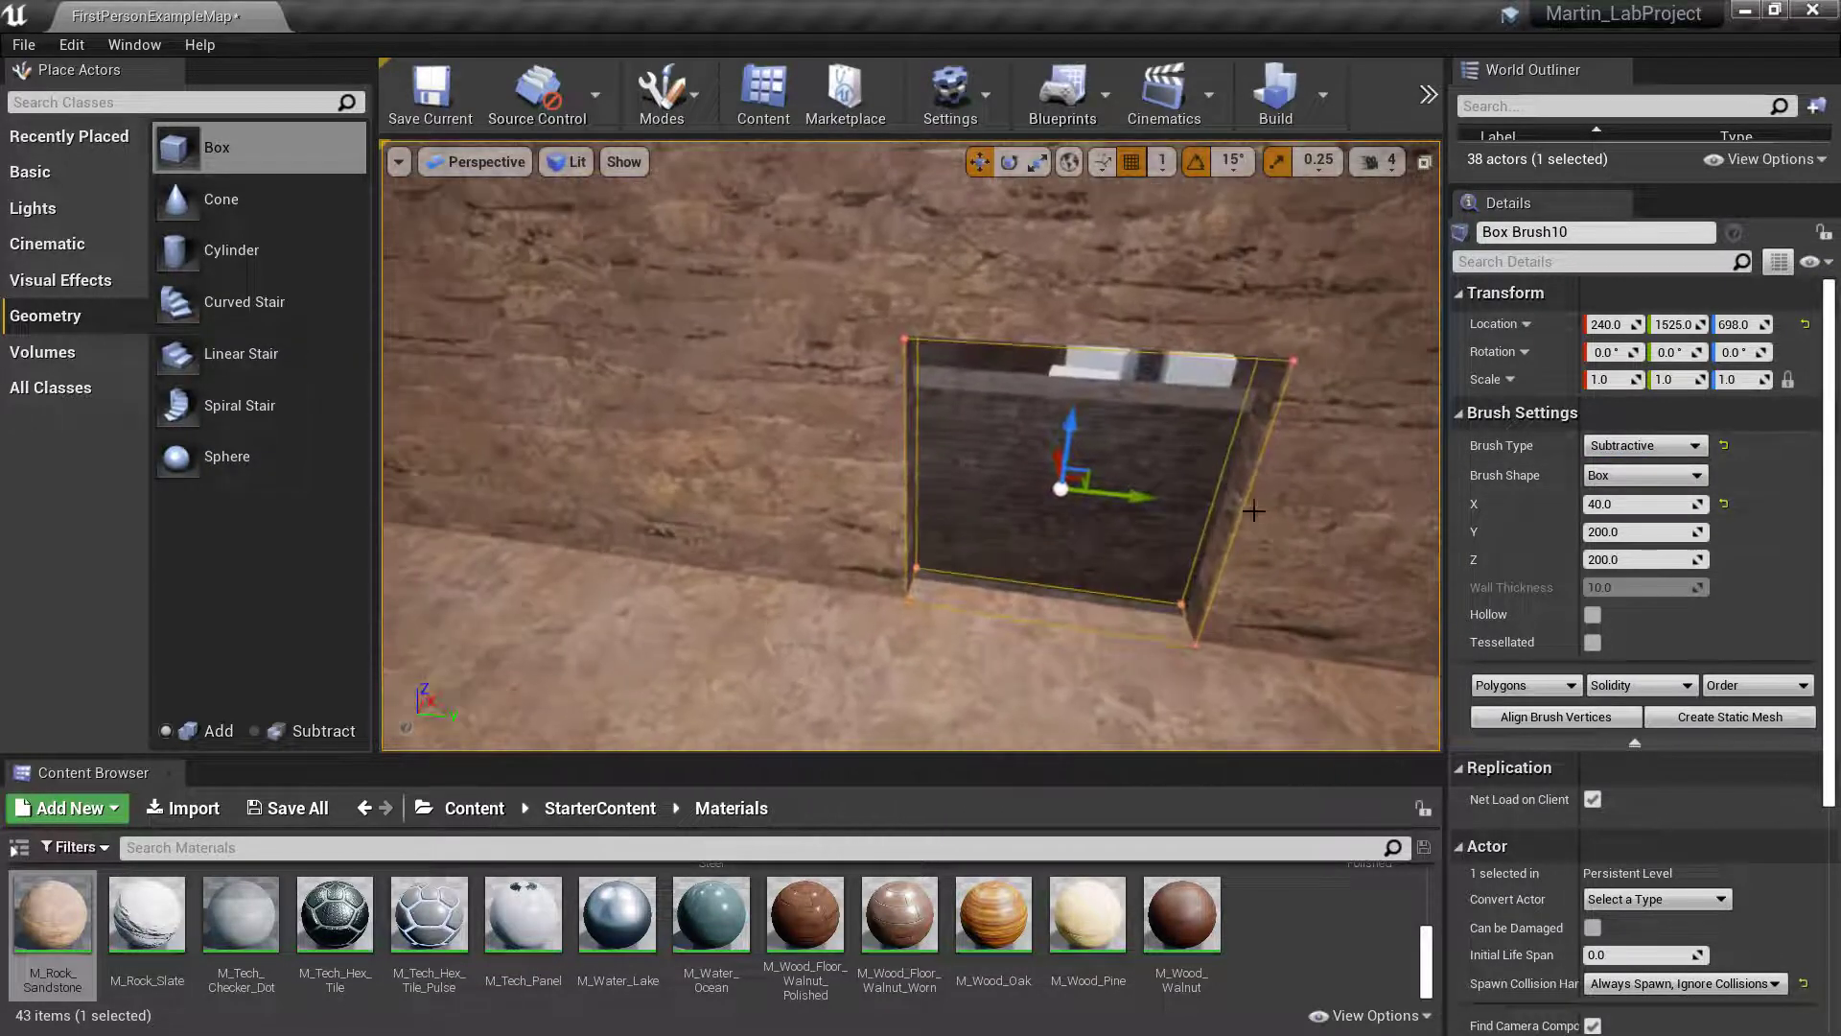
{"action": "left_click_drag", "start_coordinate": [1078, 436], "coordinate": [1113, 290]}
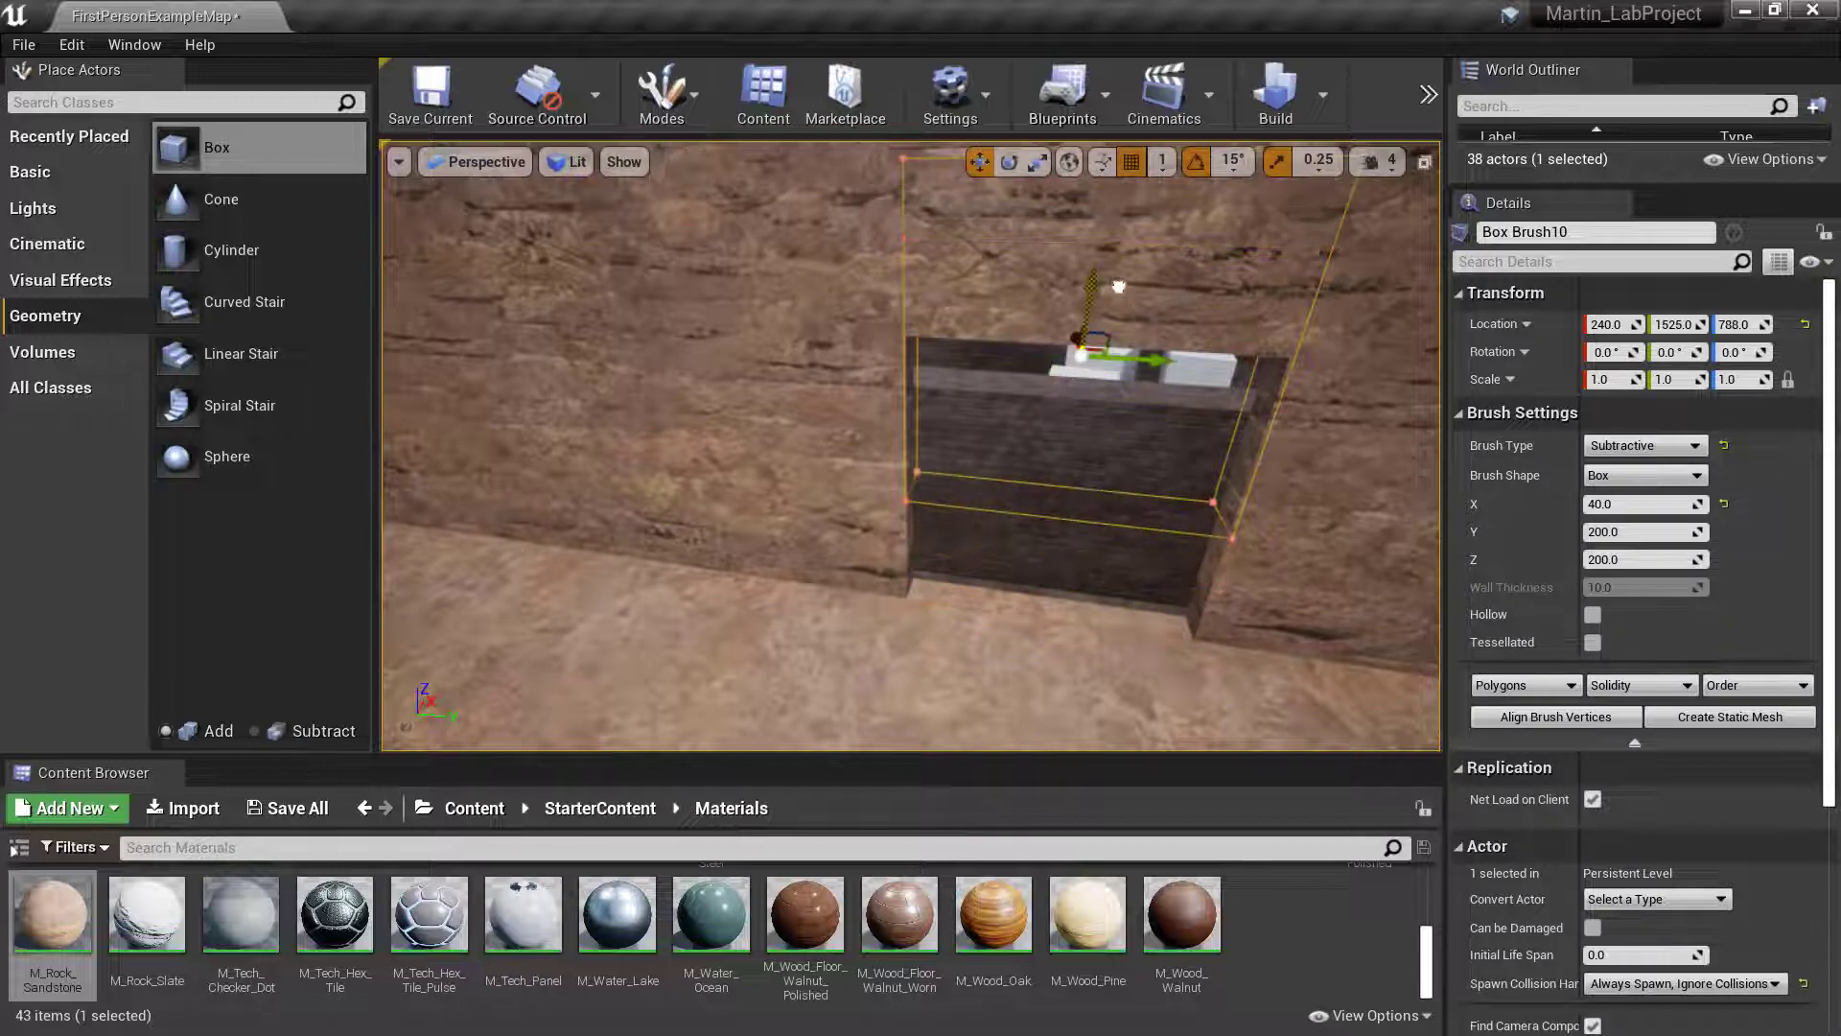
- Enlarge the actor list and make the hidden House_Outside2 brush visible again
{"action": "mouse_move", "coordinate": [1112, 289]}
{"action": "right_mouse_down"}
{"action": "mouse_move", "coordinate": [1419, 326]}
{"action": "mouse_move", "coordinate": [1381, 278]}
{"action": "mouse_move", "coordinate": [1170, 307]}
{"action": "mouse_move", "coordinate": [1343, 345]}
{"action": "mouse_move", "coordinate": [1069, 324]}
{"action": "mouse_move", "coordinate": [1180, 331]}
{"action": "right_mouse_up"}
{"action": "key", "text": "w"}
{"action": "key", "text": "s"}
{"action": "key", "text": "w"}
{"action": "left_click", "coordinate": [1045, 321]}
{"action": "key", "text": "s"}
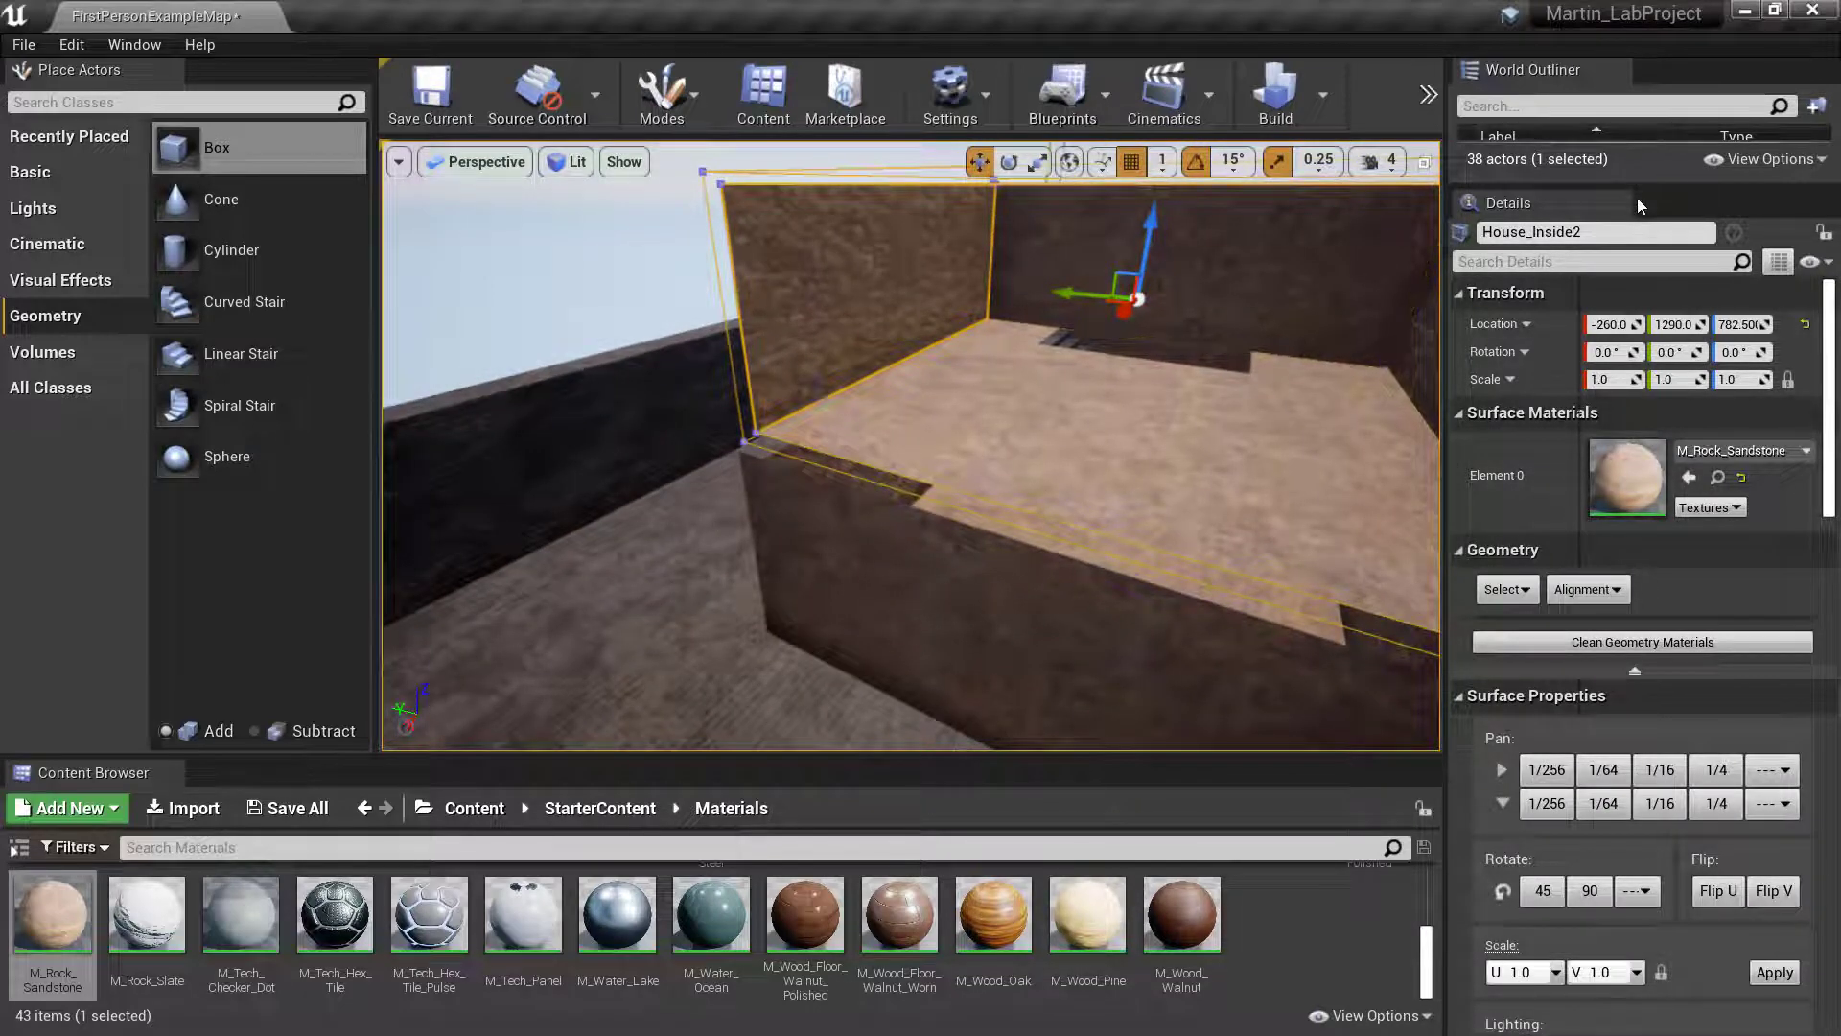
{"action": "left_click_drag", "start_coordinate": [1637, 189], "coordinate": [1635, 575]}
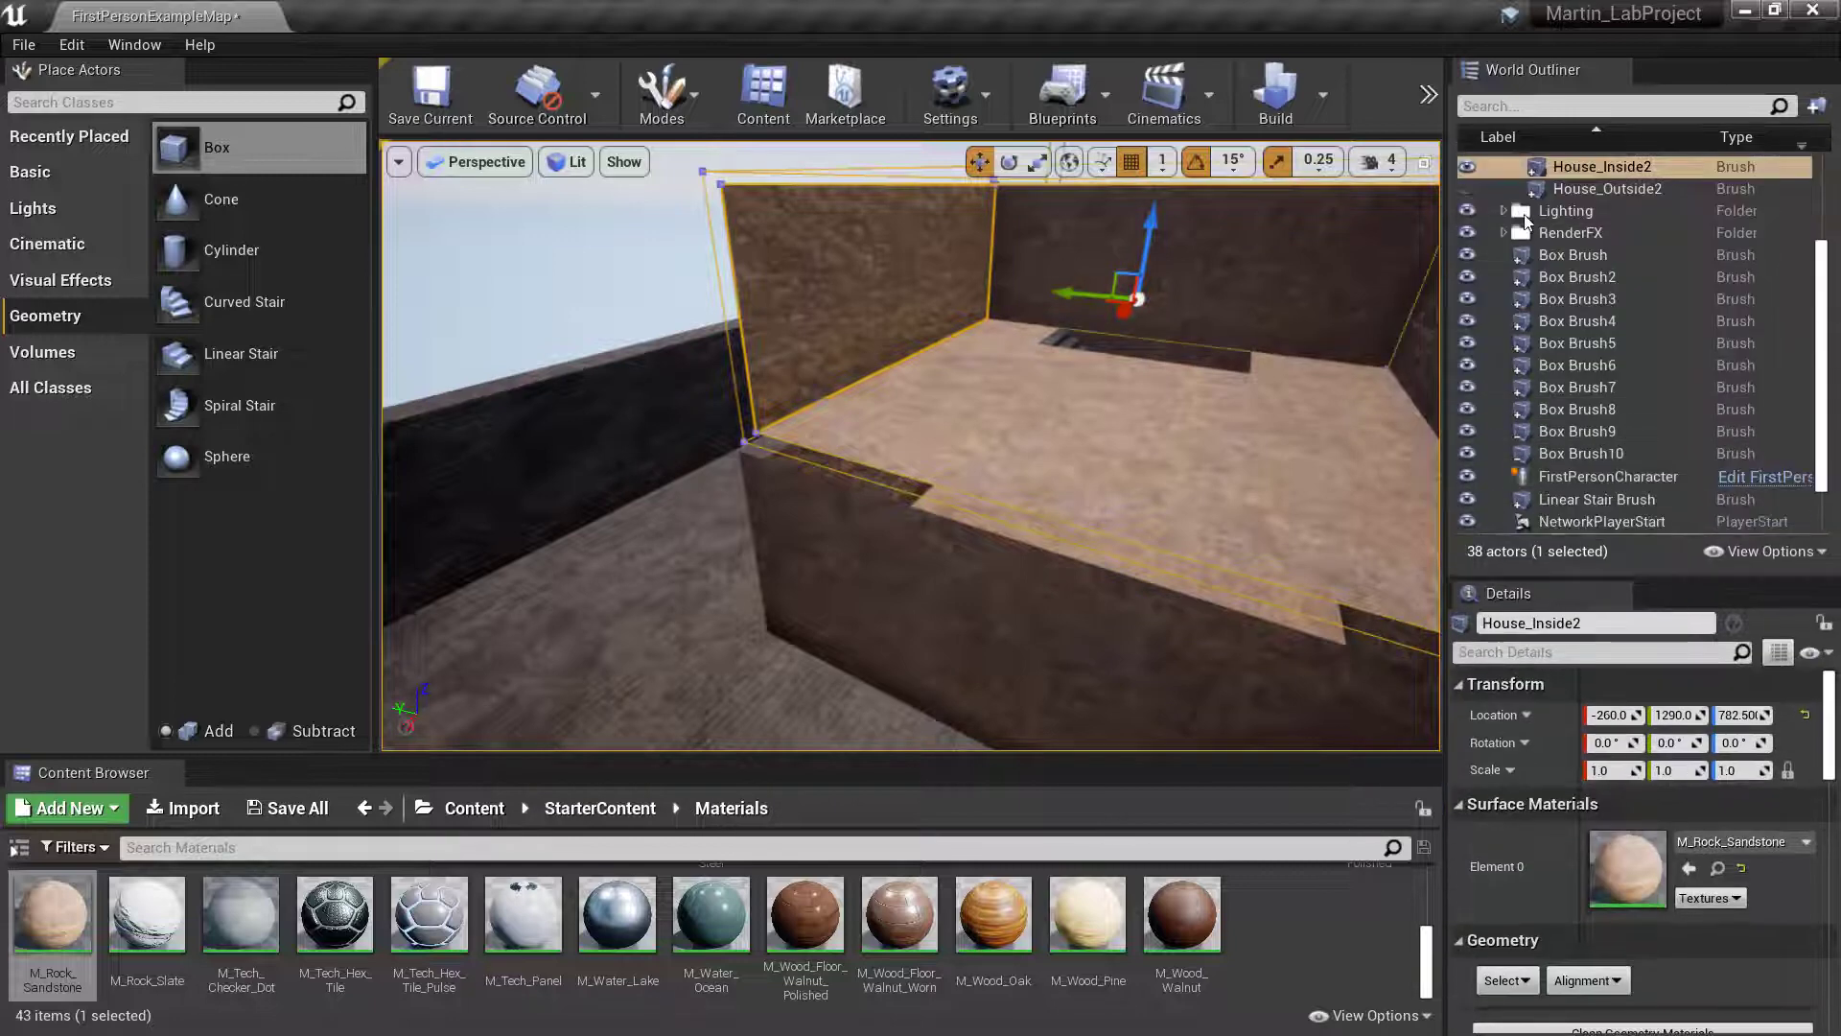
{"action": "left_click", "coordinate": [1467, 188]}
- Select the window brush in the upper wall and widen its Y size to about 427
{"action": "right_click_drag", "start_coordinate": [1275, 354], "coordinate": [1439, 369]}
{"action": "left_click", "coordinate": [825, 345]}
{"action": "key", "text": "w"}
{"action": "left_click", "coordinate": [604, 413]}
{"action": "key", "text": "a"}
{"action": "right_click_drag", "start_coordinate": [604, 414], "coordinate": [714, 418]}
{"action": "scroll", "coordinate": [1688, 796], "scroll_direction": "down", "scroll_amount": 6}
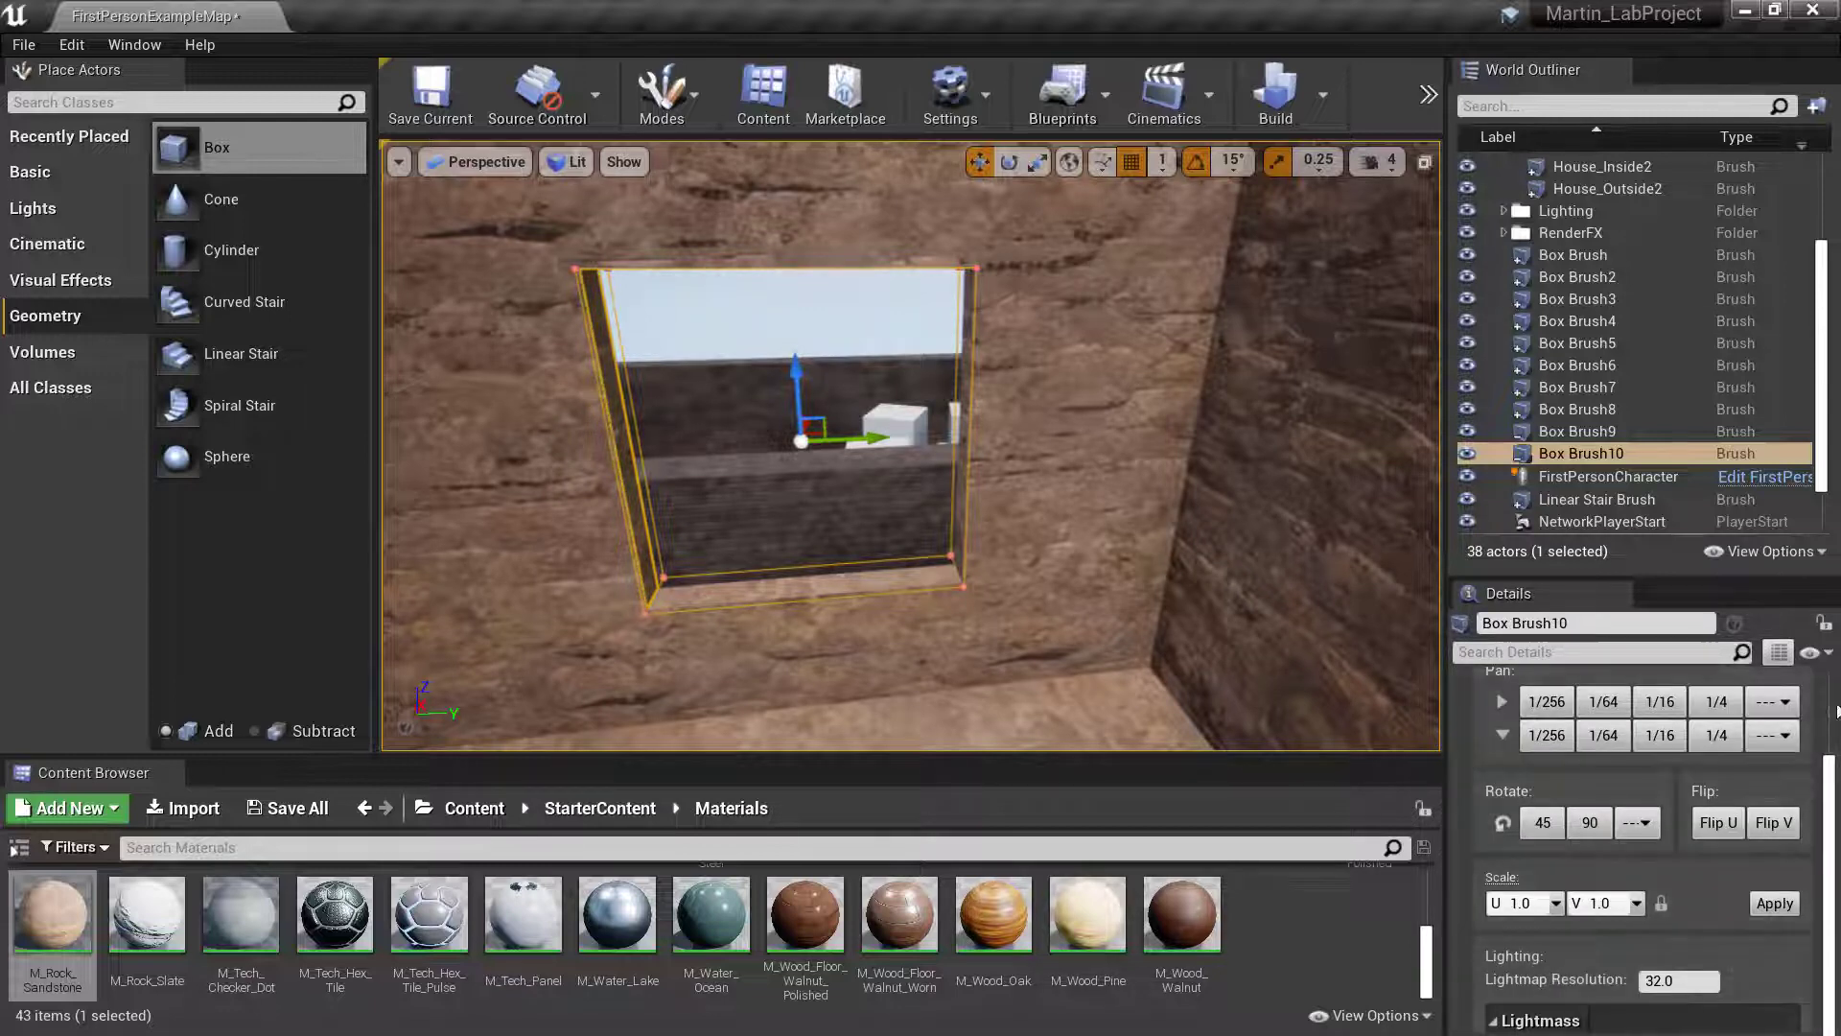
{"action": "left_click_drag", "start_coordinate": [1746, 577], "coordinate": [1727, 349]}
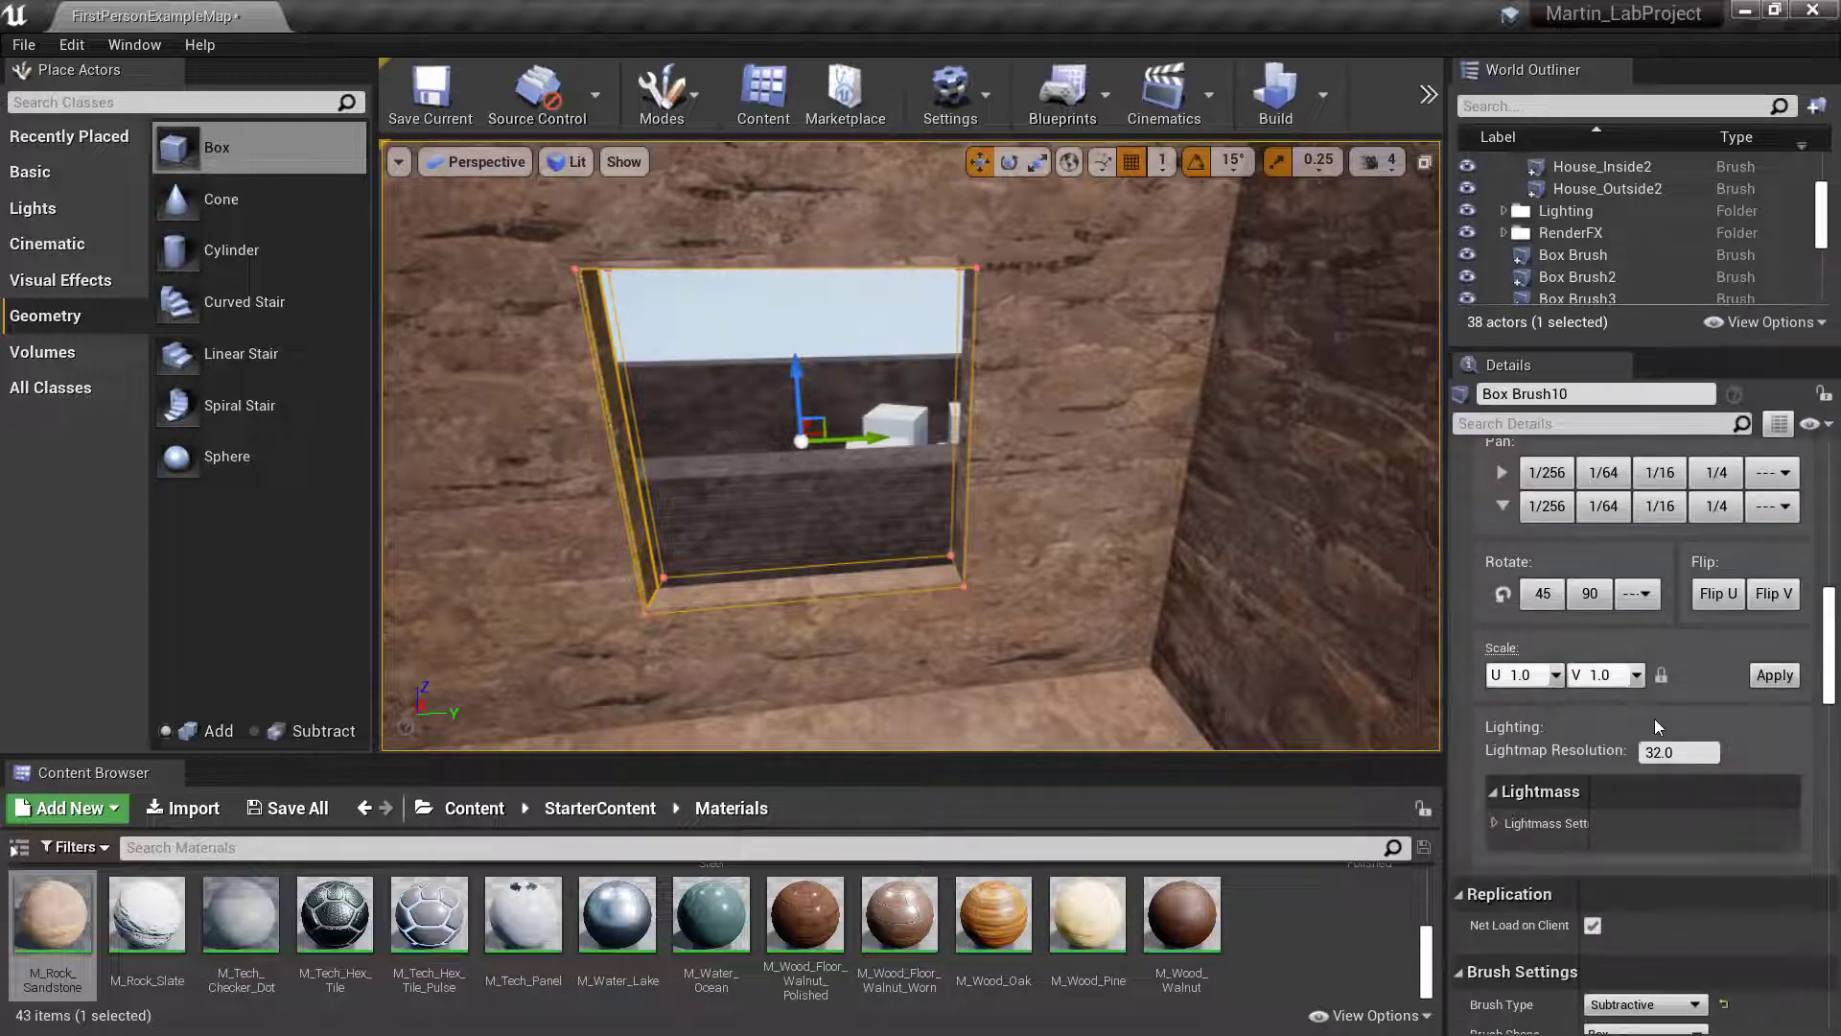
{"action": "scroll", "coordinate": [1651, 721], "scroll_direction": "down", "scroll_amount": 4}
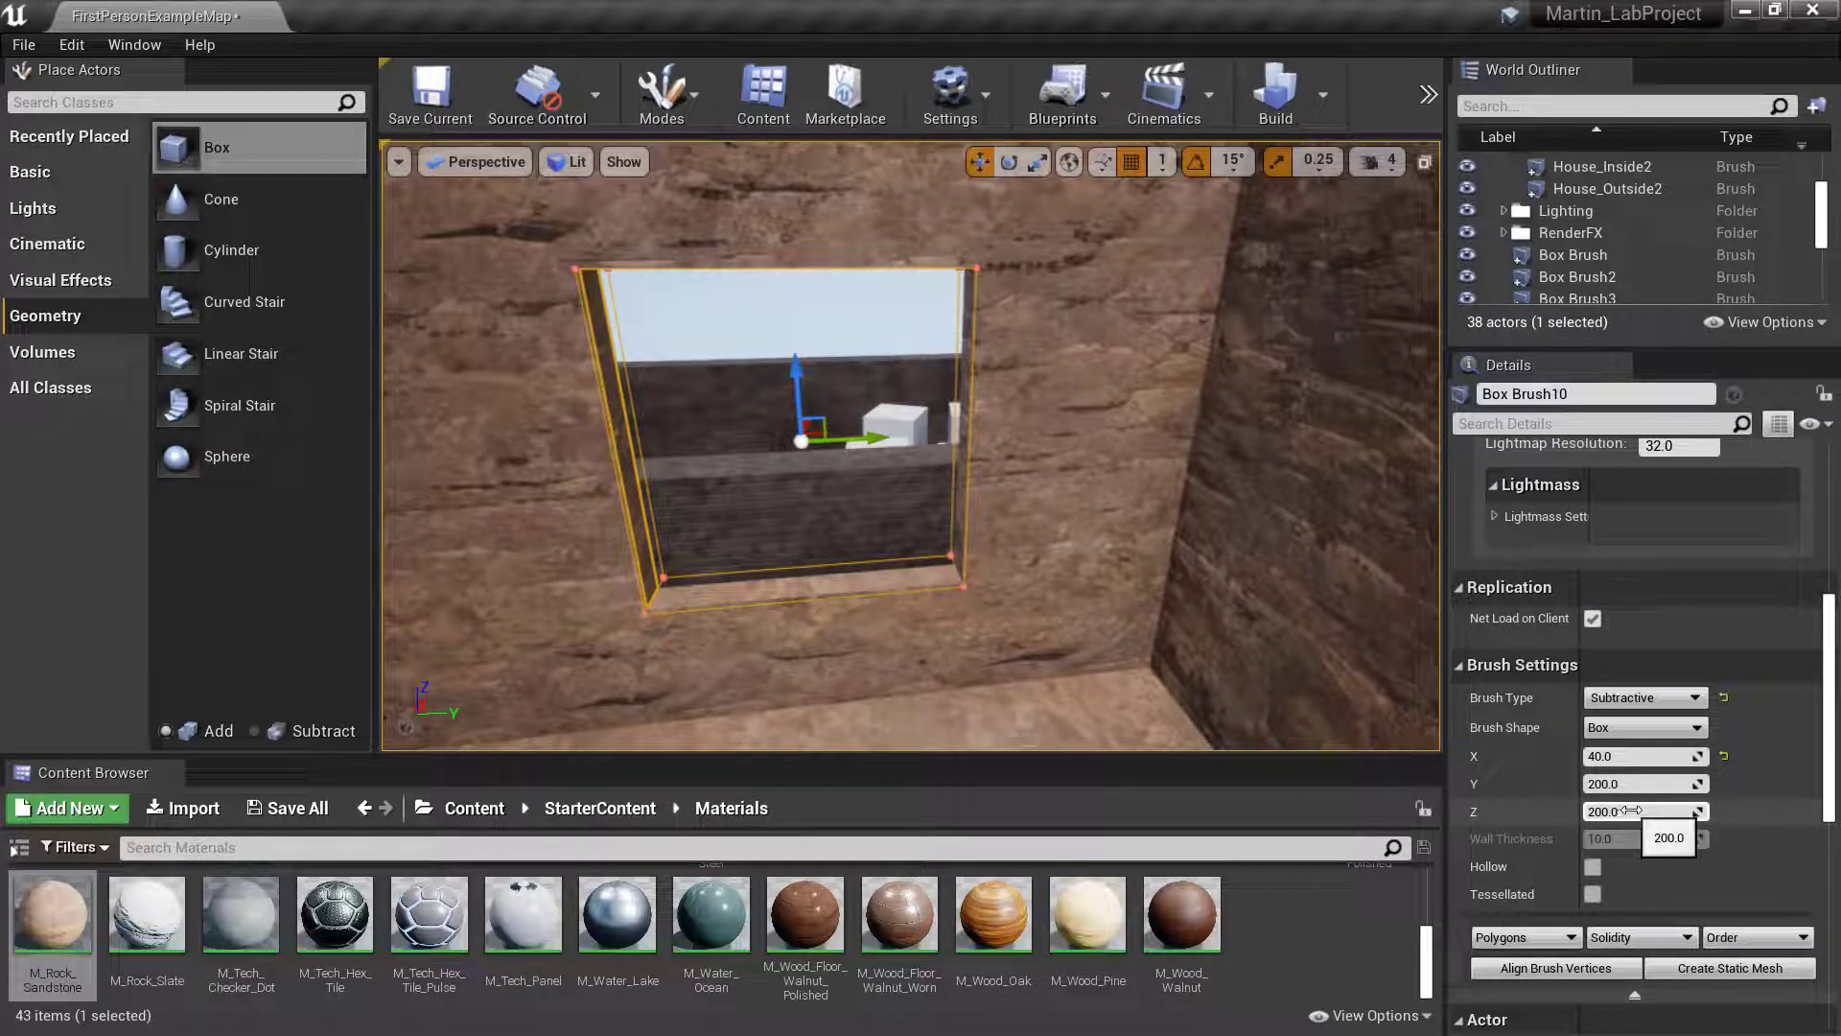
{"action": "left_click_drag", "start_coordinate": [1643, 787], "coordinate": [1688, 787]}
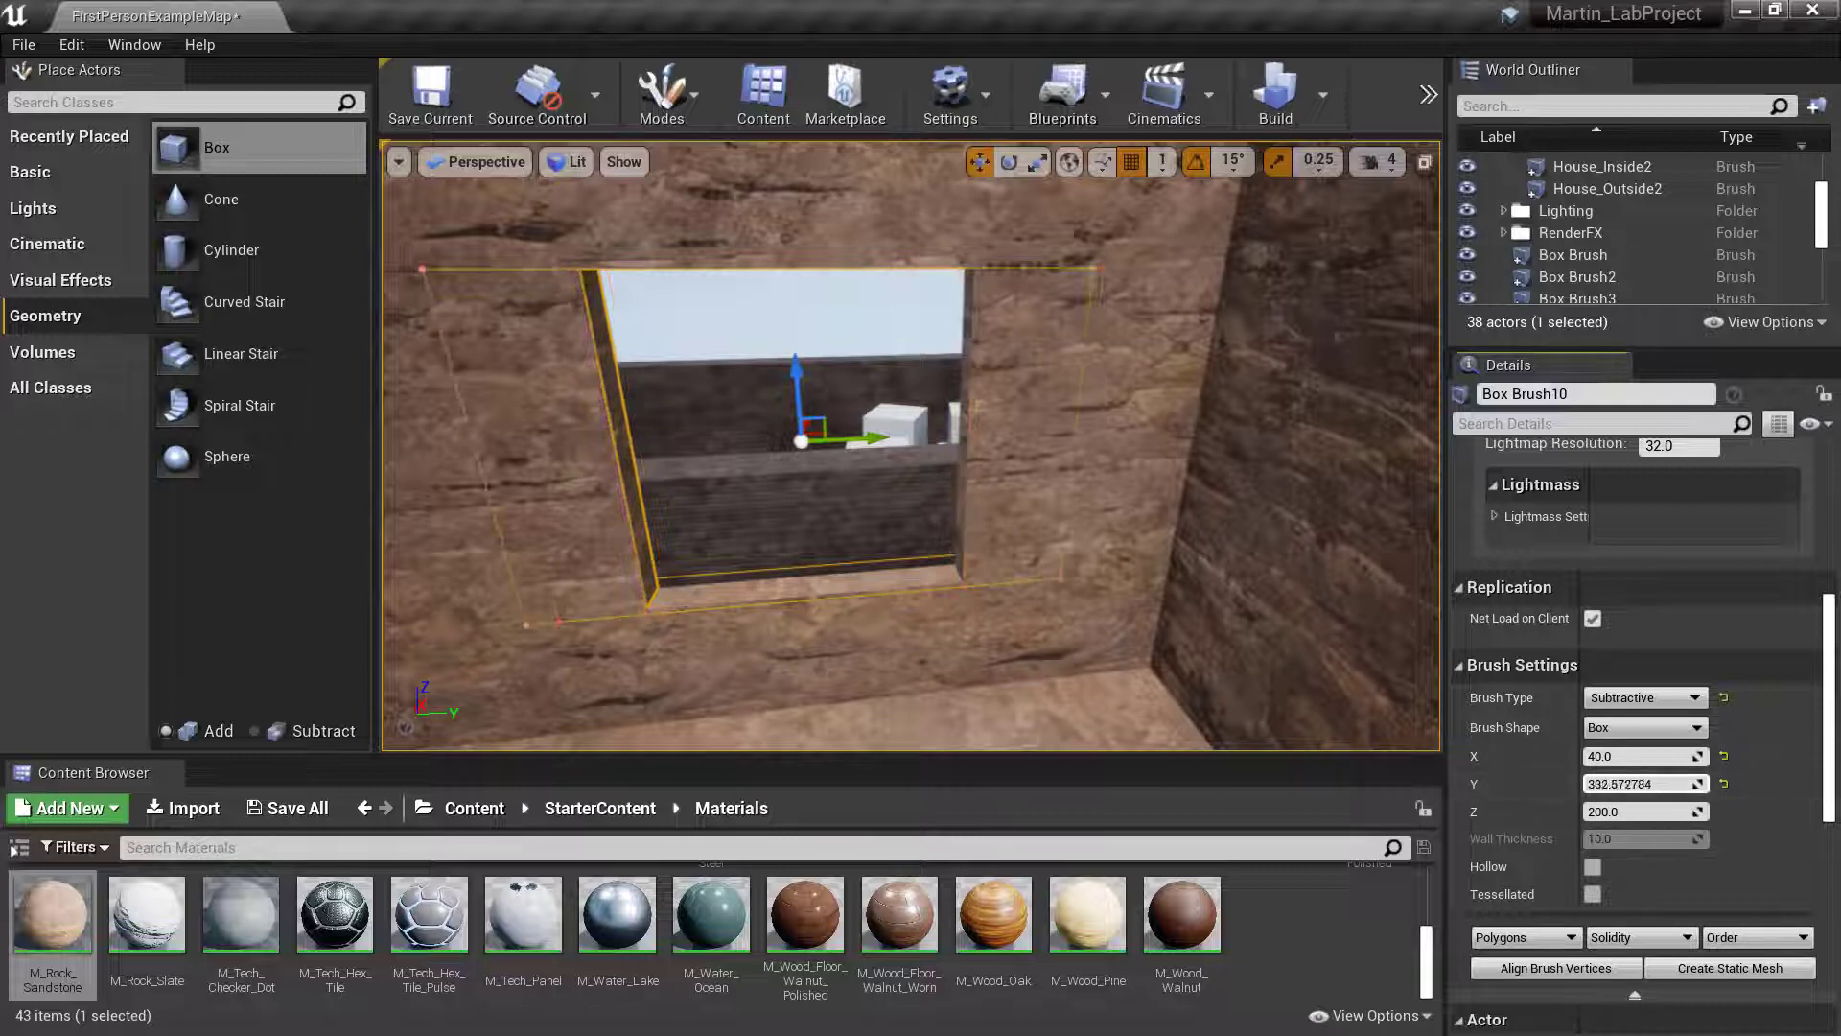
- Examine the widened window opening from inside and outside the upper storey
{"action": "right_click_drag", "start_coordinate": [1279, 748], "coordinate": [1251, 709]}
{"action": "key", "text": "w"}
{"action": "key", "text": "w"}
{"action": "key", "text": "s"}
{"action": "key", "text": "w"}
{"action": "key", "text": "w"}
{"action": "key", "text": "s"}
{"action": "key", "text": "w"}
{"action": "key", "text": "s"}
{"action": "key", "text": "s"}
{"action": "key", "text": "w"}
{"action": "key", "text": "s"}
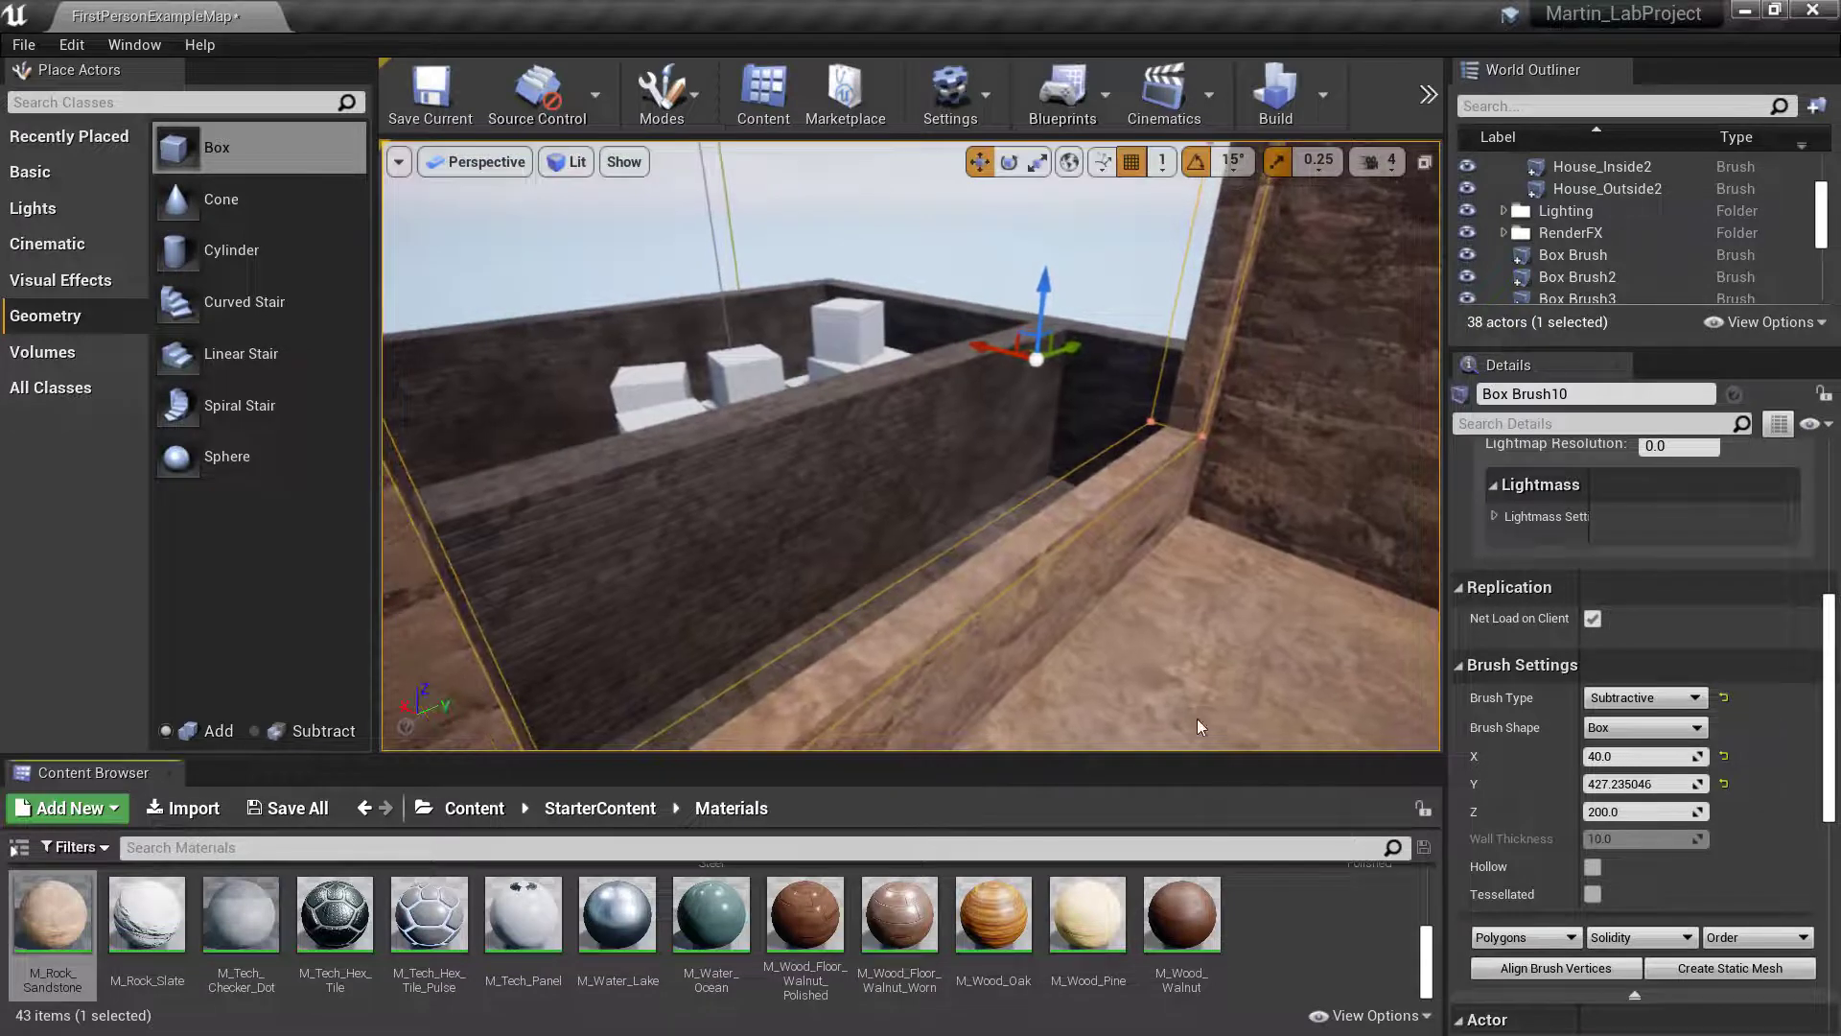
{"action": "key", "text": "s"}
{"action": "mouse_move", "coordinate": [911, 446]}
{"action": "right_mouse_down"}
{"action": "mouse_move", "coordinate": [971, 436]}
{"action": "mouse_move", "coordinate": [767, 455]}
{"action": "mouse_move", "coordinate": [892, 489]}
{"action": "mouse_move", "coordinate": [911, 451]}
{"action": "mouse_move", "coordinate": [1103, 461]}
{"action": "mouse_move", "coordinate": [1022, 443]}
{"action": "right_mouse_up"}
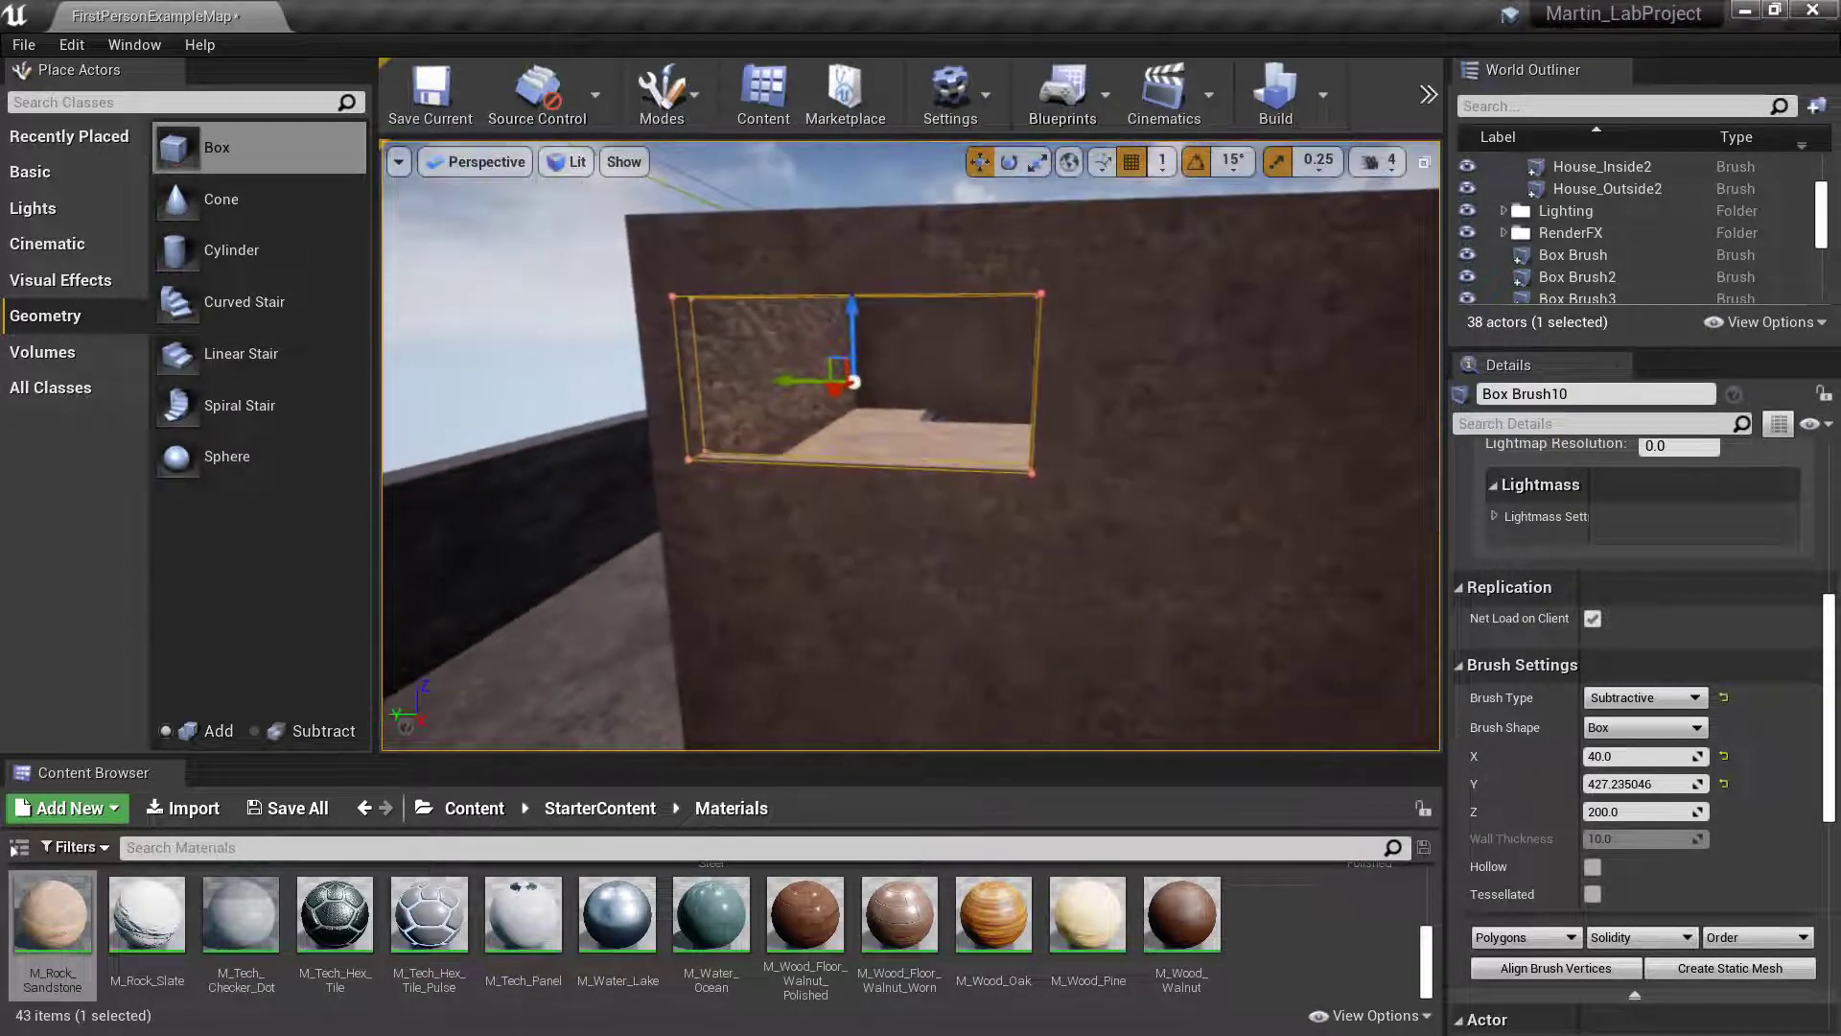
{"action": "right_click_drag", "start_coordinate": [911, 446], "coordinate": [908, 448]}
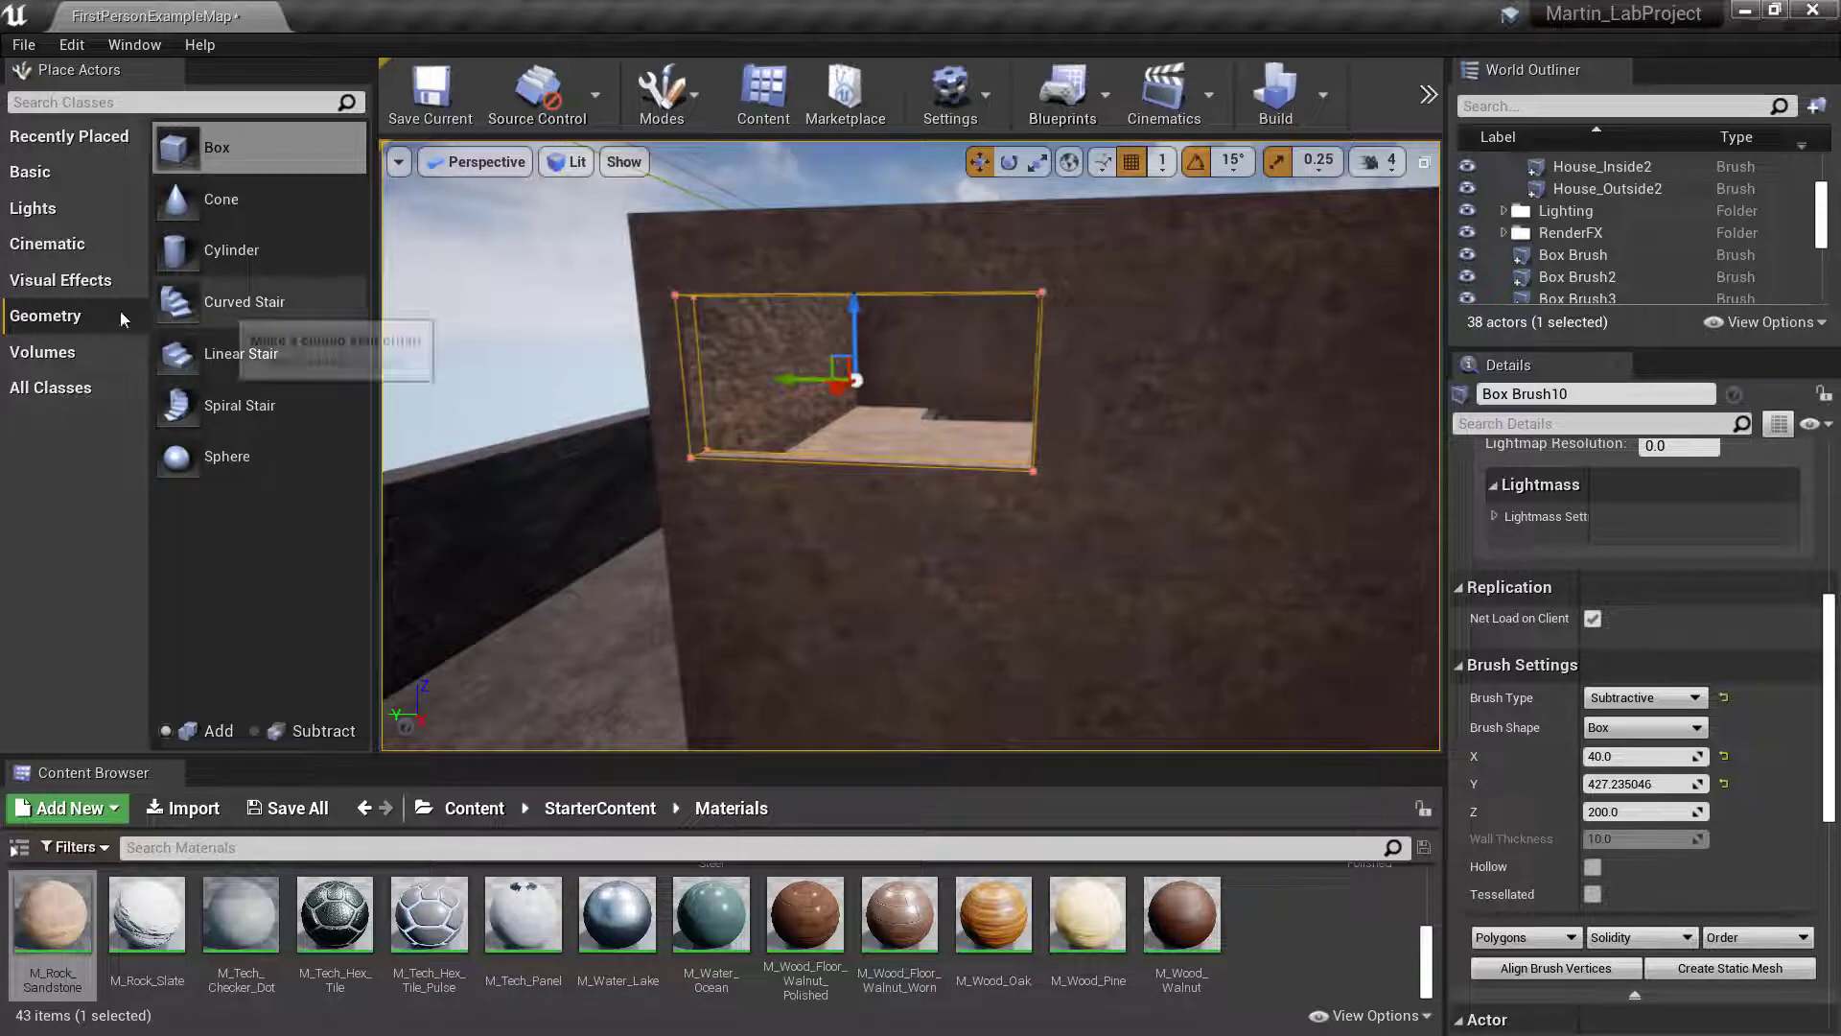
- Place another additive box brush on the upper floor near the window, at about X -223, Y 1634, Z 695
{"action": "mouse_move", "coordinate": [185, 146]}
{"action": "left_mouse_down"}
{"action": "mouse_move", "coordinate": [369, 267]}
{"action": "mouse_move", "coordinate": [784, 411]}
{"action": "left_mouse_up"}
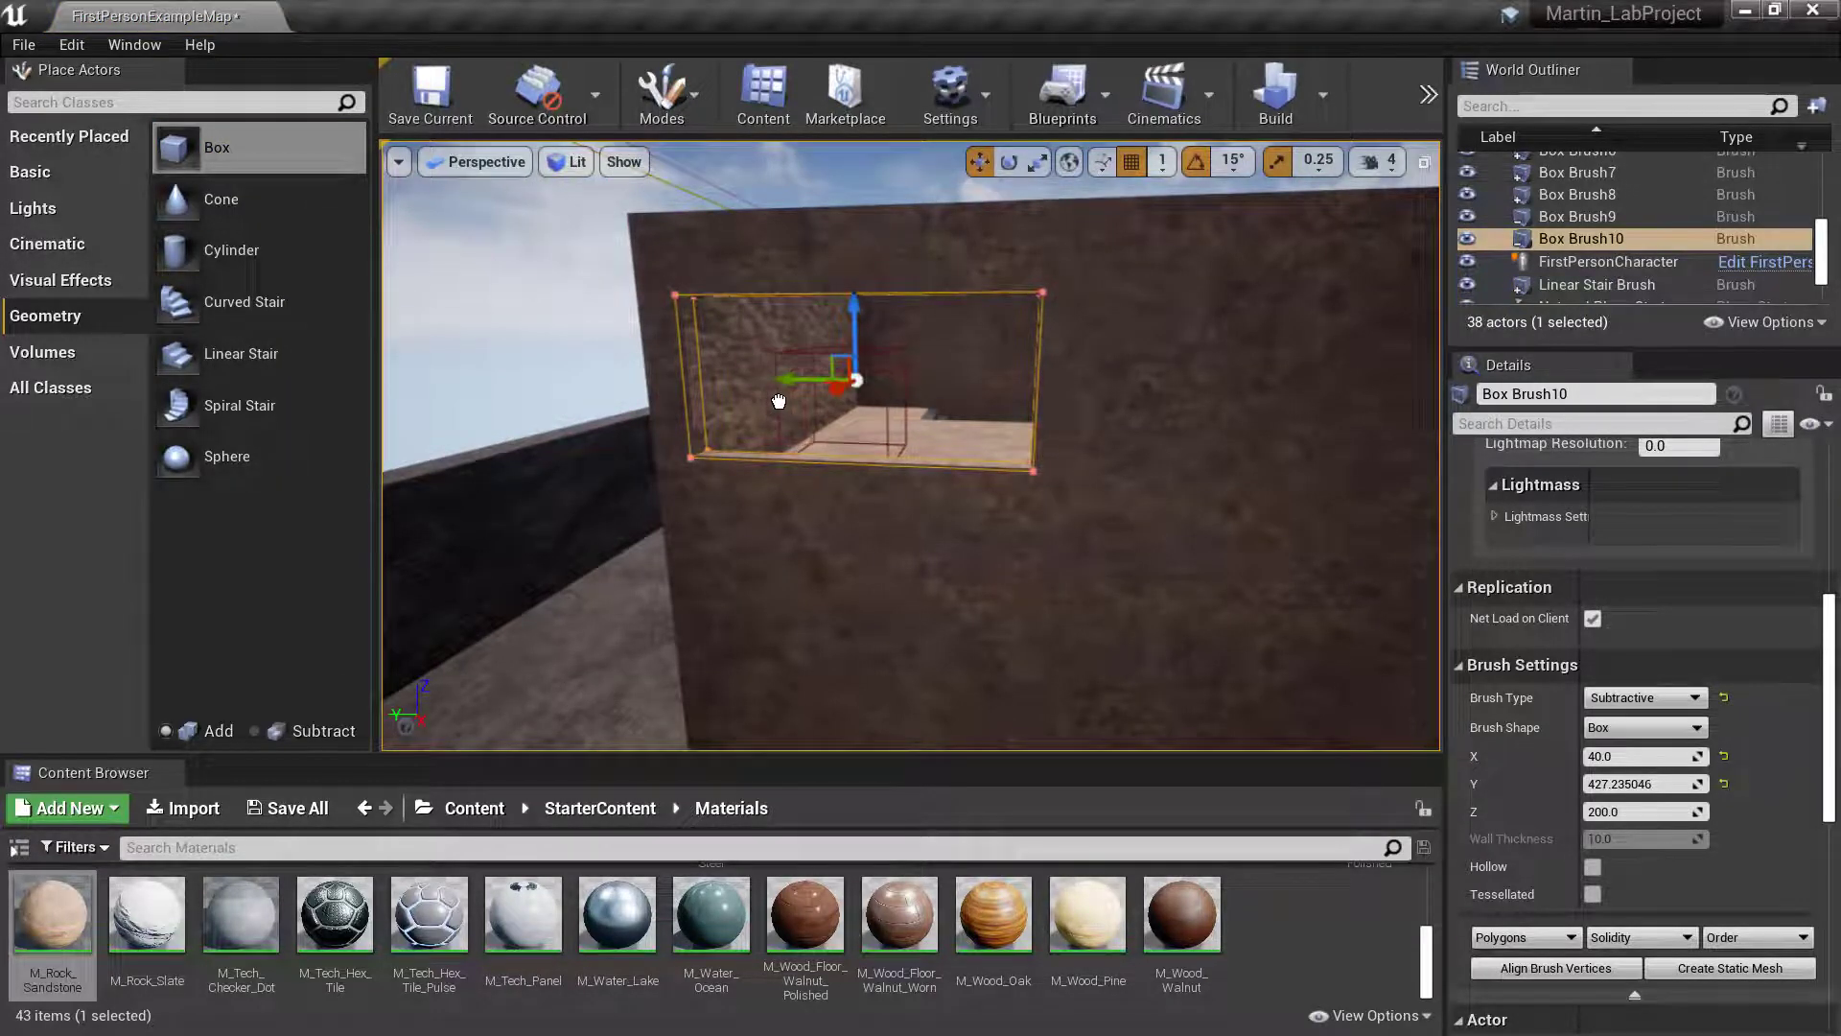
{"action": "left_click_drag", "start_coordinate": [841, 359], "coordinate": [842, 362]}
{"action": "key", "text": "w"}
{"action": "mouse_move", "coordinate": [842, 363]}
{"action": "right_mouse_down"}
{"action": "mouse_move", "coordinate": [748, 384]}
{"action": "mouse_move", "coordinate": [781, 386]}
{"action": "right_mouse_up"}
{"action": "key", "text": "d"}
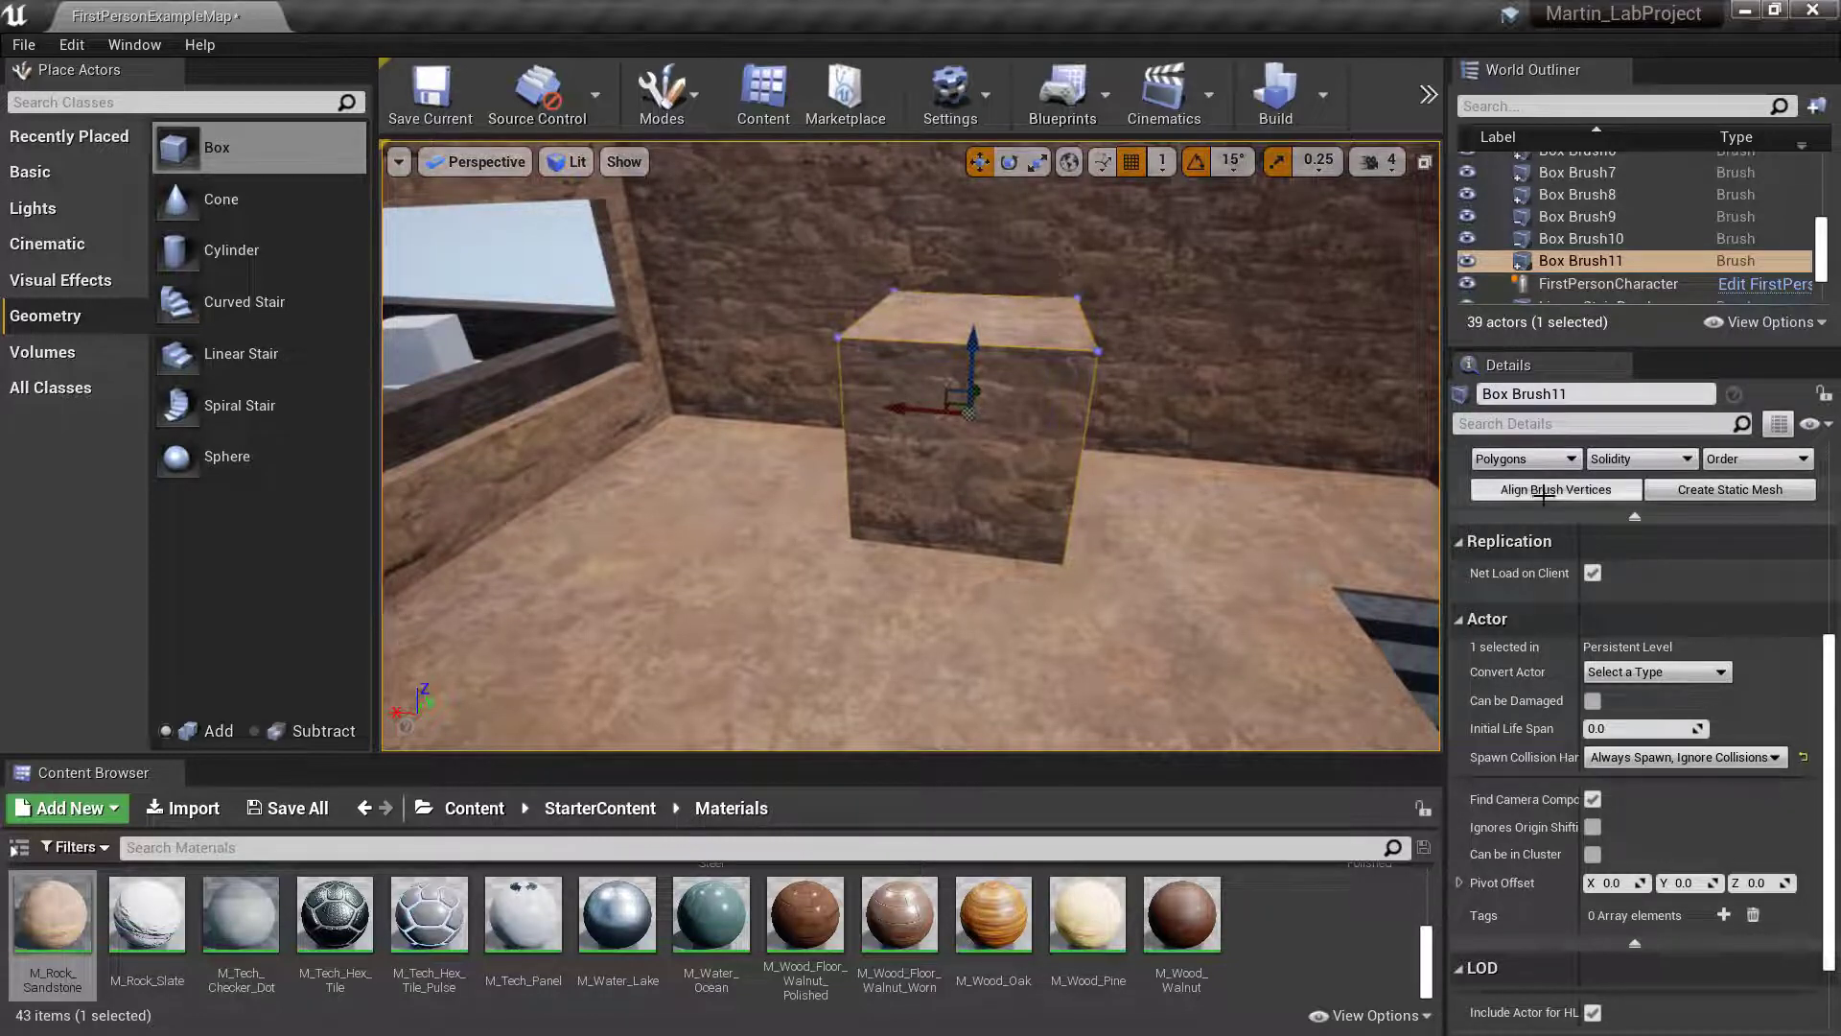
- Set the X size of the box brush standing on the upper floor to 20
{"action": "scroll", "coordinate": [1642, 791], "scroll_direction": "down", "scroll_amount": 3}
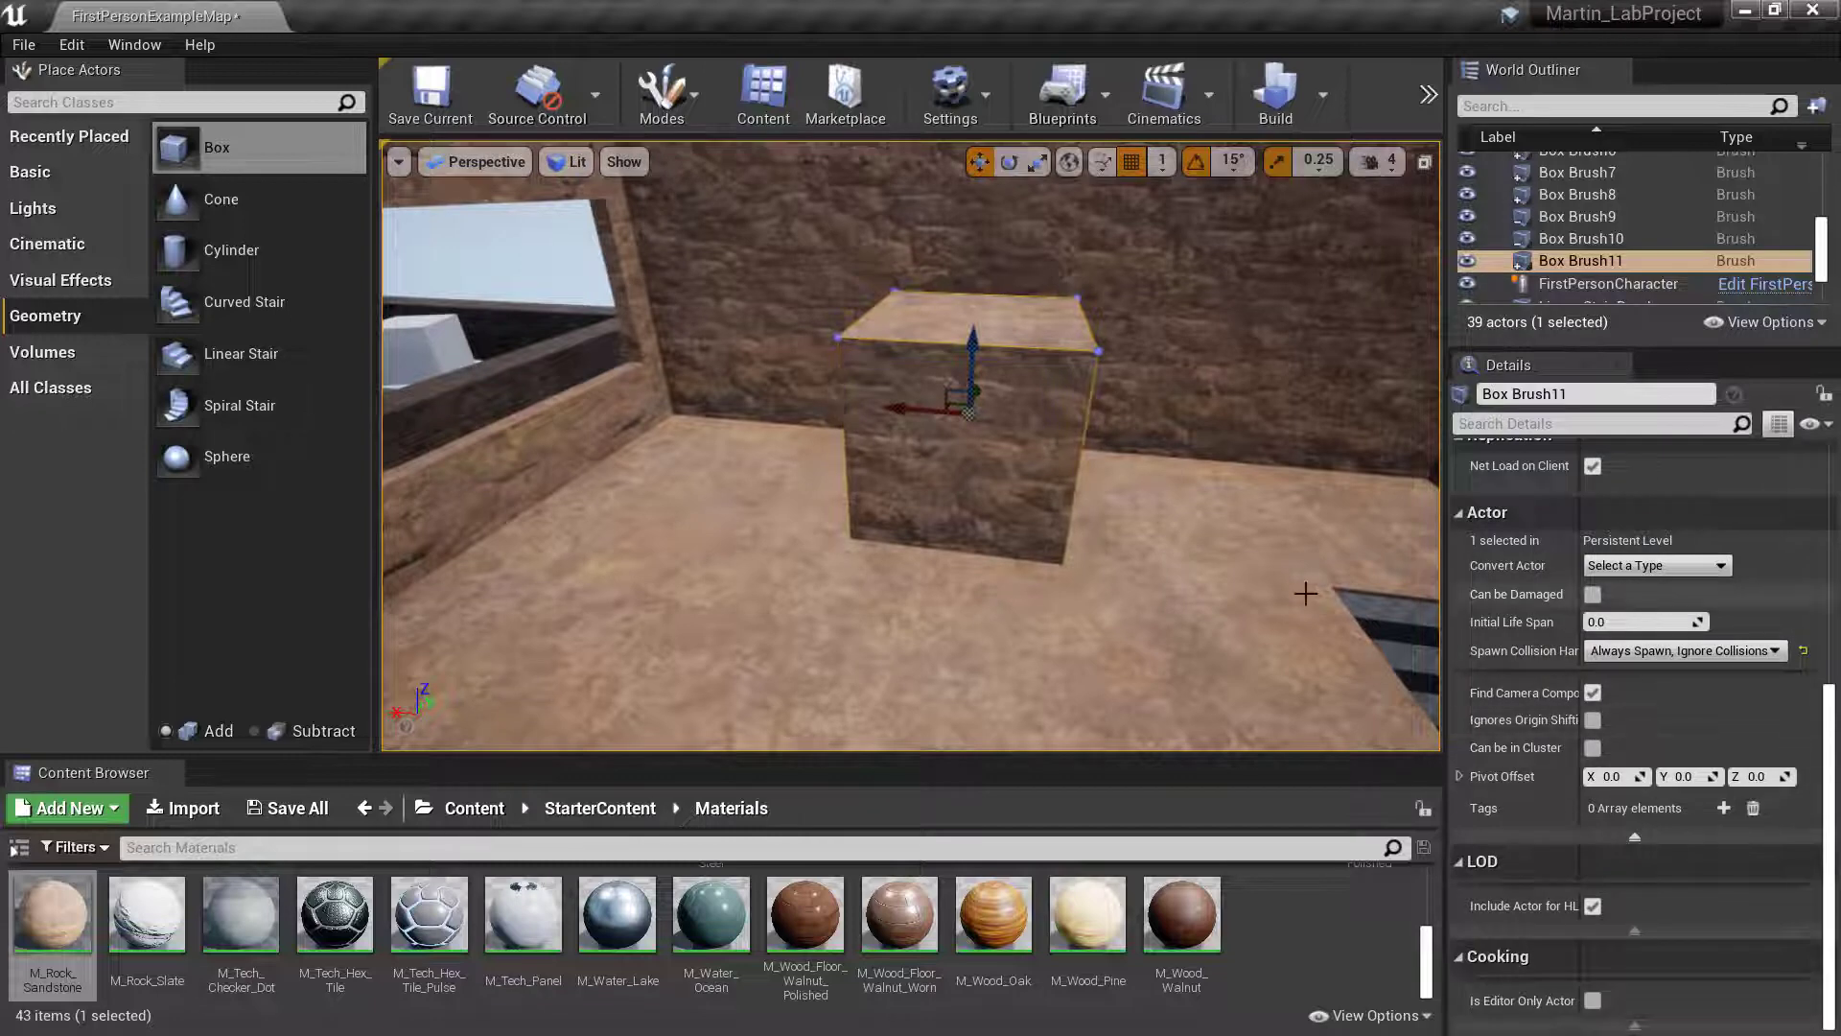
{"action": "scroll", "coordinate": [1303, 592], "scroll_direction": "up", "scroll_amount": 5}
{"action": "scroll", "coordinate": [1608, 688], "scroll_direction": "up", "scroll_amount": 3}
{"action": "scroll", "coordinate": [1085, 442], "scroll_direction": "down", "scroll_amount": 1}
{"action": "scroll", "coordinate": [1086, 442], "scroll_direction": "down", "scroll_amount": 4}
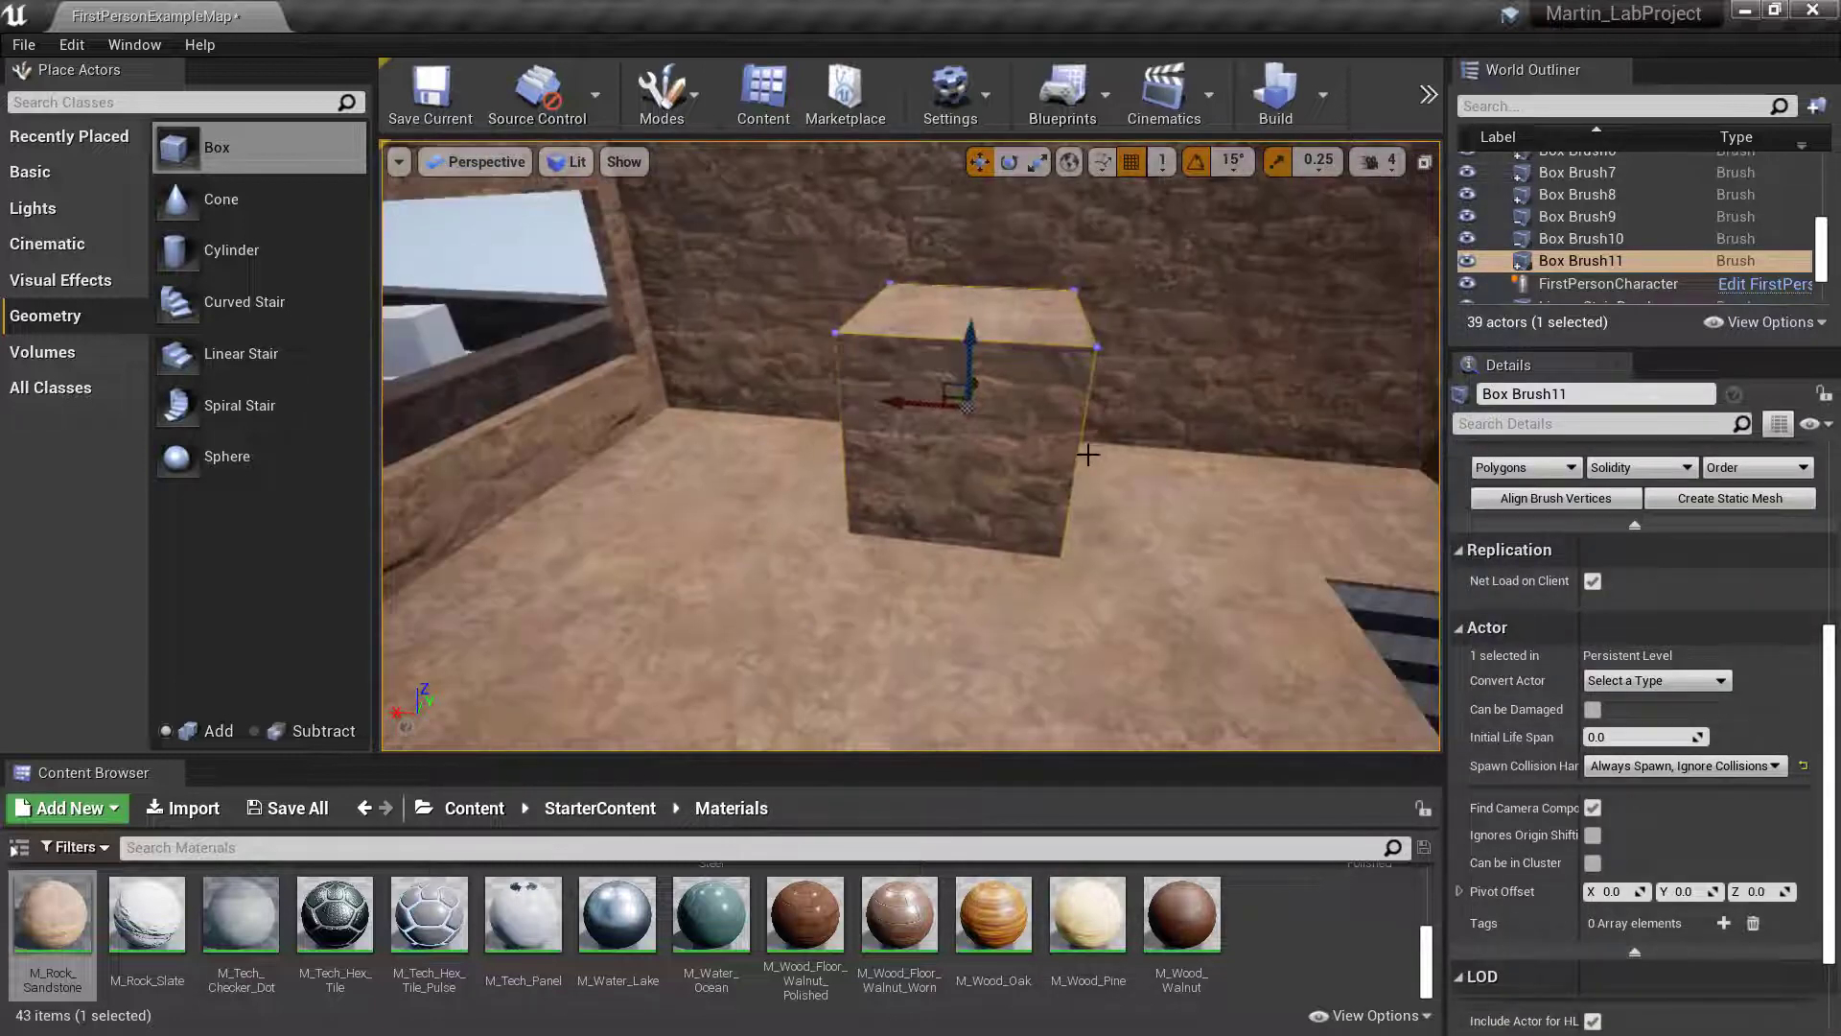
{"action": "scroll", "coordinate": [1670, 683], "scroll_direction": "up", "scroll_amount": 10}
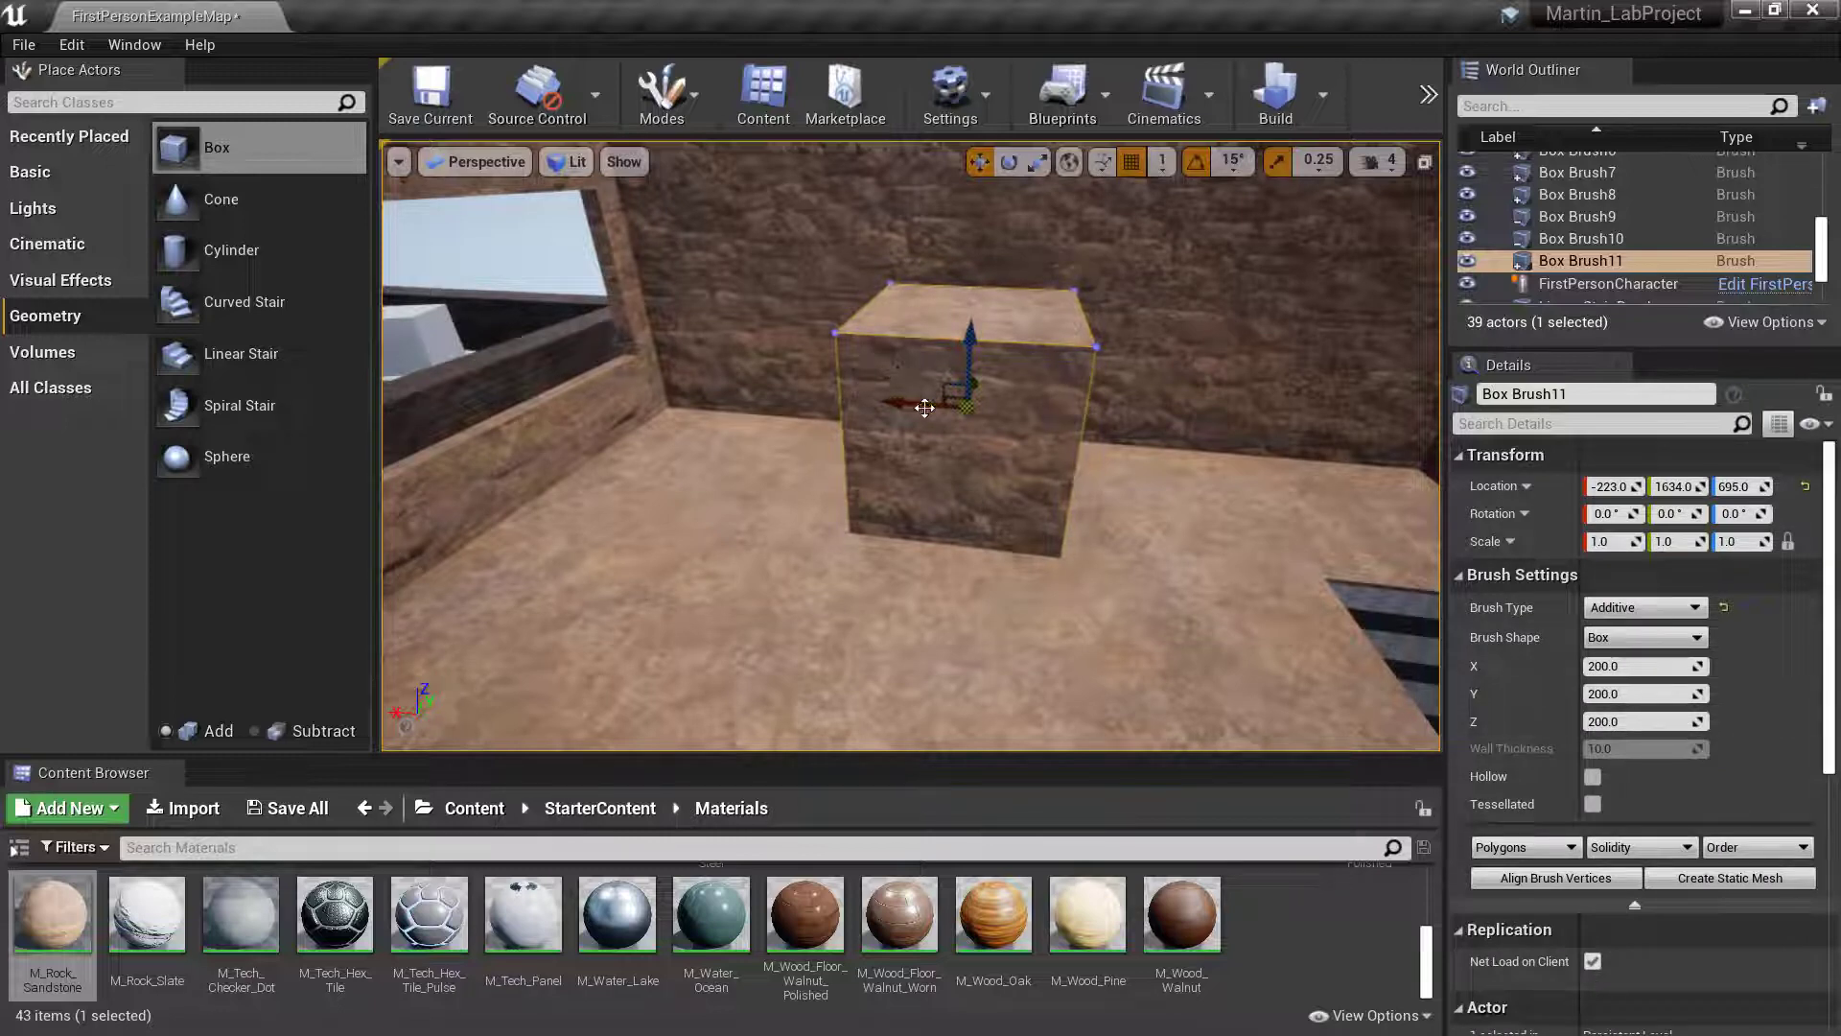
{"action": "left_click", "coordinate": [1637, 668]}
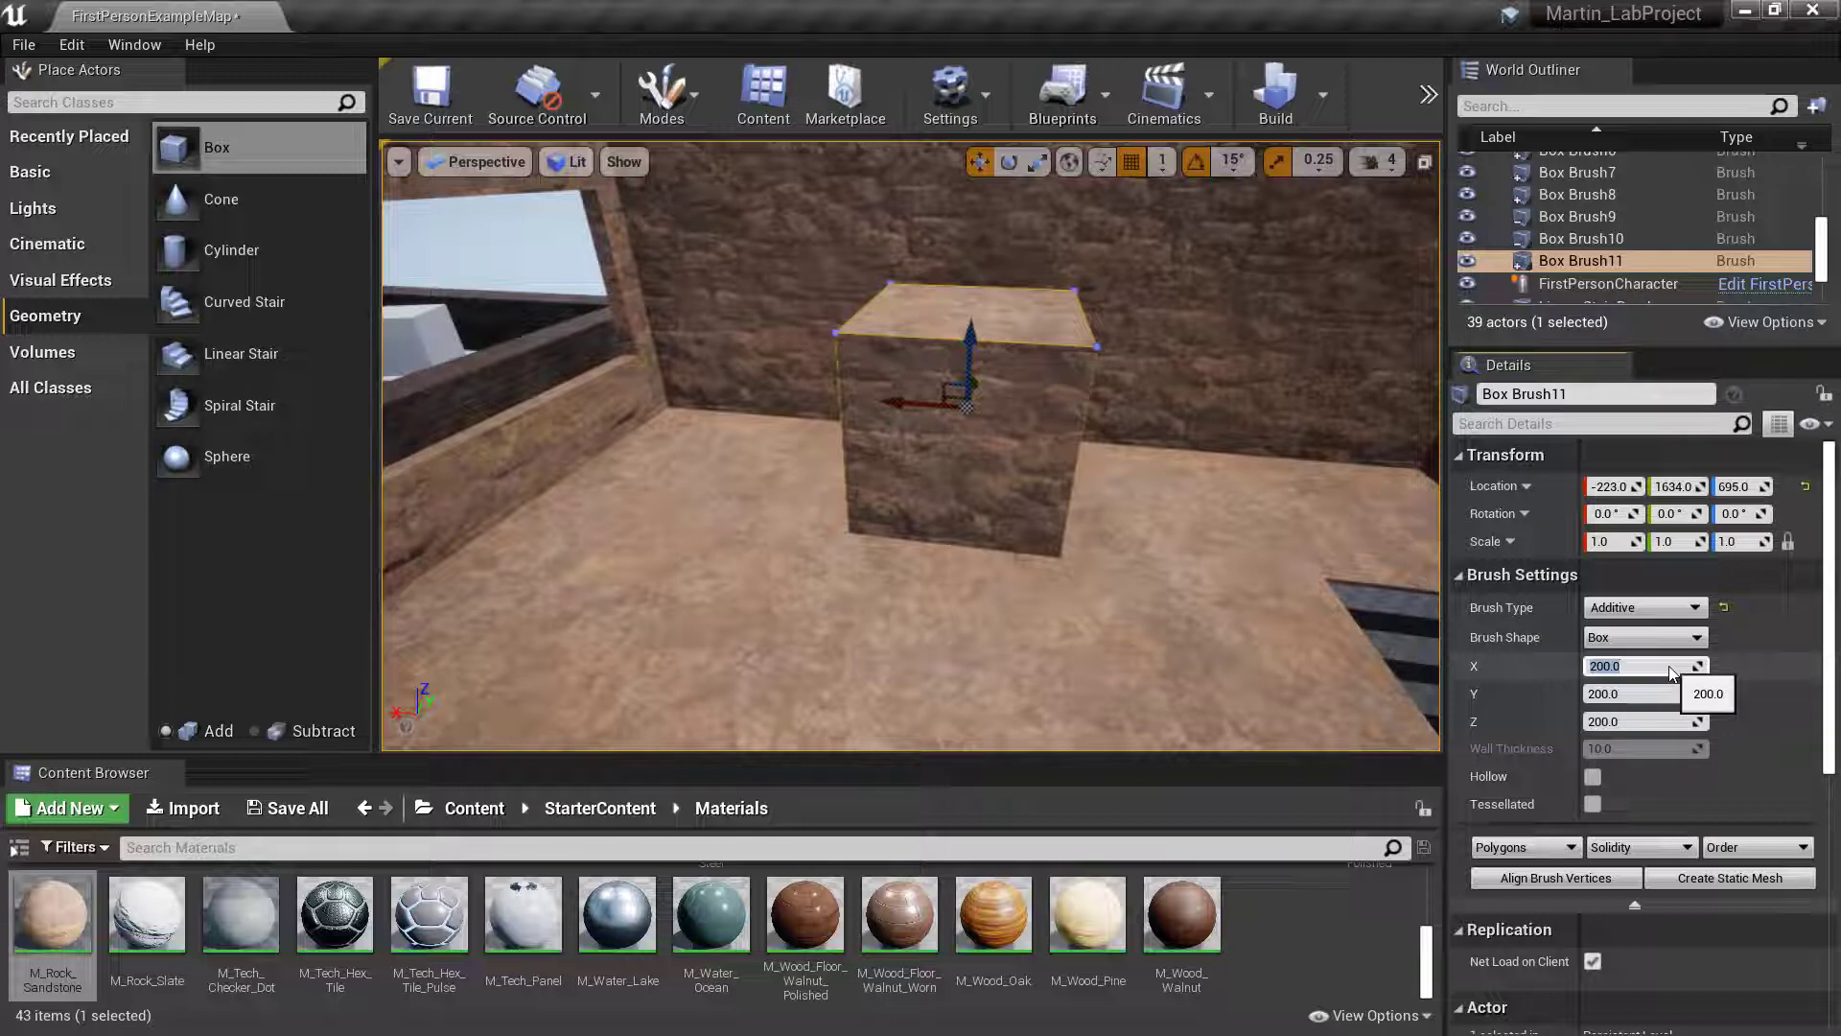
{"action": "type", "text": "20"}
{"action": "key", "text": "Return"}
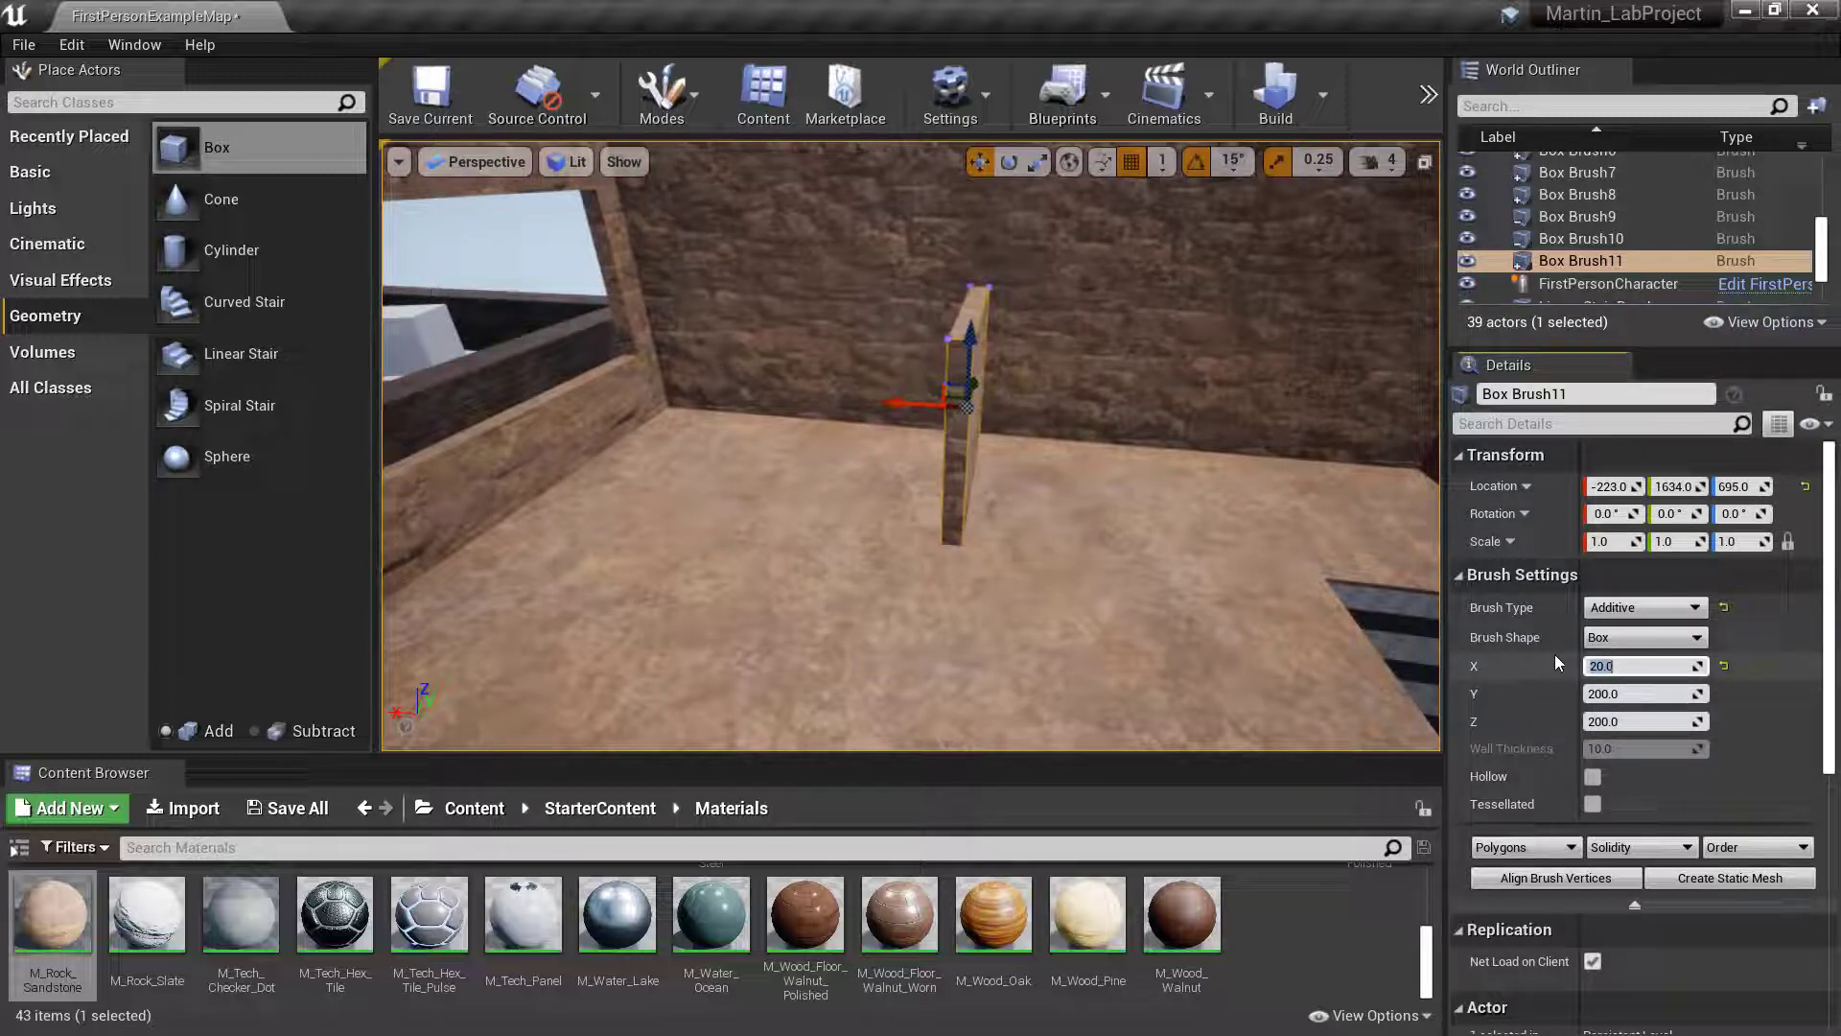
- Reduce the X size of the box brush on the upper floor to 15 and finally 10
{"action": "type", "text": "15"}
{"action": "key", "text": "Return"}
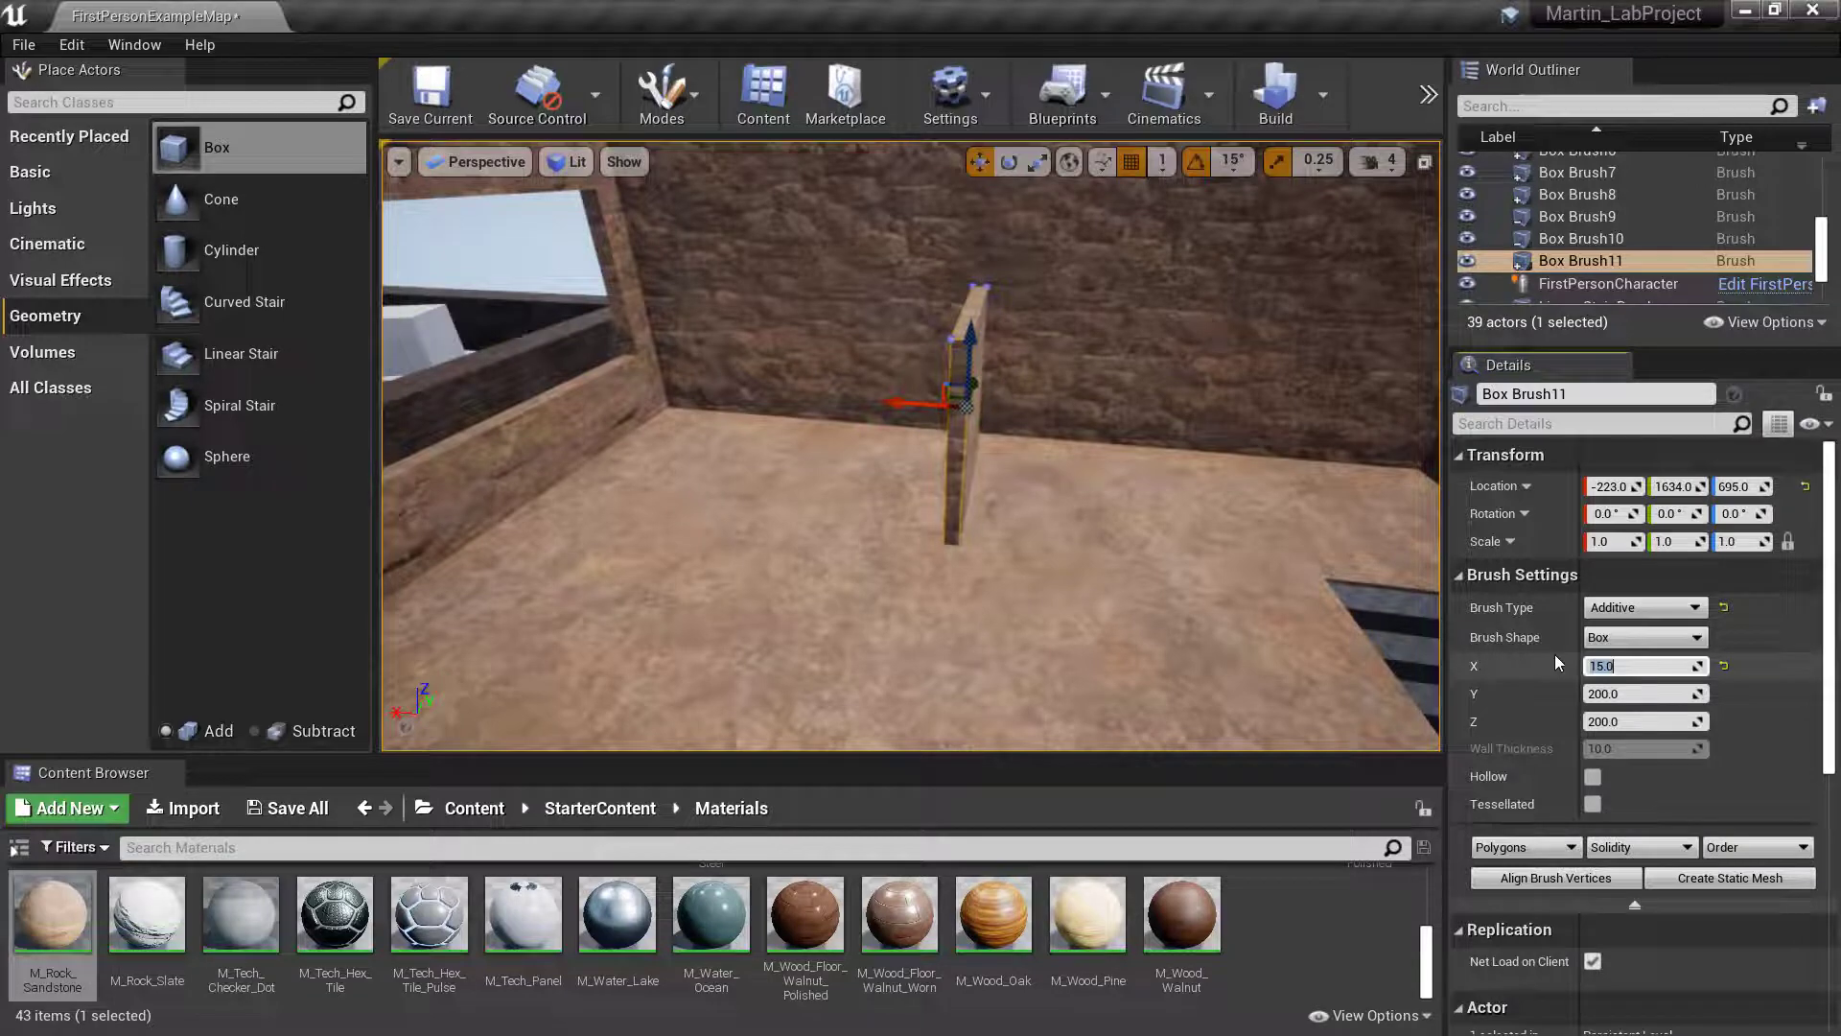
{"action": "type", "text": "10"}
{"action": "key", "text": "Return"}
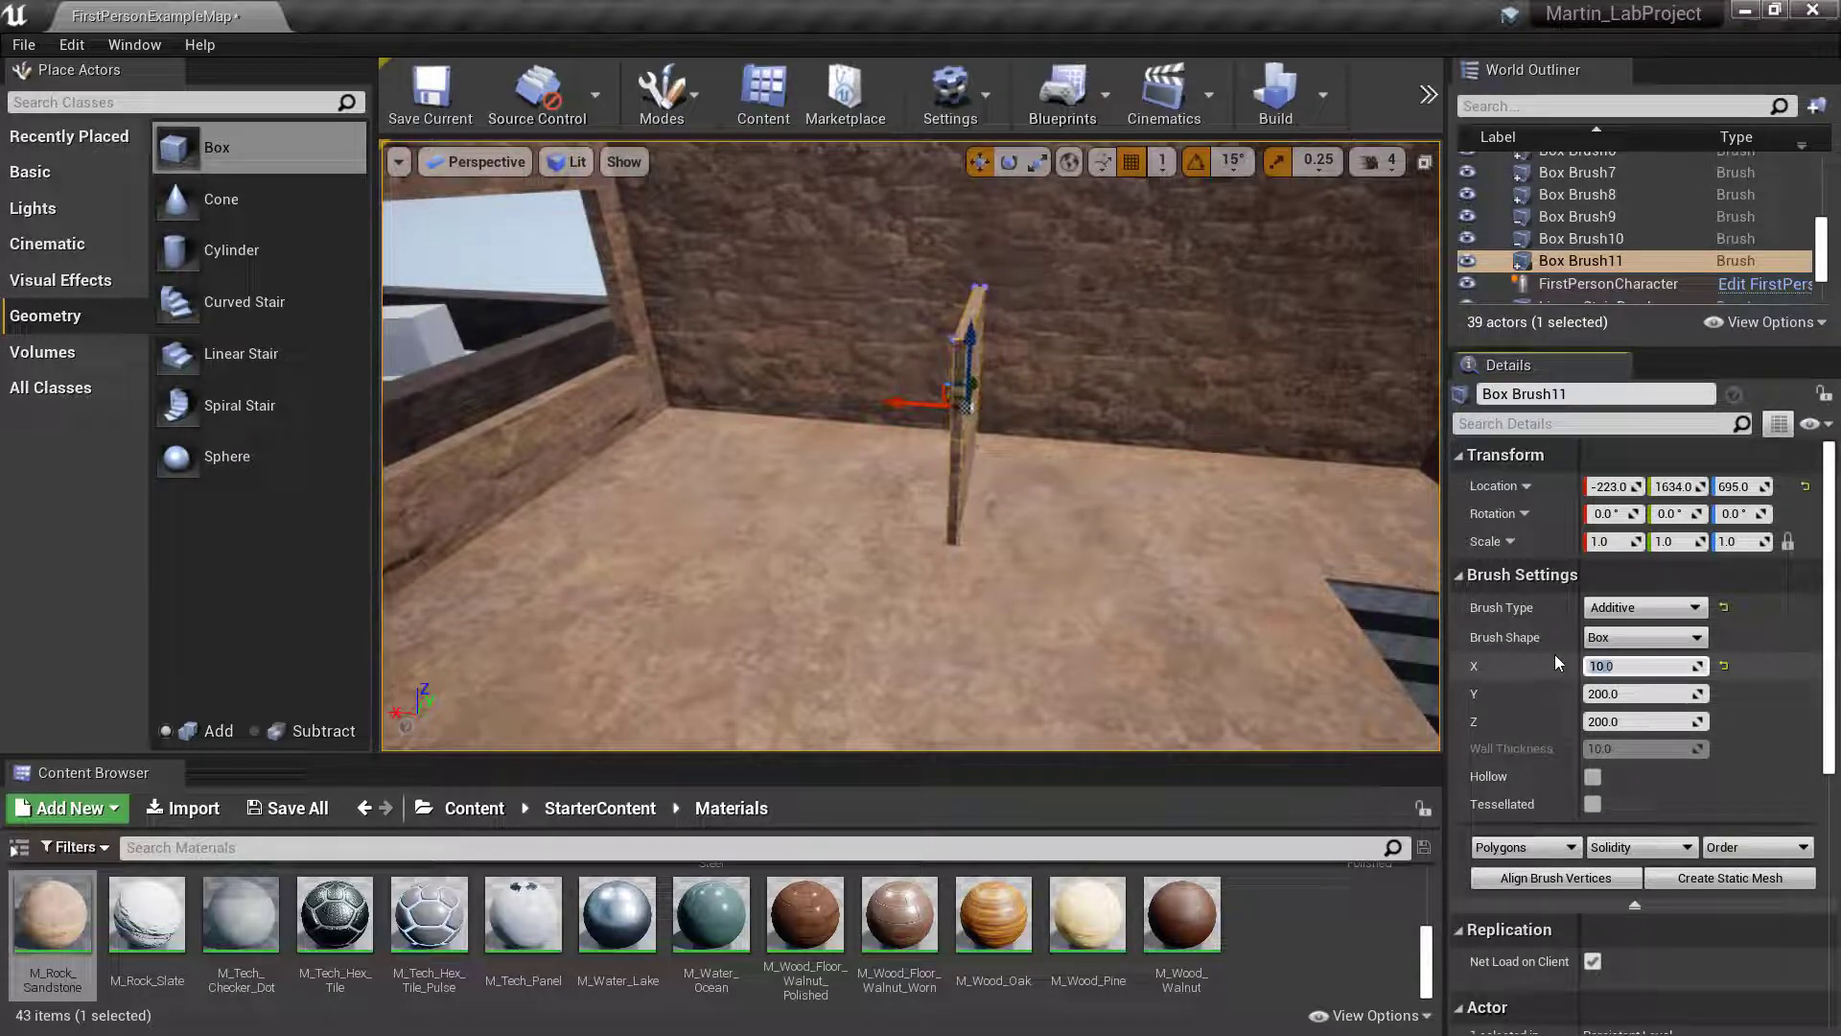
- Delete the thin additive box brush standing on the upper floor
{"action": "key", "text": "d"}
{"action": "right_click_drag", "start_coordinate": [1024, 429], "coordinate": [796, 430]}
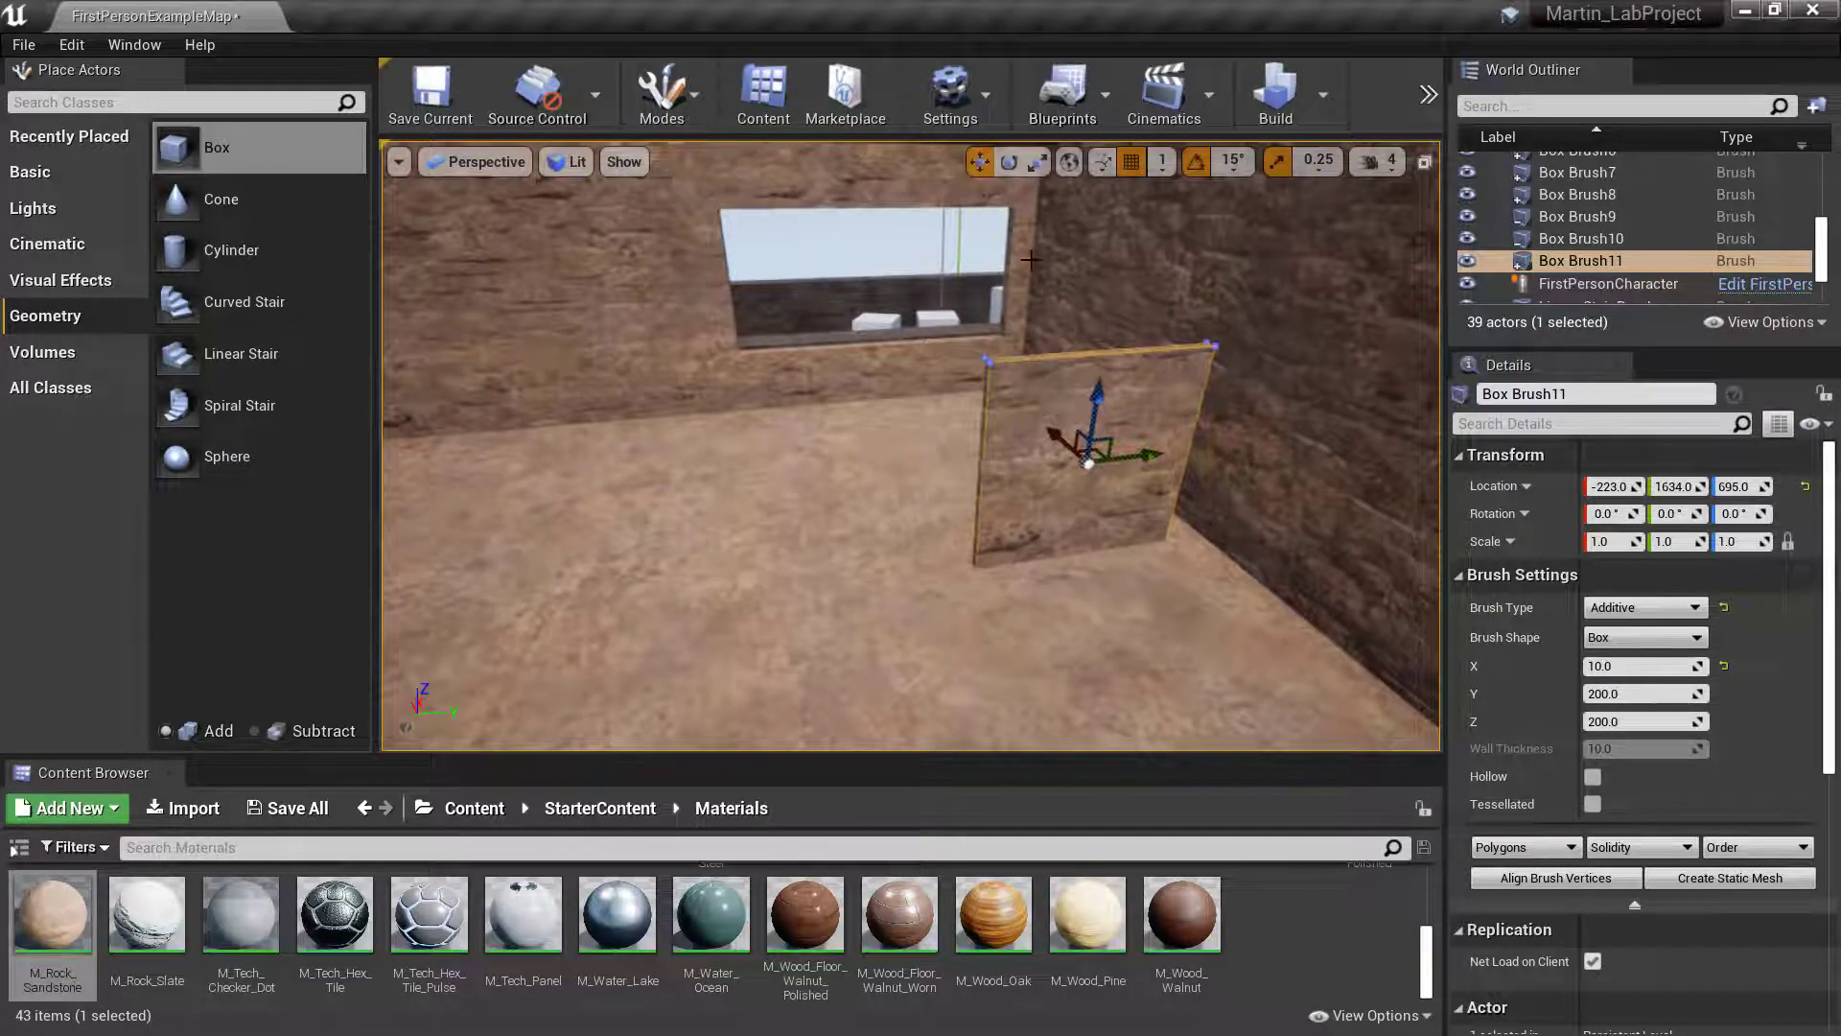
{"action": "right_click_drag", "start_coordinate": [962, 262], "coordinate": [925, 369]}
{"action": "key", "text": "w"}
{"action": "key", "text": "s"}
{"action": "key", "text": "s"}
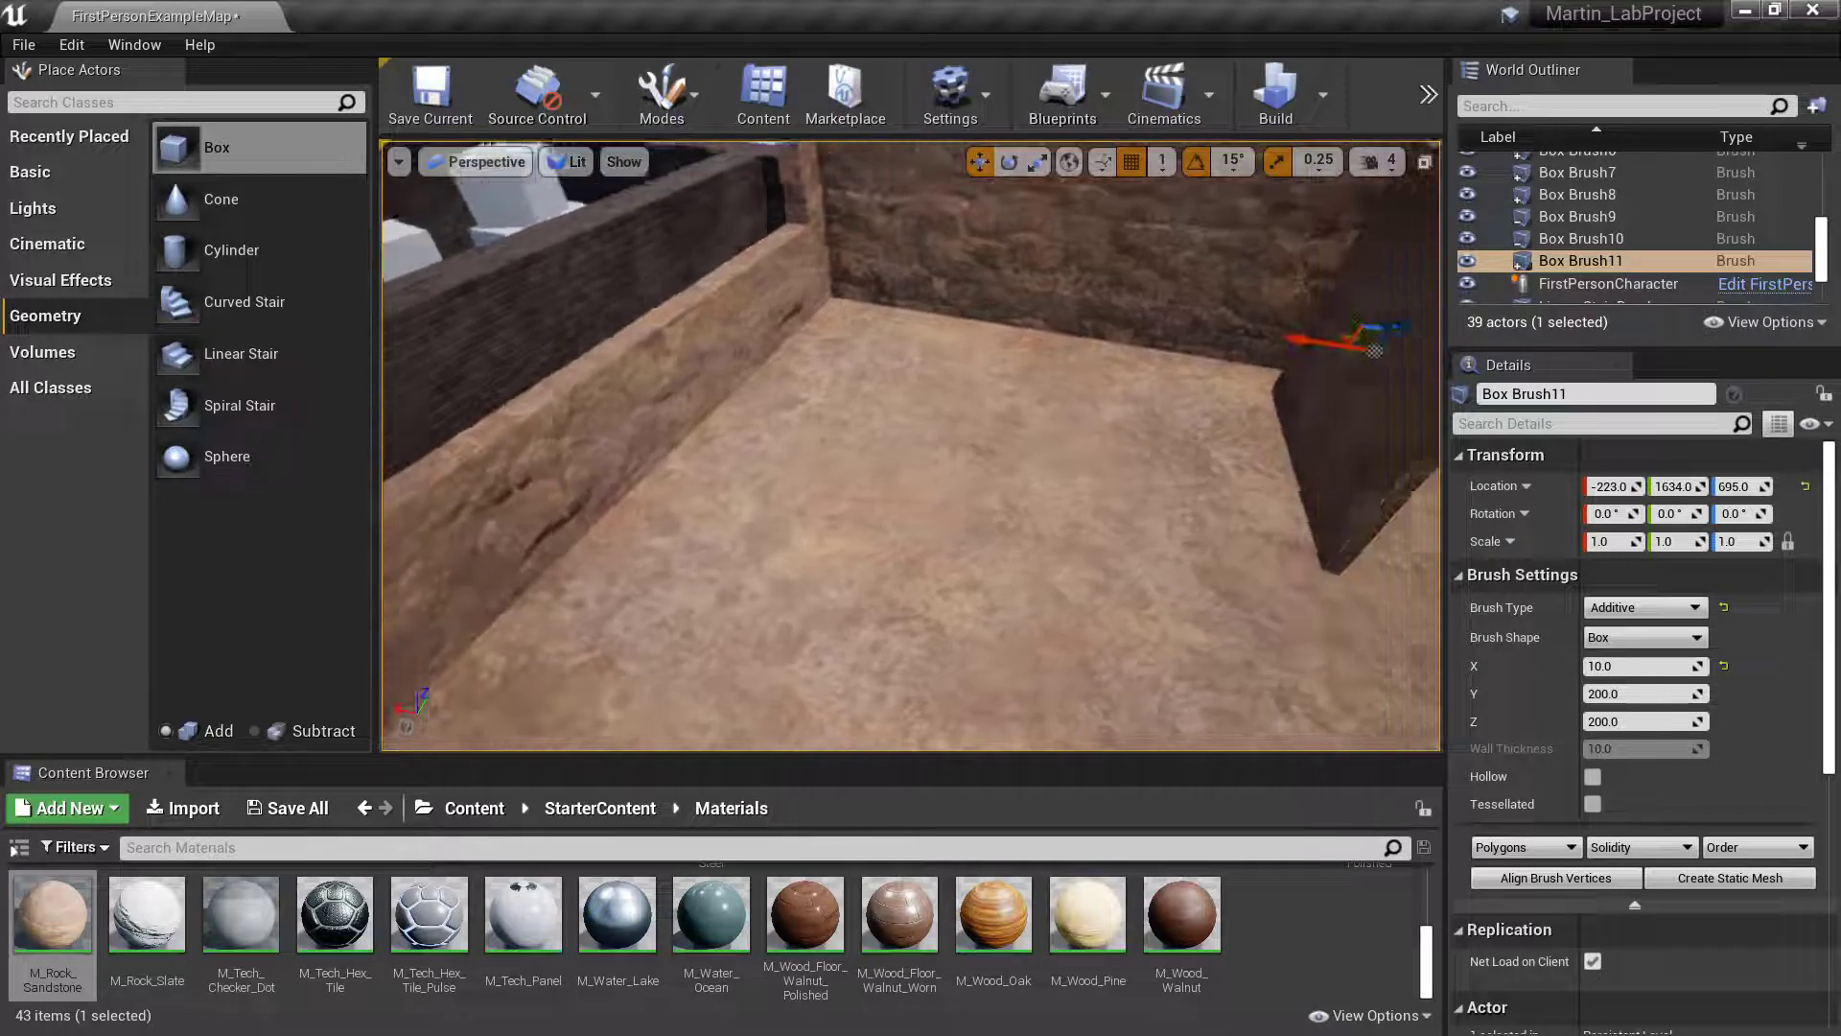
{"action": "mouse_move", "coordinate": [1200, 464]}
{"action": "right_mouse_down"}
{"action": "mouse_move", "coordinate": [1276, 422]}
{"action": "mouse_move", "coordinate": [1174, 470]}
{"action": "right_mouse_up"}
{"action": "key", "text": "d"}
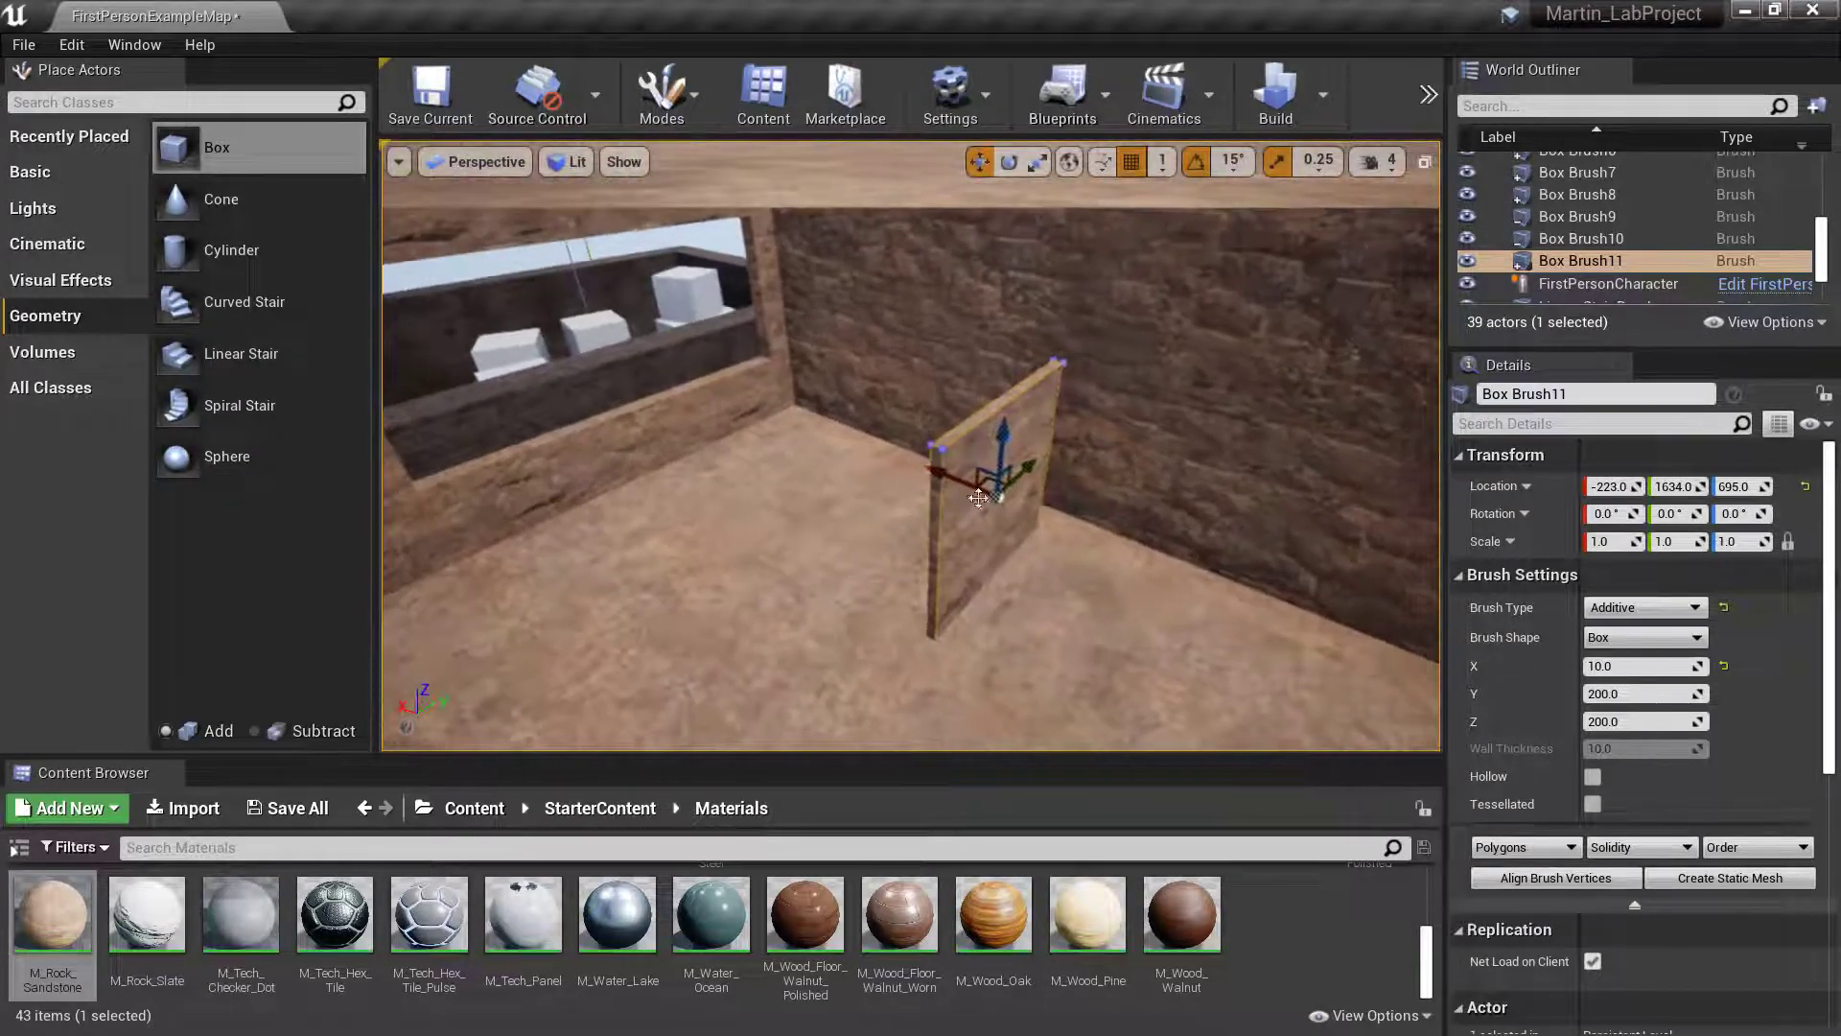
{"action": "left_click", "coordinate": [929, 524]}
{"action": "left_click", "coordinate": [1037, 505]}
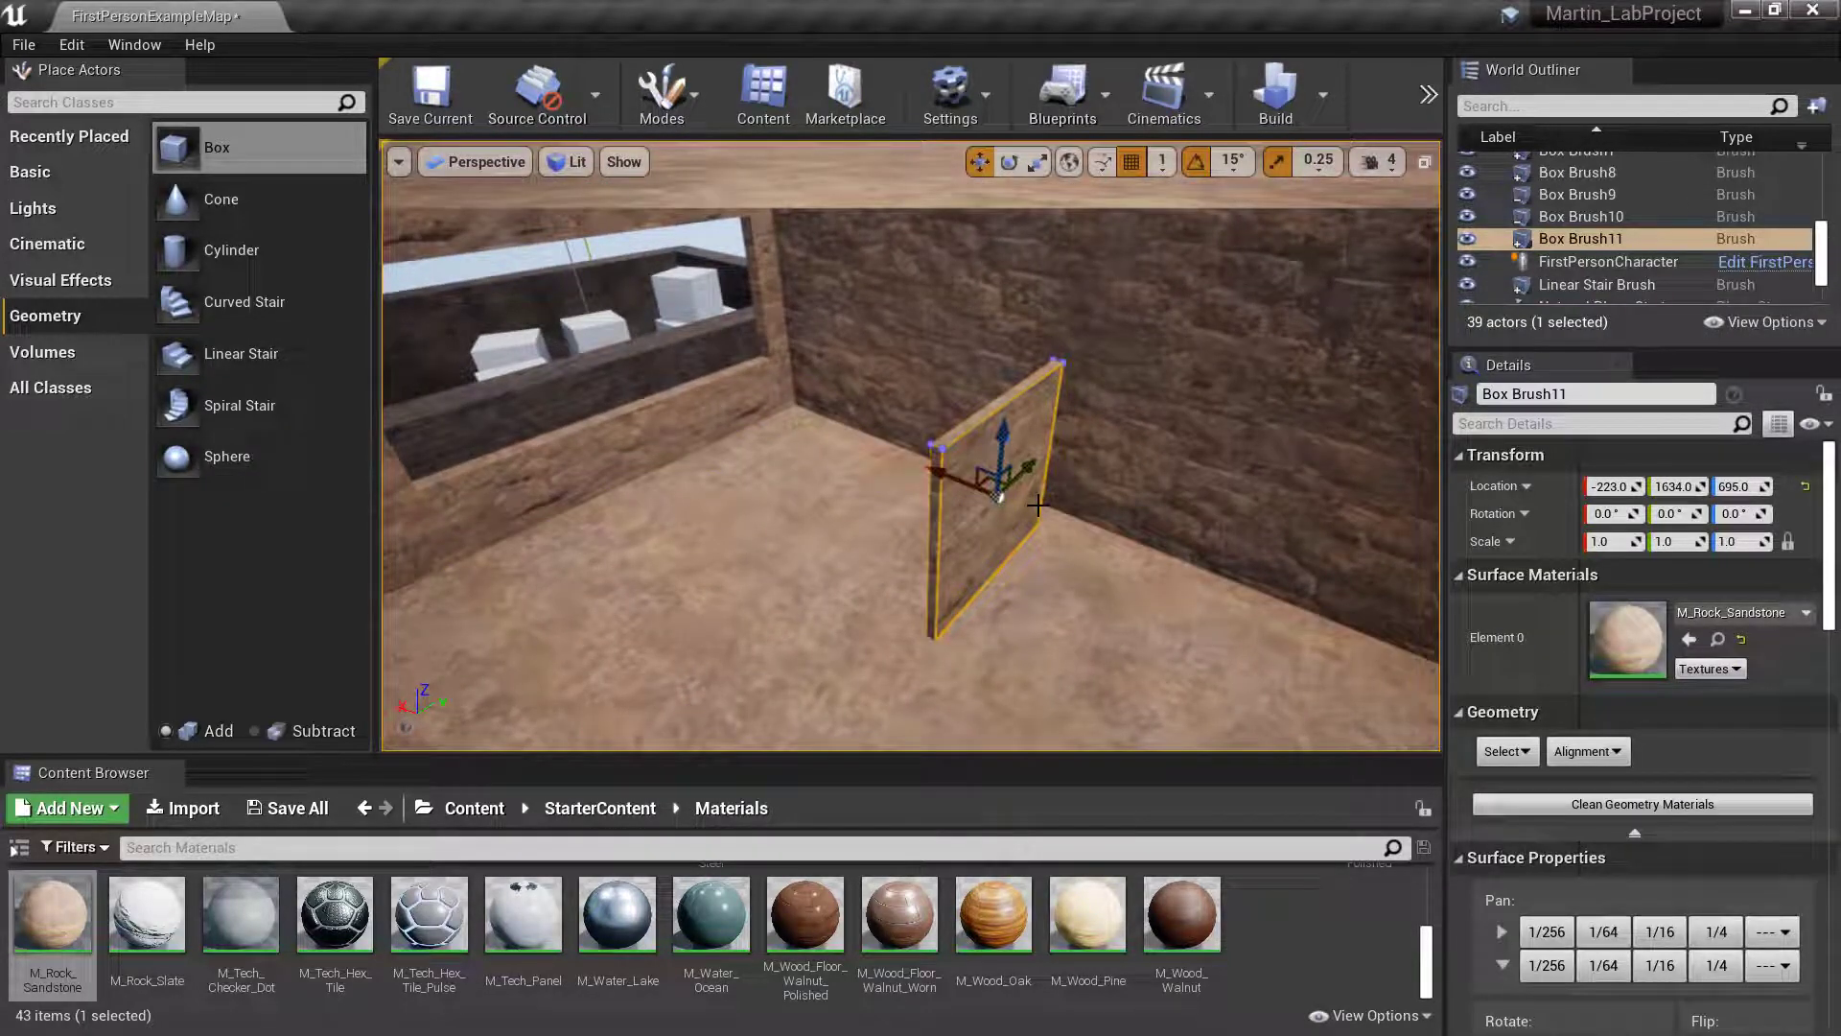
{"action": "key", "text": "Delete"}
- Select the subtractive window brush in the upper wall and duplicate it
{"action": "right_click_drag", "start_coordinate": [777, 539], "coordinate": [726, 416]}
{"action": "key", "text": "w"}
{"action": "left_click", "coordinate": [992, 398]}
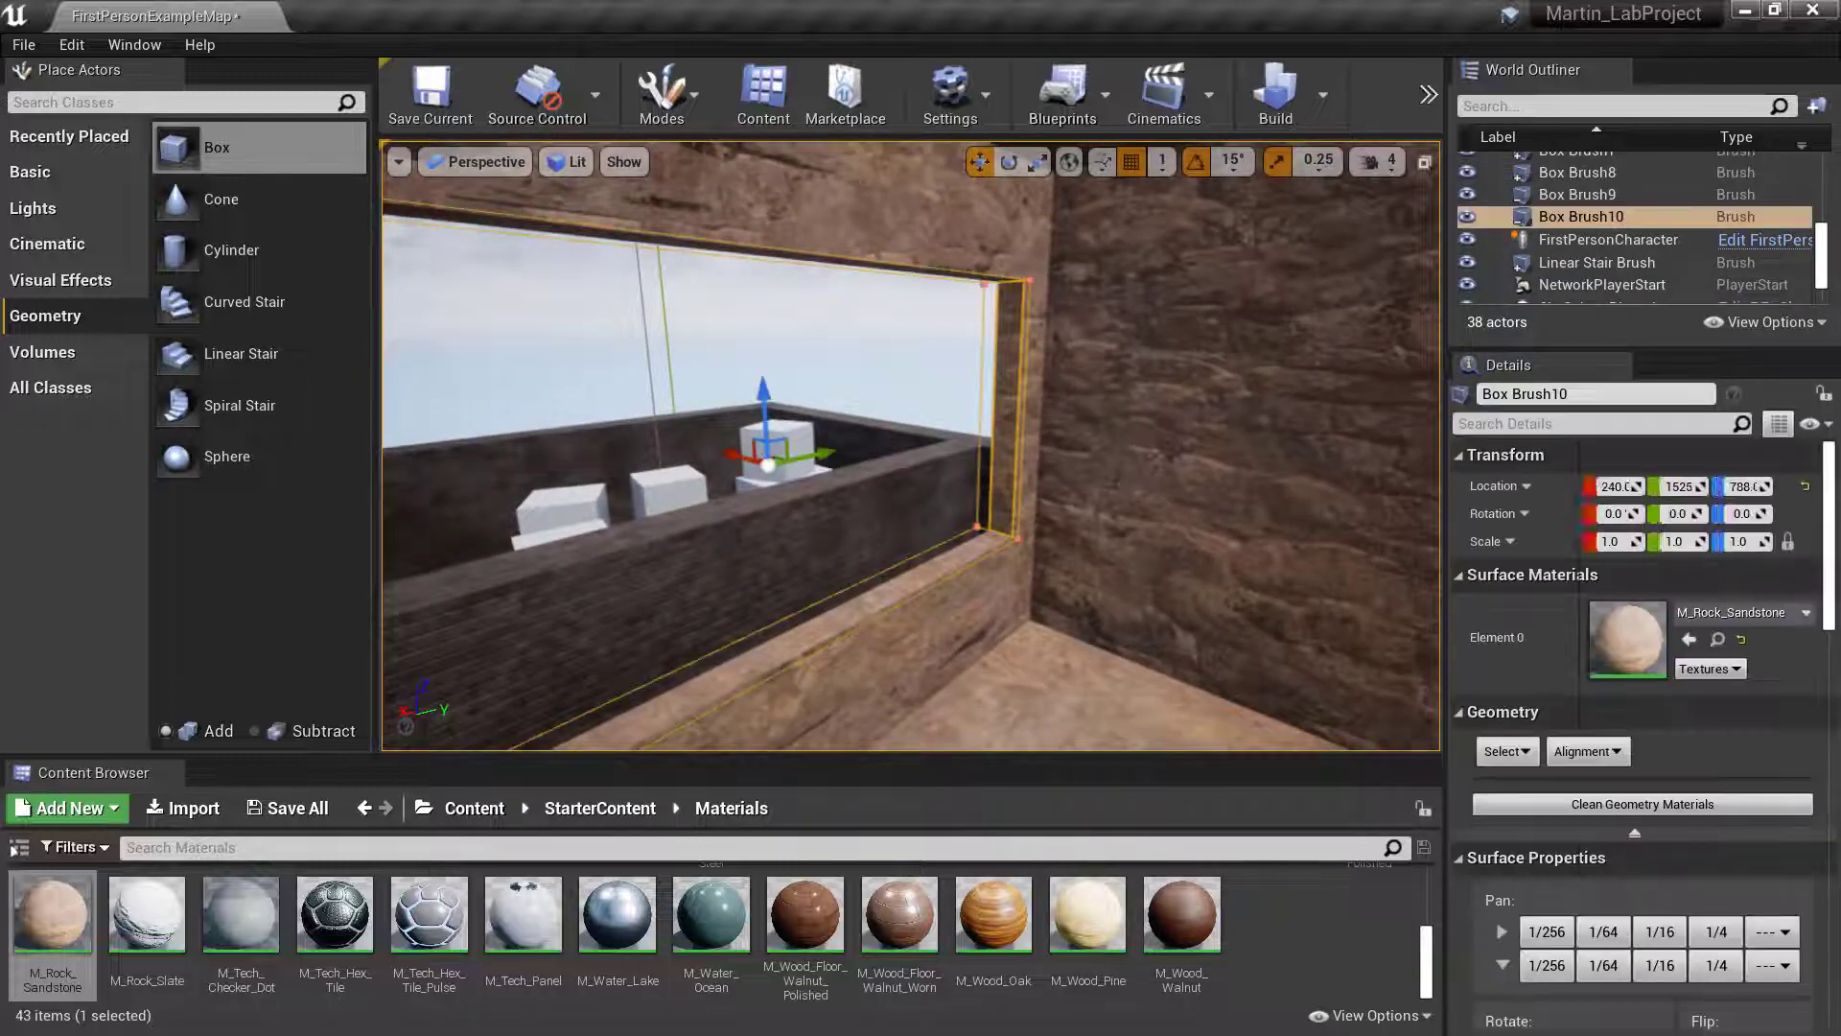
{"action": "right_click", "coordinate": [1590, 215]}
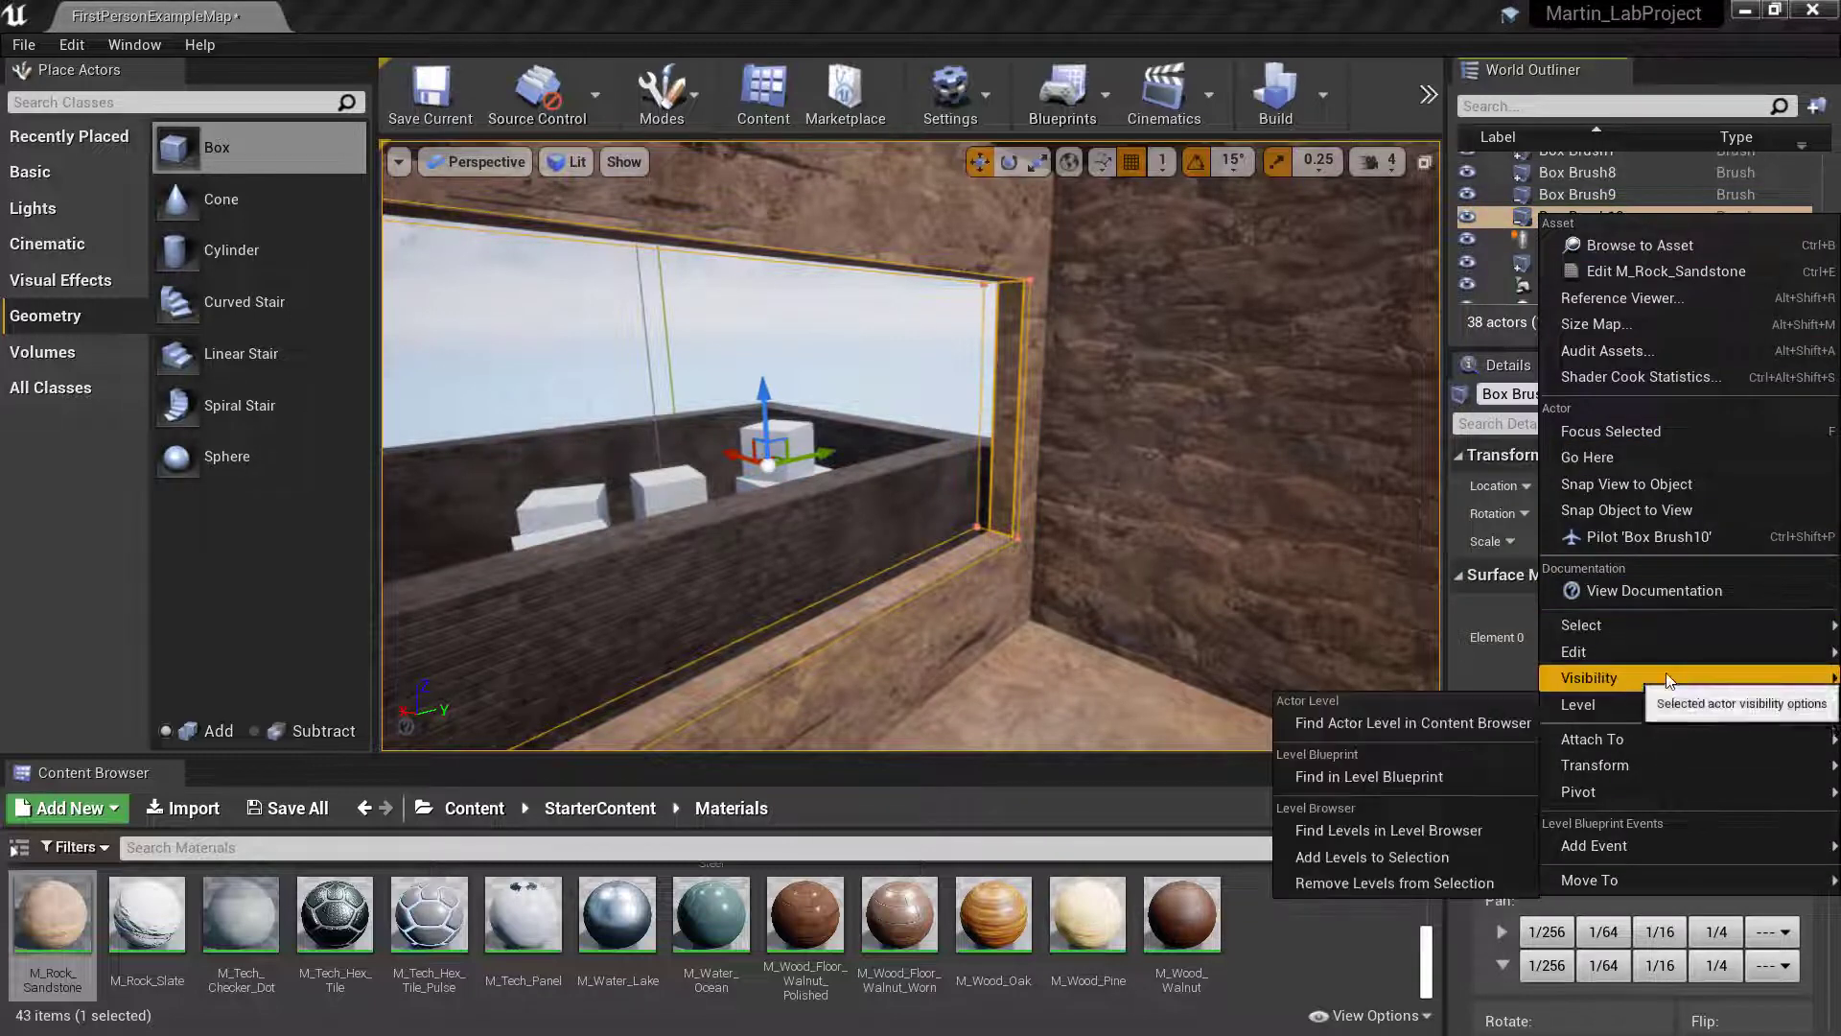
{"action": "mouse_move", "coordinate": [1648, 660]}
{"action": "left_click", "coordinate": [1504, 730]}
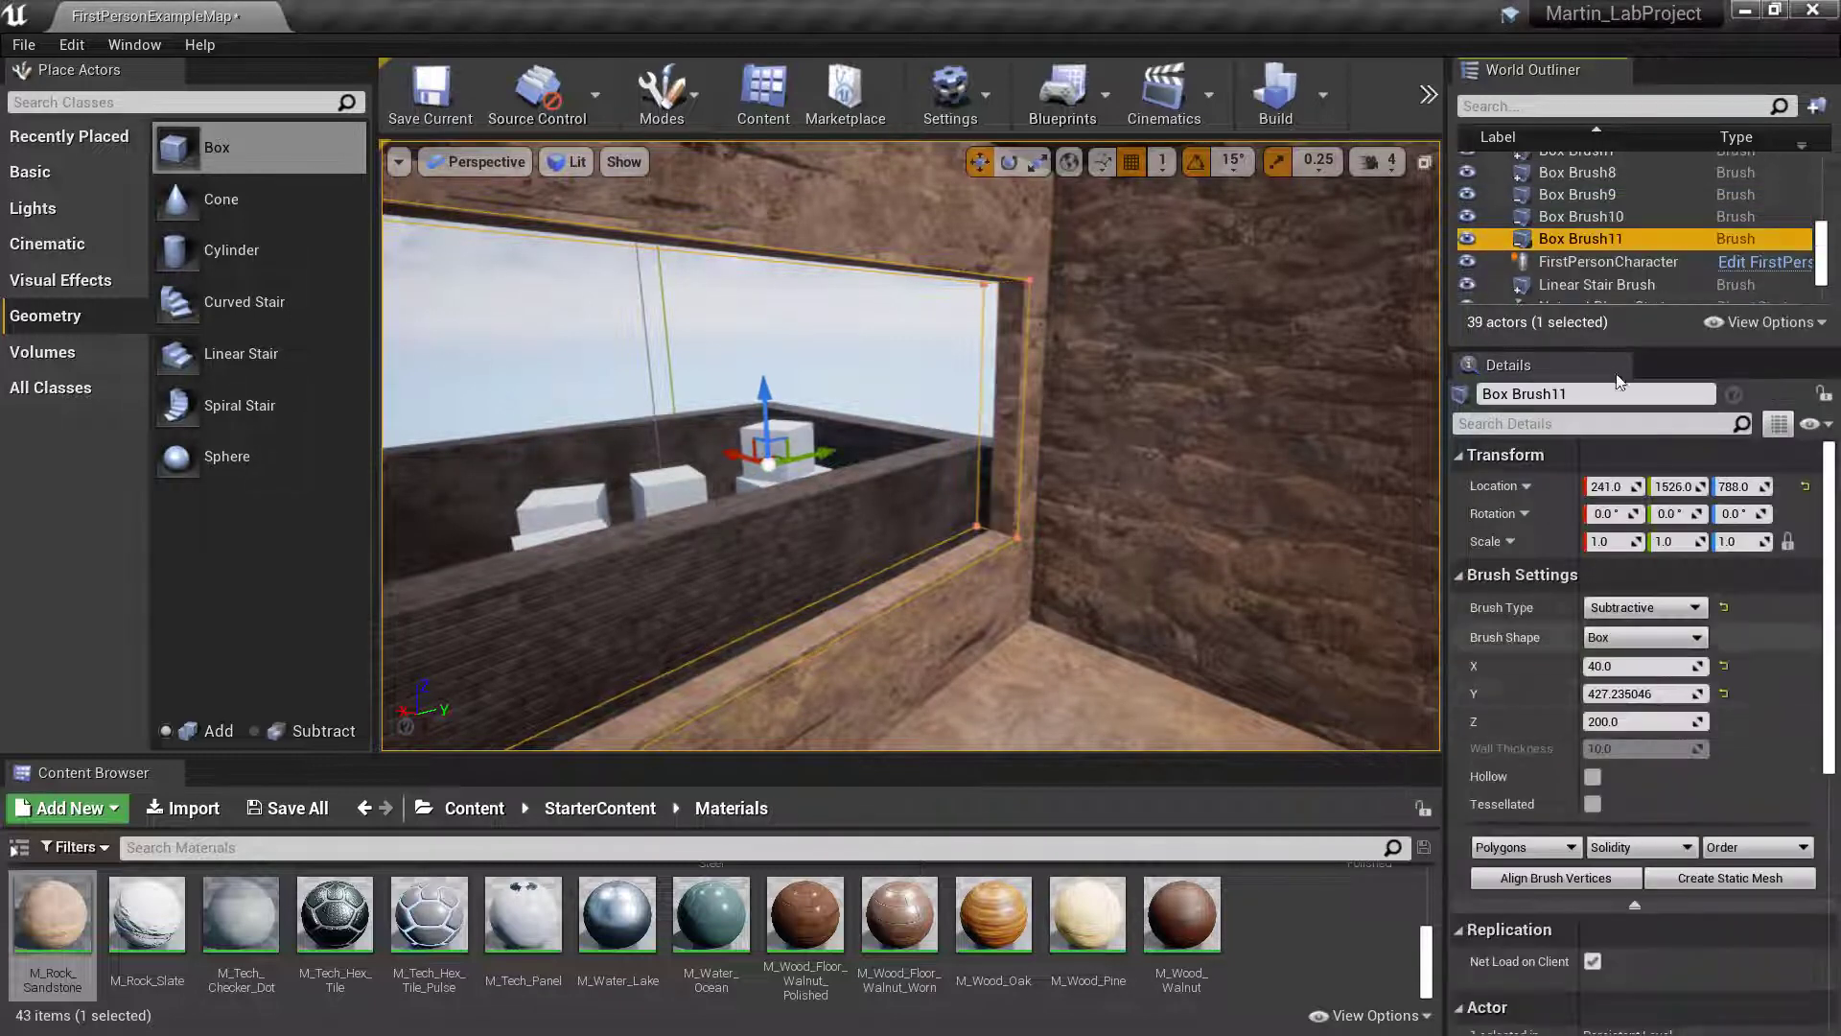
- Make the duplicated window brush additive and set its X size to 20
{"action": "left_click", "coordinate": [1643, 607]}
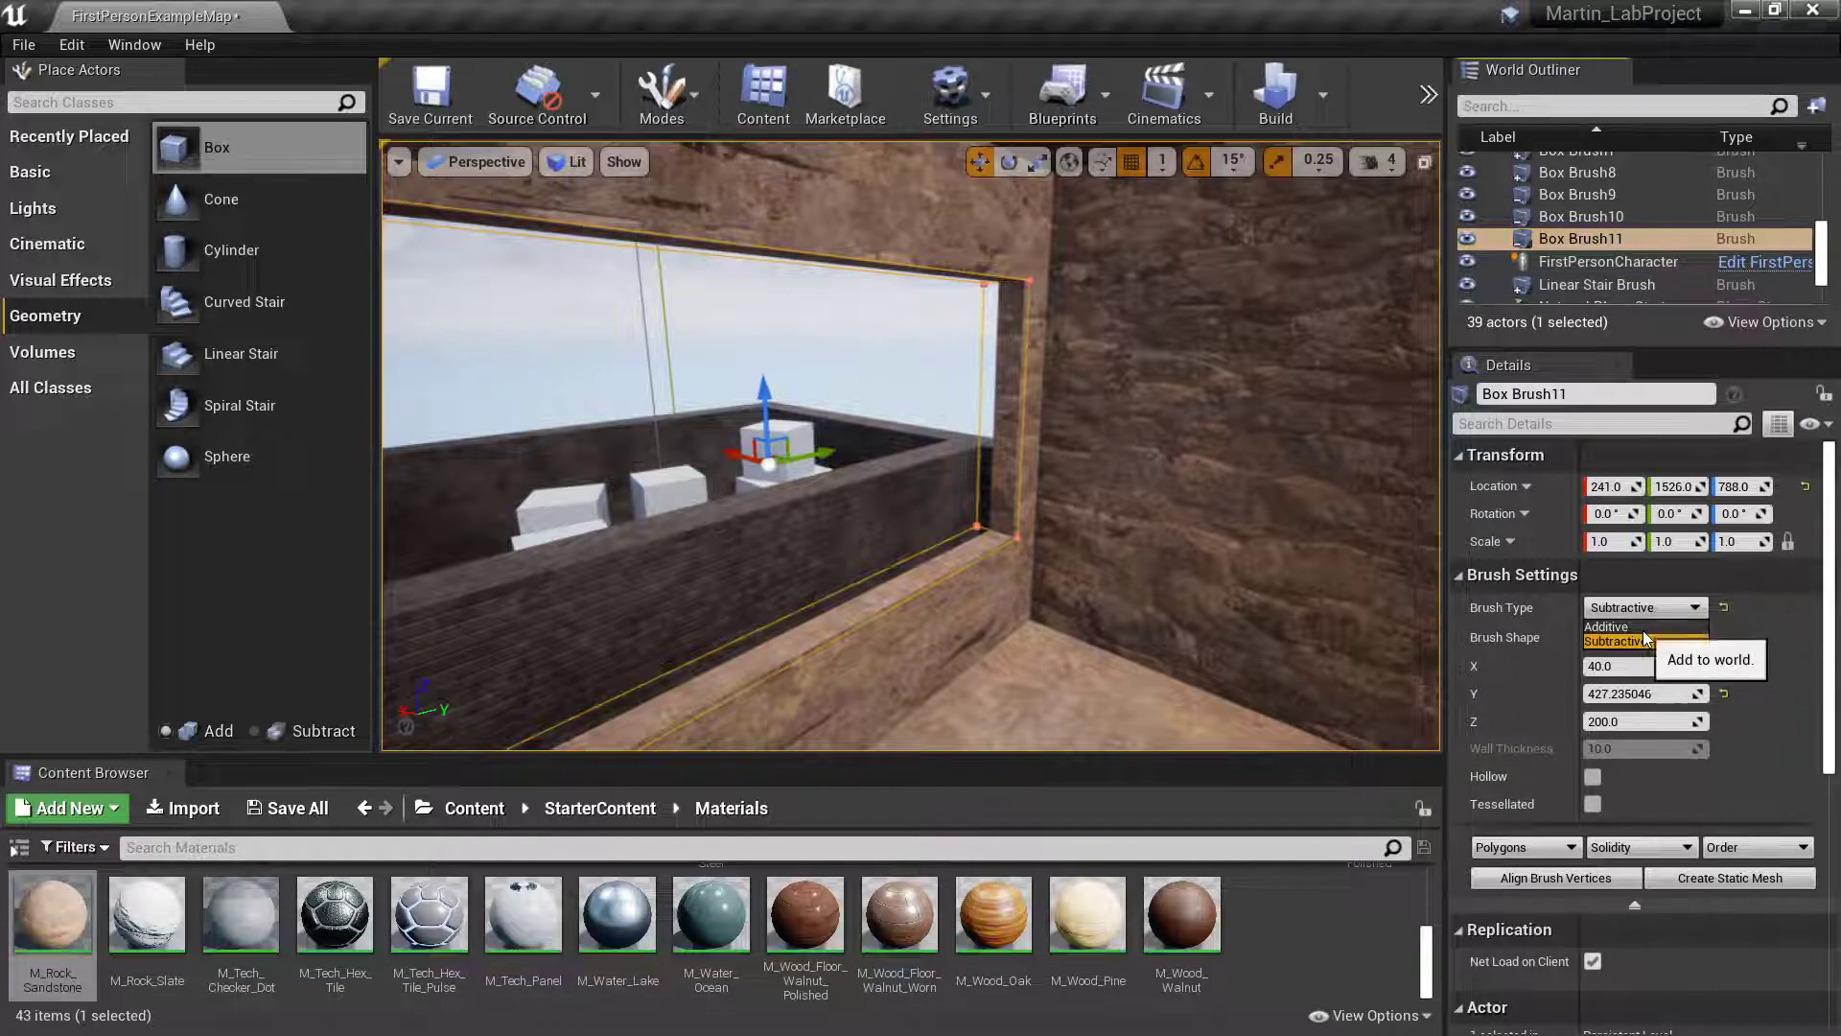
{"action": "left_click", "coordinate": [1642, 627]}
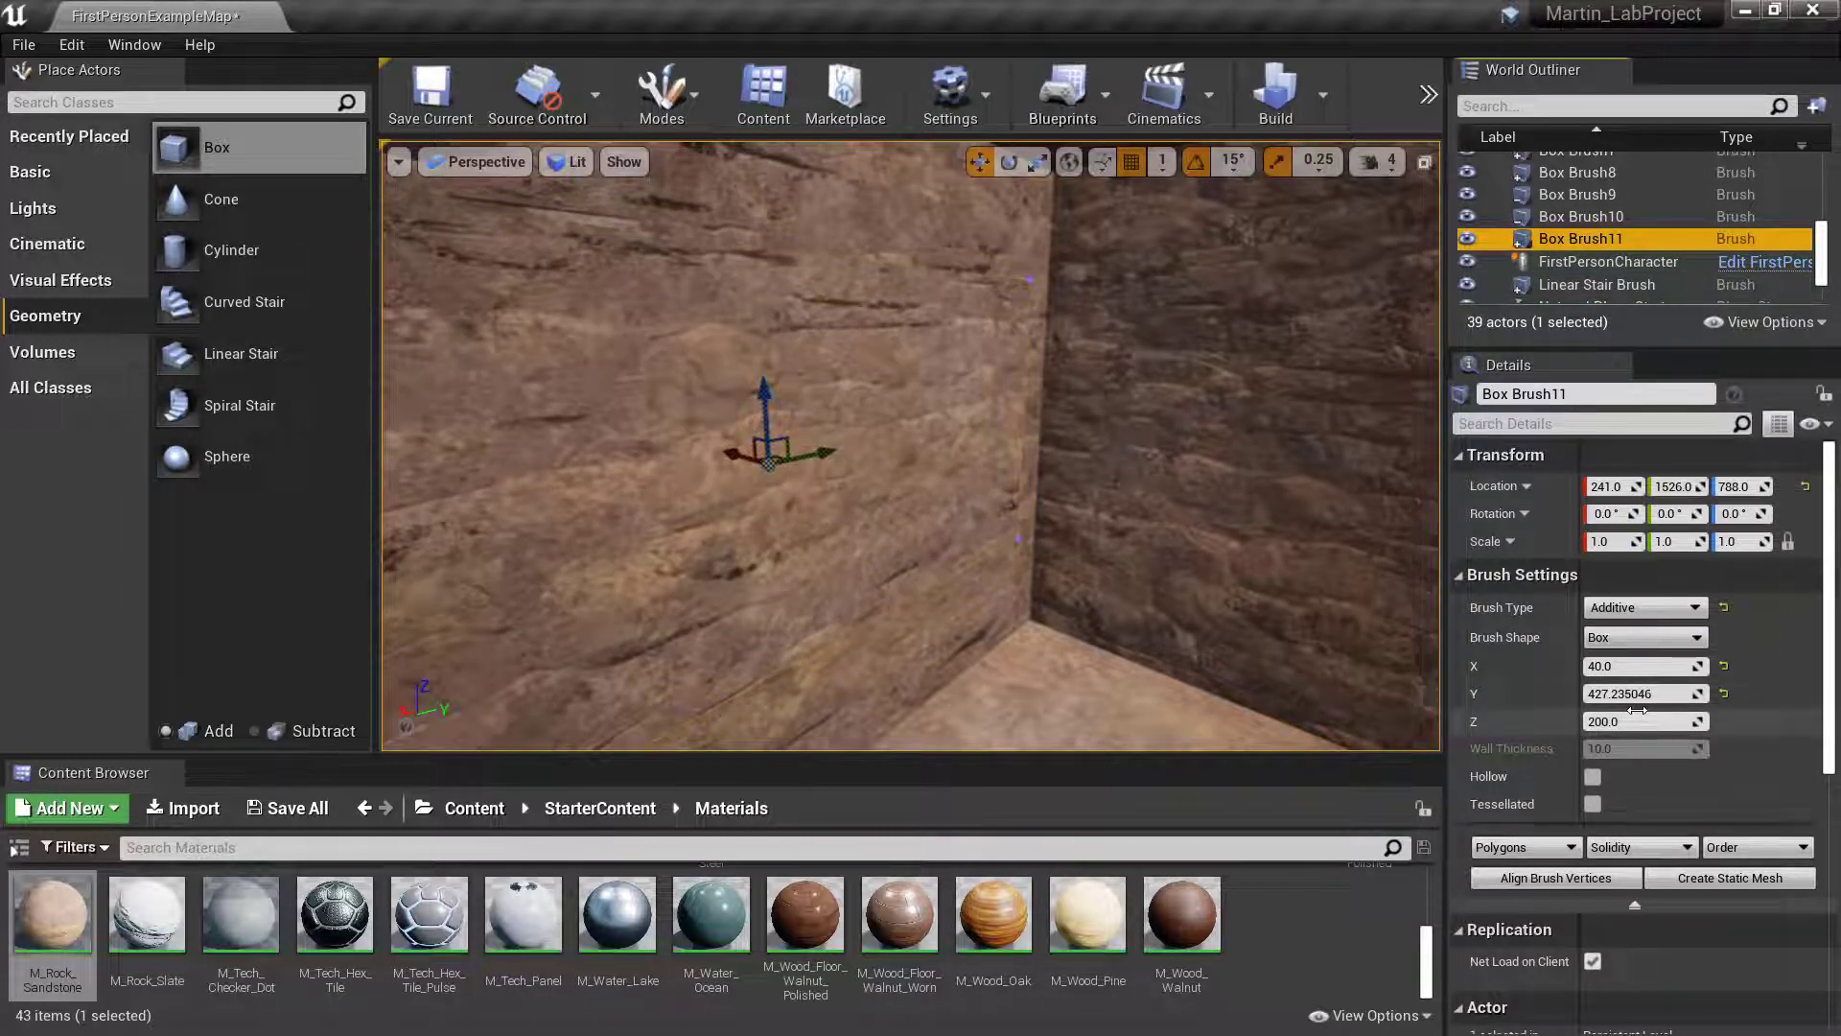
{"action": "left_click", "coordinate": [1643, 669]}
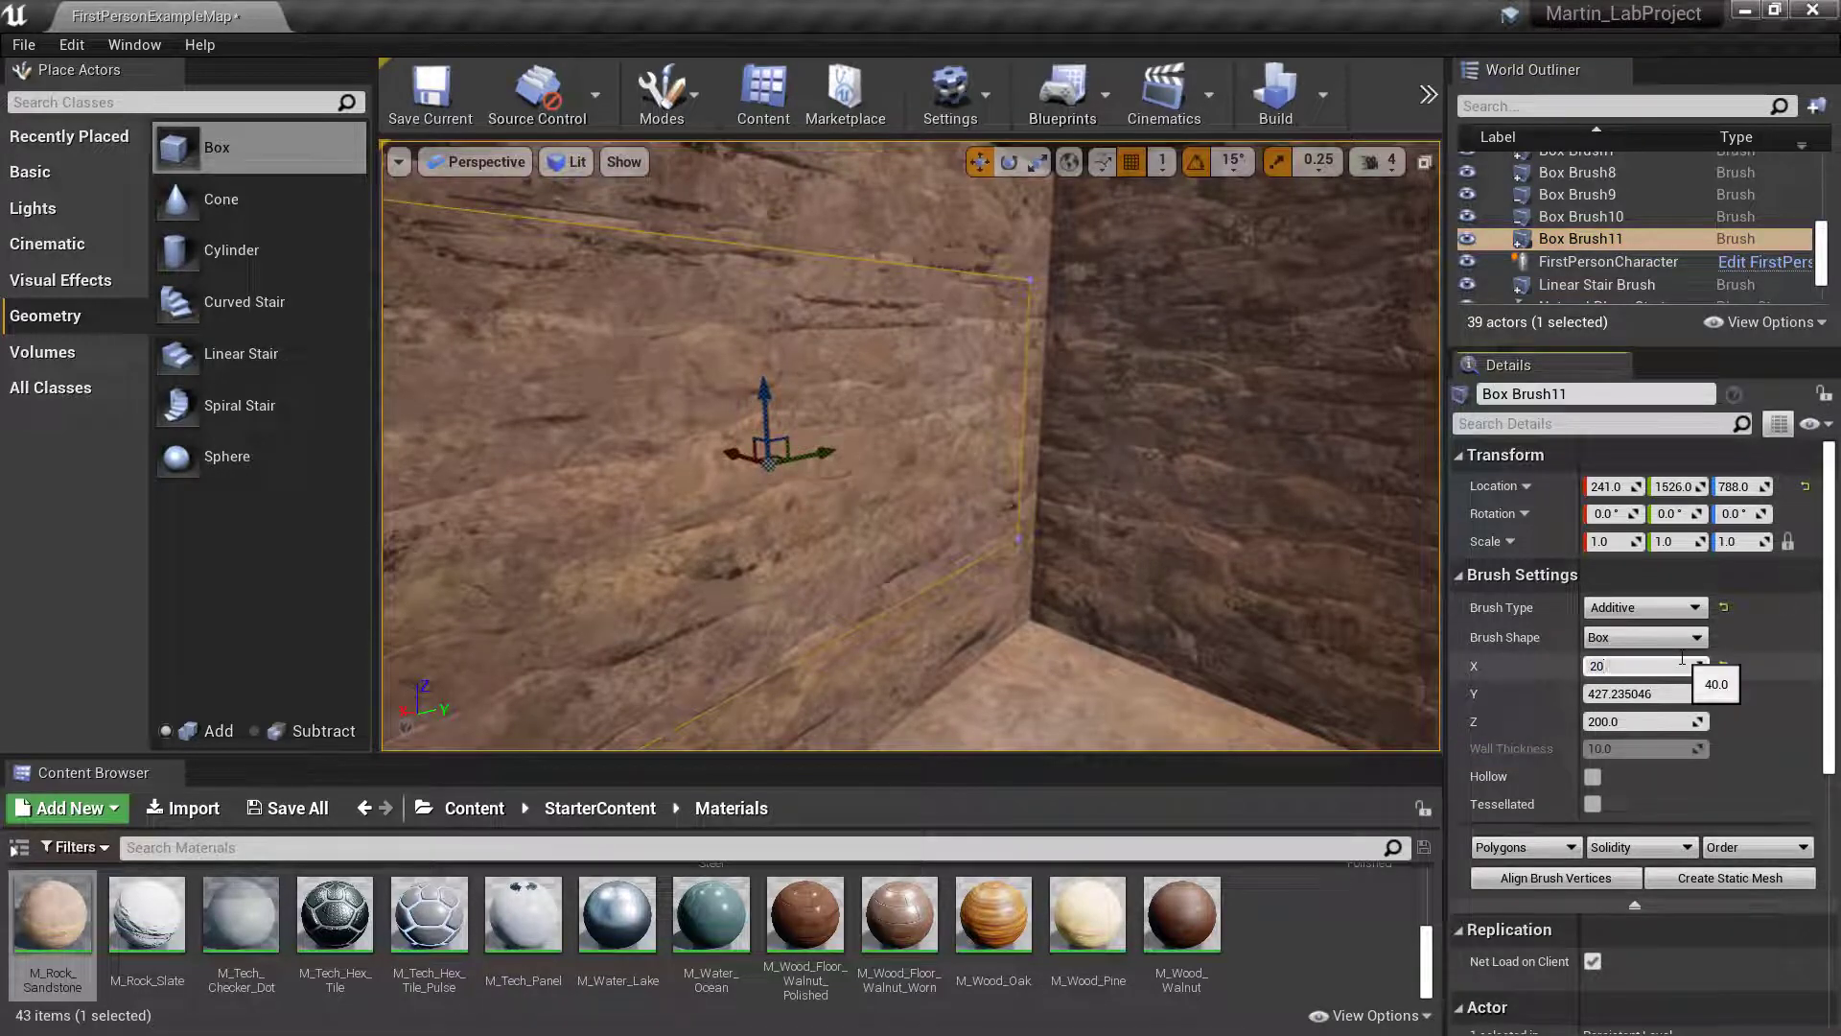
{"action": "key", "text": "Return"}
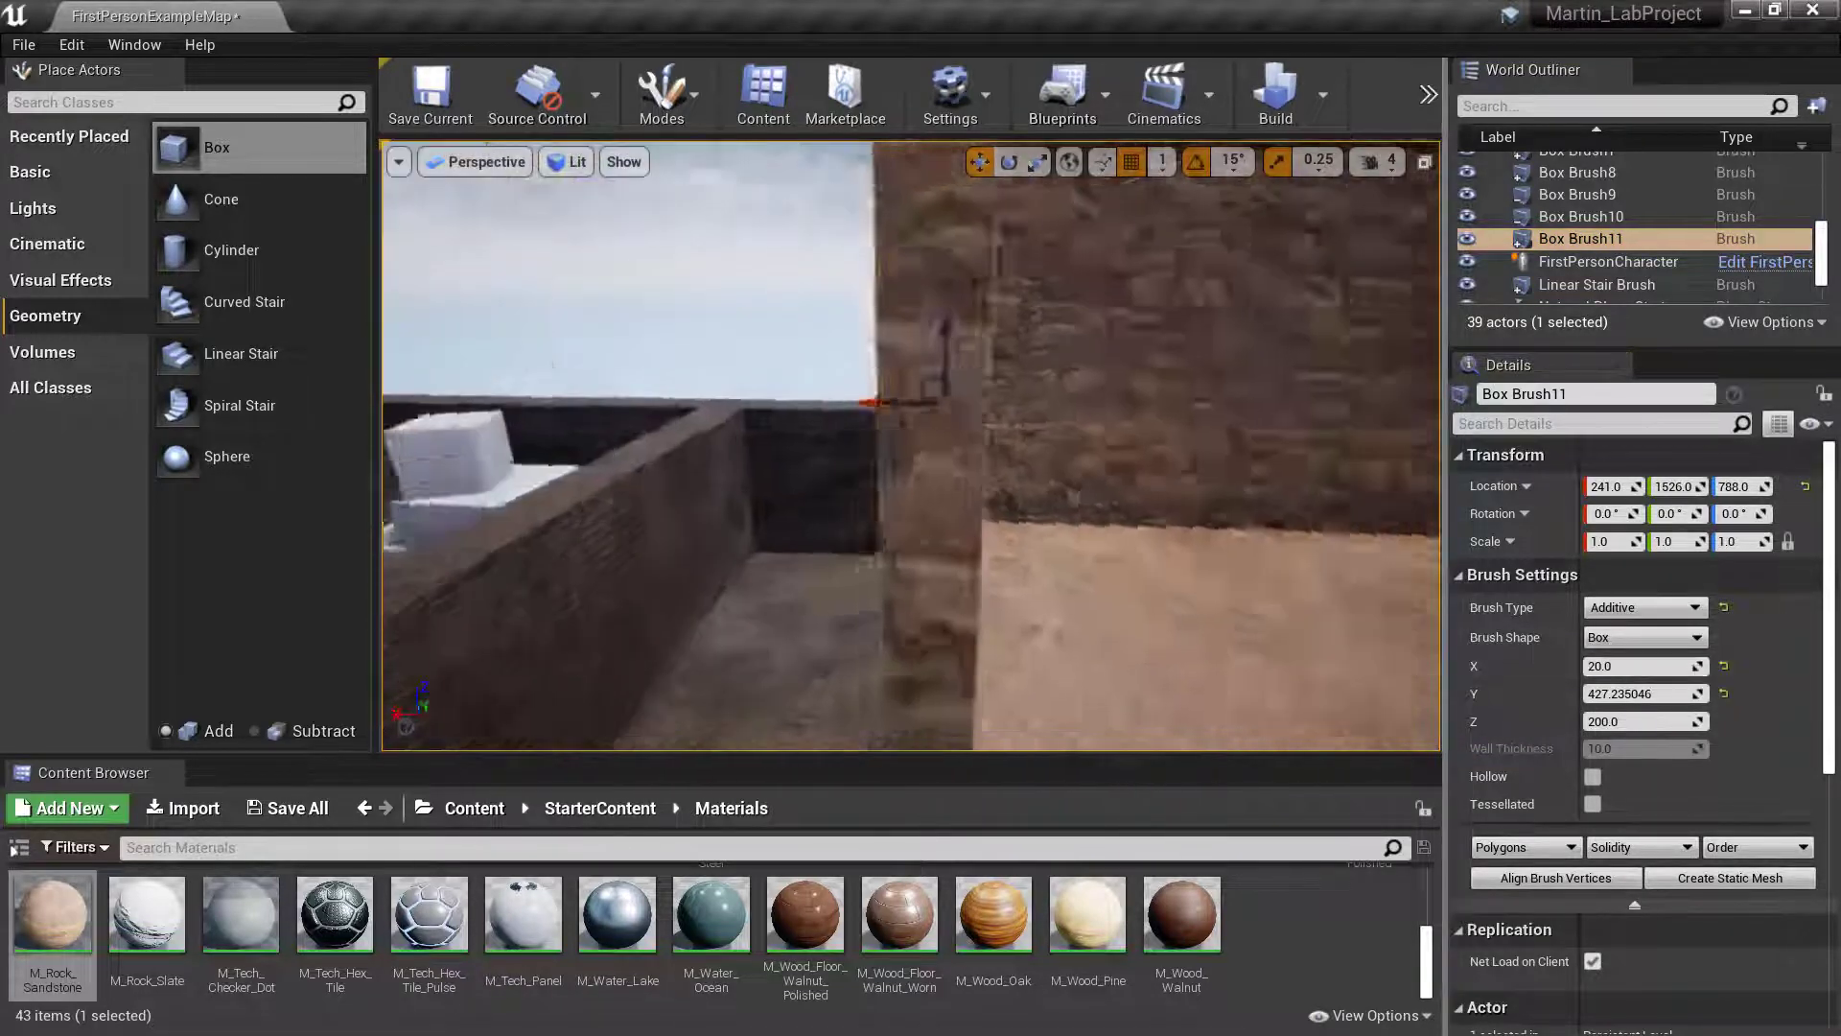
- Apply the M_Glass material to the interior face of the window's additive brush
{"action": "mouse_move", "coordinate": [911, 446]}
{"action": "right_mouse_down"}
{"action": "mouse_move", "coordinate": [969, 451]}
{"action": "mouse_move", "coordinate": [767, 460]}
{"action": "mouse_move", "coordinate": [815, 449]}
{"action": "mouse_move", "coordinate": [827, 489]}
{"action": "mouse_move", "coordinate": [957, 485]}
{"action": "right_mouse_up"}
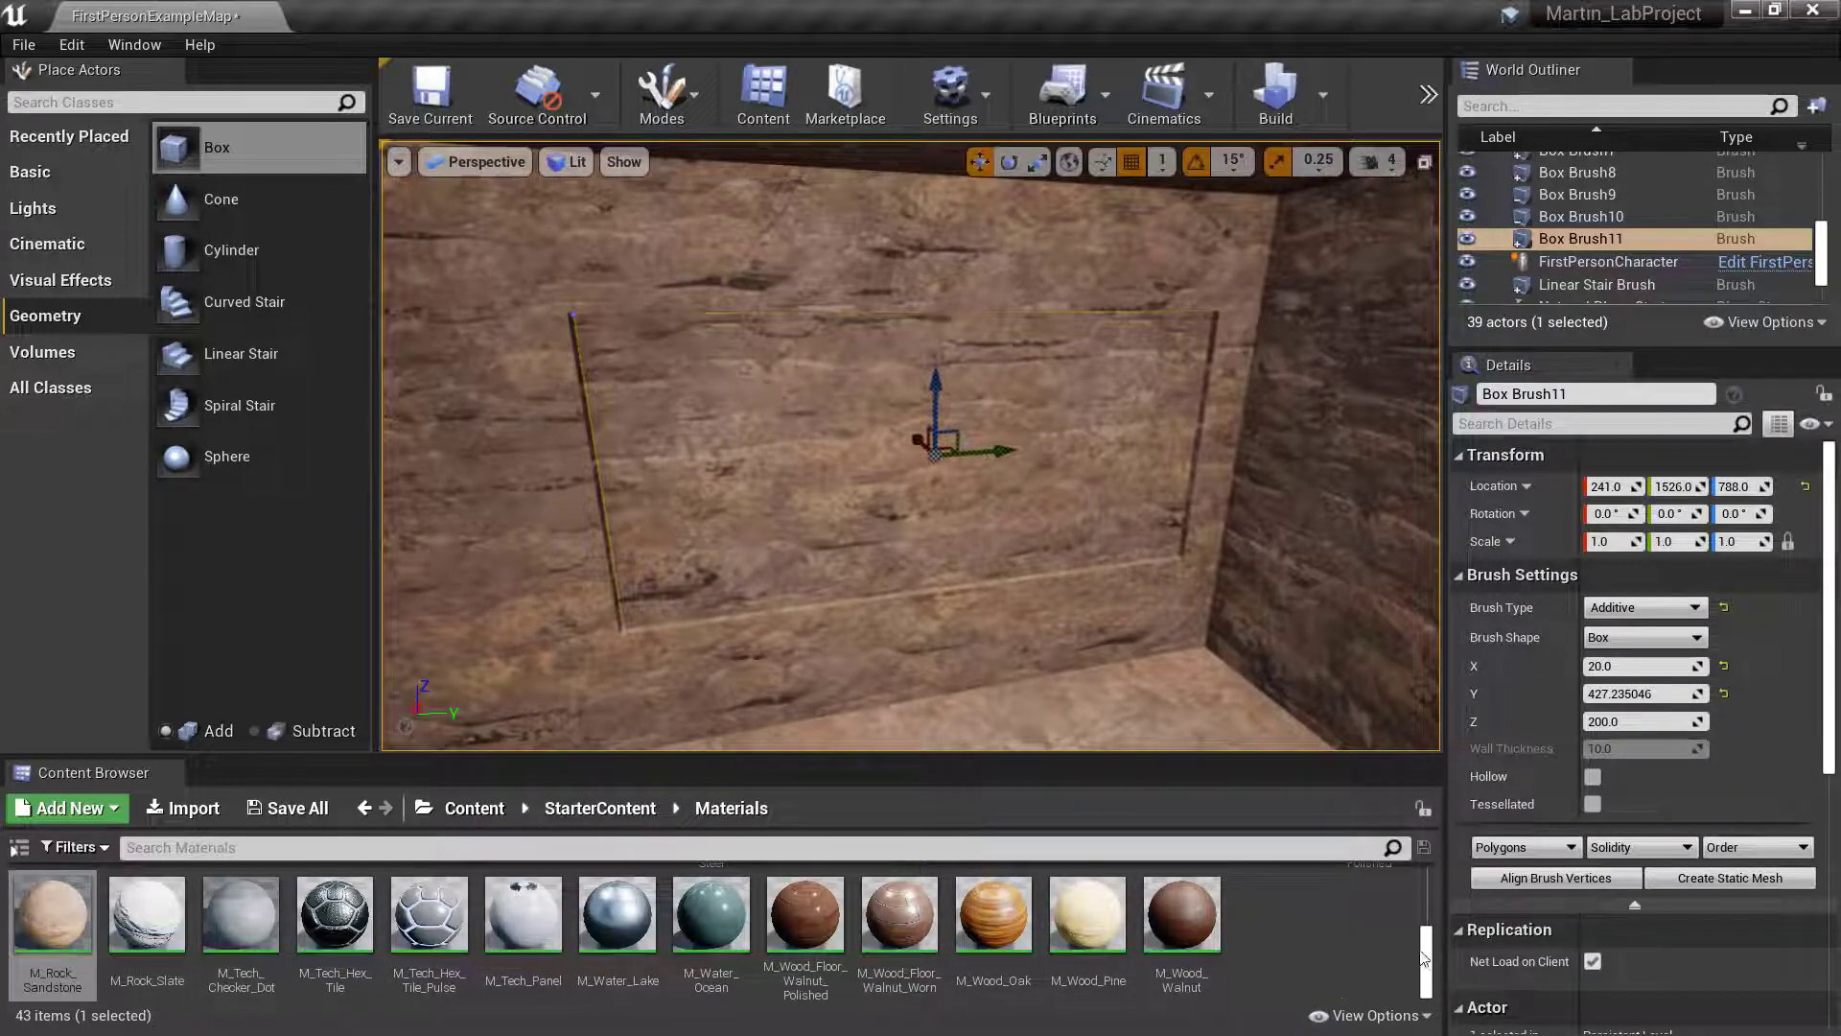
{"action": "left_click_drag", "start_coordinate": [1424, 959], "coordinate": [1424, 938]}
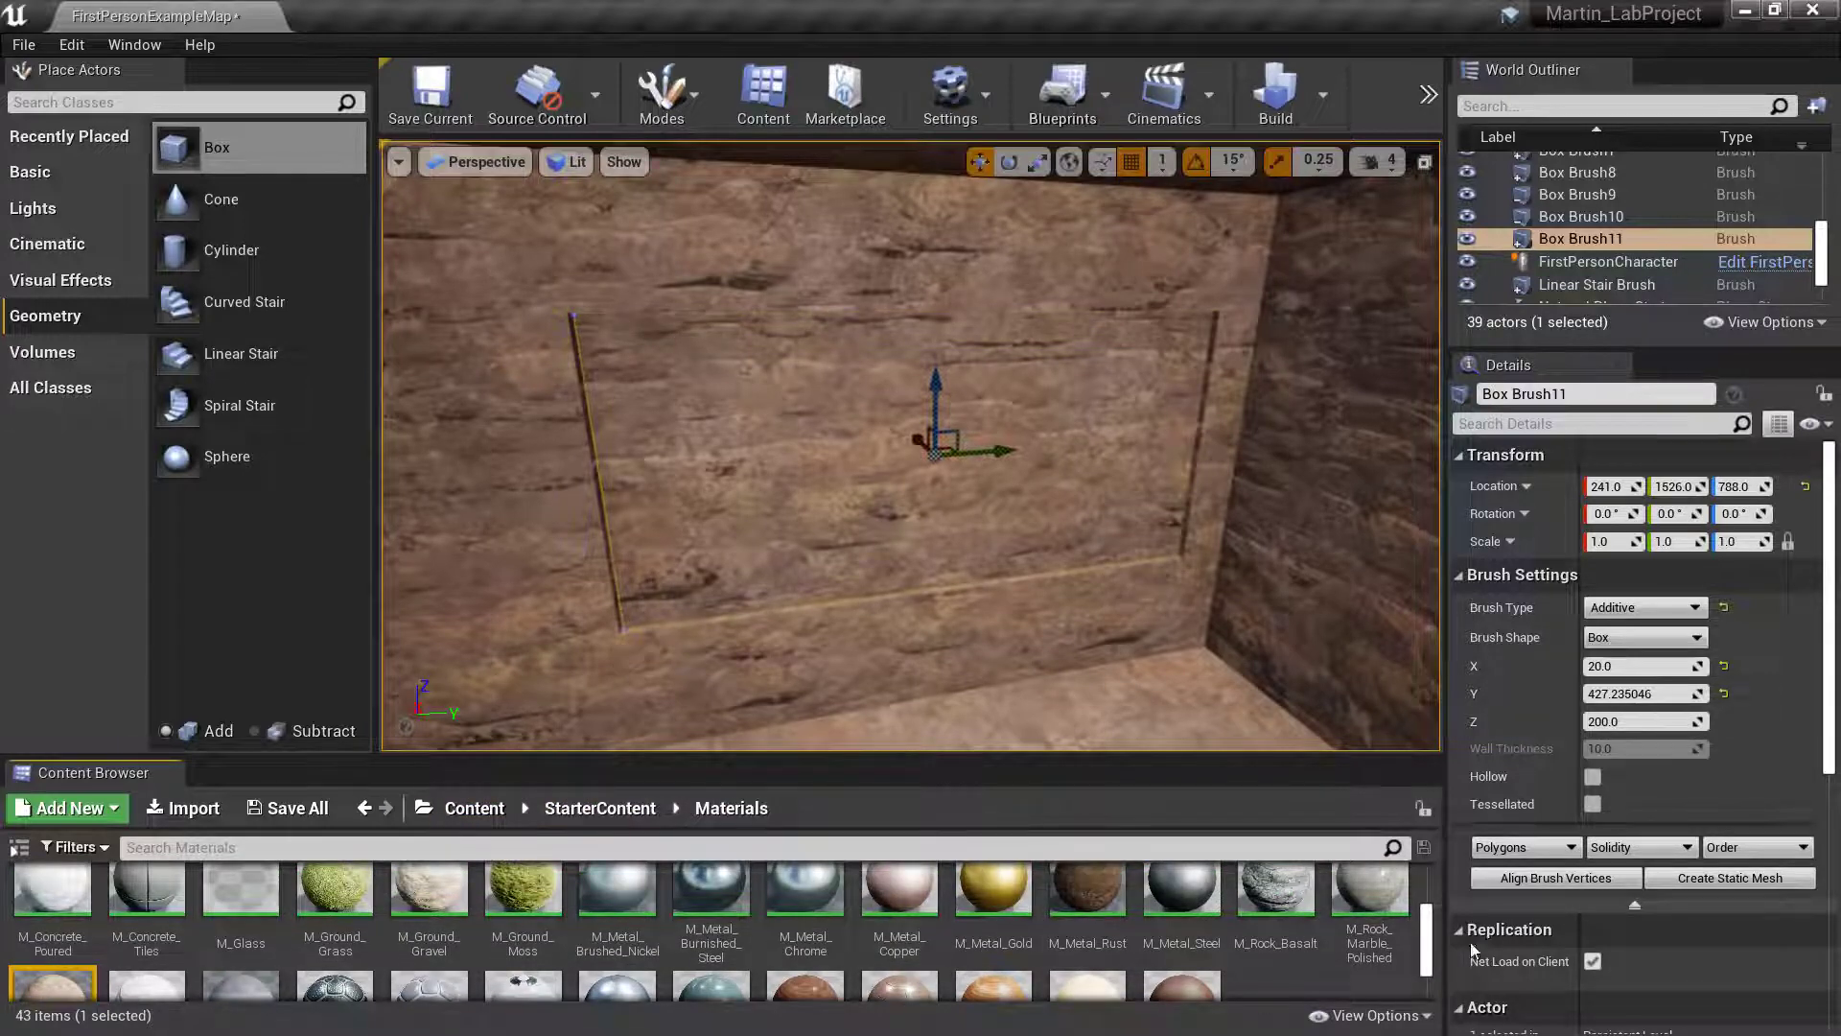
{"action": "left_click_drag", "start_coordinate": [1432, 943], "coordinate": [1434, 901]}
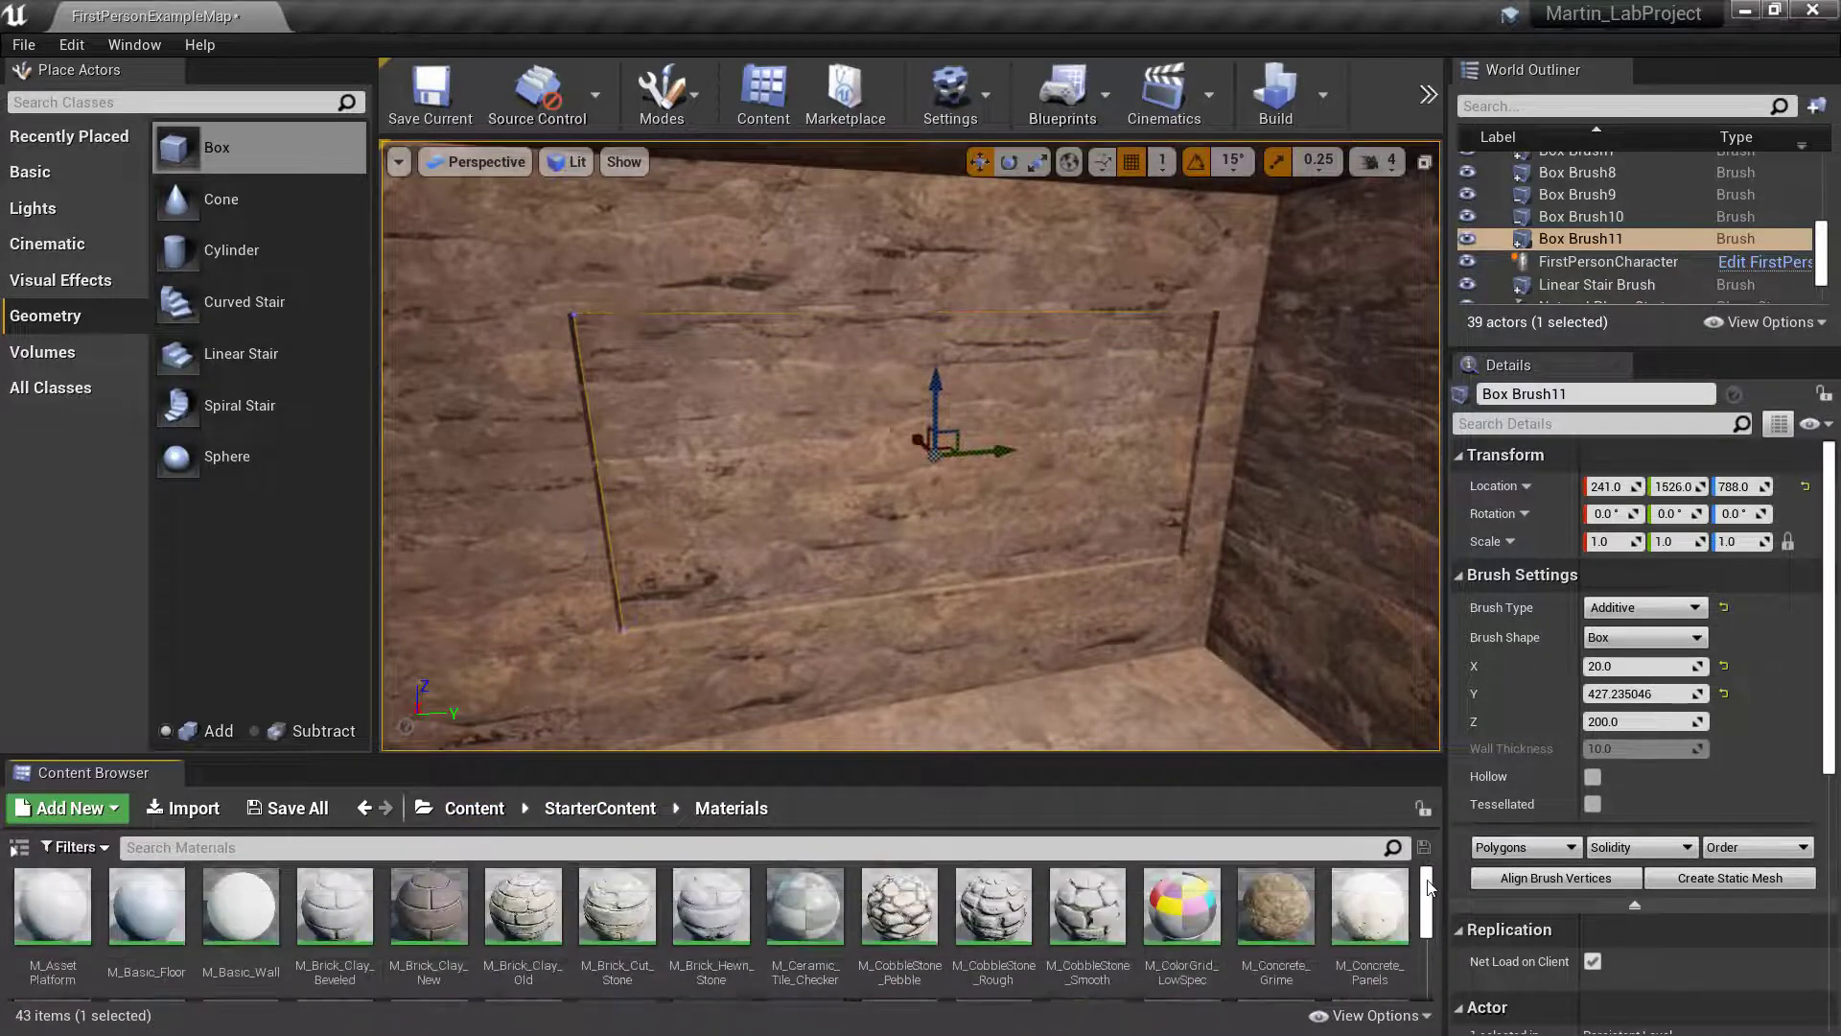
{"action": "scroll", "coordinate": [1064, 959], "scroll_direction": "down", "scroll_amount": 1}
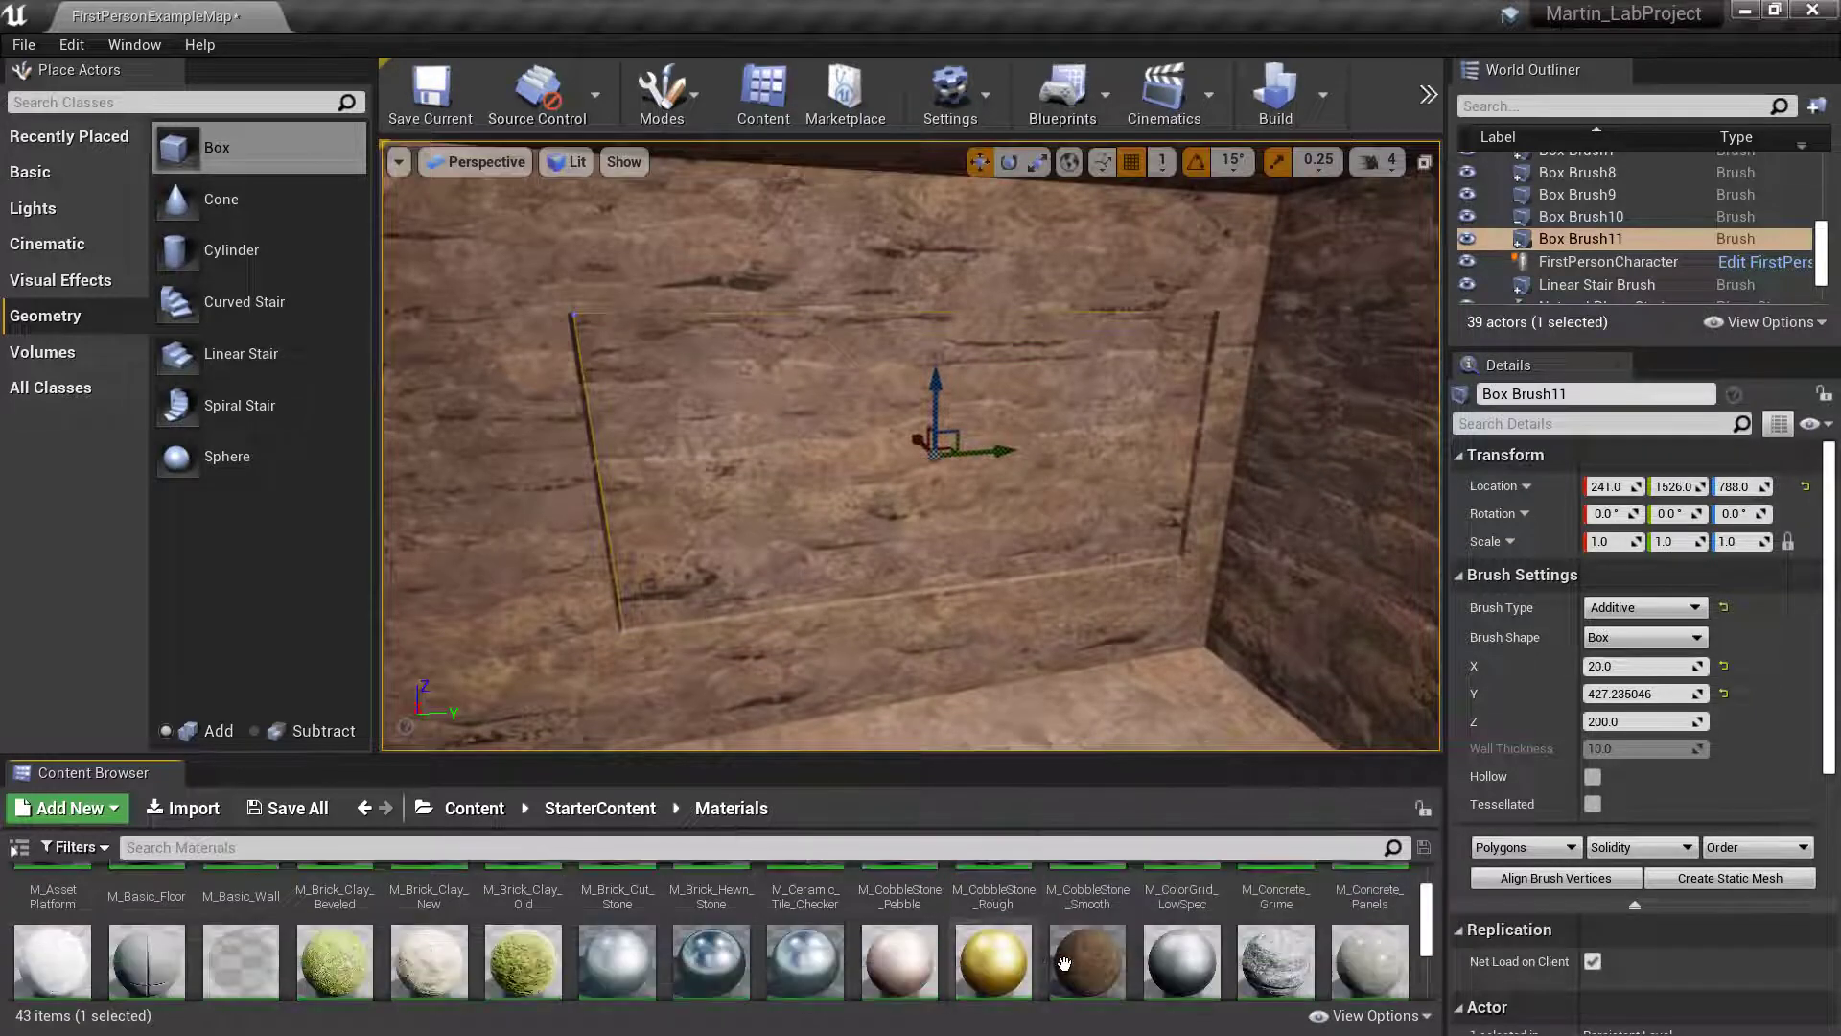
{"action": "scroll", "coordinate": [1068, 963], "scroll_direction": "down", "scroll_amount": 1}
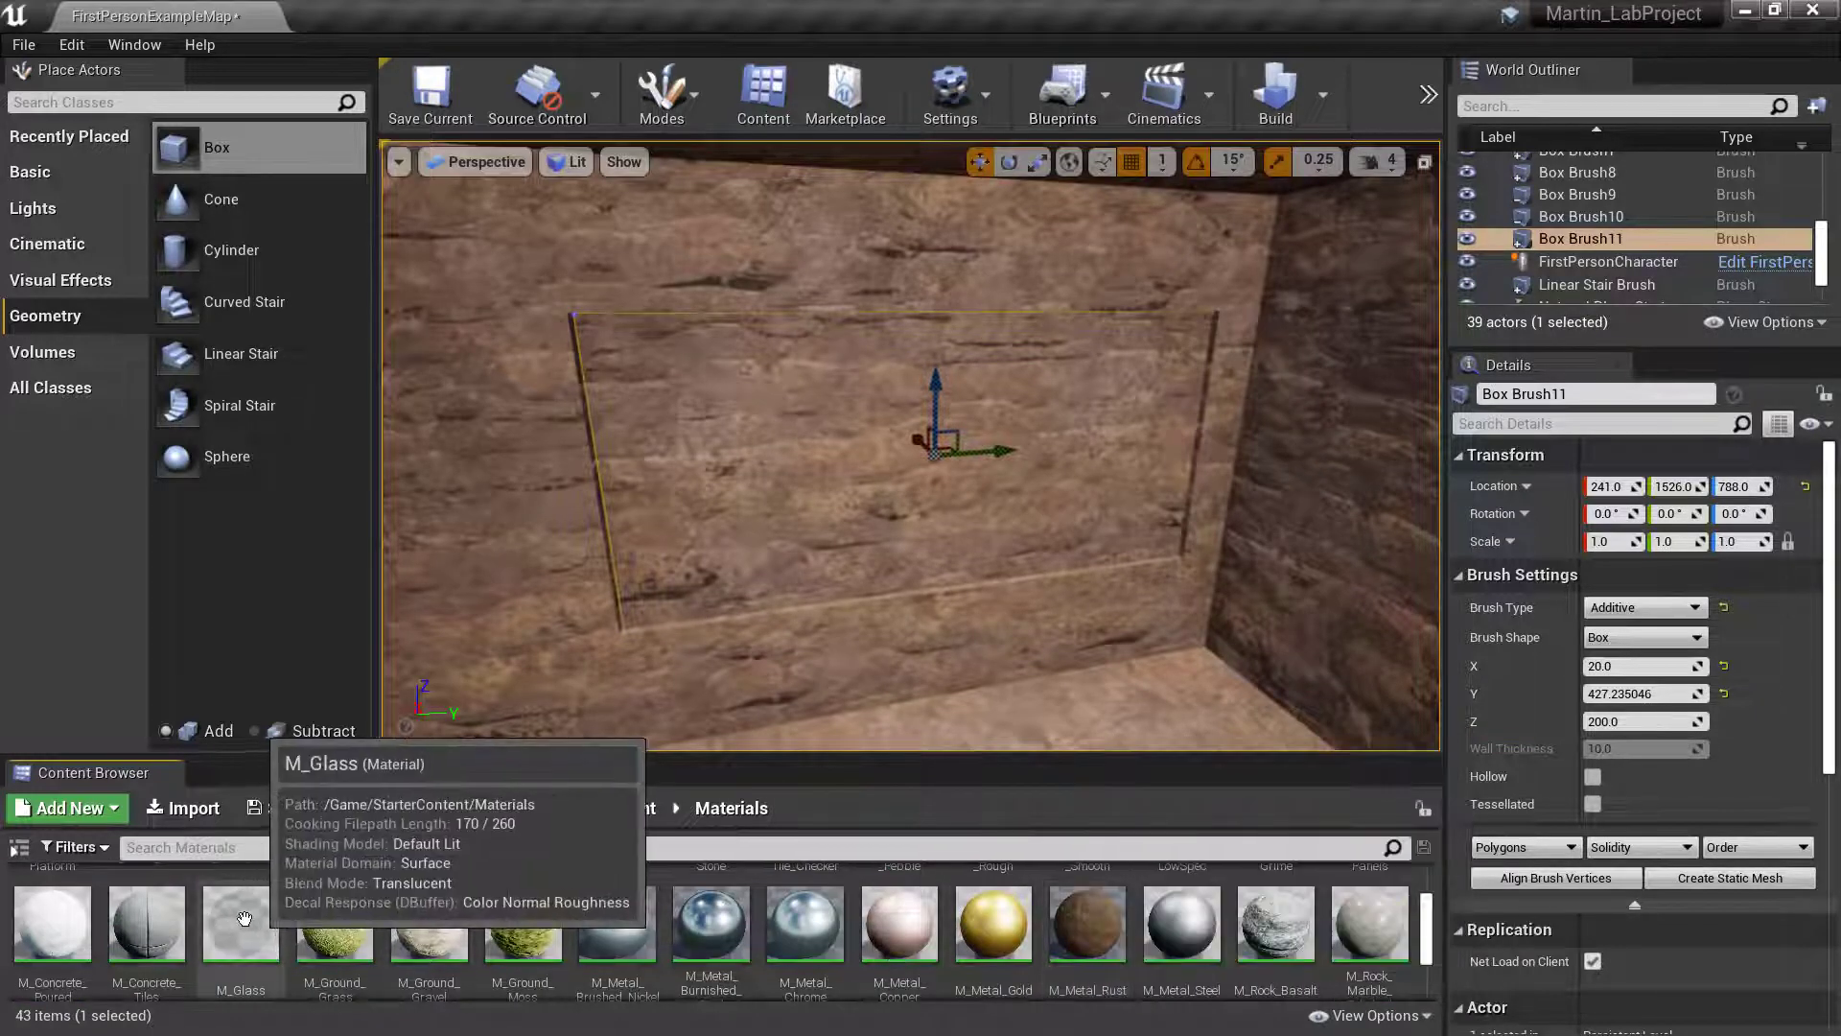
{"action": "mouse_move", "coordinate": [239, 931]}
{"action": "left_mouse_down"}
{"action": "mouse_move", "coordinate": [757, 484]}
{"action": "mouse_move", "coordinate": [1013, 554]}
{"action": "left_mouse_up"}
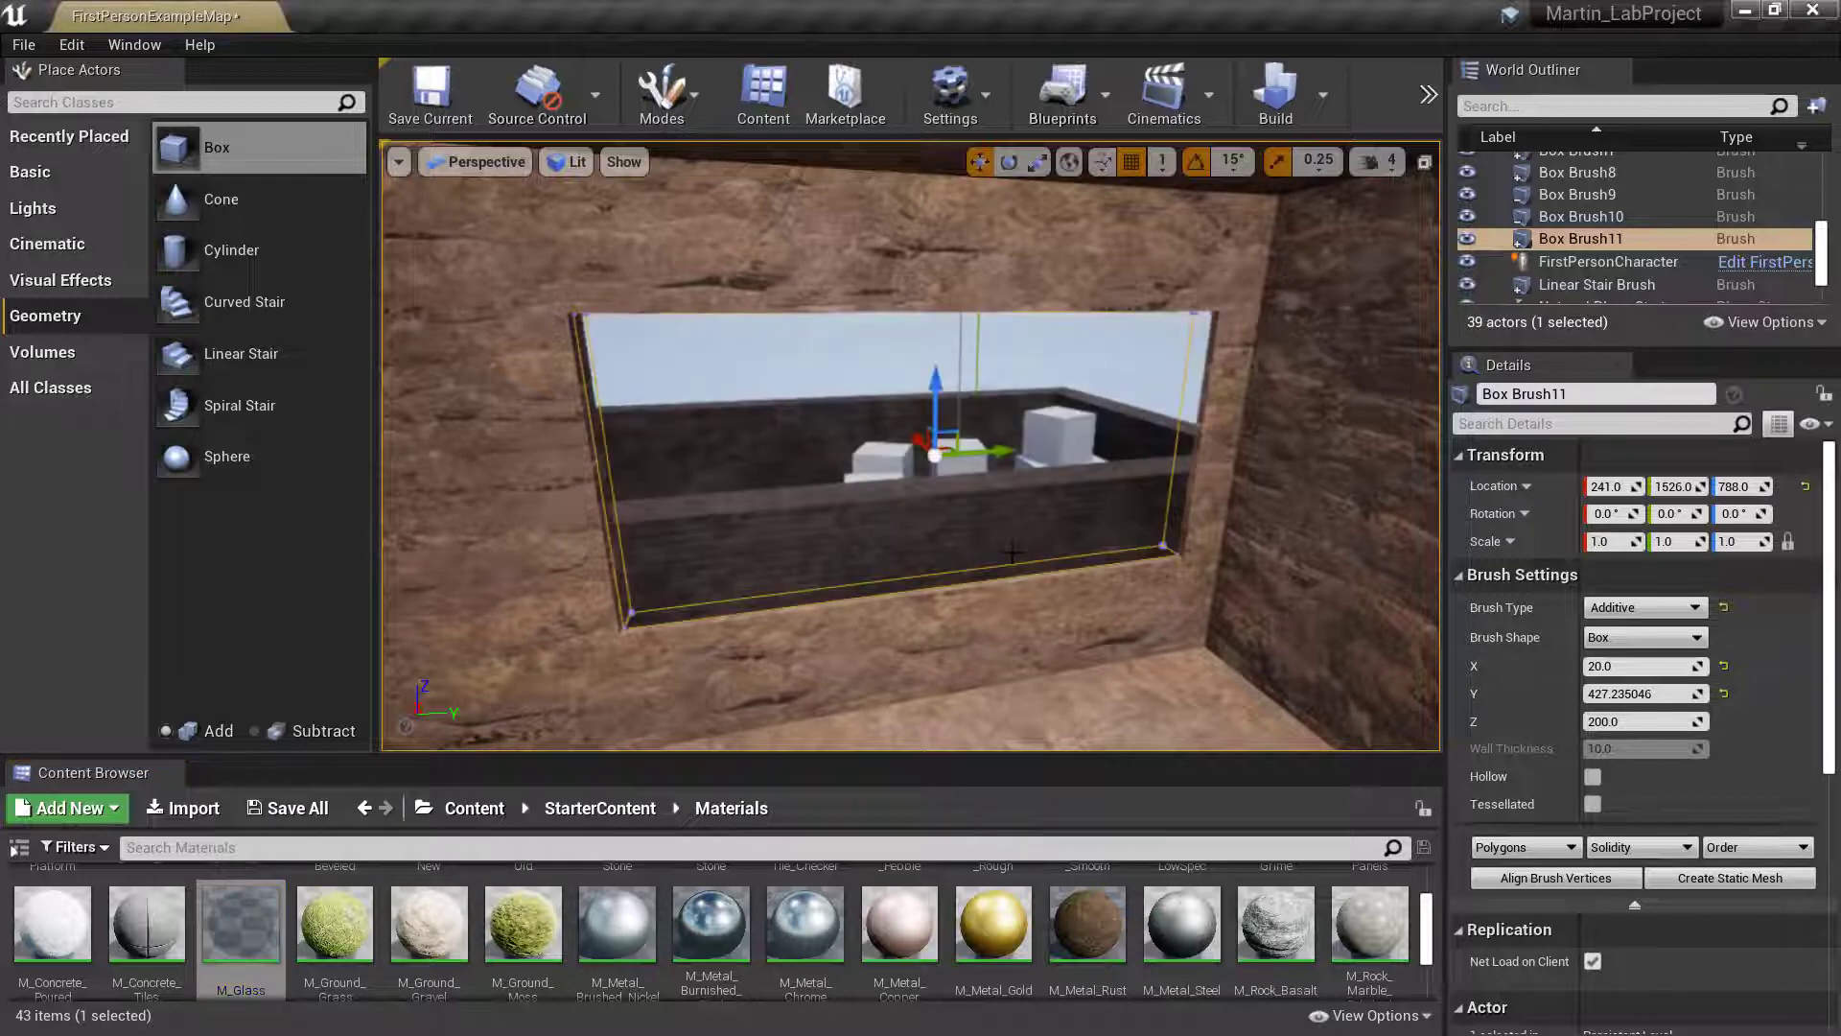
- Apply M_Glass to the exterior face of the window's additive brush as well
{"action": "mouse_move", "coordinate": [1008, 556]}
{"action": "right_mouse_down"}
{"action": "mouse_move", "coordinate": [1034, 603]}
{"action": "mouse_move", "coordinate": [1060, 546]}
{"action": "mouse_move", "coordinate": [1419, 528]}
{"action": "mouse_move", "coordinate": [1041, 537]}
{"action": "right_mouse_up"}
{"action": "key", "text": "w"}
{"action": "key", "text": "s"}
{"action": "key", "text": "w"}
{"action": "key", "text": "s"}
{"action": "key", "text": "s"}
{"action": "key", "text": "a"}
{"action": "key", "text": "a"}
{"action": "key", "text": "w"}
{"action": "key", "text": "w"}
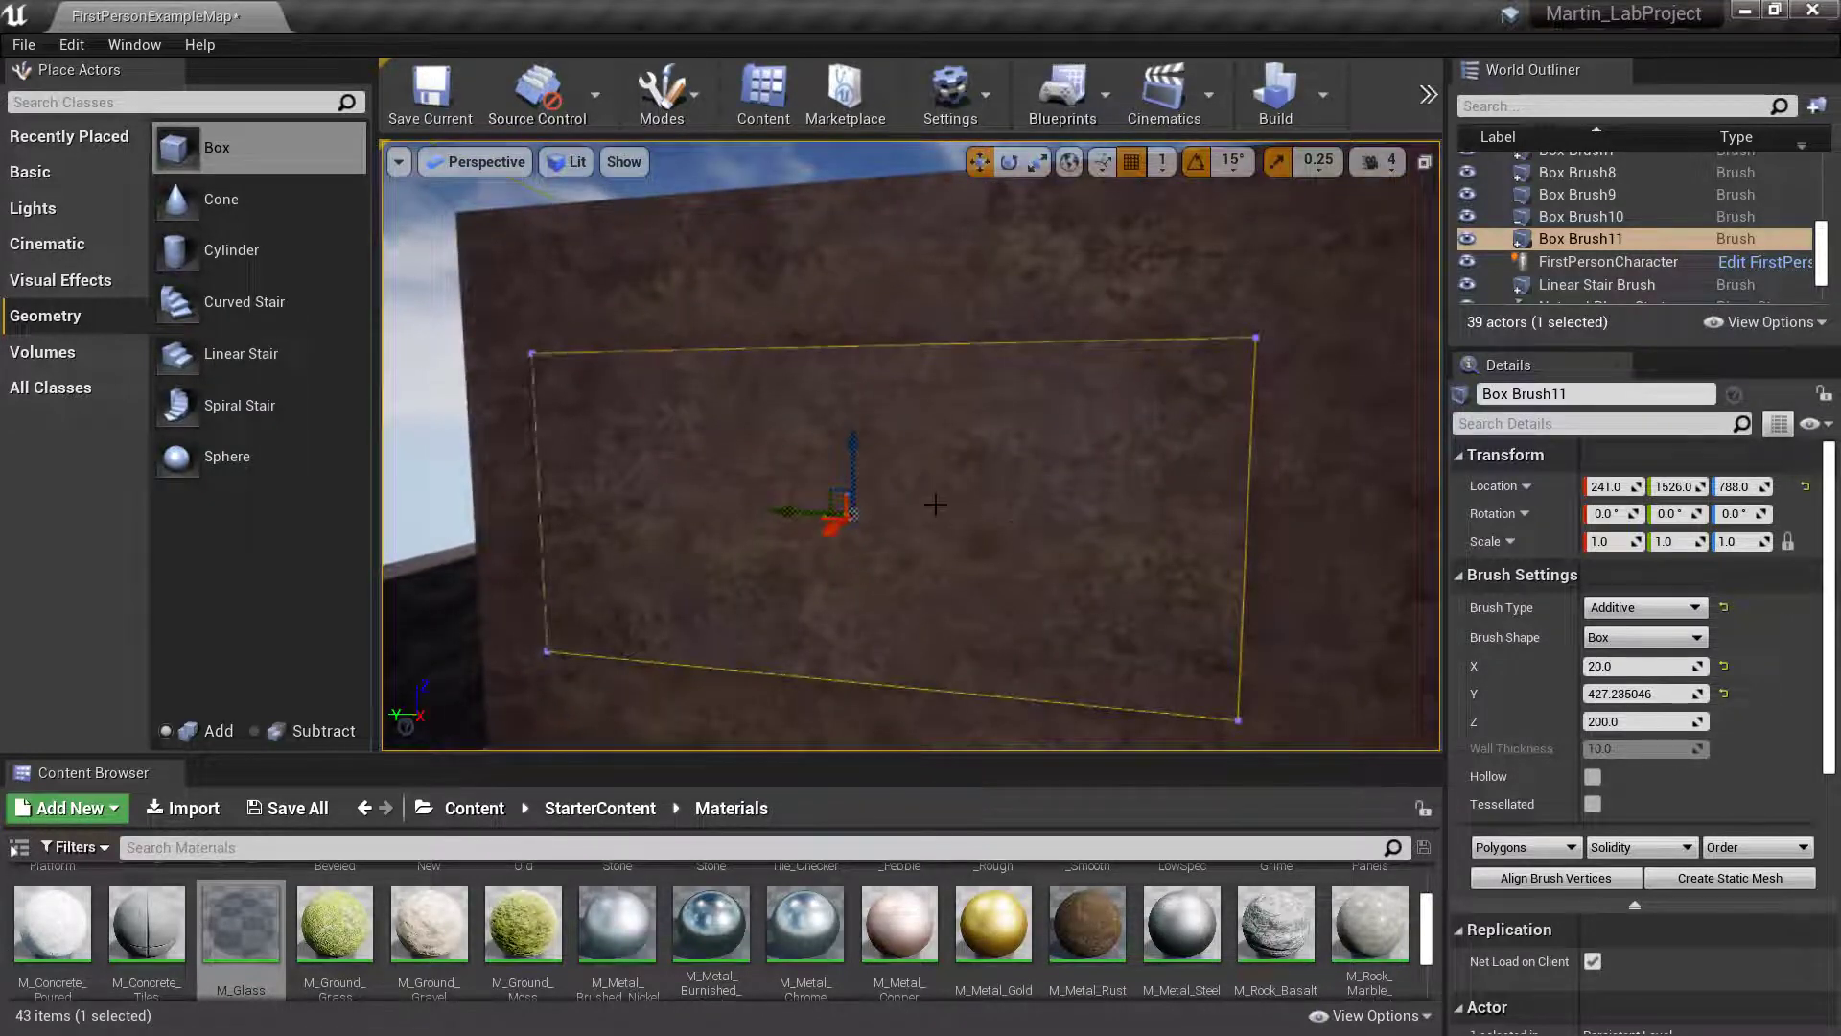
{"action": "right_click_drag", "start_coordinate": [935, 504], "coordinate": [988, 503]}
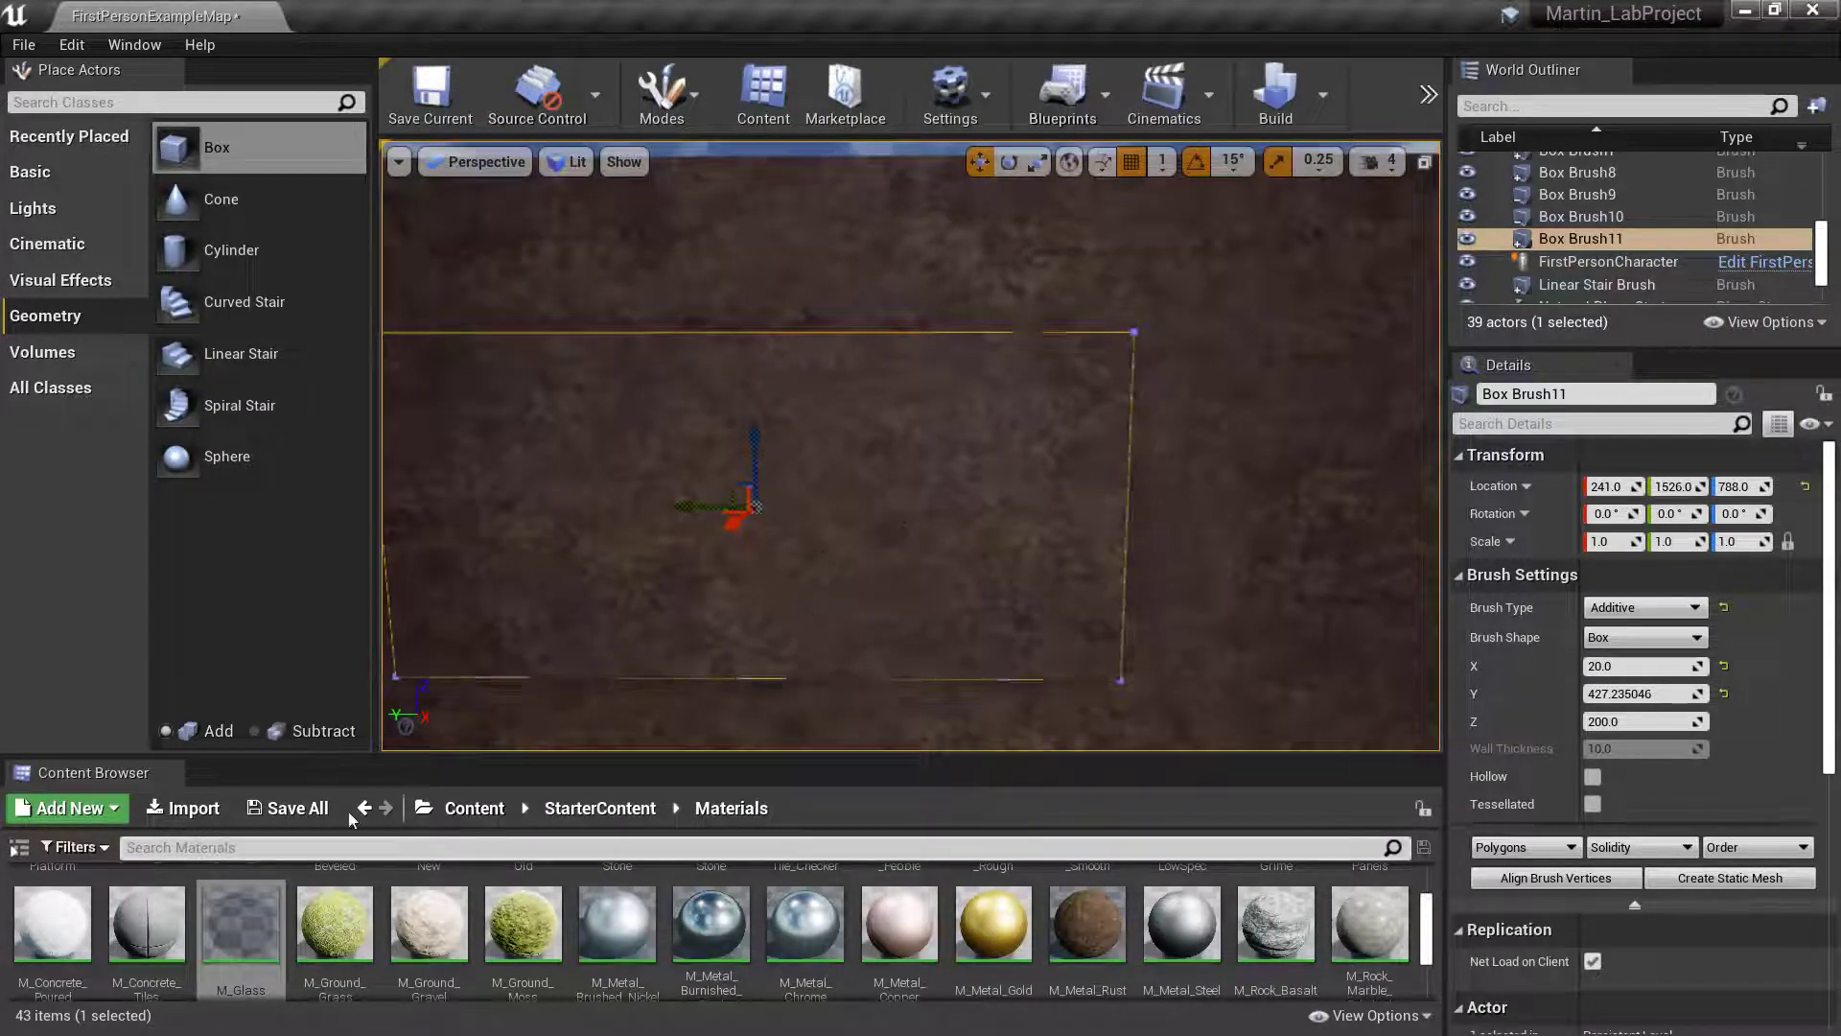
{"action": "mouse_move", "coordinate": [241, 922]}
{"action": "left_mouse_down"}
{"action": "mouse_move", "coordinate": [330, 793]}
{"action": "mouse_move", "coordinate": [575, 525]}
{"action": "left_mouse_up"}
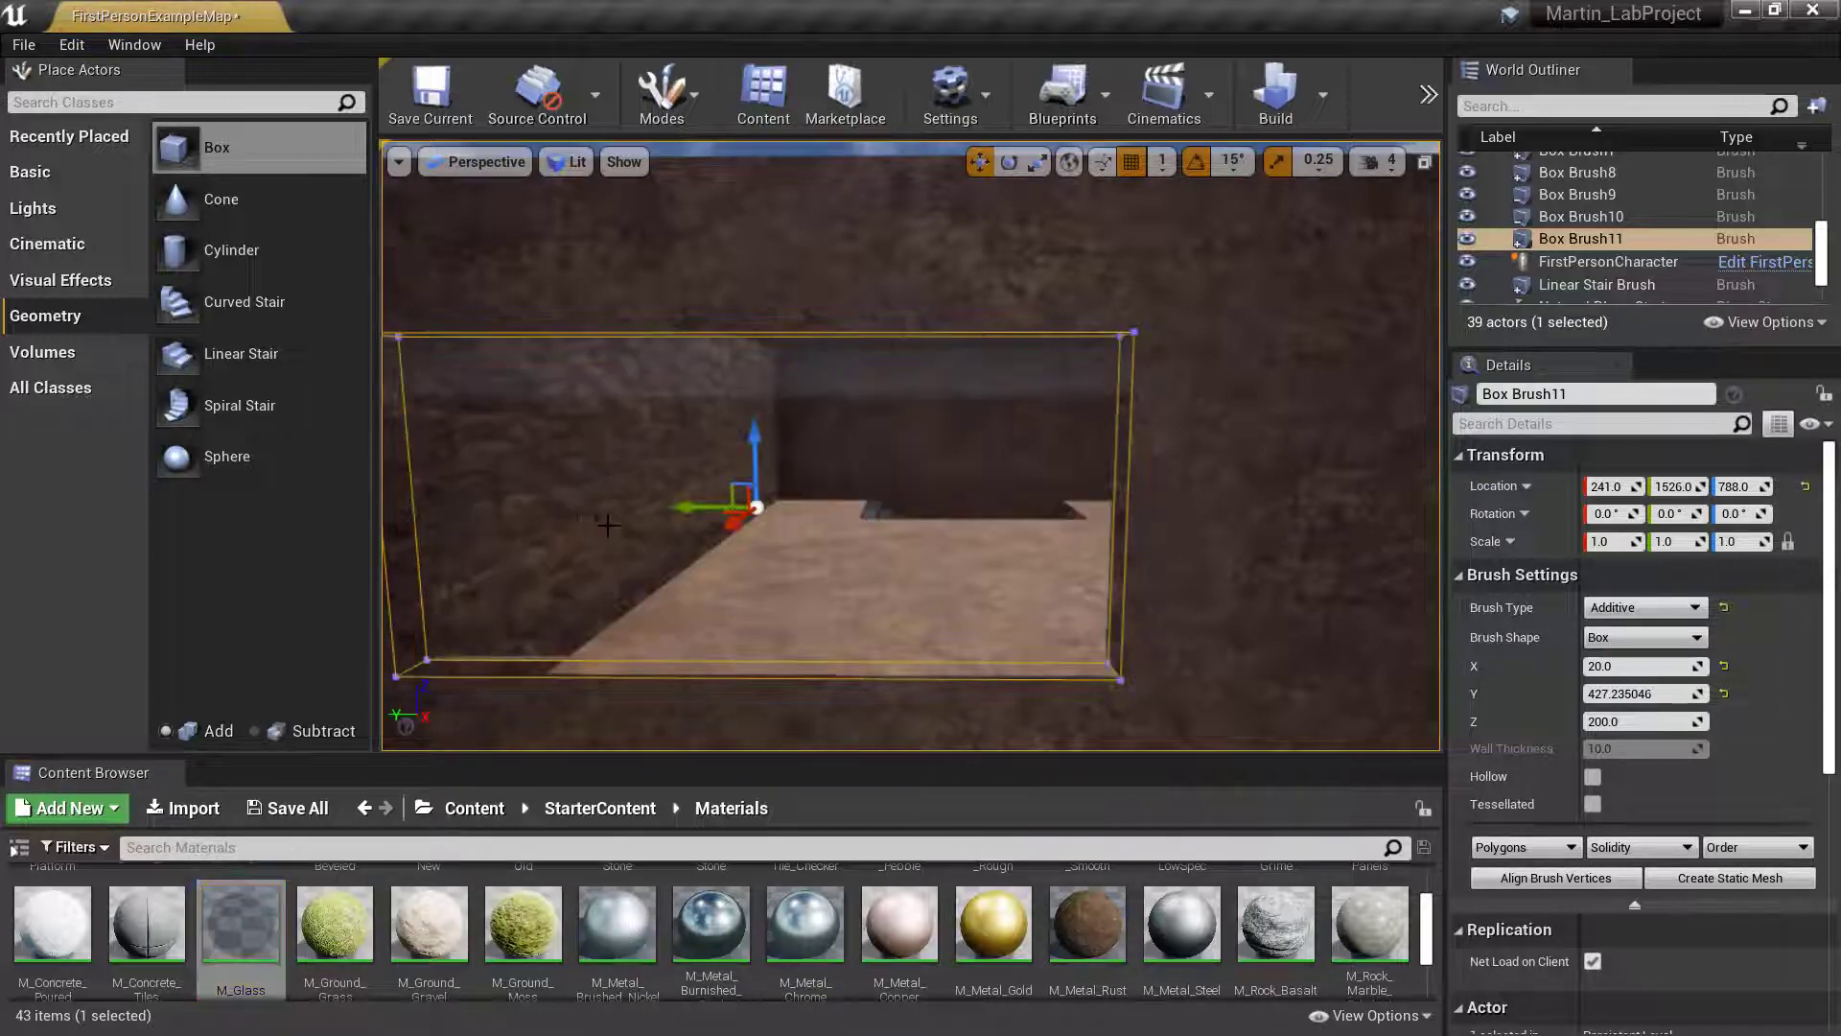
- Move the glass brush along the X axis to location X 232 and deselect it
{"action": "right_click_drag", "start_coordinate": [575, 524], "coordinate": [441, 524]}
{"action": "key", "text": "d"}
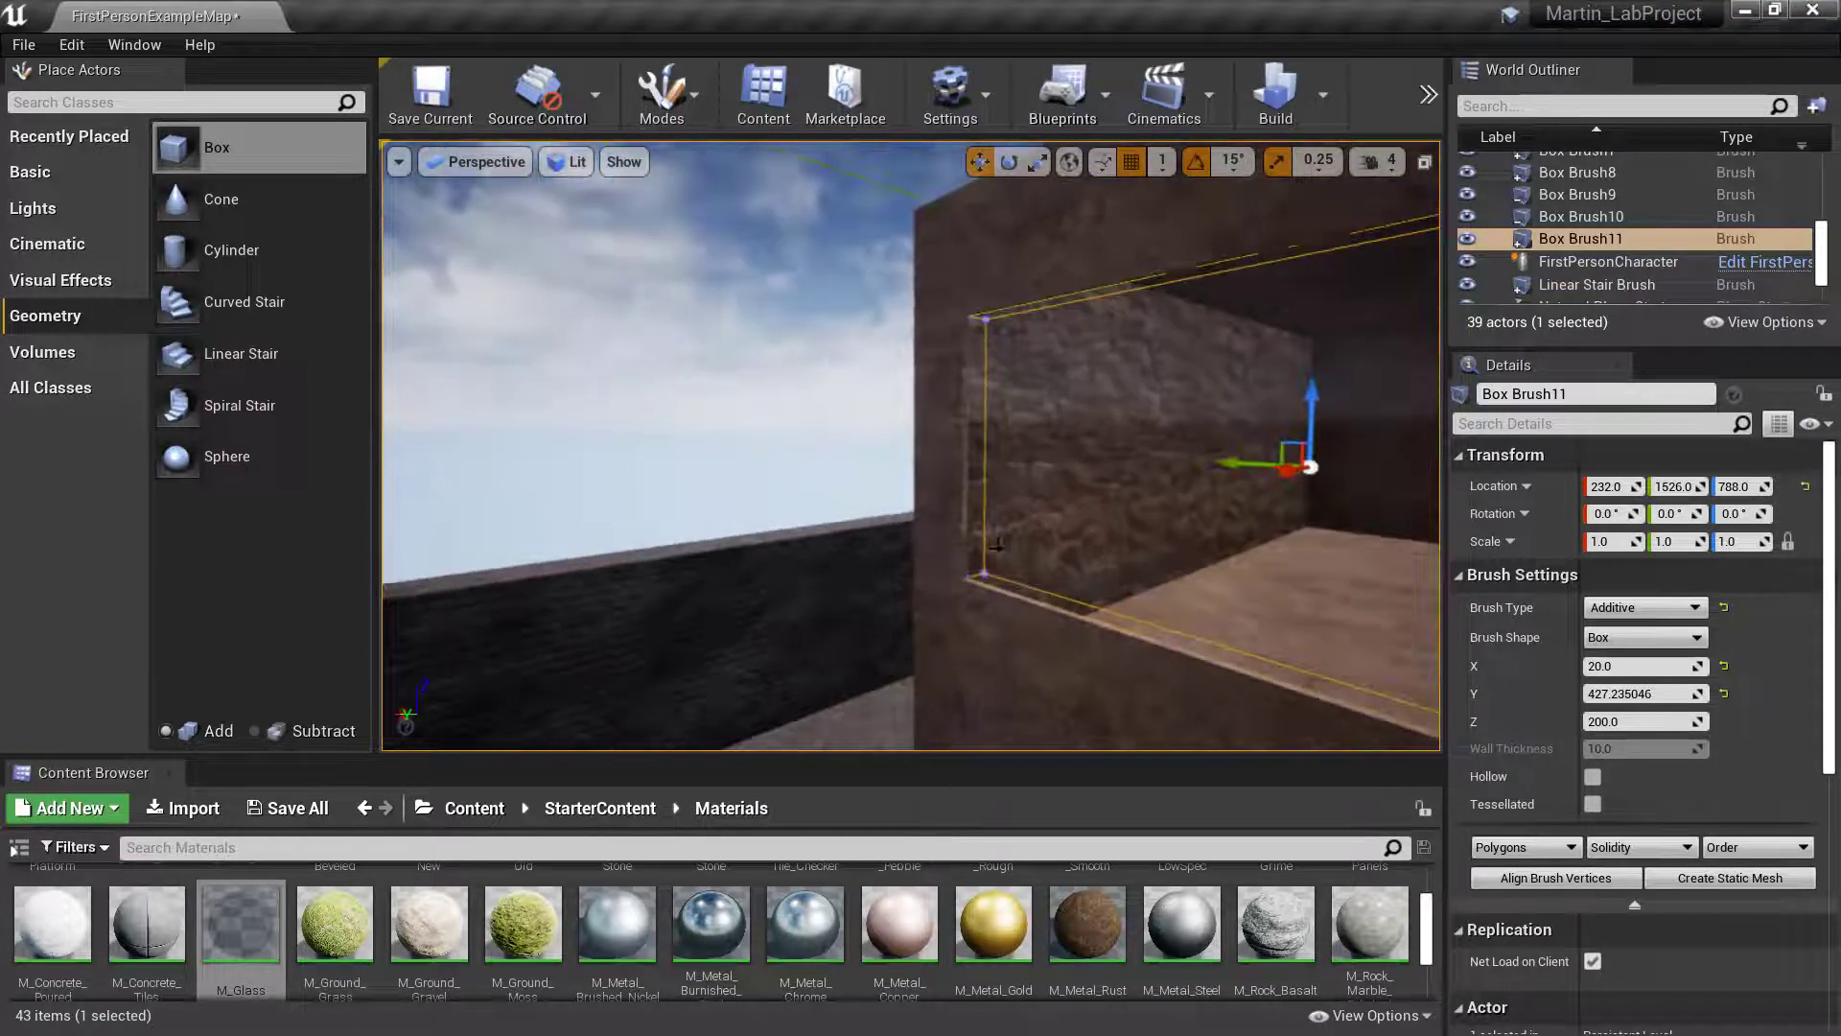
{"action": "left_click", "coordinate": [662, 384]}
- Examine how the glass brush sits in the window opening from inside the upper storey
{"action": "right_click_drag", "start_coordinate": [662, 384], "coordinate": [739, 412]}
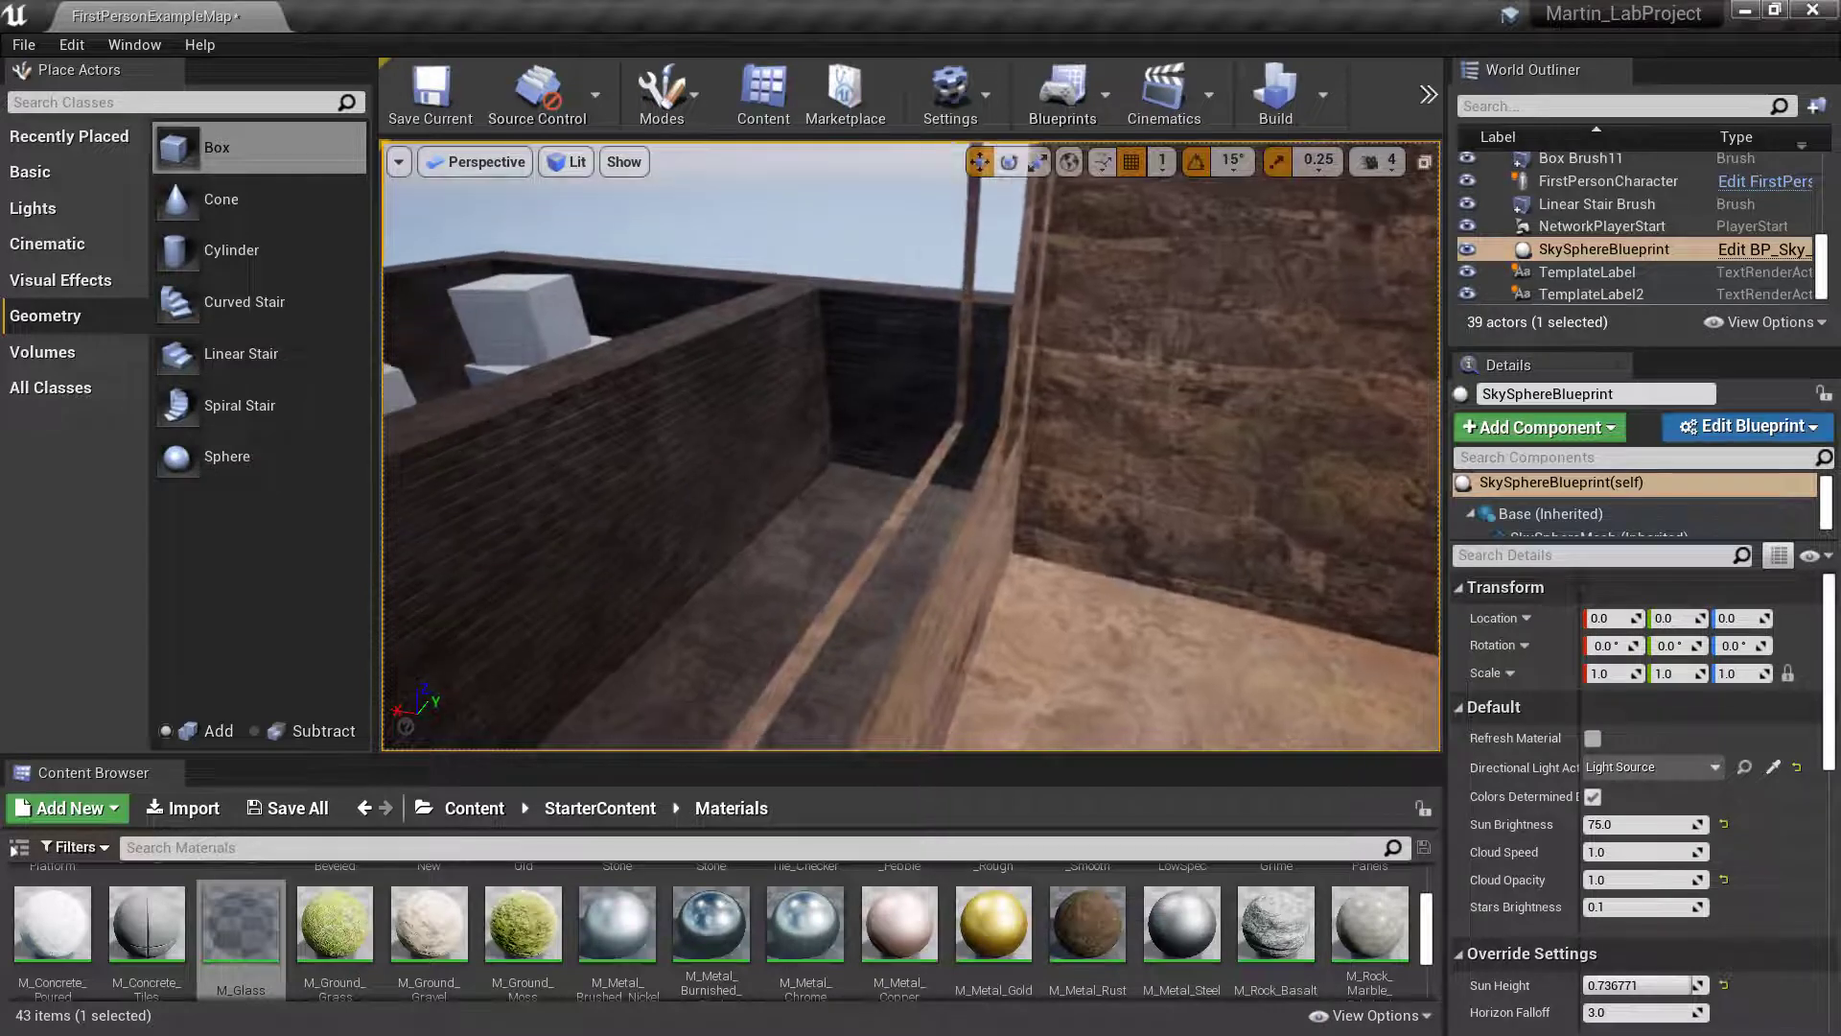
{"action": "right_click_drag", "start_coordinate": [911, 446], "coordinate": [815, 446]}
{"action": "key", "text": "w"}
{"action": "key", "text": "s"}
{"action": "key", "text": "w"}
{"action": "key", "text": "s"}
{"action": "key", "text": "w"}
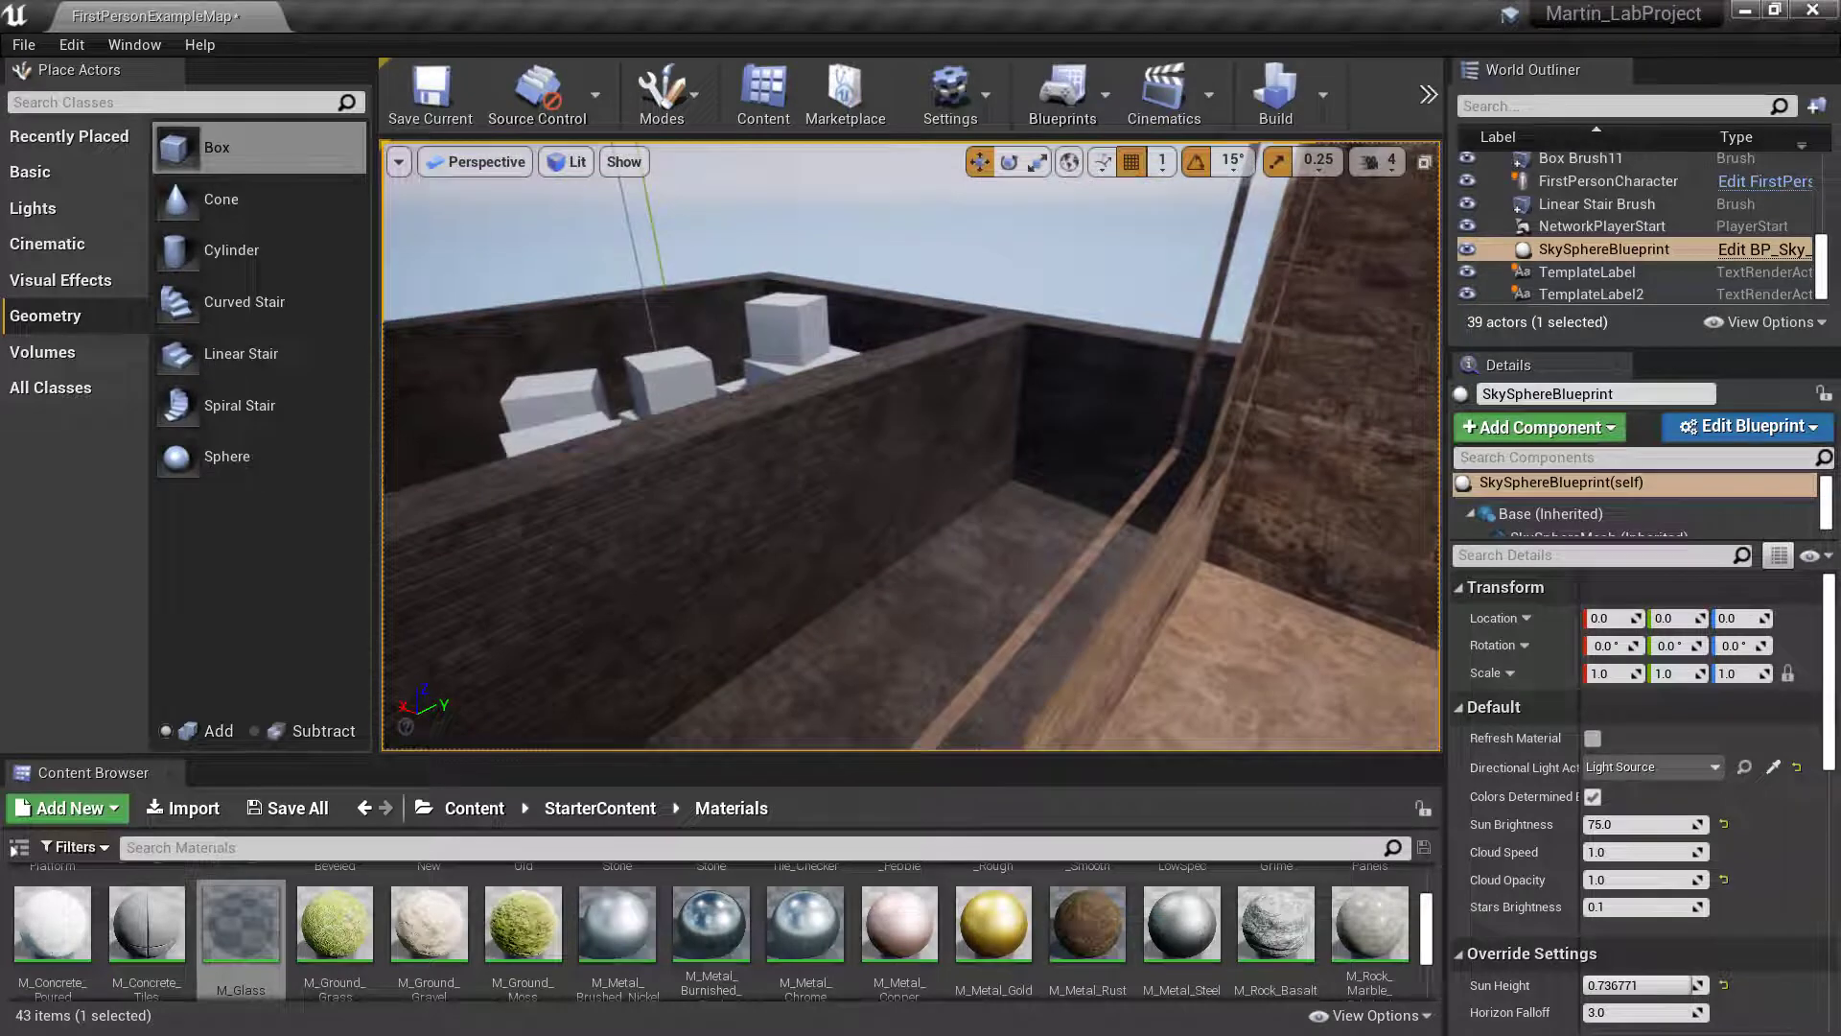
{"action": "key", "text": "s"}
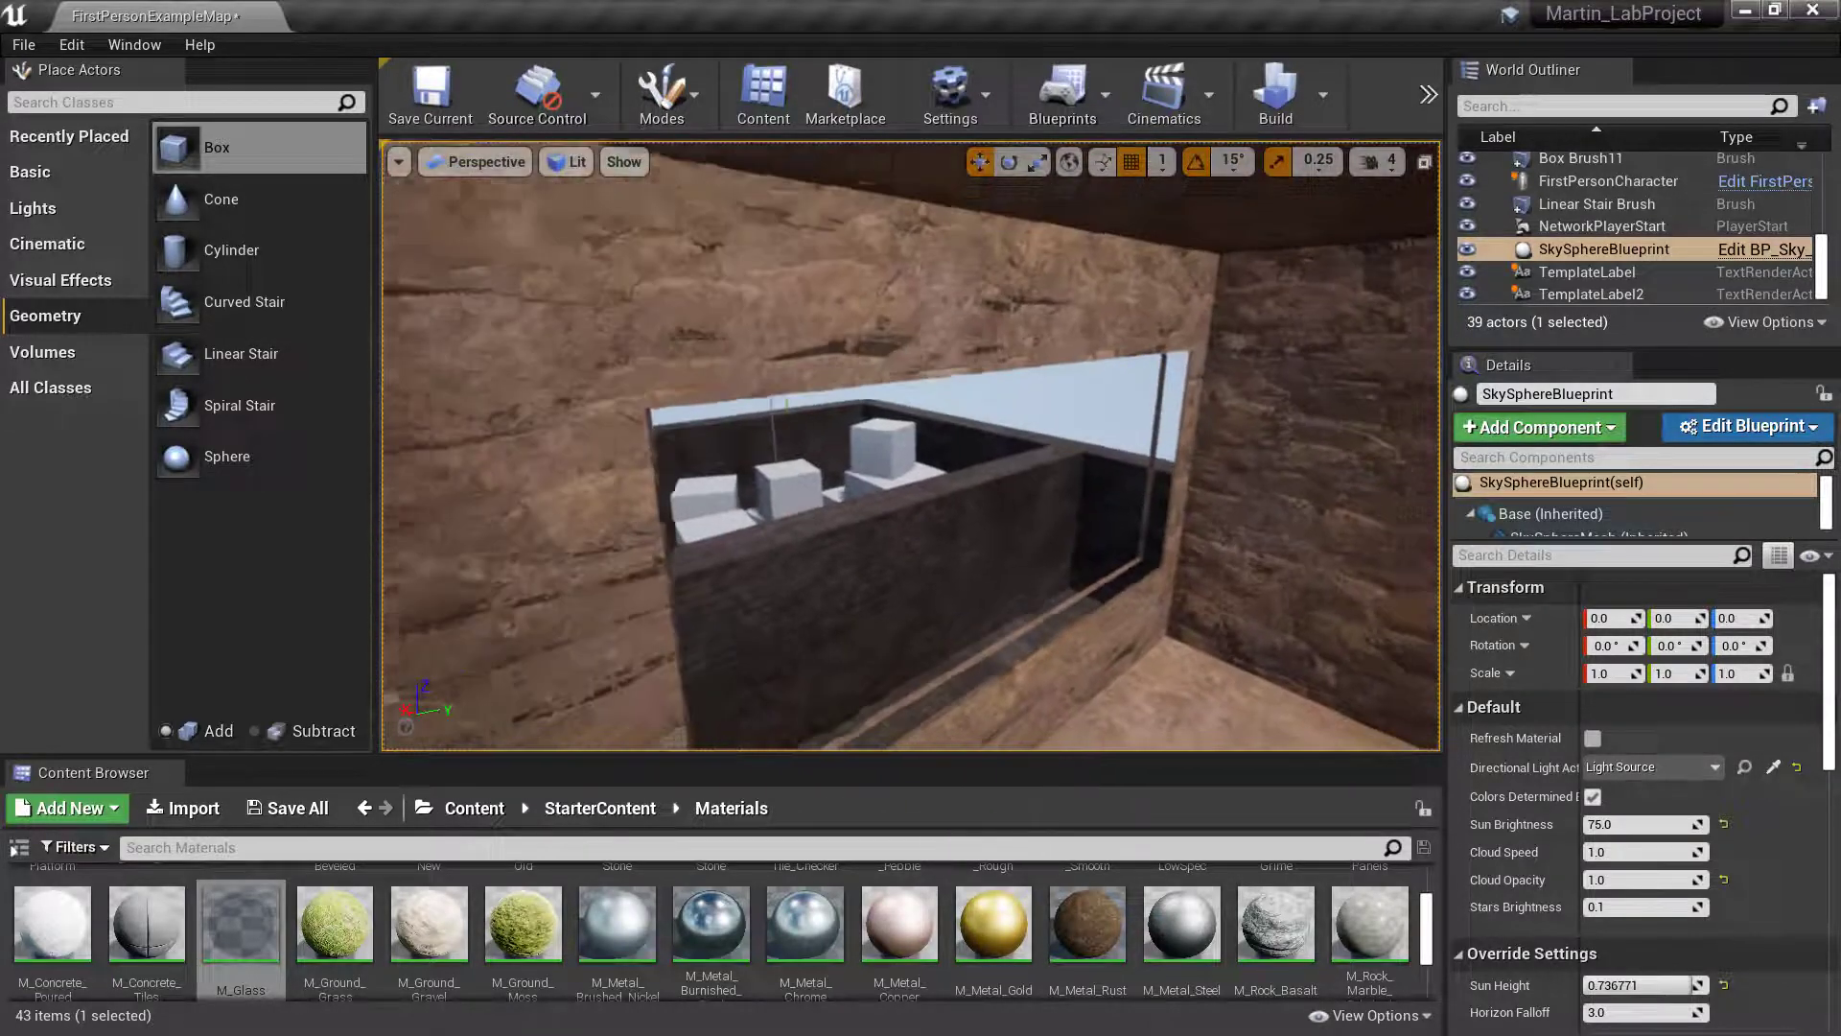
{"action": "key", "text": "w"}
{"action": "mouse_move", "coordinate": [1024, 493]}
{"action": "right_mouse_down"}
{"action": "mouse_move", "coordinate": [1025, 557]}
{"action": "mouse_move", "coordinate": [1024, 493]}
{"action": "right_mouse_up"}
{"action": "key", "text": "s"}
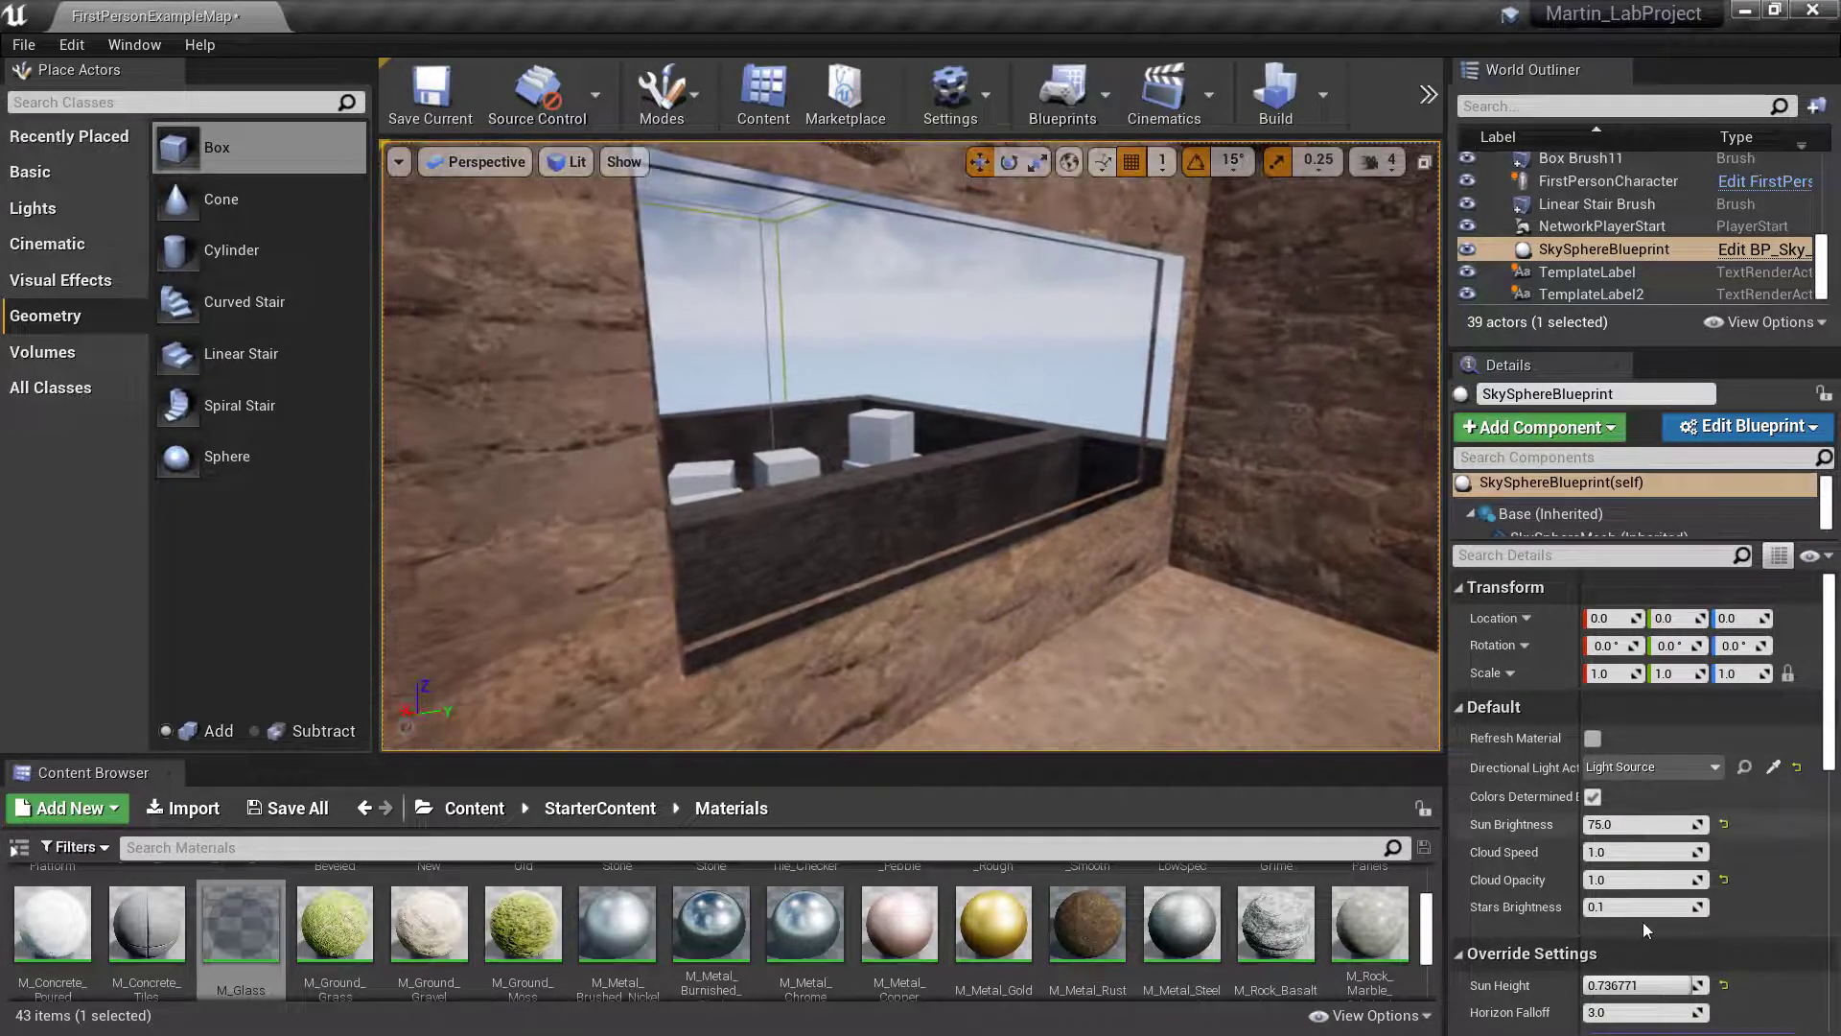
- Select the glass brush in the window and reduce its Y size to about 414
{"action": "scroll", "coordinate": [1639, 916], "scroll_direction": "down", "scroll_amount": 5}
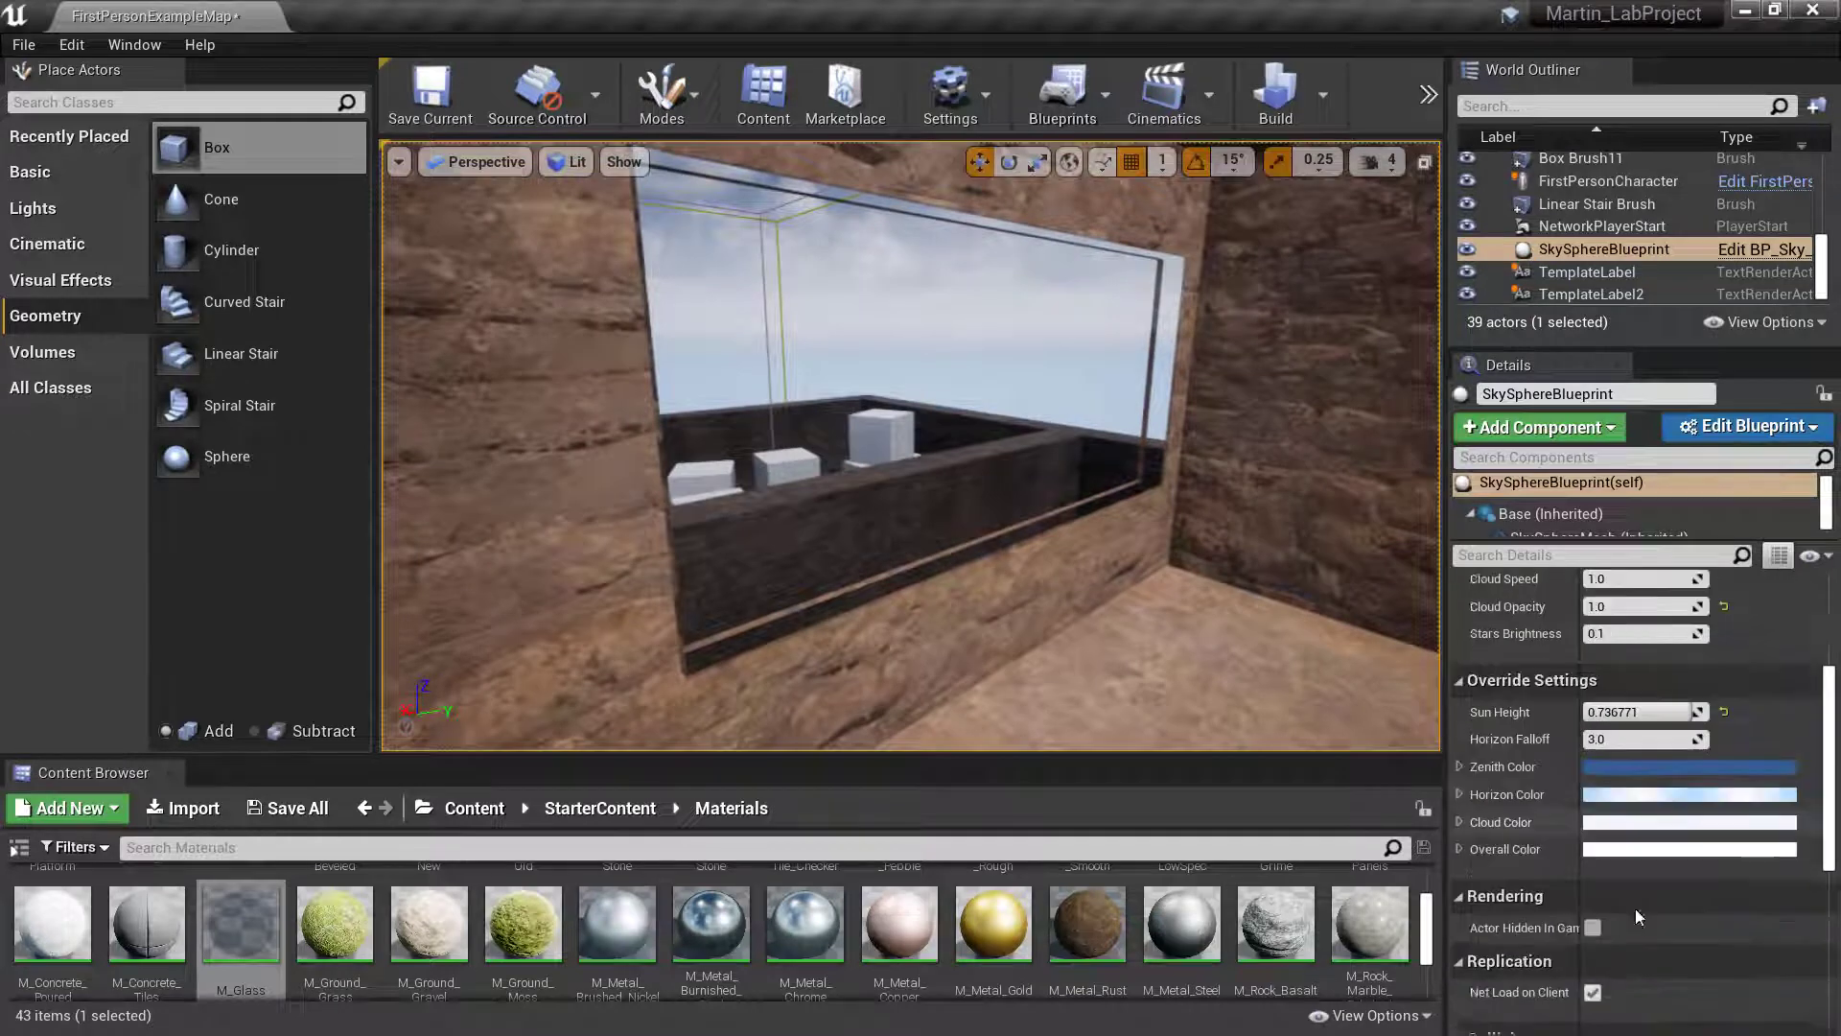
{"action": "left_click", "coordinate": [1159, 345]}
{"action": "scroll", "coordinate": [1597, 541], "scroll_direction": "up", "scroll_amount": 3}
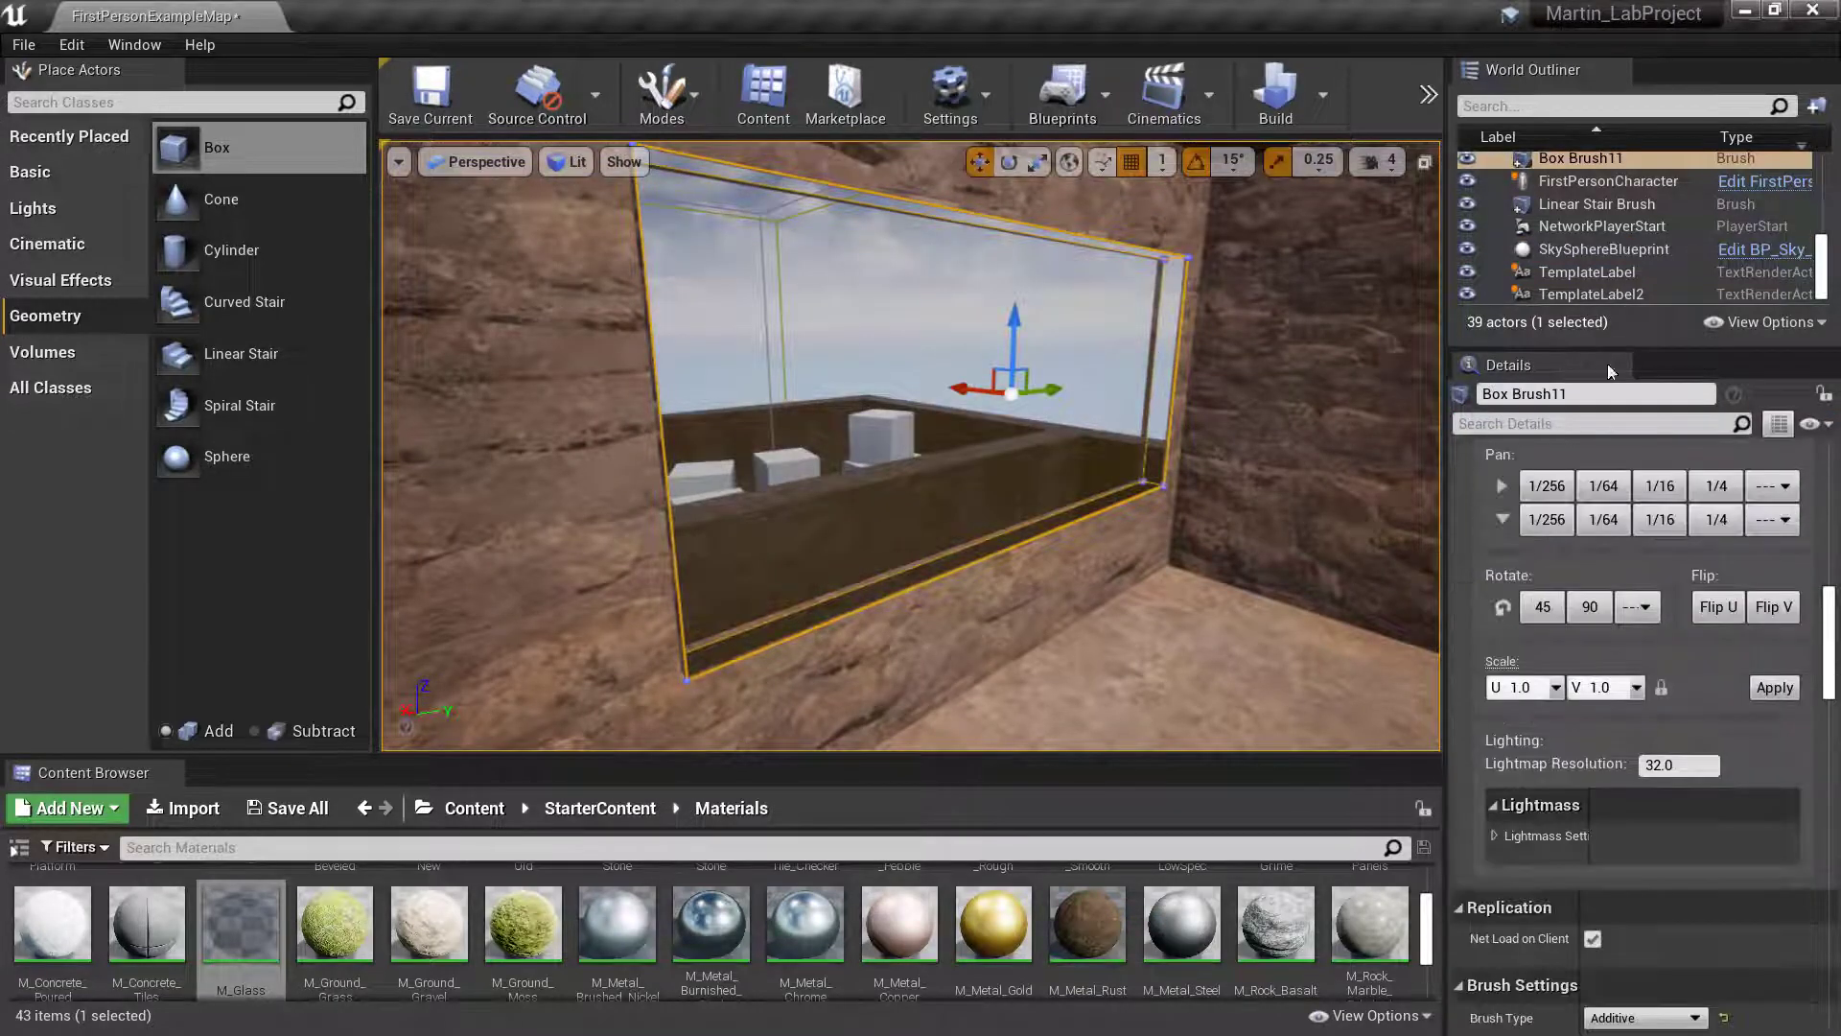
{"action": "scroll", "coordinate": [1673, 711], "scroll_direction": "up", "scroll_amount": 5}
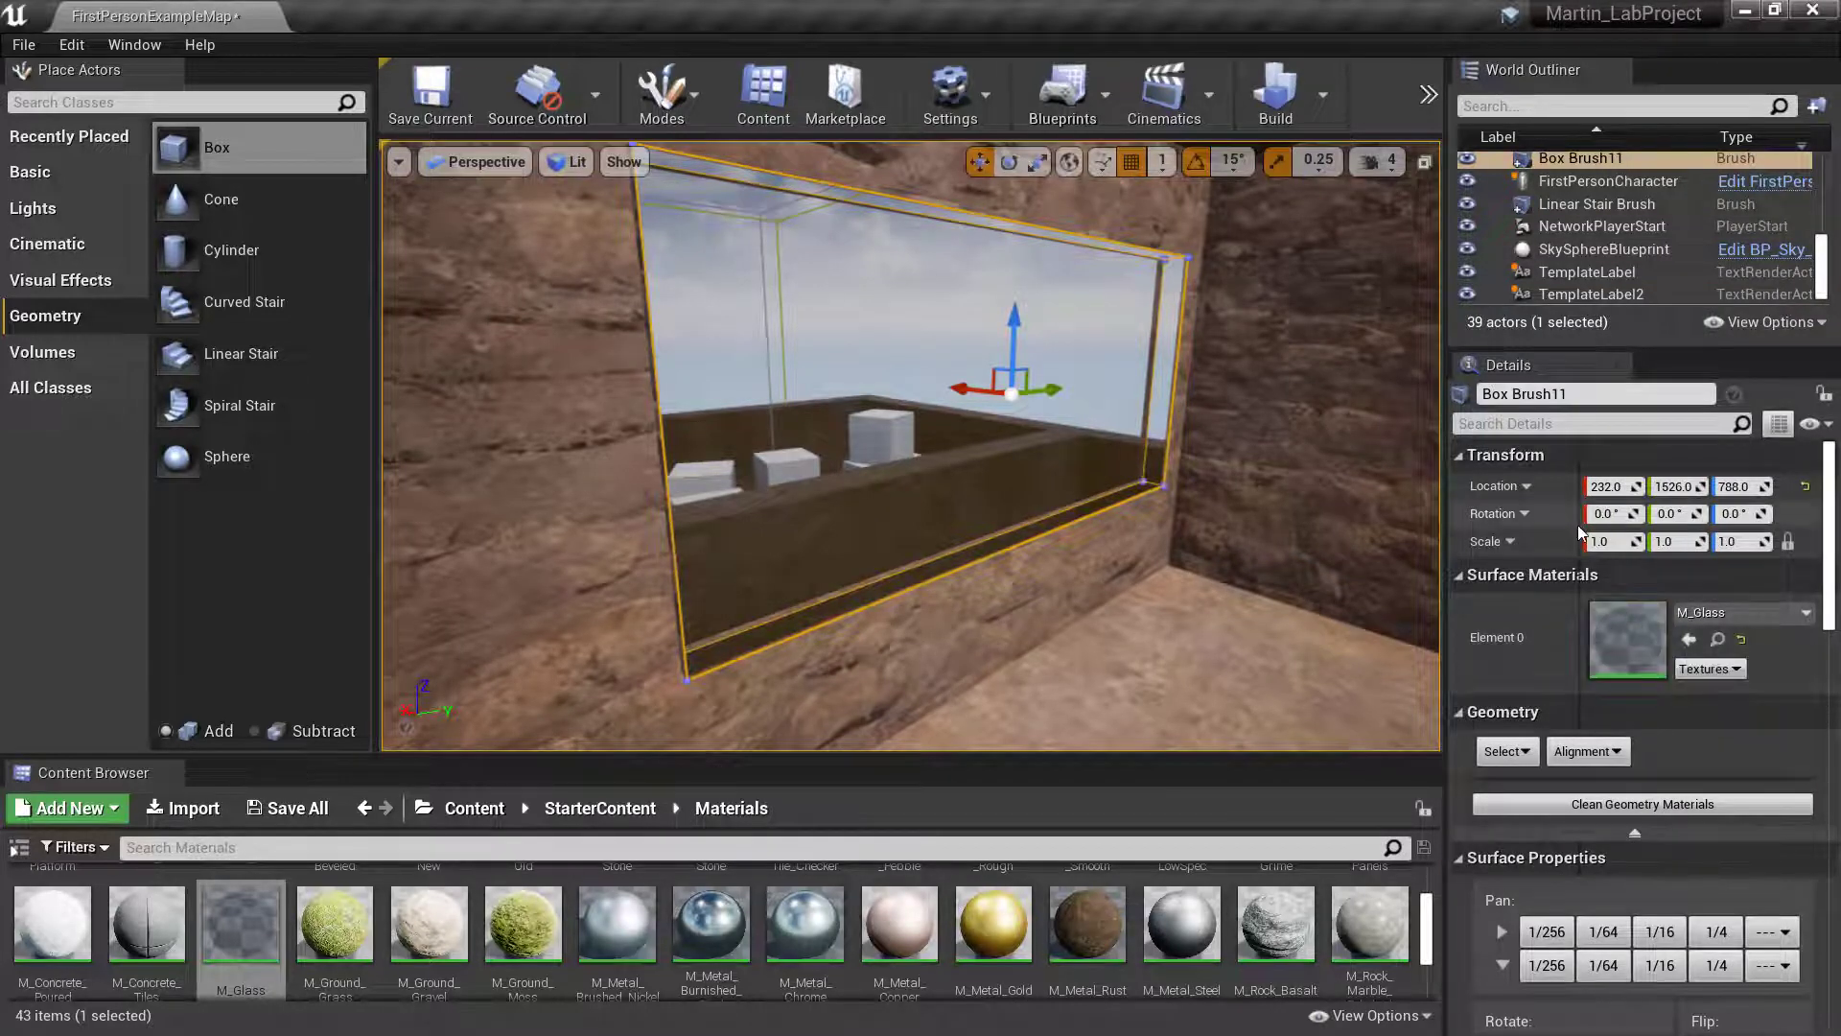
{"action": "scroll", "coordinate": [1601, 820], "scroll_direction": "down", "scroll_amount": 2}
{"action": "scroll", "coordinate": [1652, 554], "scroll_direction": "down", "scroll_amount": 10}
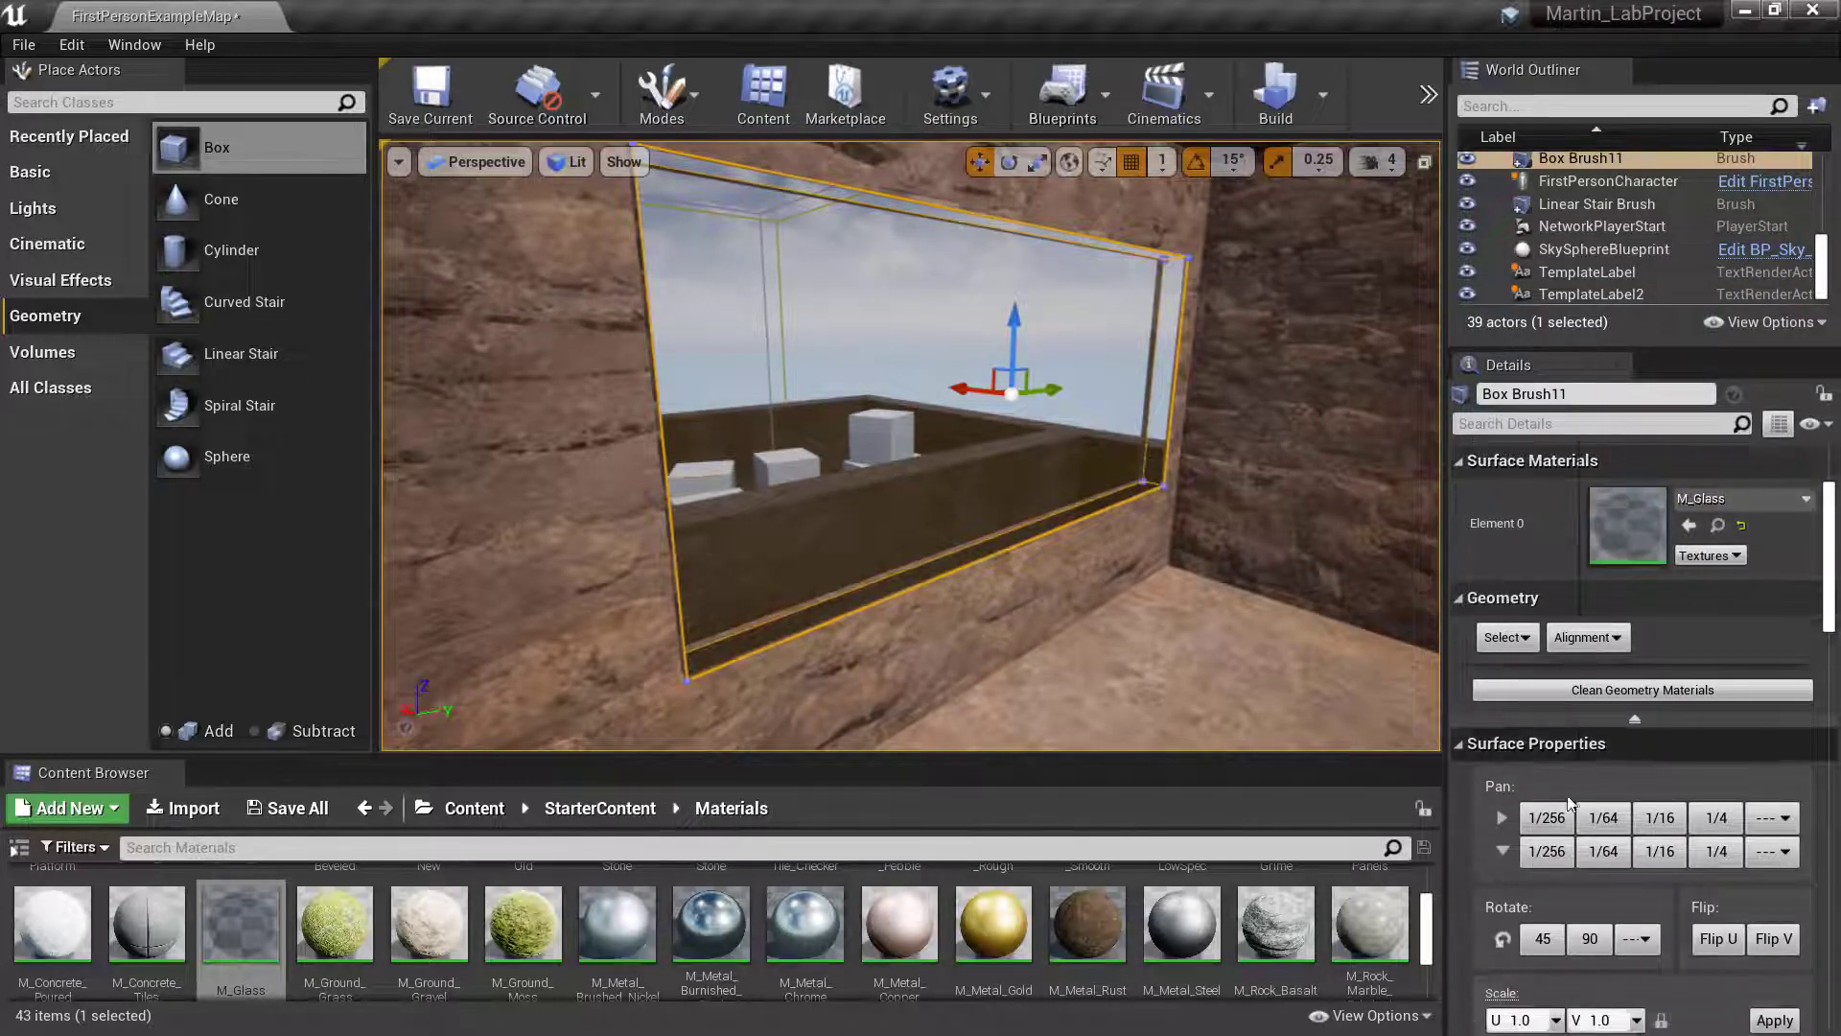
{"action": "scroll", "coordinate": [1559, 803], "scroll_direction": "down", "scroll_amount": 4}
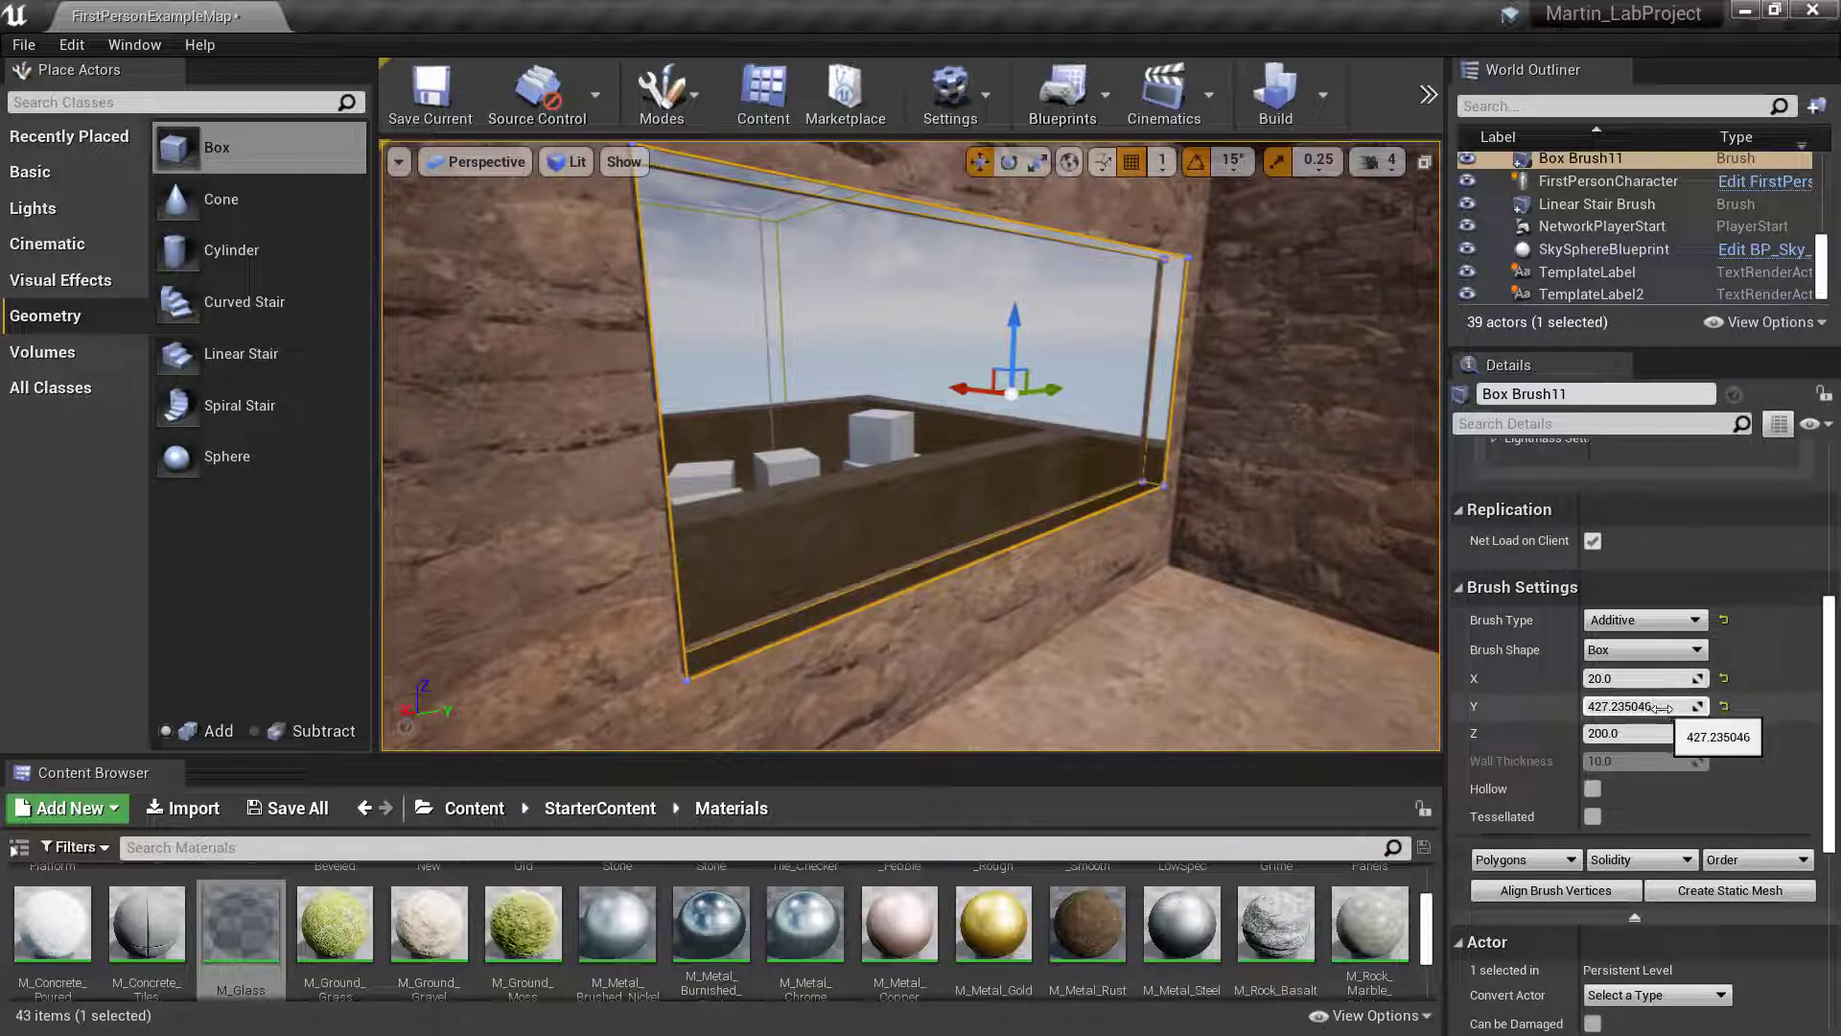
{"action": "left_click_drag", "start_coordinate": [1657, 709], "coordinate": [1653, 709]}
{"action": "right_click_drag", "start_coordinate": [1150, 594], "coordinate": [935, 573]}
- Adjust the Z size of the glass brush to about 198 while checking its fit in the window opening
{"action": "left_click_drag", "start_coordinate": [1630, 732], "coordinate": [1618, 733]}
{"action": "mouse_move", "coordinate": [911, 446]}
{"action": "right_mouse_down"}
{"action": "mouse_move", "coordinate": [968, 455]}
{"action": "mouse_move", "coordinate": [710, 465]}
{"action": "mouse_move", "coordinate": [701, 508]}
{"action": "mouse_move", "coordinate": [729, 470]}
{"action": "mouse_move", "coordinate": [671, 470]}
{"action": "mouse_move", "coordinate": [657, 445]}
{"action": "mouse_move", "coordinate": [548, 462]}
{"action": "right_mouse_up"}
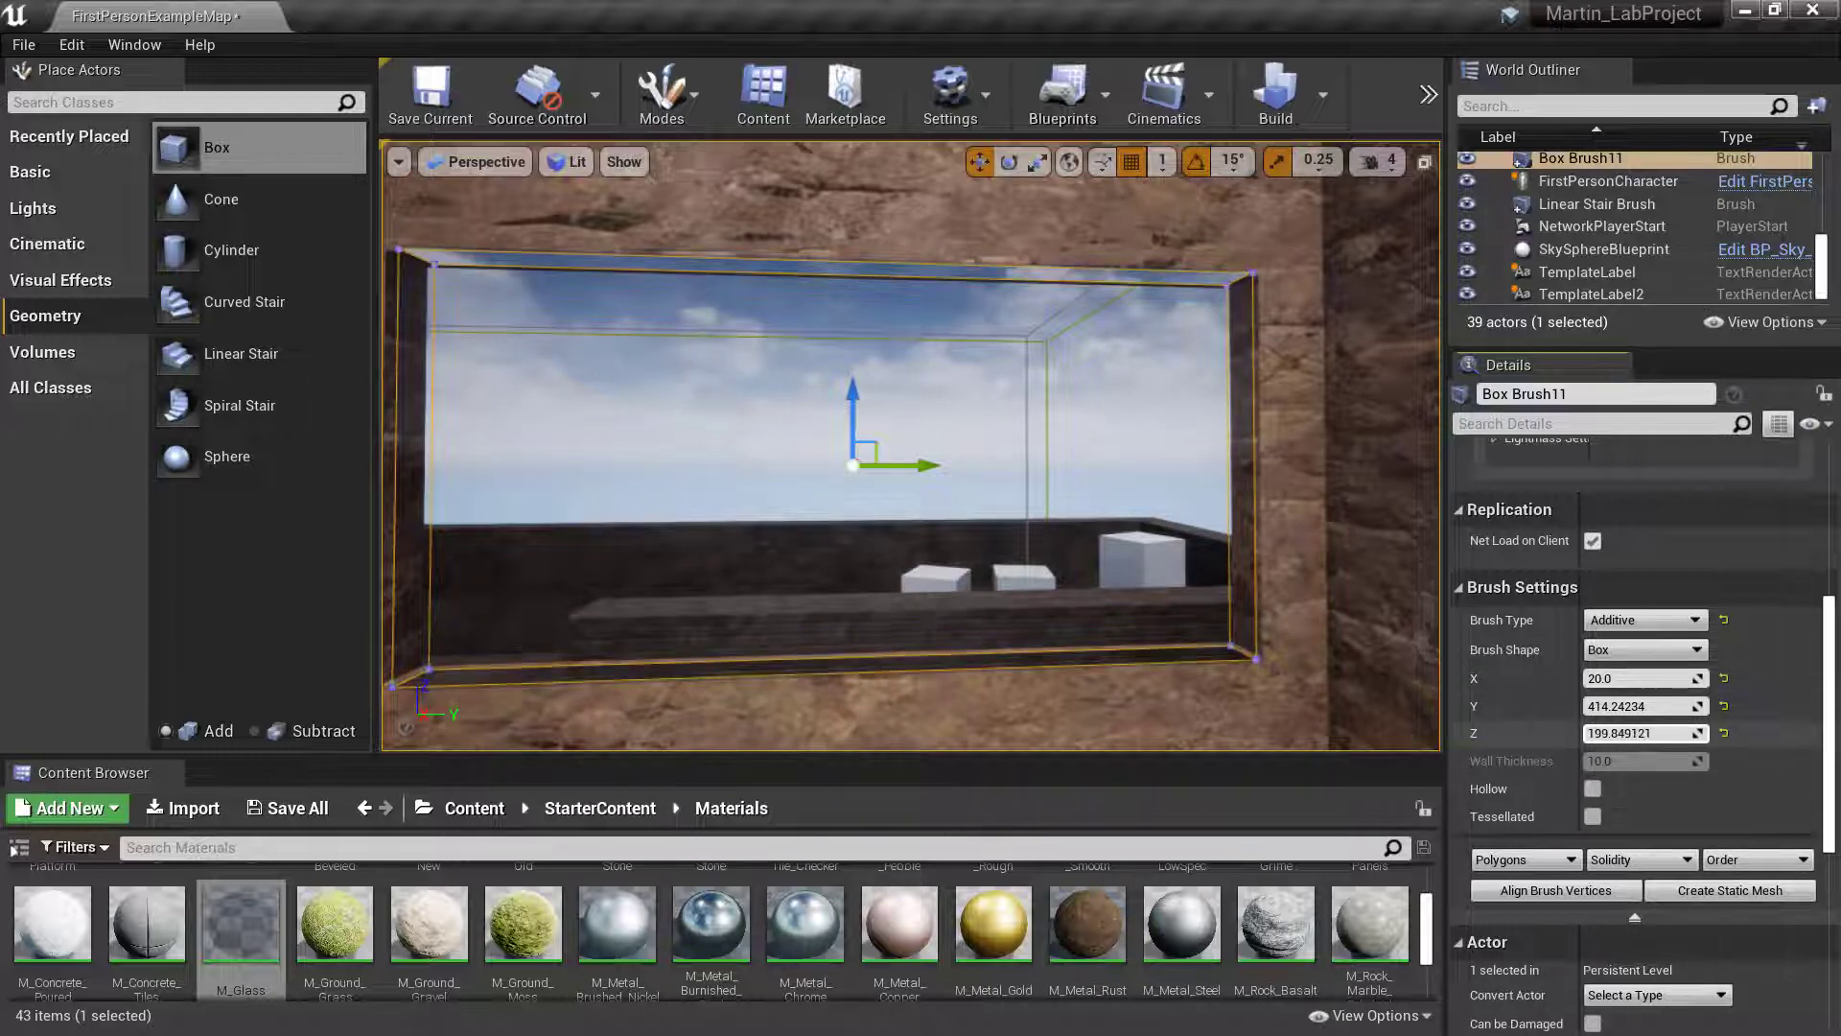
{"action": "right_click_drag", "start_coordinate": [1434, 575], "coordinate": [1433, 594]}
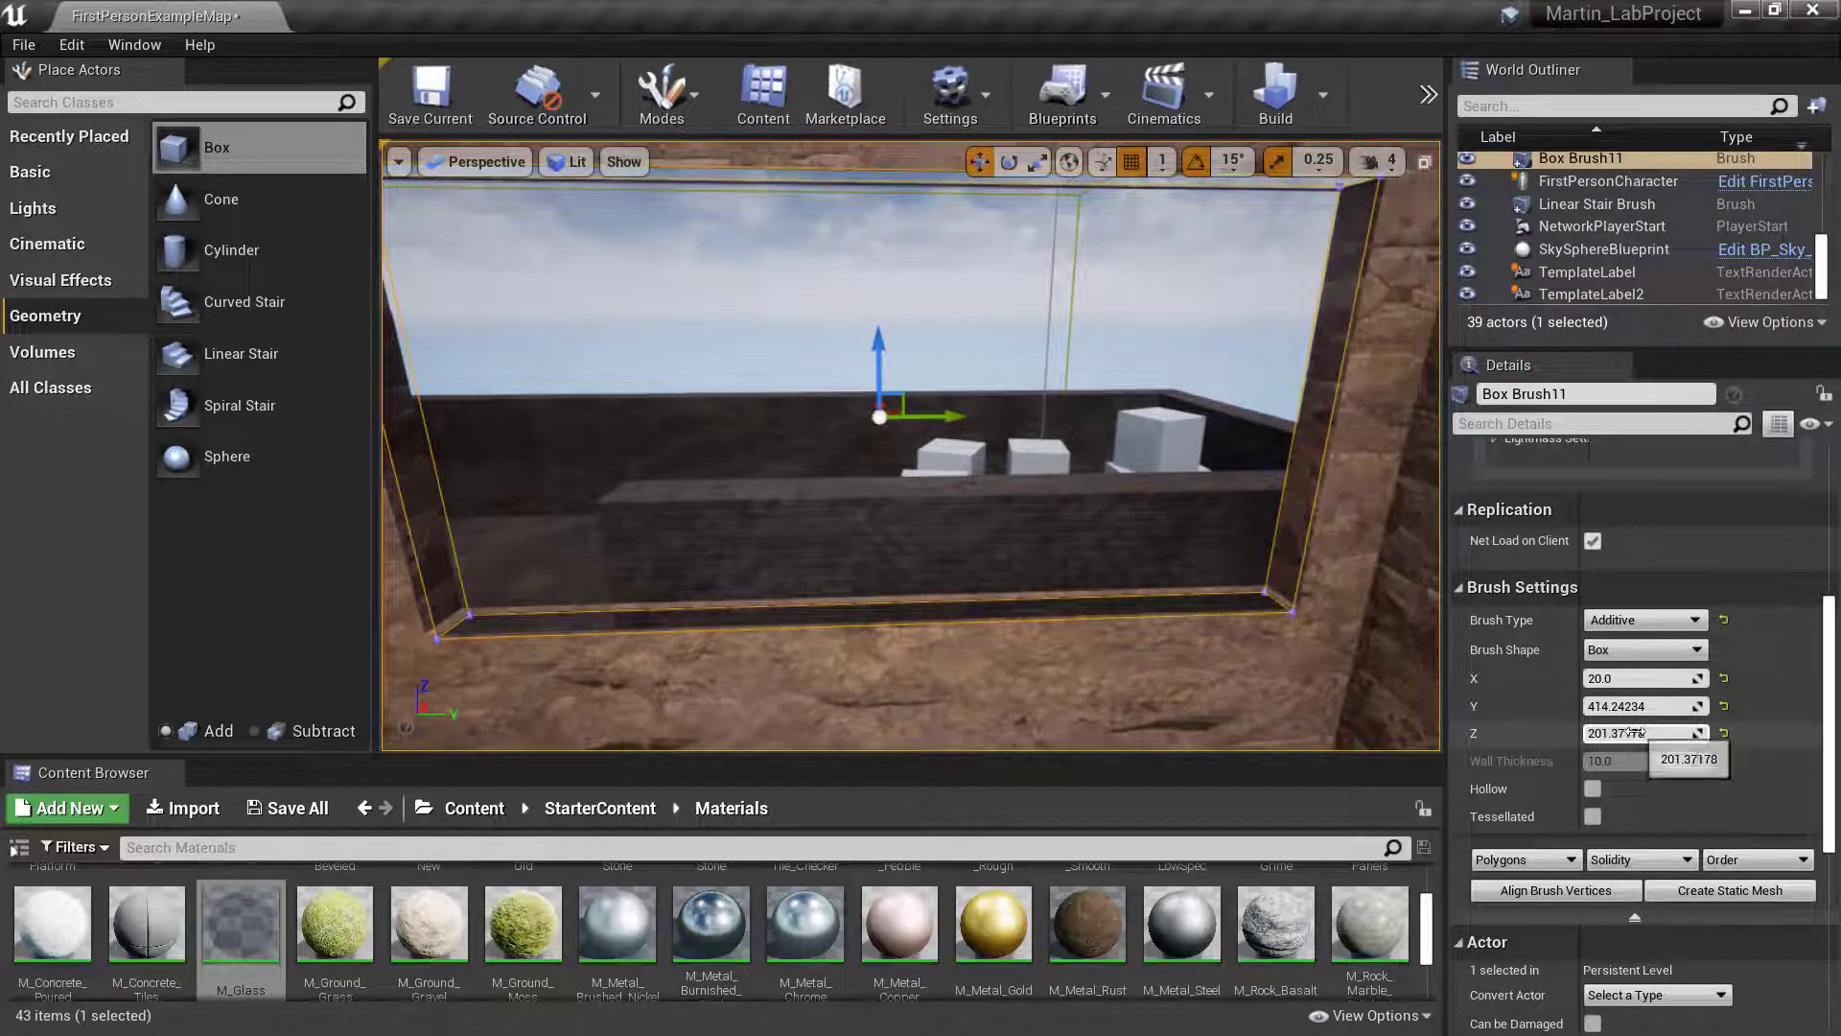
{"action": "left_click_drag", "start_coordinate": [1642, 732], "coordinate": [1642, 733]}
{"action": "mouse_move", "coordinate": [1373, 647]}
{"action": "right_mouse_down"}
{"action": "mouse_move", "coordinate": [1373, 561]}
{"action": "mouse_move", "coordinate": [1367, 623]}
{"action": "mouse_move", "coordinate": [1257, 648]}
{"action": "mouse_move", "coordinate": [1419, 655]}
{"action": "right_mouse_up"}
{"action": "key", "text": "a"}
{"action": "key", "text": "s"}
{"action": "key", "text": "d"}
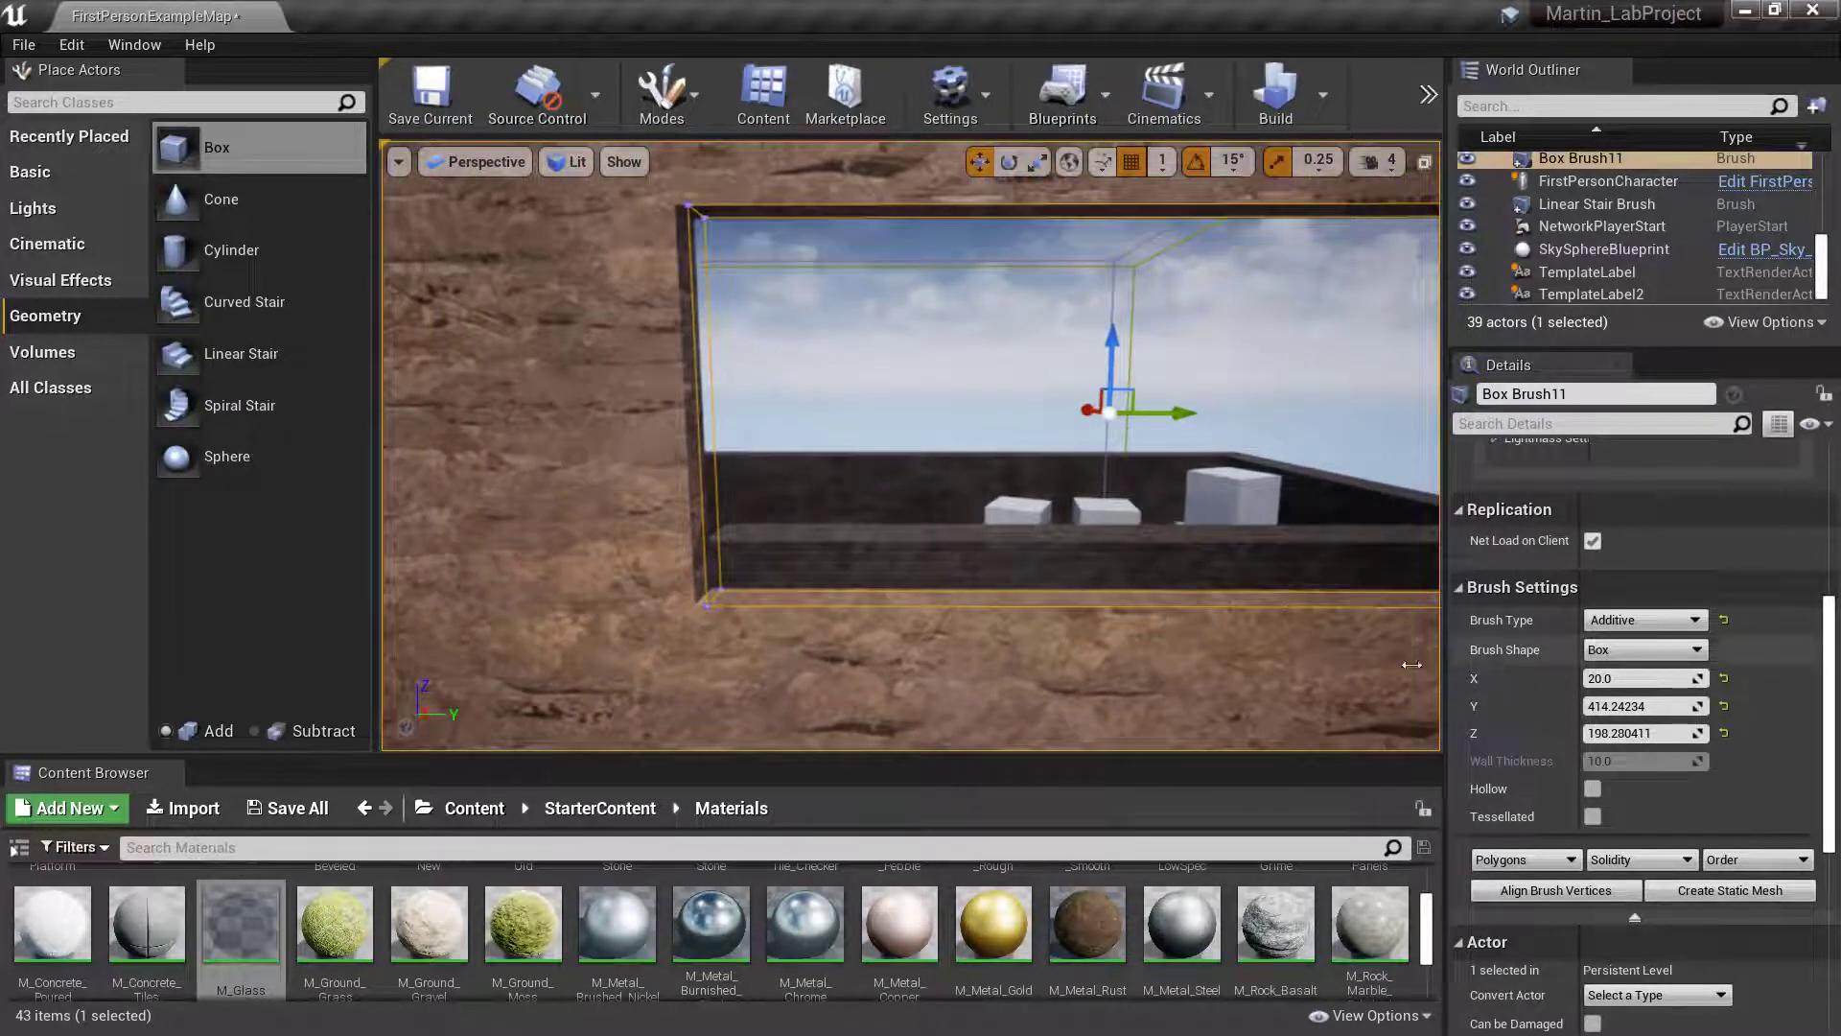
- Fine-tune the glass brush's Y size to about 420, trying and undoing a Z size of about 201 along the way
{"action": "key", "text": "f"}
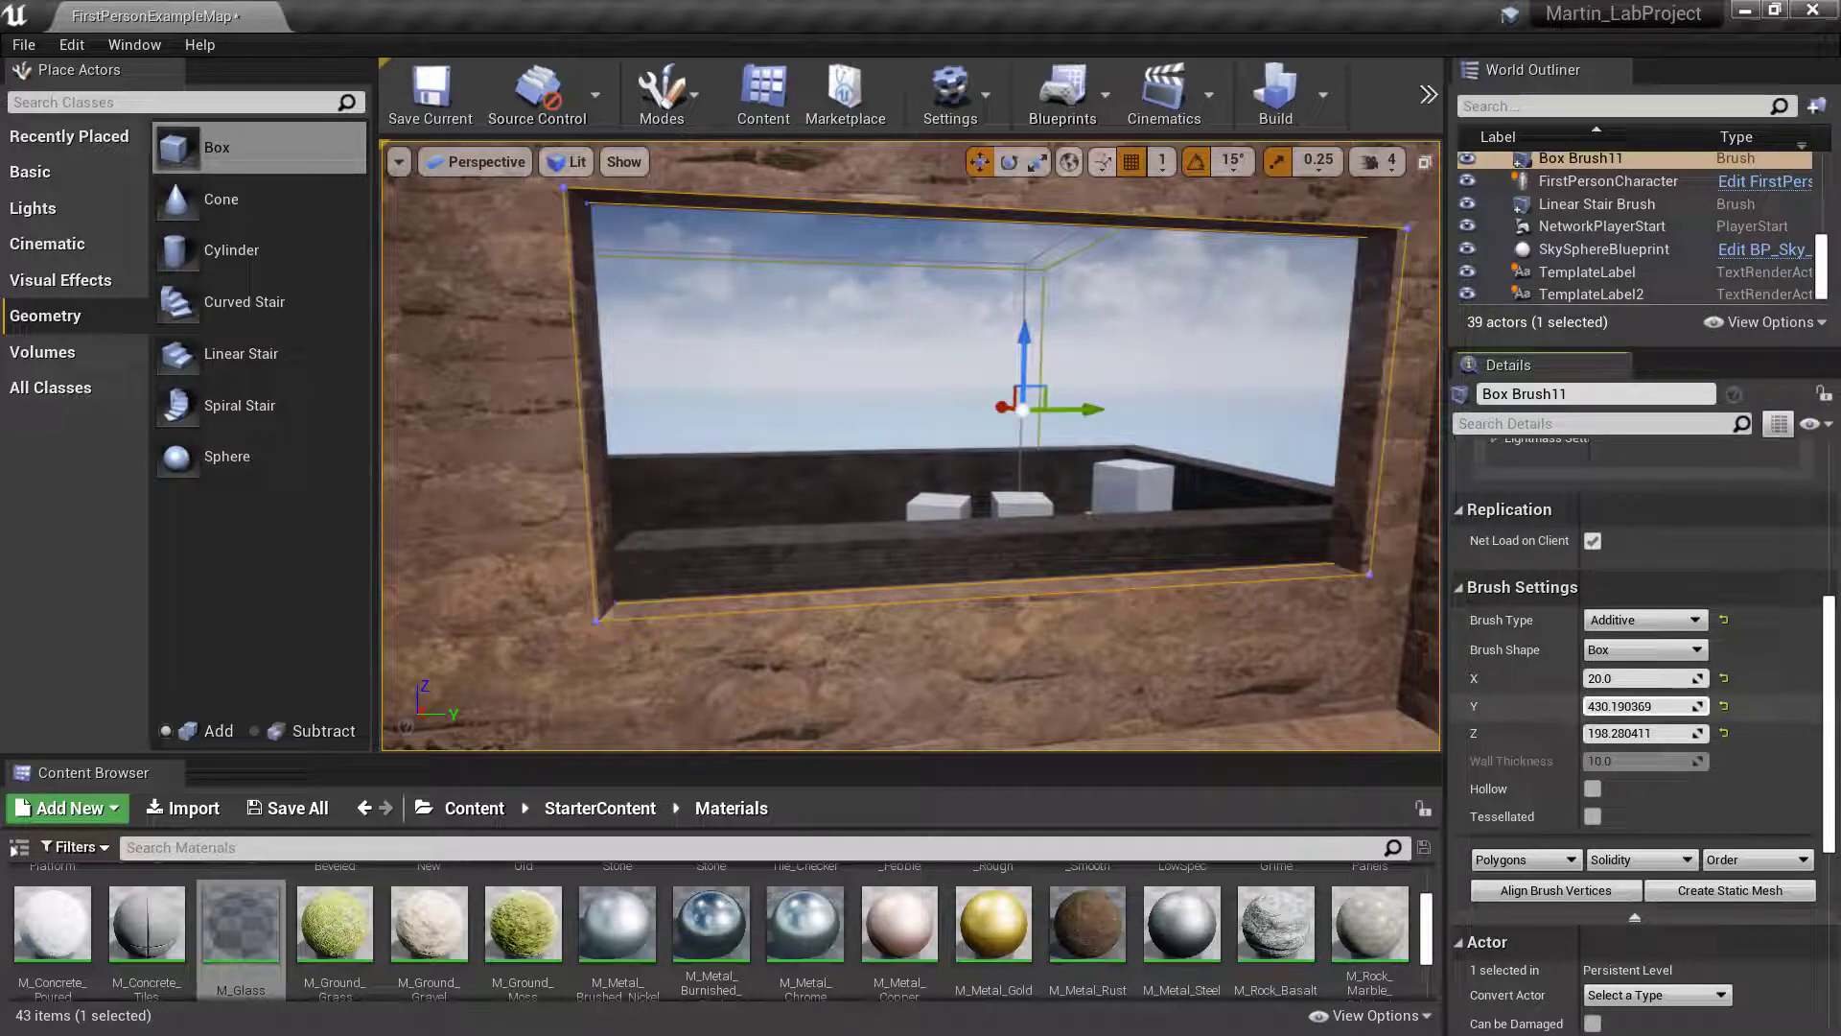
{"action": "left_click_drag", "start_coordinate": [1642, 705], "coordinate": [1653, 706]}
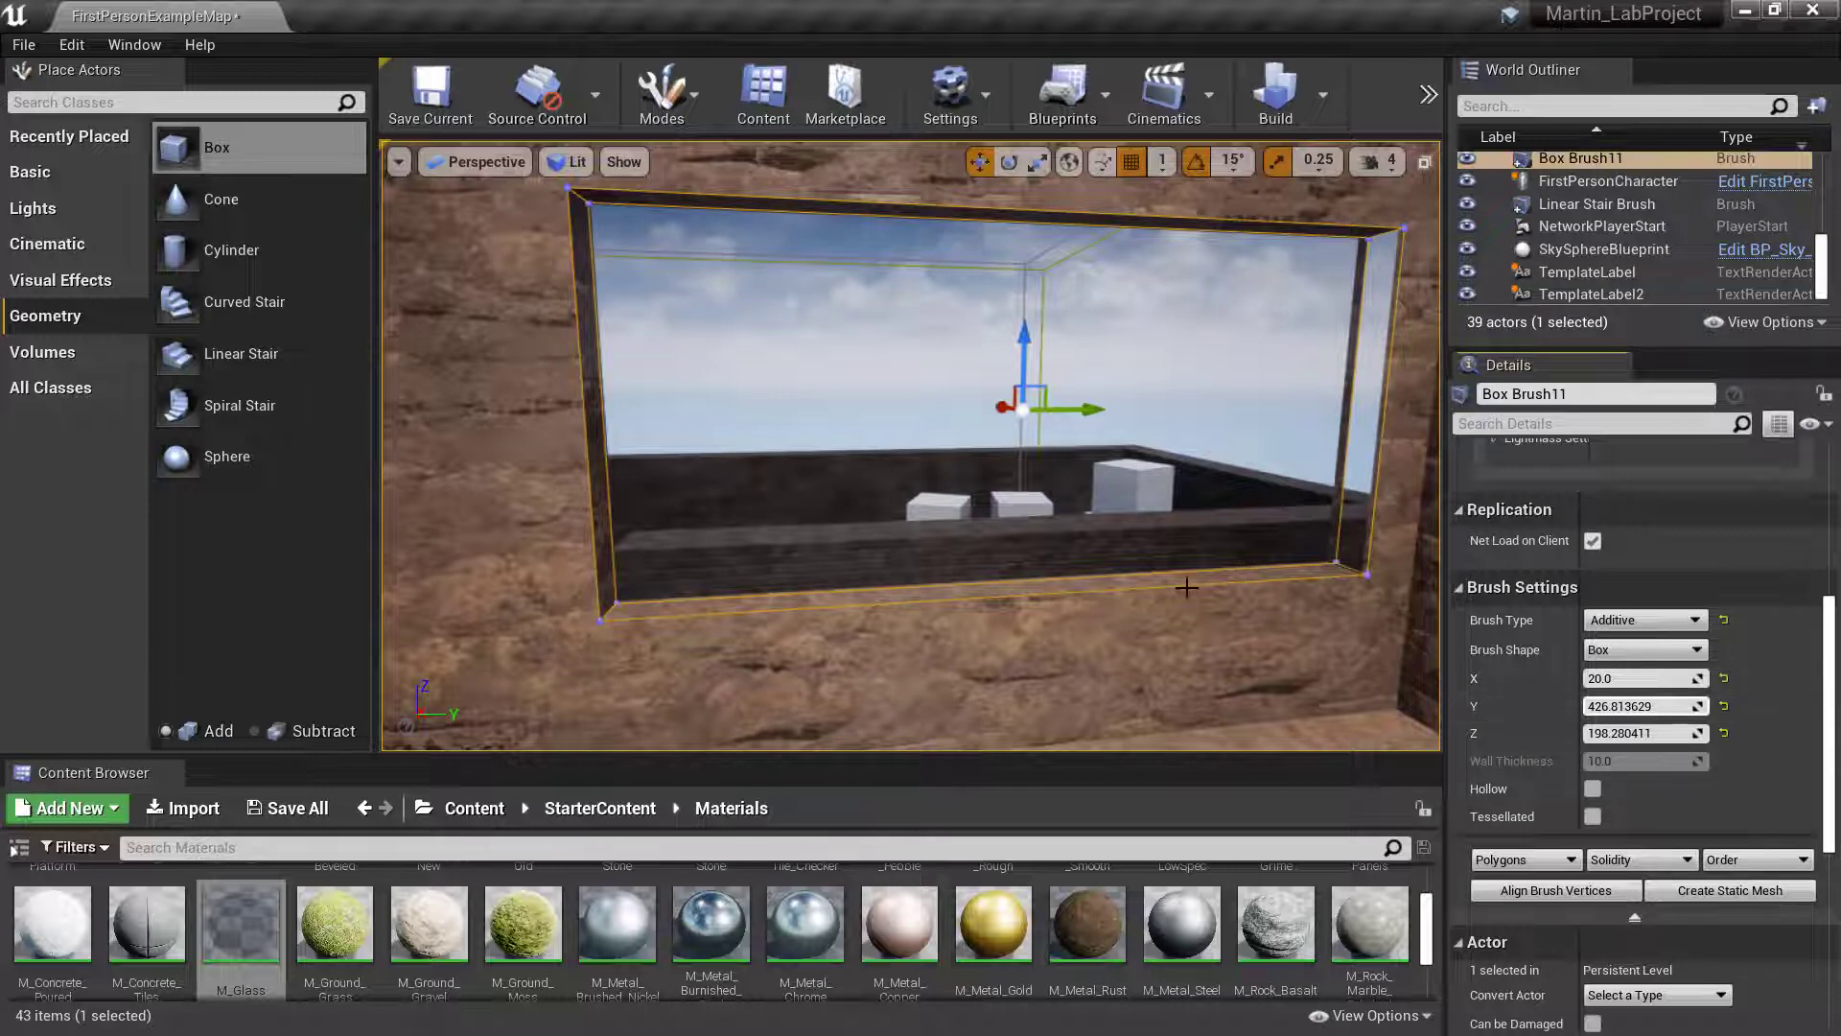
{"action": "mouse_move", "coordinate": [1187, 586]}
{"action": "right_mouse_down"}
{"action": "mouse_move", "coordinate": [1089, 583]}
{"action": "mouse_move", "coordinate": [1118, 583]}
{"action": "right_mouse_up"}
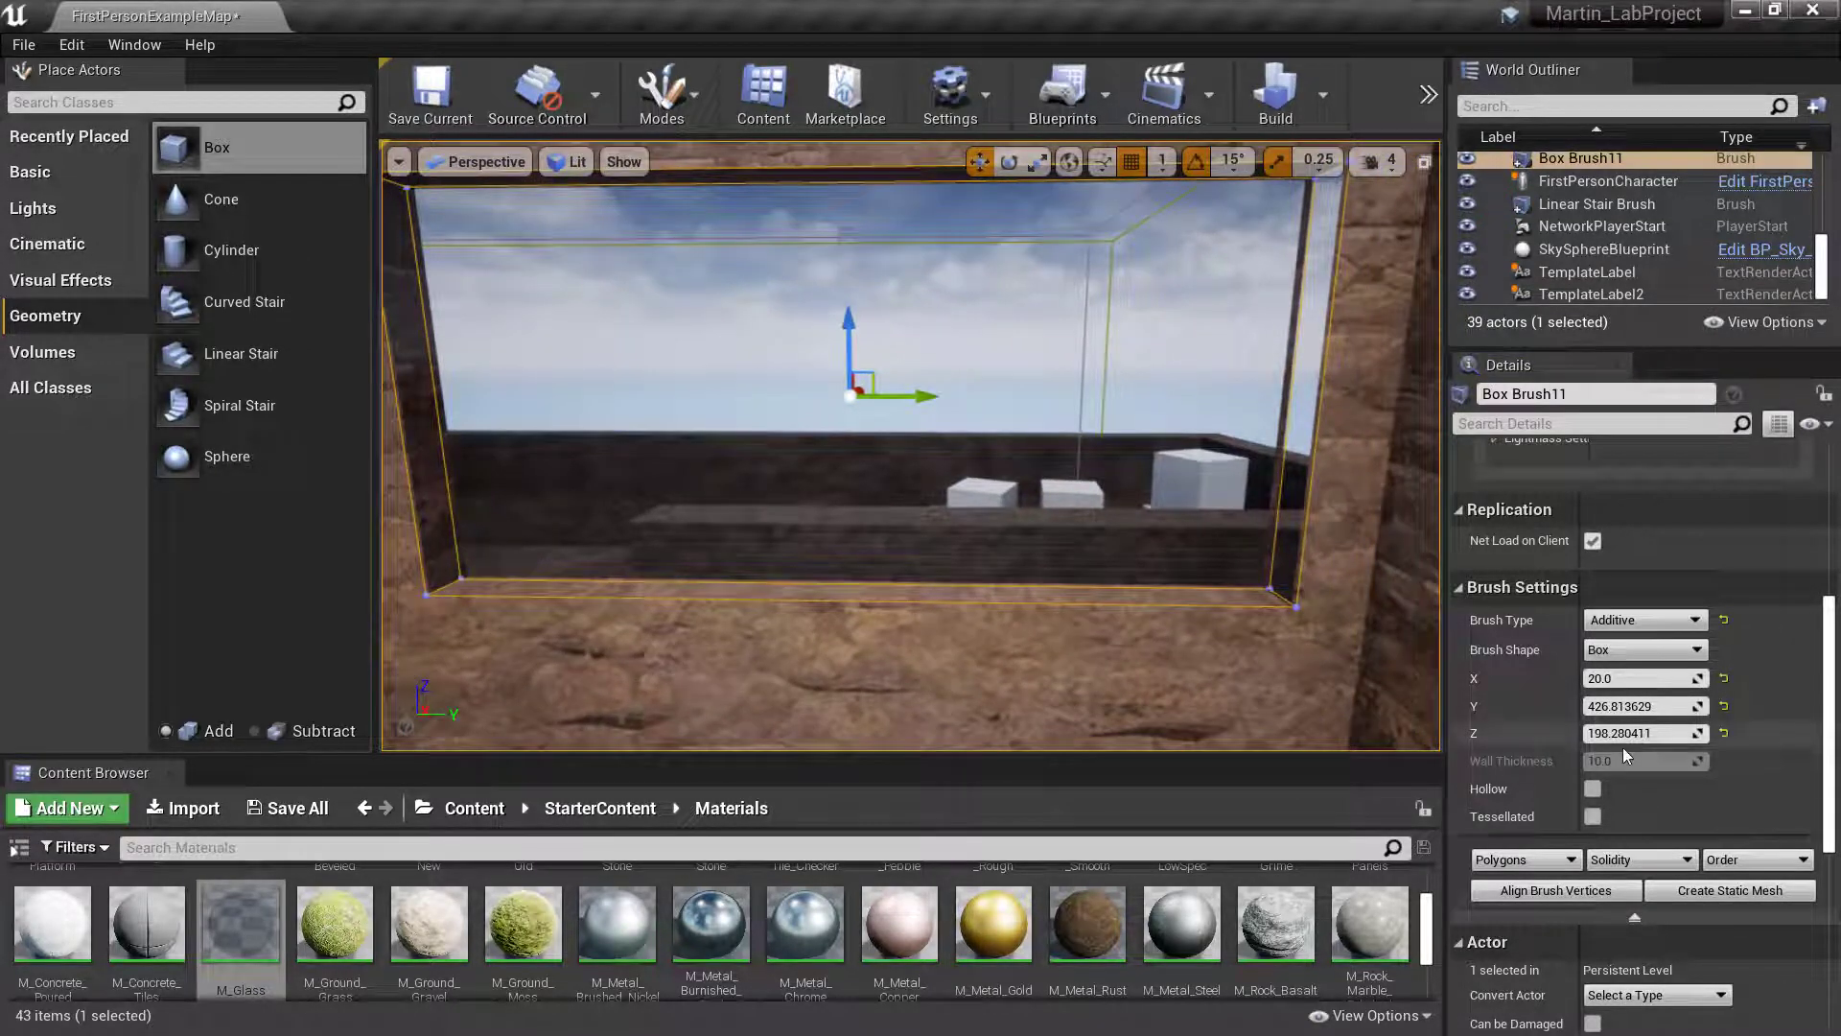
{"action": "left_click_drag", "start_coordinate": [1623, 734], "coordinate": [1642, 735]}
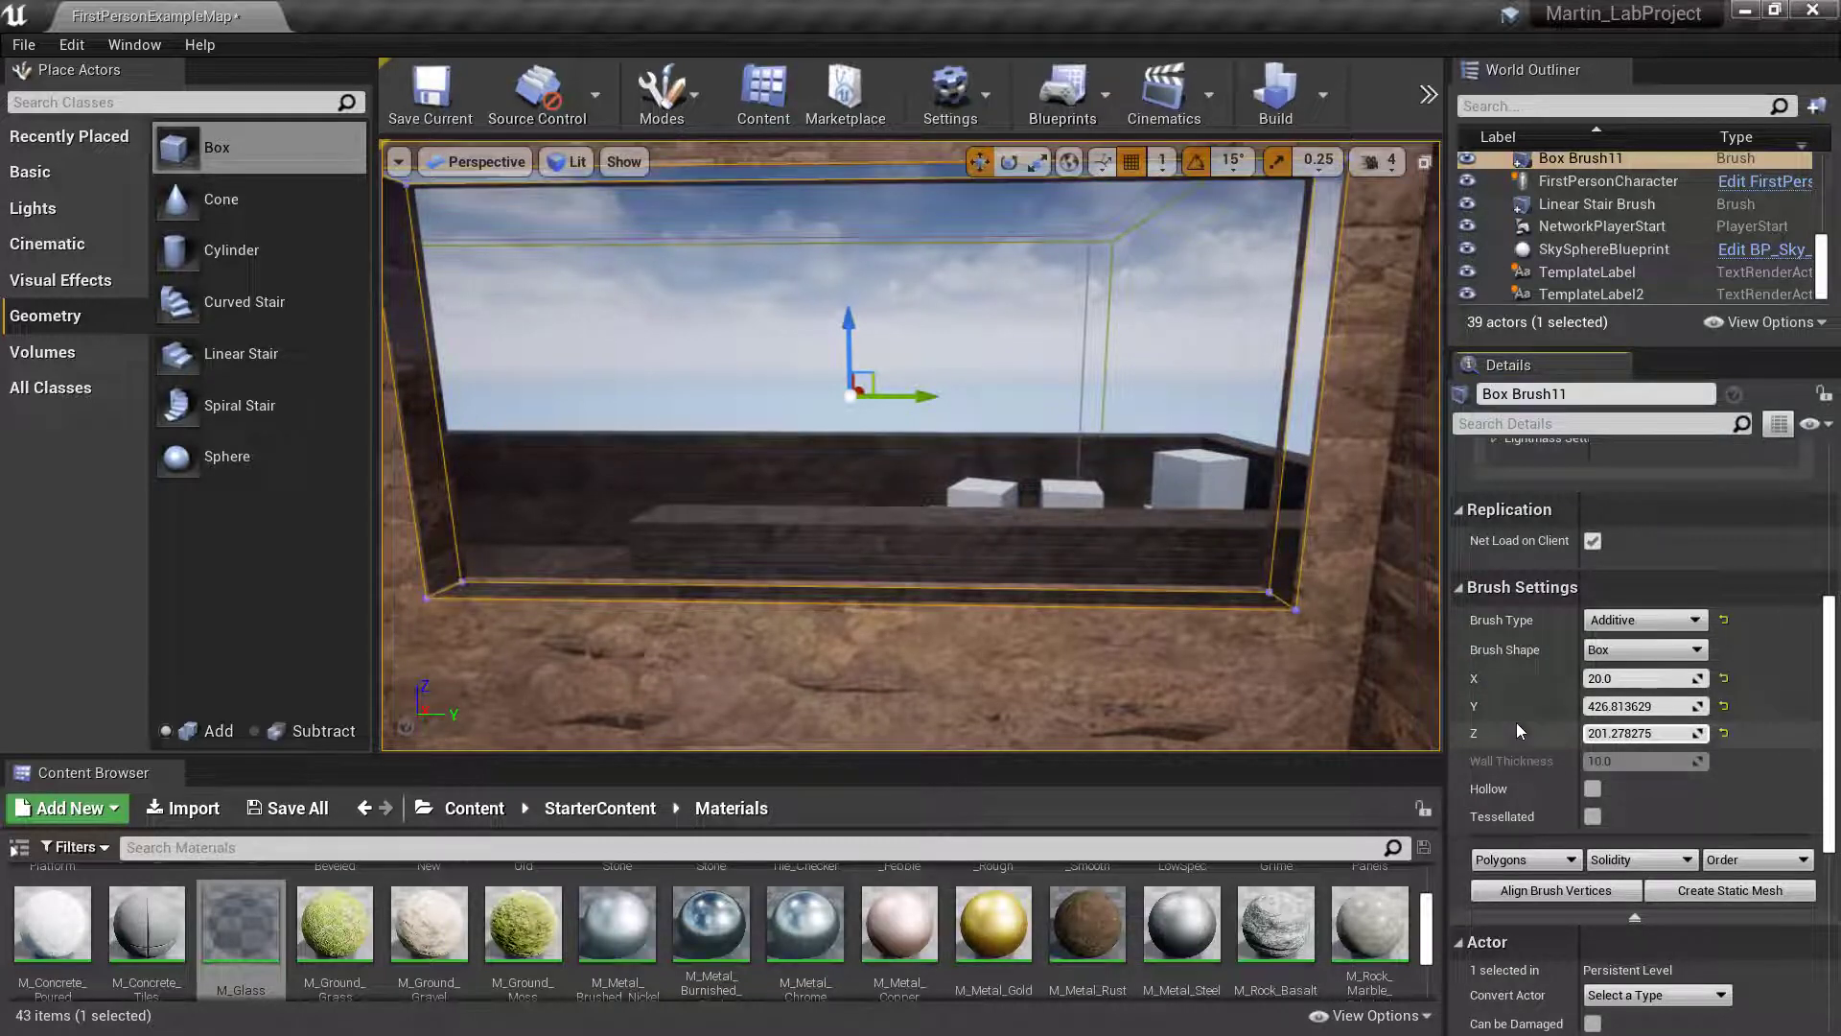
{"action": "key", "text": "ctrl+z"}
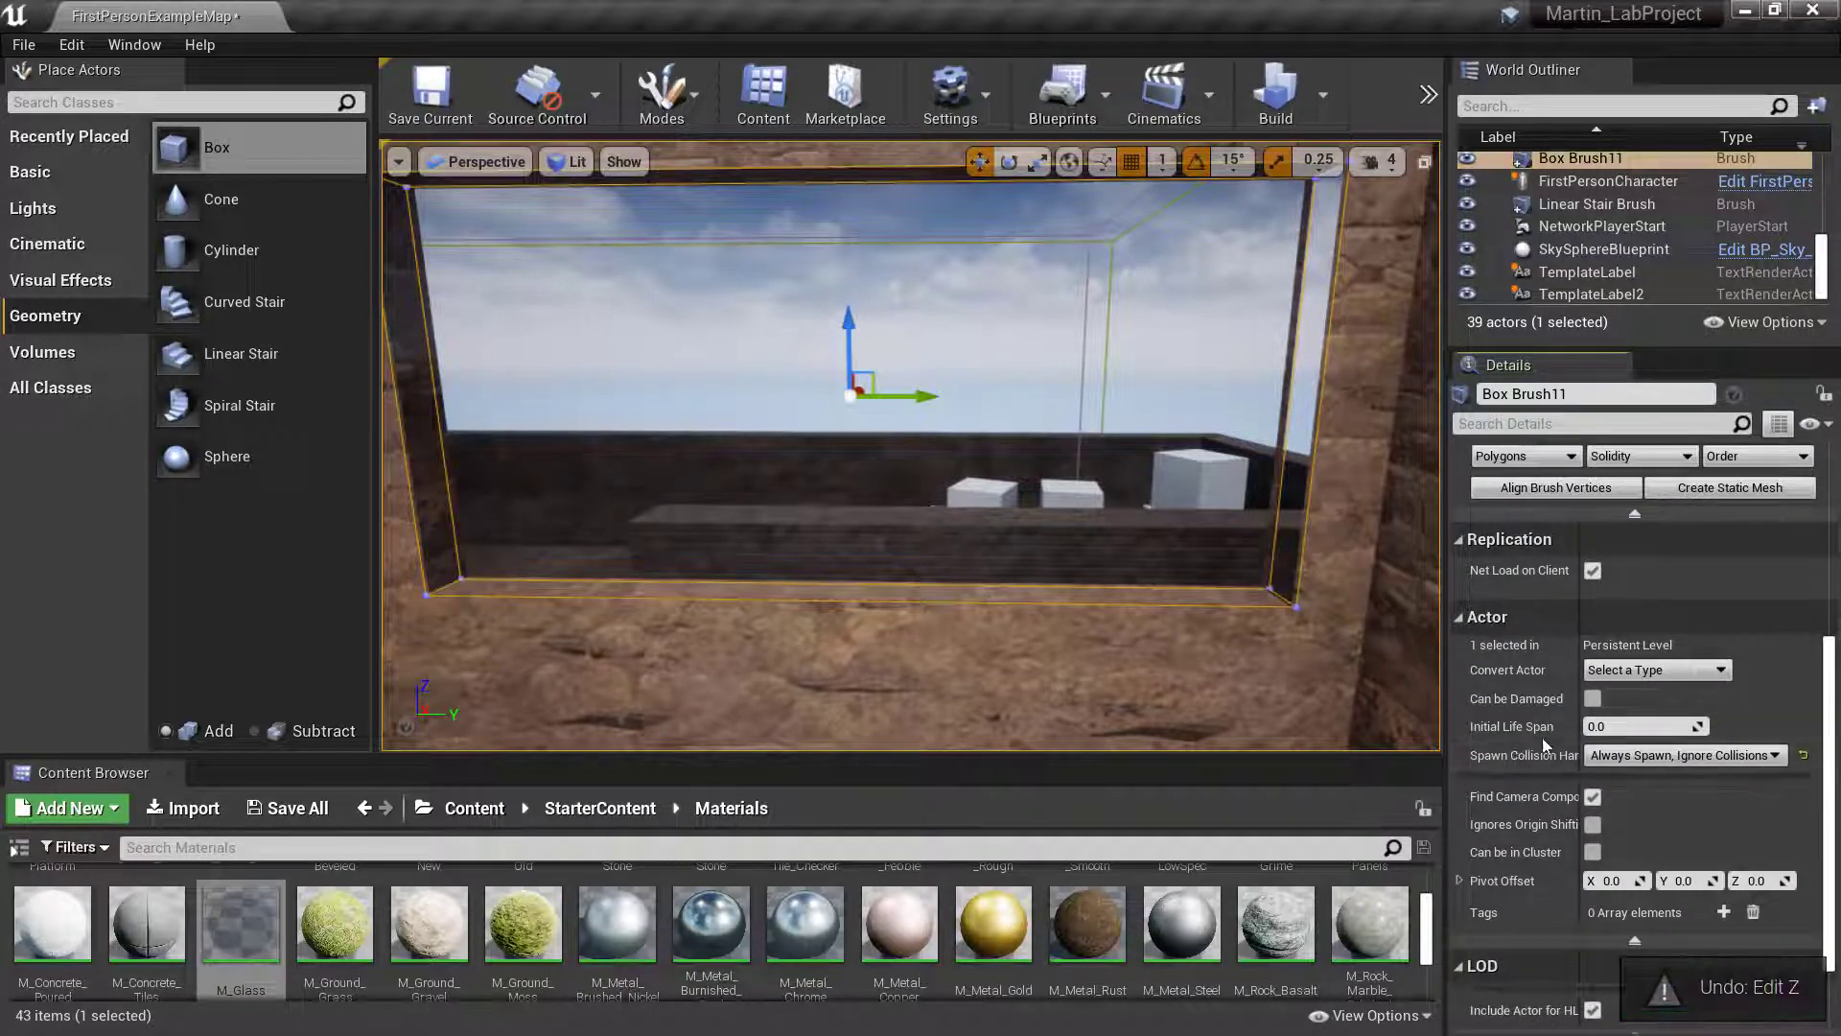
{"action": "scroll", "coordinate": [1539, 767], "scroll_direction": "up", "scroll_amount": 5}
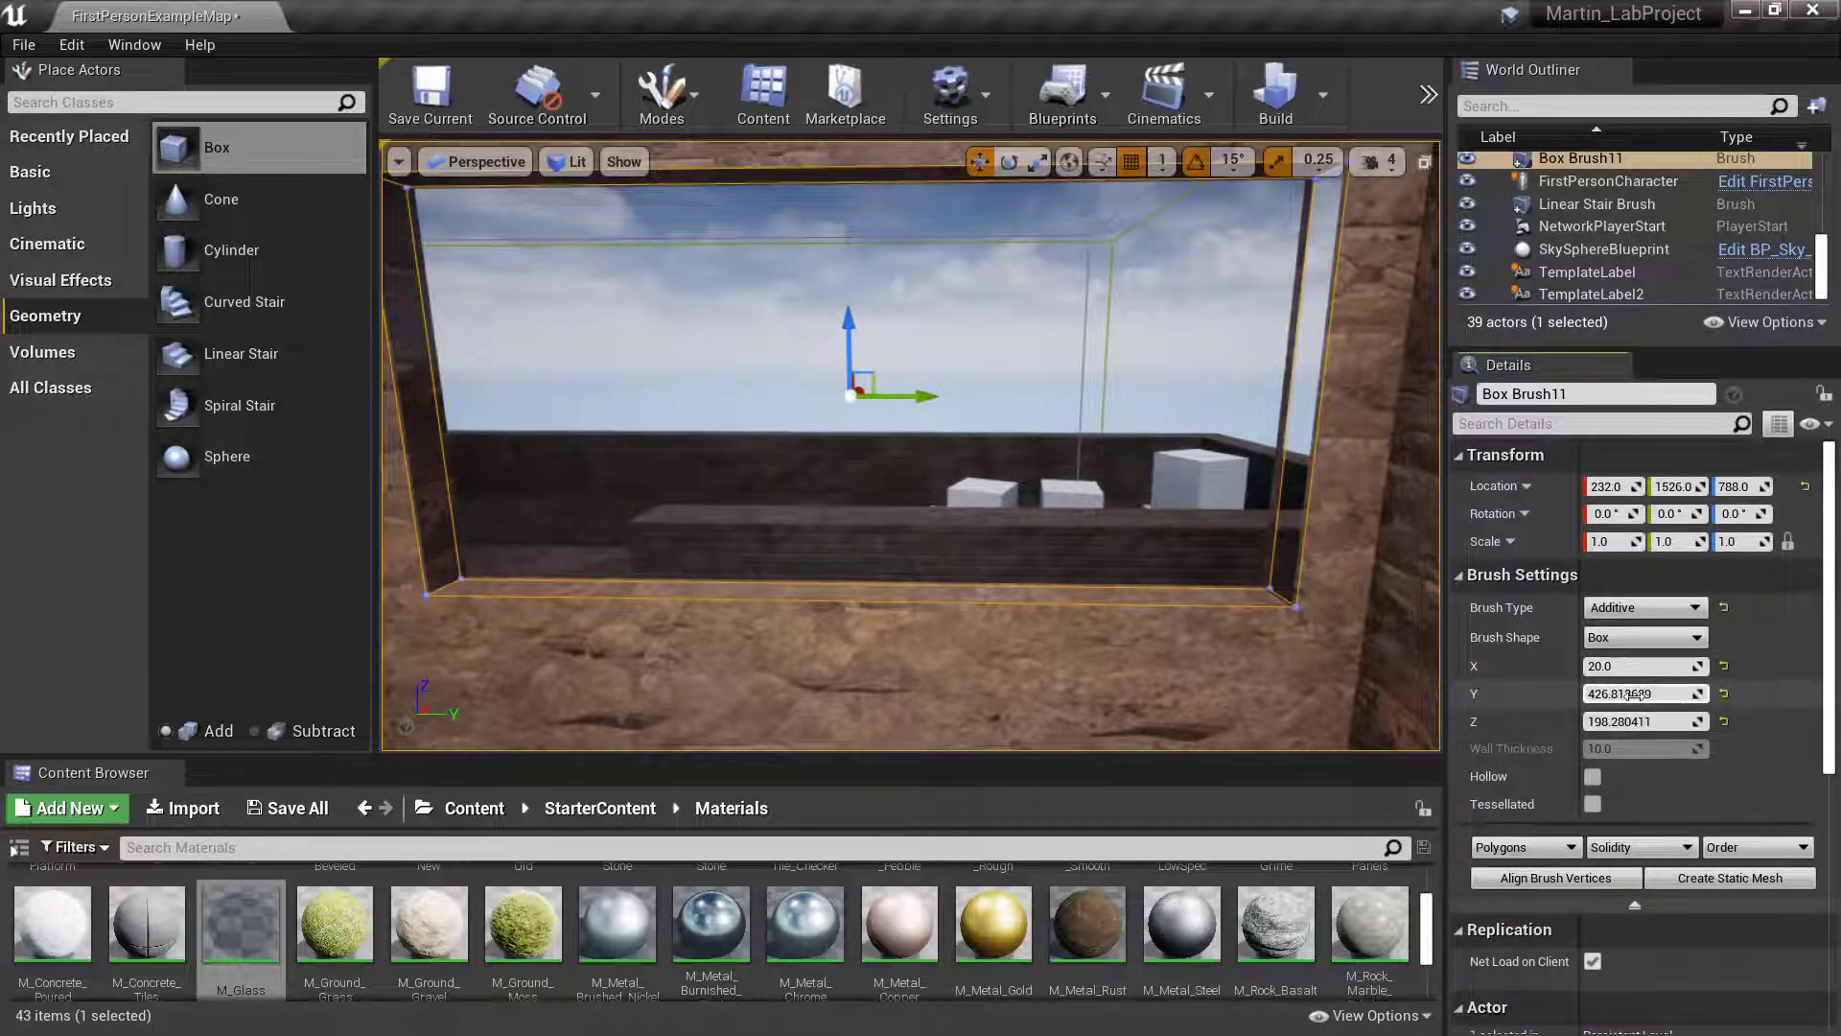
{"action": "left_click_drag", "start_coordinate": [1638, 694], "coordinate": [1616, 694]}
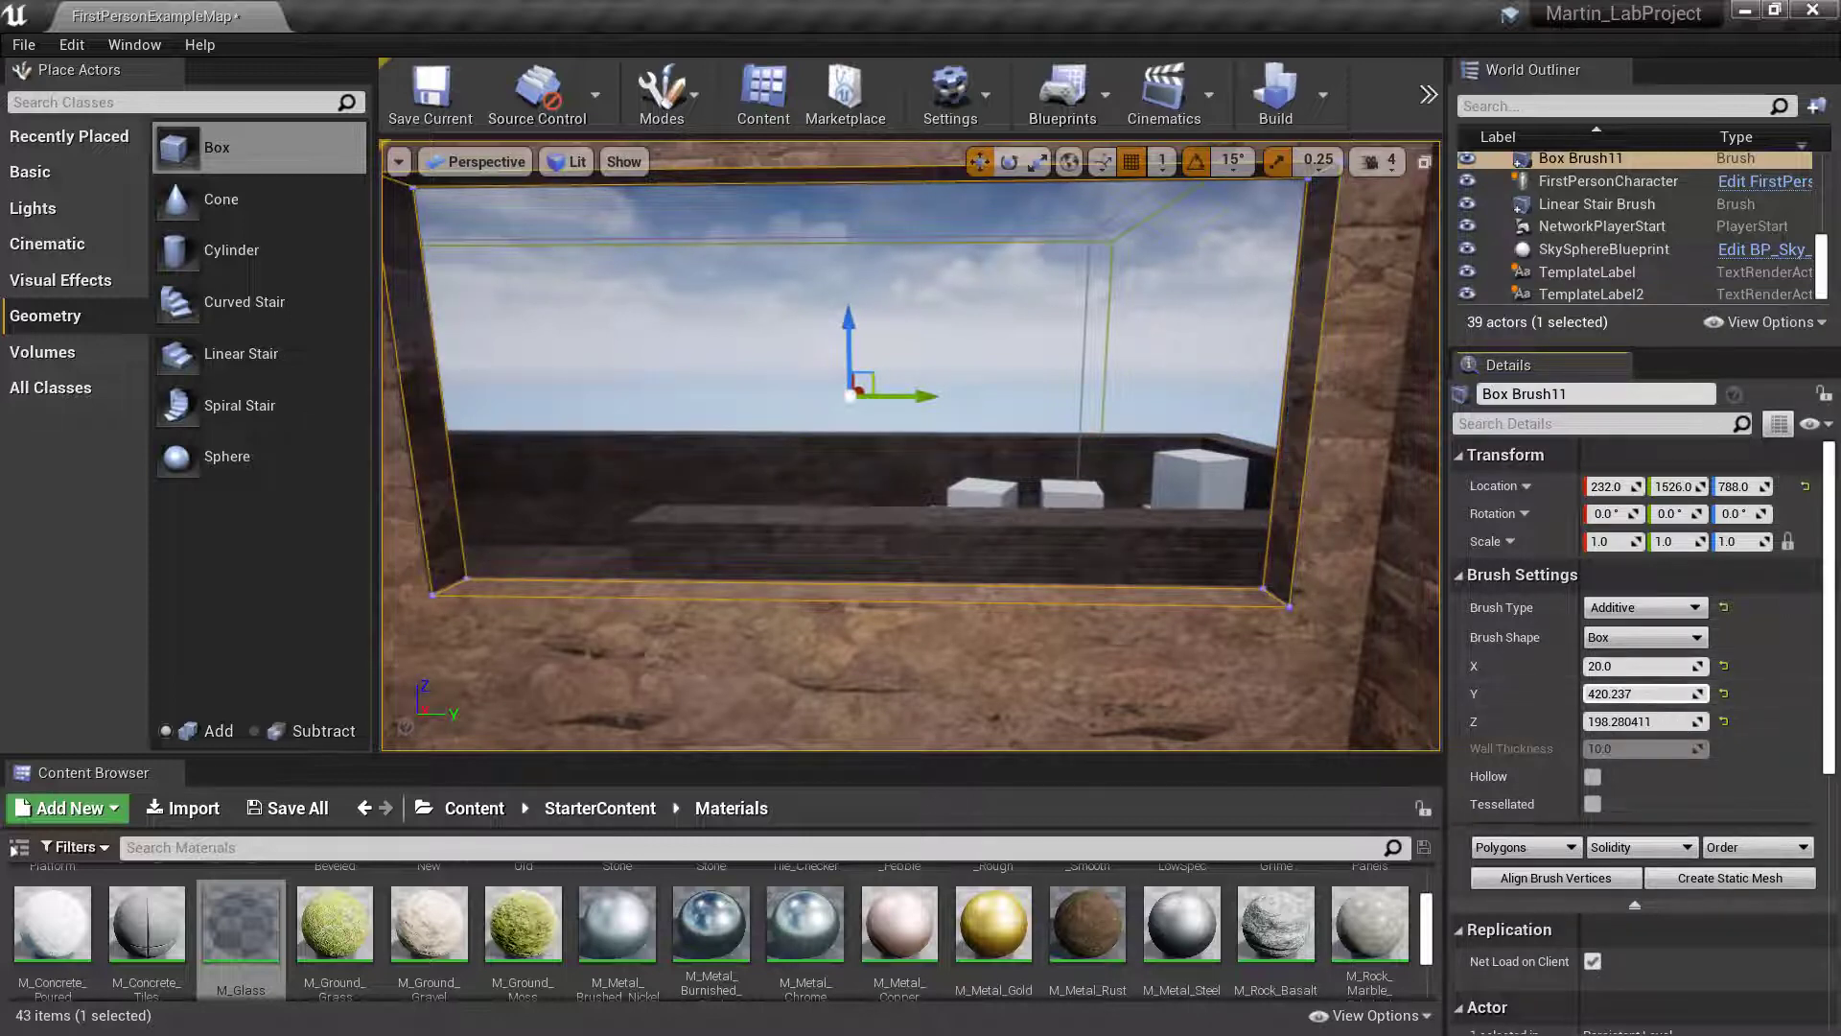
- Lower the viewport camera speed to 1 and move in close to the lower edge of the glass brush
{"action": "mouse_move", "coordinate": [1103, 460]}
{"action": "right_mouse_down"}
{"action": "mouse_move", "coordinate": [1101, 492]}
{"action": "mouse_move", "coordinate": [1036, 489]}
{"action": "mouse_move", "coordinate": [1101, 473]}
{"action": "mouse_move", "coordinate": [1117, 494]}
{"action": "mouse_move", "coordinate": [1078, 550]}
{"action": "right_mouse_up"}
{"action": "key", "text": "a"}
{"action": "key", "text": "w"}
{"action": "key", "text": "d"}
{"action": "left_click", "coordinate": [1378, 161]}
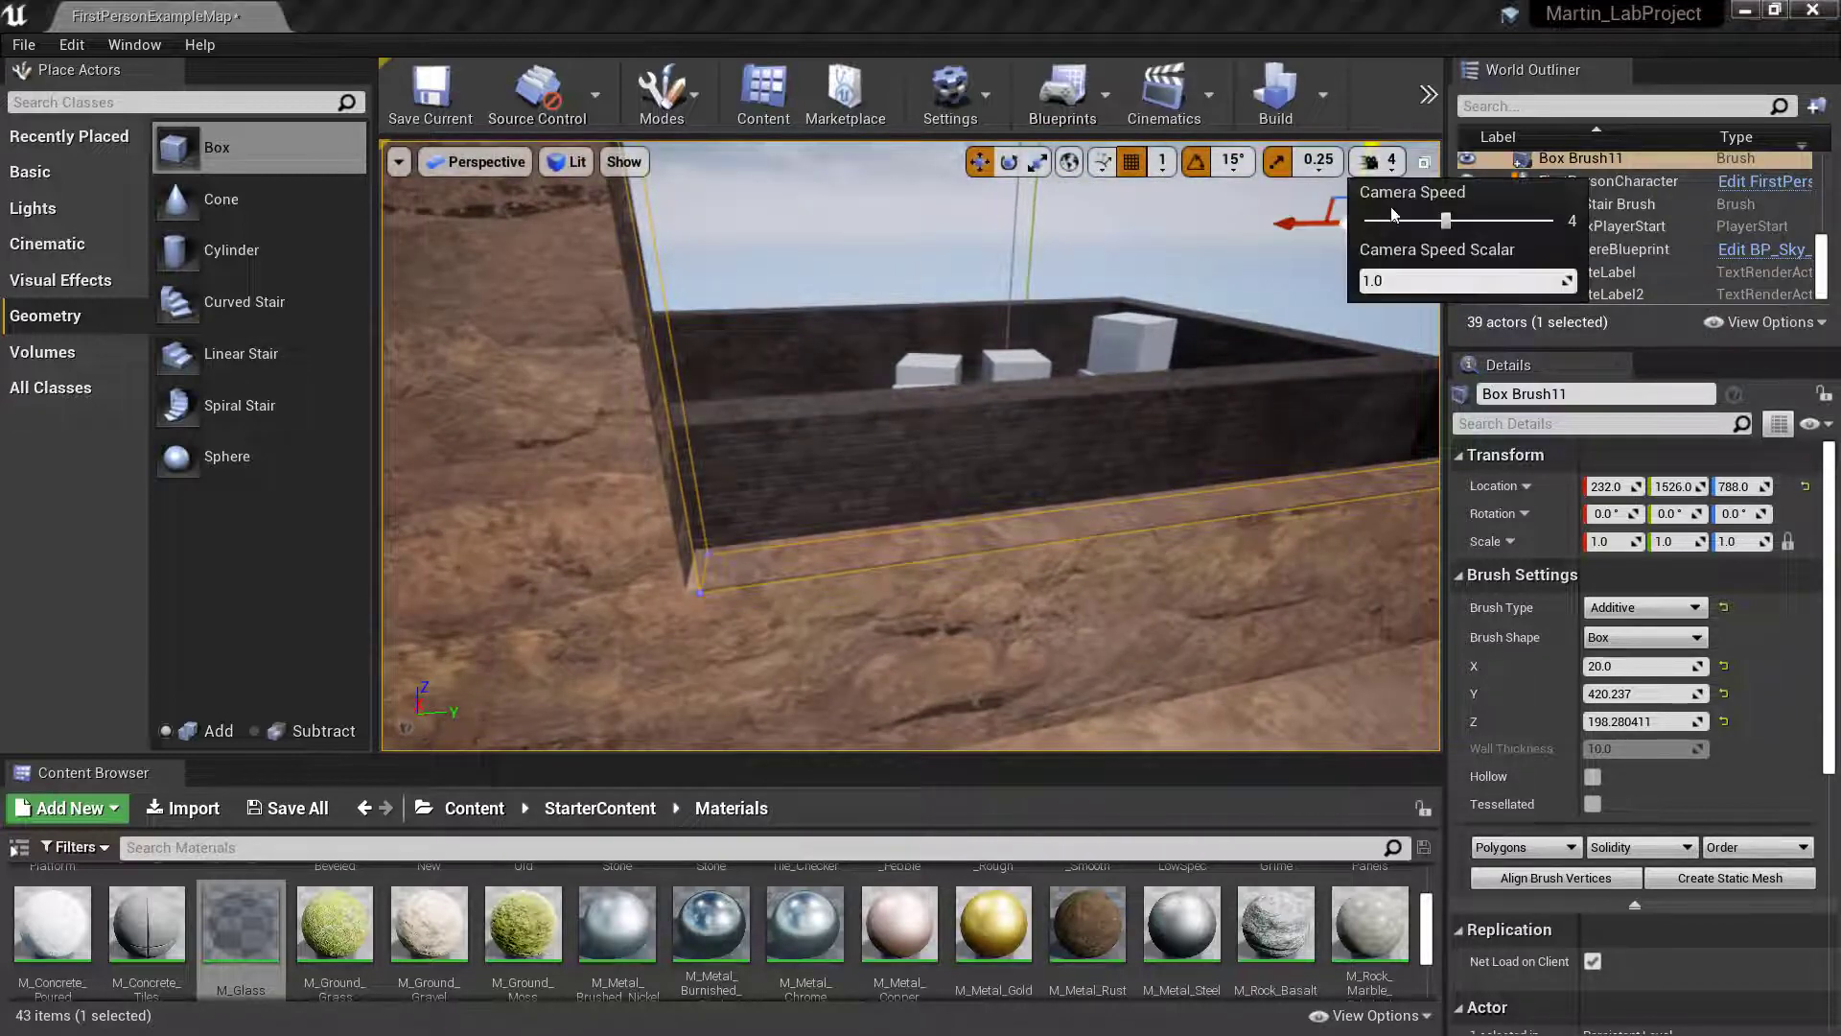
{"action": "mouse_move", "coordinate": [1103, 431]}
{"action": "right_mouse_down"}
{"action": "mouse_move", "coordinate": [1094, 480]}
{"action": "mouse_move", "coordinate": [1147, 409]}
{"action": "right_mouse_up"}
{"action": "key", "text": "d"}
- Shift the glass brush to location Y 1524 and adjust its Y size to about 423 while checking the window's side edges
{"action": "key", "text": "d"}
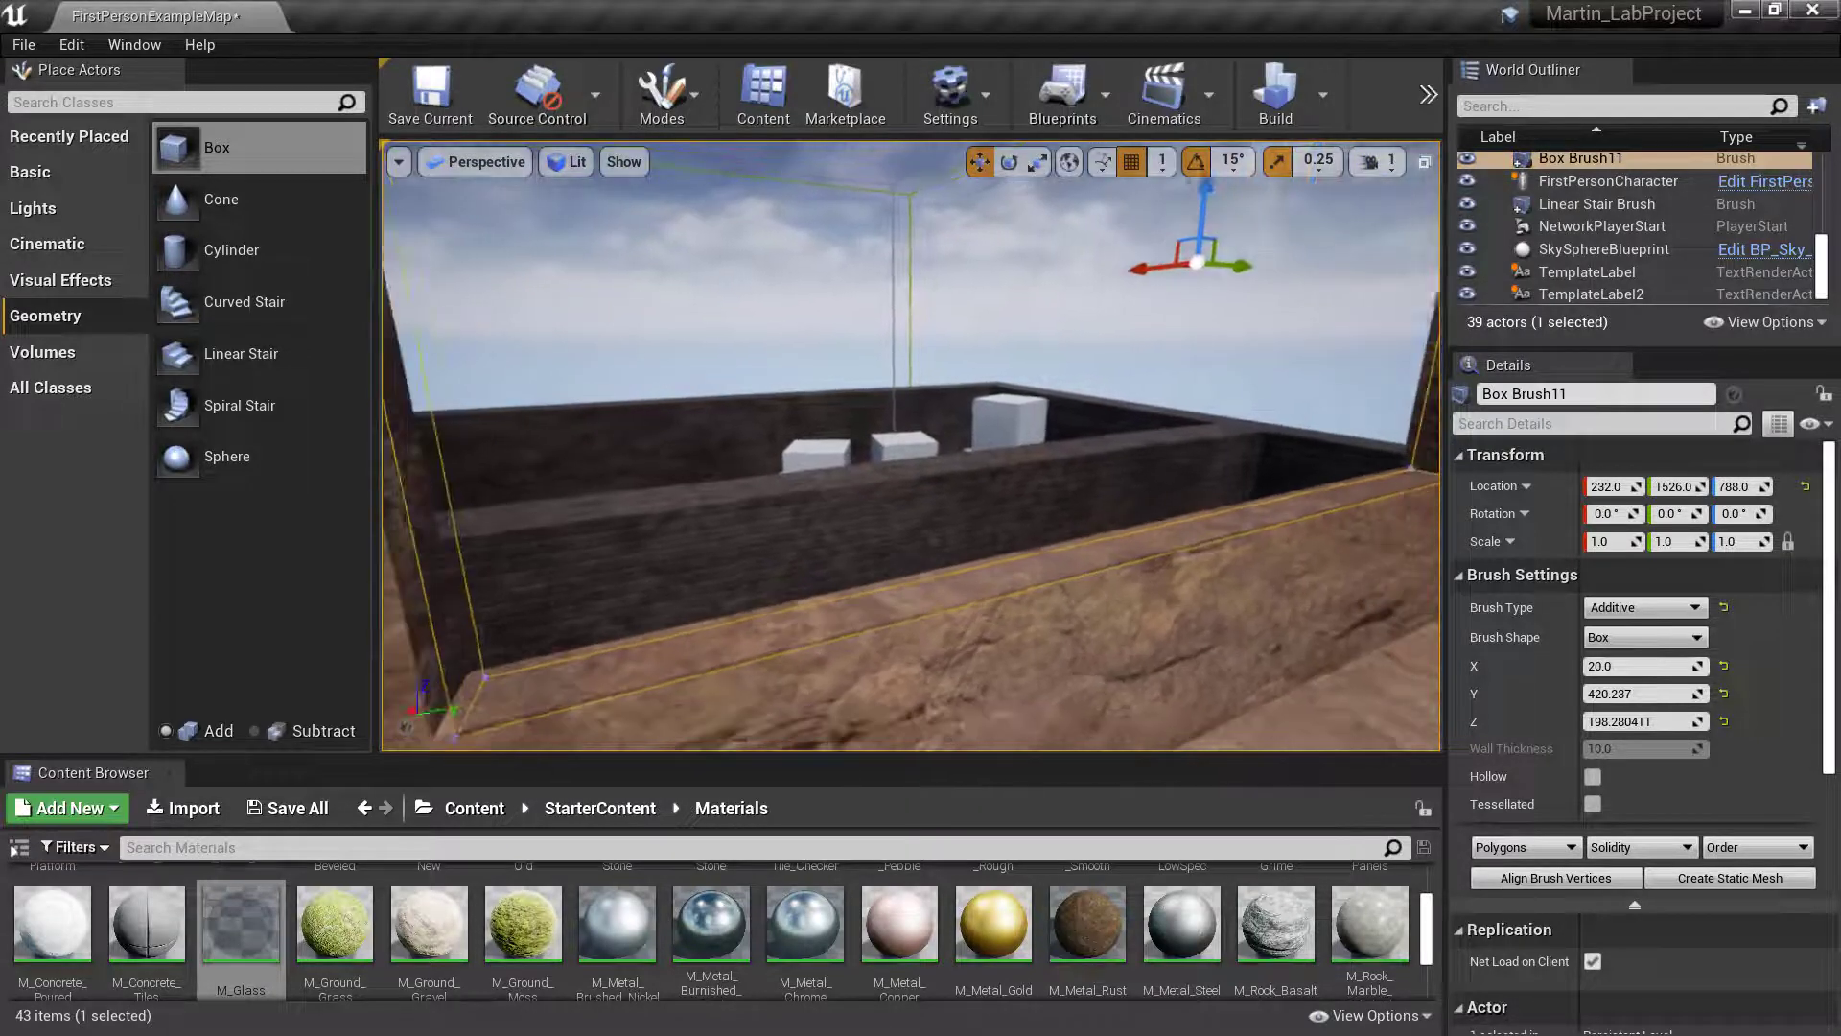
{"action": "right_click_drag", "start_coordinate": [1042, 309], "coordinate": [1049, 308]}
{"action": "key", "text": "s"}
{"action": "mouse_move", "coordinate": [1184, 296]}
{"action": "right_mouse_down"}
{"action": "mouse_move", "coordinate": [1287, 289]}
{"action": "mouse_move", "coordinate": [1285, 255]}
{"action": "mouse_move", "coordinate": [1003, 317]}
{"action": "mouse_move", "coordinate": [1036, 312]}
{"action": "mouse_move", "coordinate": [992, 294]}
{"action": "mouse_move", "coordinate": [1046, 305]}
{"action": "right_mouse_up"}
{"action": "key", "text": "d"}
{"action": "key", "text": "d"}
{"action": "key", "text": "d"}
{"action": "key", "text": "w"}
{"action": "key", "text": "d"}
{"action": "key", "text": "a"}
{"action": "key", "text": "s"}
{"action": "key", "text": "a"}
{"action": "key", "text": "s"}
{"action": "key", "text": "d"}
{"action": "key", "text": "a"}
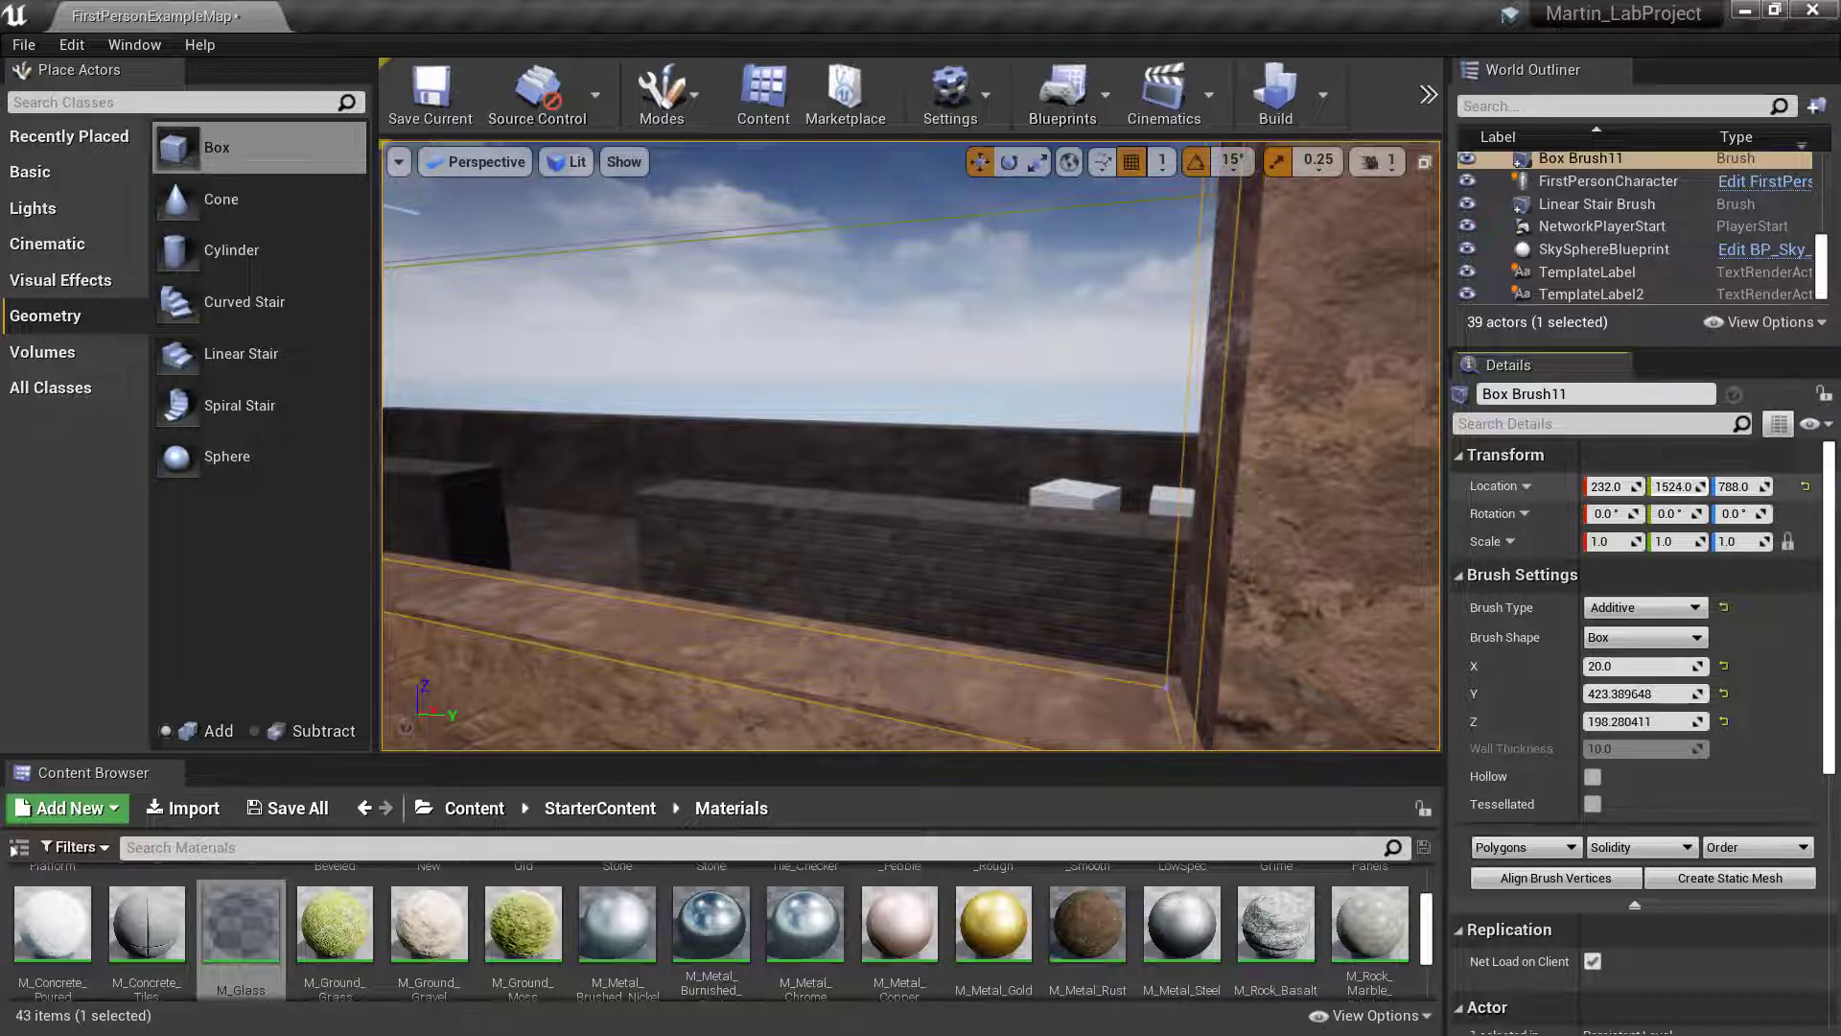
- Raise the viewport camera speed to 2 and bring the window's side edge into close view
{"action": "right_click_drag", "start_coordinate": [1189, 422], "coordinate": [1016, 404]}
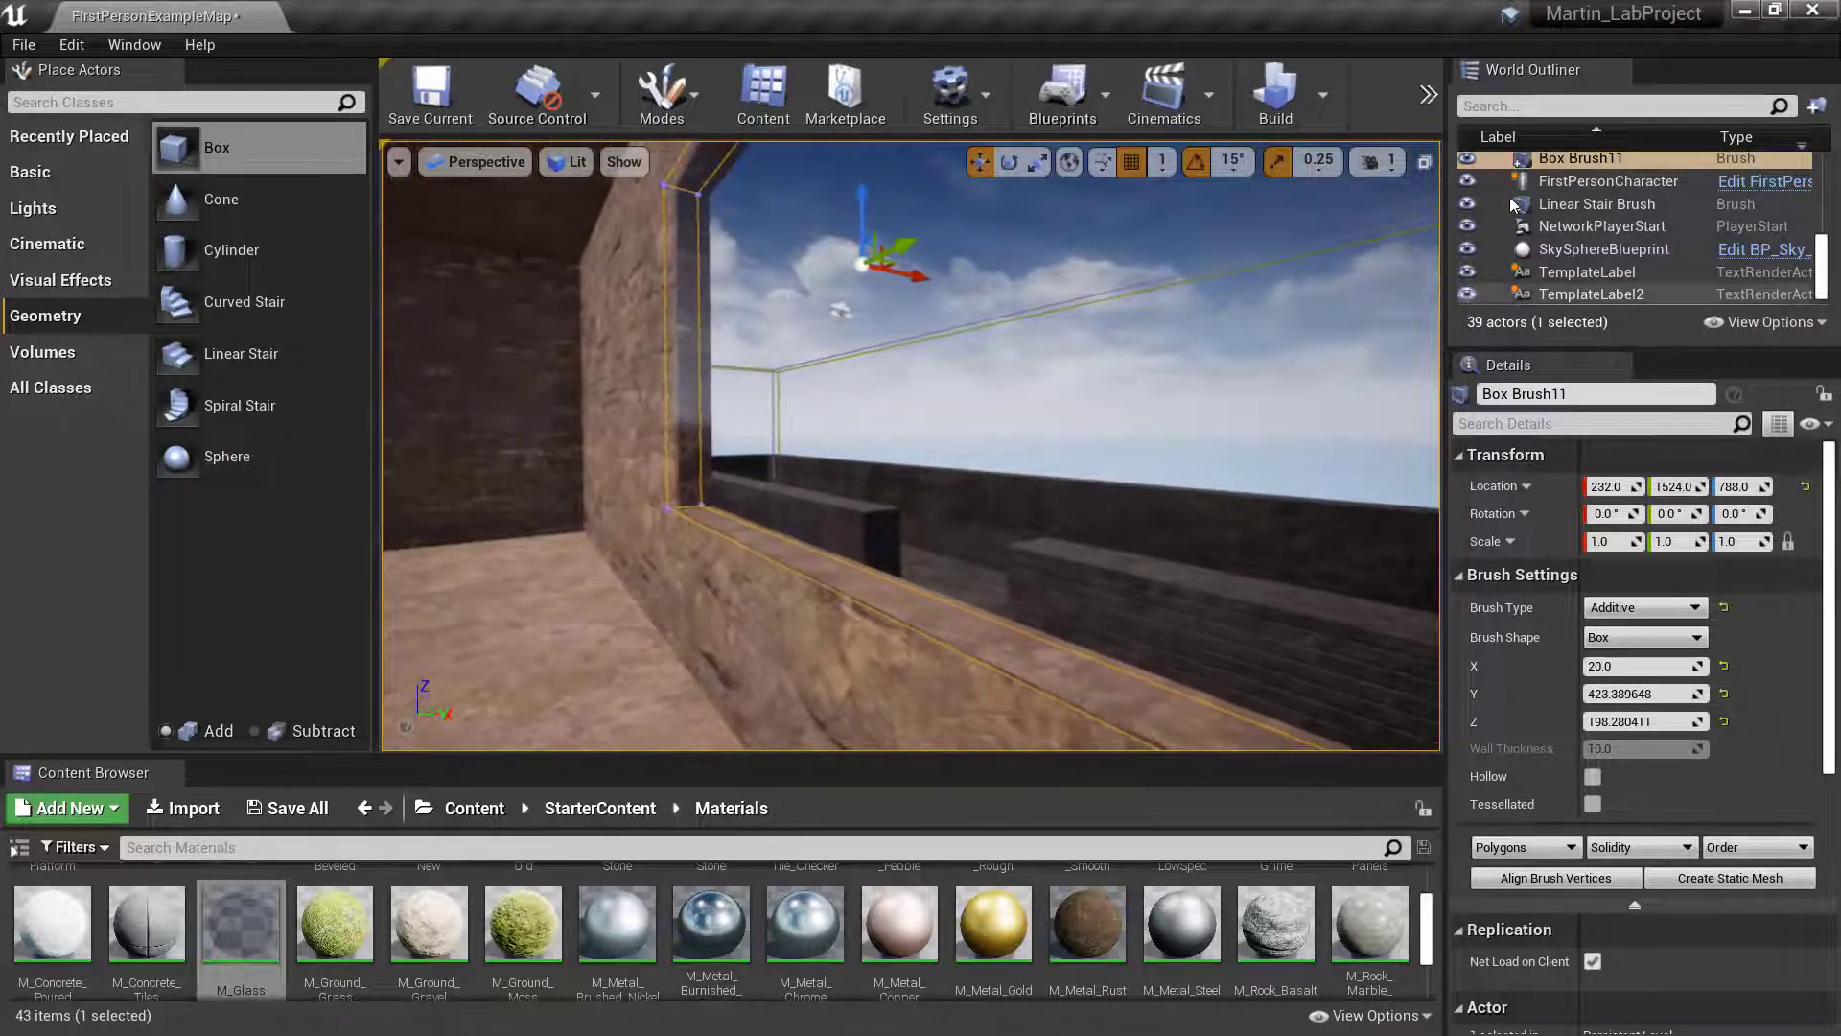
{"action": "left_click", "coordinate": [1375, 161]}
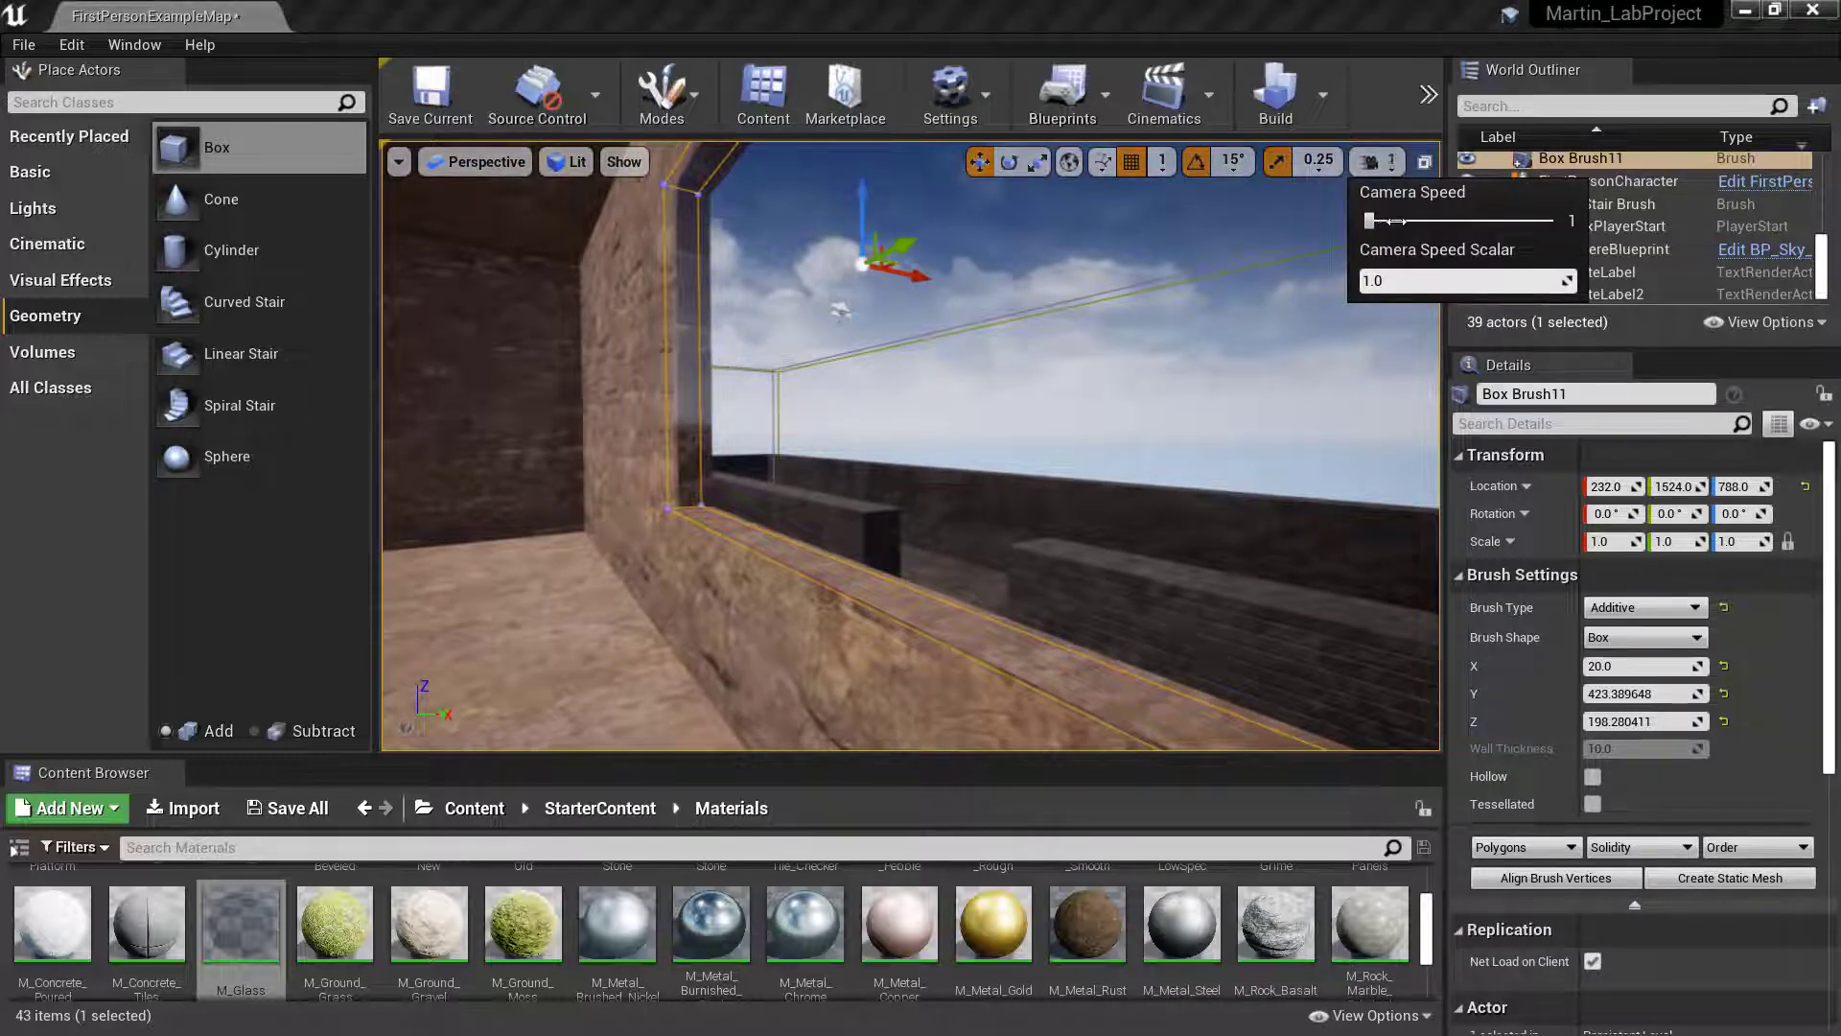
{"action": "key", "text": "w"}
{"action": "right_click_drag", "start_coordinate": [1192, 298], "coordinate": [1433, 474]}
{"action": "key", "text": "a"}
{"action": "key", "text": "w"}
{"action": "key", "text": "d"}
{"action": "key", "text": "d"}
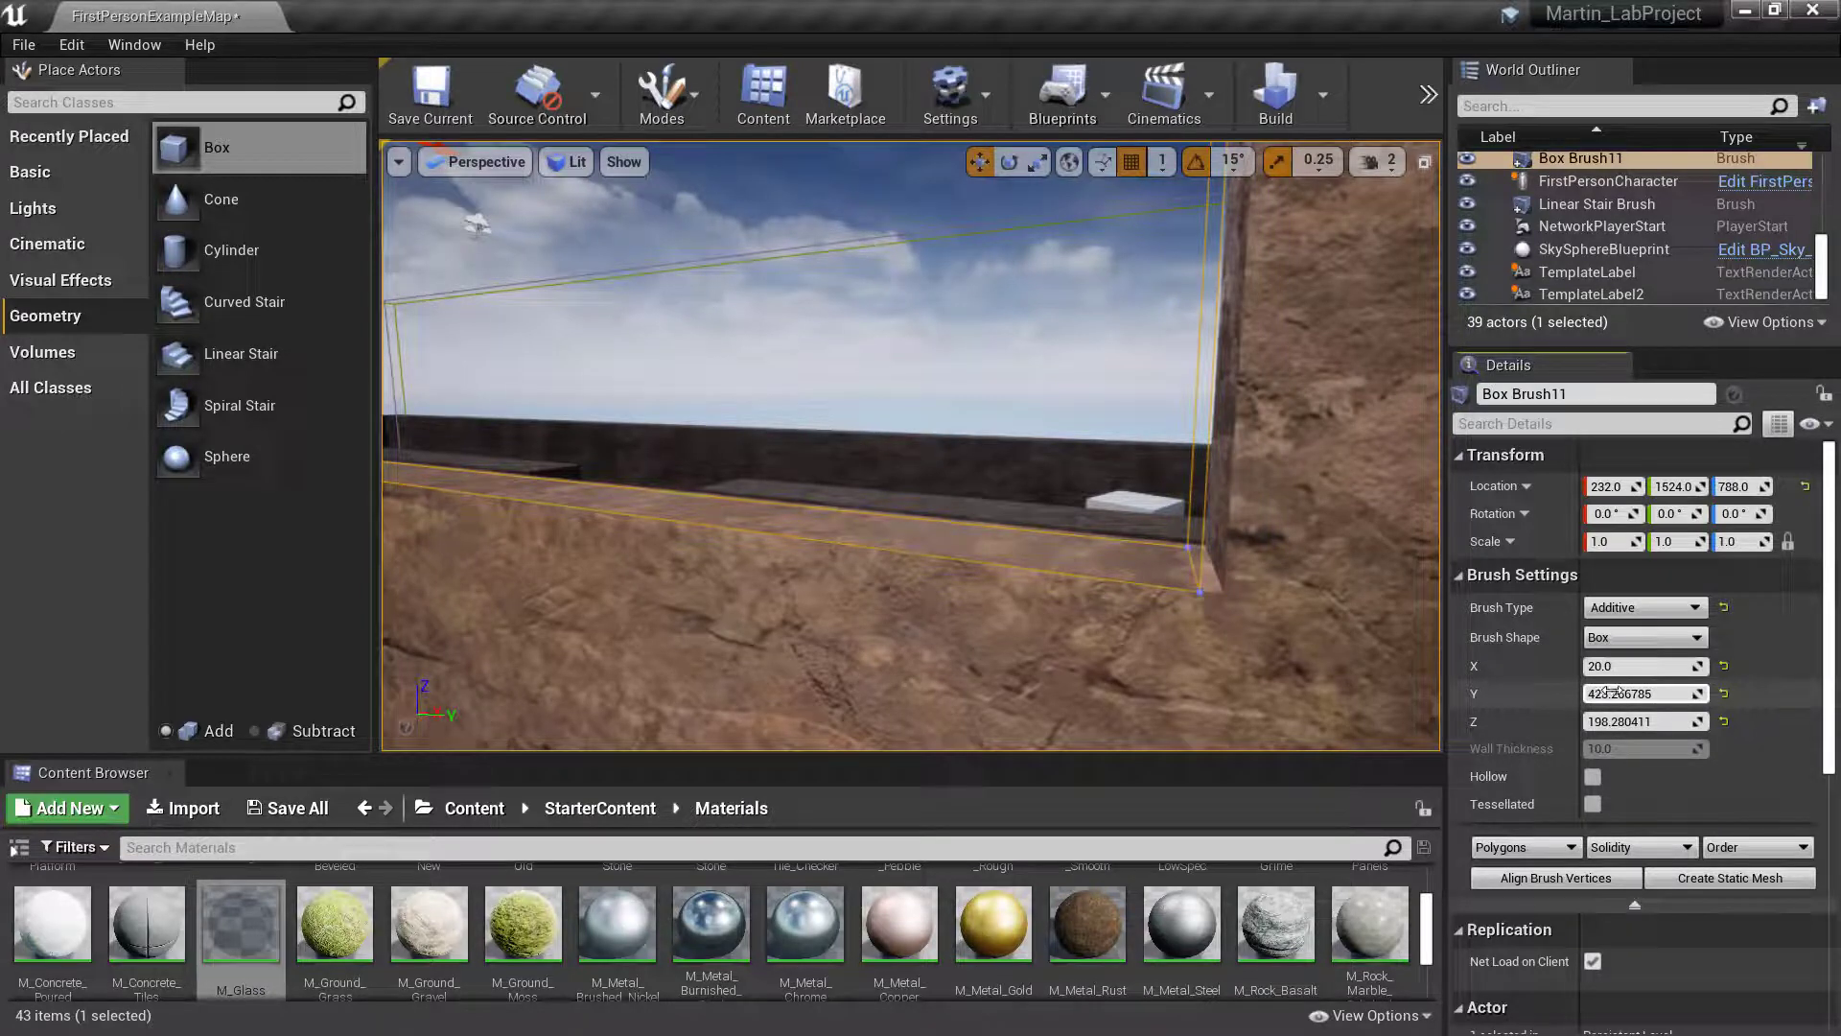
- Try Y sizes of 429, 428 and 427 on the glass brush, checking both side edges of the window
{"action": "left_click_drag", "start_coordinate": [1642, 693], "coordinate": [1634, 694]}
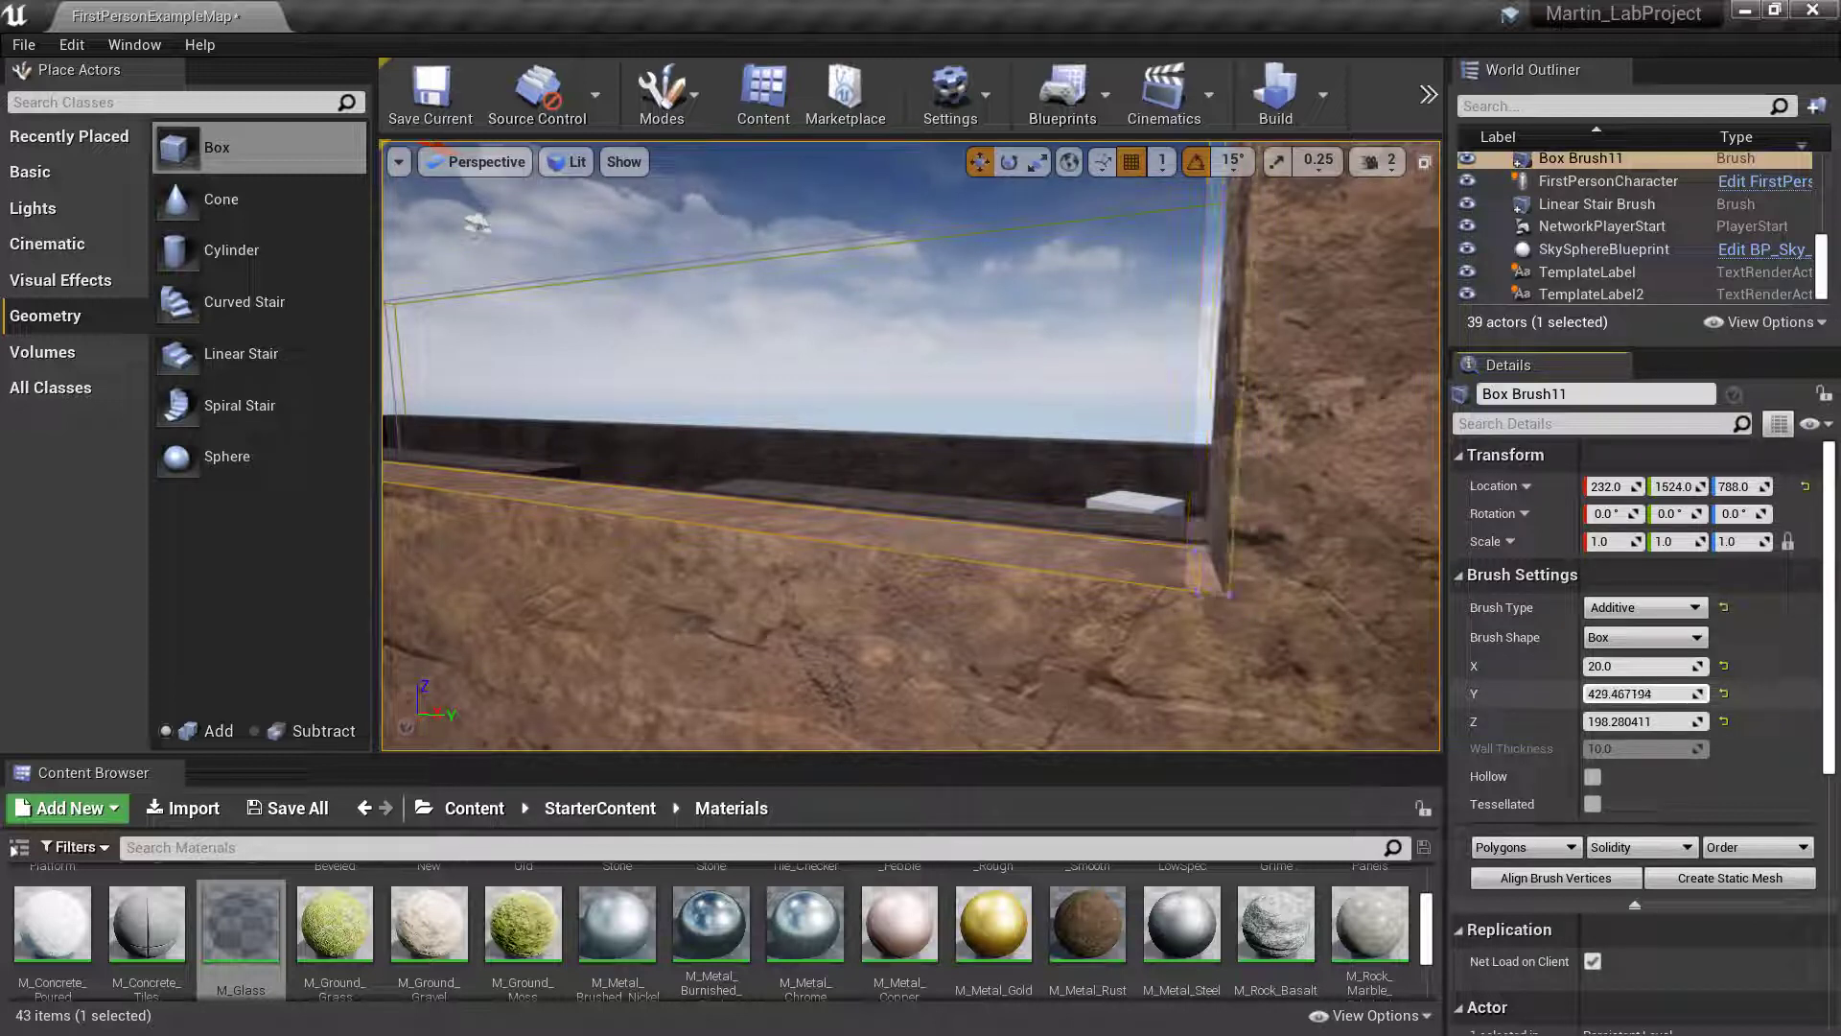
{"action": "left_click_drag", "start_coordinate": [1621, 694], "coordinate": [1620, 694]}
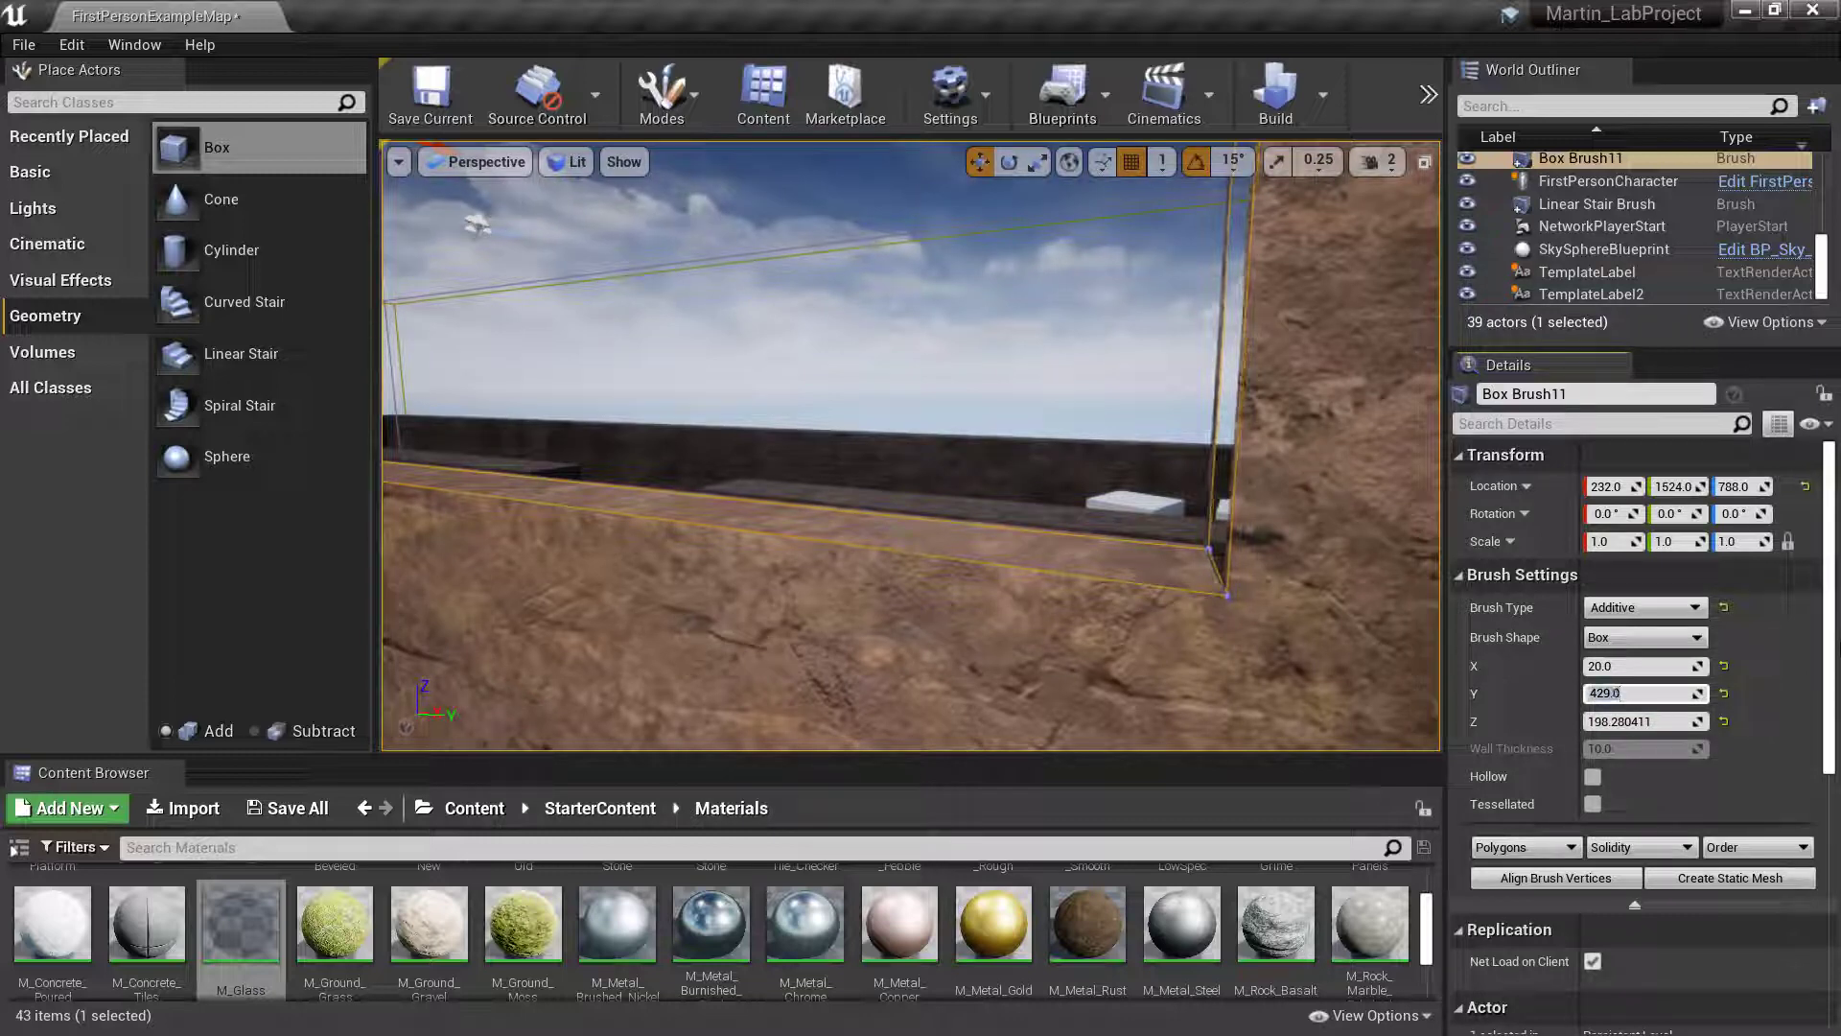
{"action": "right_click_drag", "start_coordinate": [1245, 524], "coordinate": [1245, 525]}
{"action": "left_click", "coordinate": [1621, 693]}
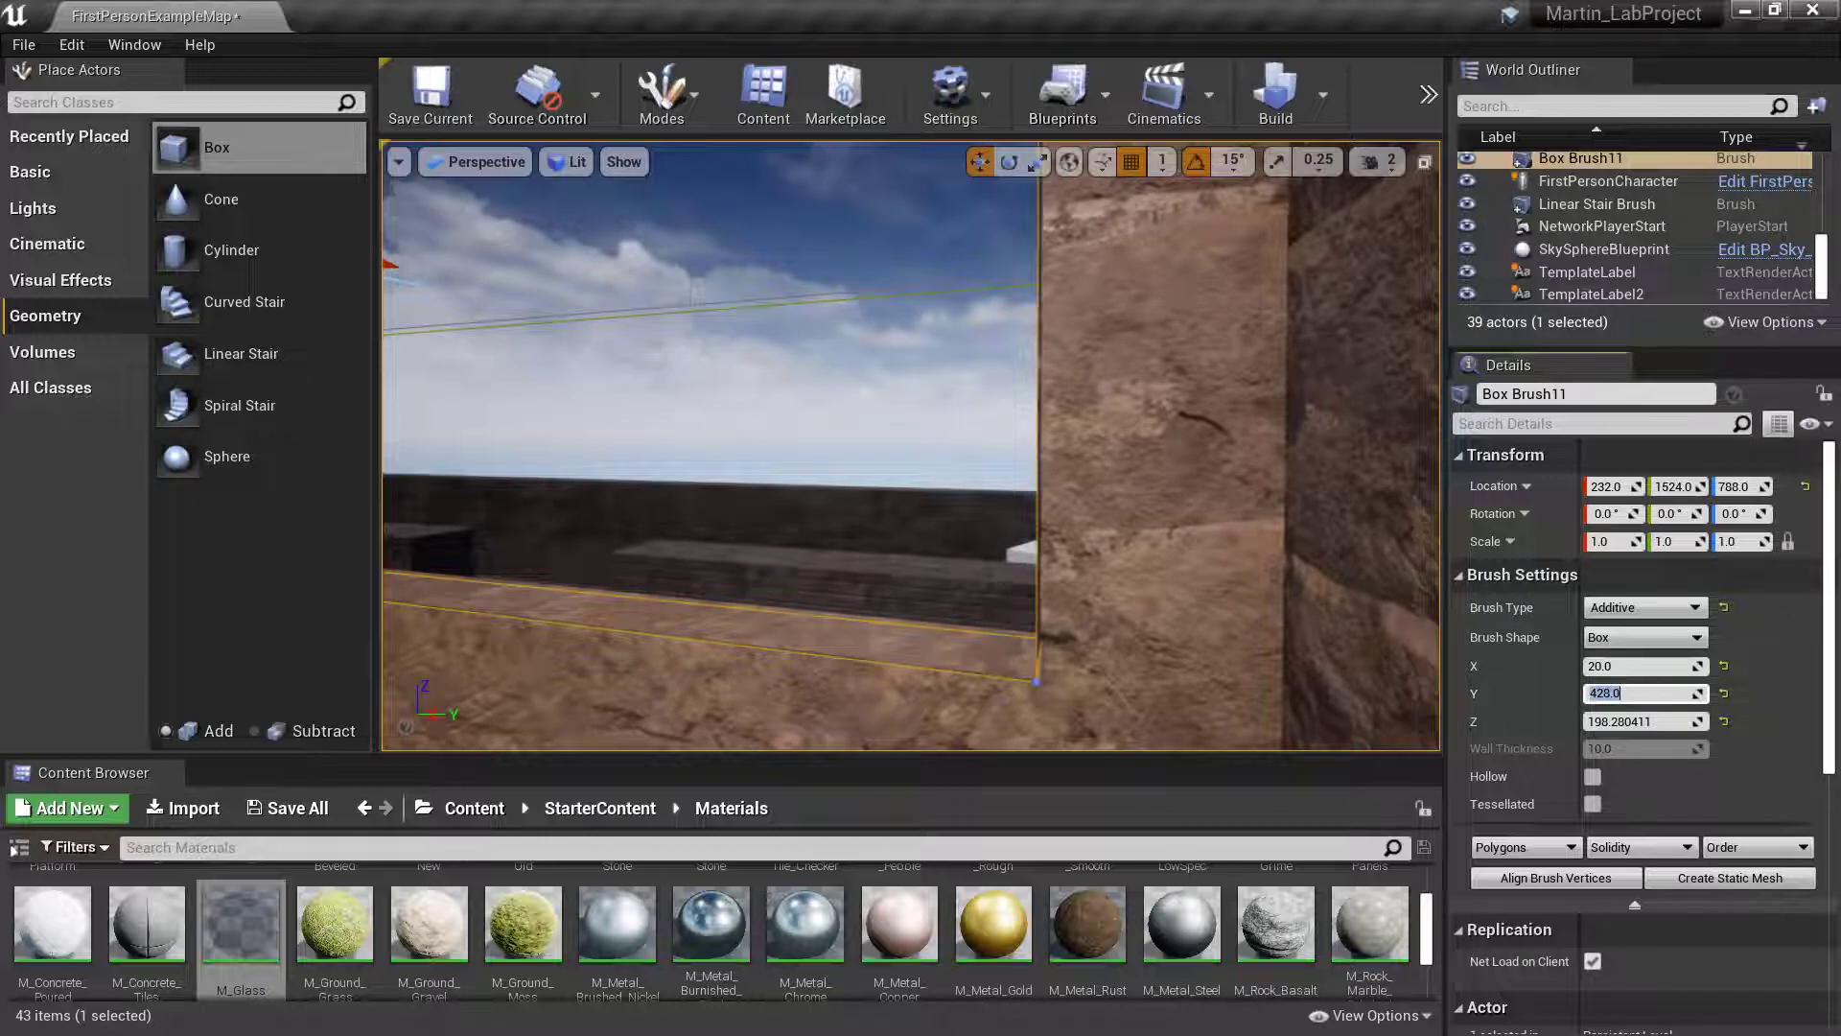
{"action": "right_click_drag", "start_coordinate": [1217, 527], "coordinate": [1218, 528]}
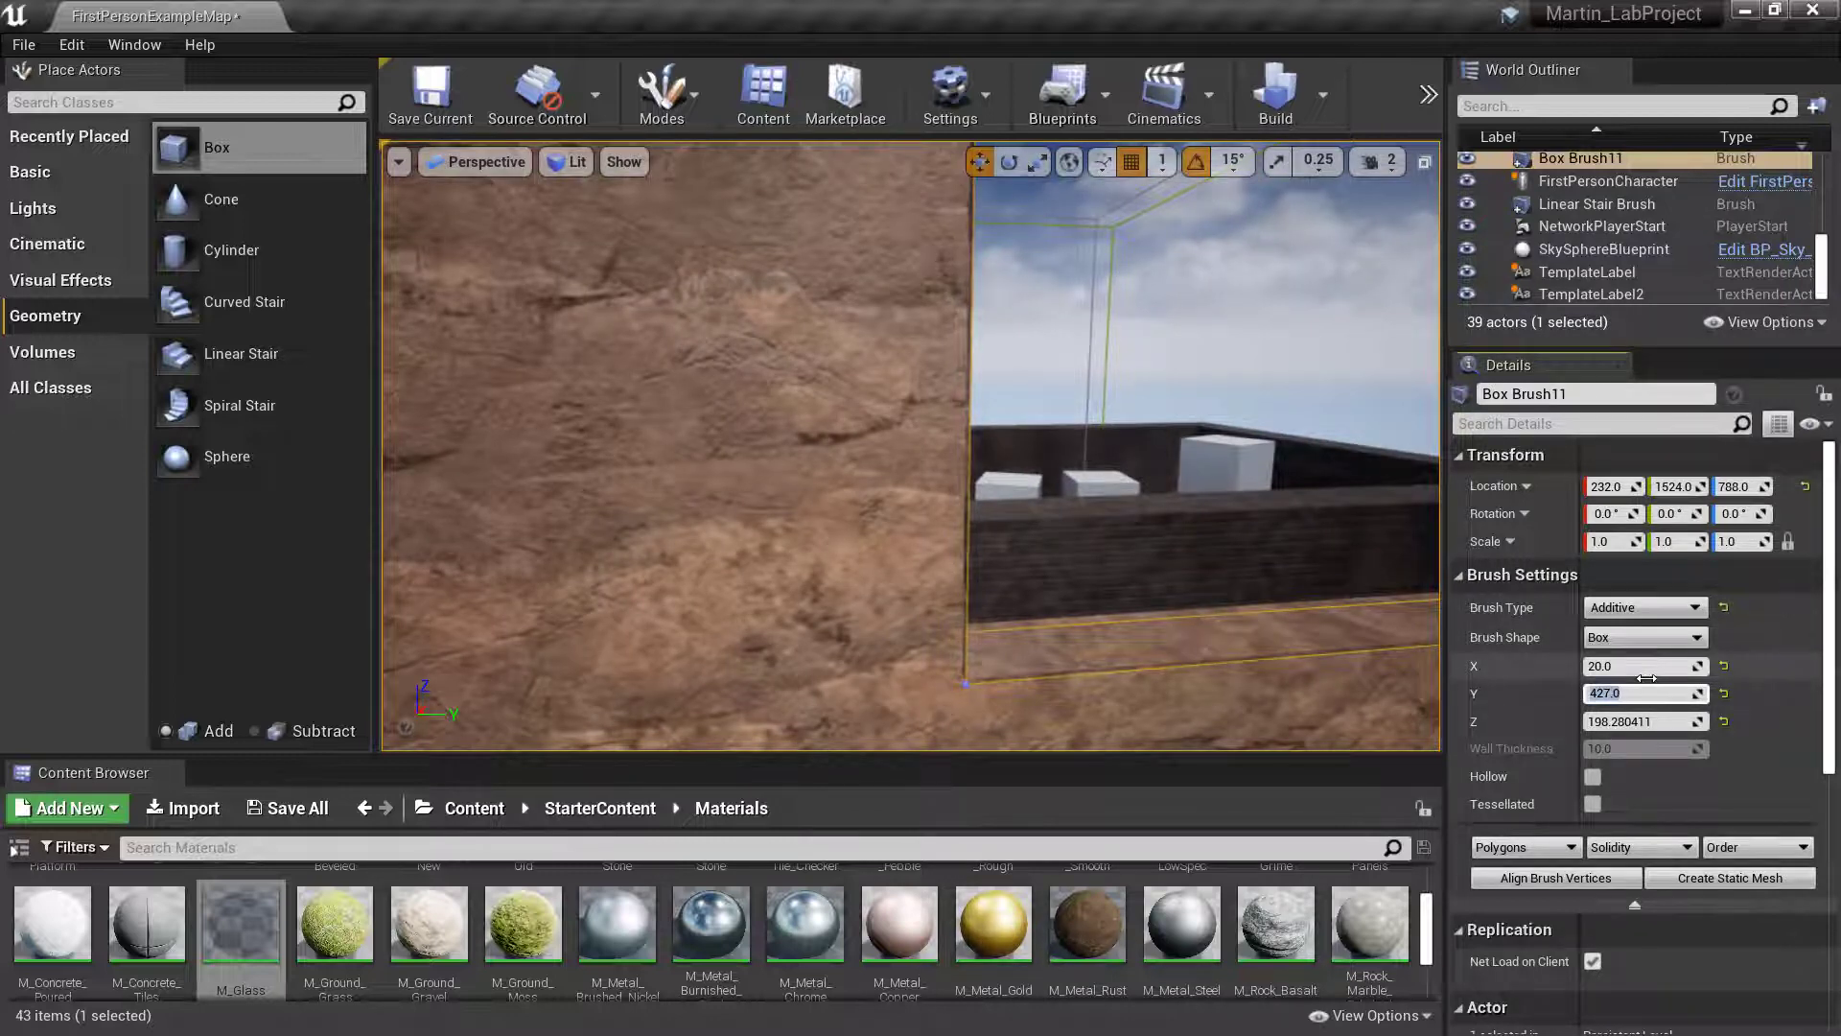
{"action": "right_click_drag", "start_coordinate": [1031, 681], "coordinate": [1030, 680]}
{"action": "right_click_drag", "start_coordinate": [1032, 559], "coordinate": [1033, 559]}
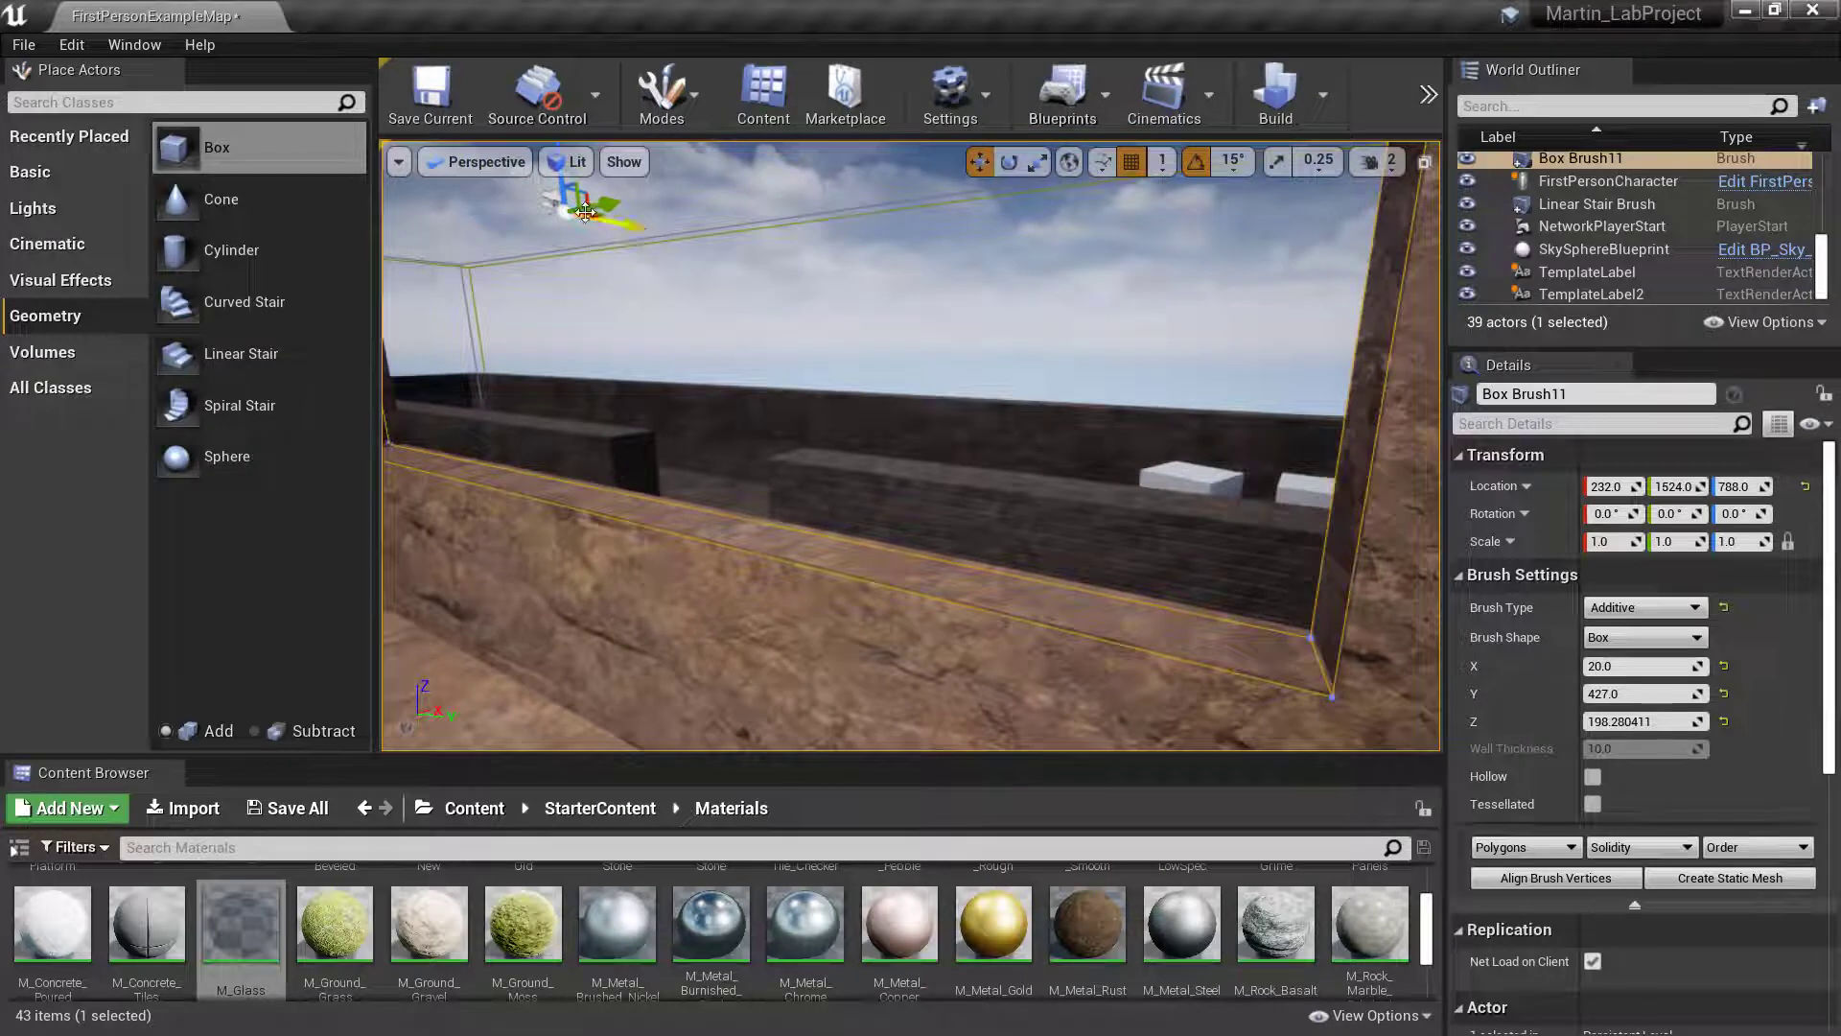
- Move the glass brush along the Y axis to location Y 1525 and check its gap at the window's side
{"action": "left_click_drag", "start_coordinate": [583, 210], "coordinate": [587, 209]}
{"action": "left_click", "coordinate": [740, 329]}
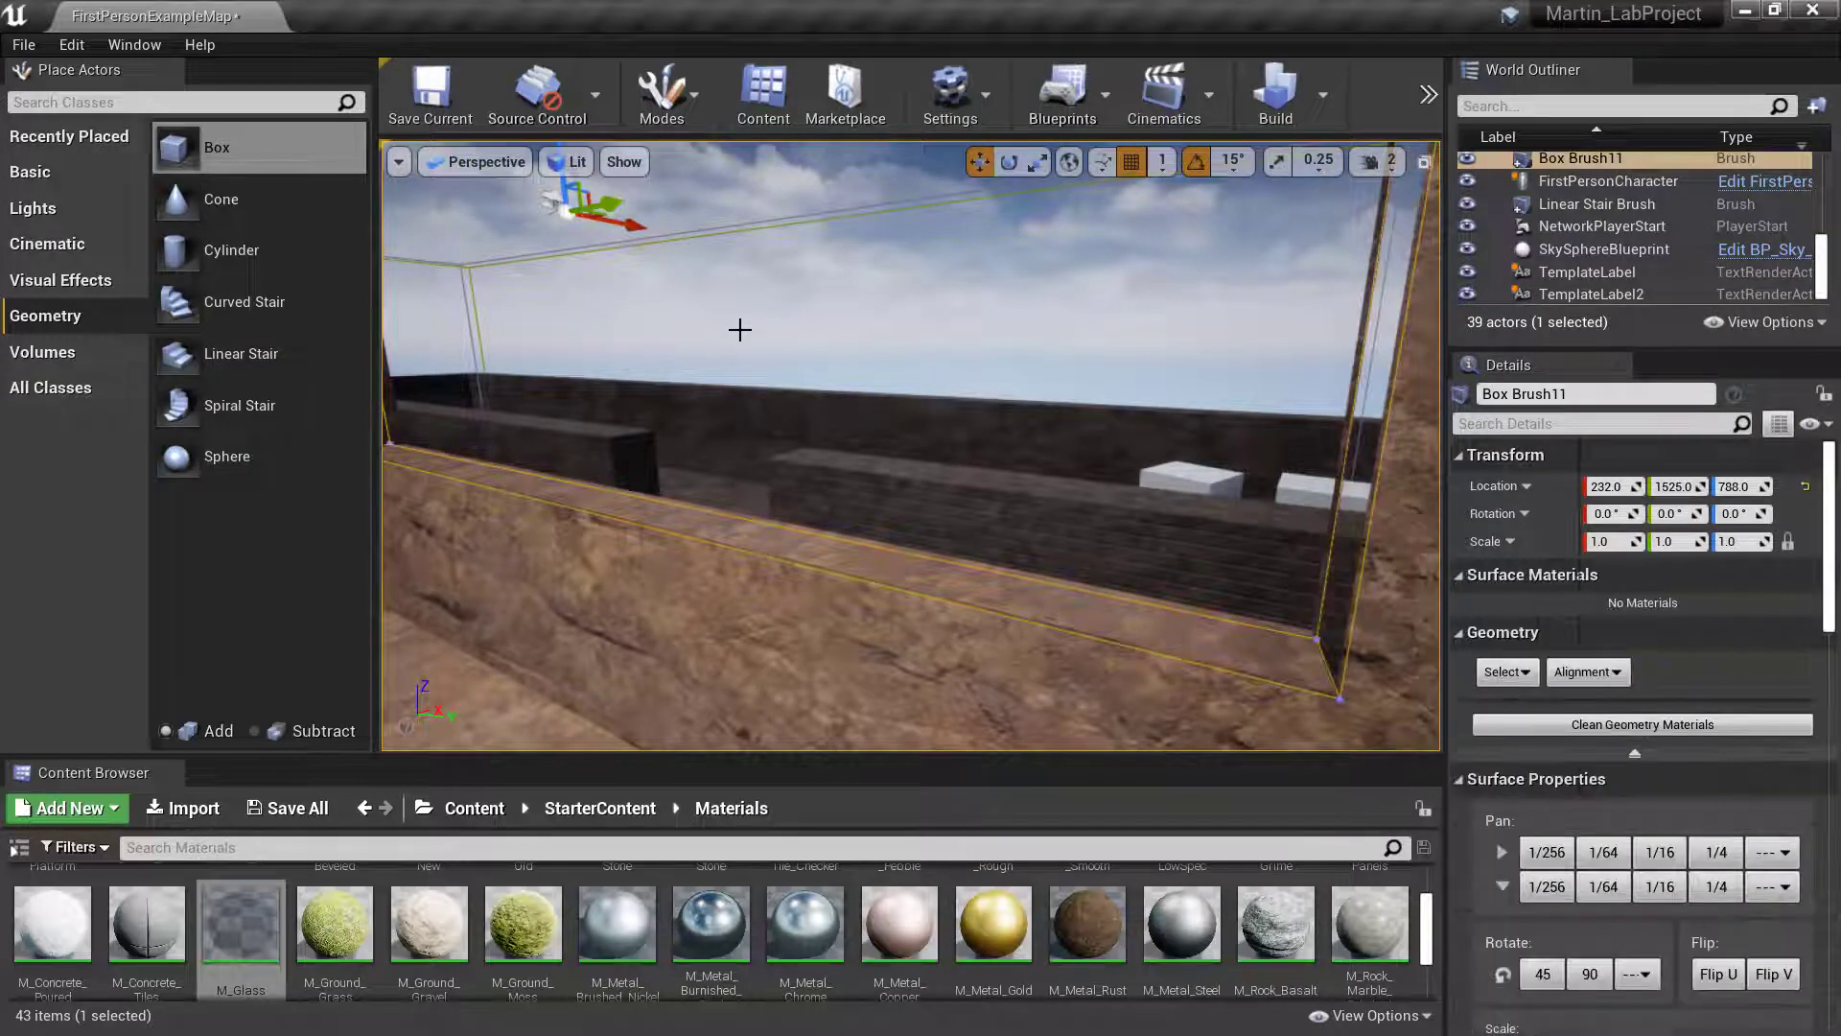
{"action": "right_click_drag", "start_coordinate": [739, 329], "coordinate": [739, 329]}
{"action": "right_click_drag", "start_coordinate": [1381, 575], "coordinate": [1381, 575]}
- Set the glass brush's Y size to 425
{"action": "scroll", "coordinate": [1584, 751], "scroll_direction": "down", "scroll_amount": 6}
{"action": "scroll", "coordinate": [1584, 751], "scroll_direction": "down", "scroll_amount": 8}
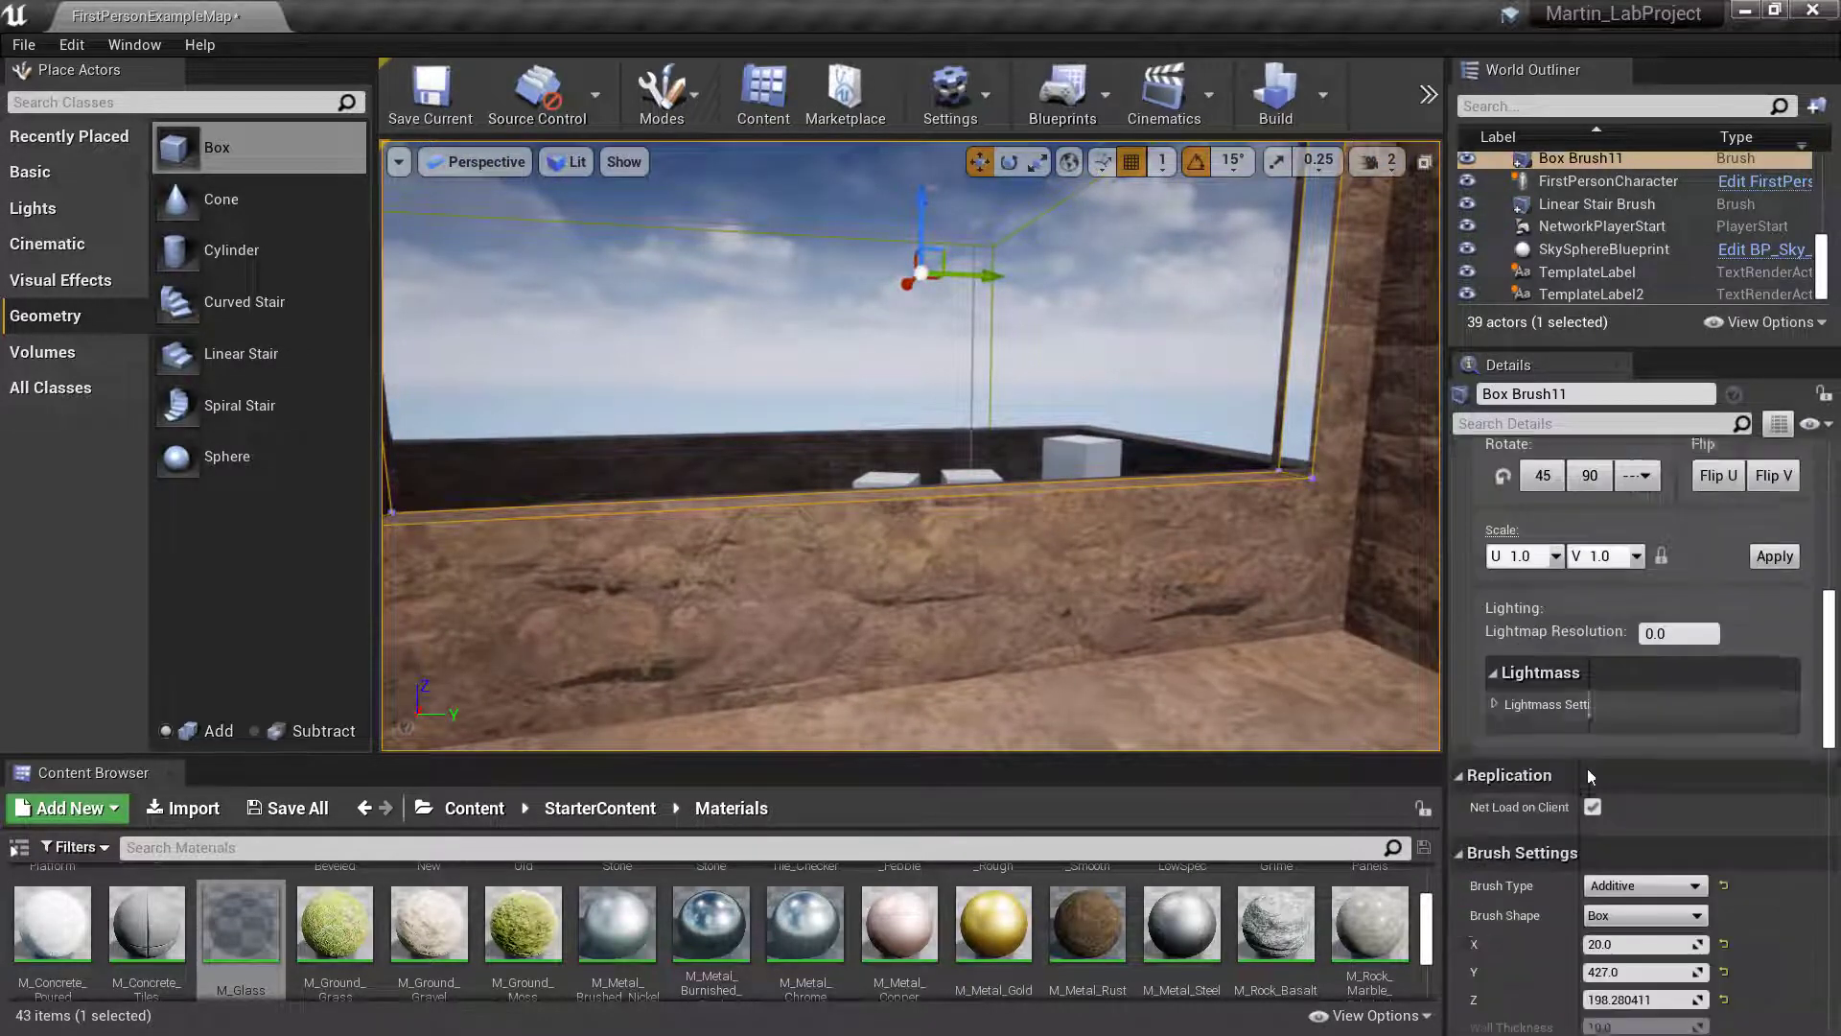
{"action": "left_click", "coordinate": [1644, 741]}
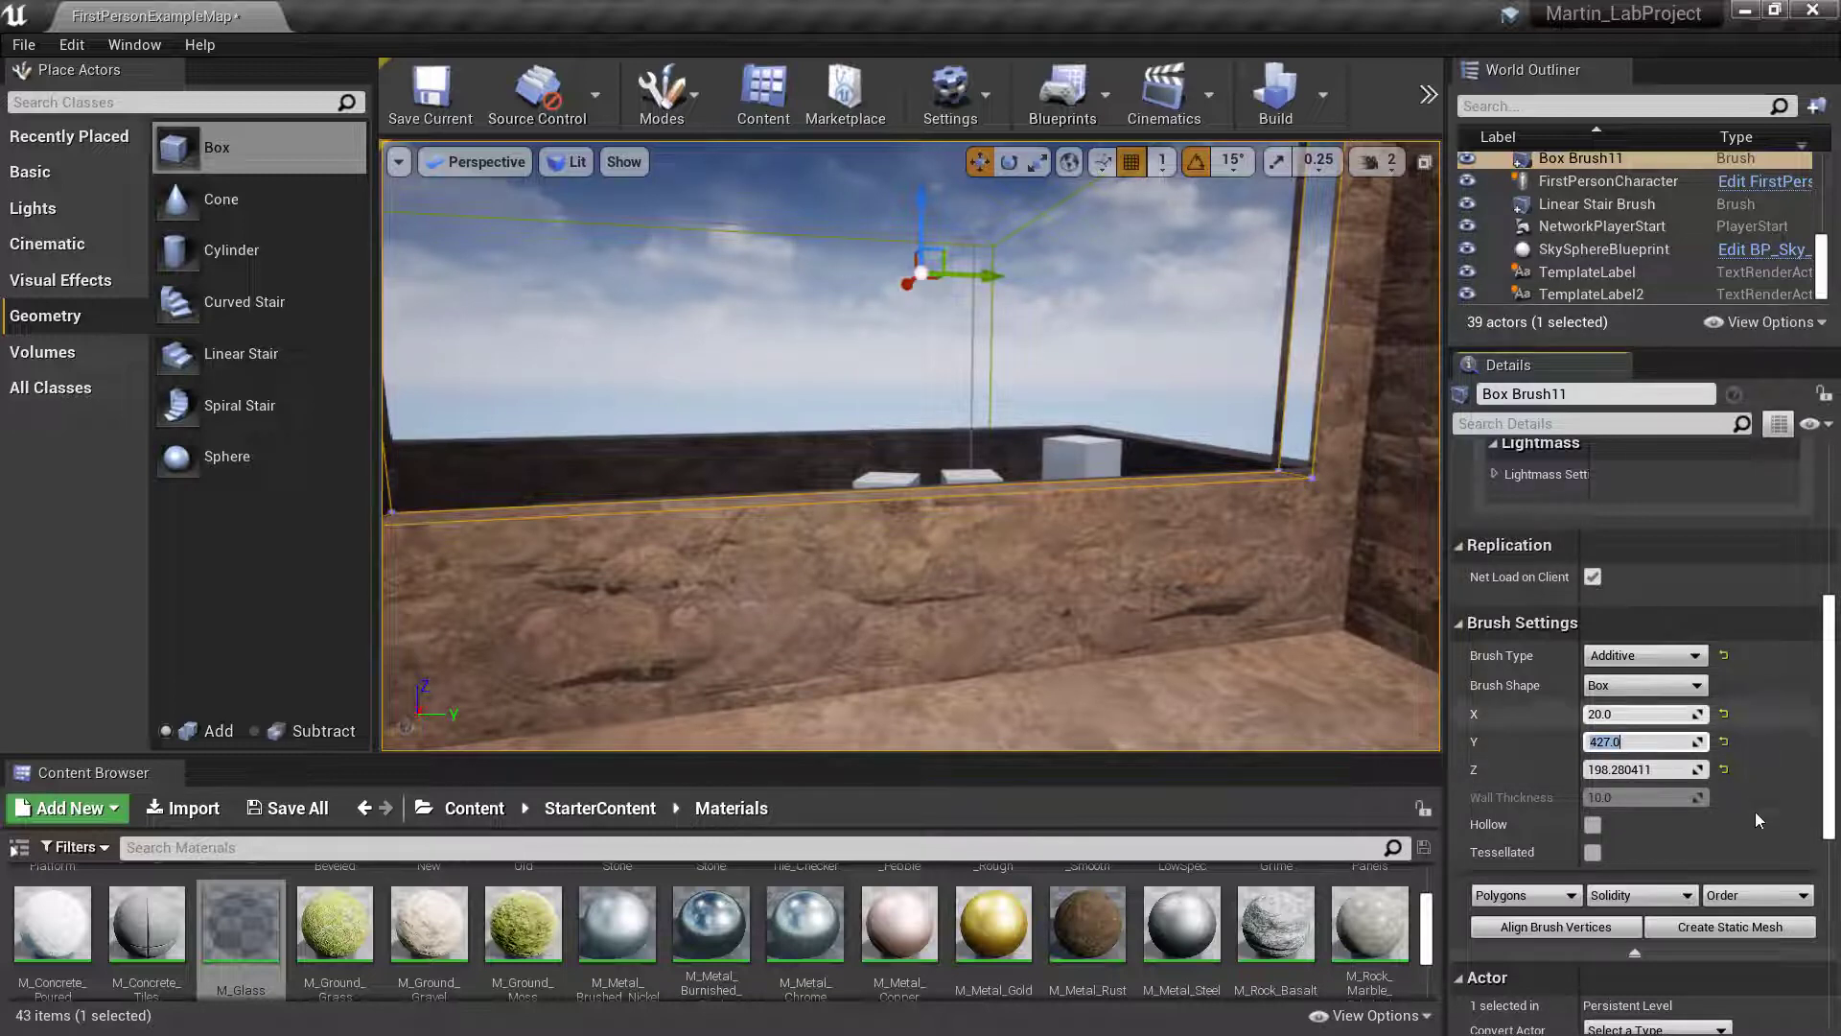
{"action": "type", "text": "4"}
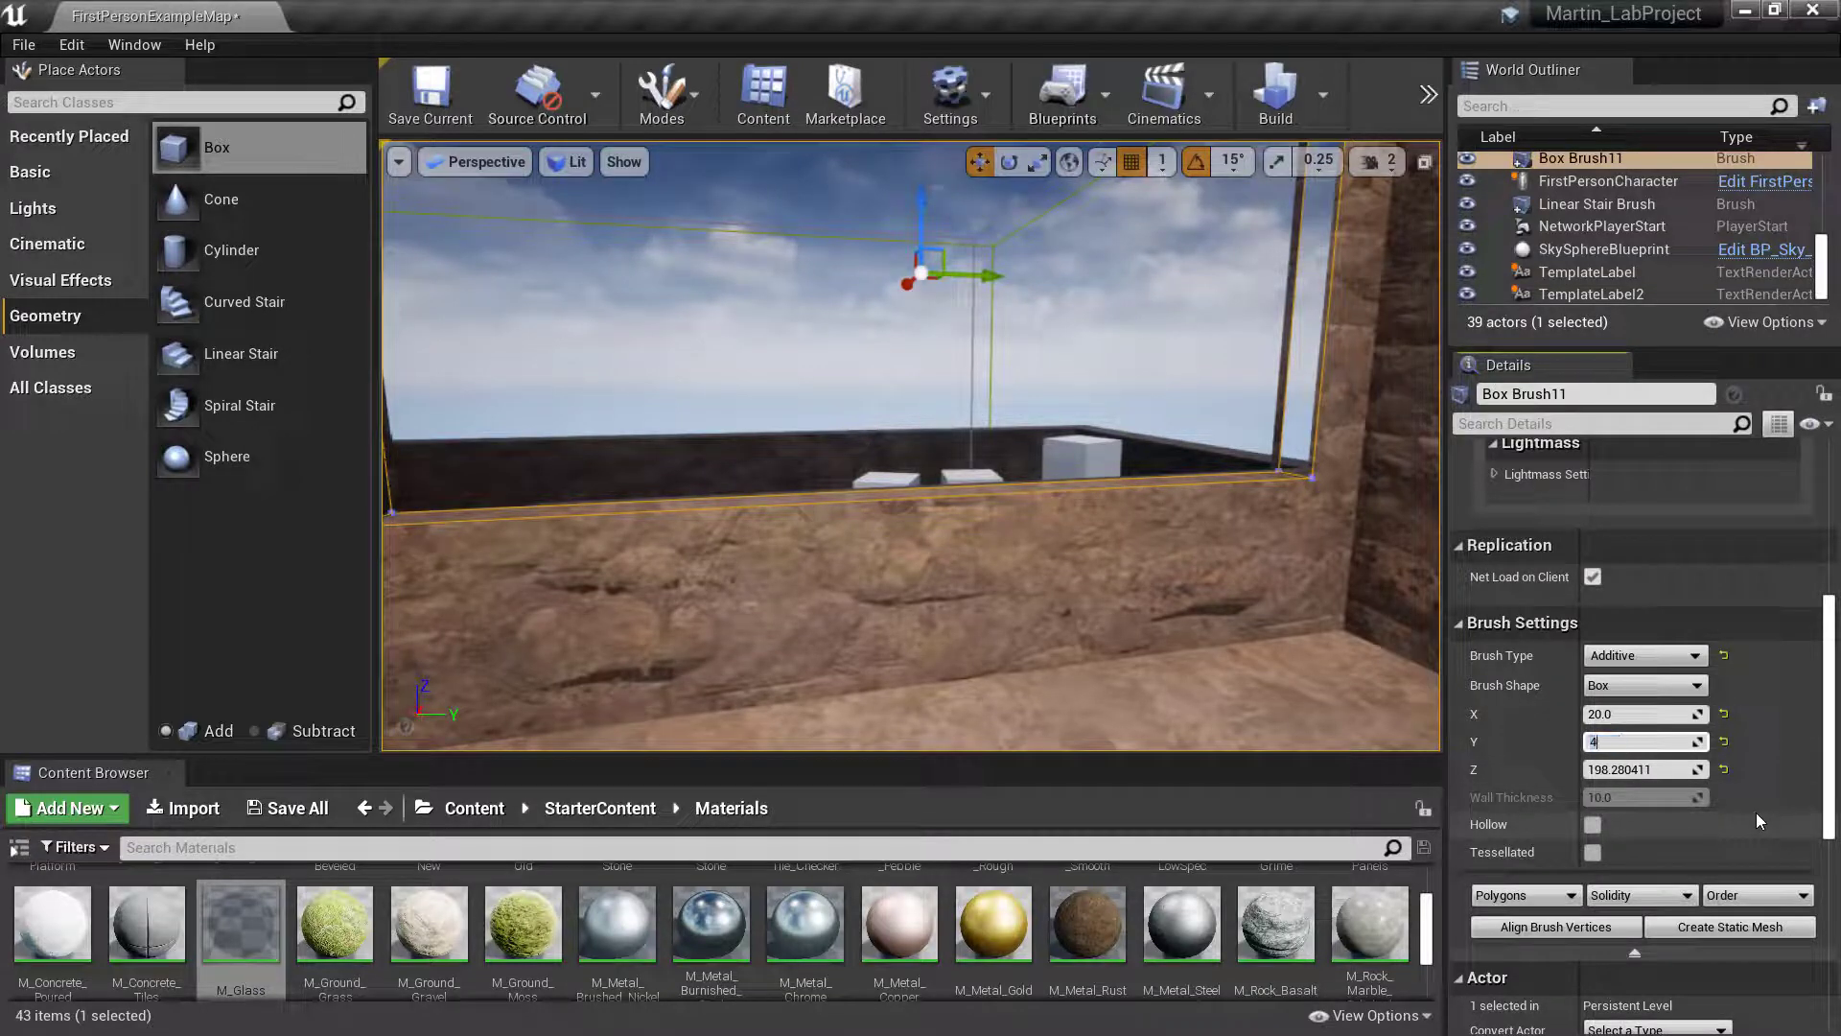
{"action": "type", "text": "25"}
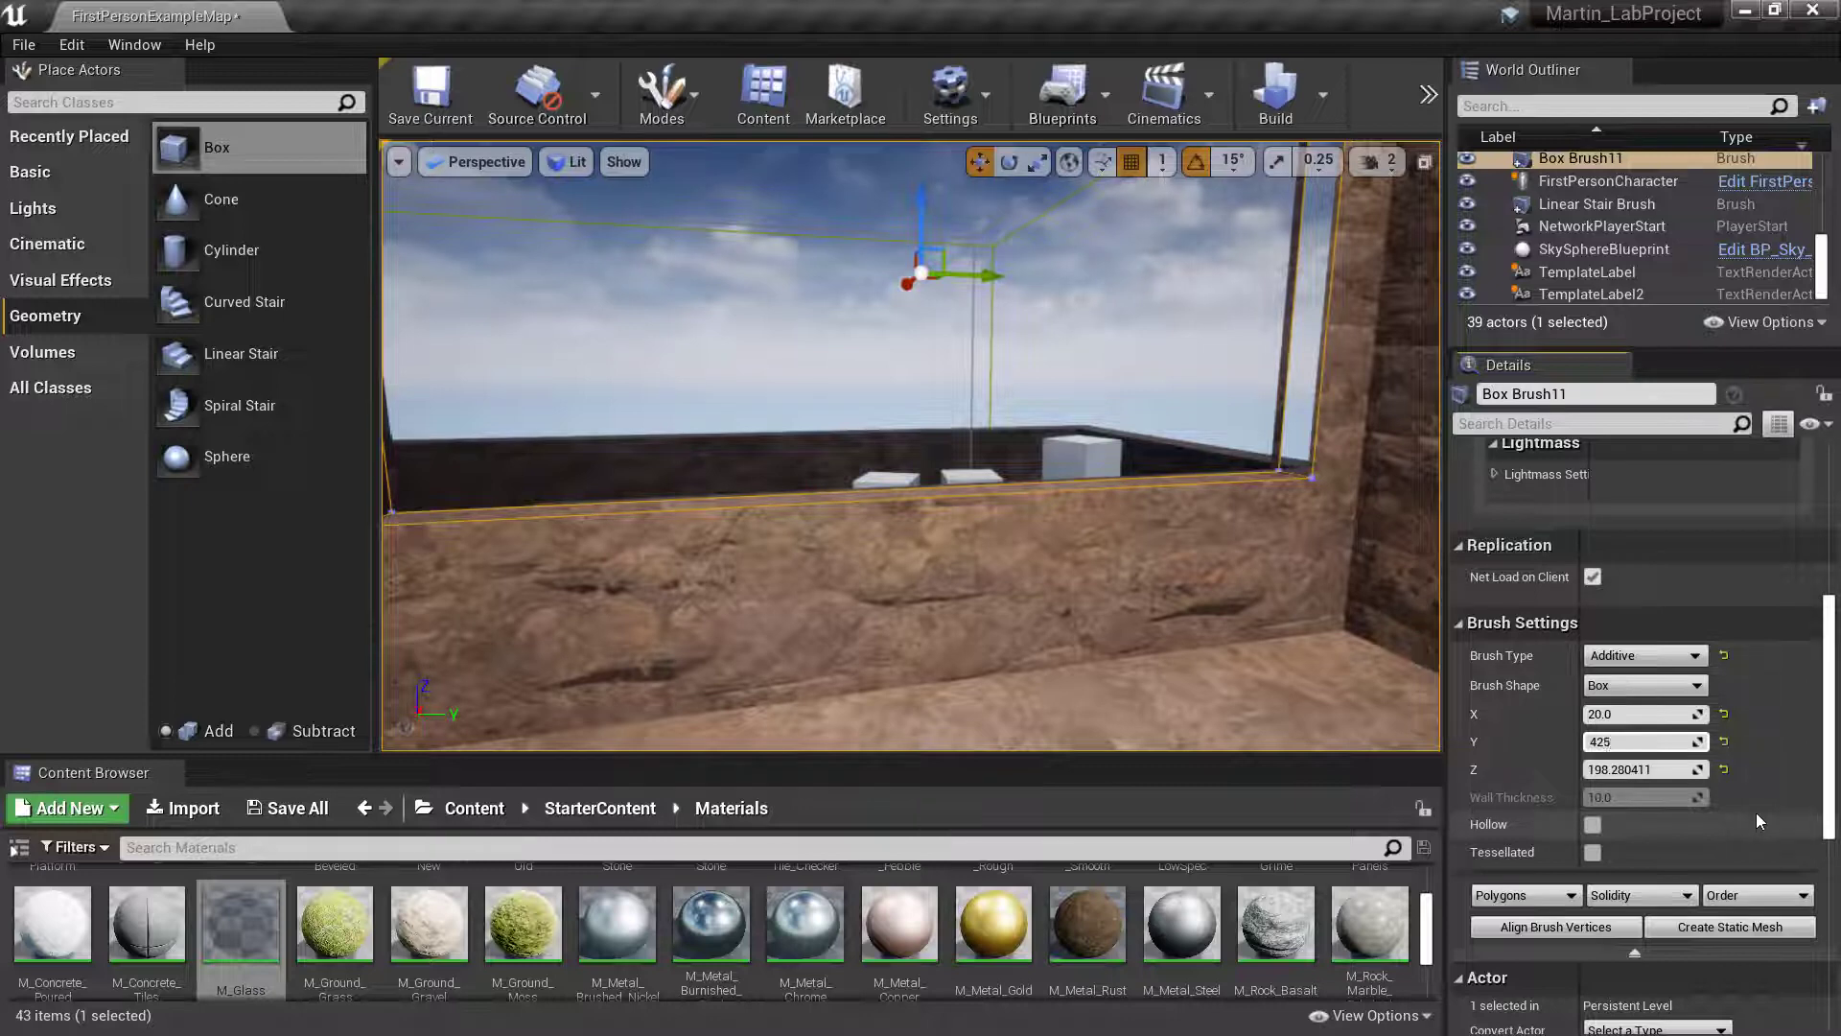
{"action": "key", "text": "Return"}
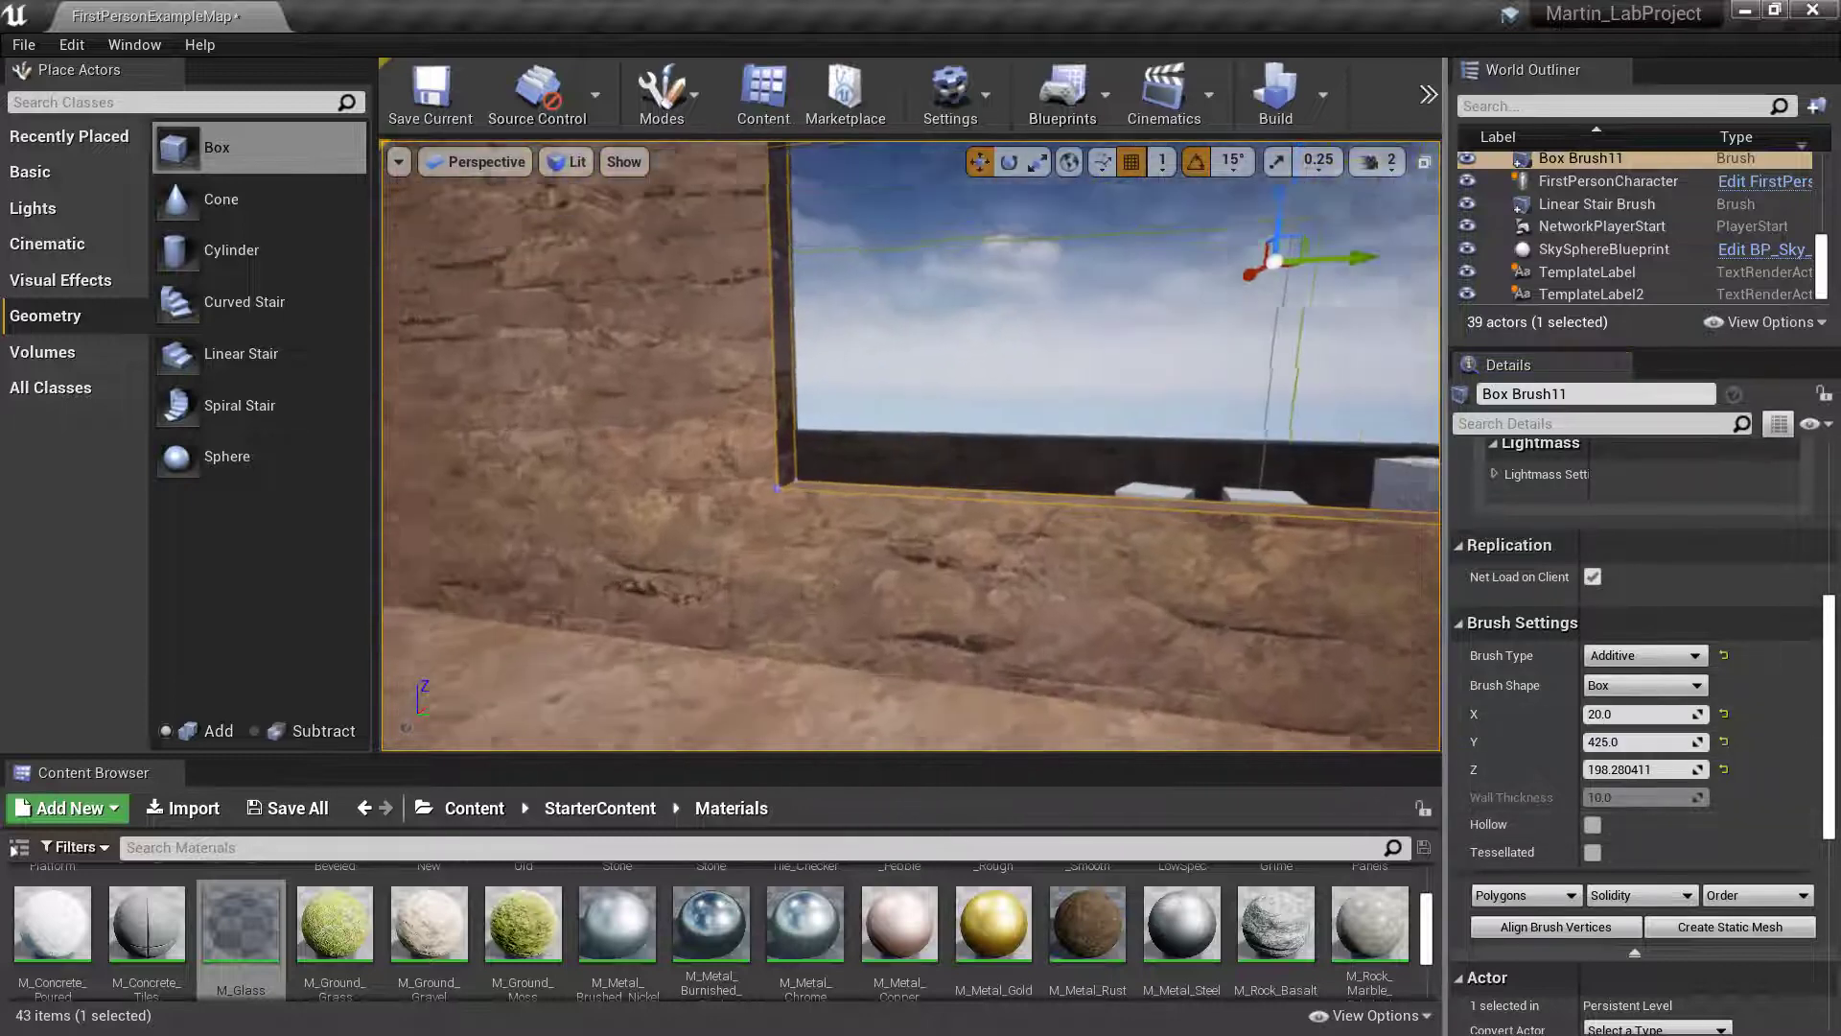
- Set the glass brush's Y size to 426 after checking its fit at both window sides
{"action": "mouse_move", "coordinate": [911, 446]}
{"action": "right_mouse_down"}
{"action": "mouse_move", "coordinate": [935, 413]}
{"action": "mouse_move", "coordinate": [1026, 445]}
{"action": "mouse_move", "coordinate": [954, 458]}
{"action": "right_mouse_up"}
{"action": "key", "text": "d"}
{"action": "key", "text": "s"}
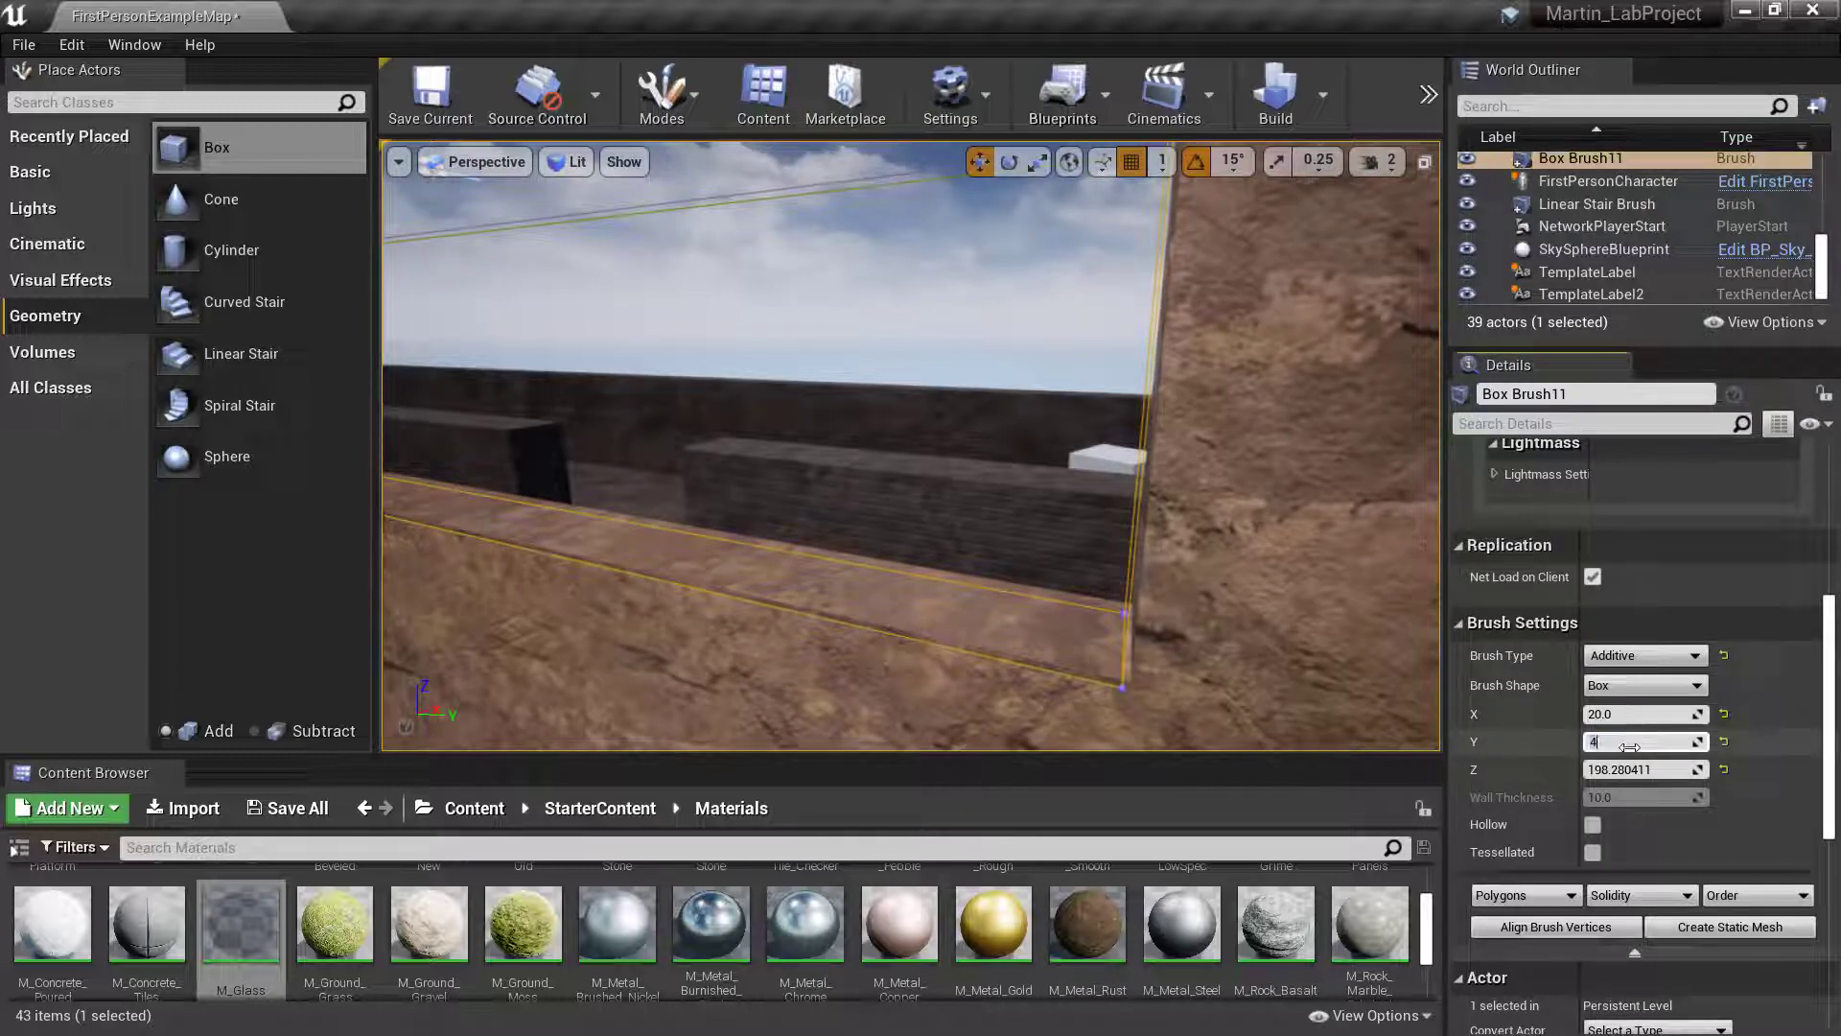
{"action": "scroll", "coordinate": [1630, 747], "scroll_direction": "up", "scroll_amount": 1}
{"action": "right_click_drag", "start_coordinate": [1199, 537], "coordinate": [1290, 552]}
{"action": "key", "text": "w"}
{"action": "key", "text": "s"}
{"action": "key", "text": "w"}
{"action": "key", "text": "d"}
- Thin the glass brush by setting its X size to 10
{"action": "right_click_drag", "start_coordinate": [934, 470], "coordinate": [972, 481]}
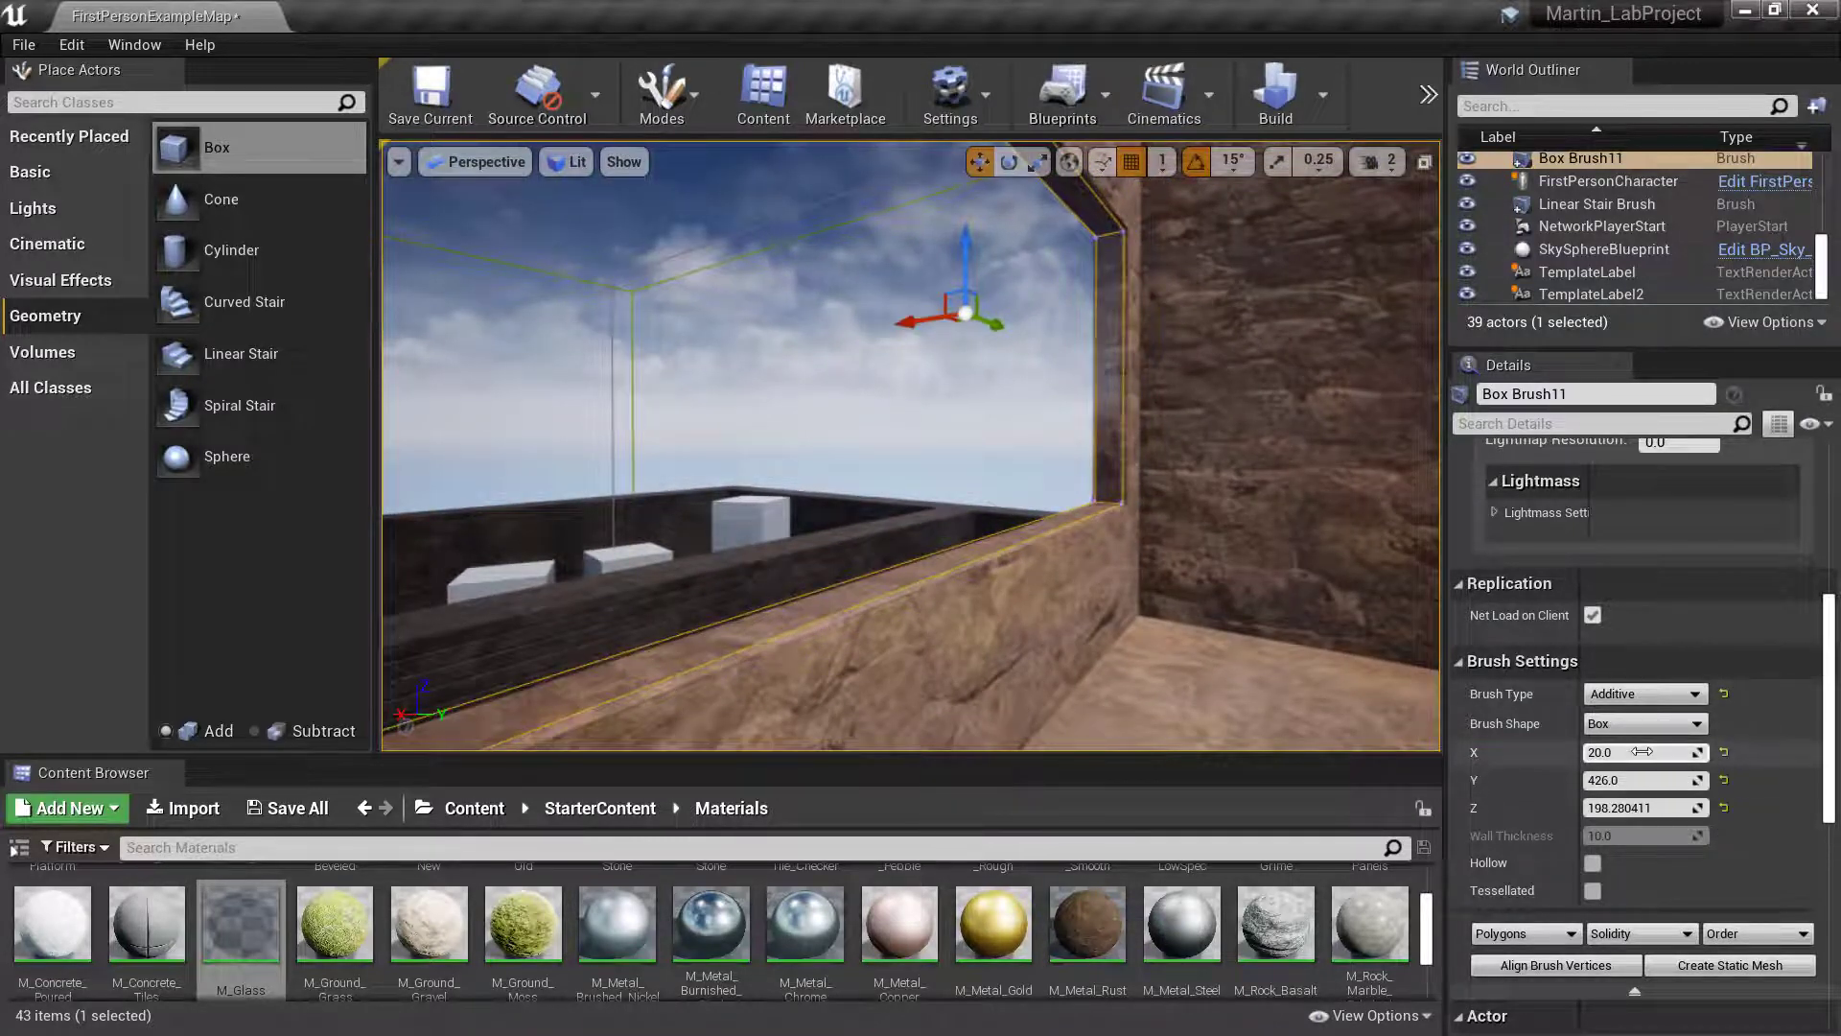
{"action": "key", "text": "BackSpace"}
{"action": "key", "text": "BackSpace"}
{"action": "key", "text": "BackSpace"}
{"action": "key", "text": "BackSpace"}
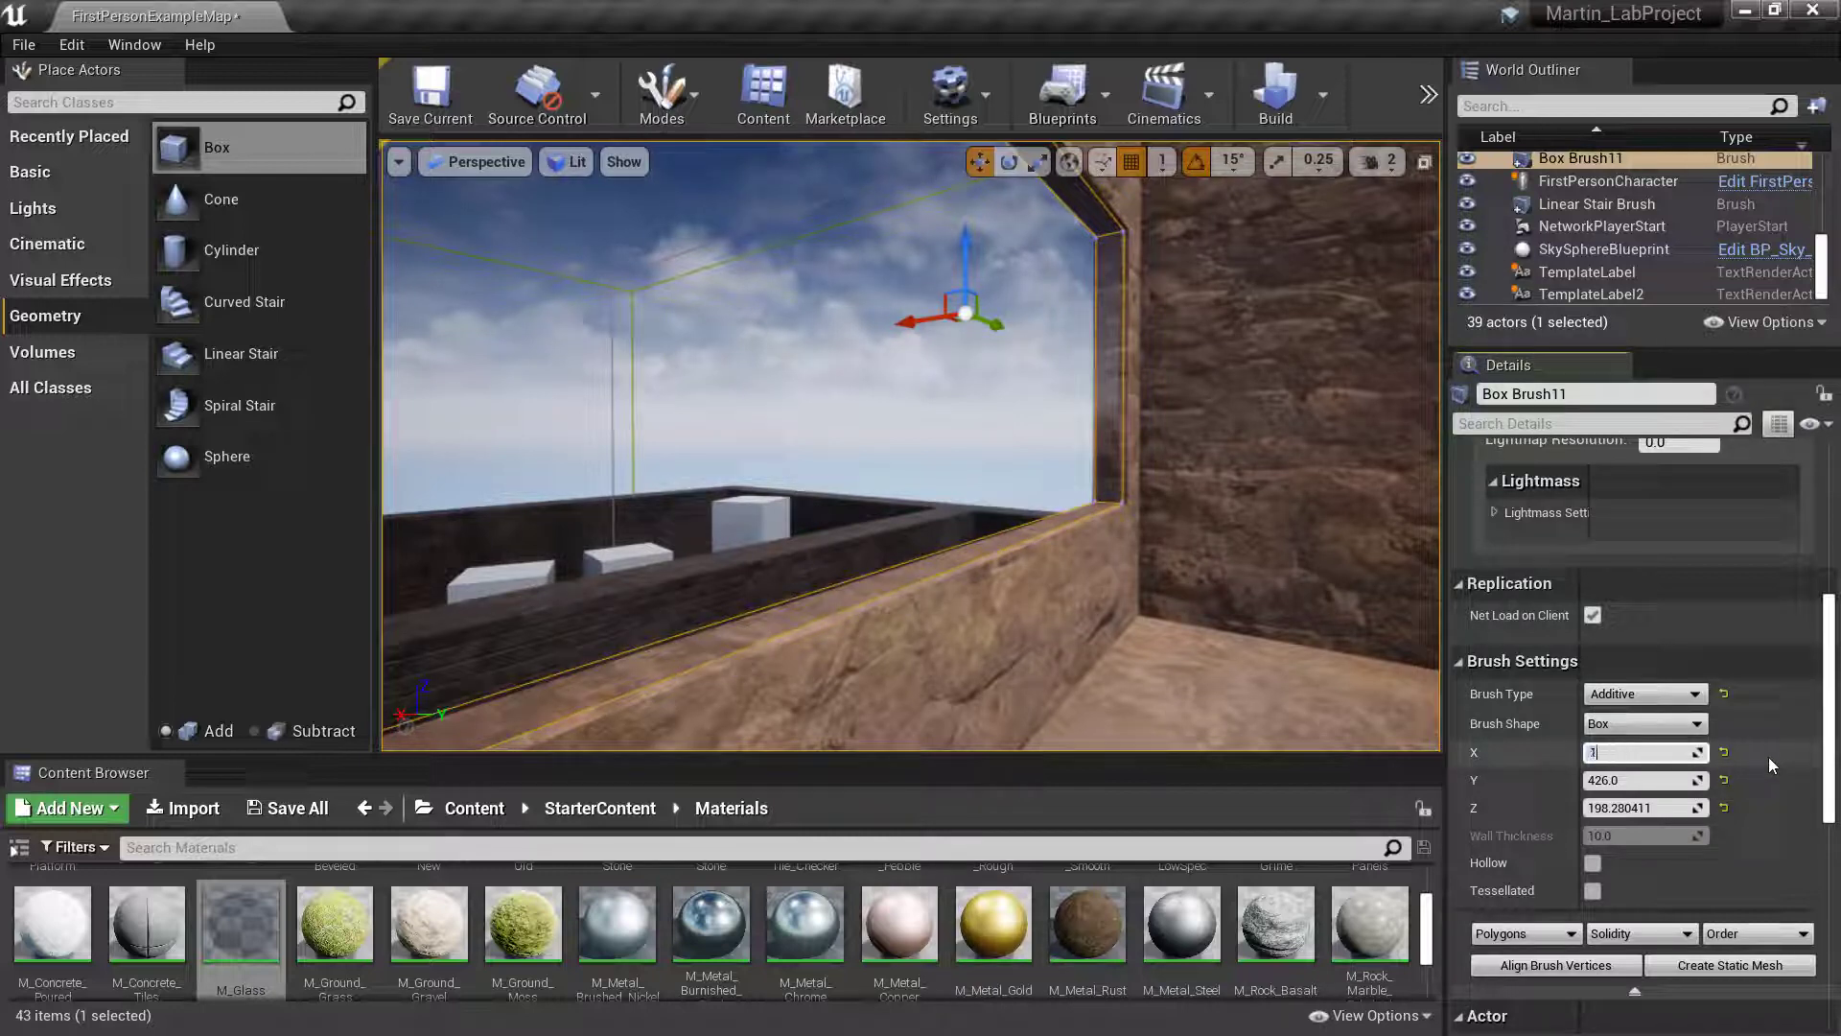
{"action": "type", "text": "10.0"}
{"action": "key", "text": "Return"}
- Deselect the glass brush by selecting the upper inner house brush, and examine the pane's fit in the window opening
{"action": "mouse_move", "coordinate": [1211, 550]}
{"action": "right_mouse_down"}
{"action": "mouse_move", "coordinate": [1228, 451]}
{"action": "mouse_move", "coordinate": [1240, 566]}
{"action": "mouse_move", "coordinate": [1210, 668]}
{"action": "mouse_move", "coordinate": [1156, 641]}
{"action": "mouse_move", "coordinate": [1214, 631]}
{"action": "right_mouse_up"}
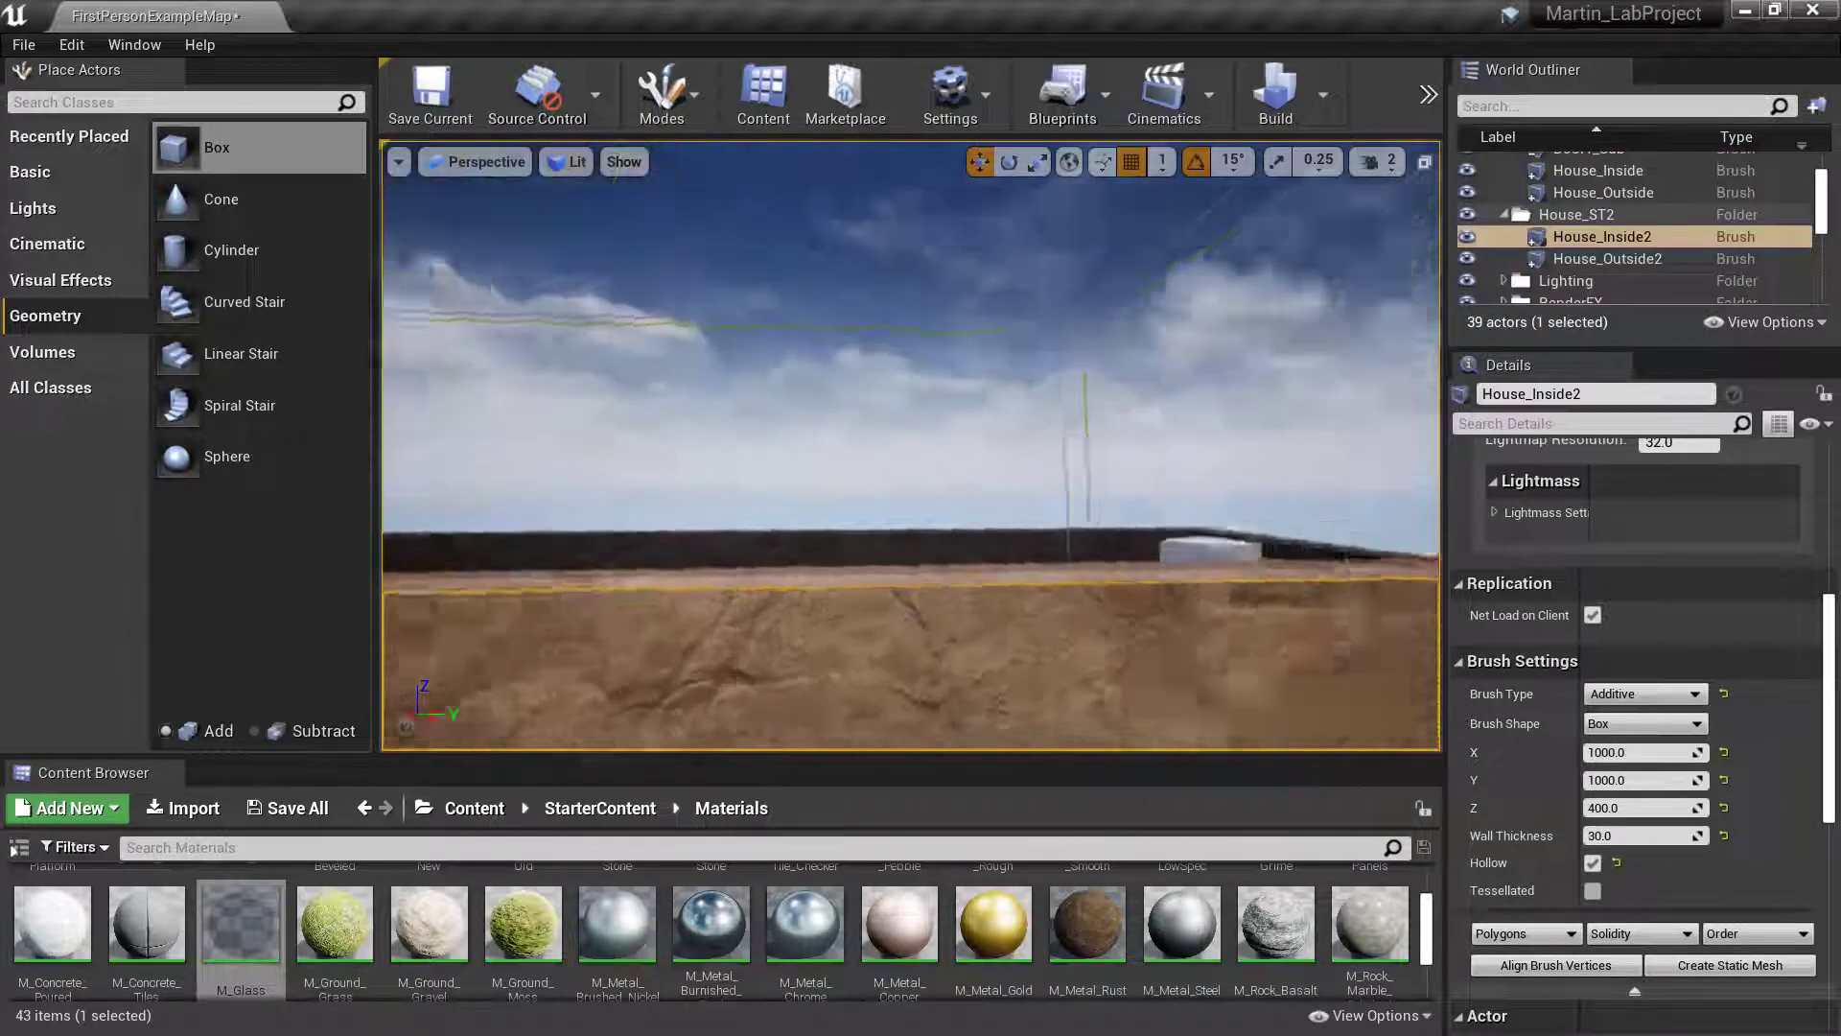
{"action": "right_click_drag", "start_coordinate": [911, 445], "coordinate": [911, 528]}
{"action": "key", "text": "s"}
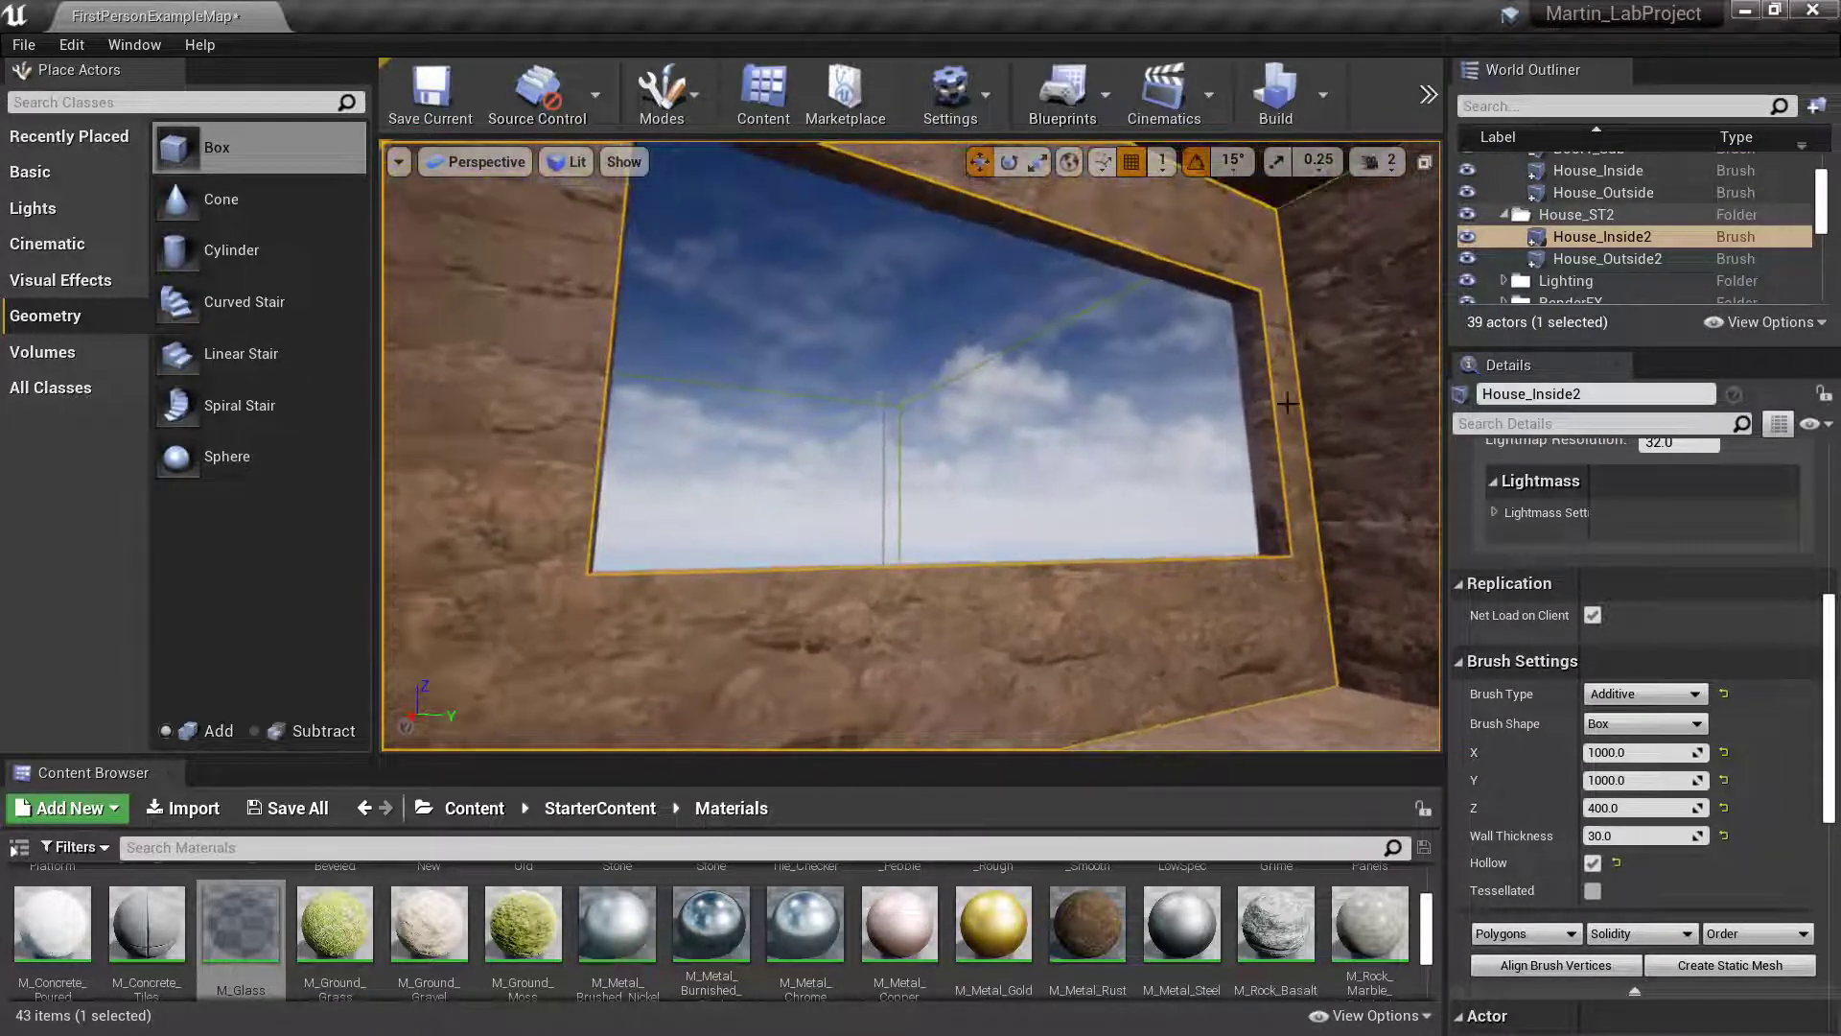
{"action": "right_click_drag", "start_coordinate": [1287, 402], "coordinate": [1264, 330]}
{"action": "right_click_drag", "start_coordinate": [911, 384], "coordinate": [909, 537]}
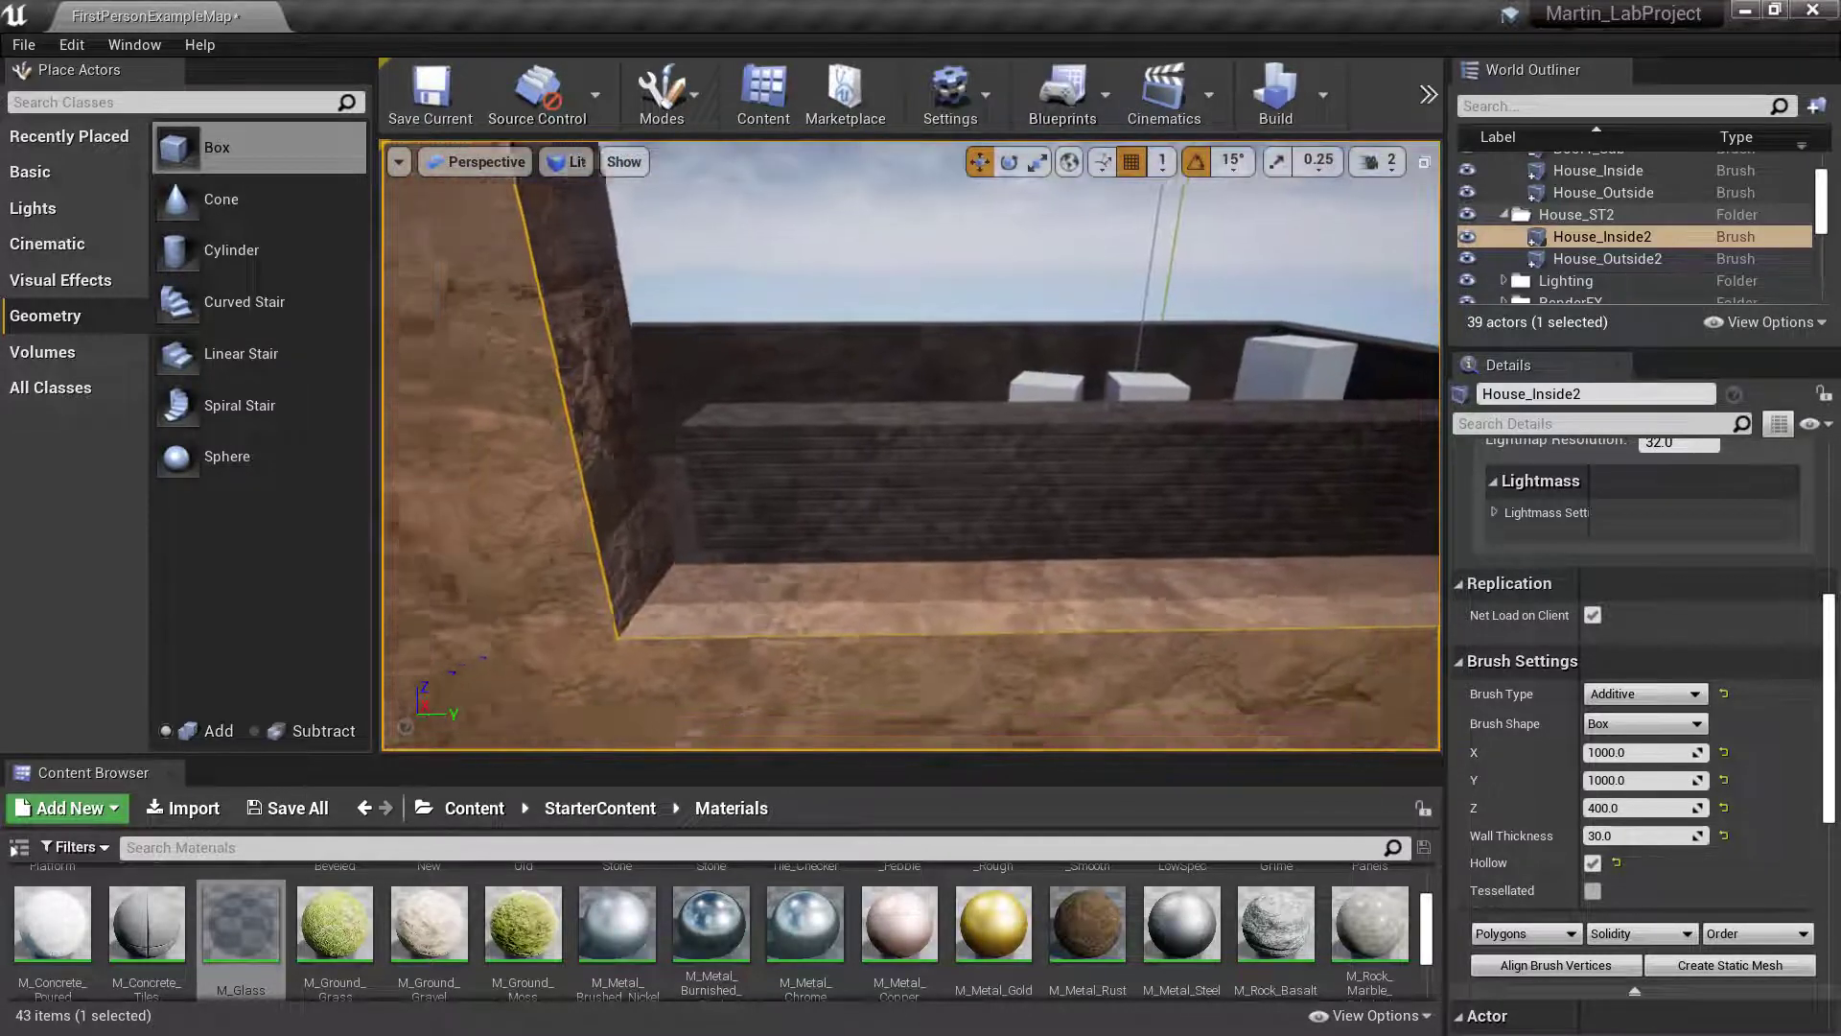
{"action": "key", "text": "s"}
{"action": "right_click_drag", "start_coordinate": [911, 445], "coordinate": [777, 441]}
{"action": "key", "text": "s"}
{"action": "right_click_drag", "start_coordinate": [911, 446], "coordinate": [1034, 387]}
{"action": "key", "text": "s"}
{"action": "key", "text": "s"}
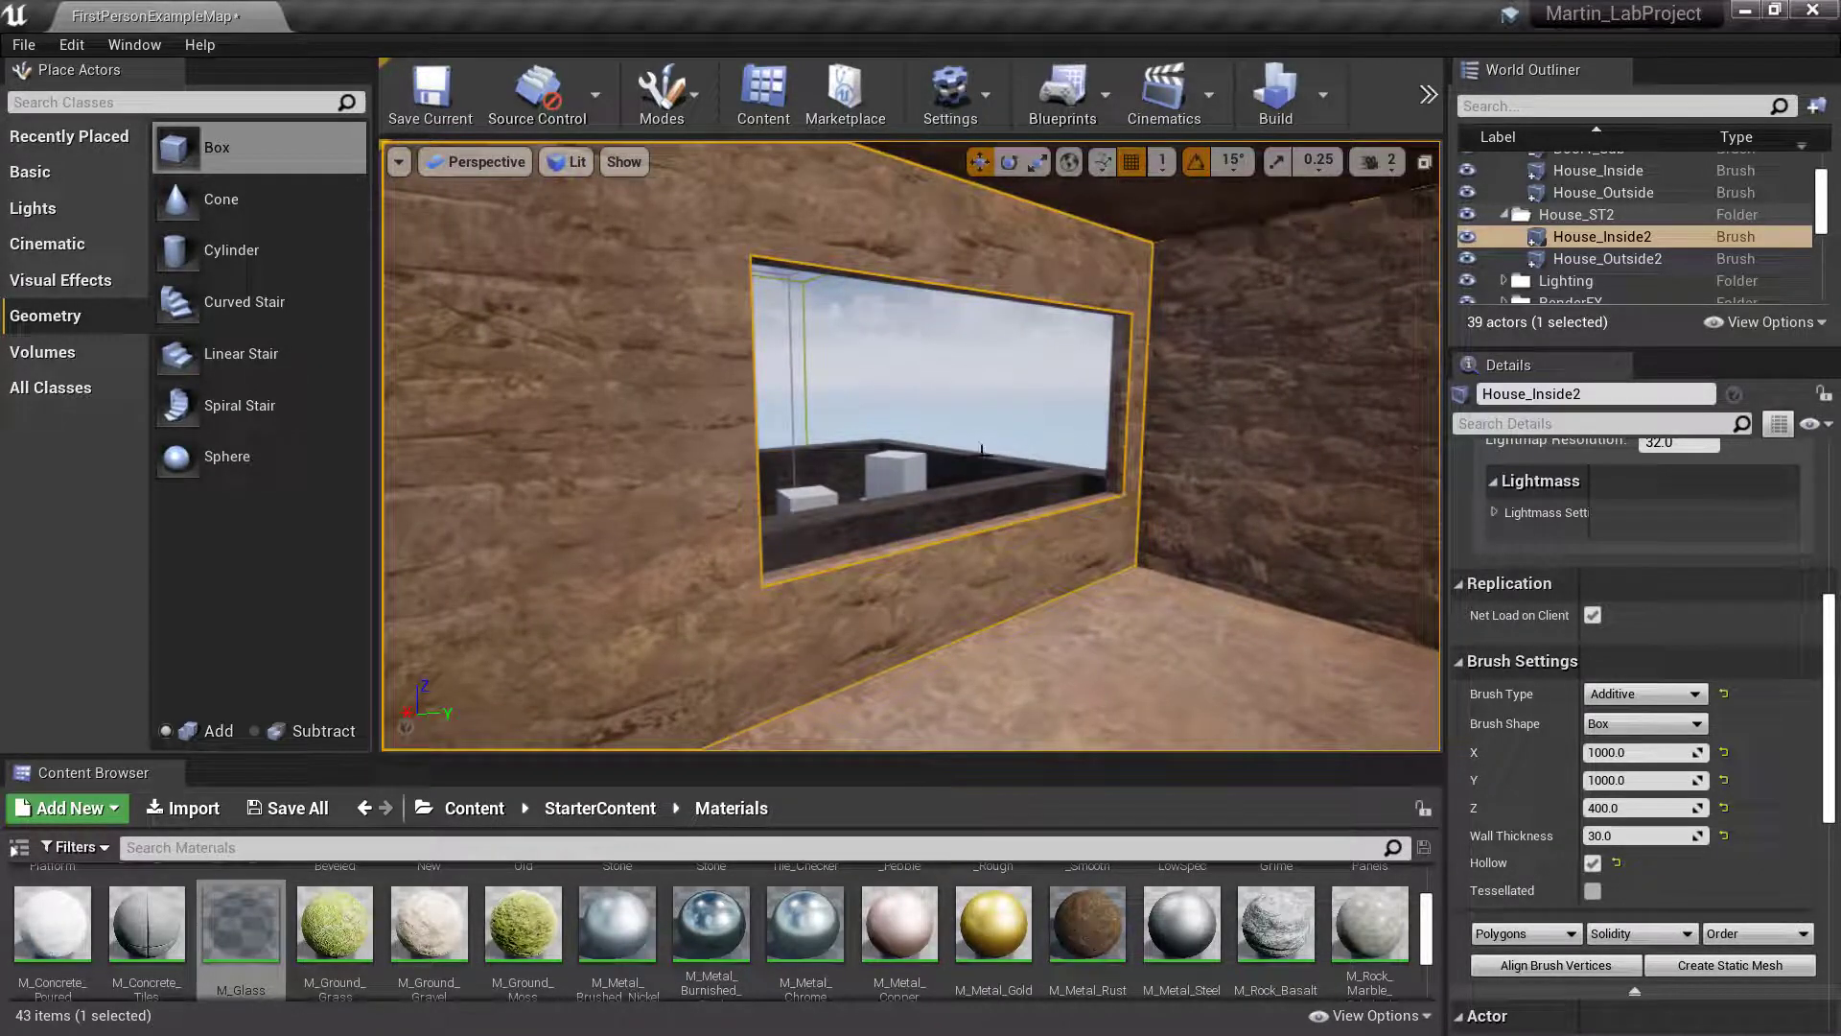
{"action": "key", "text": "w"}
{"action": "mouse_move", "coordinate": [1018, 594]}
{"action": "right_mouse_down"}
{"action": "mouse_move", "coordinate": [1028, 551]}
{"action": "mouse_move", "coordinate": [1024, 595]}
{"action": "right_mouse_up"}
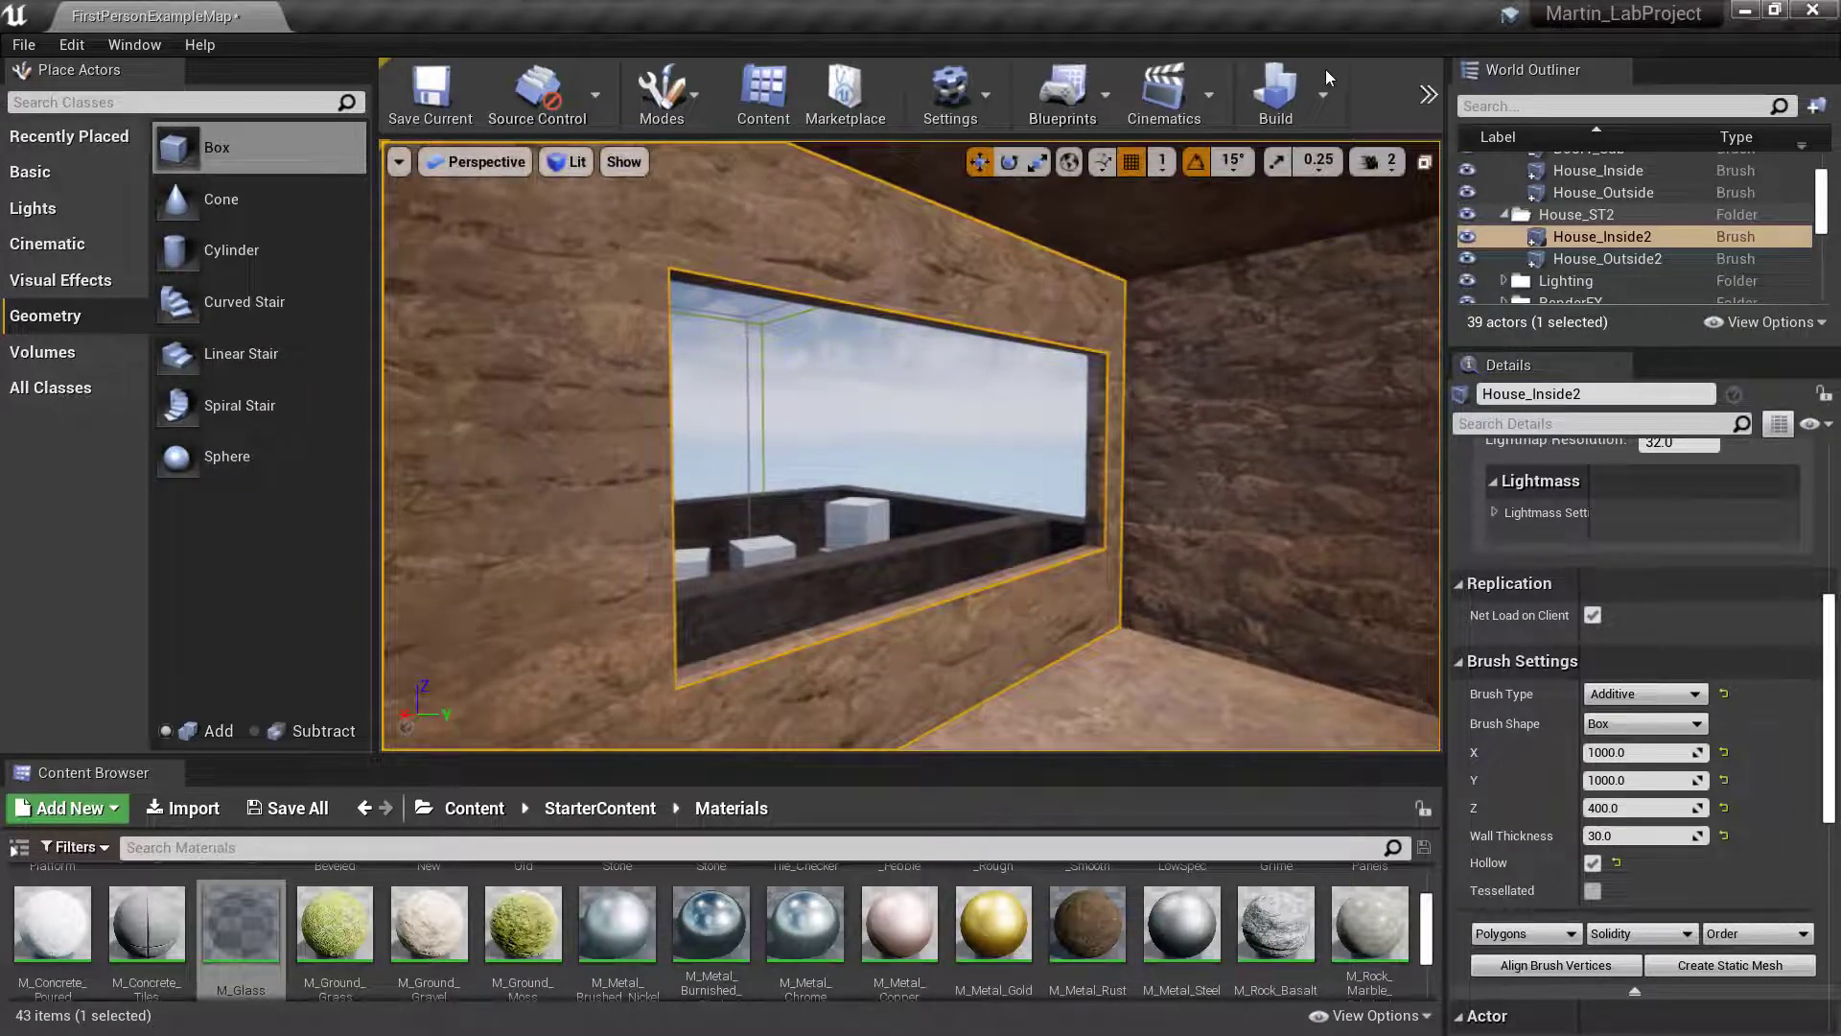
- Play the level and walk through the yard into the house and up the stair to the upper floor
{"action": "left_click", "coordinate": [1429, 93]}
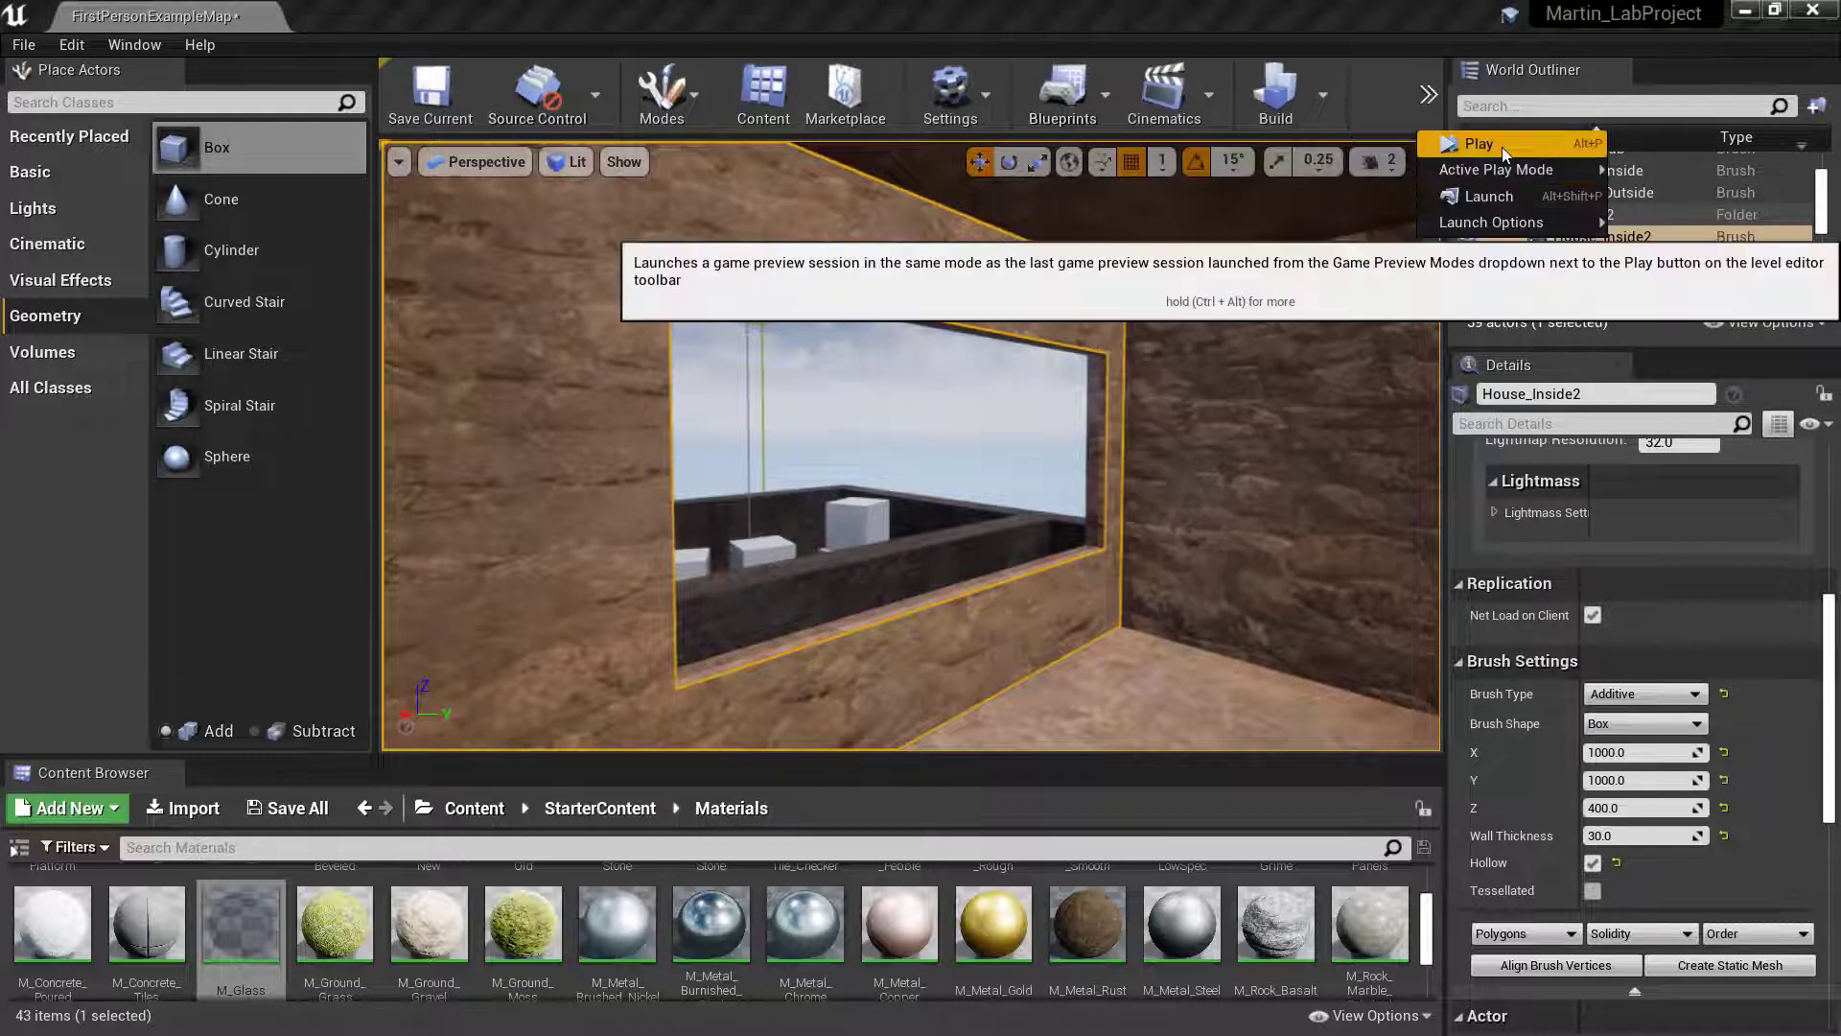
{"action": "left_click", "coordinate": [1502, 147]}
{"action": "key", "text": "w"}
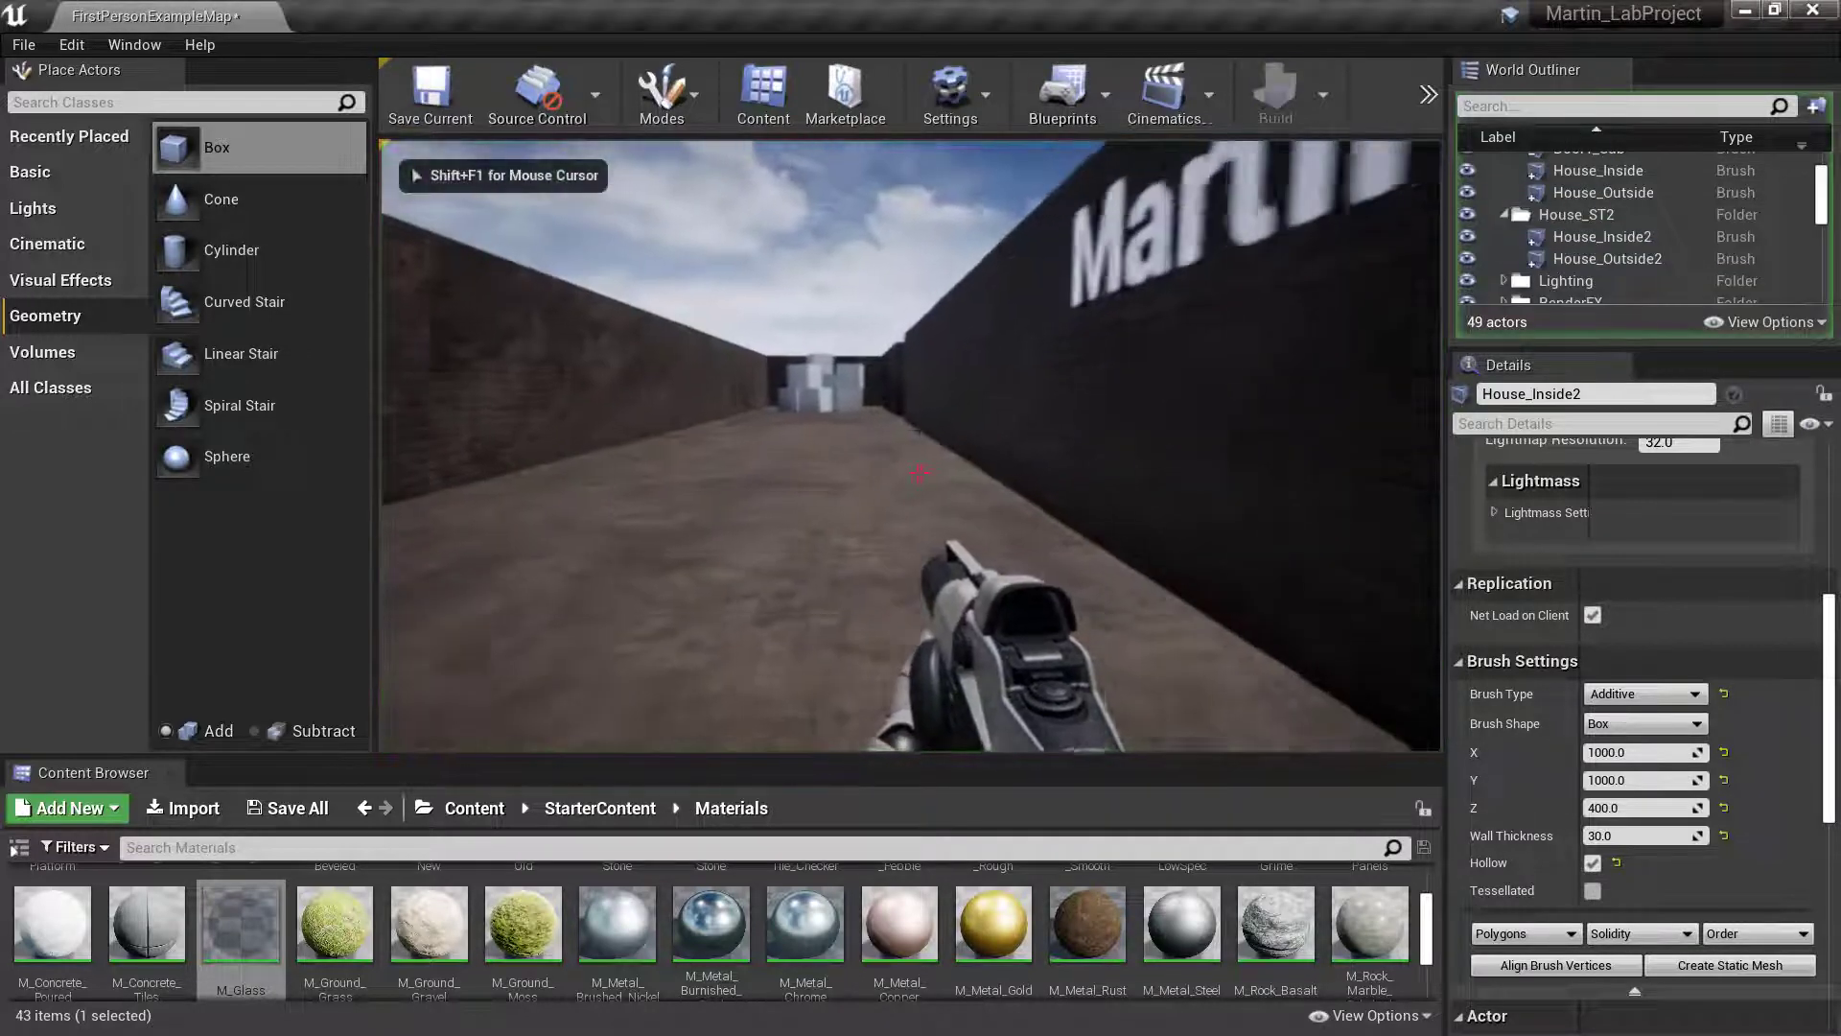
{"action": "key", "text": "w"}
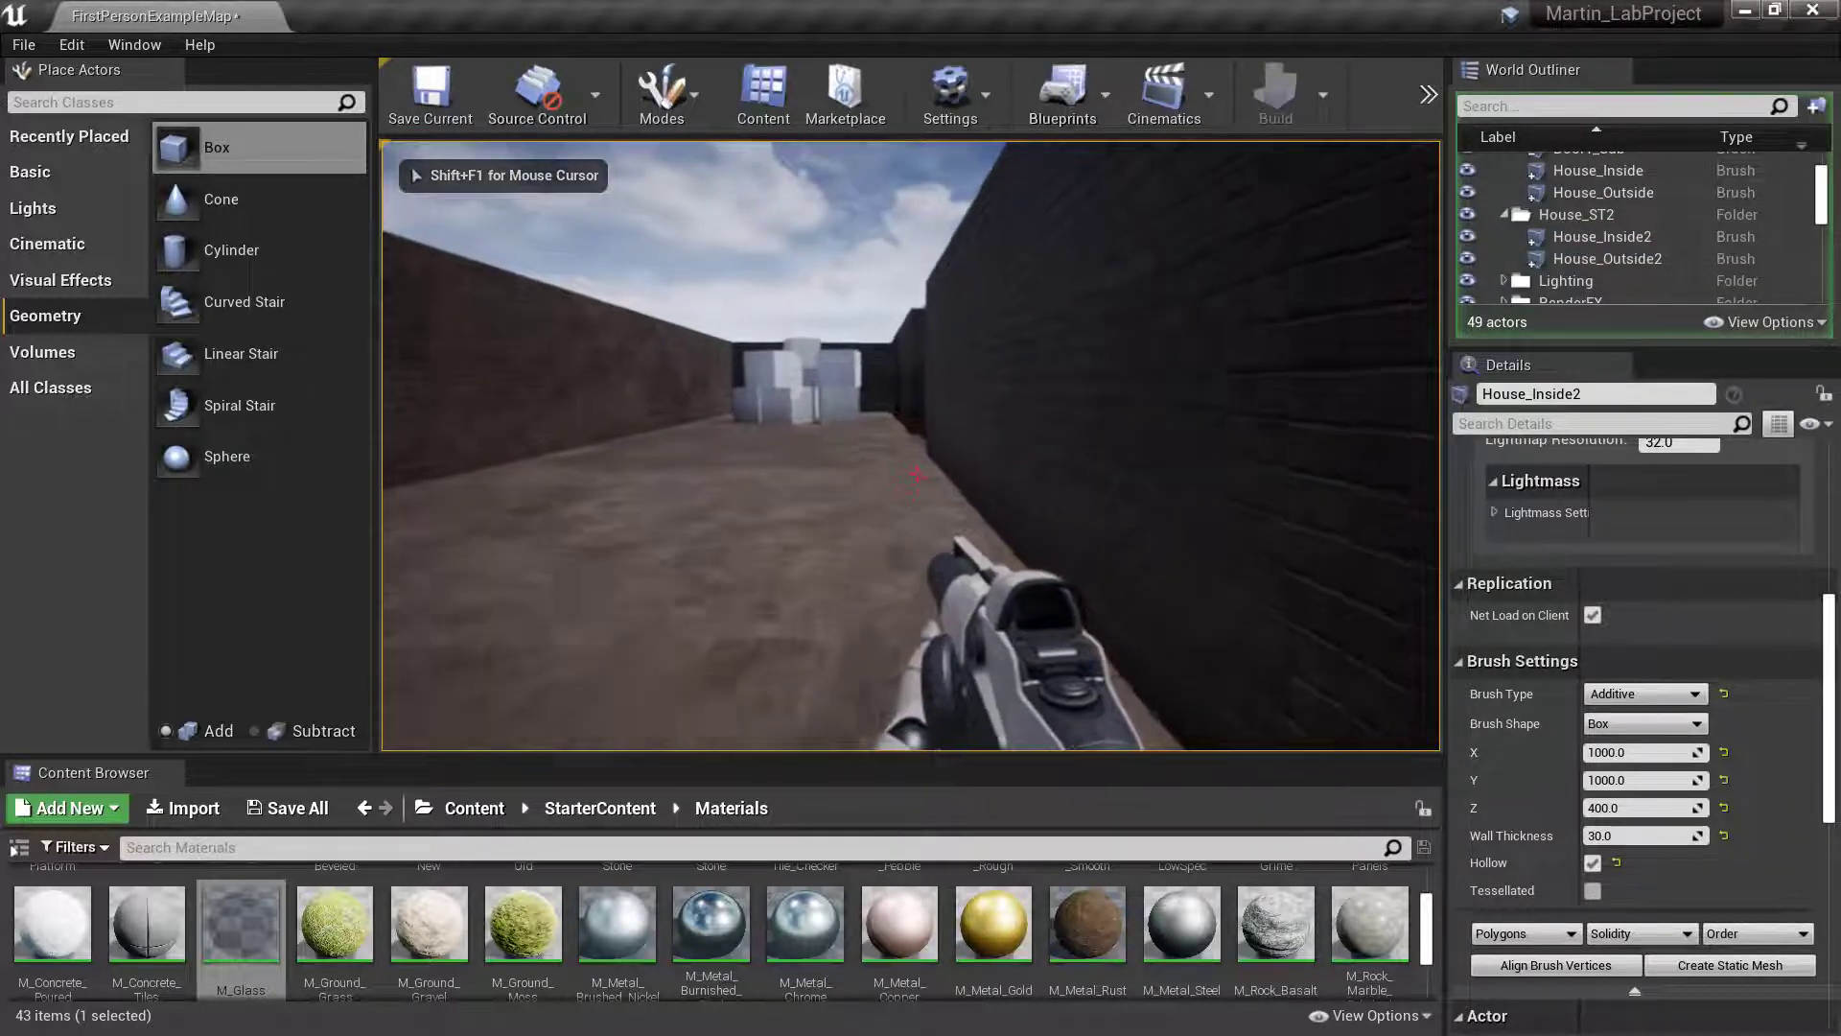
{"action": "key", "text": "w"}
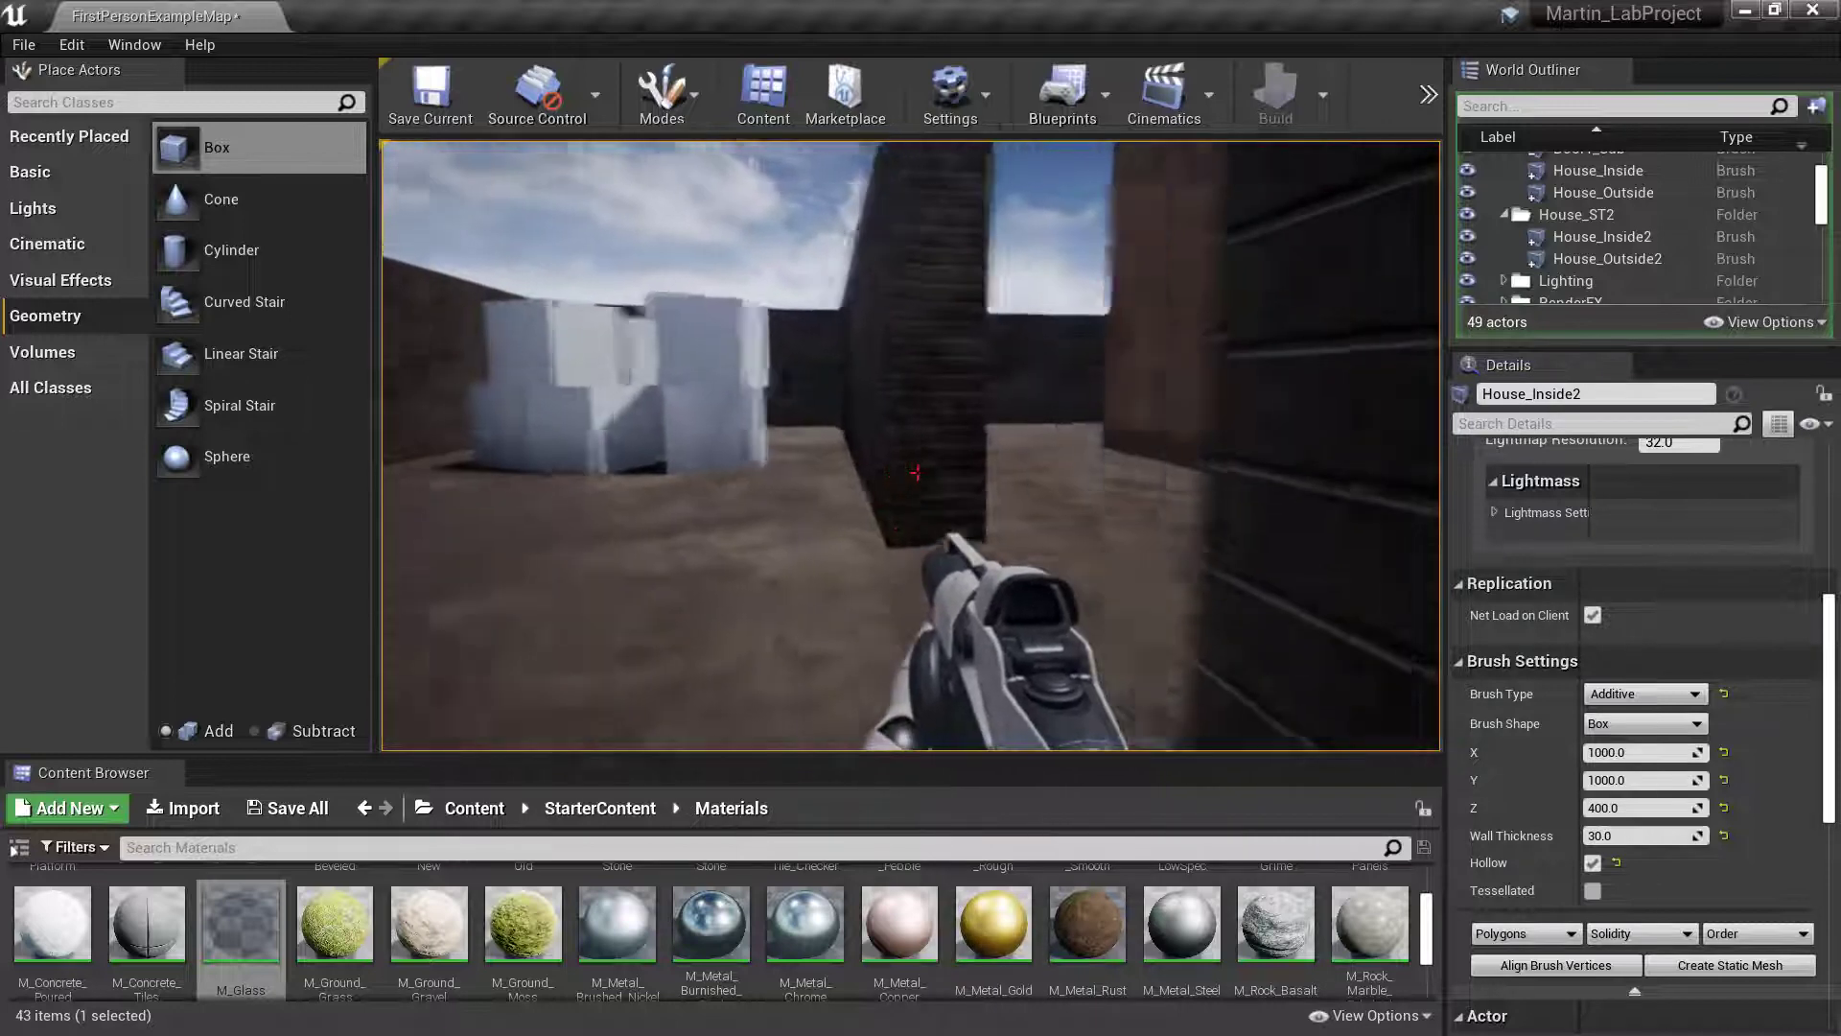
{"action": "key", "text": "w"}
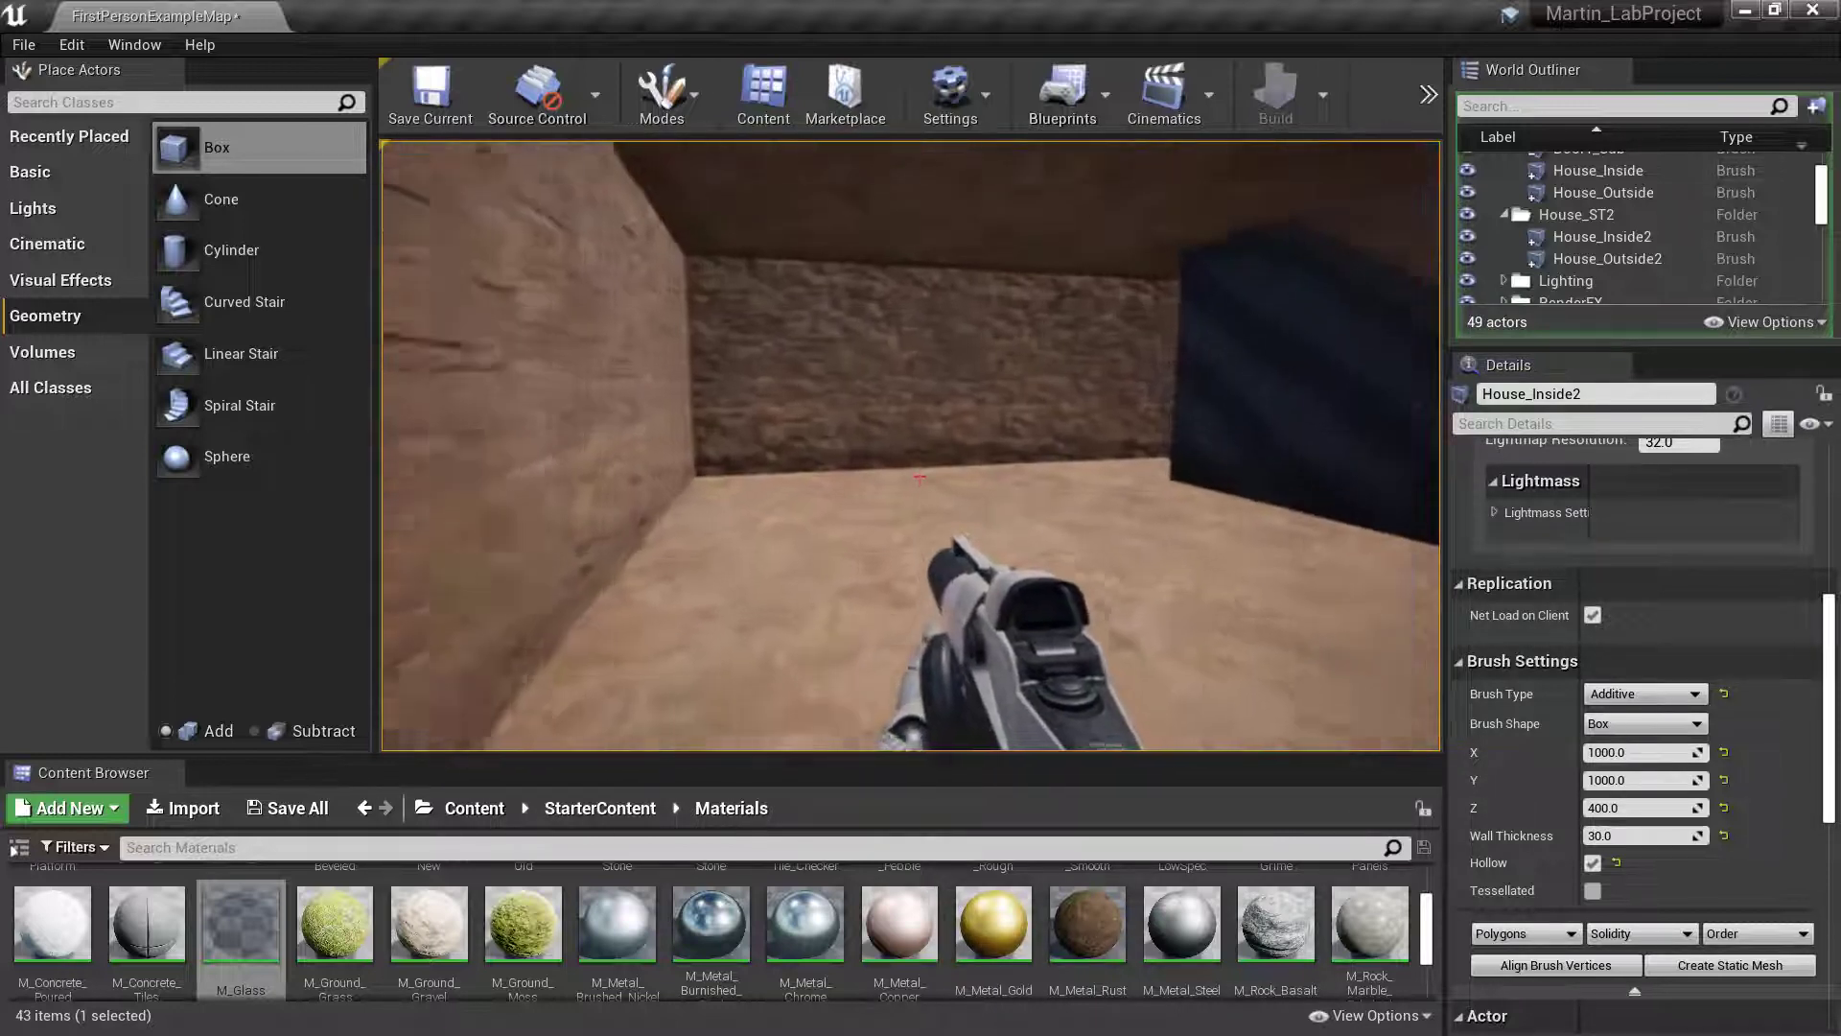
{"action": "key", "text": "w"}
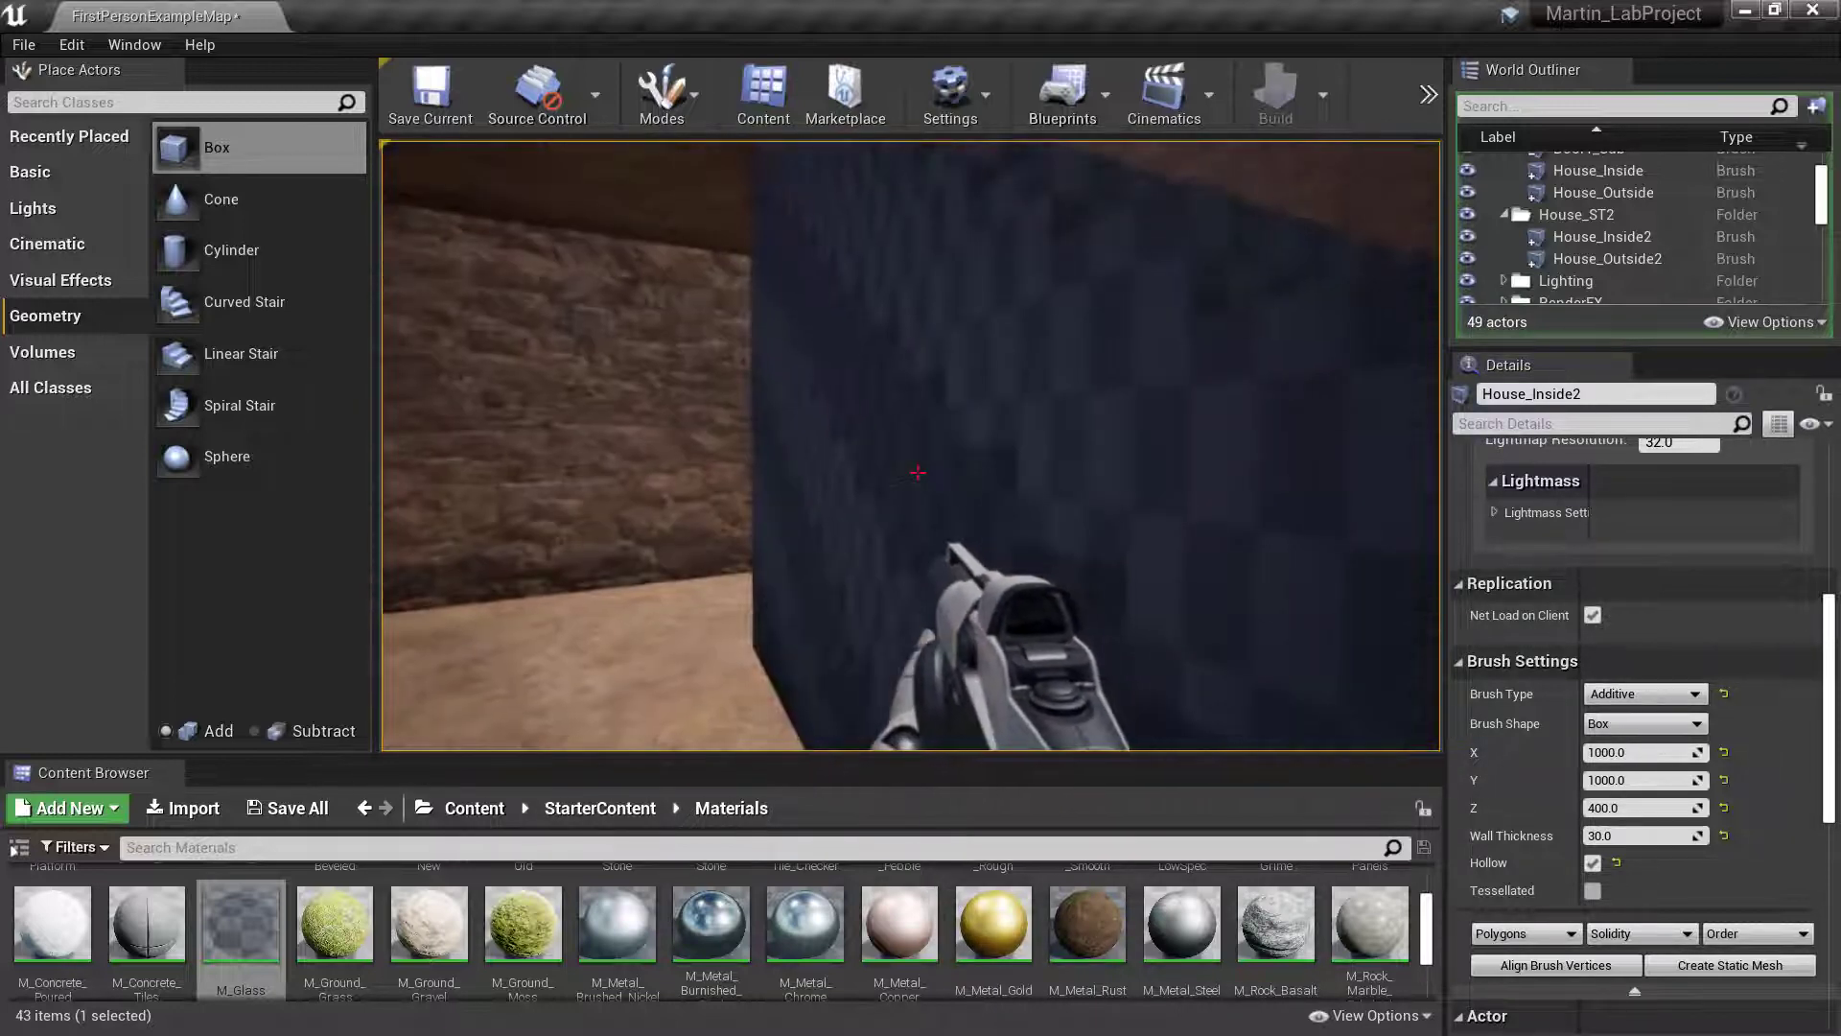
{"action": "key", "text": "w"}
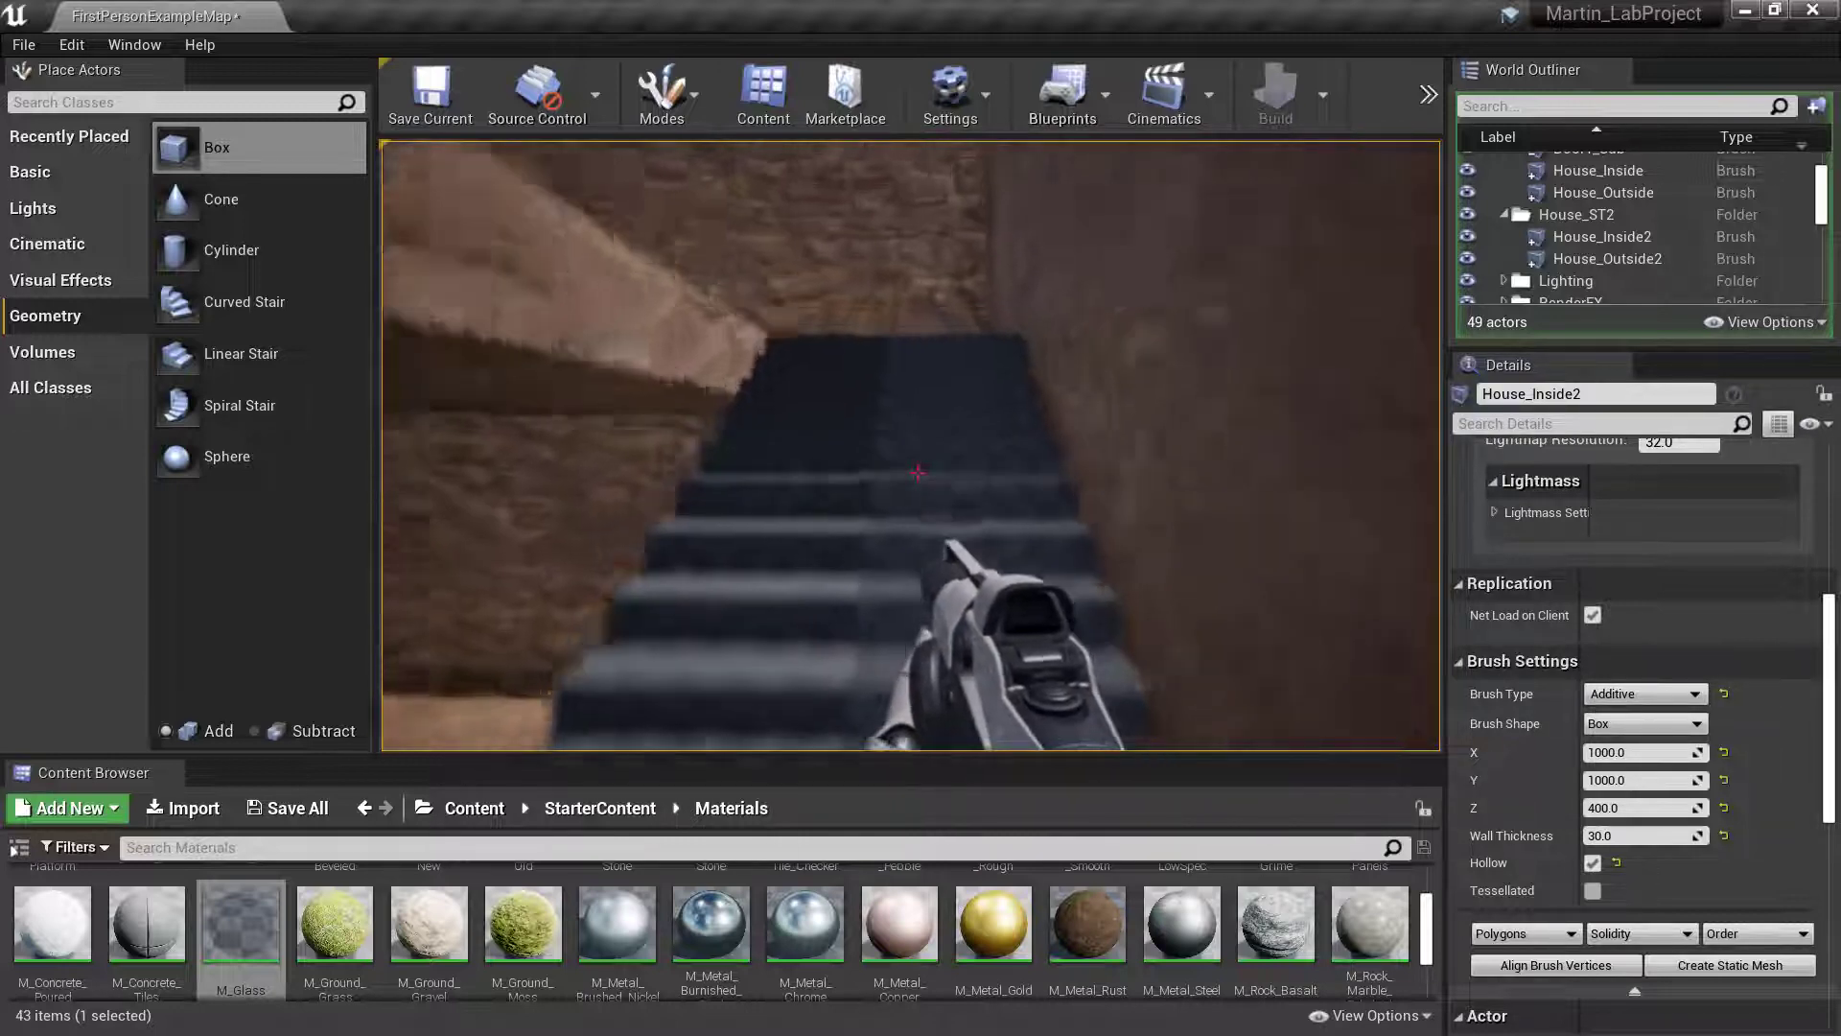
- Examine the upstairs window's glass pane and its edges from several angles inside the upper room
{"action": "key", "text": "w"}
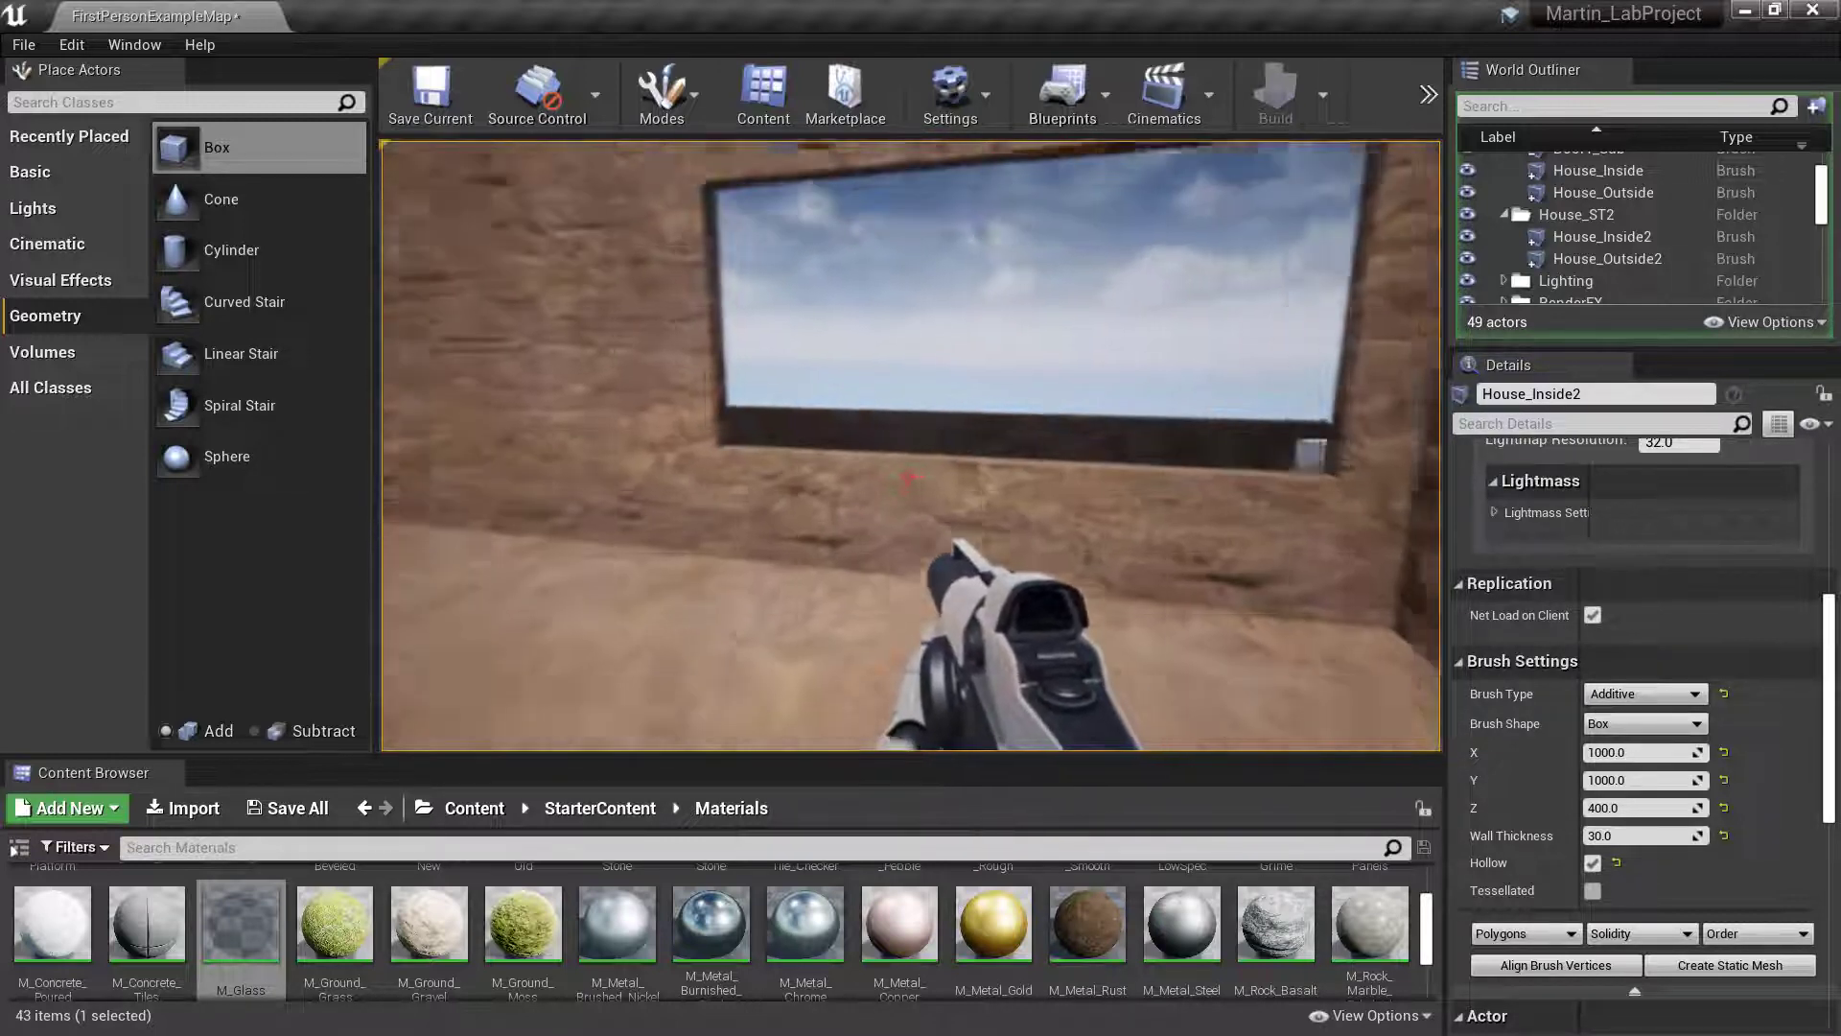
{"action": "key", "text": "a"}
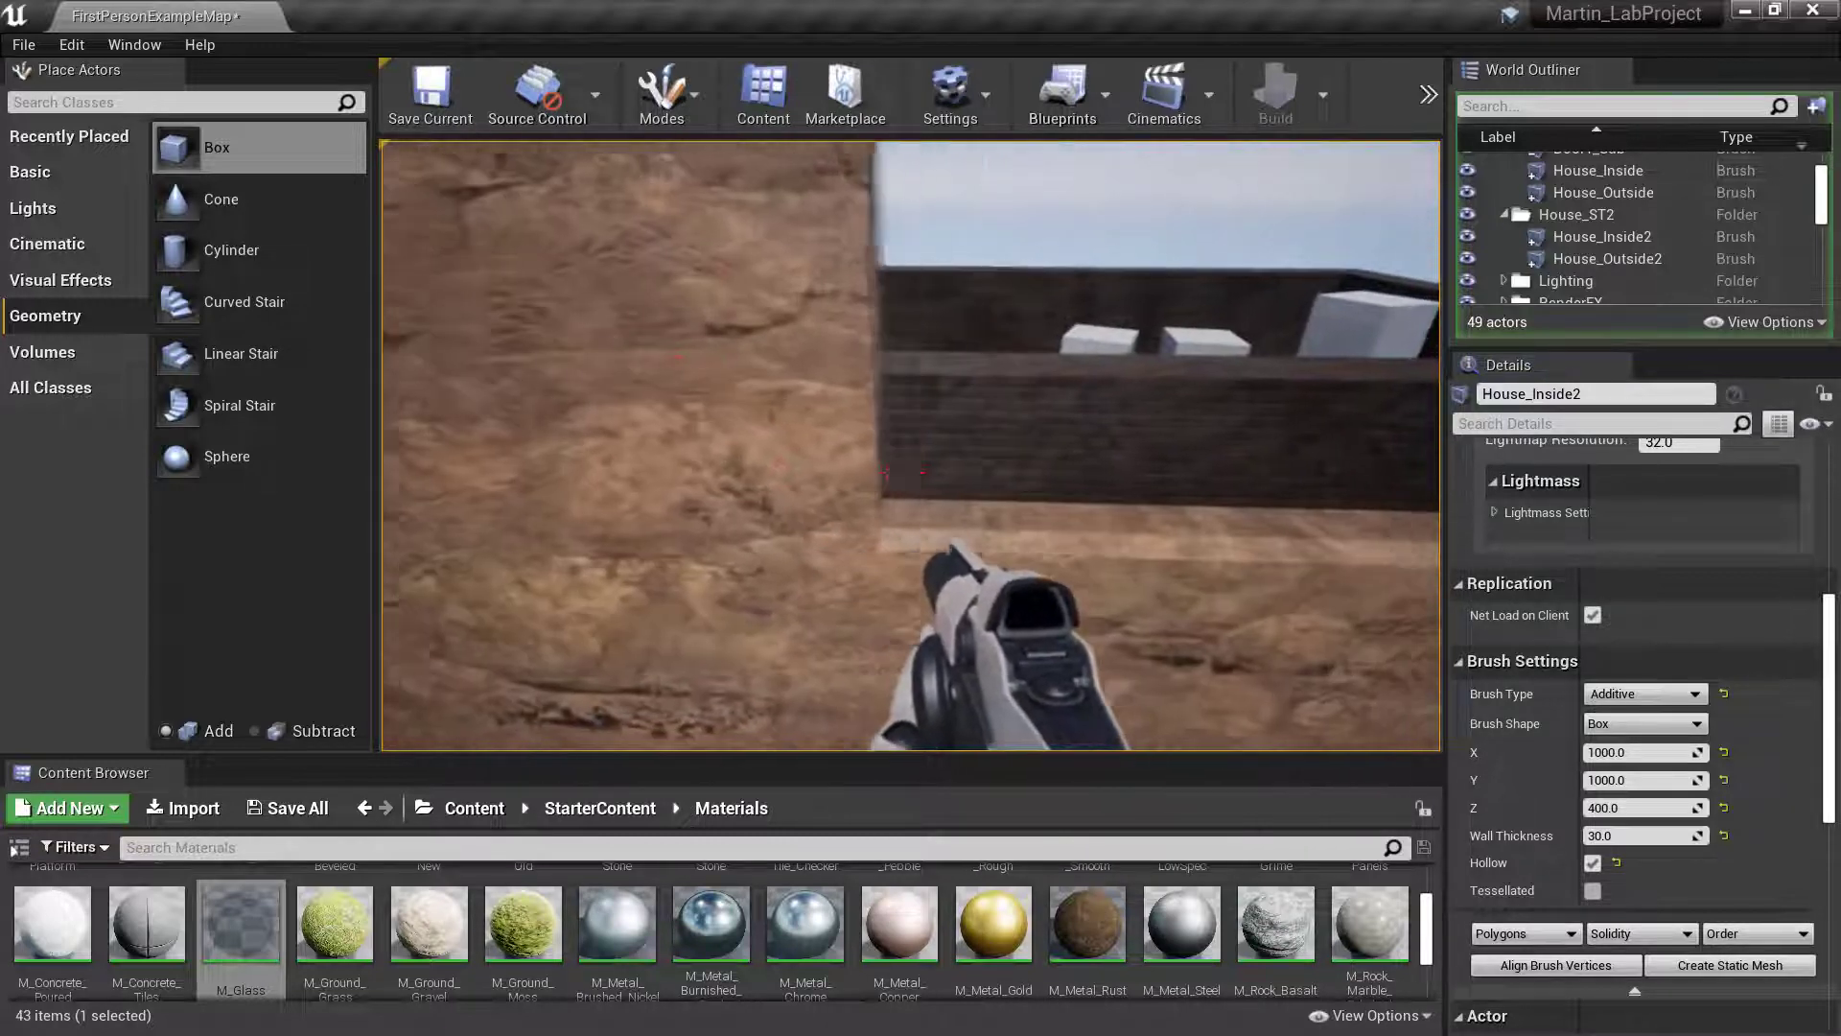
{"action": "key", "text": "w"}
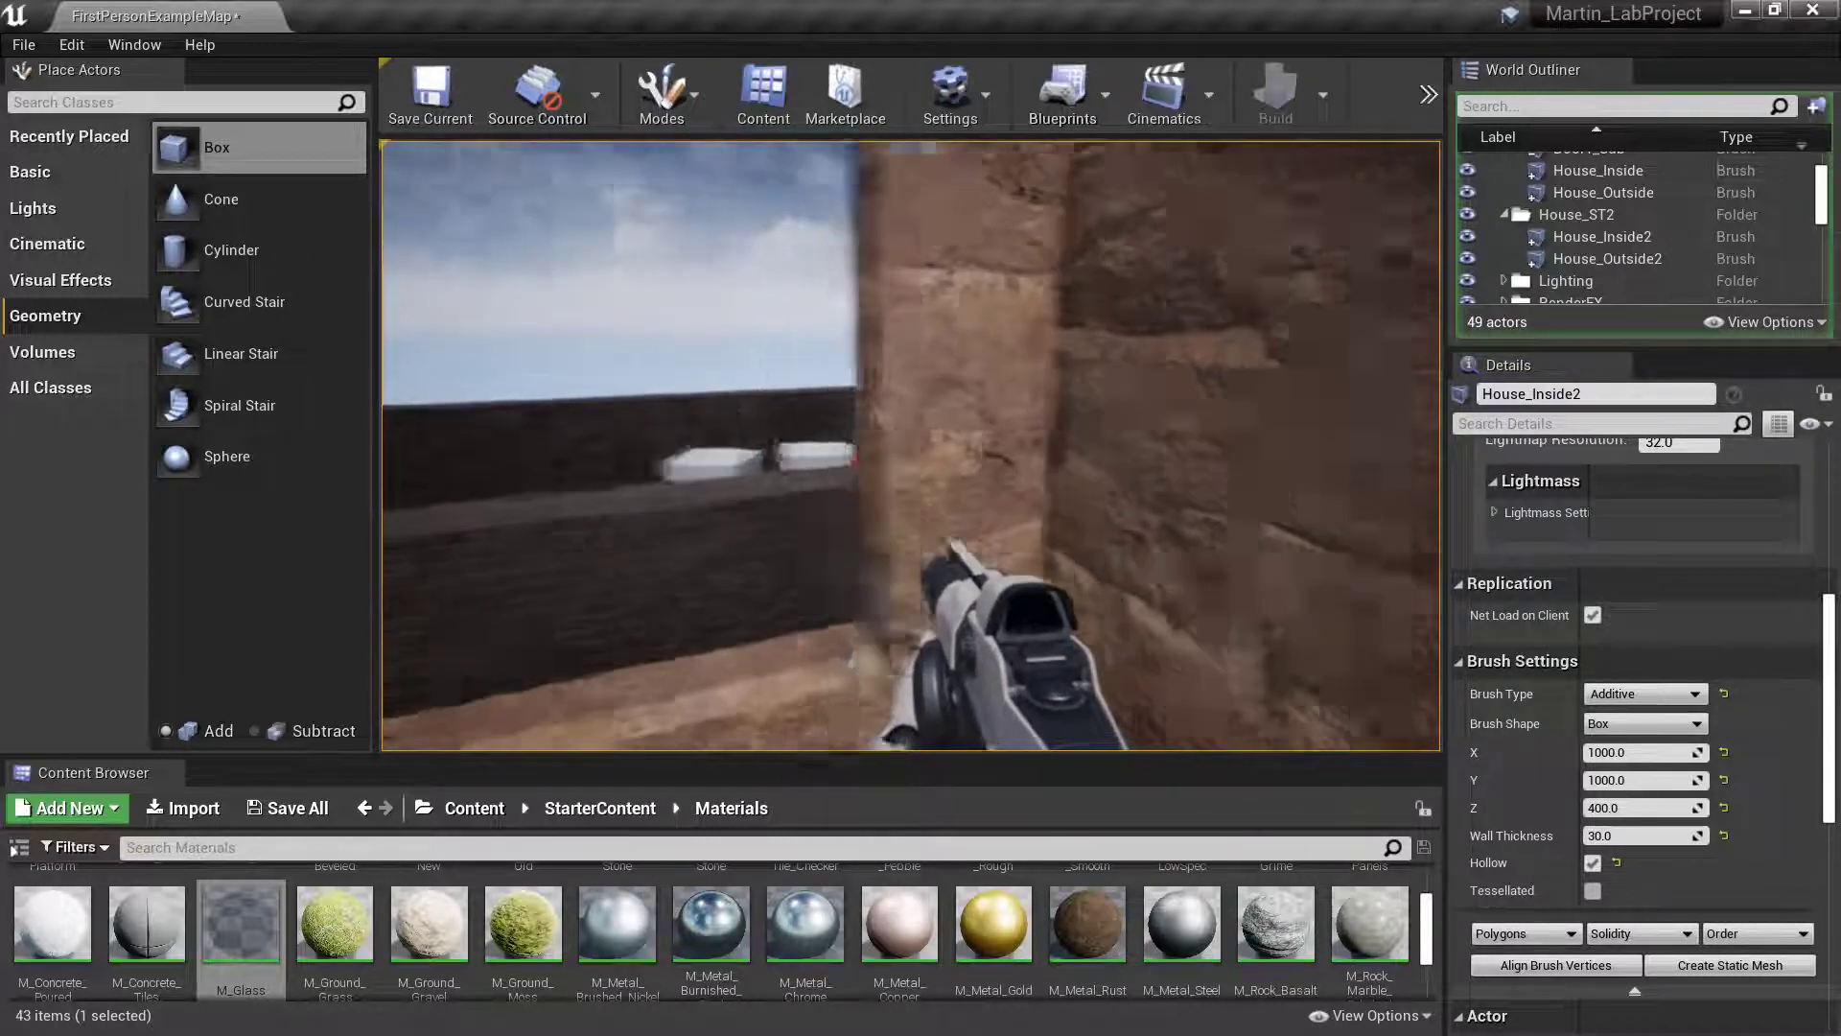
{"action": "key", "text": "w"}
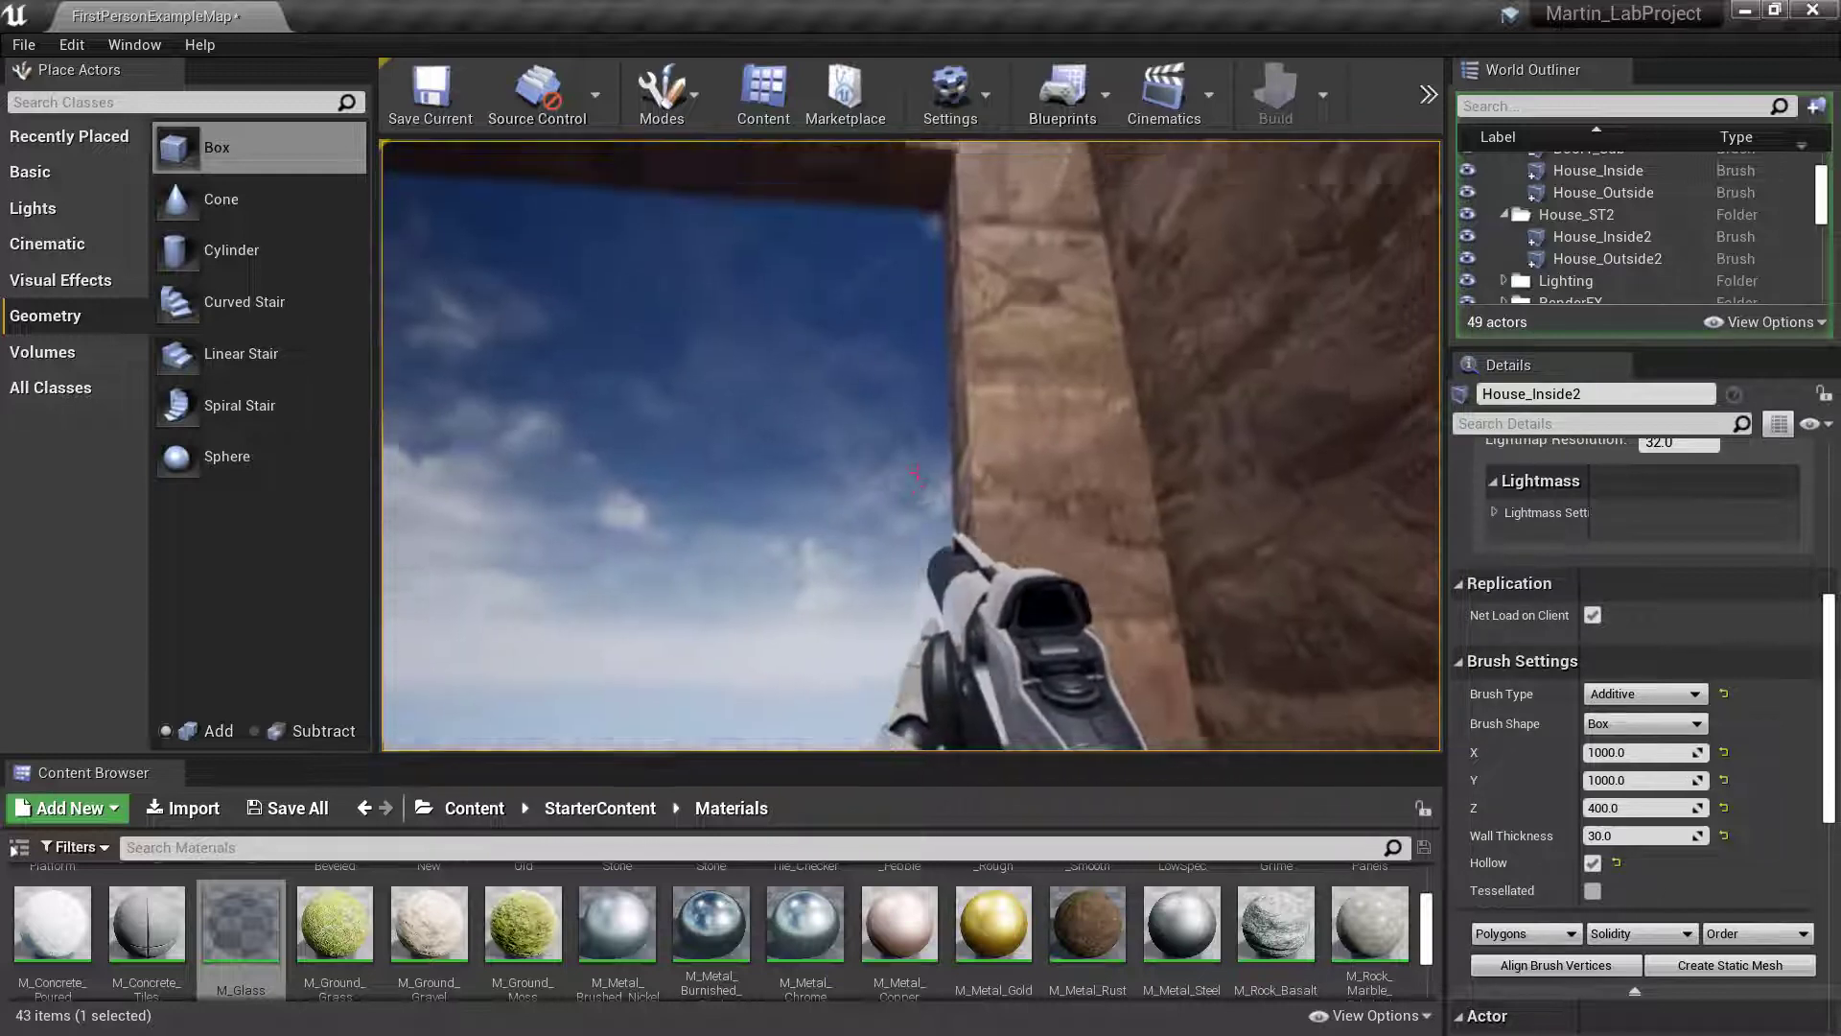
{"action": "key", "text": "w"}
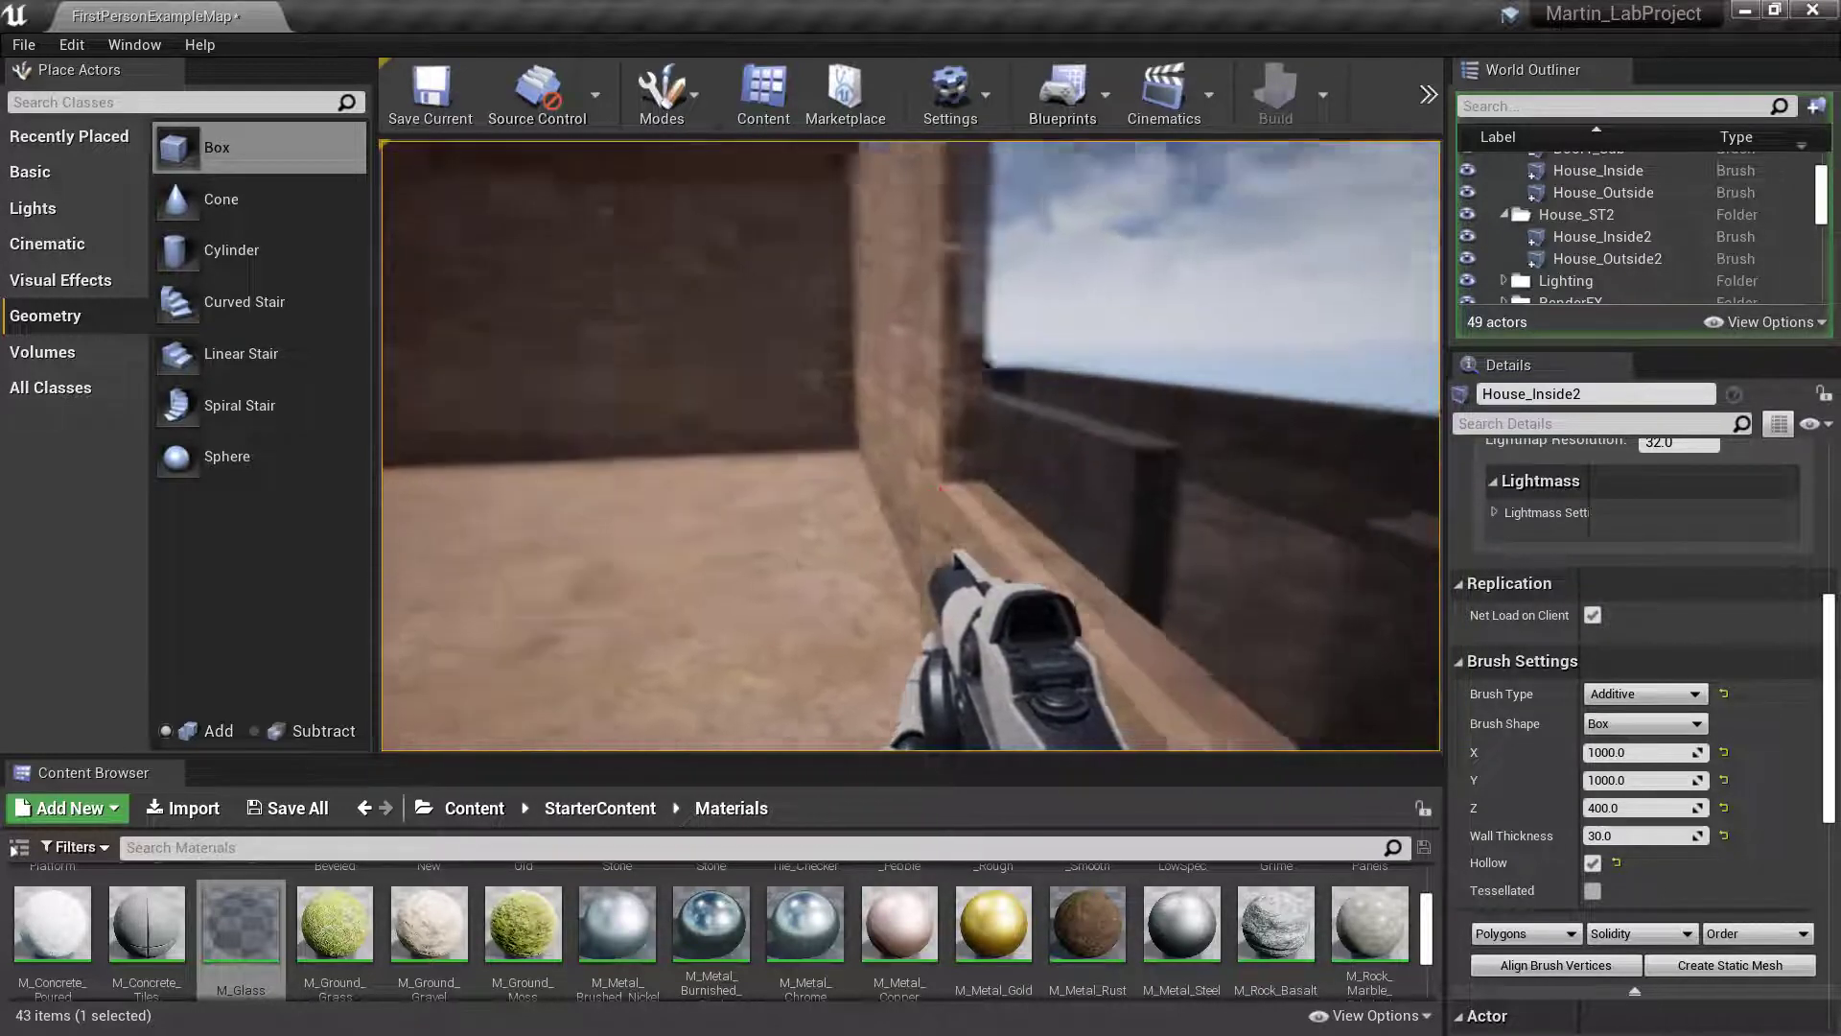
{"action": "key", "text": "w"}
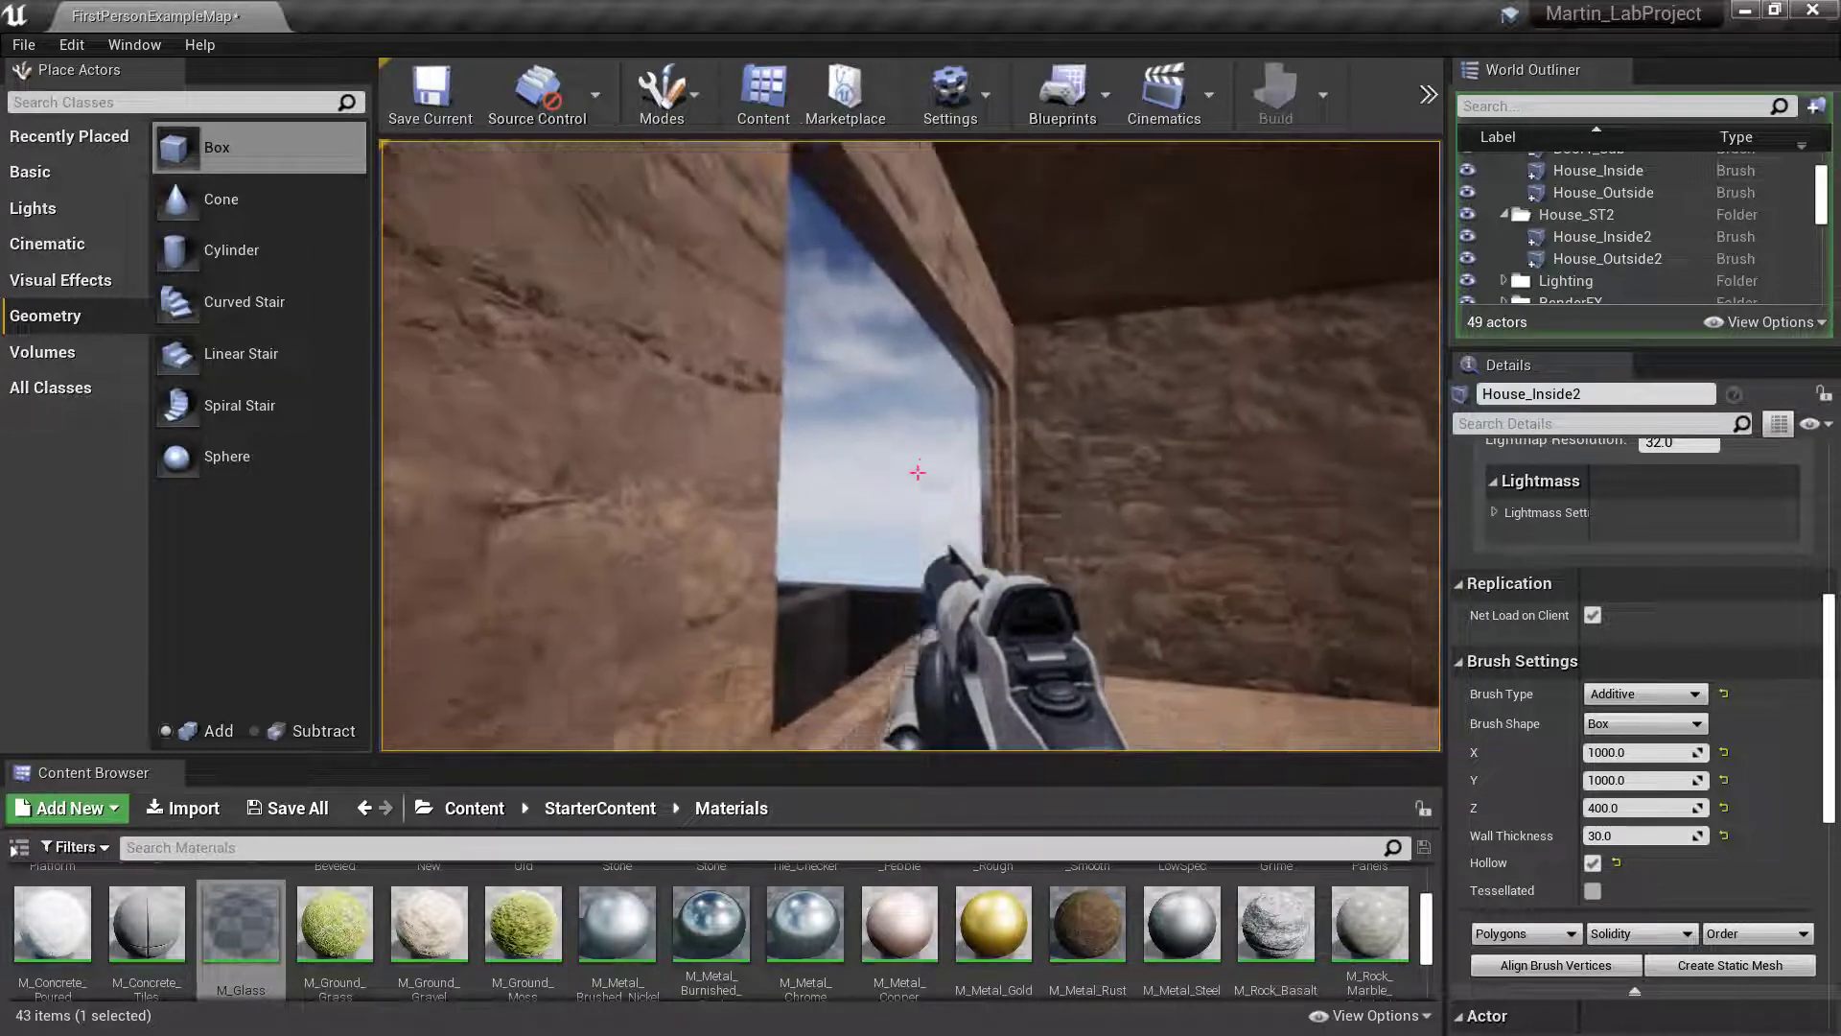
- Enter the house again through the ground-floor doorway and climb the stair to check access to the upper floor
{"action": "key", "text": "w"}
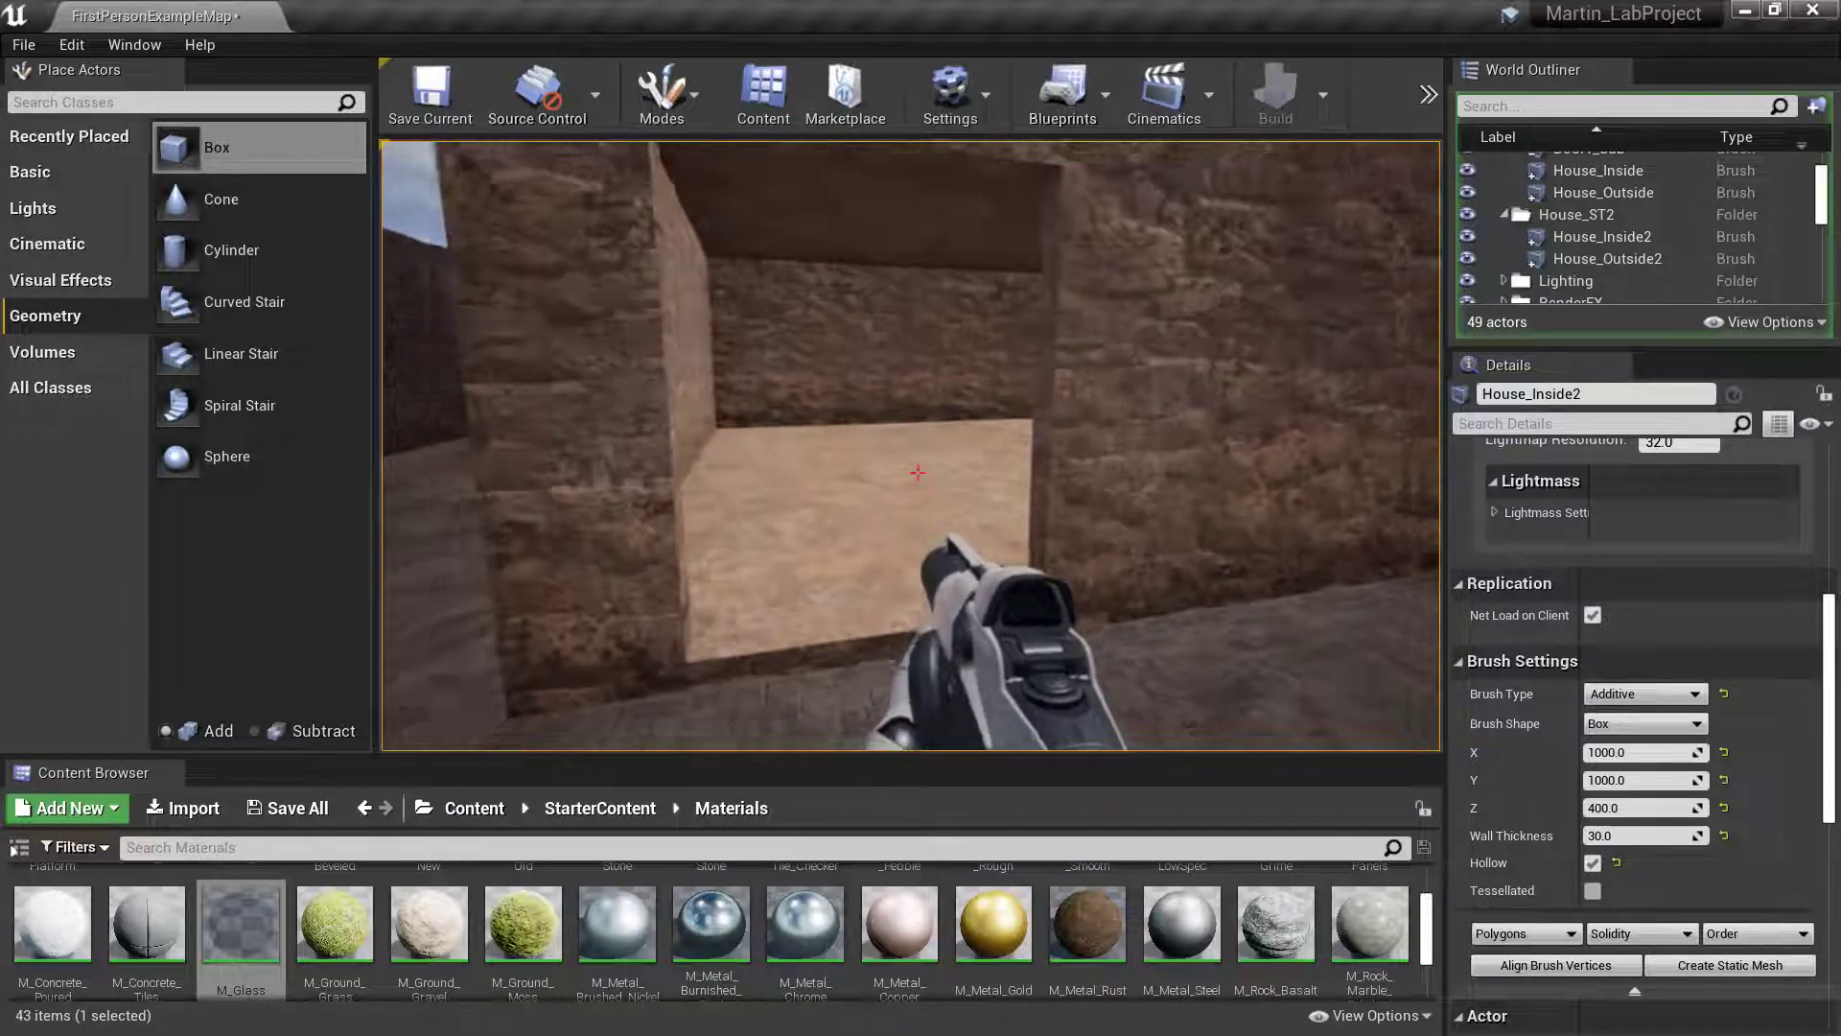
{"action": "key", "text": "w"}
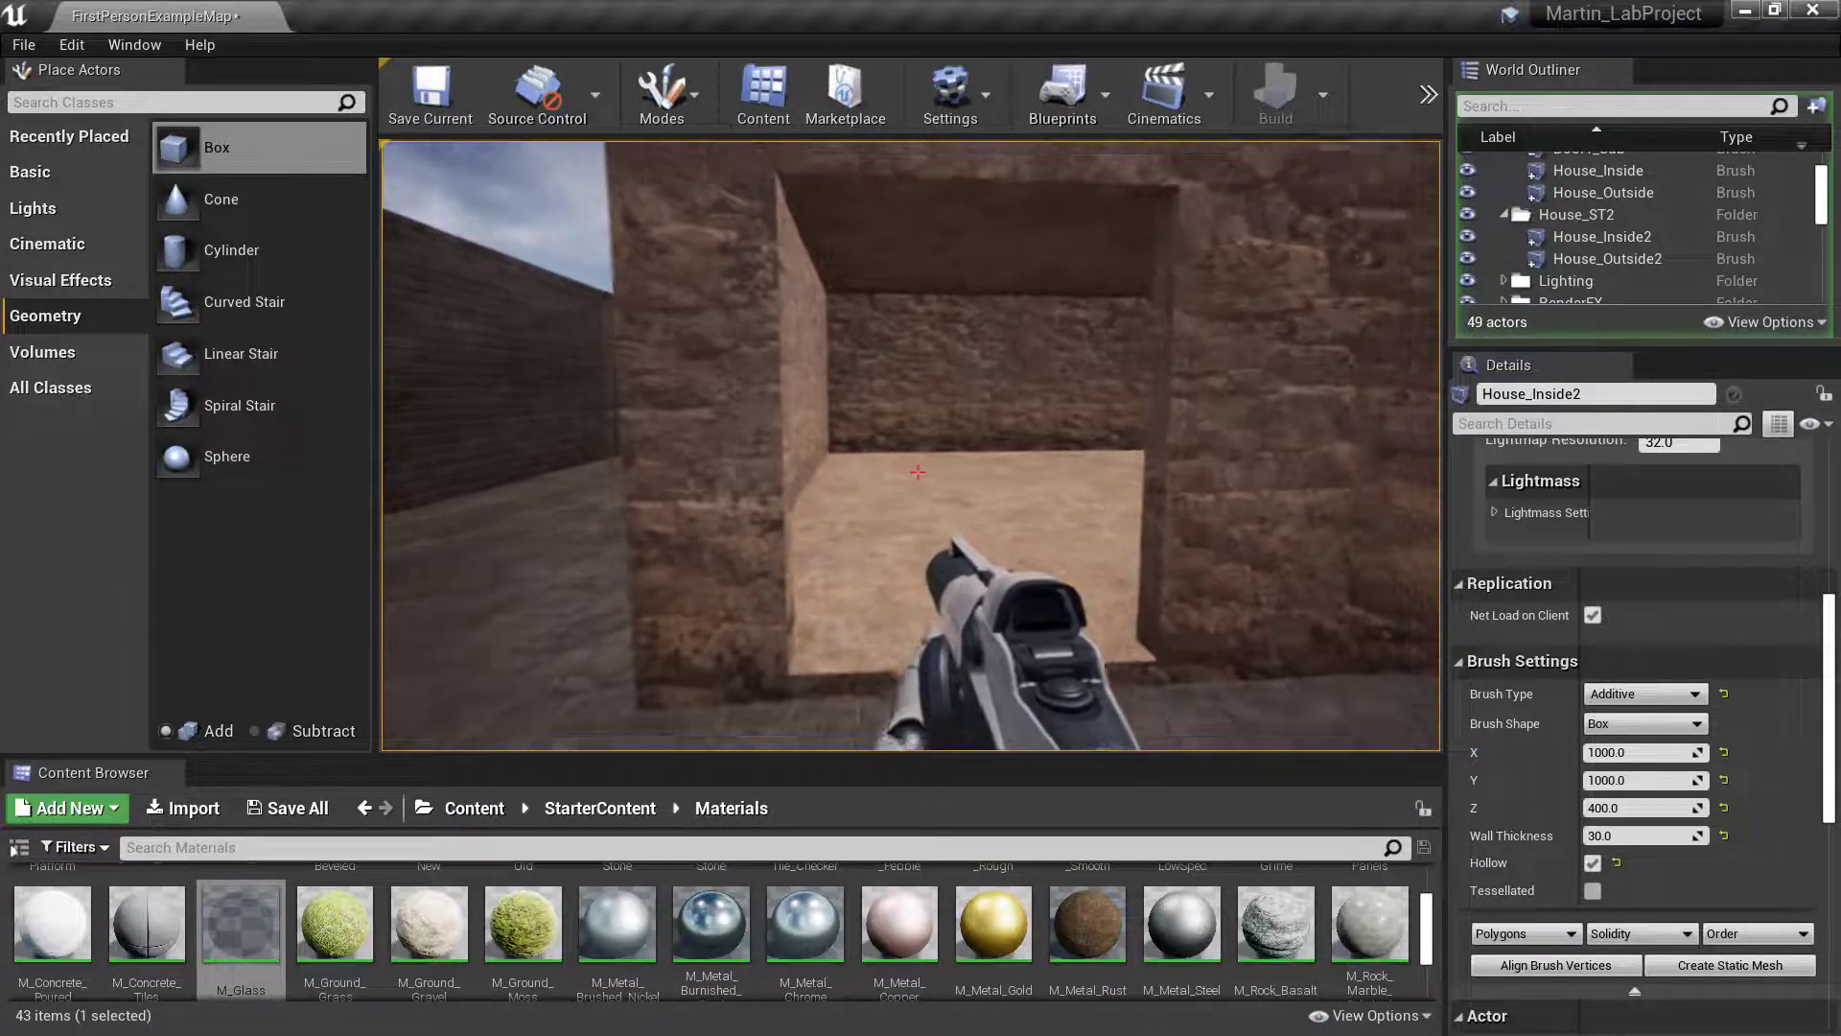
{"action": "key", "text": "s"}
{"action": "key", "text": "s"}
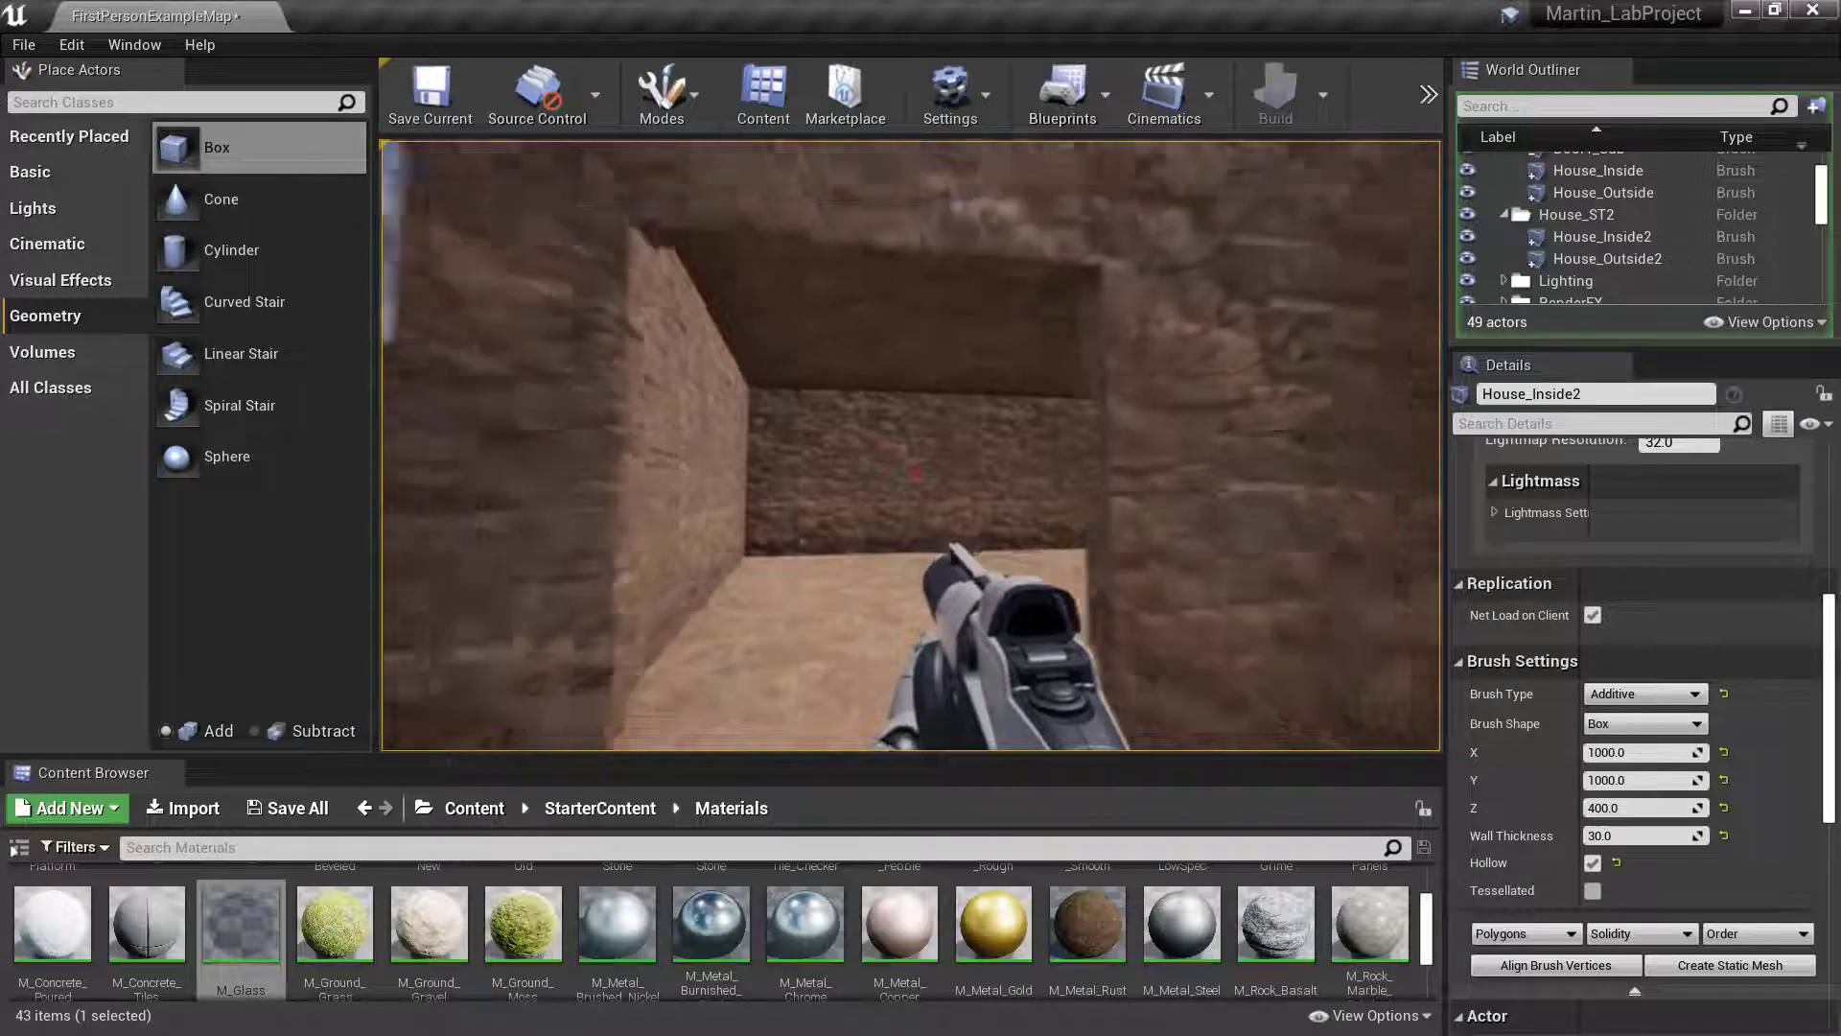
{"action": "key", "text": "w"}
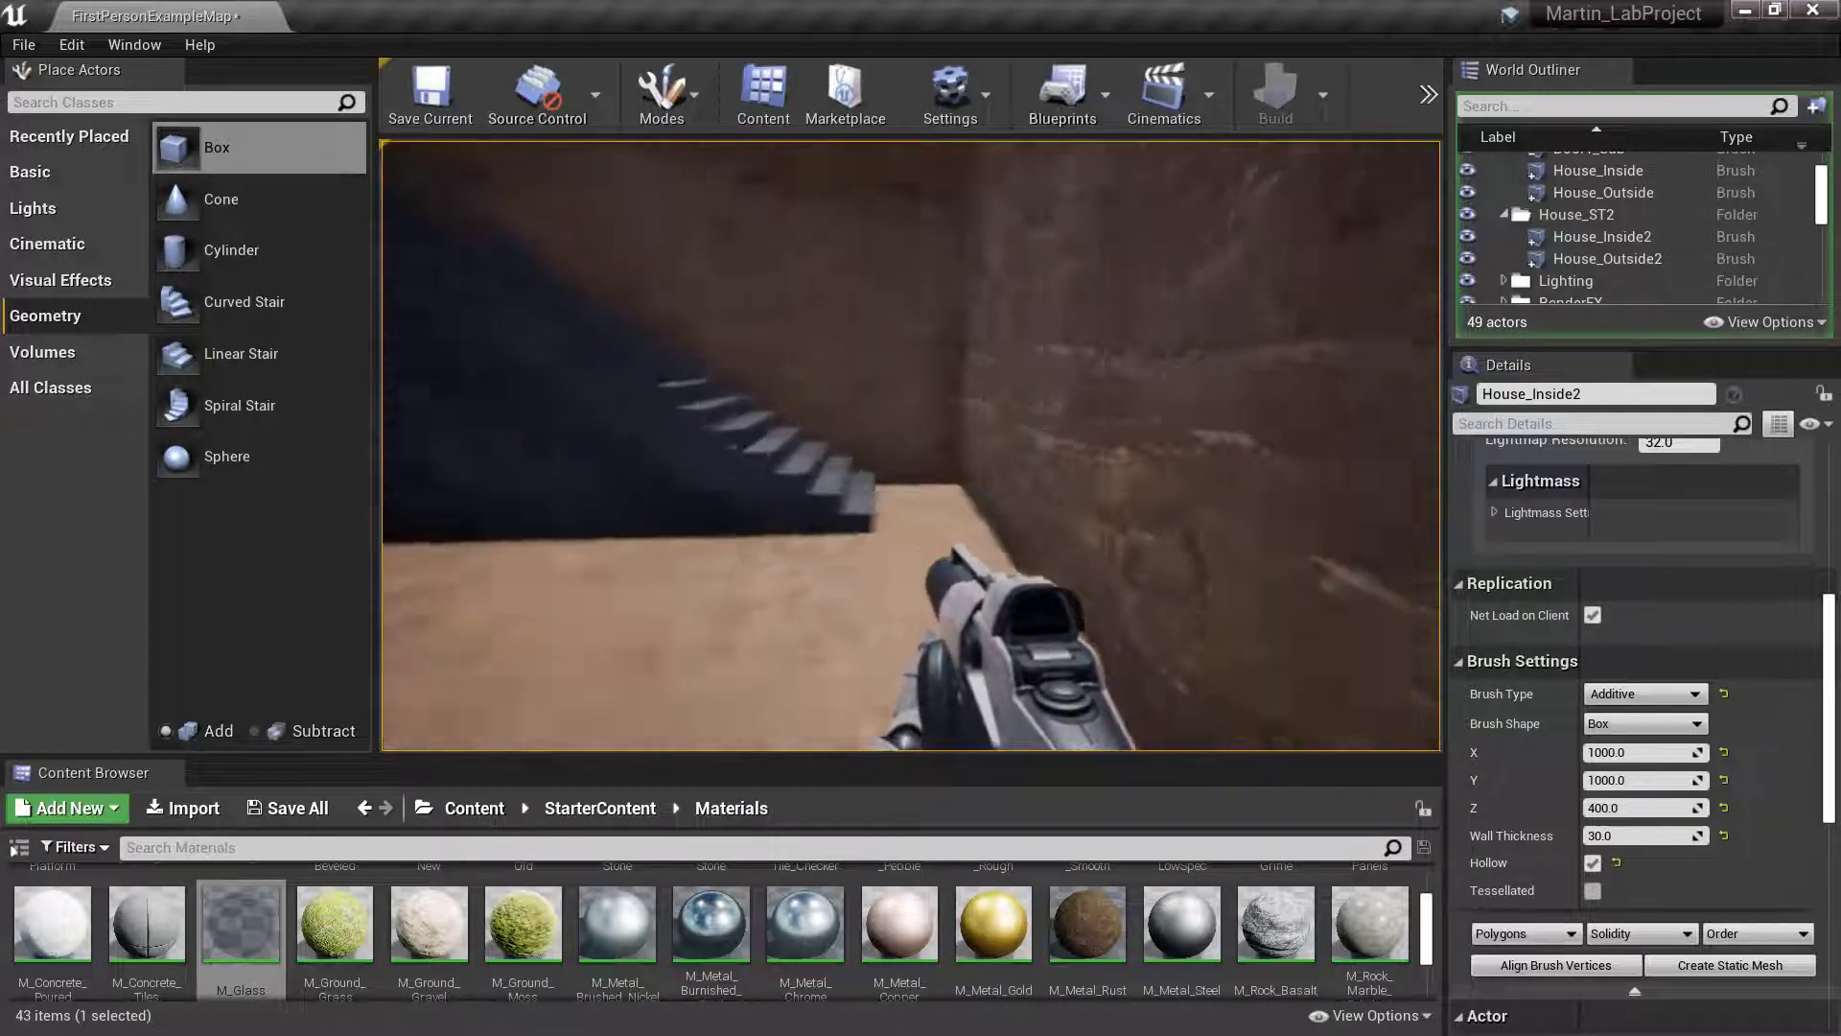
{"action": "key", "text": "w"}
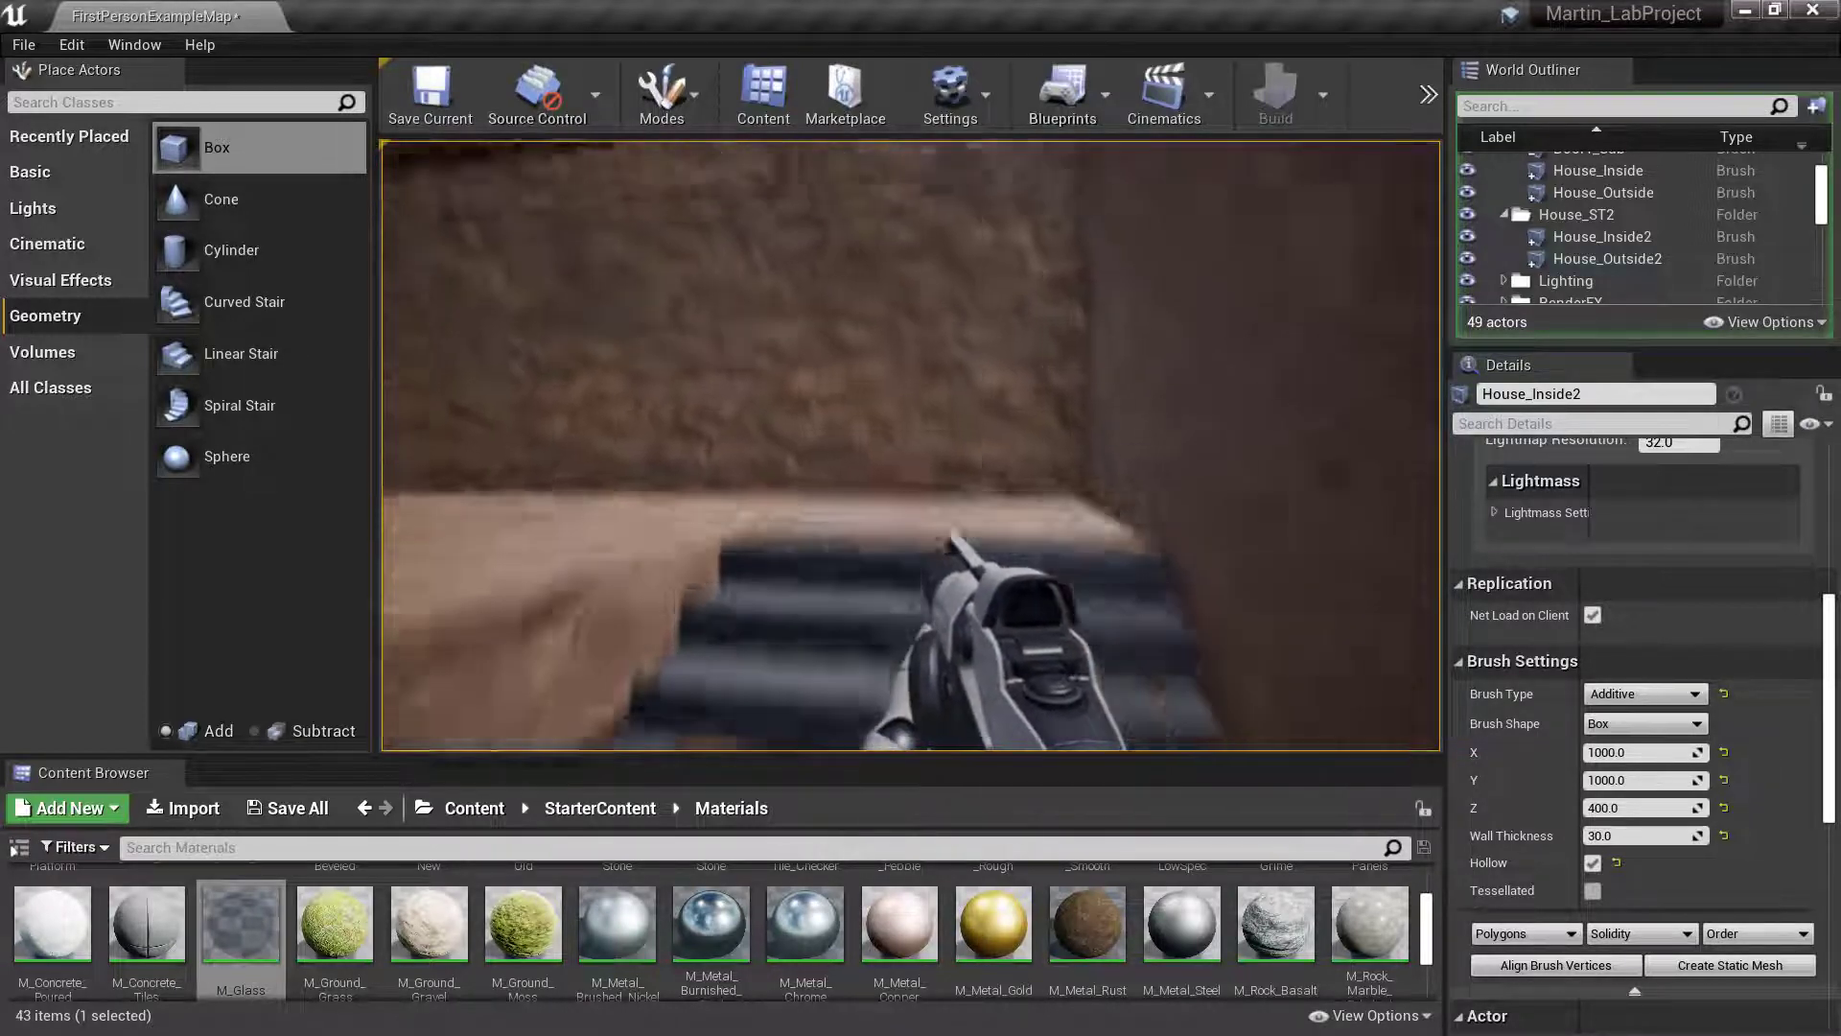
{"action": "key", "text": "w"}
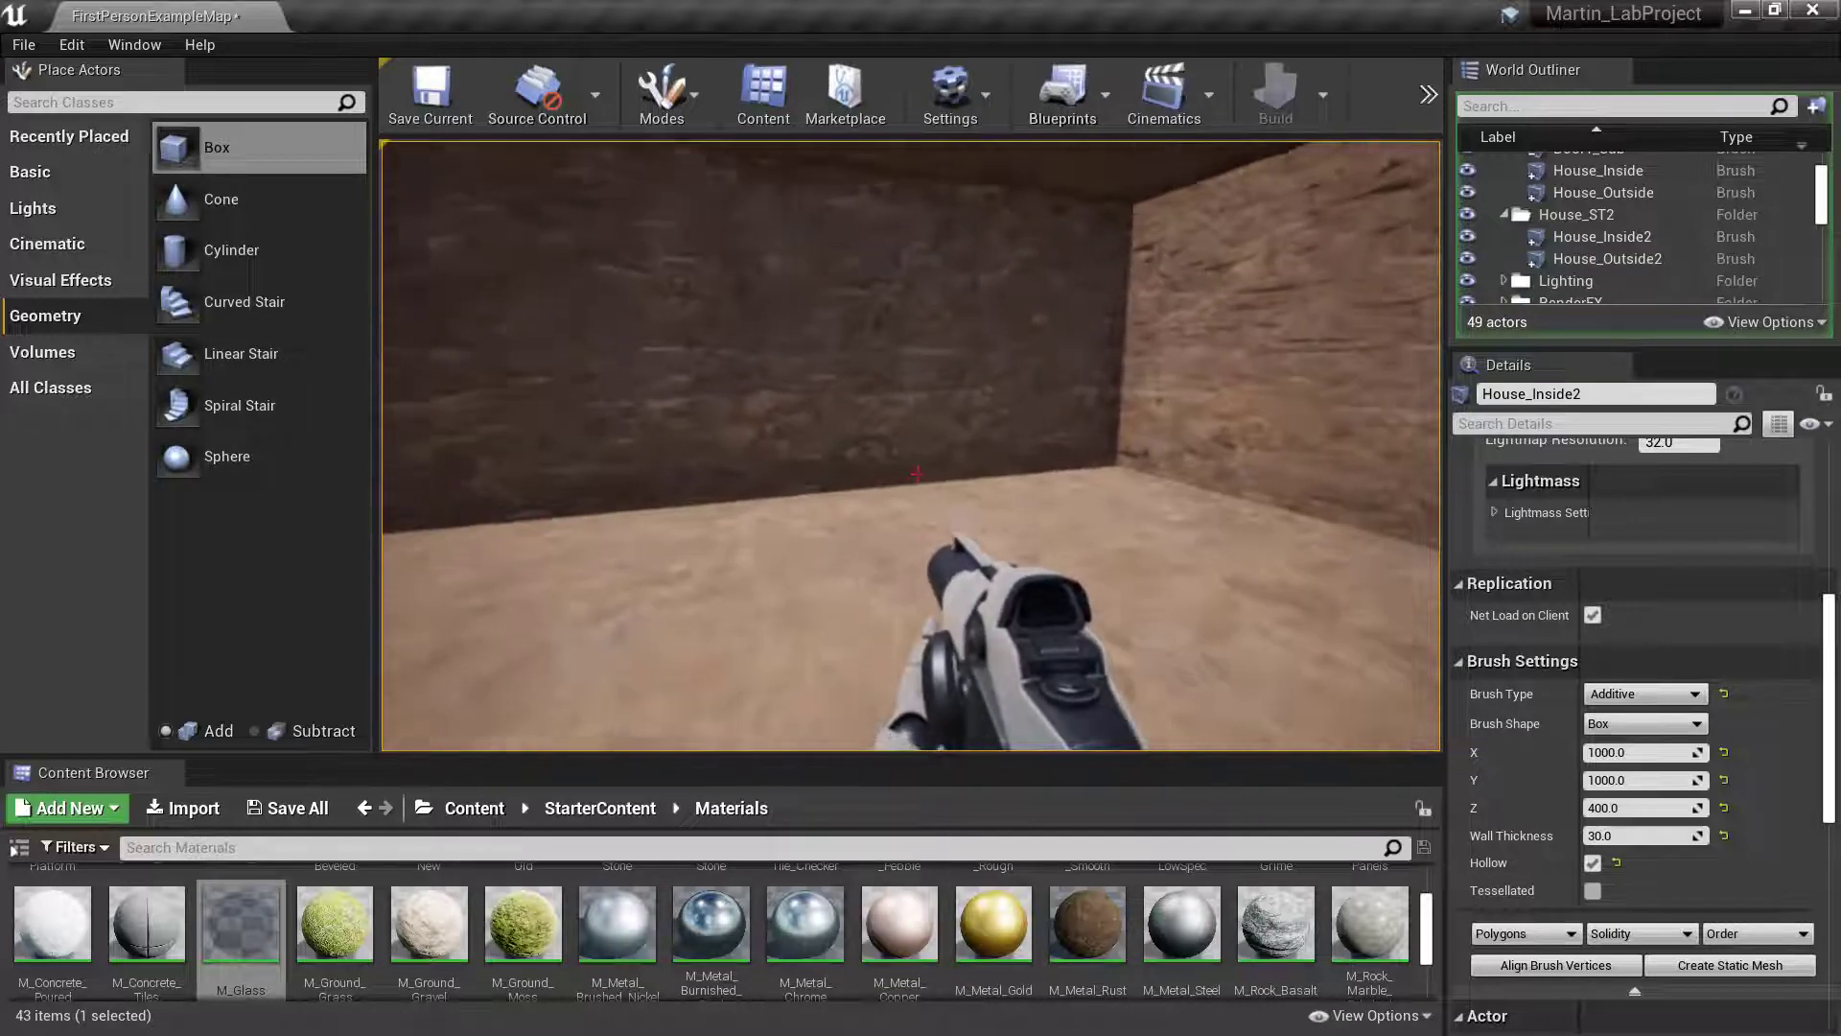
{"action": "key", "text": "w"}
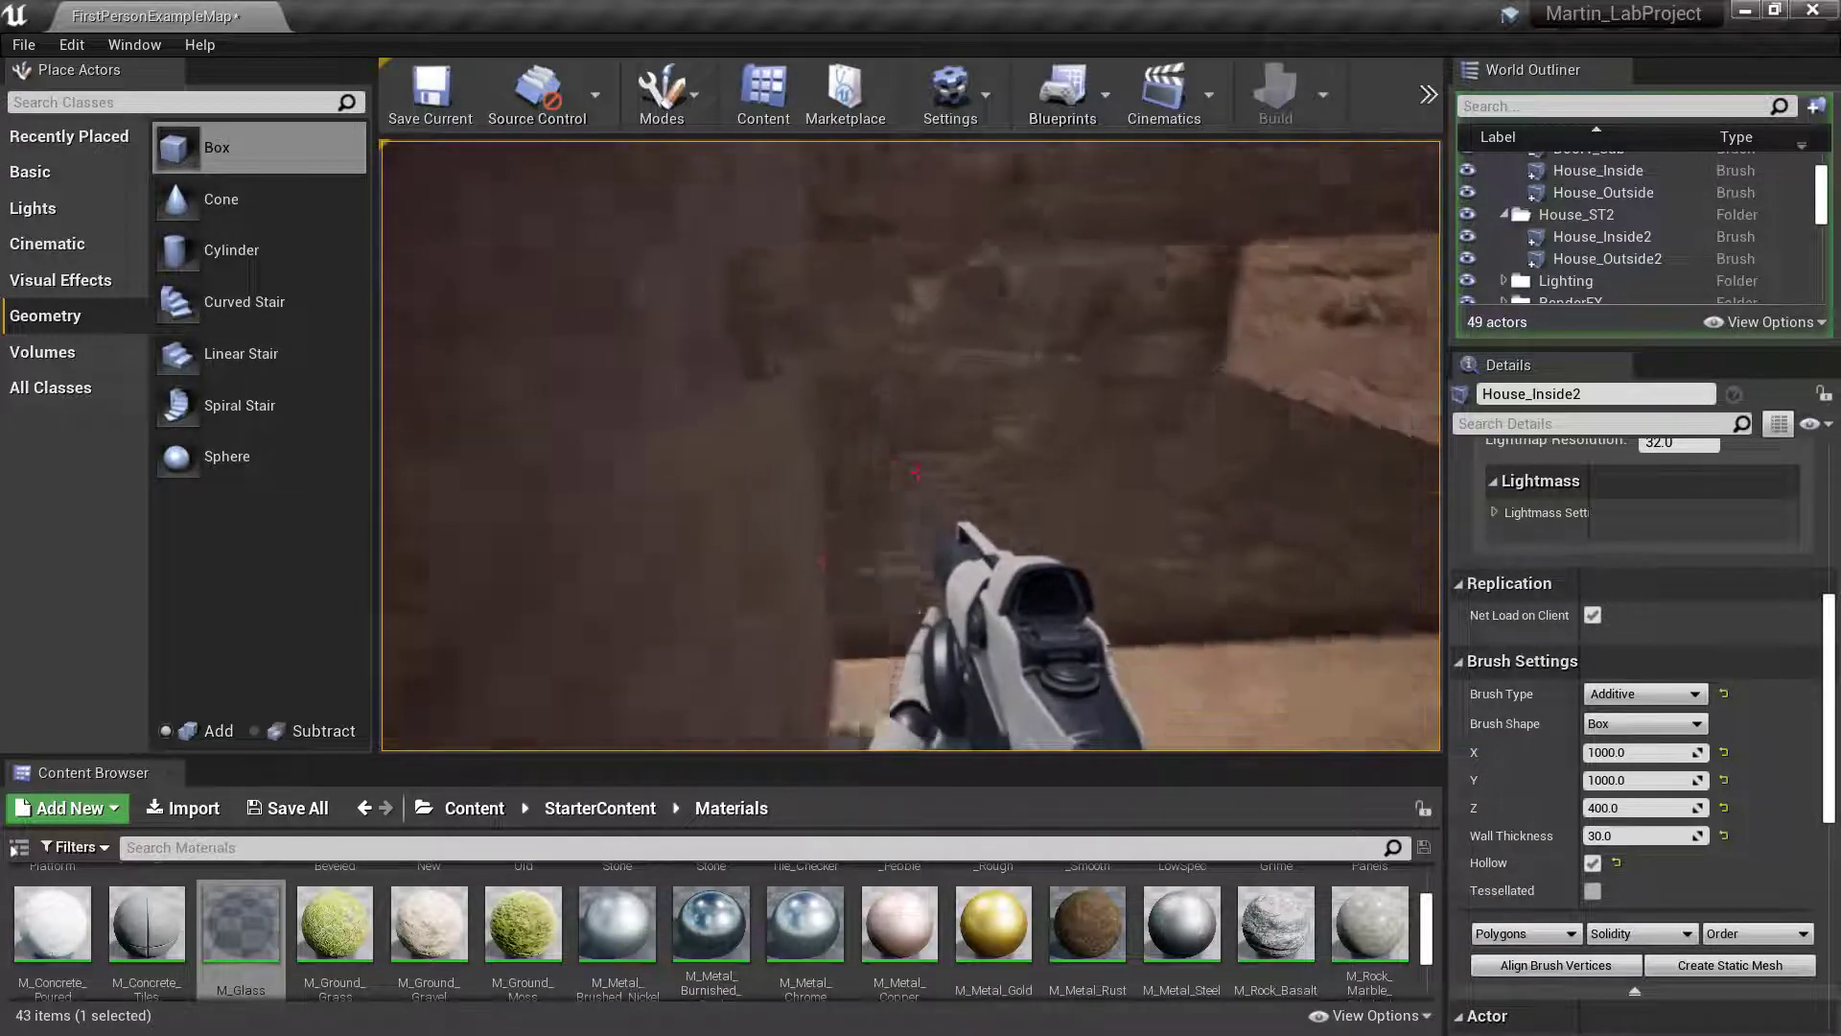
- Walk through the yard outside and examine the exterior of the two-storey house
{"action": "key", "text": "w"}
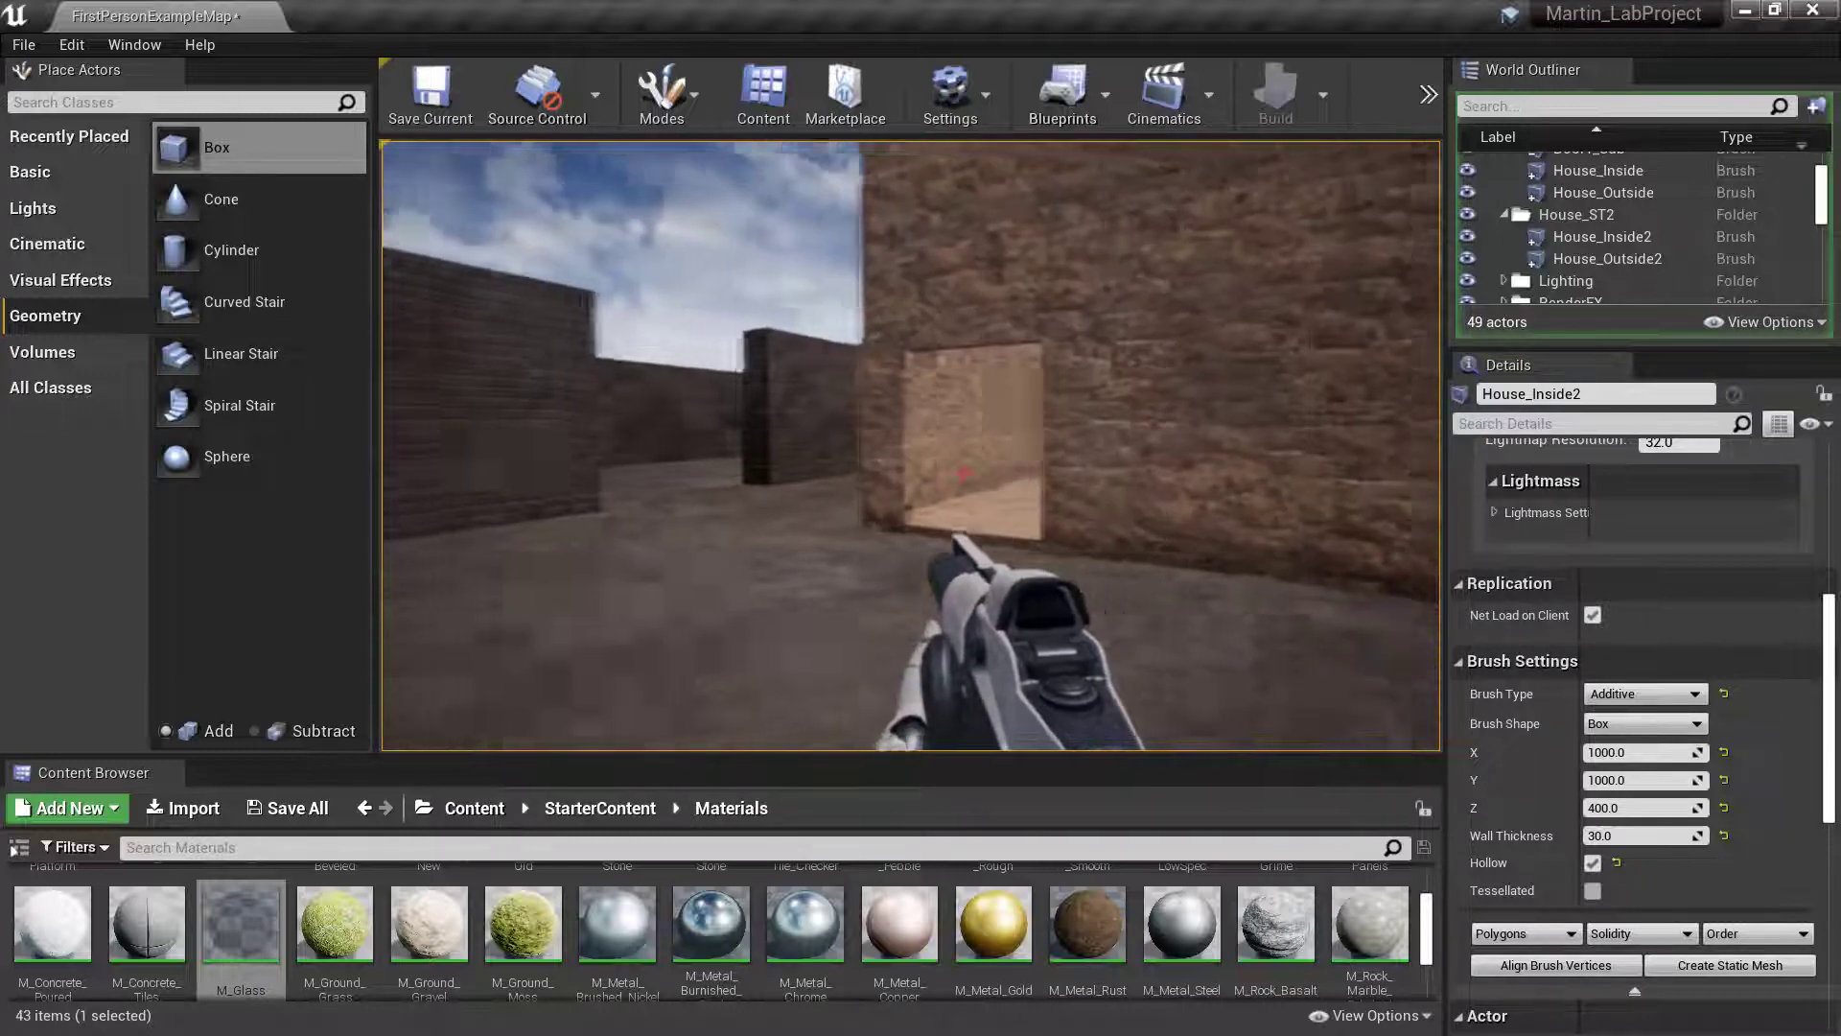
{"action": "key", "text": "w"}
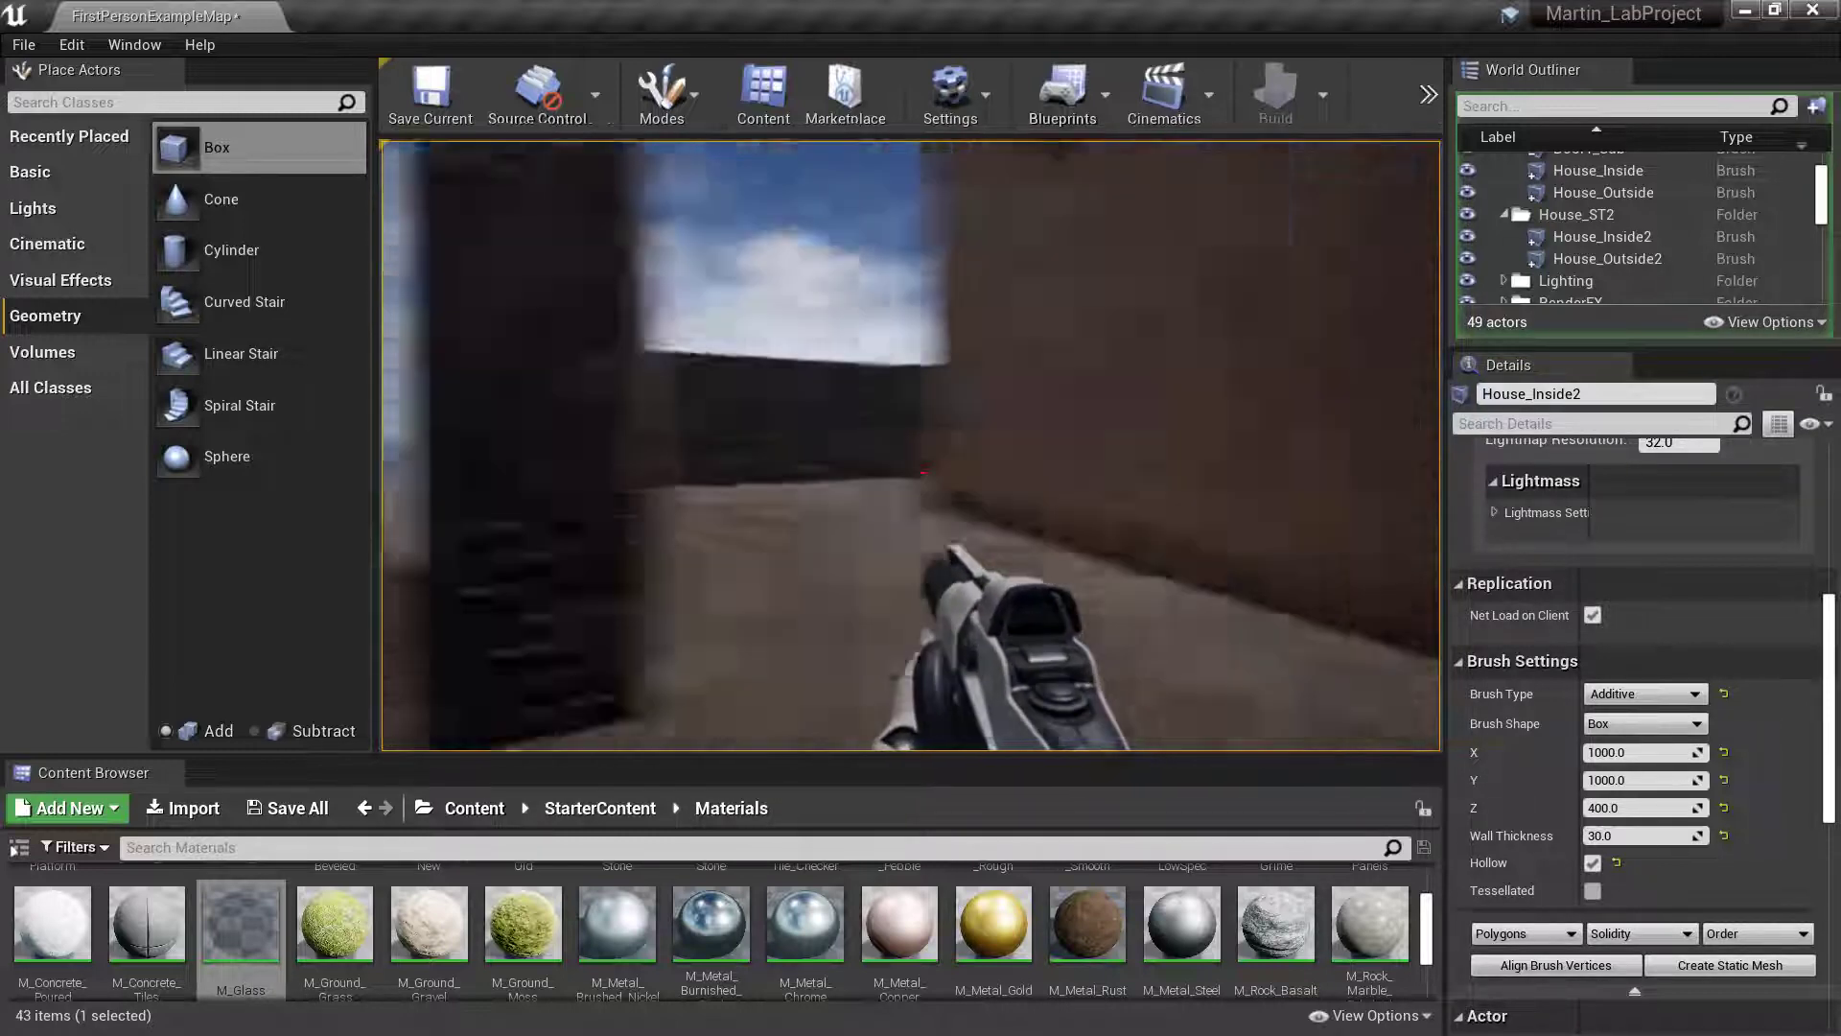
{"action": "key", "text": "w"}
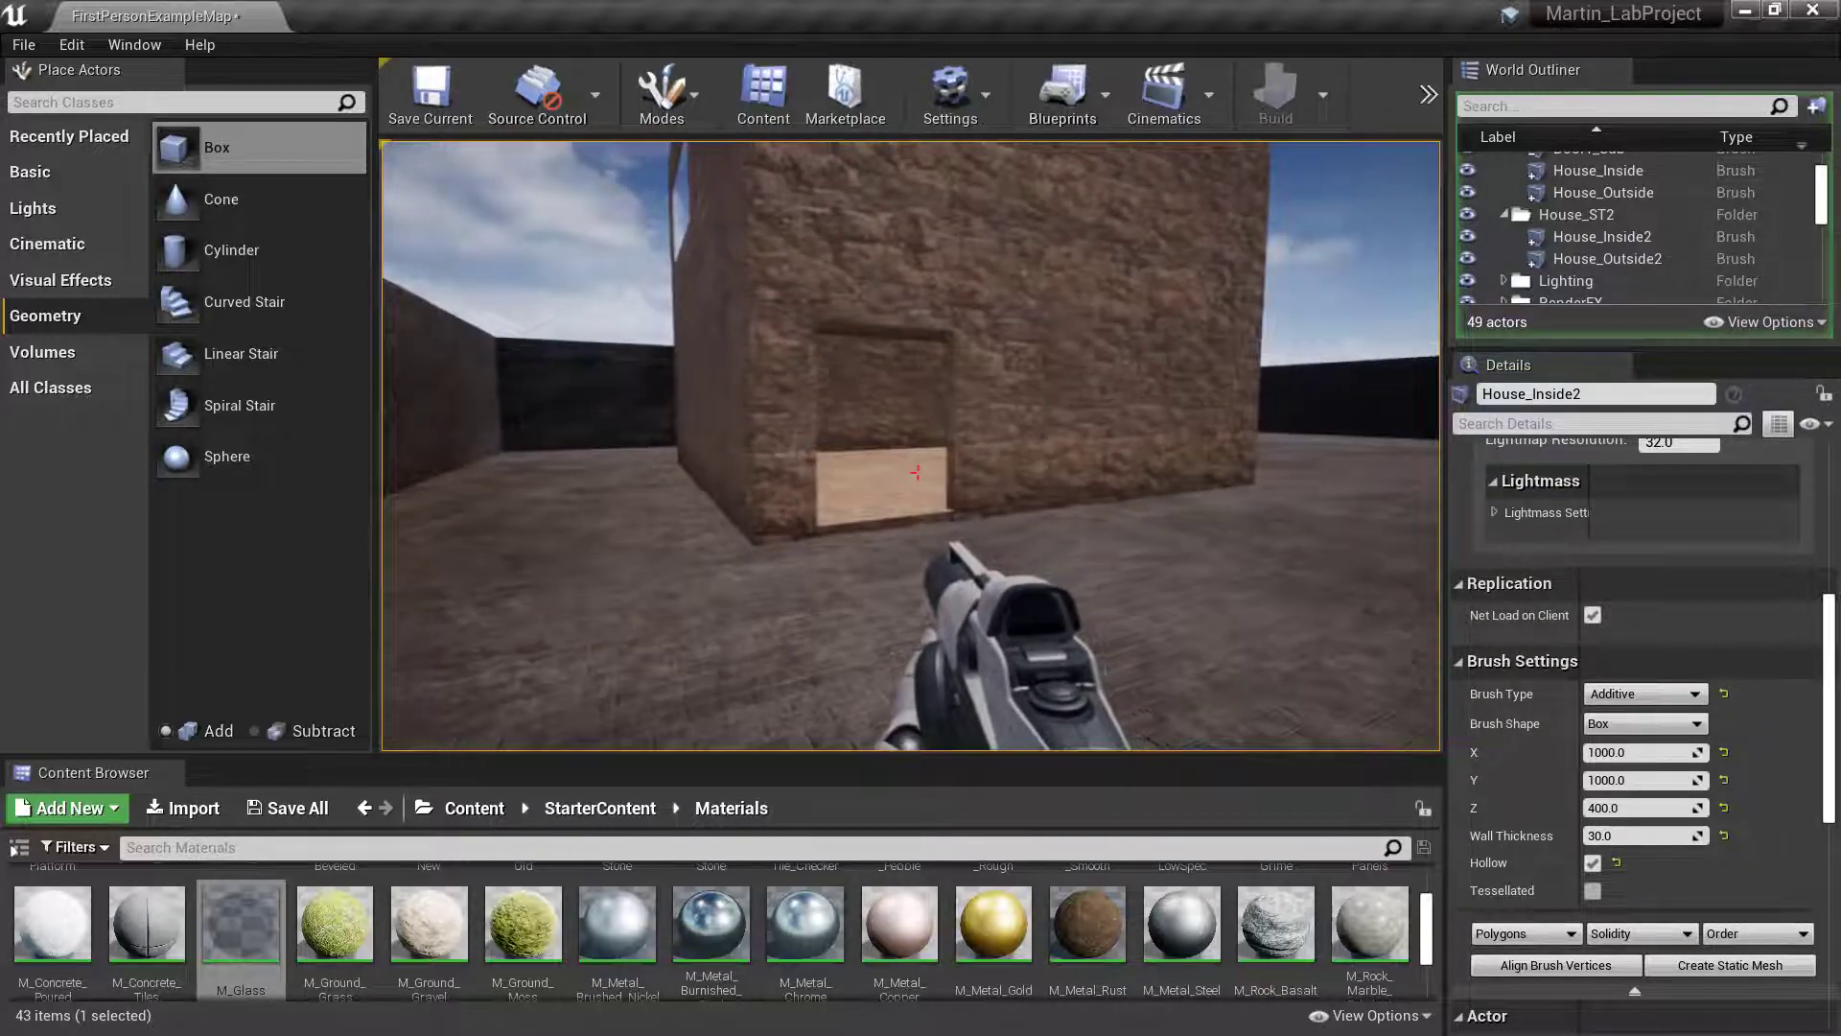
{"action": "key", "text": "w"}
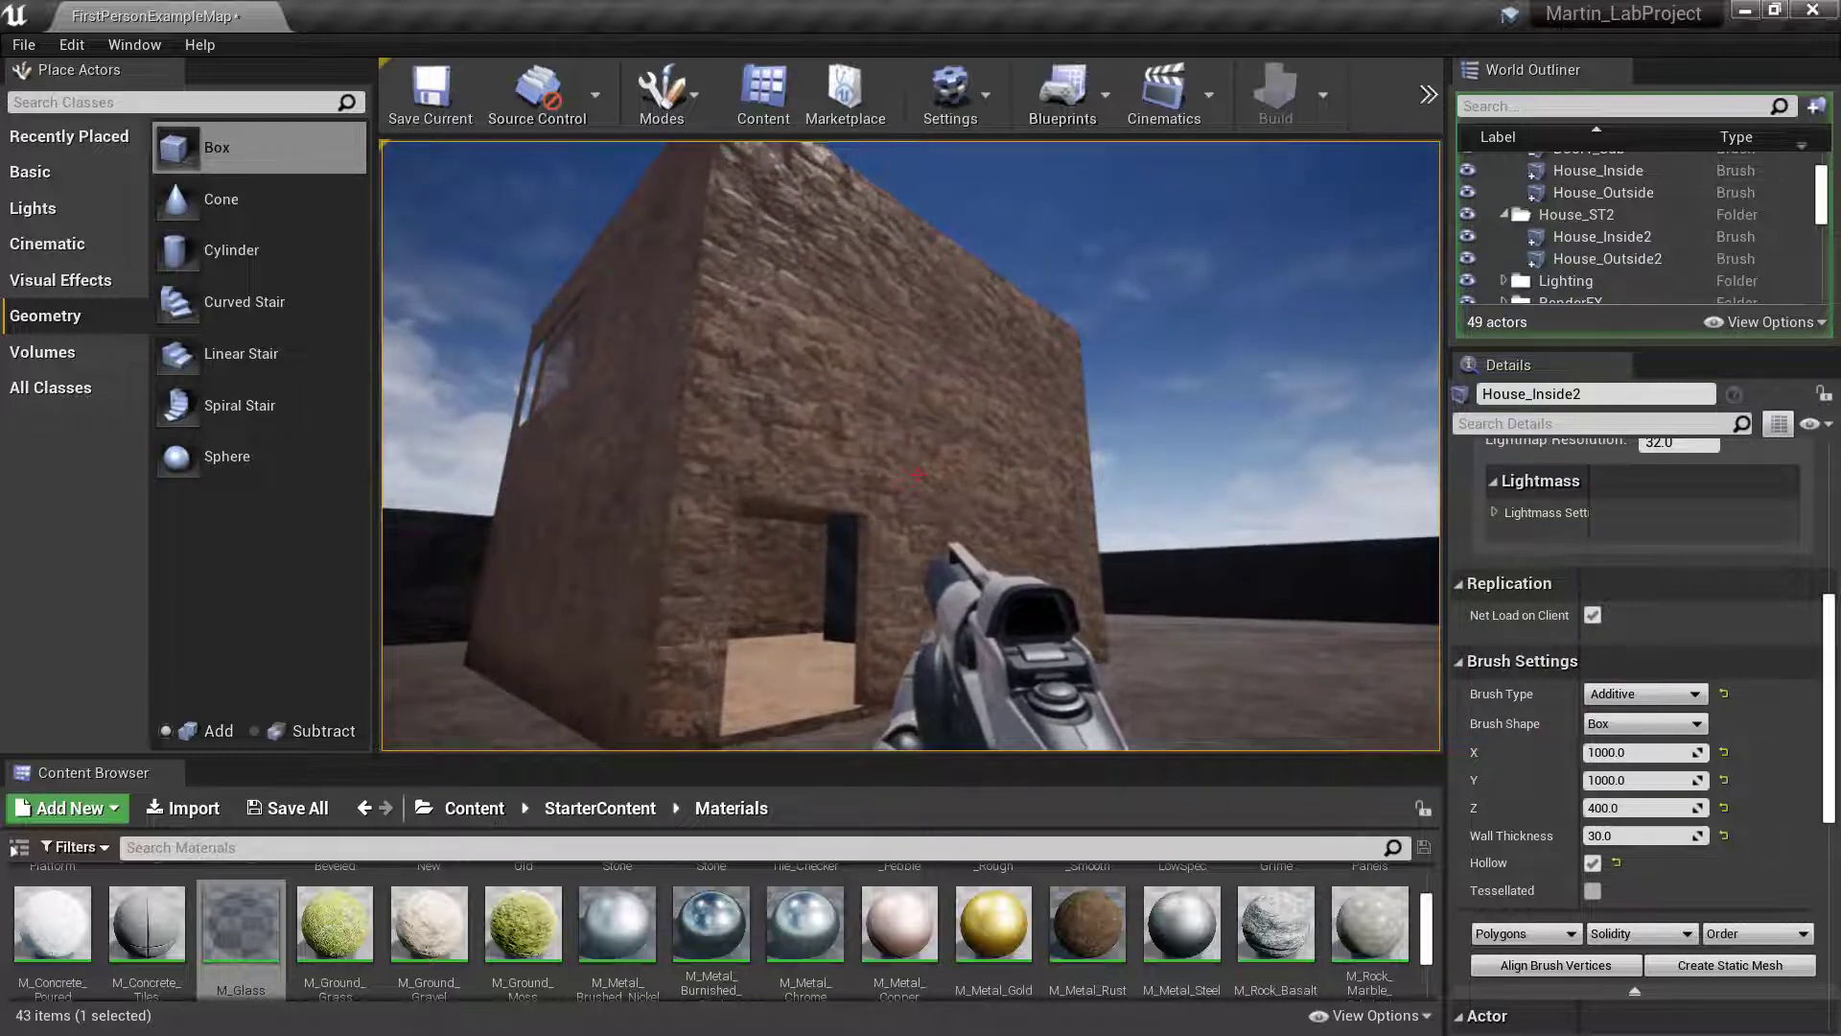
{"action": "key", "text": "d"}
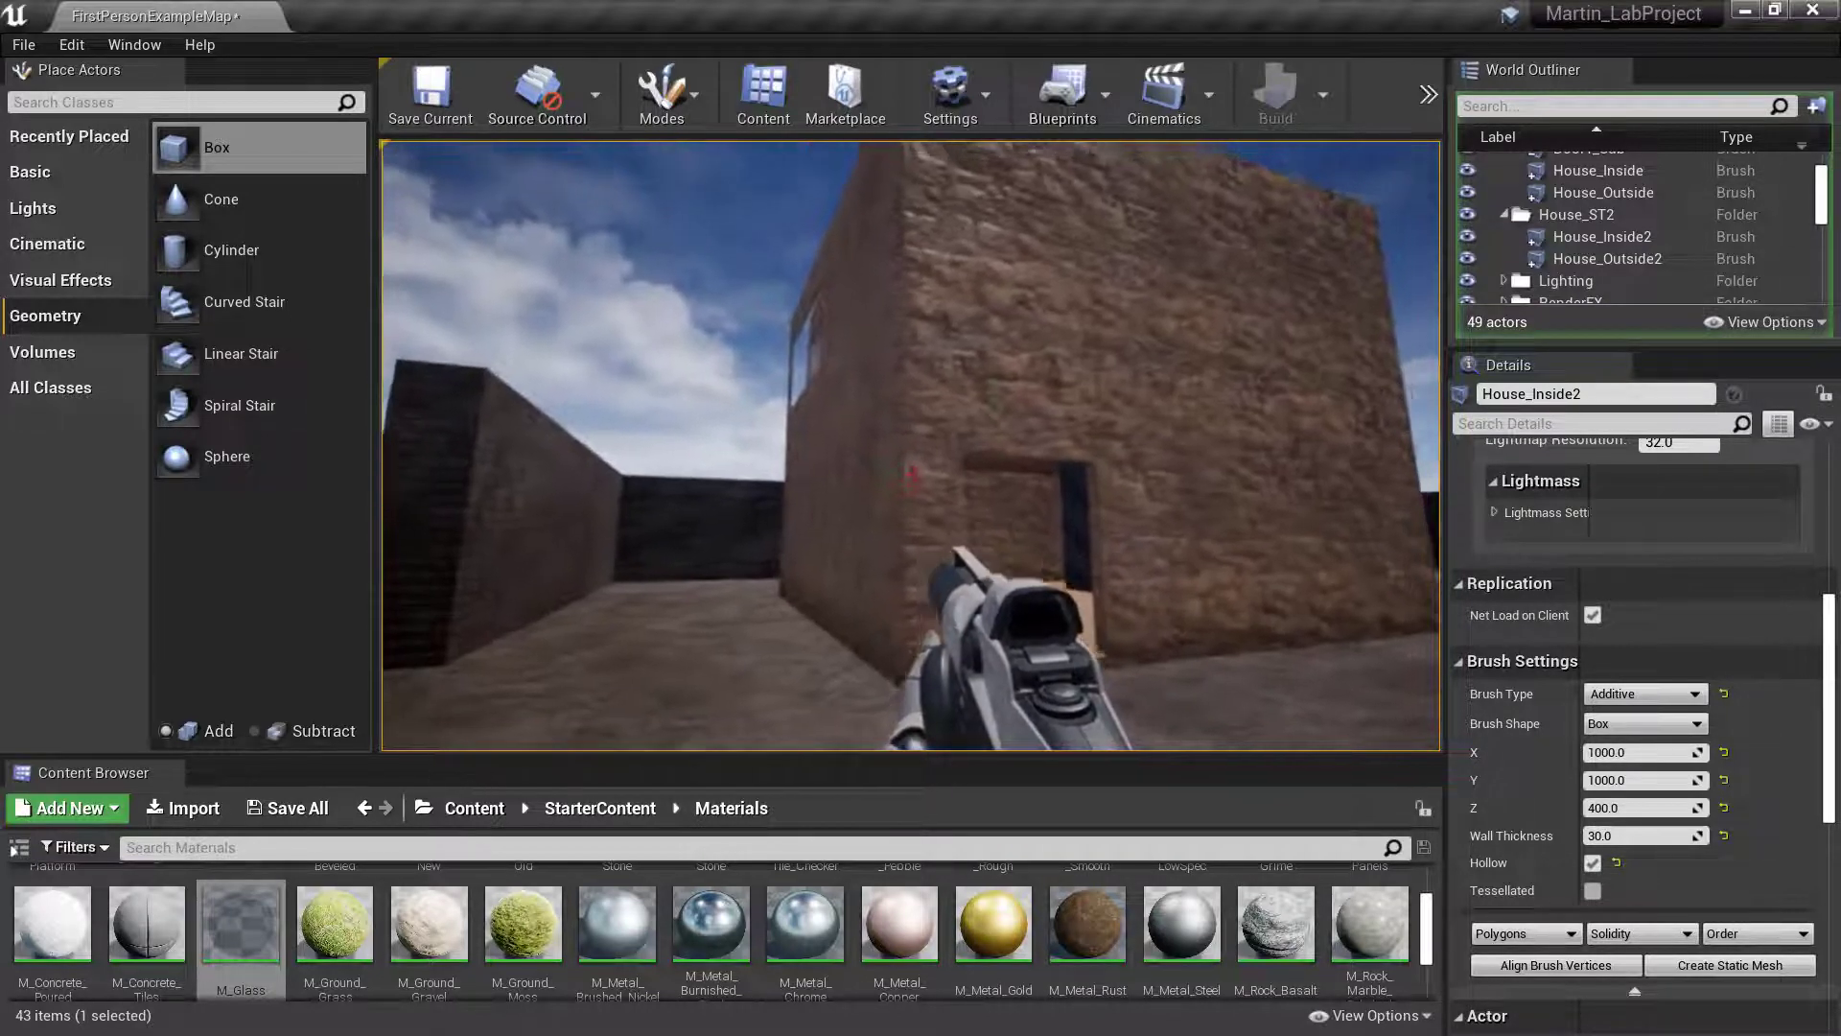
{"action": "key", "text": "s"}
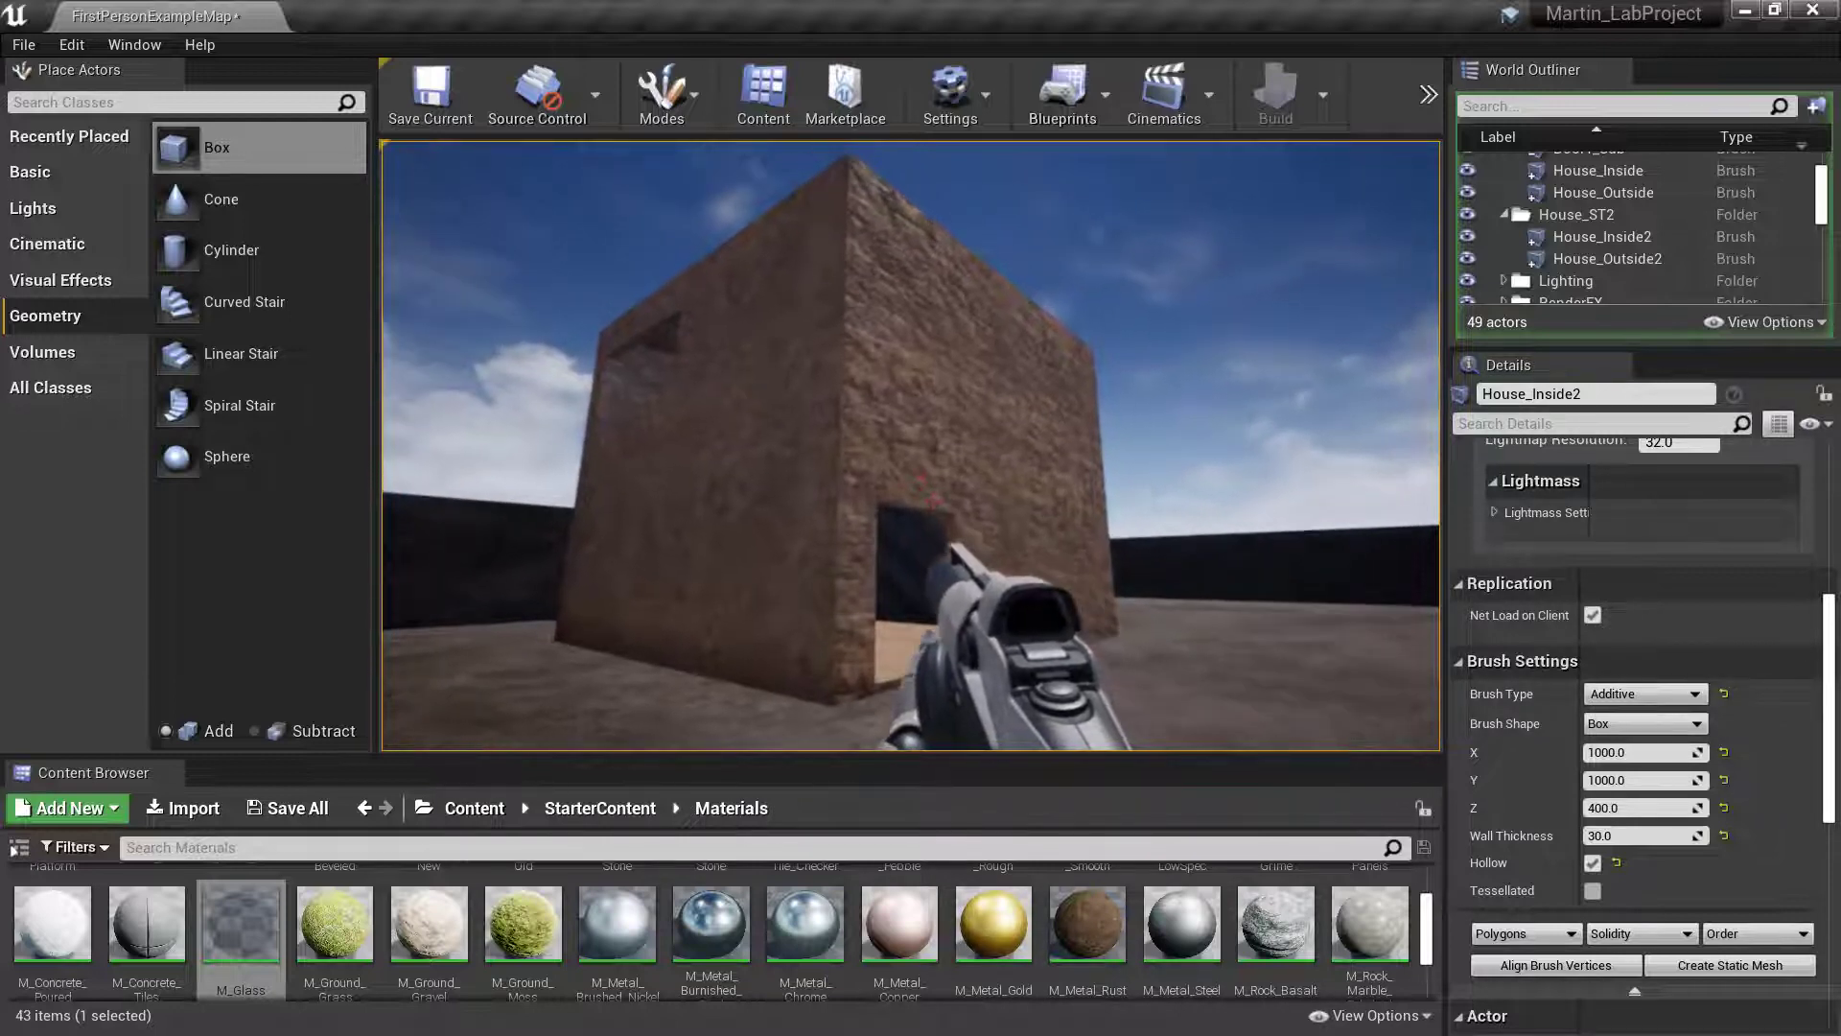
{"action": "key", "text": "w"}
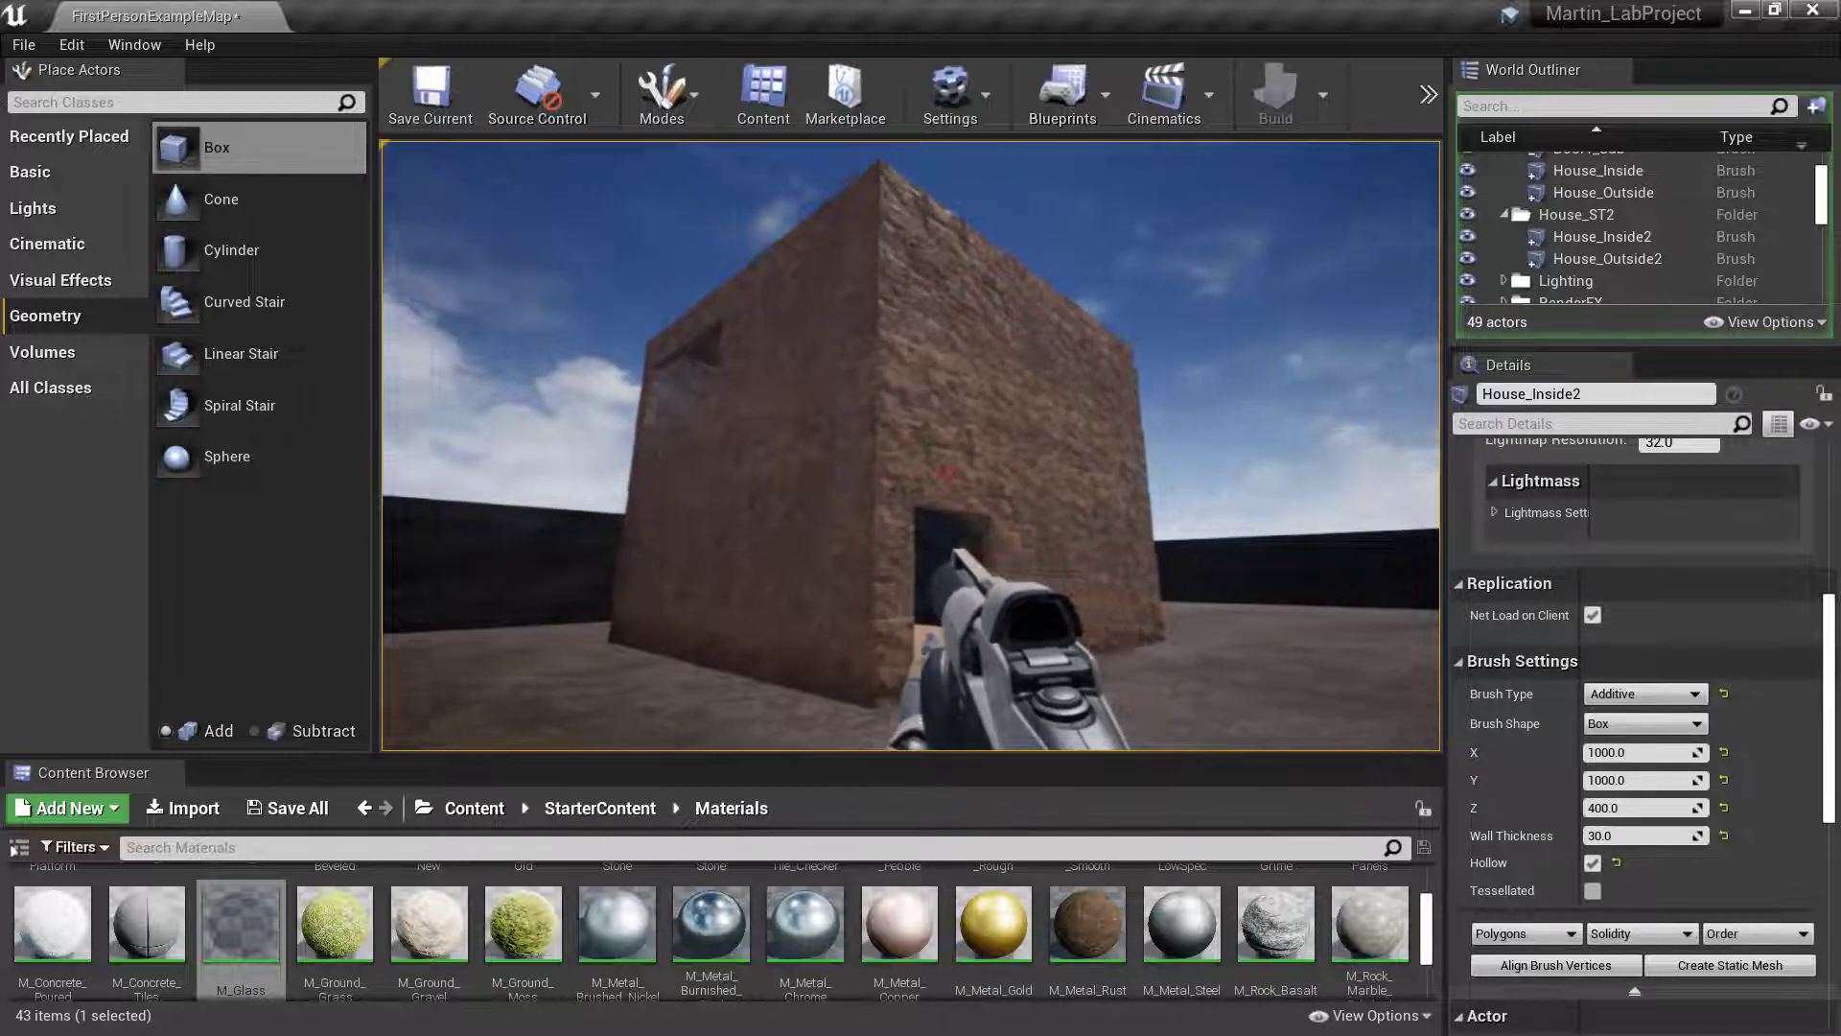
- Examine the house's doorway and upstairs window from around the outer corner, and end the play session
{"action": "key", "text": "a"}
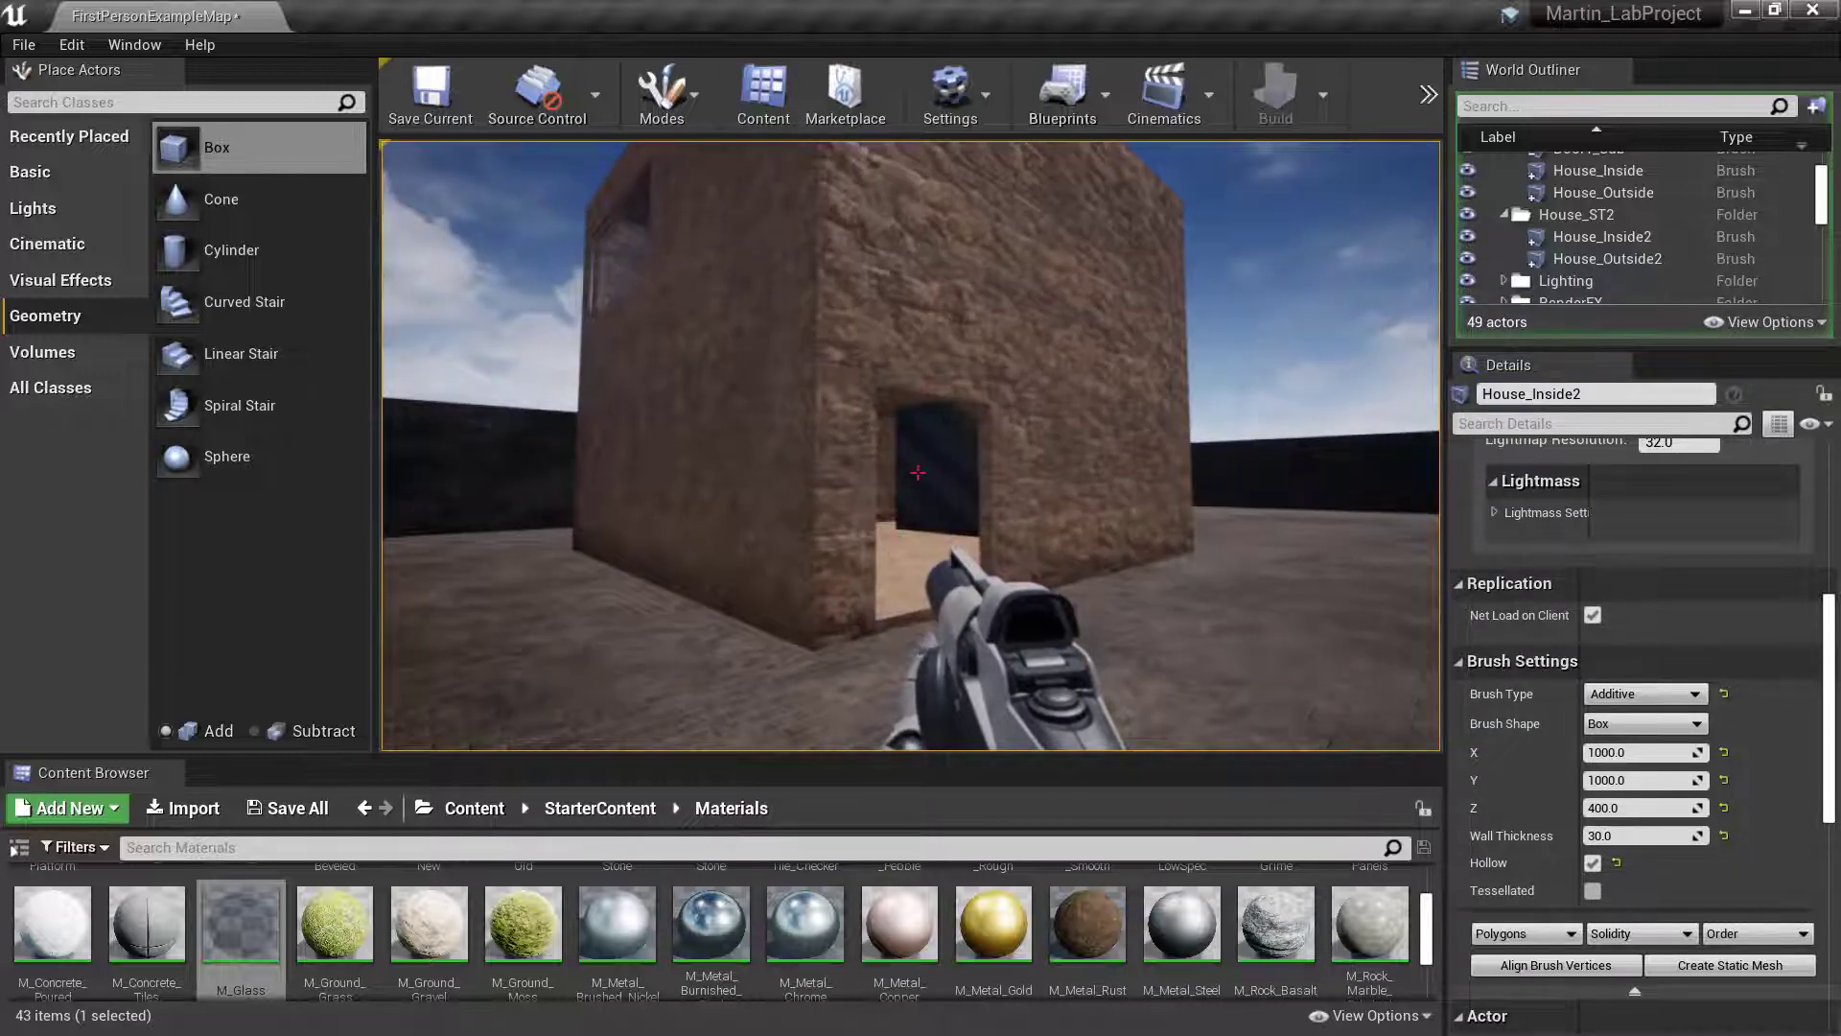
{"action": "key", "text": "a"}
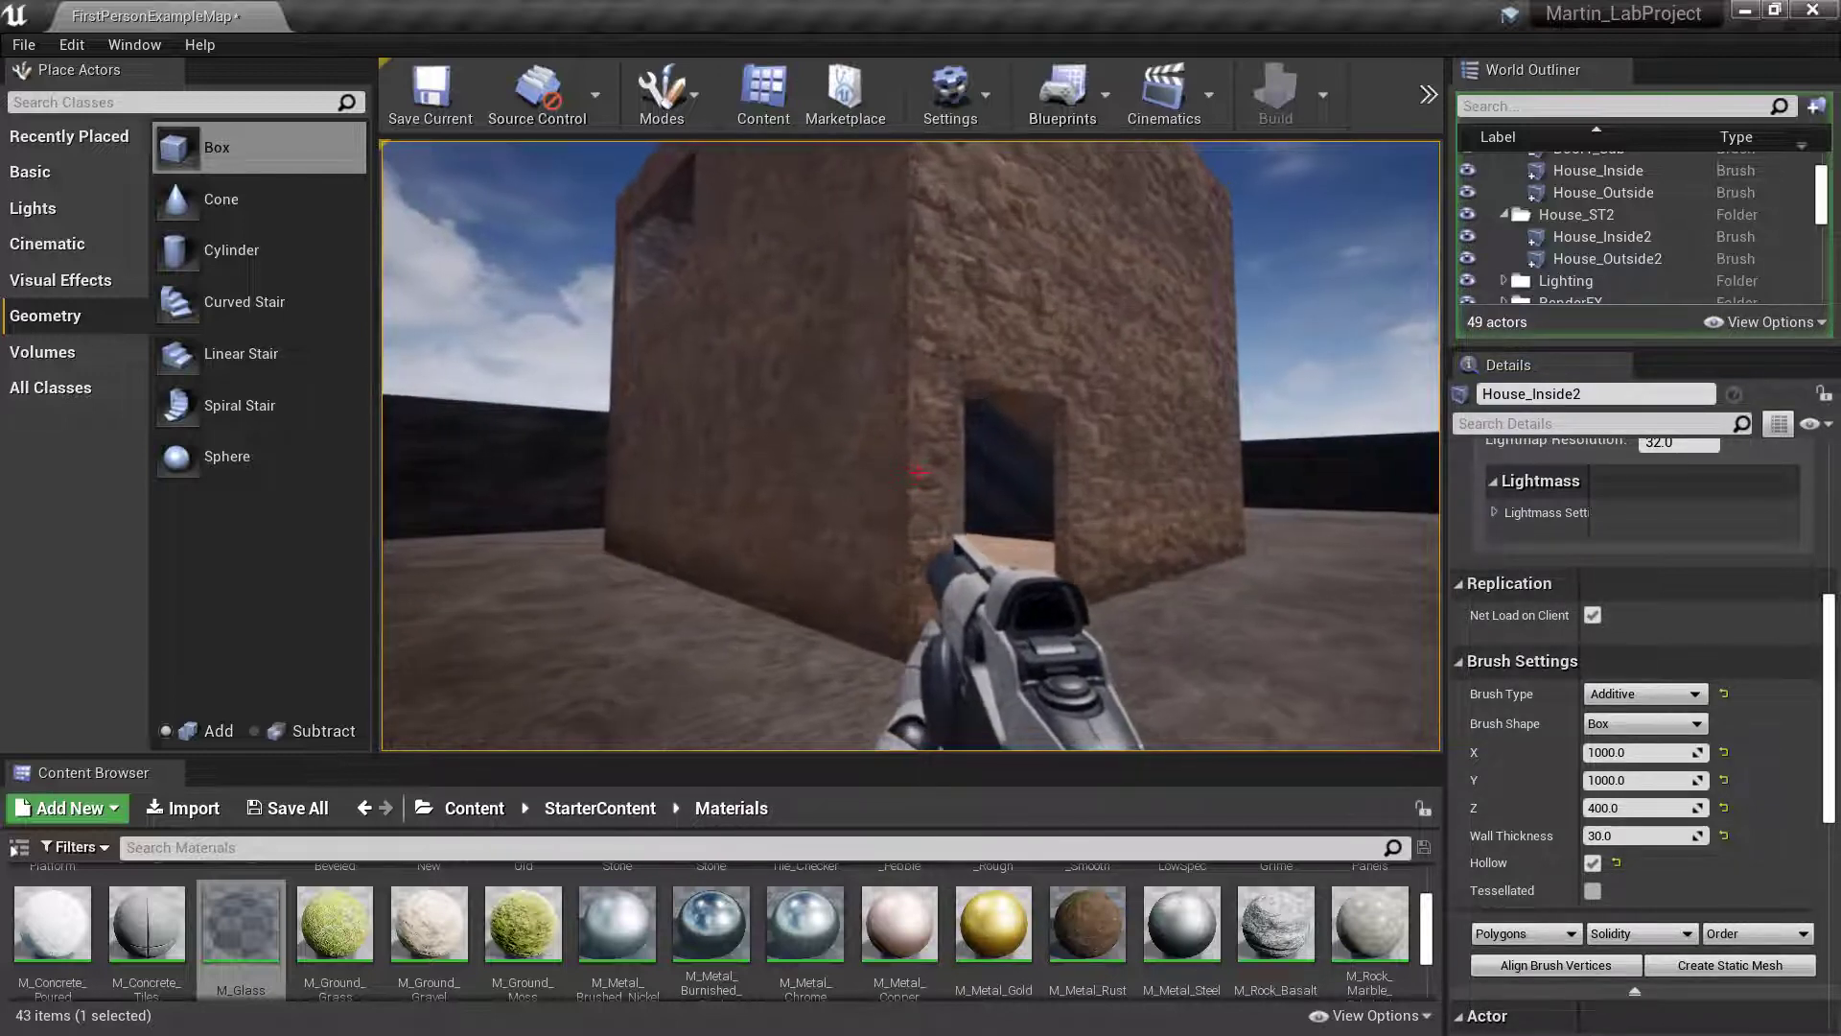
{"action": "key", "text": "d"}
{"action": "key", "text": "d"}
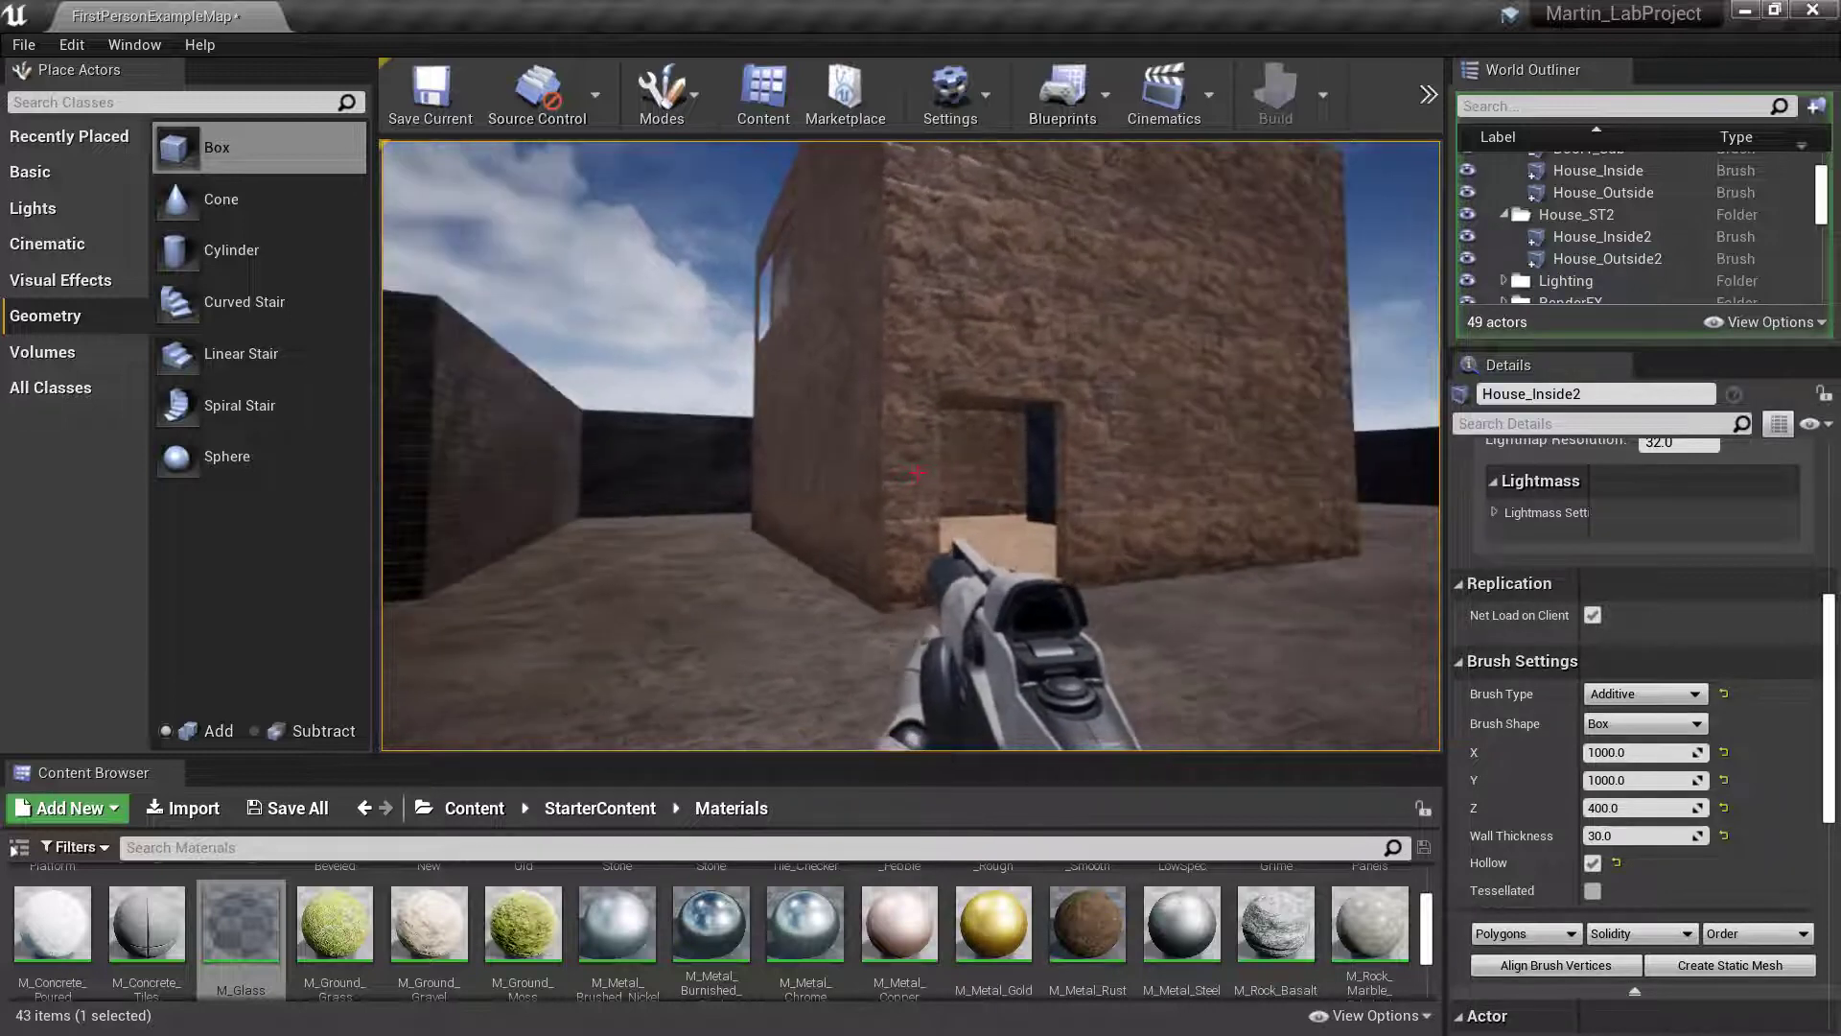
{"action": "key", "text": "a"}
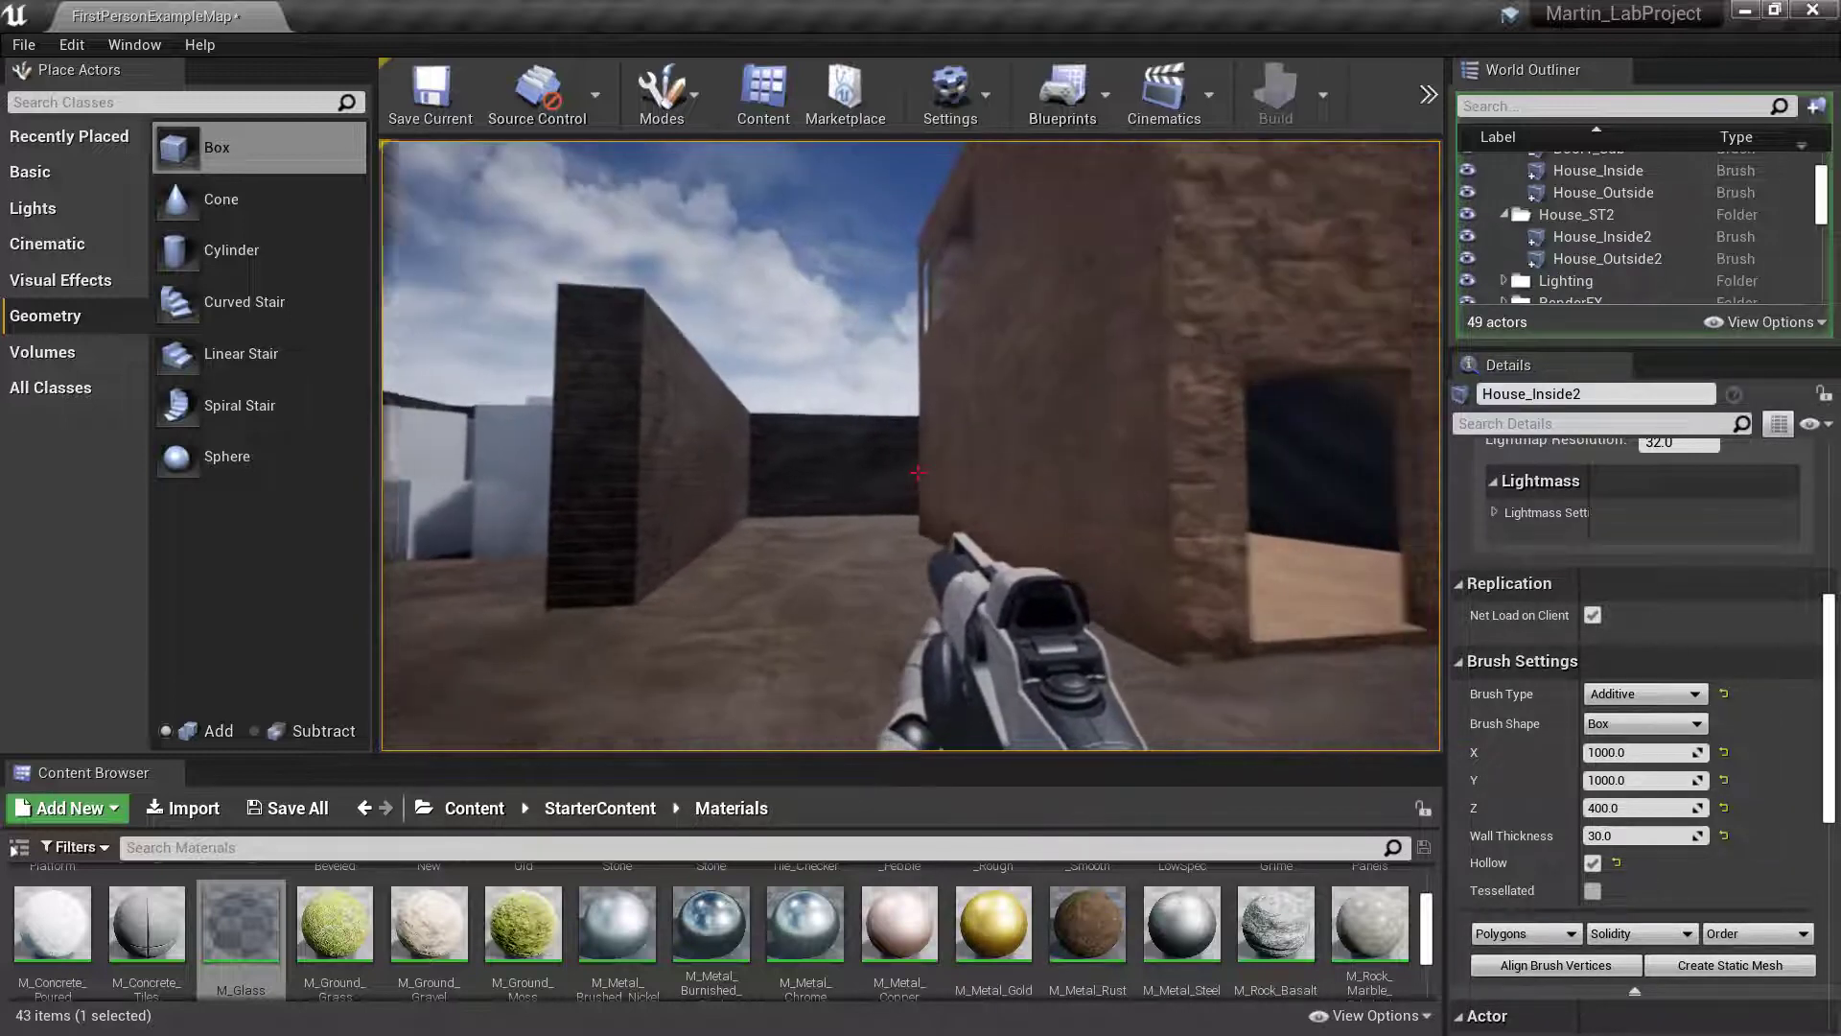
{"action": "key", "text": "a"}
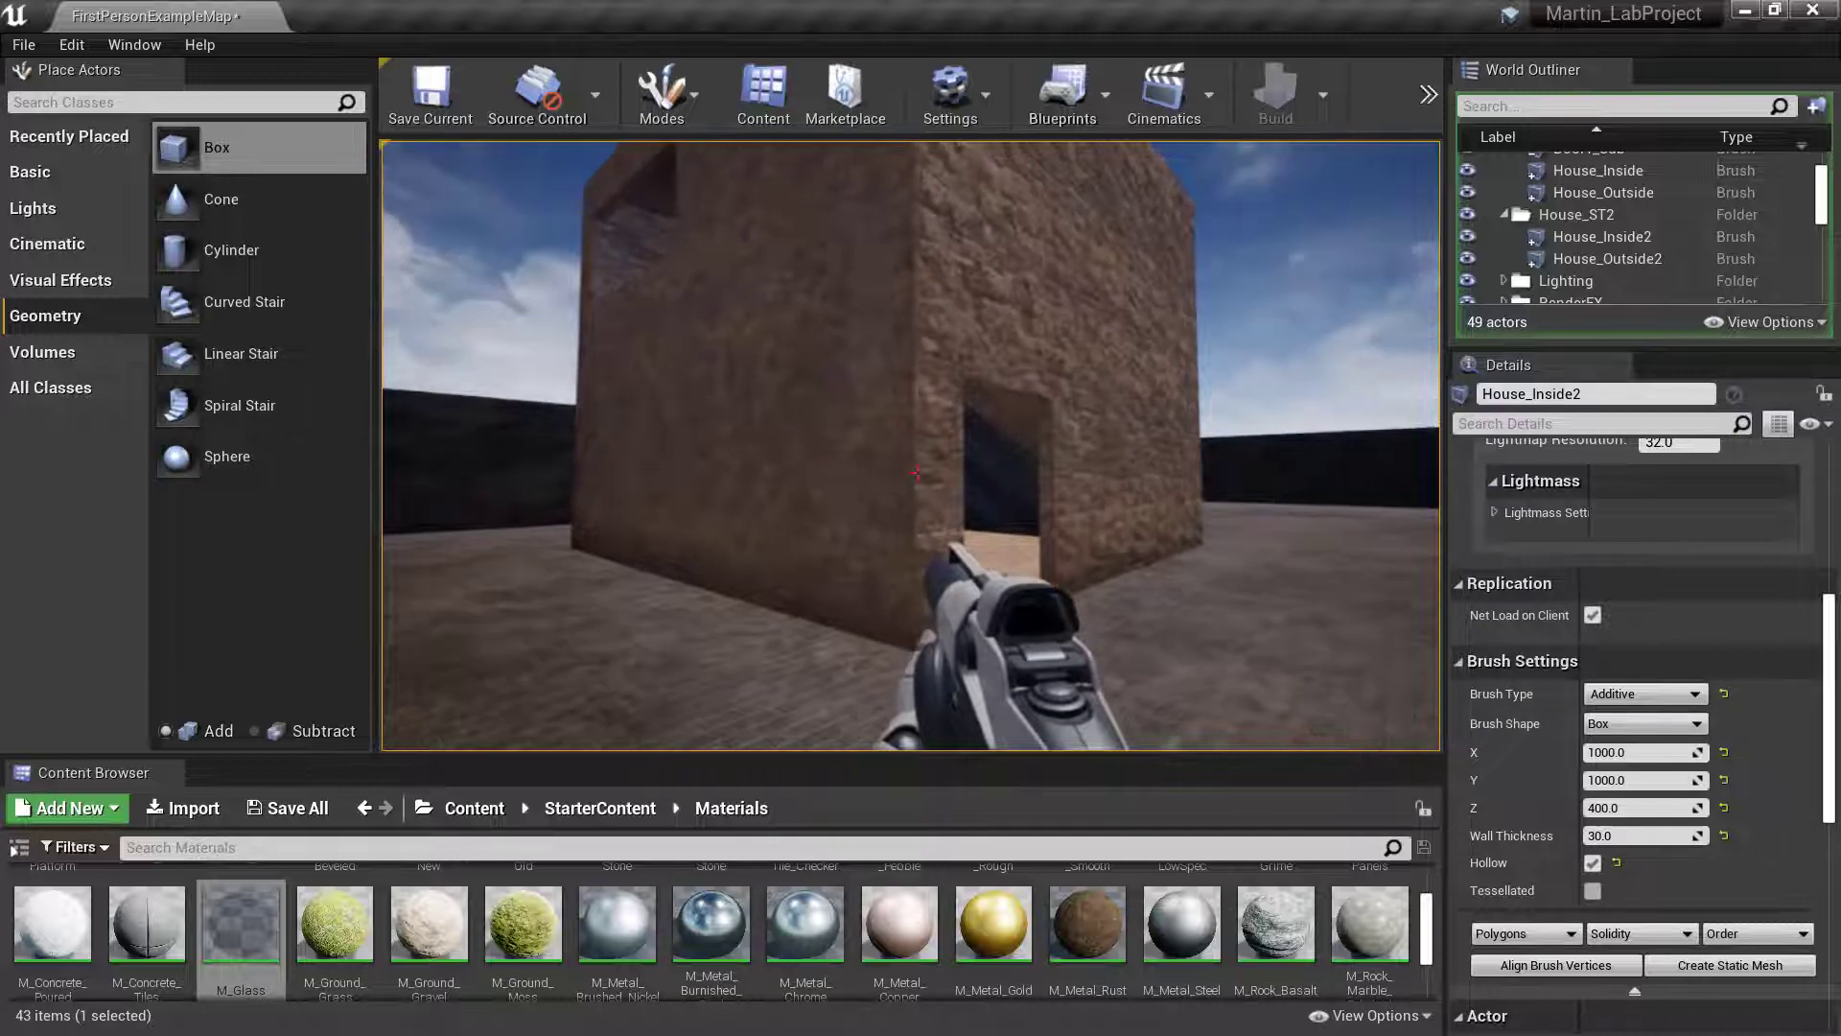
{"action": "key", "text": "d"}
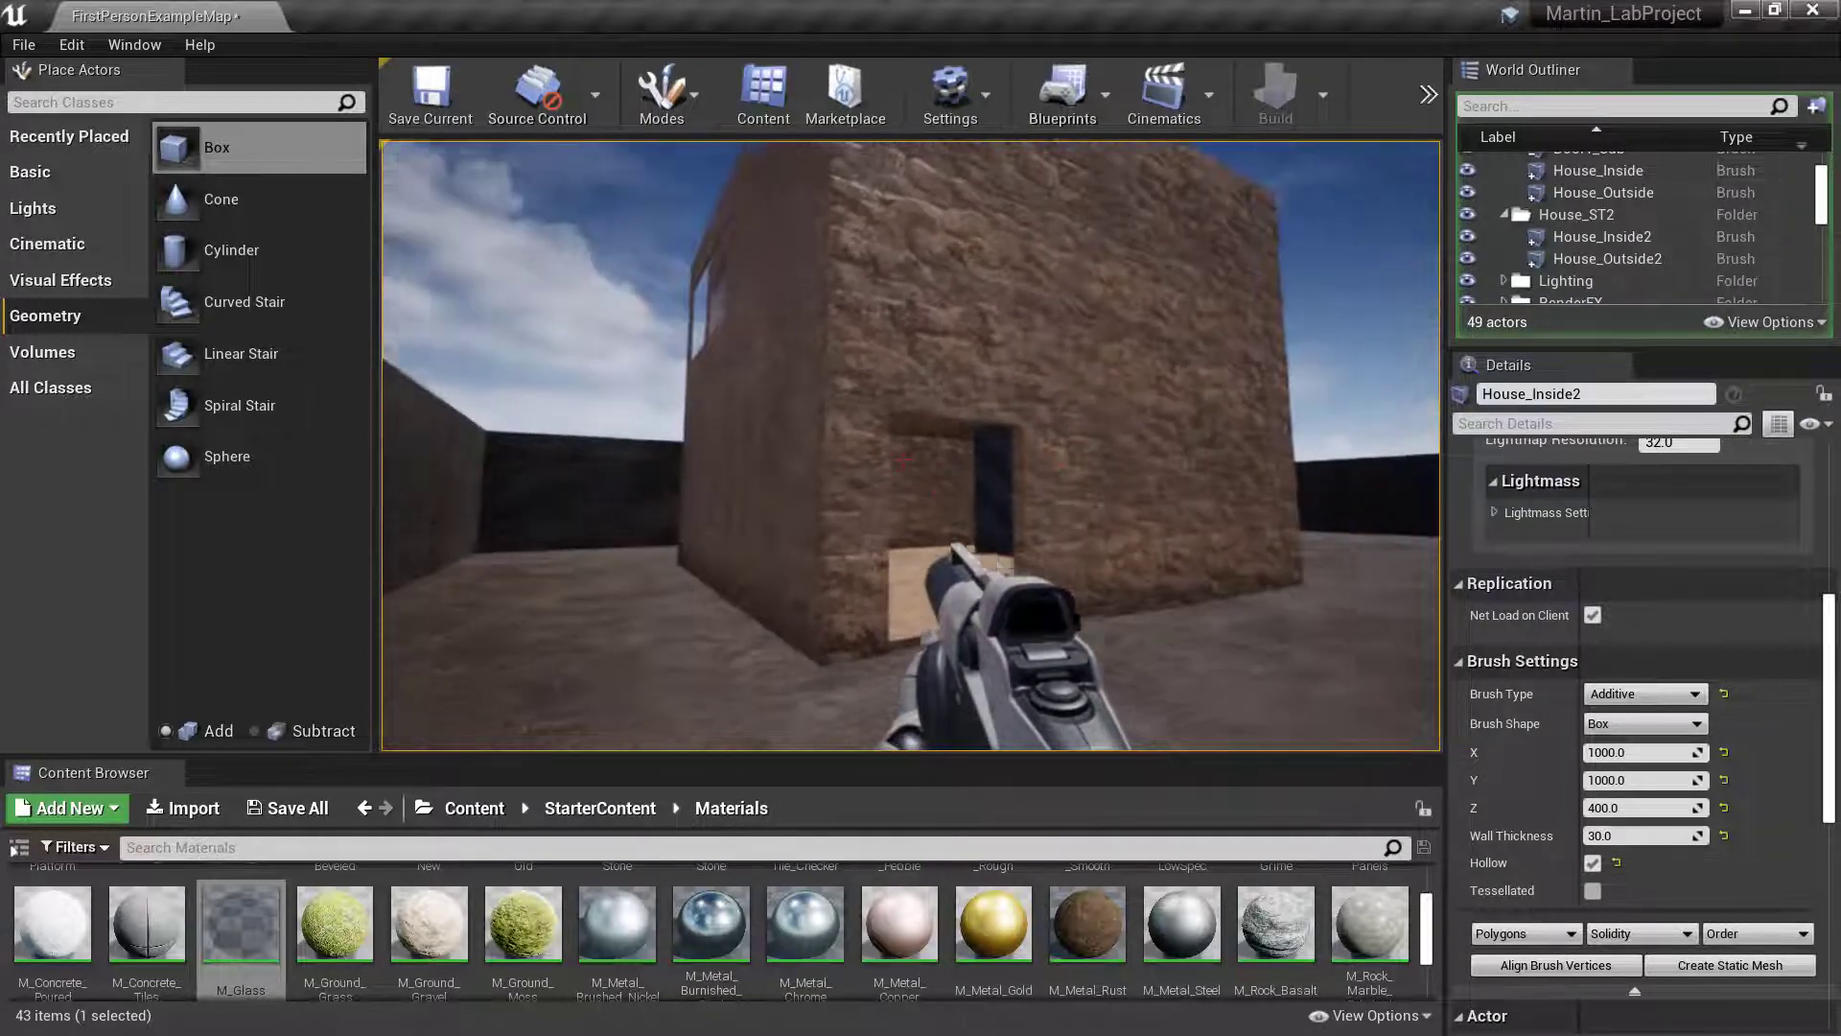
{"action": "key", "text": "Escape"}
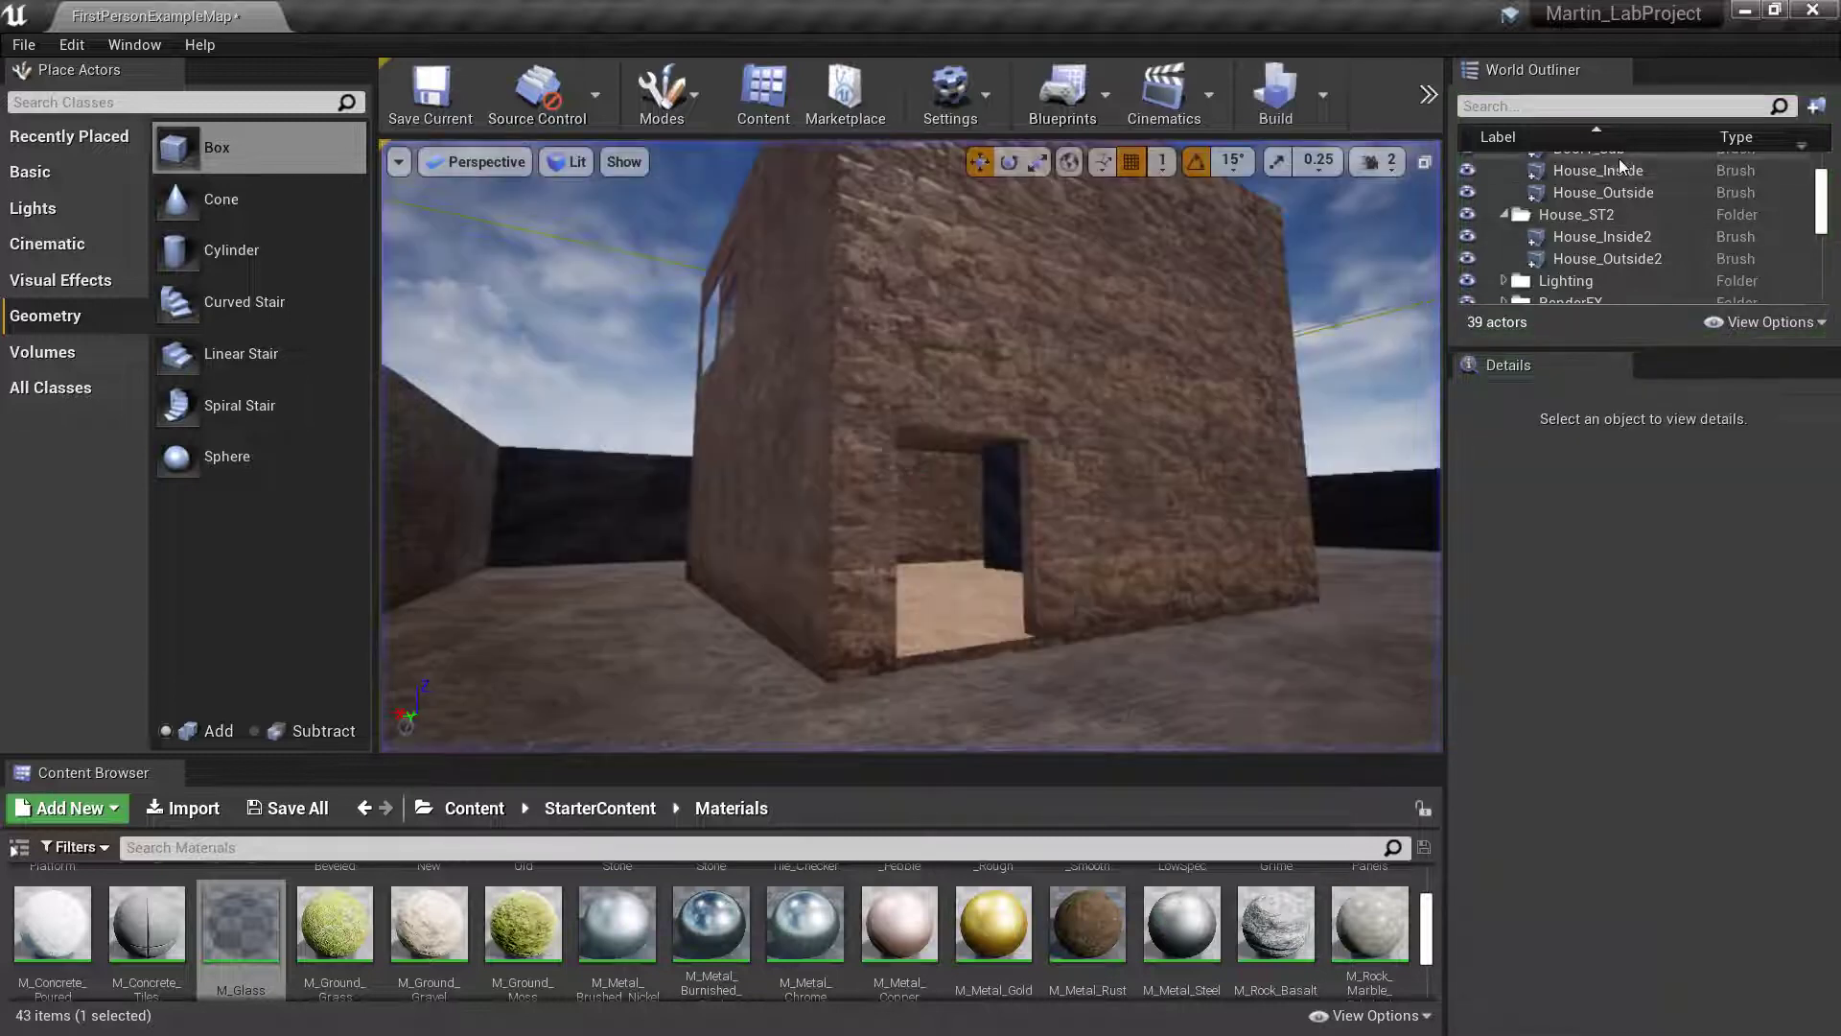
- Enlarge the World Outliner to show the full actor list, and set the viewport camera speed to 4
{"action": "left_click_drag", "start_coordinate": [1630, 343], "coordinate": [1628, 868]}
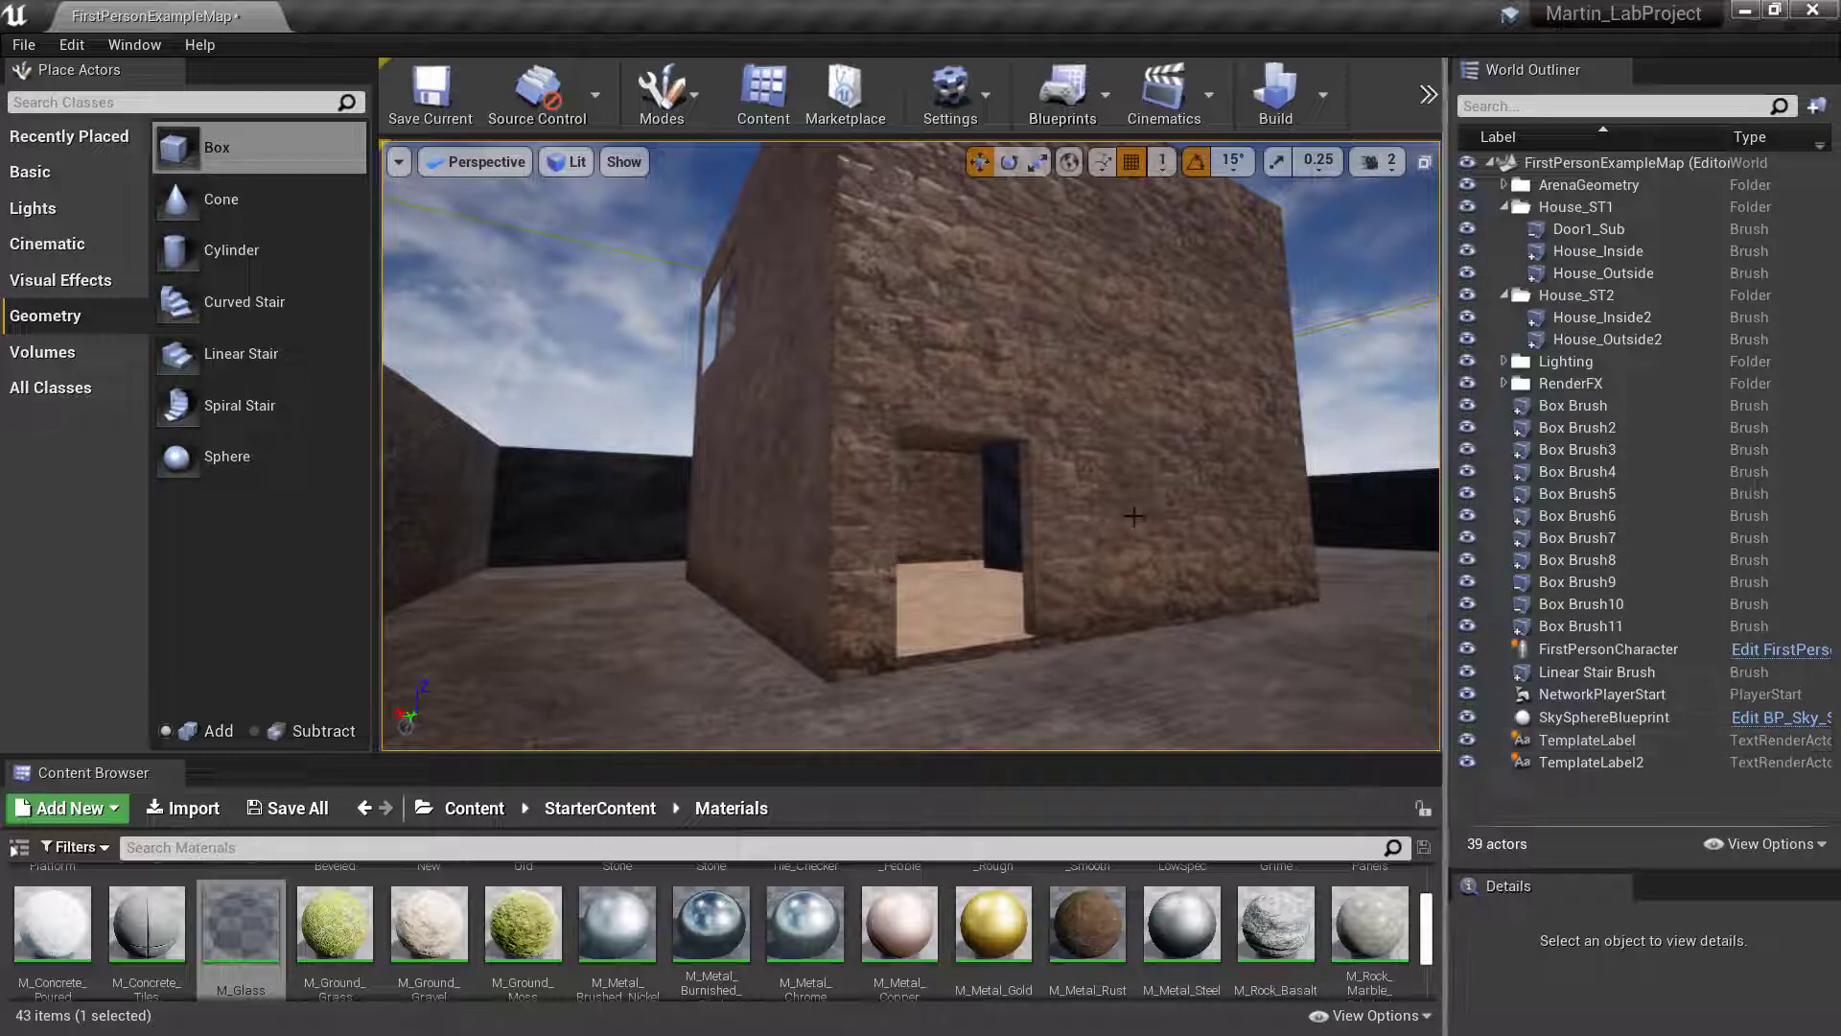
{"action": "mouse_move", "coordinate": [1157, 482]}
{"action": "right_mouse_down"}
{"action": "mouse_move", "coordinate": [1155, 557]}
{"action": "mouse_move", "coordinate": [1136, 484]}
{"action": "right_mouse_up"}
{"action": "left_click", "coordinate": [1387, 165]}
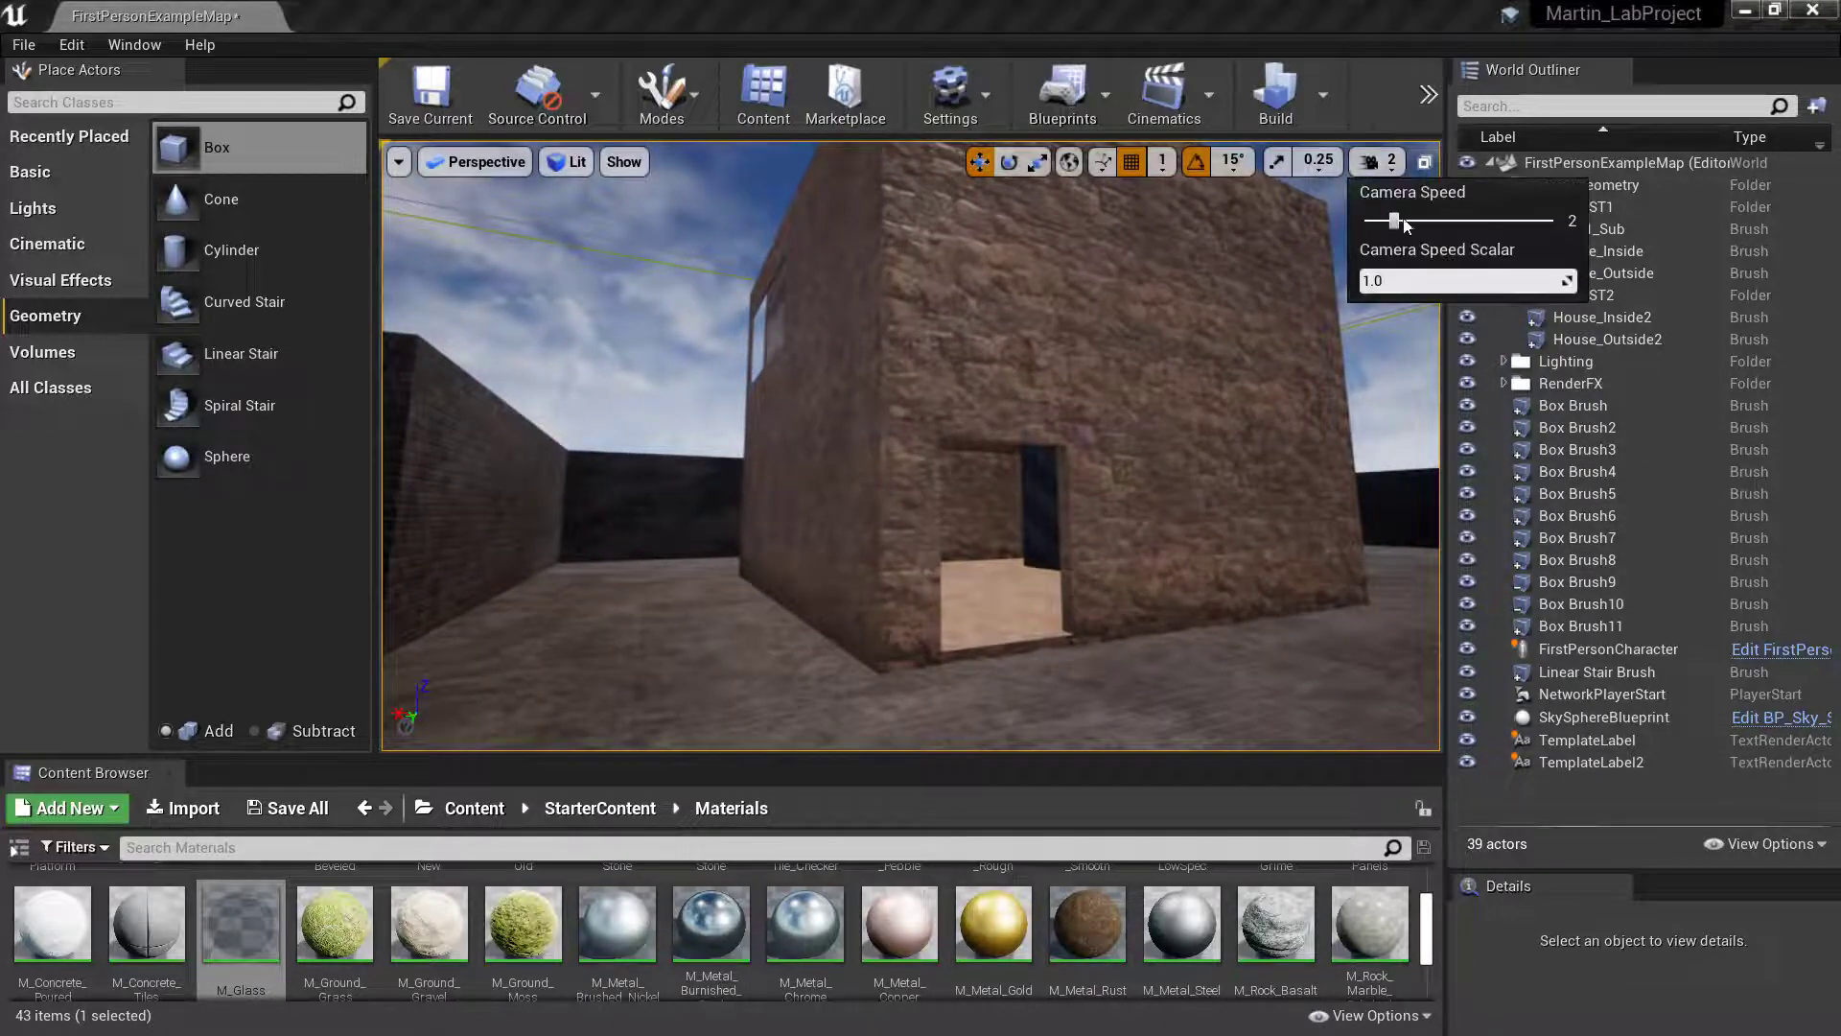
{"action": "left_click_drag", "start_coordinate": [1405, 221], "coordinate": [1446, 221]}
- Fly over the arena walls to an elevated overview of the house's doorway and window sides
{"action": "key", "text": "w"}
{"action": "right_click_drag", "start_coordinate": [1126, 347], "coordinate": [1172, 412]}
{"action": "key", "text": "s"}
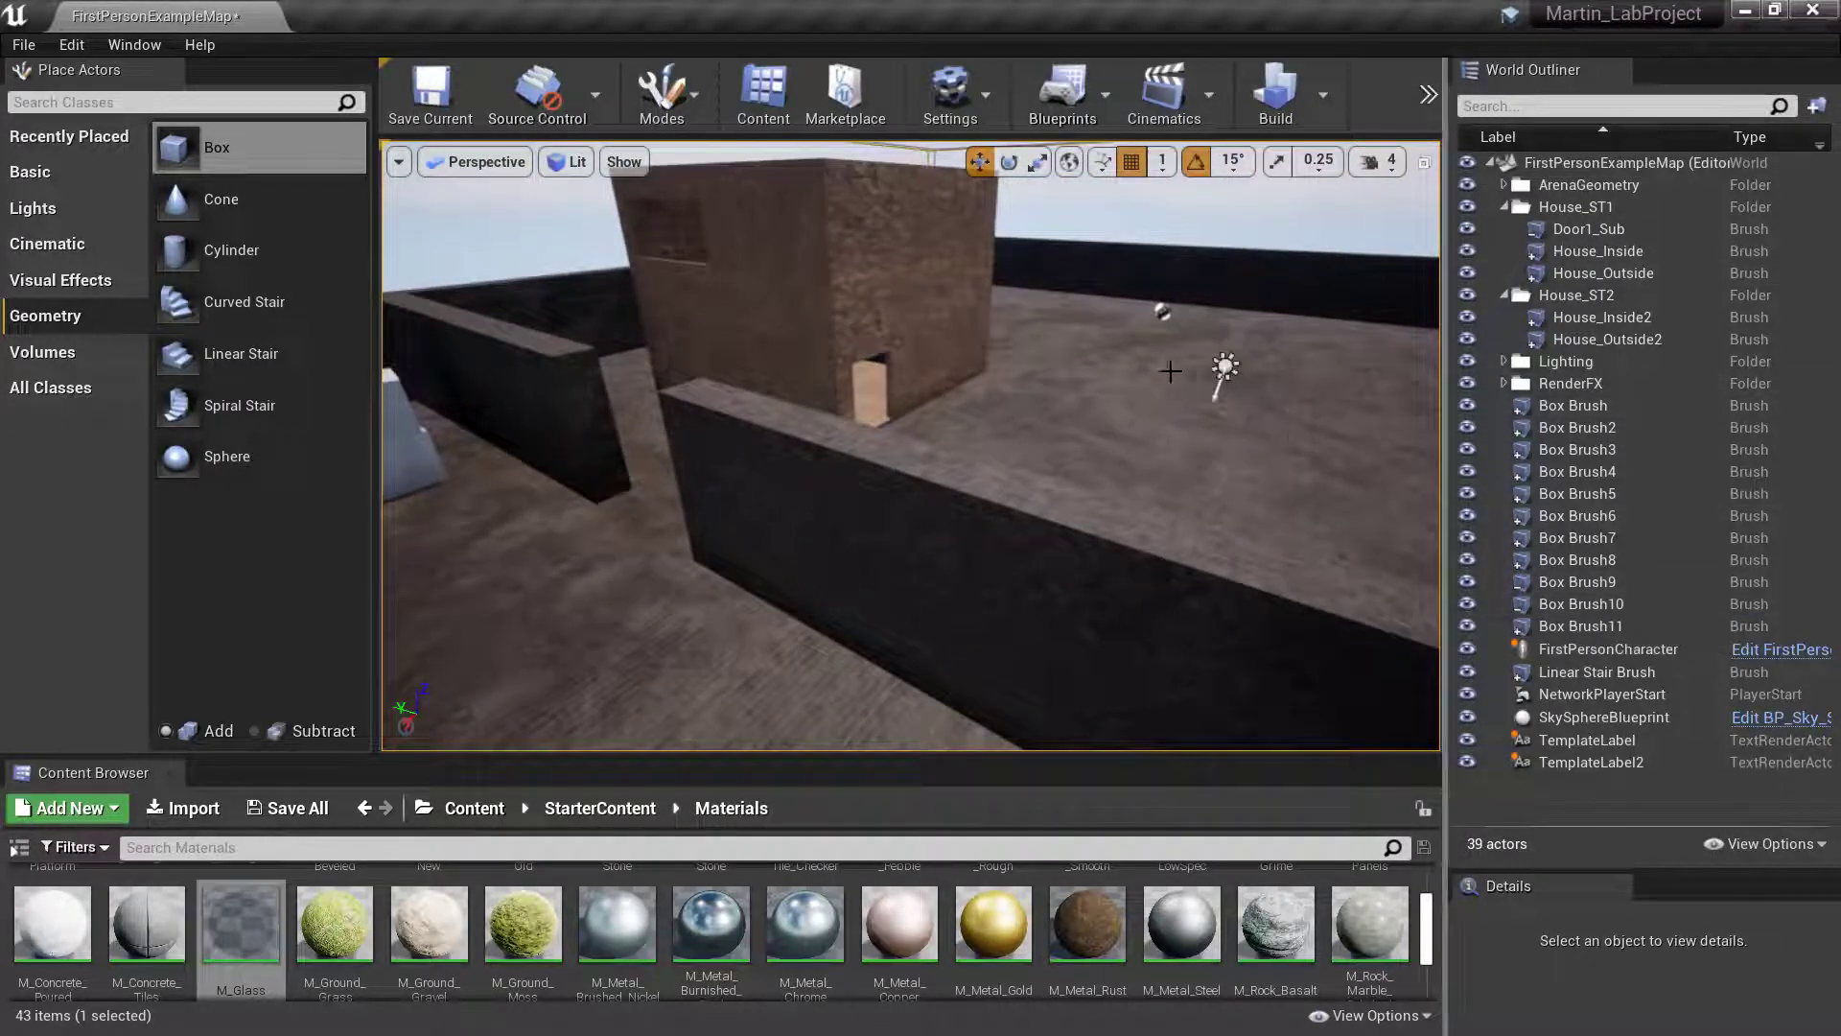
{"action": "right_click_drag", "start_coordinate": [1008, 438], "coordinate": [969, 405]}
{"action": "key", "text": "w"}
{"action": "key", "text": "d"}
{"action": "key", "text": "w"}
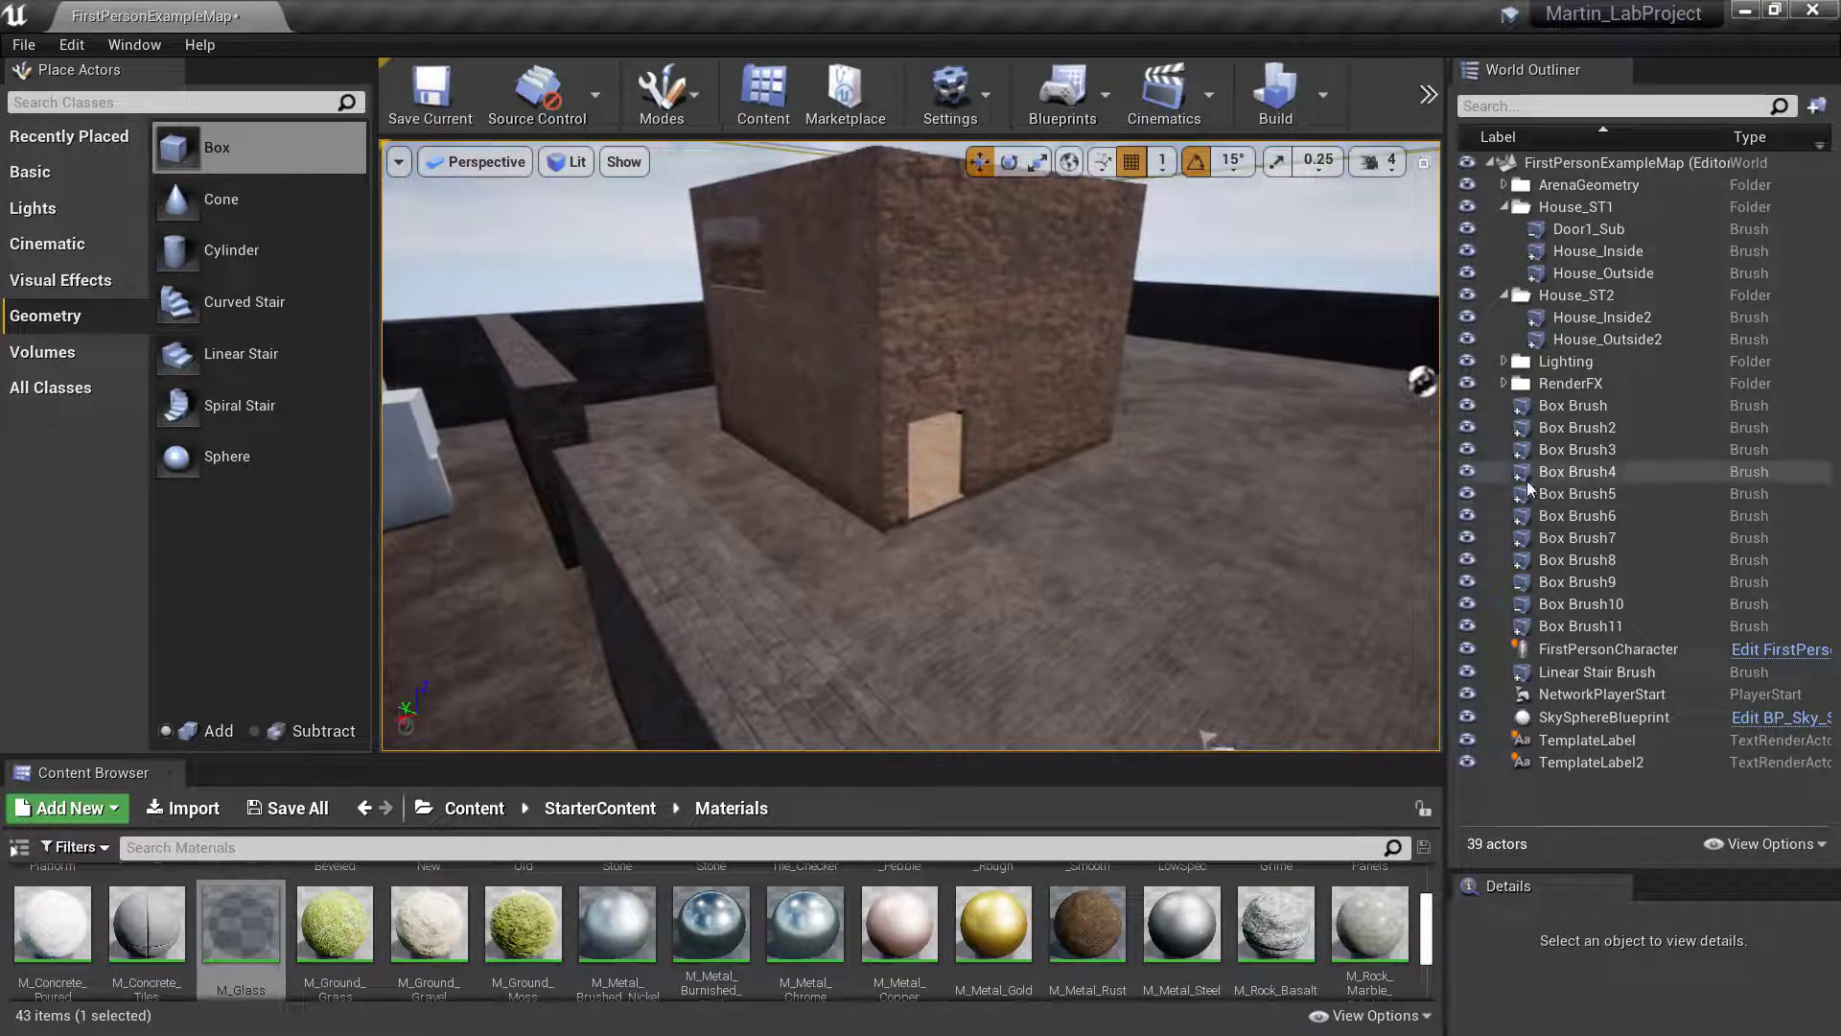